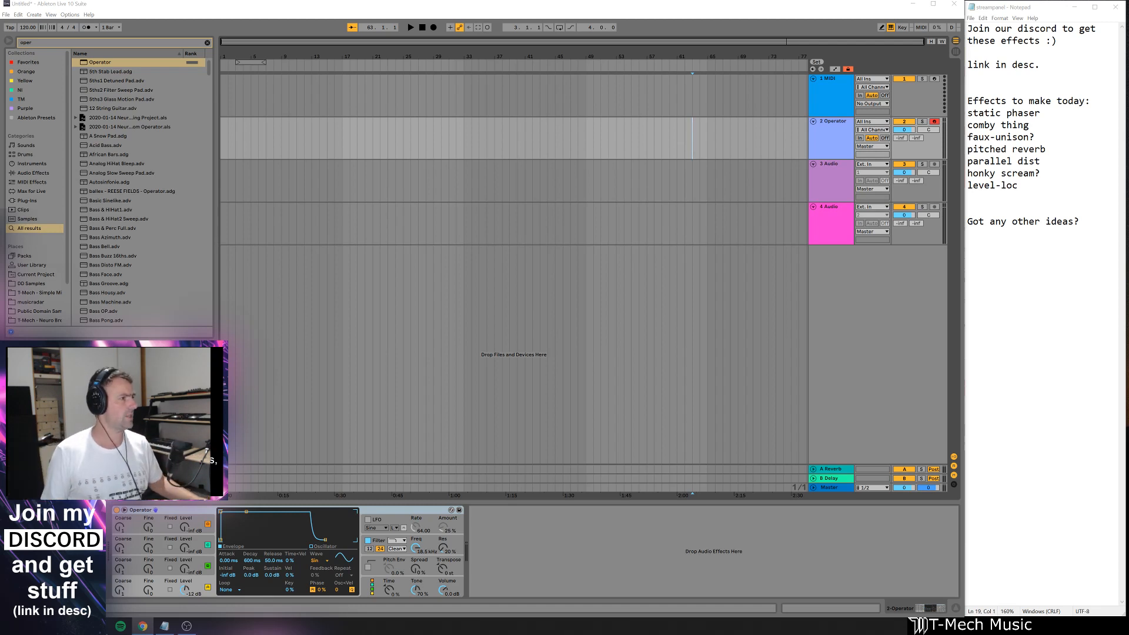
- Enlarge the text of the effects list in Notepad to 220% zoom
click(969, 257)
key(ctrl+plus)
key(ctrl+plus)
key(ctrl+plus)
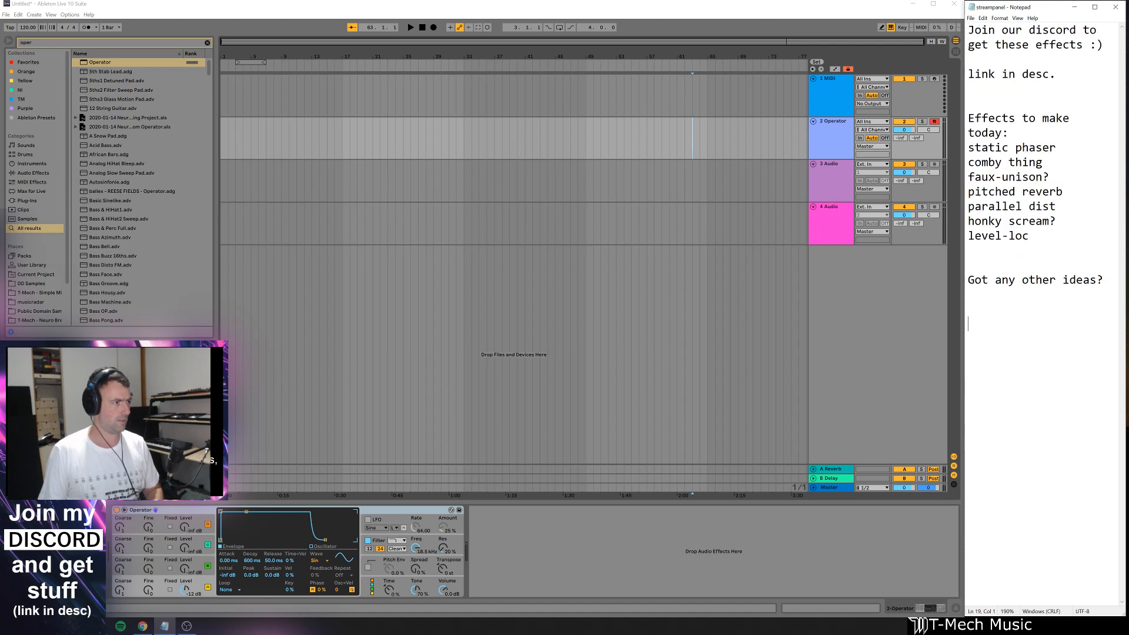
key(ctrl+plus)
key(ctrl+plus)
key(ctrl+plus)
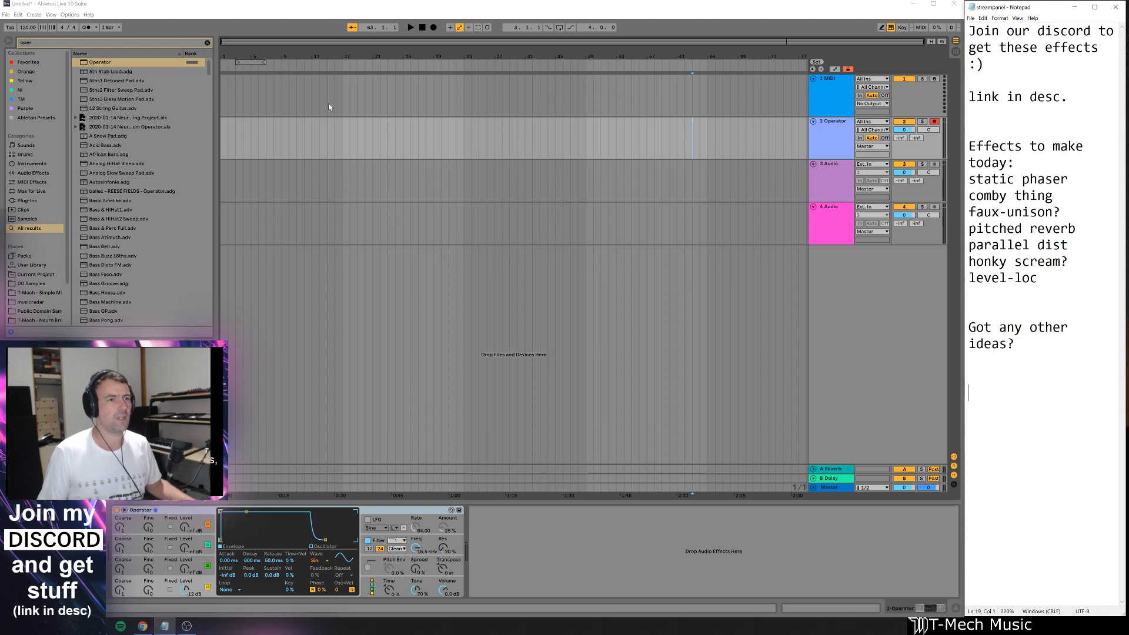
- Switch to Ableton Live, find the Phaser effect in the browser and add it after Operator on the Operator track
drag(332, 58, 330, 63)
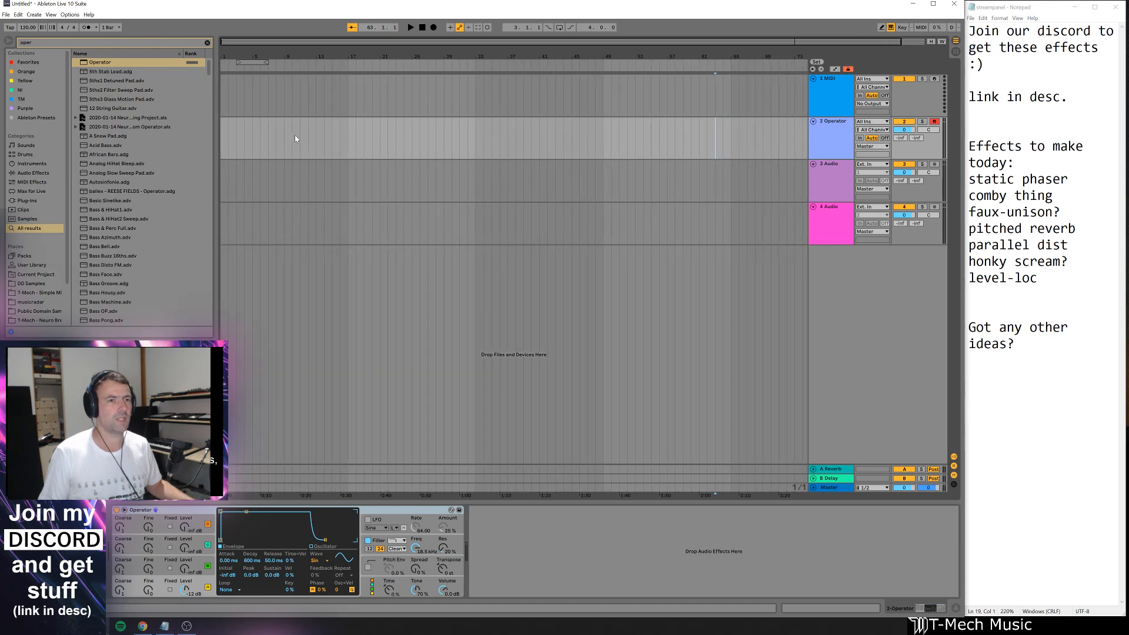
click(229, 105)
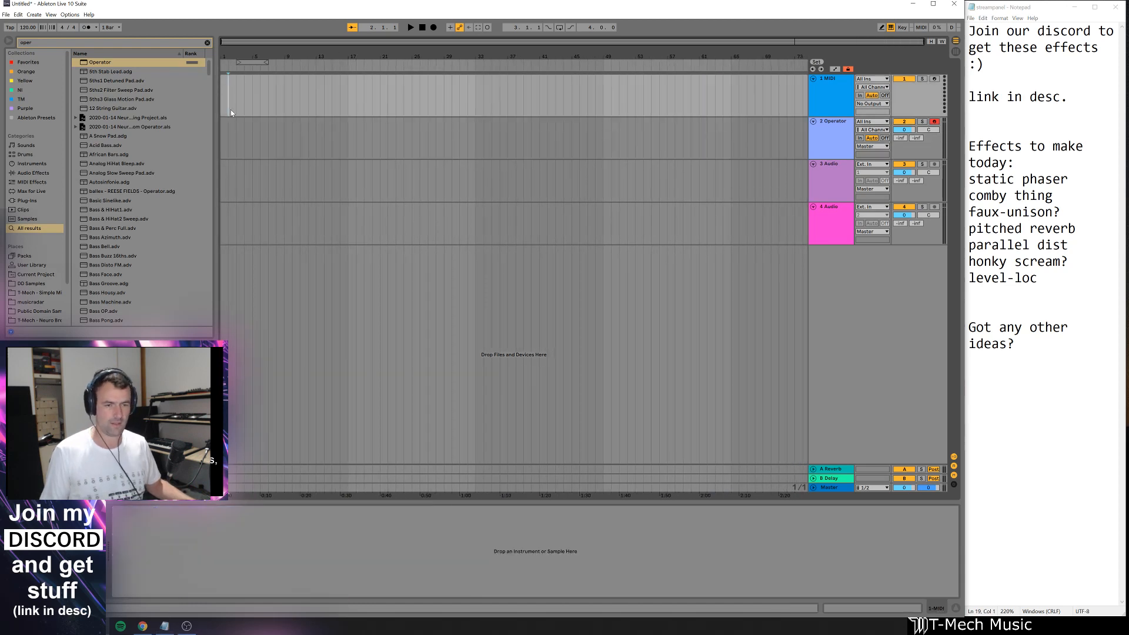
click(229, 145)
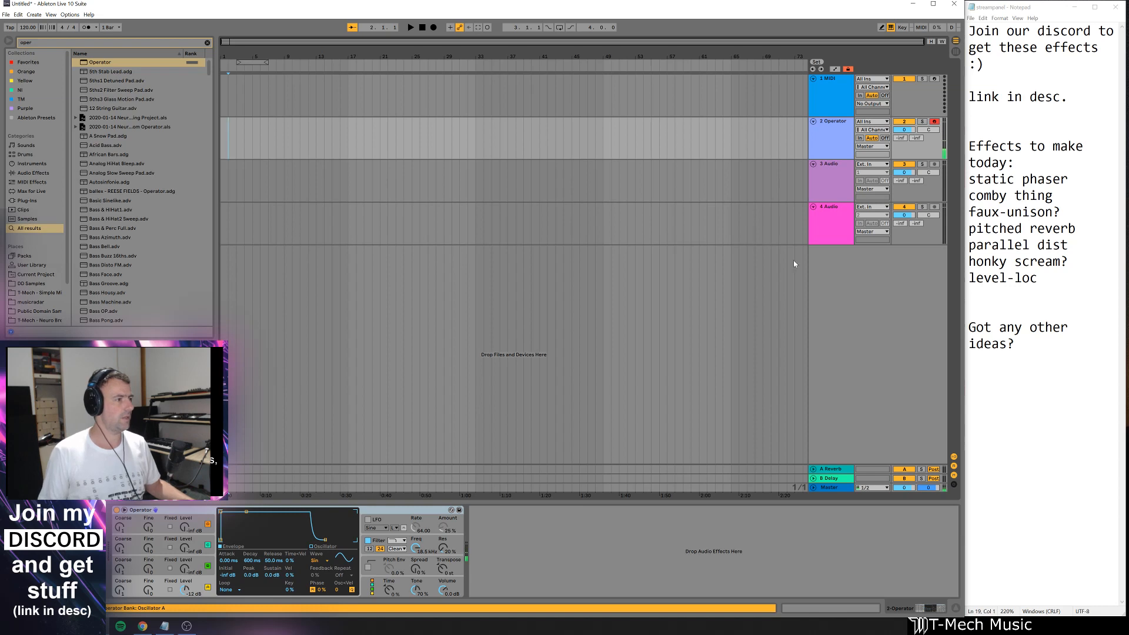
click(359, 147)
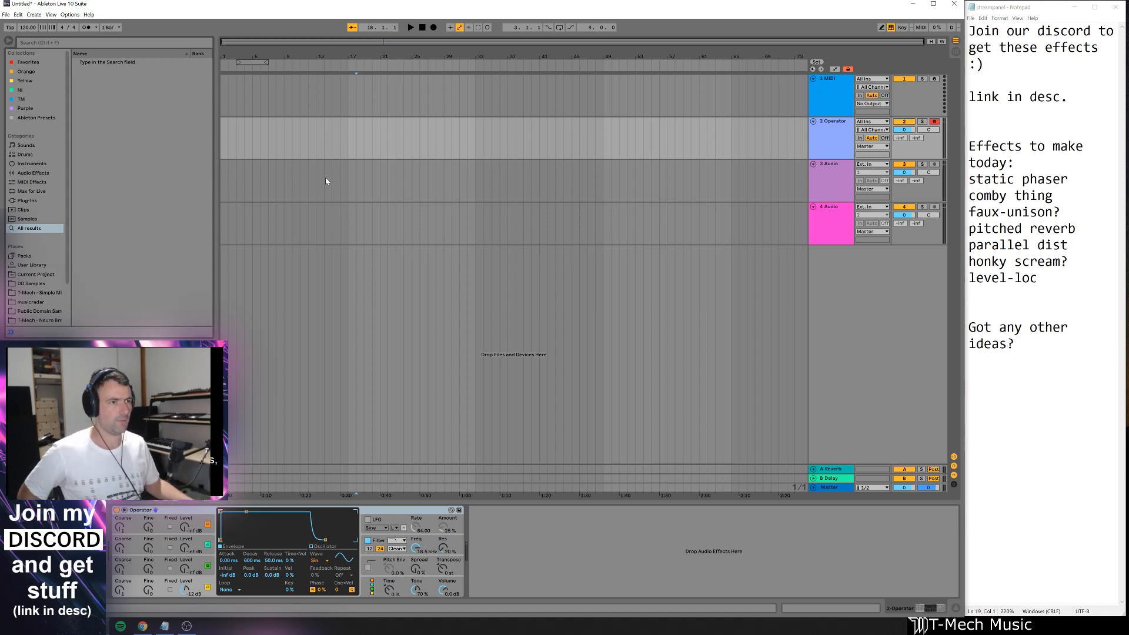
click(276, 144)
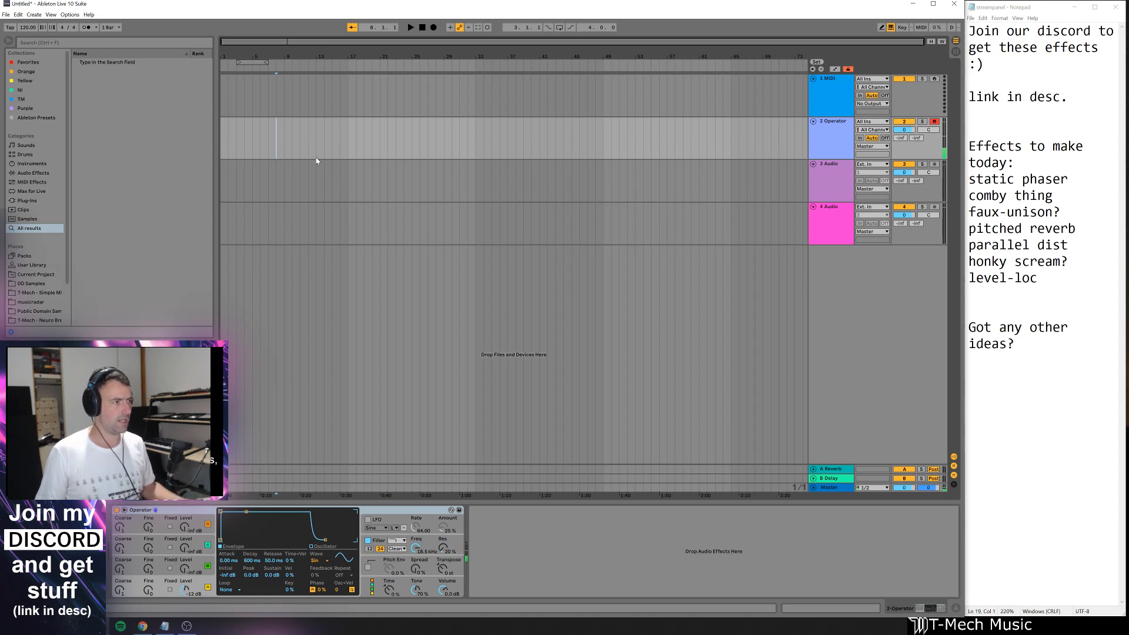
key(ctrl+f)
text(phas)
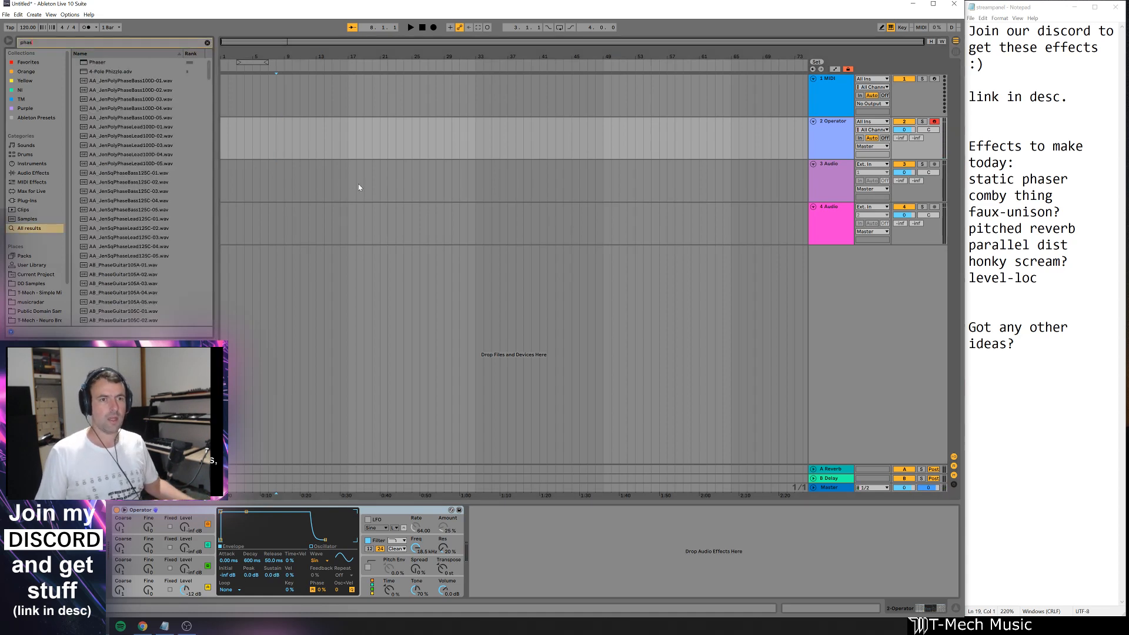
key(Return)
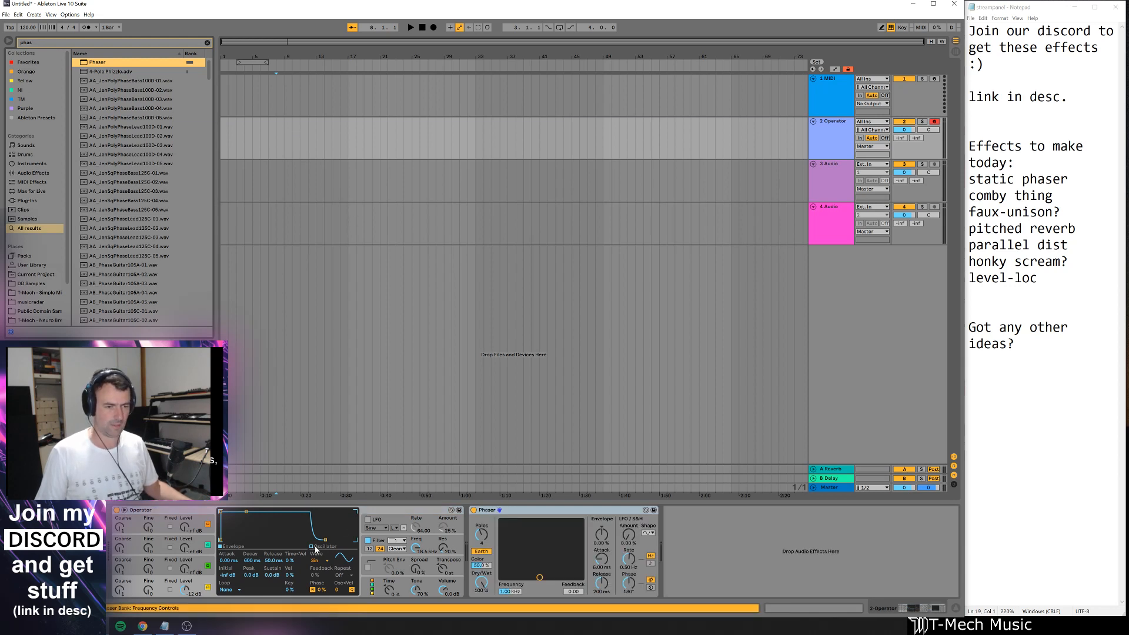
- Try a lower frequency and a higher feedback on the Phaser
click(323, 559)
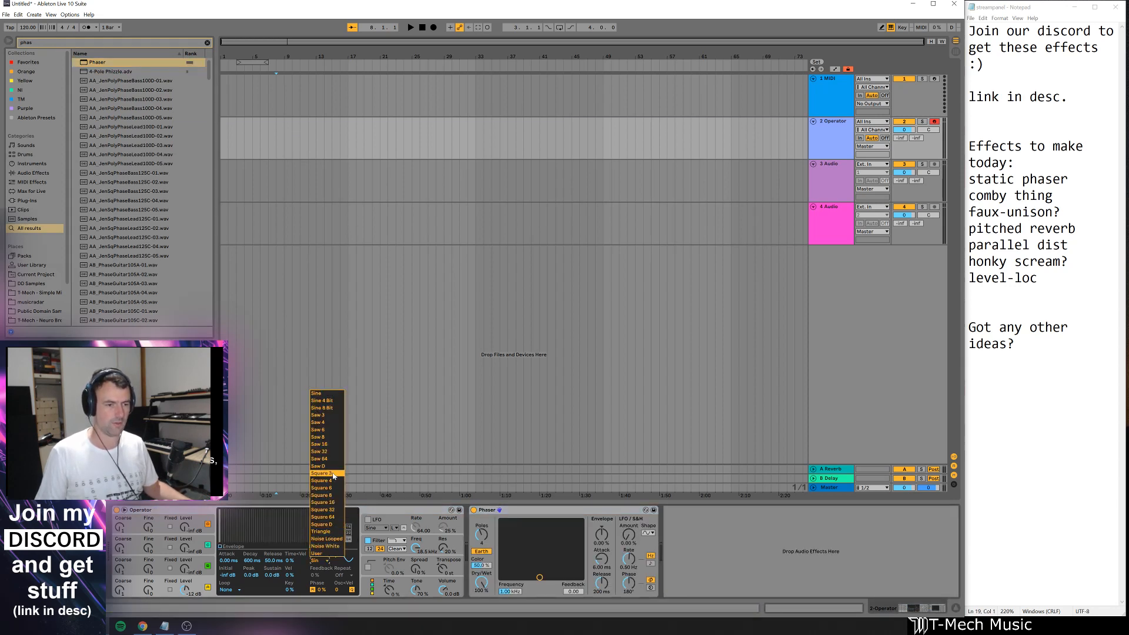
click(514, 507)
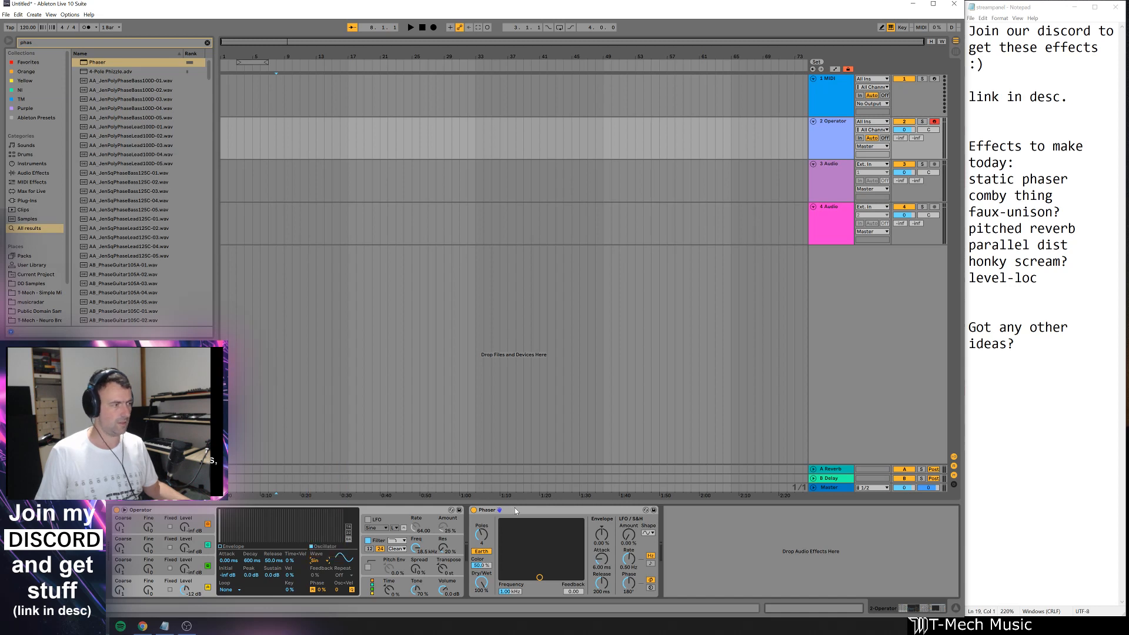
click(515, 511)
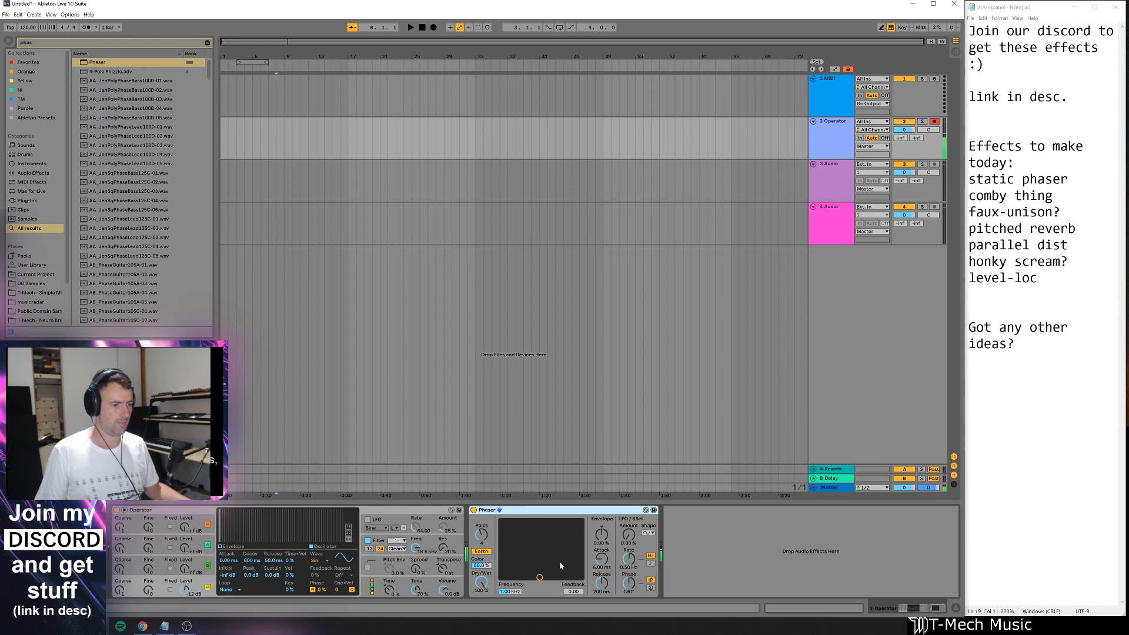
drag(540, 577, 514, 566)
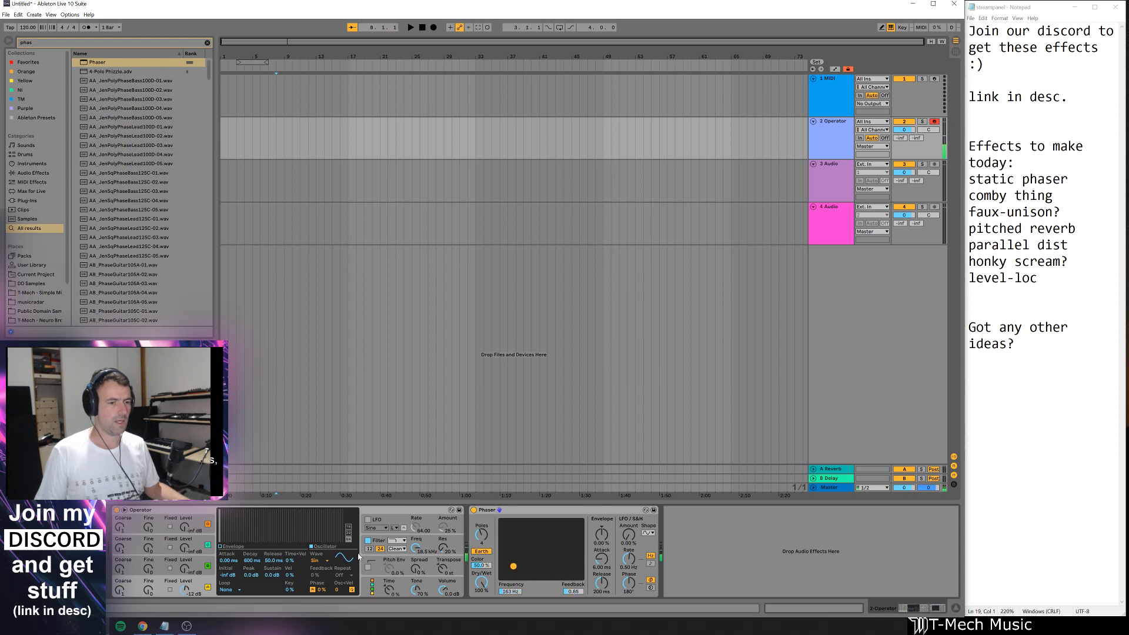
- Set the waveform of Operator's oscillator to Saw D
click(326, 561)
click(333, 474)
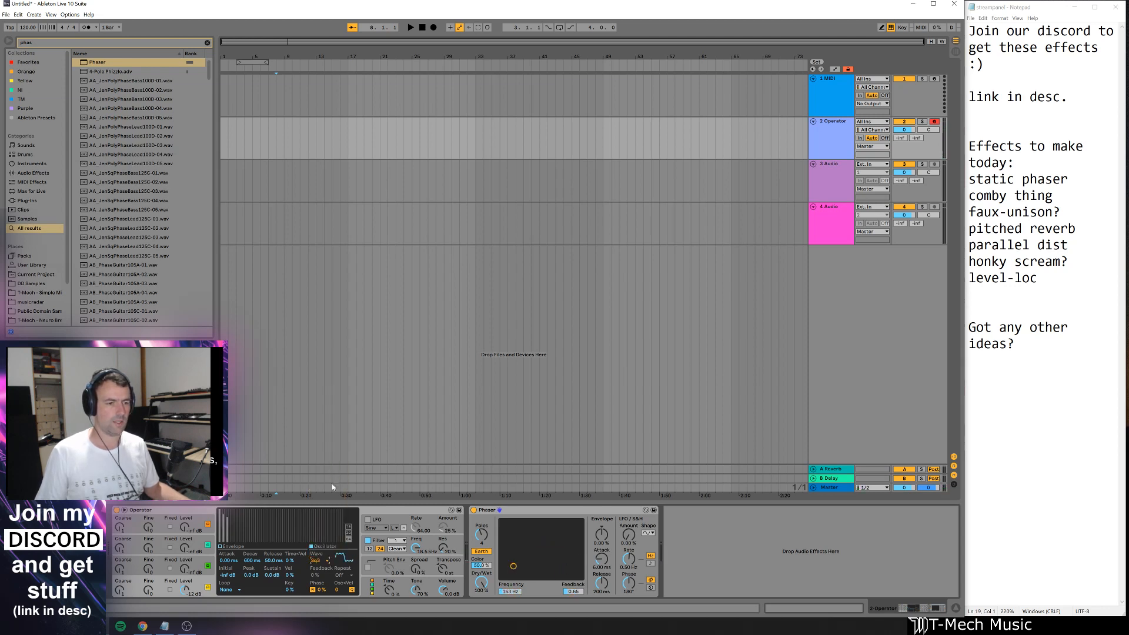
key(Up)
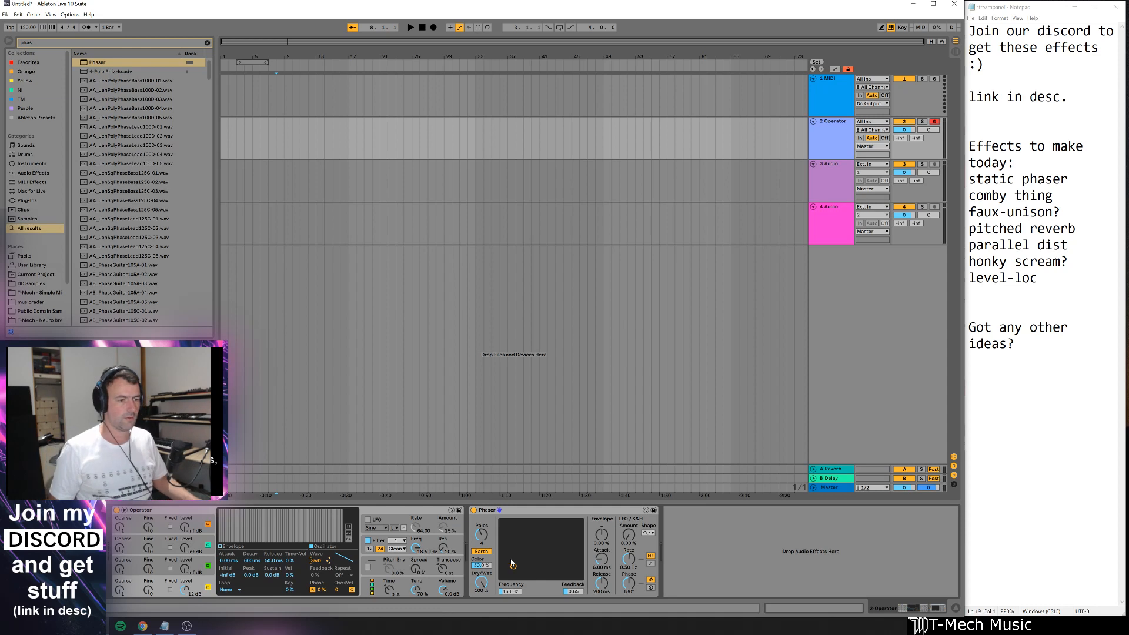
- Set the Phaser's LFO amount to about 29% and raise its feedback to 0.99
mouse_move(514, 566)
mouse_down()
mouse_move(561, 542)
mouse_move(527, 542)
mouse_move(556, 553)
mouse_move(537, 534)
mouse_move(530, 560)
mouse_up()
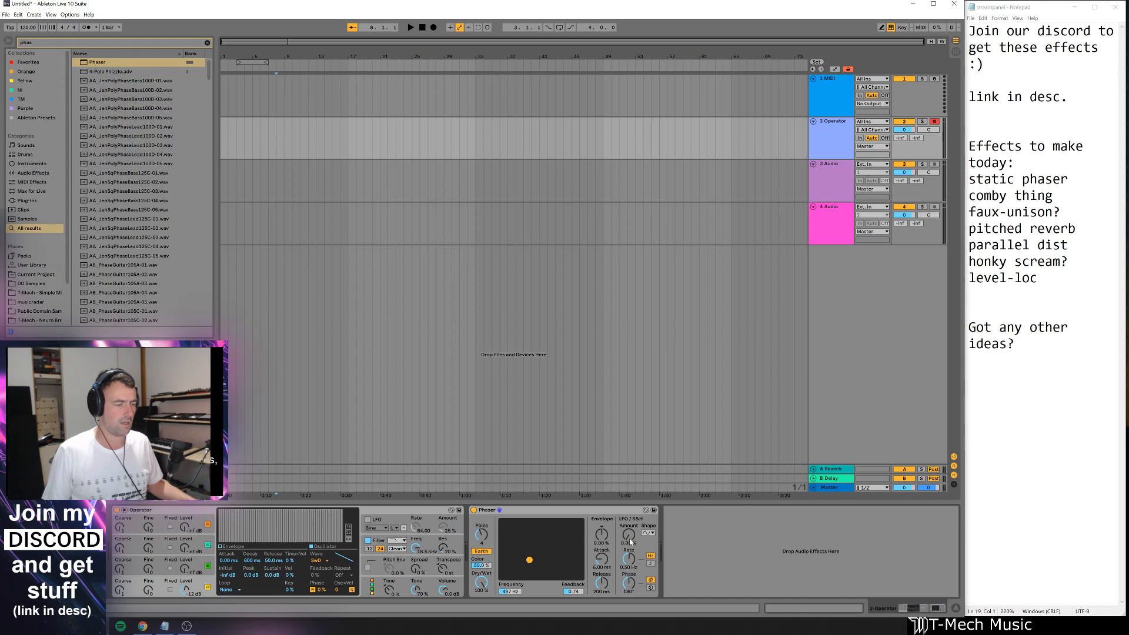
drag(631, 542, 631, 541)
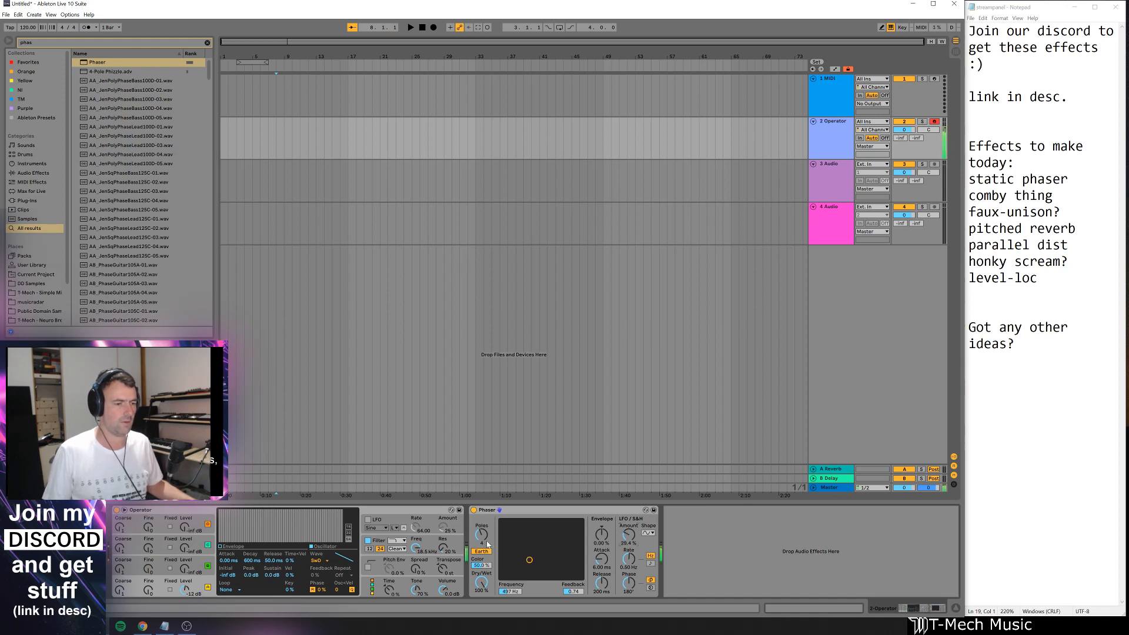
drag(529, 559, 527, 521)
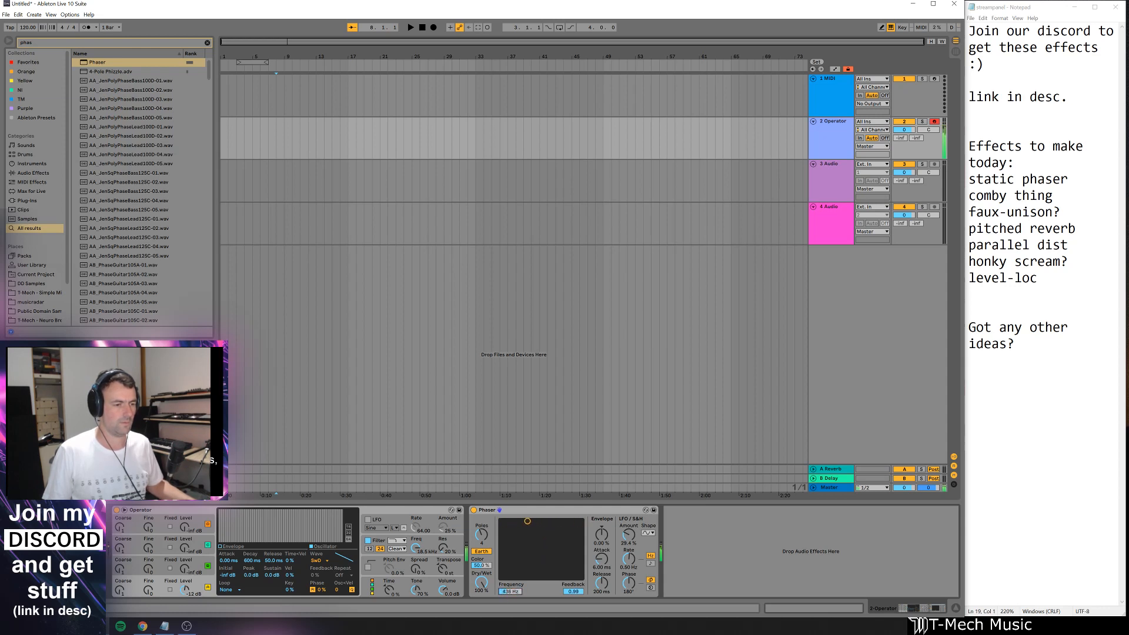
- Sweep the Phaser's frequency, ending at about 167 Hz, and switch the Phaser from Earth to Space mode
drag(510, 594, 510, 558)
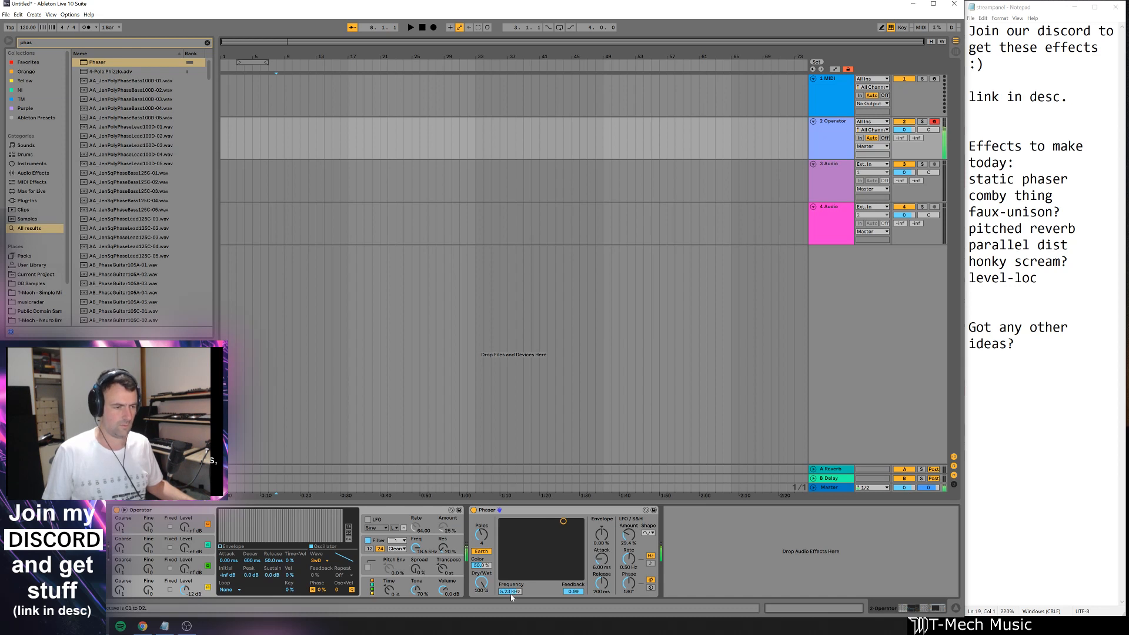
mouse_move(512, 598)
mouse_down()
mouse_move(512, 628)
mouse_move(511, 583)
mouse_move(512, 608)
mouse_move(510, 594)
mouse_up()
click(481, 552)
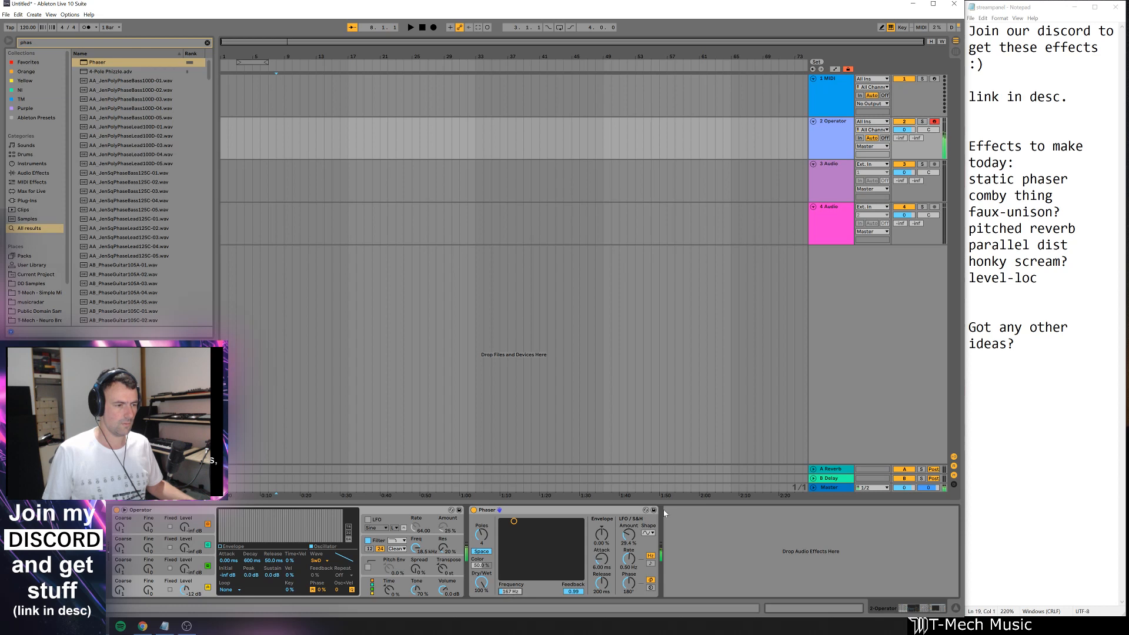
- Turn the Phaser's LFO amount down to zero and map its frequency to the first macro of an Audio Effect Rack
drag(624, 530, 625, 565)
mouse_move(511, 591)
mouse_down()
mouse_move(511, 576)
mouse_move(510, 606)
mouse_move(512, 592)
mouse_move(481, 603)
mouse_move(482, 615)
mouse_move(481, 580)
mouse_move(513, 595)
mouse_up()
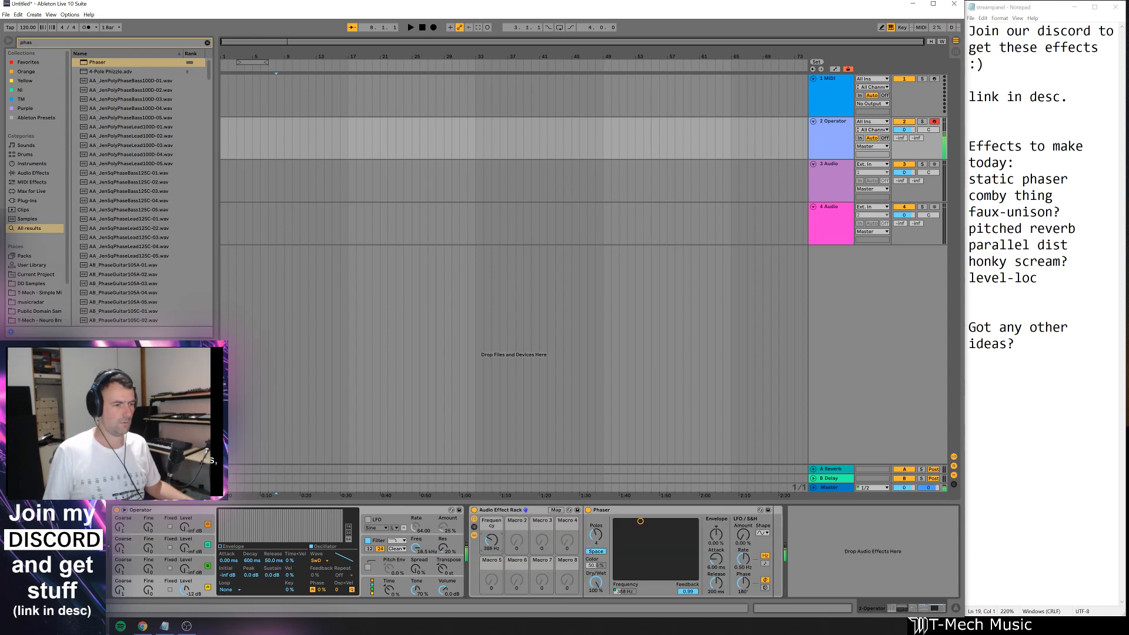
- Sweep the rack's Frequency macro up and down, trying a different Phaser pole count, to audition the effect
drag(492, 540, 492, 505)
drag(596, 535, 596, 499)
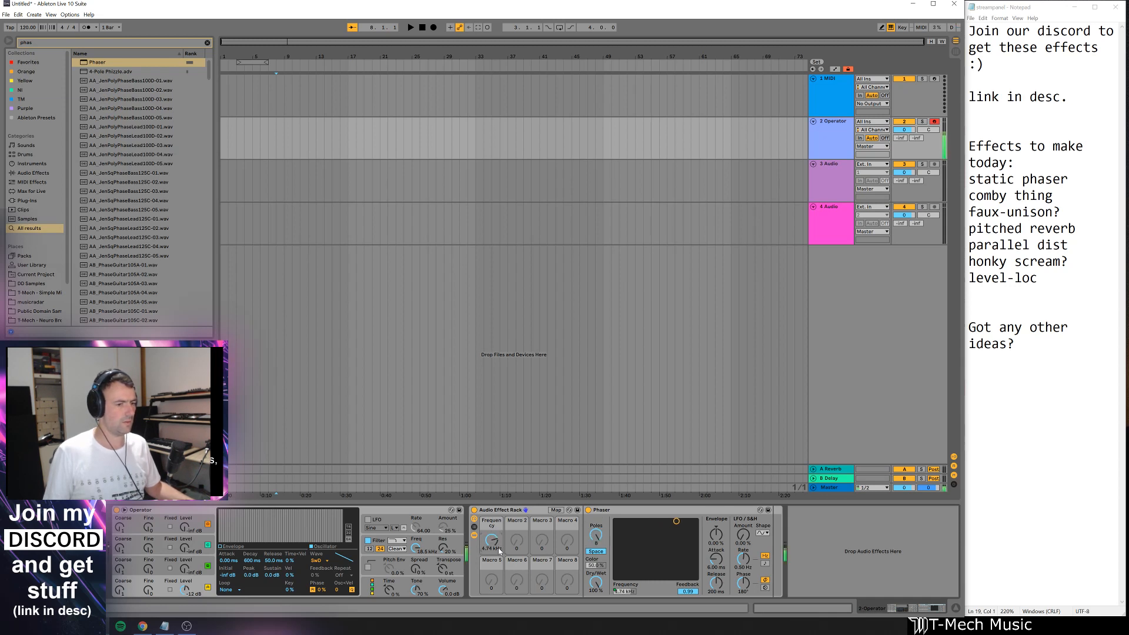
drag(498, 542, 494, 562)
mouse_move(491, 523)
mouse_down()
mouse_move(491, 509)
mouse_move(491, 529)
mouse_up()
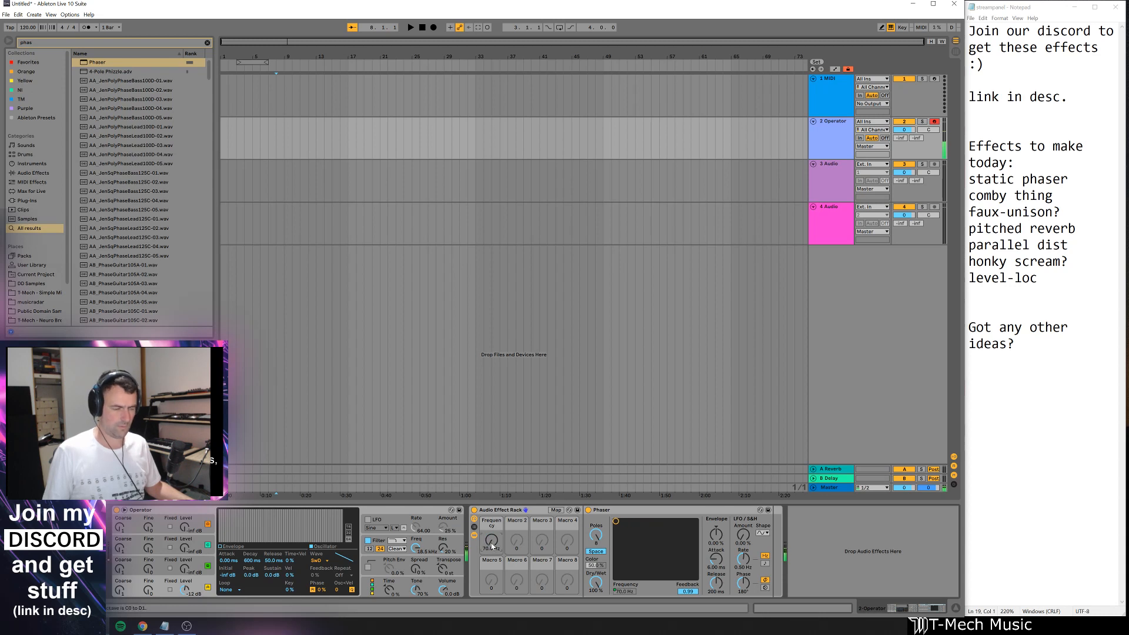
scroll(493, 547, up, 5)
drag(492, 546, 492, 559)
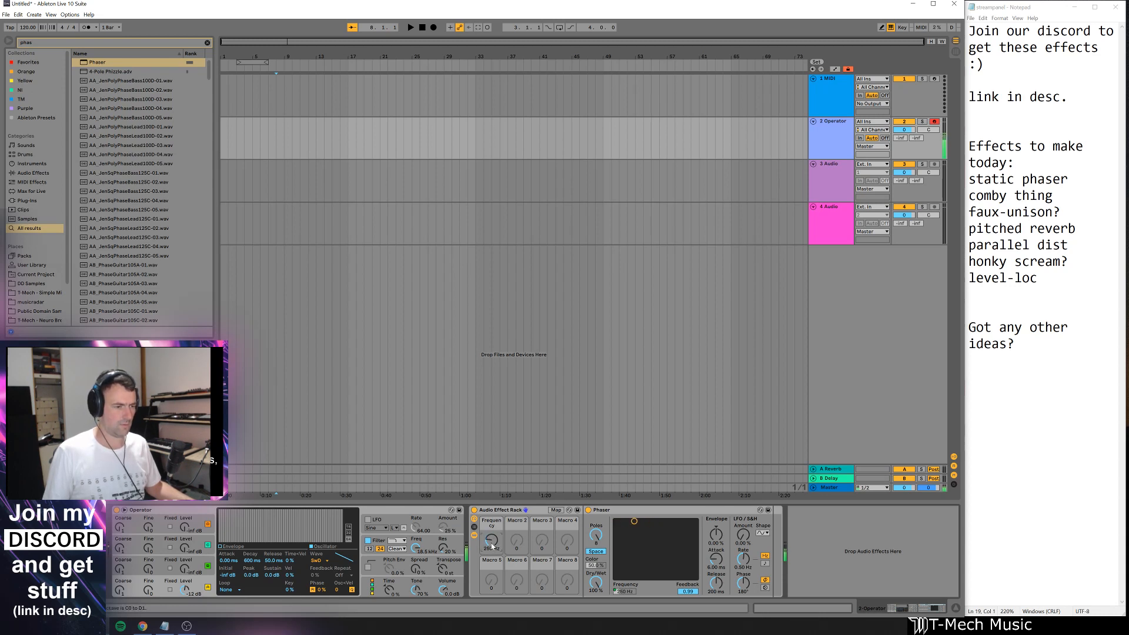
- Map the Phaser's pole count to Macro 2 of the rack
drag(596, 536, 596, 542)
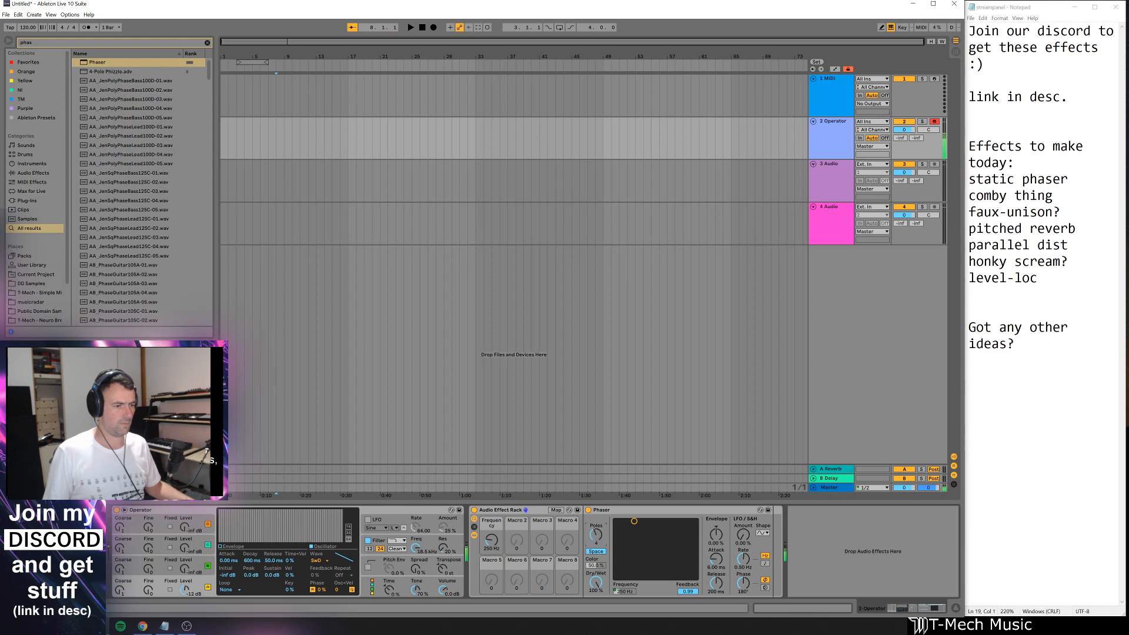
right_click(593, 535)
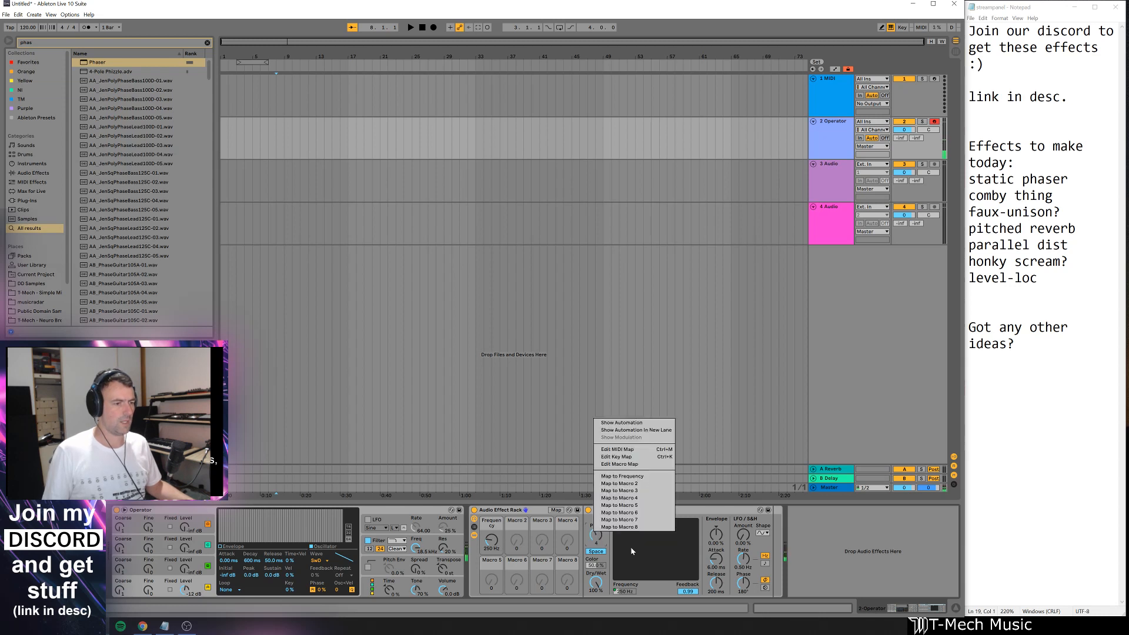
click(641, 484)
- Set the Frequency macro to about 1.27 kHz and collapse the Phaser device
drag(497, 544, 497, 513)
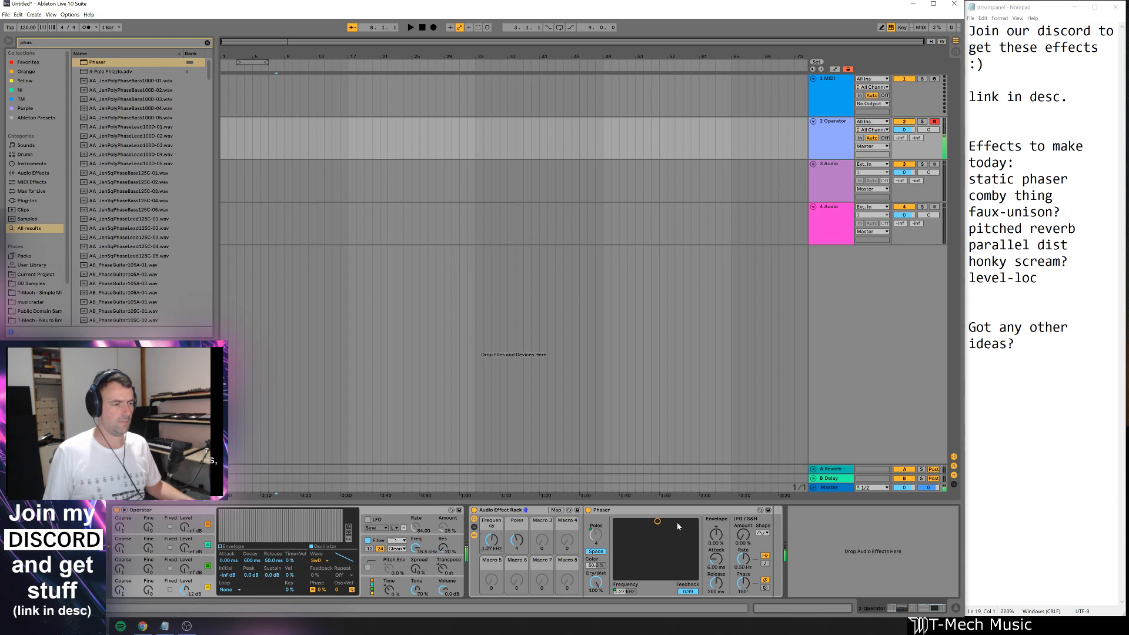
double_click(662, 511)
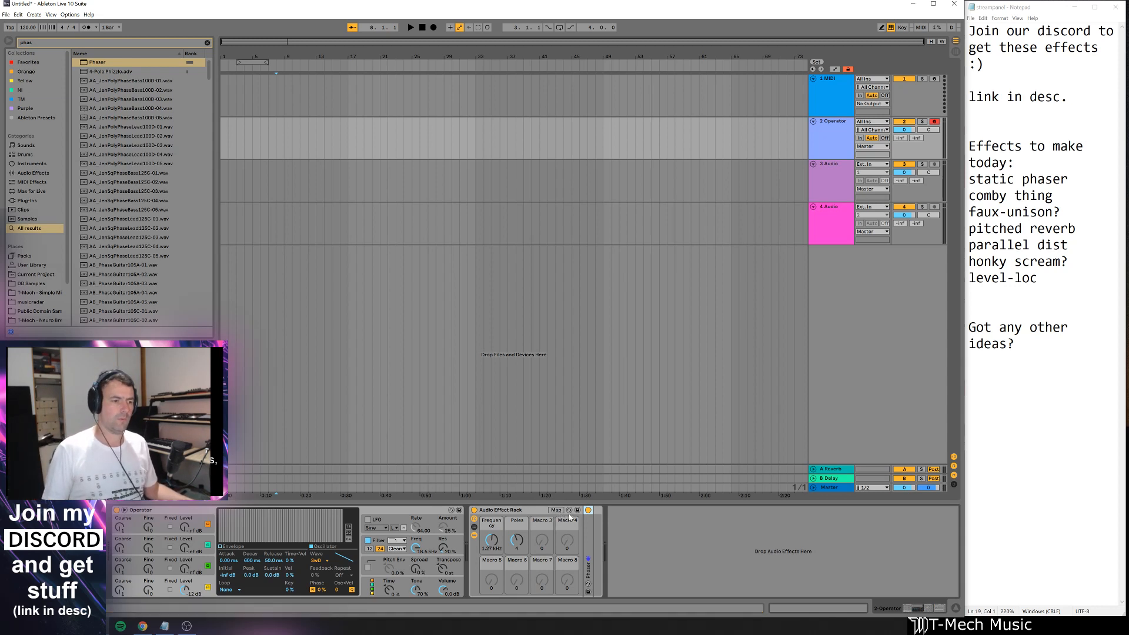
- Search the browser for "chor" and insert the Chorus effect after the Phaser in the Audio Effect Rack
key(Escape)
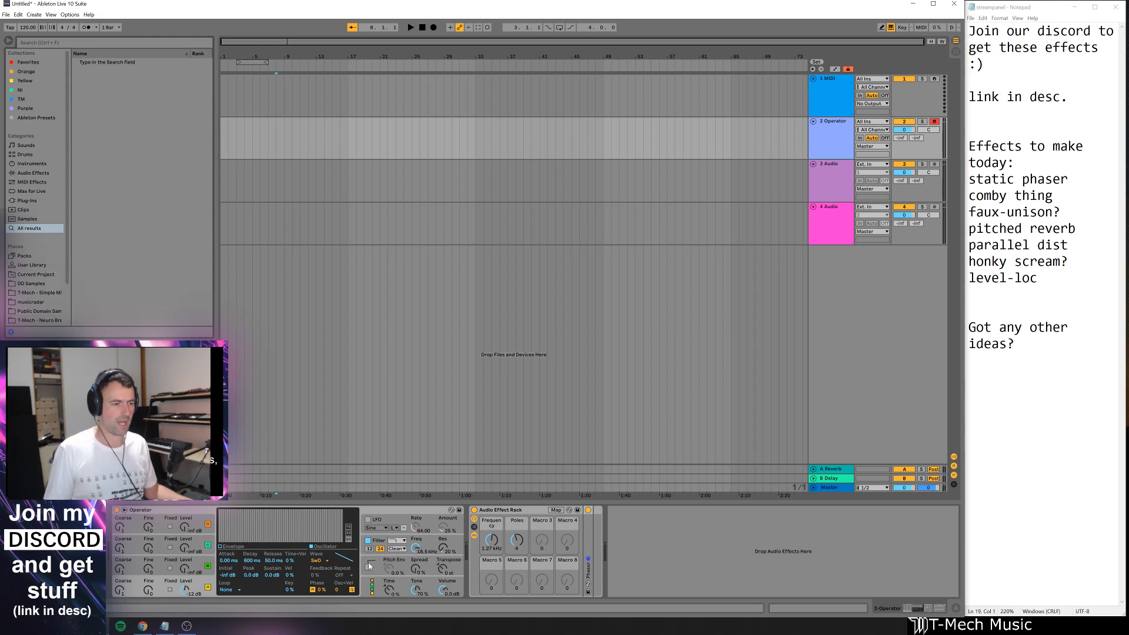
key(ctrl+f)
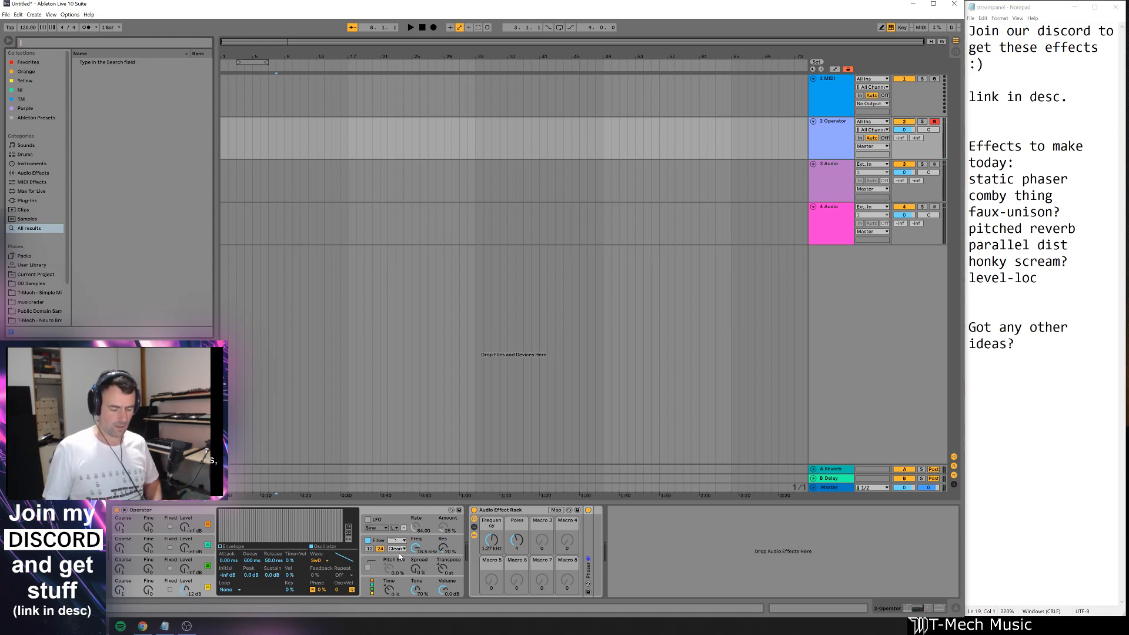
text(comb)
key(BackSpace)
key(BackSpace)
key(BackSpace)
key(BackSpace)
text(chor)
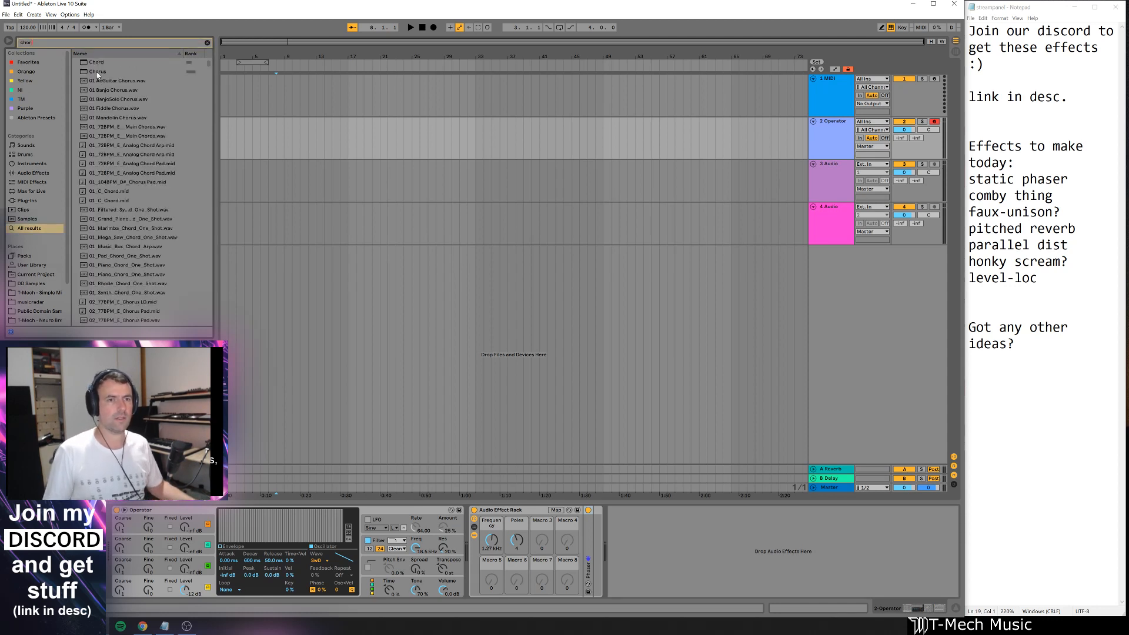
drag(98, 72, 595, 578)
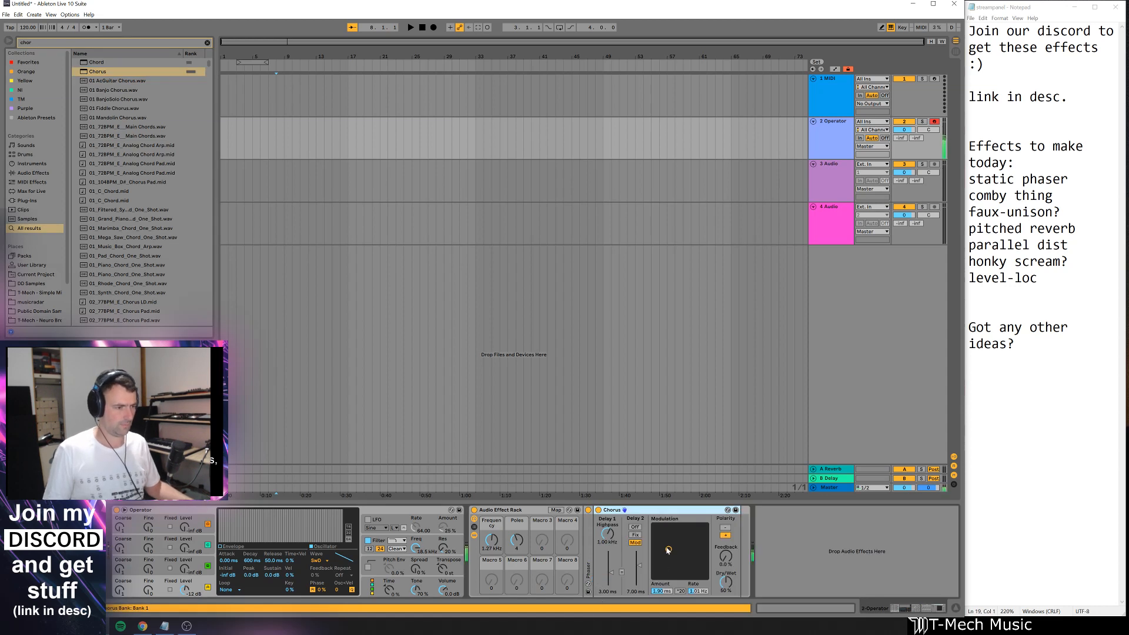
- Configure the Chorus with less modulation, a lower highpass, Delay 1 at about 14.3 ms and Delay 2 at about 0.44 ms
drag(667, 550, 665, 566)
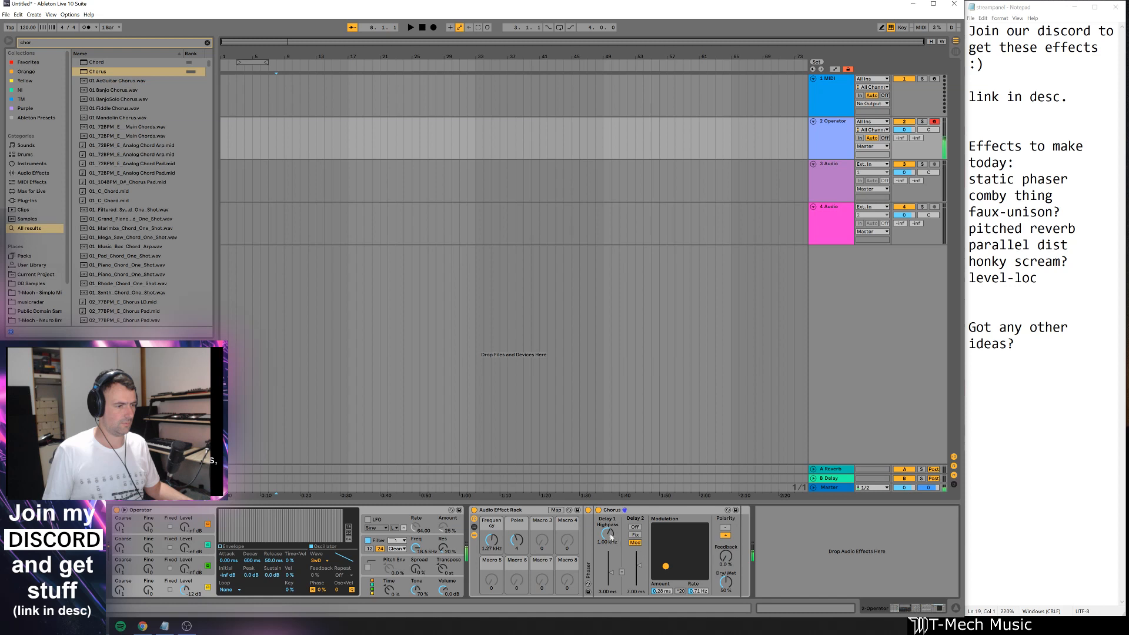
drag(611, 537, 612, 556)
click(638, 567)
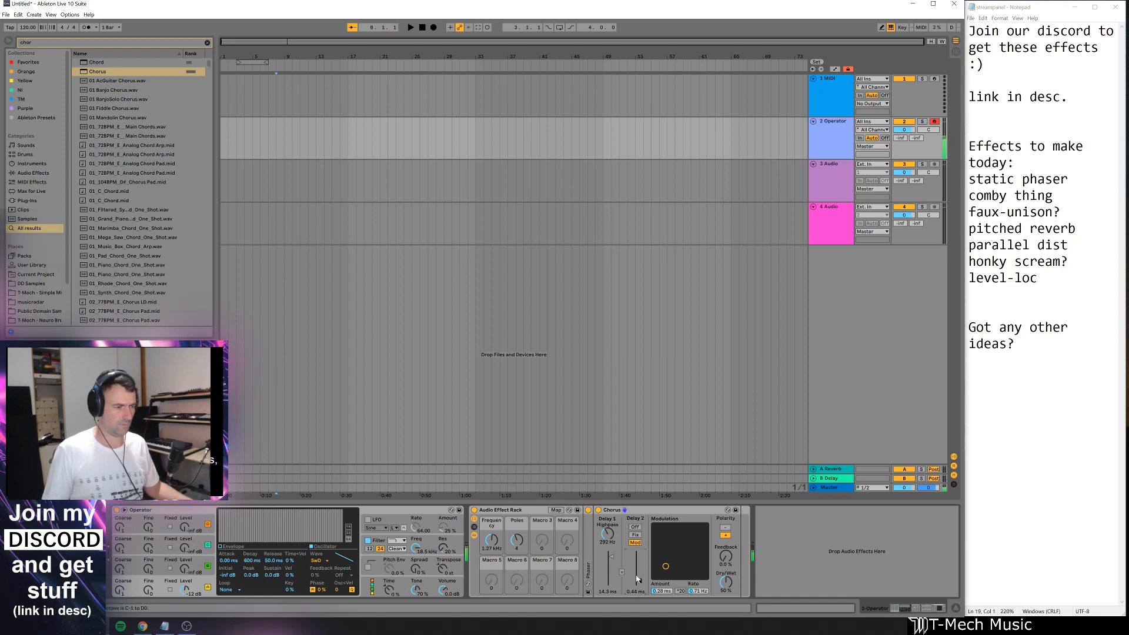
key(z)
key(z)
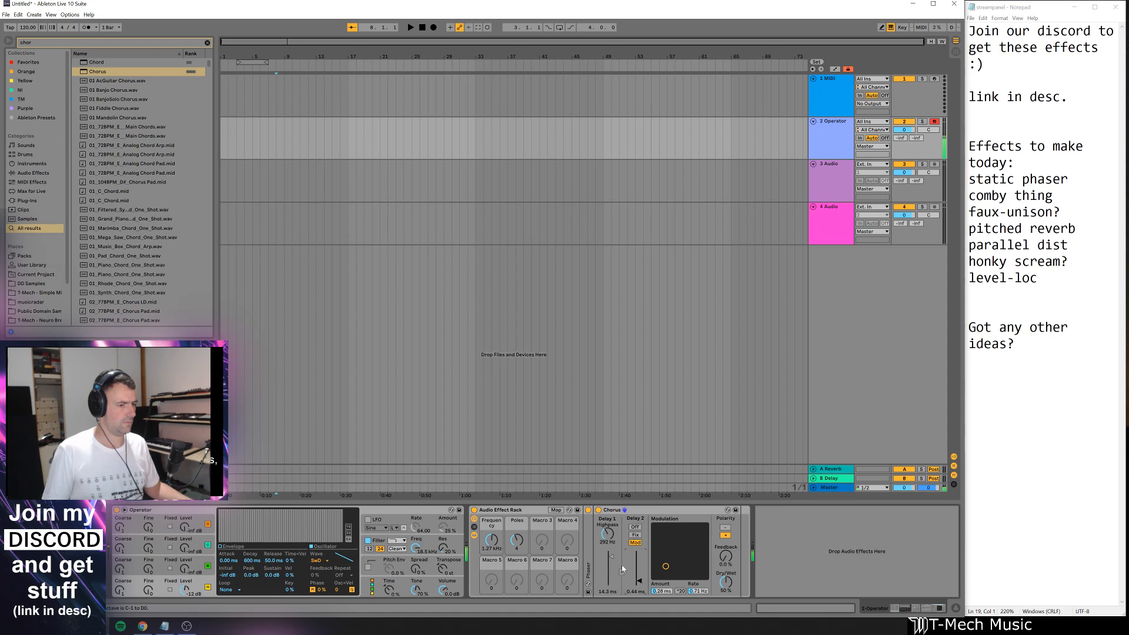
- Set the Chorus delays to about 5.53 ms and 7.08 ms, map its LFO Amount to Macro 3, and raise that macro
drag(622, 569, 663, 561)
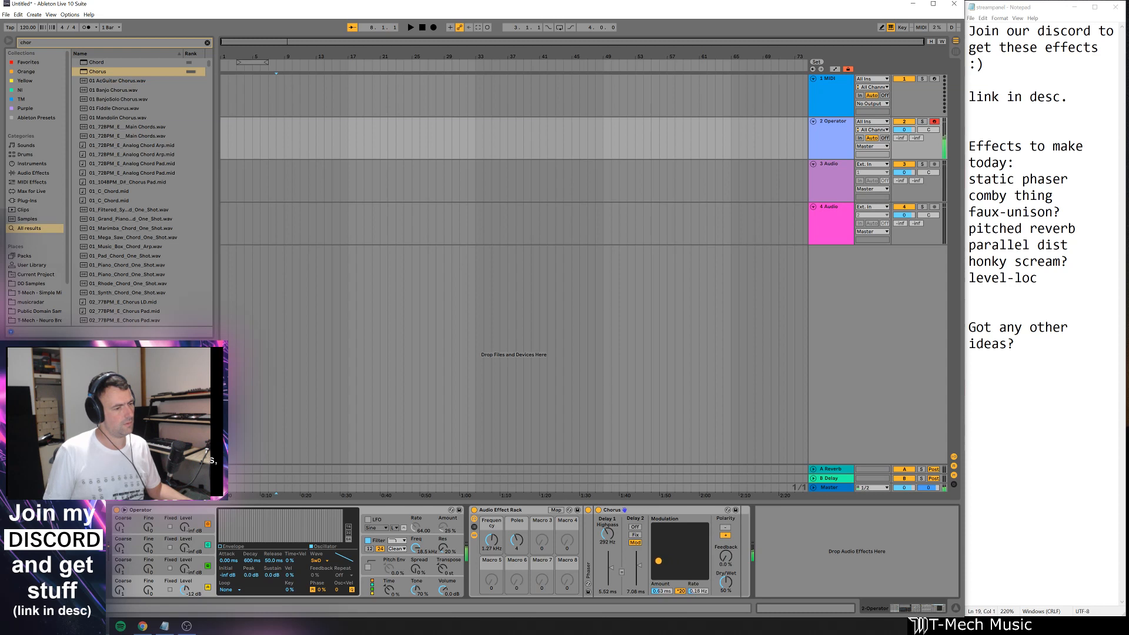
right_click(663, 564)
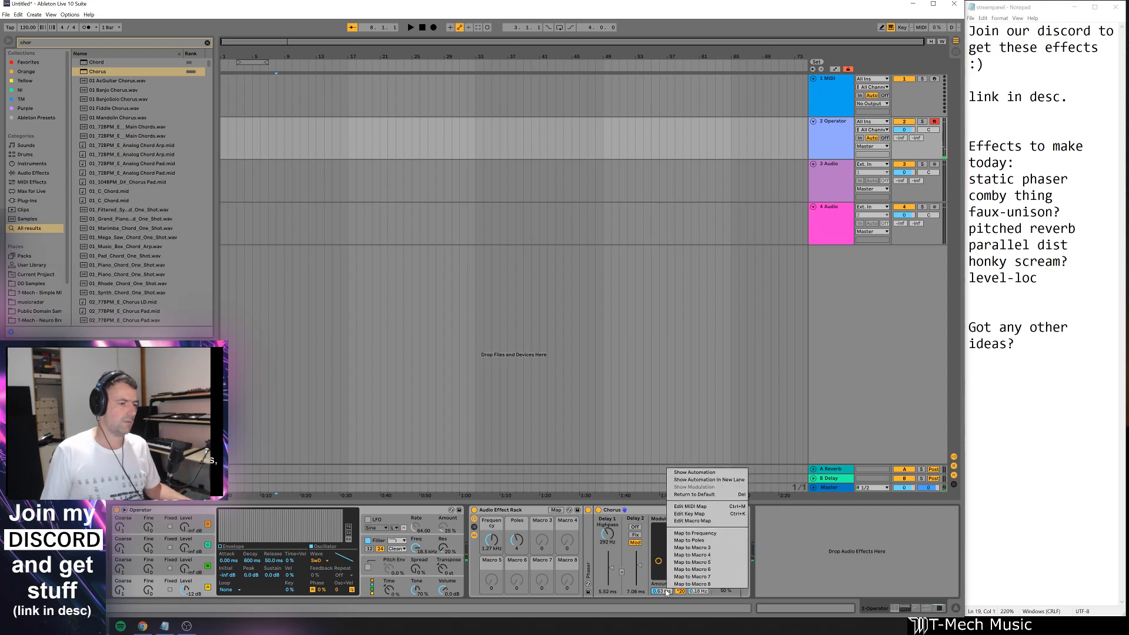
click(689, 548)
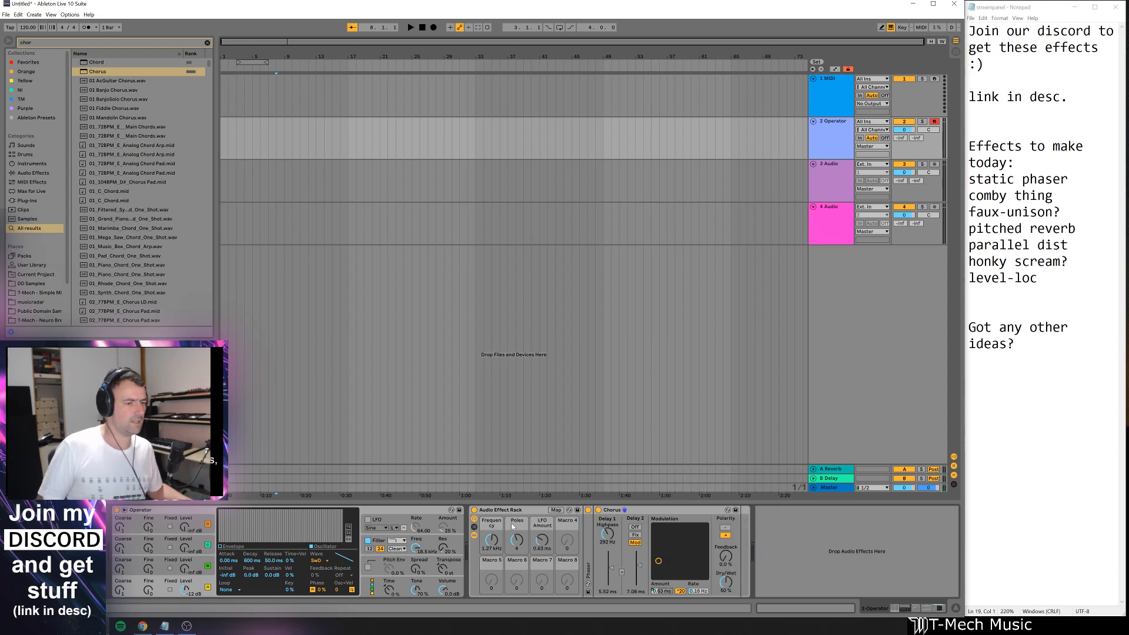
mouse_move(544, 542)
mouse_down()
mouse_move(544, 517)
mouse_move(544, 566)
mouse_move(545, 534)
mouse_move(547, 547)
mouse_up()
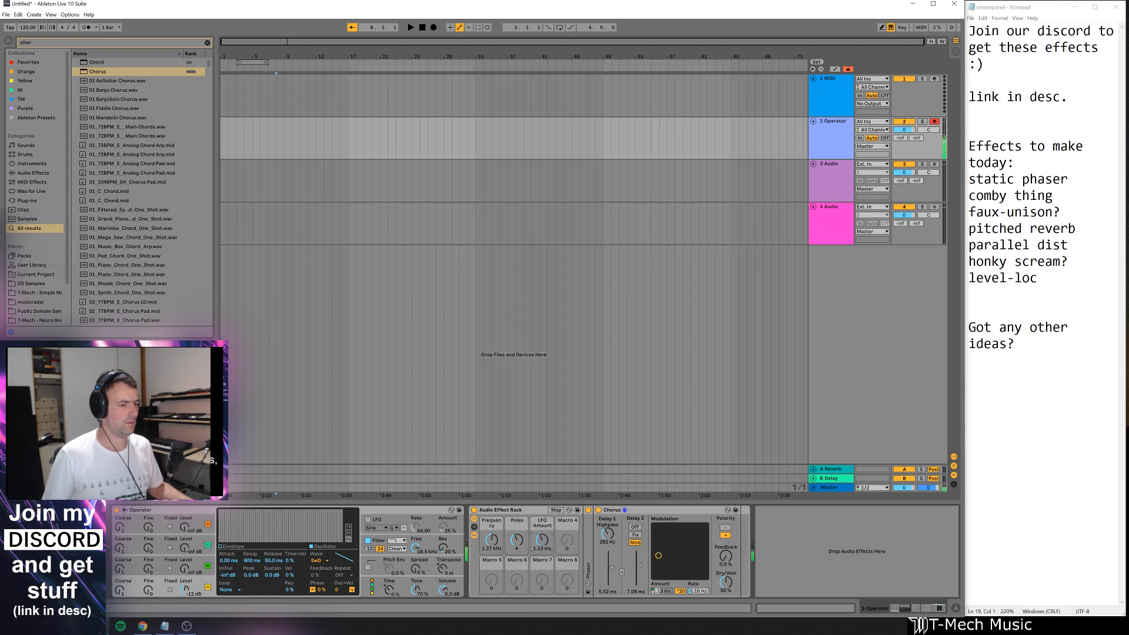
- Map the Chorus LFO Rate to the same macro as the LFO Amount and set the macro to 47
right_click(695, 591)
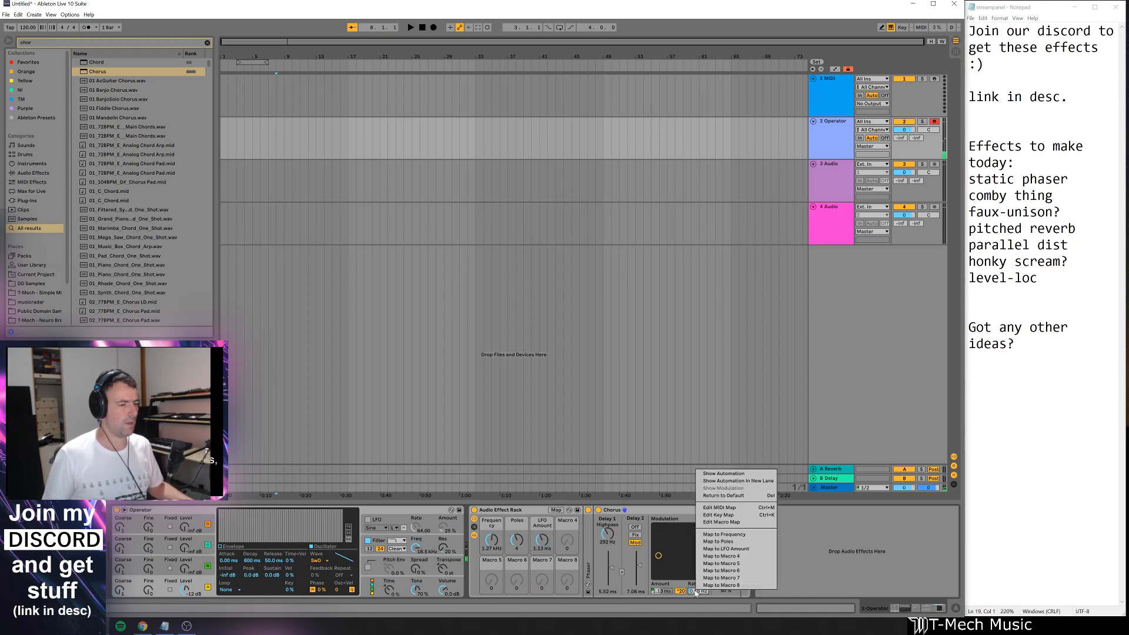
click(719, 549)
drag(548, 551, 546, 541)
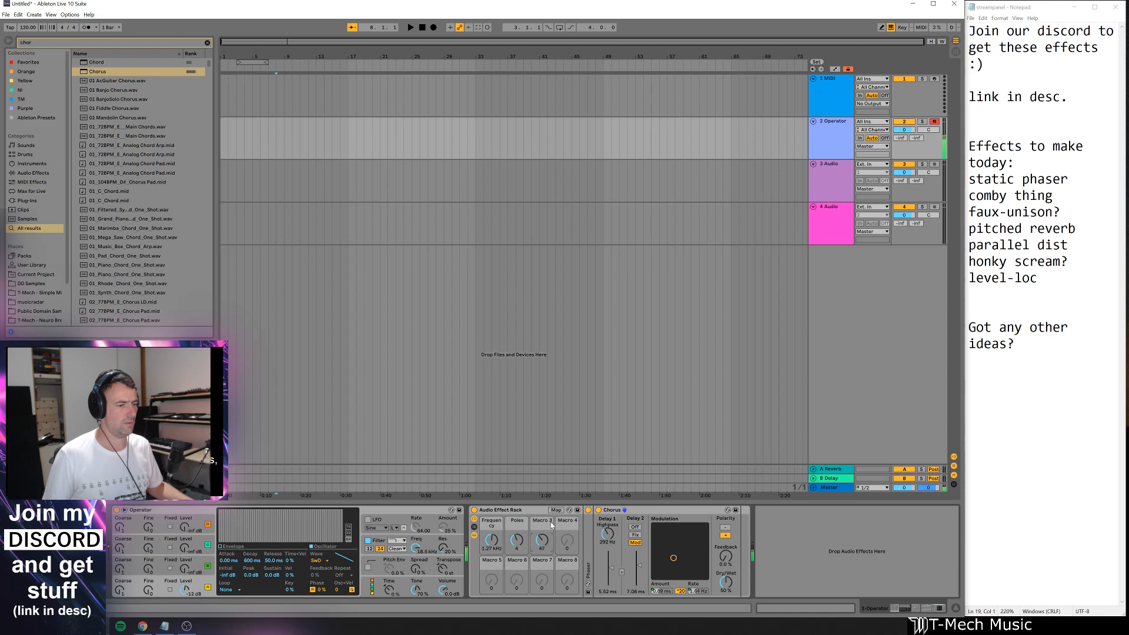
- Invert the Chorus LFO Rate's macro range to run from 10.0 Hz down to 0.03 Hz, and try out Macro 3
click(556, 510)
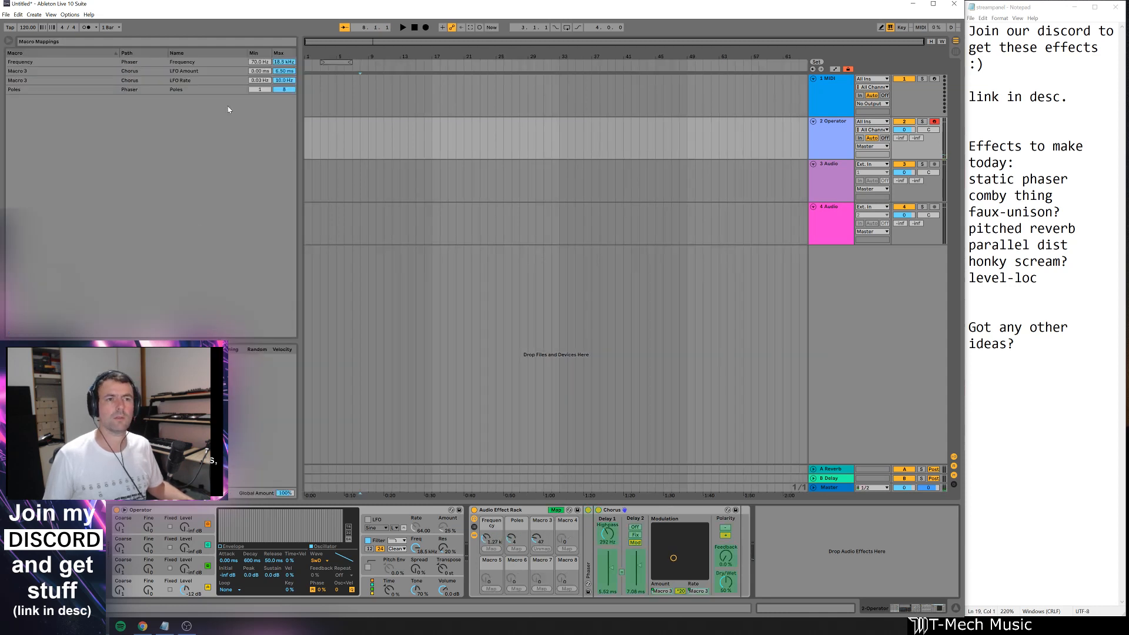
right_click(207, 82)
click(229, 88)
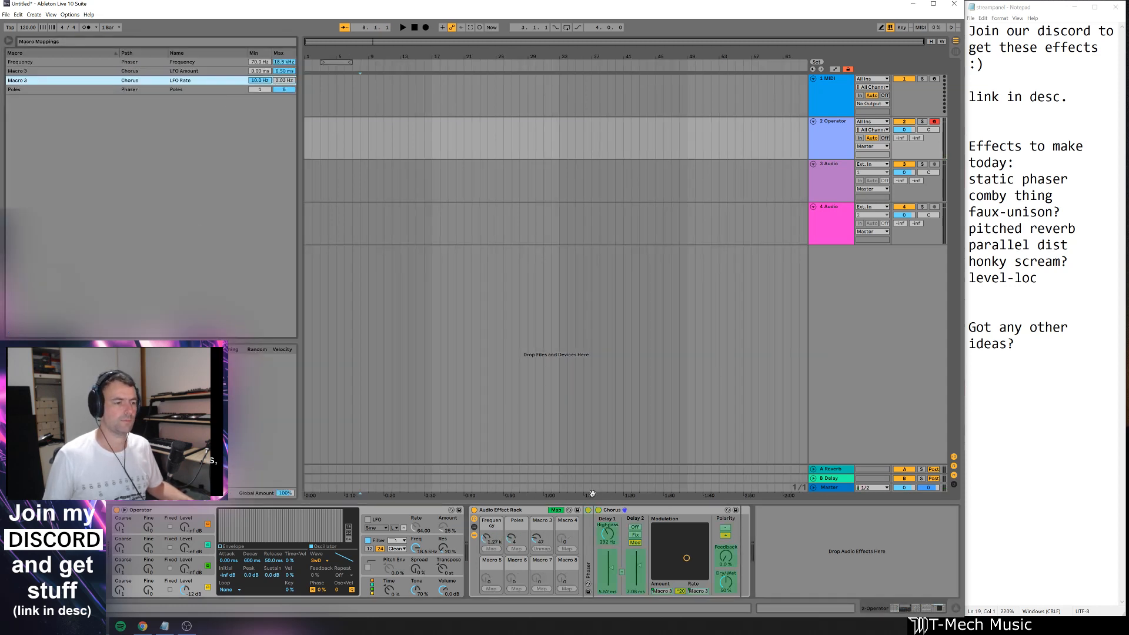
click(556, 510)
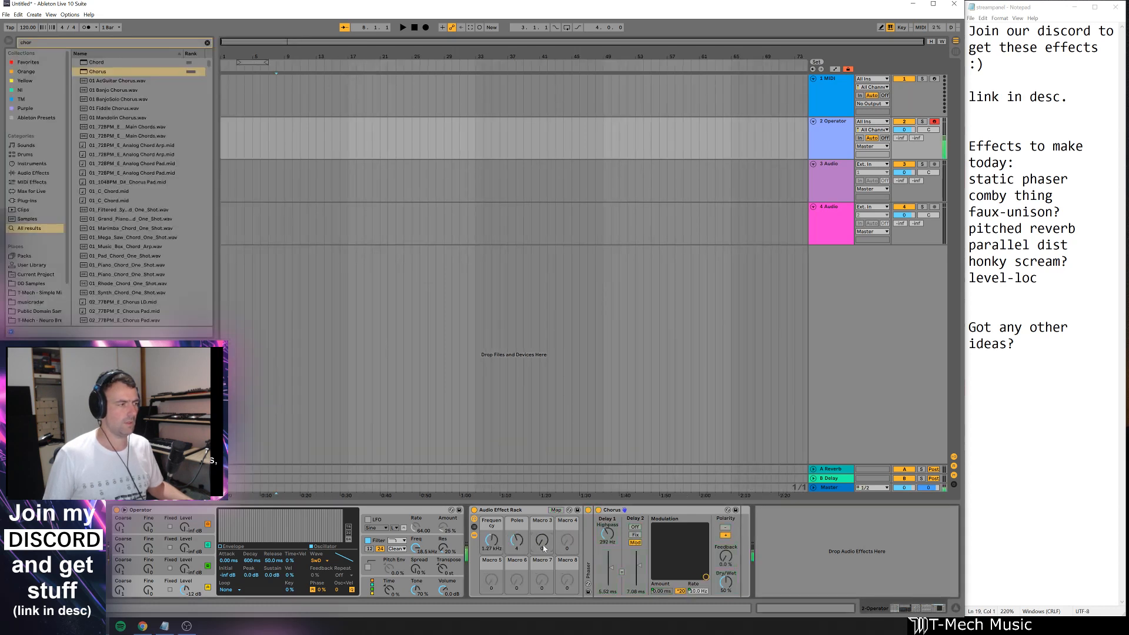
mouse_move(544, 548)
mouse_down()
mouse_move(544, 503)
mouse_move(540, 551)
mouse_move(540, 524)
mouse_move(540, 538)
mouse_up()
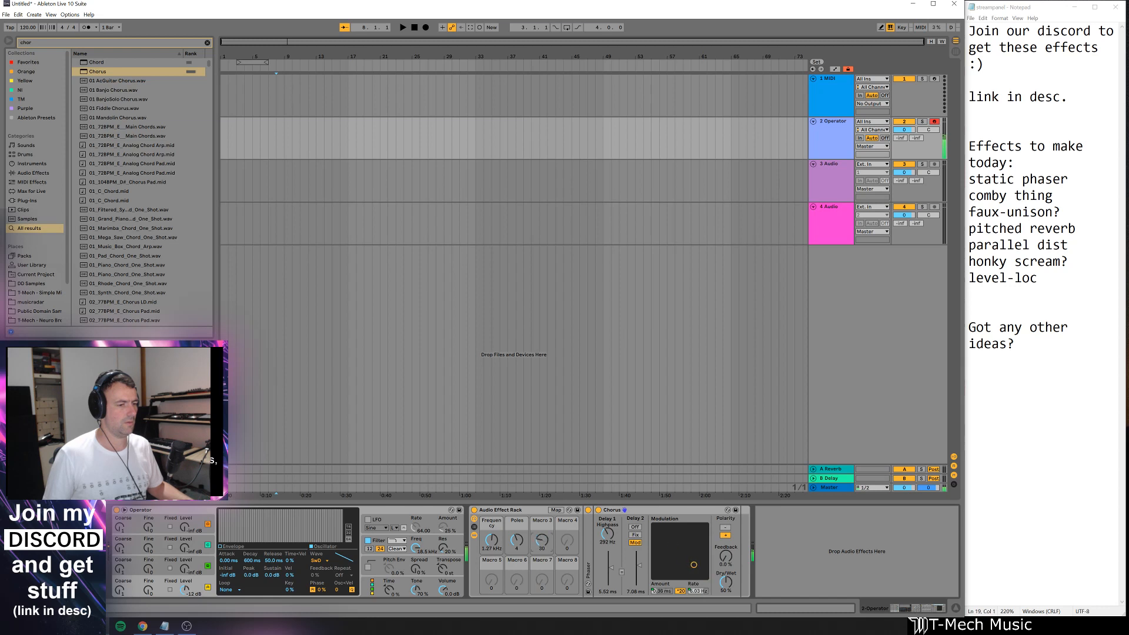
- Compare the Chorus bypassed and active, setting Macro 3 to about 42 and the Frequency macro to about 371 Hz
click(599, 510)
click(599, 511)
drag(540, 541, 491, 556)
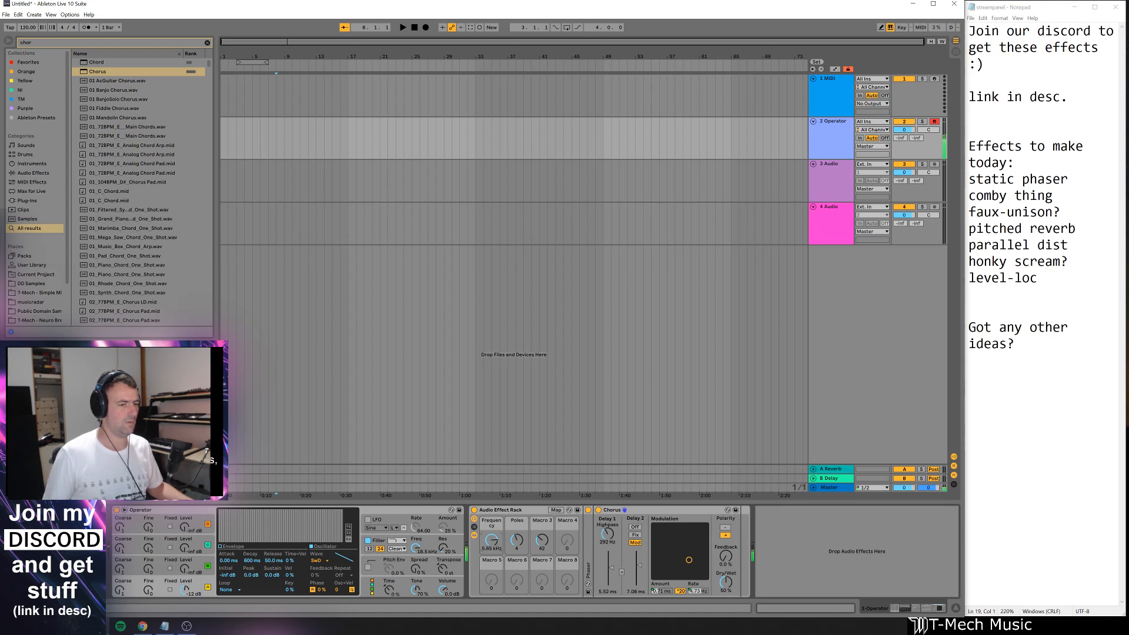
drag(491, 540, 492, 549)
- Rename Macro 3 to Movement
click(543, 528)
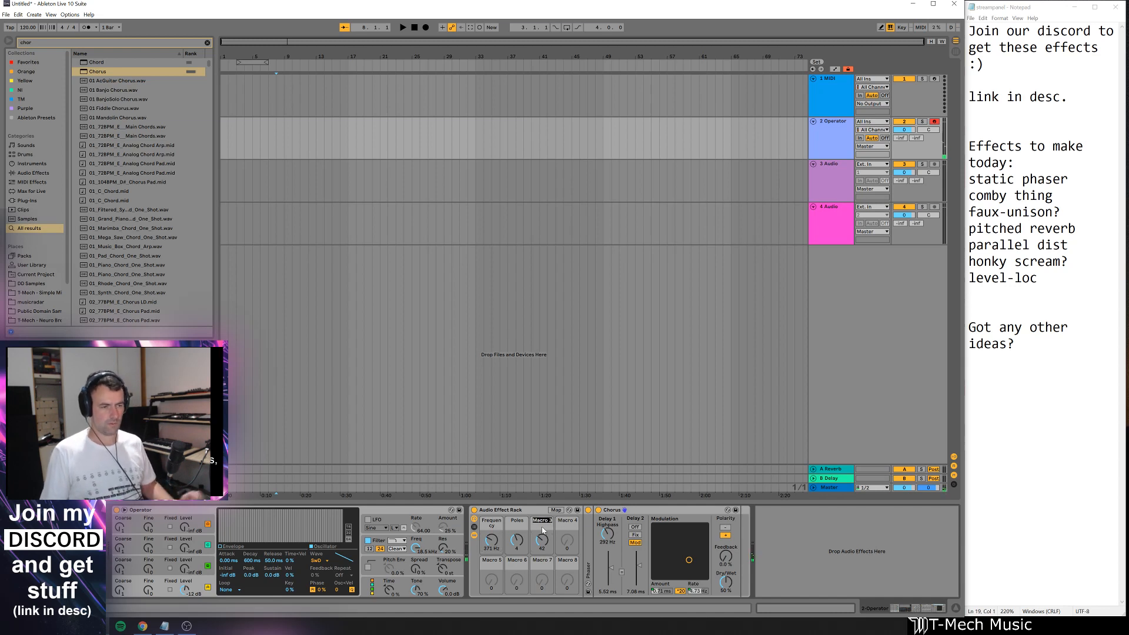
text(Movement)
key(Return)
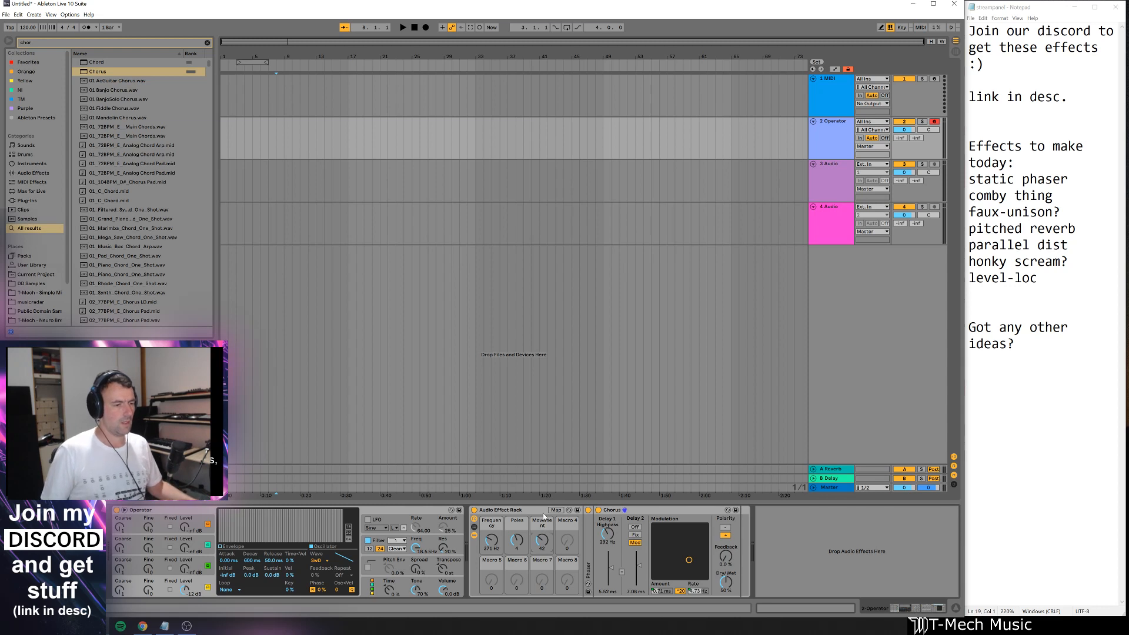
- Rename the Frequency macro to P Freq and the Poles macro to P Poles
click(502, 528)
key(ctrl+r)
text(PF)
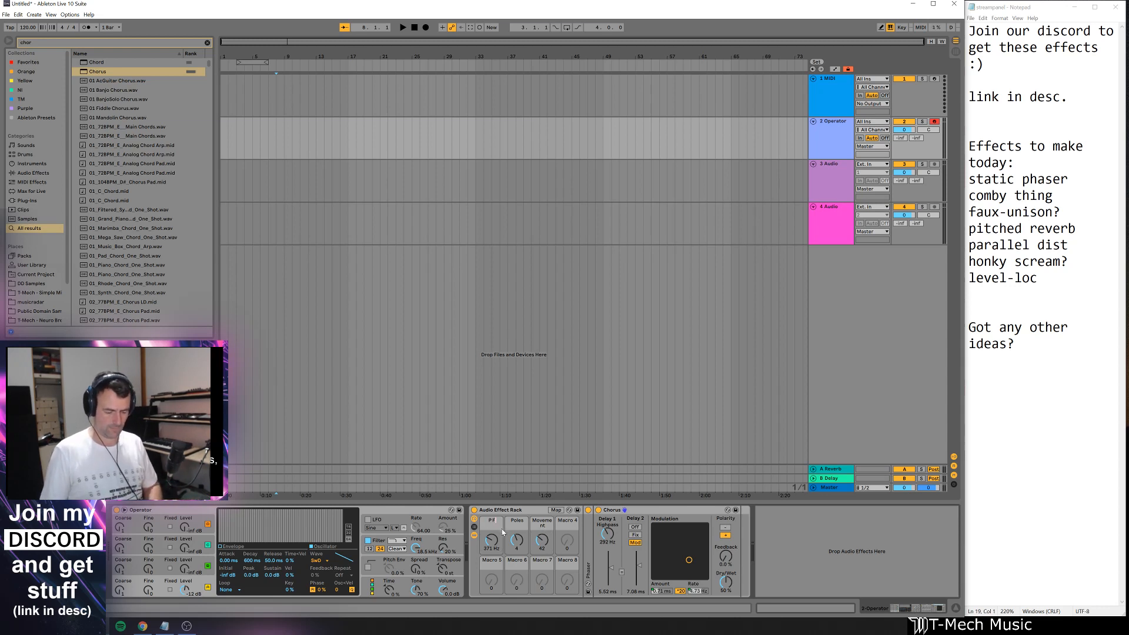
click(513, 524)
key(ctrl+r)
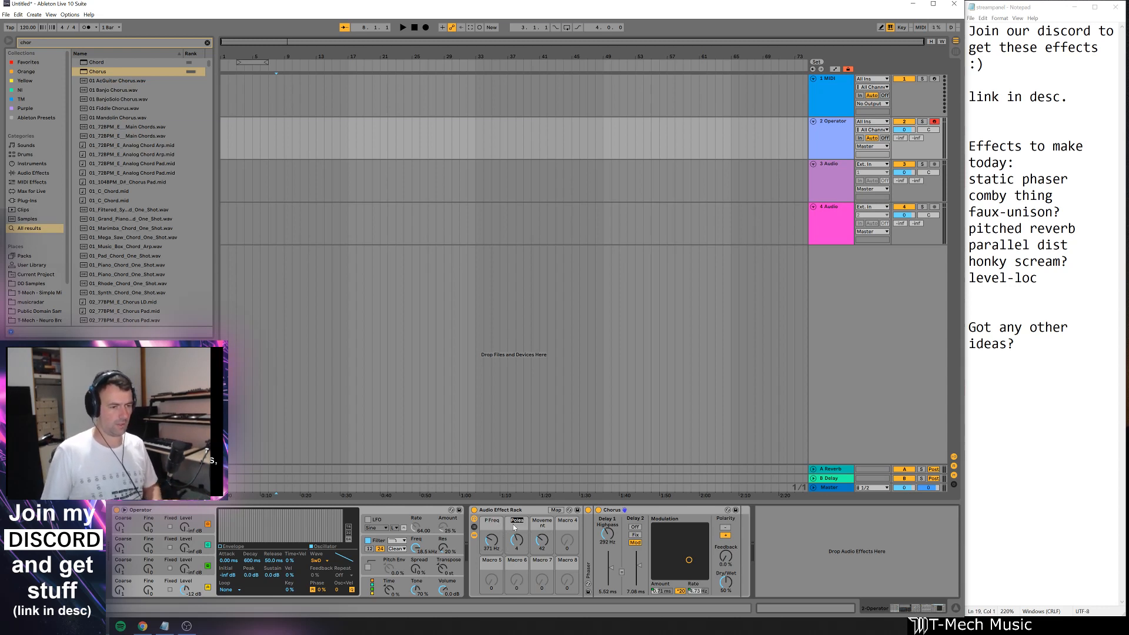
text(P)
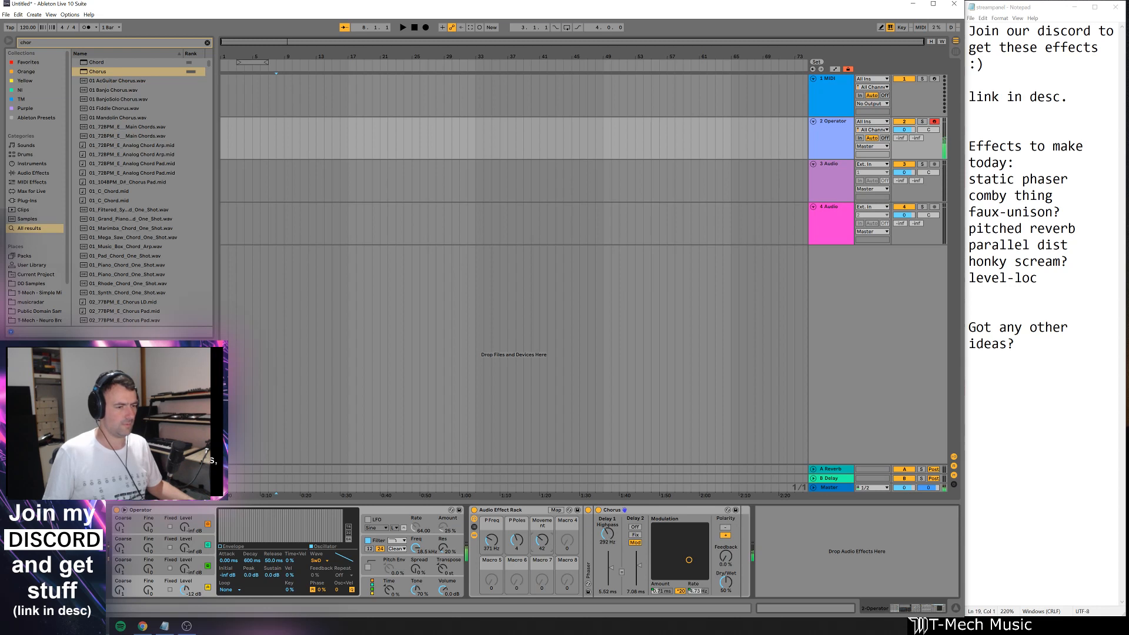
- Audition the Movement macro across its range up to its maximum of 127
mouse_move(542, 540)
mouse_down()
mouse_move(541, 506)
mouse_move(543, 564)
mouse_move(541, 512)
mouse_move(541, 556)
mouse_move(540, 544)
mouse_up()
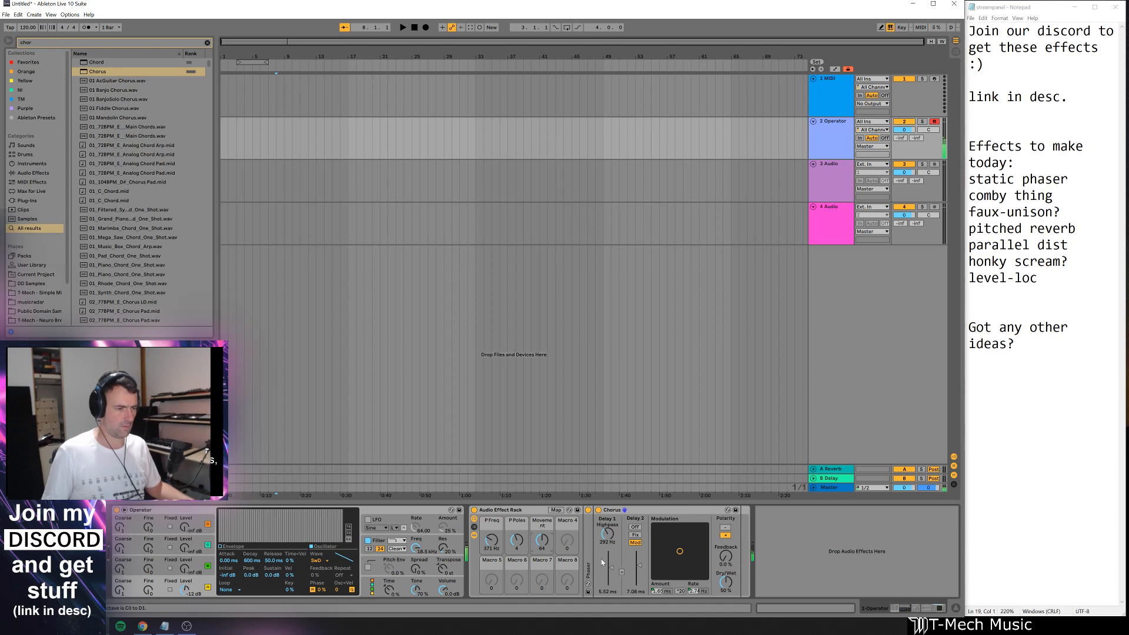
key(x)
drag(542, 539, 542, 496)
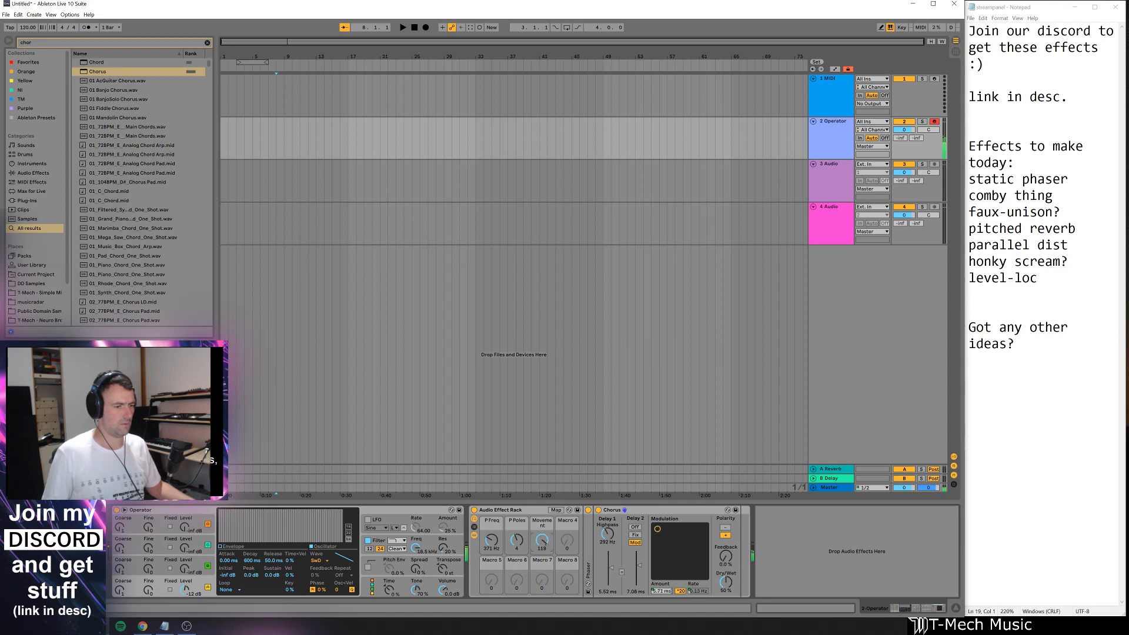
drag(544, 541, 546, 542)
- Lower the minimum of the Movement macro's LFO Rate mapping to about 2.8 Hz
click(556, 510)
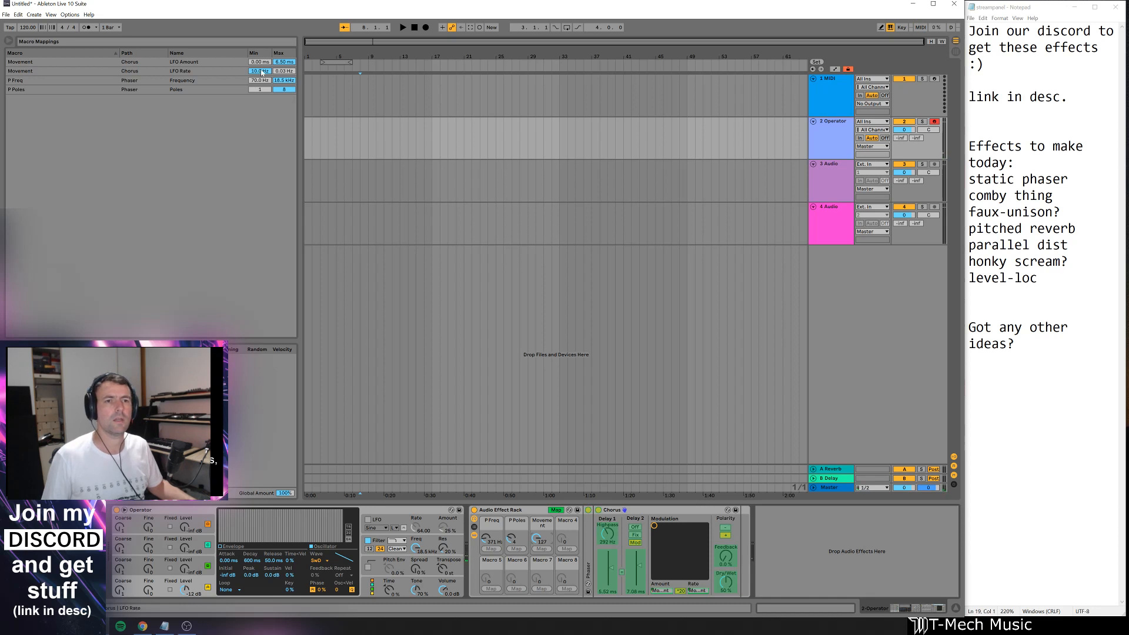
drag(265, 72, 265, 85)
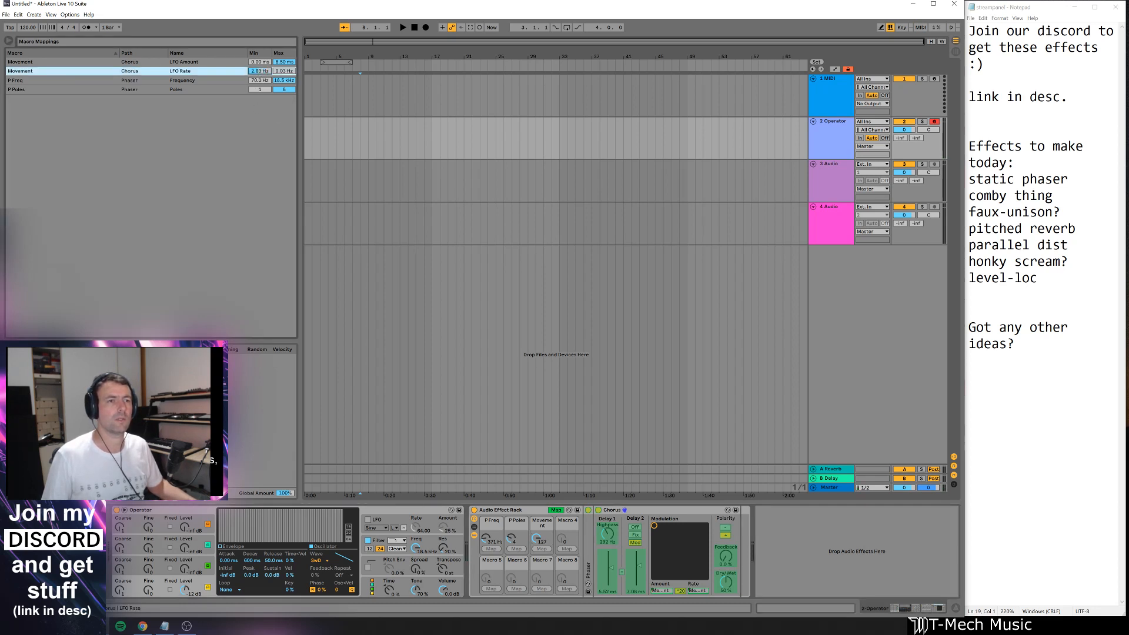
click(556, 510)
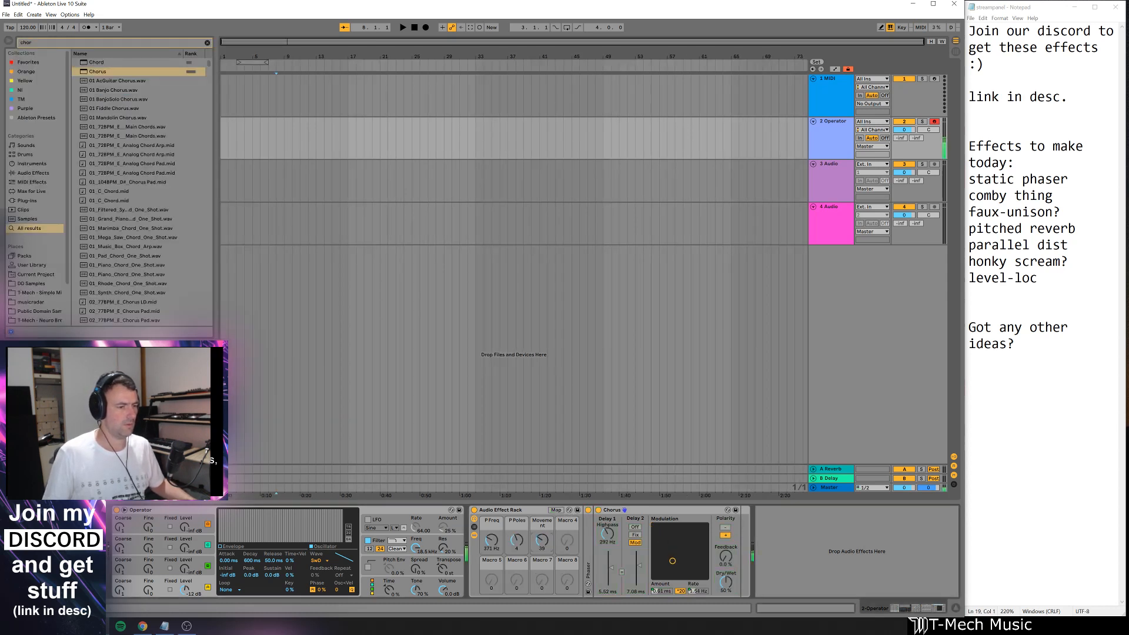
- Set the Chorus delays to about 8.11 ms and 0.12 ms, Movement to about 15 and P Freq to about 3.19 kHz
mouse_move(544, 539)
mouse_down()
mouse_move(542, 482)
mouse_move(545, 543)
mouse_up()
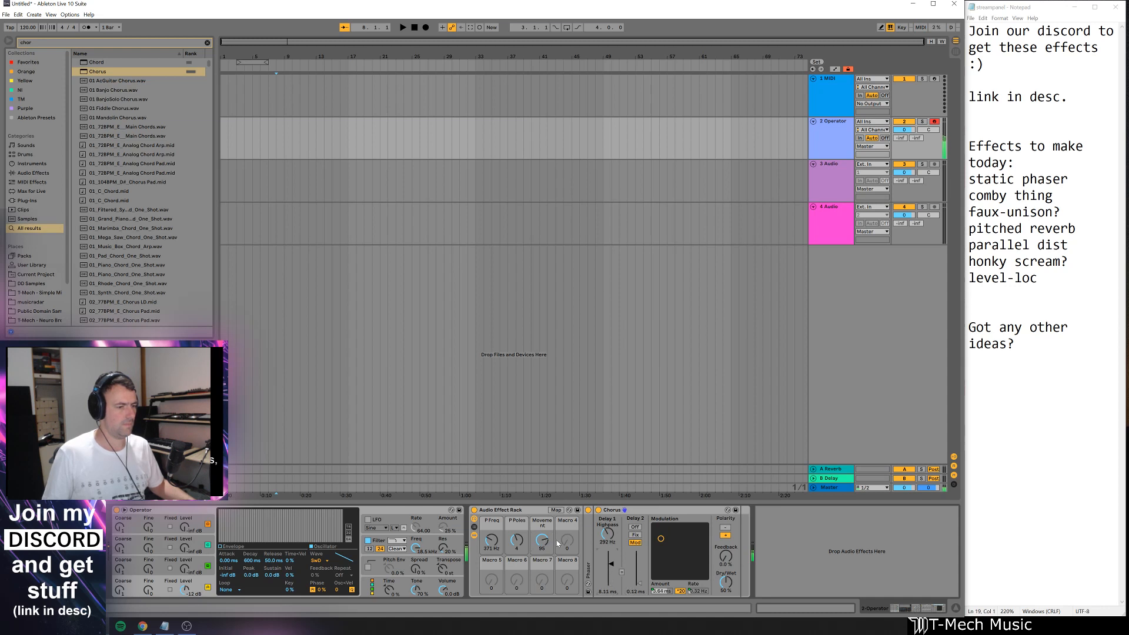
drag(558, 544, 557, 592)
drag(515, 543, 492, 543)
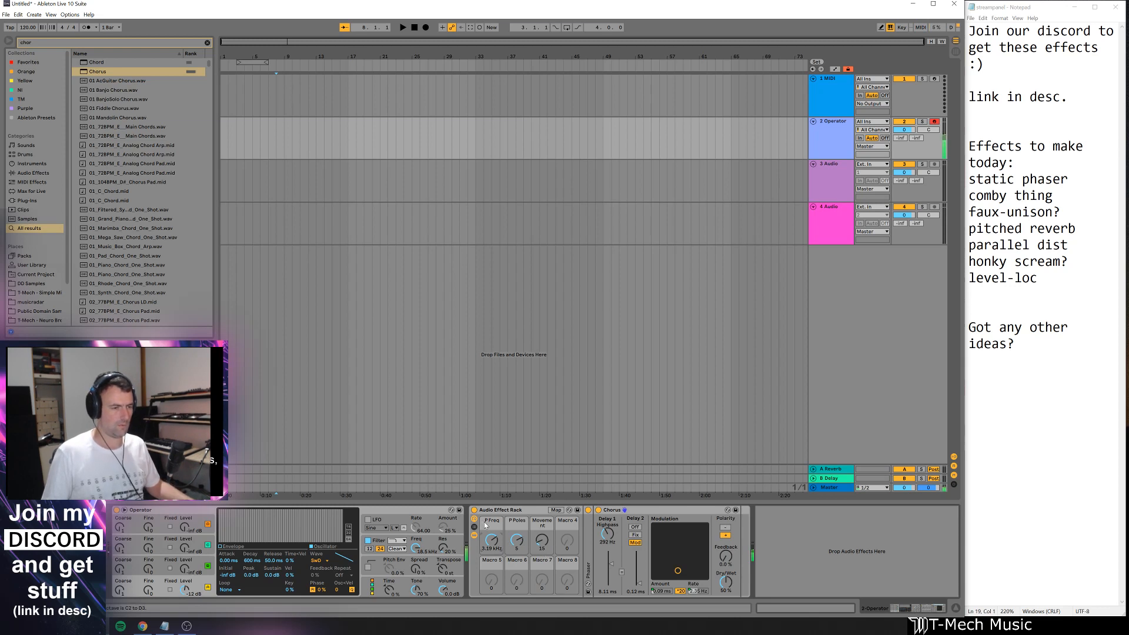
- Compare the sound an octave lower with the Audio Effect Rack bypassed and active
key(z)
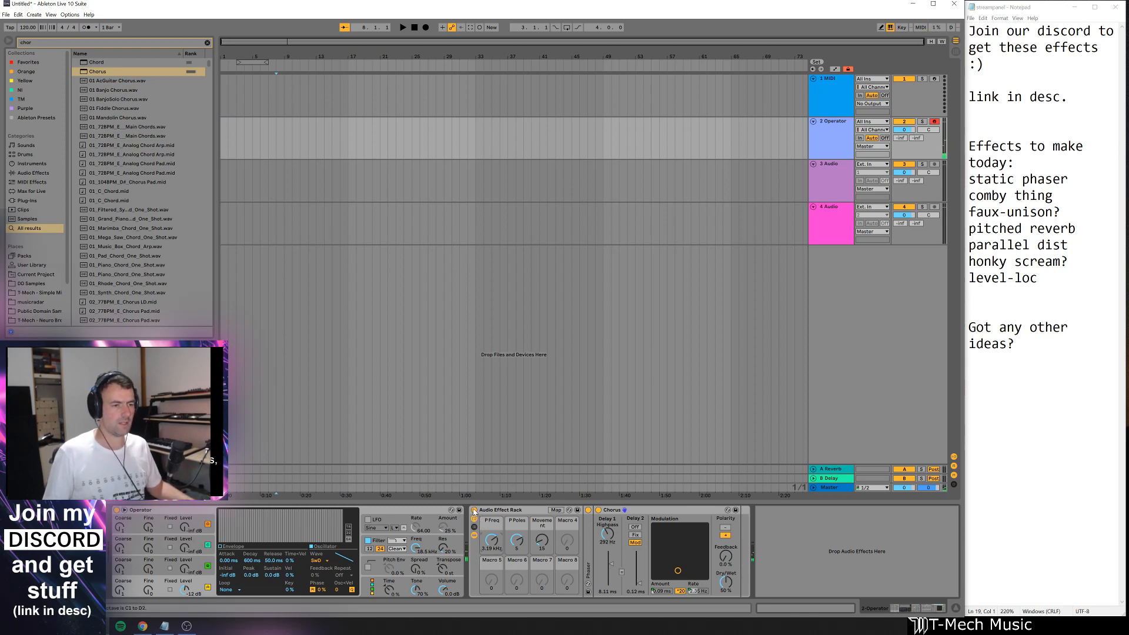
click(474, 510)
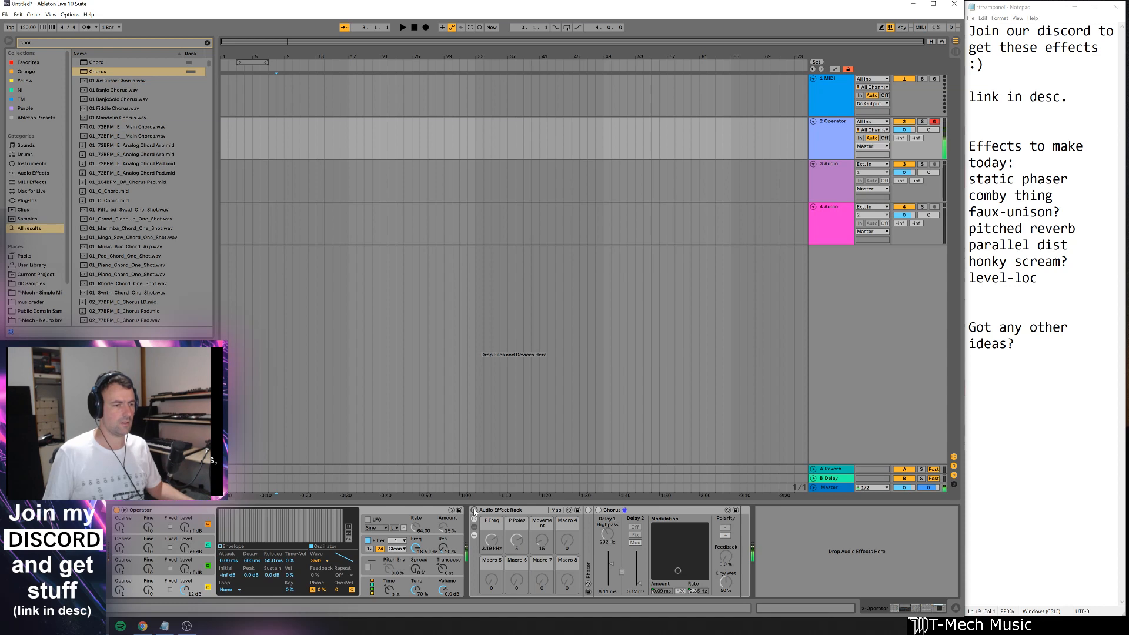
click(474, 510)
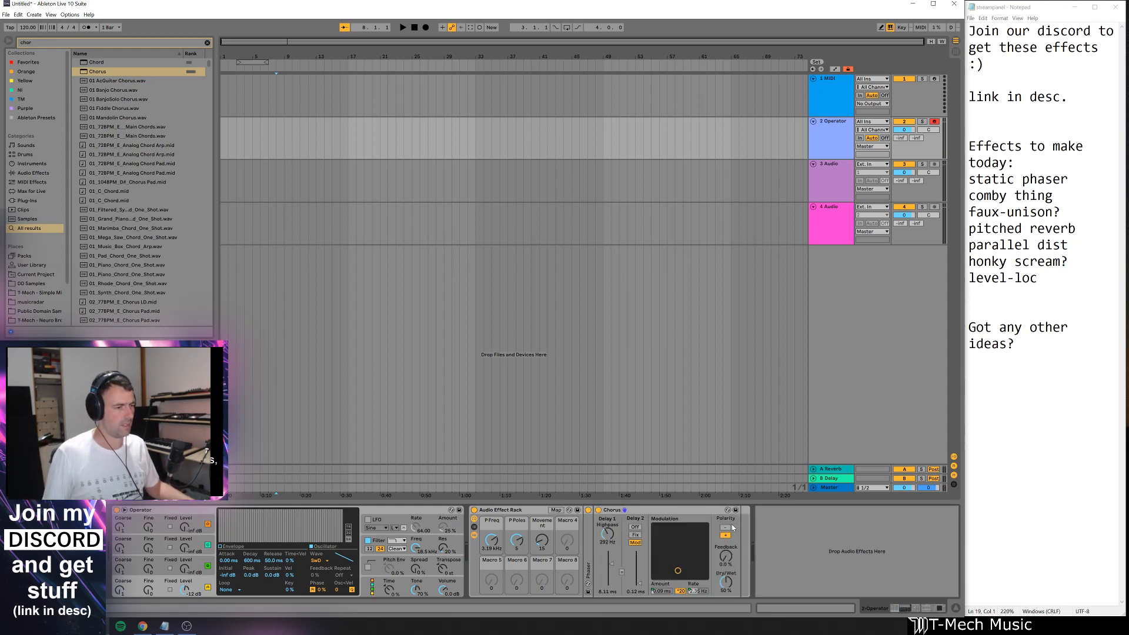
- Search the browser for "grain del" and insert Grain Delay after the Chorus
key(ctrl+f)
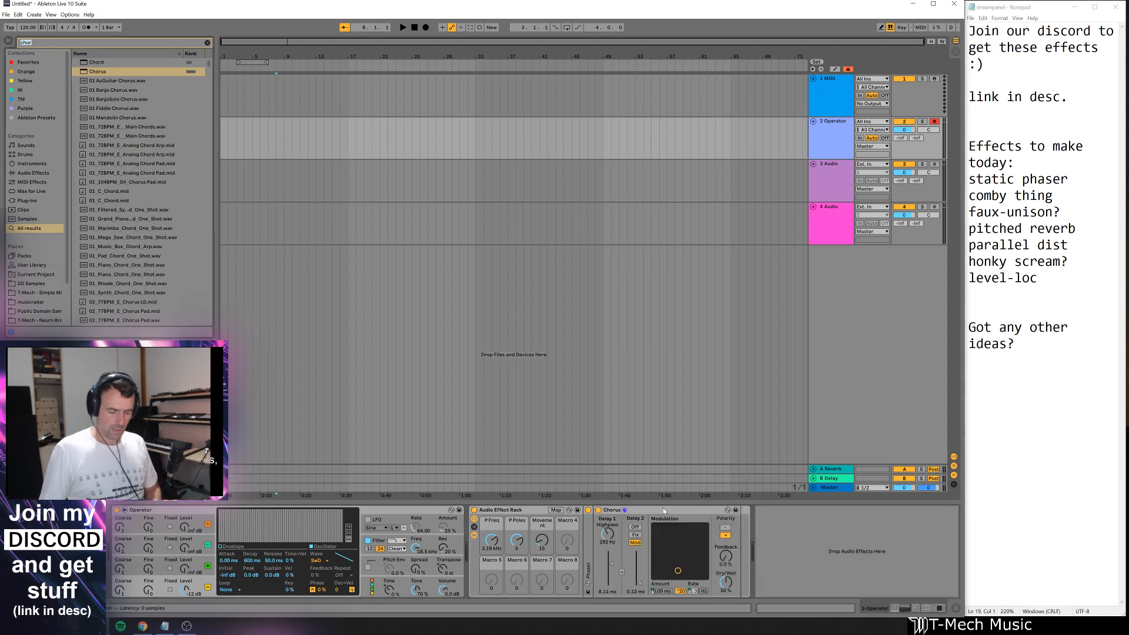
text(rev)
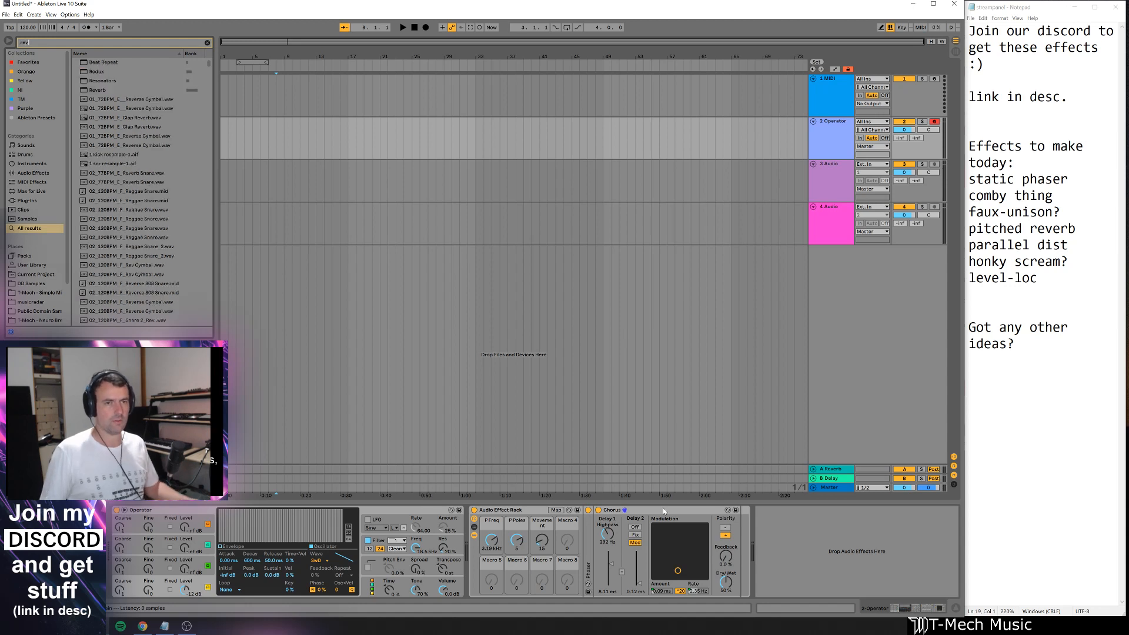
key(BackSpace)
key(BackSpace)
key(BackSpace)
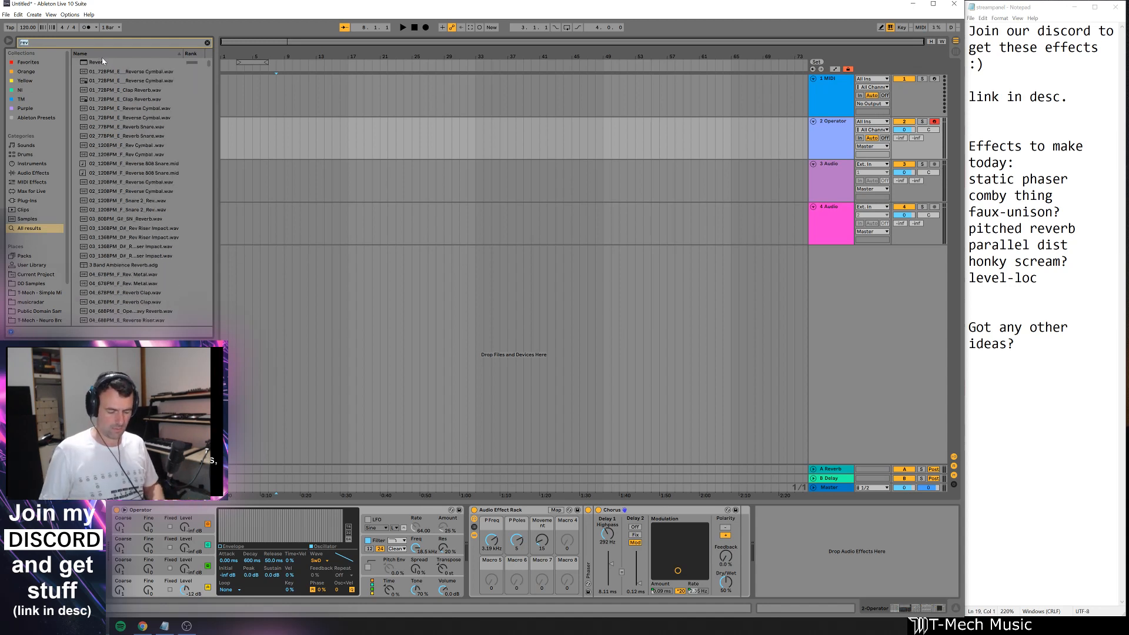
text(grain del)
mouse_move(103, 61)
mouse_down()
mouse_move(361, 189)
mouse_move(739, 551)
mouse_up()
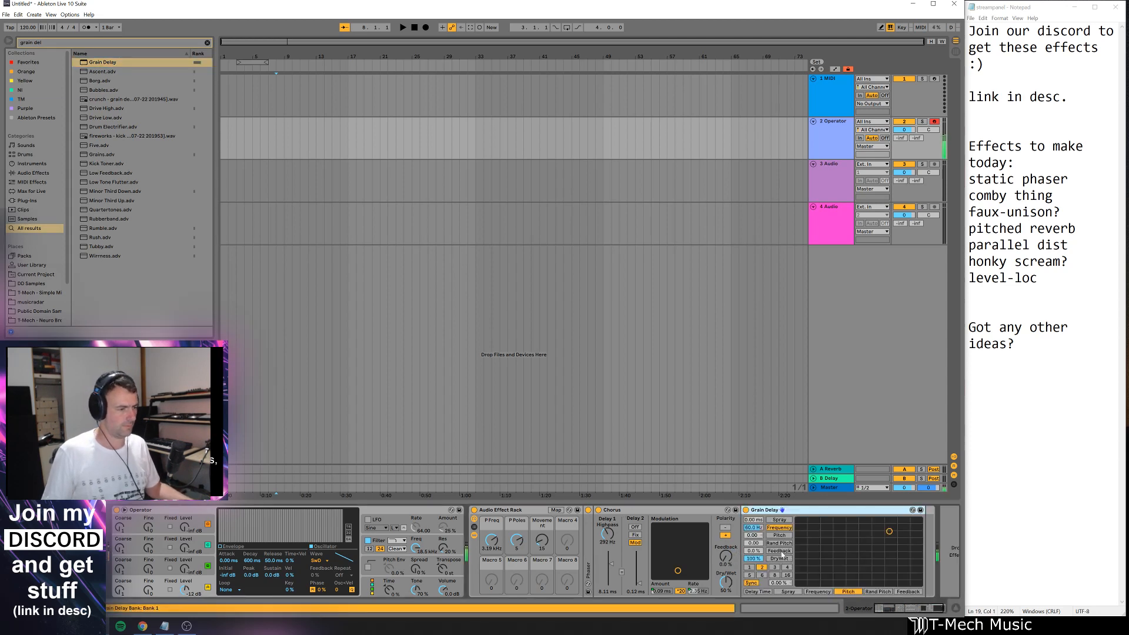
- Configure the Grain Delay with an unsynced 1.00 ms delay time, a lower frequency and pitch, about 46% feedback and 100% DryWet
click(753, 583)
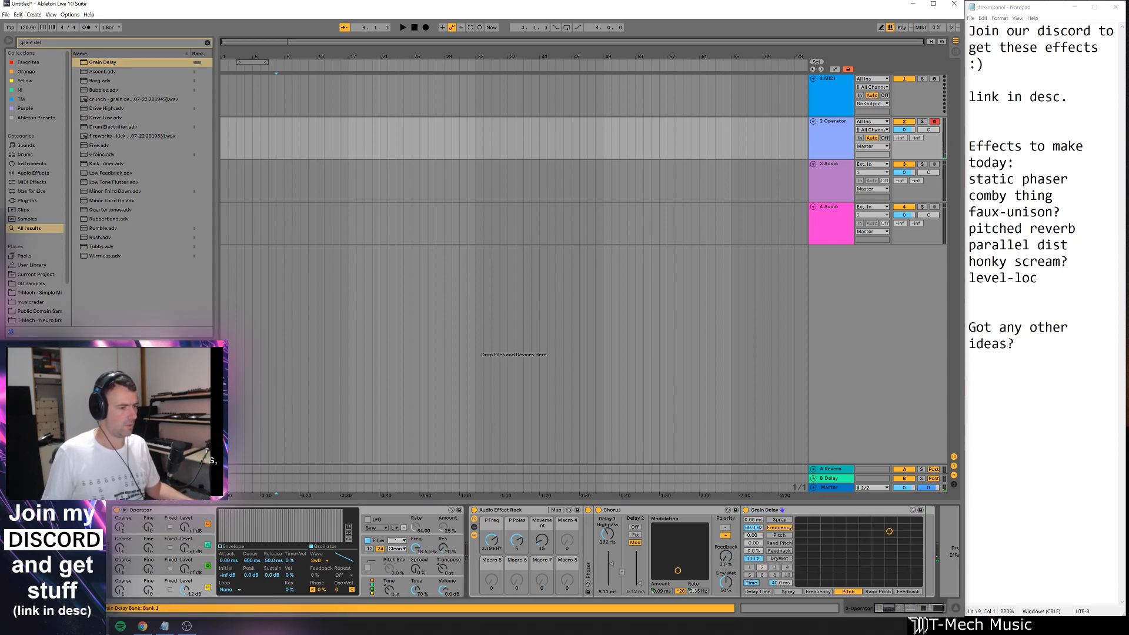
drag(757, 560, 757, 592)
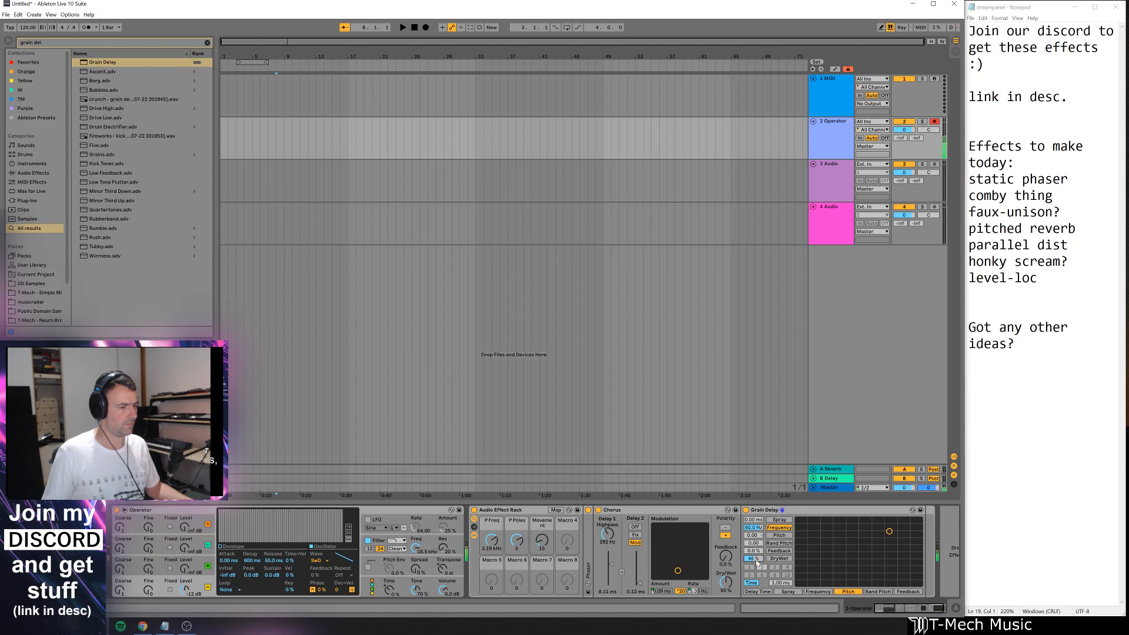
drag(755, 551, 755, 528)
drag(889, 532, 872, 559)
drag(751, 559, 751, 527)
- Group the Grain Delay into its own Audio Effect Rack and insert EQ Eight after it, searching the browser for "eq"
click(808, 510)
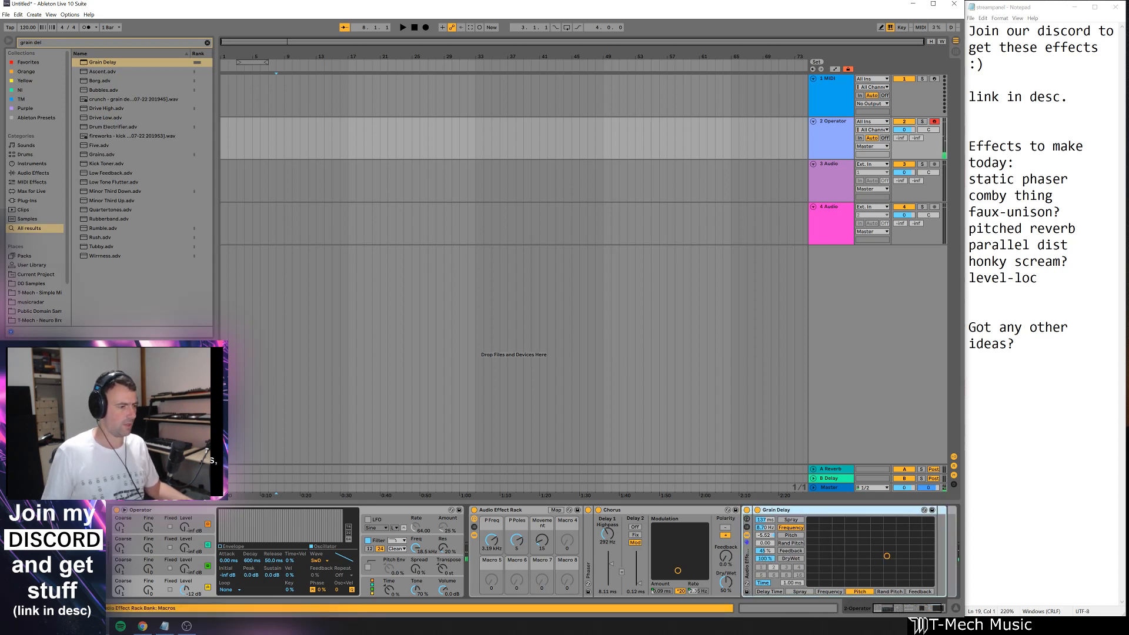
key(ctrl+g)
key(ctrl+f)
text(ed)
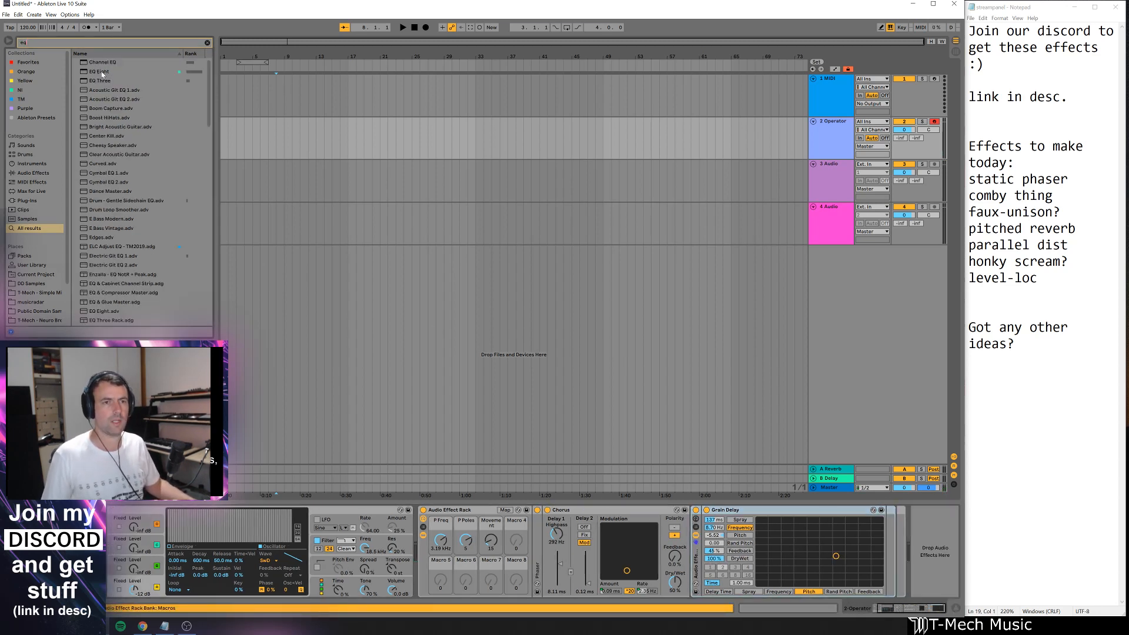
drag(102, 73, 867, 554)
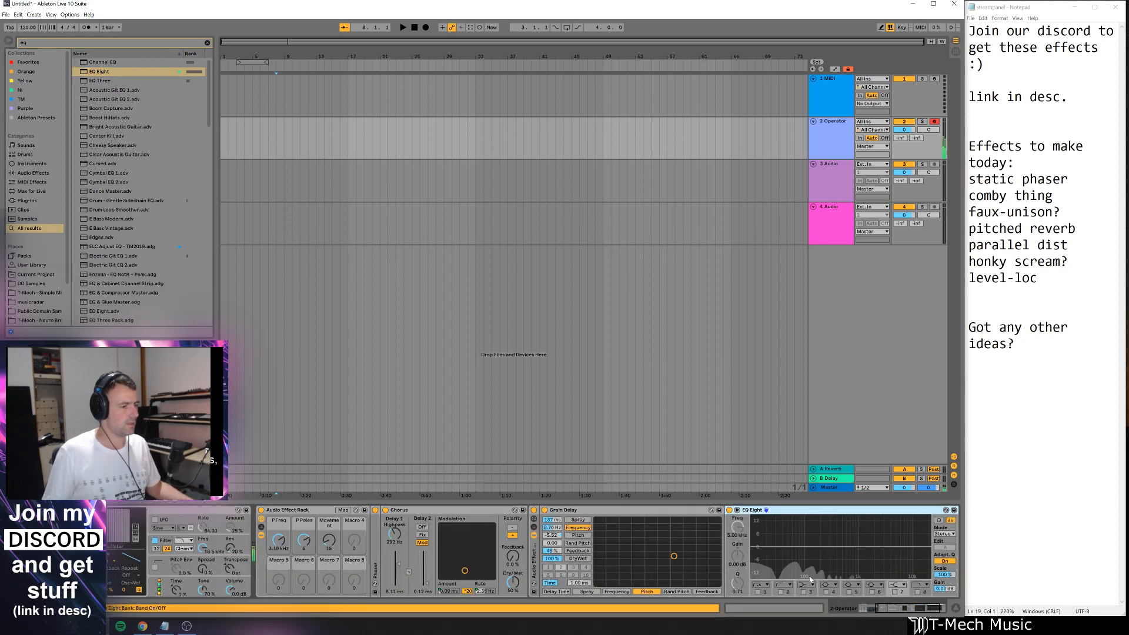
- Enable the first EQ Eight band as a low cut at about 194 Hz and compare the Grain Delay rack bypassed and active
click(757, 592)
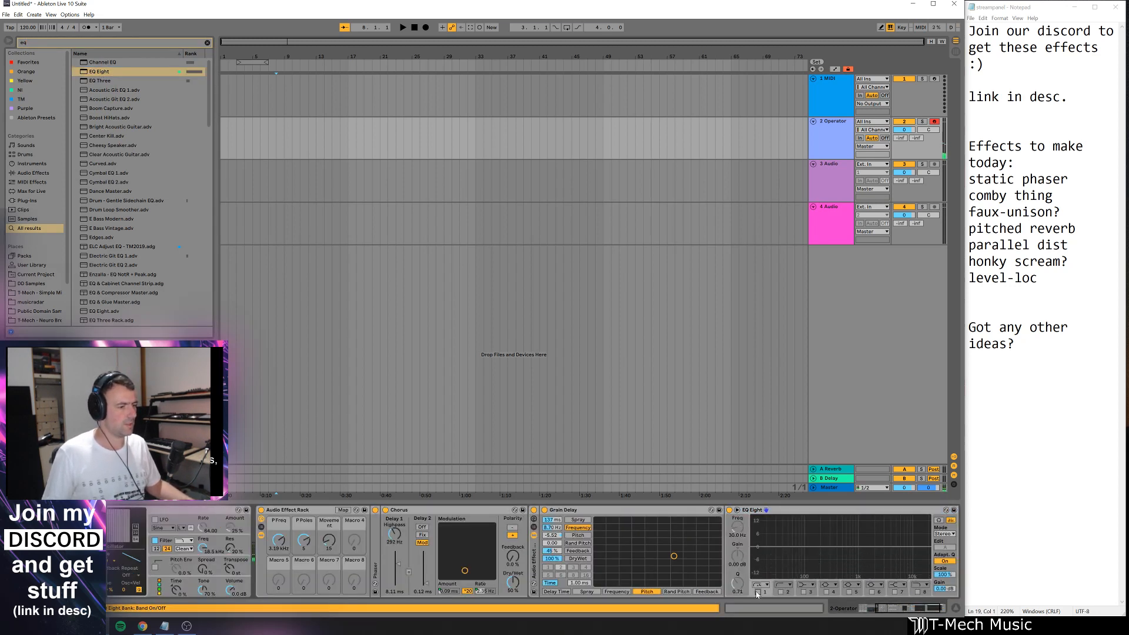
drag(778, 548, 826, 571)
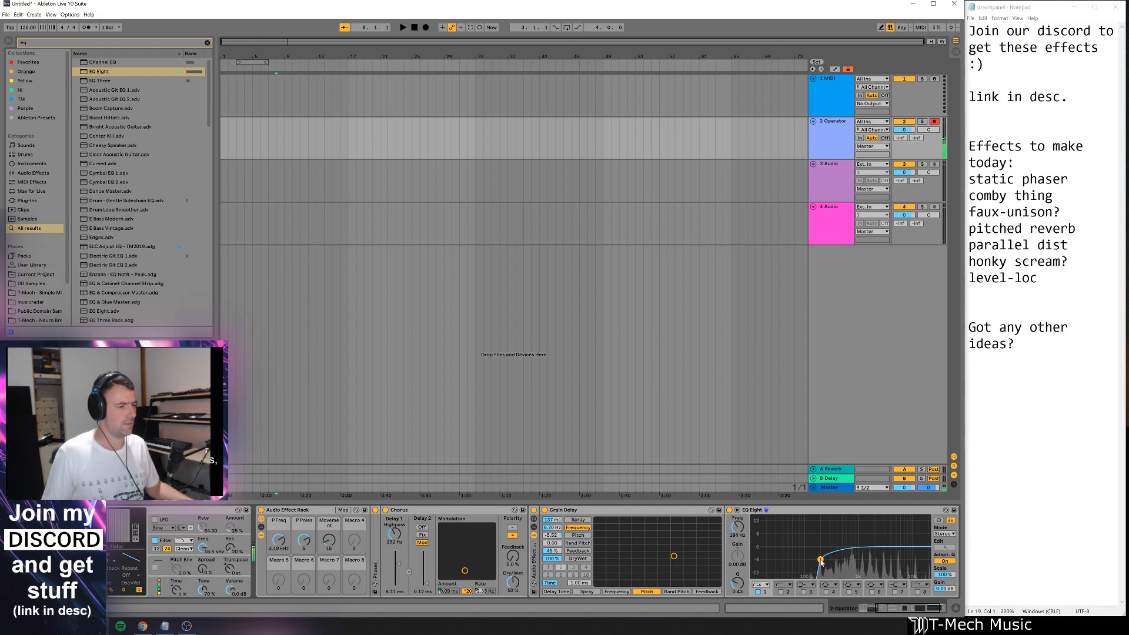
click(534, 511)
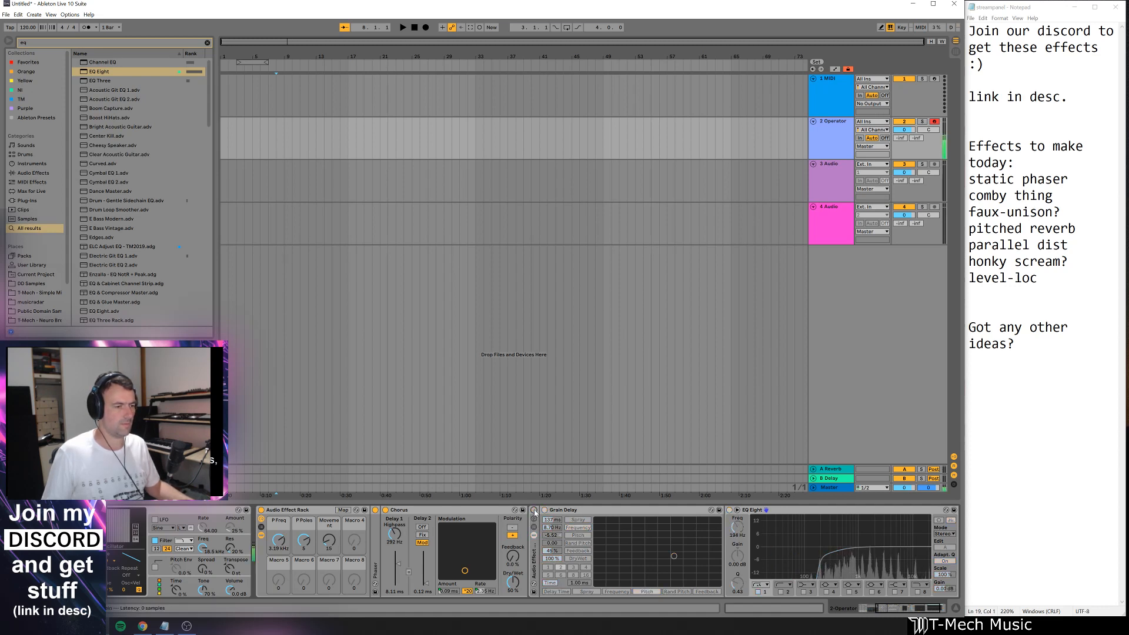
click(534, 511)
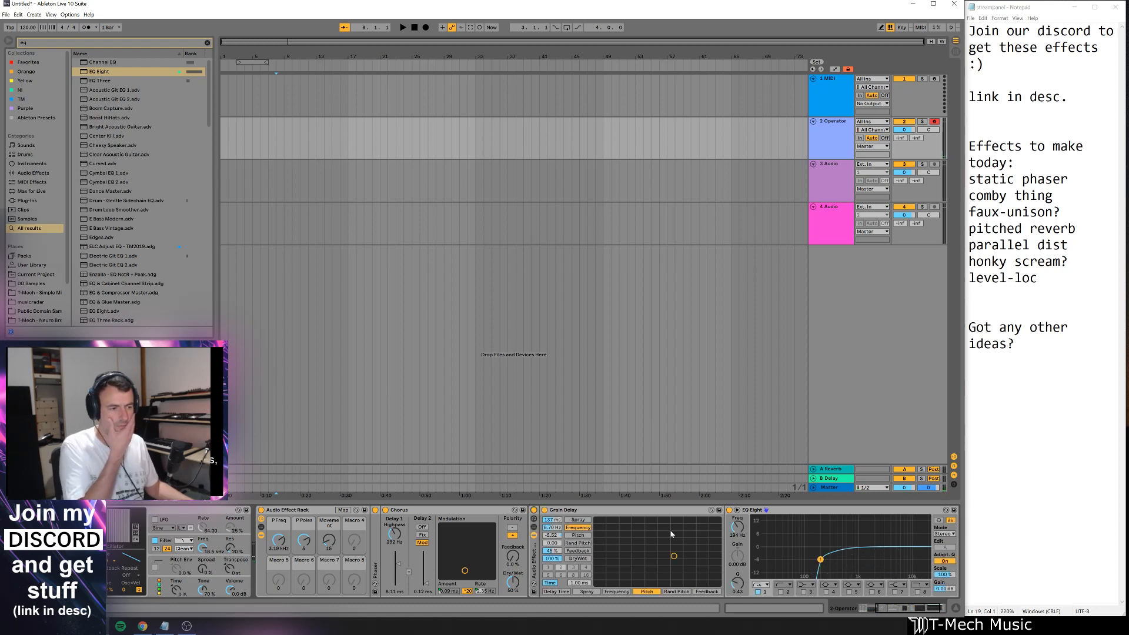
- Search the browser for "rev" and insert Reverb after the EQ Eight
scroll(816, 592, right, 3)
key(ctrl+f)
text(rev)
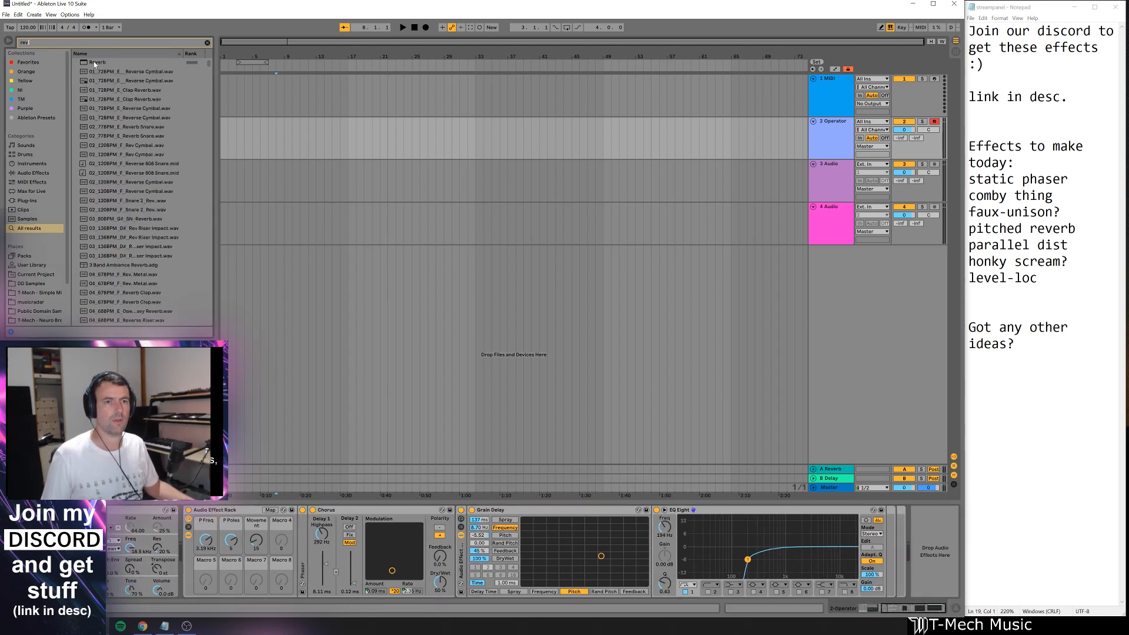
drag(97, 62, 879, 610)
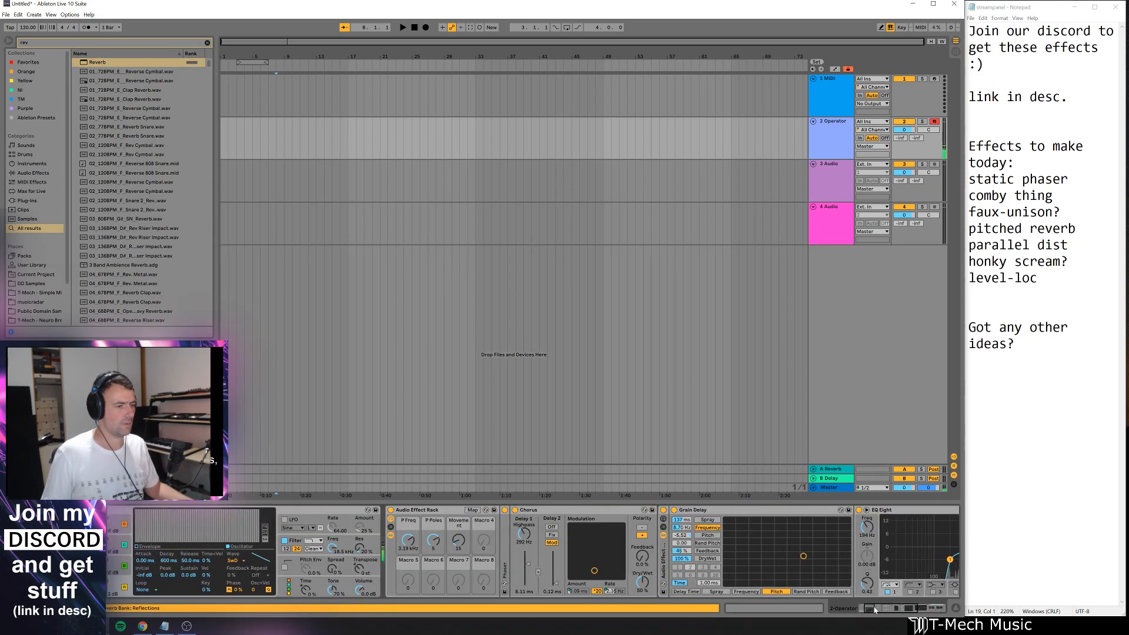
- Reset the Grain Delay pitch to 0.00, set its spray to about 46.7 ms and lower its frequency
click(689, 539)
key(Delete)
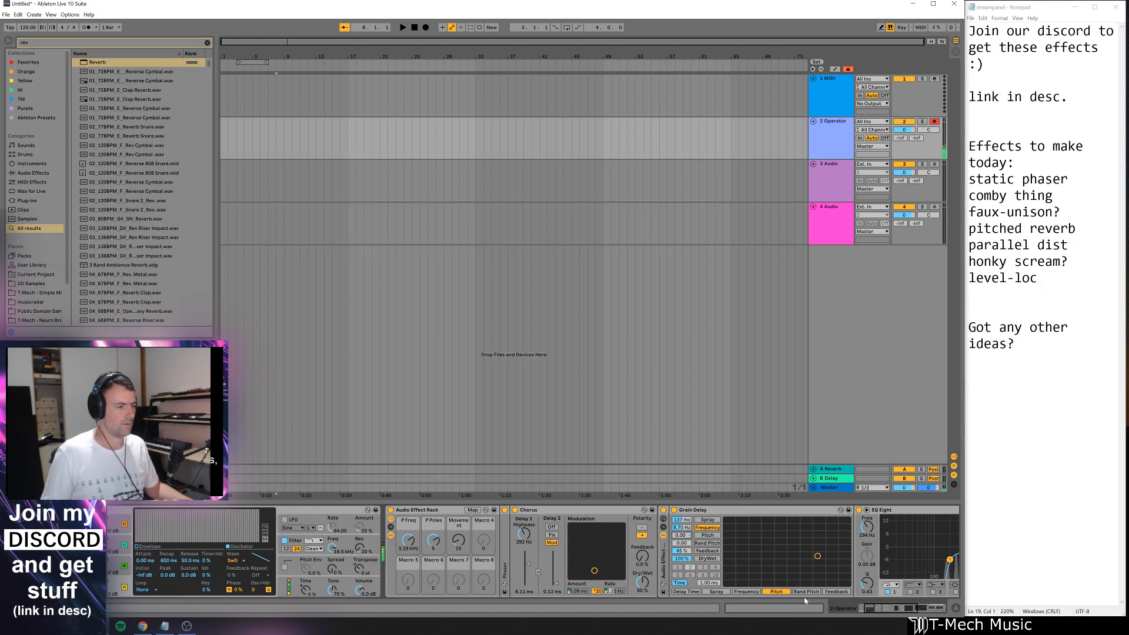
click(716, 592)
mouse_move(789, 555)
mouse_down()
mouse_move(835, 525)
mouse_move(763, 565)
mouse_up()
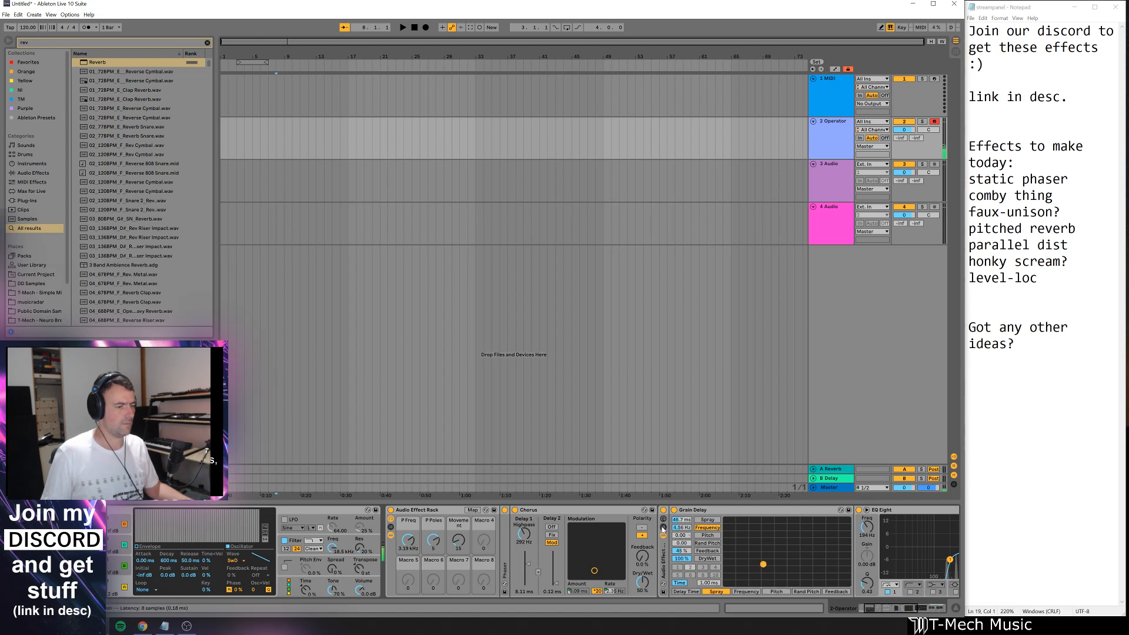
- Create a second chain in the Grain Delay's Audio Effect Rack and name it Dry
click(664, 528)
right_click(690, 563)
click(704, 570)
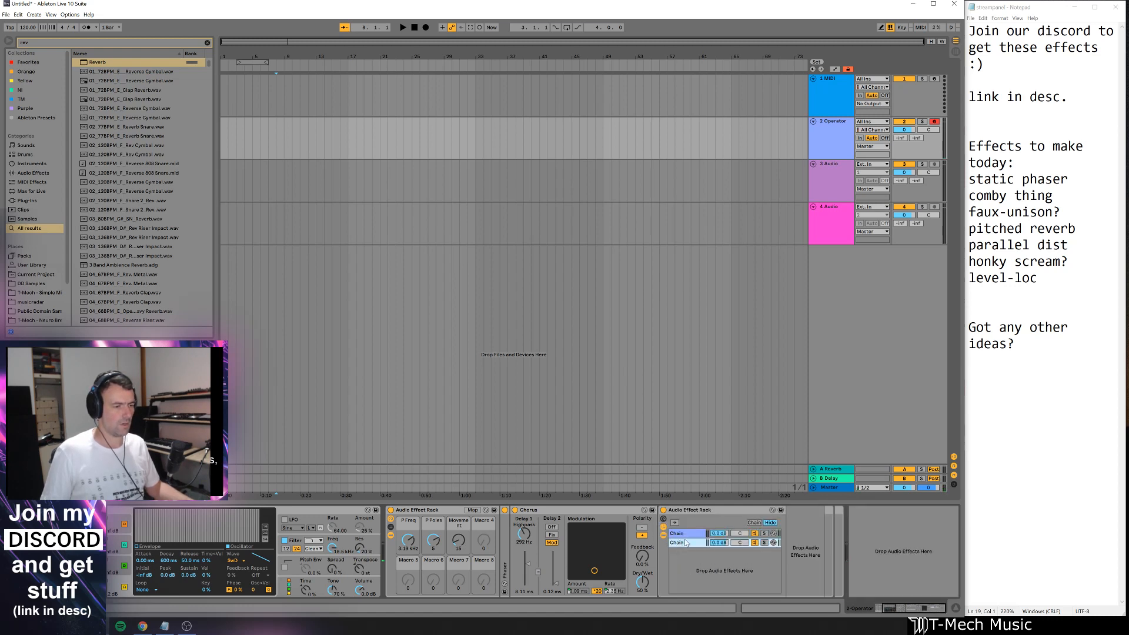
key(ctrl+r)
text(c)
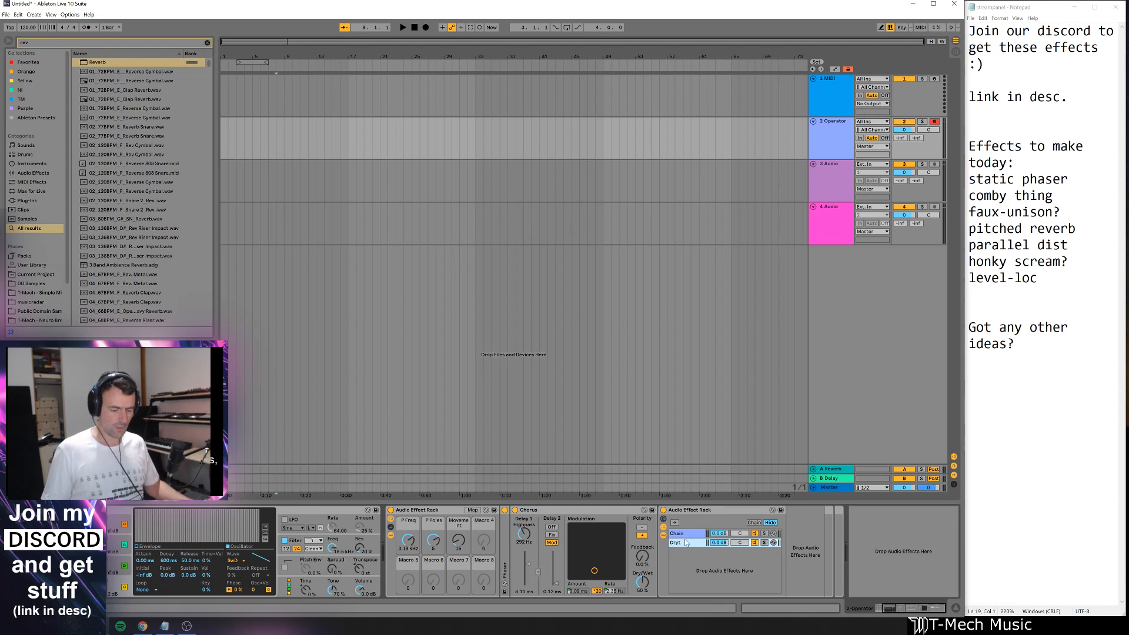
text(ry)
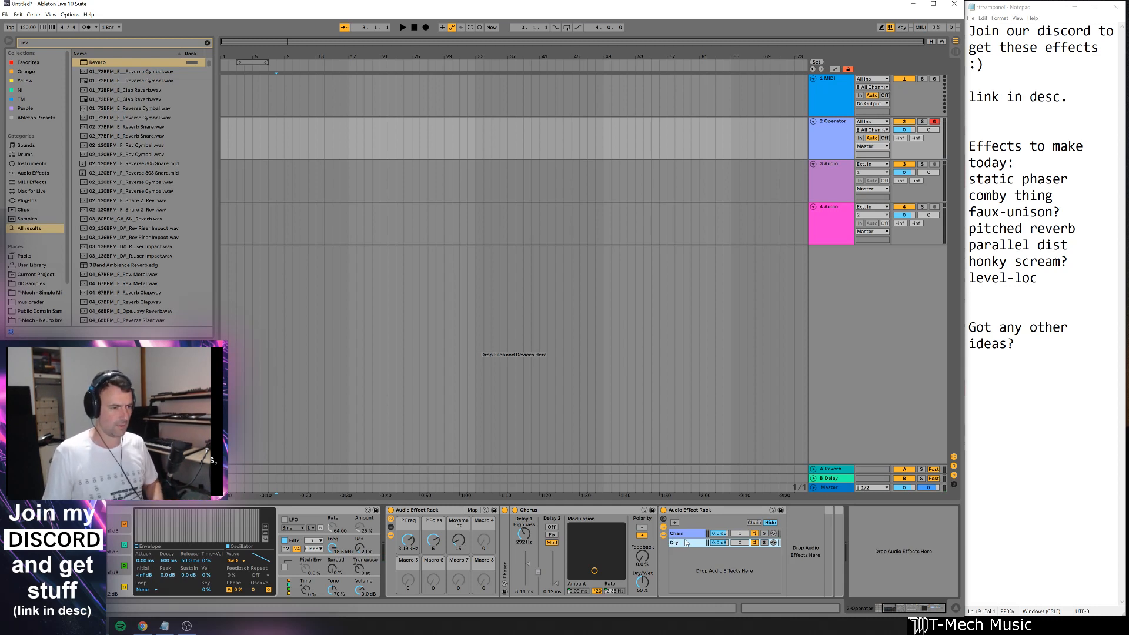
- Rename the chain holding the Grain Delay, EQ Eight and Reverb as Grain Reverb
click(685, 534)
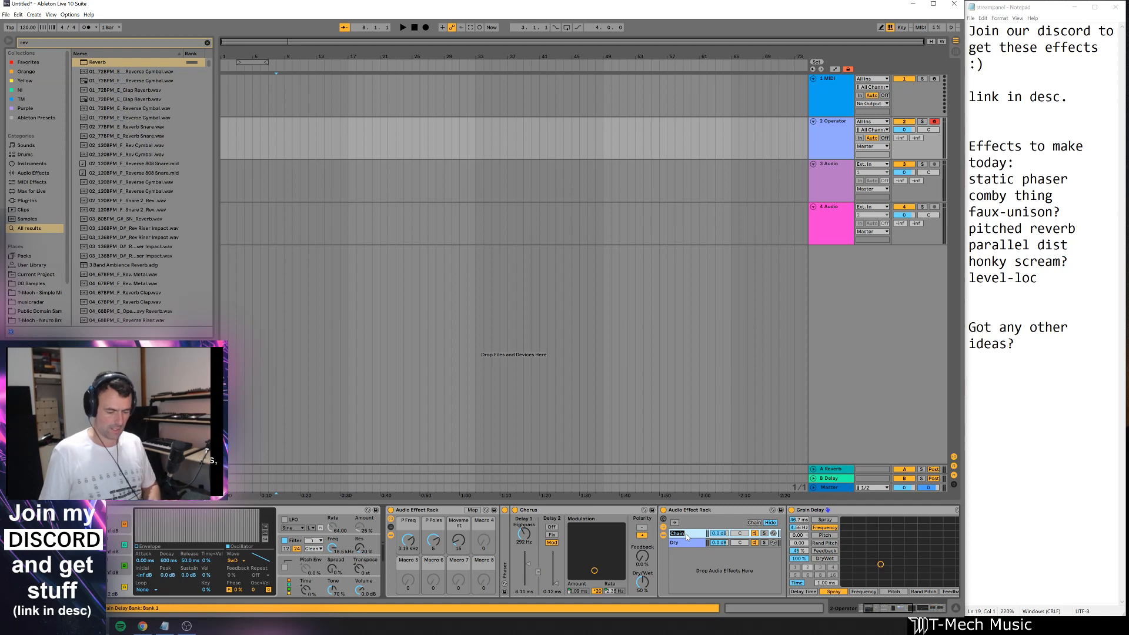
text(Grain Reverb)
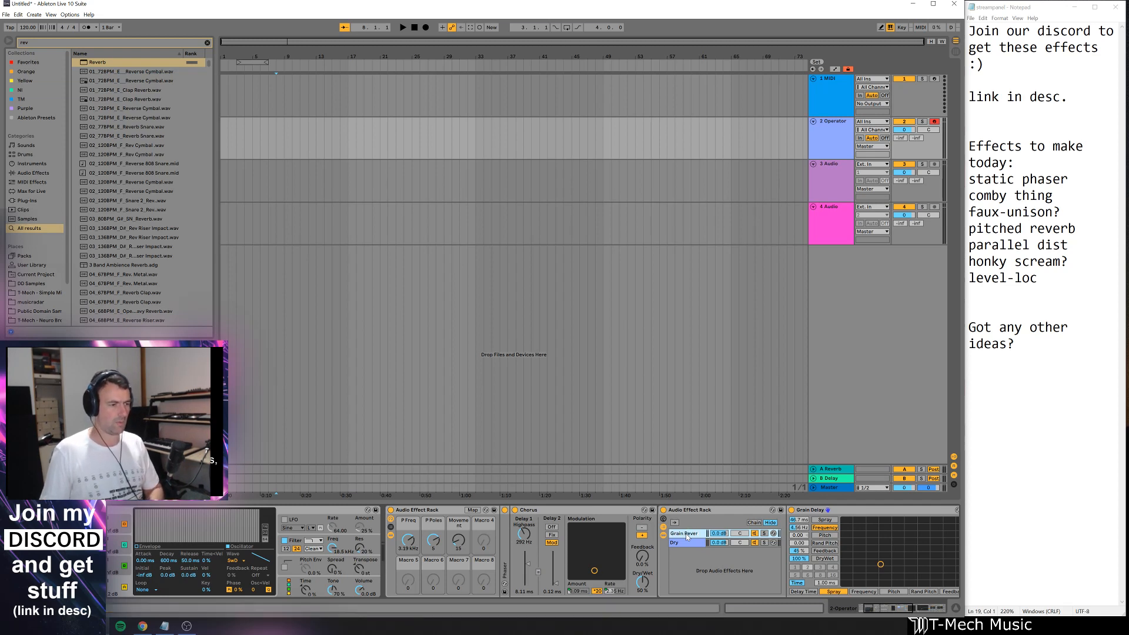
key(Return)
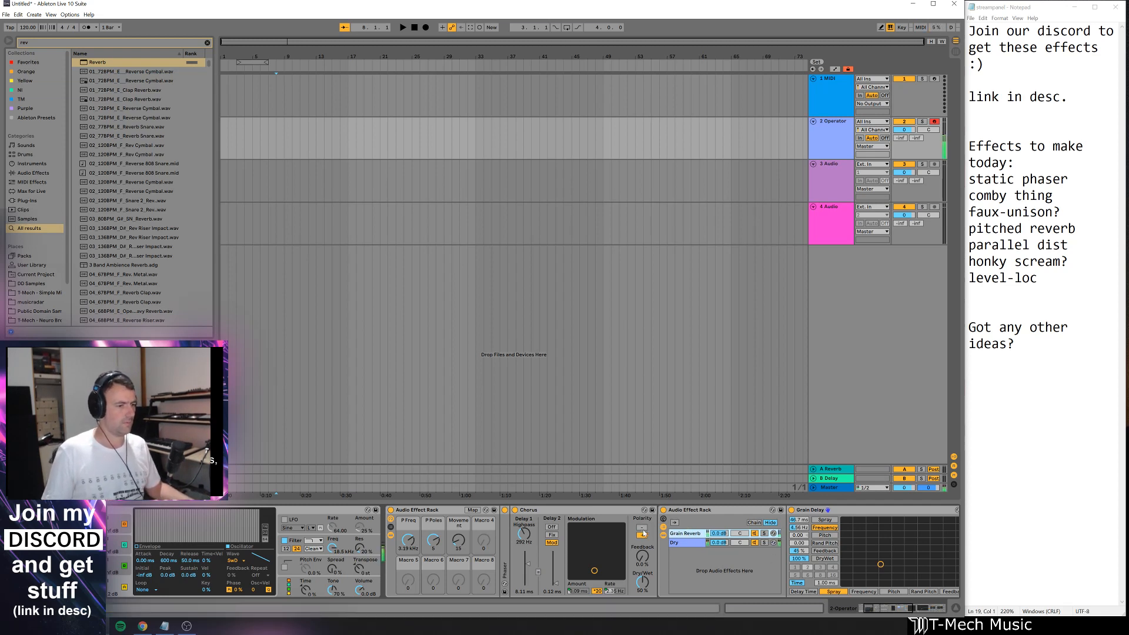
- Compare the sound with the Grain Reverb and Dry rack bypassed and active
click(664, 541)
click(664, 512)
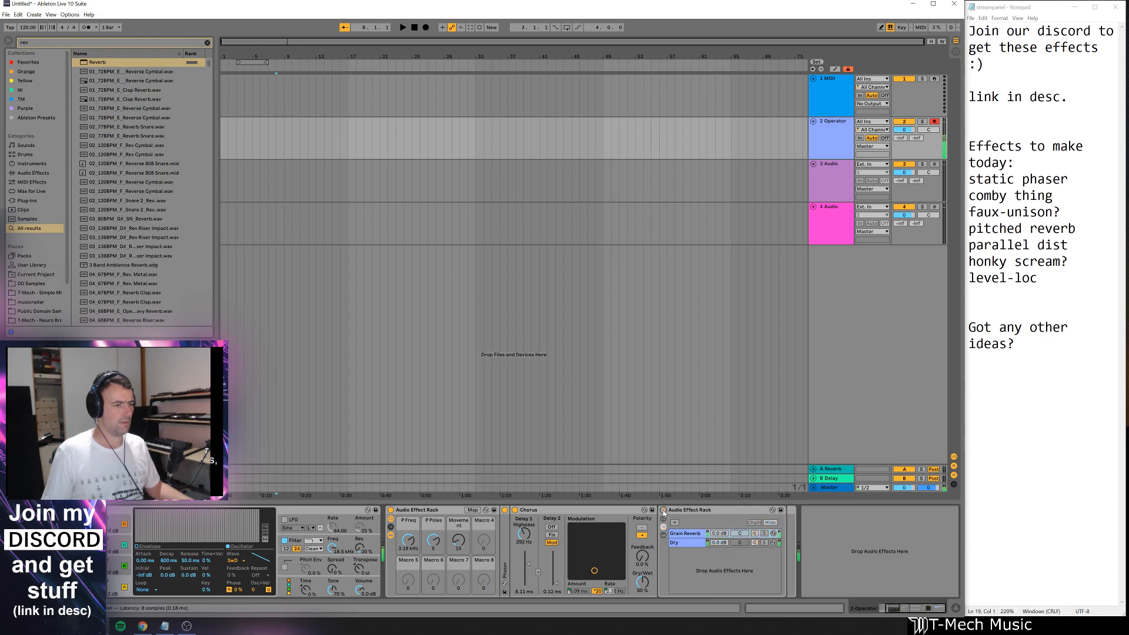
click(664, 511)
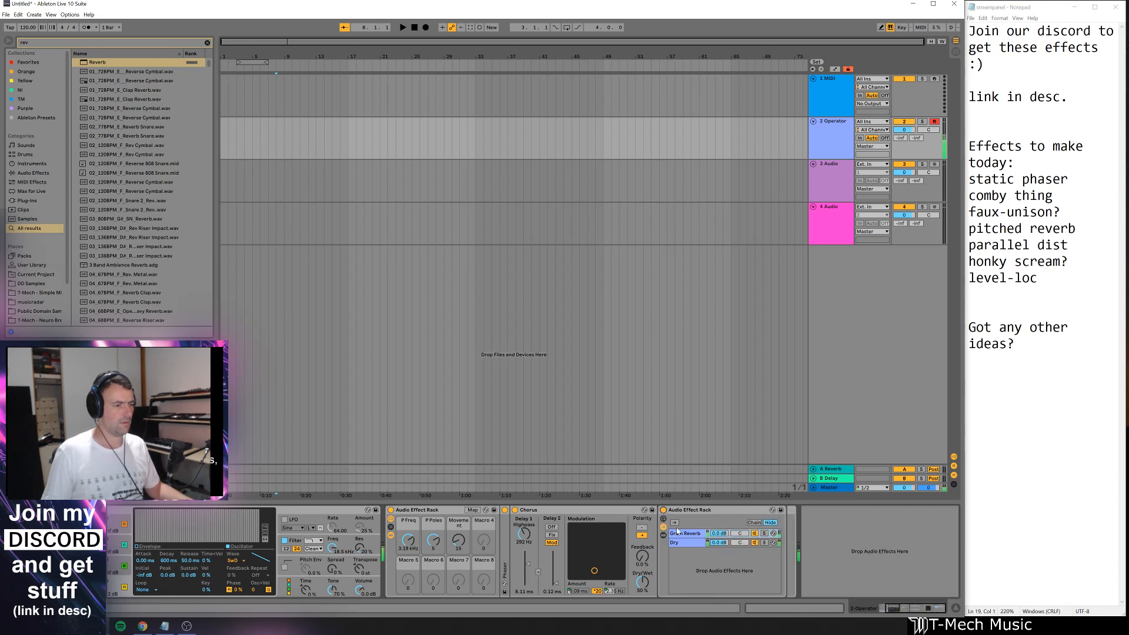
- Search the browser for "util" and insert Utility after the Reverb in the Grain Reverb chain
click(674, 533)
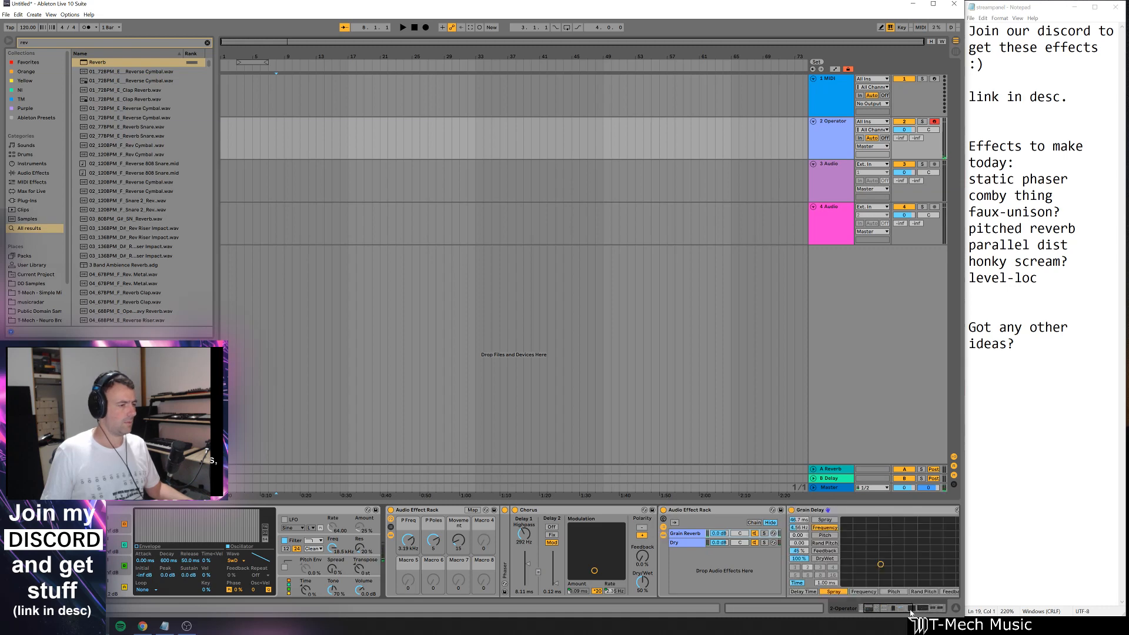
drag(911, 612, 943, 612)
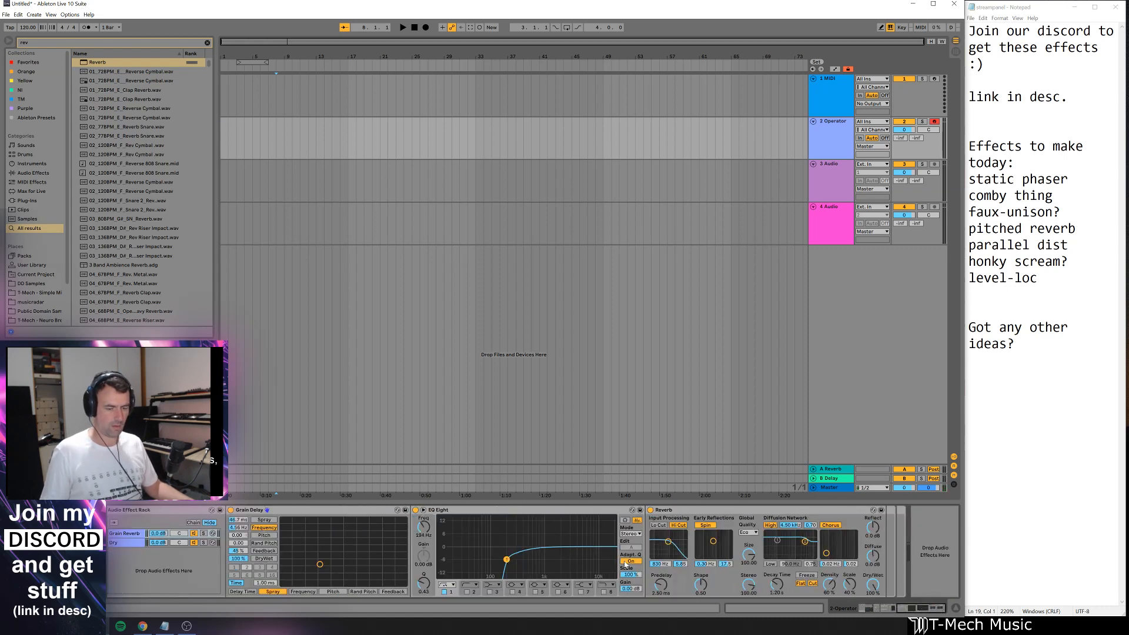
key(ctrl+f)
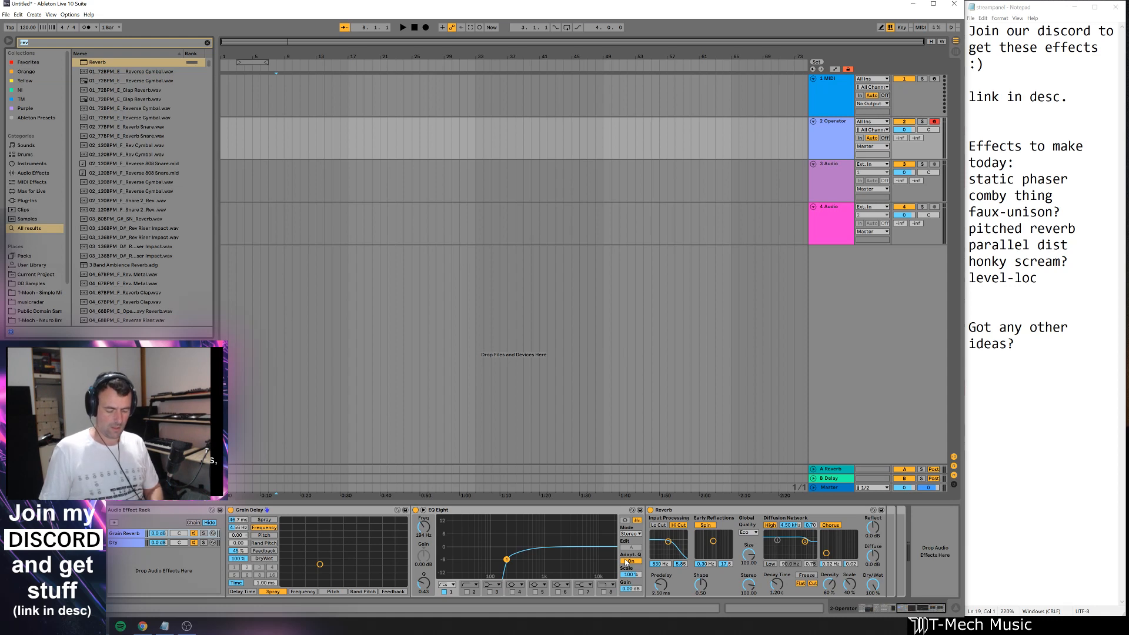
text(util)
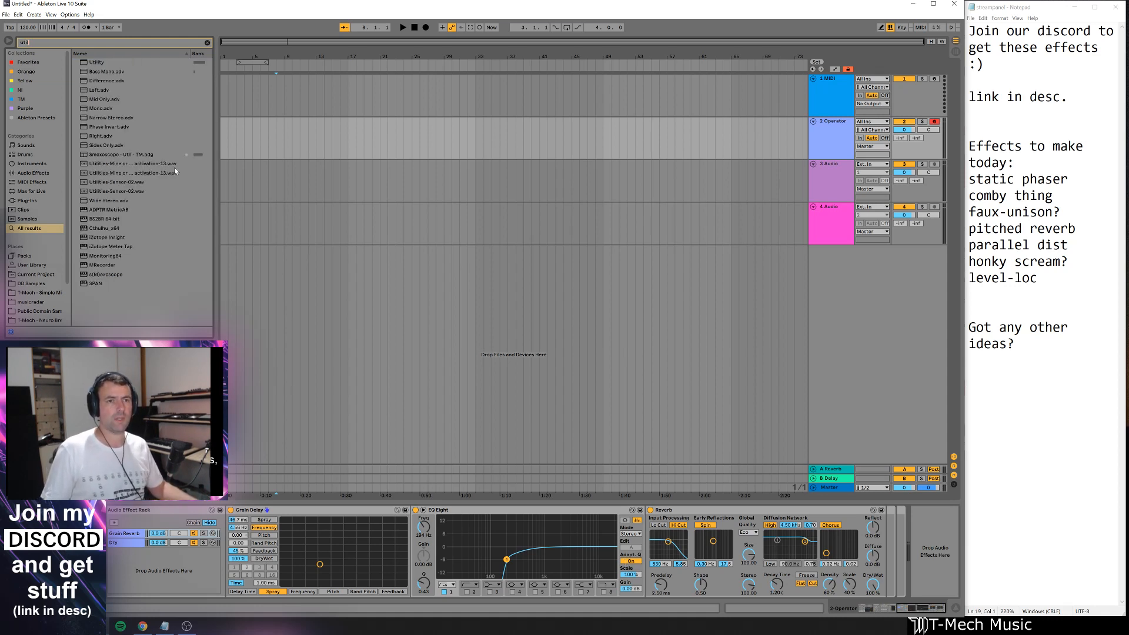
key(Down)
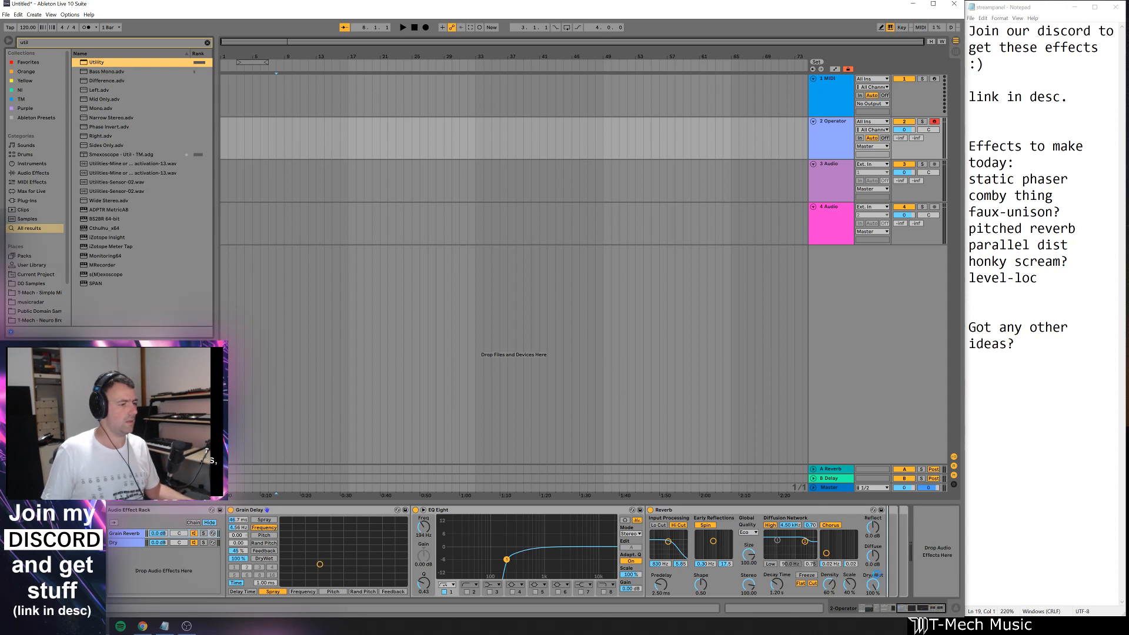
key(Return)
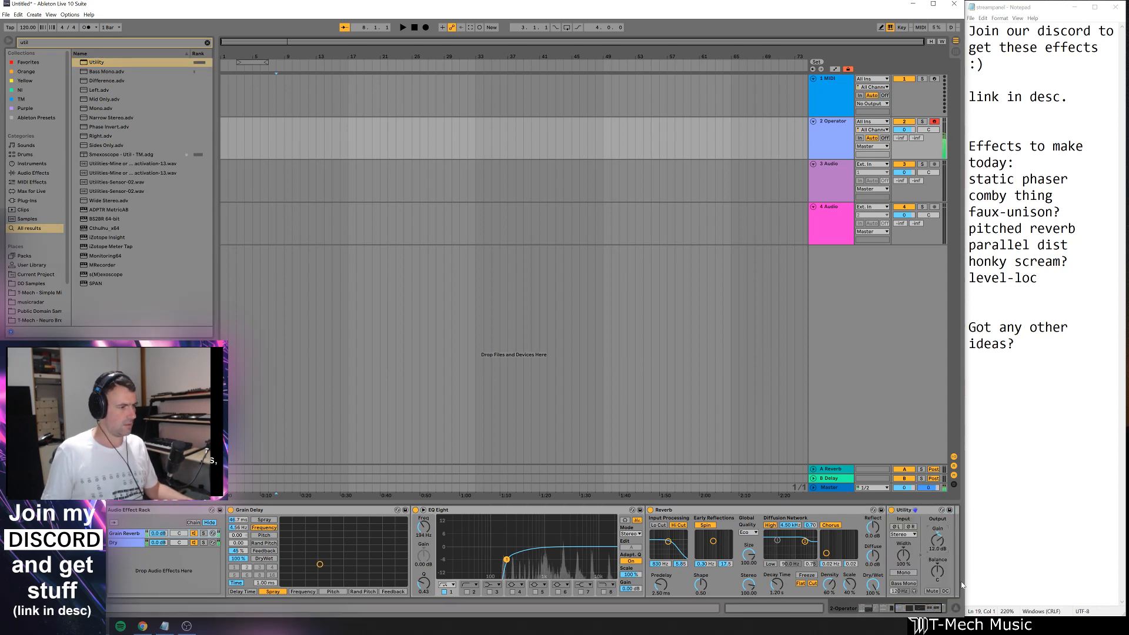
- Shorten the Reverb's decay time and set the Grain Delay to about 95% feedback and an 81.4 ms delay time
scroll(880, 586, up, 3)
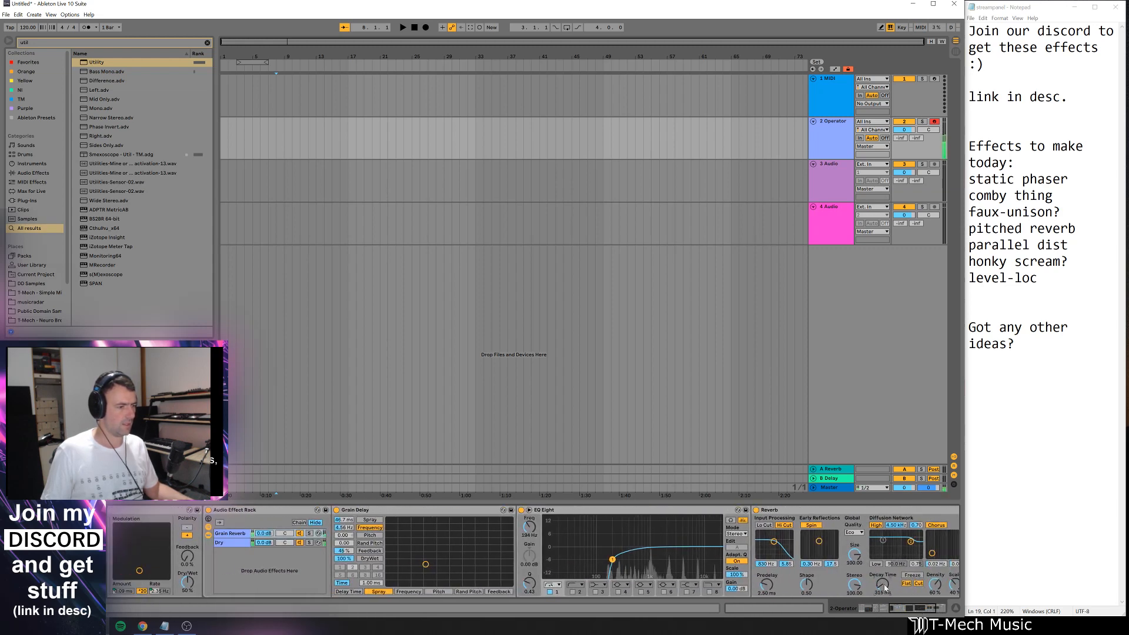
scroll(708, 572, up, 8)
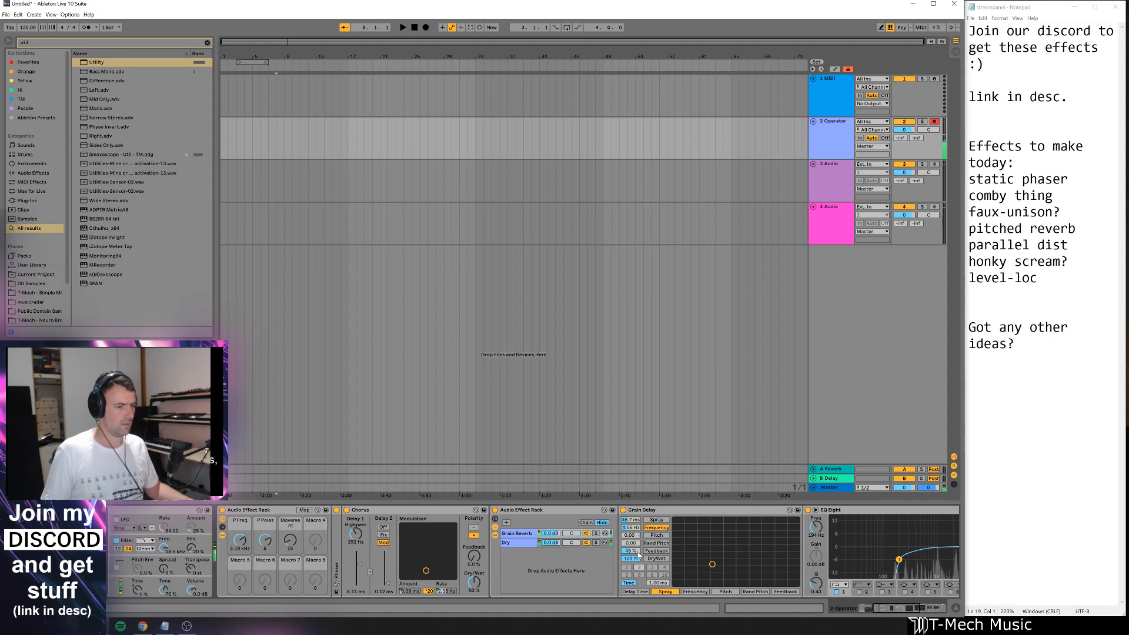
drag(631, 551, 631, 517)
drag(658, 583, 632, 588)
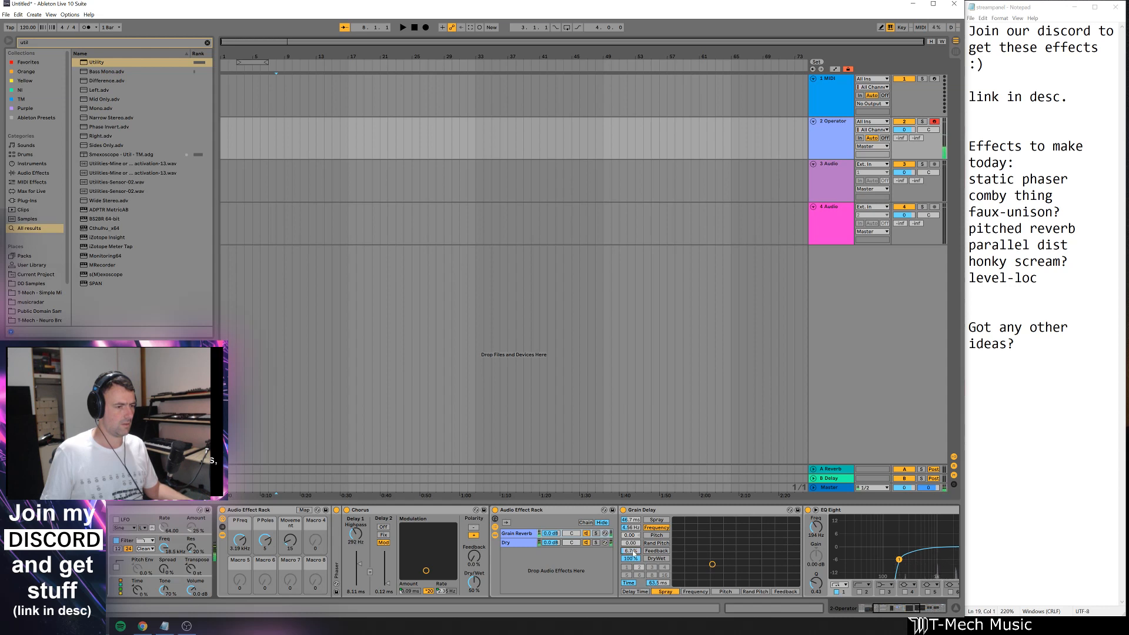
key(ctrl+z)
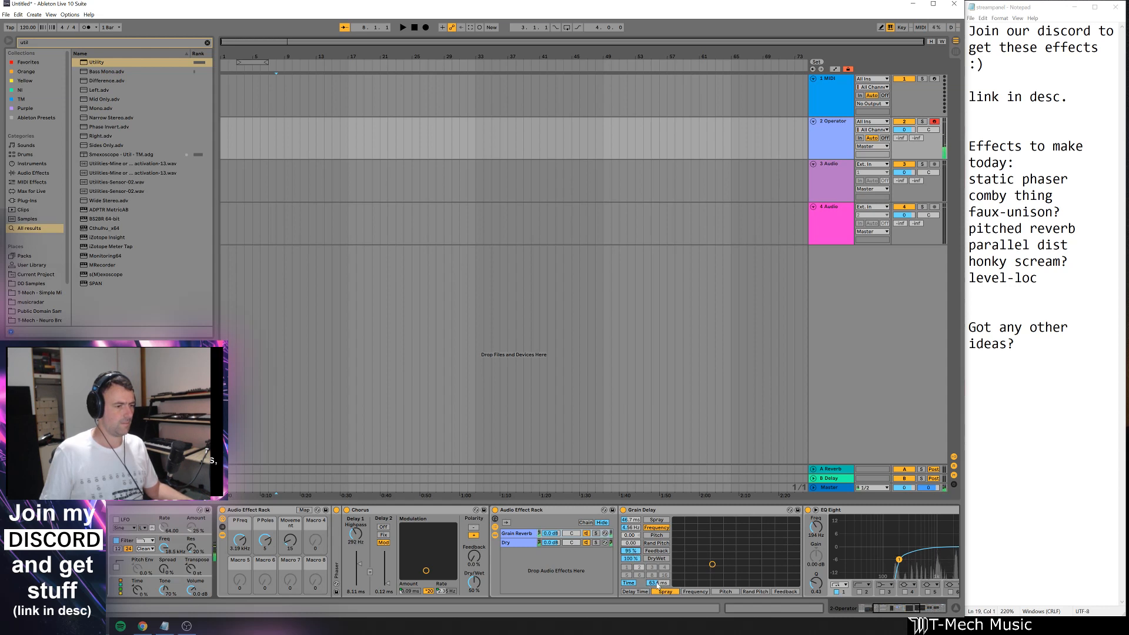
drag(657, 582, 657, 576)
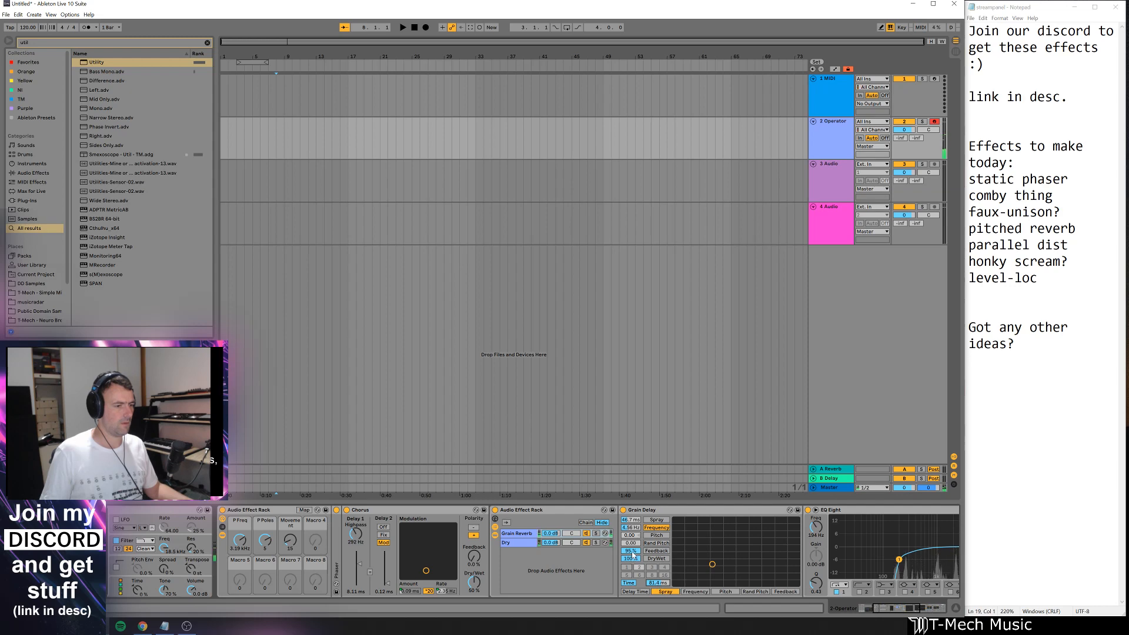
- Lower the Grain Delay feedback to about 79% and map it to Macro 1 of its rack
drag(892, 608, 908, 609)
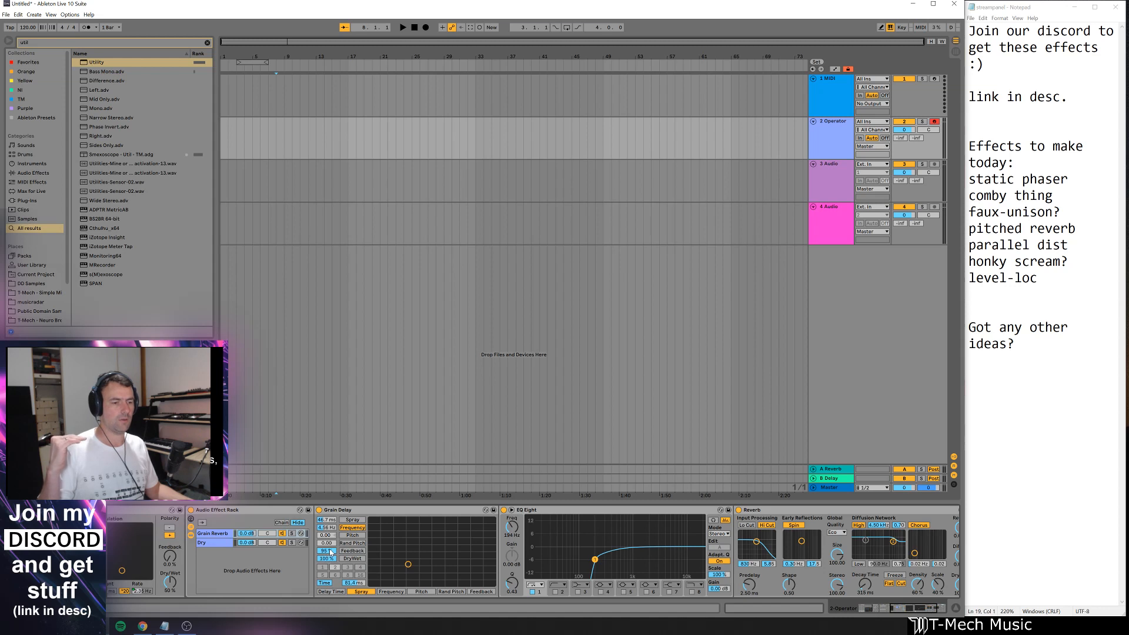
drag(331, 552, 330, 588)
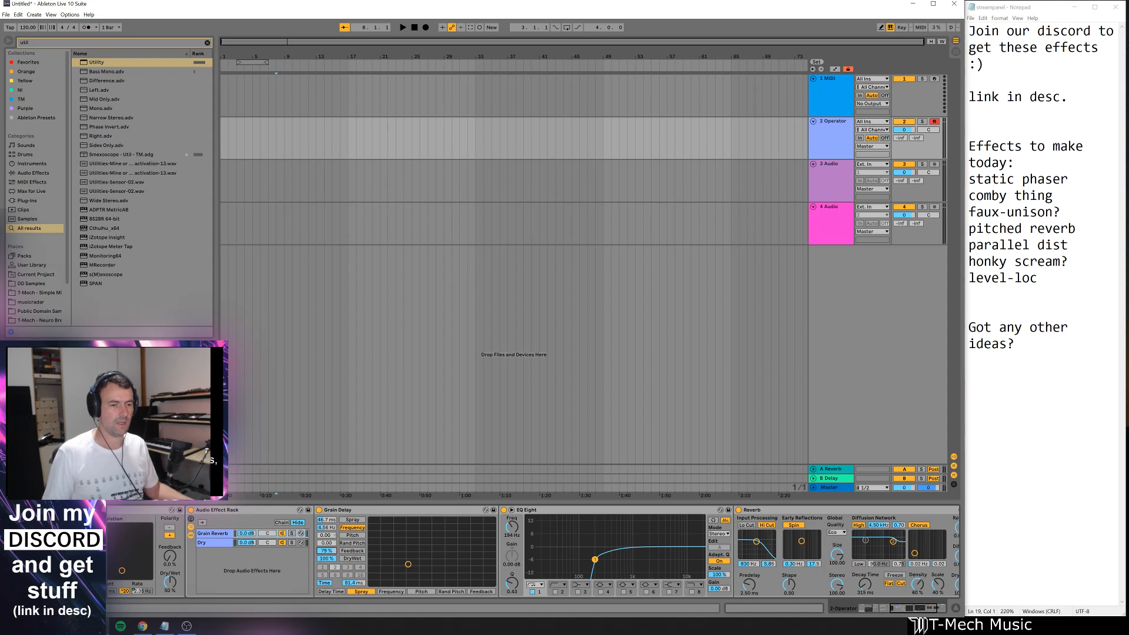
right_click(326, 556)
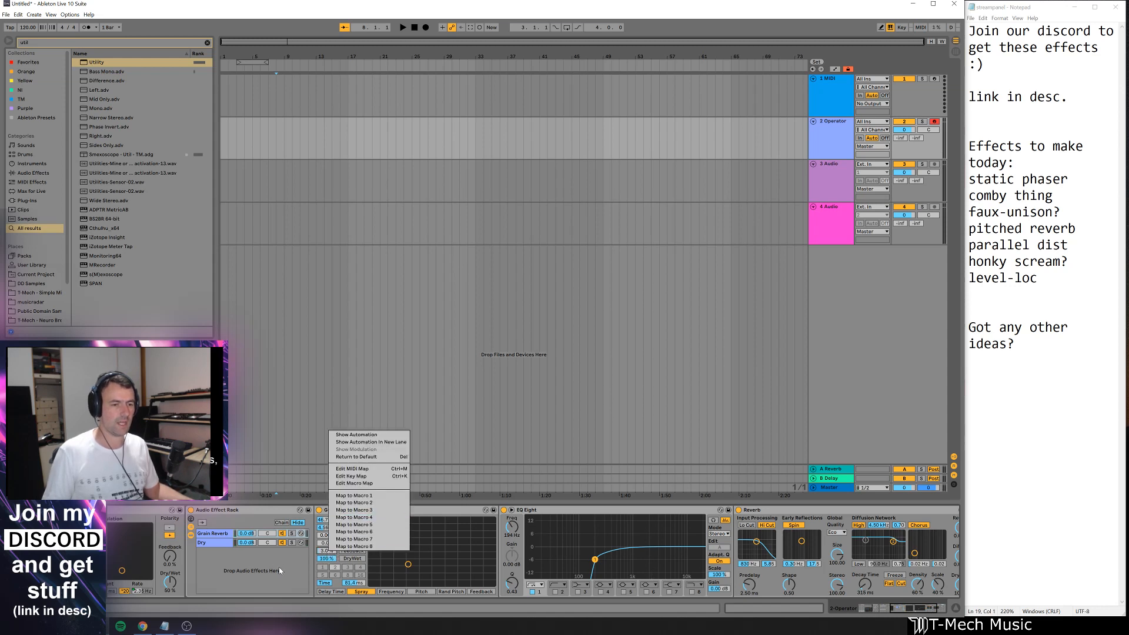
click(353, 503)
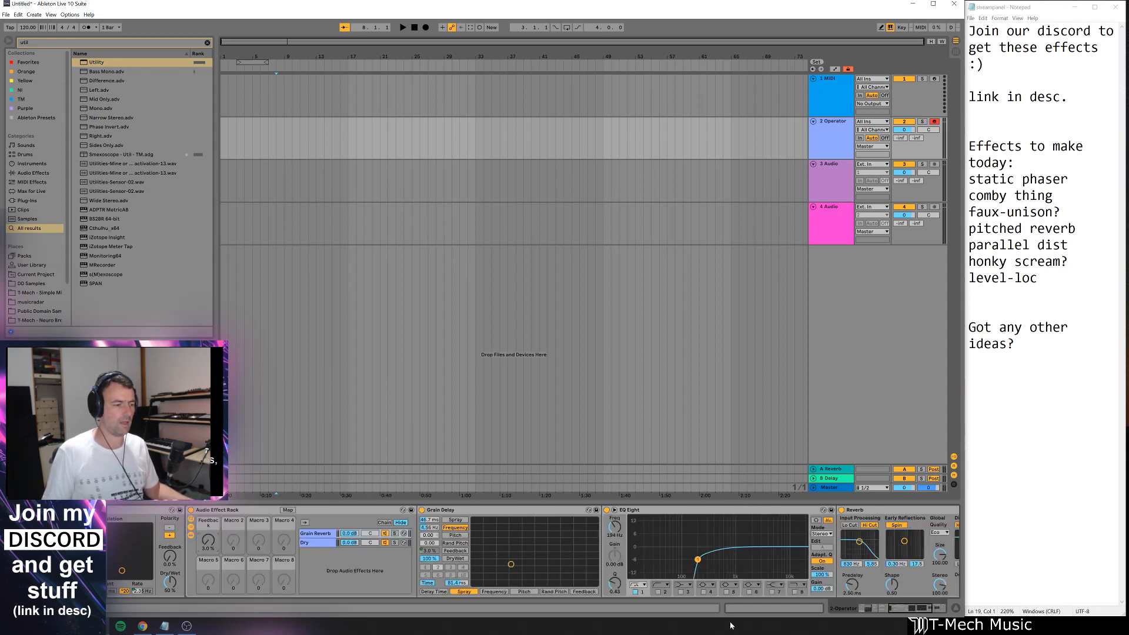
- Map the inner rack's Feedback macro to Macro 4 of the outer Audio Effect Rack and rename that macro Decay
drag(892, 613, 868, 610)
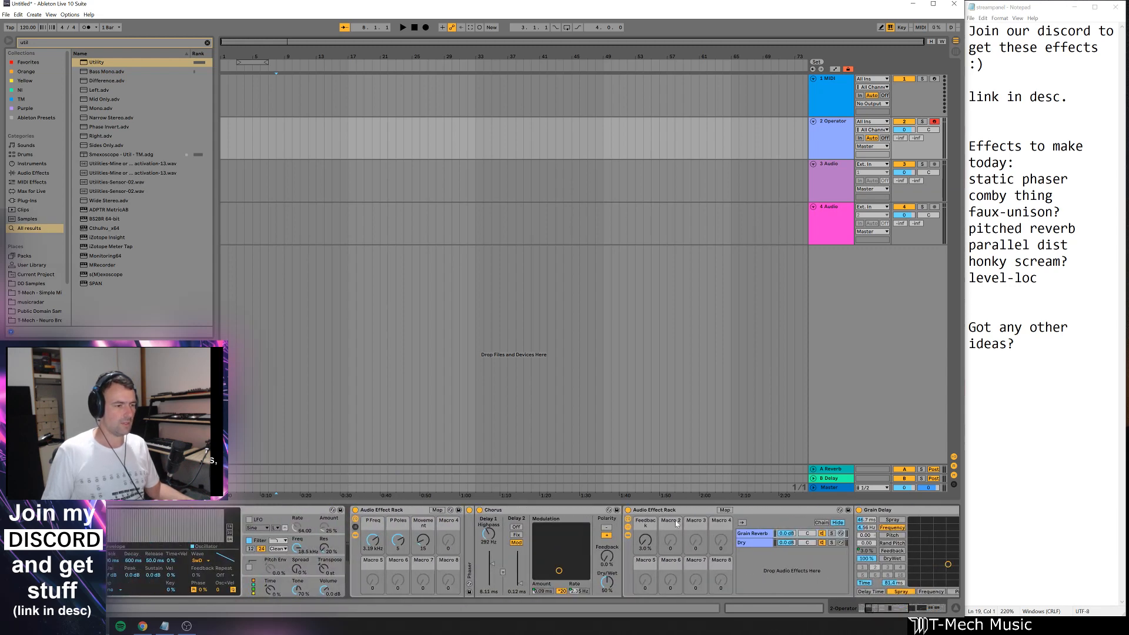
right_click(648, 541)
click(676, 414)
text(Decay)
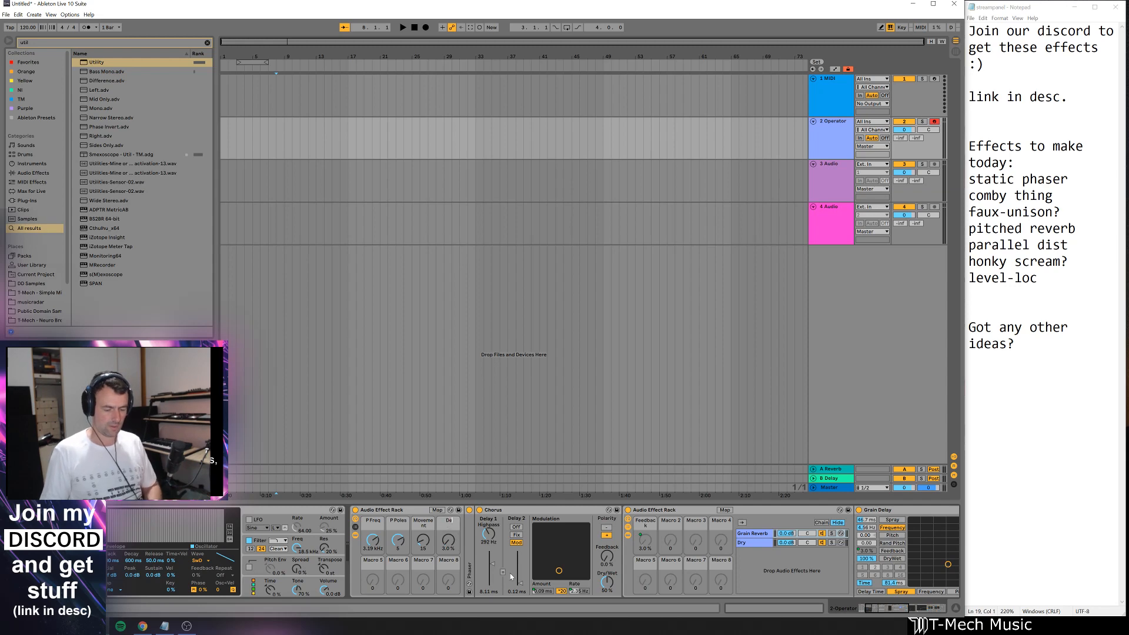
key(Return)
- Collapse the Chorus device in the outer rack's chain
mouse_move(886, 609)
mouse_down()
mouse_move(923, 611)
mouse_move(900, 612)
mouse_up()
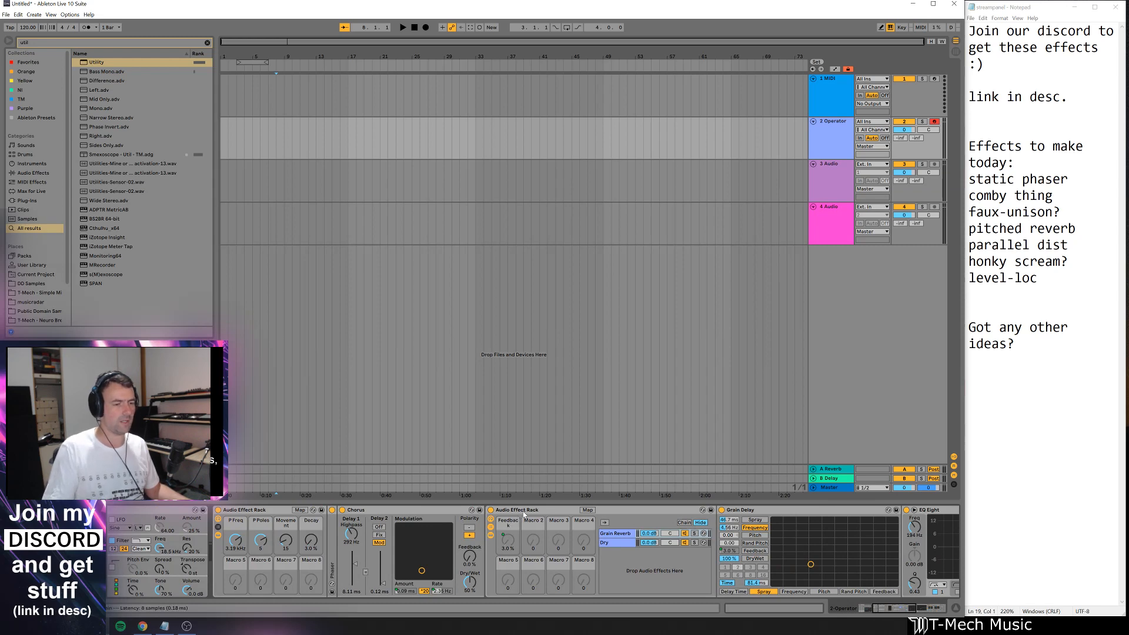
double_click(406, 510)
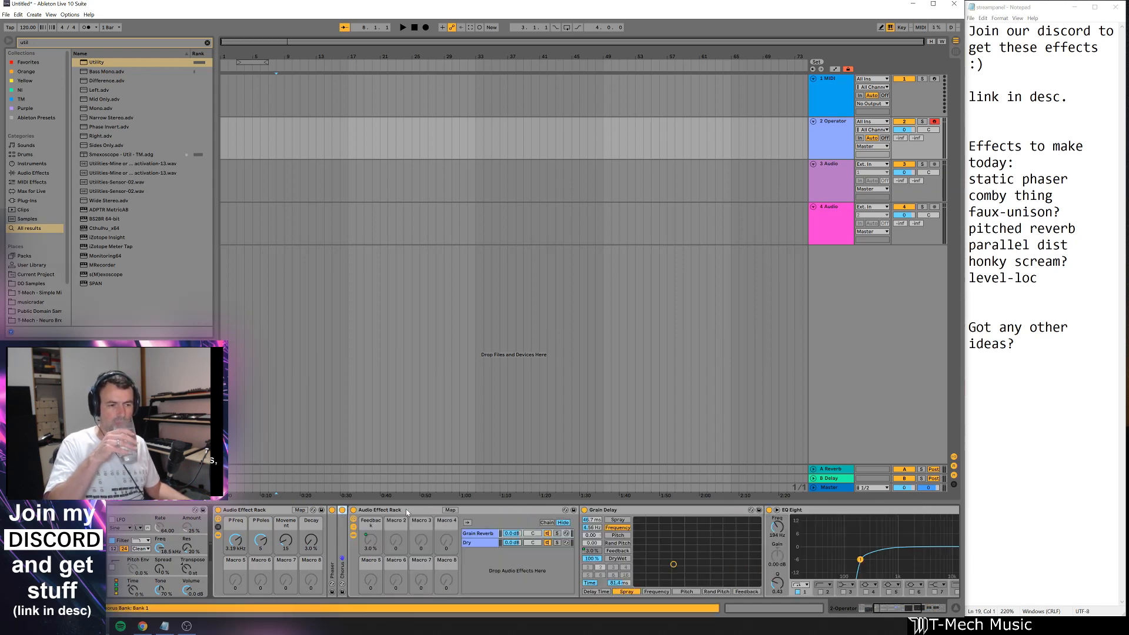
- Rename the inner Audio Effect Rack containing the Grain Delay to Grain Reverb
scroll(381, 518, down, 3)
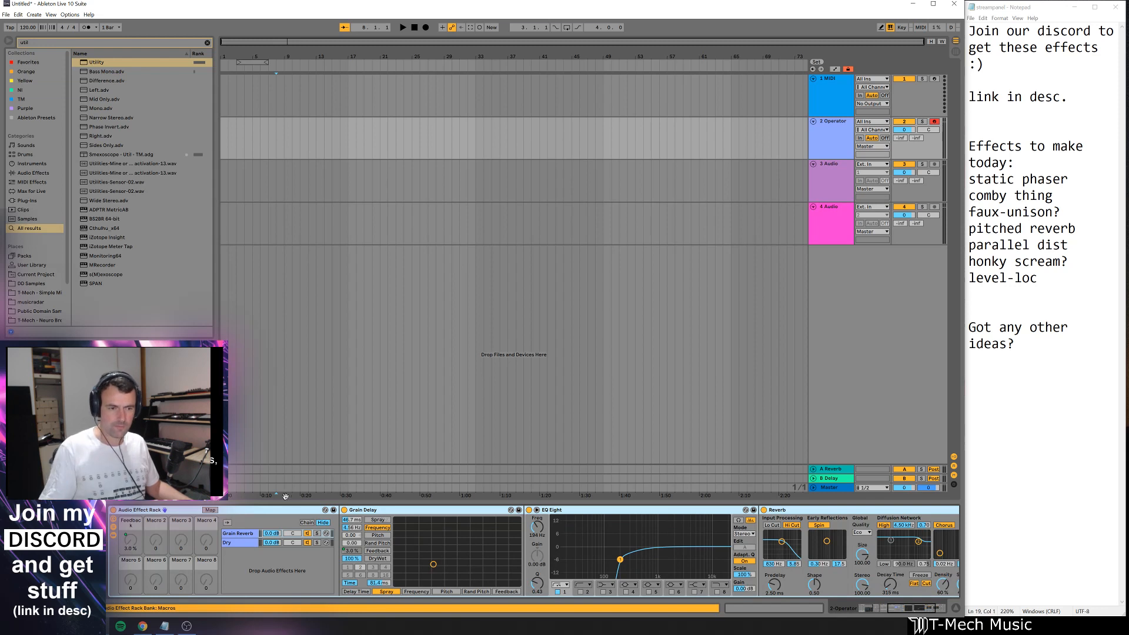
key(ctrl+r)
text(G)
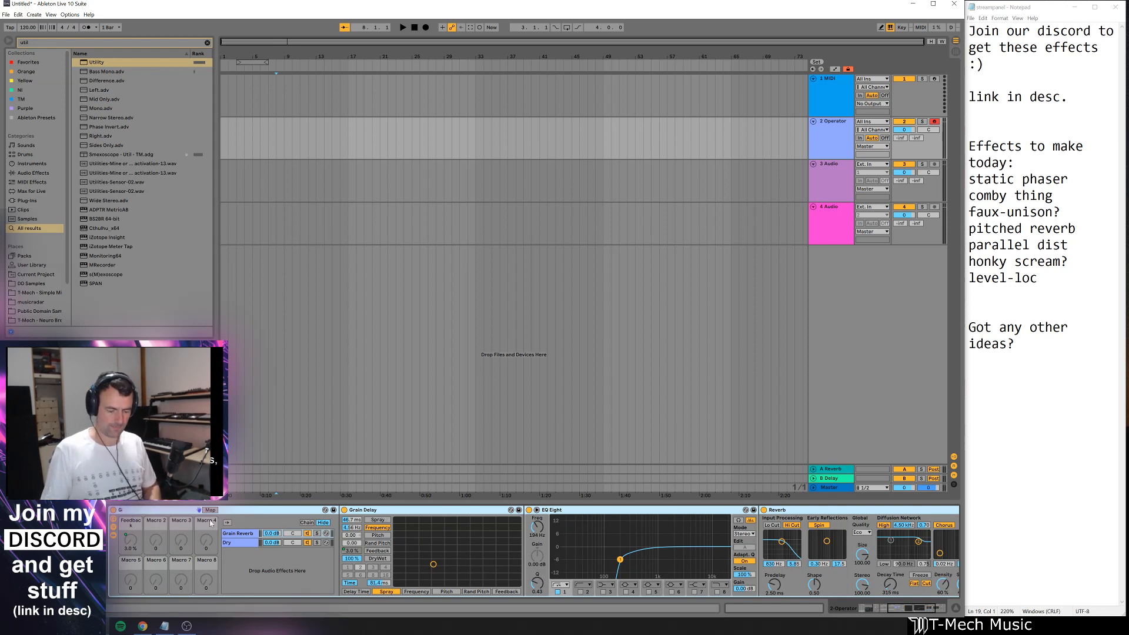
text(rain Reverb)
key(Return)
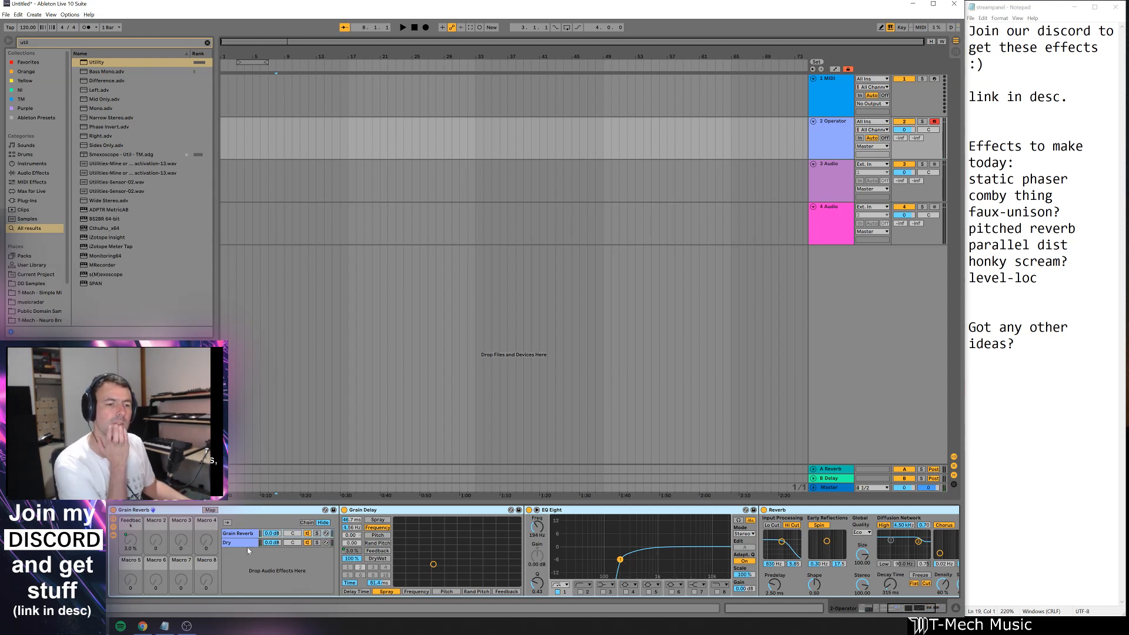
- Stretch the Grain Reverb and Dry chain zones across the full 0–127 range, with a fade-in on the Grain Reverb zone
click(307, 523)
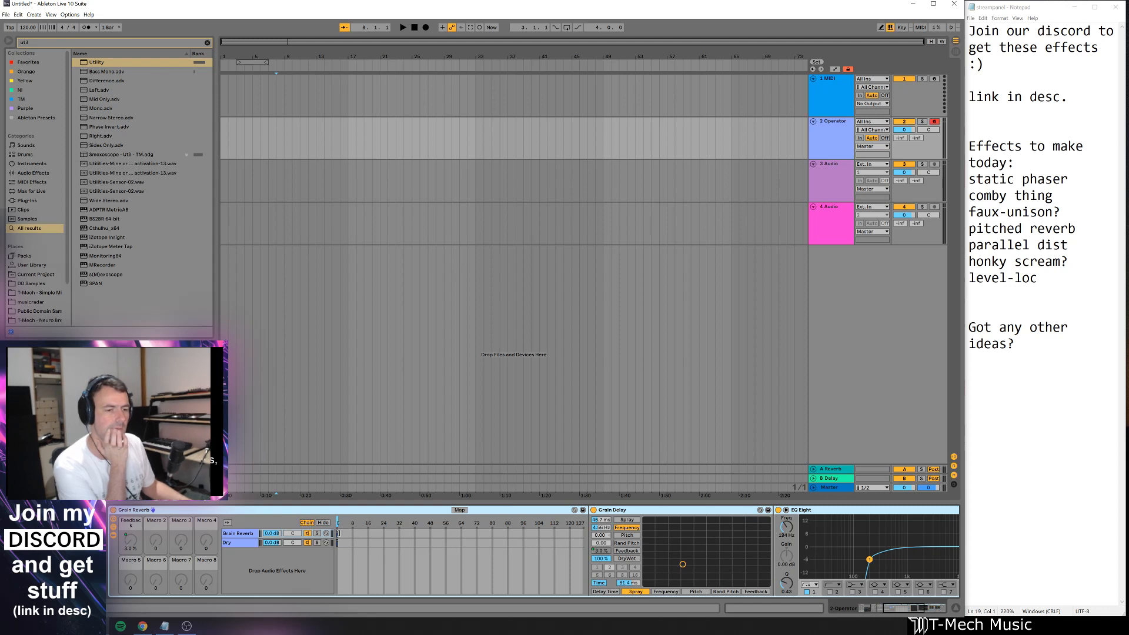
click(338, 543)
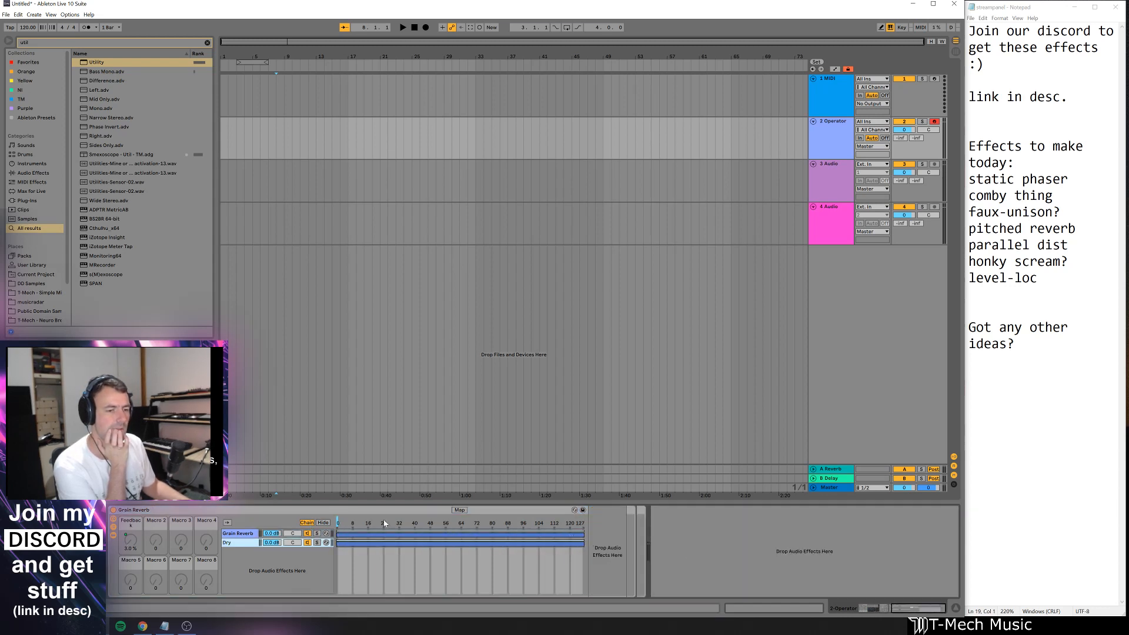
click(462, 533)
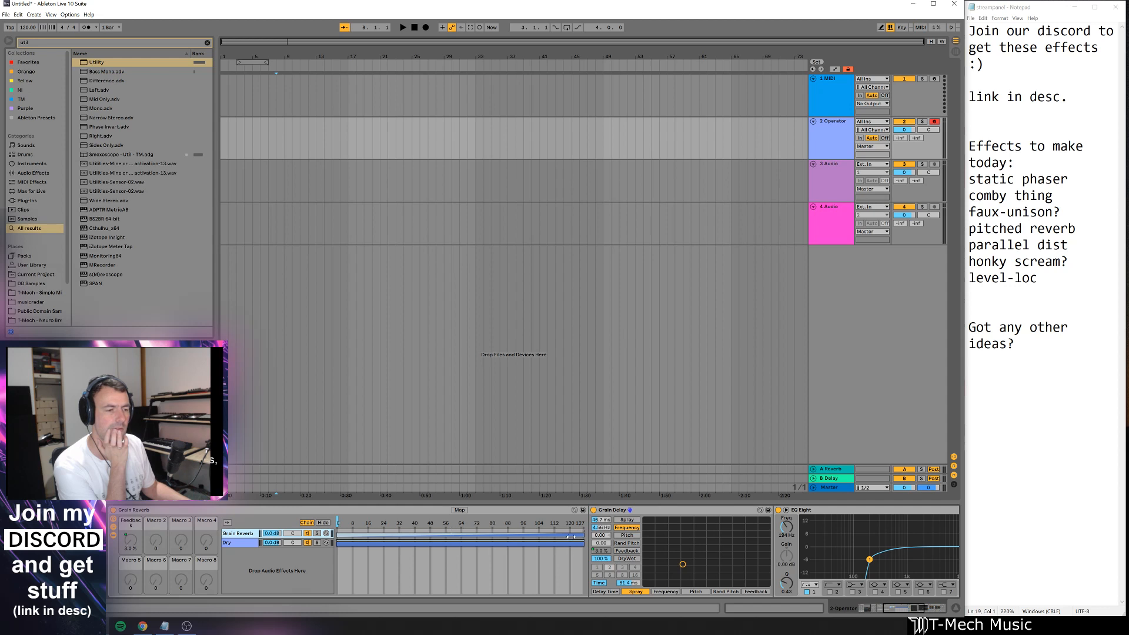
mouse_move(584, 543)
mouse_down()
mouse_move(511, 542)
mouse_move(582, 537)
mouse_up()
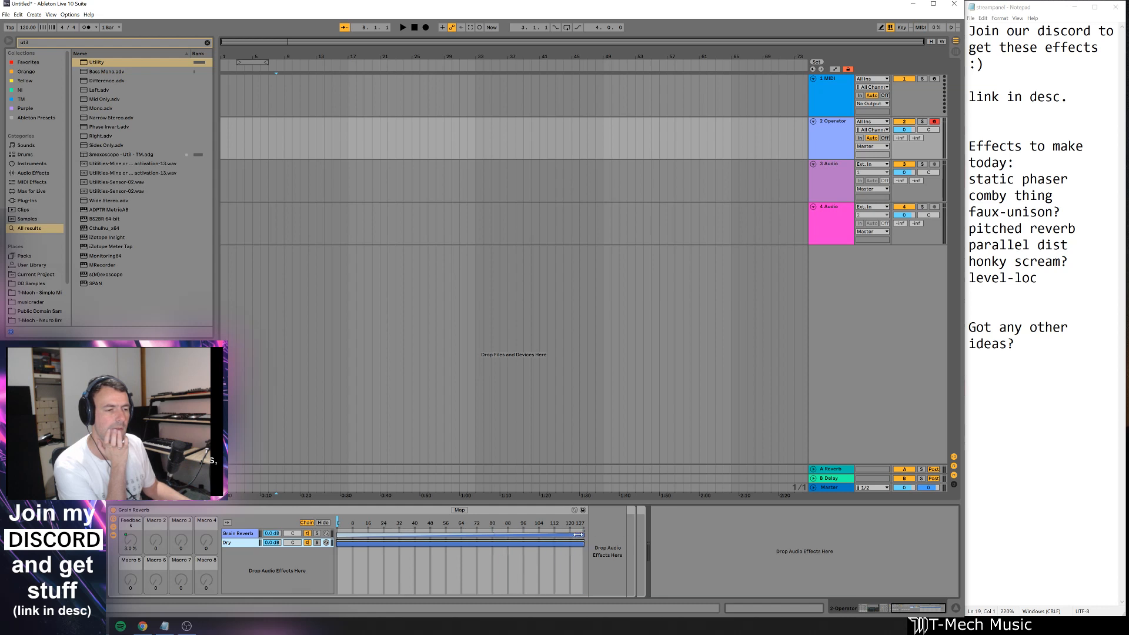
- Map the Grain Reverb rack's Chain Selector to Macro 2 and rename that macro Wet Level
right_click(409, 521)
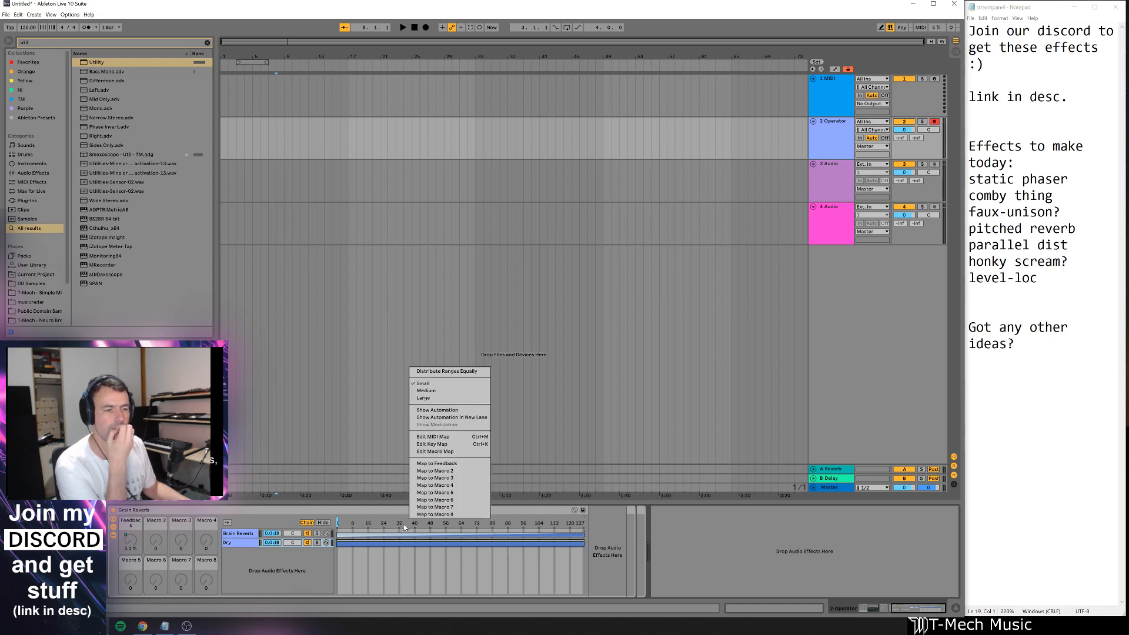
click(435, 470)
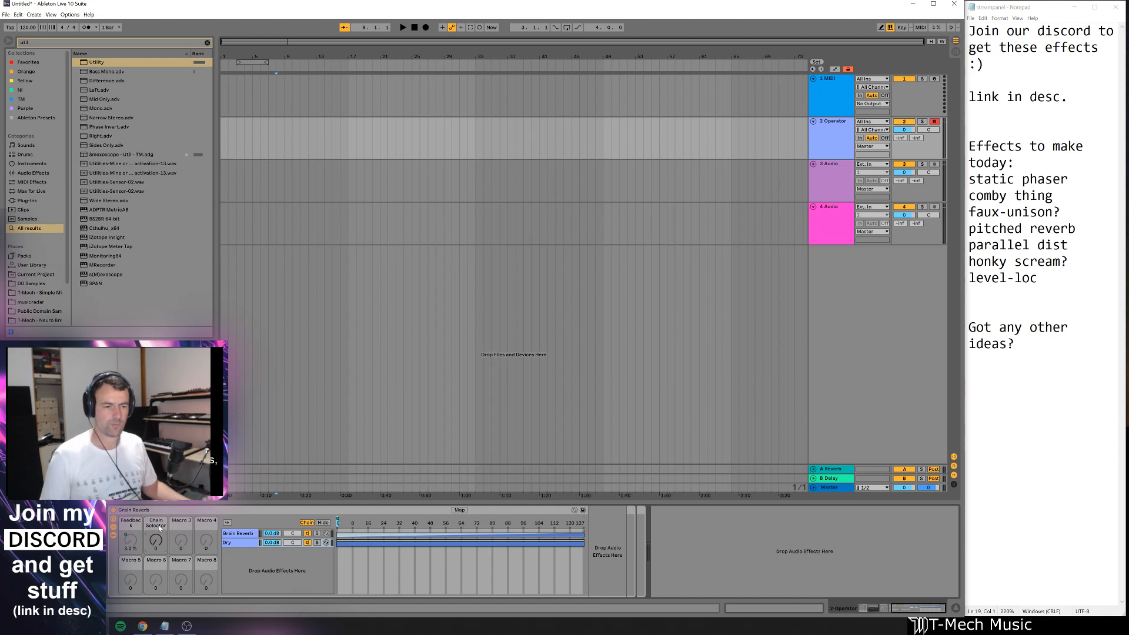
text(Wet Level)
key(Return)
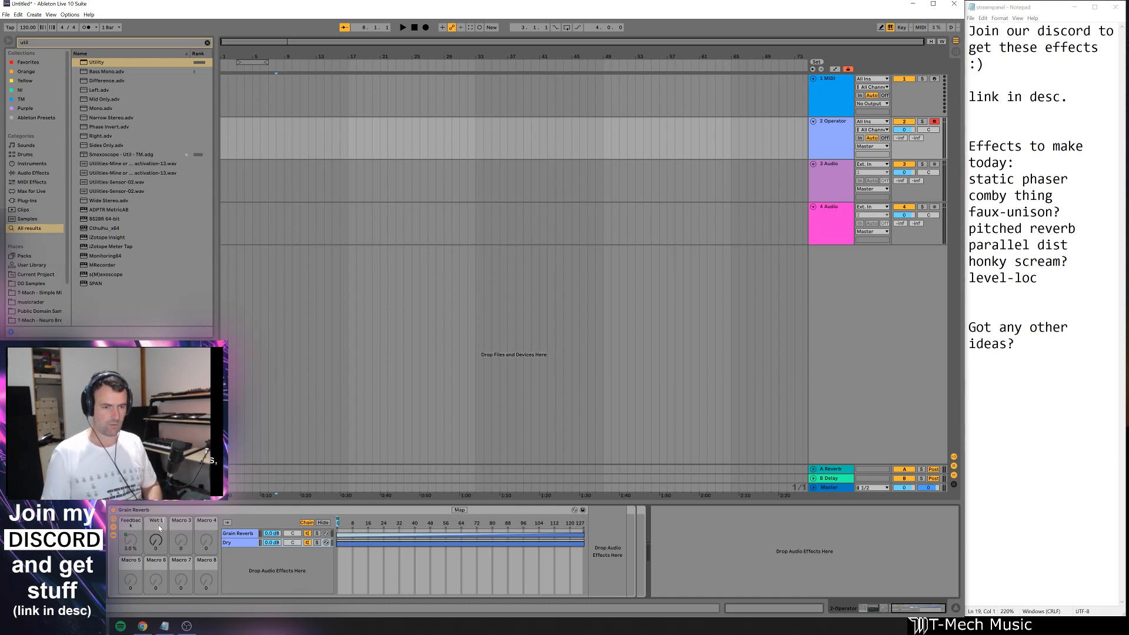
- Map the Grain Reverb rack's Wet Level macro to Macro 8 of the outer Audio Effect Rack
right_click(159, 526)
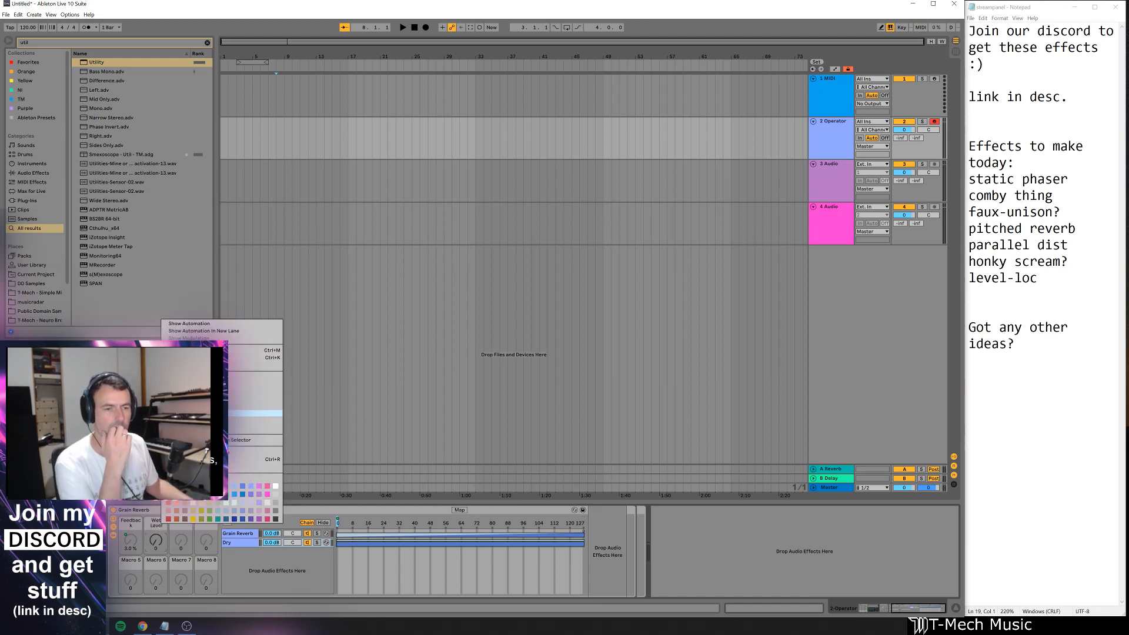
click(191, 429)
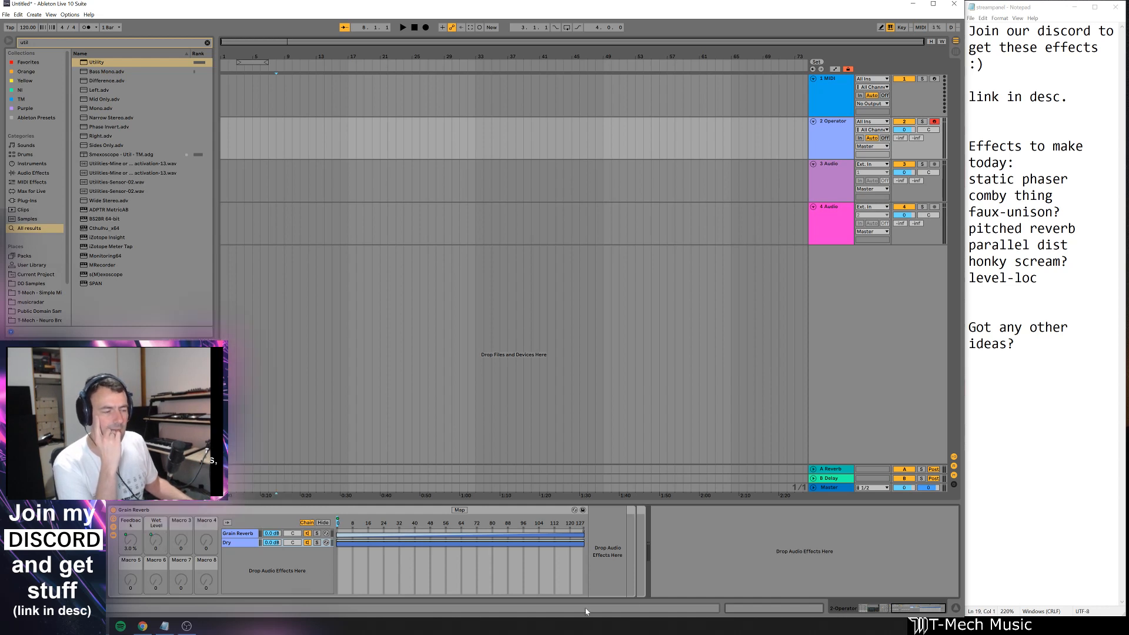
click(918, 607)
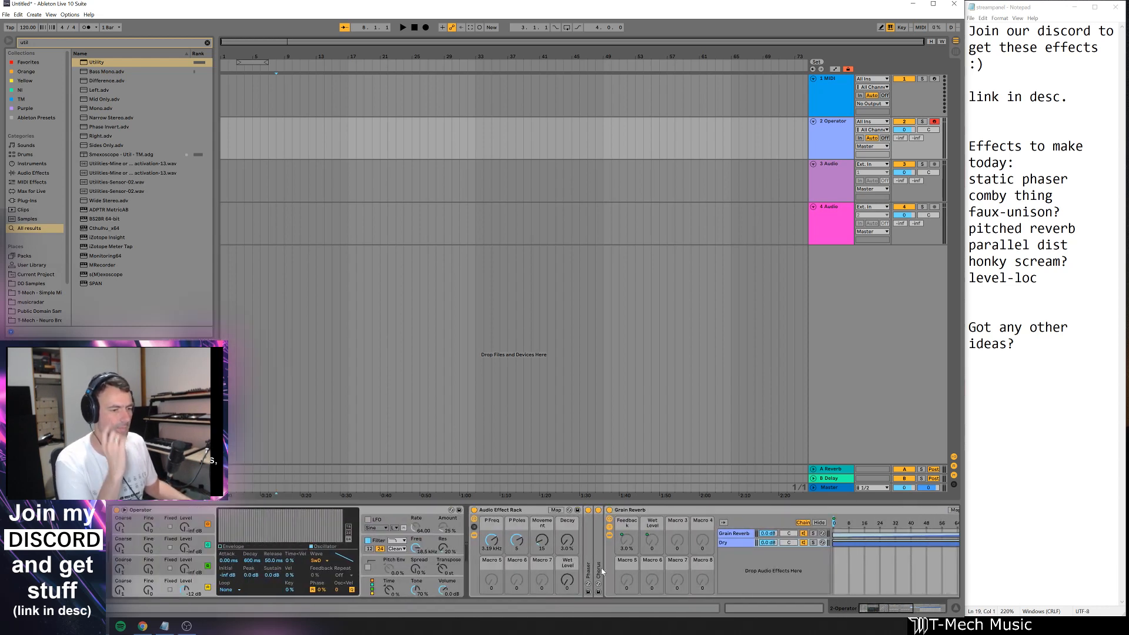
- Colour the outer rack's Decay and Wet Level macros teal and rename the Wet Level macro to Verb Level
right_click(571, 523)
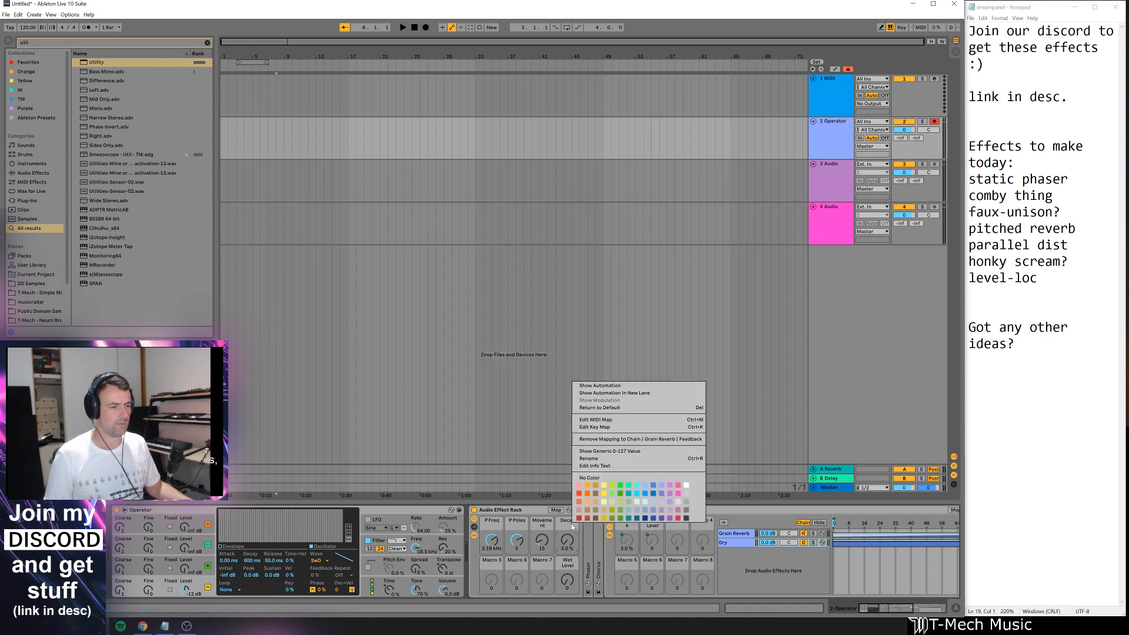
click(629, 493)
right_click(569, 564)
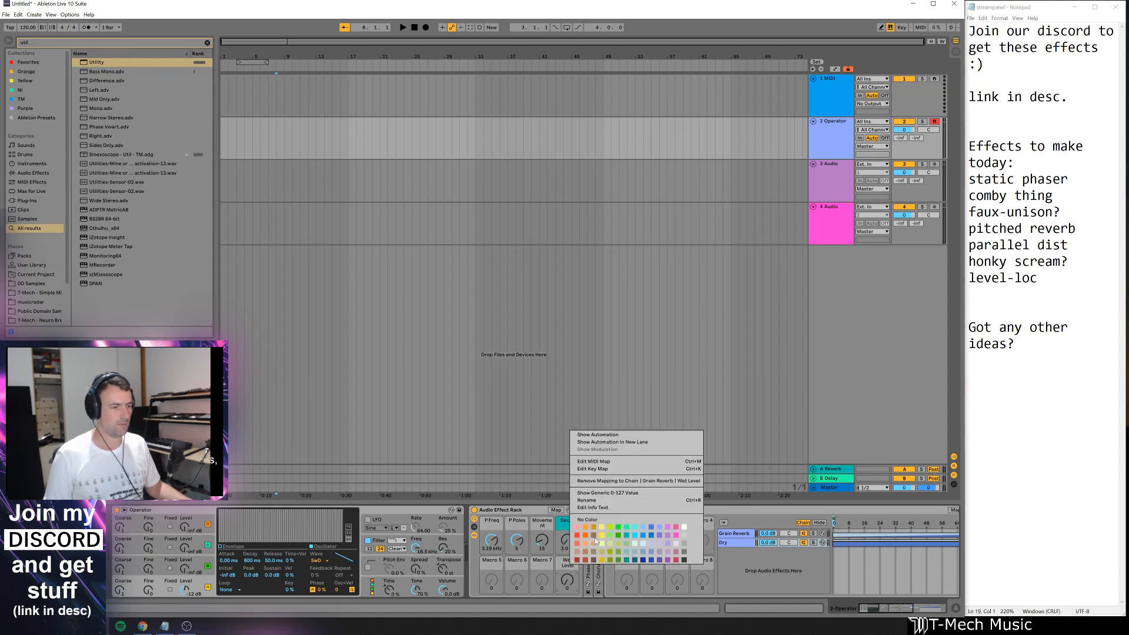
click(631, 535)
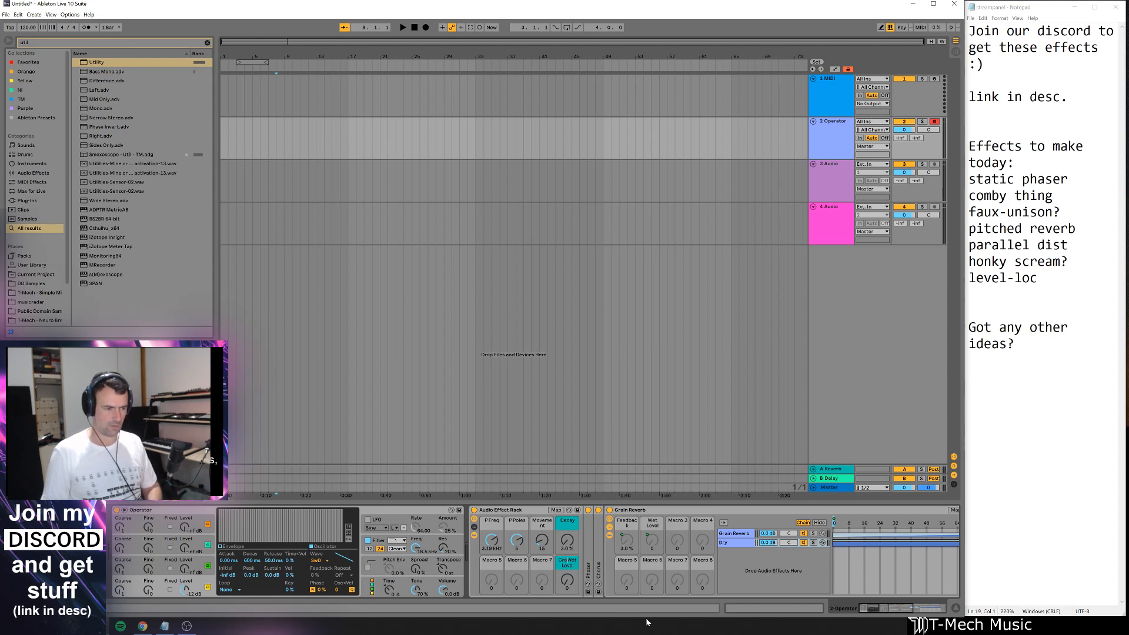
text(Verb Wet)
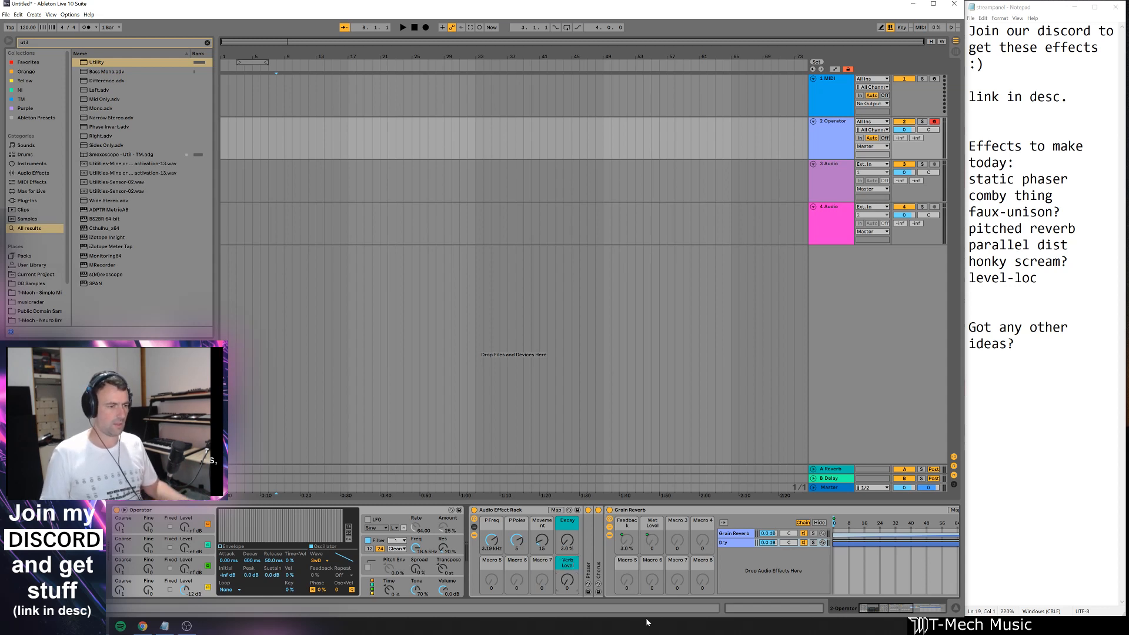
- Remove the Chain Selector mapping from the Grain Reverb rack's Wet Level macro
right_click(657, 540)
click(705, 462)
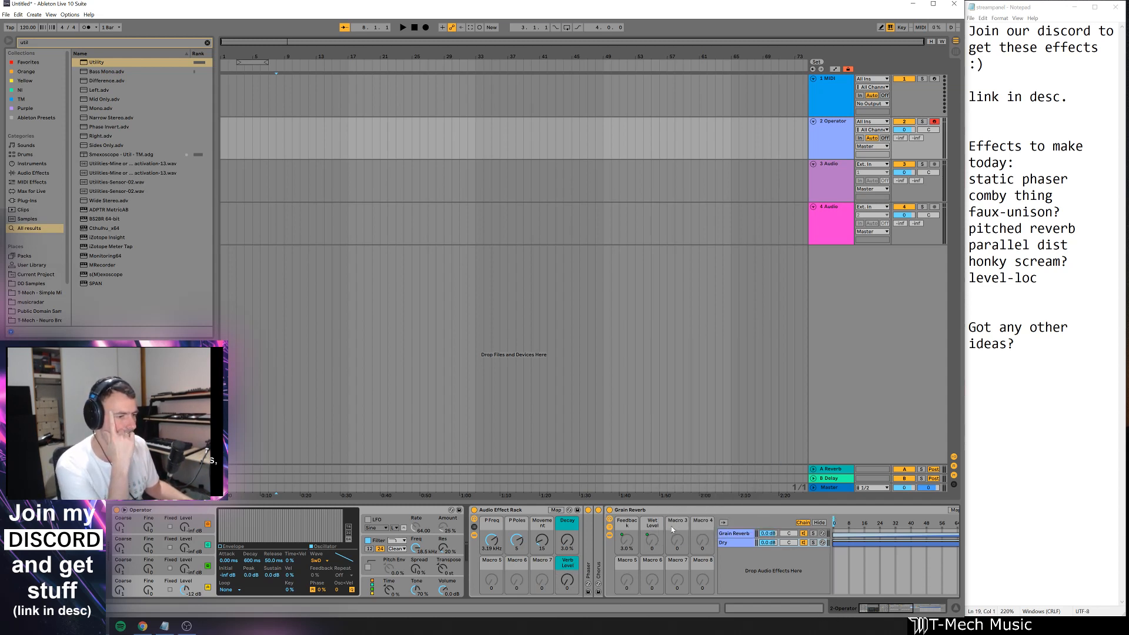
right_click(708, 539)
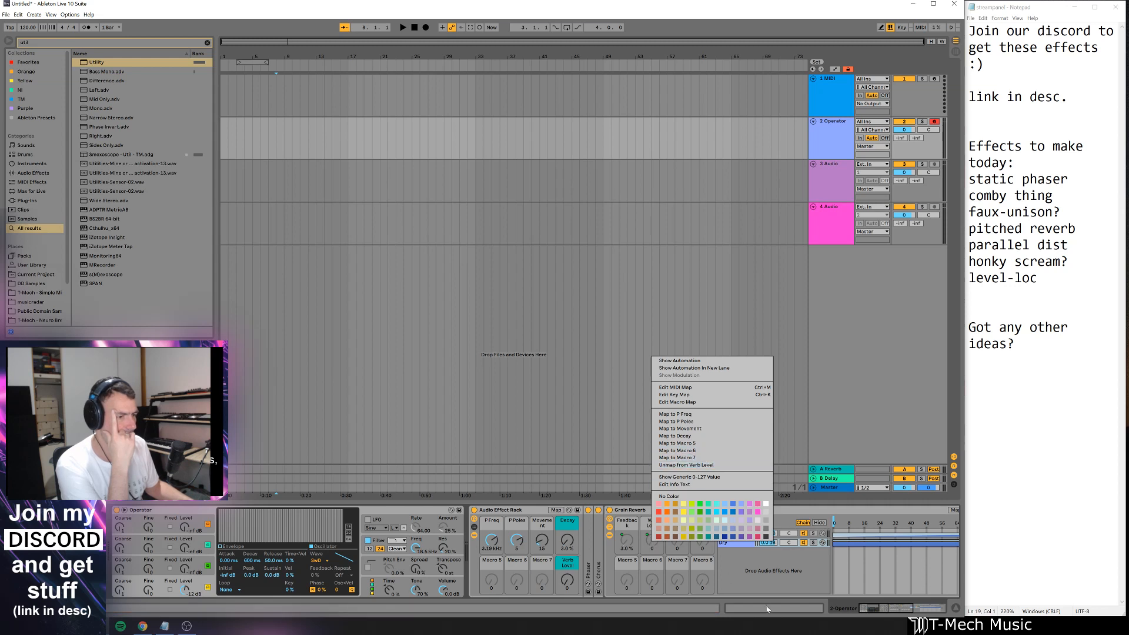
click(709, 465)
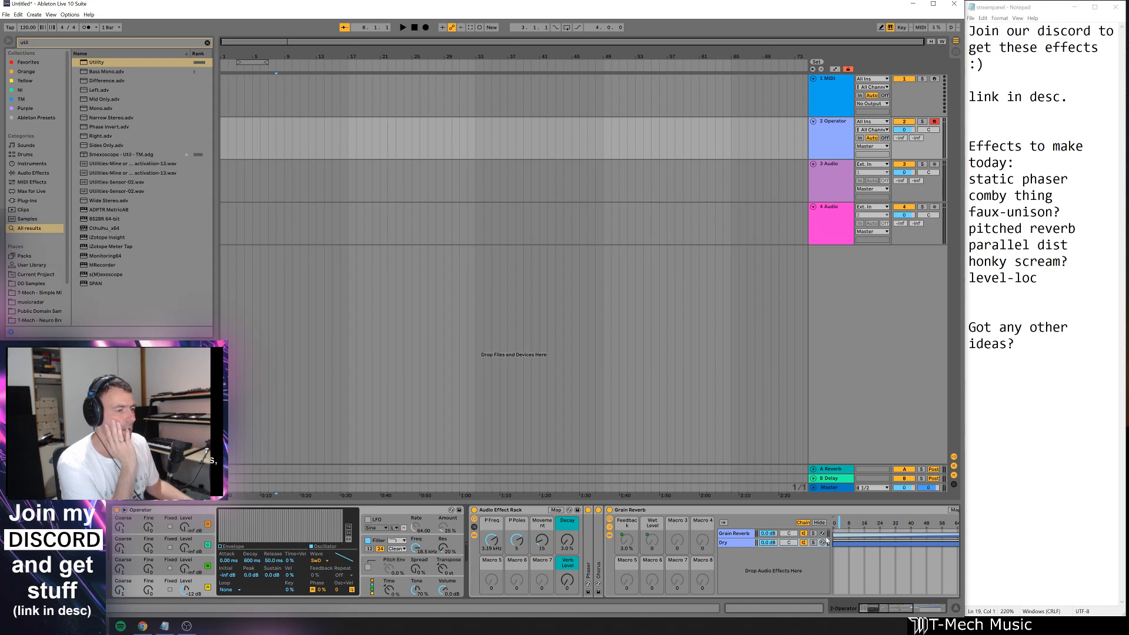
- Shrink the Grain Reverb and Dry chain zones back to position 0 and hide the chain selector view
drag(896, 607, 904, 610)
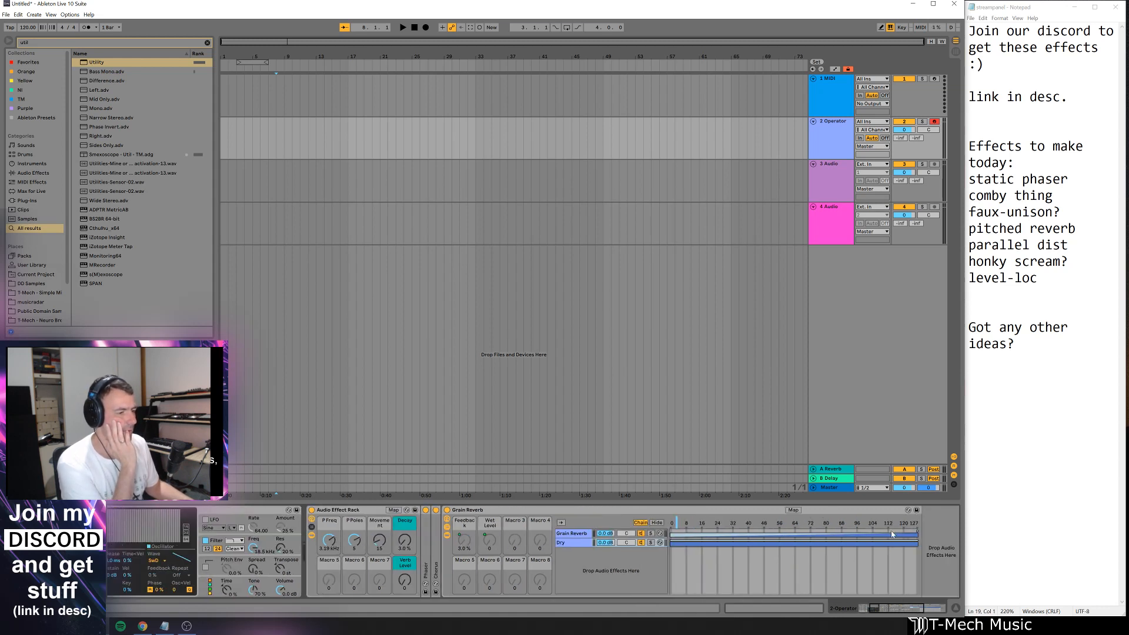
drag(916, 531, 671, 531)
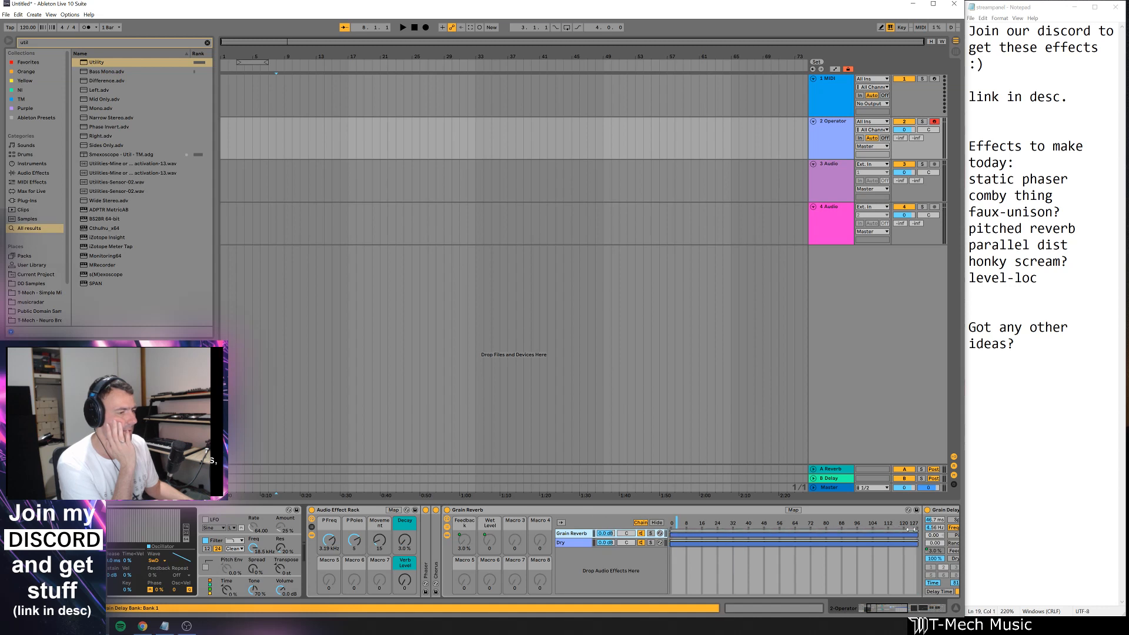
drag(916, 535, 593, 531)
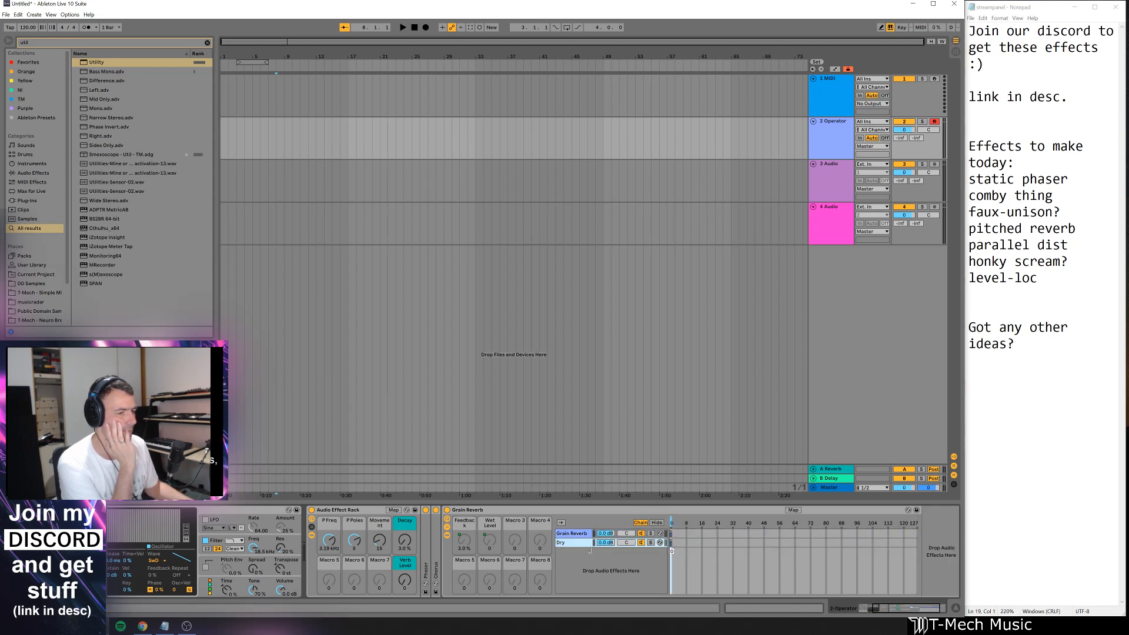
click(657, 522)
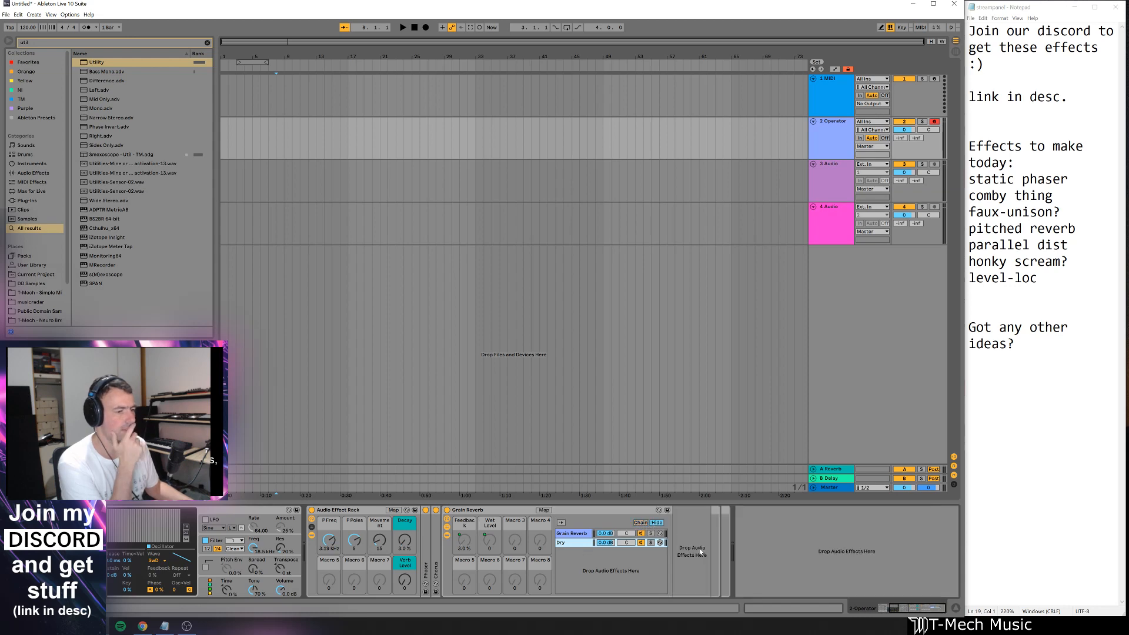
- Map the gain of the Utility in the Grain Reverb chain to that rack's Wet Level macro
click(579, 536)
drag(896, 605, 912, 596)
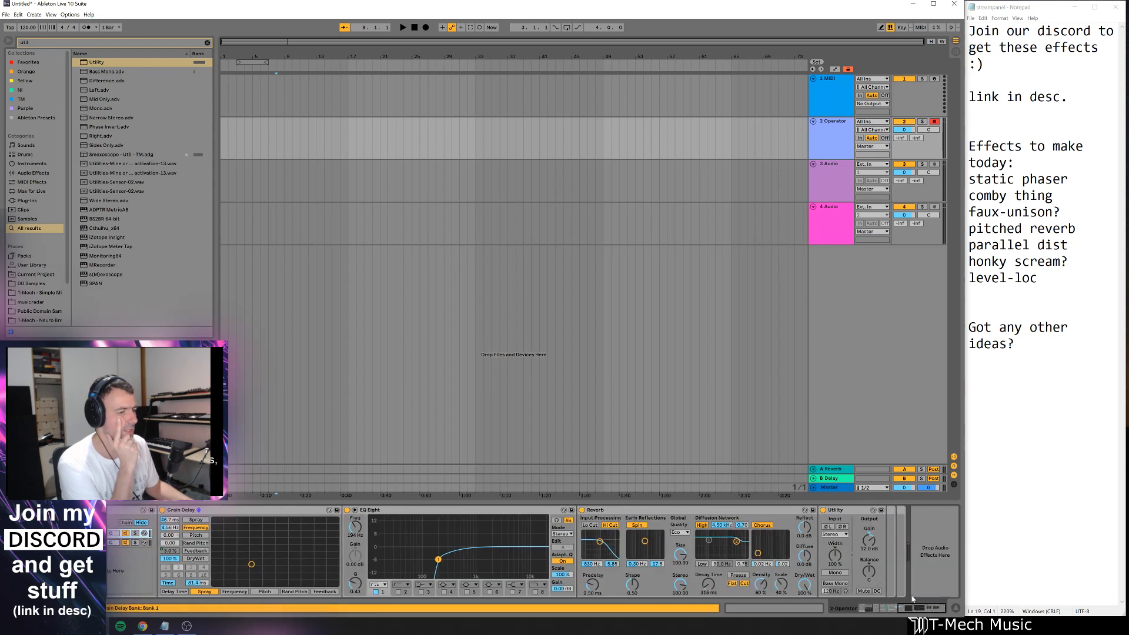
right_click(869, 540)
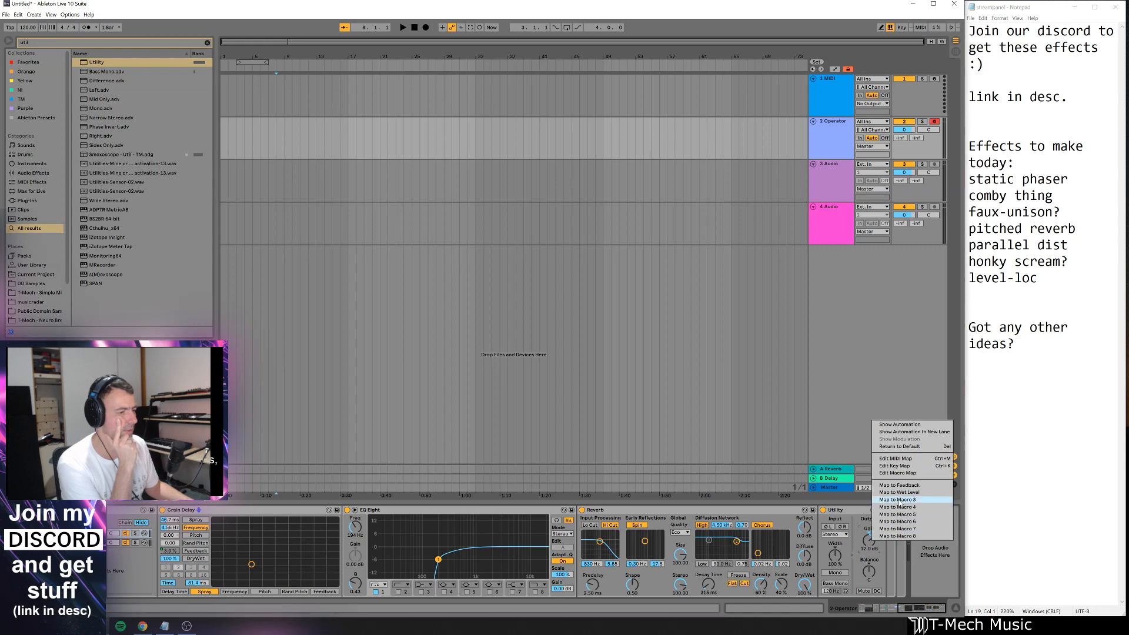
click(903, 493)
- Raise the outer rack's Decay macro to 93% and bring its Verb Level macro to about -5.24 dB
drag(909, 608, 869, 610)
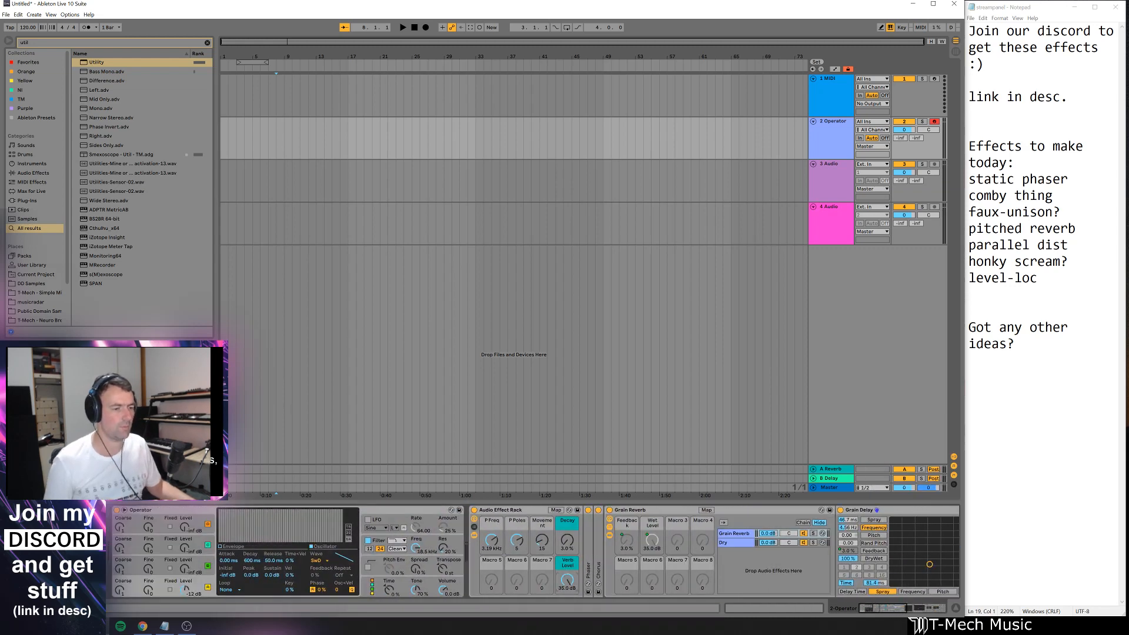
drag(564, 581, 564, 565)
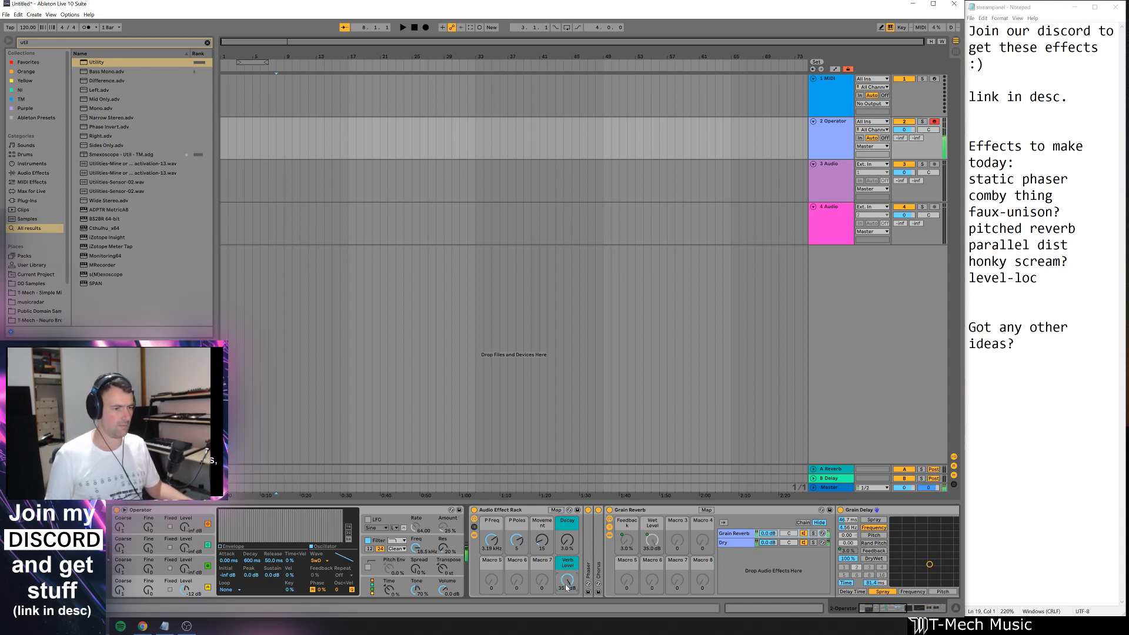
drag(567, 541, 567, 485)
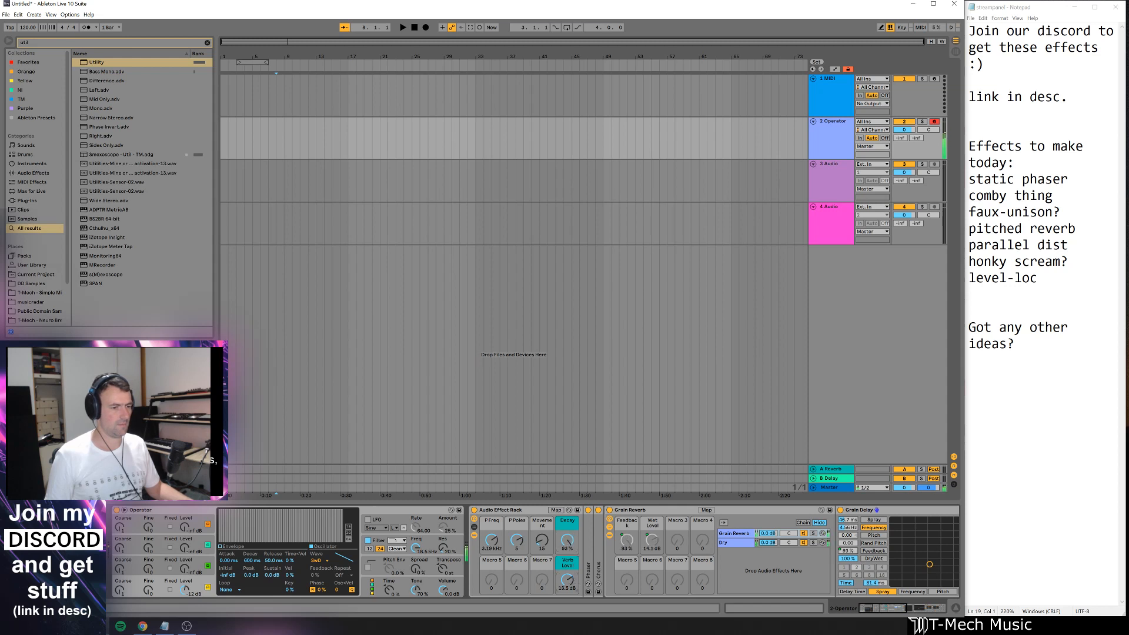
drag(575, 583, 573, 584)
- Collapse the Grain Reverb rack, then bypass and re-enable the outer Audio Effect Rack to compare the sound
double_click(629, 510)
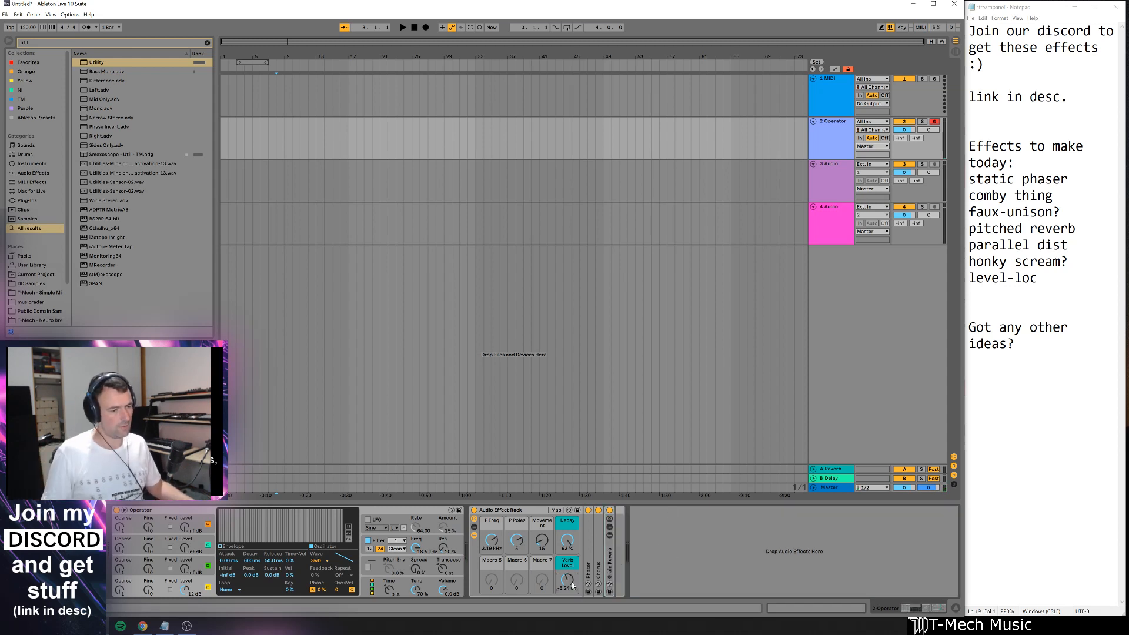
drag(574, 585, 575, 588)
click(474, 511)
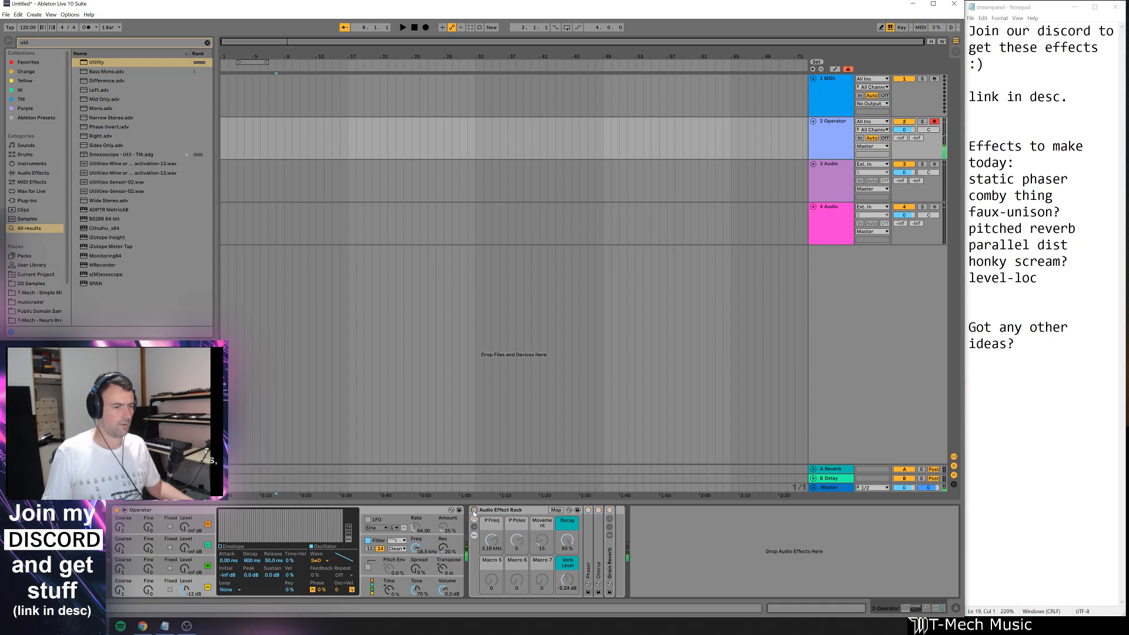
click(474, 511)
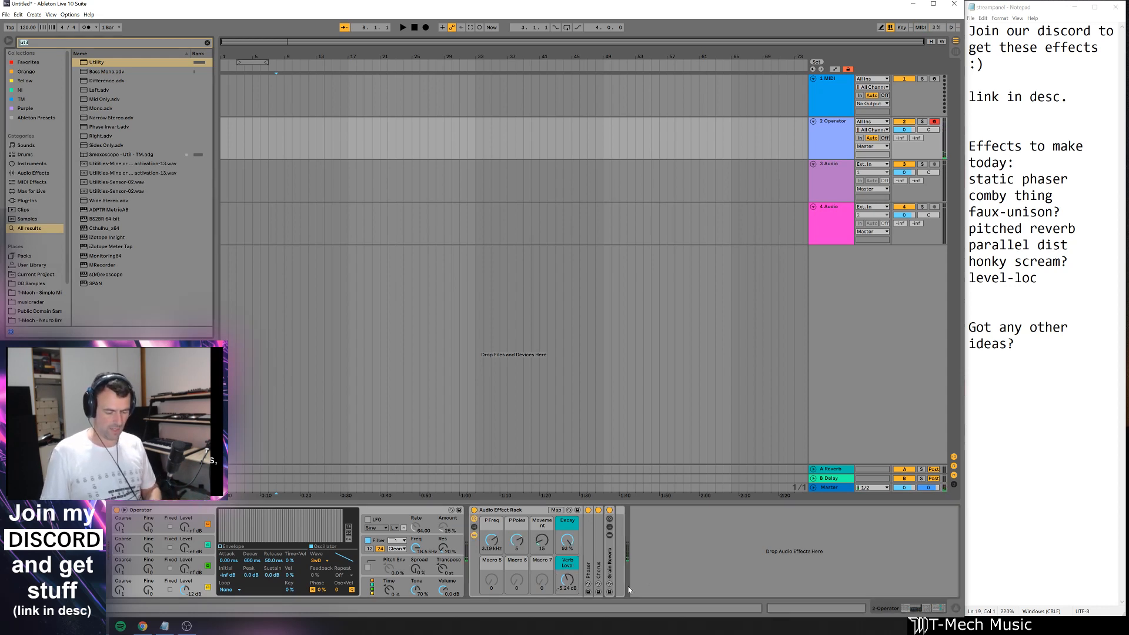
- Search the browser for "sat" and add a Saturator inside the outer rack, directly after the Grain Reverb rack
key(ctrl+f)
text(sz)
key(BackSpace)
text(at)
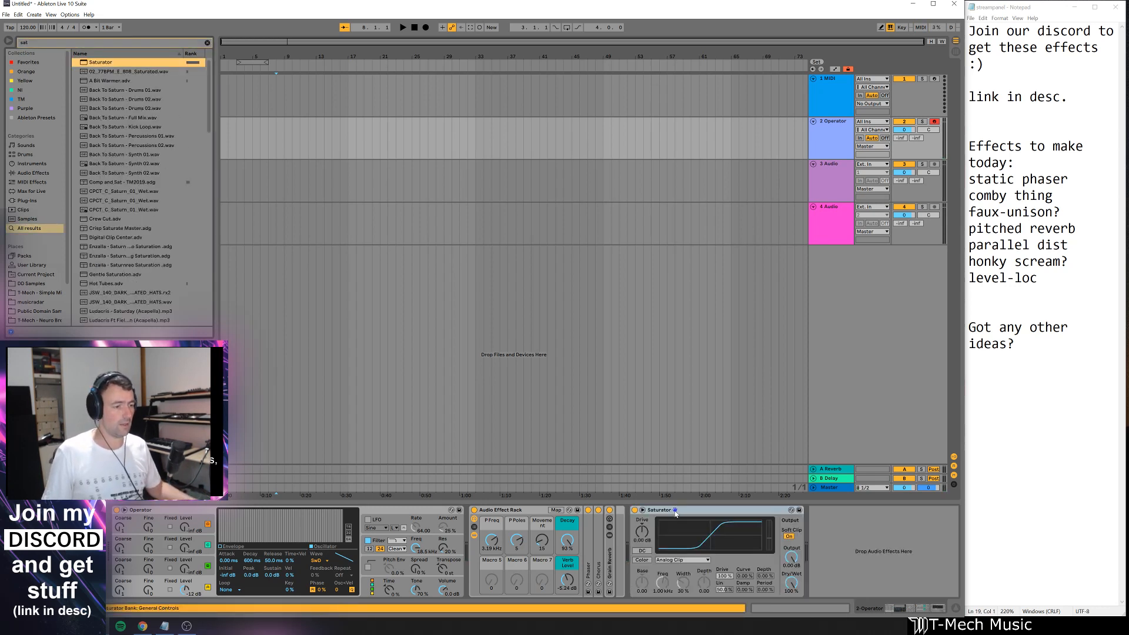
drag(656, 511, 613, 536)
- Set the Saturator's Drive to 12 dB
click(628, 533)
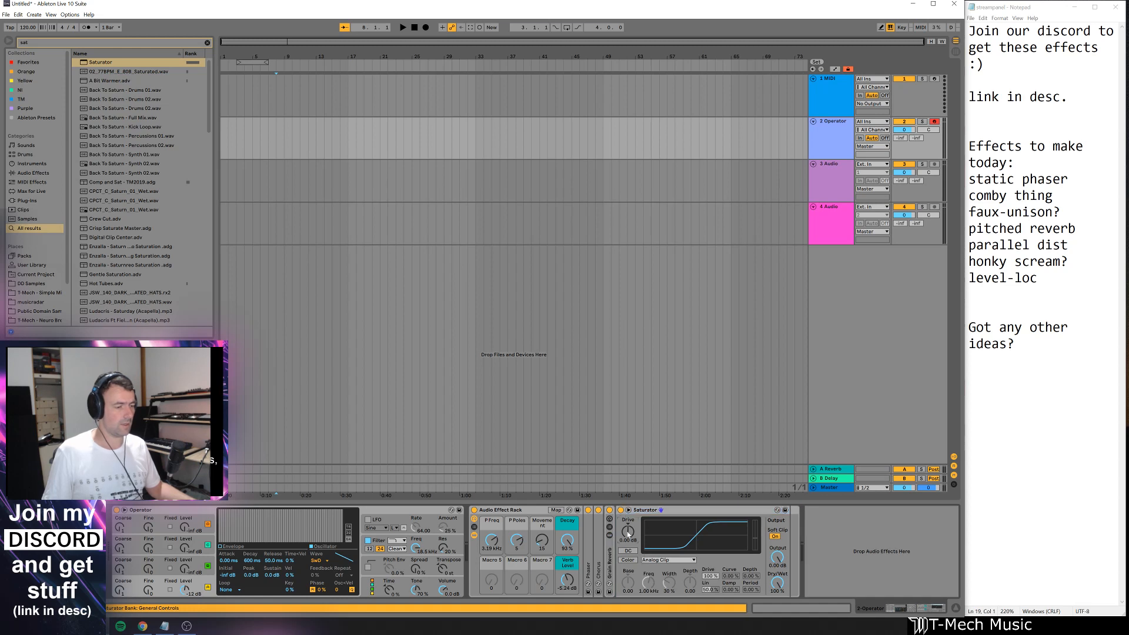
text(12)
key(Return)
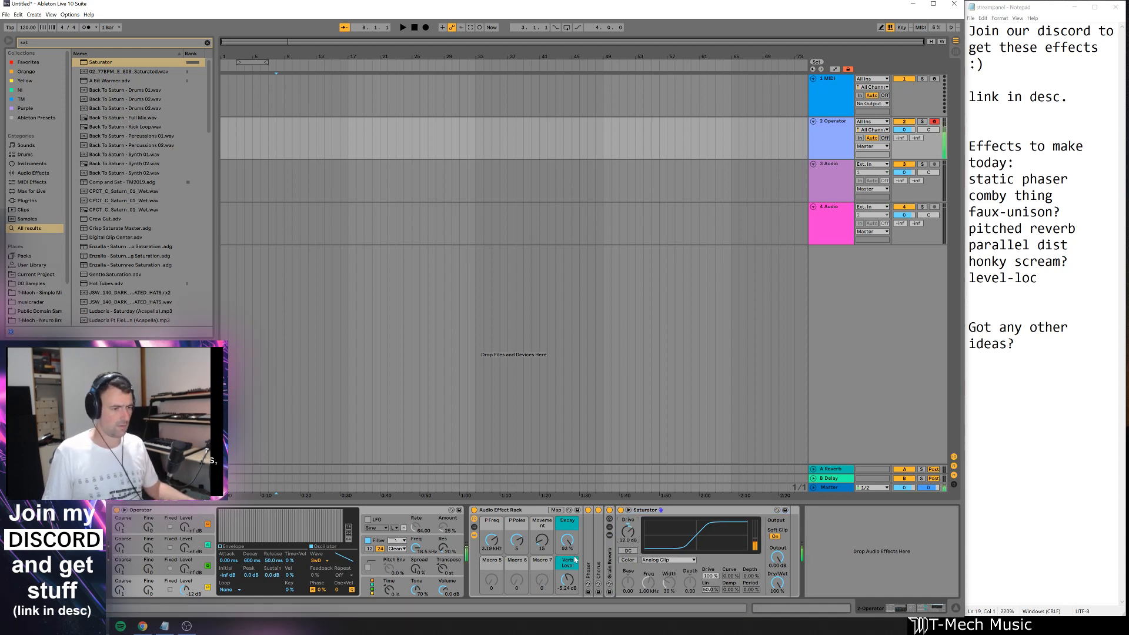
- Bypass and re-enable the outer Audio Effect Rack to compare the sound, and collapse the Saturator
click(474, 510)
click(474, 510)
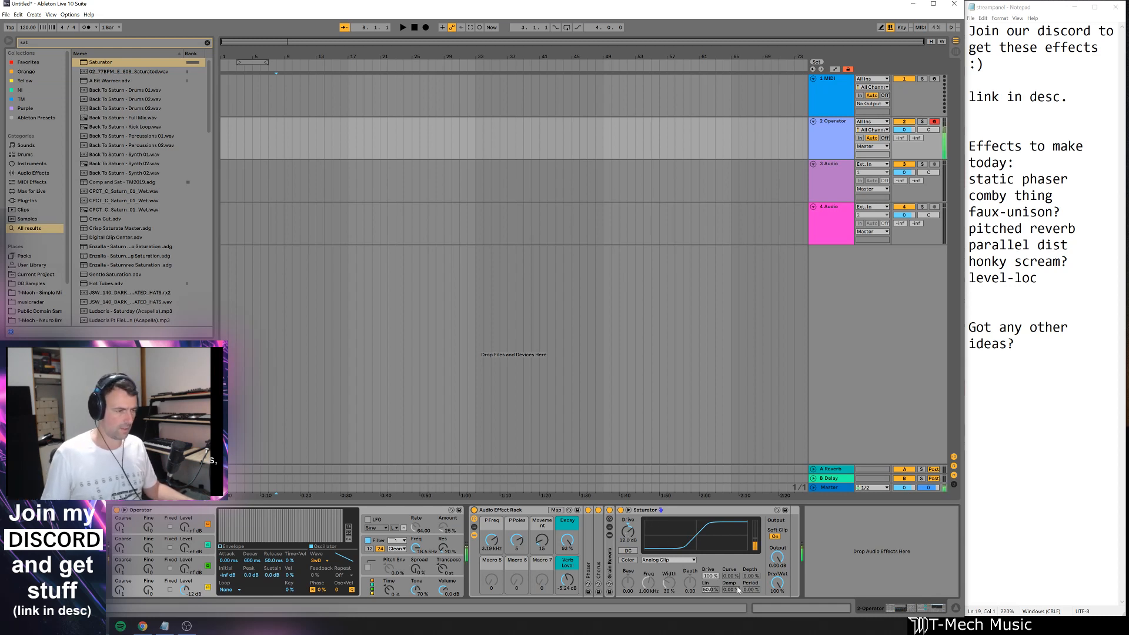
double_click(645, 510)
- Bring the outer rack's P Freq macro down to about 528 Hz and its Movement macro up to about 114
drag(491, 540, 492, 562)
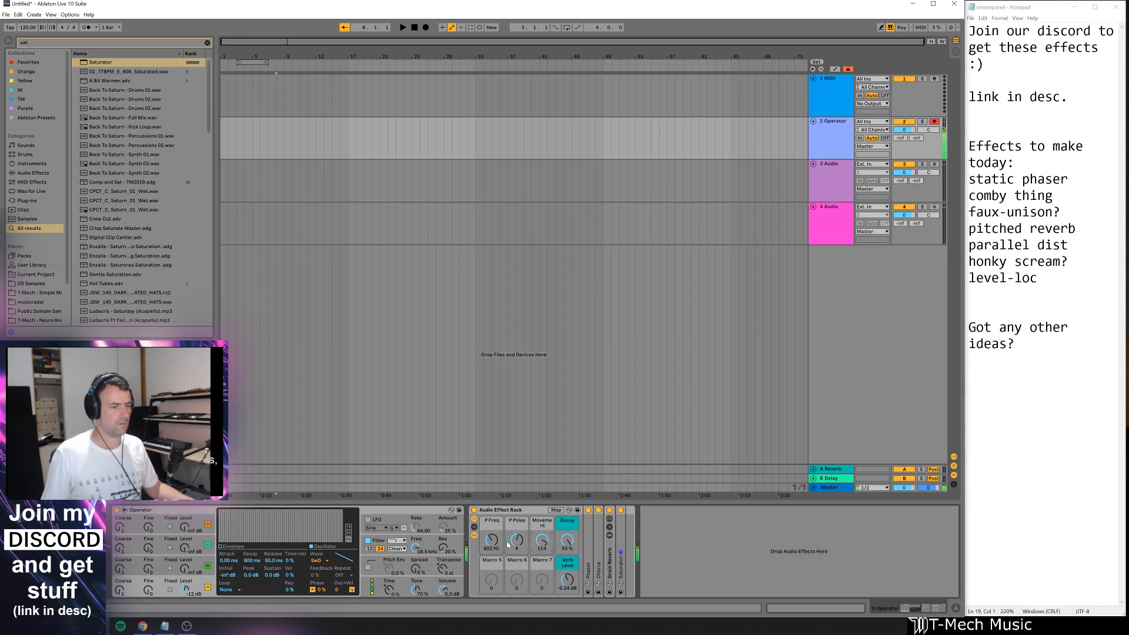
drag(491, 540, 492, 527)
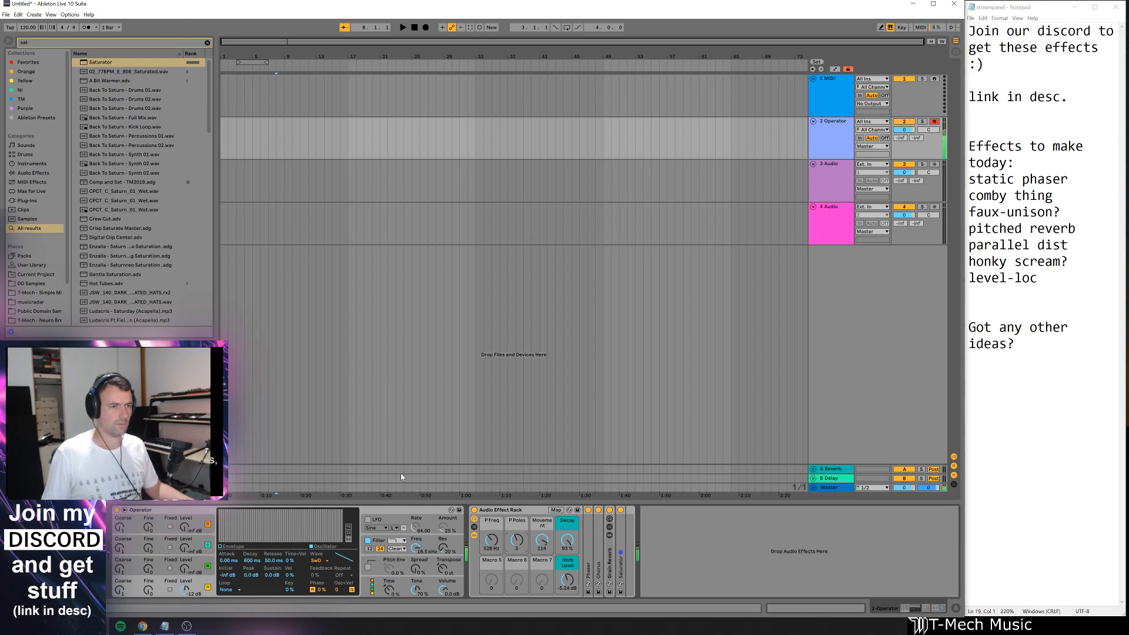
- Insert an empty four-bar MIDI clip on the Operator track starting at bar 33
drag(468, 137, 508, 139)
click(501, 140)
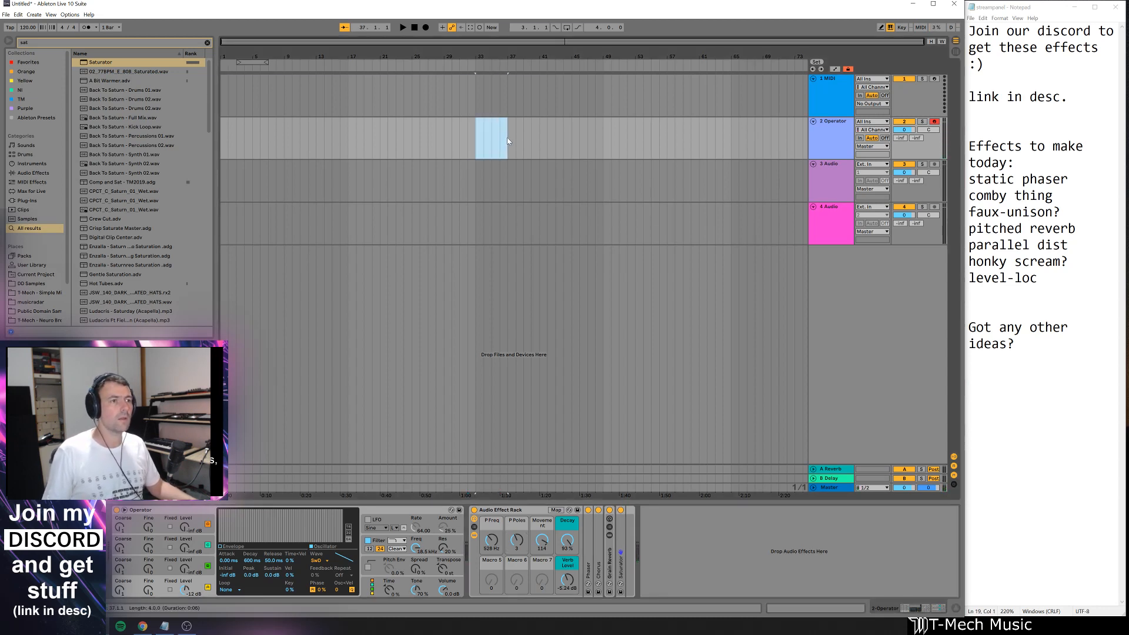
key(ctrl+shift+m)
key(a)
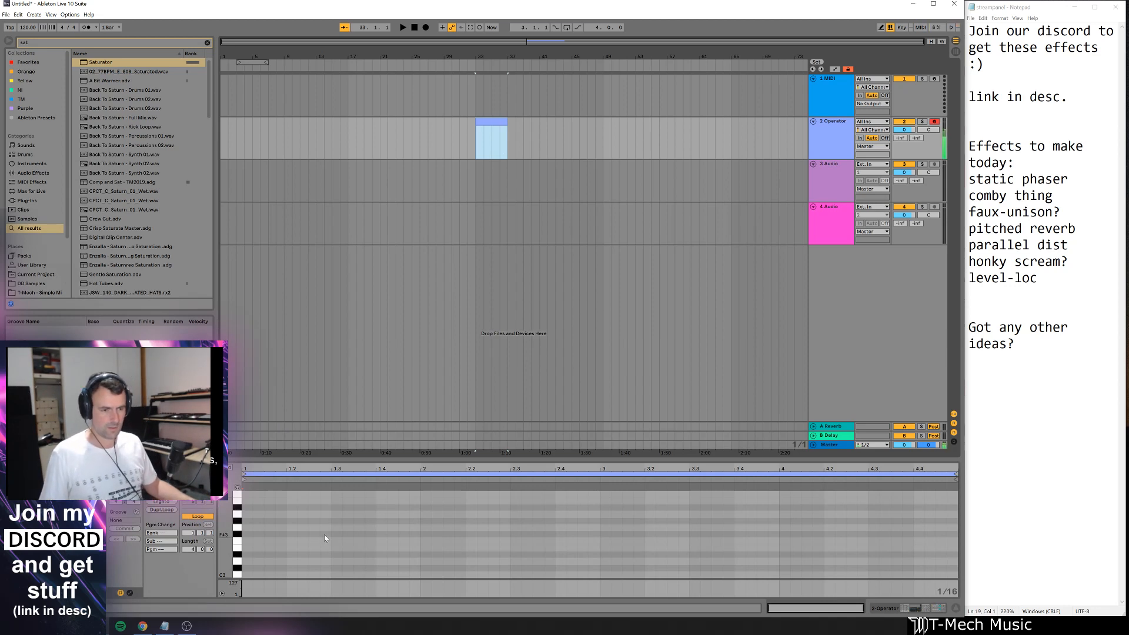
- Draw a one-beat F1 note at the start of the new clip
key(z)
scroll(283, 544, down, 6)
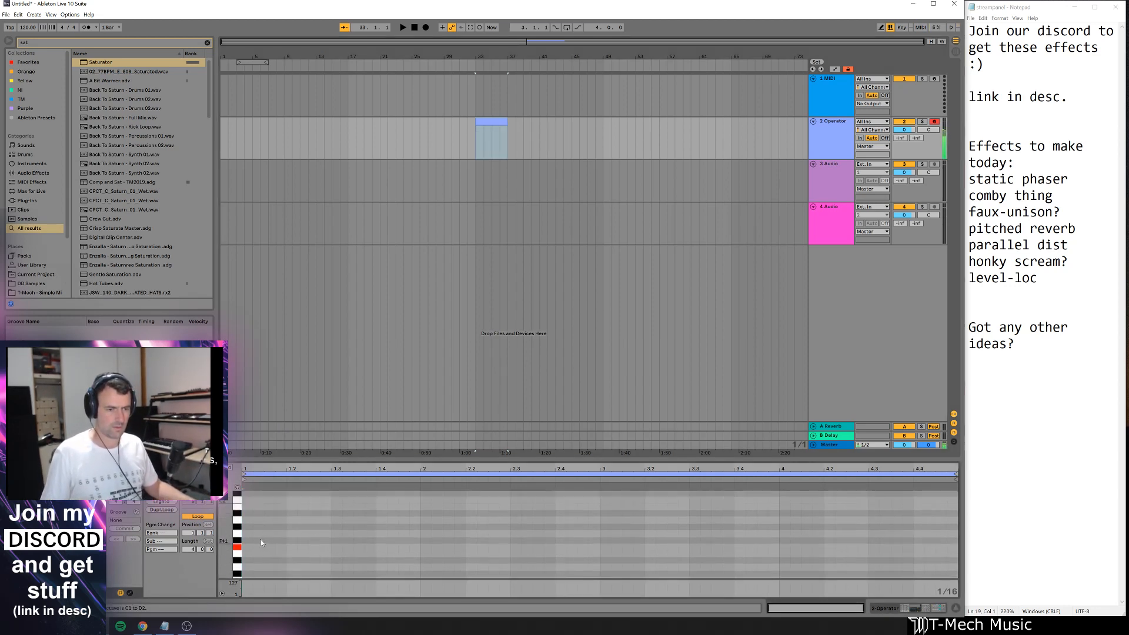
double_click(246, 545)
drag(251, 547, 286, 547)
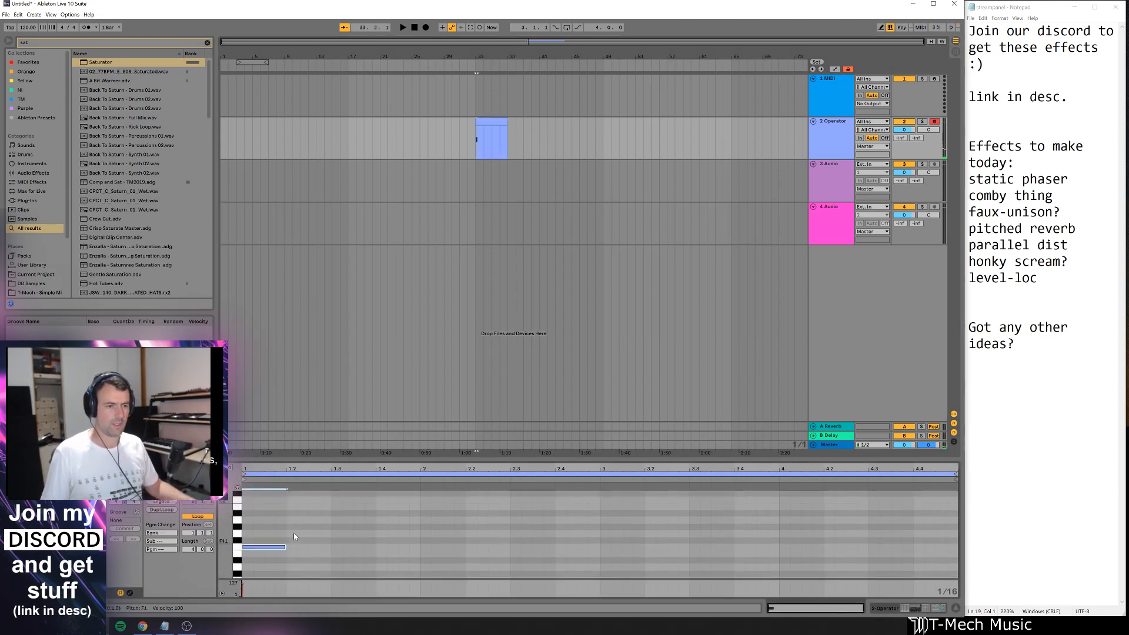
- Duplicate the F1 note to 1.2.4, raise the copy to C#2 and shorten it to an eighth note
key(ctrl+d)
key(Right)
key(Right)
key(Up)
key(Up)
key(Up)
key(Up)
key(Up)
key(Up)
key(Up)
key(Up)
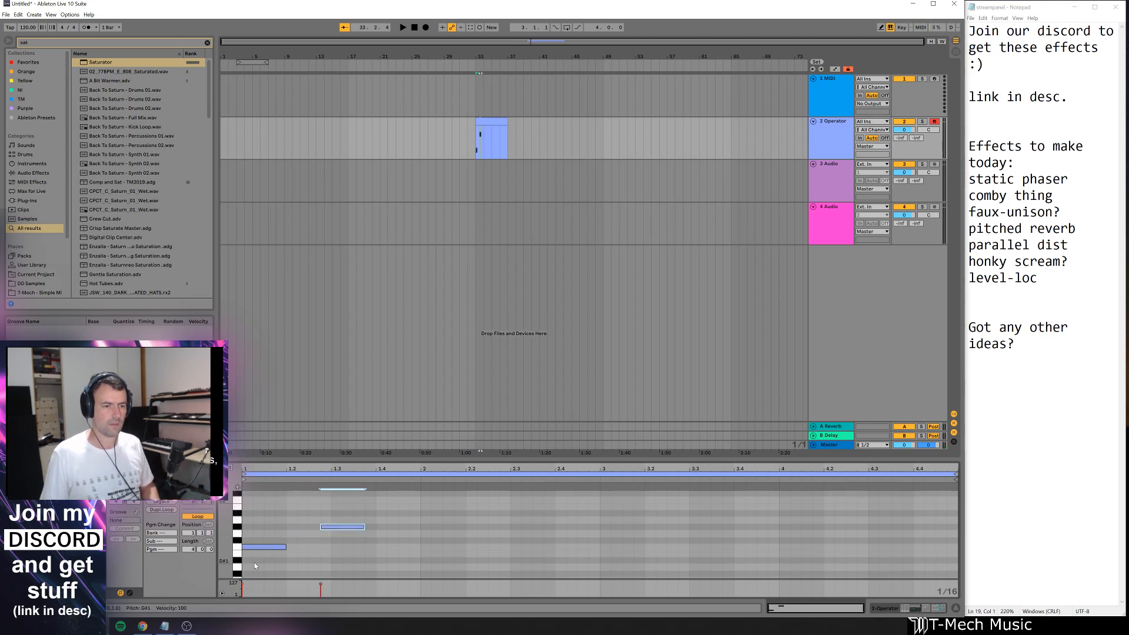
key(shift+Left)
key(shift+Left)
key(shift+Left)
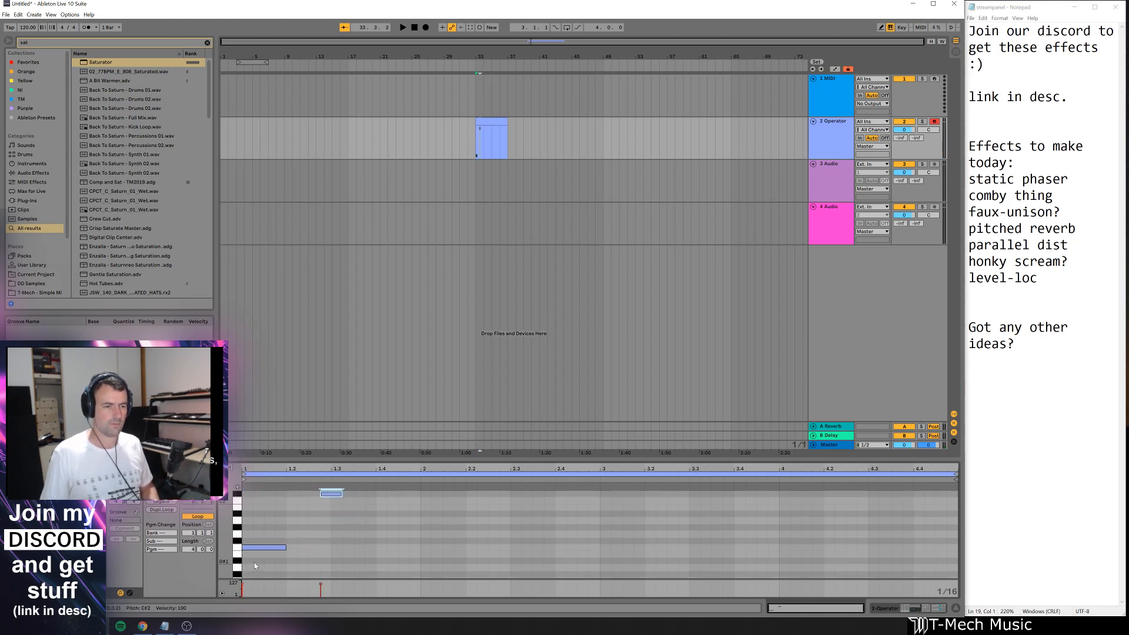
key(shift+Right)
- Duplicate the C#2 note twice, placing a C2 directly after it and a G#1 at 1.4.3
key(ctrl+d)
key(Down)
key(ctrl+d)
key(Down)
key(Down)
key(Down)
key(Down)
key(Down)
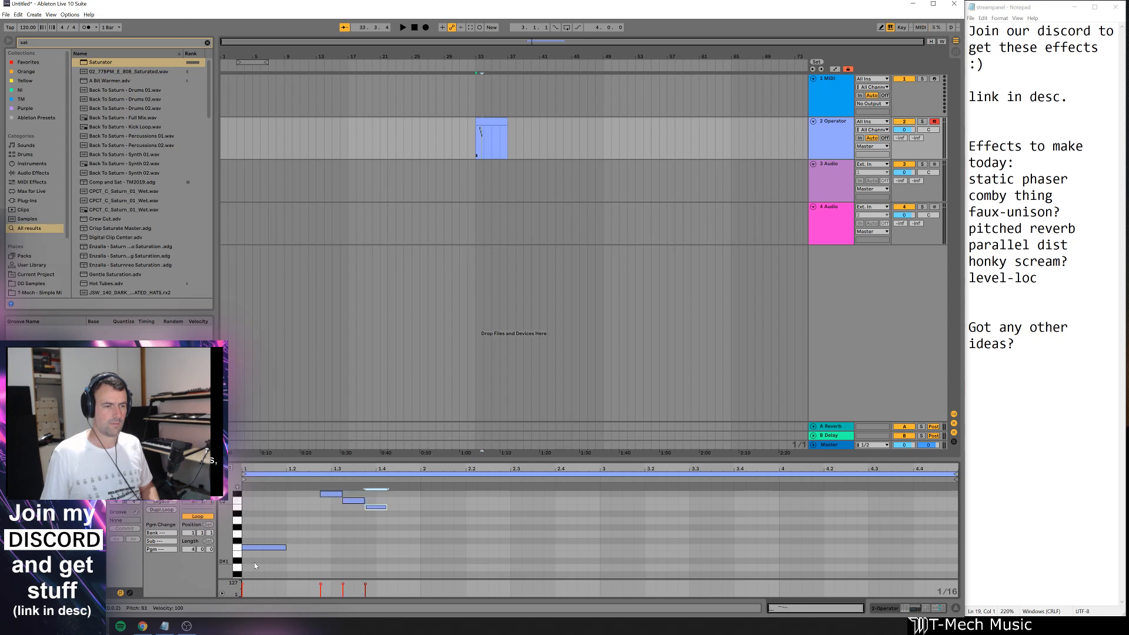
key(Up)
key(Right)
key(Right)
key(Right)
key(Left)
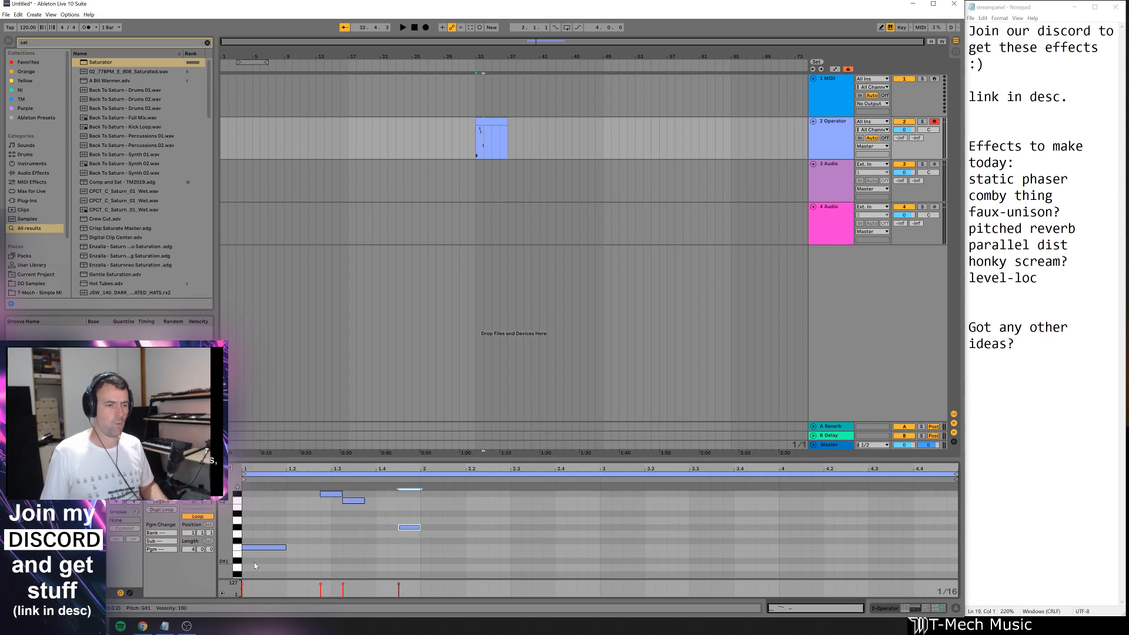
- Loop the clip's first bar with all its notes and start playback
drag(407, 569, 280, 493)
key(ctrl+l)
key(space)
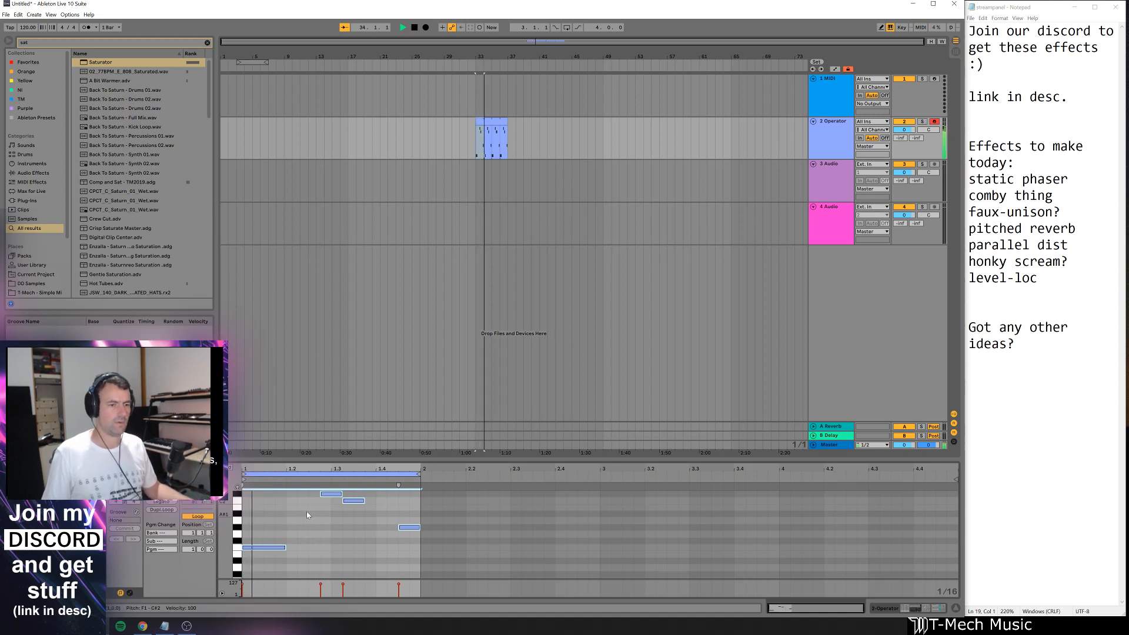
- Set Operator's filter frequency to about 208 Hz and its filter envelope amount to 39%, and restart playback from the clip
key(shift+Tab)
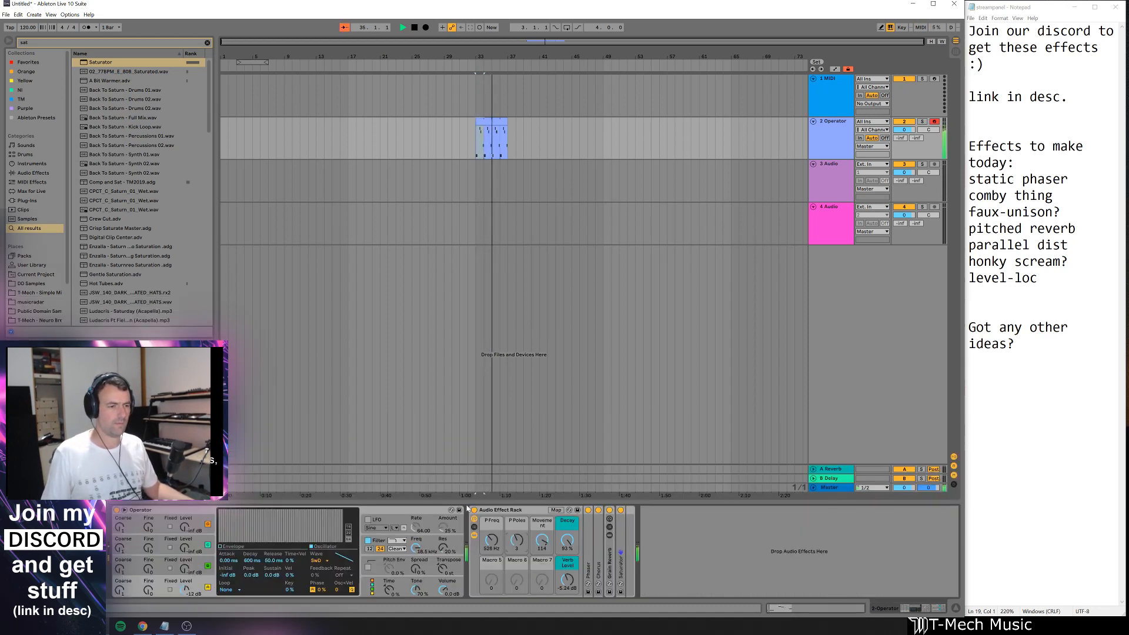
click(482, 122)
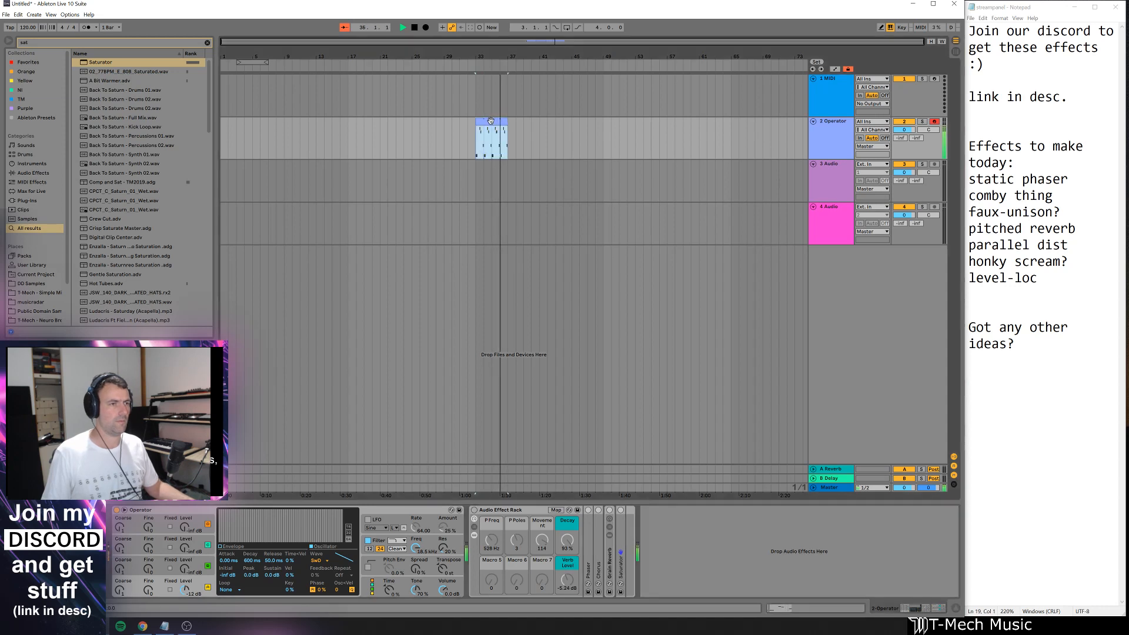
drag(415, 548, 415, 576)
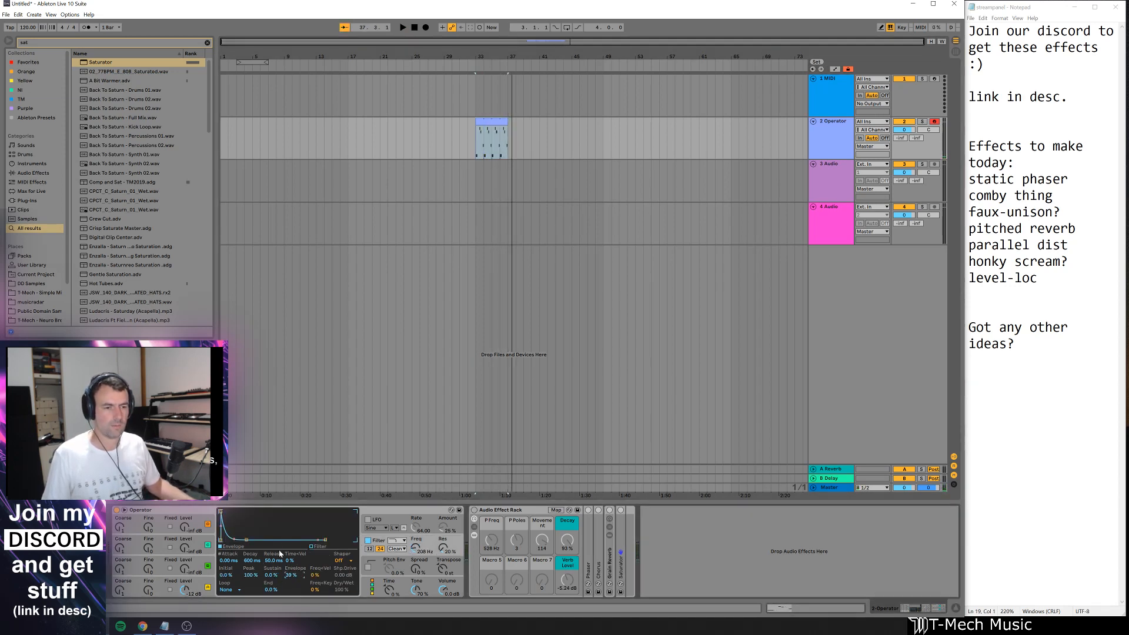
key(space)
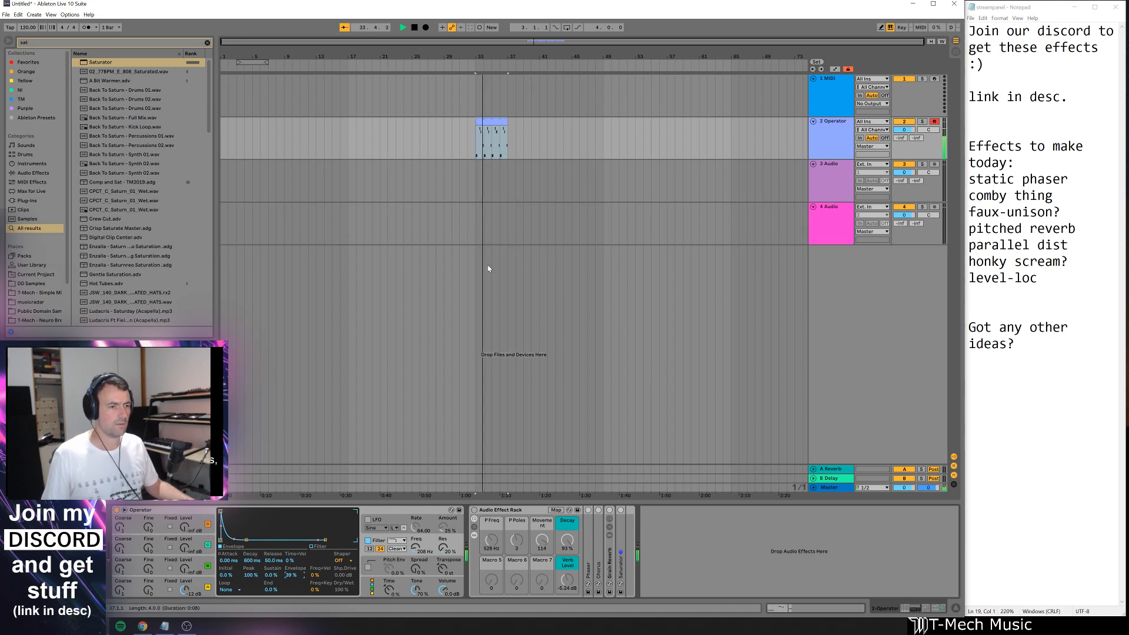
- Bring the P Freq macro to about 1.27 kHz and loop the arrangement over the four-bar Operator clip
click(513, 531)
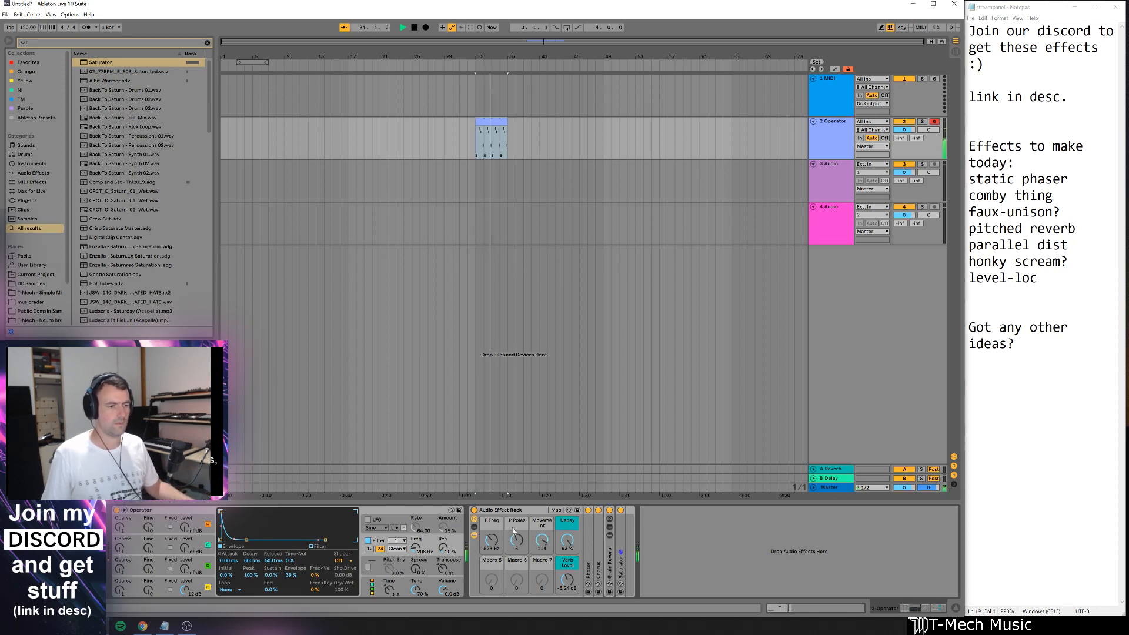
mouse_move(514, 533)
mouse_down()
mouse_move(514, 518)
mouse_move(495, 532)
mouse_up()
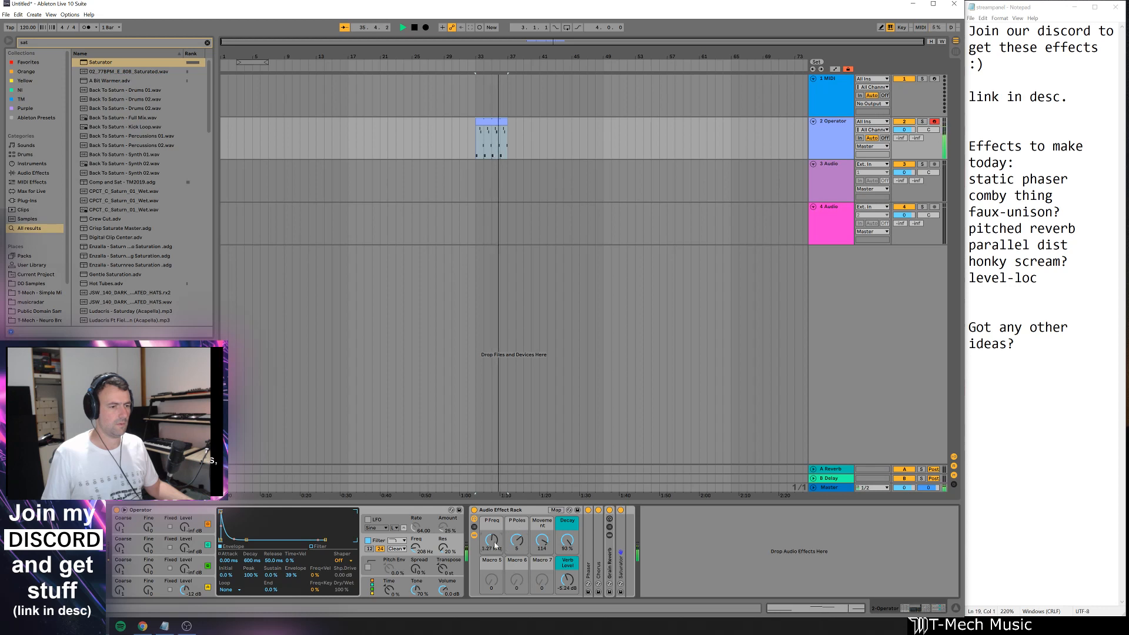
click(487, 119)
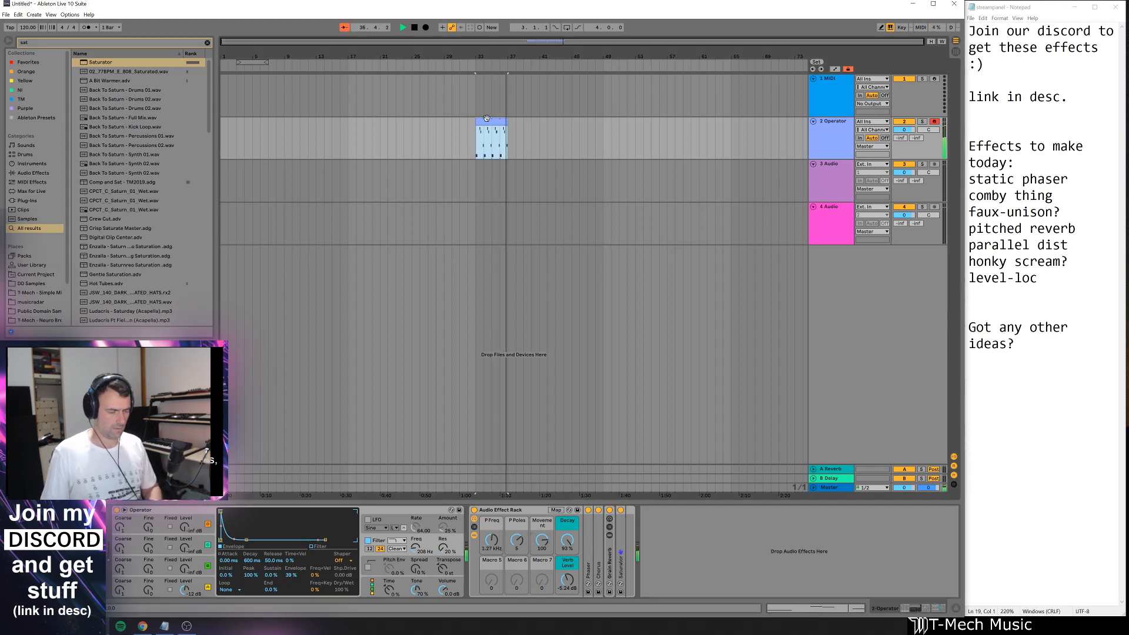
key(ctrl+l)
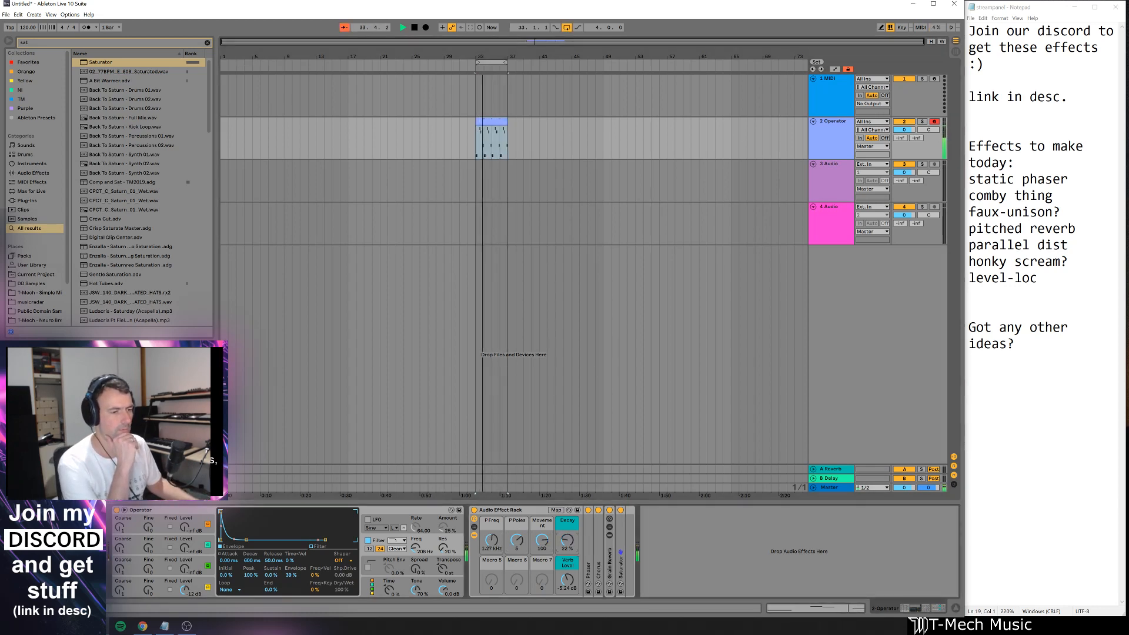
- Adjust the outer rack's macros during playback: Decay 53%, Verb Level 25.1 dB and P Freq about 6.45 kHz
drag(567, 540, 566, 579)
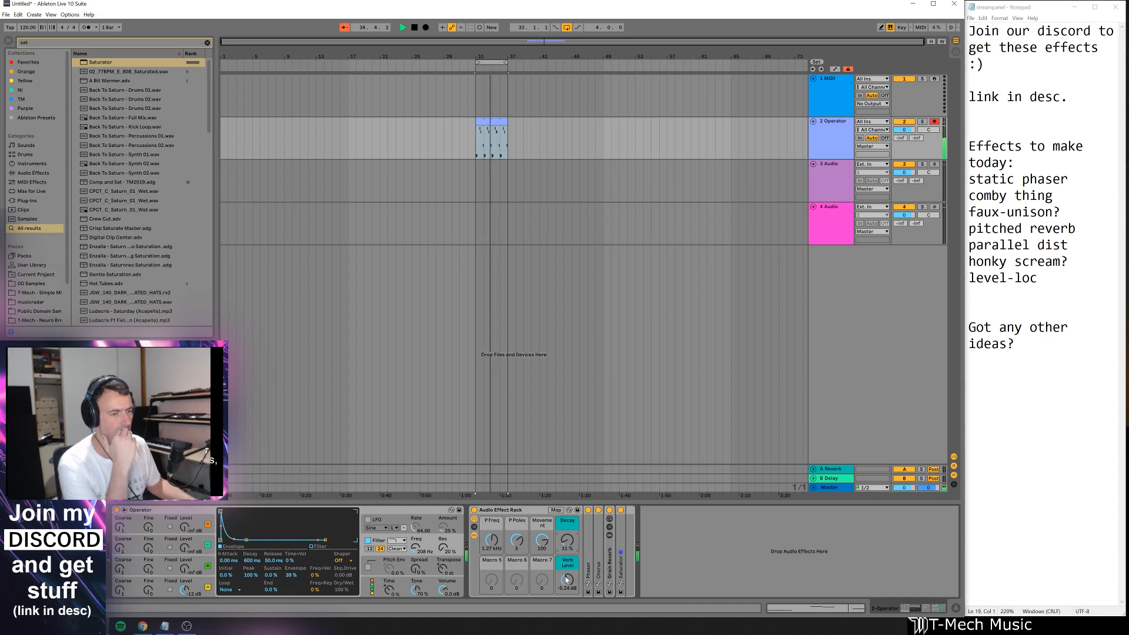
drag(567, 540, 491, 519)
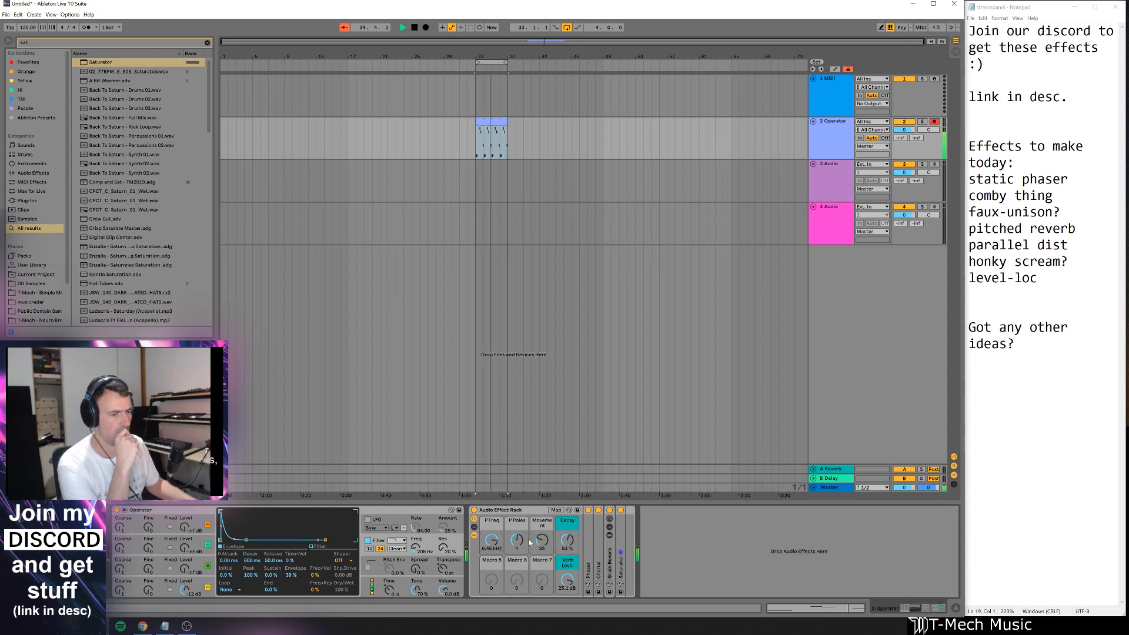
- Expand the Phaser and set its LFO amount to about 60.3% and rate to about 0.82 Hz, with P Freq at about 1.16 kHz
double_click(587, 544)
key(space)
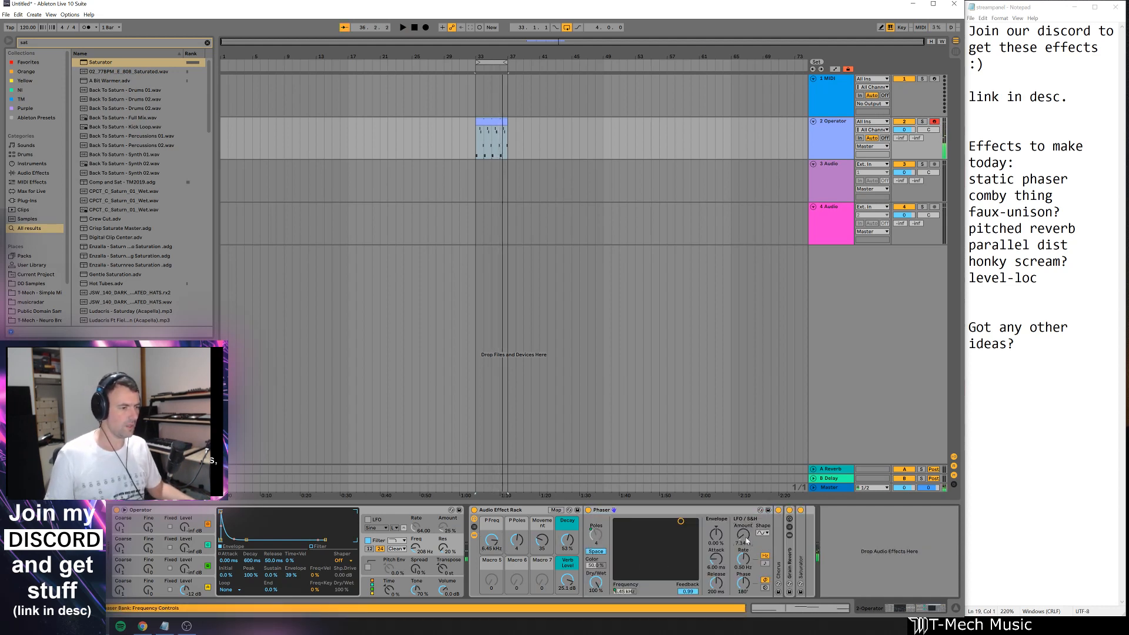
key(space)
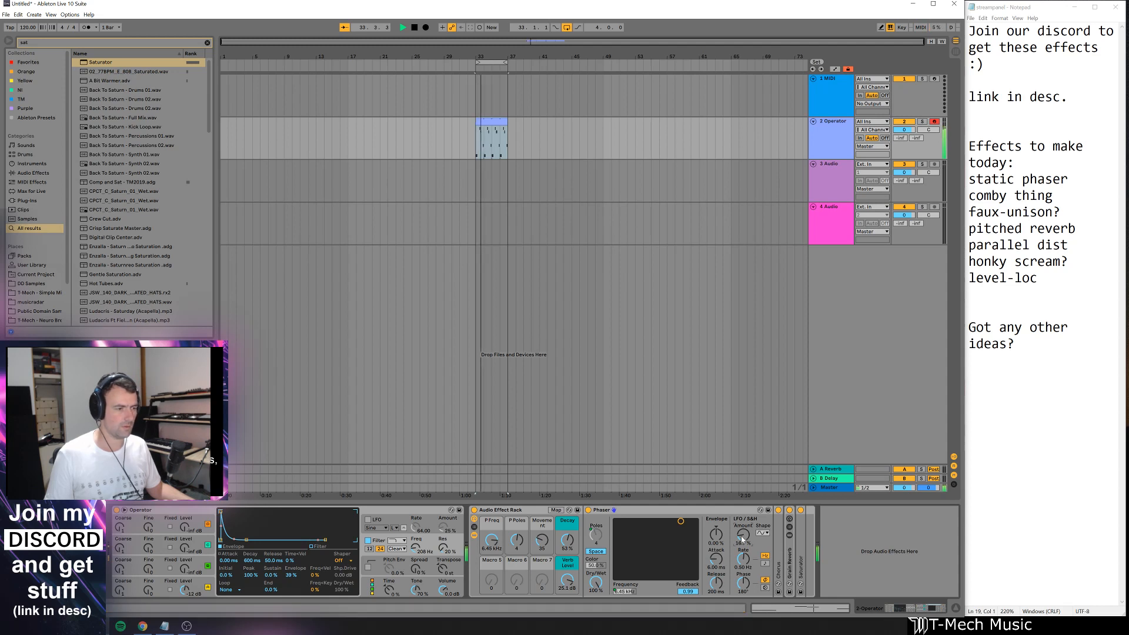
drag(742, 564, 741, 536)
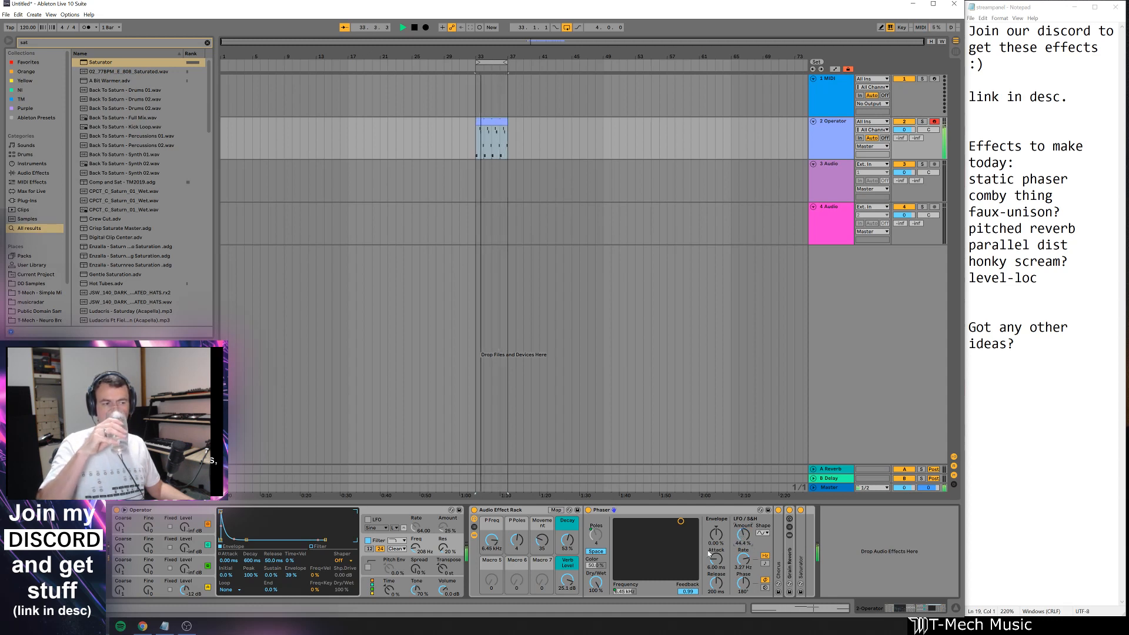
drag(492, 539, 493, 542)
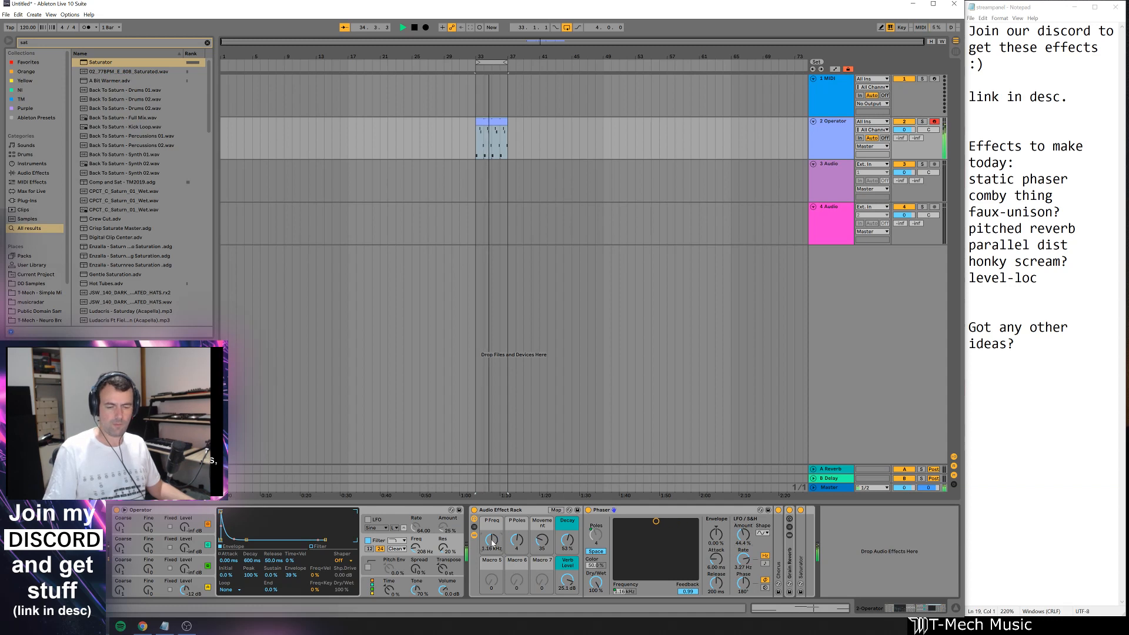
mouse_move(744, 535)
mouse_down()
mouse_move(744, 571)
mouse_move(743, 529)
mouse_up()
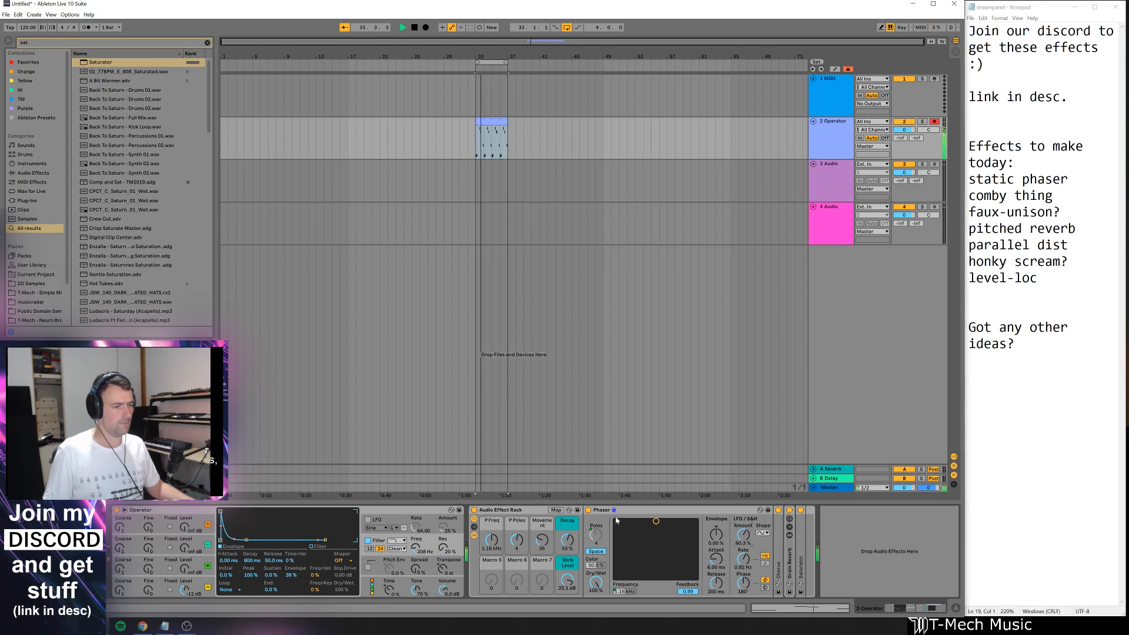
- Map the Phaser's LFO amount to Macro 5 and its LFO rate to Macro 6, and collapse the Phaser
right_click(743, 536)
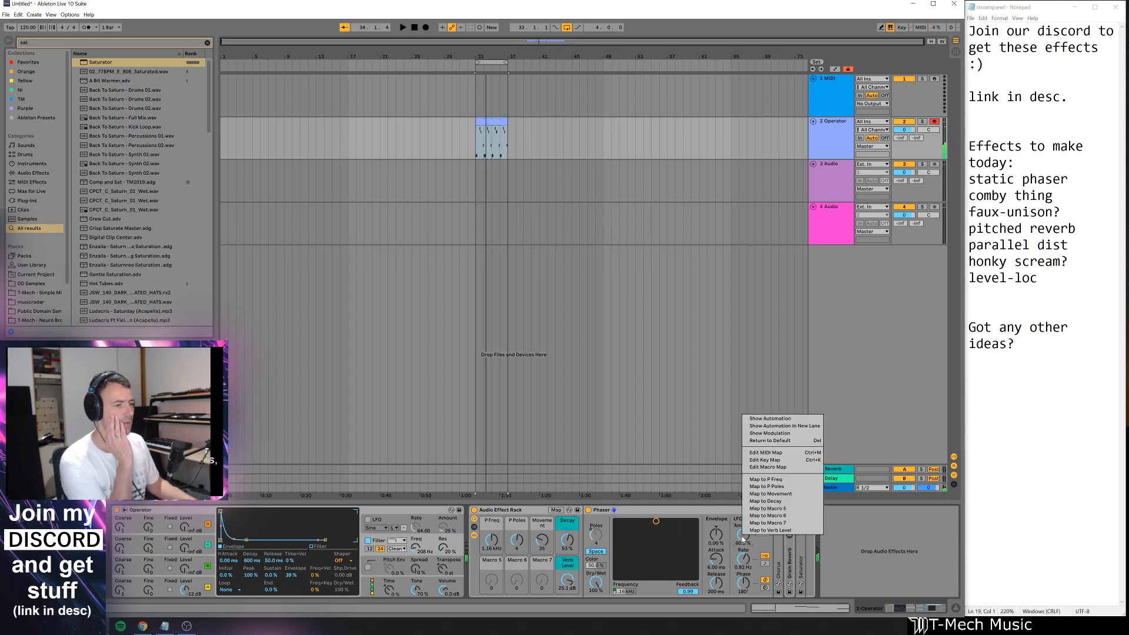
click(767, 509)
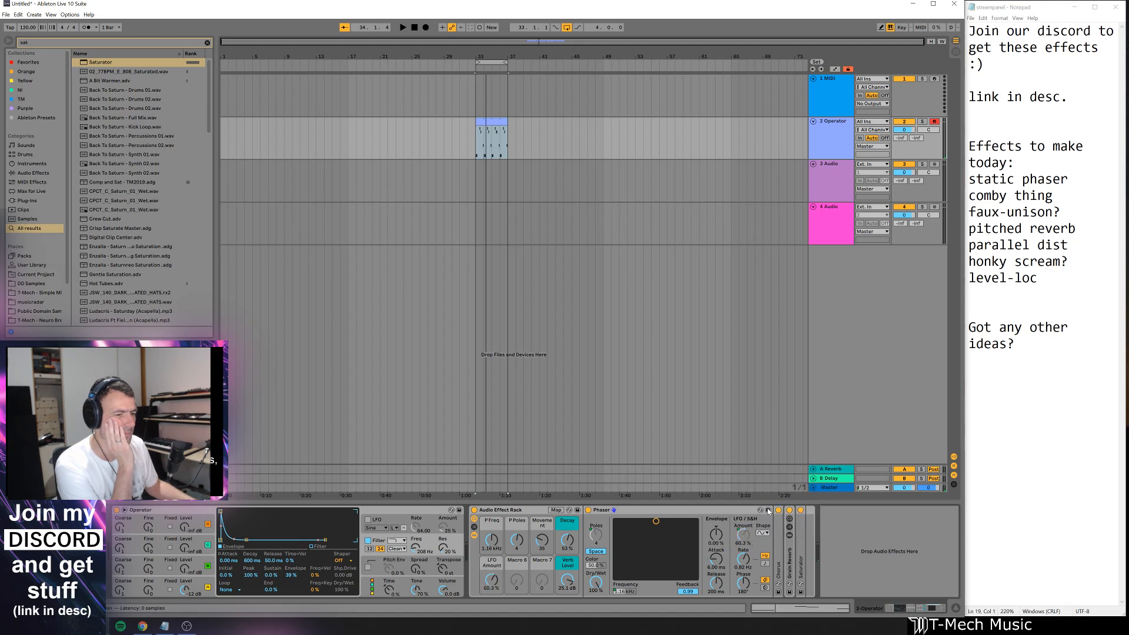
right_click(744, 559)
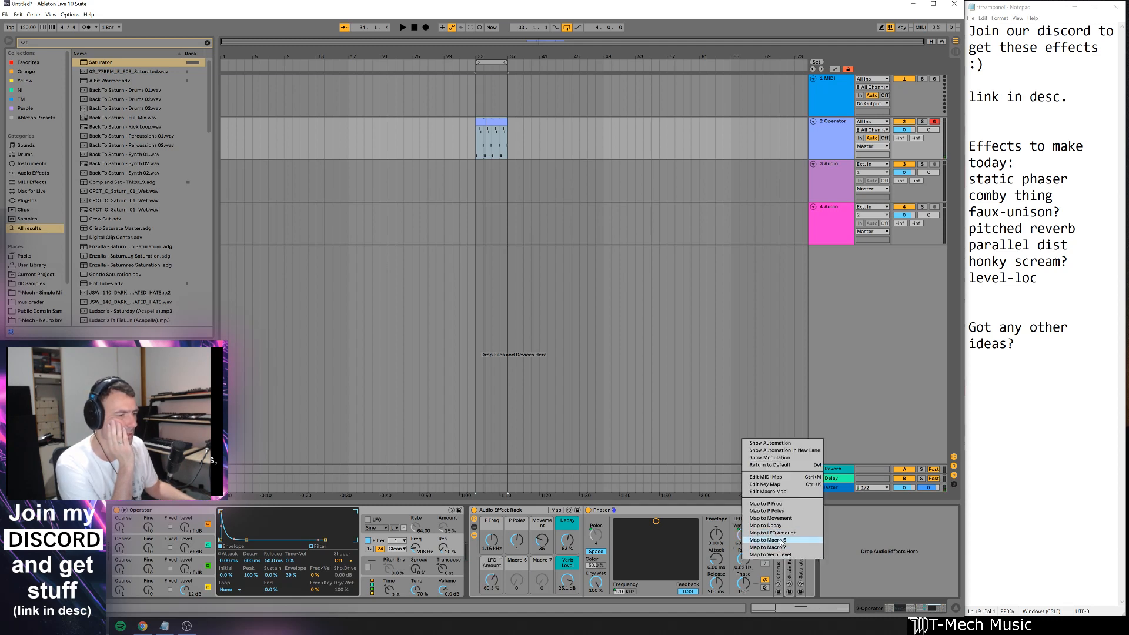
click(767, 540)
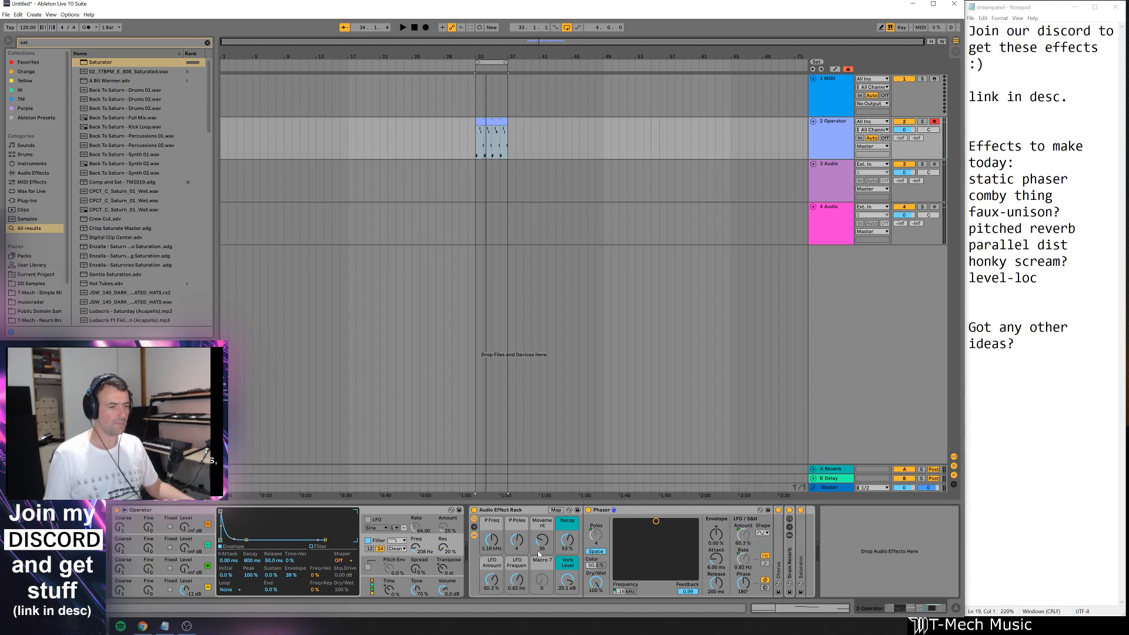
double_click(630, 510)
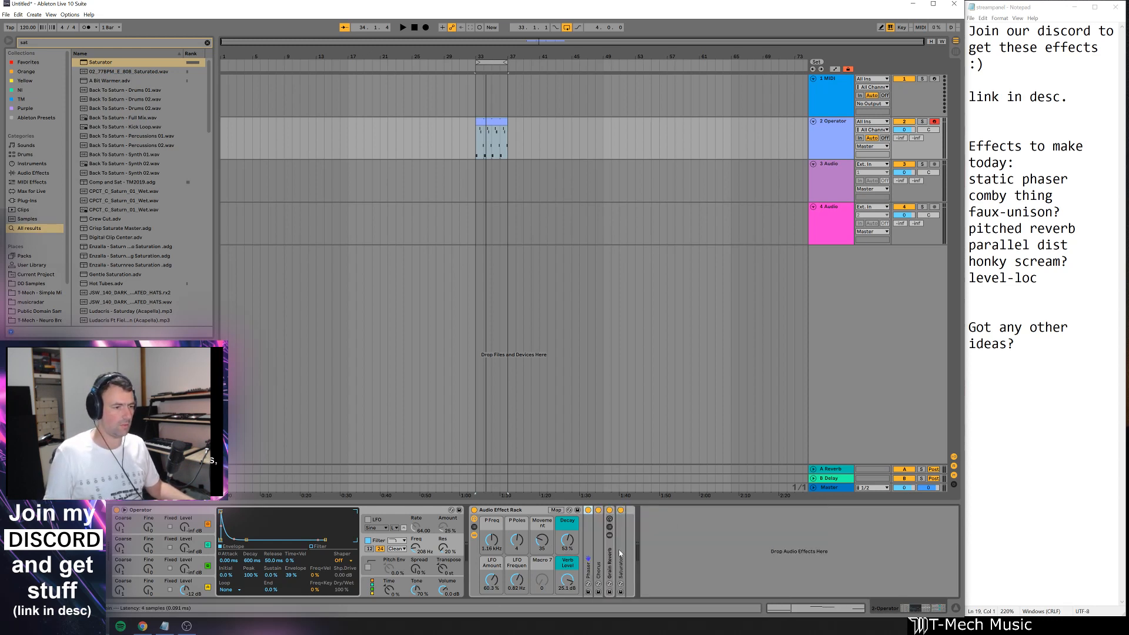
- Search the browser for "channel" and add a Channel EQ between the Grain Reverb rack and the Saturator
click(716, 545)
key(ctrl+f)
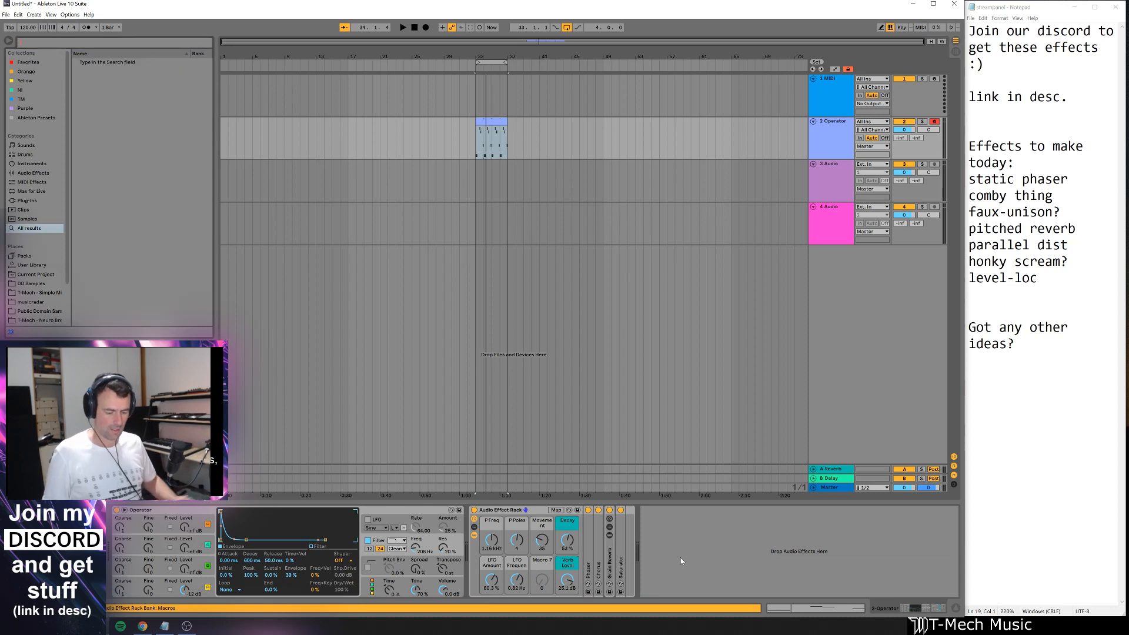
text(channel)
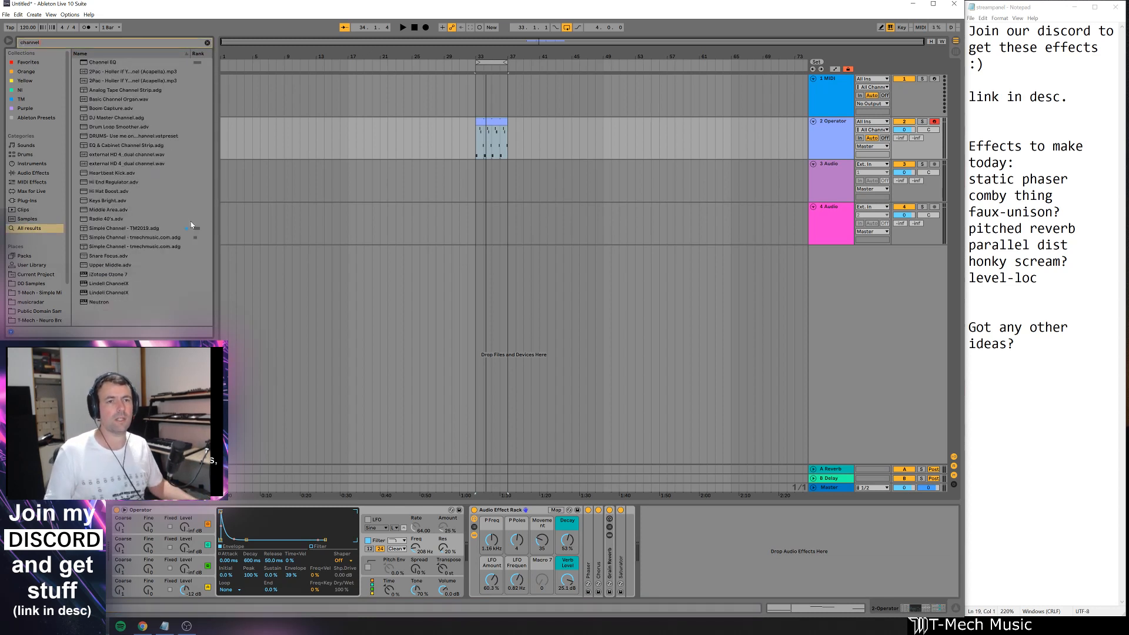
mouse_move(103, 63)
mouse_down()
mouse_move(469, 326)
mouse_move(621, 559)
mouse_up()
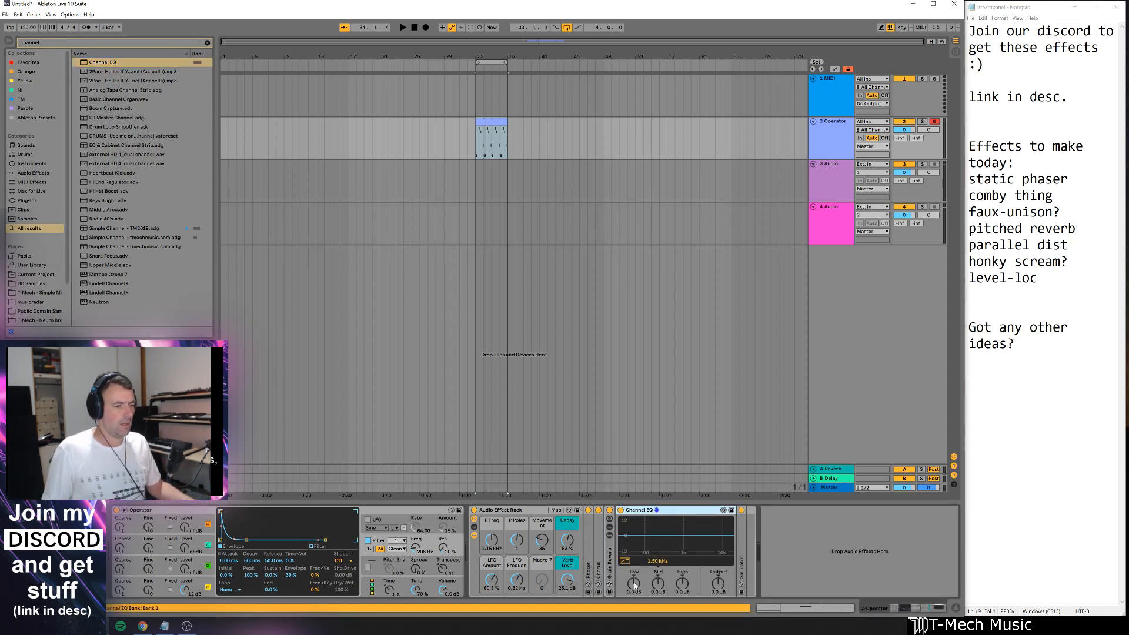
- Group the Channel EQ into its own effect rack and map its Low, Mid and High gains to Macro 1
key(ctrl+g)
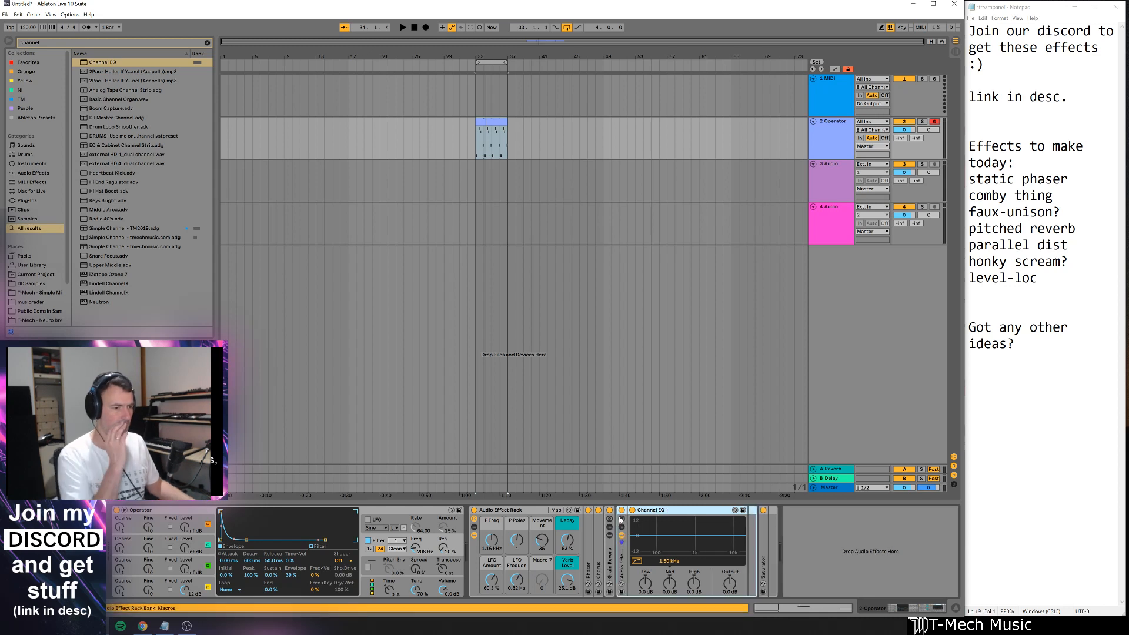
right_click(751, 583)
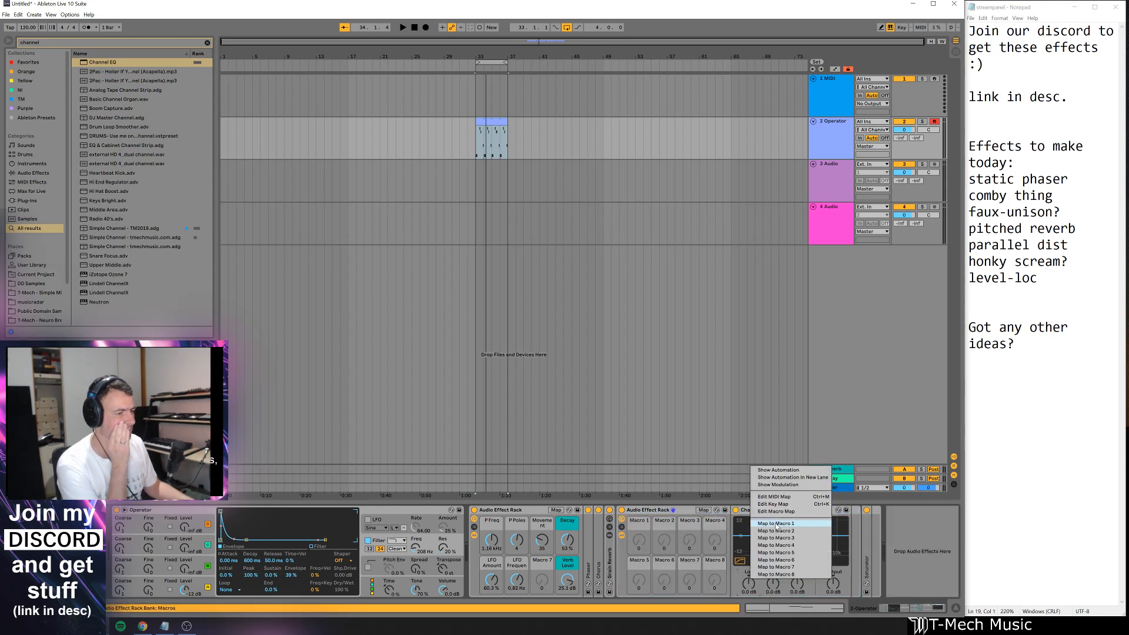
click(776, 525)
right_click(798, 586)
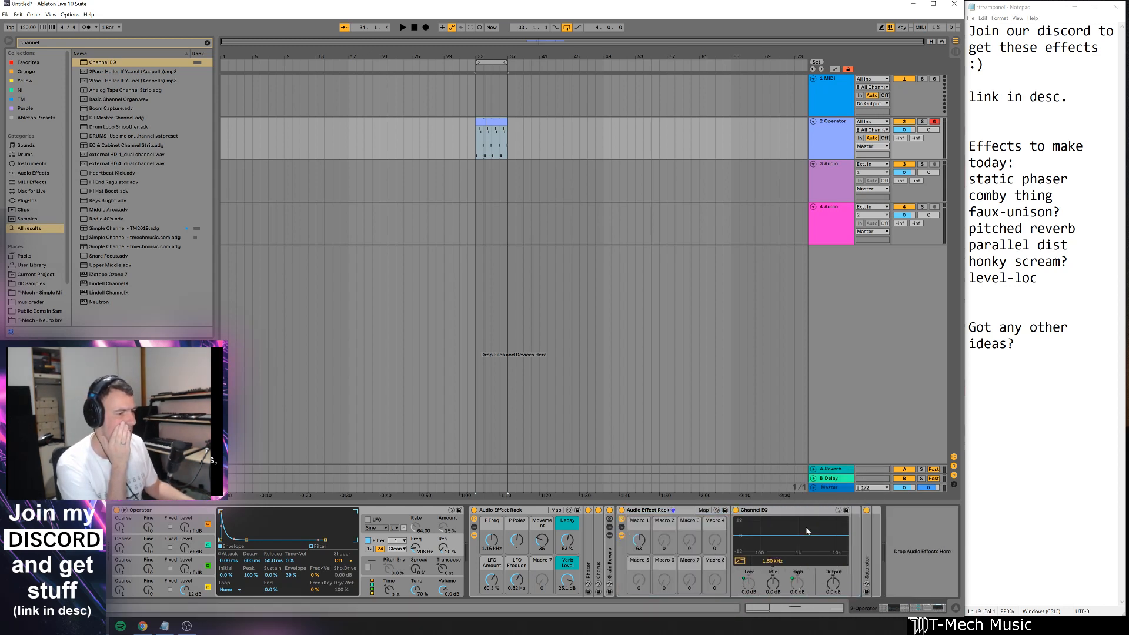
click(814, 530)
right_click(781, 587)
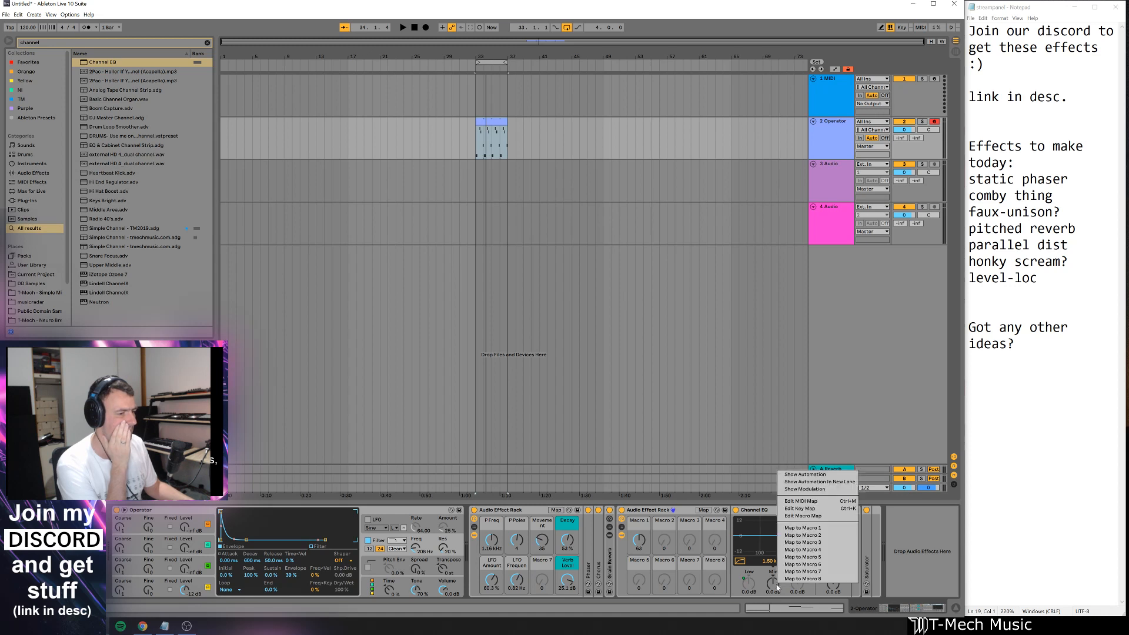
click(795, 531)
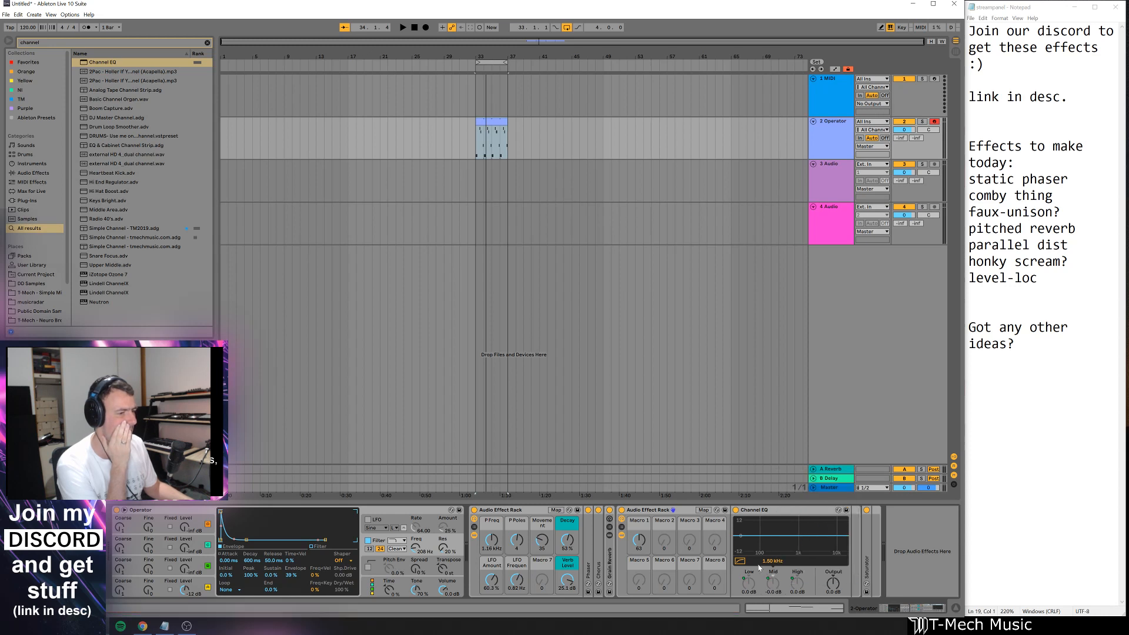
- Invert the Mid Gain range in the EQ rack's Macro 1 mappings and leave mapping mode
click(703, 510)
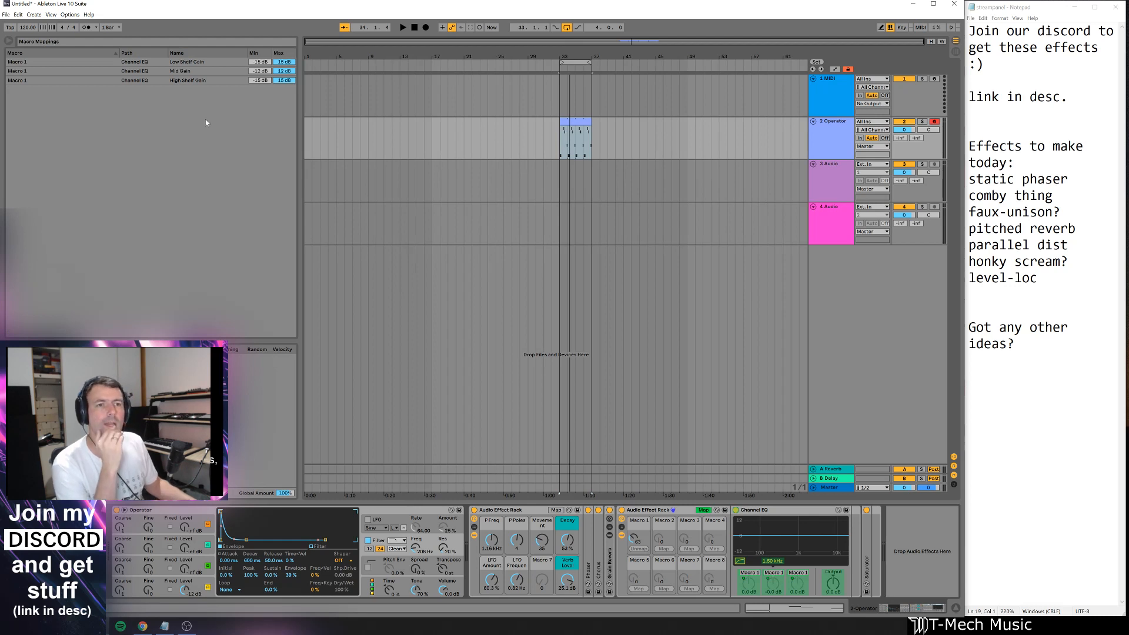
right_click(238, 73)
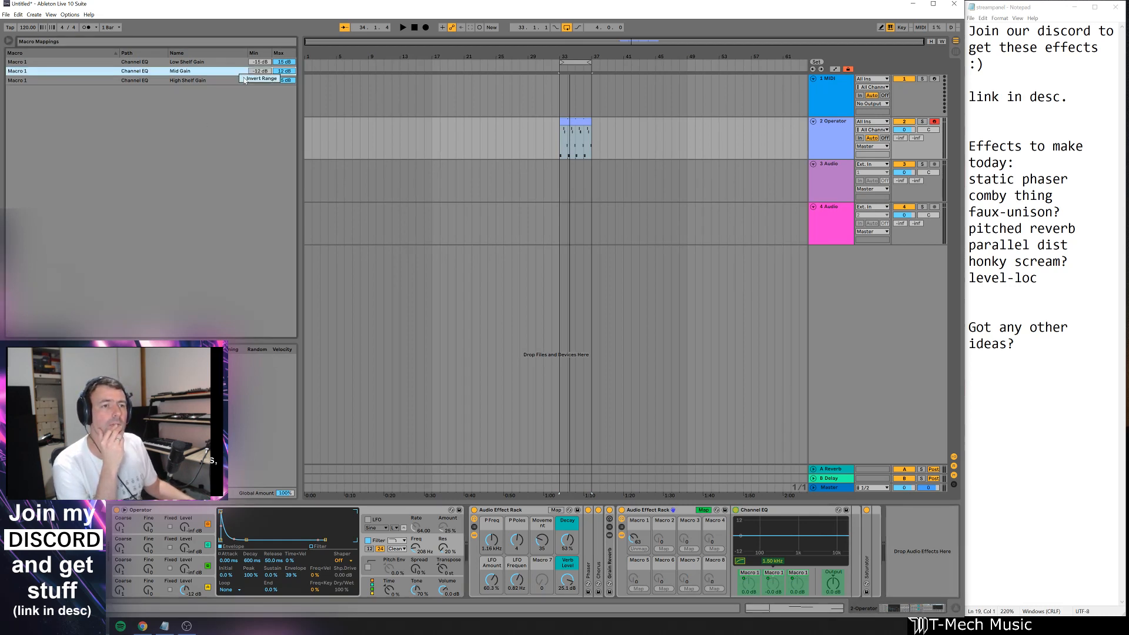
click(254, 77)
click(259, 62)
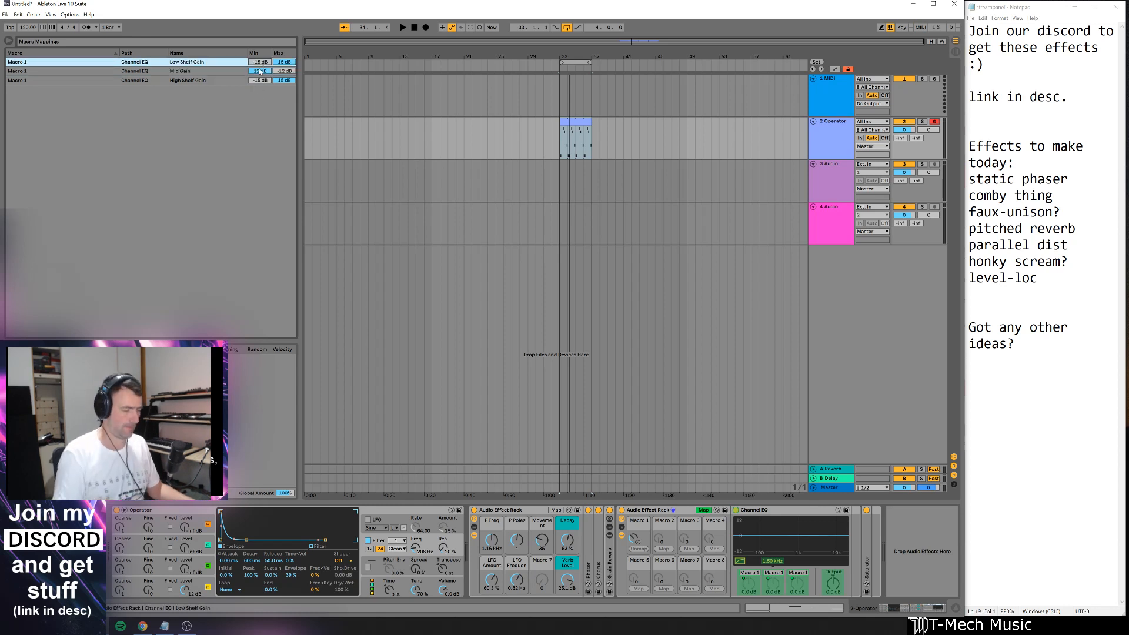
click(704, 510)
- Sweep the EQ rack's Macro 1 both ways during playback, leave it at 102 and stop playback
key(space)
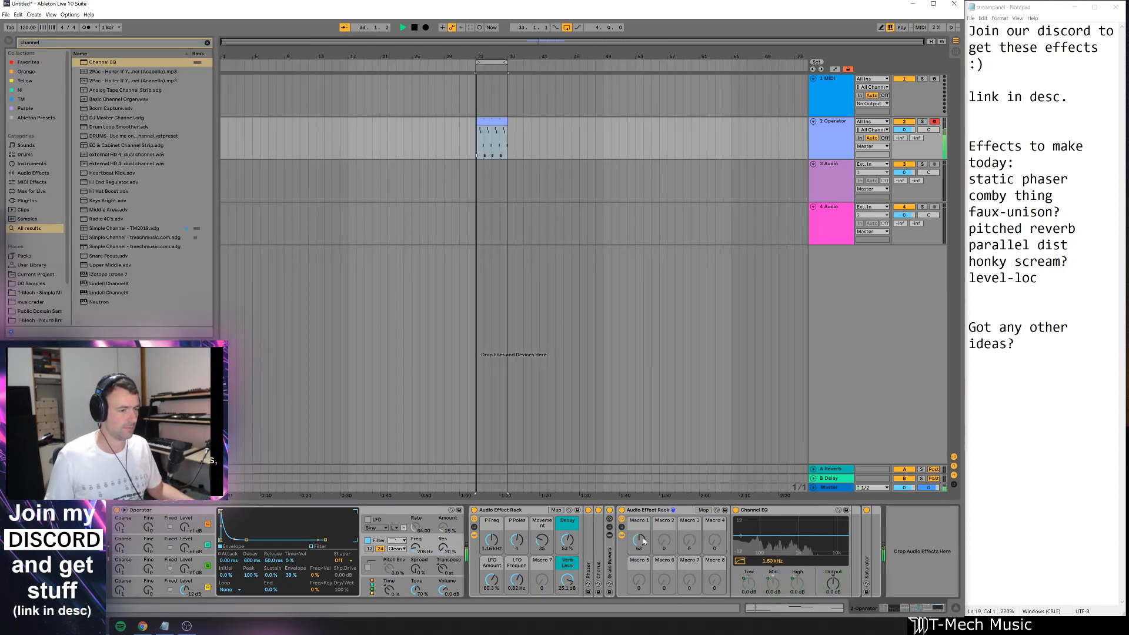
mouse_move(639, 540)
mouse_down()
mouse_move(640, 519)
mouse_move(639, 577)
mouse_move(642, 515)
mouse_move(641, 551)
mouse_up()
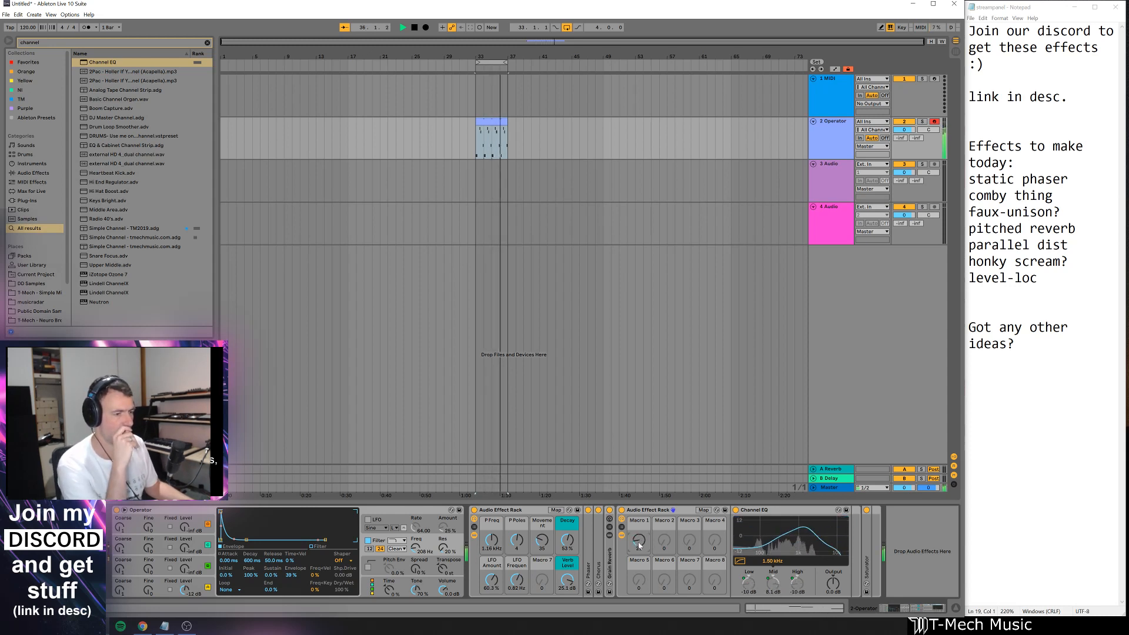
drag(639, 540, 639, 510)
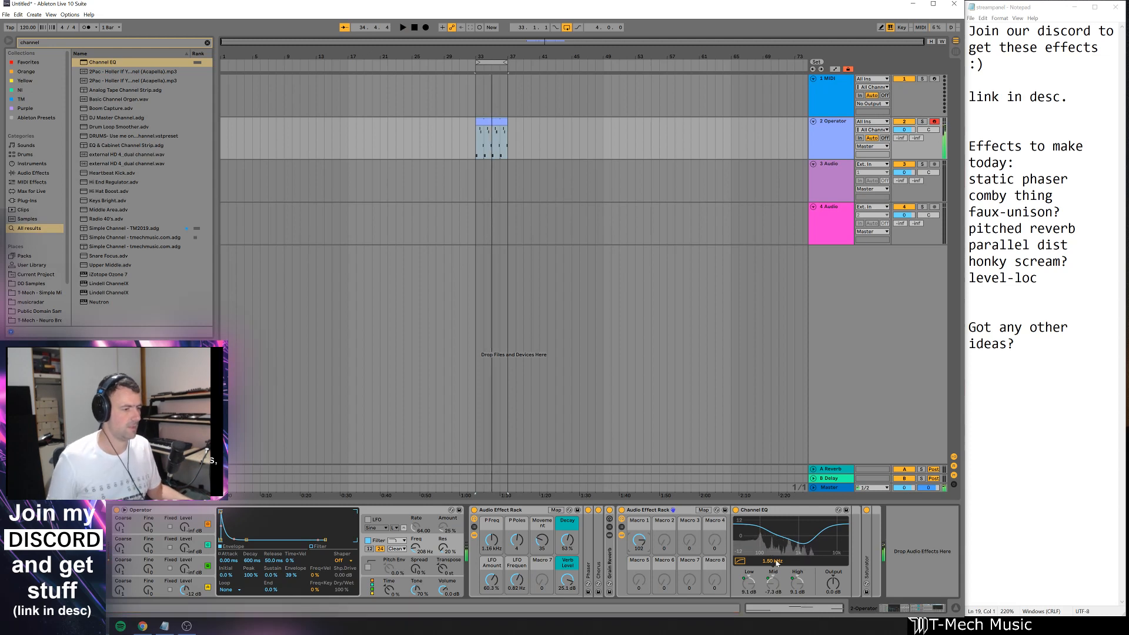
key(space)
- Hide the devices inside the EQ rack so only its macros show, and select the rack
click(678, 516)
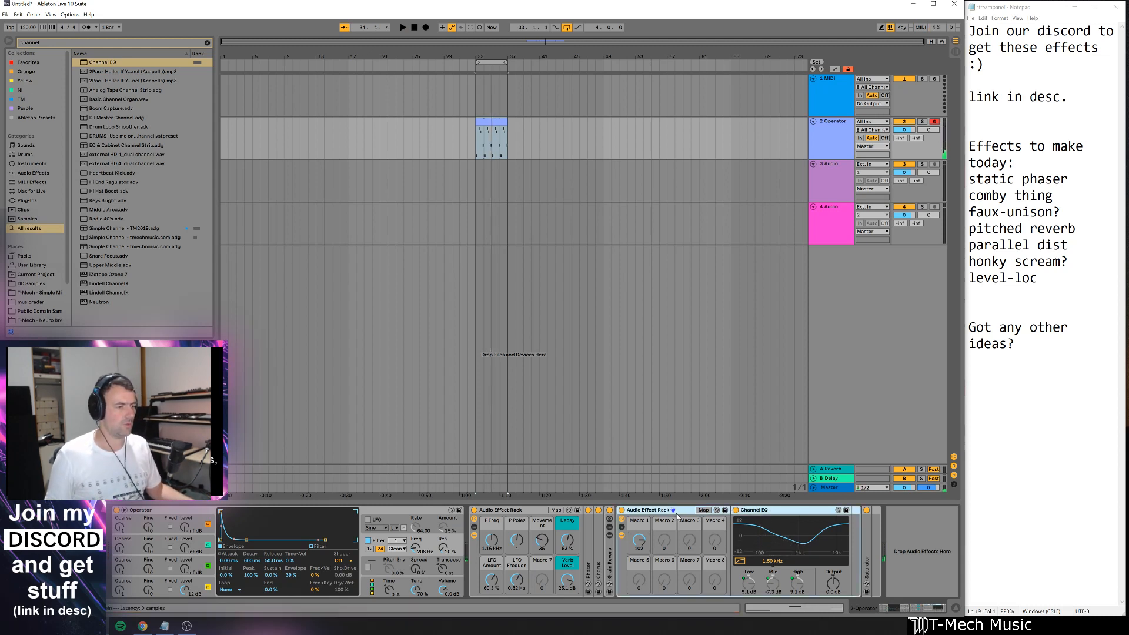
click(622, 535)
click(642, 528)
click(640, 511)
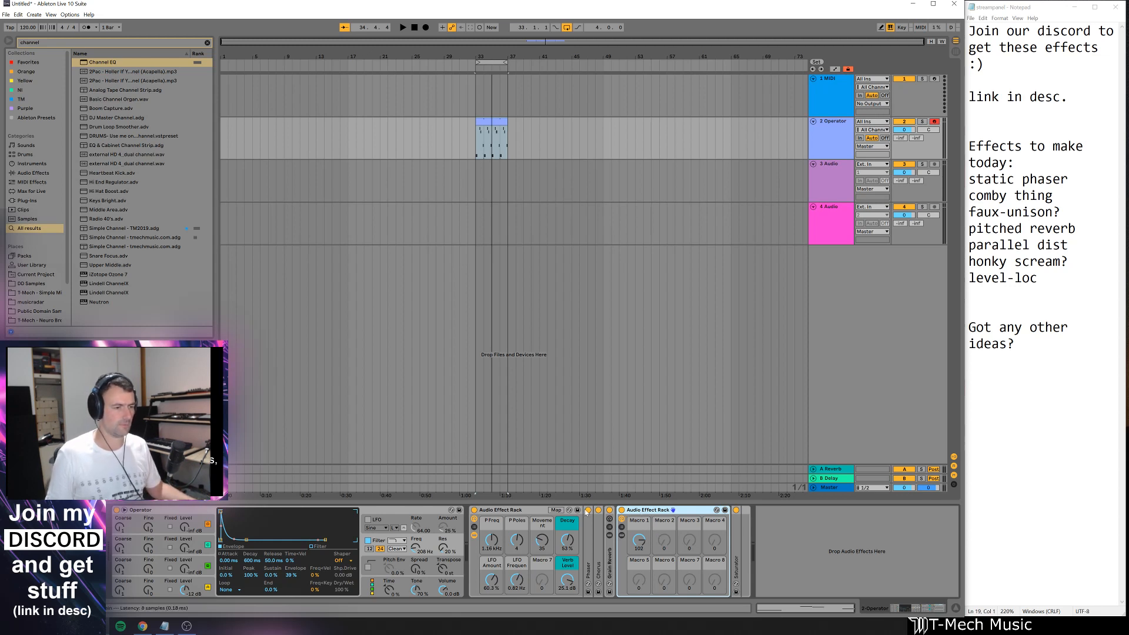
- Duplicate the EQ rack after the outer rack, bypass the outer rack and open Operator's filter frequency to about 18.5 kHz
key(ctrl+d)
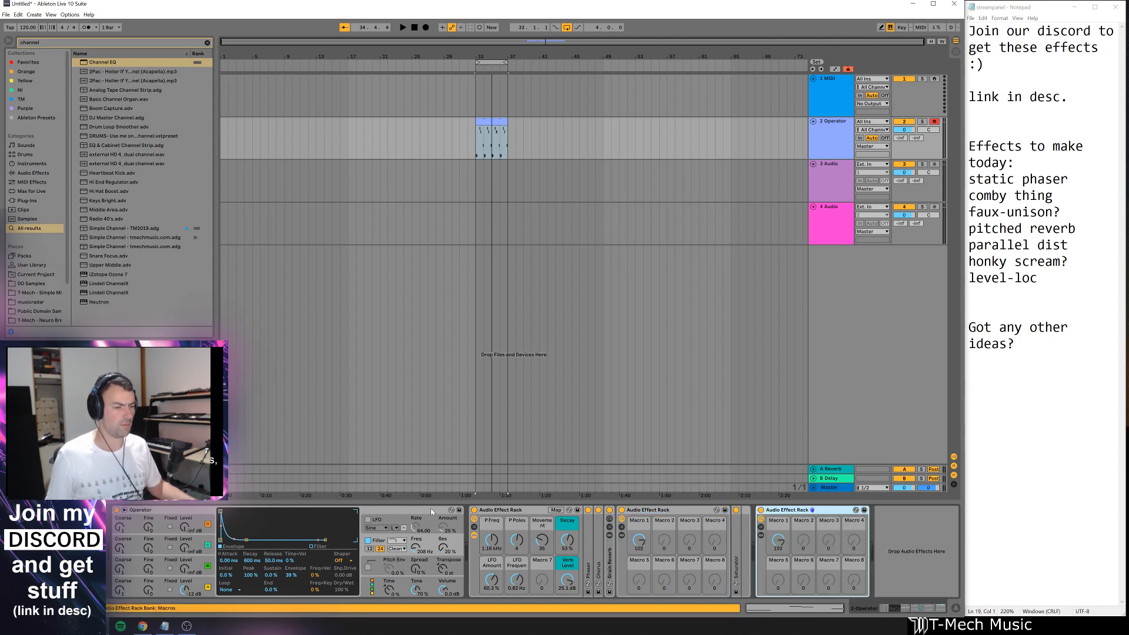
click(474, 511)
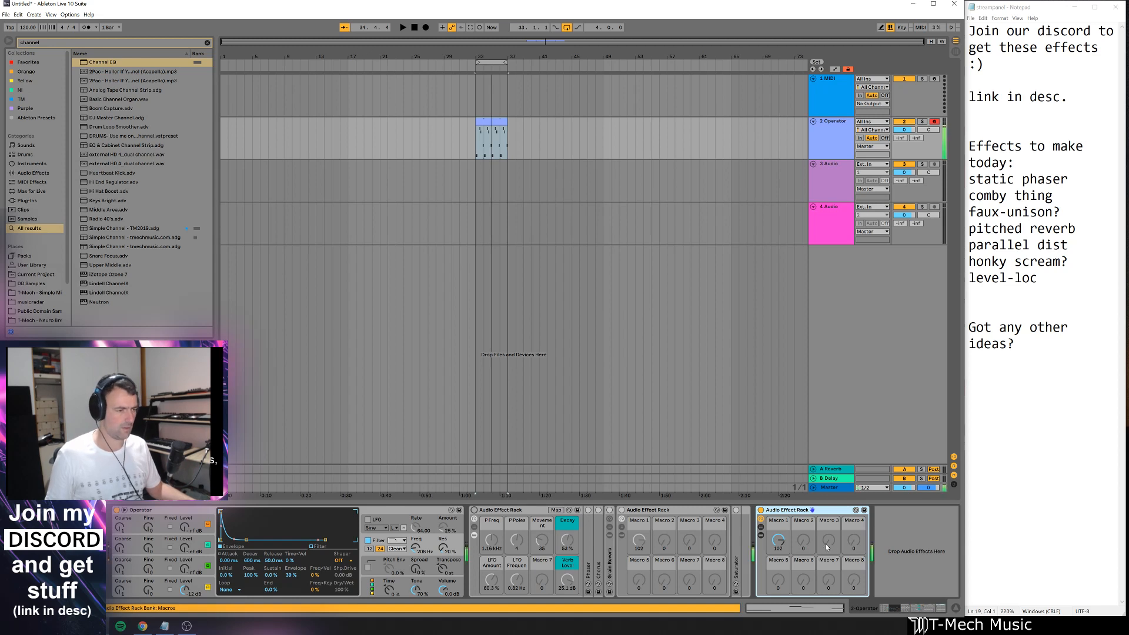
drag(417, 551, 418, 493)
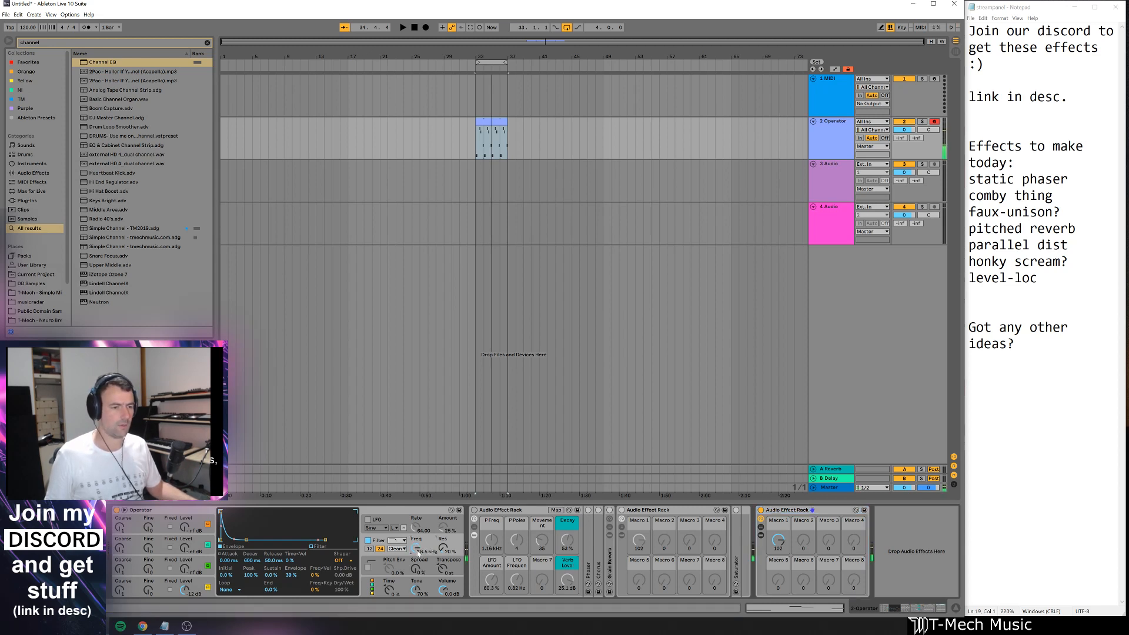
- Compare the duplicated EQ rack off and on, and sweep its Macro 1 while auditioning the sound
click(760, 510)
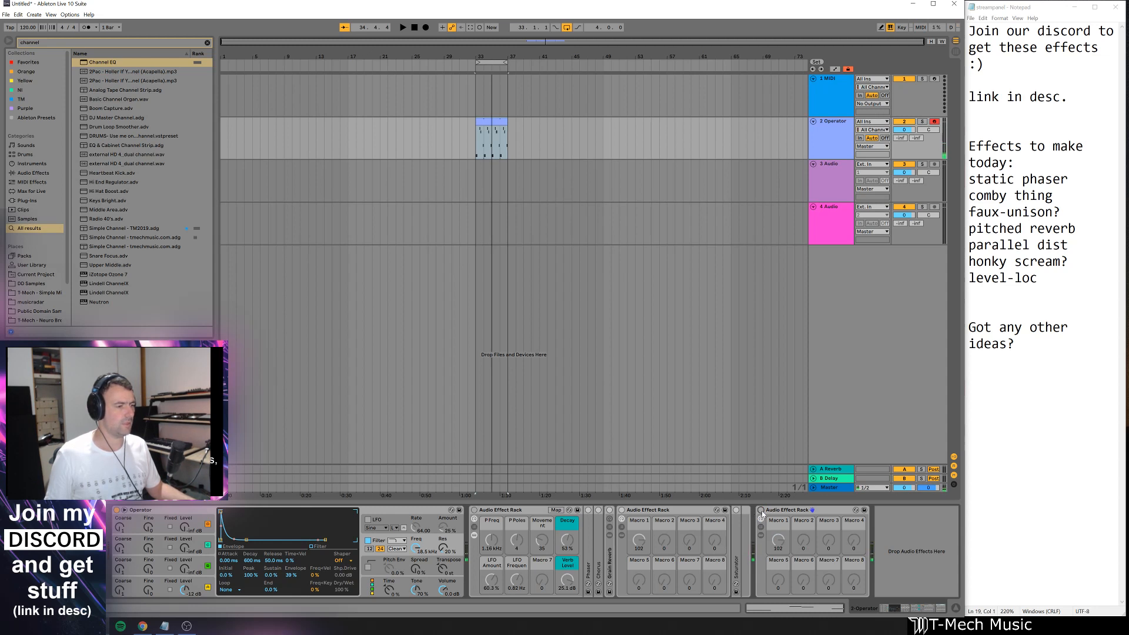
click(761, 510)
mouse_move(783, 548)
mouse_down()
mouse_move(784, 606)
mouse_move(775, 529)
mouse_move(775, 559)
mouse_up()
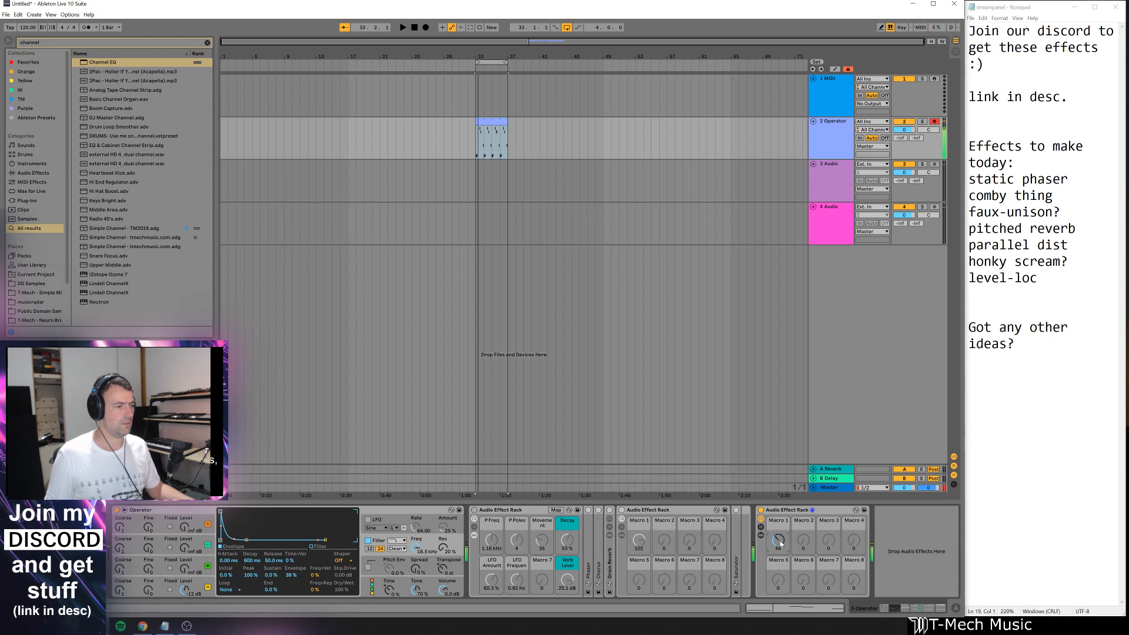
- Delete the duplicated EQ rack and reactivate the outer effect rack
click(782, 510)
key(Delete)
key(0)
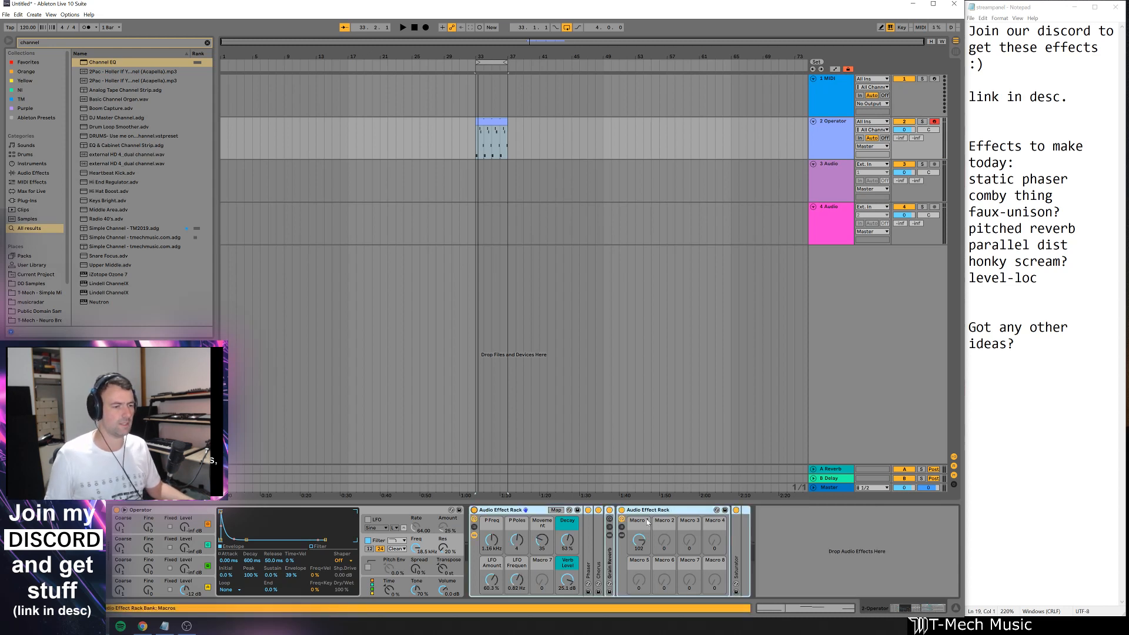
- Rename Macro 1 of the inner EQ rack to "Magic EQ"
click(640, 522)
key(ctrl+r)
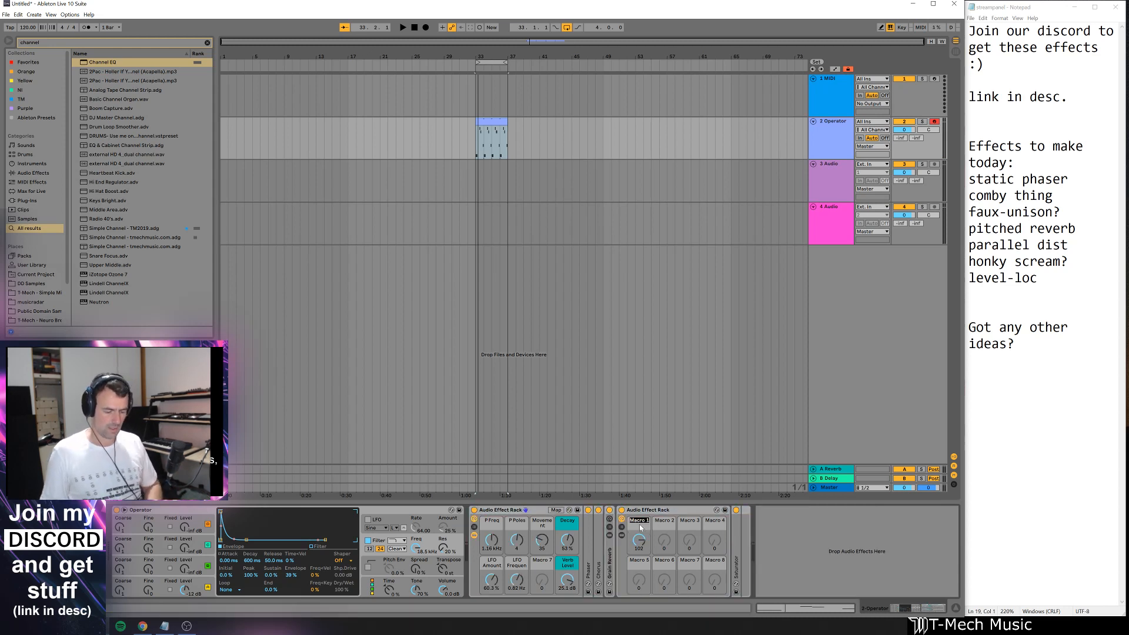
text(Magic)
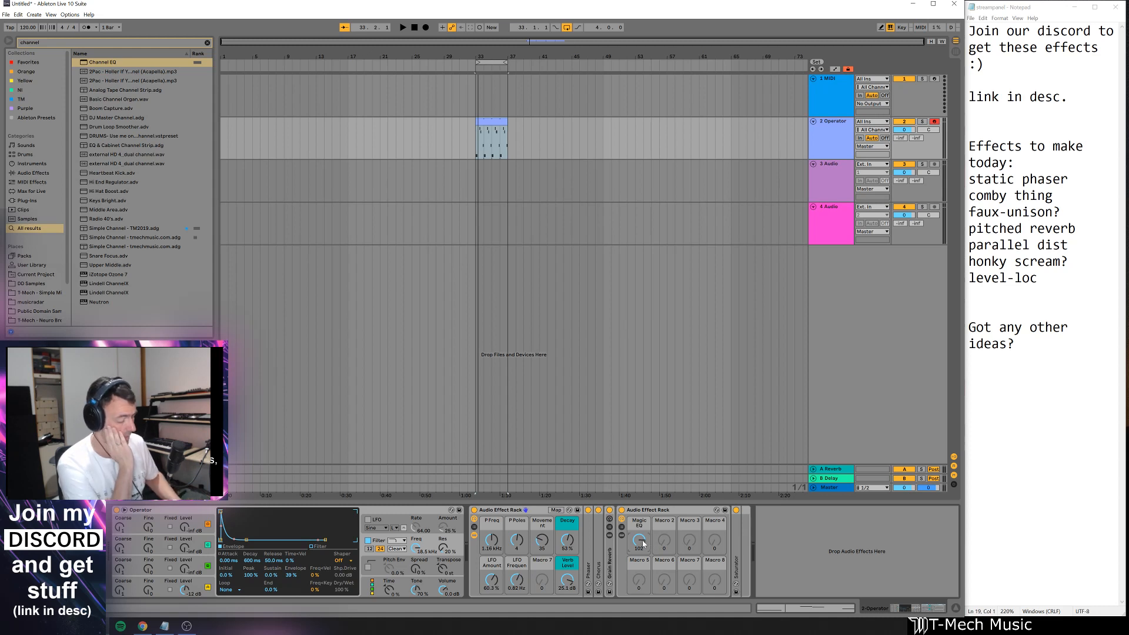
- Set the inner Magic EQ macro to 63 and map it to Macro 7 of the outer rack
text(63)
key(Return)
right_click(642, 540)
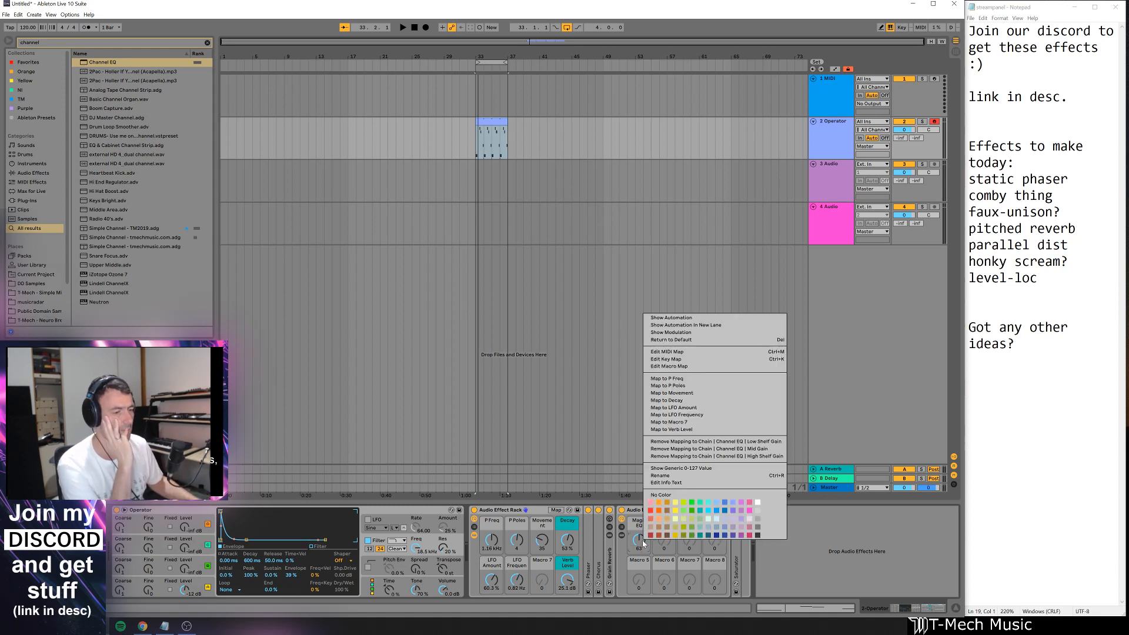
click(711, 421)
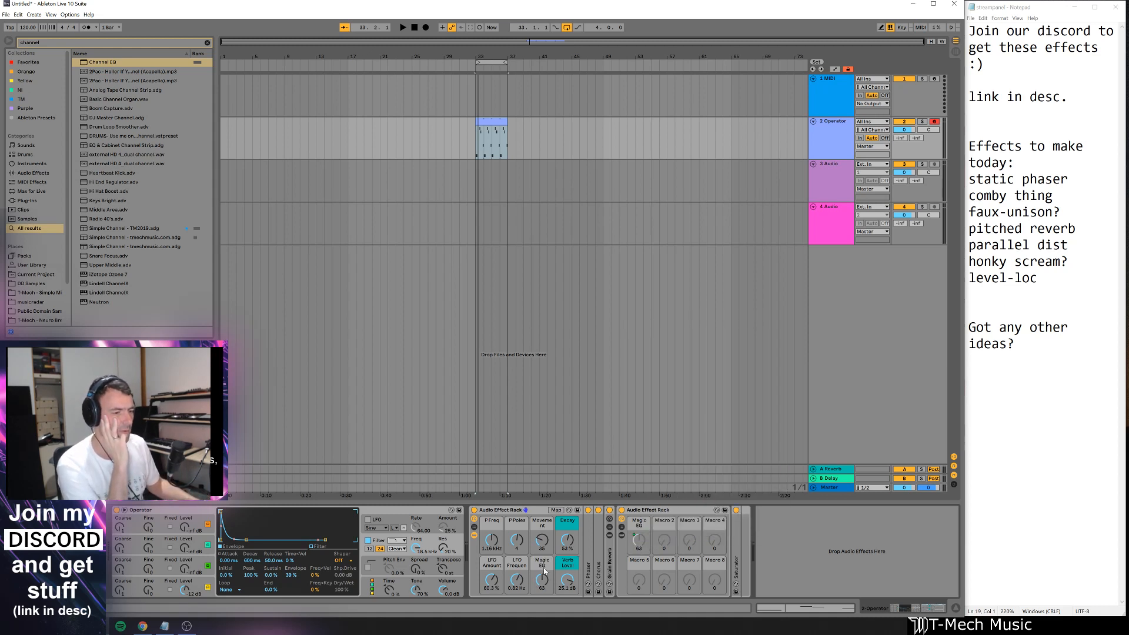
- Rename the inner EQ rack to "Magic EQ" and collapse it
double_click(638, 512)
double_click(622, 553)
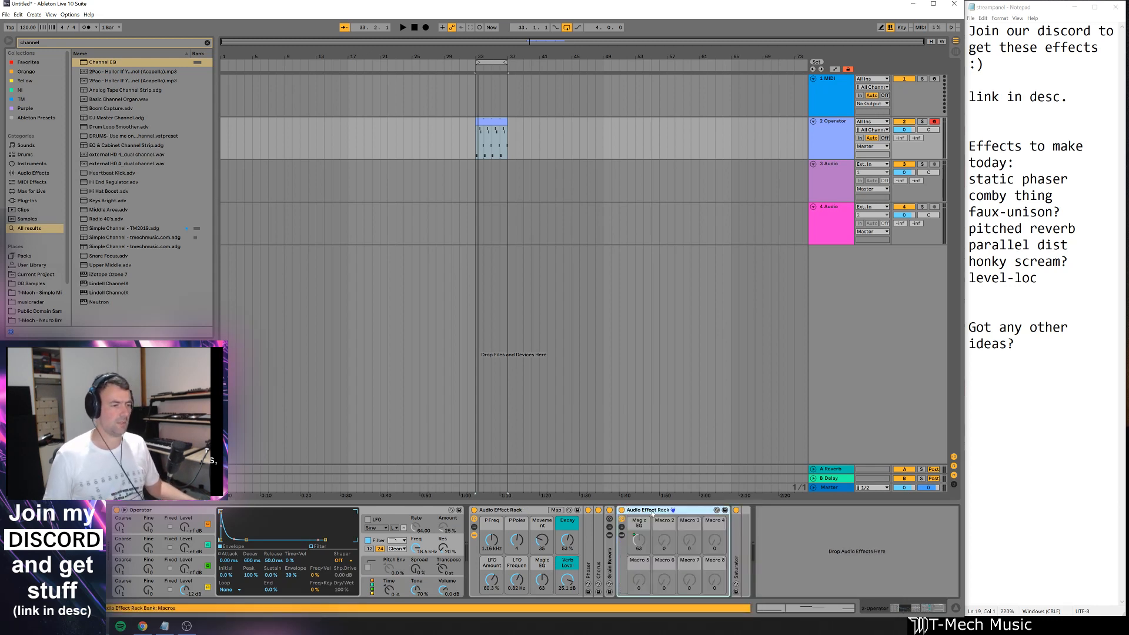
key(ctrl+r)
text(Magic EQ)
key(Return)
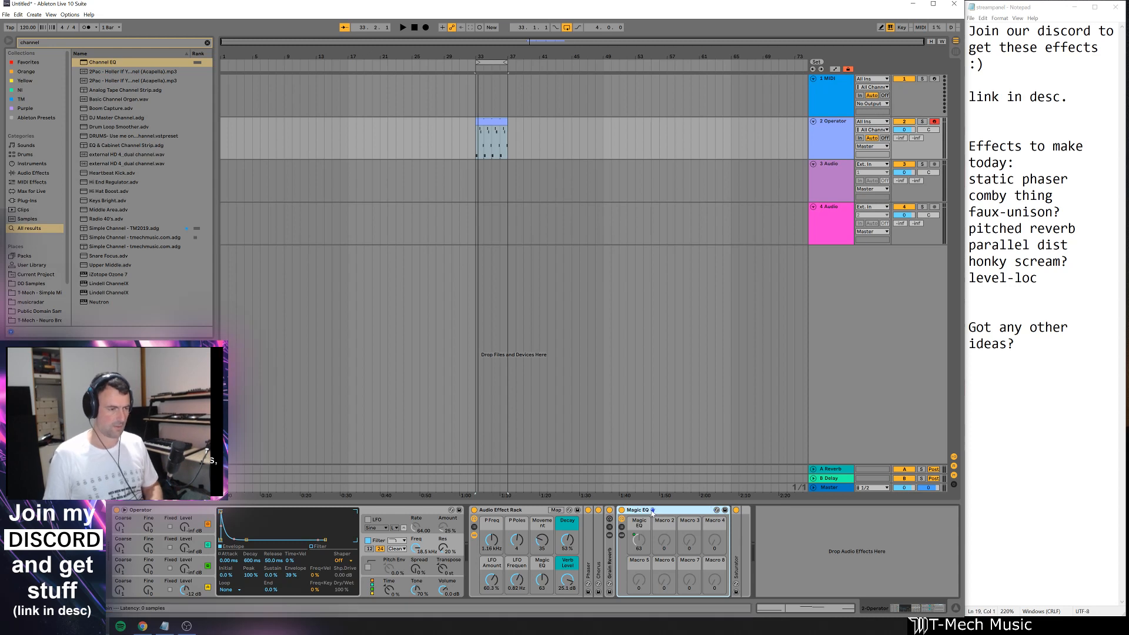
double_click(657, 511)
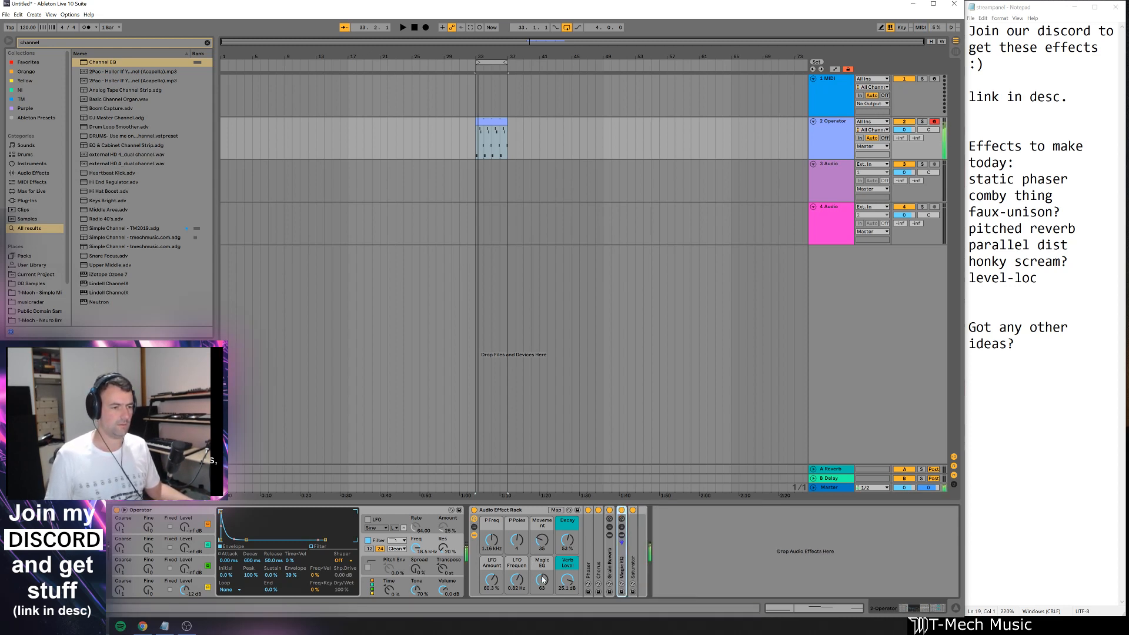
- Audition the outer rack's macros, setting Magic EQ to 97, LFO Amount to 0% and P Freq to about 657 Hz
drag(542, 580, 542, 541)
drag(542, 580, 547, 551)
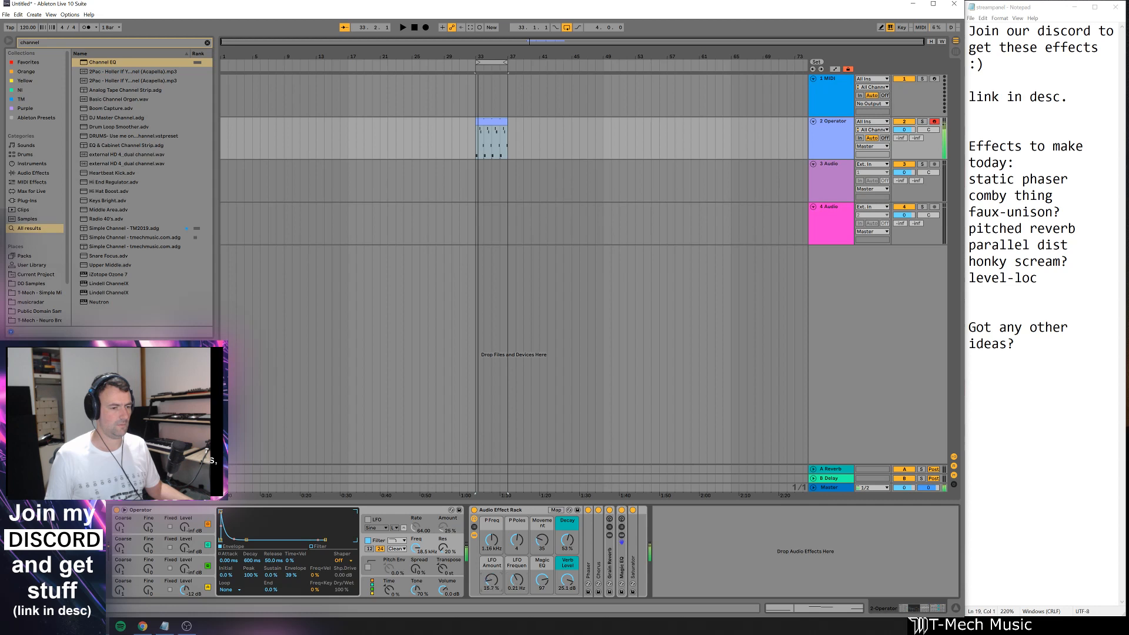
drag(487, 580, 488, 589)
drag(492, 540, 491, 549)
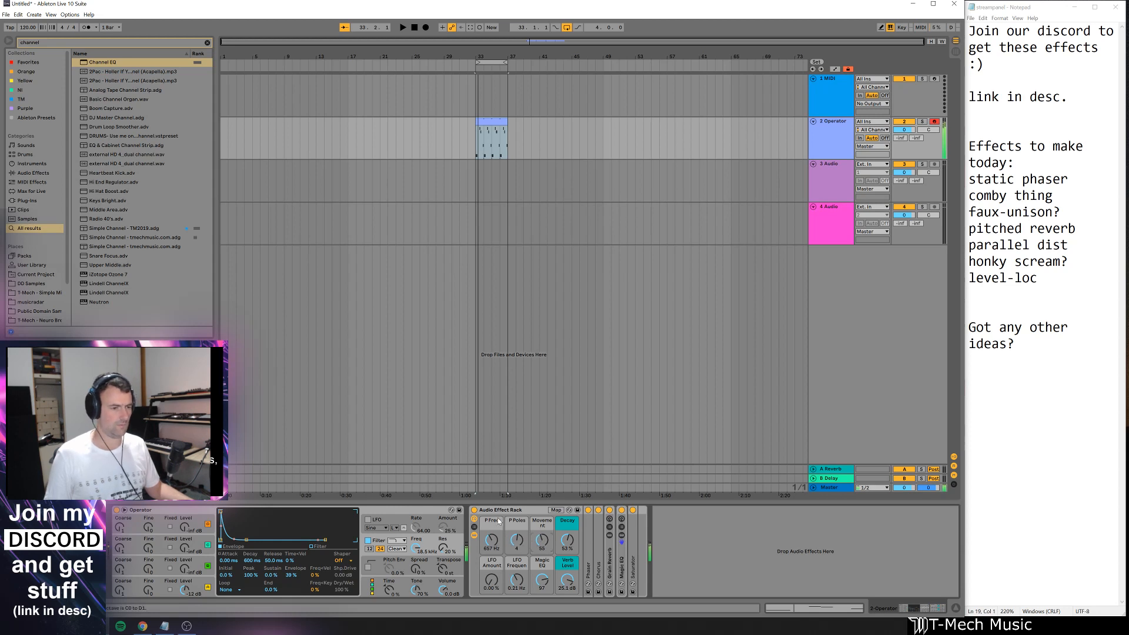
- Adjust Decay, lower Verb Level to about -5.79 dB, set LFO Amount to about 10.2% and raise LFO Frequency
drag(567, 540, 567, 597)
drag(567, 545, 567, 526)
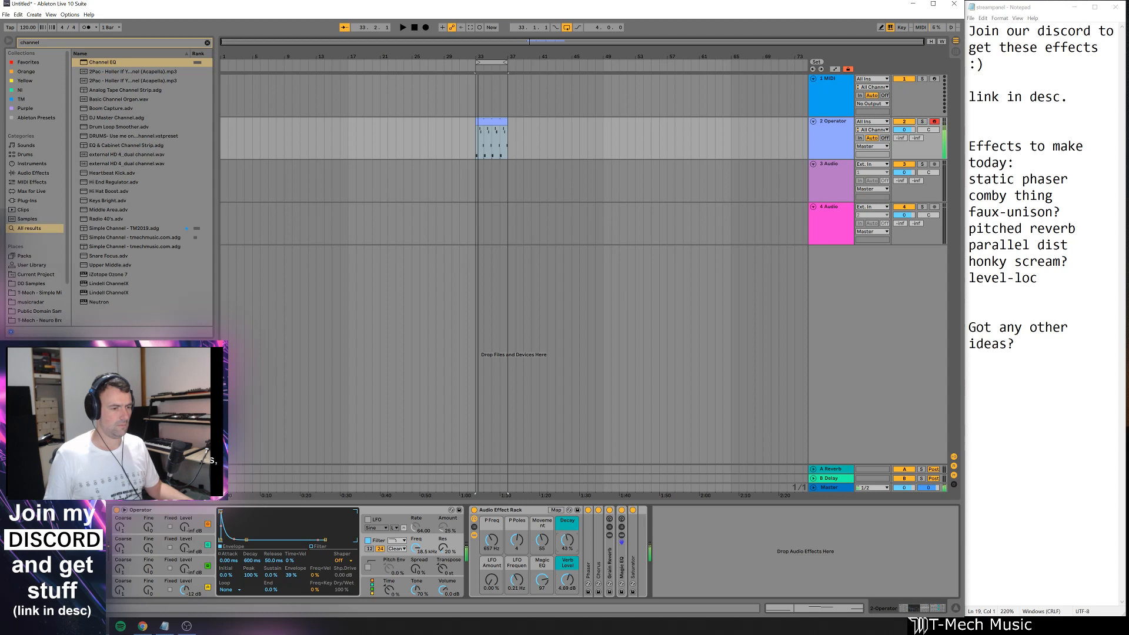
drag(569, 577, 568, 588)
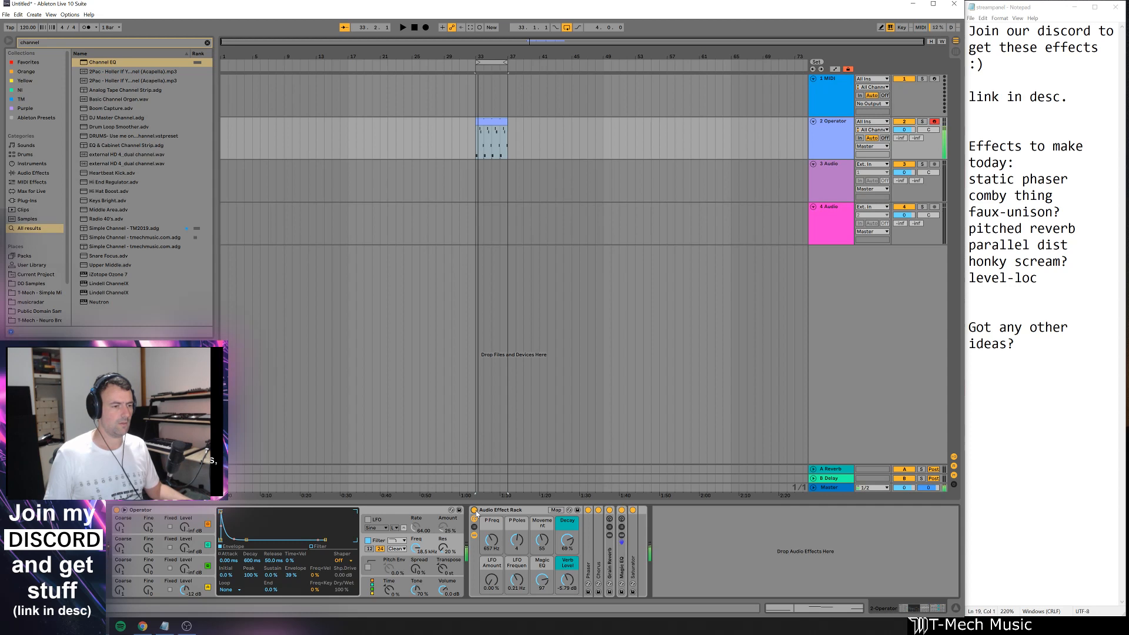
drag(492, 580, 517, 572)
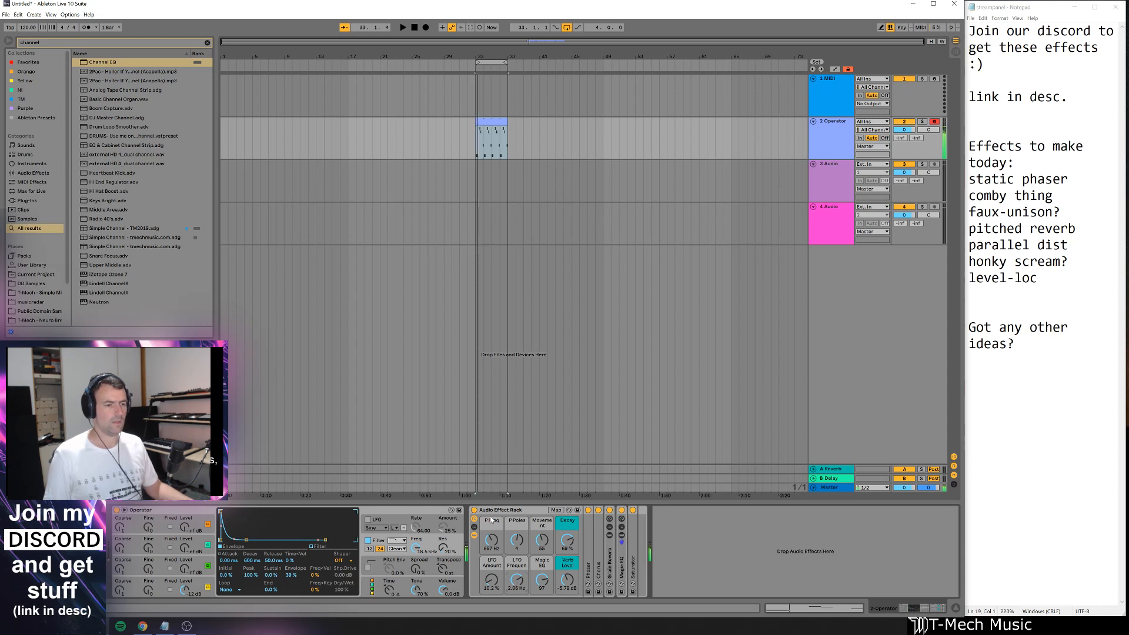
- Rename the outer effect rack to "FSU4 - Phasey Madness"
click(526, 510)
key(ctrl+r)
text(FSU)
key(Return)
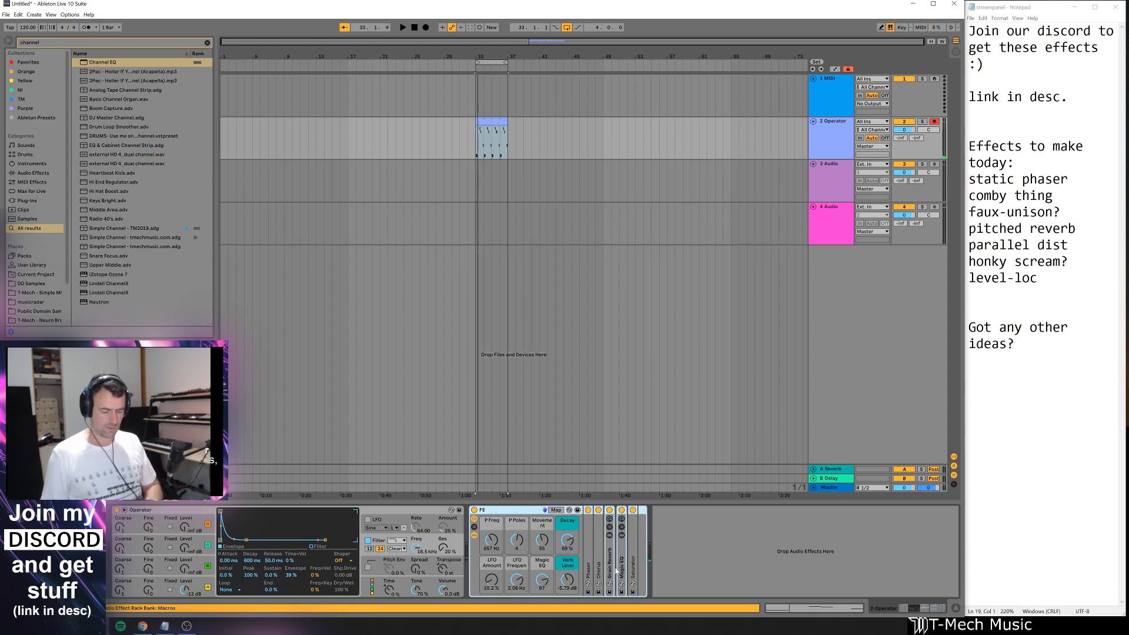
text(4 -)
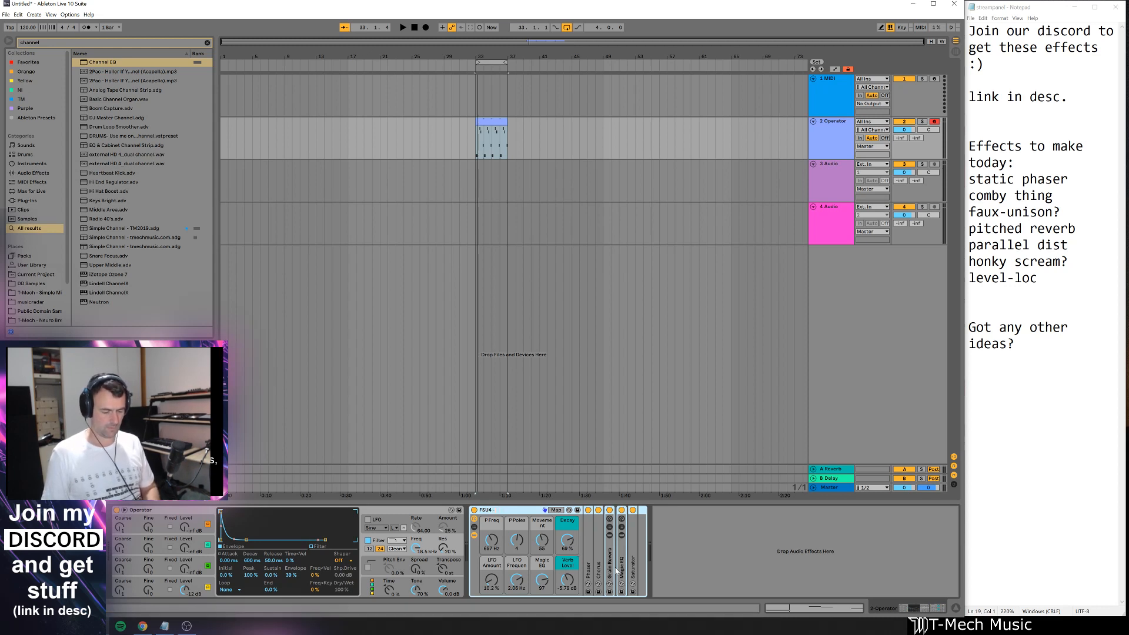
text( Phasrey Madness)
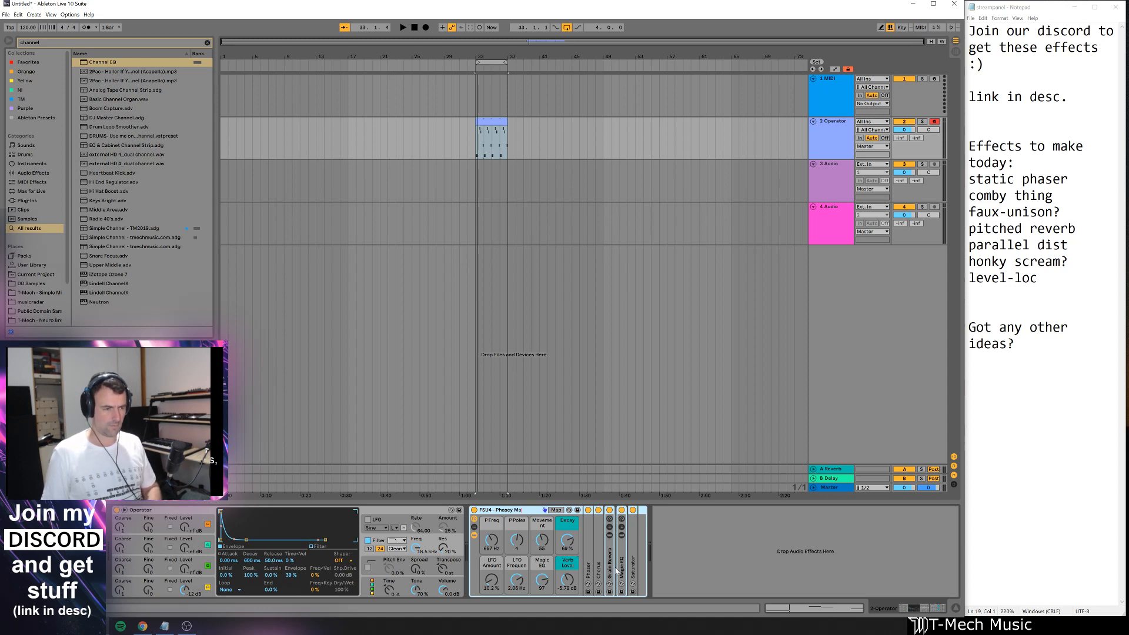
- Mark "static phaser" with an x in the Notepad effects list, and return to the outer rack in Ableton Live
click(970, 180)
text(x)
click(497, 510)
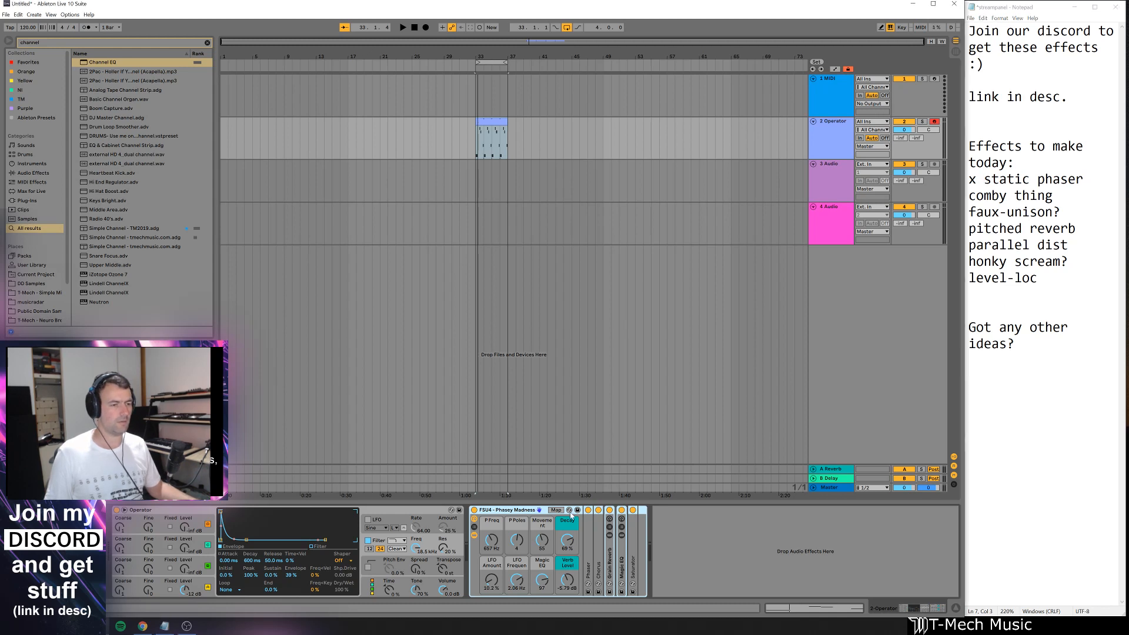
- Save the FSU4 - Phasey Madness rack as a preset, file it in the TM20 FSU folder and assign it to the TM collection
click(578, 511)
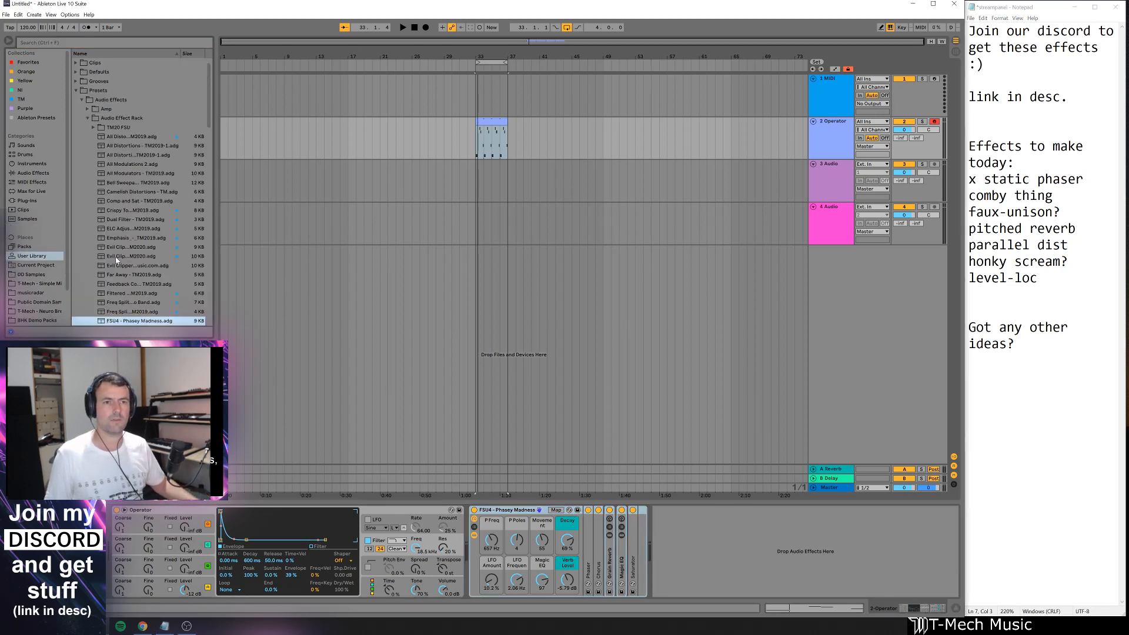
drag(132, 156, 128, 129)
click(93, 127)
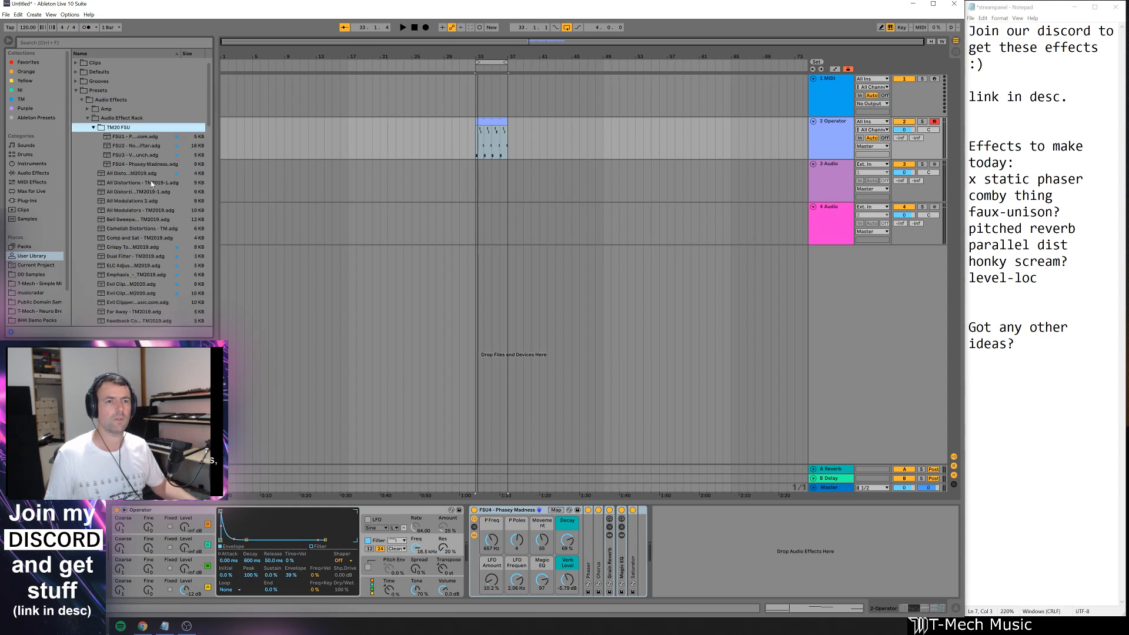
right_click(180, 163)
click(197, 243)
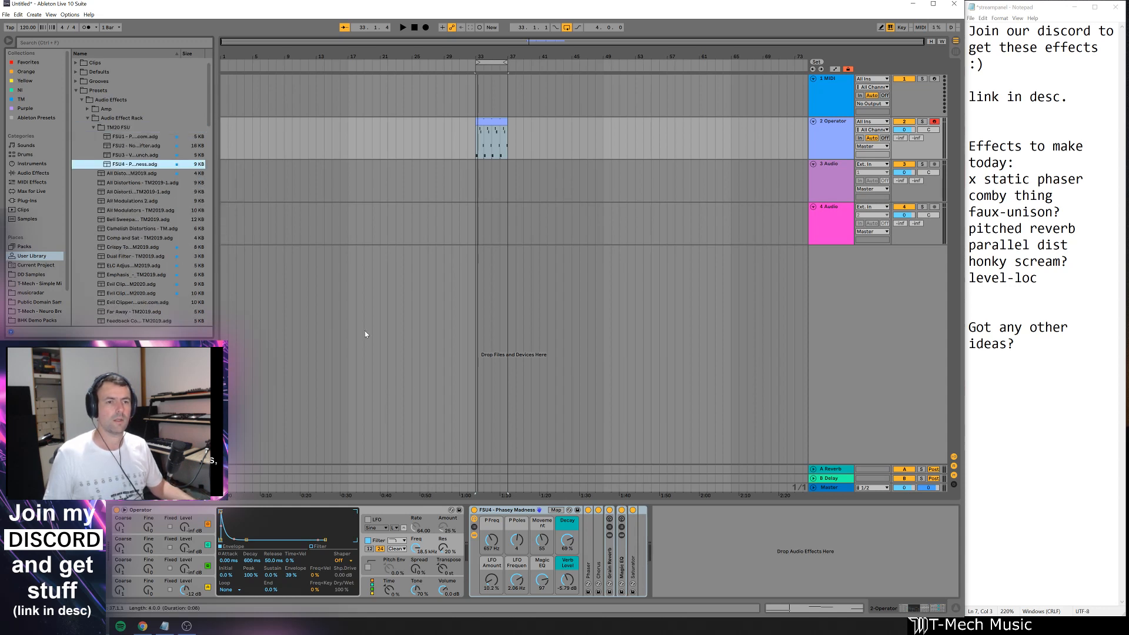
- Bypass the FSU4 - Phasey Madness rack and add a Chorus device after it on the Operator track
key(ctrl+f)
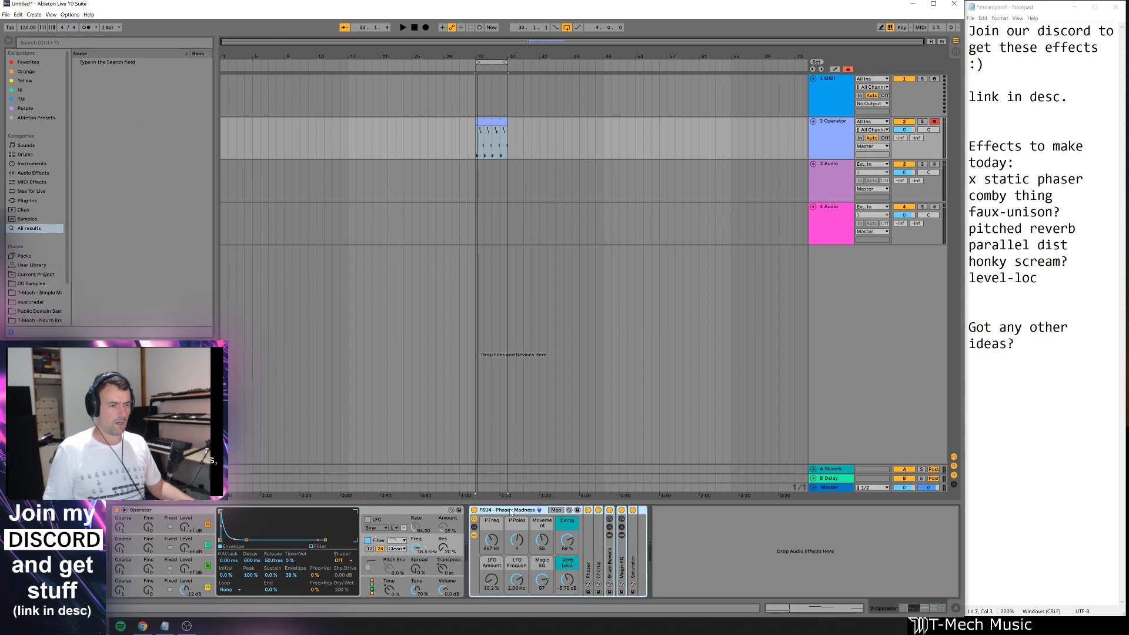
click(474, 510)
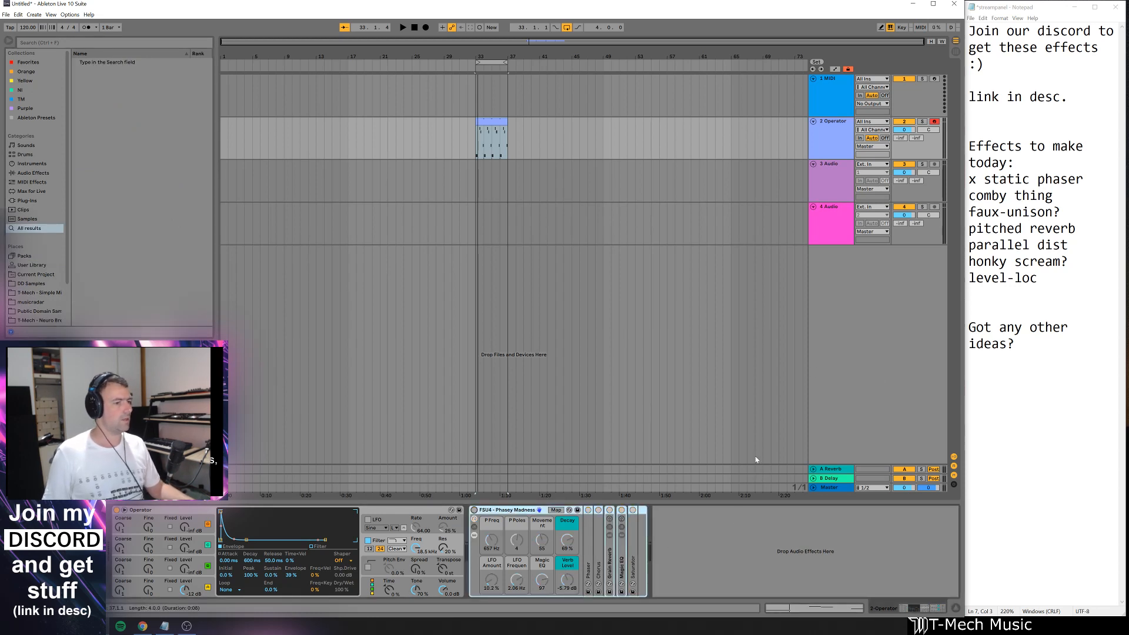
click(751, 531)
text(chorus)
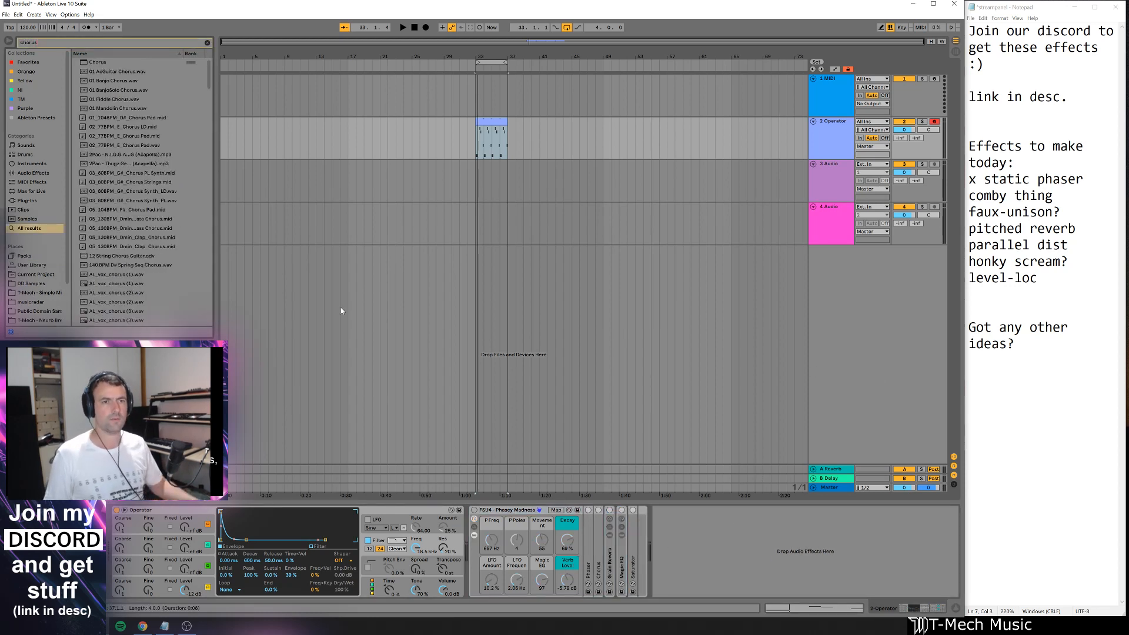
drag(99, 62, 698, 587)
- Set up the Chorus with 0 ms modulation amount, linked delay times of about 12.5 ms and 95% feedback
click(700, 566)
drag(666, 534, 669, 556)
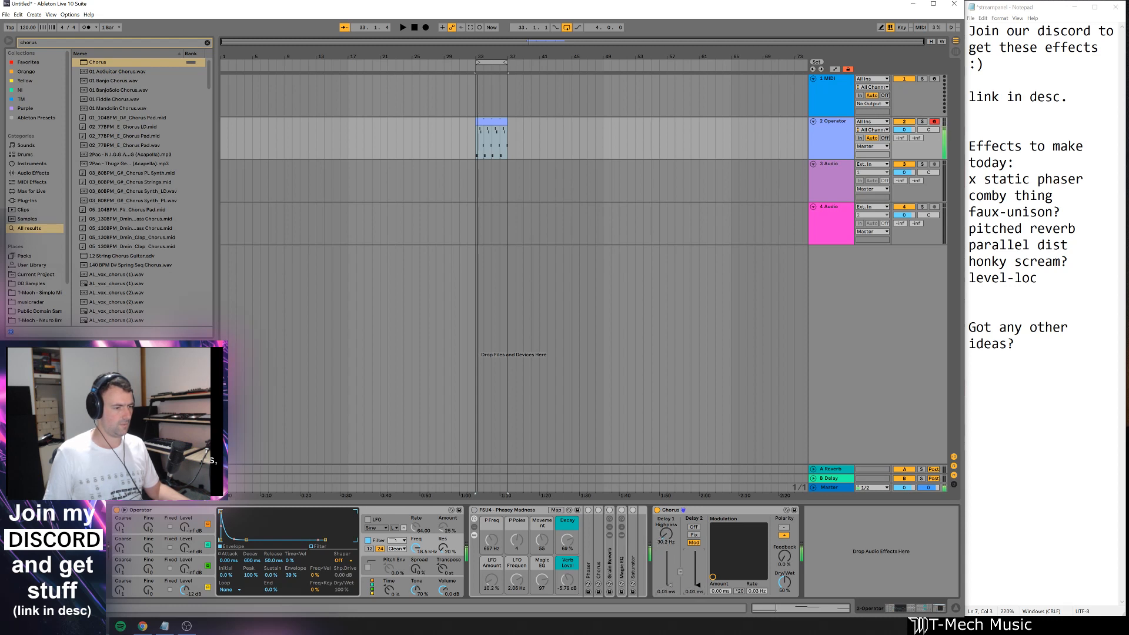
click(680, 573)
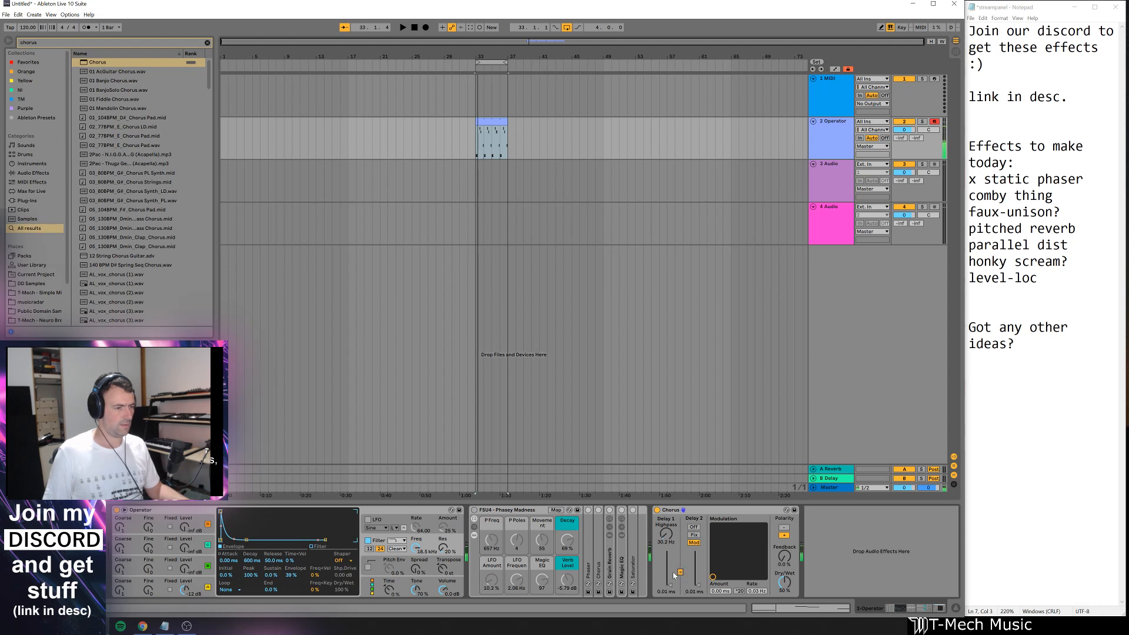
drag(669, 586, 669, 557)
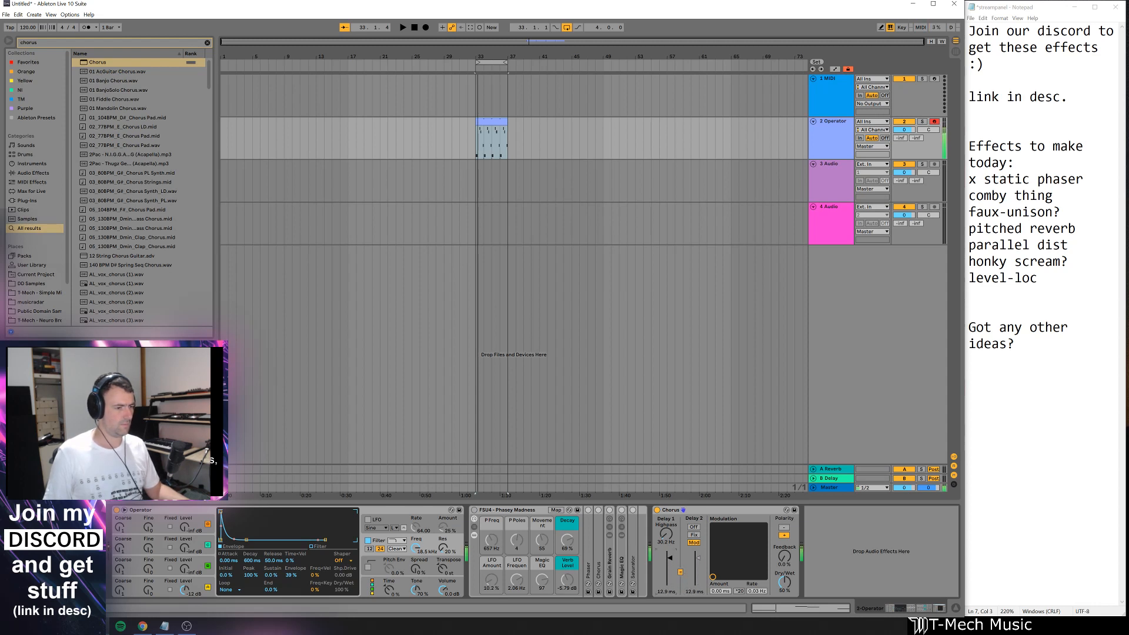
click(716, 518)
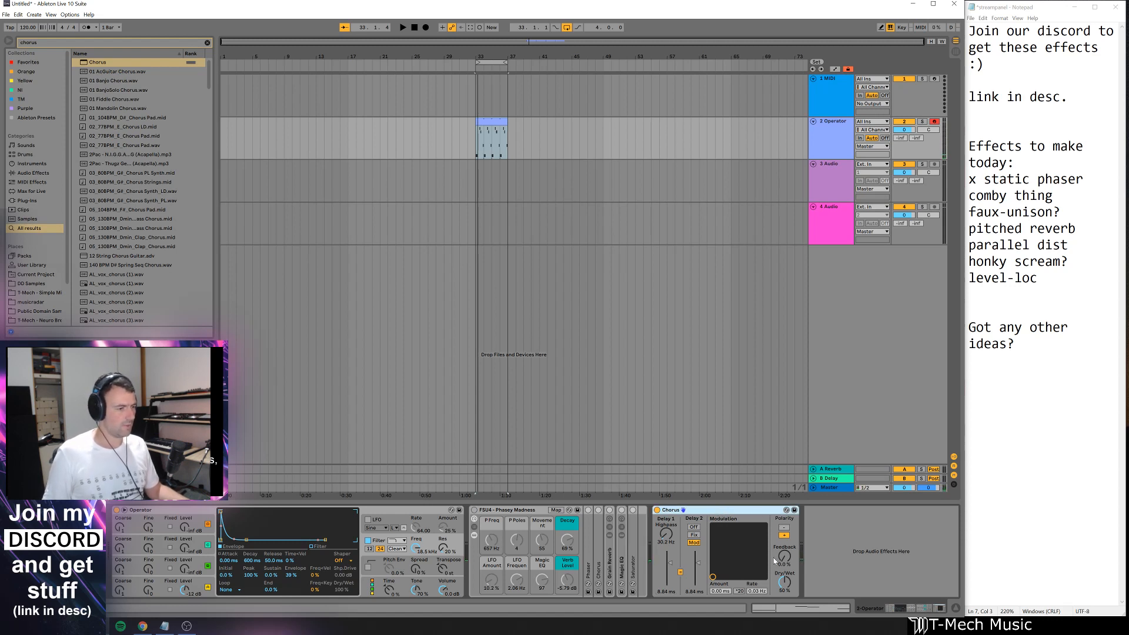
drag(784, 556, 784, 482)
mouse_move(671, 563)
mouse_down()
mouse_move(670, 583)
mouse_move(669, 560)
mouse_up()
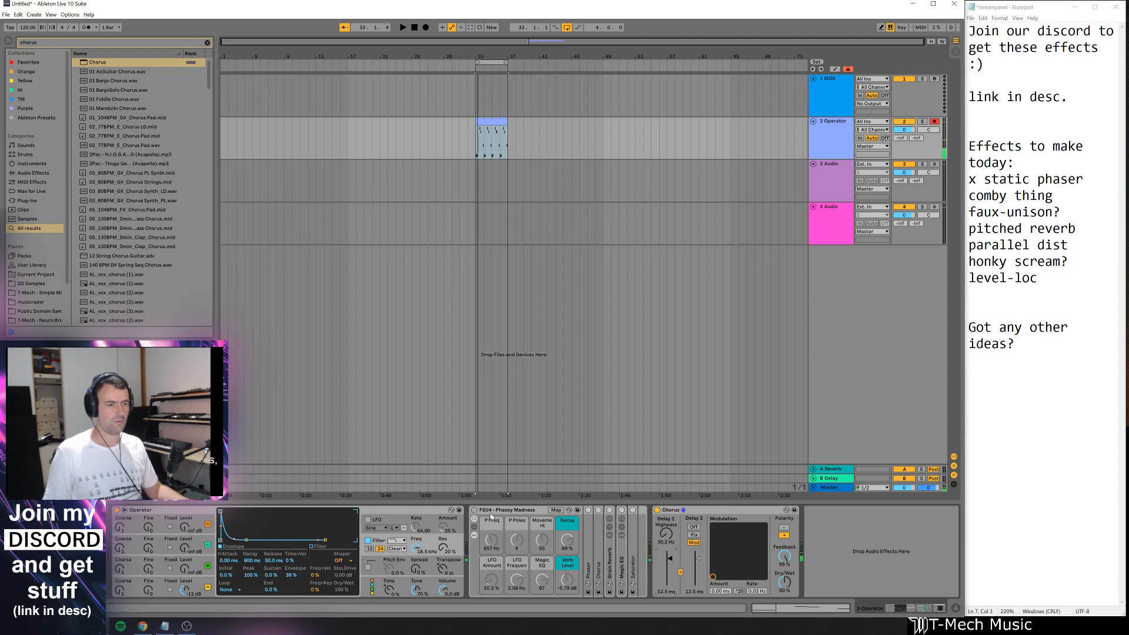
- Add an Overdrive and an Amp device after the Chorus
key(ctrl+f)
text(over)
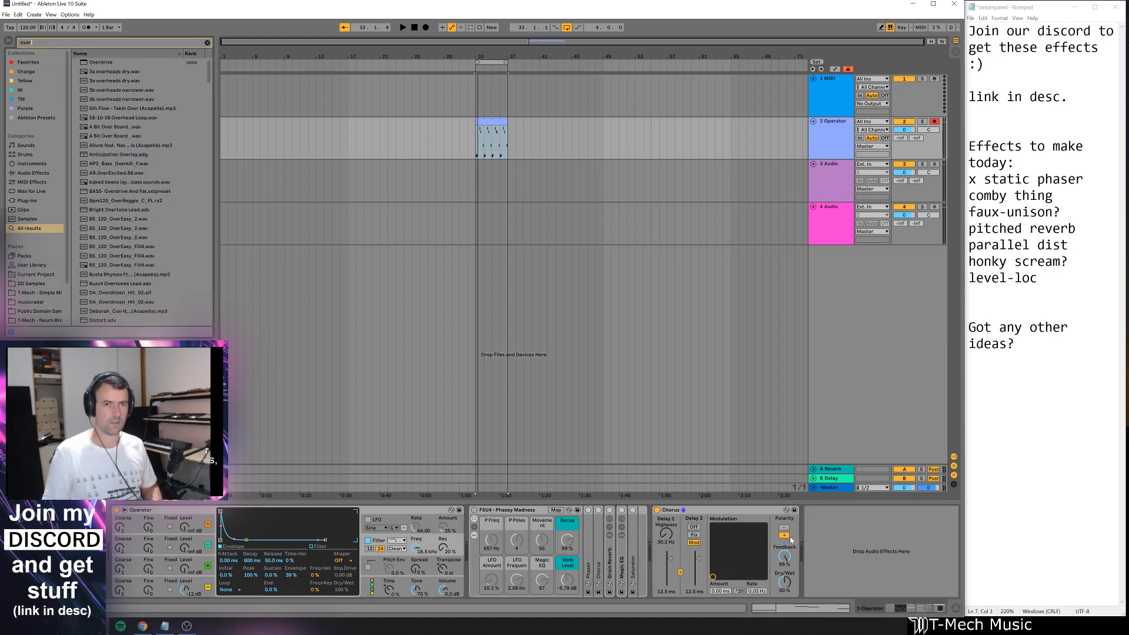
key(Down)
key(Return)
key(ctrl+f)
text(amp)
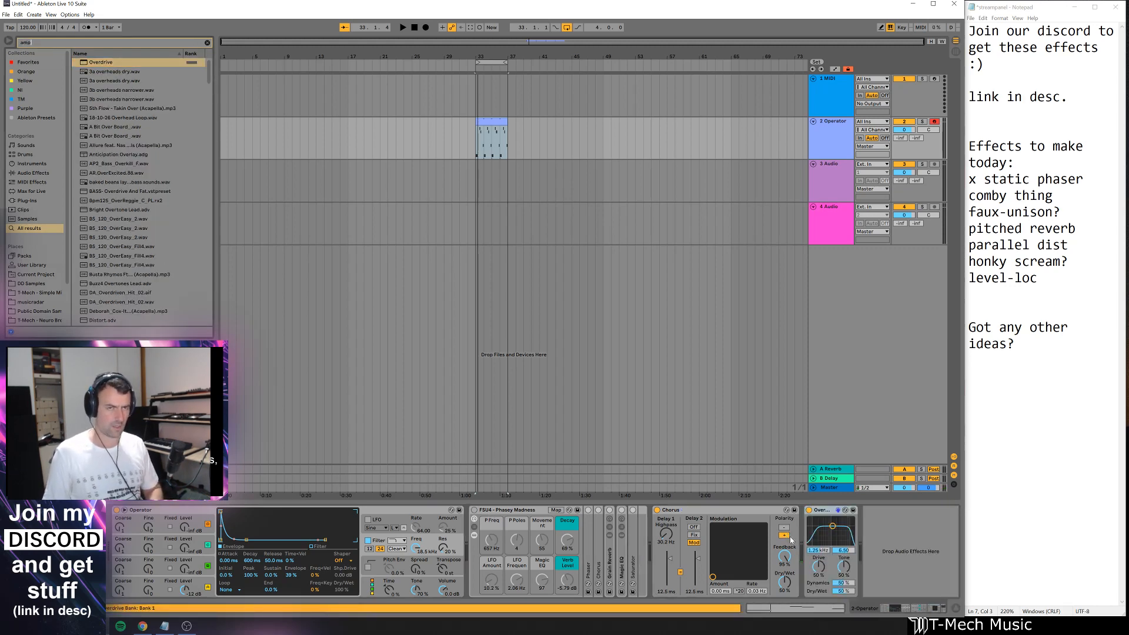
key(Down)
key(Return)
- Add a Pedal device after the Amp, and bypass both the Pedal and the Amp
key(ctrl+f)
text(pedal)
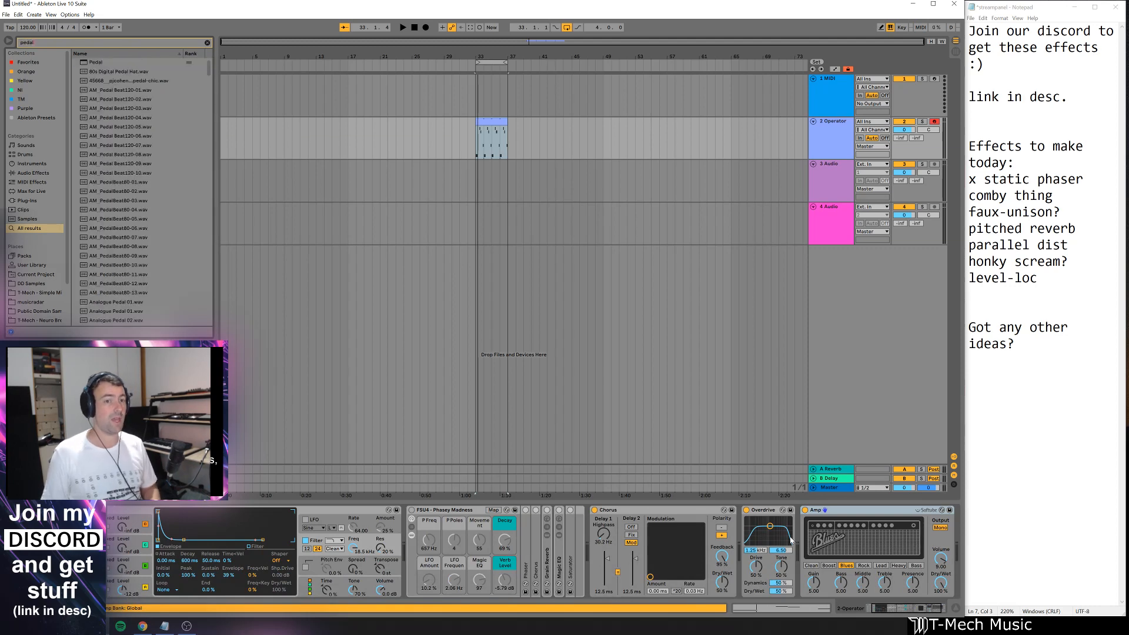
key(Down)
key(Return)
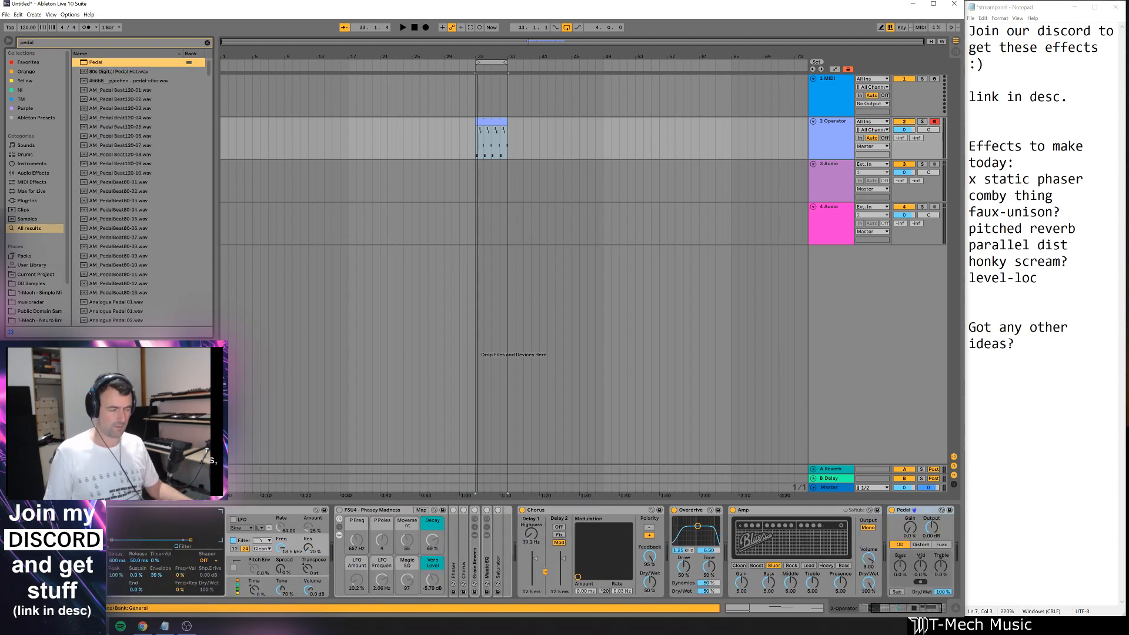
key(0)
click(733, 511)
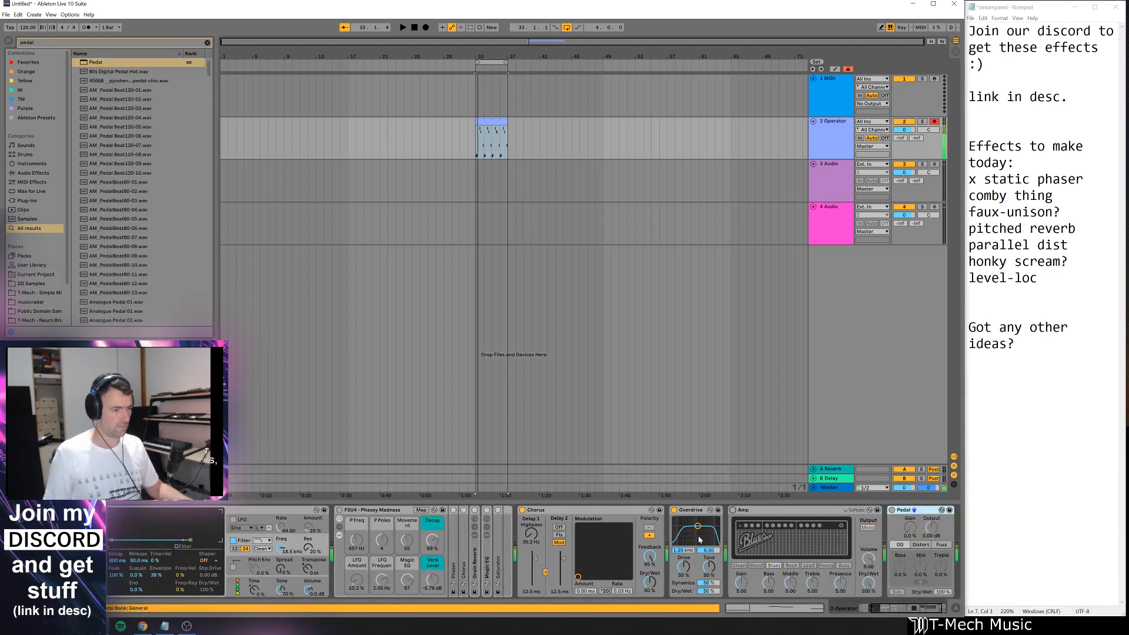
- Set Chorus and Overdrive Dry/Wet to 100%, the Overdrive filter to about 1.92 kHz and the Chorus delay to about 1.08 ms
mouse_move(563, 559)
mouse_down()
mouse_move(563, 578)
mouse_move(563, 566)
mouse_up()
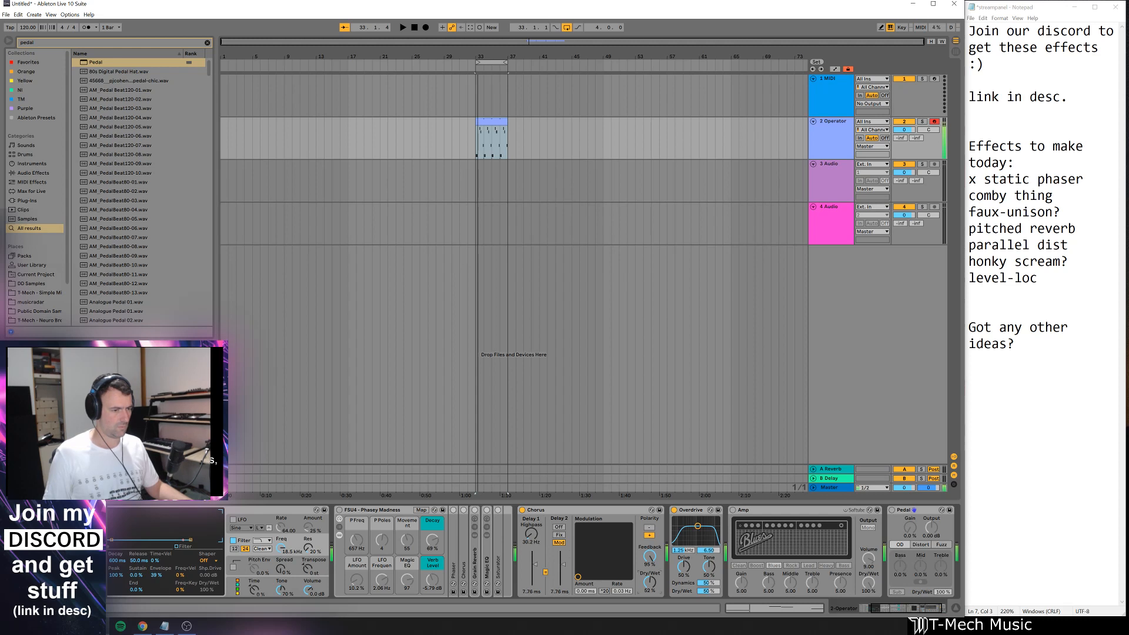
drag(649, 582, 649, 547)
drag(708, 591, 701, 520)
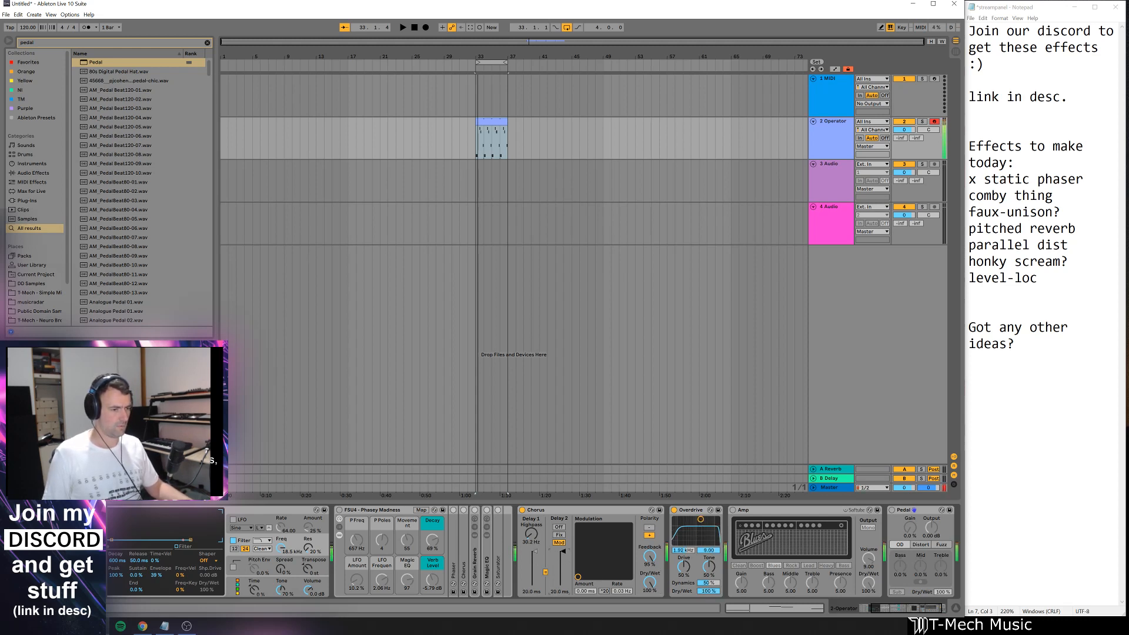
drag(563, 555, 563, 562)
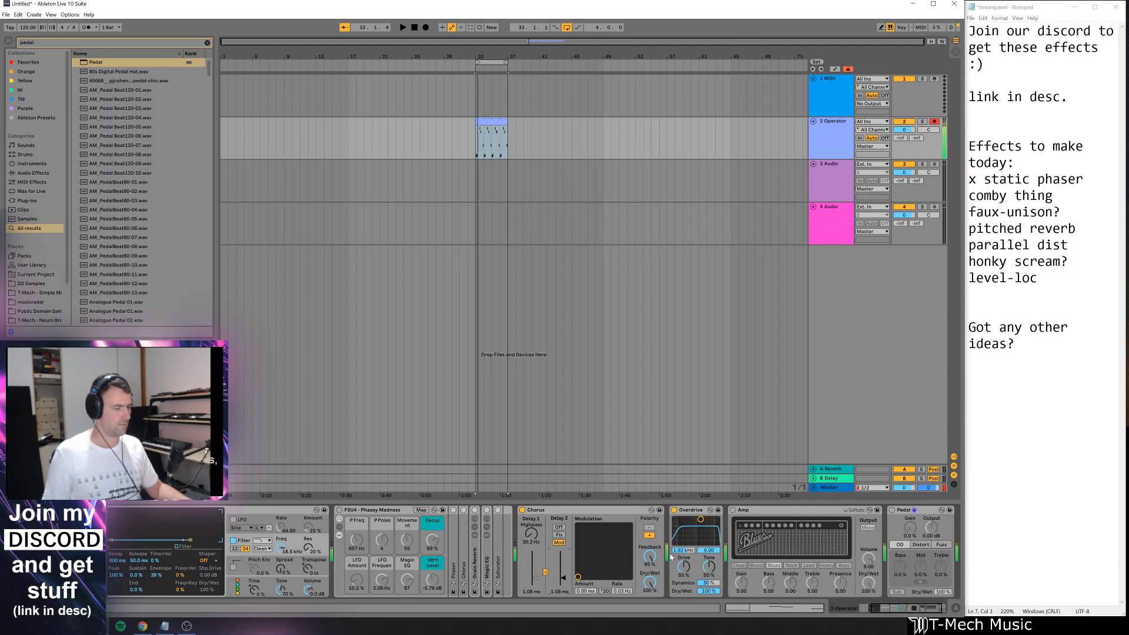
- Group the Chorus and Overdrive into an Audio Effect Rack and show its macro controls
click(610, 506)
key(ctrl+g)
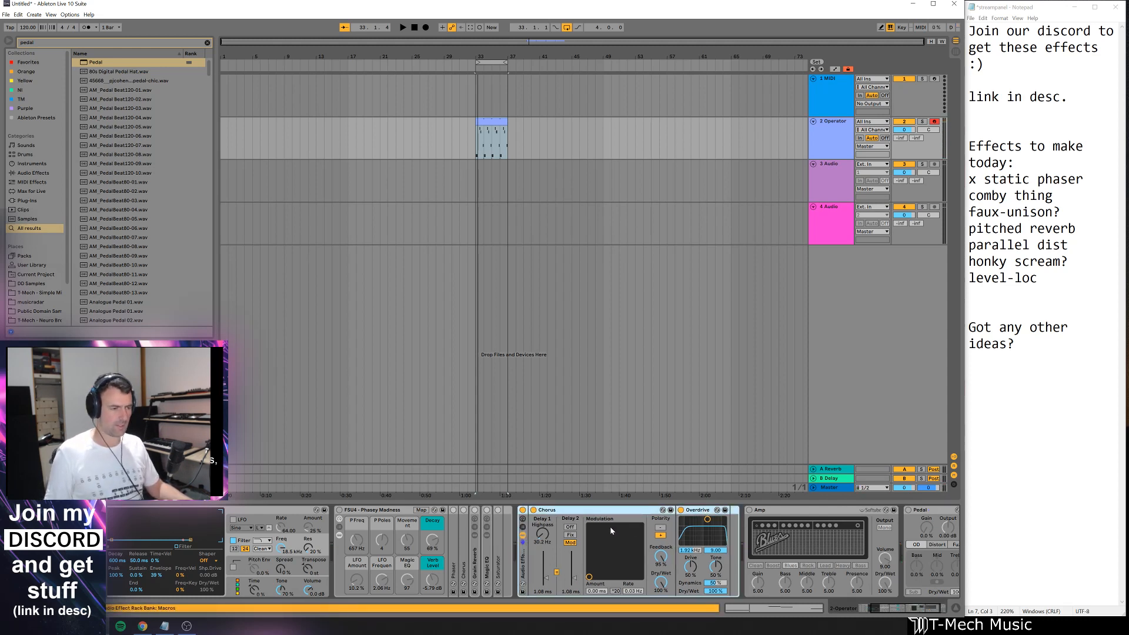
click(522, 519)
- Map the Chorus delay time to Macro 1 and rename the macro "Combs"
right_click(643, 580)
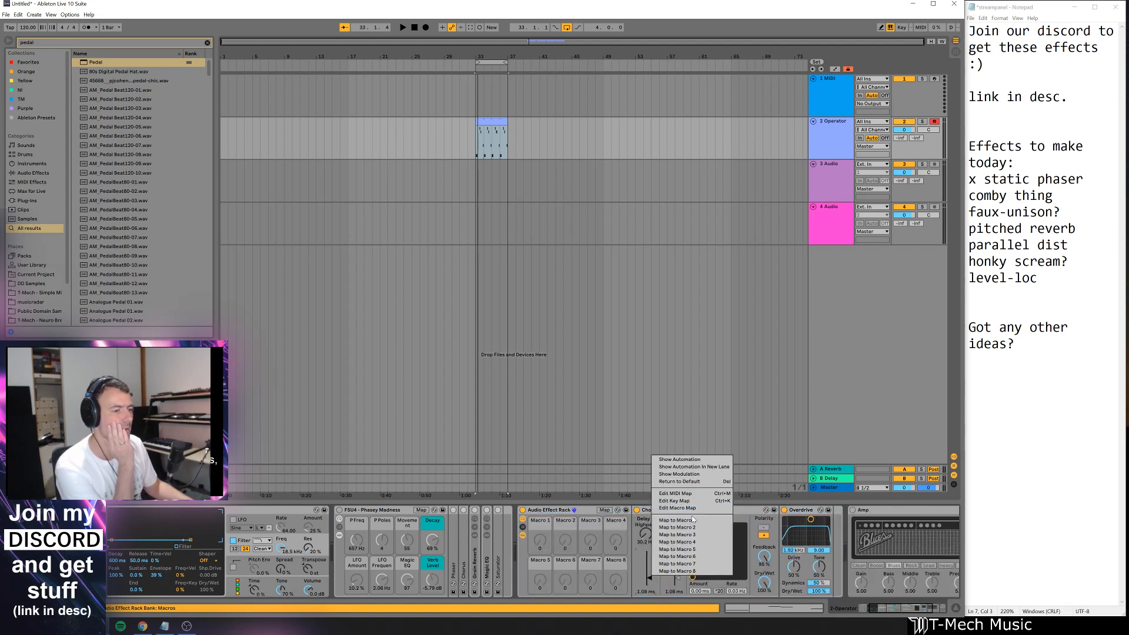
click(682, 521)
click(548, 525)
key(ctrl+r)
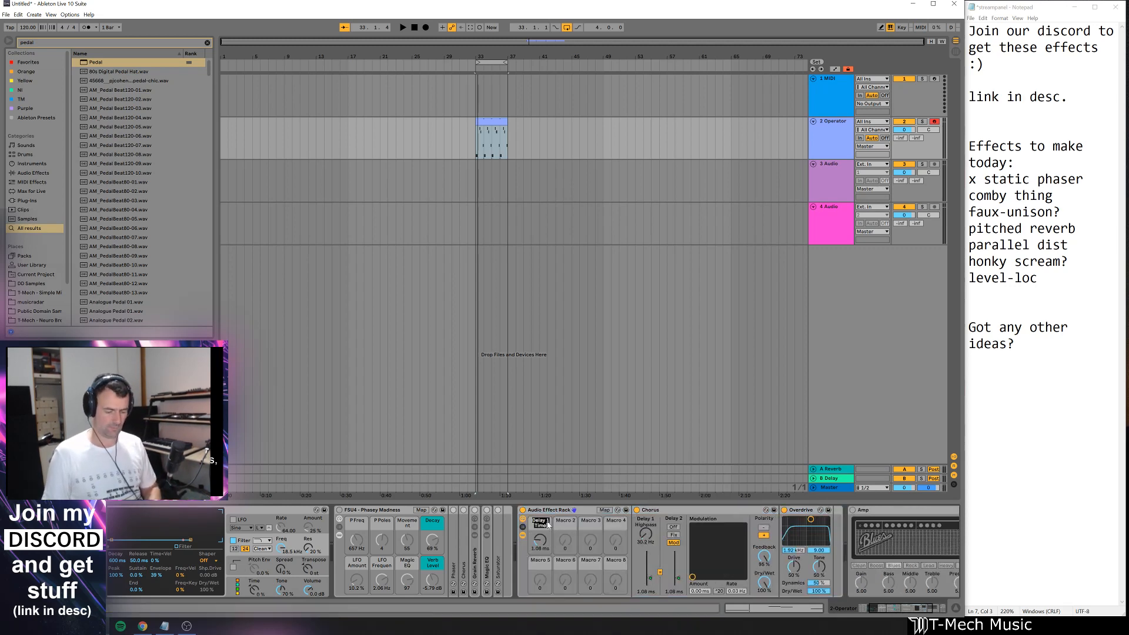
text(Combs)
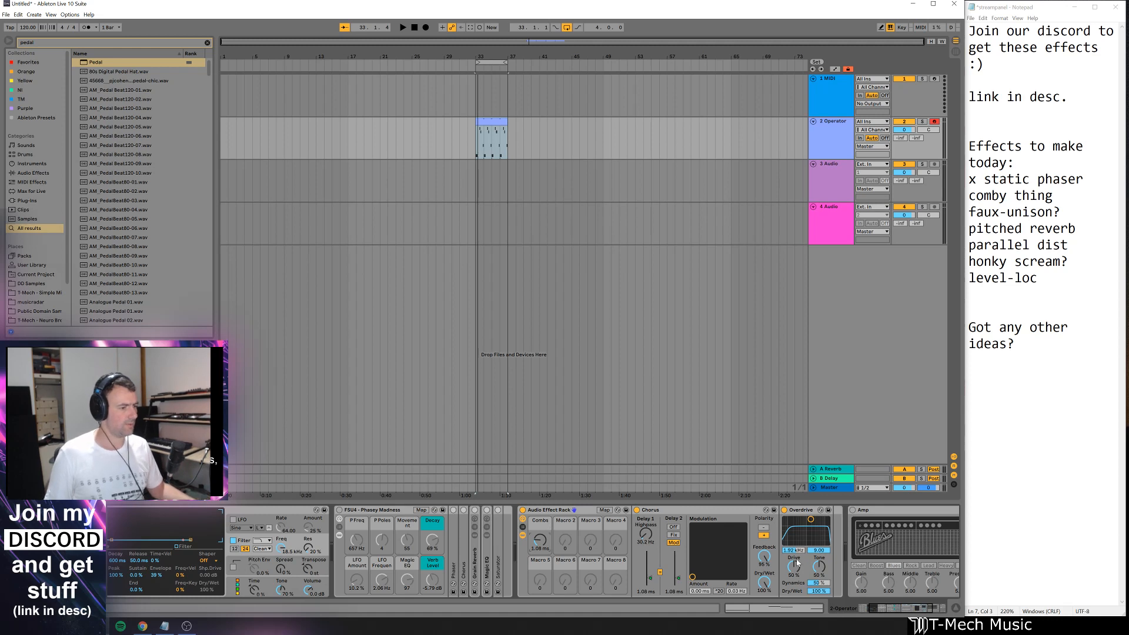
- Lower the Overdrive filter frequency to about 902 Hz, map its Drive to Macro 2 and raise that macro to about 57%
drag(812, 521, 805, 521)
right_click(794, 567)
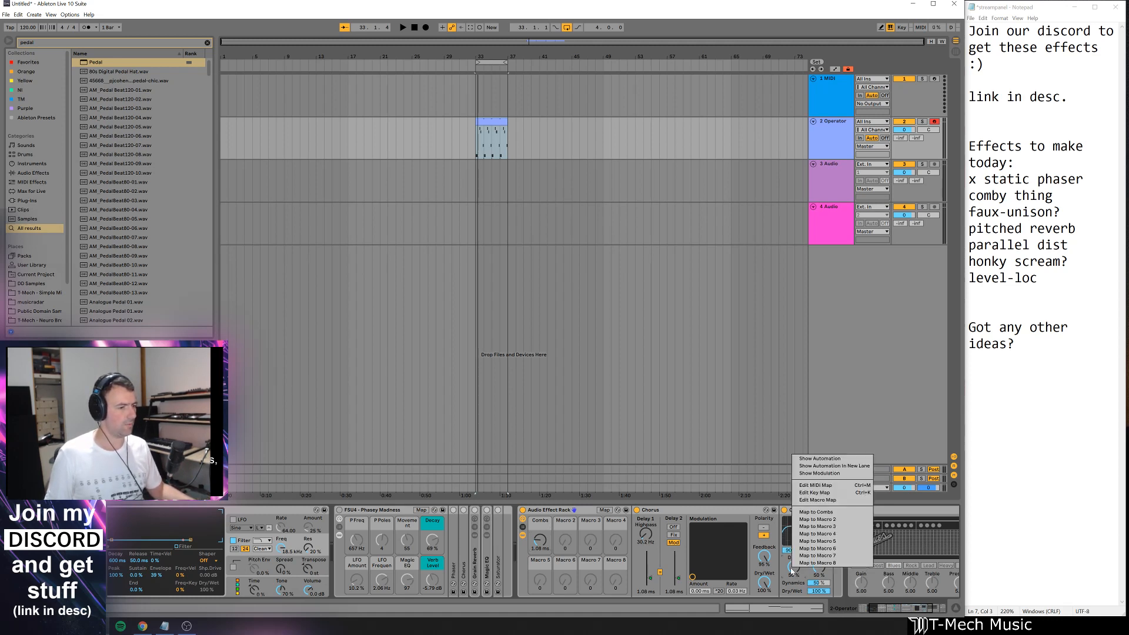
click(823, 518)
drag(565, 540, 565, 481)
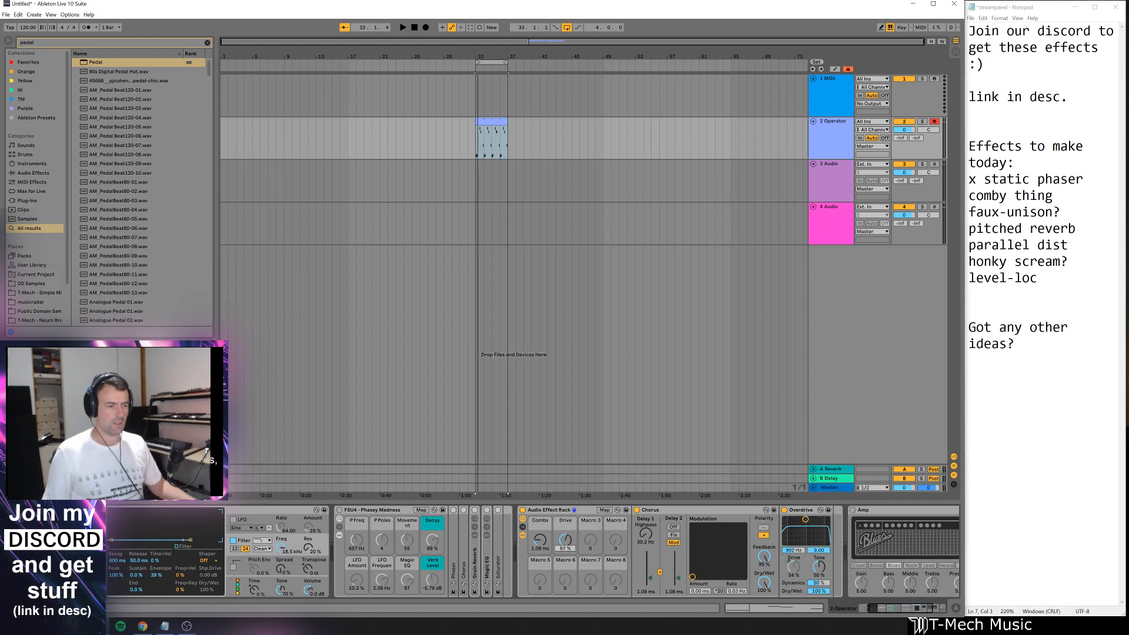
- Audition the Combs and Drive macros, leaving Combs at about 3.32 ms and Drive at about 47%
drag(540, 545, 565, 602)
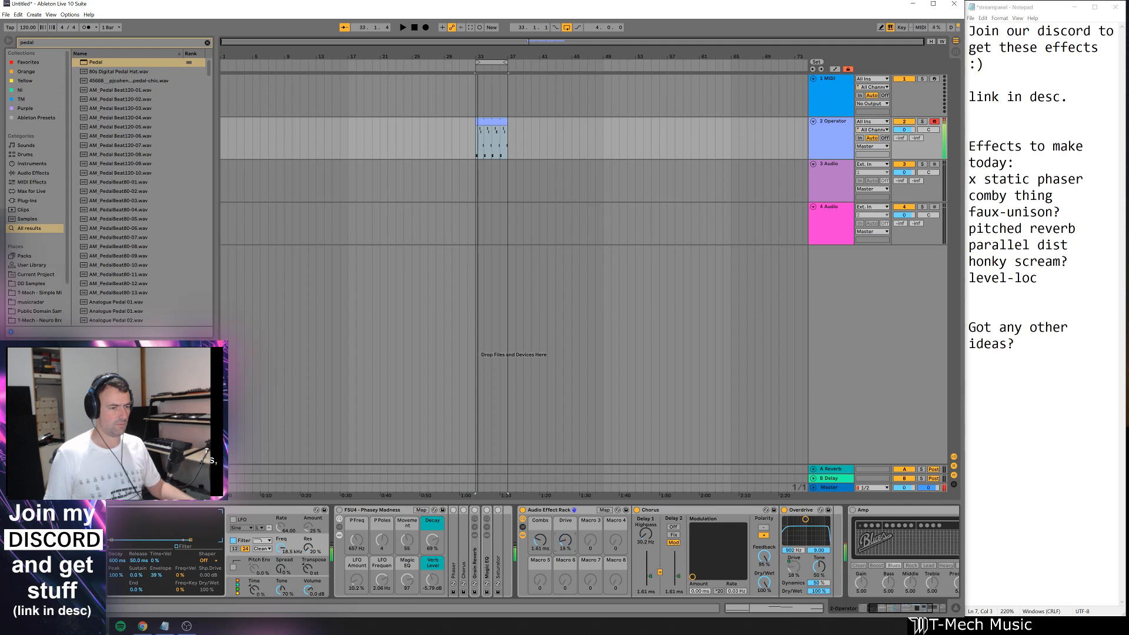
mouse_move(540, 541)
mouse_down()
mouse_move(540, 524)
mouse_move(540, 559)
mouse_up()
drag(539, 542, 565, 492)
- Add a Limiter at the end of the Operator track's device chain
drag(893, 611, 912, 611)
click(935, 559)
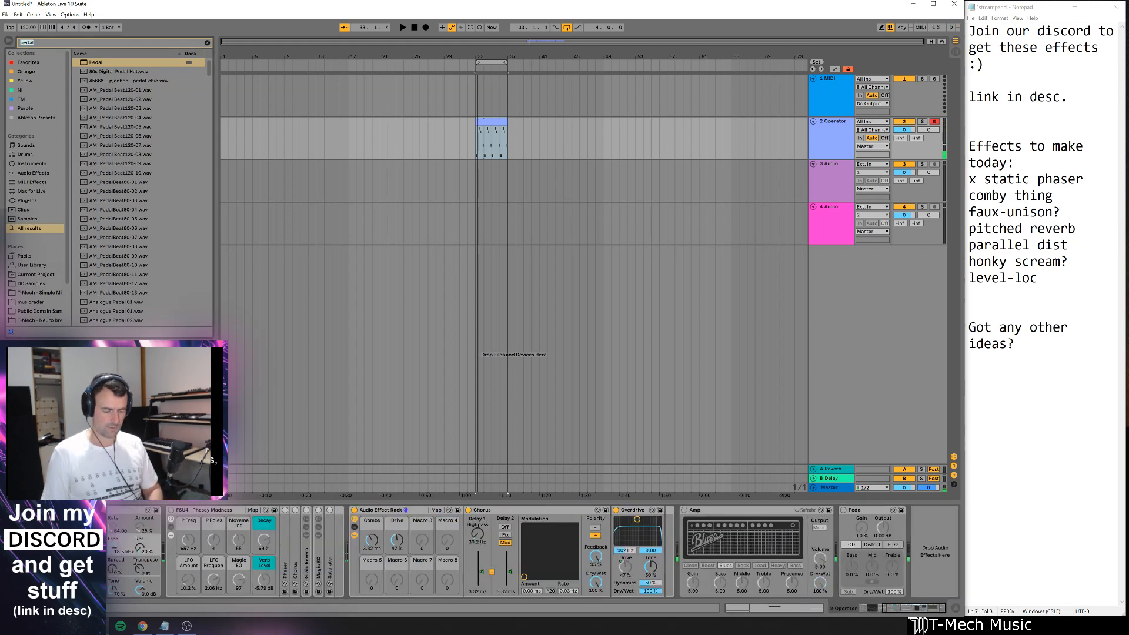
key(ctrl+f)
text(limi)
key(Down)
key(Return)
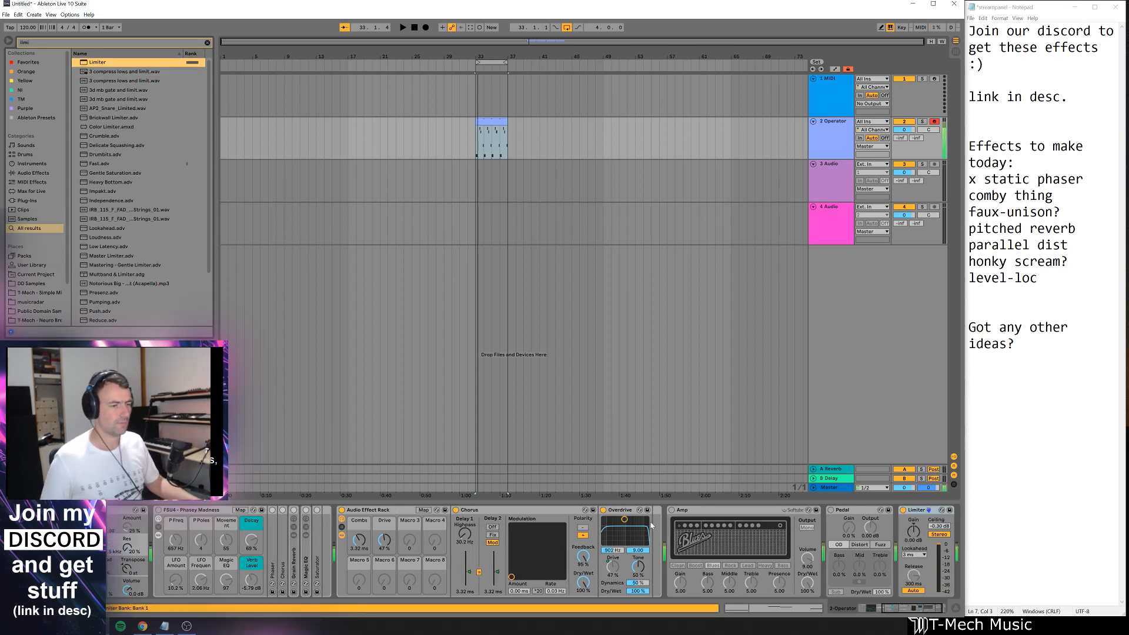
- Bypass the Overdrive, enable the Pedal and audition its Distort mode before switching it to Fuzz
click(603, 510)
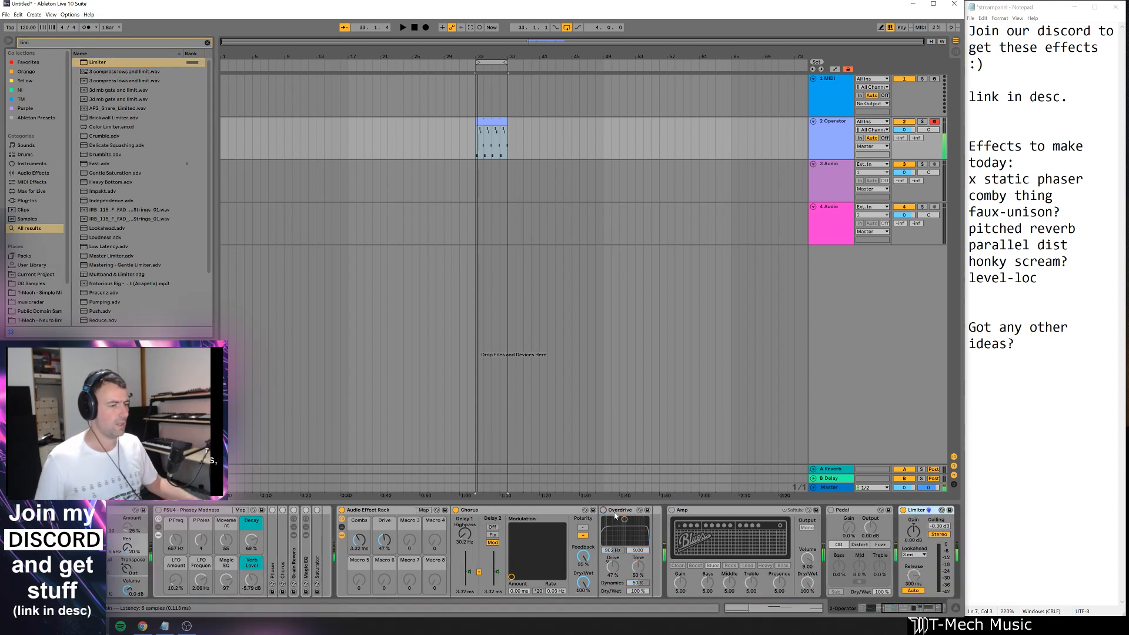
click(831, 510)
click(869, 545)
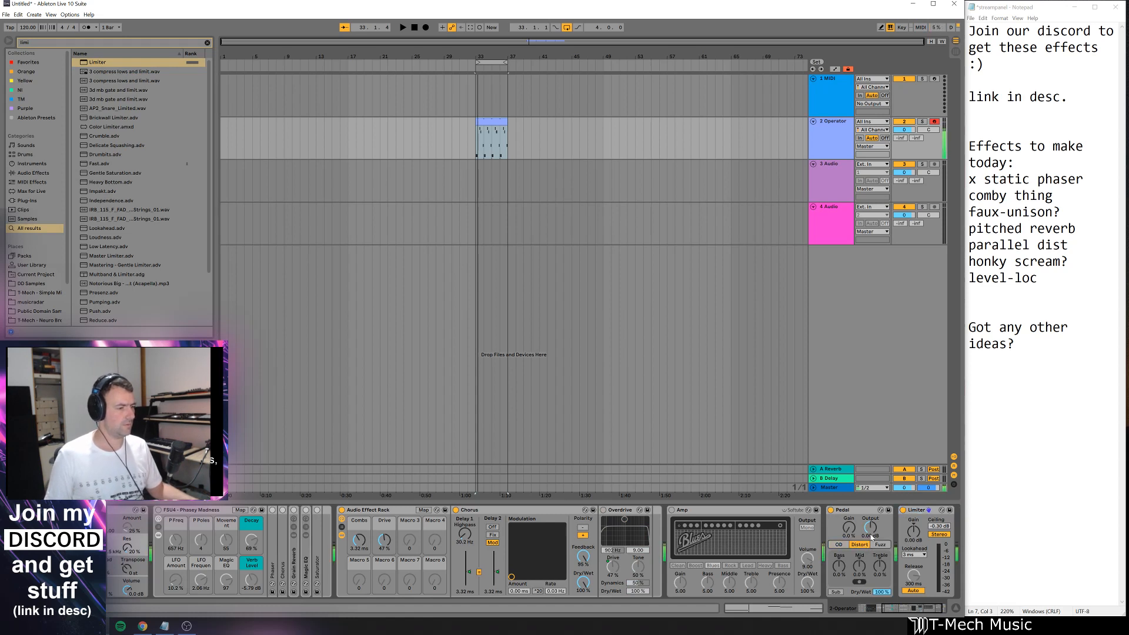
click(872, 545)
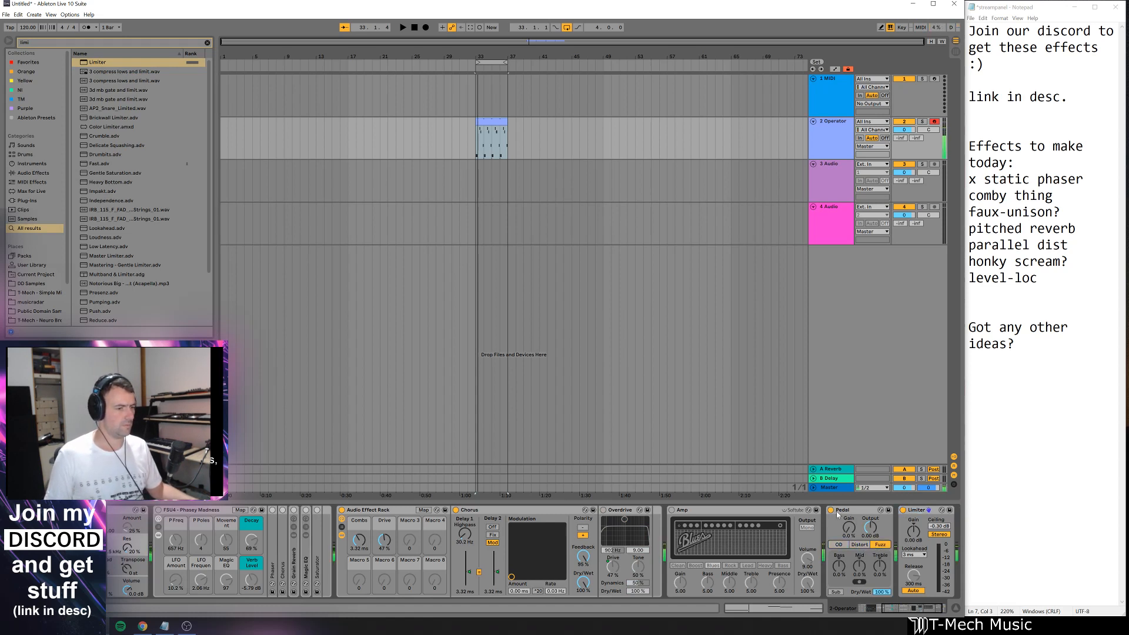
- Delete the Overdrive from the rack and move the Pedal into its place after the Chorus
click(635, 511)
key(Delete)
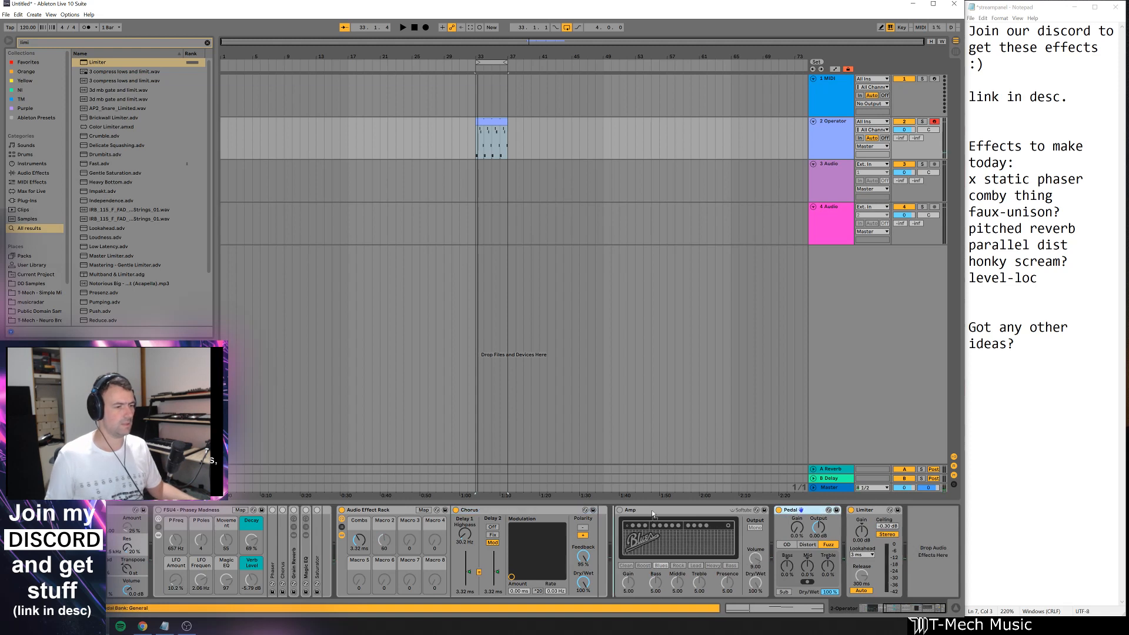
drag(652, 513, 585, 529)
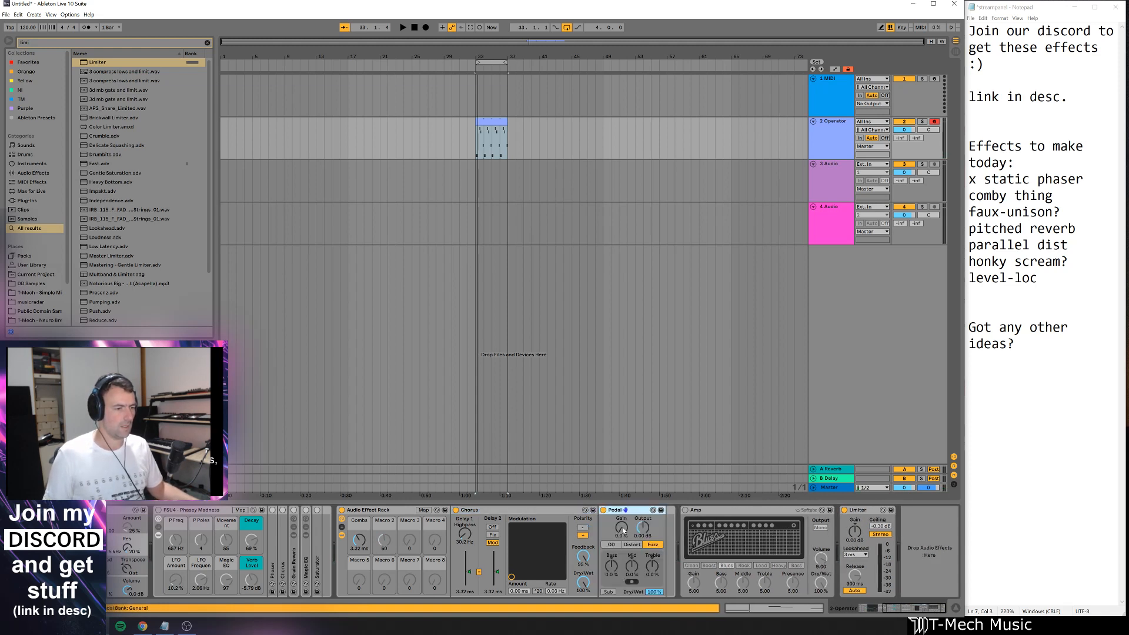
- Map the Pedal's Gain to Macro 2 and turn the macro up to 100%
right_click(623, 530)
click(647, 479)
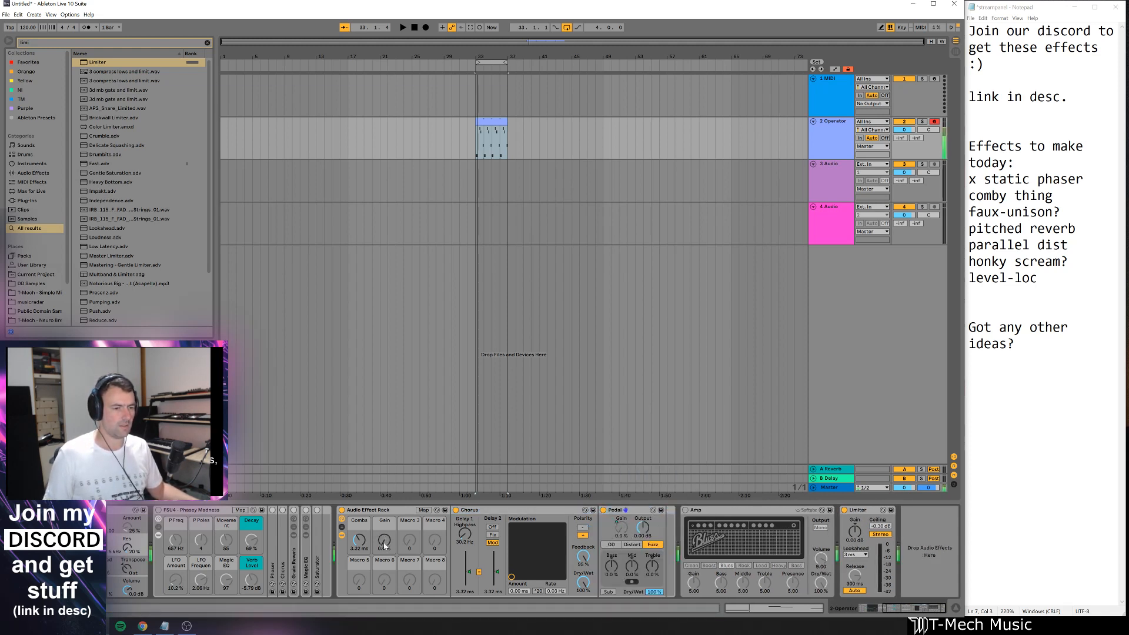
drag(385, 545, 383, 549)
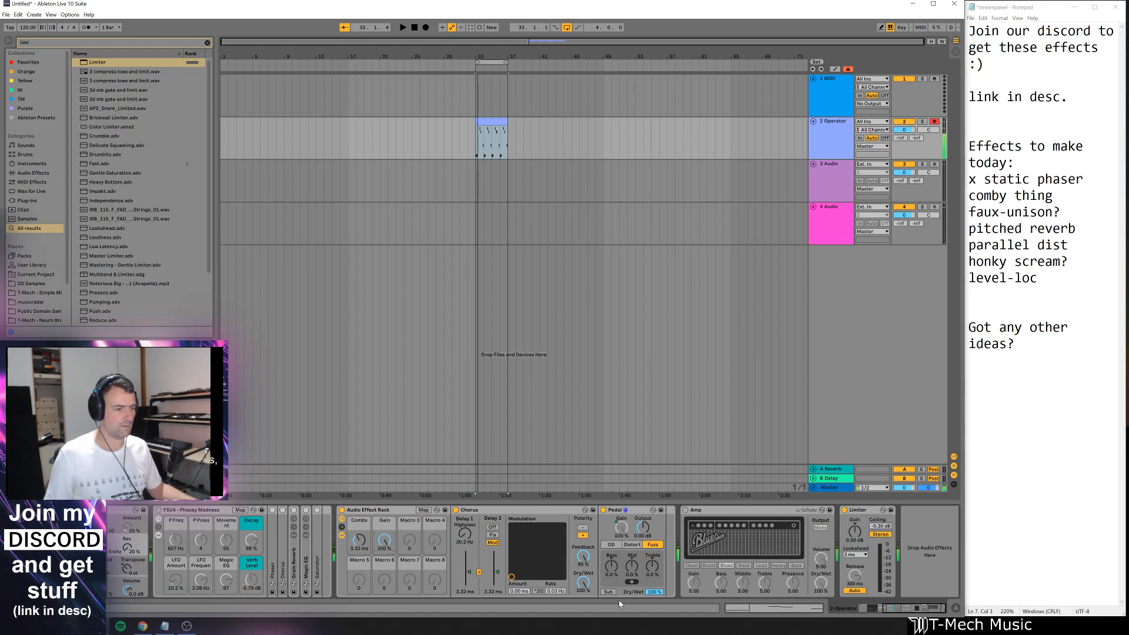
- Audition the Pedal in OD mode with its Bass at 0%, Mid about -89% and Treble at 100%
drag(649, 570, 612, 579)
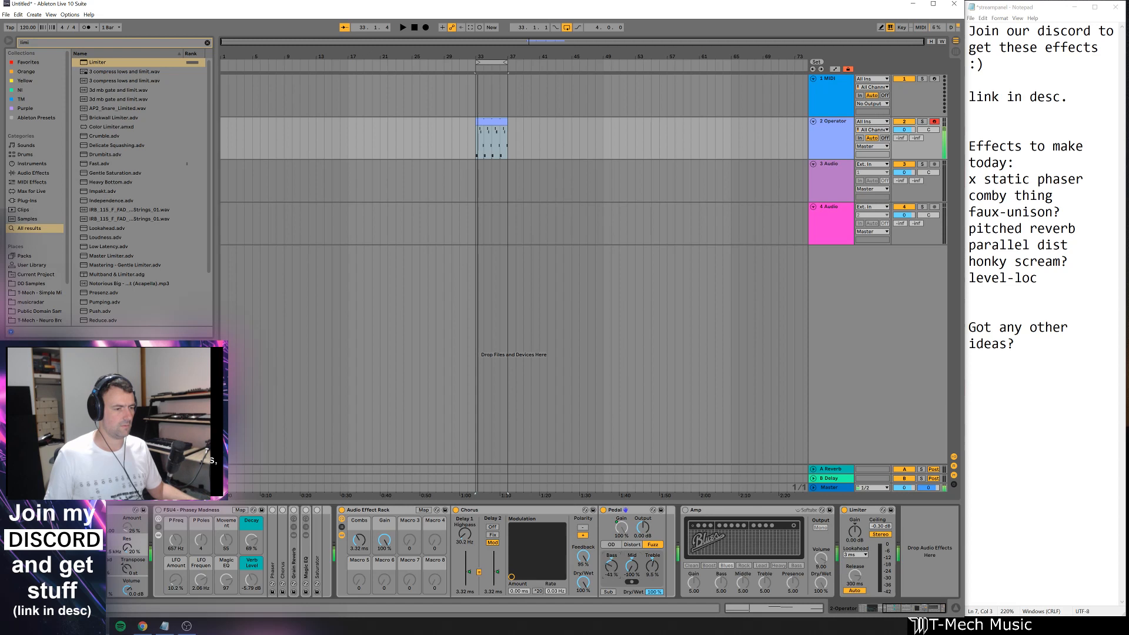
click(613, 547)
drag(633, 566, 653, 541)
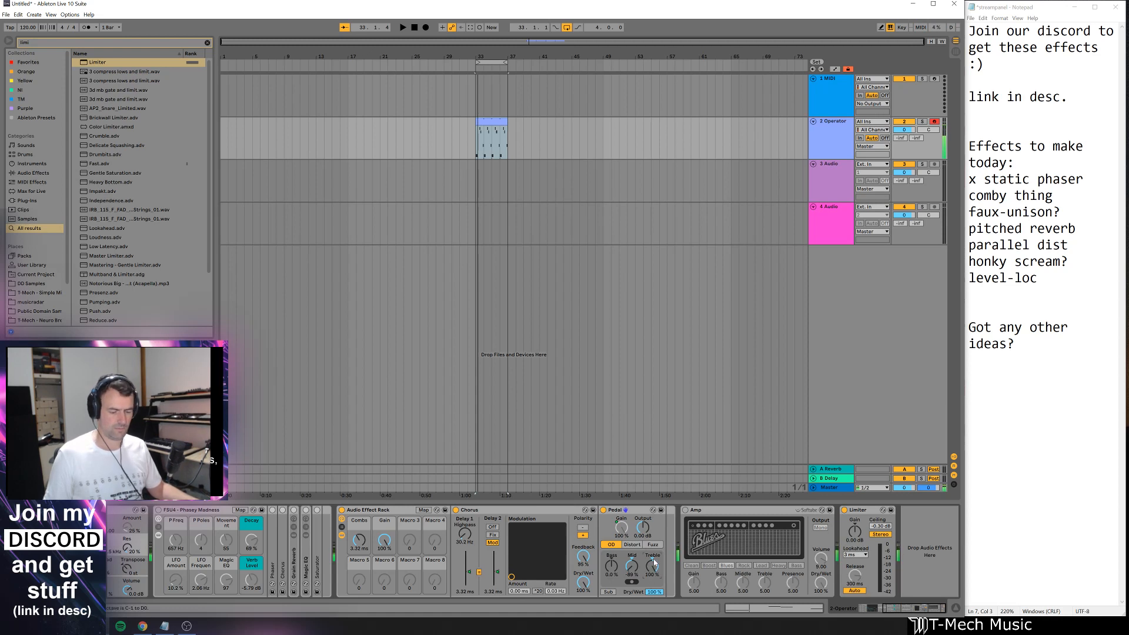
key(x)
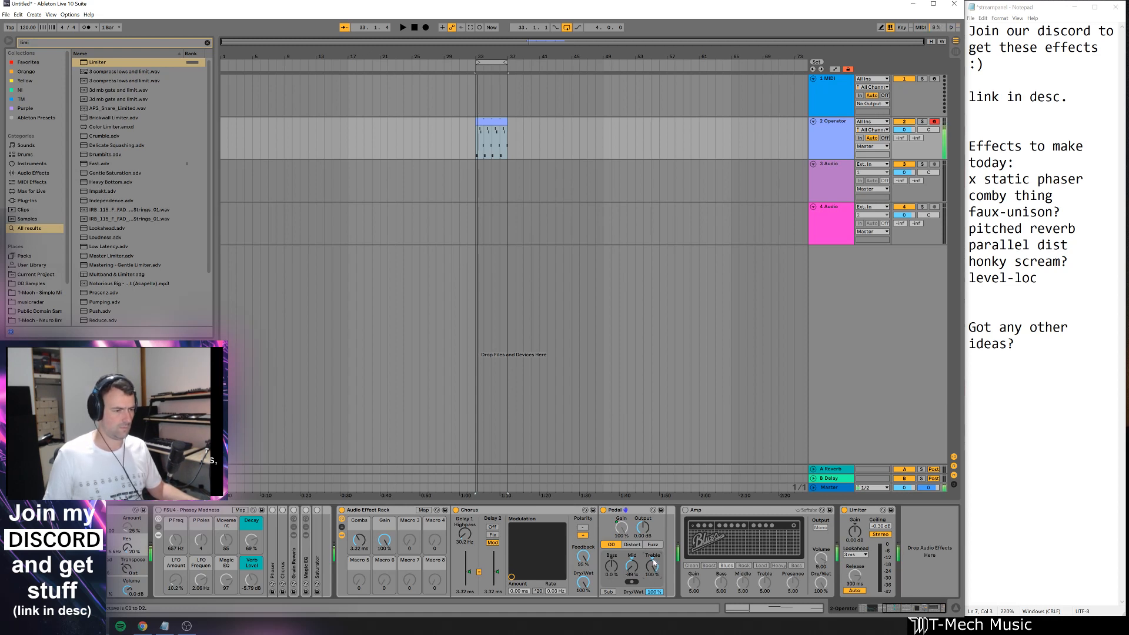
key(z)
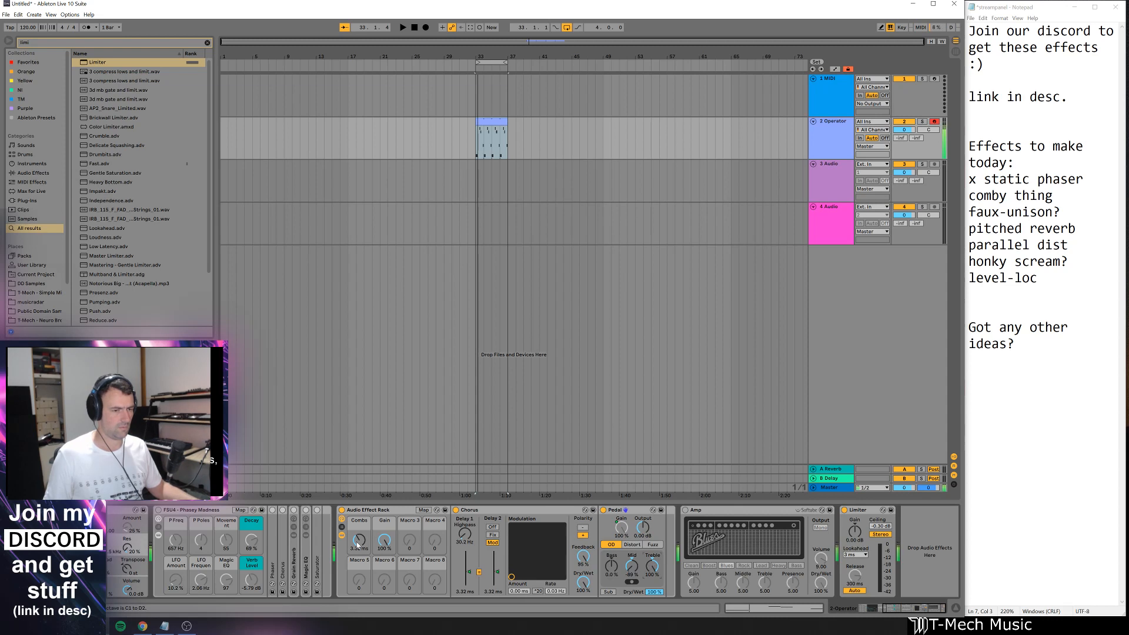
- Set the Combs macro to about 15.9 ms and the Chorus Feedback to about 53%
mouse_move(357, 544)
mouse_down()
mouse_move(356, 565)
mouse_move(357, 512)
mouse_move(357, 551)
mouse_up()
drag(583, 557, 583, 582)
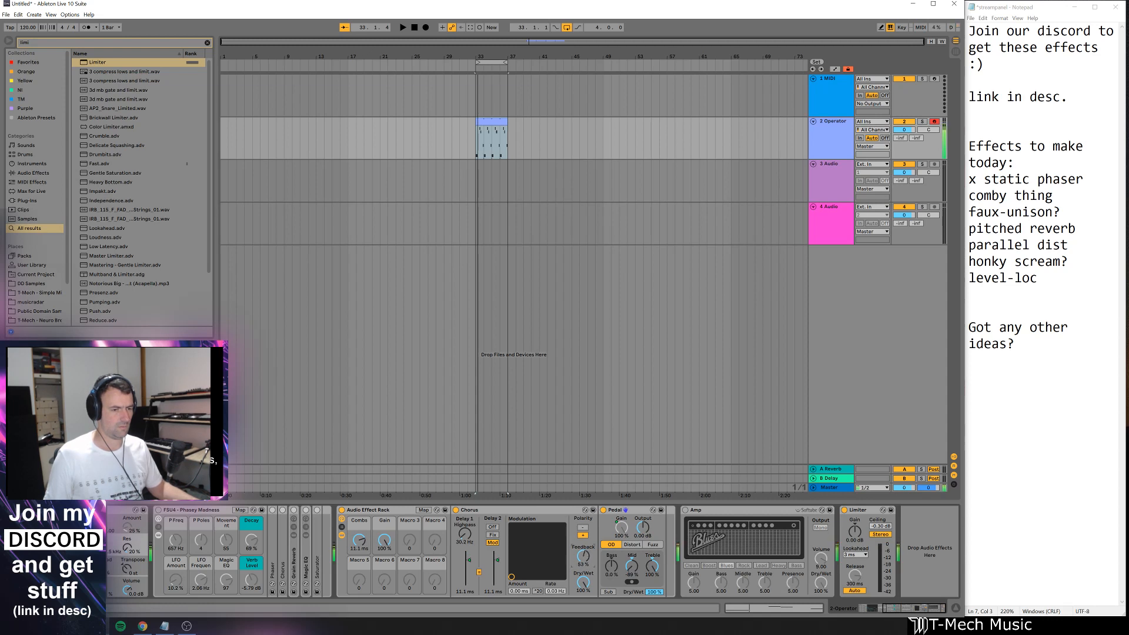
drag(359, 543, 360, 536)
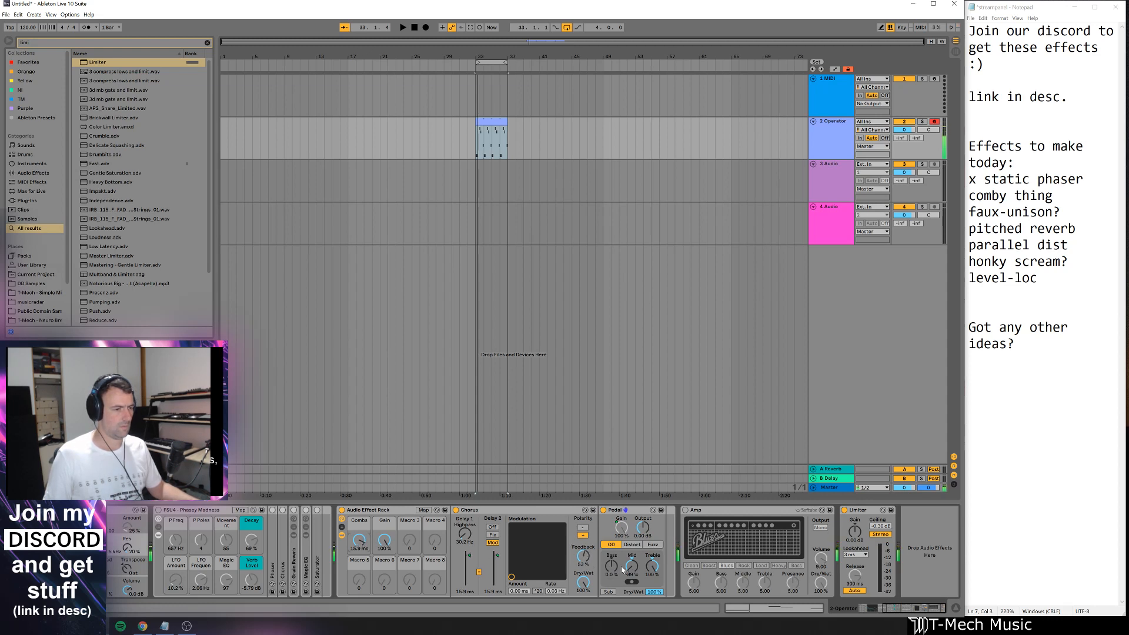
click(553, 519)
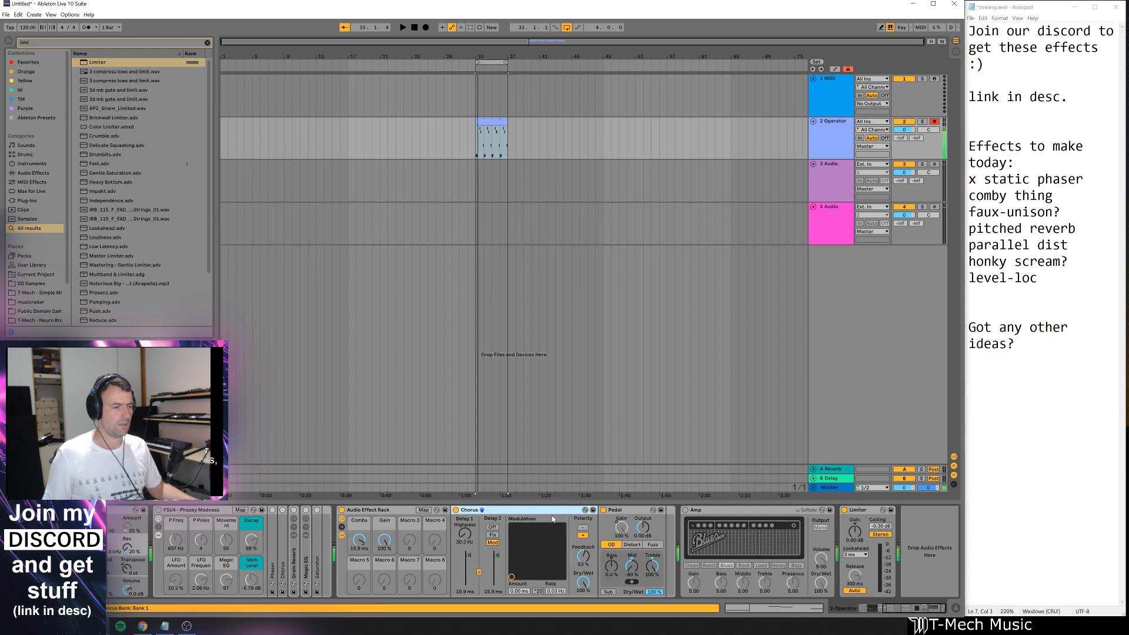
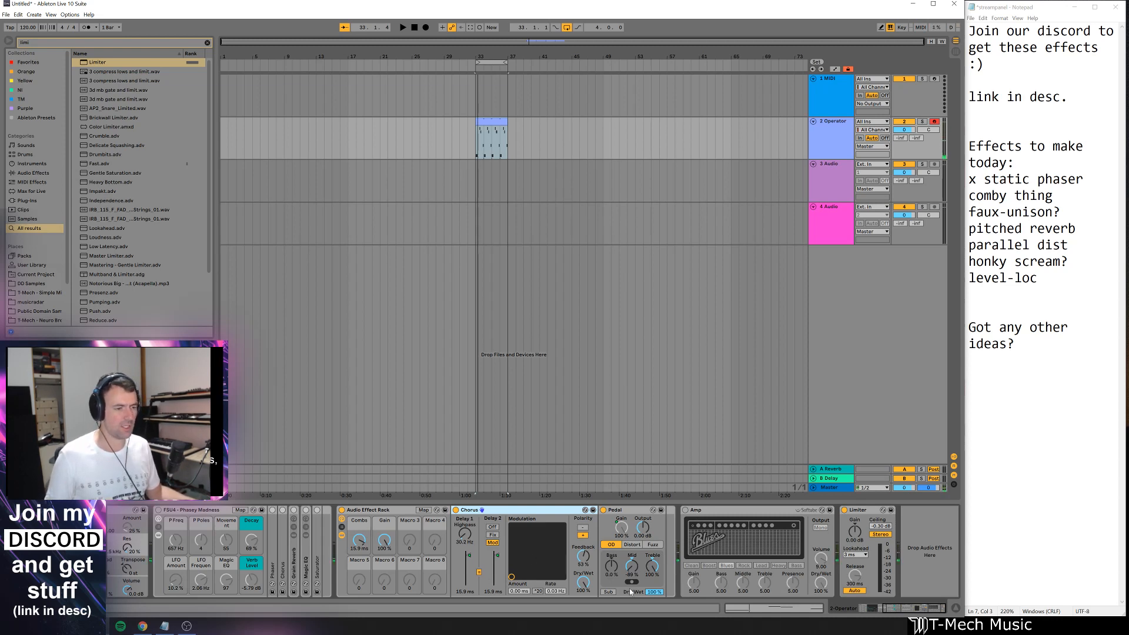
- Reset the Pedal's Mid and Treble to 0% and map its Bass to Macro 3
drag(632, 566, 654, 566)
right_click(653, 565)
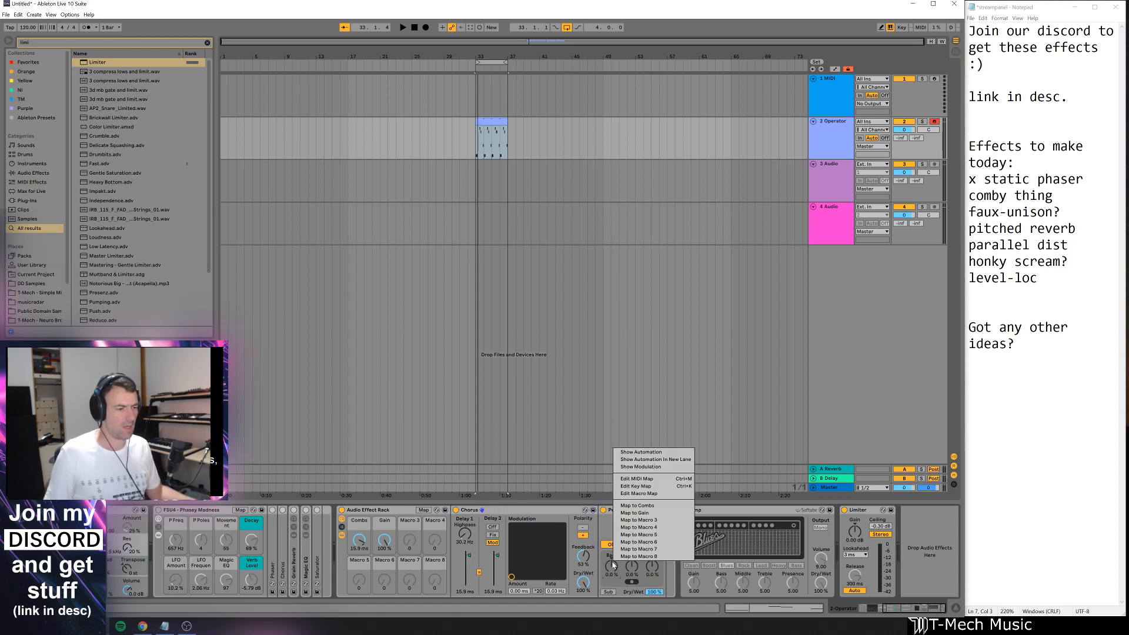
click(652, 520)
right_click(632, 566)
click(666, 532)
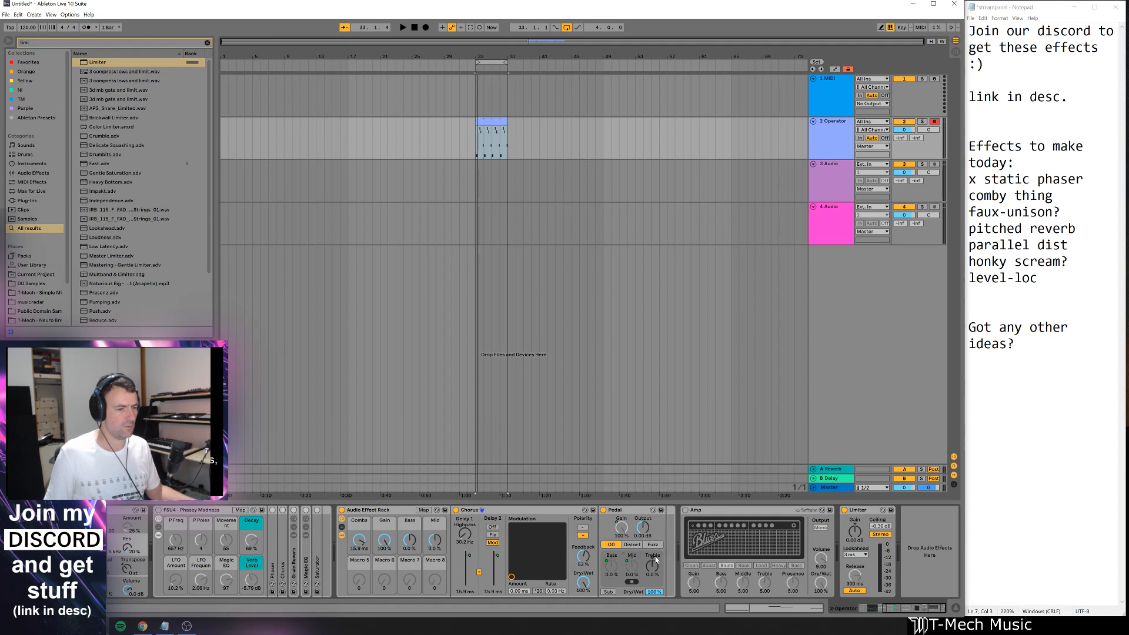
key(ctrl+z)
- Map the Pedal's Mid and Treble to the same macro as its Bass and rename that macro "Typical EQ"
right_click(629, 567)
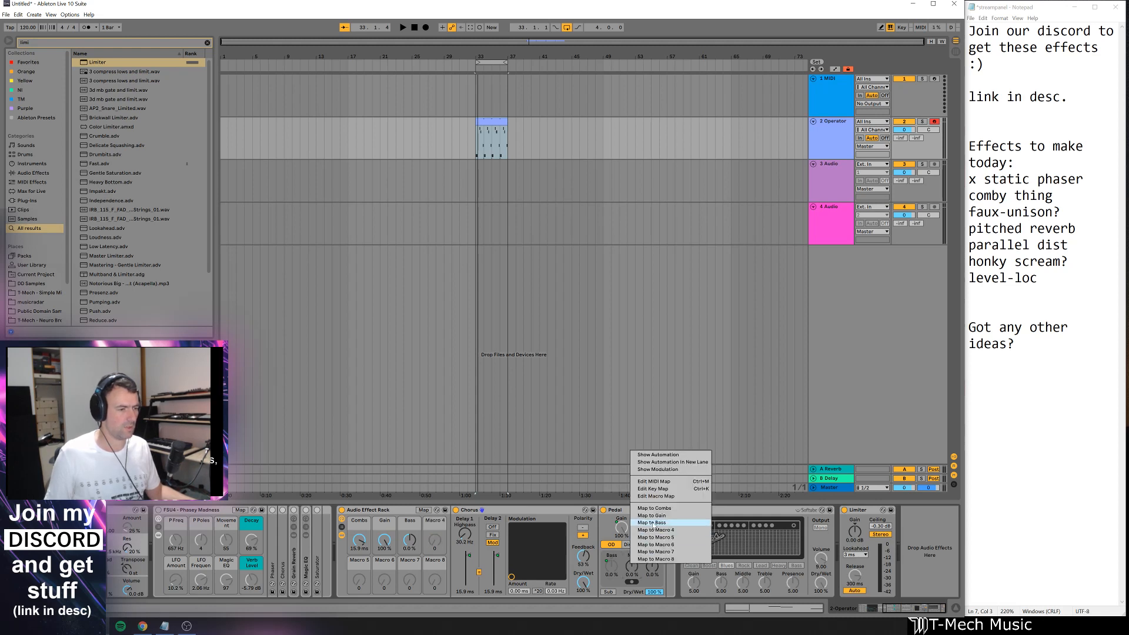
click(668, 524)
right_click(652, 568)
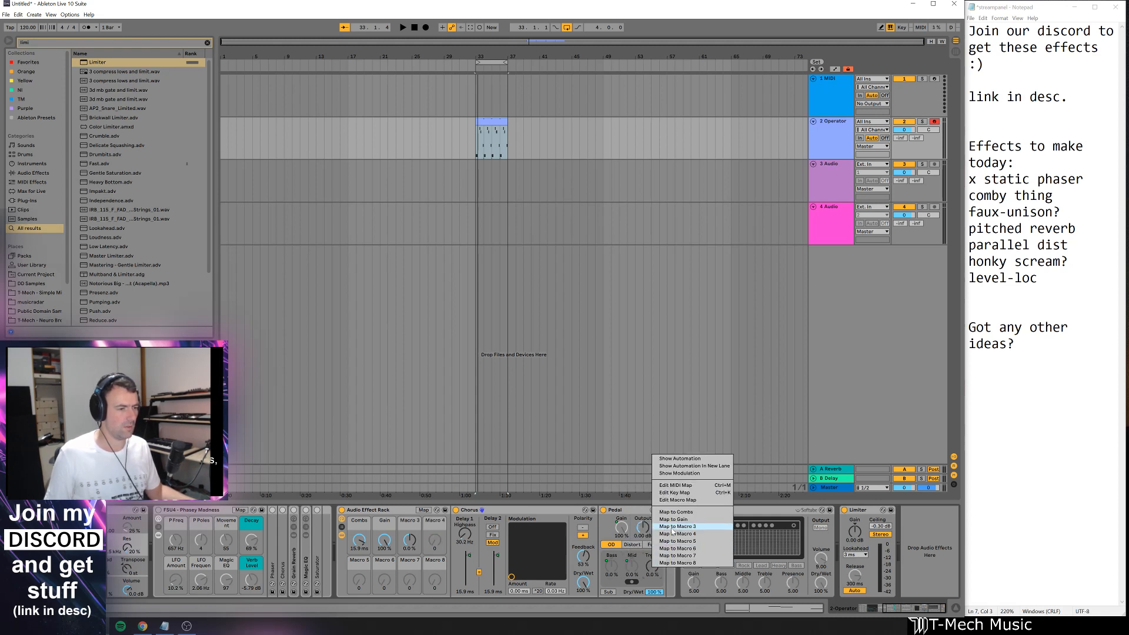
click(673, 526)
click(414, 524)
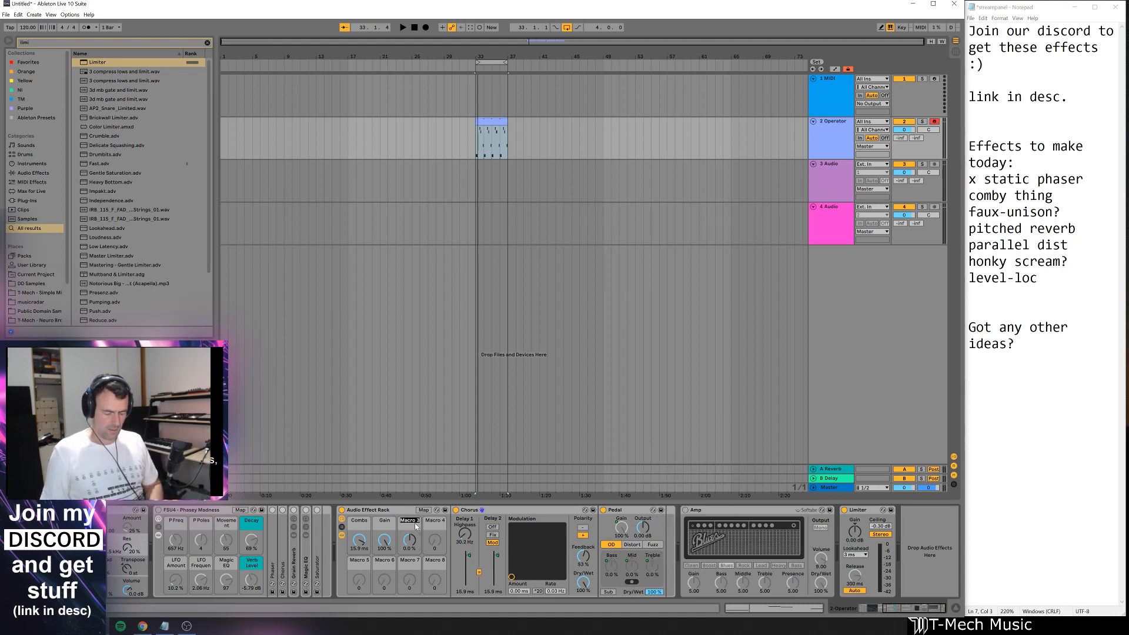
text(Typical EQ)
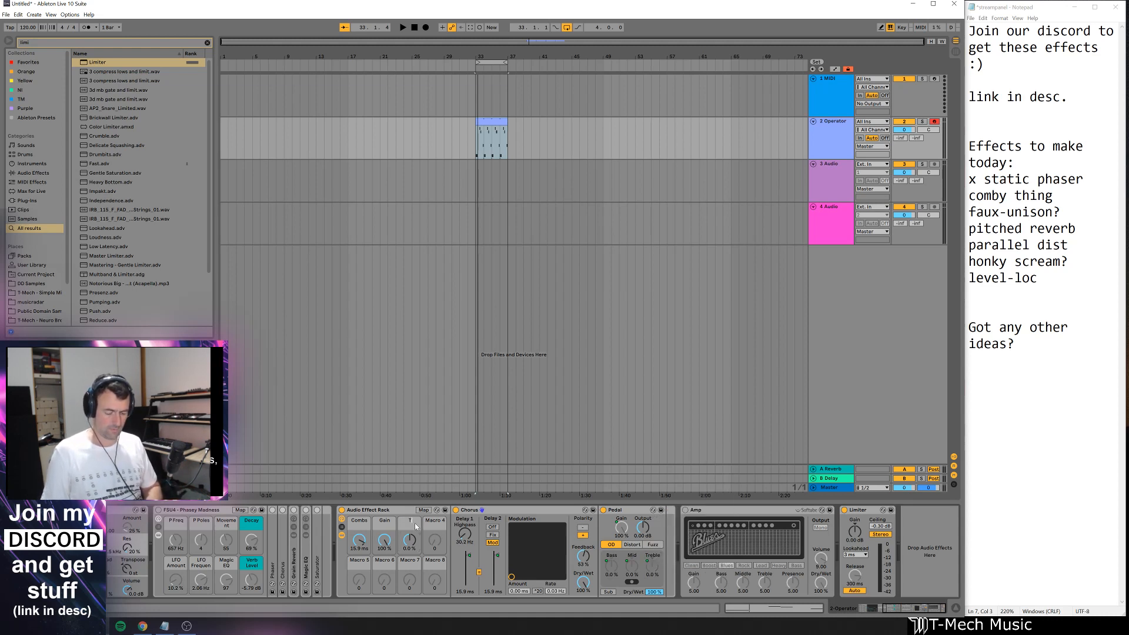
key(Return)
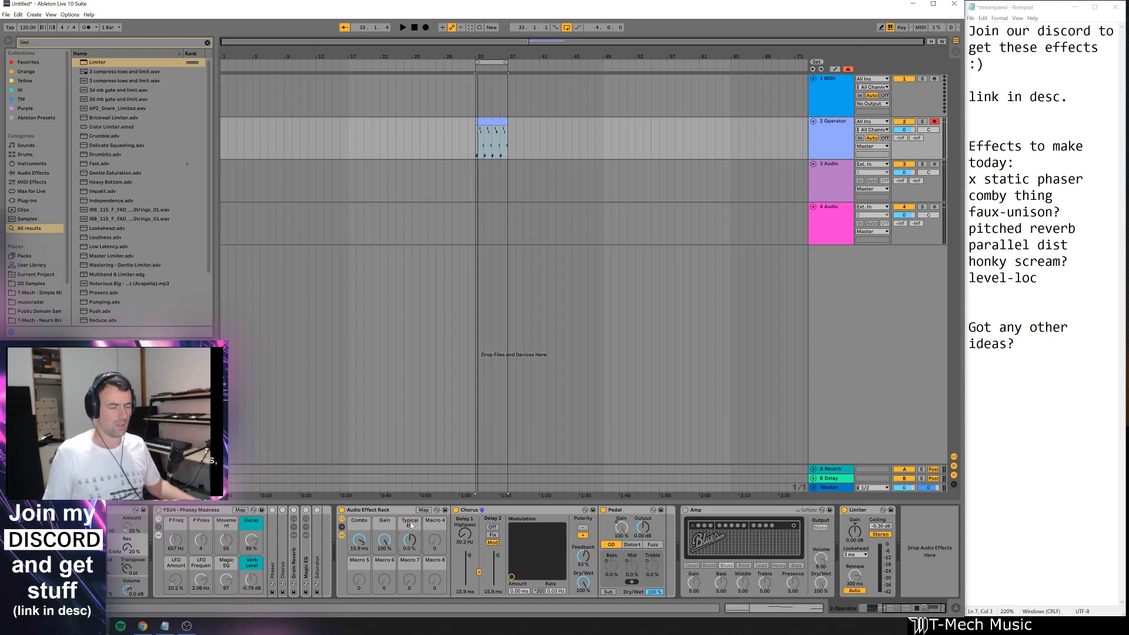
- Invert the Pedal Mid range in the Typical EQ macro mapping and turn the macro up to 127
click(423, 510)
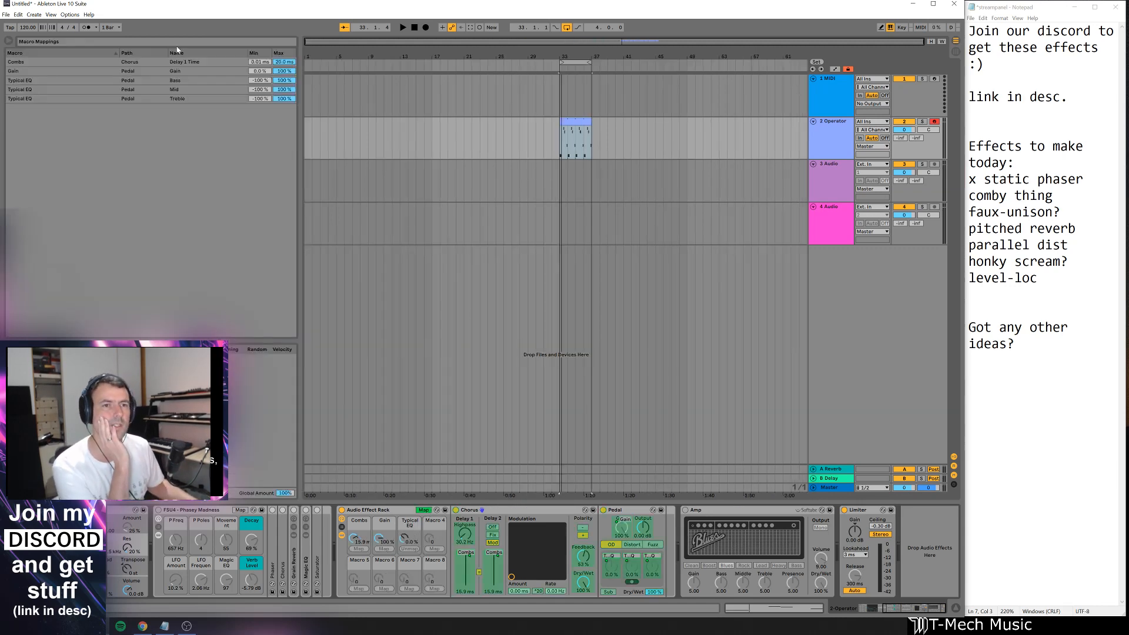
right_click(163, 90)
click(184, 95)
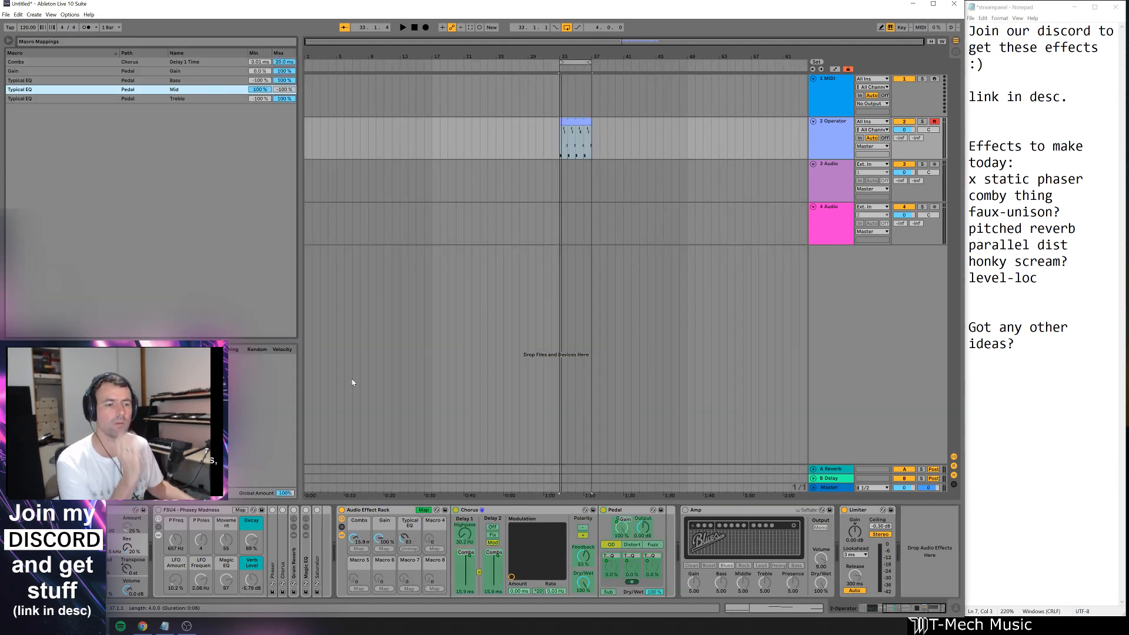
click(419, 510)
click(419, 511)
click(420, 510)
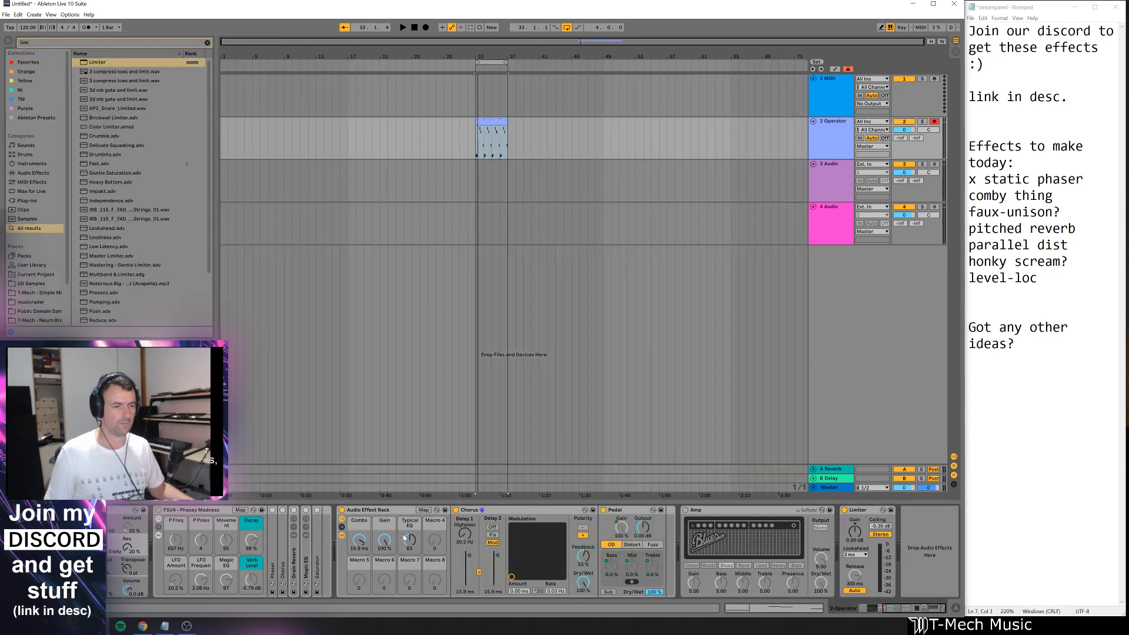
drag(410, 541, 410, 469)
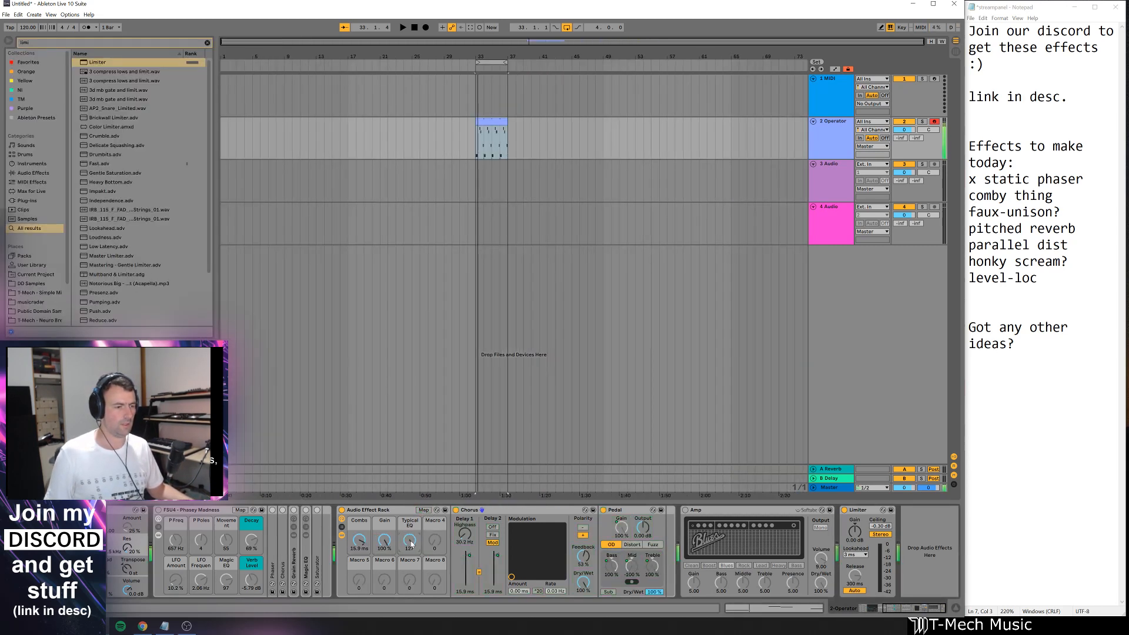
drag(411, 544, 412, 530)
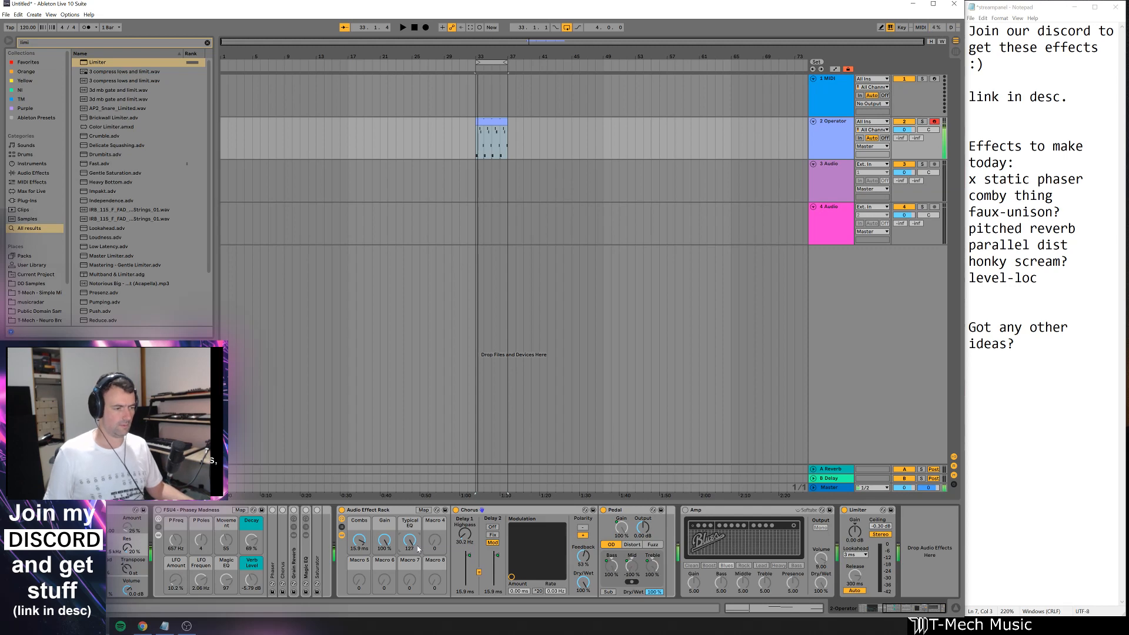
- Add a Saturator after the Pedal in the rack and compare it on and off while trimming the Pedal's Output
key(ctrl+f)
text(sat)
click(117, 61)
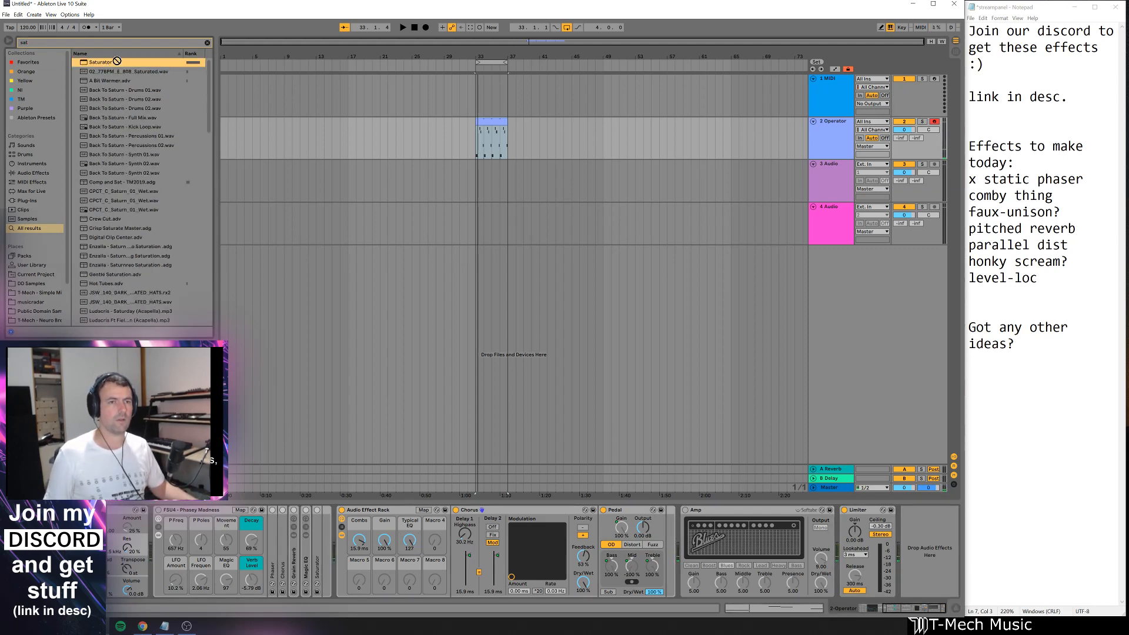
drag(117, 62, 670, 579)
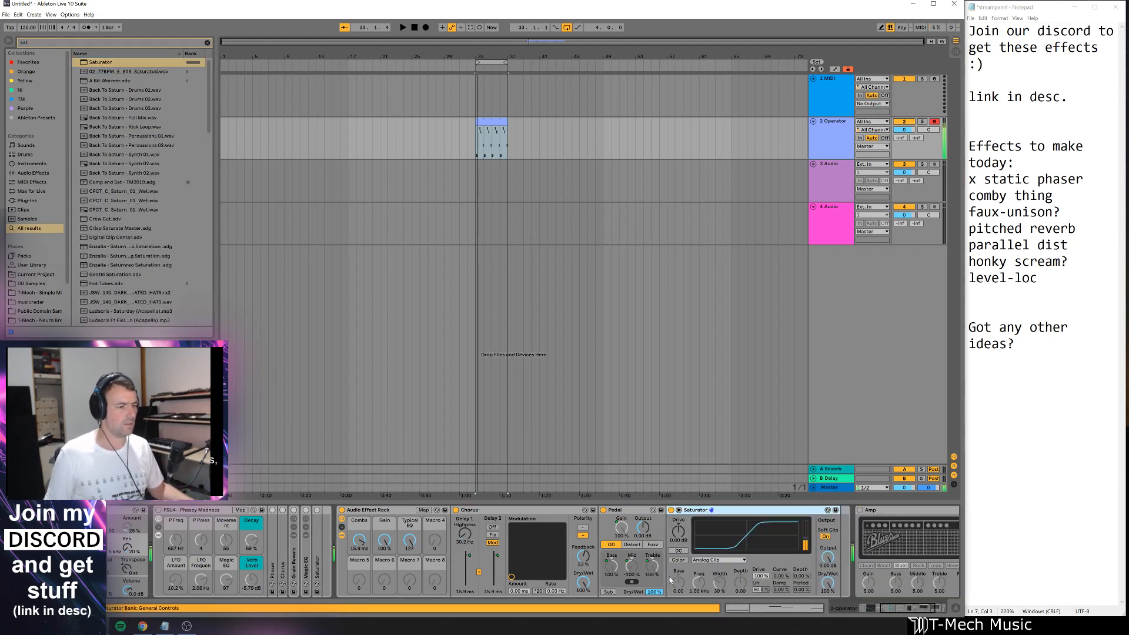
click(671, 510)
mouse_move(644, 528)
mouse_down()
mouse_move(643, 506)
mouse_move(644, 527)
mouse_up()
click(671, 510)
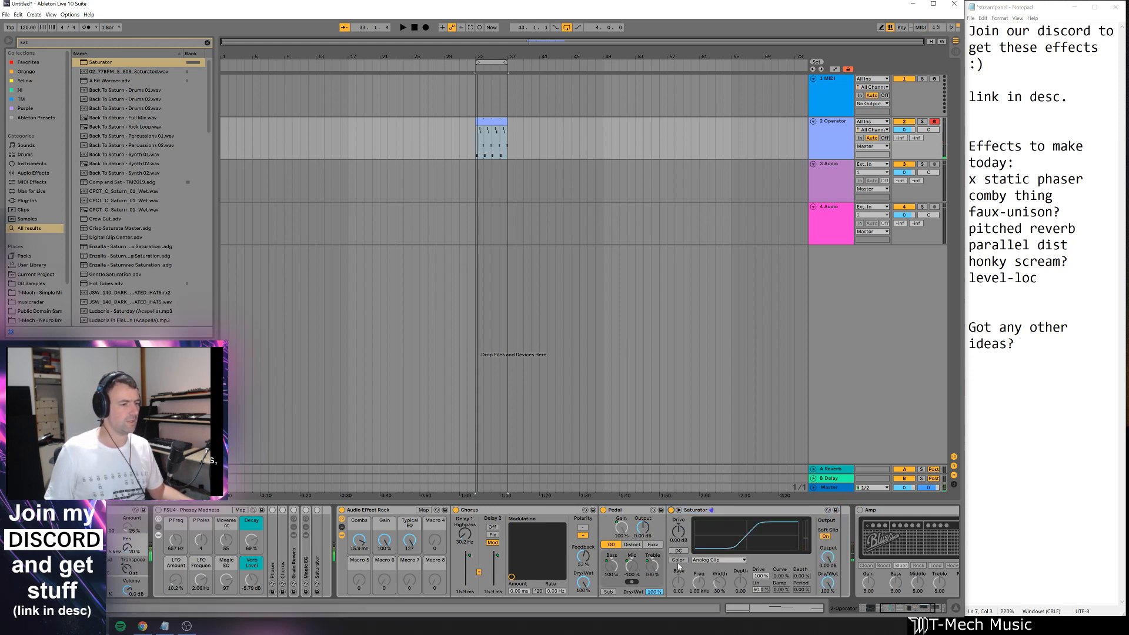
- Switch the Pedal to Distort mode and lower the Combs macro to about 1.61 ms
click(632, 544)
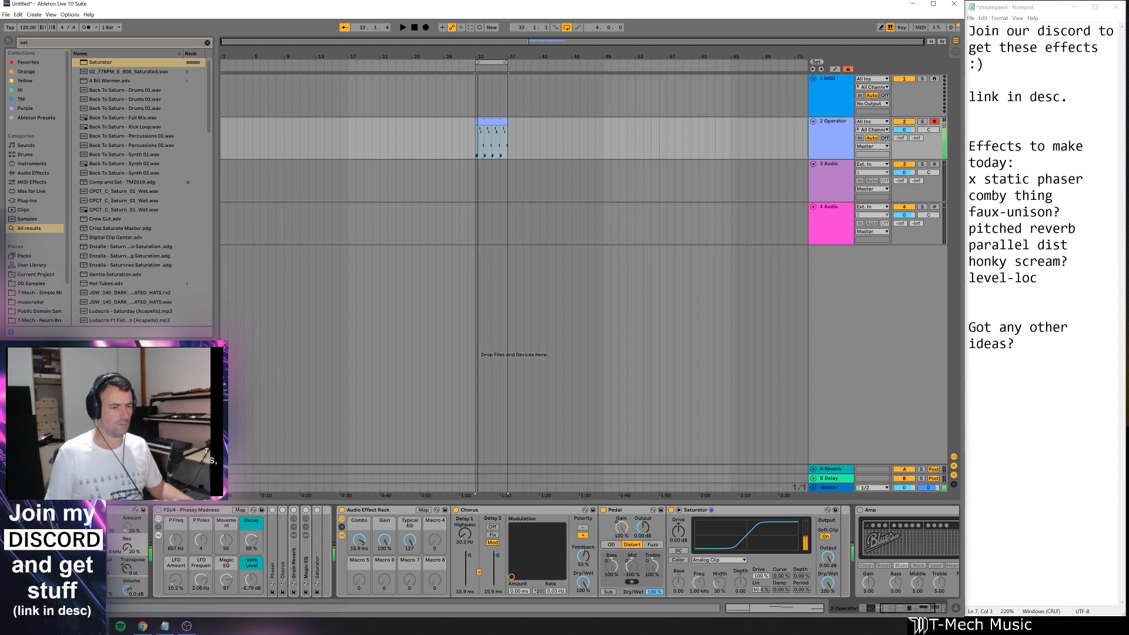
mouse_move(356, 538)
mouse_down()
mouse_move(355, 553)
mouse_move(358, 535)
mouse_up()
- Change the waveform of Operator's Oscillator A to Sine and sweep the rack's Combs macro against it
scroll(372, 570, up, 5)
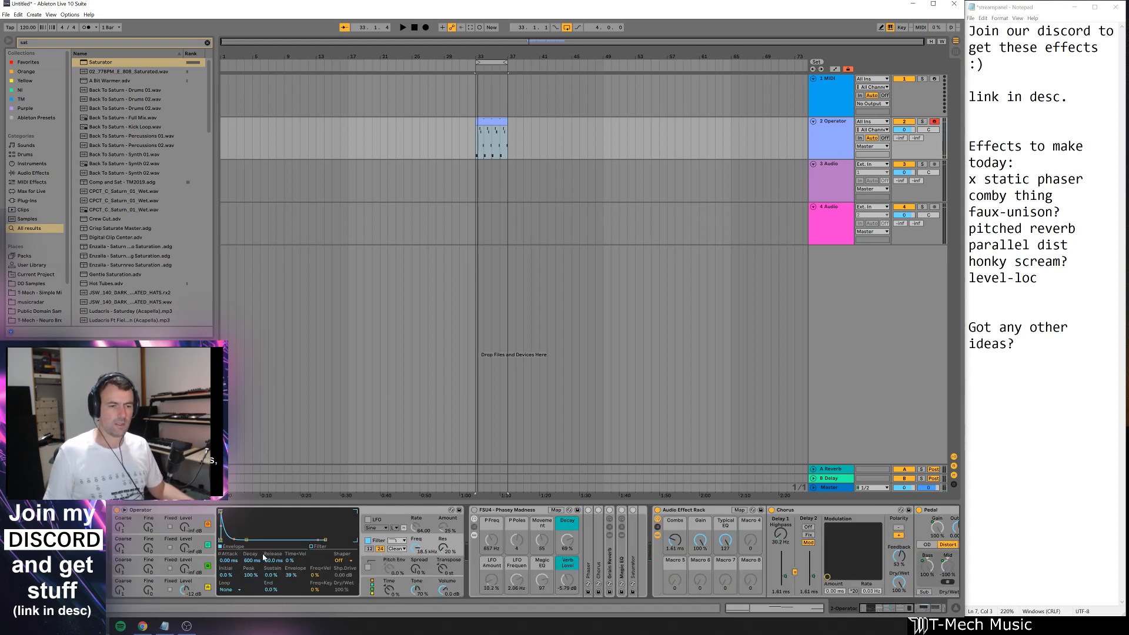
click(203, 582)
click(331, 562)
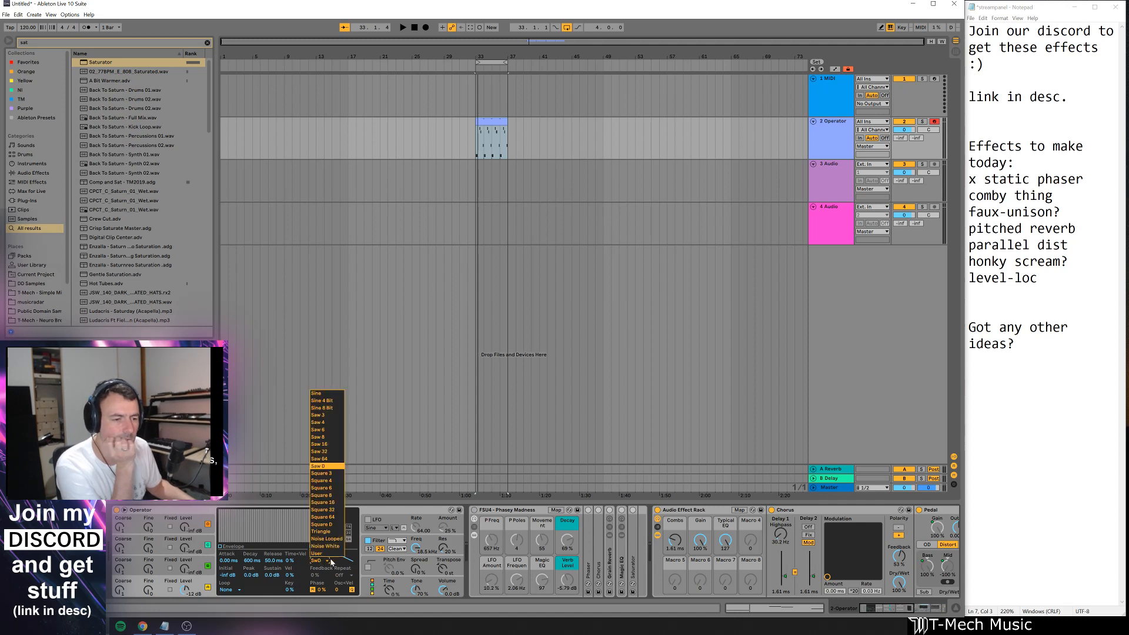
click(317, 393)
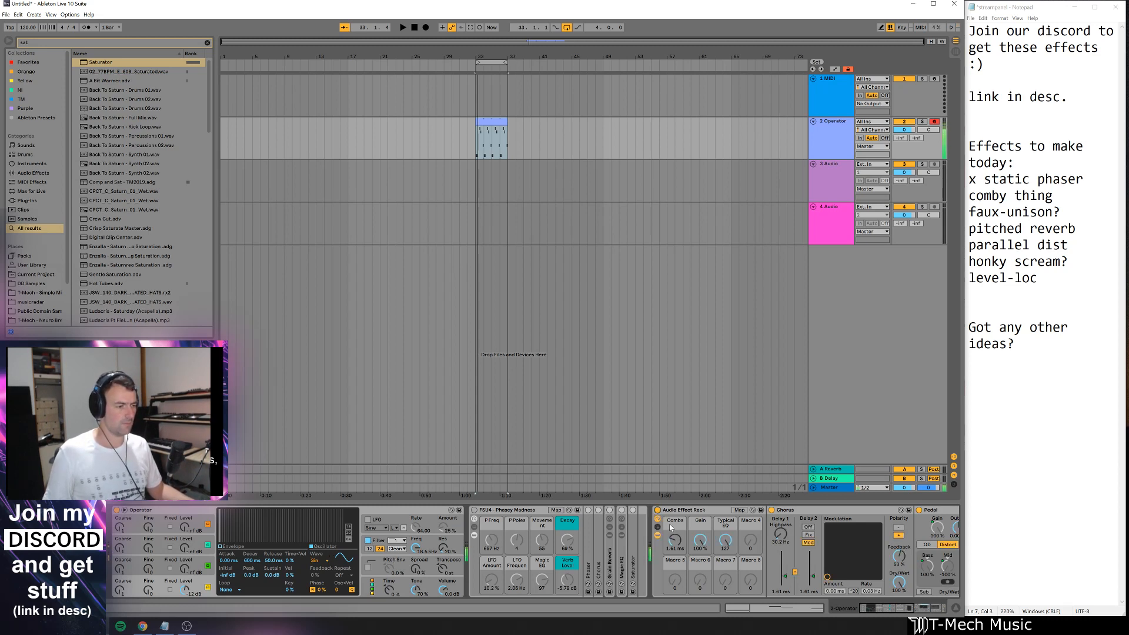
mouse_move(676, 542)
mouse_down()
mouse_move(676, 529)
mouse_move(675, 553)
mouse_up()
- Map the Chorus Feedback to Macro 5 of the rack
click(900, 611)
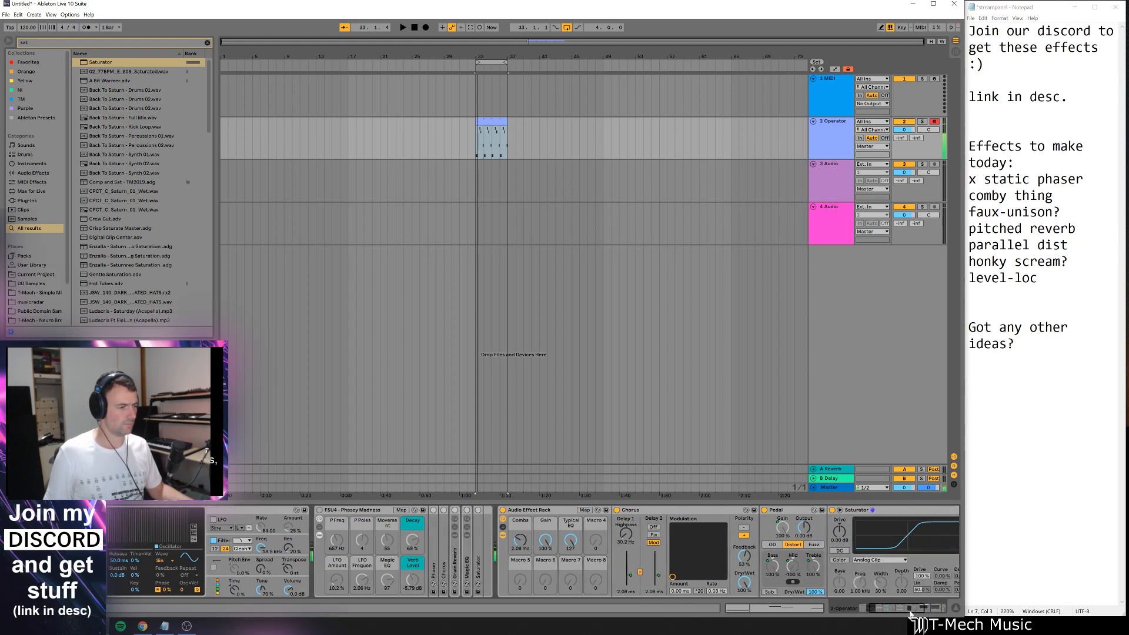
right_click(744, 556)
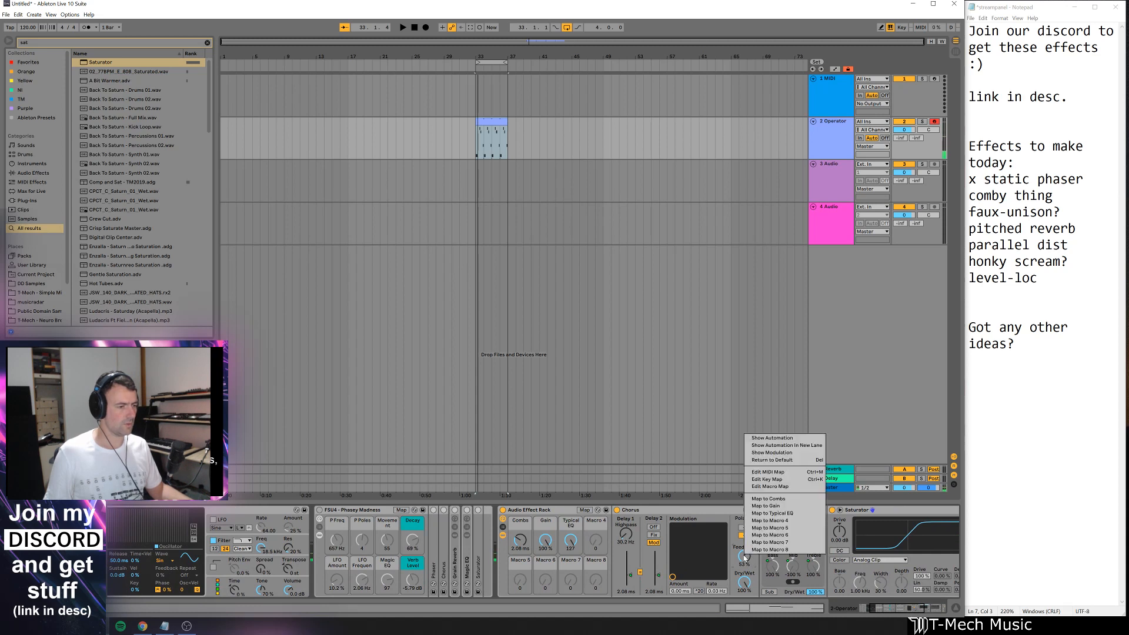
click(769, 527)
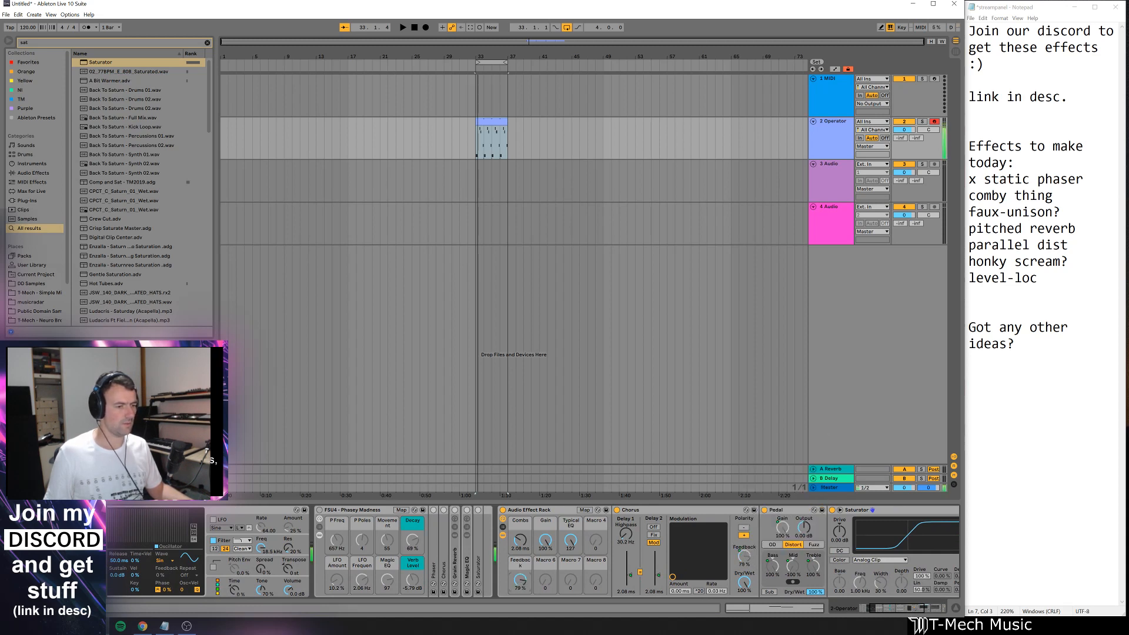
- Adjust the rack macros to Combs about 13.8 ms, Gain 64%, Typical EQ 81 and Feedback about 76%
drag(520, 581, 522, 525)
scroll(526, 546, up, 3)
scroll(522, 578, down, 10)
scroll(519, 545, down, 5)
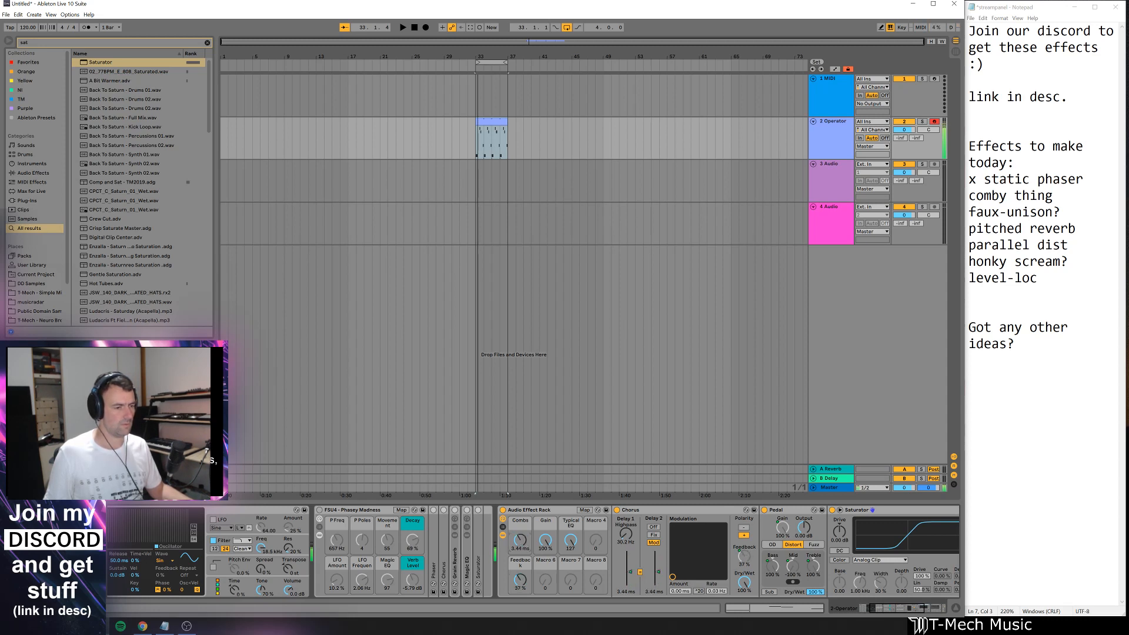
drag(545, 543, 519, 542)
- Add a Reverb before the Chorus in the rack and lower its Dry/Wet and Decay Time
drag(881, 611, 903, 611)
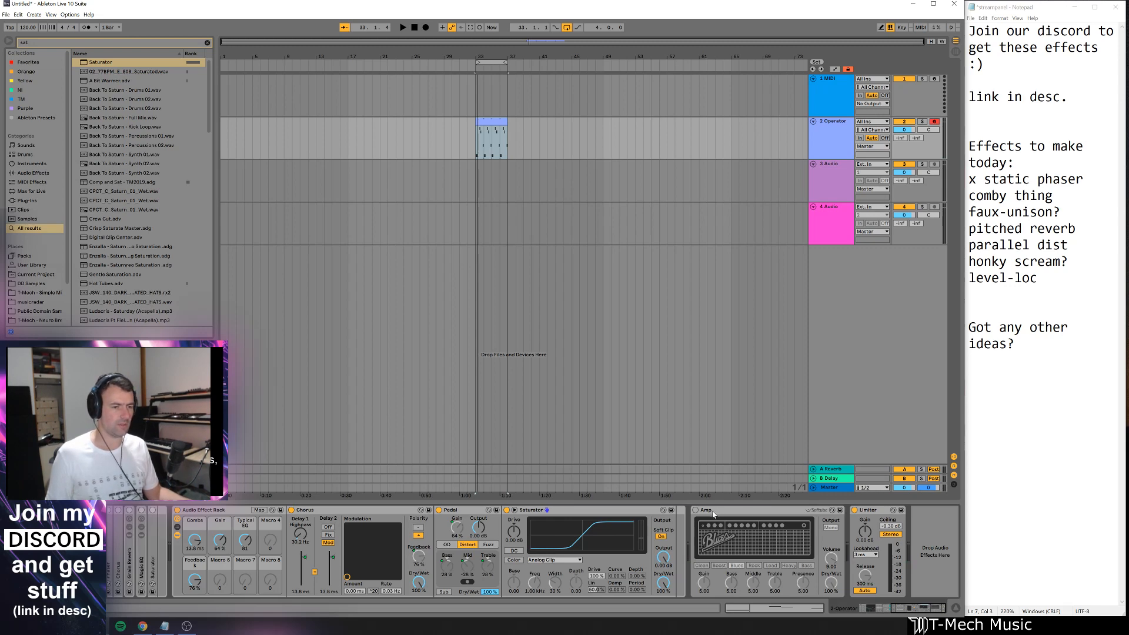
key(ctrl+f)
text(rev)
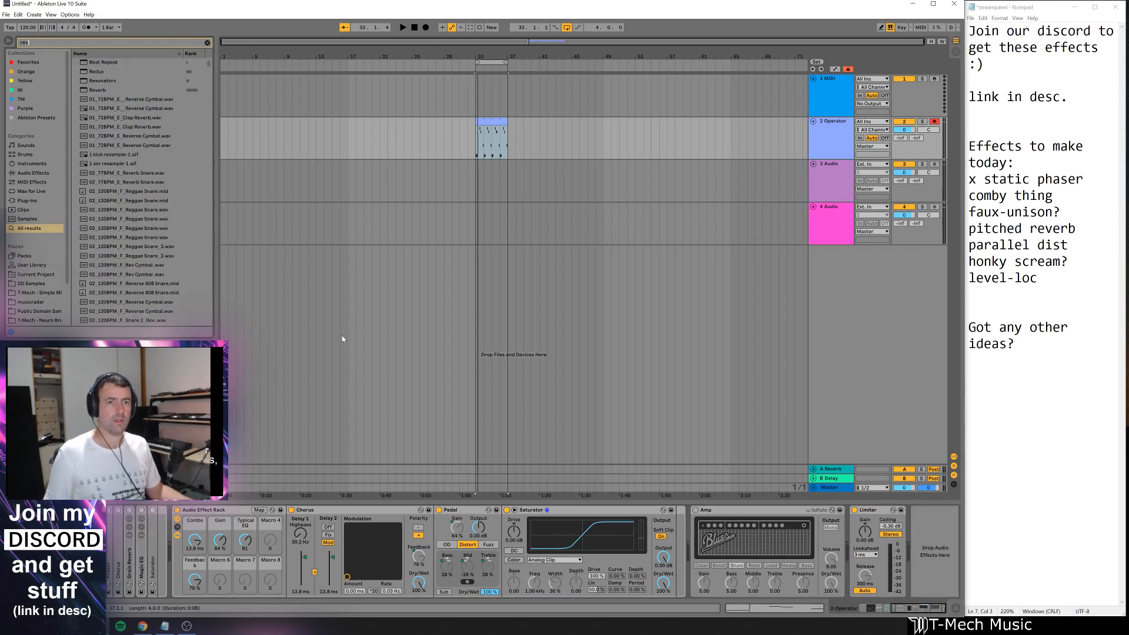
drag(98, 62, 339, 560)
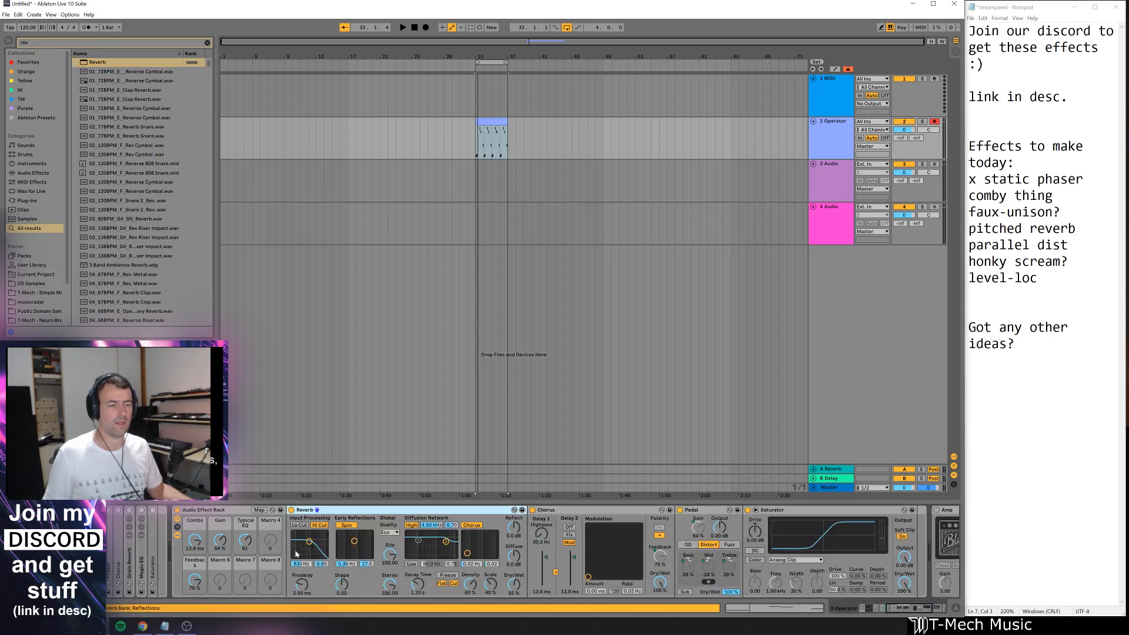
drag(514, 584, 514, 631)
drag(416, 586, 416, 609)
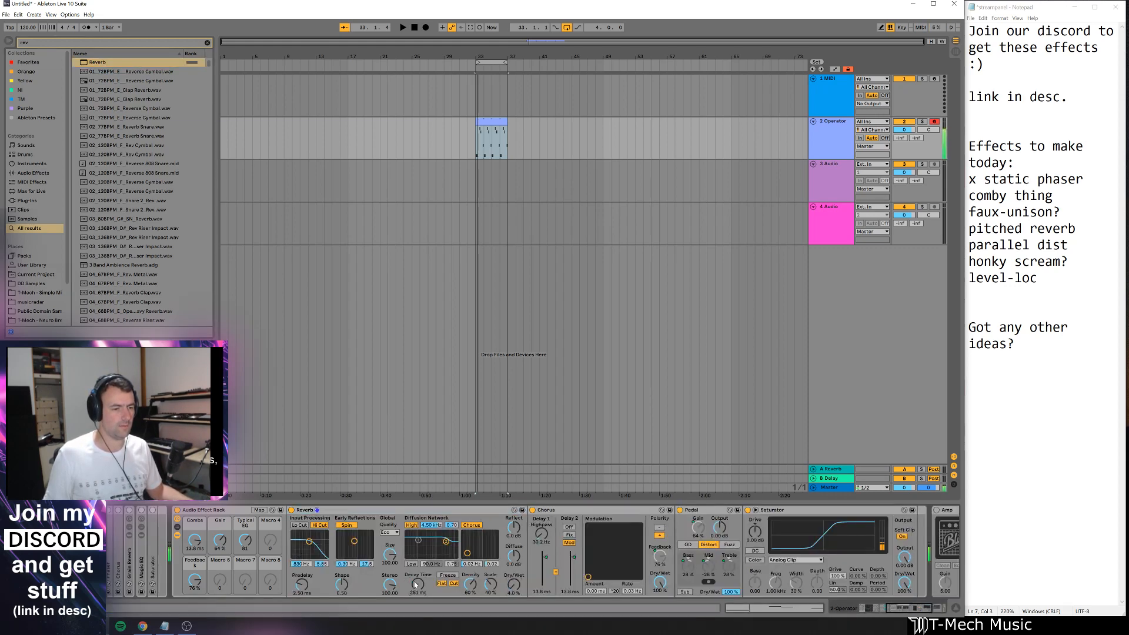
- Replace the Reverb in front of the Chorus with a Delay device
click(352, 510)
key(Delete)
key(ctrl+f)
text(d)
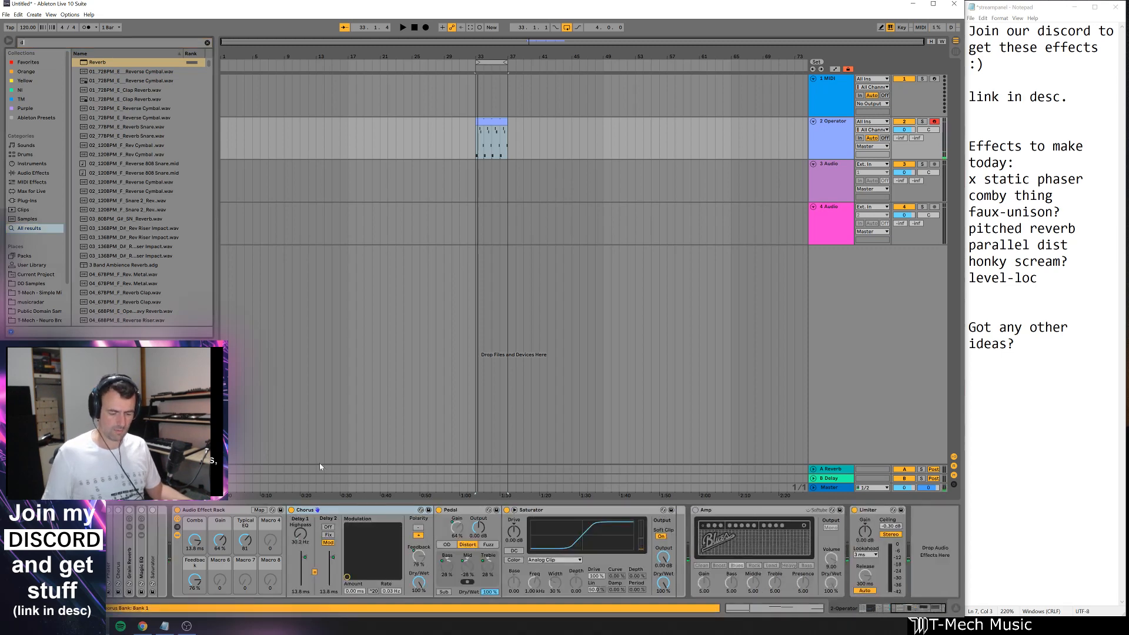
text(el)
click(94, 63)
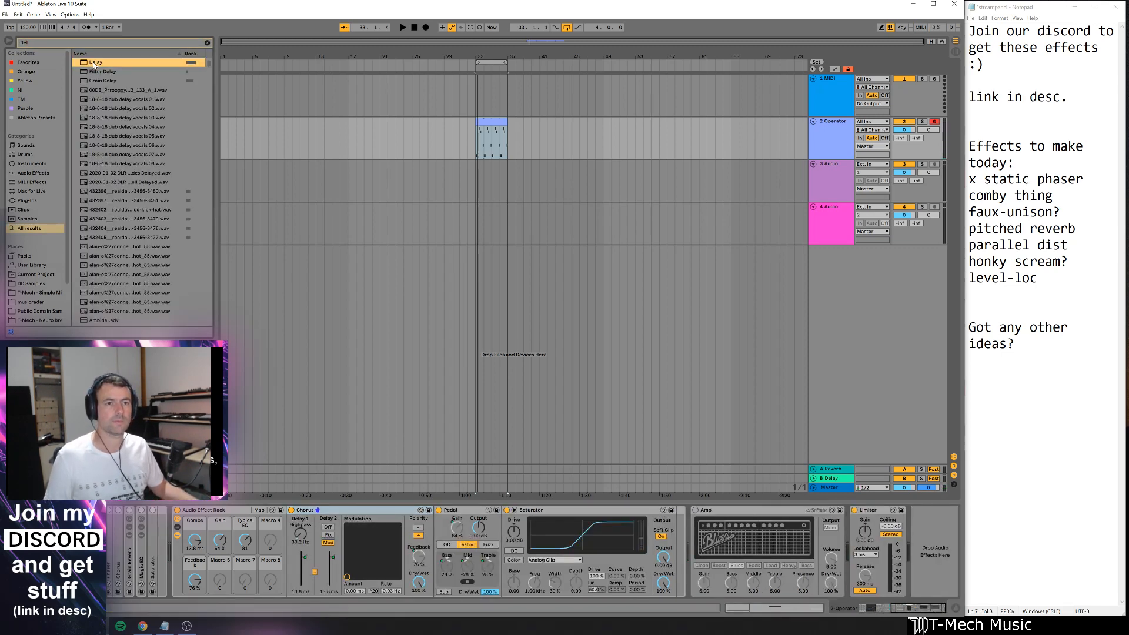
drag(94, 63, 291, 550)
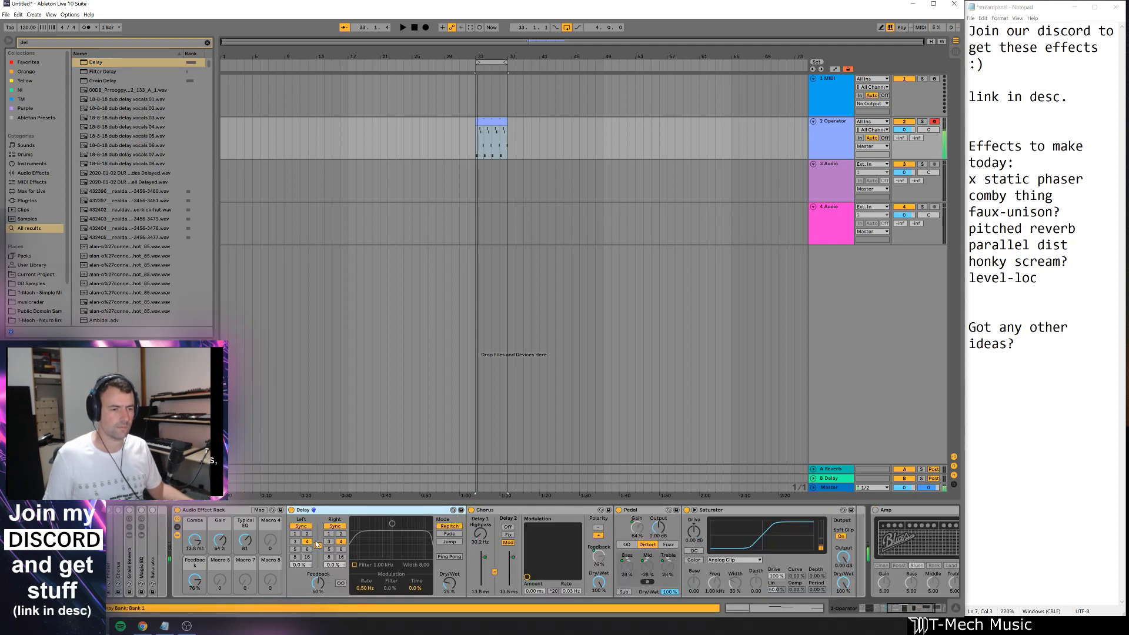
- Unsync the Delay, then set its time to about 1.12 ms, Feedback to 95% and Dry/Wet to 100%
click(296, 534)
drag(321, 581, 321, 552)
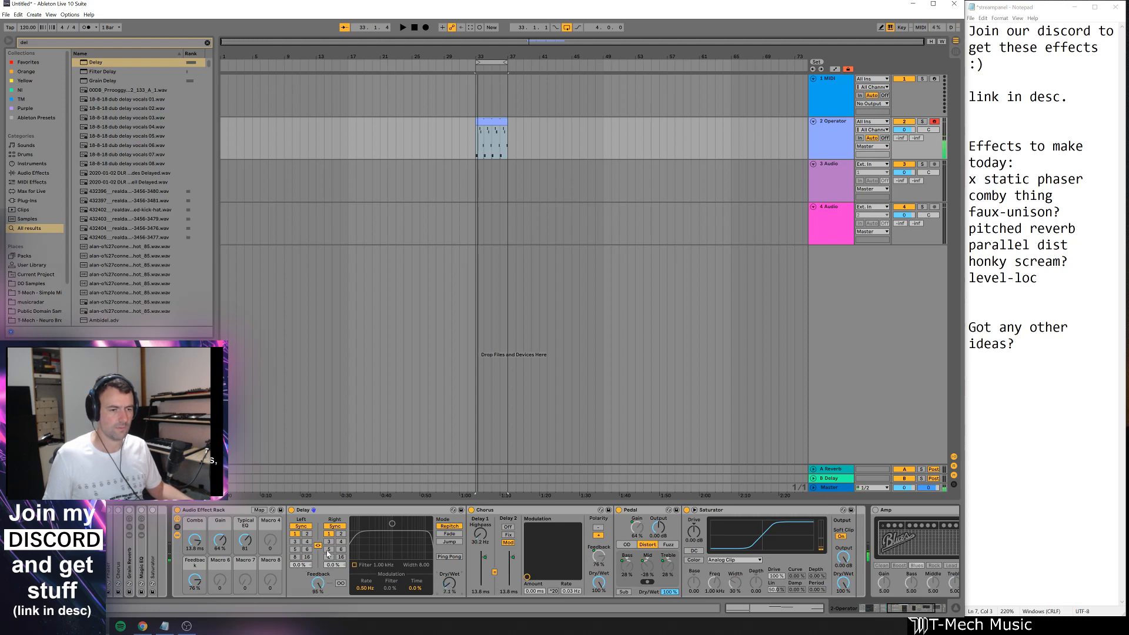
click(334, 526)
drag(335, 543, 335, 612)
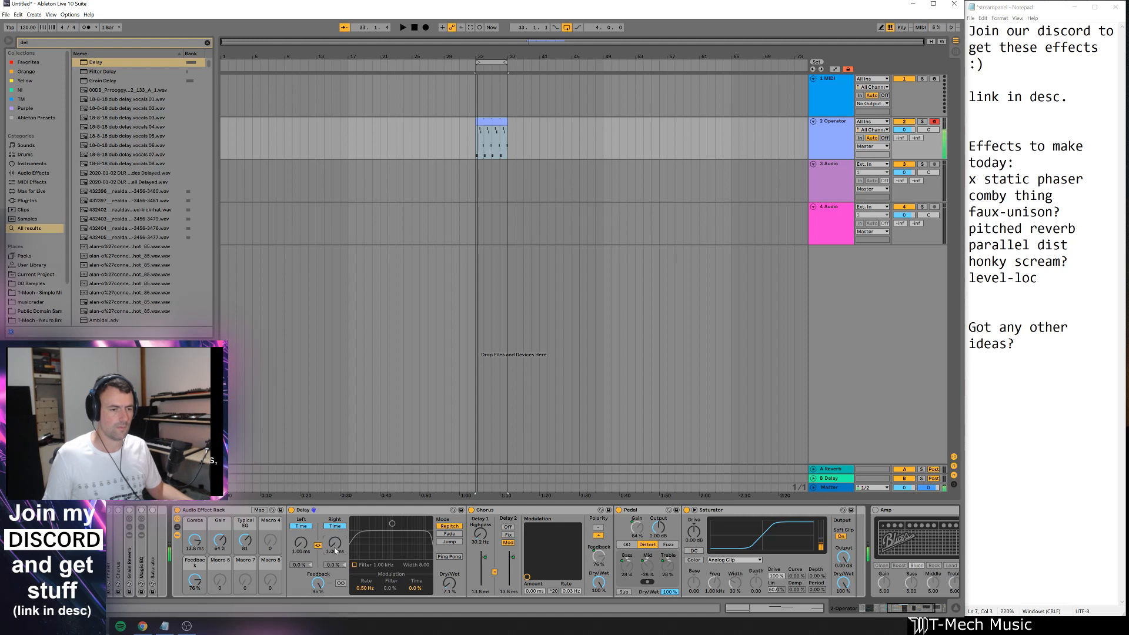
drag(334, 549, 334, 546)
drag(449, 582, 450, 524)
- Raise the Chorus Highpass to about 70.6 Hz and lower the Combs macro to about 3.07 ms
drag(480, 539, 481, 544)
click(483, 559)
mouse_move(195, 540)
mouse_down()
mouse_move(195, 568)
mouse_move(195, 514)
mouse_move(196, 558)
mouse_up()
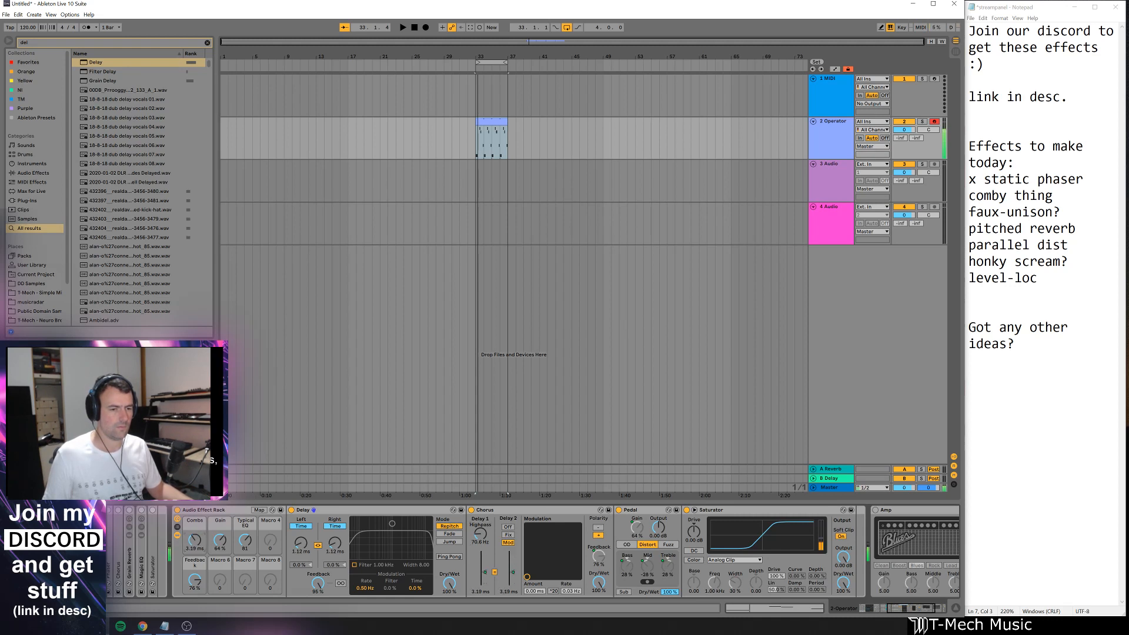
- Bypass the Chorus, Pedal and Saturator and audition different Delay times, ending at about 1.81 ms
click(471, 510)
click(619, 509)
click(687, 510)
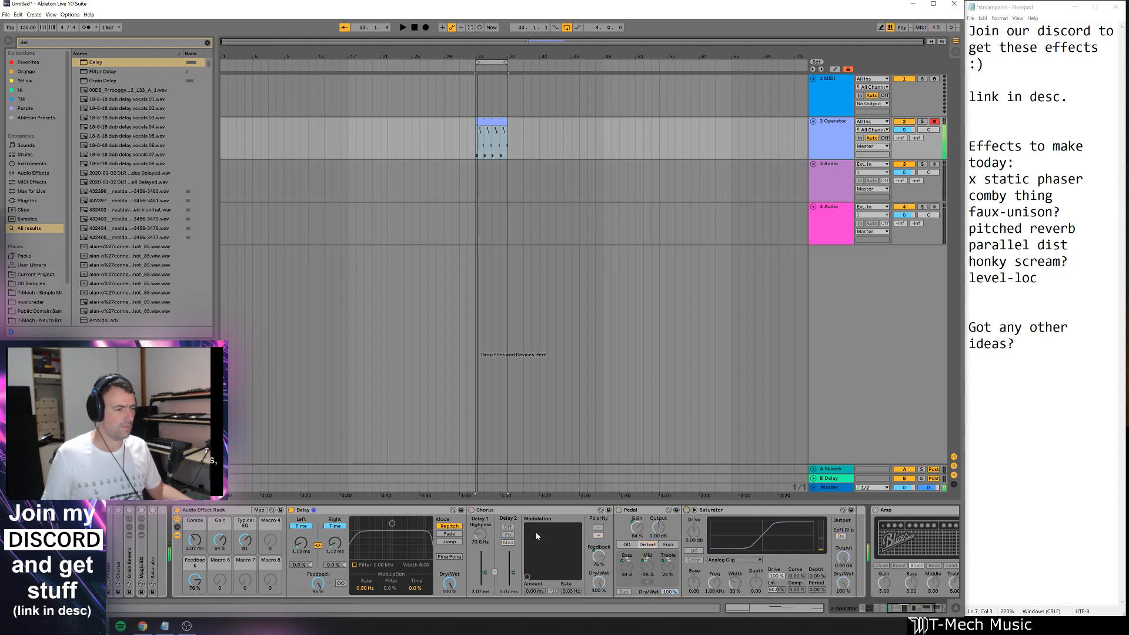
drag(336, 543, 336, 537)
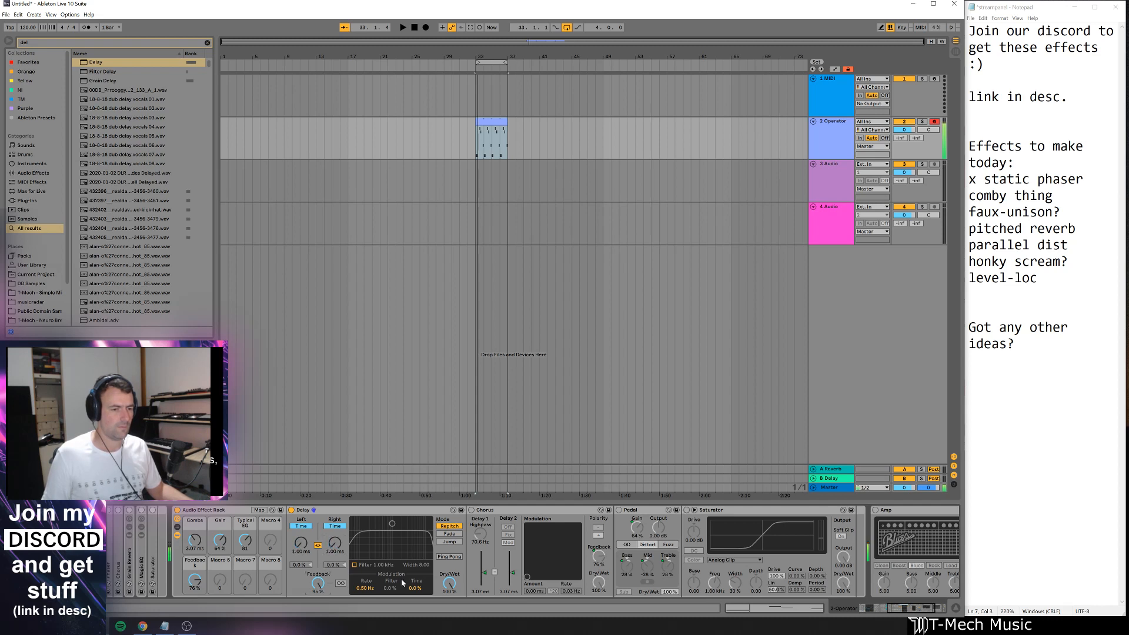
mouse_move(450, 583)
mouse_down()
mouse_move(450, 611)
mouse_move(449, 581)
mouse_up()
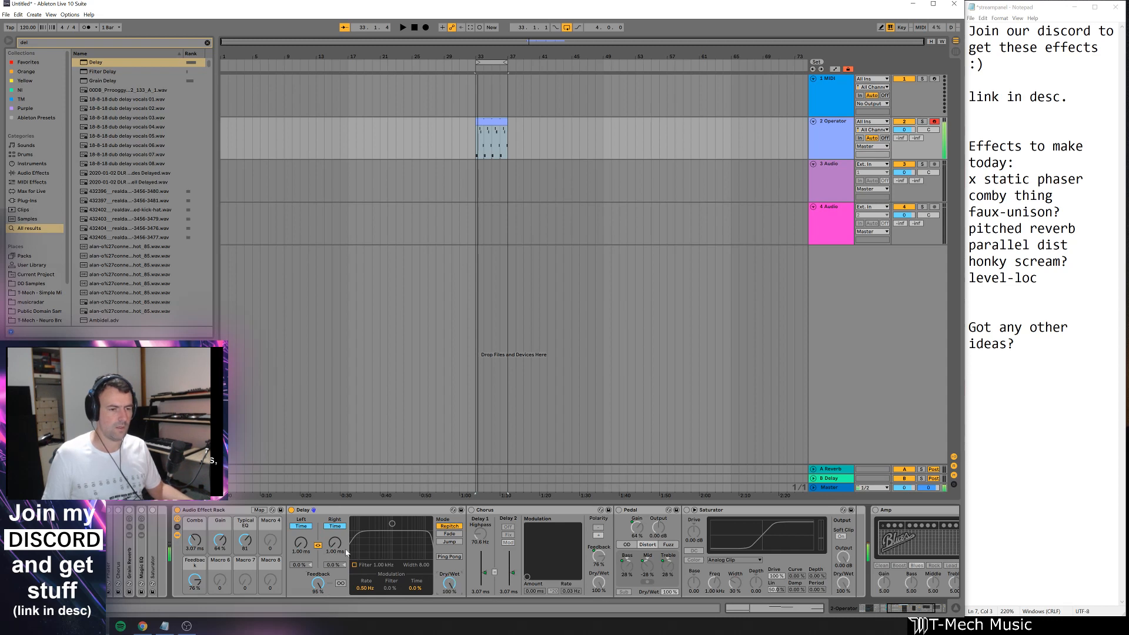
drag(300, 544, 300, 509)
drag(300, 544, 301, 583)
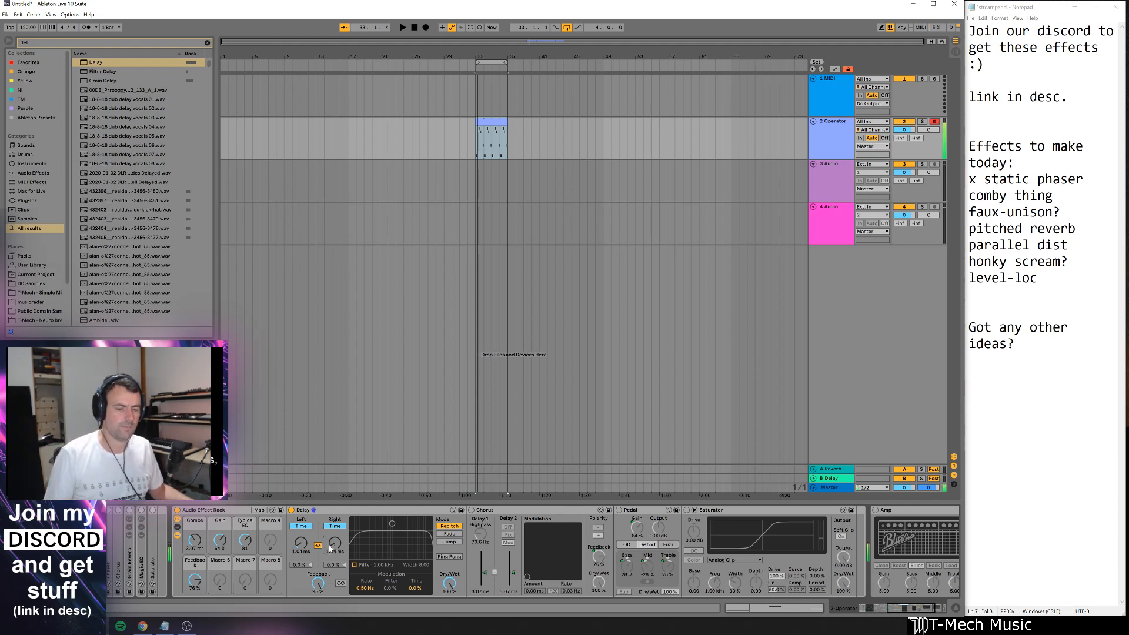
mouse_move(331, 549)
mouse_down()
mouse_move(331, 535)
mouse_move(335, 546)
mouse_up()
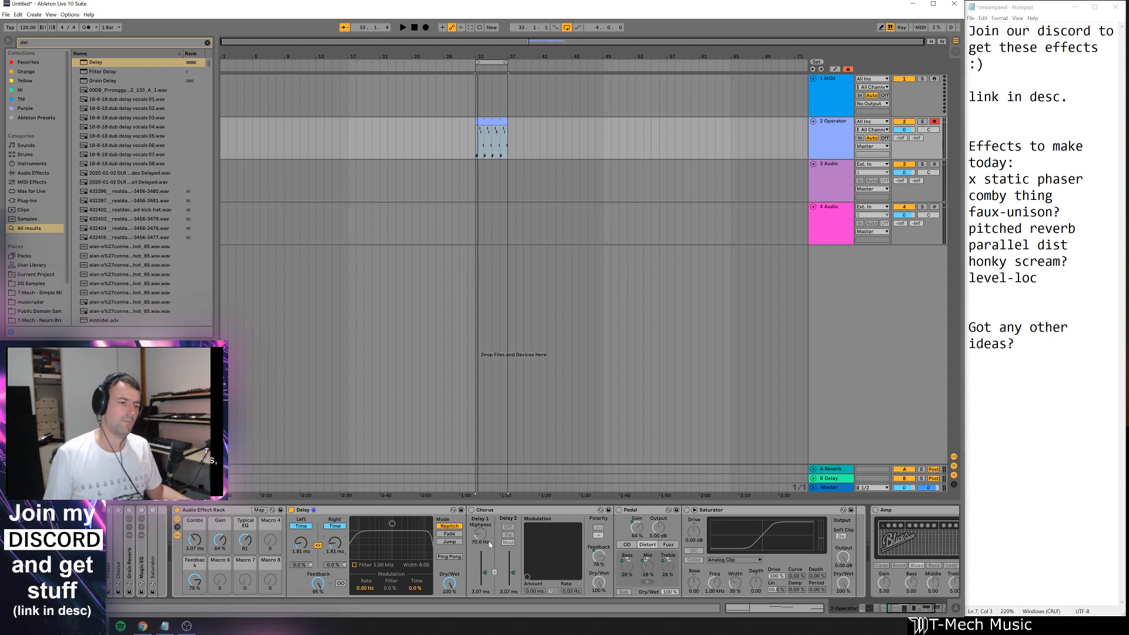
- Reactivate the Chorus and sweep the Delay time up to about 95.7 ms and down to 1.00 ms
click(472, 510)
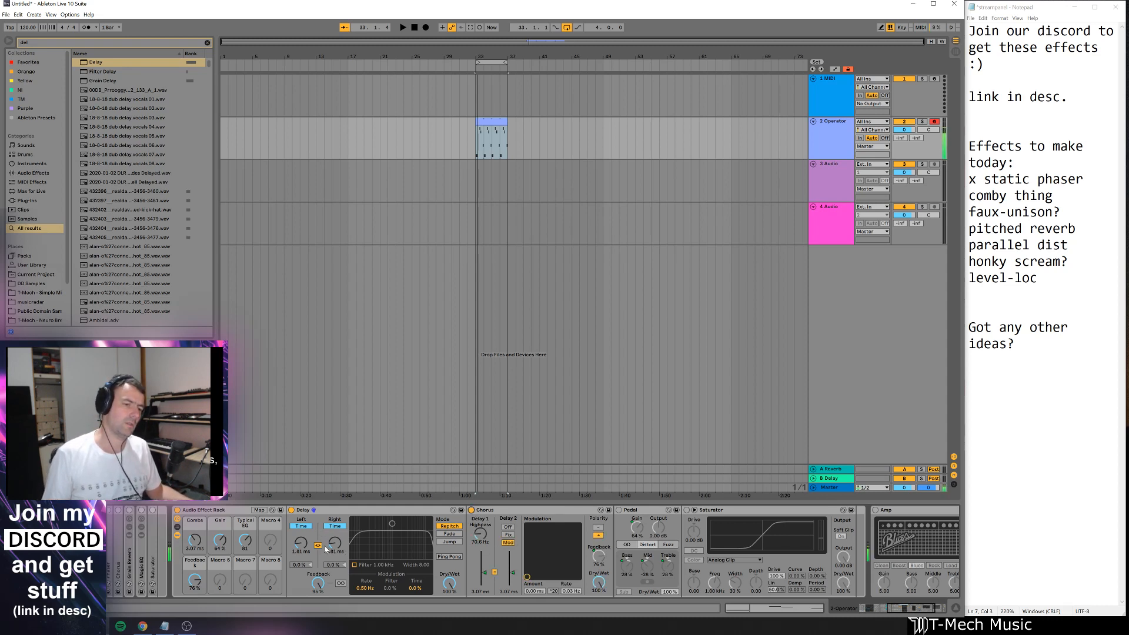
drag(333, 546, 332, 523)
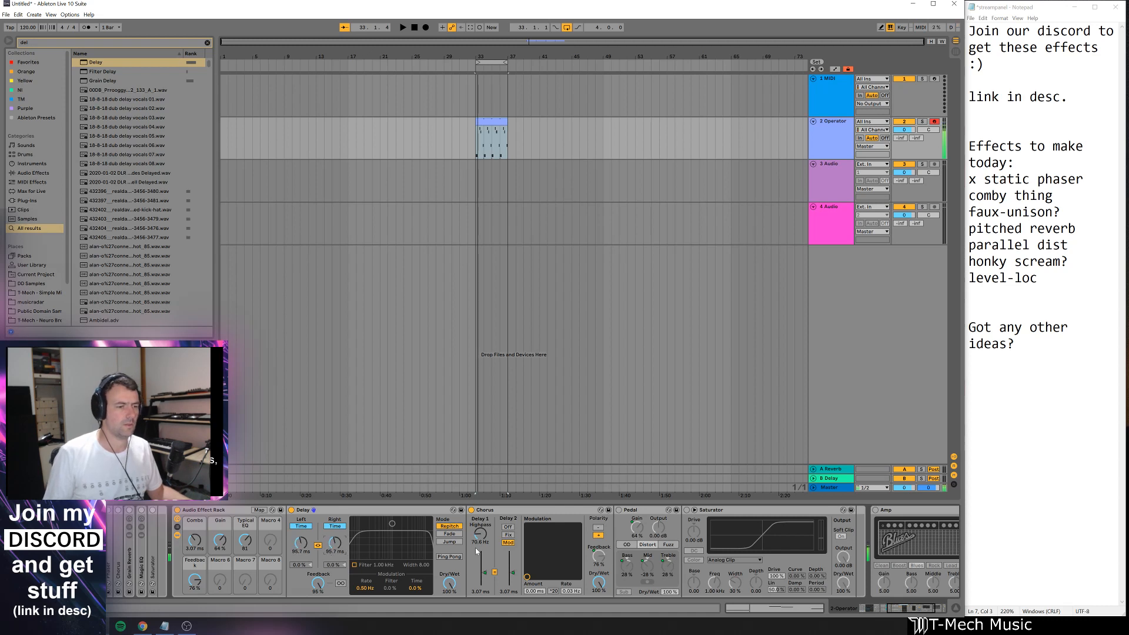
drag(333, 549, 334, 574)
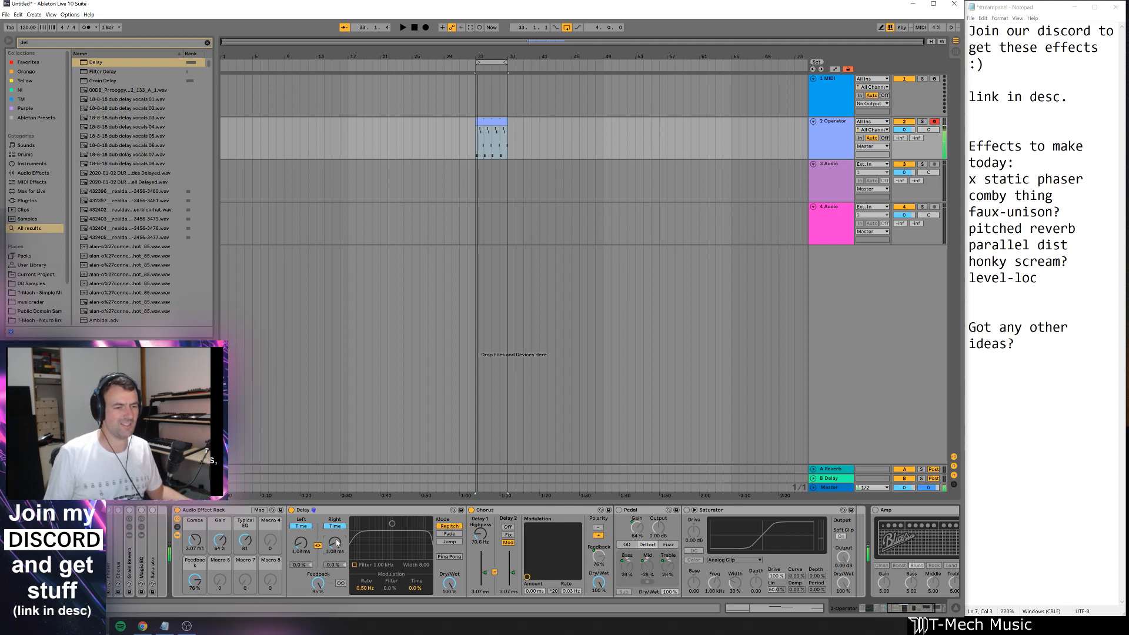
drag(336, 542, 336, 546)
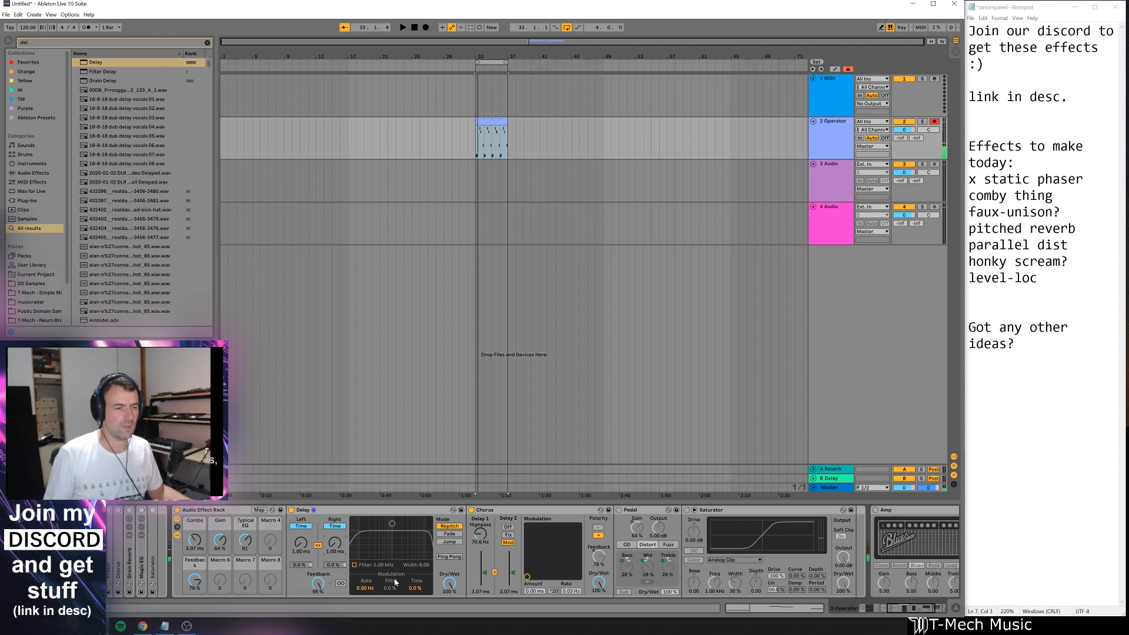
- Set the Delay's modulation Rate to about 2.03 Hz, Time modulation to 100% and delay time to about 1.02 ms
drag(415, 589, 415, 570)
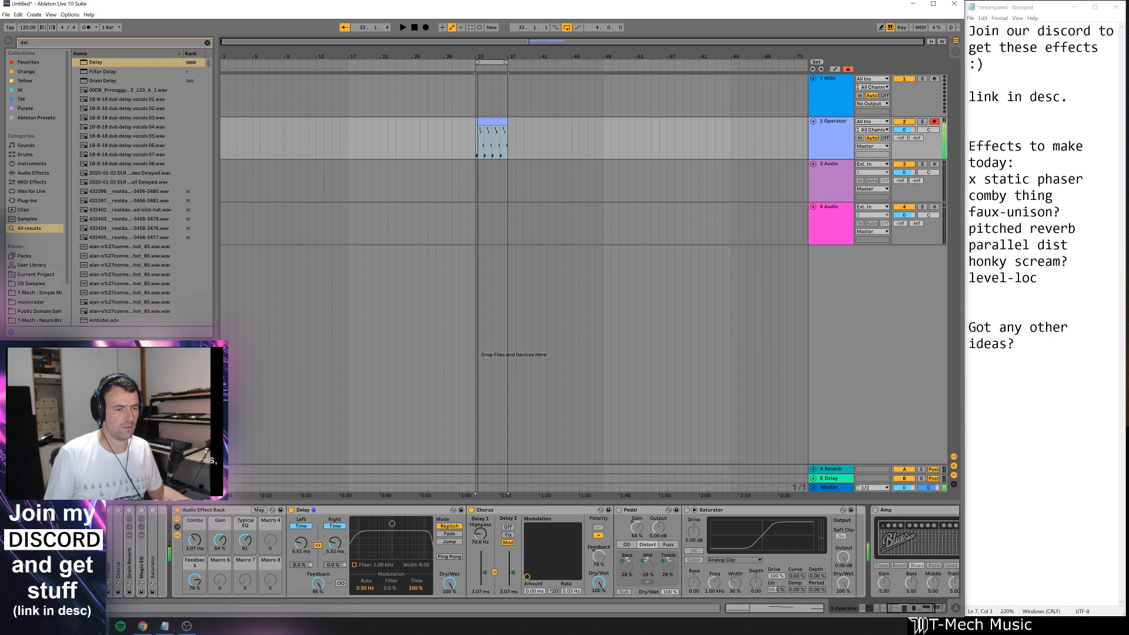
drag(361, 591, 361, 564)
drag(414, 594, 414, 597)
drag(314, 549, 313, 559)
drag(414, 591, 415, 569)
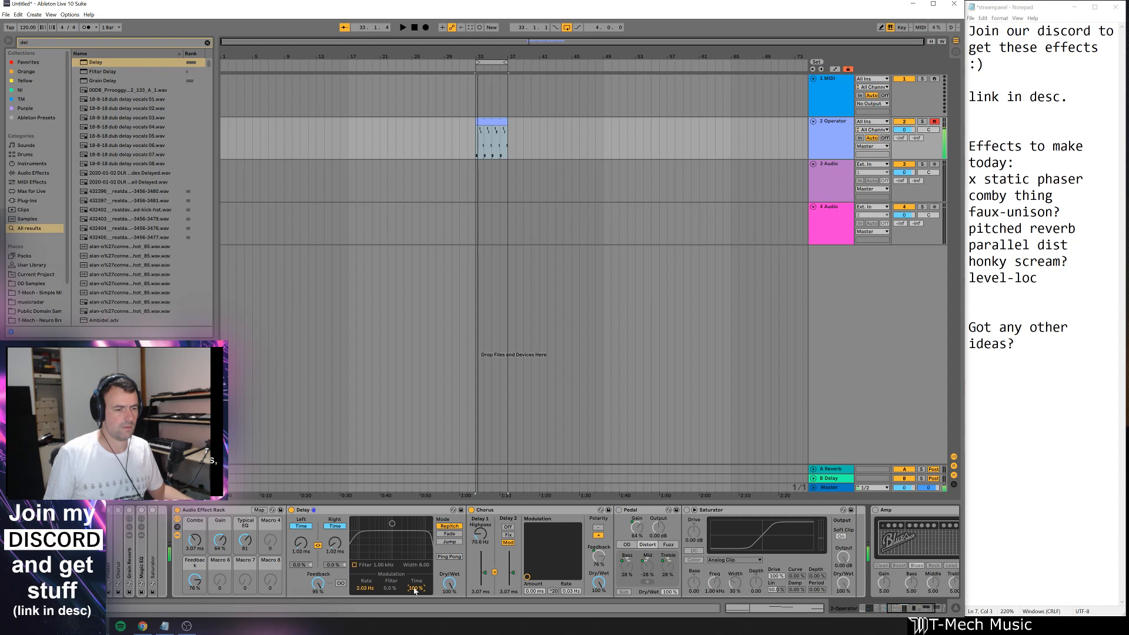
- Reactivate the Pedal and compare the sound with the Delay switched off and on
click(291, 509)
click(291, 510)
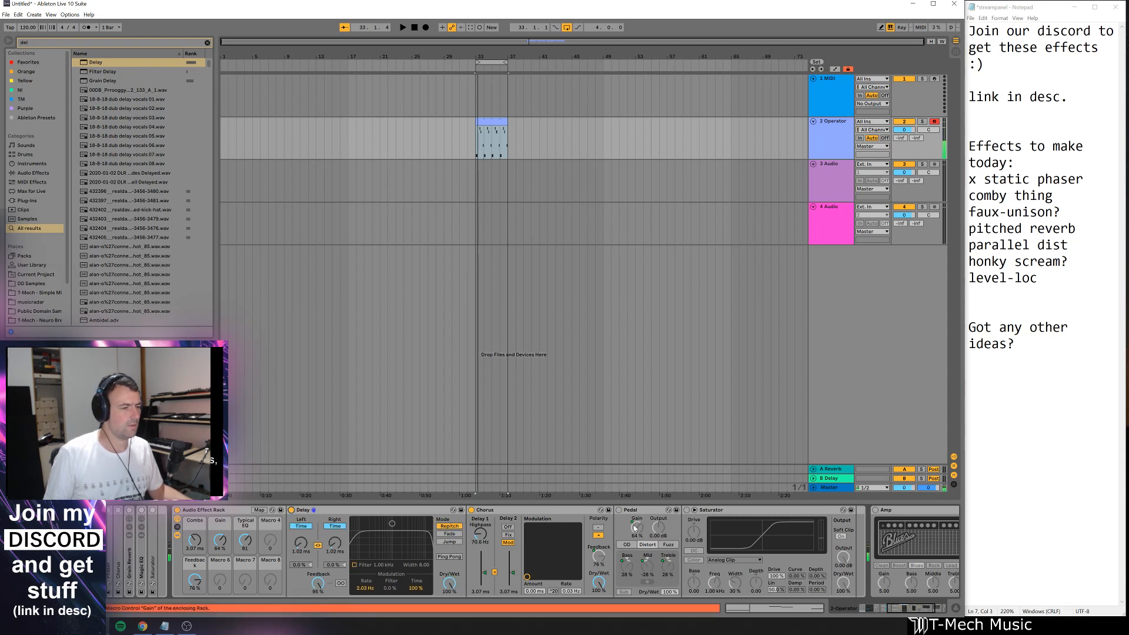
click(619, 510)
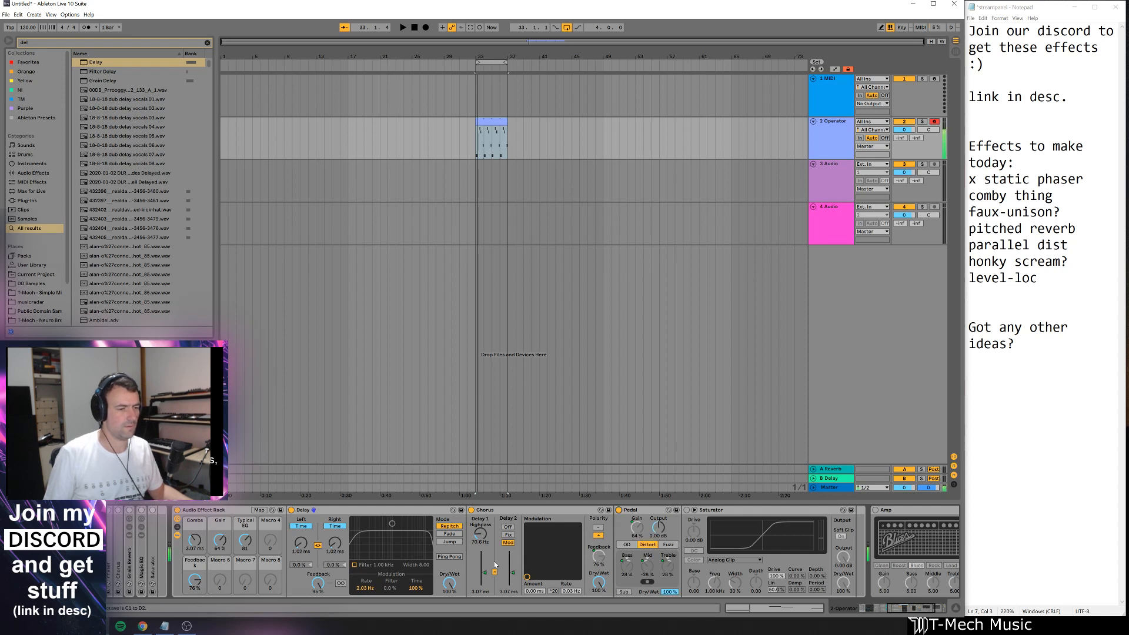
click(291, 510)
click(291, 510)
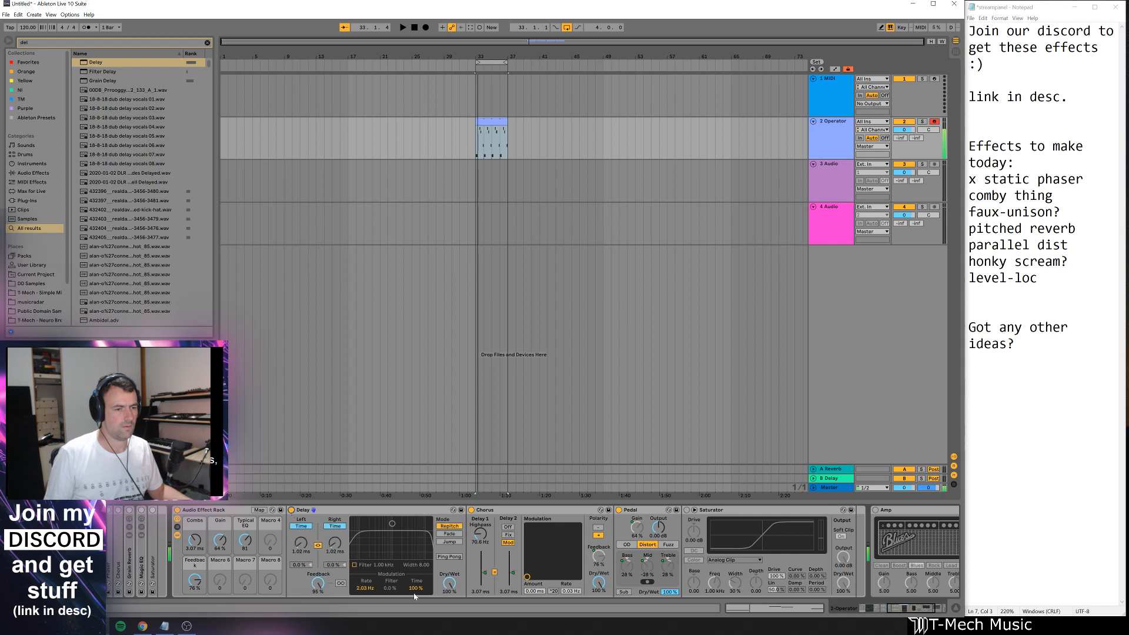
- Lower the Delay's modulation Rate to about 0.46 Hz and reactivate the Saturator
drag(371, 589, 371, 612)
click(686, 510)
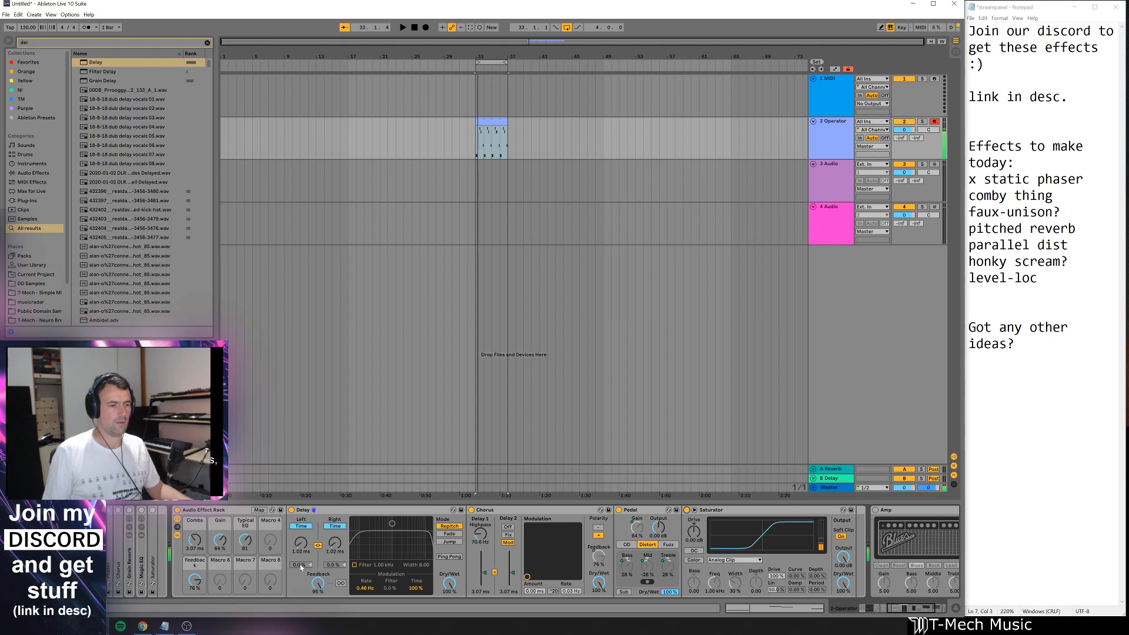
- Adjust the Combs macro to about 3.97 ms and move the Delay between the Chorus and the Pedal
drag(194, 544, 194, 533)
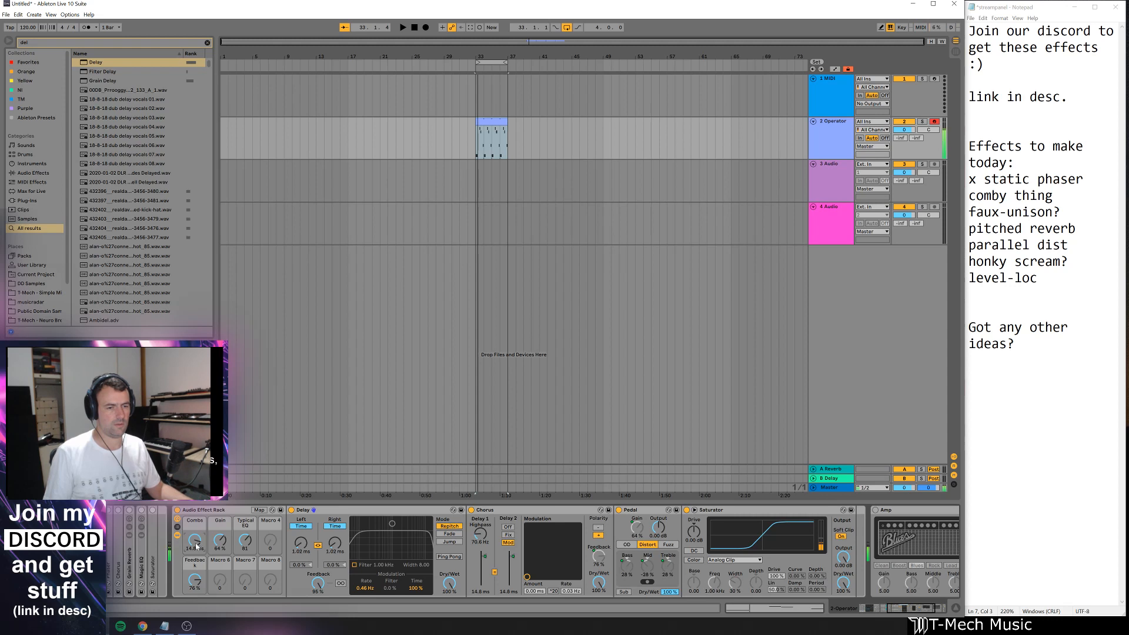
drag(195, 546, 195, 555)
drag(350, 510, 568, 525)
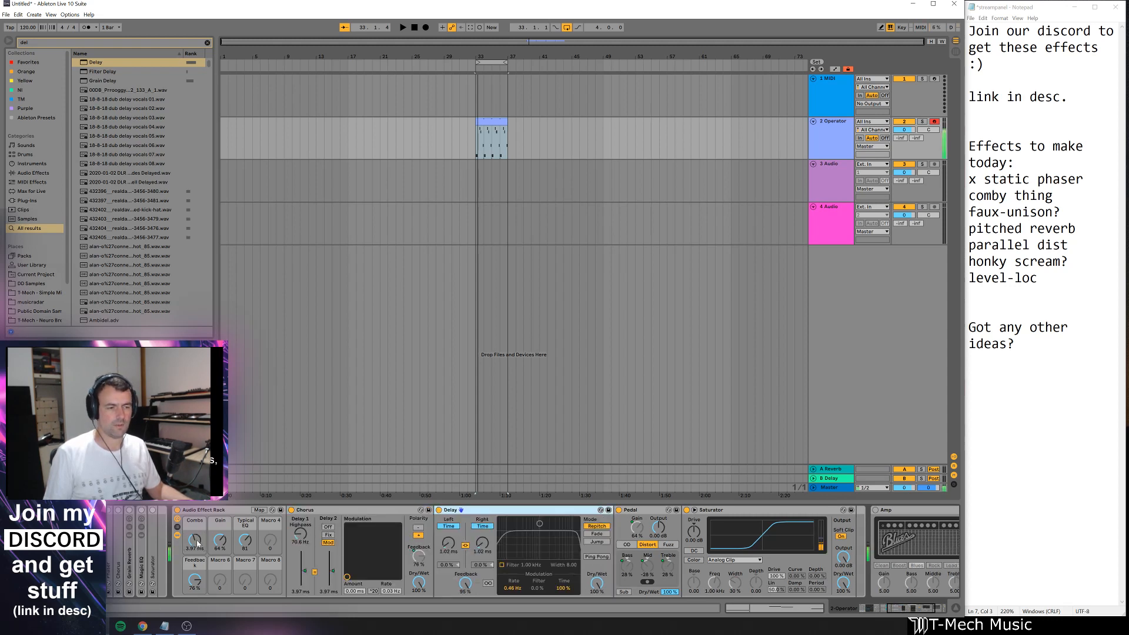
- Adjust the rack macros to Combs about 0.42 ms, Feedback about 85% and Typical EQ 89
mouse_move(197, 544)
mouse_down()
mouse_move(197, 554)
mouse_move(195, 532)
mouse_up()
drag(195, 579, 194, 582)
drag(194, 540, 199, 581)
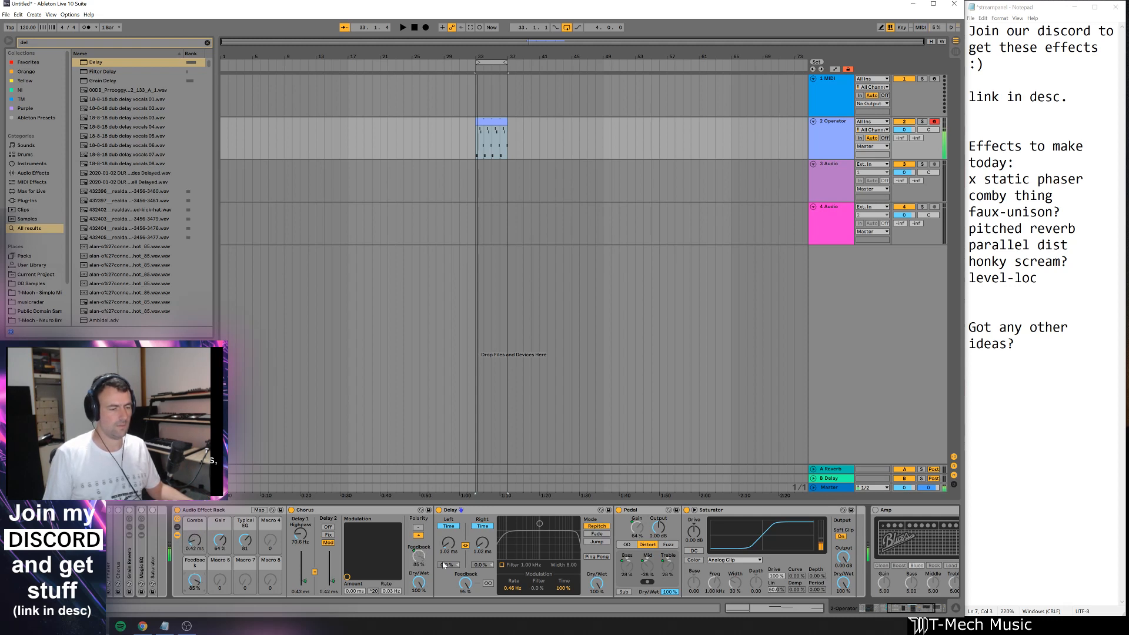
drag(254, 546, 245, 518)
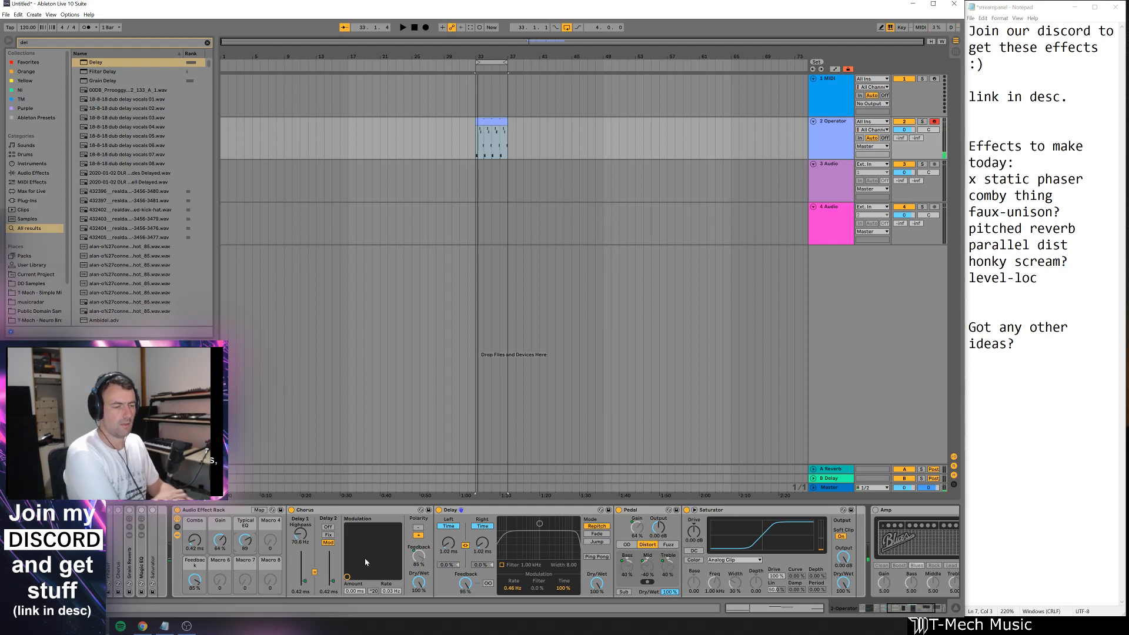
- Group the Chorus, Delay and Pedal into a nested Audio Effect Rack and show its chain list
click(341, 516)
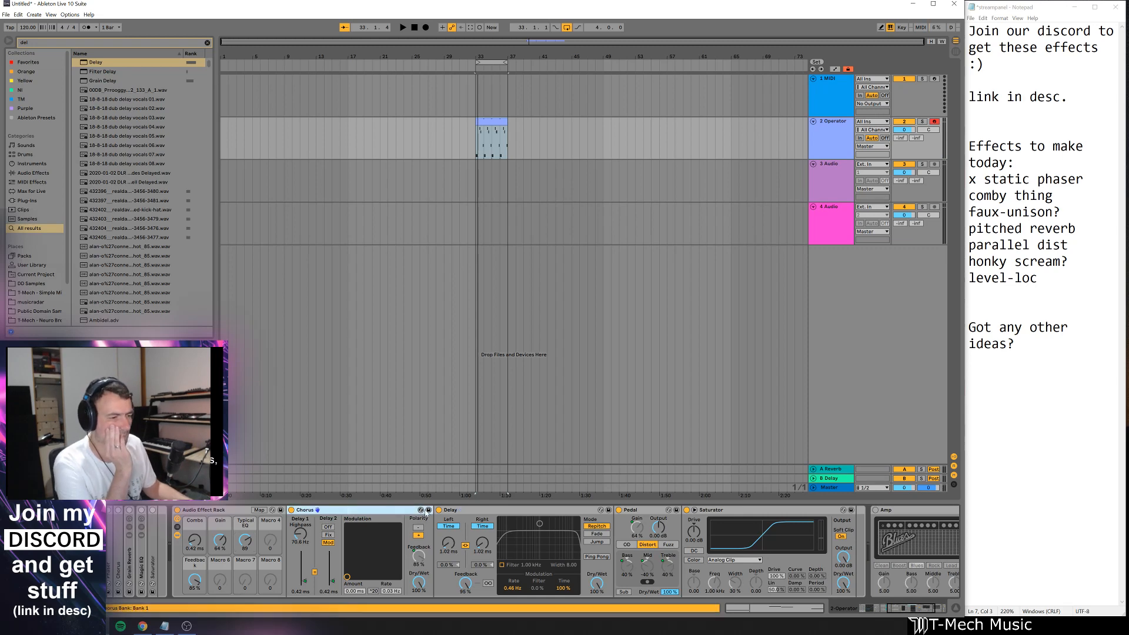
shift+click(631, 512)
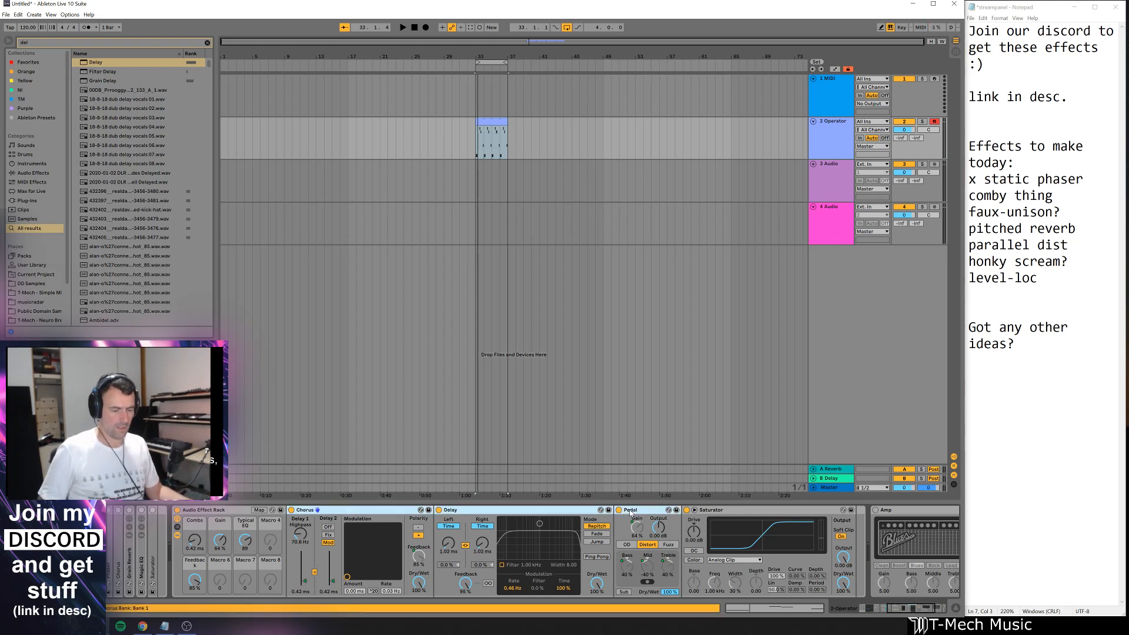
key(ctrl+g)
click(291, 519)
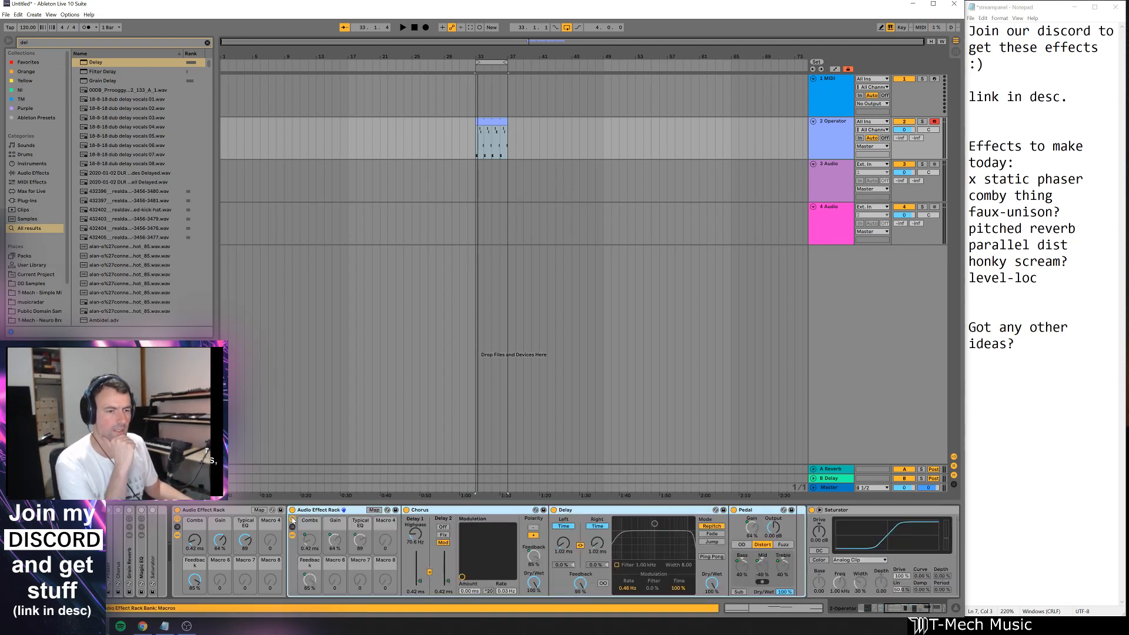
click(292, 527)
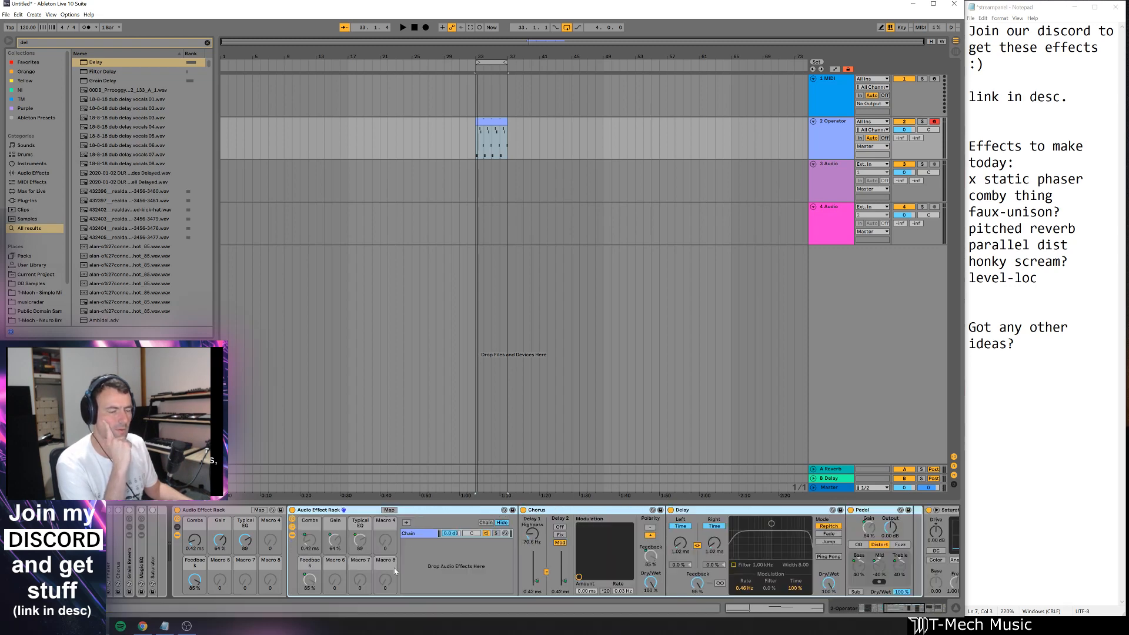
- Add a second, empty chain to the nested rack and name it Dry
key(ctrl+t)
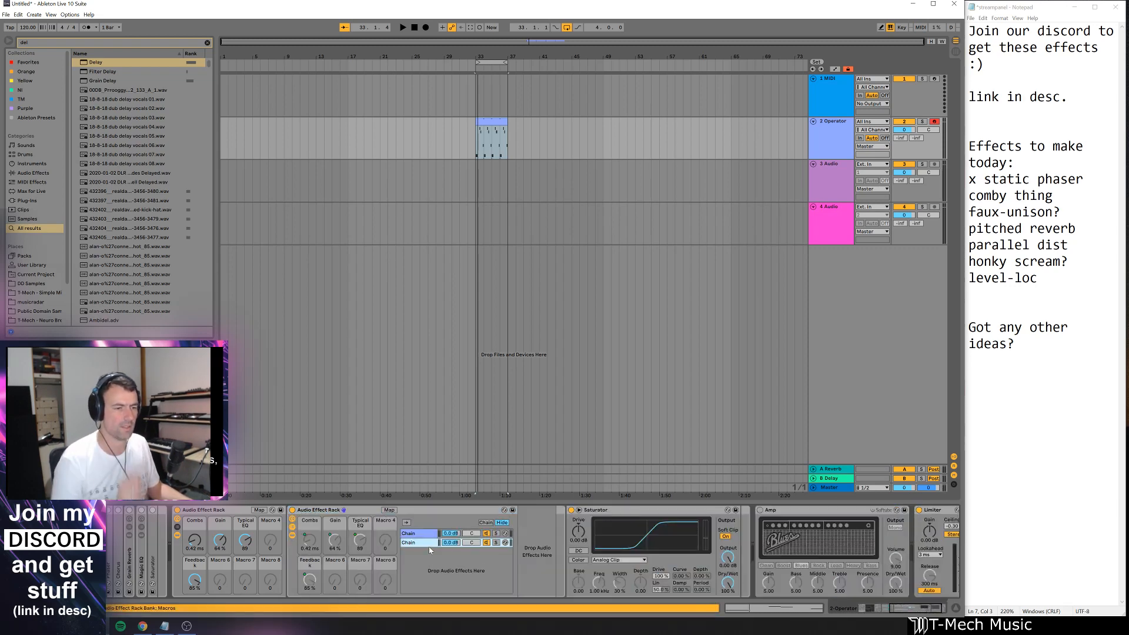
key(ctrl+r)
text(Dry)
key(Return)
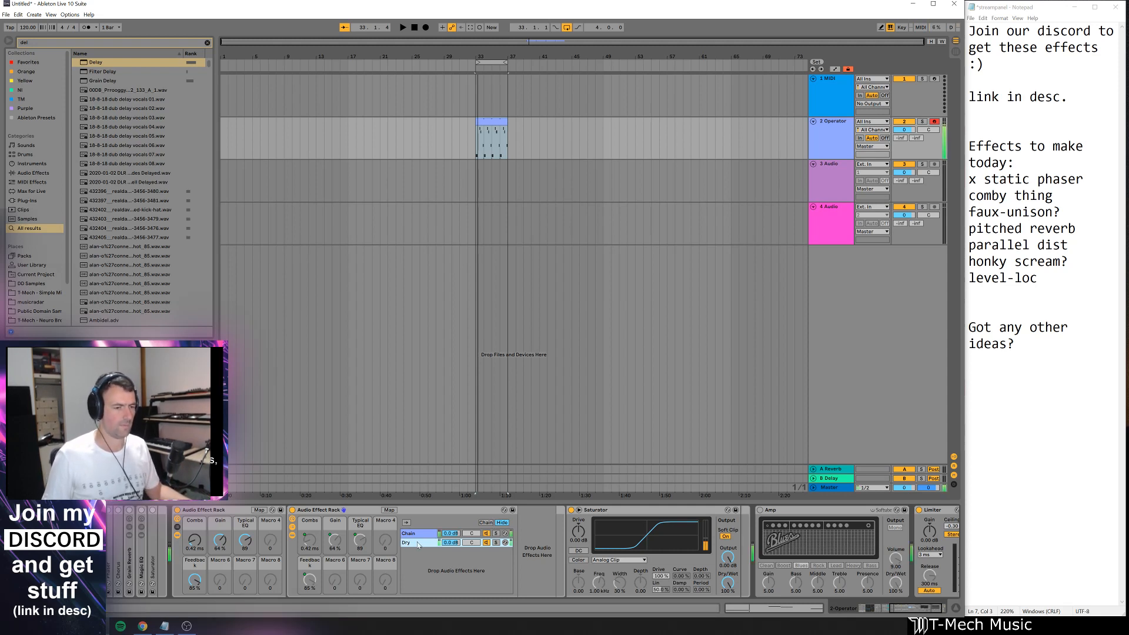
- Extend the chain select zones of both nested-rack chains across 0 to 127 and add a fade-in to the effect chain's zone
click(485, 522)
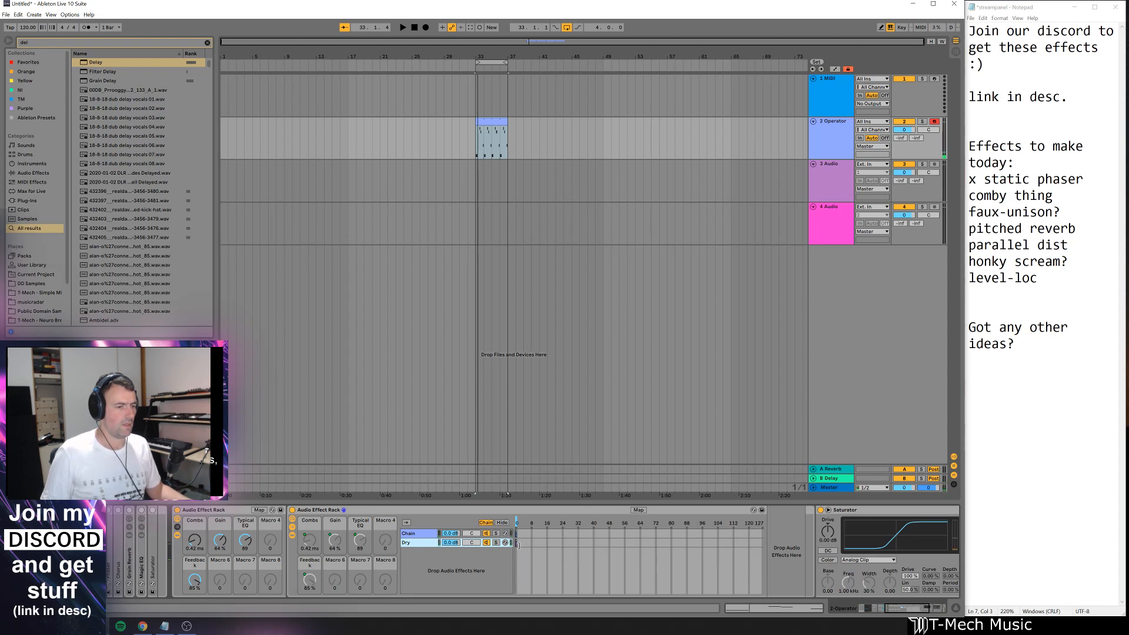
drag(517, 544, 766, 545)
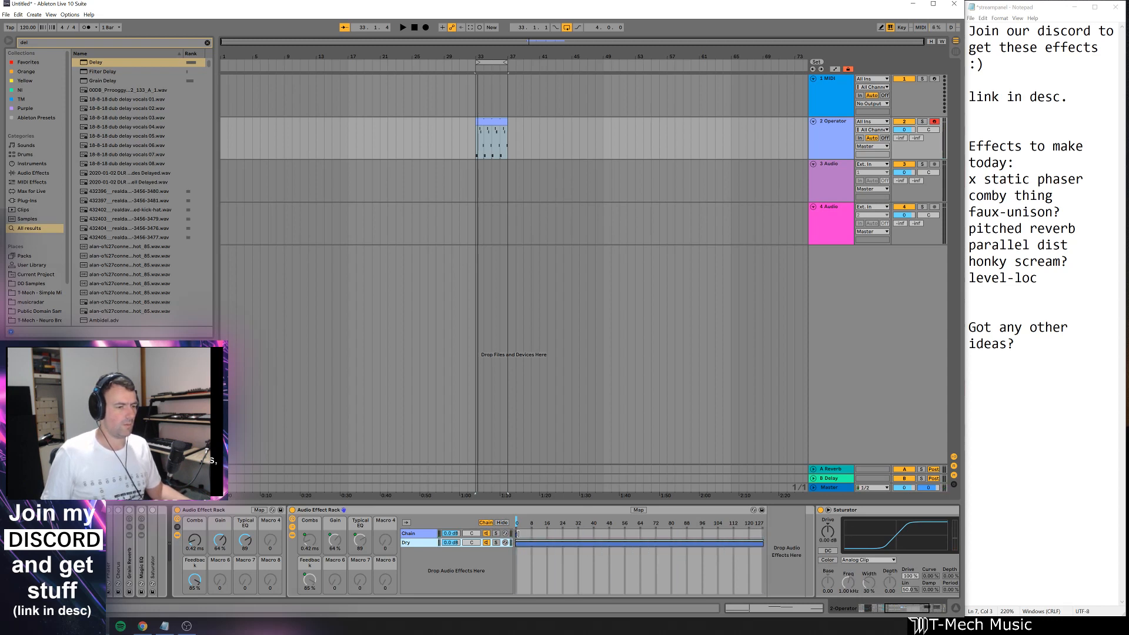
drag(517, 534, 742, 531)
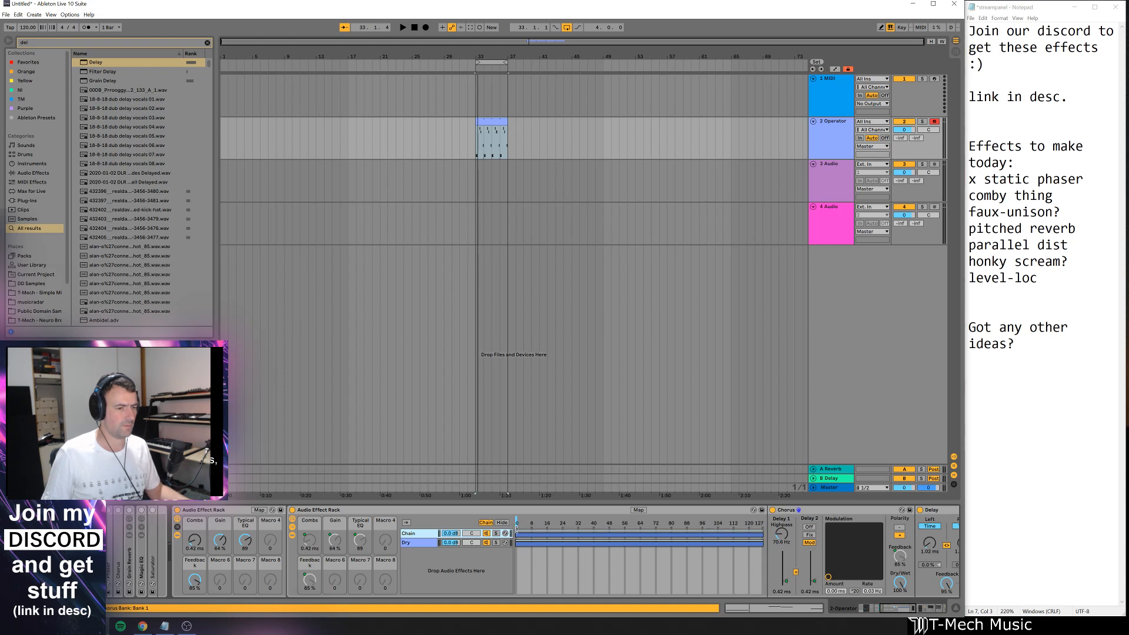
drag(517, 530, 354, 526)
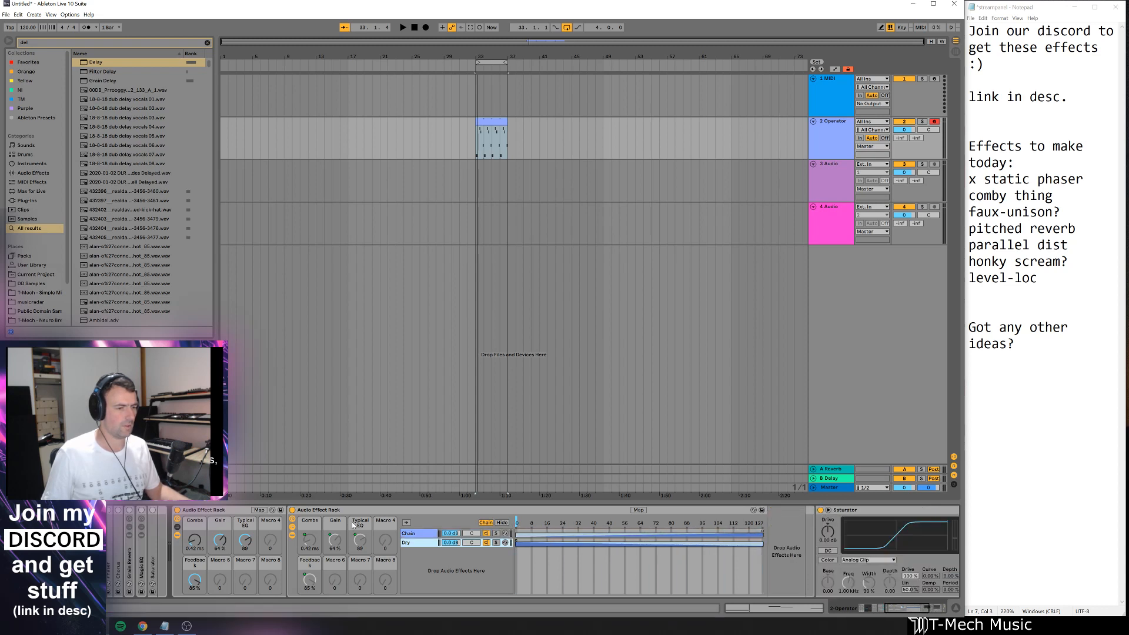
- Map the nested rack's Chain Selector to its own last macro and that macro to the outer rack's Macro 8
right_click(531, 524)
click(558, 499)
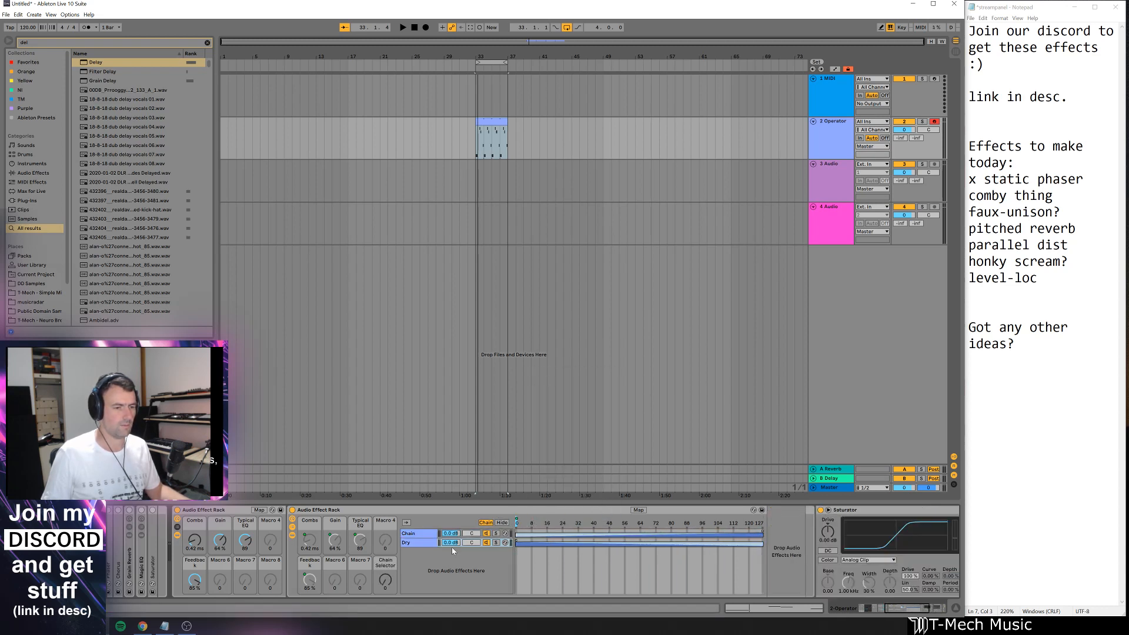
right_click(388, 563)
click(422, 466)
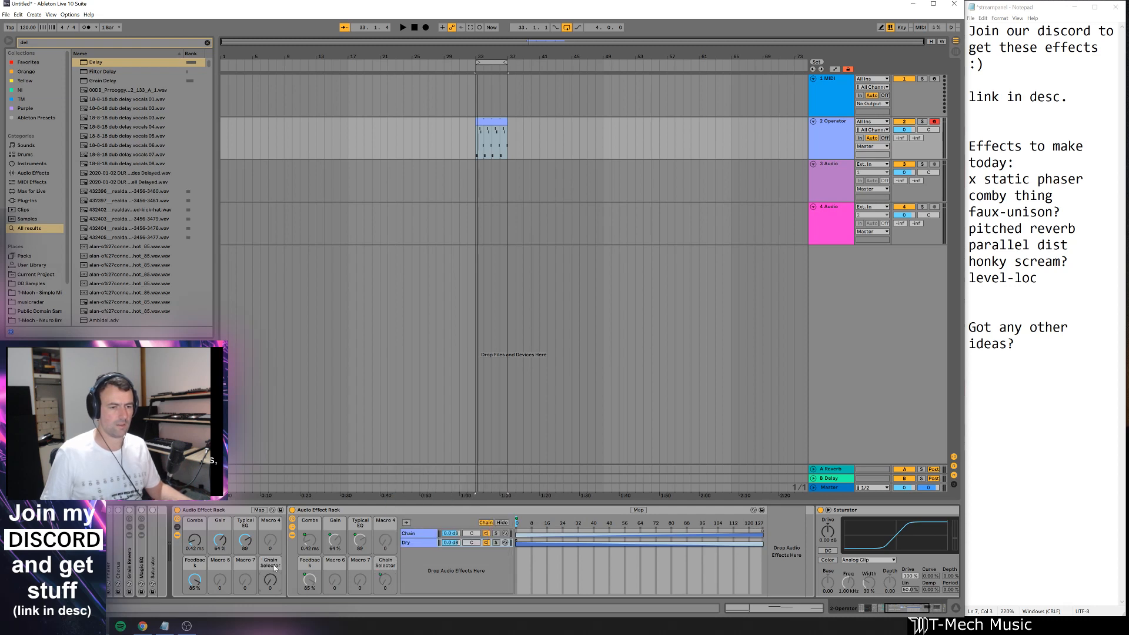
- Rename the outer rack's Chain Selector macro to Dry/Wet
text(Dry/WE)
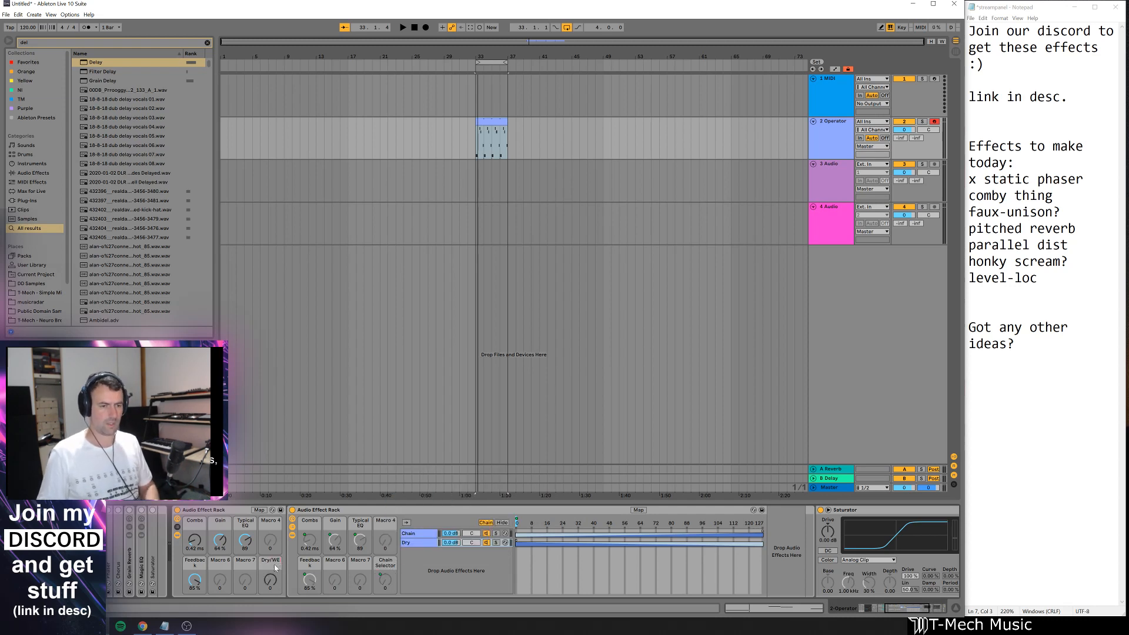
text(t)
key(BackSpace)
key(BackSpace)
text(et)
key(Return)
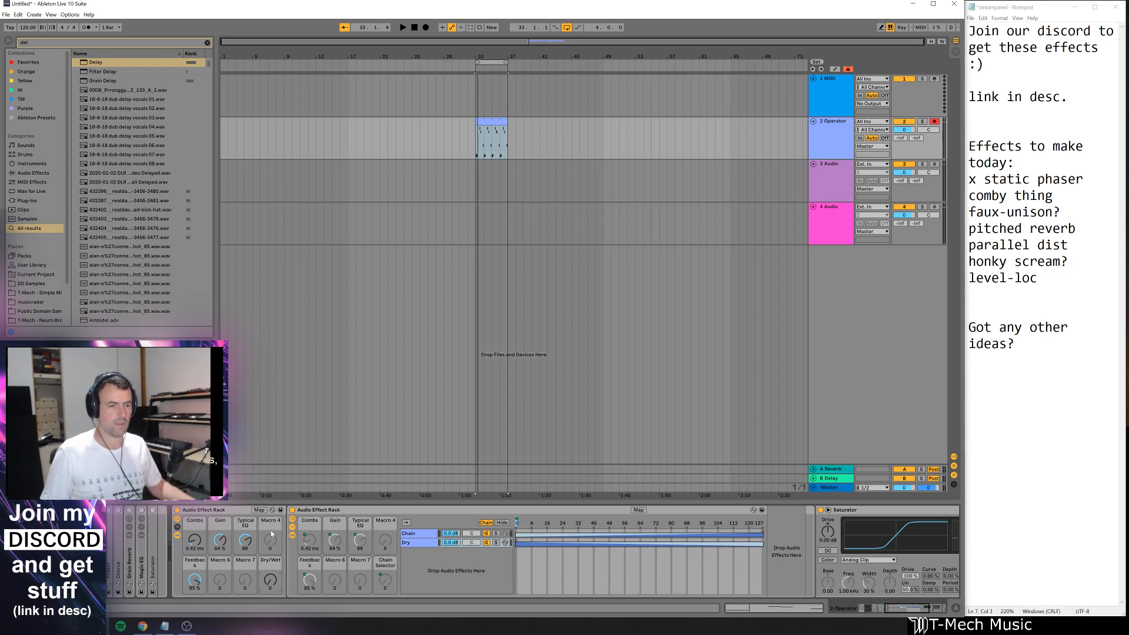
- Hide the nested rack's macros and chain list, and set the outer rack's Dry/Wet macro to 127
click(292, 527)
click(292, 520)
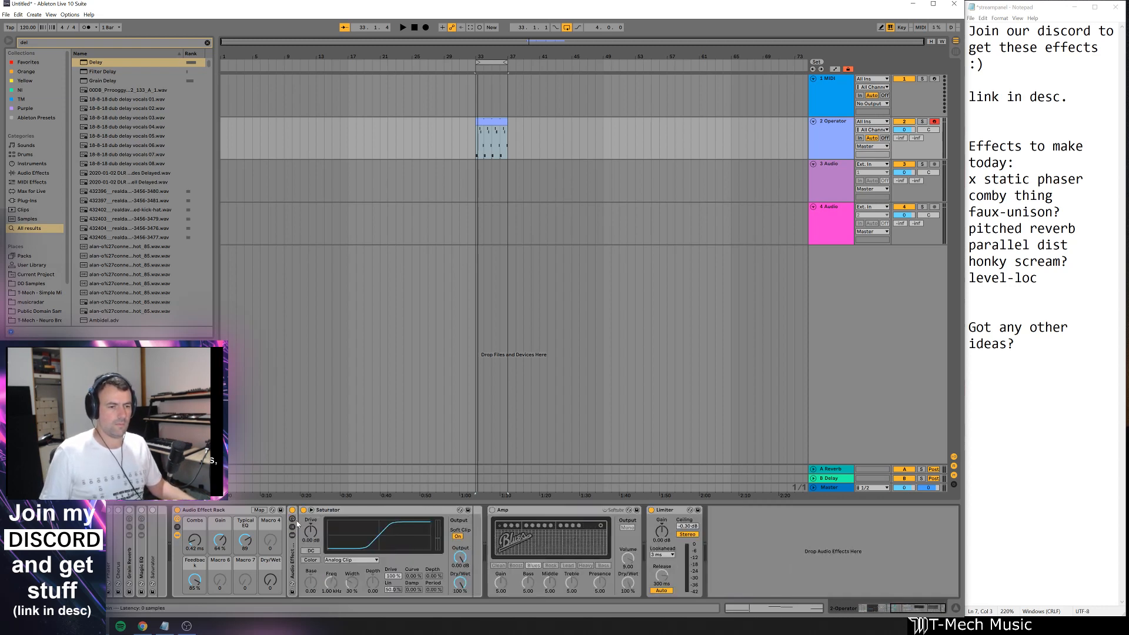
drag(272, 579, 272, 547)
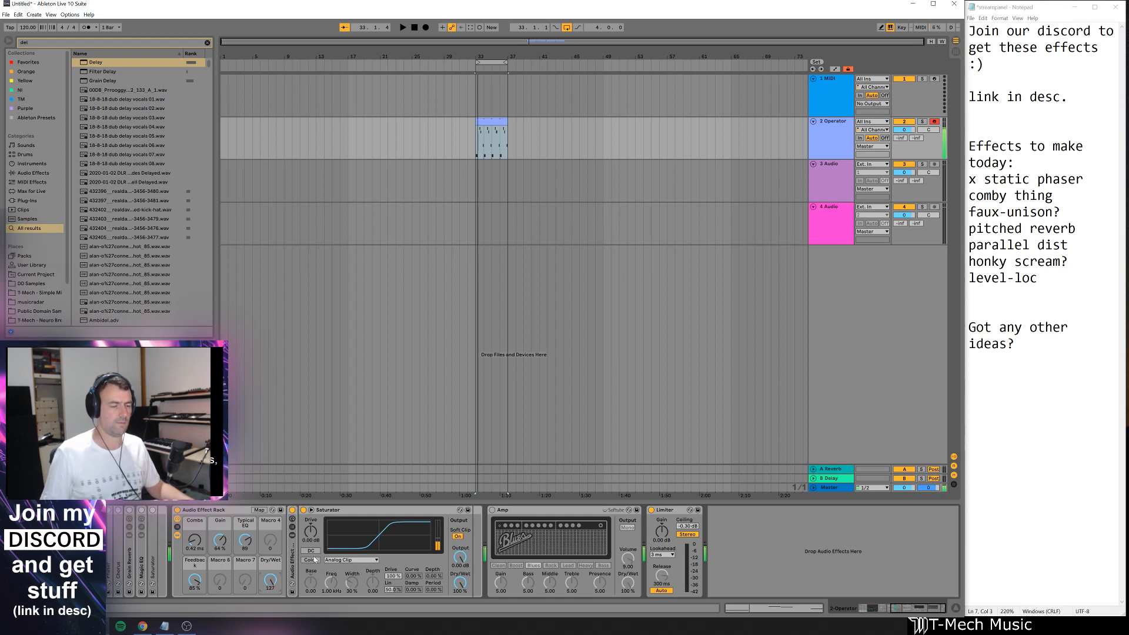
click(206, 511)
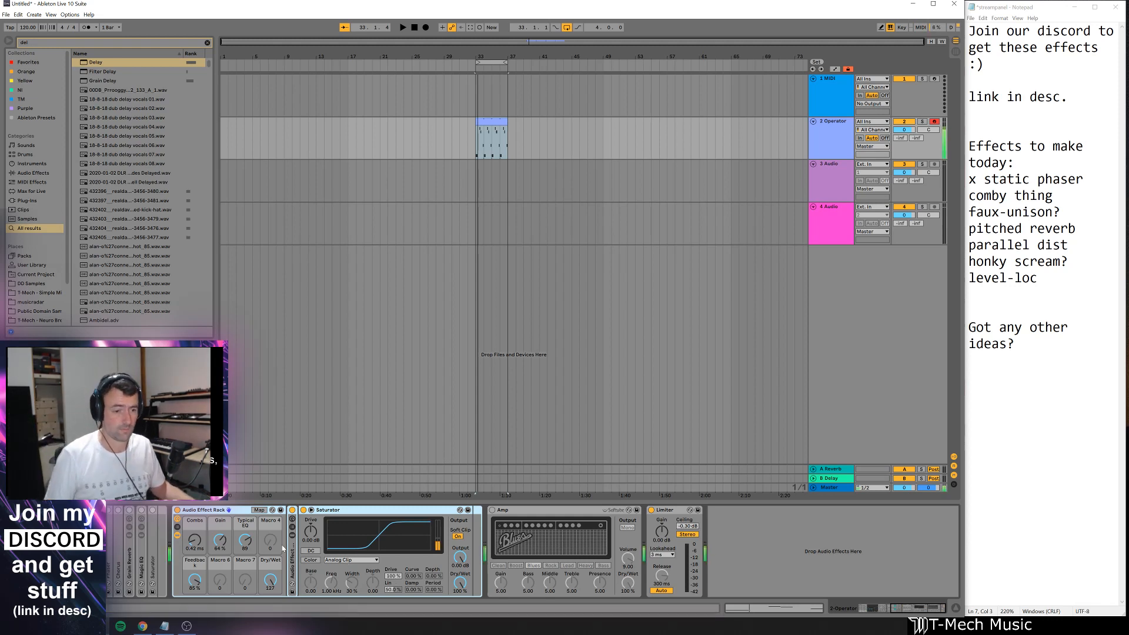
- Show the nested rack's chain list with the zone editor hidden, and display the devices of its effect chain
click(293, 527)
click(358, 533)
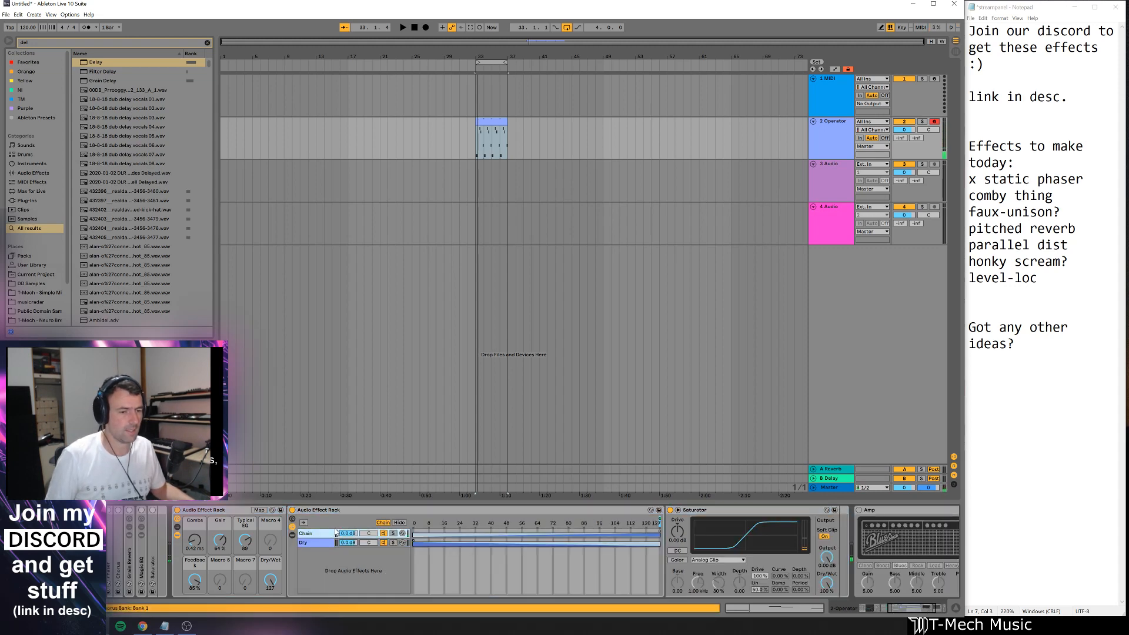
click(399, 522)
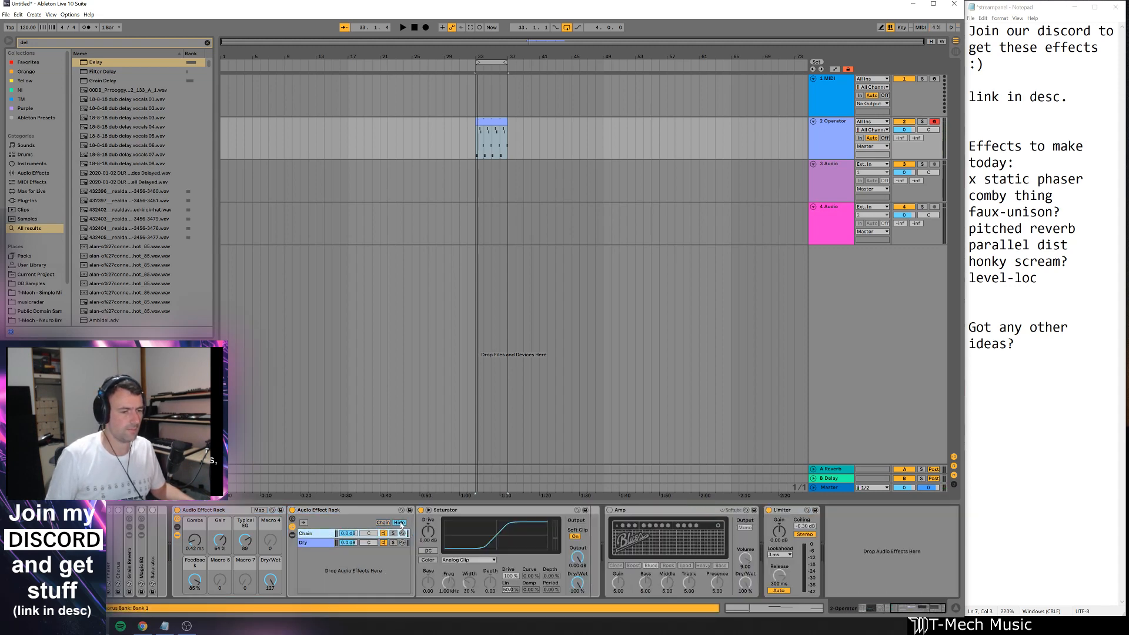
click(291, 534)
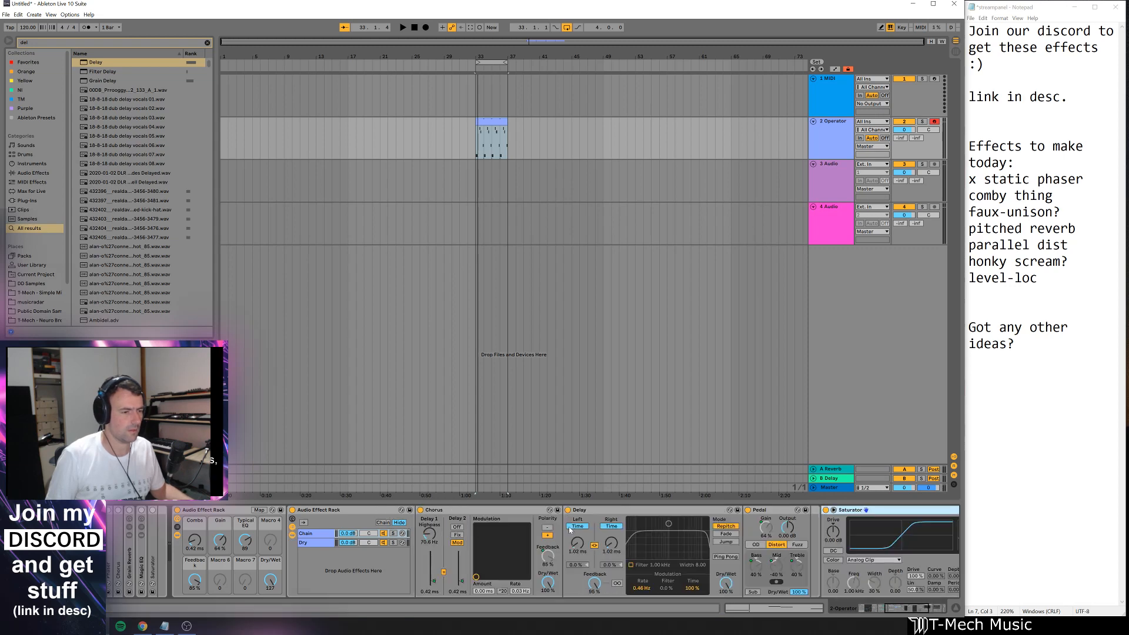
- Duplicate the Chorus device three times in the nested rack's effect chain
click(476, 518)
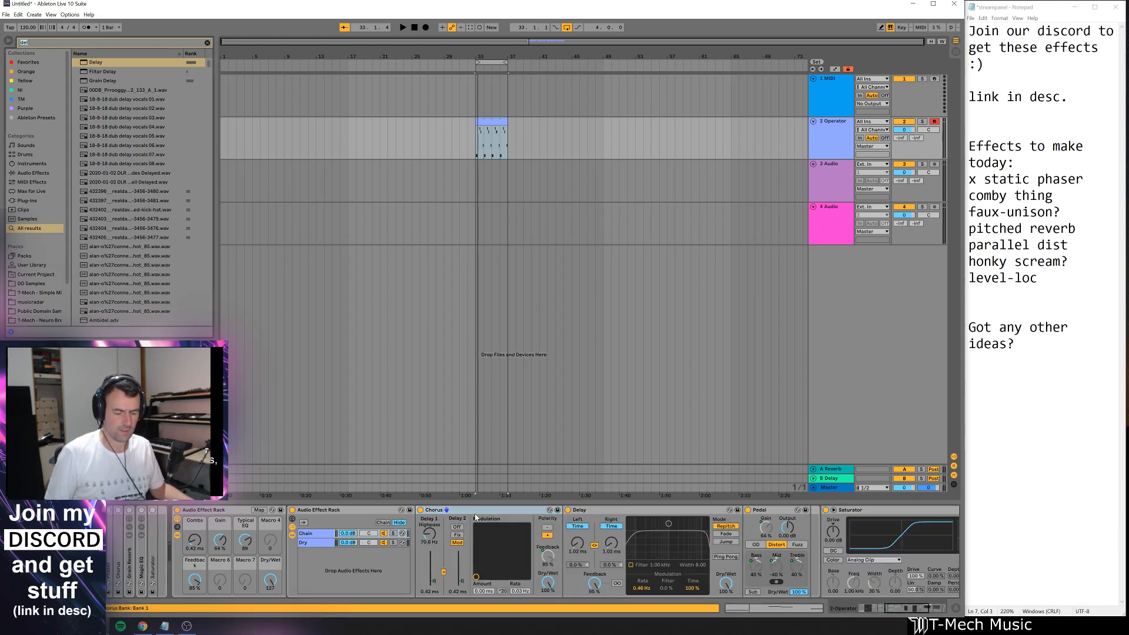
key(ctrl+d)
key(ctrl+d)
key(ctrl+d)
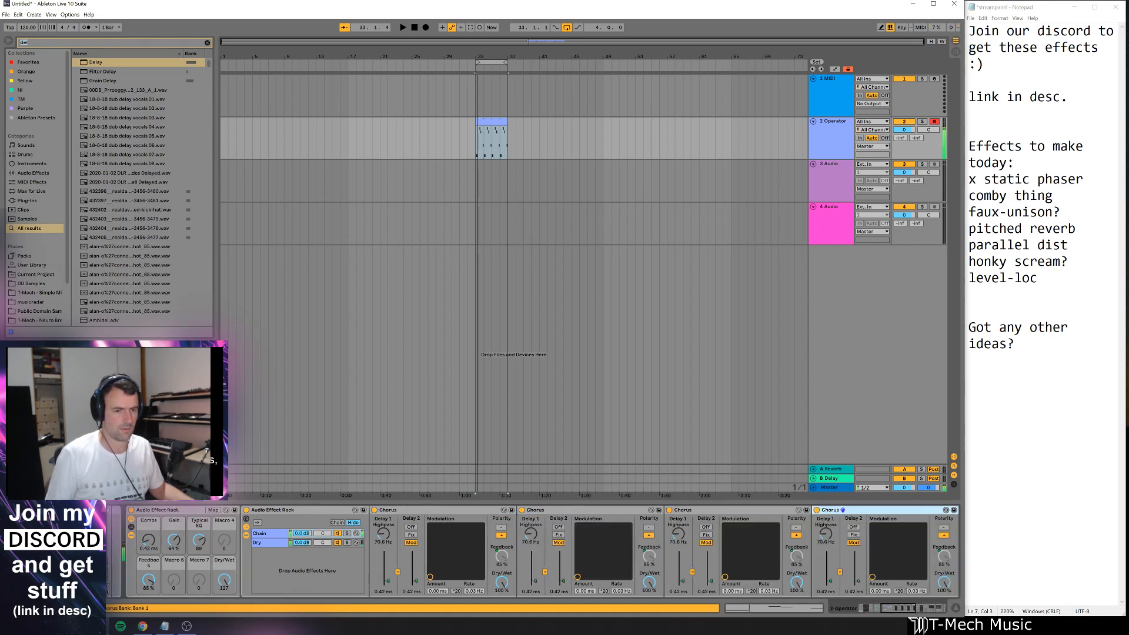
- Audition the stacked Choruses by sweeping the Combs and Feedback macros, ending at about 5.63 ms and 32%
drag(147, 540, 150, 594)
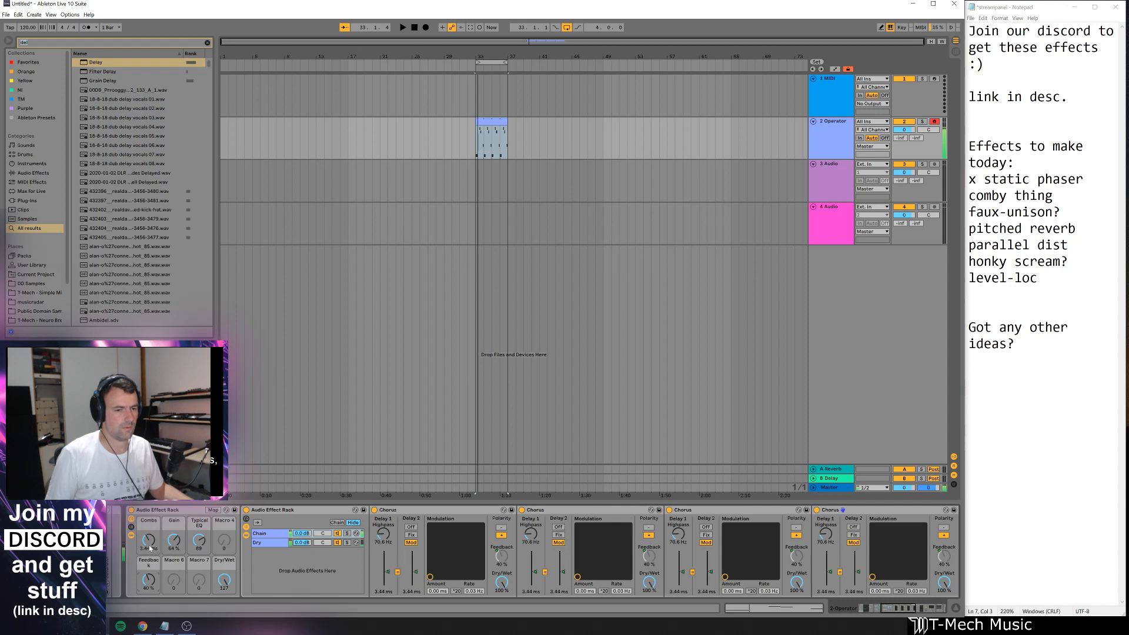
drag(149, 580, 148, 563)
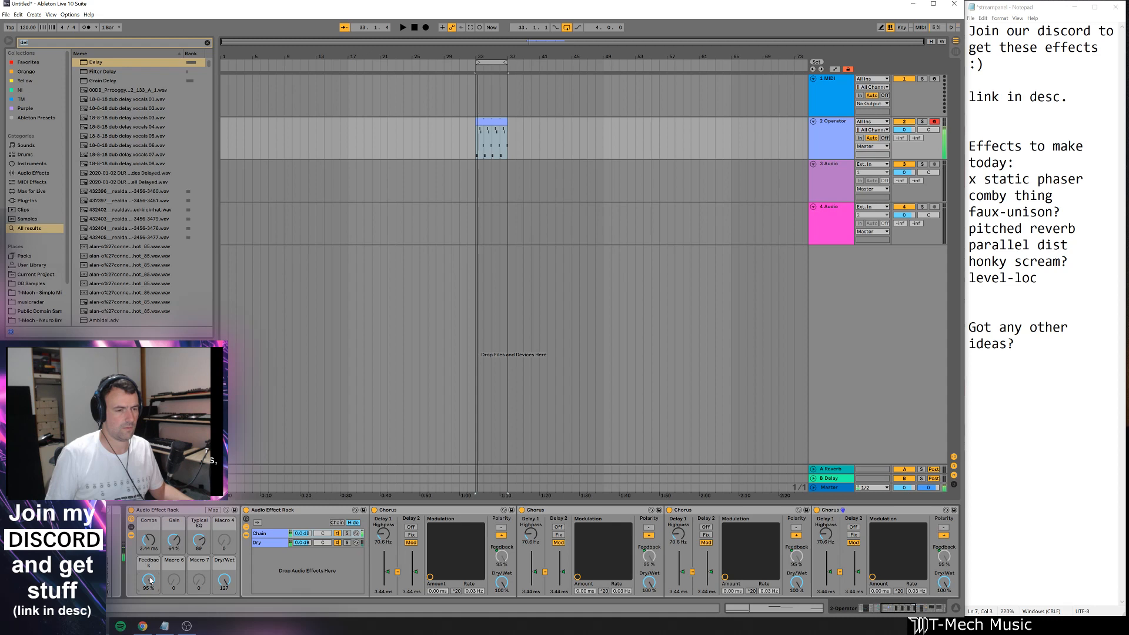
drag(143, 551, 142, 532)
drag(146, 582, 145, 596)
drag(146, 542, 146, 572)
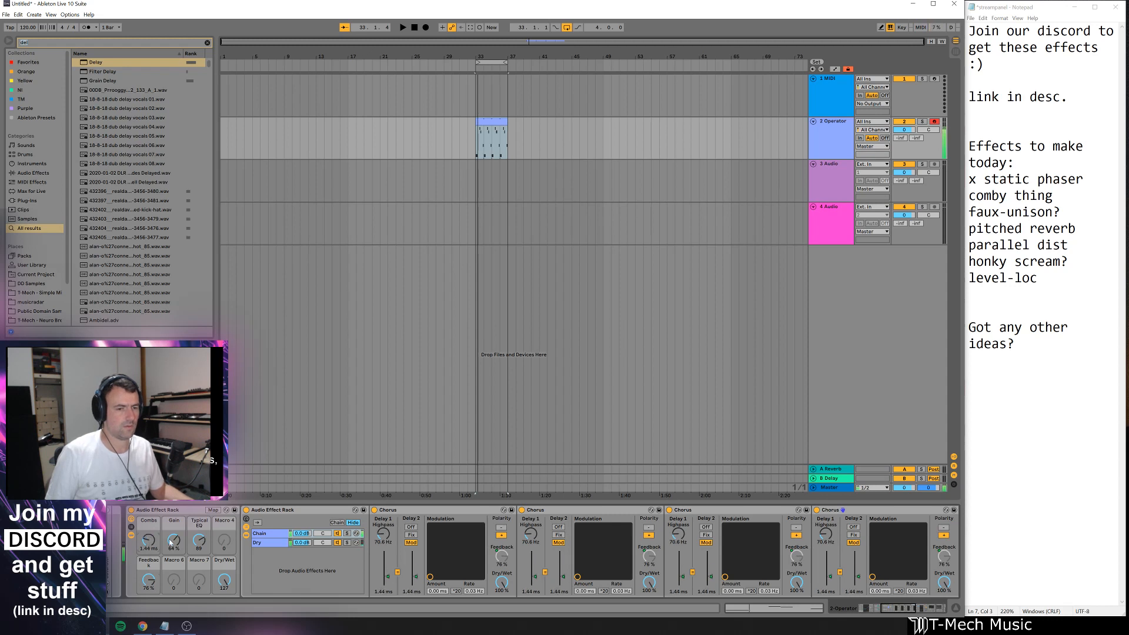
drag(149, 544, 150, 529)
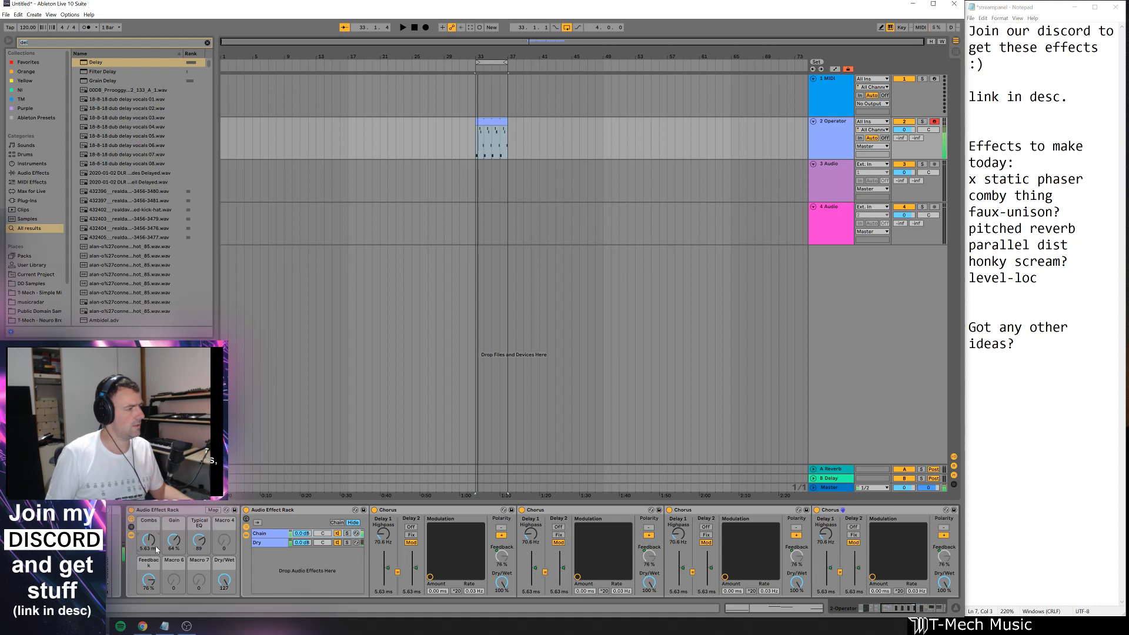
drag(151, 582, 151, 600)
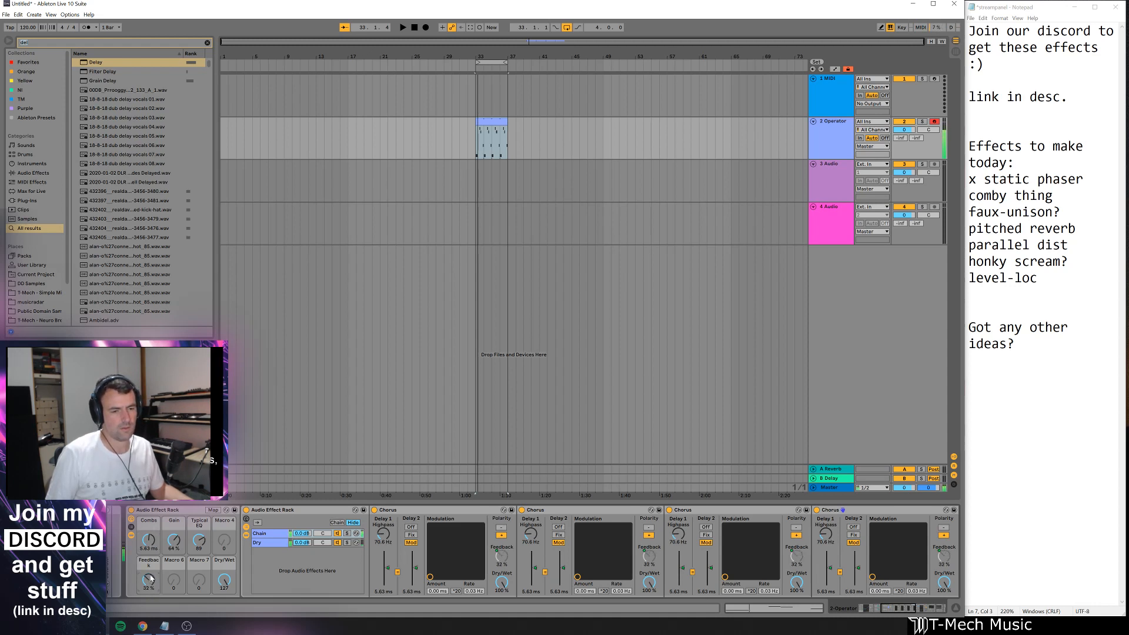
- Delete the three duplicate Chorus devices, leaving a single Chorus before the Delay
click(585, 514)
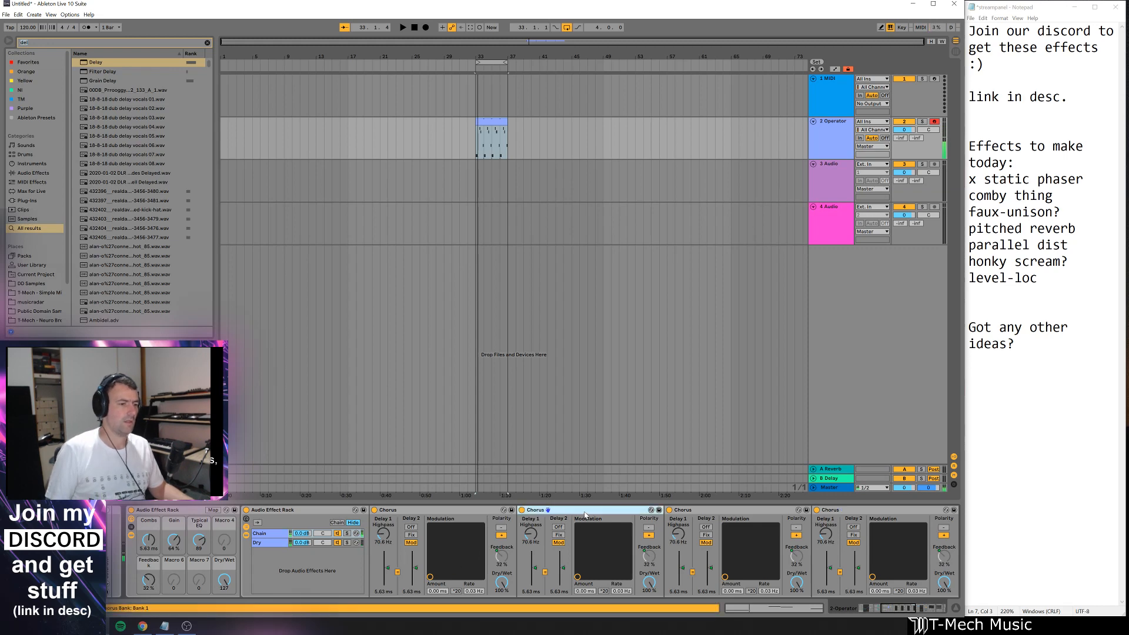
key(Delete)
key(Delete)
key(Delete)
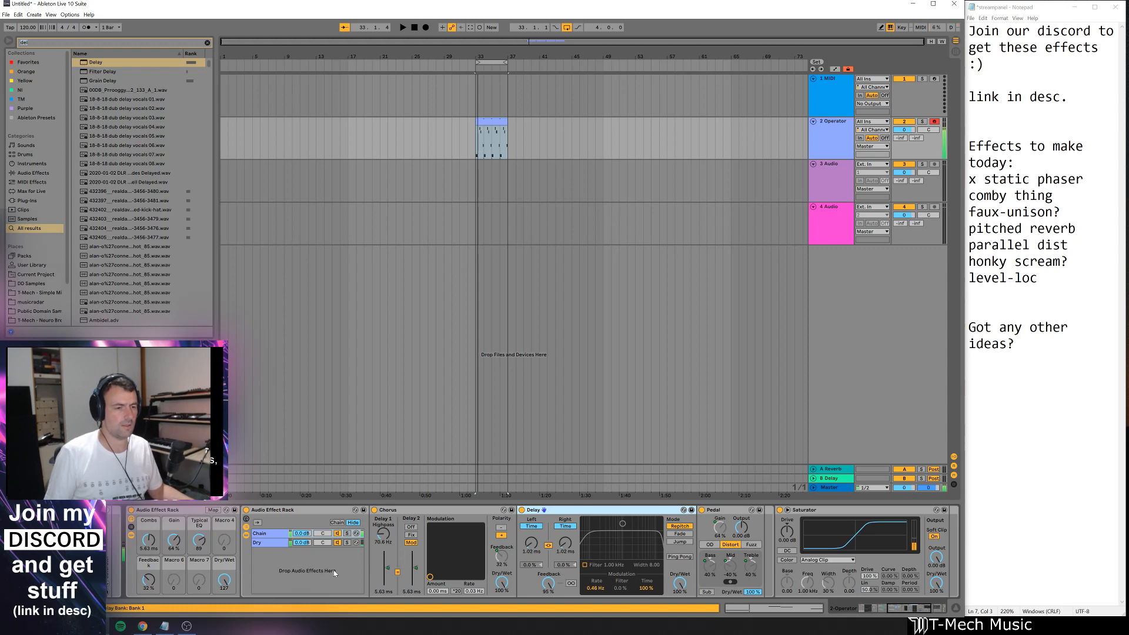
click(225, 581)
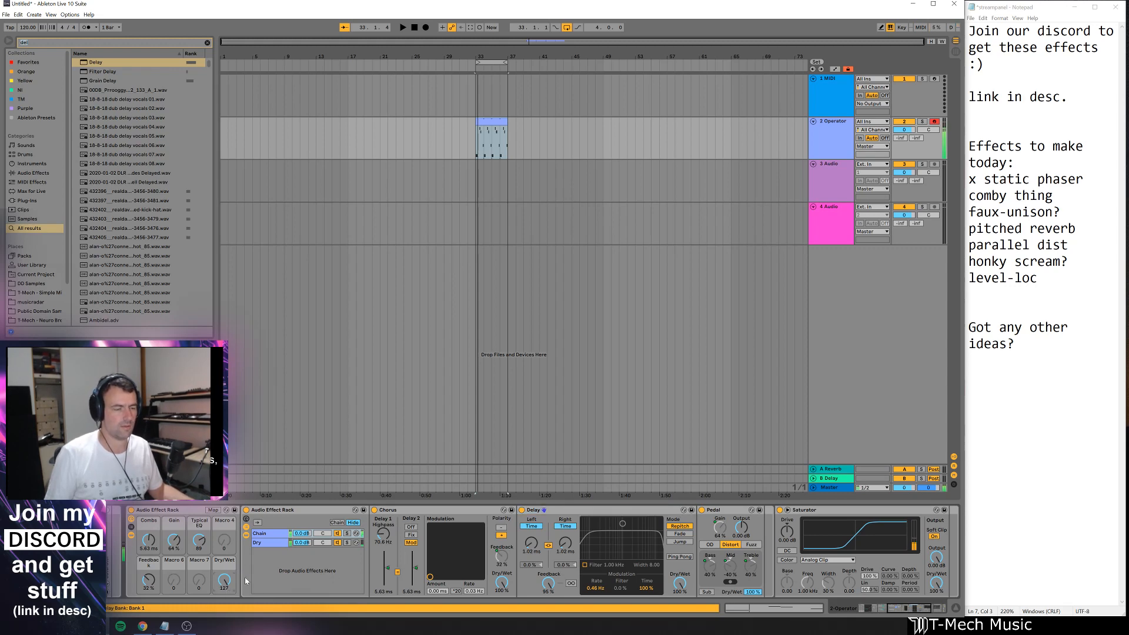
- Make three copies of the remaining Chorus so that four run in series before the Delay
click(385, 526)
key(ctrl+d)
key(ctrl+d)
key(ctrl+d)
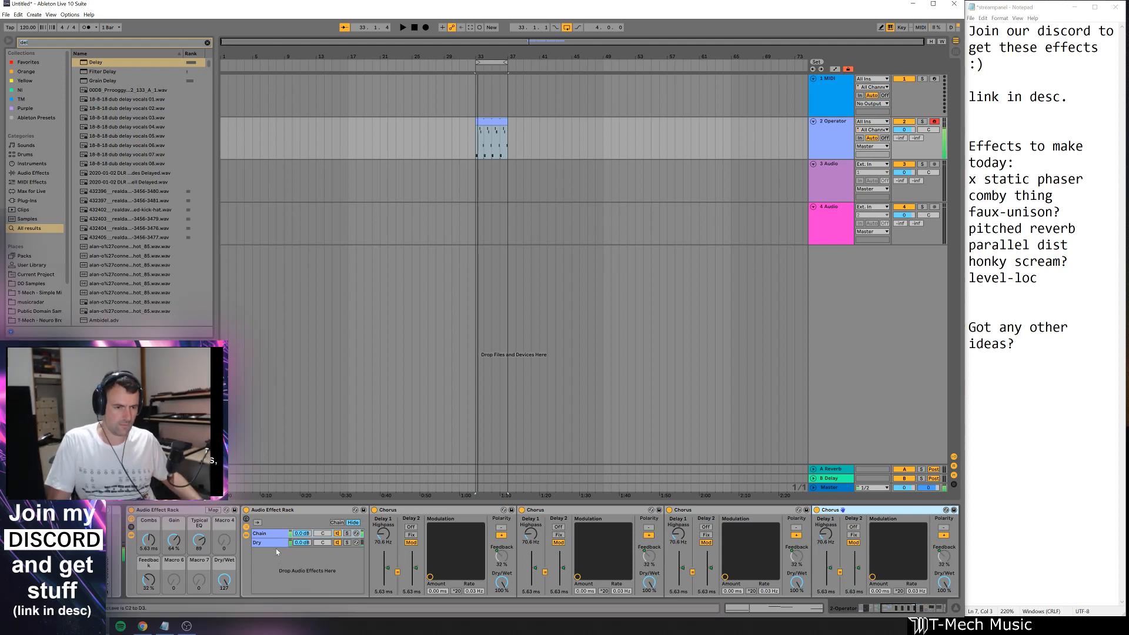
- Fold the three copied Chorus devices, keeping only the first Chorus expanded
key(x)
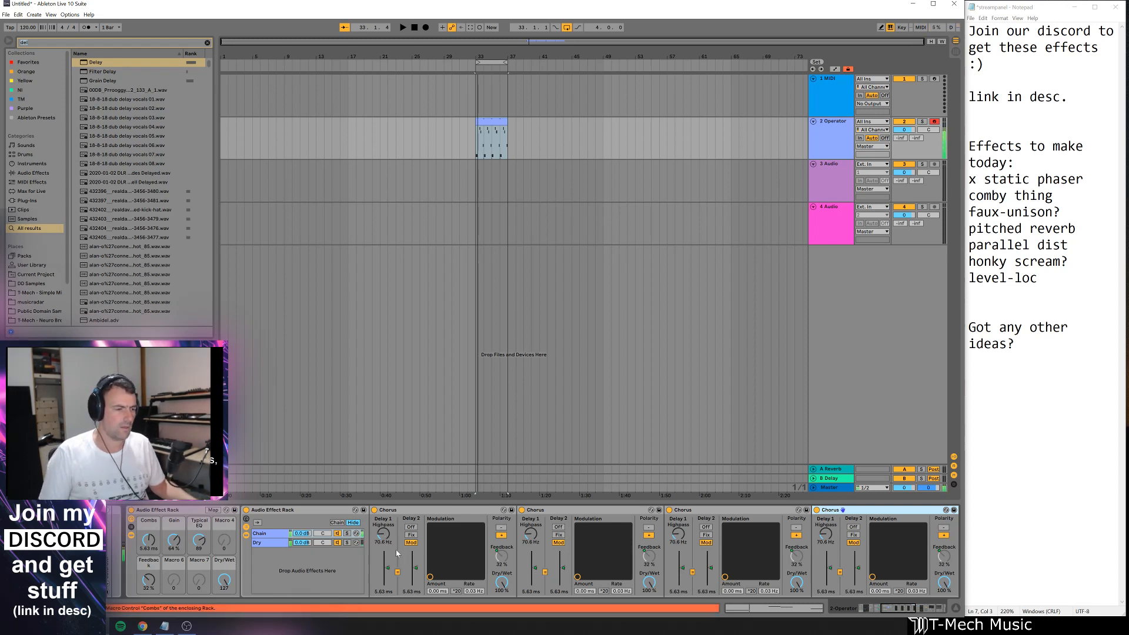
double_click(582, 511)
double_click(582, 510)
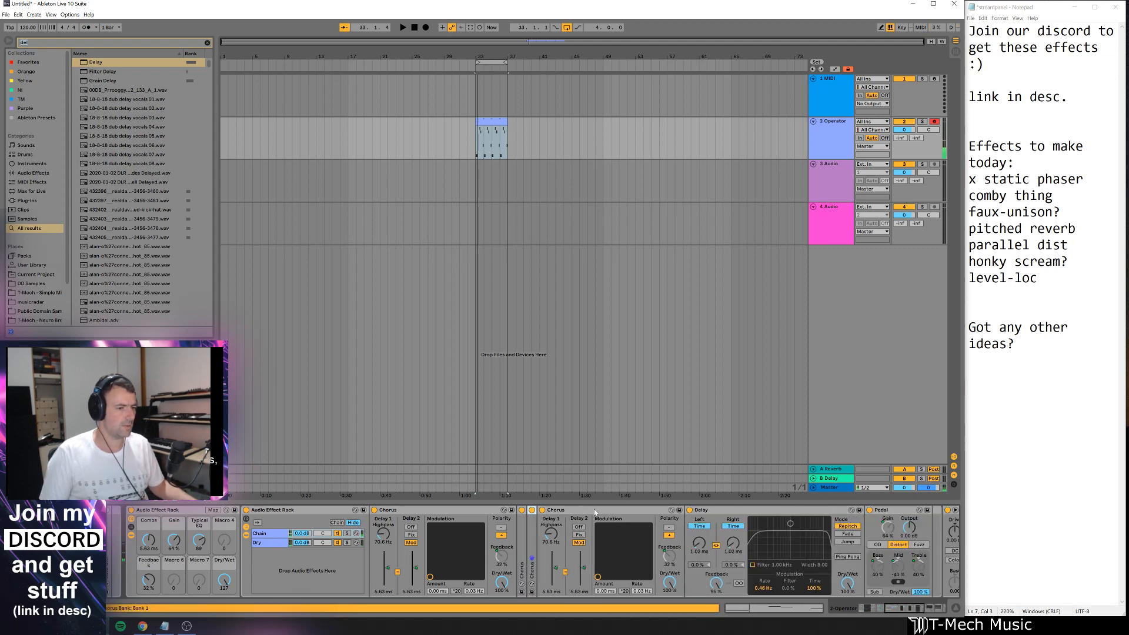
double_click(593, 509)
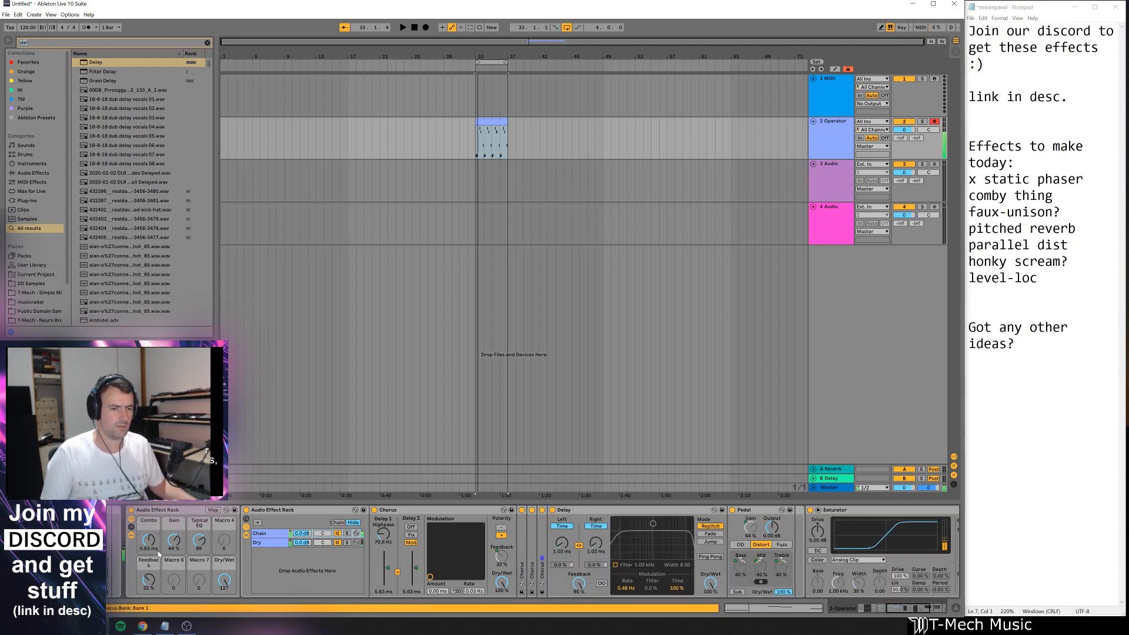
- Adjust the outer rack's Combs macro to about 6.40 ms and its Feedback macro to about 32%
drag(153, 540, 152, 571)
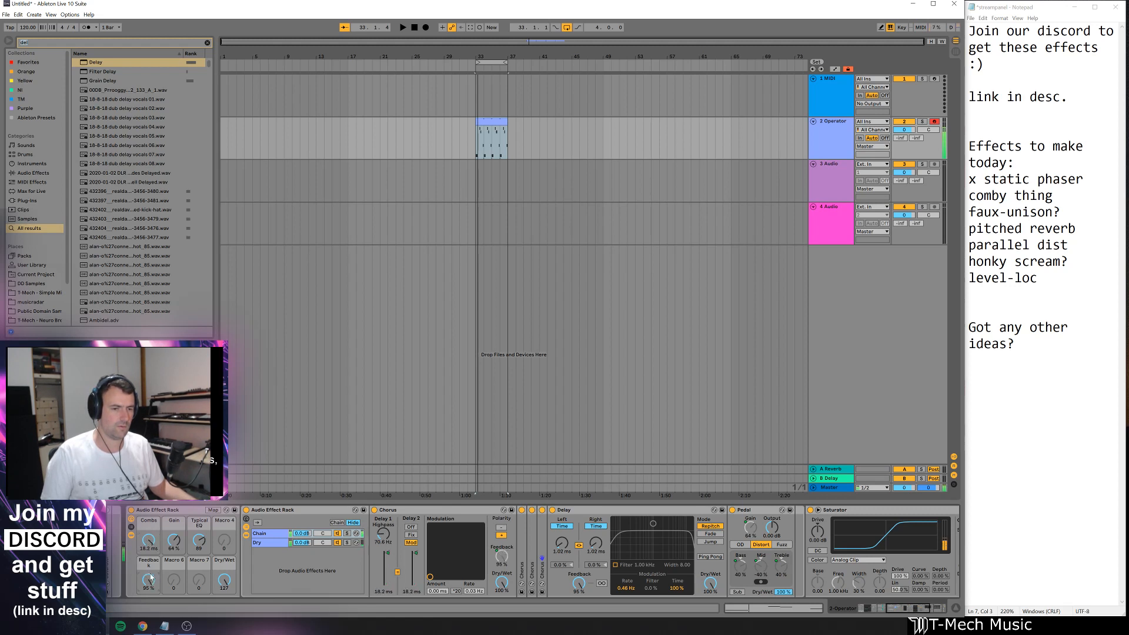
drag(149, 545, 149, 591)
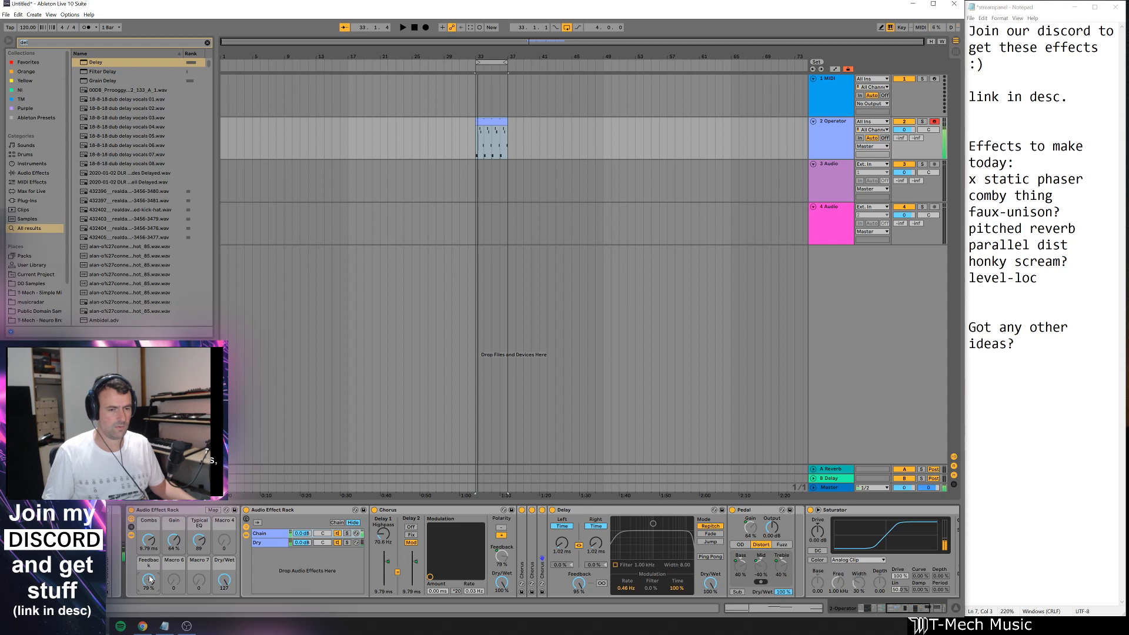
drag(148, 580, 149, 588)
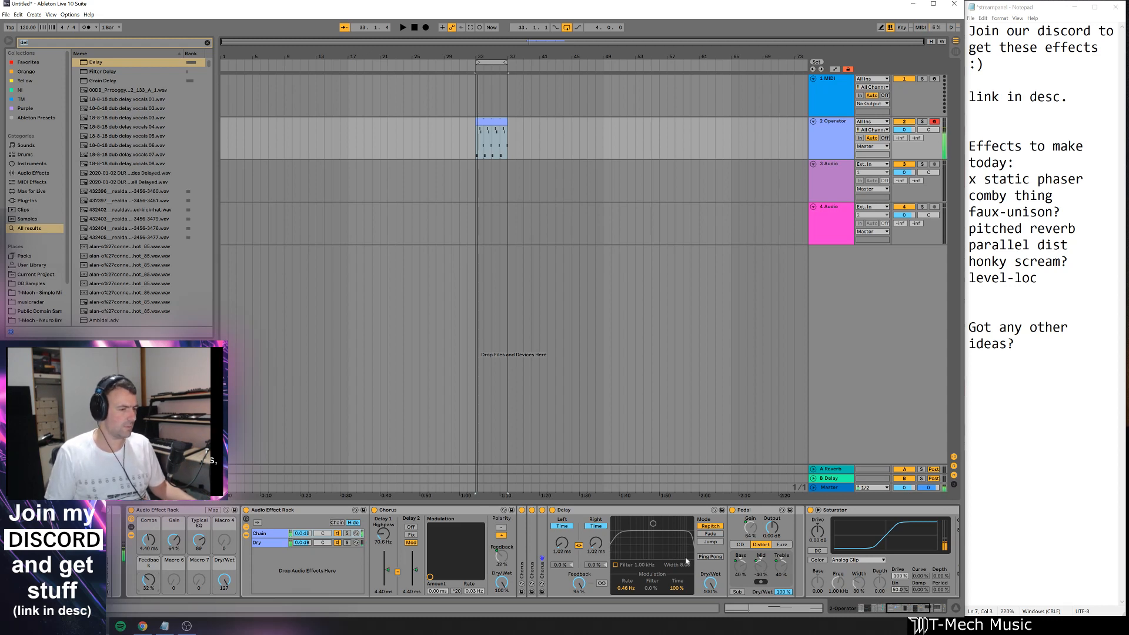
- Switch the Pedal to Fuzz and map its type selector to Macro 4 of the nested rack and the outer rack
click(782, 544)
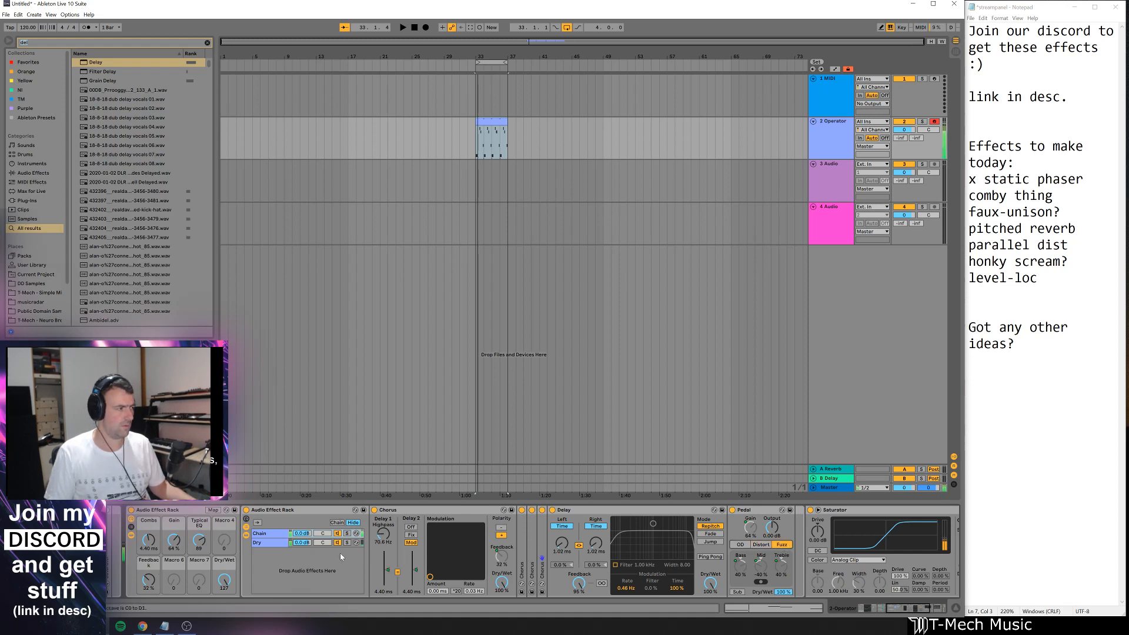
right_click(757, 552)
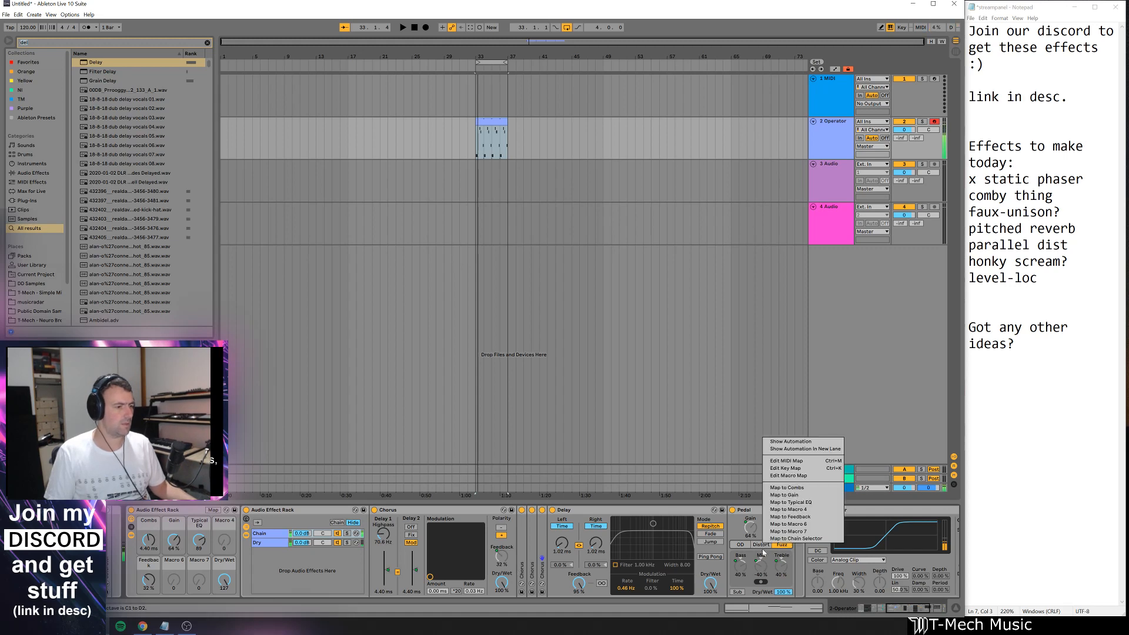
click(809, 509)
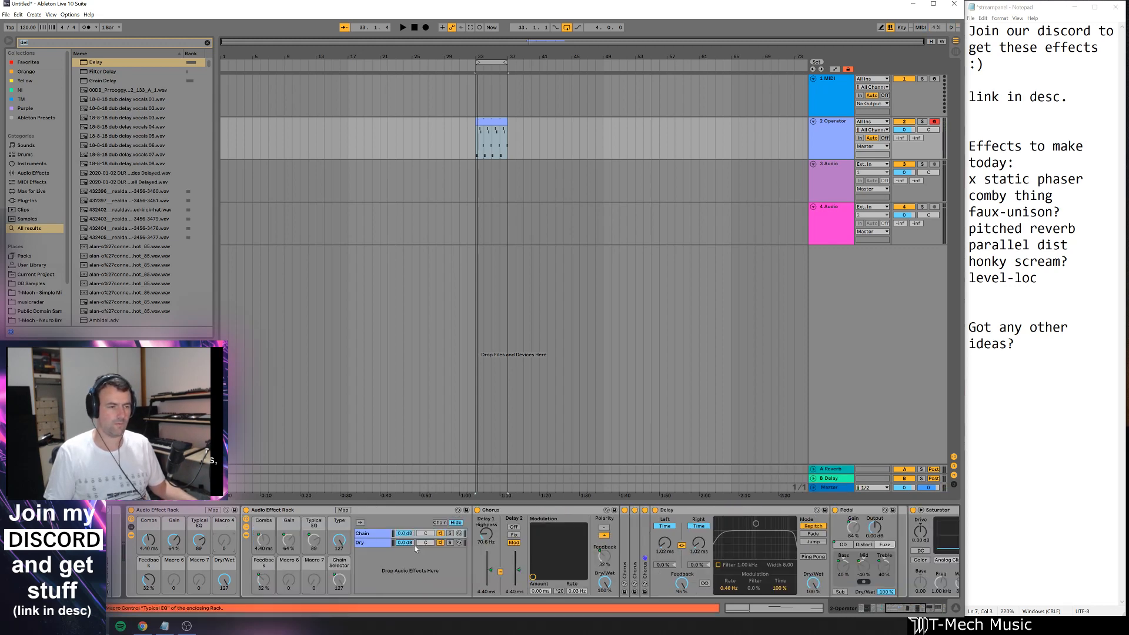
right_click(333, 527)
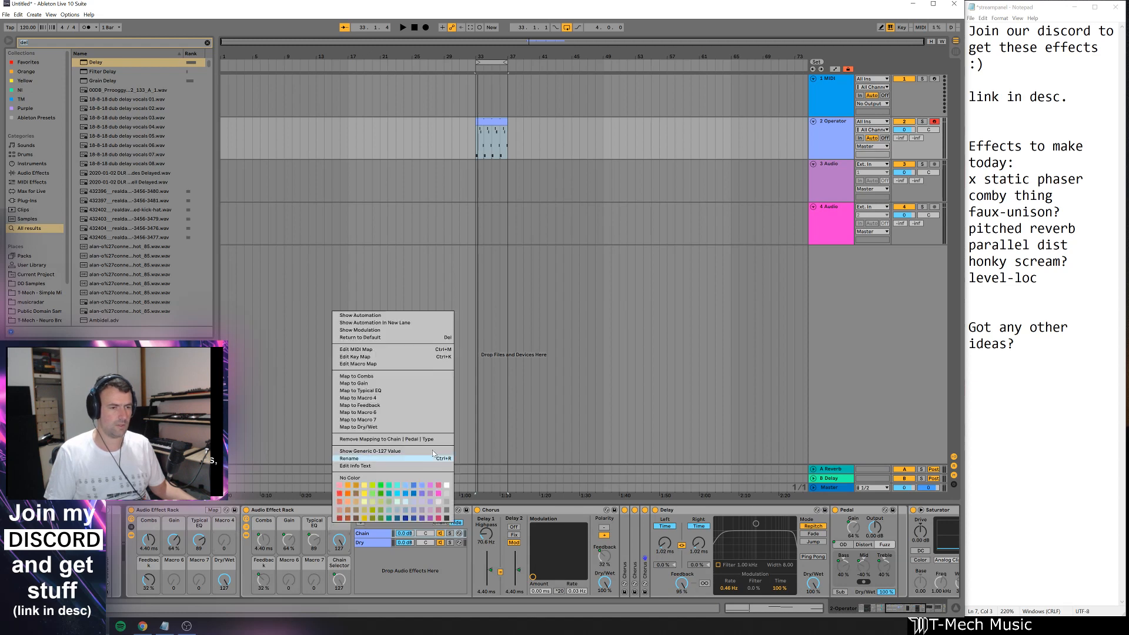
click(410, 396)
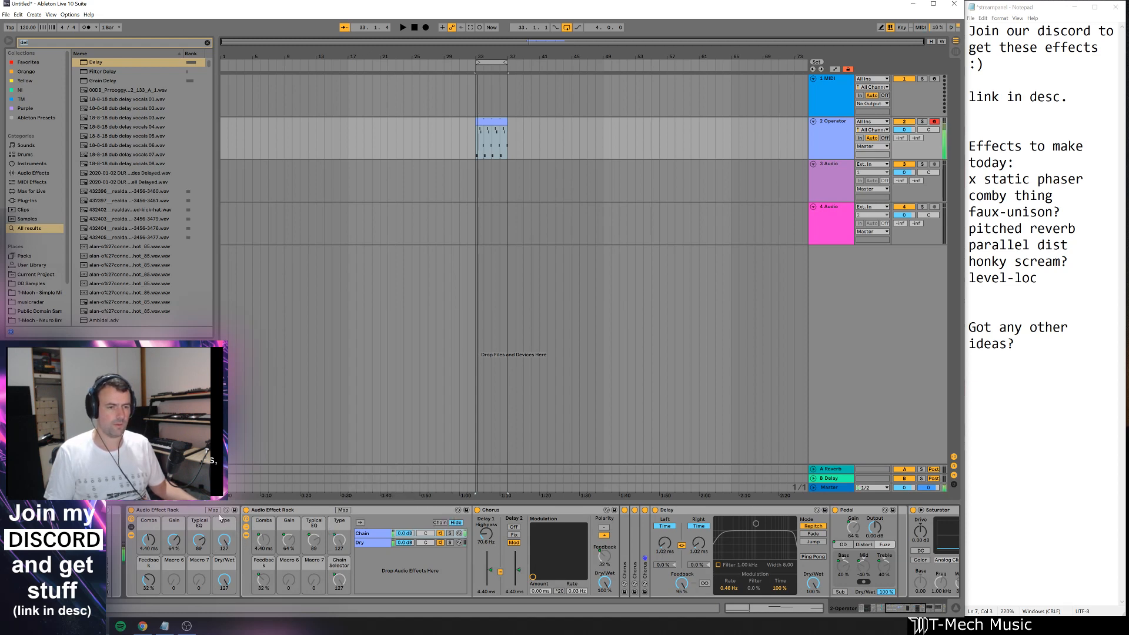
- Sweep the outer rack's Type macro across its range to audition the Pedal's distortion modes
drag(224, 541, 224, 583)
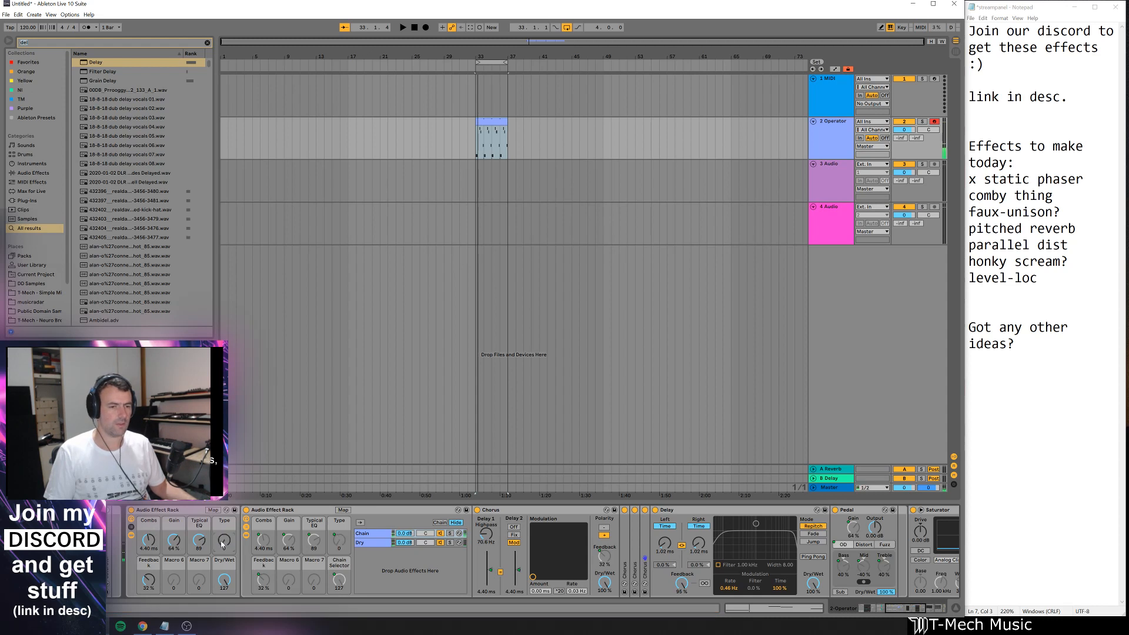
drag(223, 541, 223, 470)
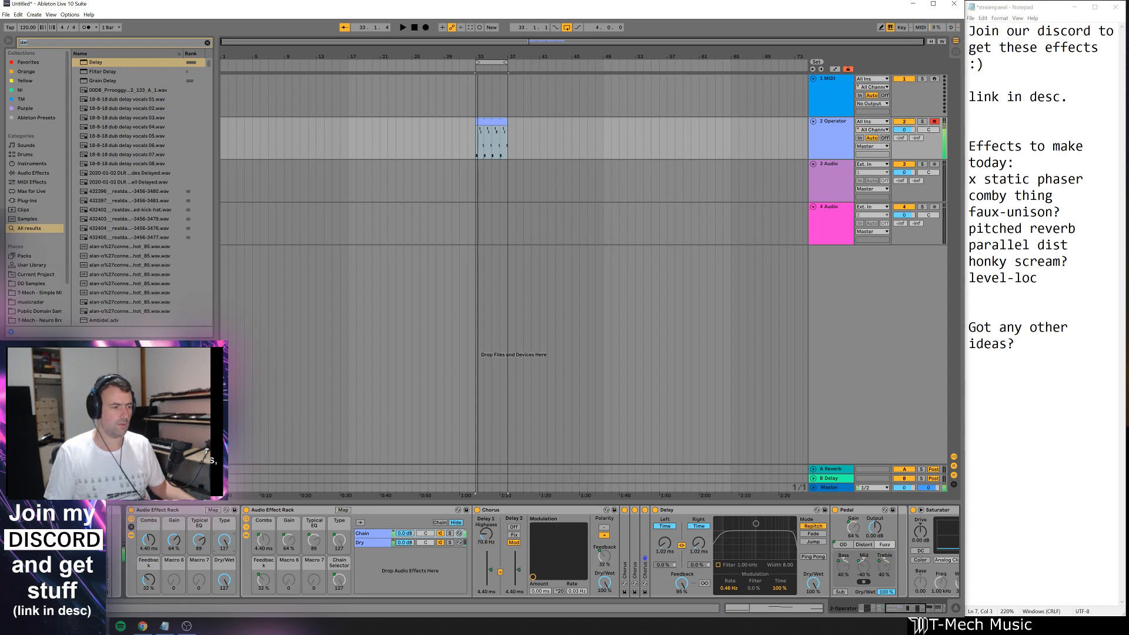
drag(221, 544, 221, 582)
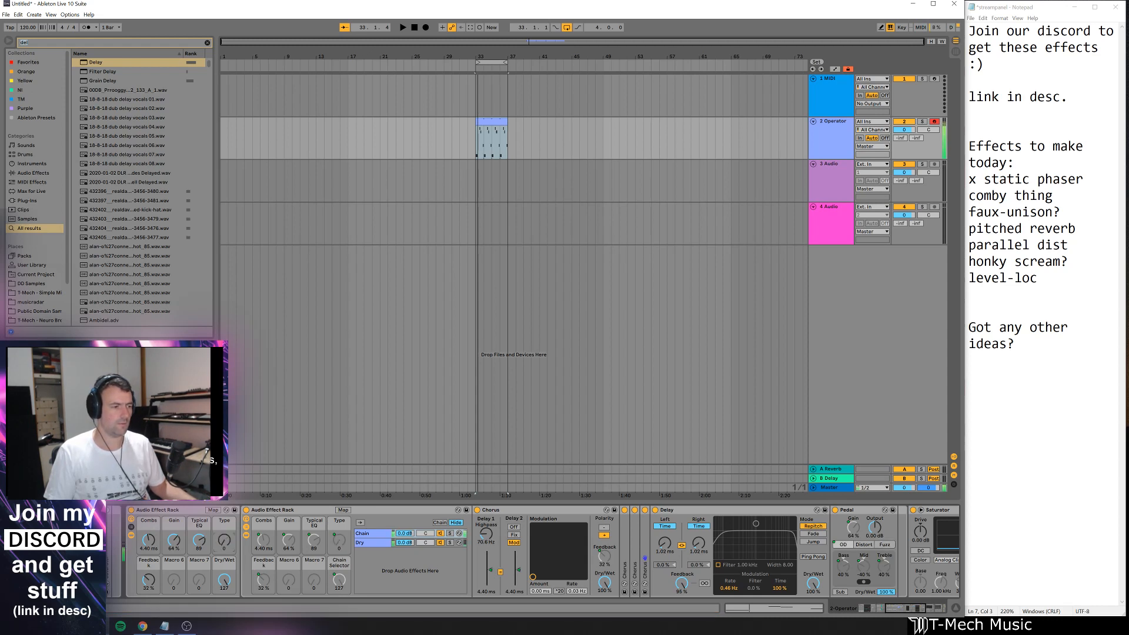
- Compare the sound with the outer rack bypassed and active while its devices are folded away
click(132, 536)
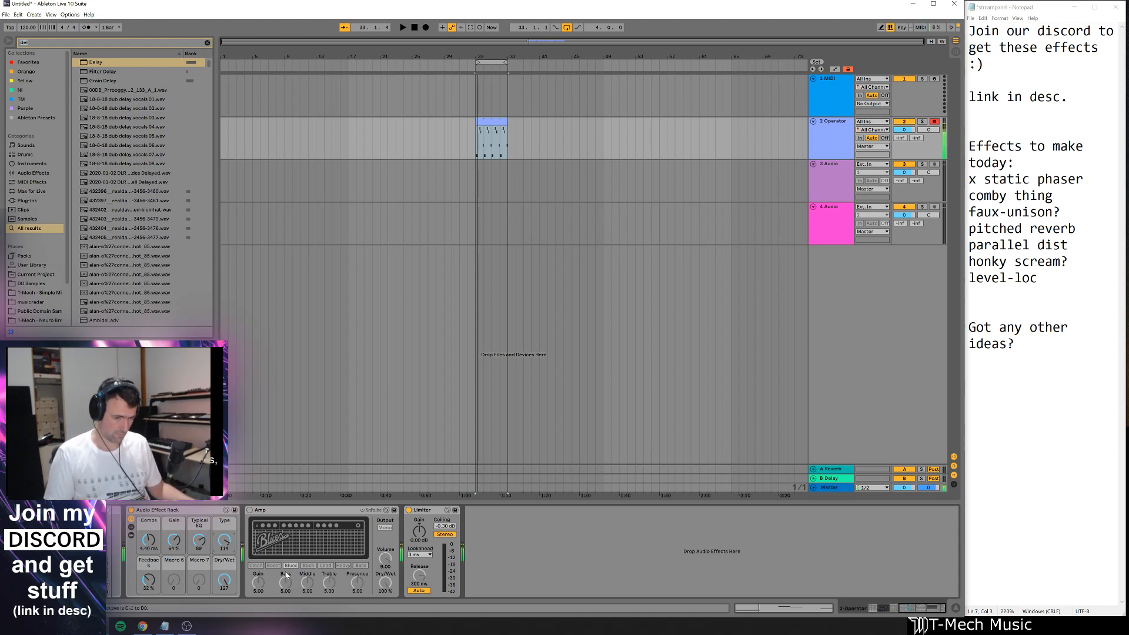
key(x)
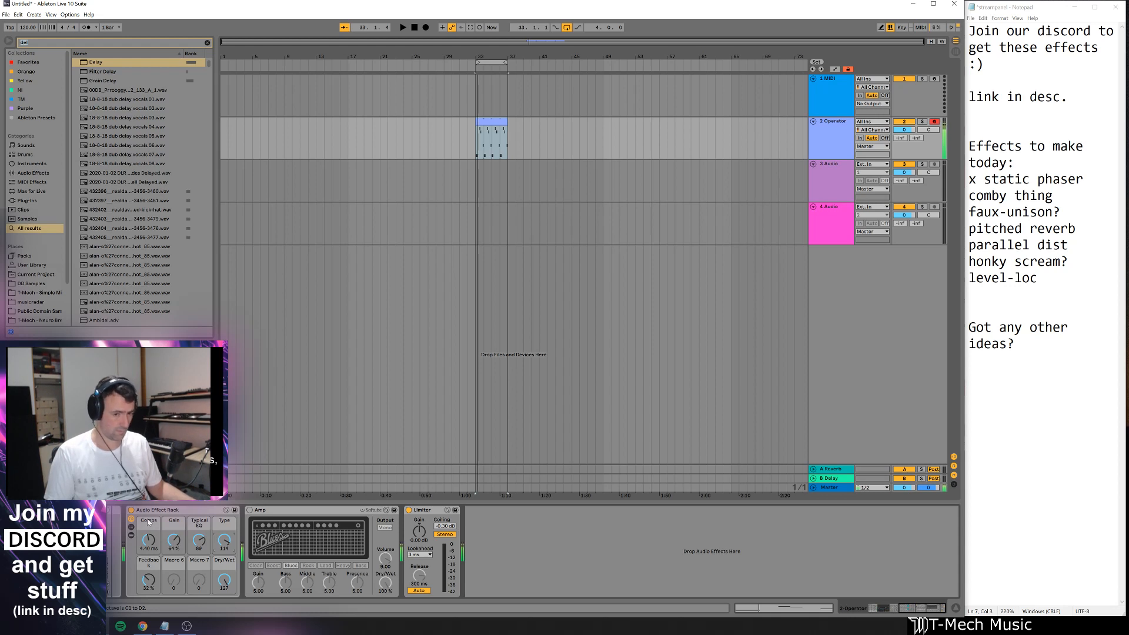
click(132, 511)
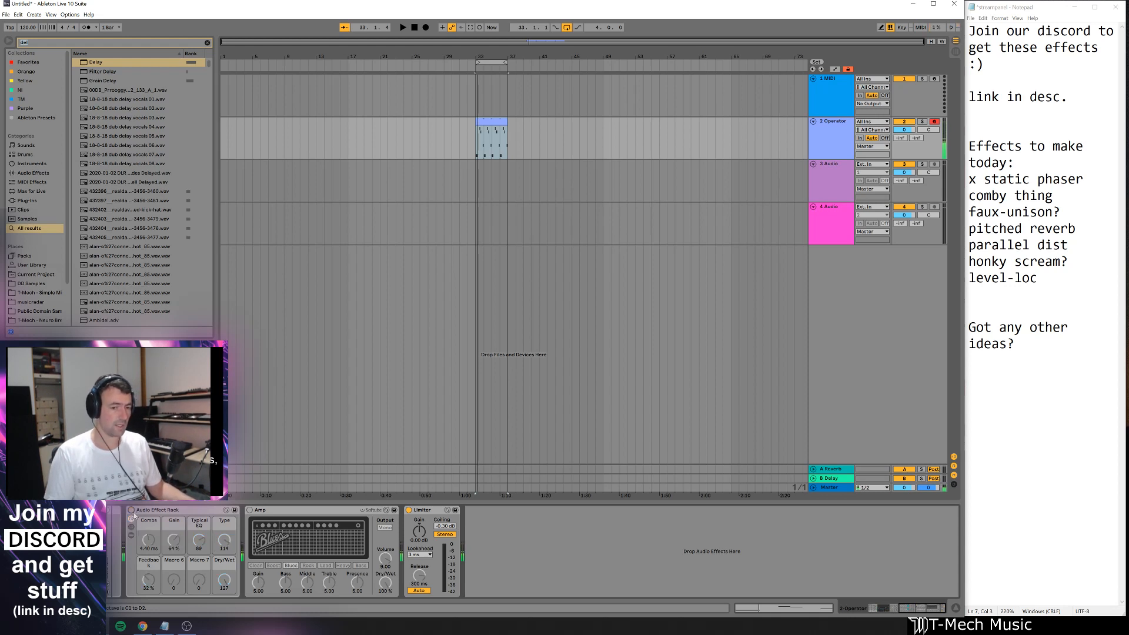
click(131, 511)
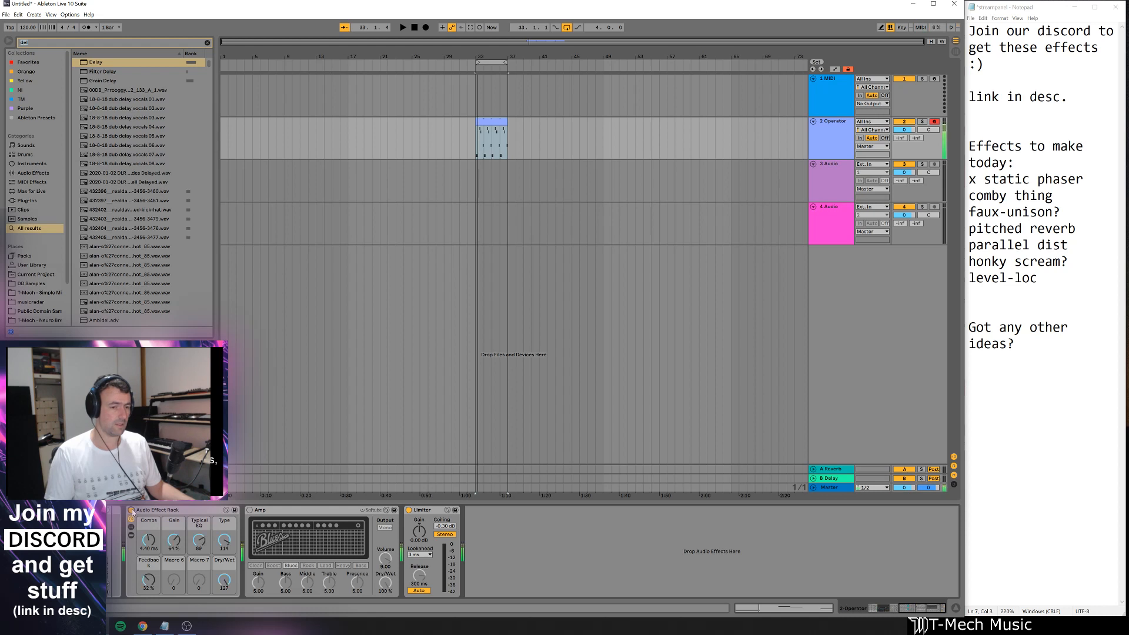
click(132, 535)
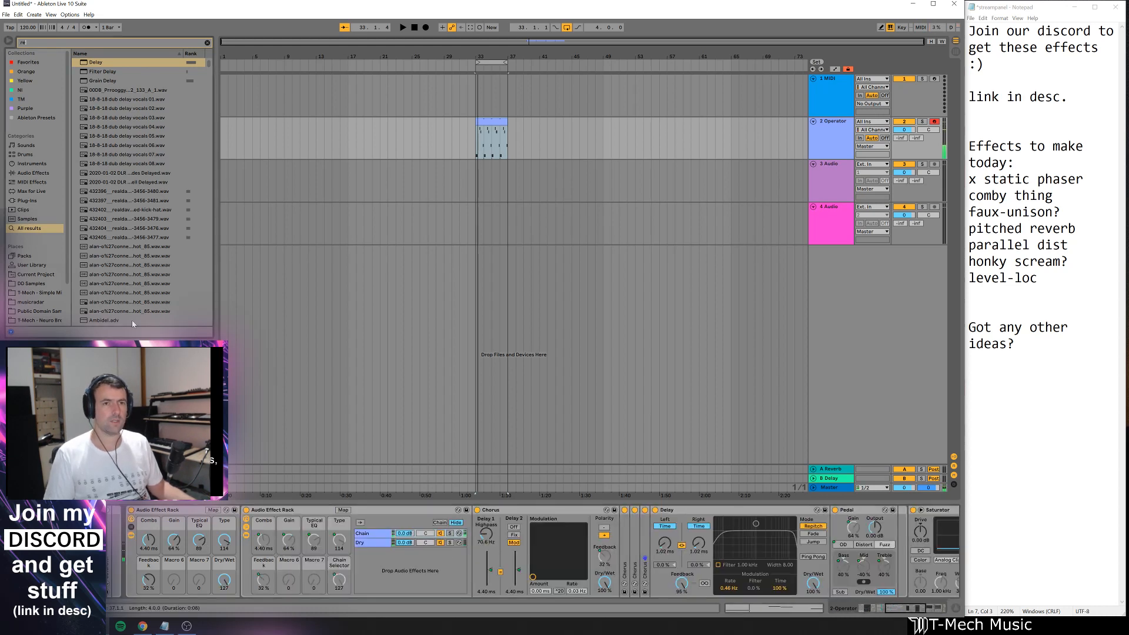
- Insert a Reverb ahead of the first Chorus, enabling its Lo Cut and setting Dry/Wet to about 13% and decay time to about 200 ms
key(ctrl+f)
text(re)
key(Return)
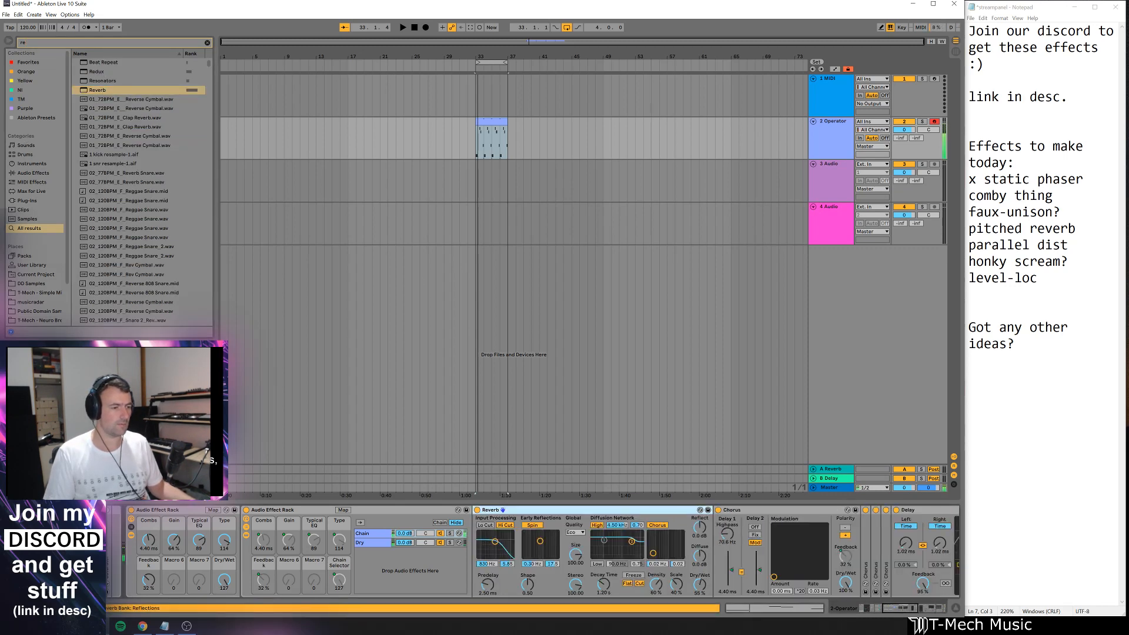
drag(700, 584, 699, 612)
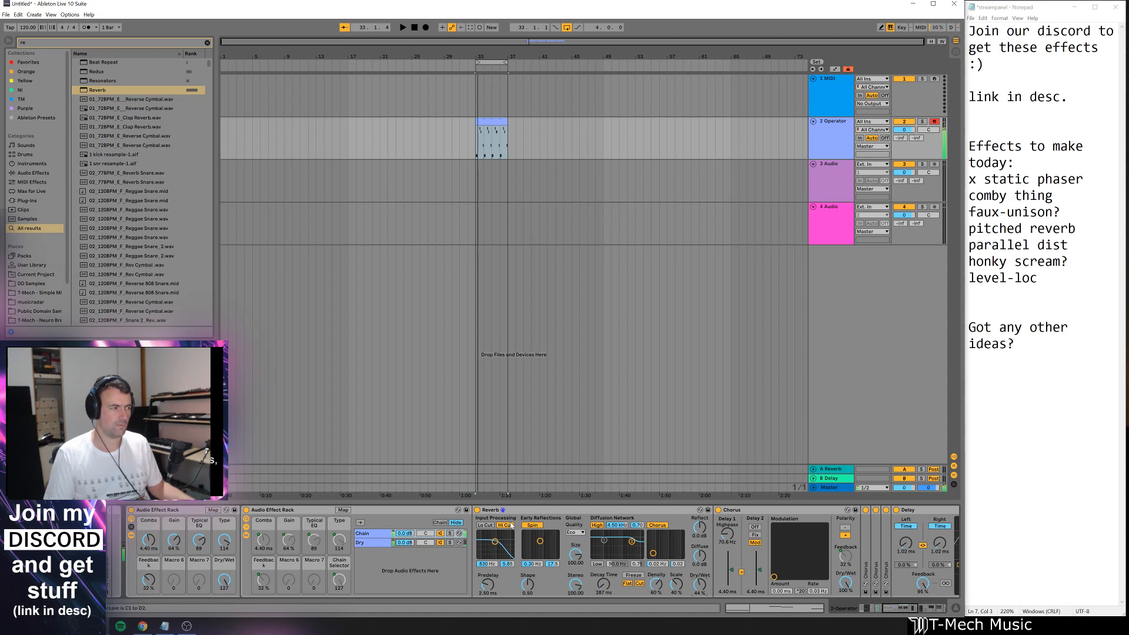
mouse_move(495, 541)
mouse_down()
mouse_move(505, 543)
mouse_move(495, 535)
mouse_up()
click(486, 525)
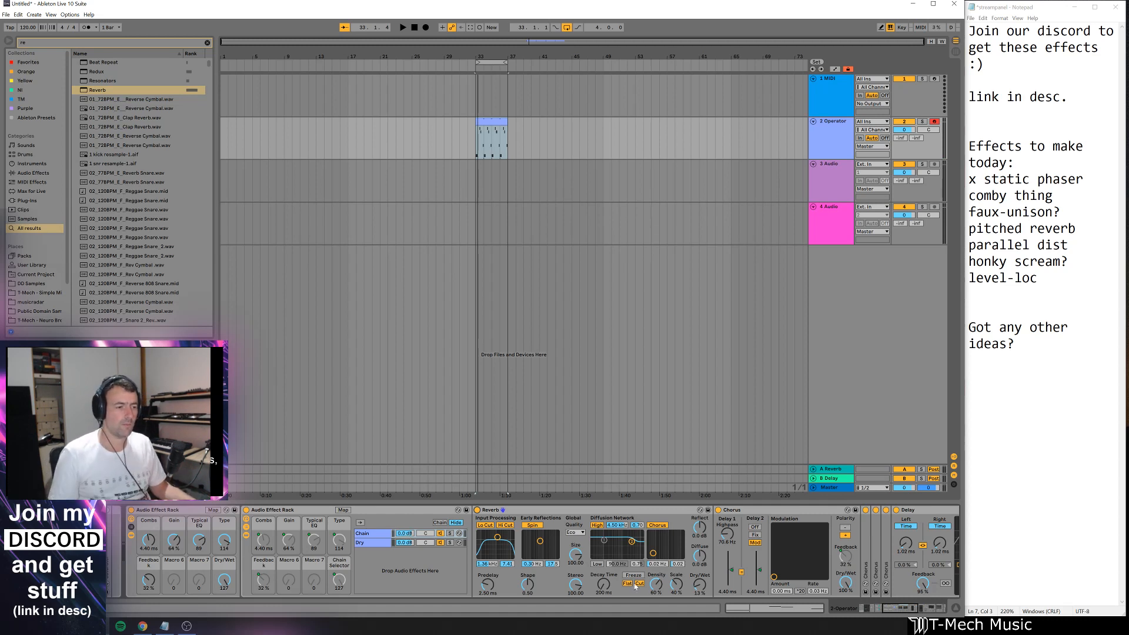
- Map the Reverb's Dry/Wet to Macro 7 of the nested rack and on to Macro 7 of the outer rack
right_click(700, 584)
click(739, 568)
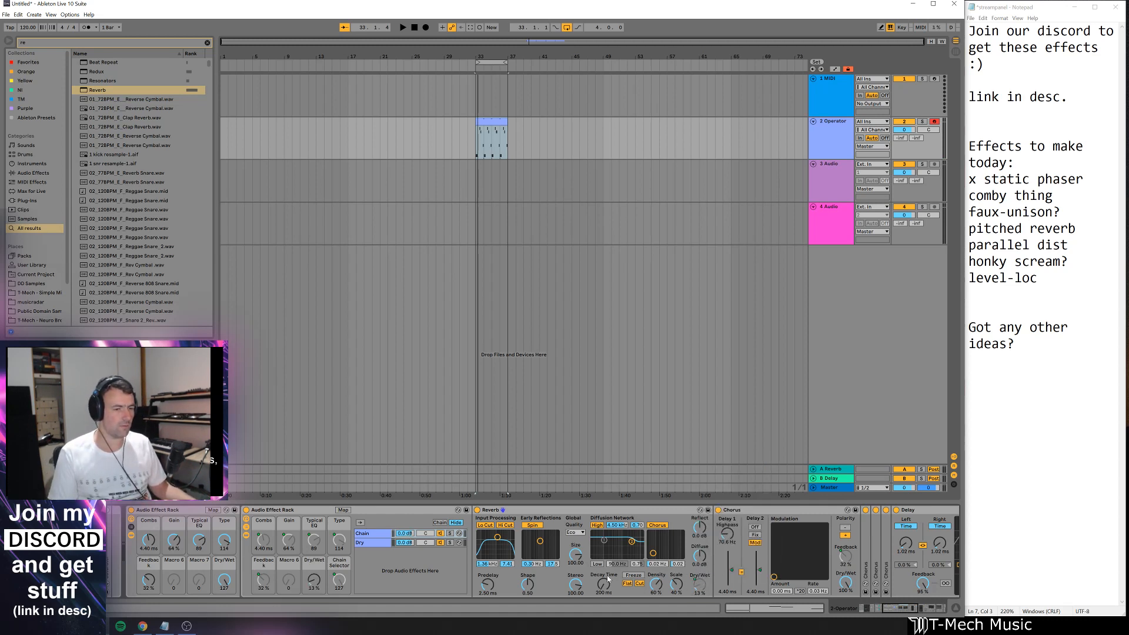
right_click(314, 580)
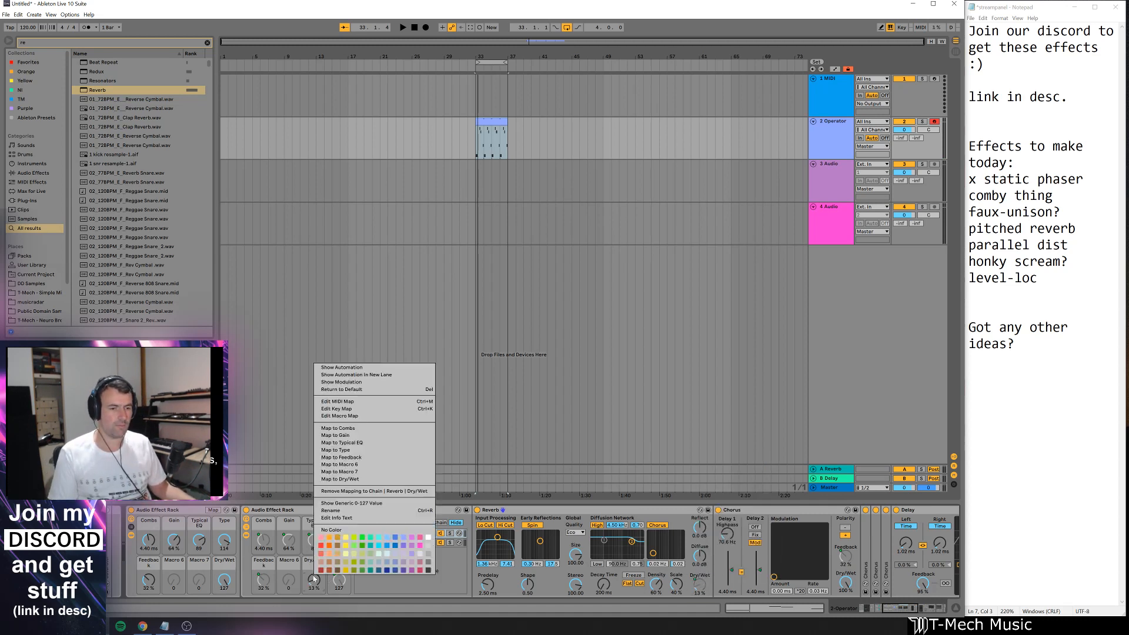
click(367, 471)
- Rename the outer rack's Macro 7 as Verb Wet
click(195, 571)
key(ctrl+r)
text(Ver)
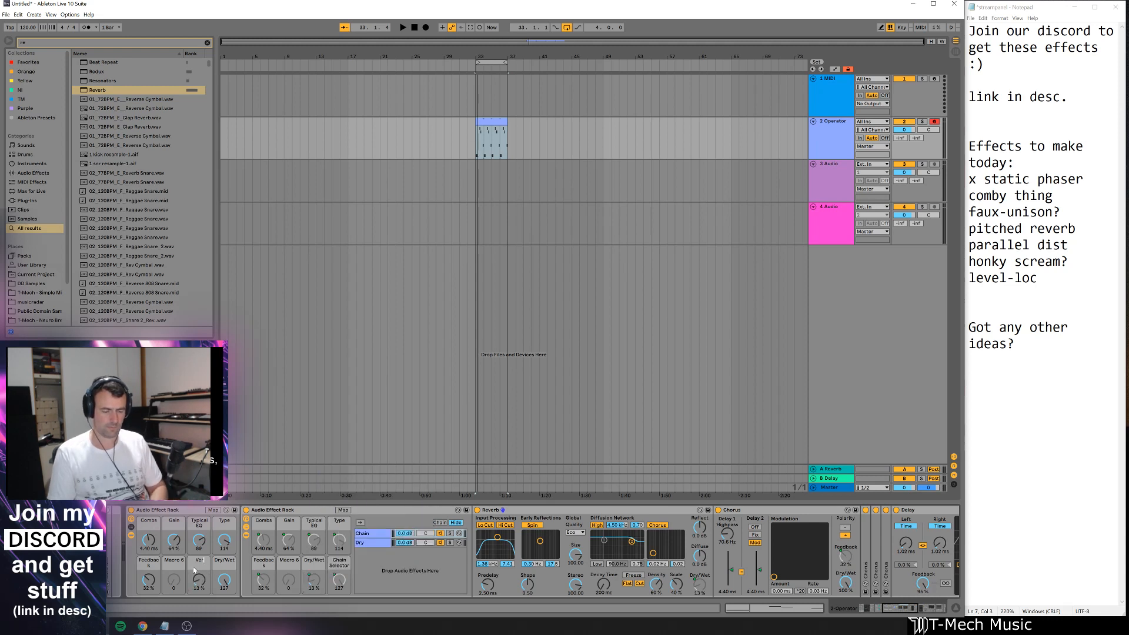
text(b WE)
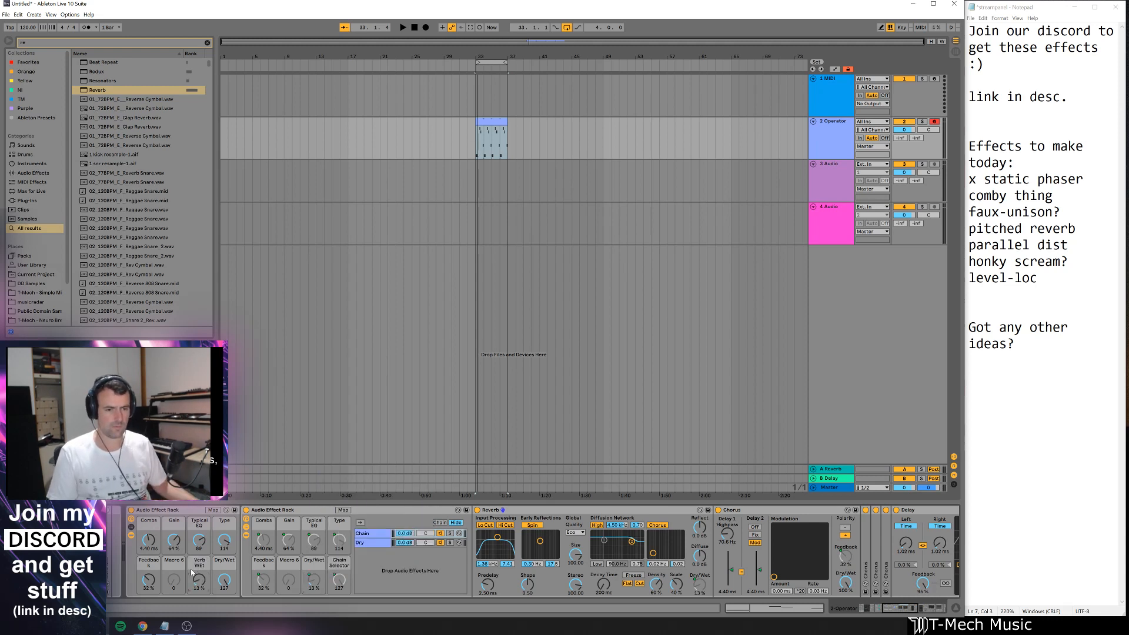
text(t)
key(Return)
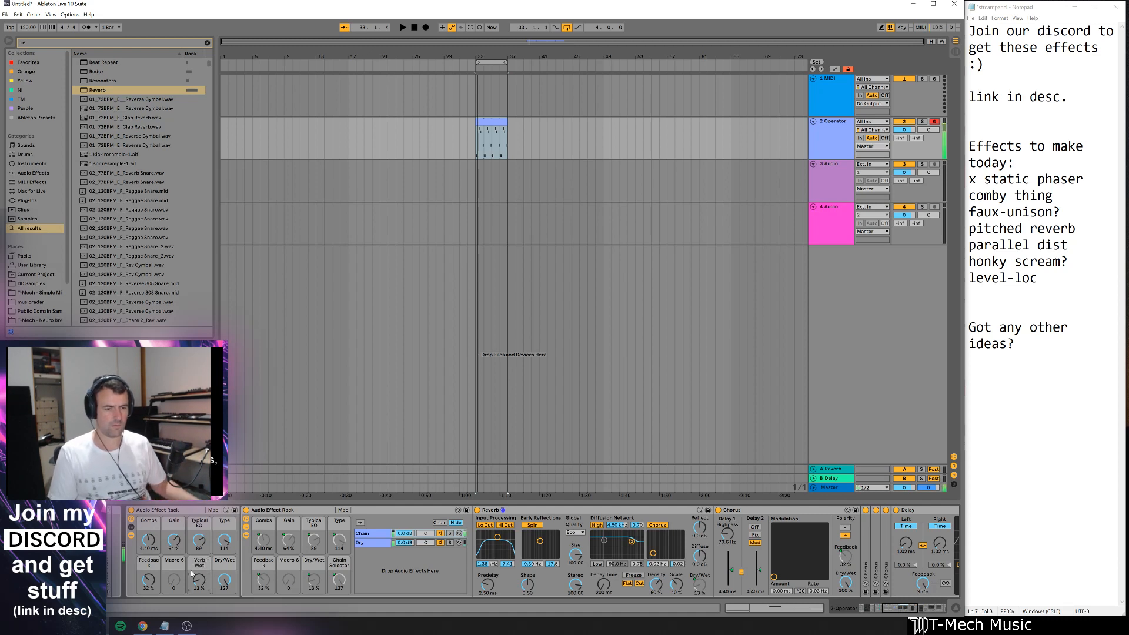
- Raise the outer rack's Verb Wet macro to about 57% and lower the frequency of the Reverb's input filter
drag(199, 579, 198, 547)
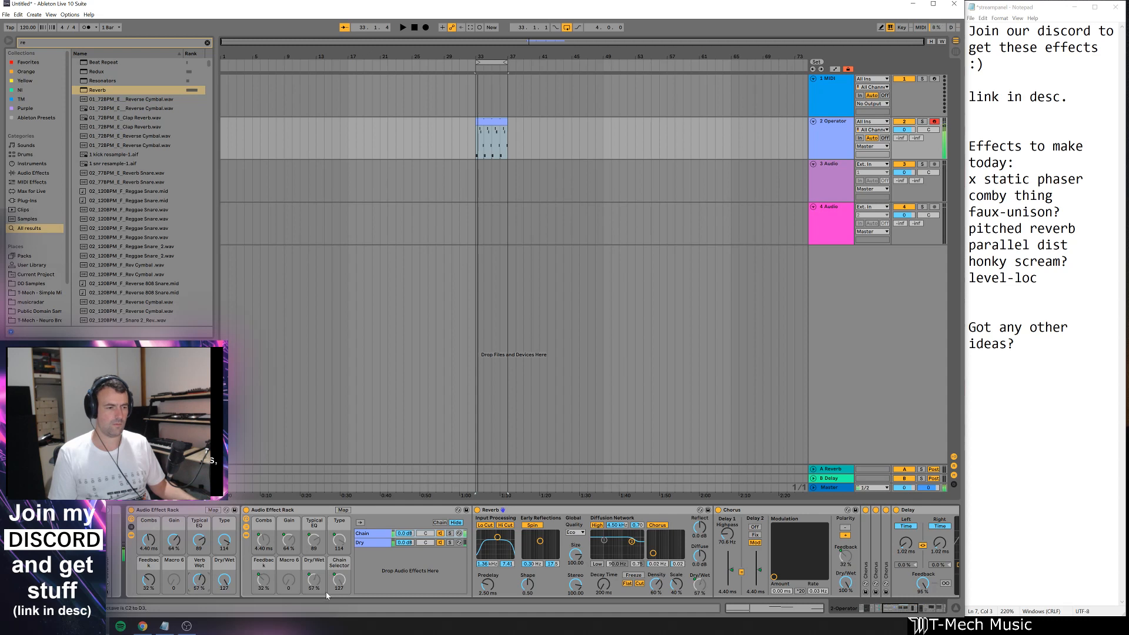
mouse_move(498, 537)
mouse_down()
mouse_move(483, 537)
mouse_move(505, 537)
mouse_move(485, 537)
mouse_move(493, 544)
mouse_up()
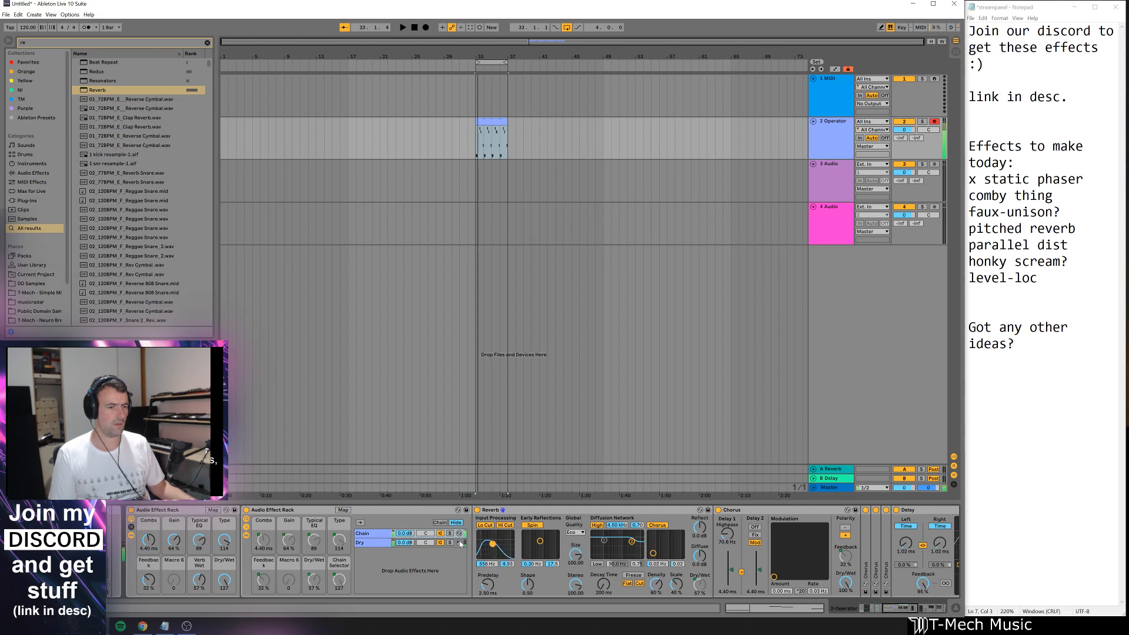
- Try an Overdrive ahead of the Reverb with its filter frequency lowered, and delete the device
key(ctrl+f)
text(over)
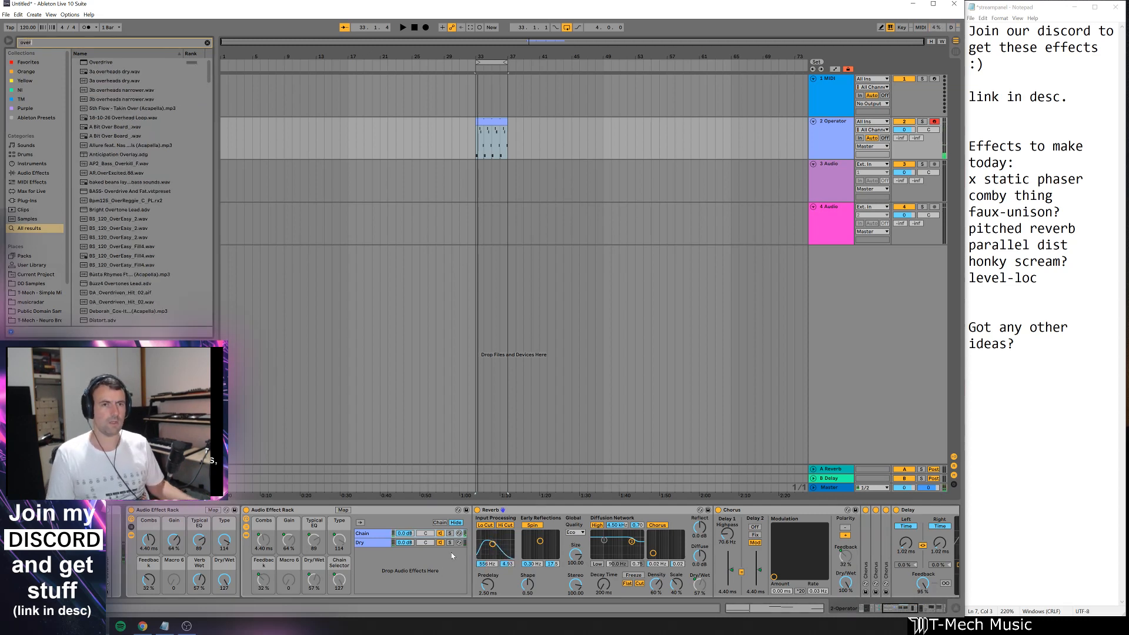
key(Down)
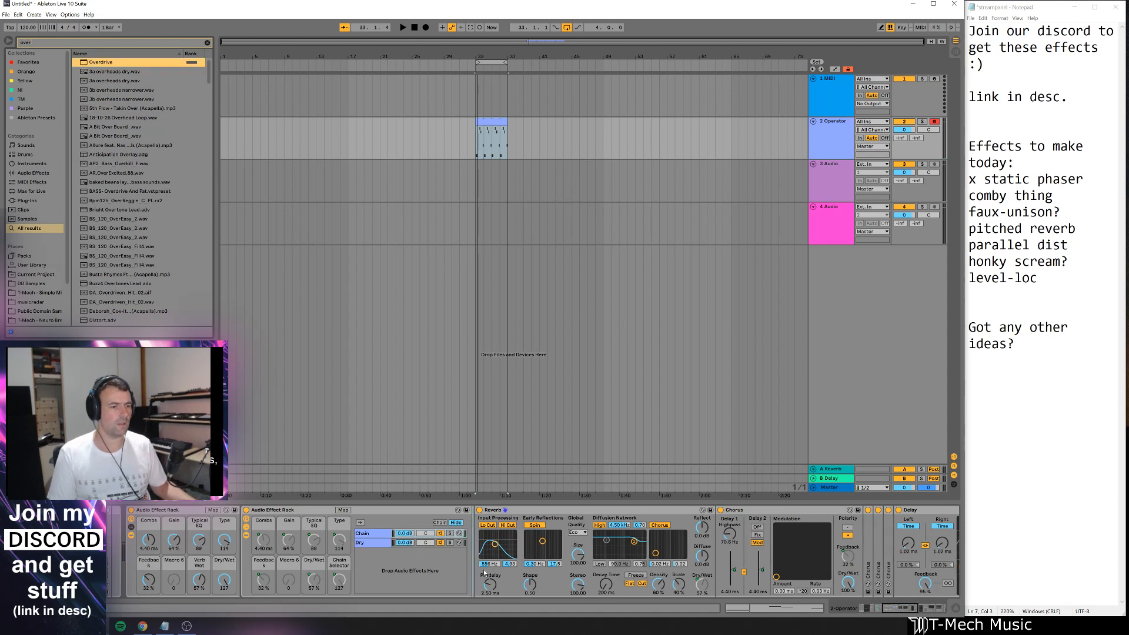
key(Return)
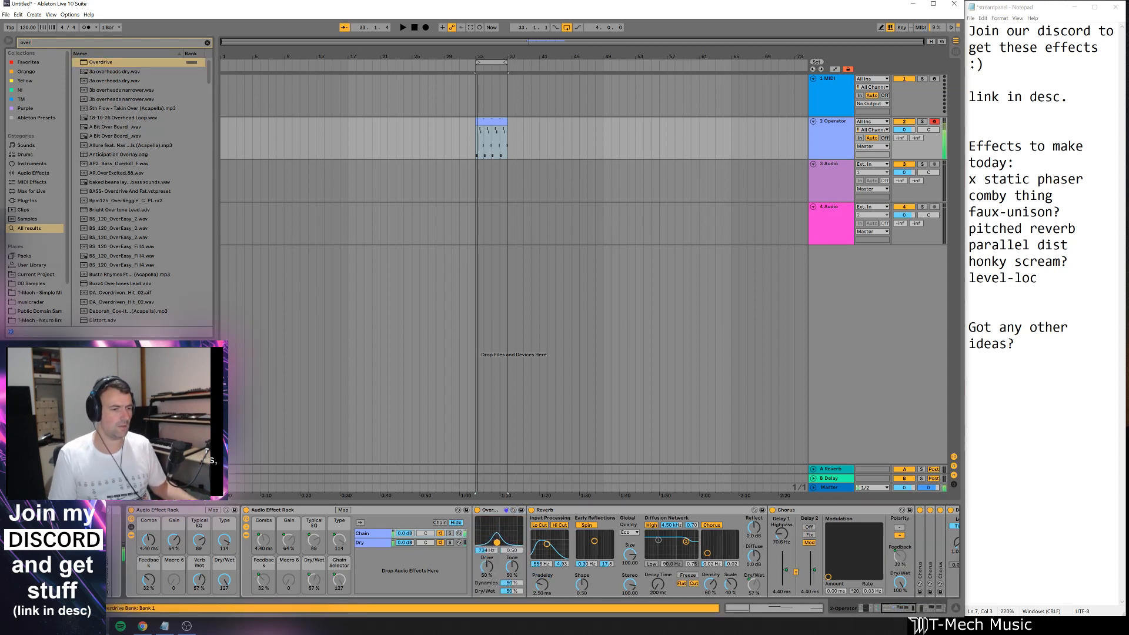
mouse_move(497, 543)
mouse_down()
mouse_move(487, 542)
mouse_move(516, 541)
mouse_move(484, 548)
mouse_up()
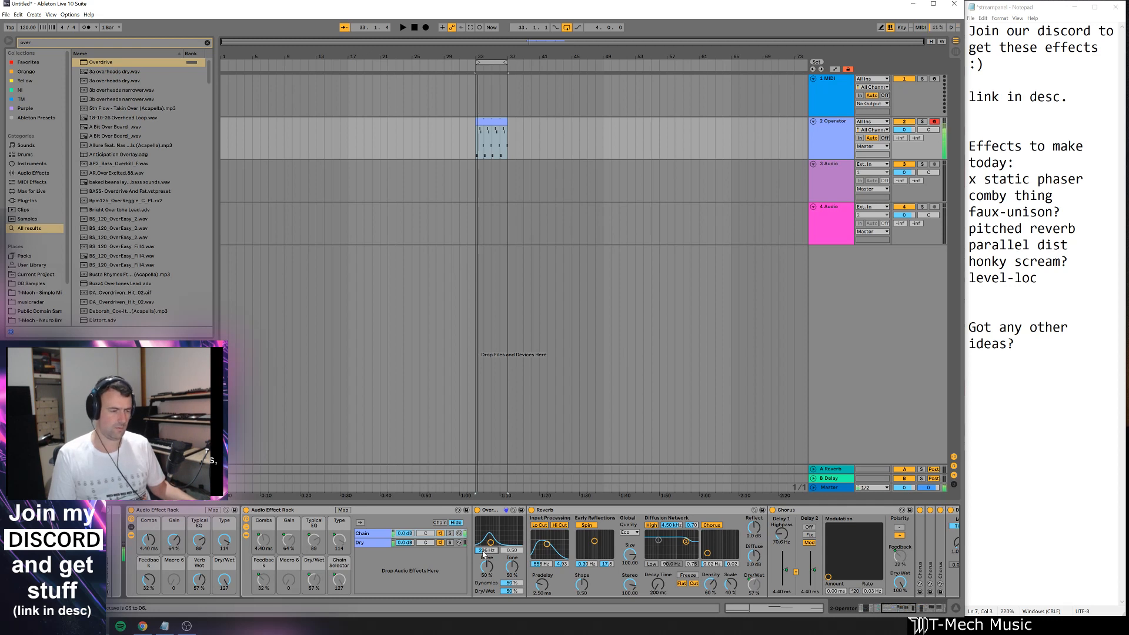
drag(483, 553, 483, 555)
click(490, 510)
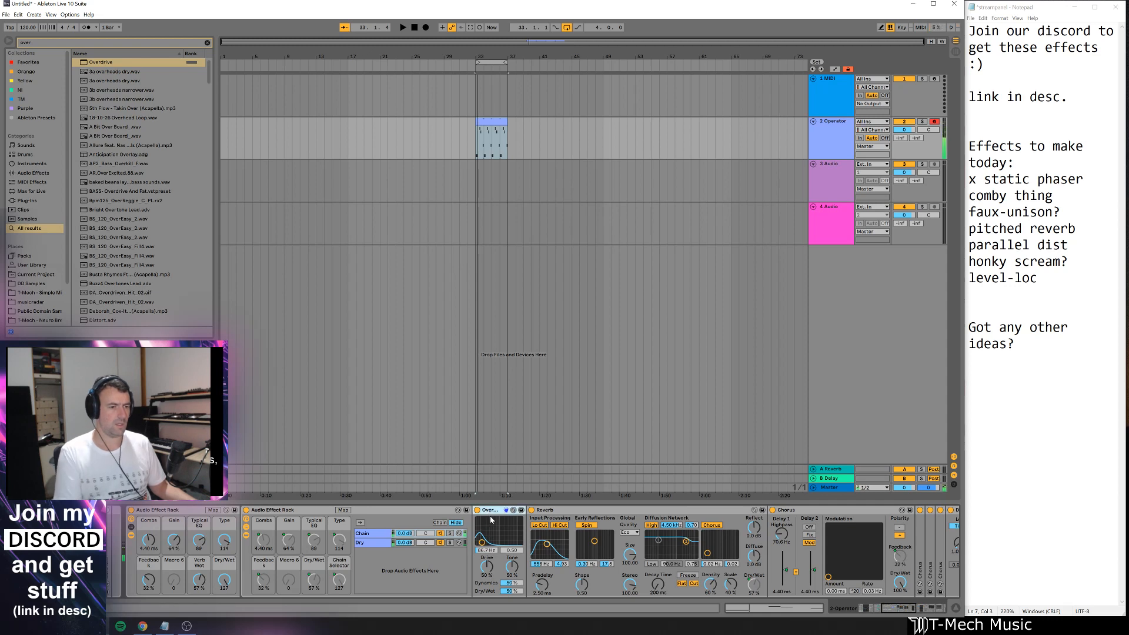
key(Delete)
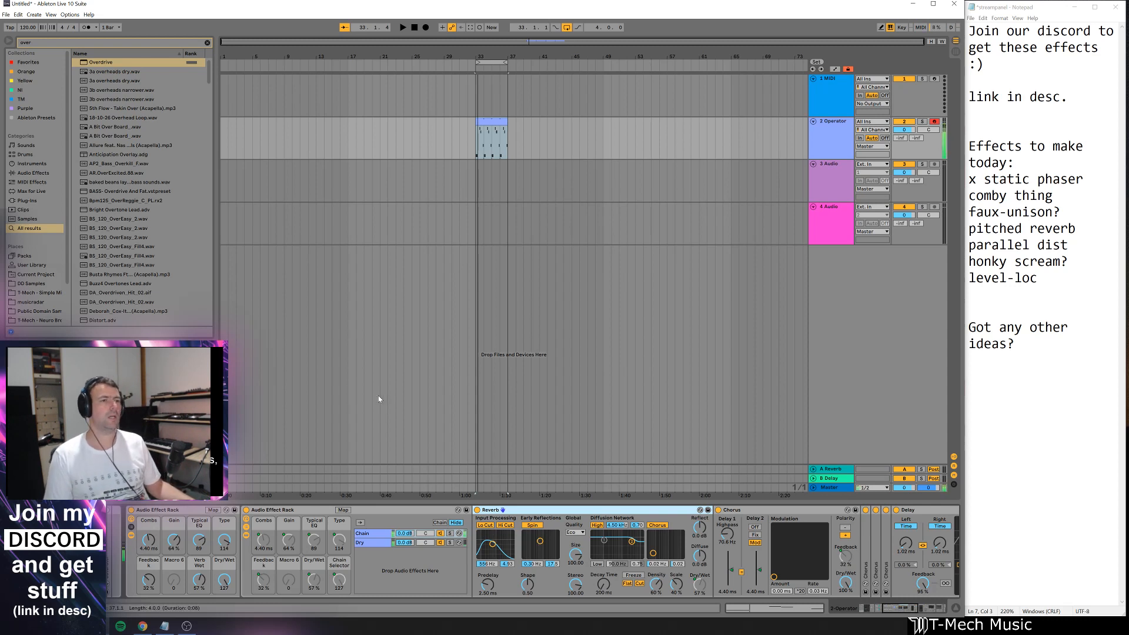
- Clear the browser search and hide the devices inside the outer rack
key(ctrl+f)
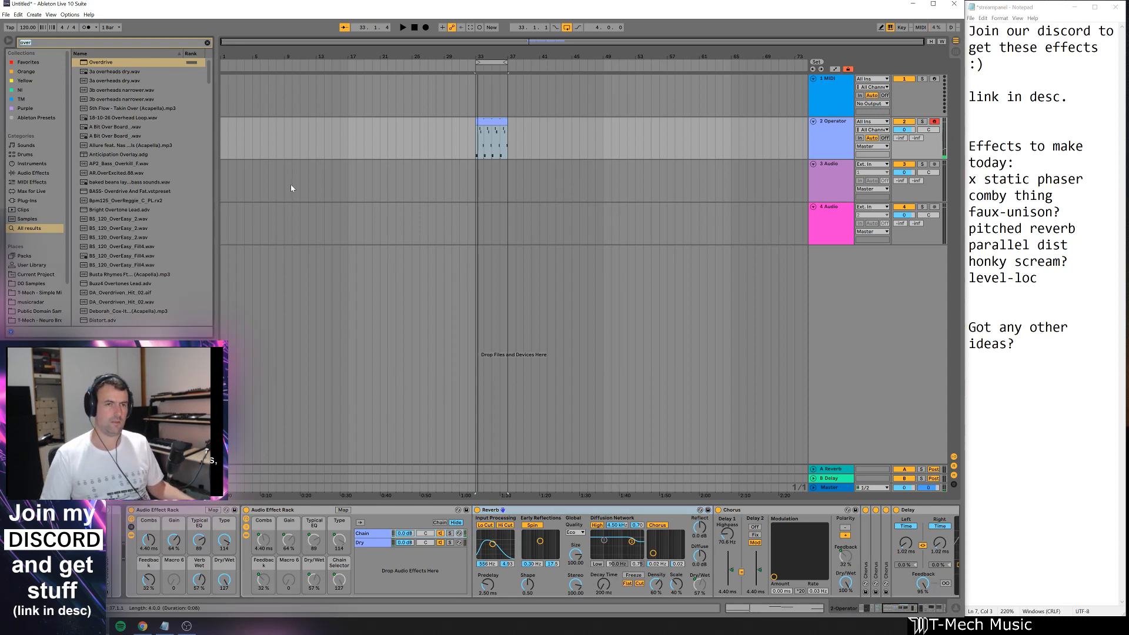
key(BackSpace)
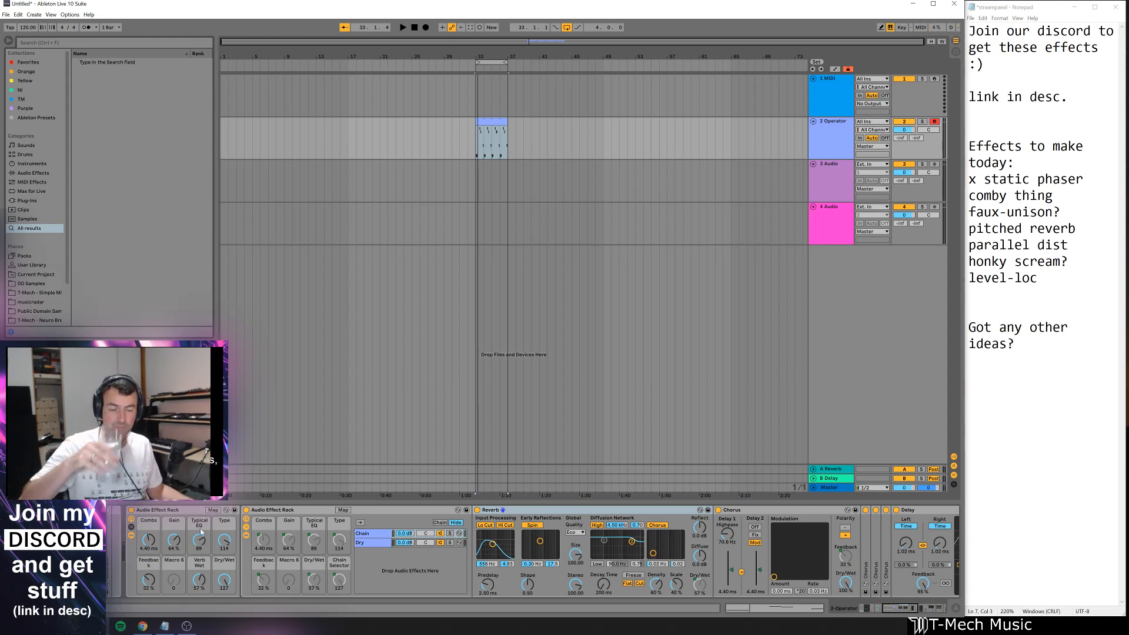
click(131, 536)
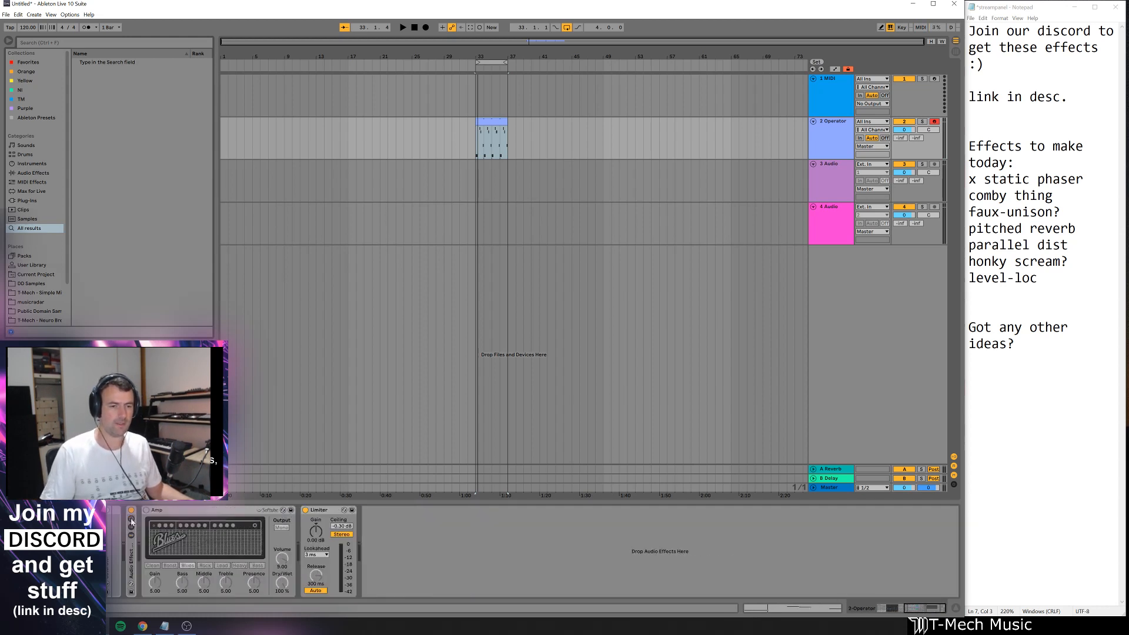
- Switch to the Notepad to-do list and mark the comby thing entry as done with an x
key(alt+Tab)
key(Down)
key(Home)
text(x)
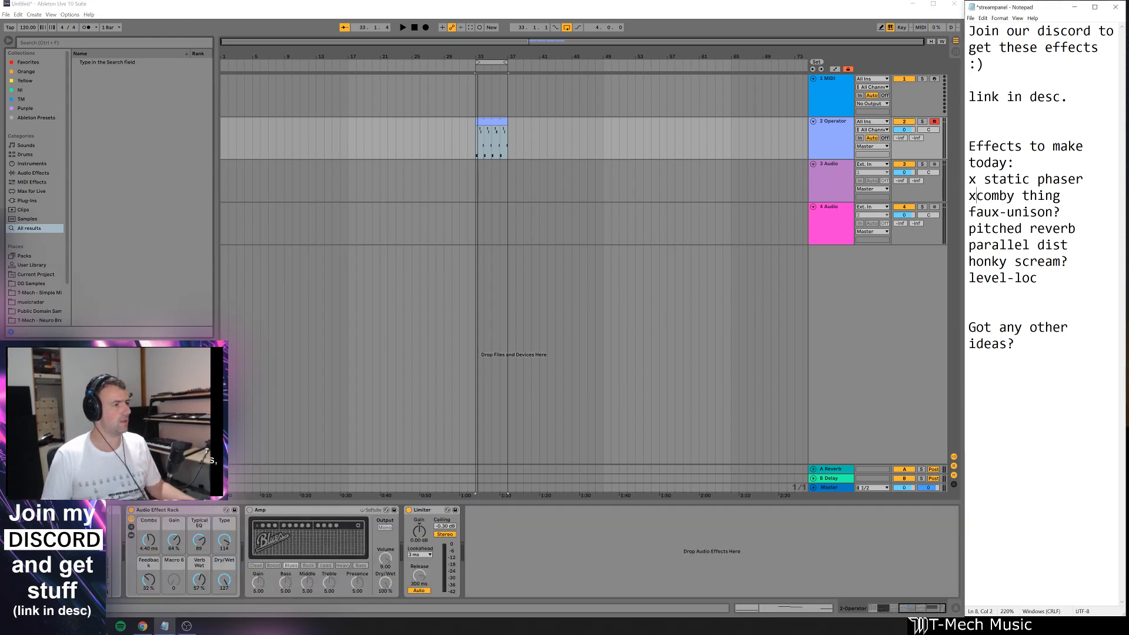
- Switch back to Ableton Live and rename the outer rack as FSU5 - Comby Thing
click(192, 511)
key(ctrl+r)
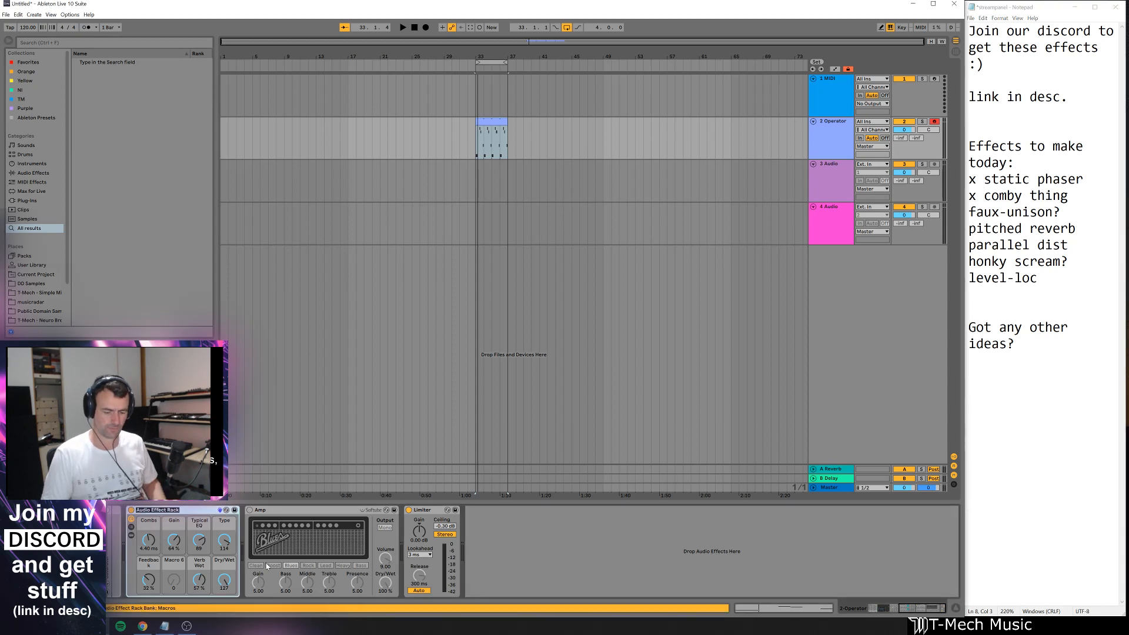
text(FSU5 - Co)
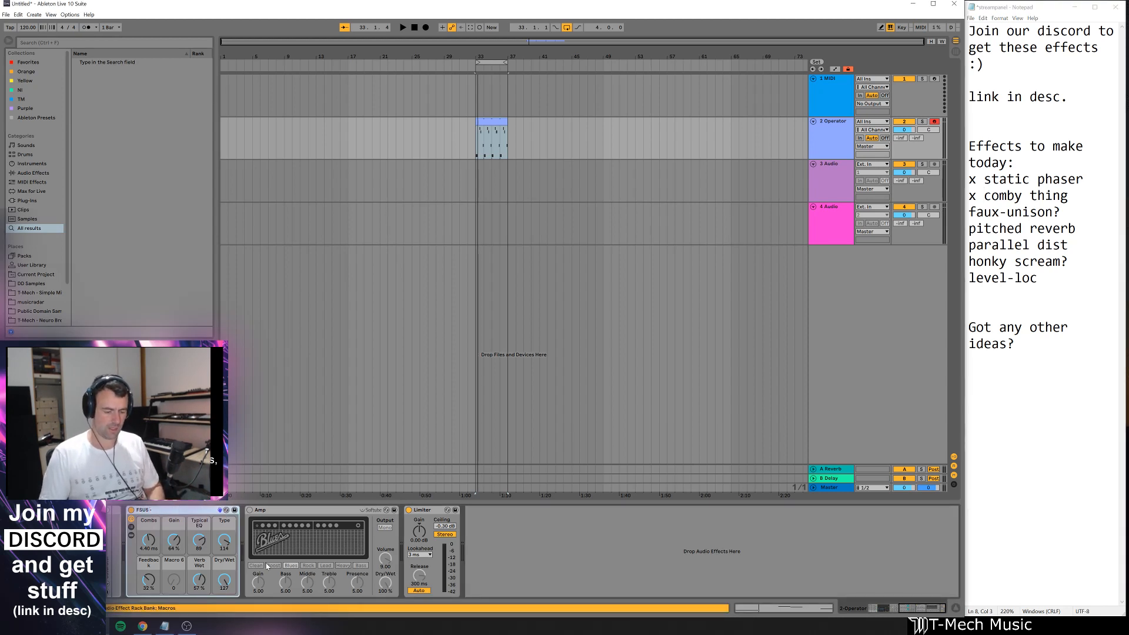
key(Return)
text(mby Thing)
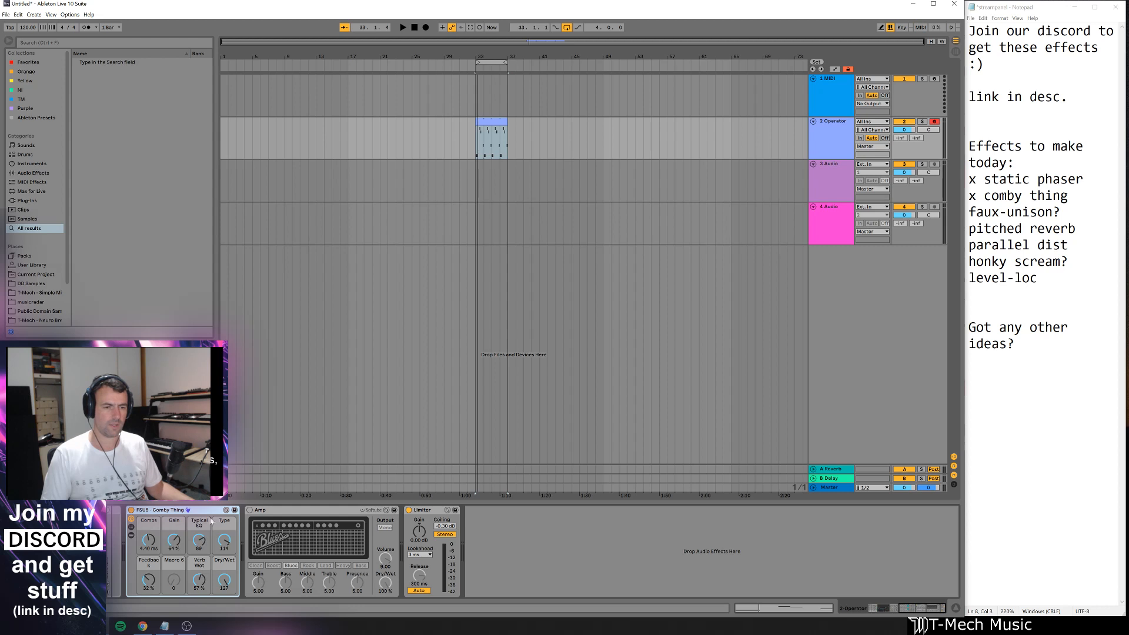
- Save the FSU5 - Comby Thing rack to the User Library and move its preset into the TM20 FSU folder
click(235, 511)
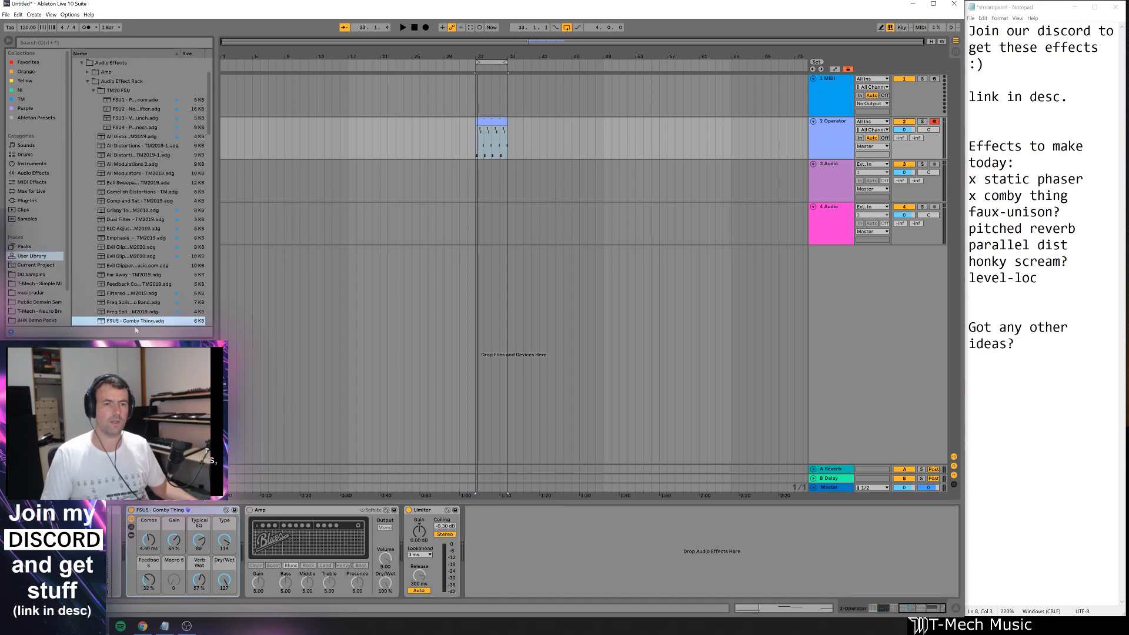
drag(143, 322, 124, 91)
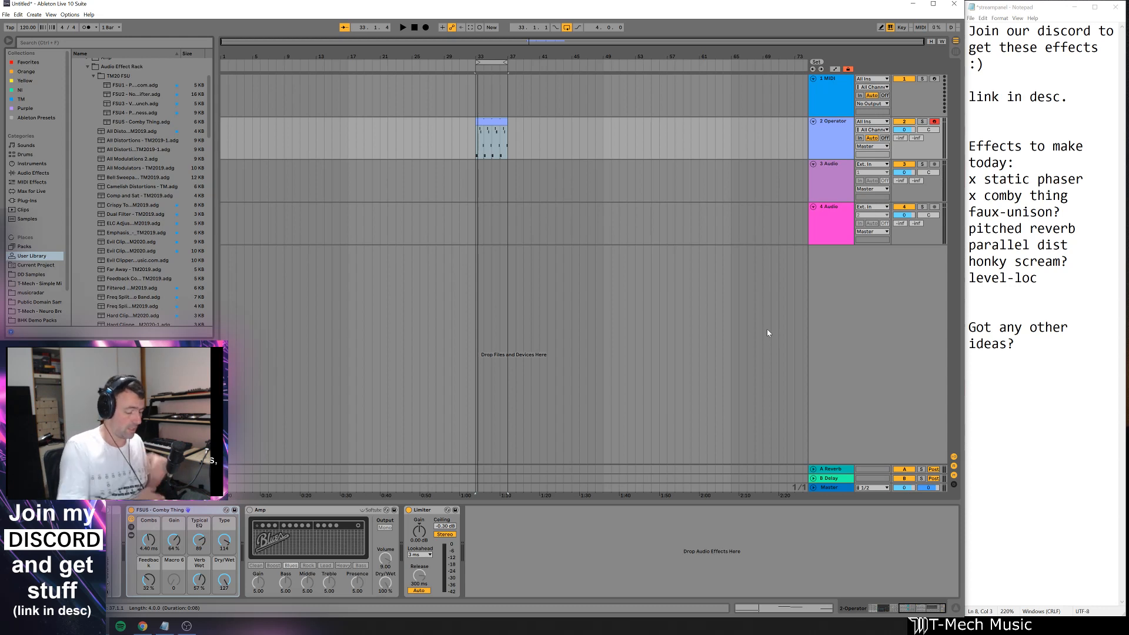
- Bypass the FSU5 - Comby Thing rack and activate the FSU4 - Phasey Madness rack that follows Operator
click(180, 514)
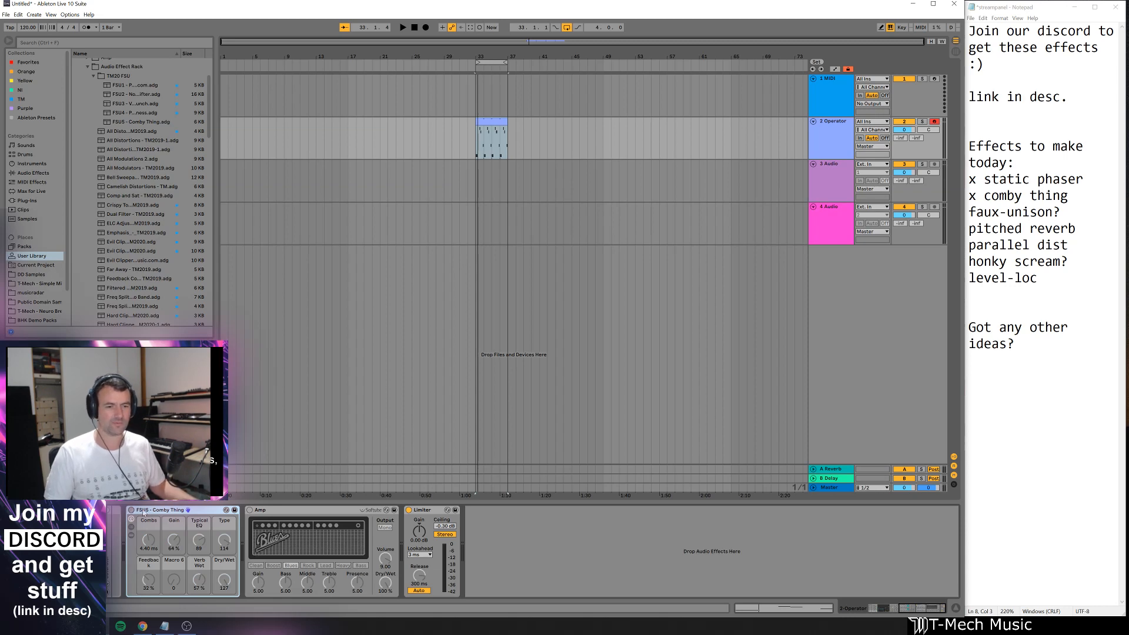
click(117, 512)
scroll(144, 512, up, 5)
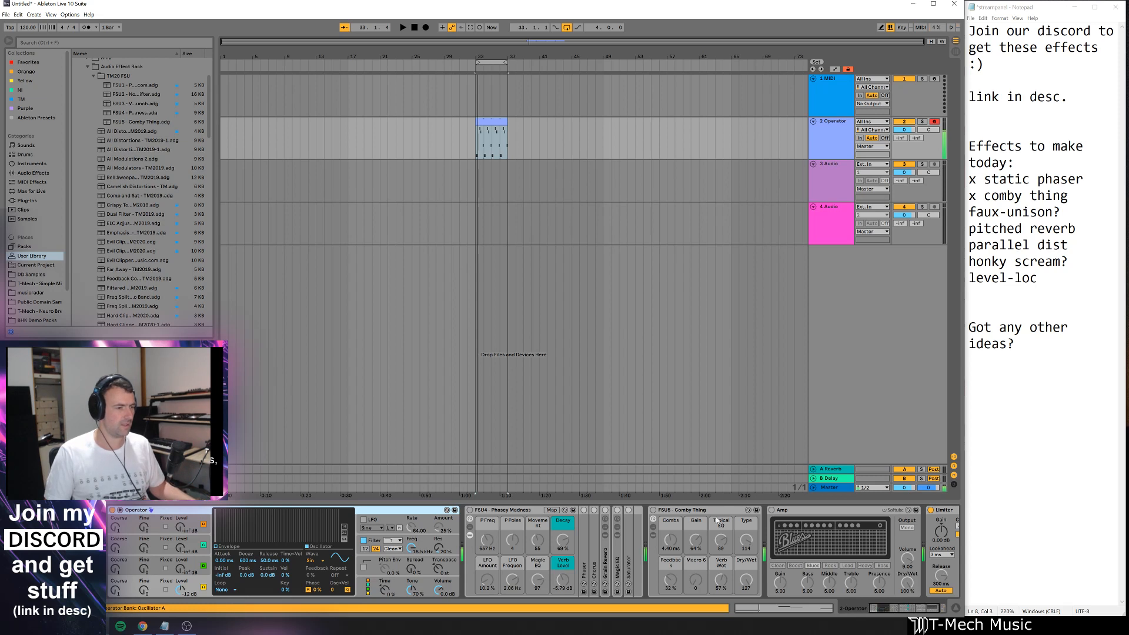
click(470, 511)
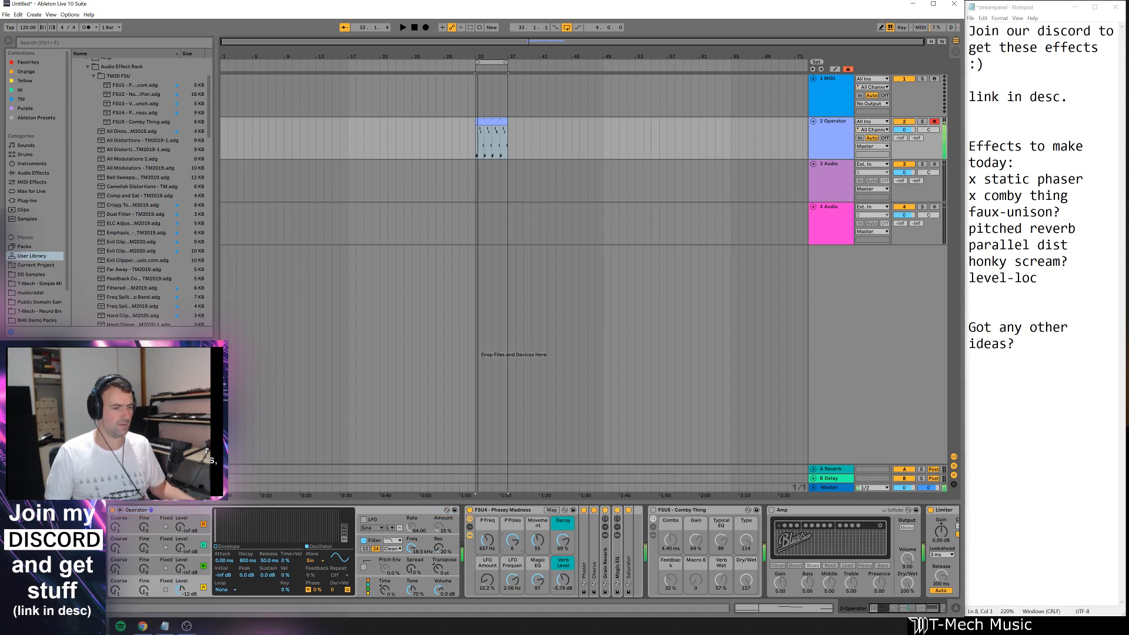
- Reactivate FSU5 - Comby Thing and set Phasey Madness's P Freq macro to about 7.04 kHz and Decay to about 34%
drag(488, 540, 487, 512)
click(654, 510)
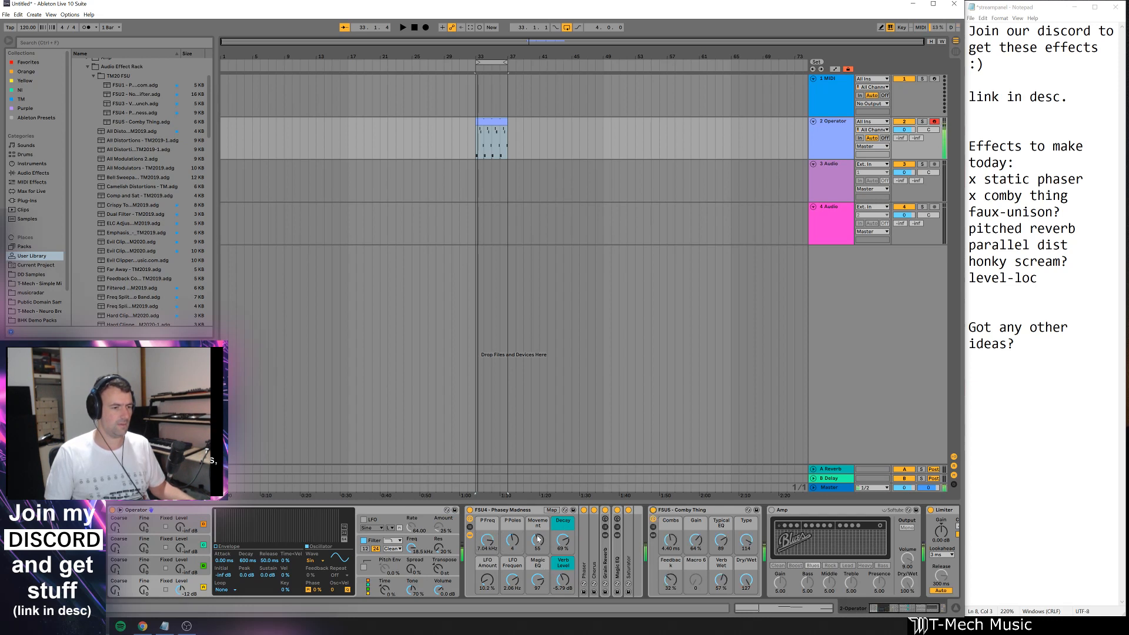
drag(537, 538, 564, 562)
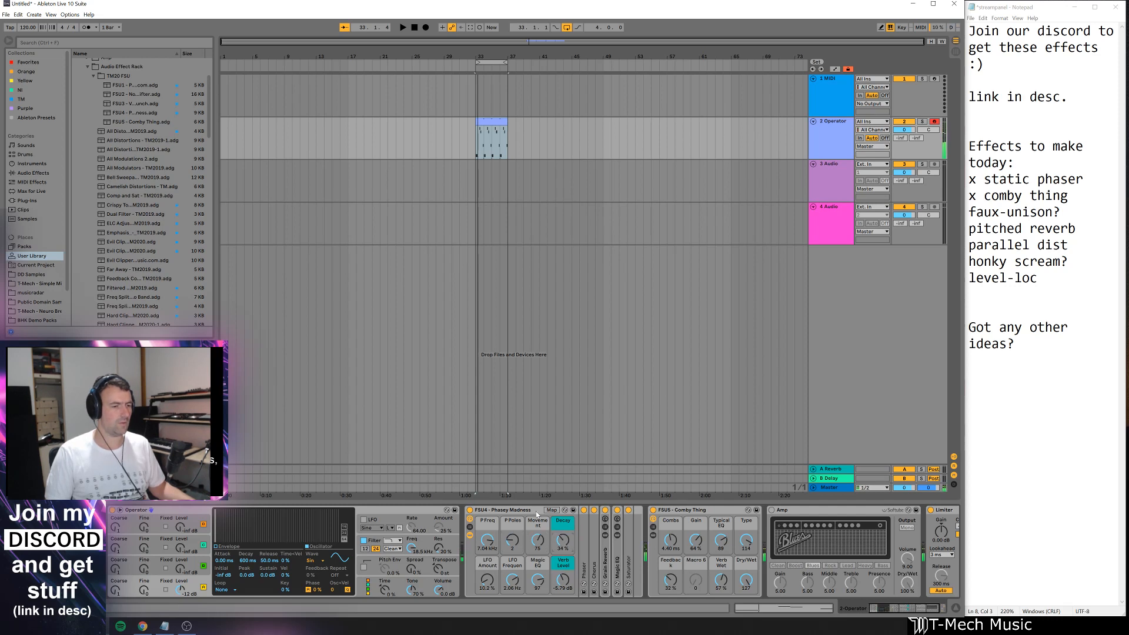
- Move the FSU4 - Phasey Madness rack directly after FSU5 - Comby Thing and delete the Amp device
drag(536, 514, 677, 559)
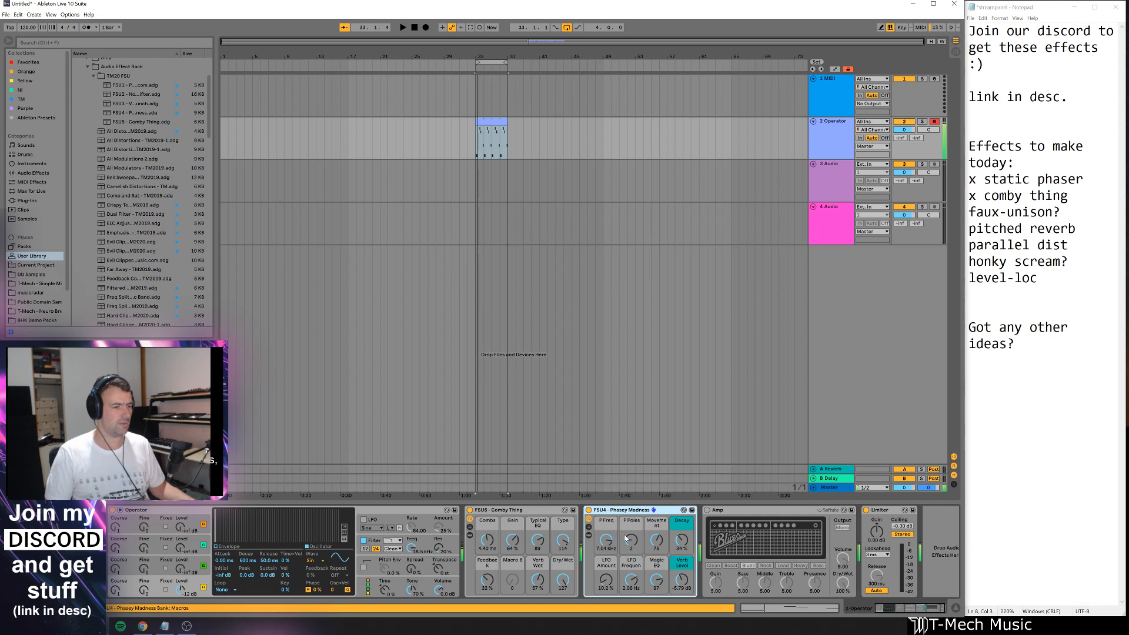
click(768, 511)
key(Delete)
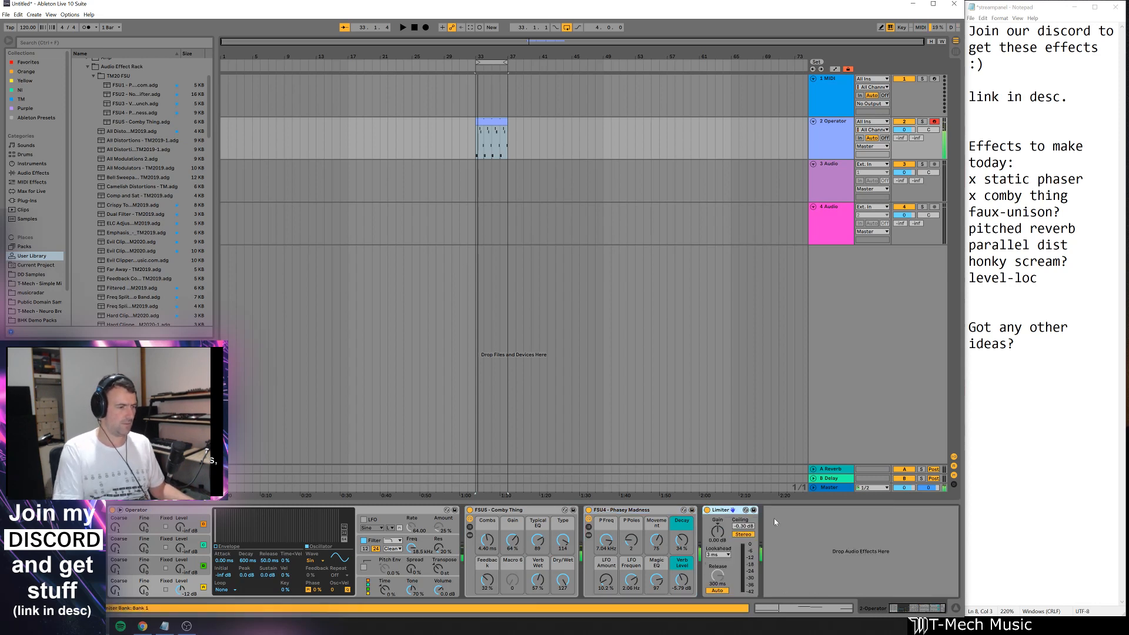
click(804, 573)
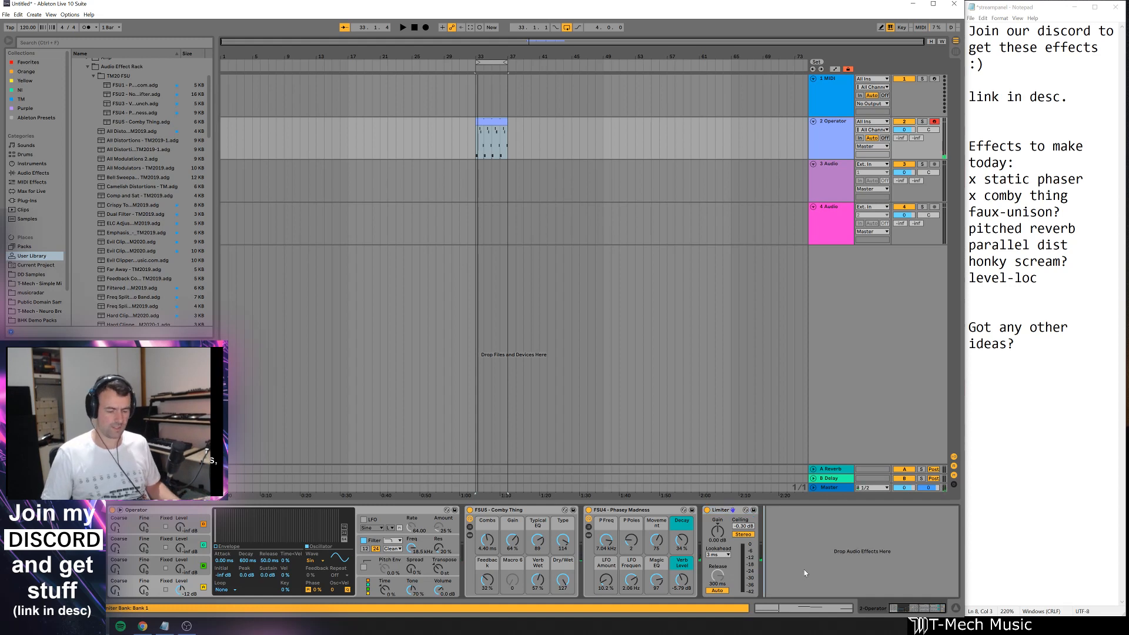
key(ctrl+f)
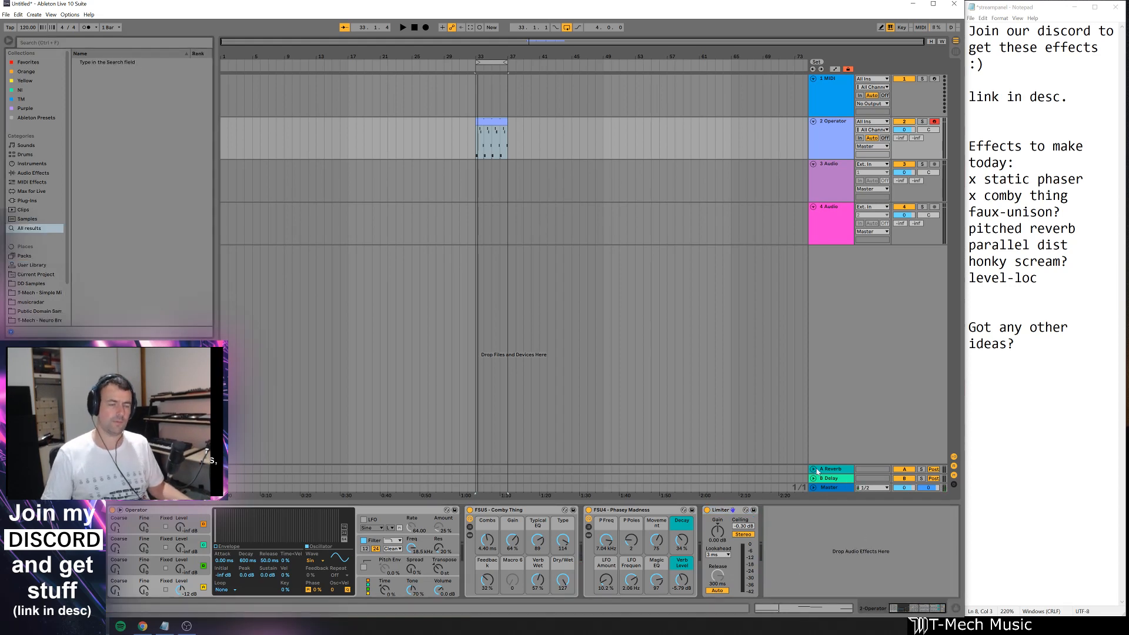
key(ctrl+f)
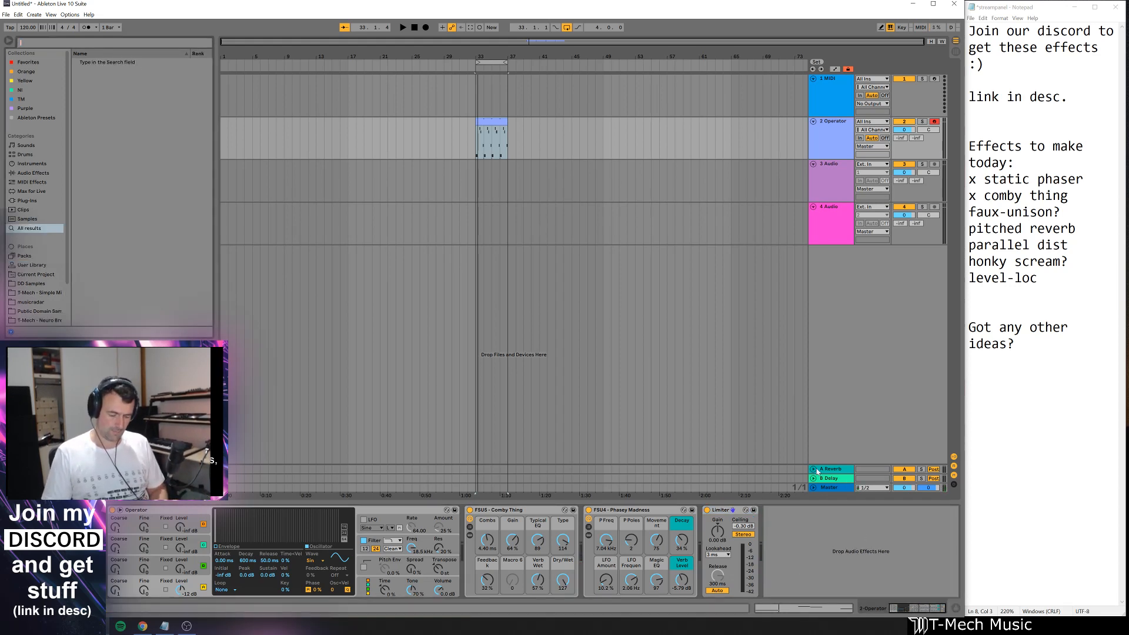
text(grasin)
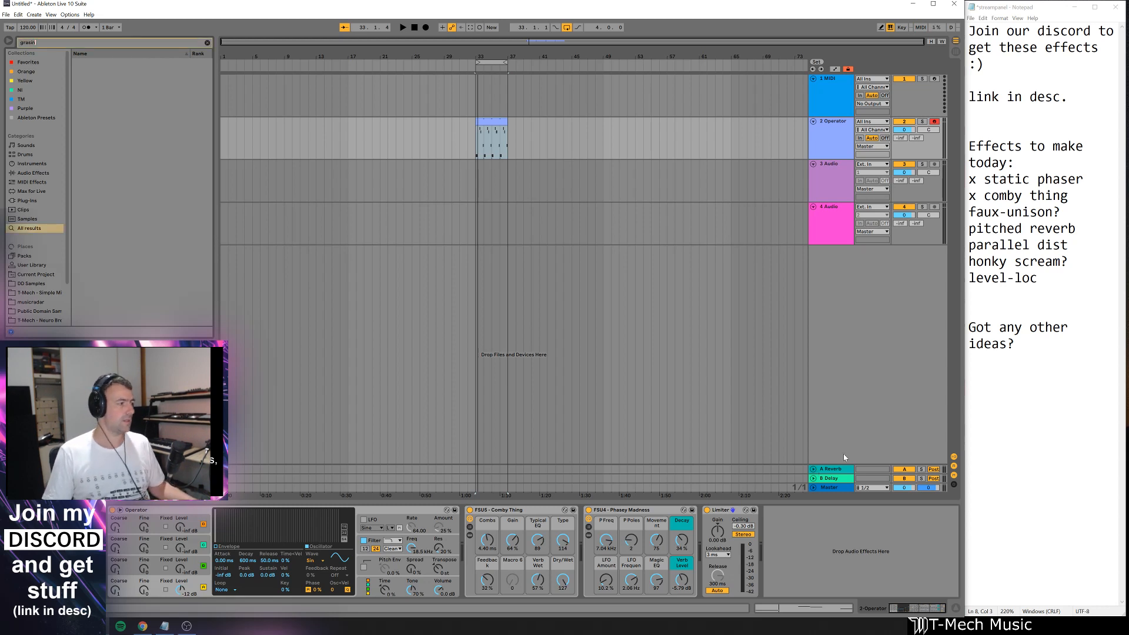
key(Escape)
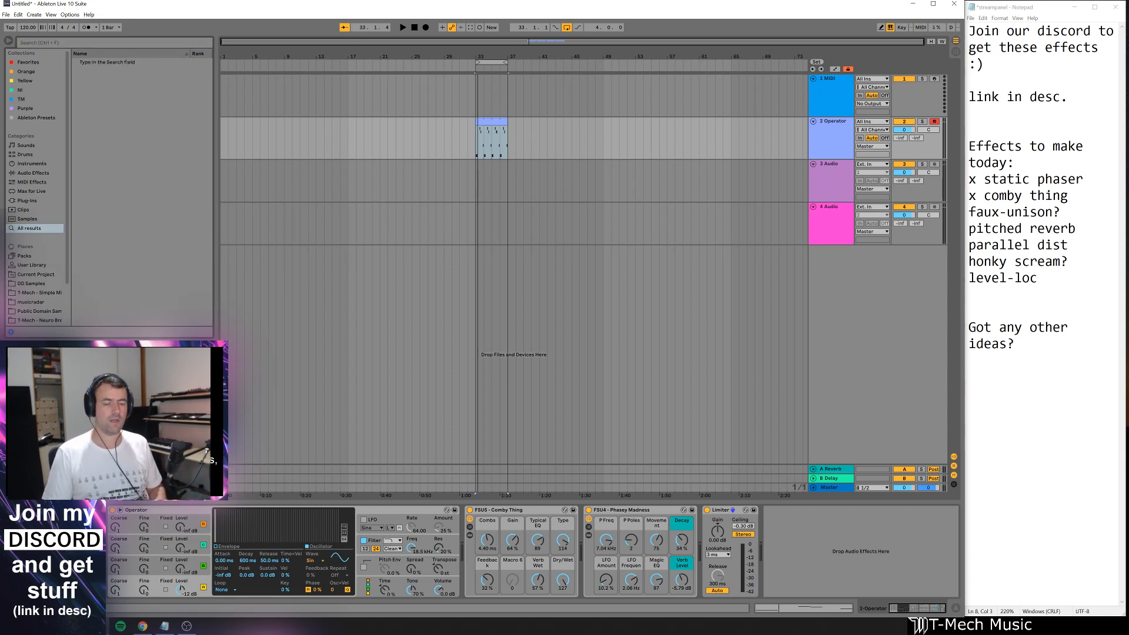
key(ctrl+f)
text(grain)
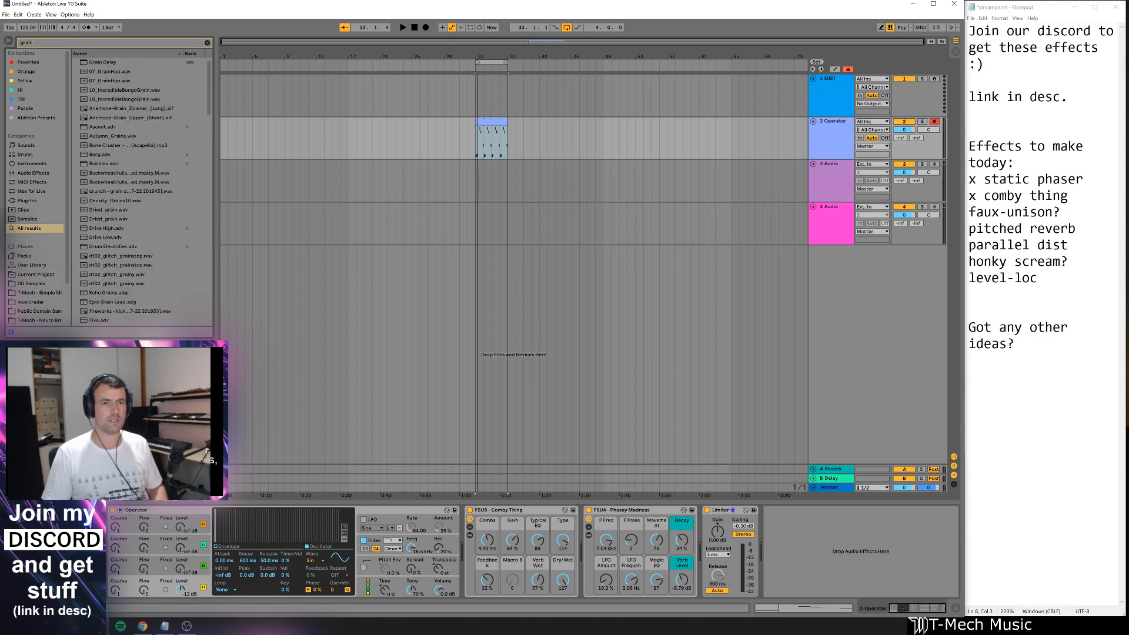
key(BackSpace)
key(BackSpace)
key(BackSpace)
key(BackSpace)
- Search the browser for "dela" and load the Delay effect after the Limiter on the Operator track
text(dela)
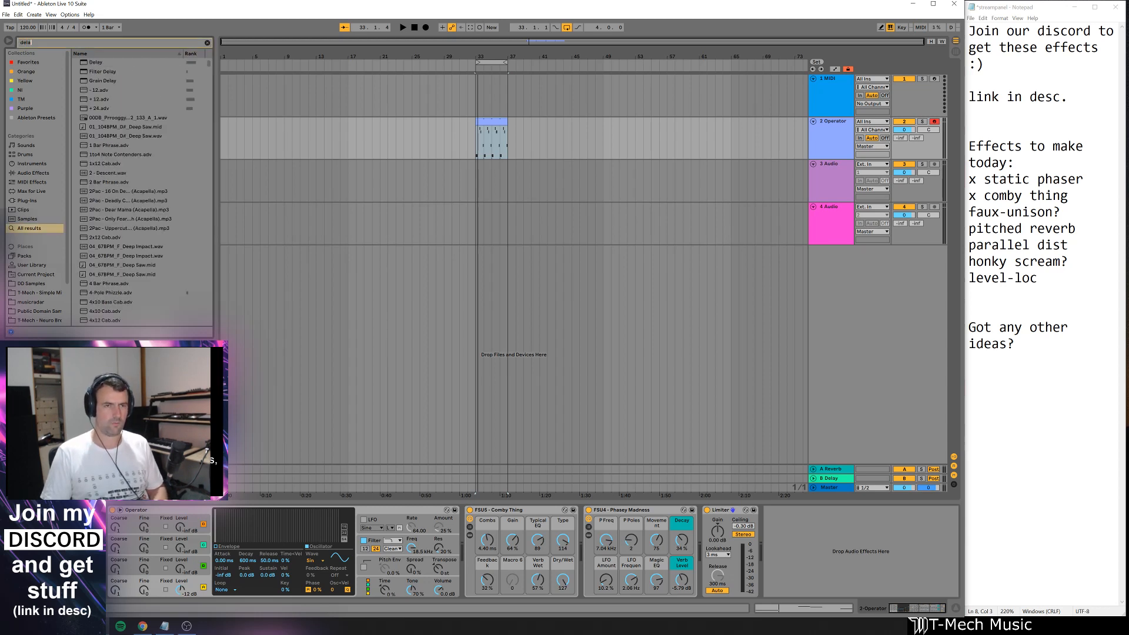
key(Down)
key(Return)
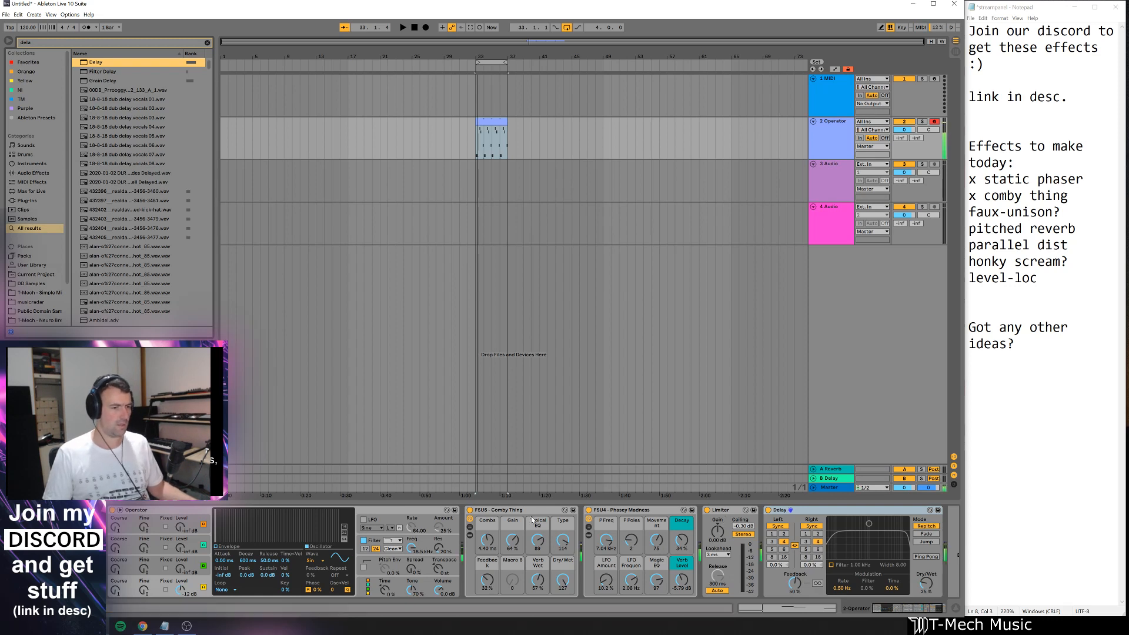
- Turn off the Comby Thing and Phasey Madness racks and set the Operator oscillator's waveform to Saw D
click(470, 510)
click(590, 510)
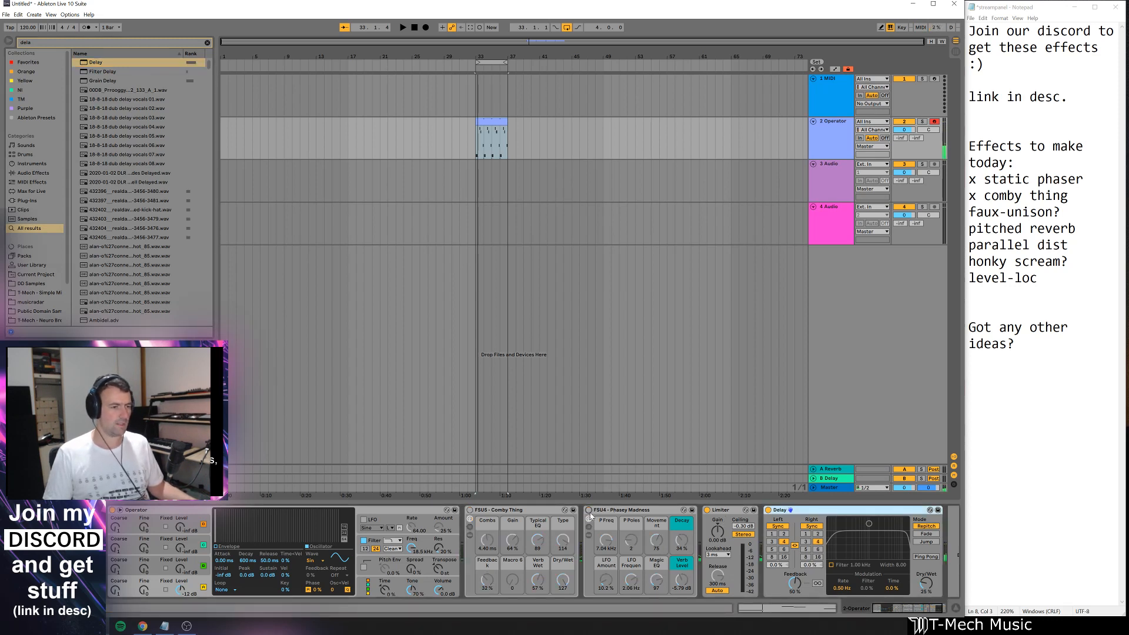
click(320, 561)
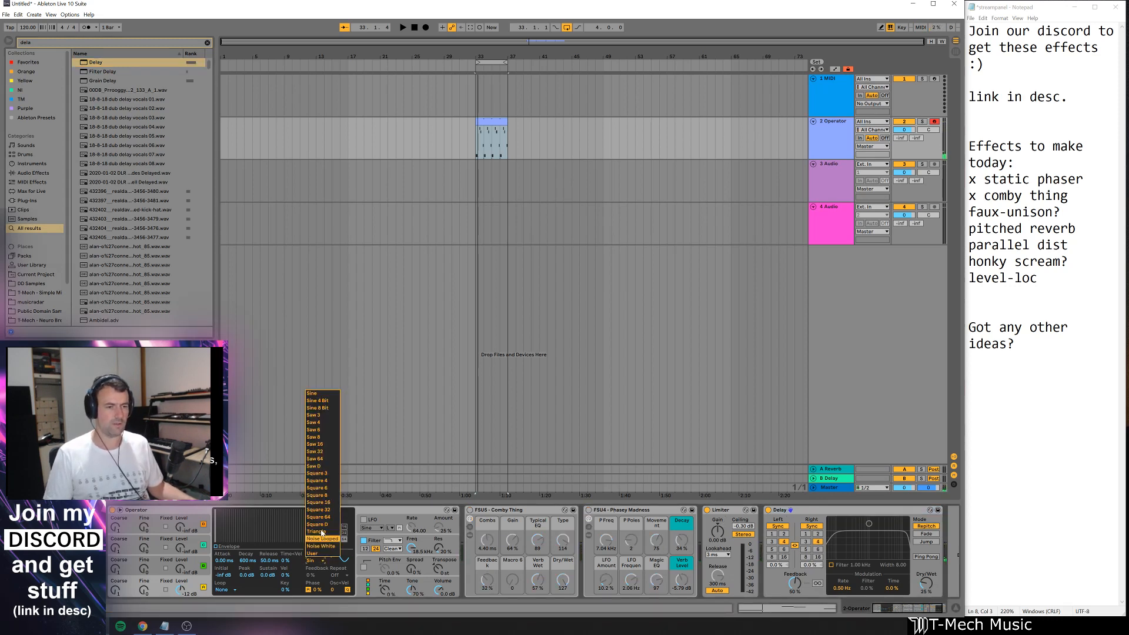
click(322, 448)
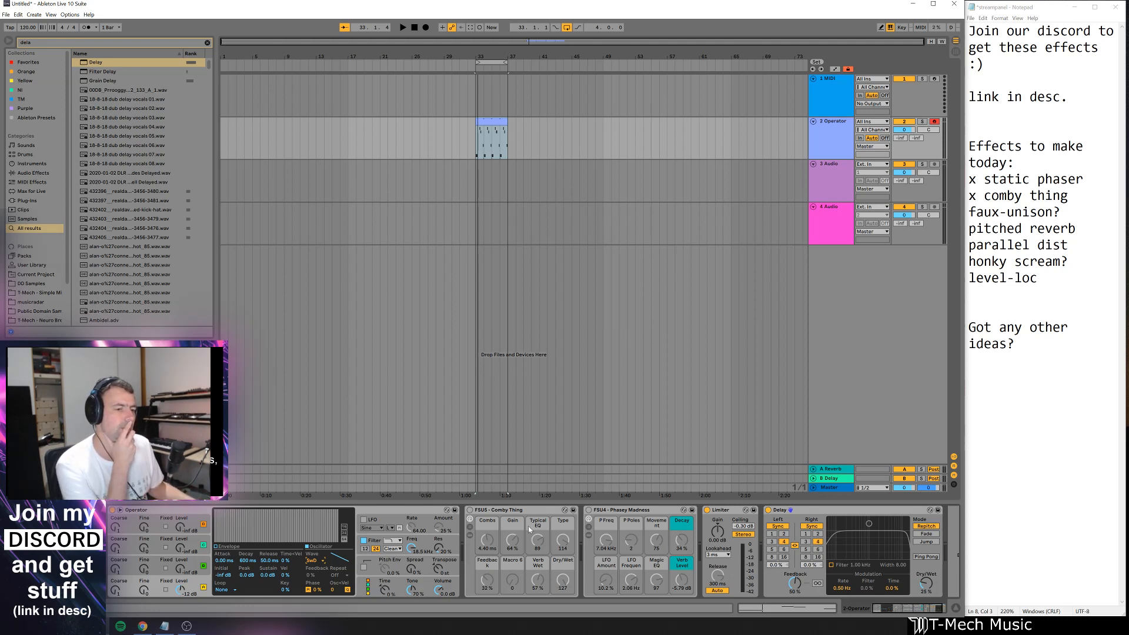
- Search the browser for "supersaw" and load the DIY supersaws preset onto a new track
key(ctrl+f)
text(s)
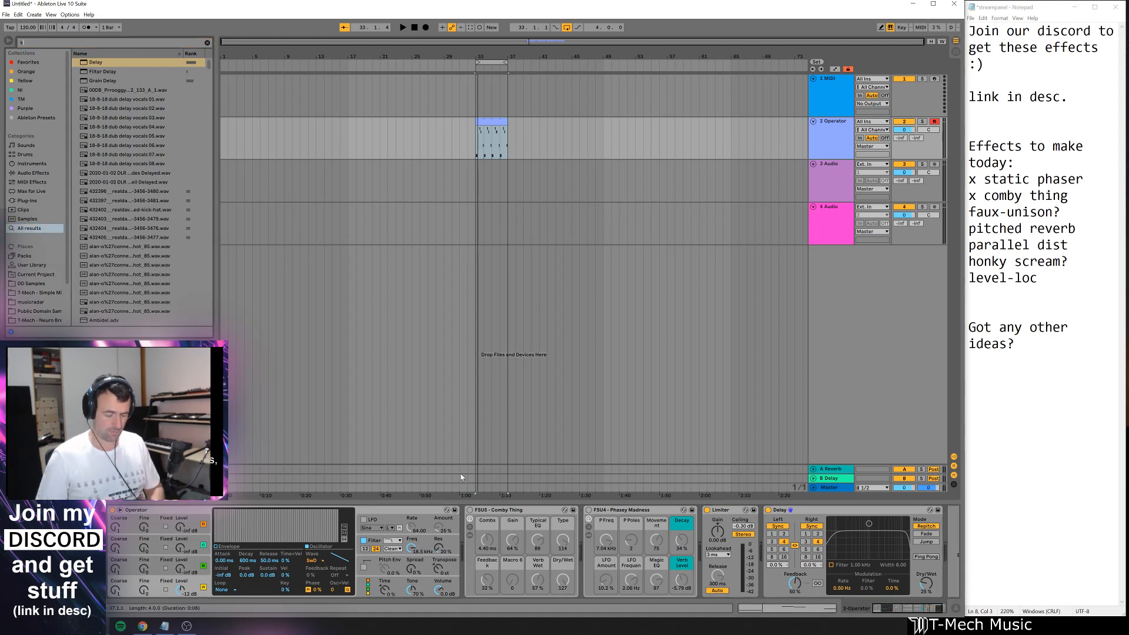
text(uper saw)
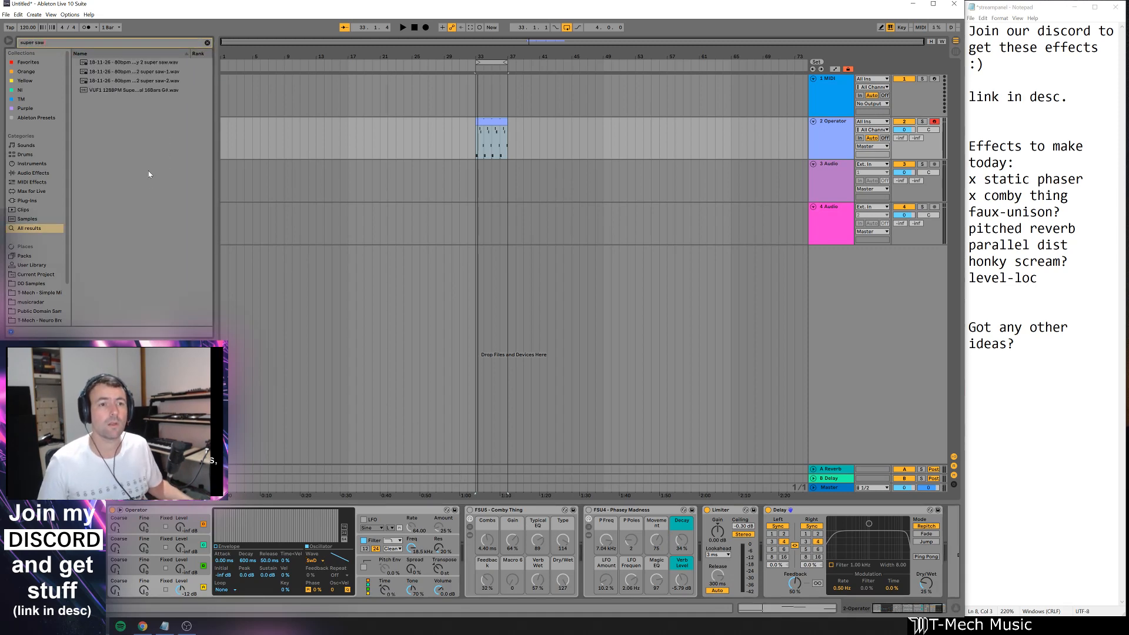
key(BackSpace)
key(BackSpace)
key(BackSpace)
key(BackSpace)
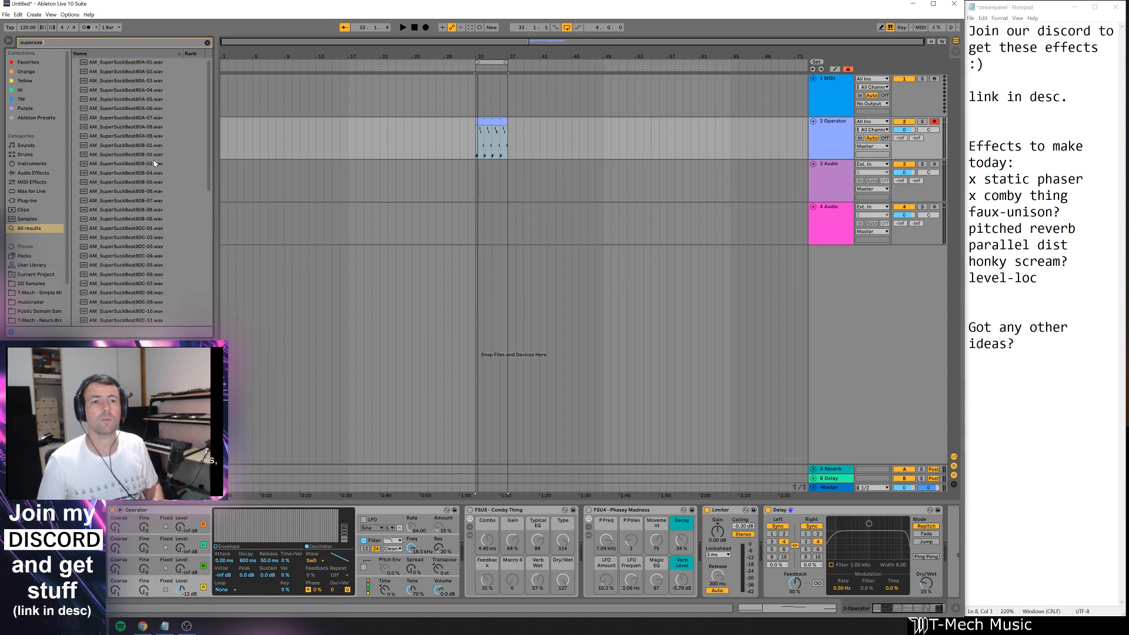
text(saw)
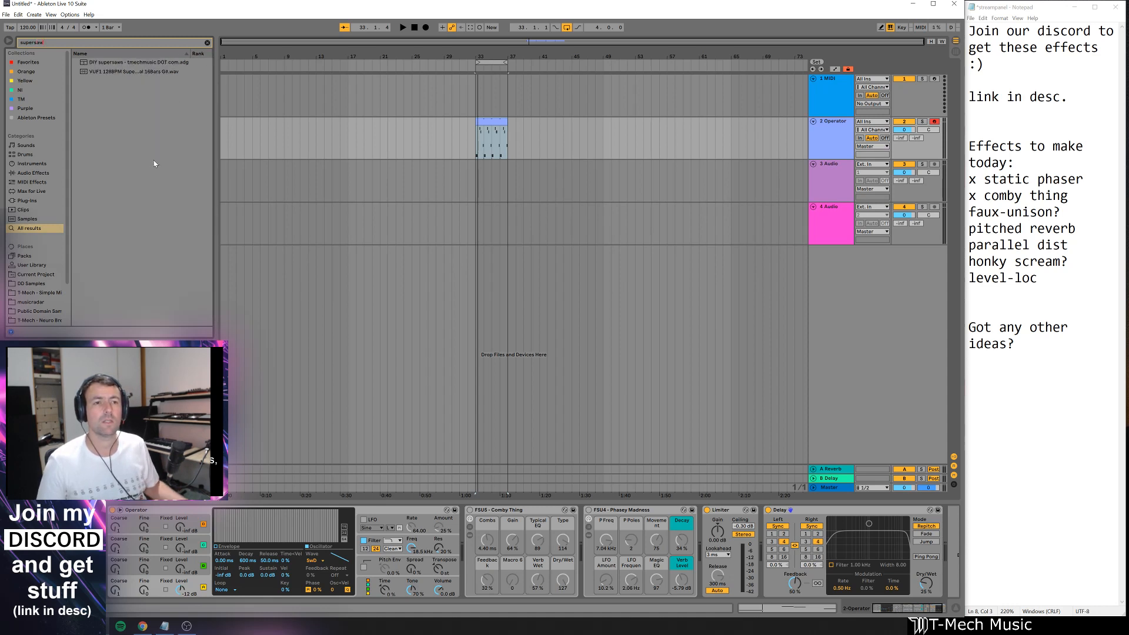
key(Down)
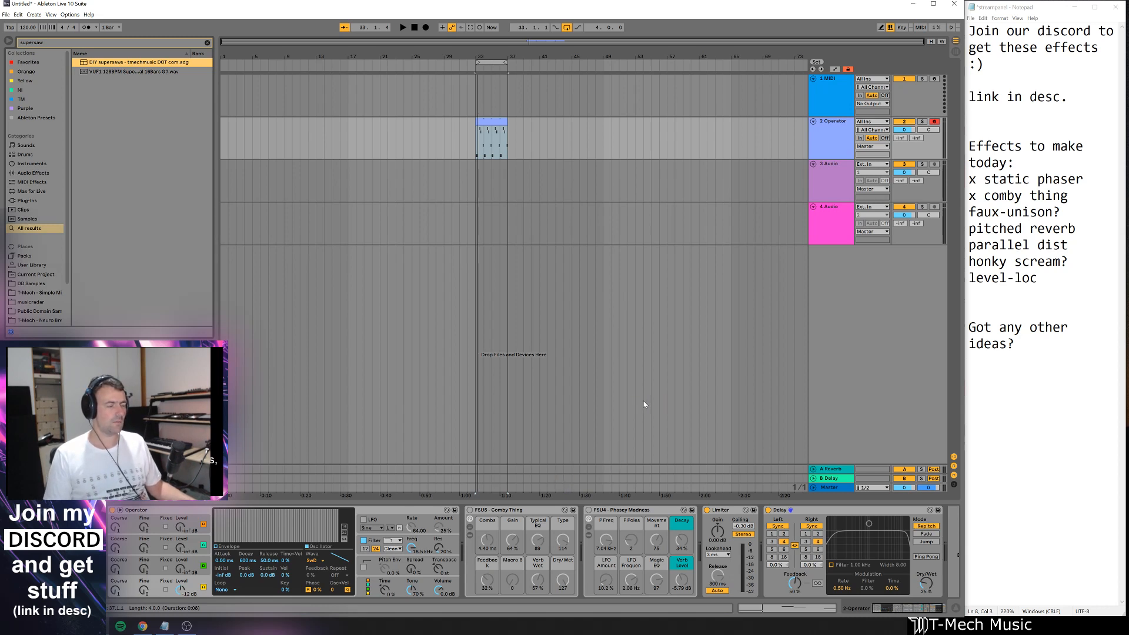
key(Return)
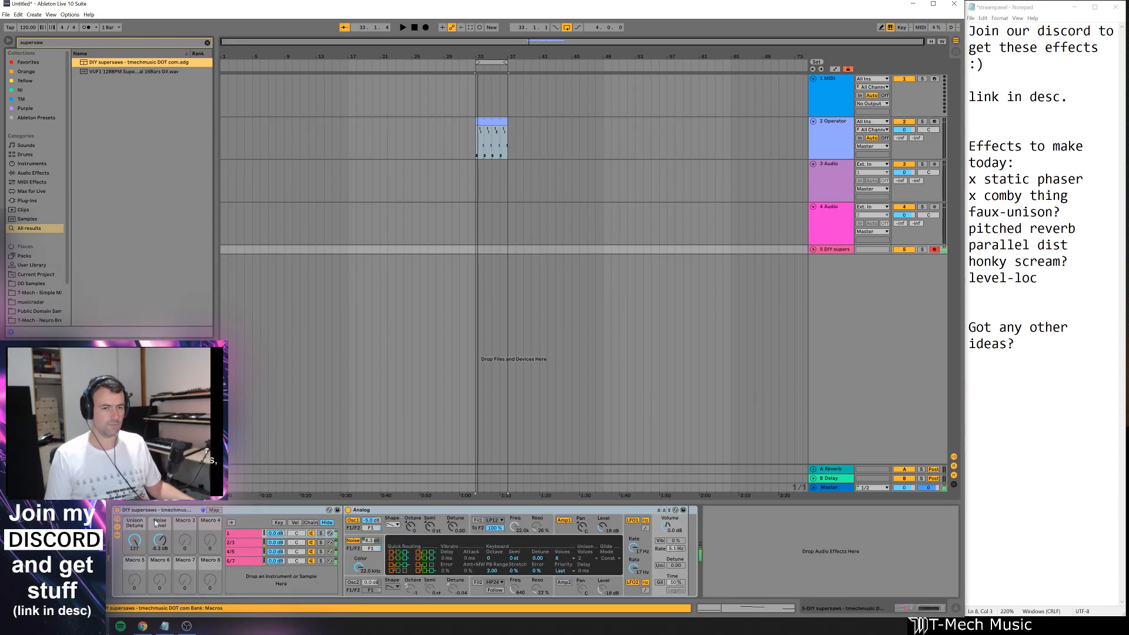
- Turn off the 2/3, 4/5 and 6/7 chains of the supersaw rack and select chain 1
click(245, 543)
click(244, 552)
click(244, 561)
click(246, 552)
click(251, 543)
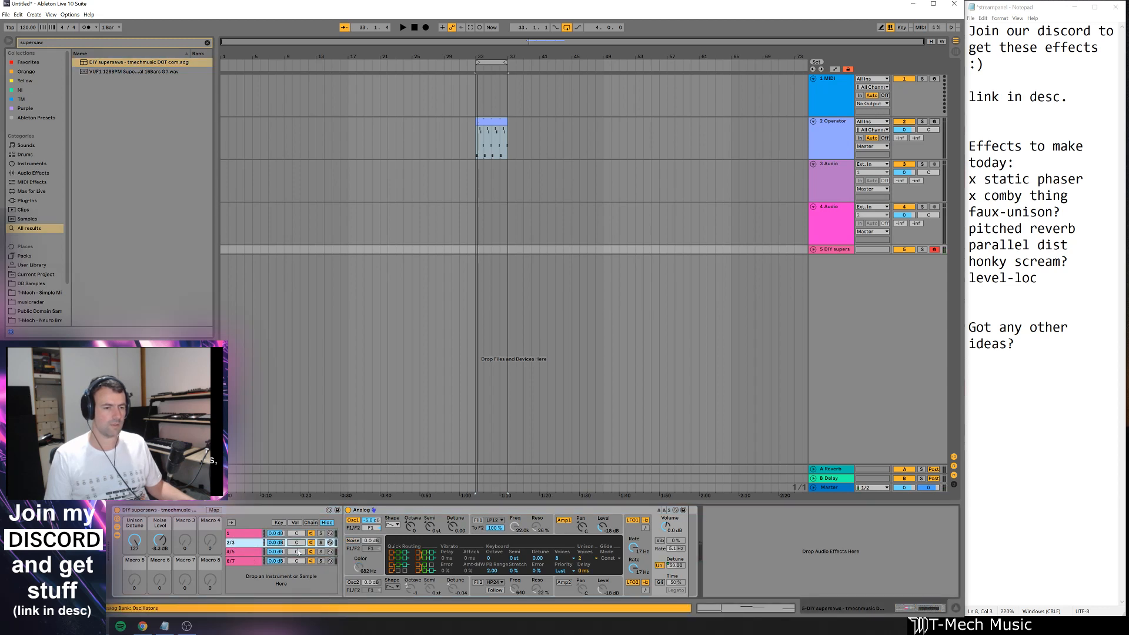
shift+click(232, 563)
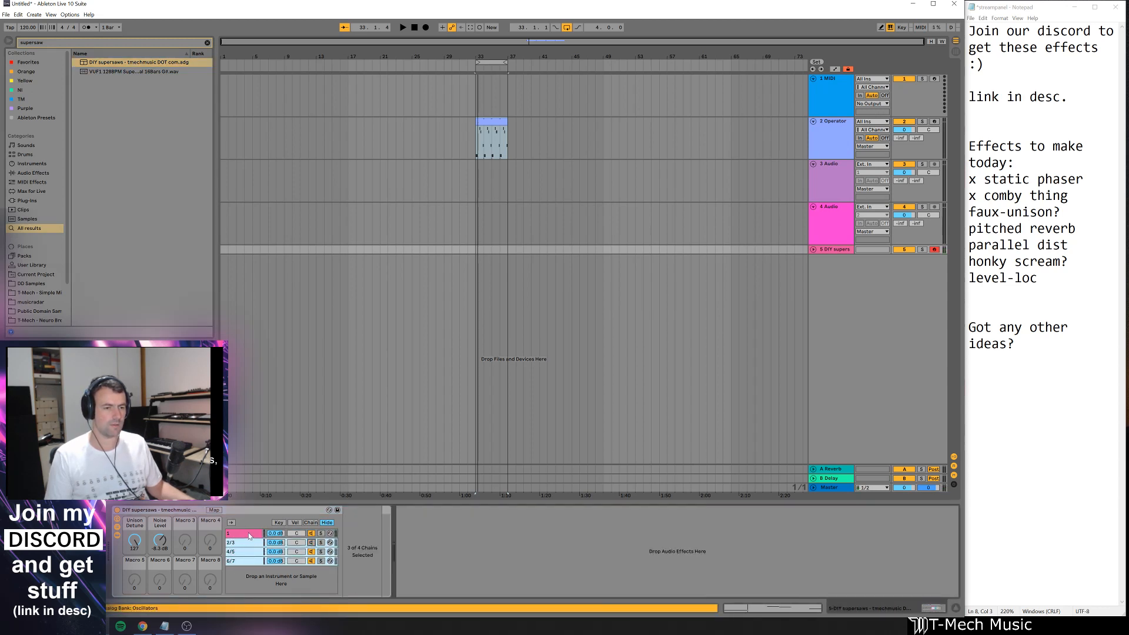
click(311, 542)
click(241, 536)
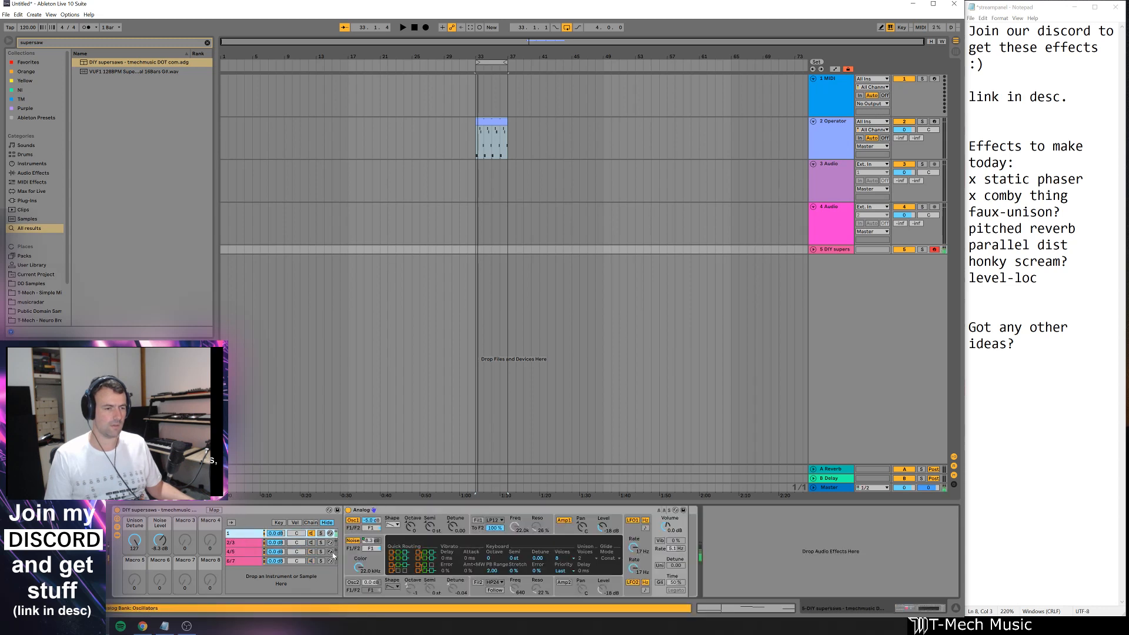
- Lower the rack's Noise Level macro to -40 dB and turn the 2/3 chain back on
drag(160, 540, 160, 574)
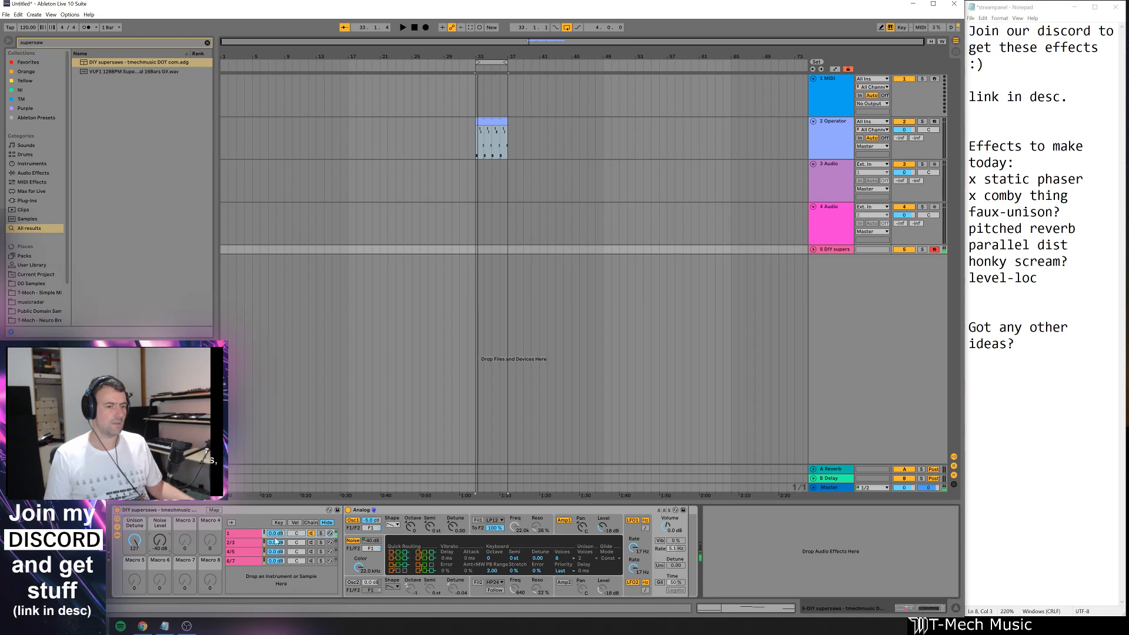
click(306, 545)
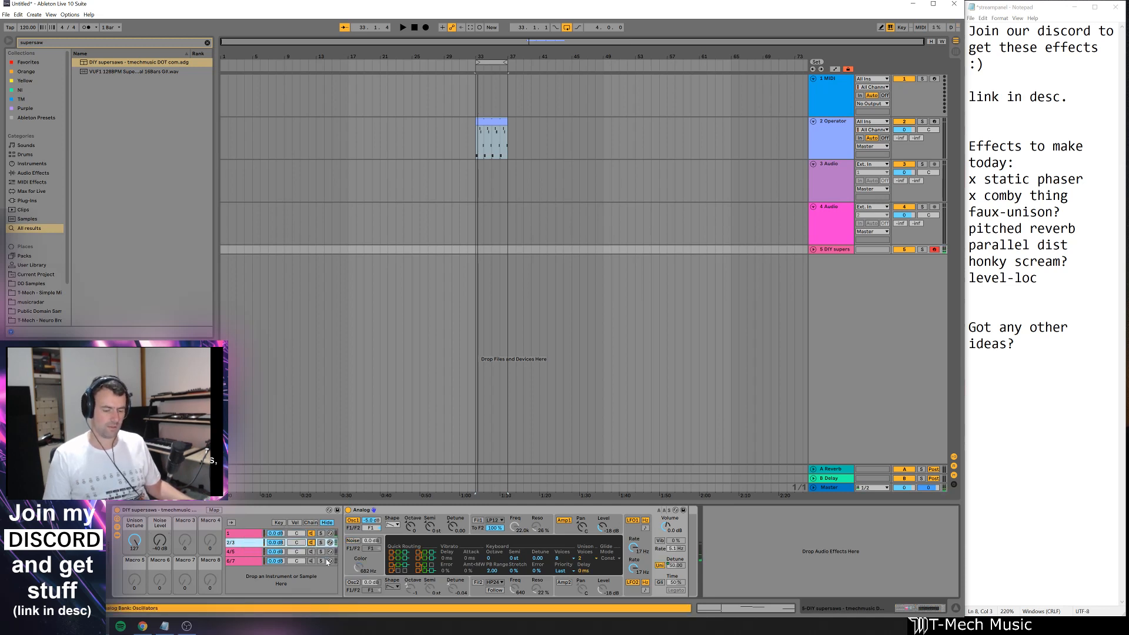
- Search the browser for "eq", add EQ Eight after the supersaw rack and expand its spectrum display
key(ctrl+f)
text(eq)
key(Down)
key(Down)
key(Return)
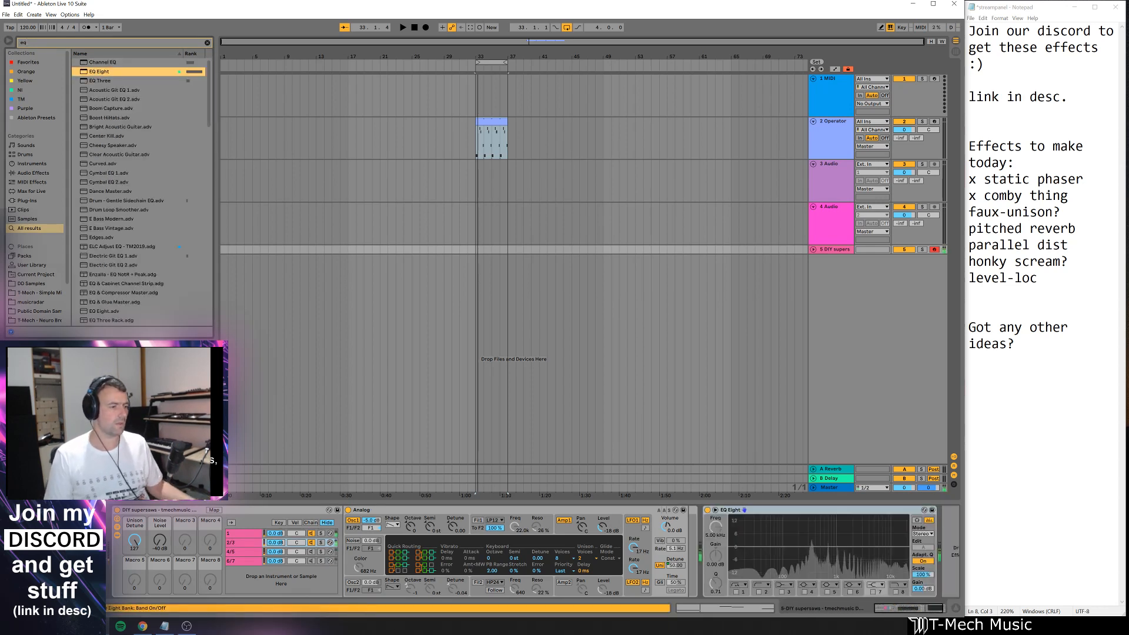
double_click(781, 534)
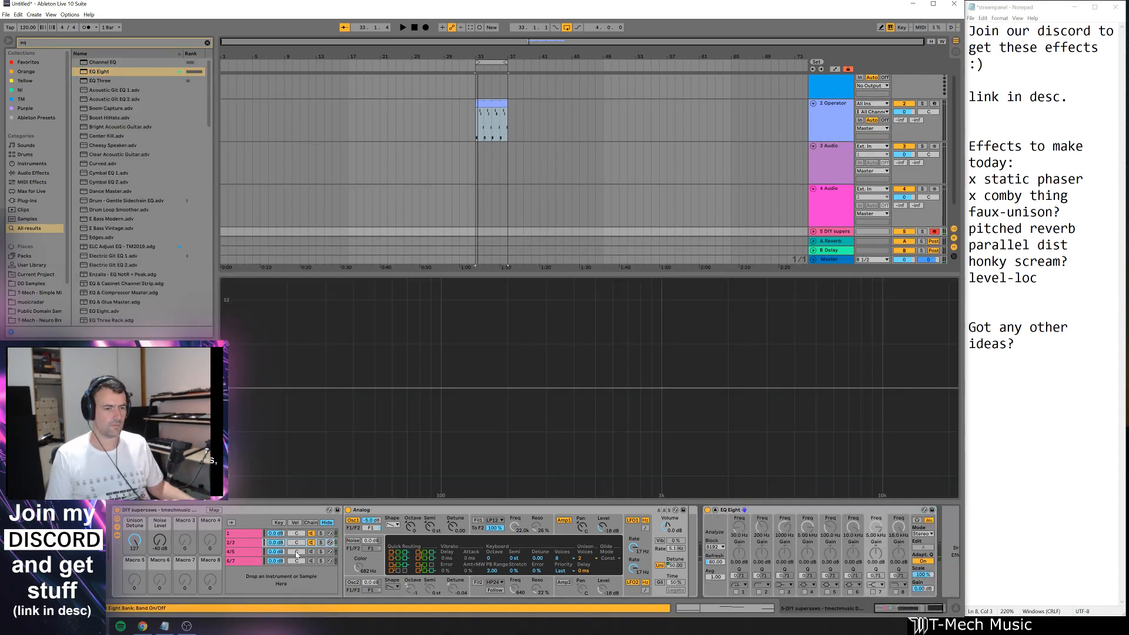
- Compare the spectrum with the supersaw rack's 2/3 chain off and on
click(306, 544)
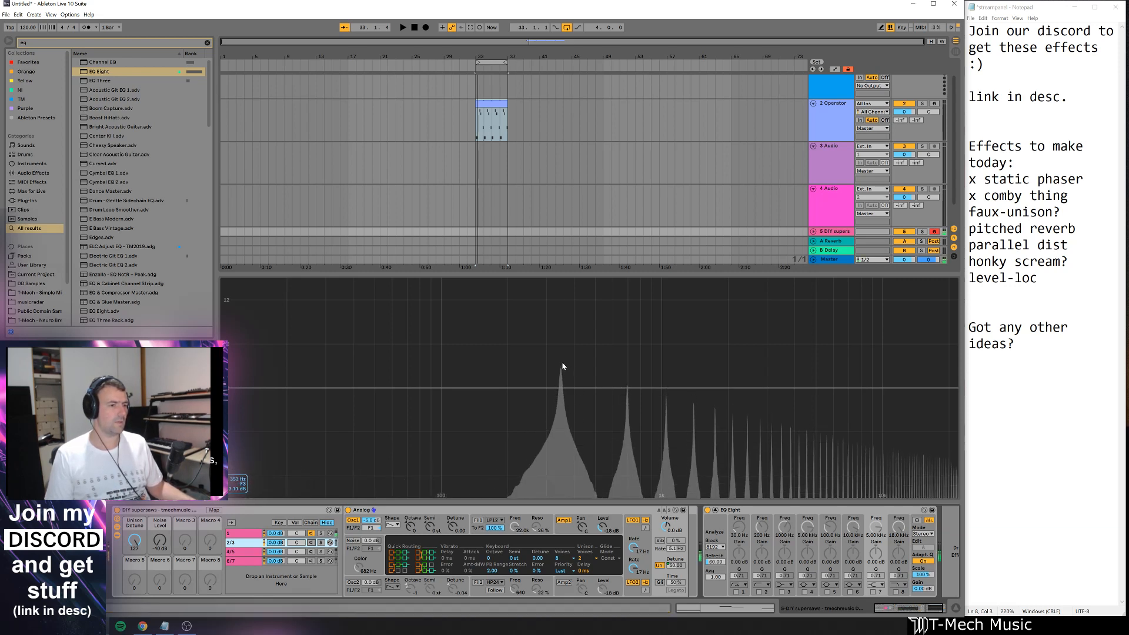
click(311, 543)
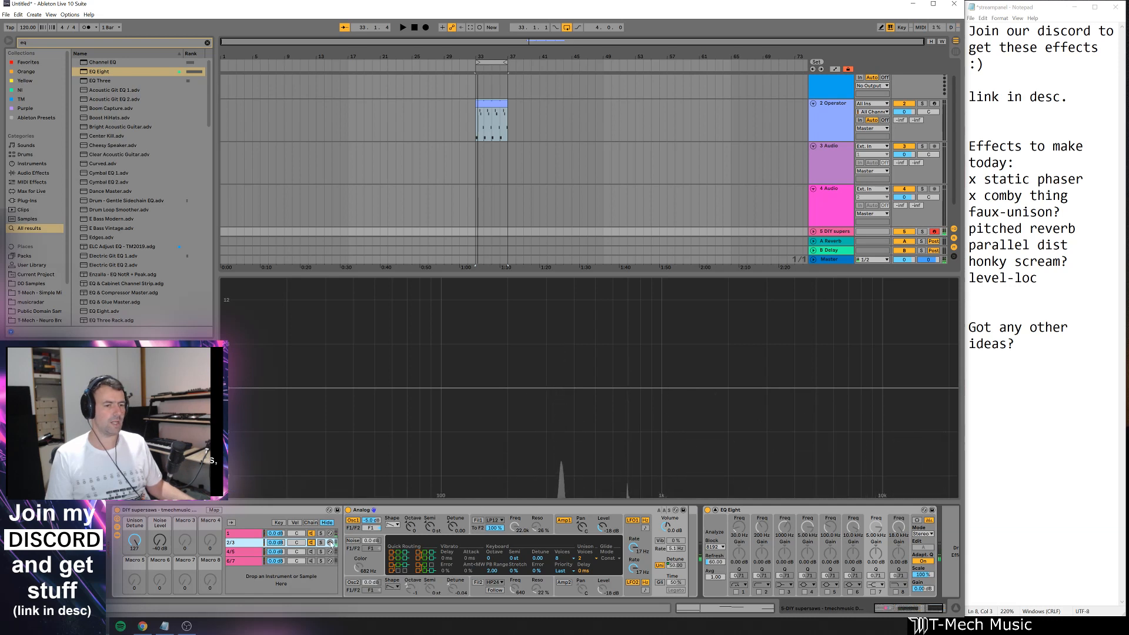
click(312, 553)
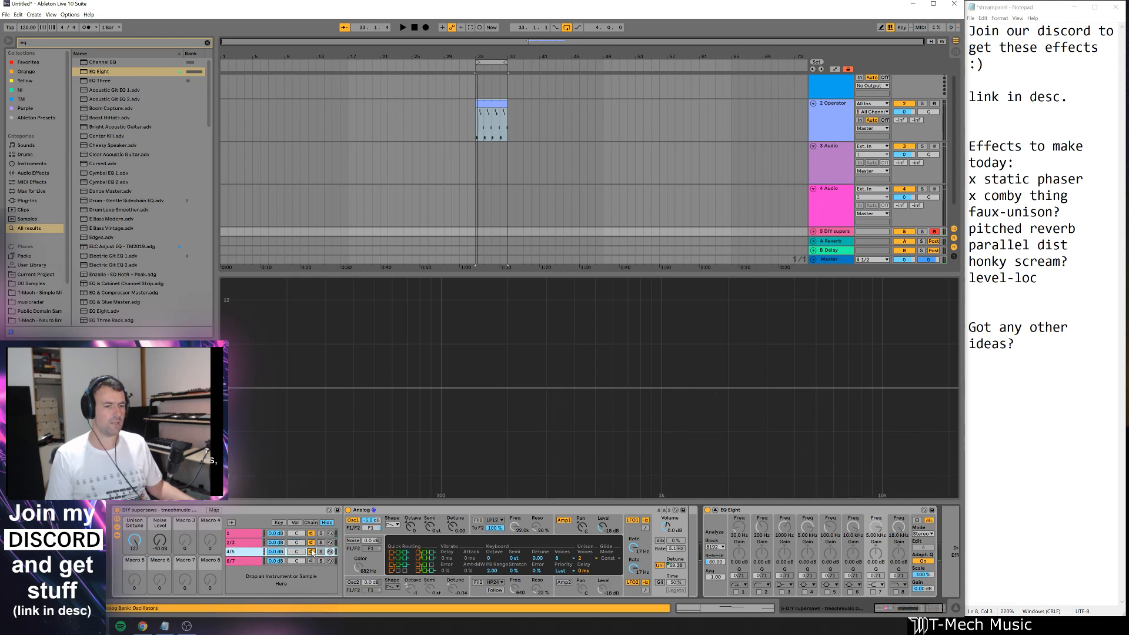
- Examine the Unison Detune ranges of the three detuned chains in the supersaw rack's macro mappings
click(134, 541)
click(214, 510)
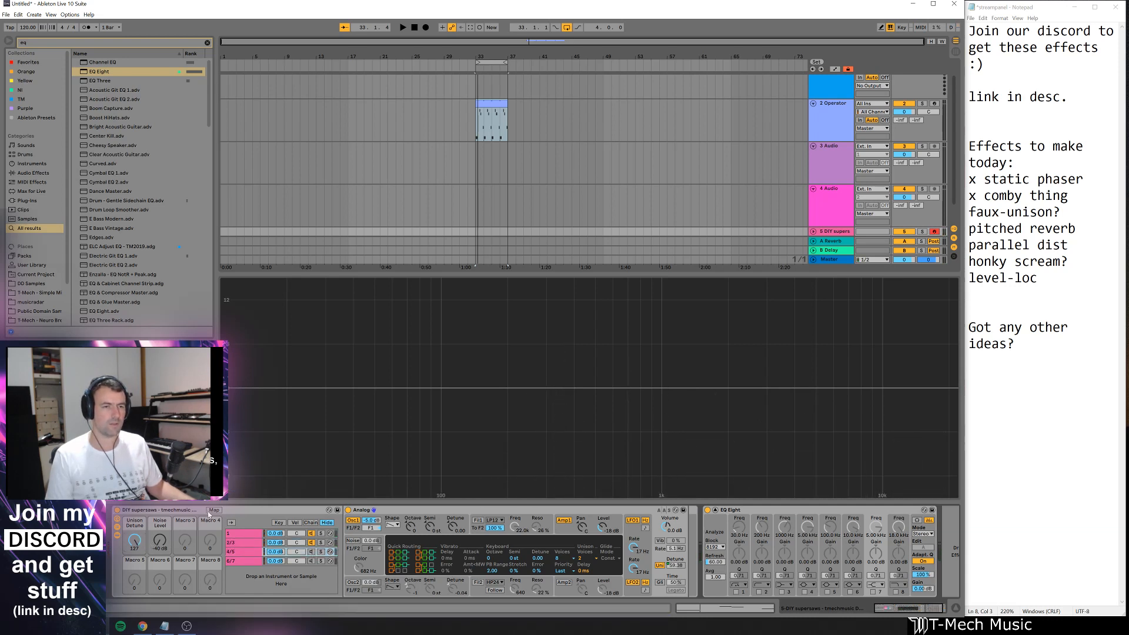
mouse_move(282, 90)
mouse_down()
mouse_move(285, 53)
mouse_move(288, 82)
mouse_up()
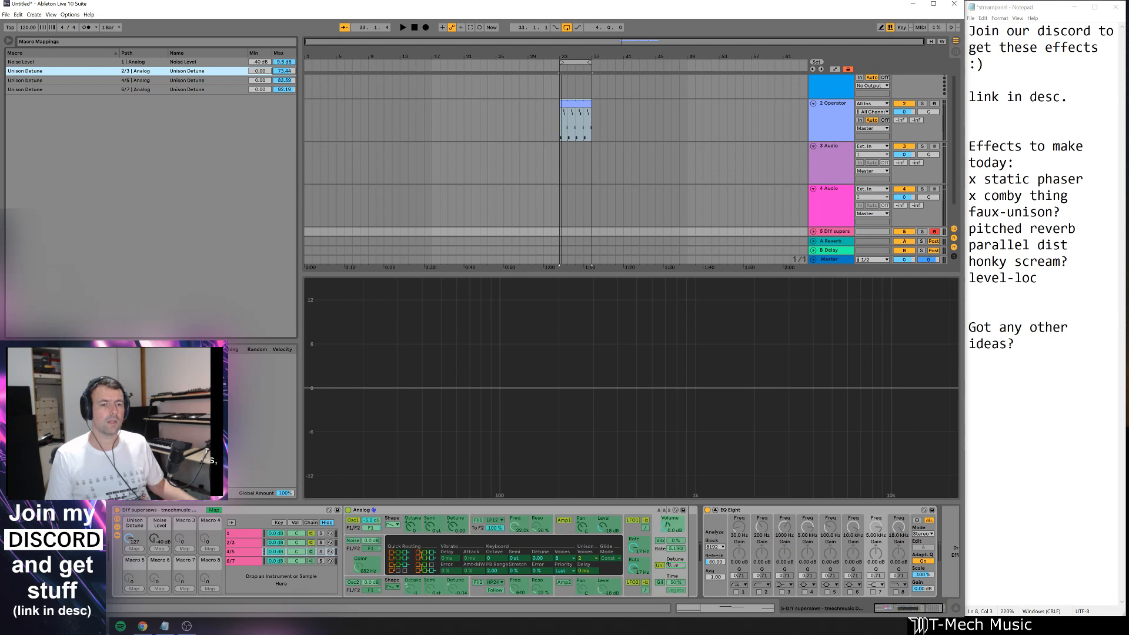
click(214, 510)
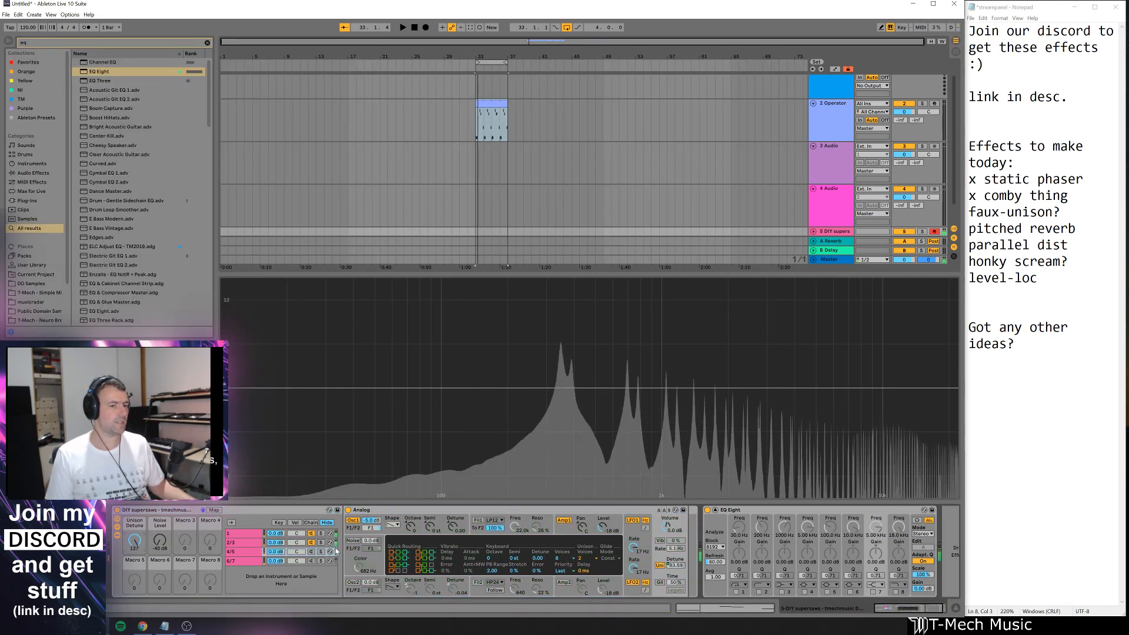
- Turn on the 4/5 and 6/7 chains, lower the Unison Detune macro to 77, and collapse the expanded spectrum display
click(314, 553)
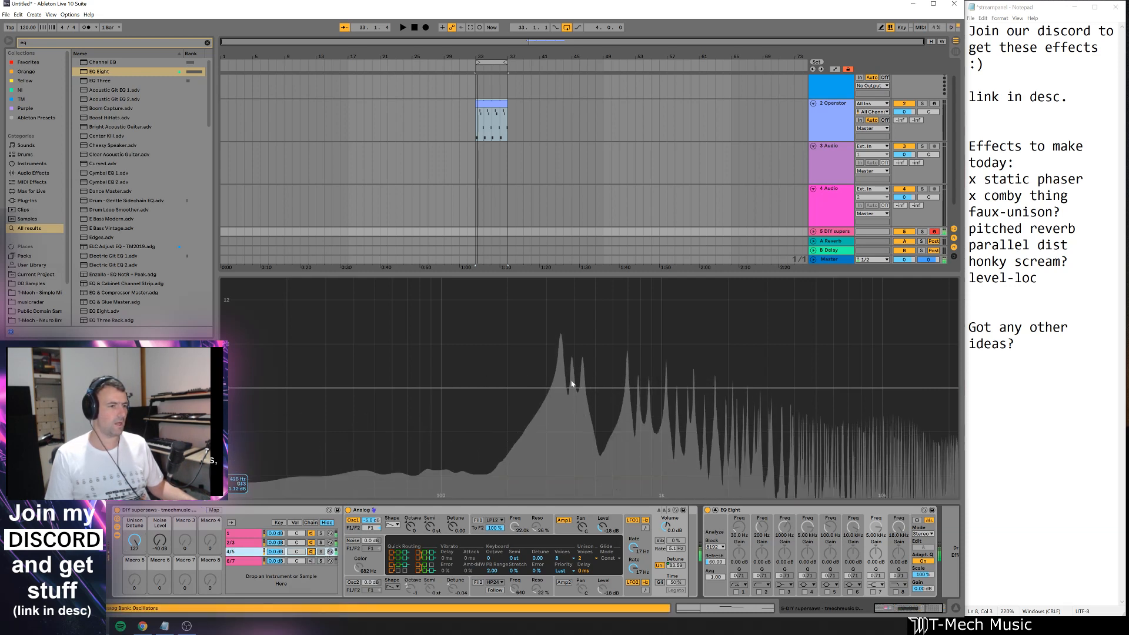
click(314, 561)
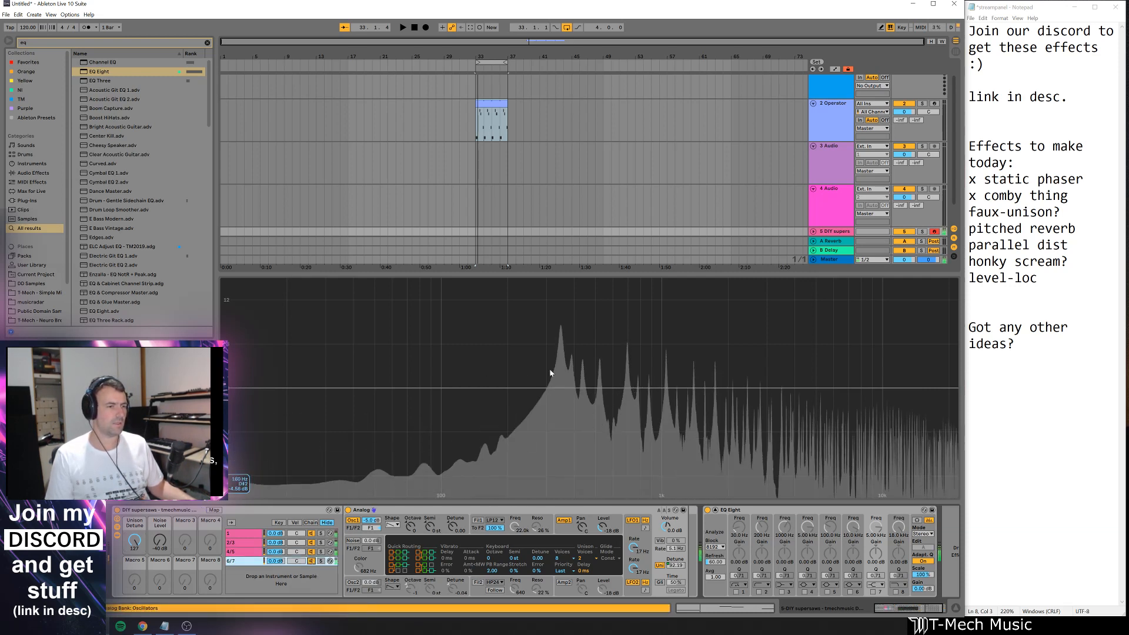
drag(135, 540, 135, 570)
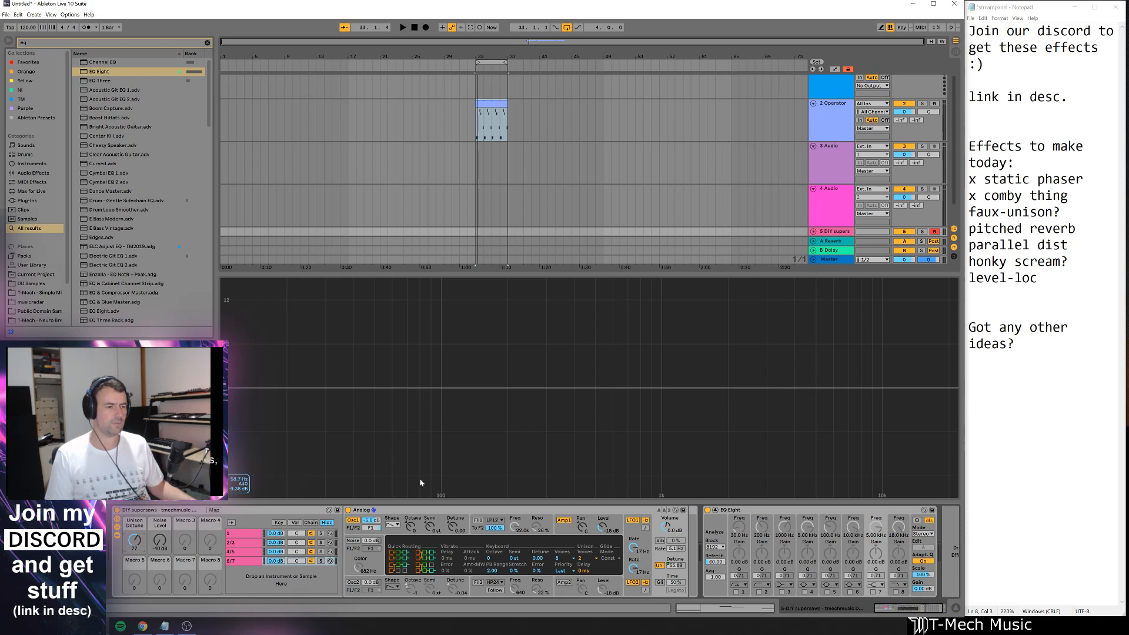
double_click(564, 419)
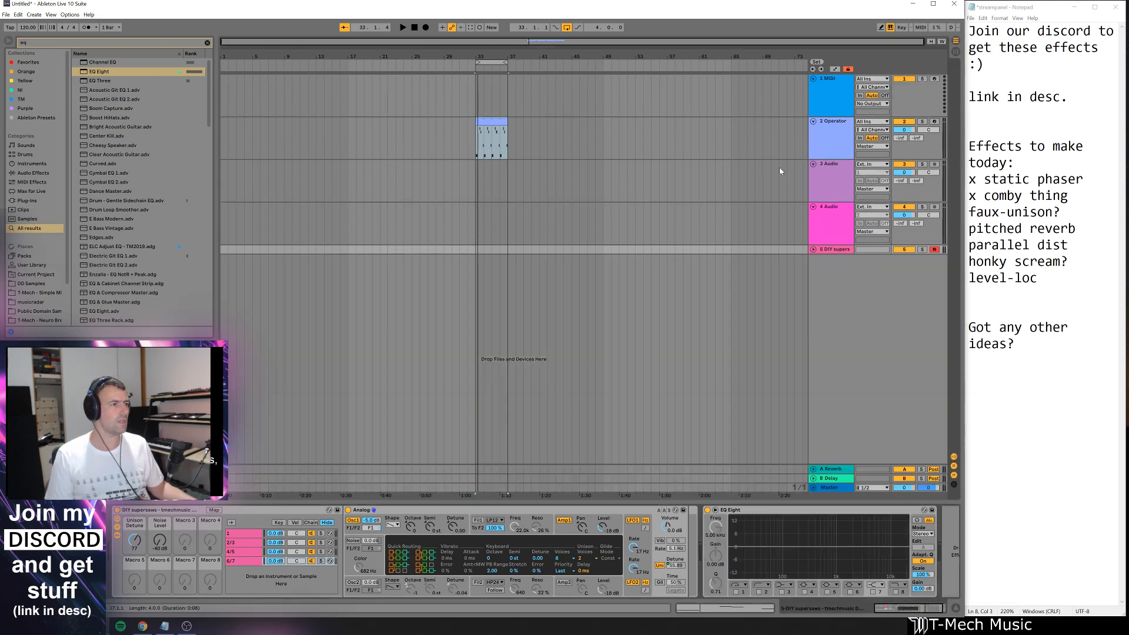
- Select the Operator track, bring its Delay device into full view and arm the track for recording
click(830, 188)
click(827, 100)
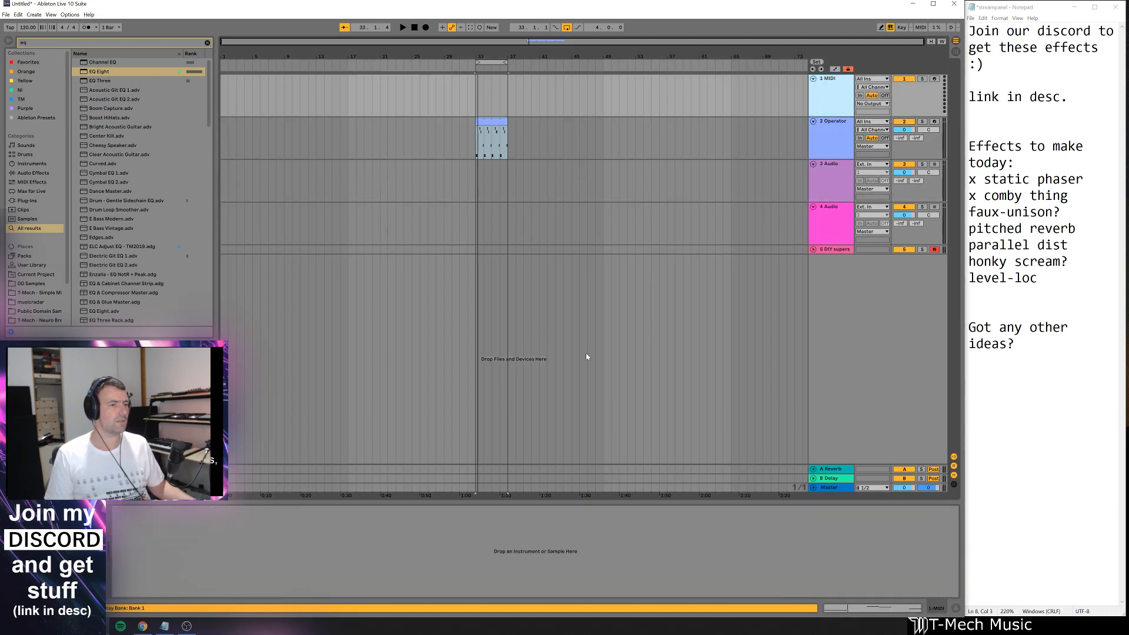
click(848, 146)
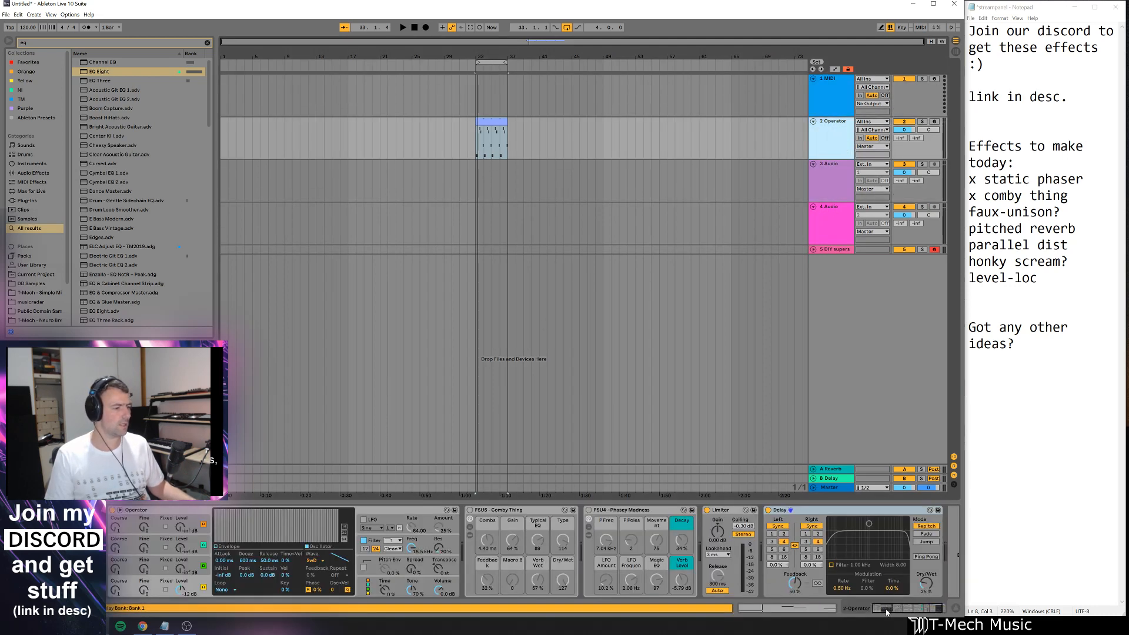
drag(886, 610, 919, 611)
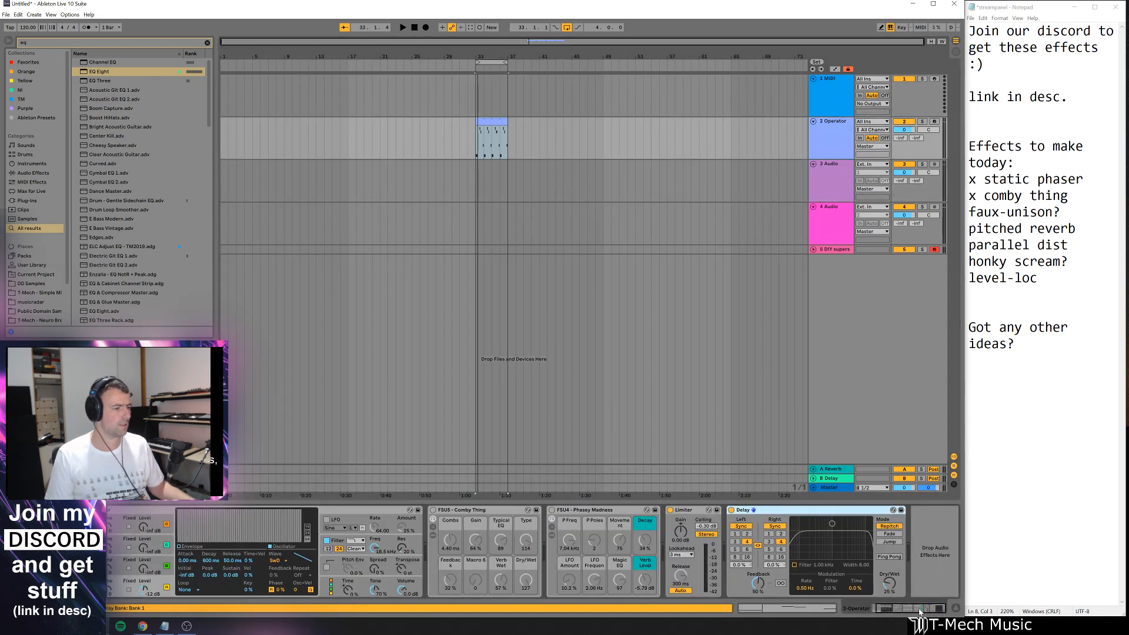
click(841, 150)
click(934, 122)
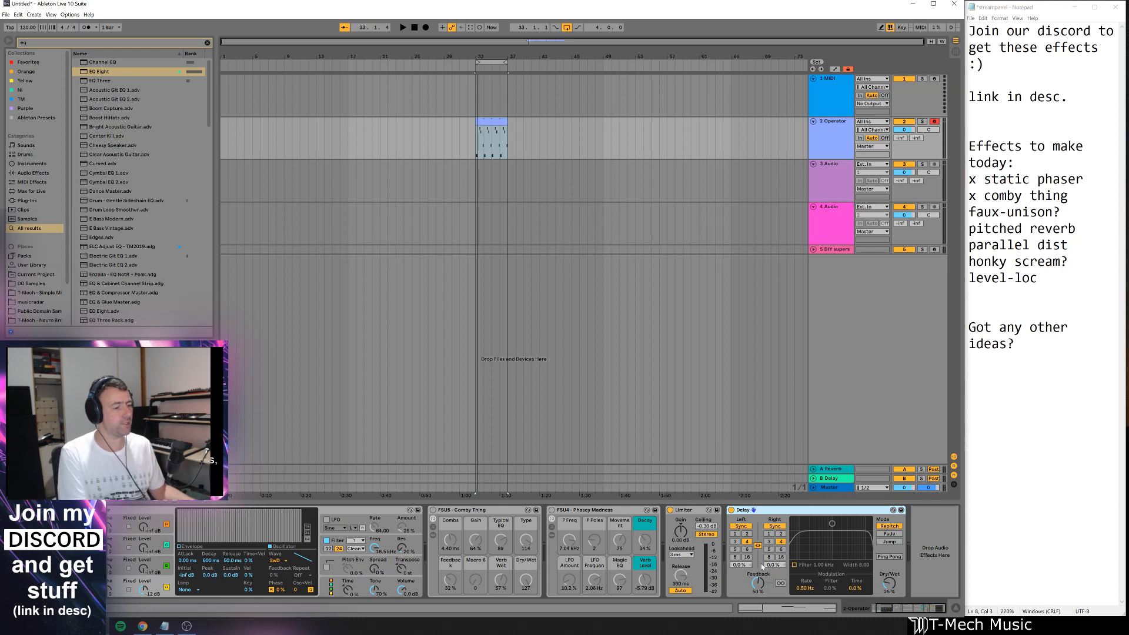
- Set the Delay's feedback to 0% and switch its left and right delays from Sync to Time
drag(762, 585, 763, 584)
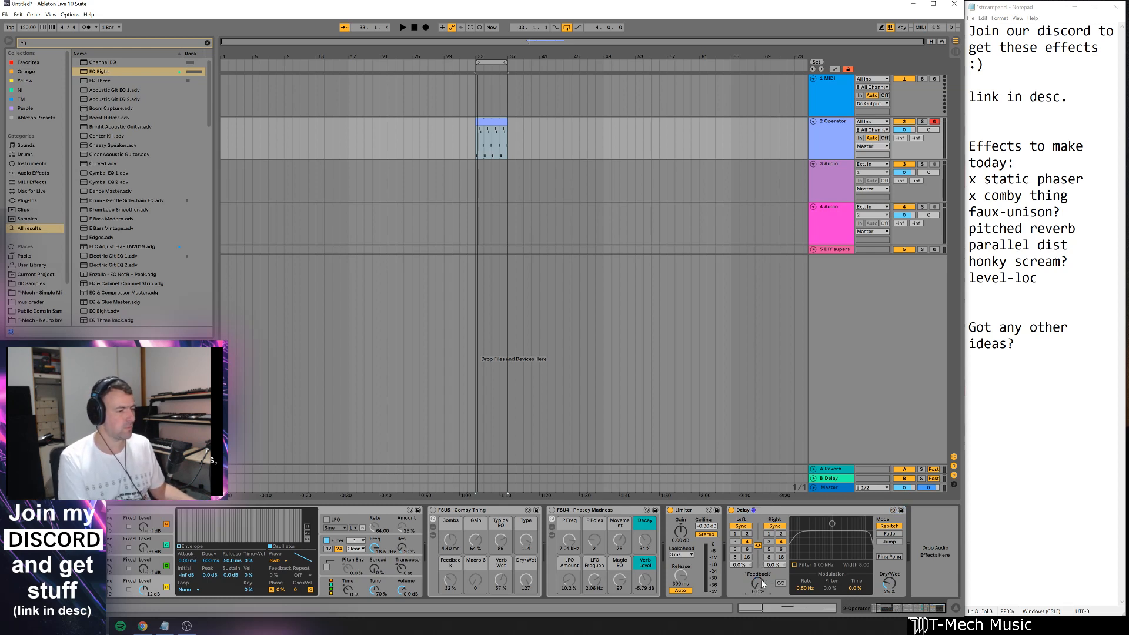
click(774, 526)
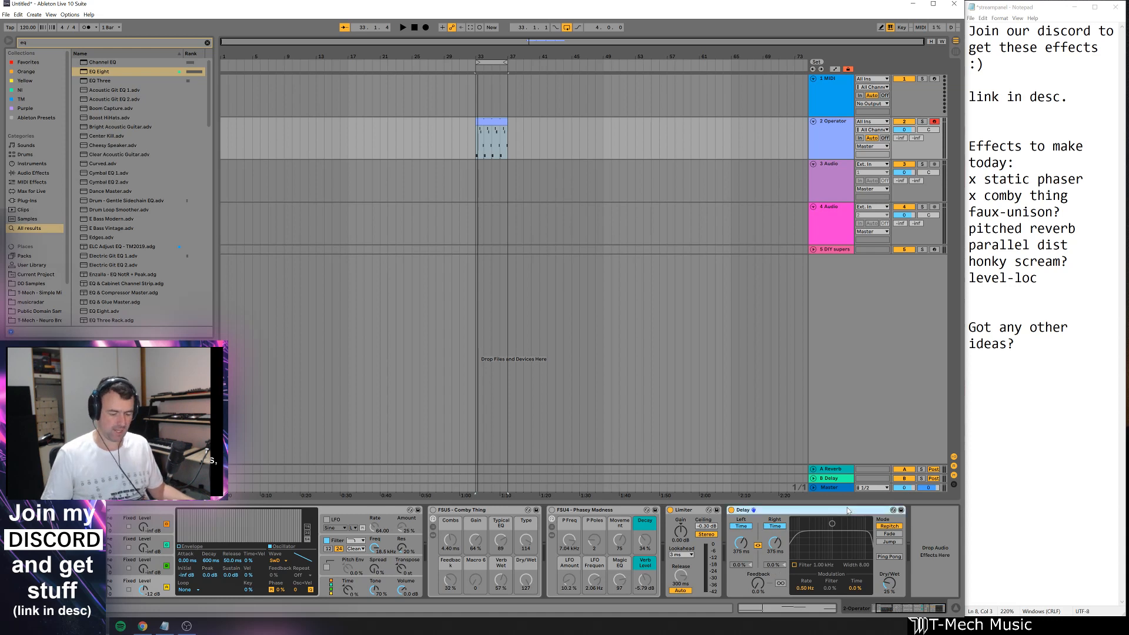
- Group the Delay into an Audio Effect Rack and show the rack's macro controls
key(ctrl+g)
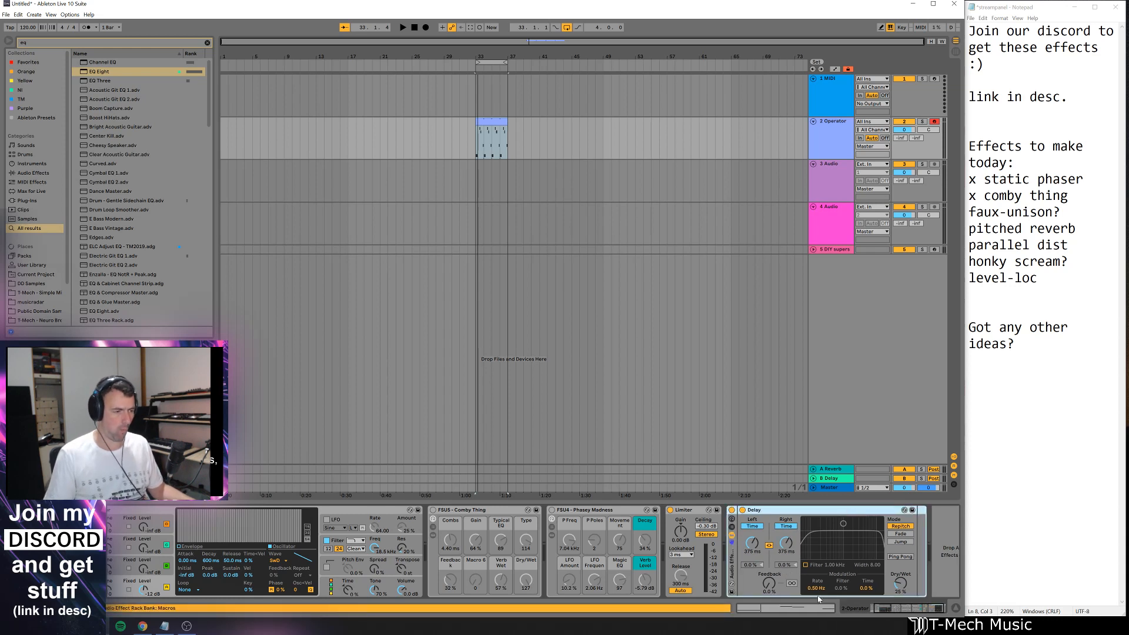
click(732, 519)
drag(908, 610, 921, 598)
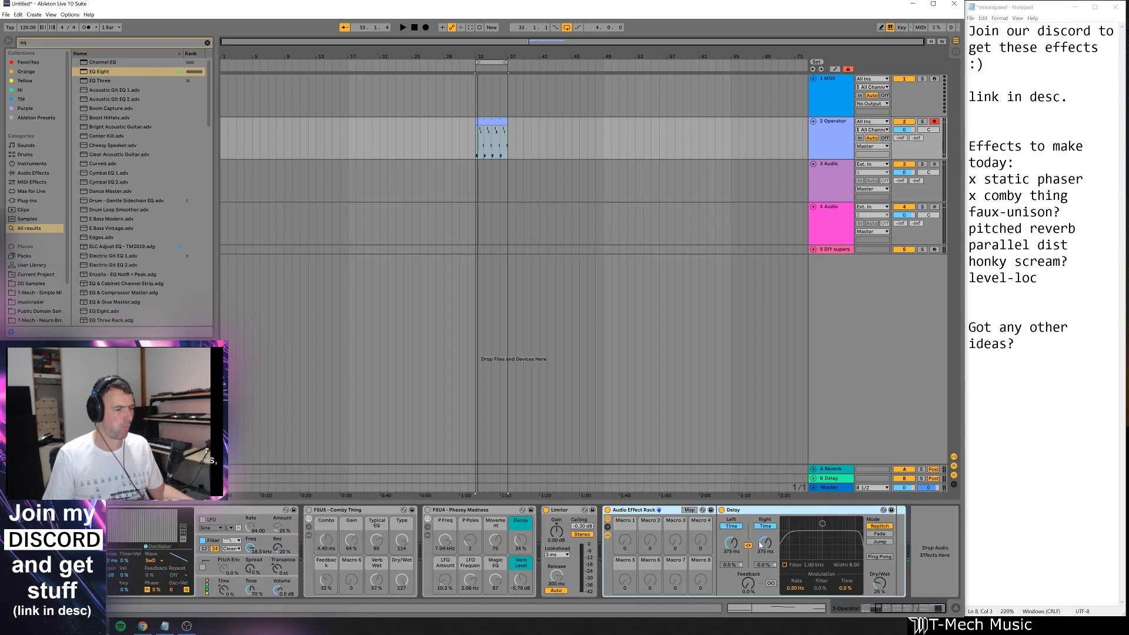
- Lower the Delay's left and right delay times
drag(760, 544, 760, 585)
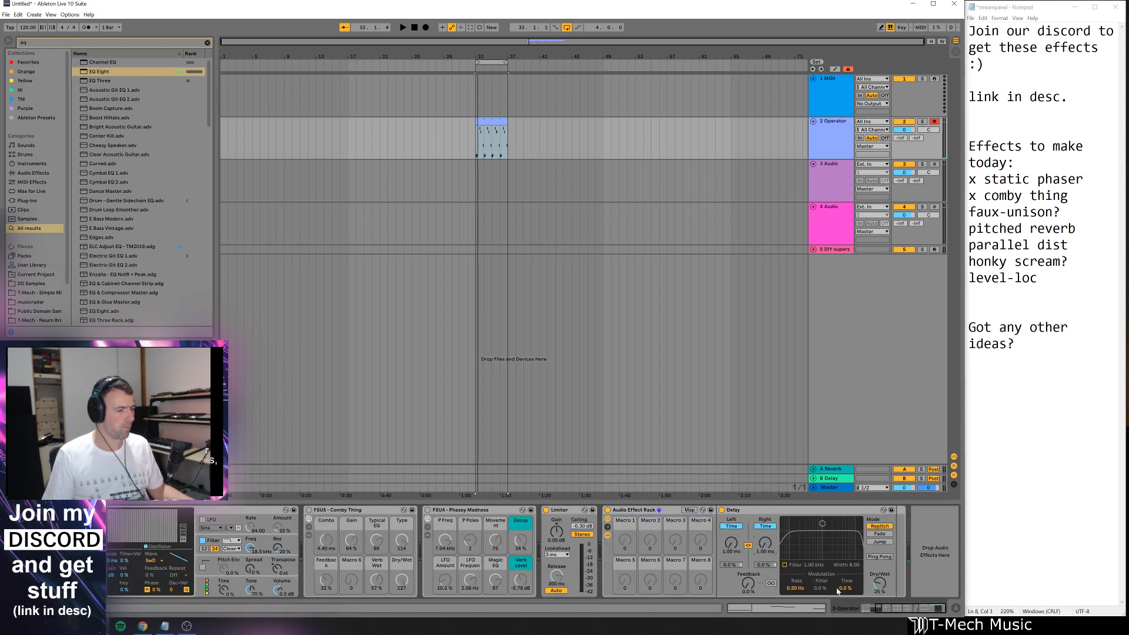
- Set the Delay's time modulation to 100% at 1.57 Hz, and duplicate the device with the copy modulated 64% at 0.93 Hz
drag(842, 588, 842, 523)
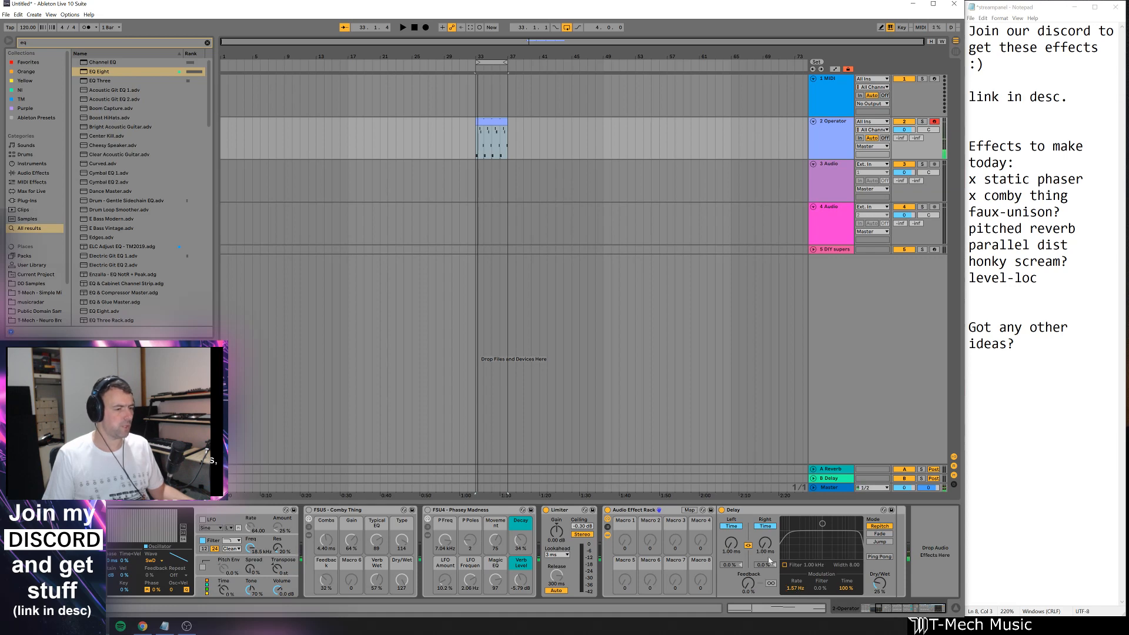
click(772, 509)
key(ctrl+d)
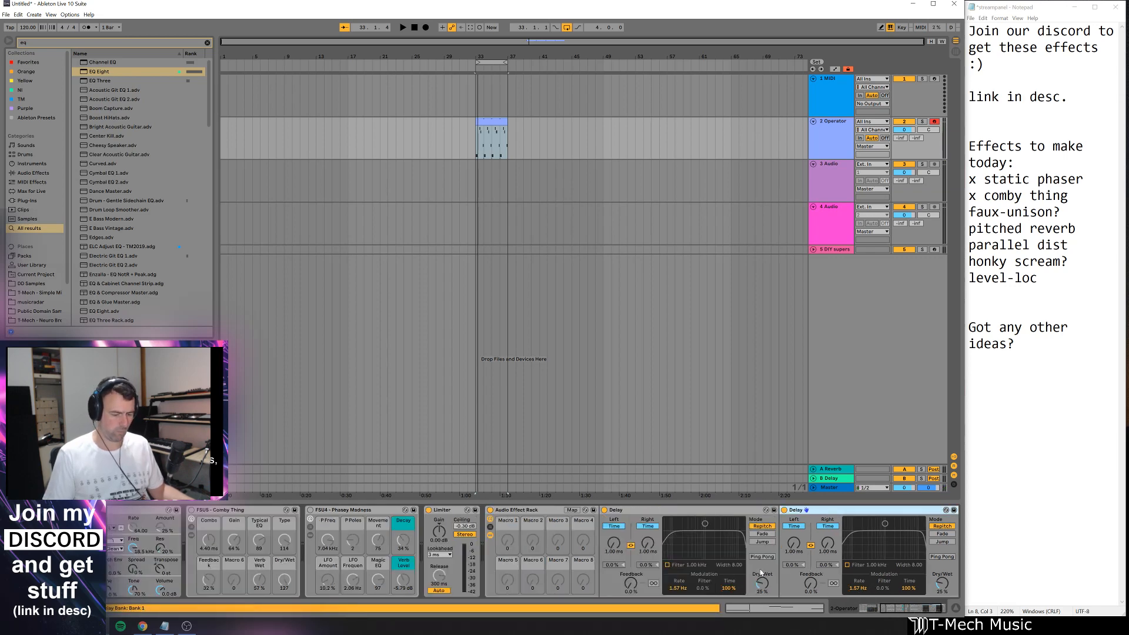
drag(812, 584, 825, 544)
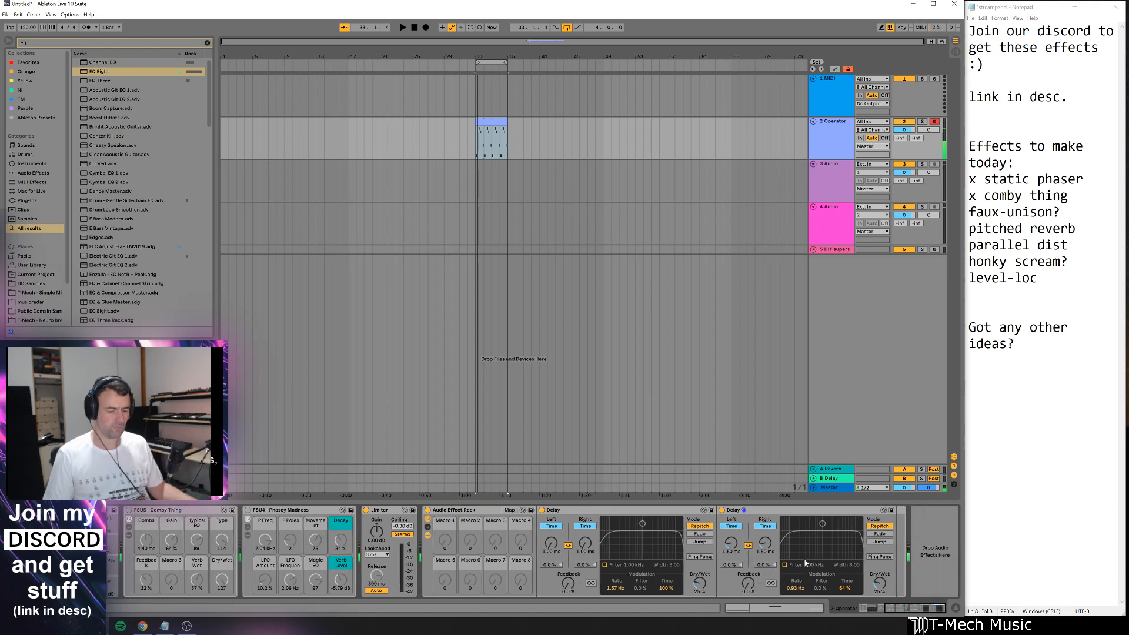
- Add an EQ Eight after the effect rack and expand its spectrum display
key(Down)
key(Down)
key(Up)
key(Return)
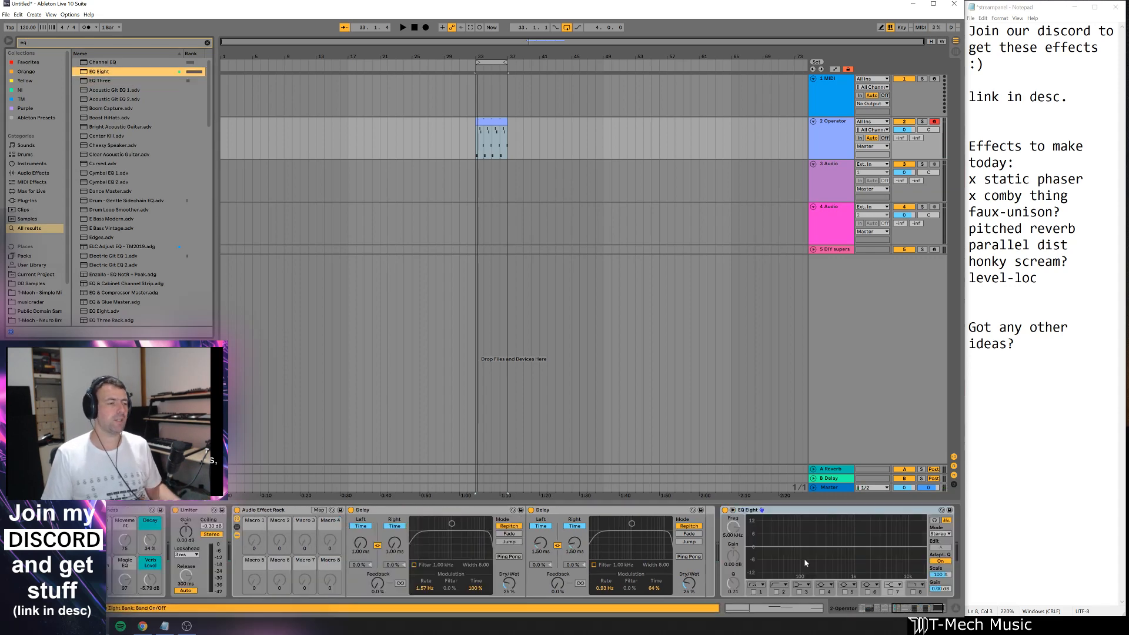
double_click(838, 558)
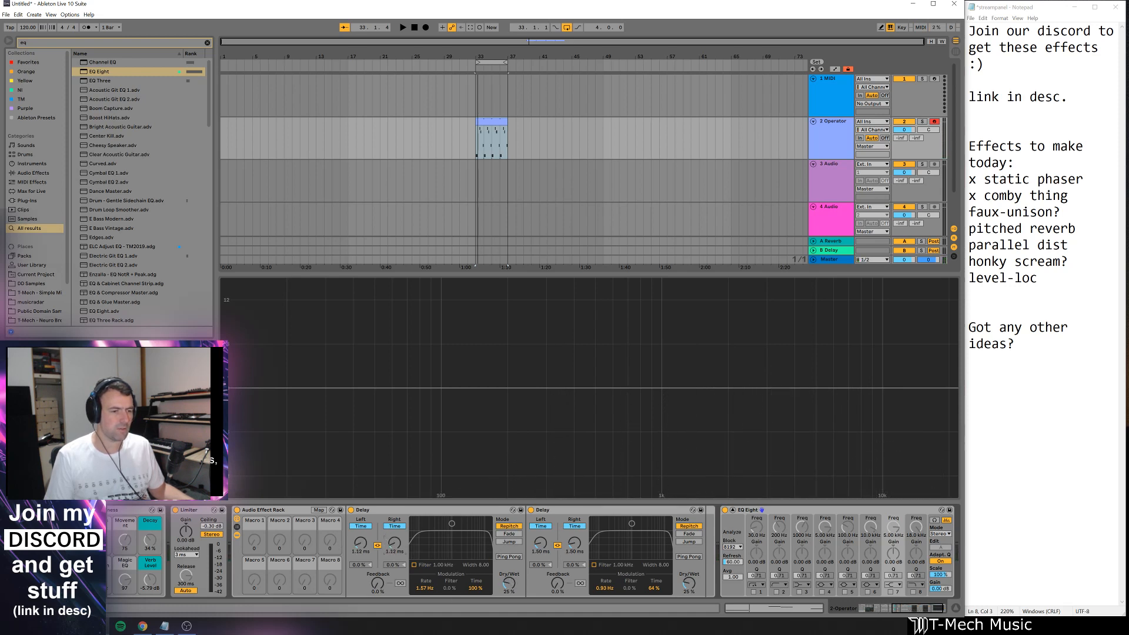
- Set the delay times to 1.22 ms and 1.50 ms, the second Delay's modulation to 100% at 1.21 Hz, and the dry/wet mixes to 50% and 48%
mouse_move(394, 543)
mouse_down()
mouse_move(394, 510)
mouse_move(395, 543)
mouse_up()
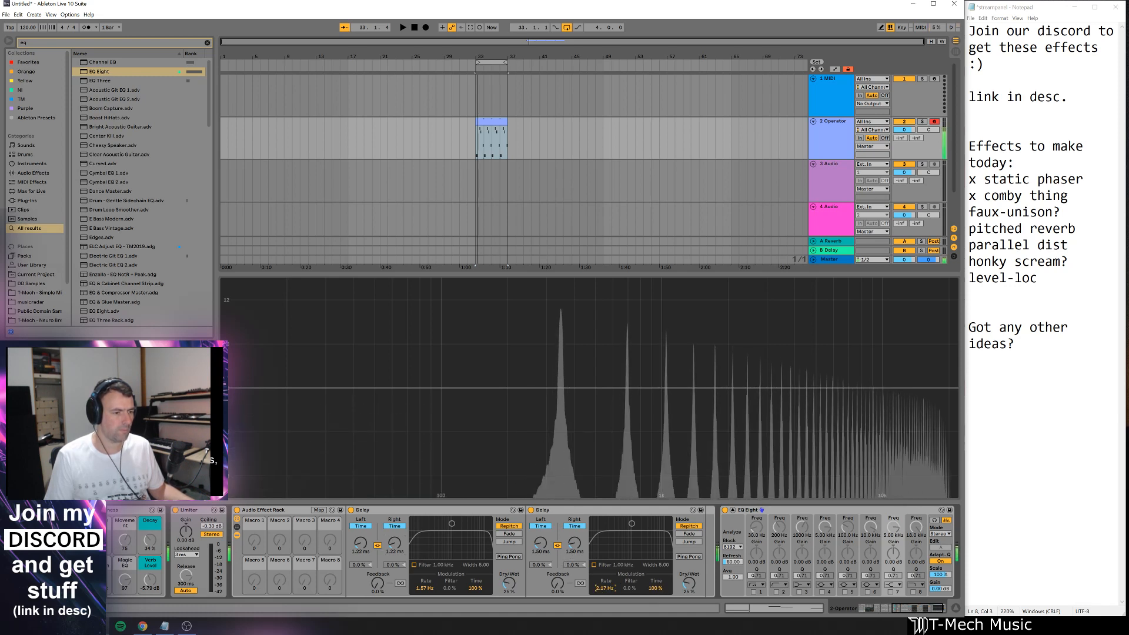
mouse_move(605, 587)
mouse_down()
mouse_move(605, 564)
mouse_move(605, 590)
mouse_up()
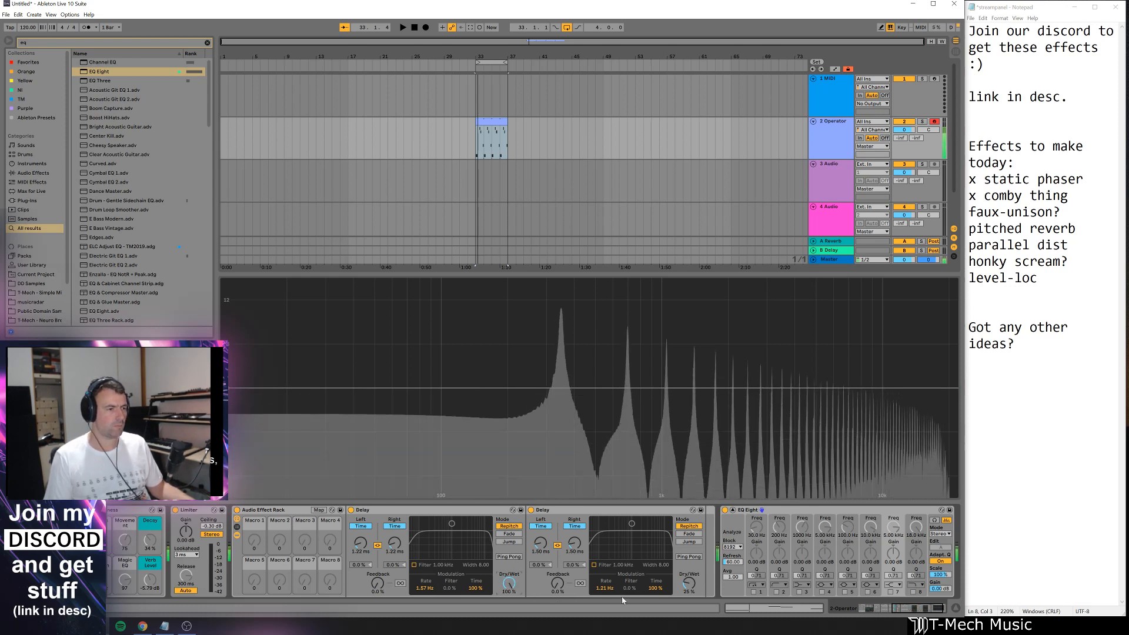
drag(688, 584, 689, 524)
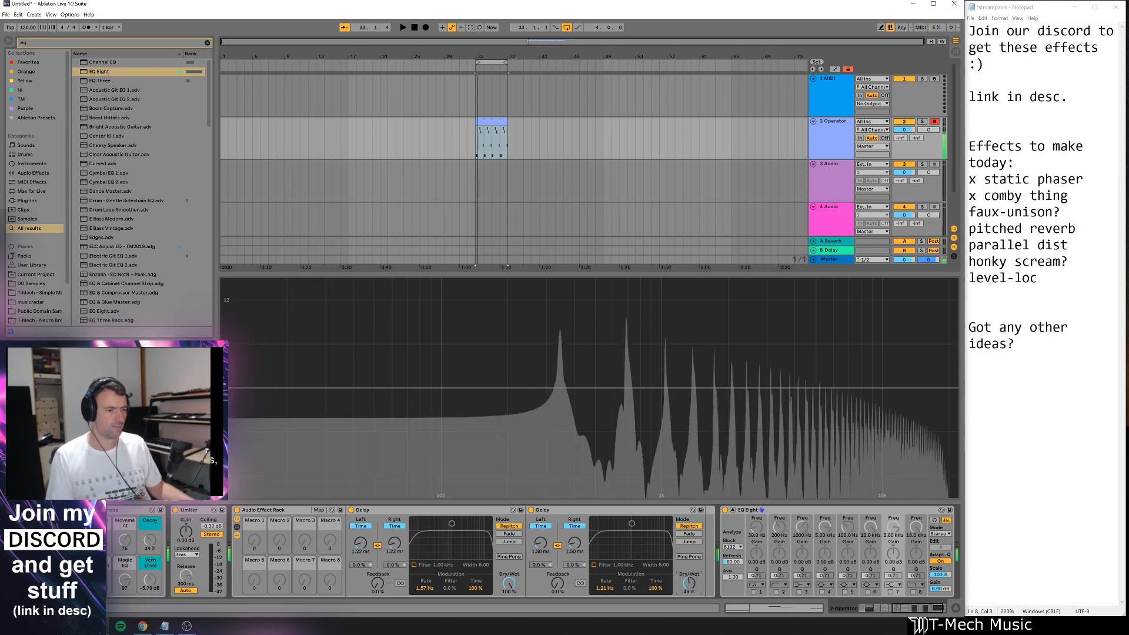
drag(509, 583, 508, 606)
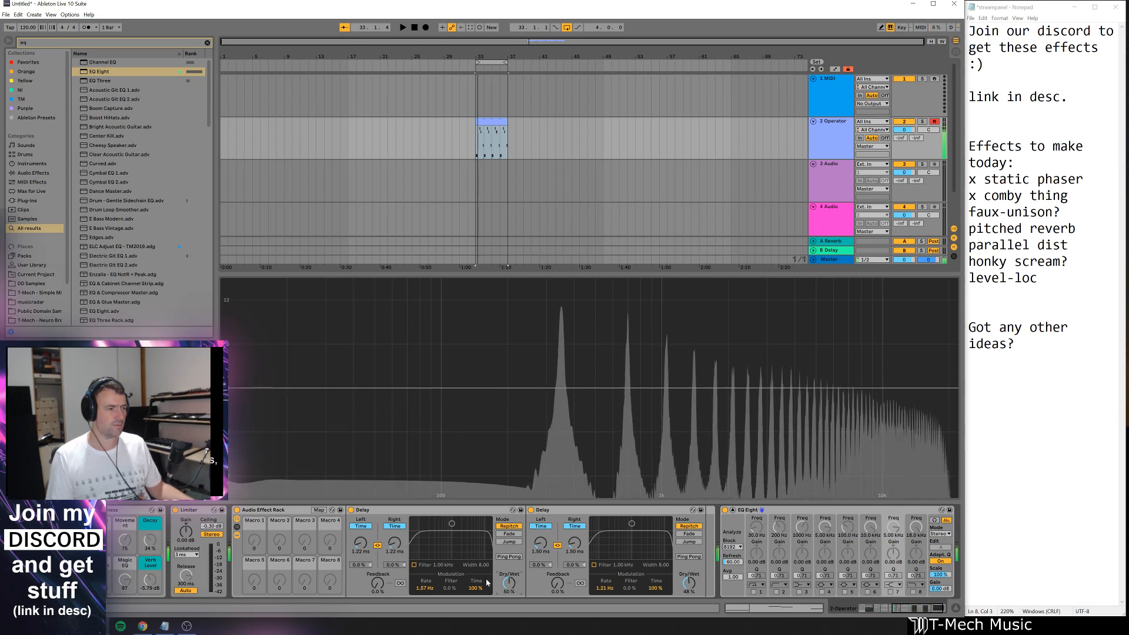
- Compare the sound with the rack bypassed, and set the first Delay's modulation rate to 1.67 Hz and the second's to 1.90 Hz
click(237, 510)
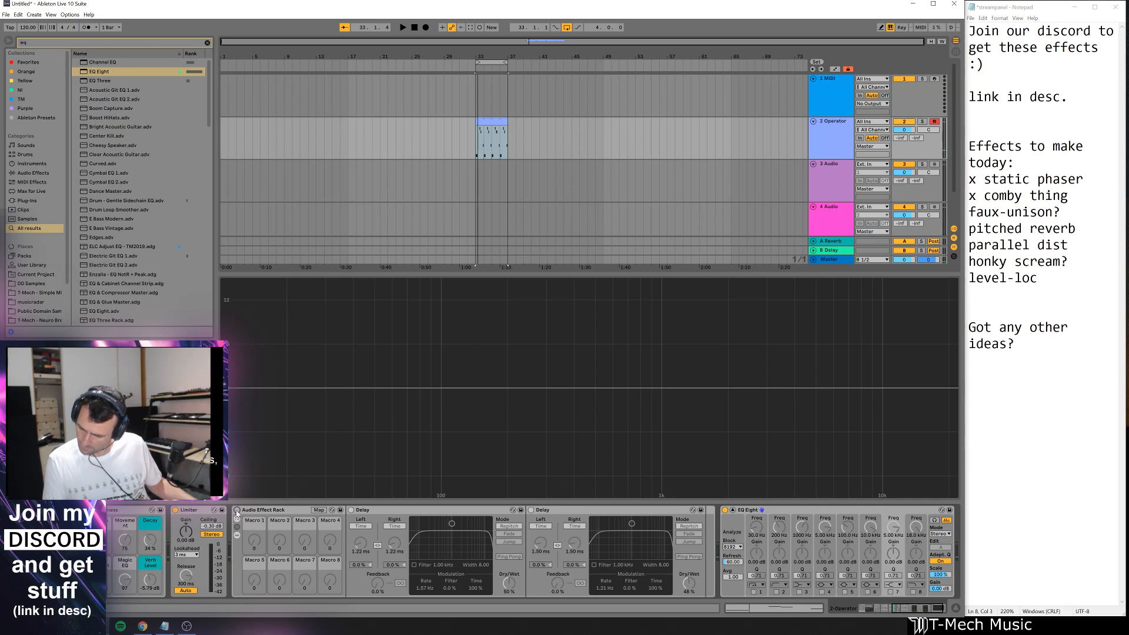
click(237, 511)
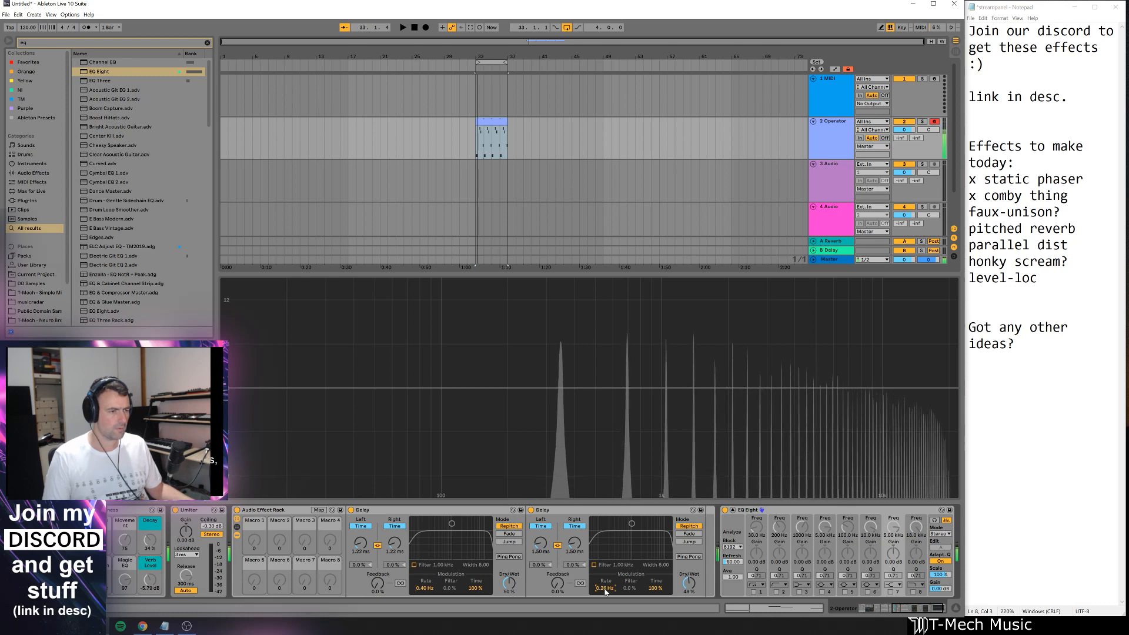
mouse_move(426, 588)
mouse_down()
mouse_move(425, 562)
mouse_move(426, 574)
mouse_up()
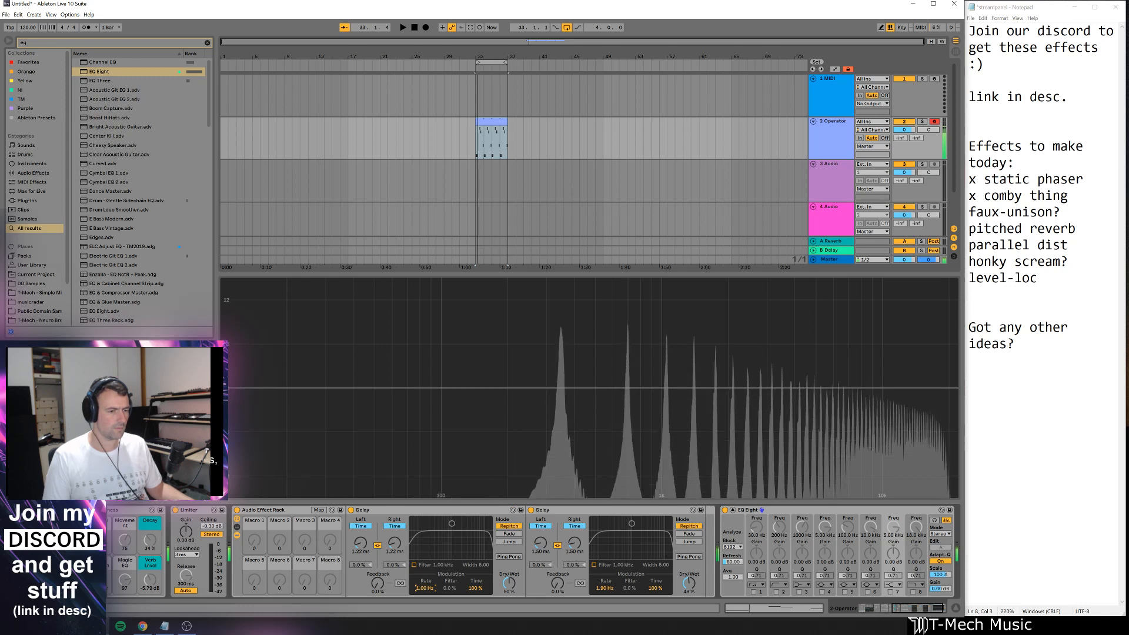
key(space)
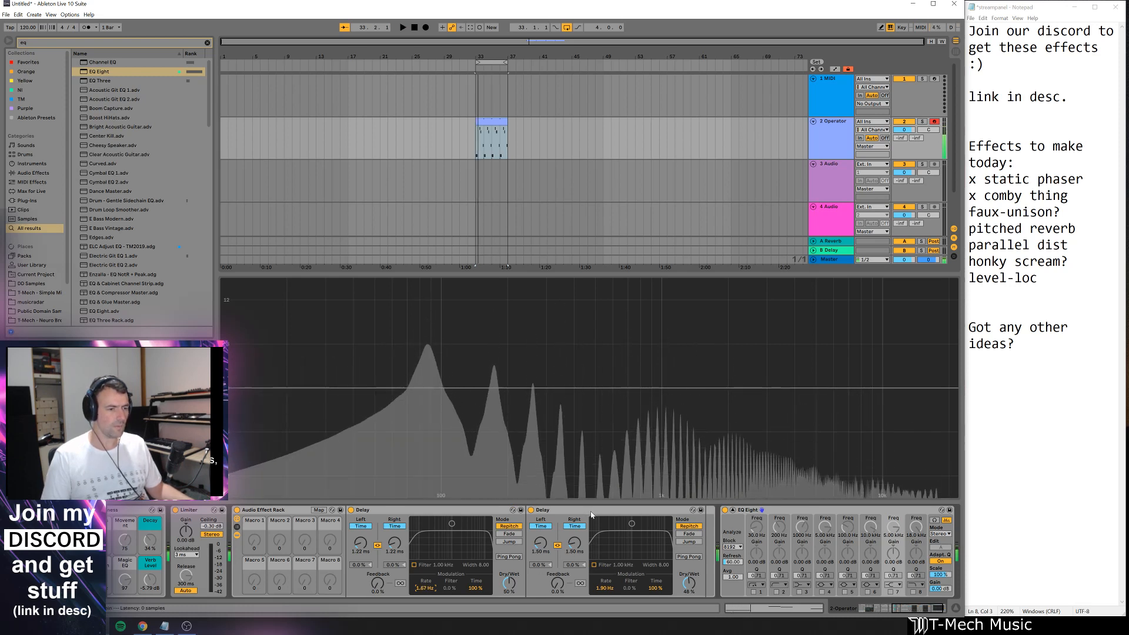
- Duplicate the second Delay, set the three dry/wet mixes to 34%, 37% and 42%, and compare against the bypassed rack
click(579, 511)
key(ctrl+d)
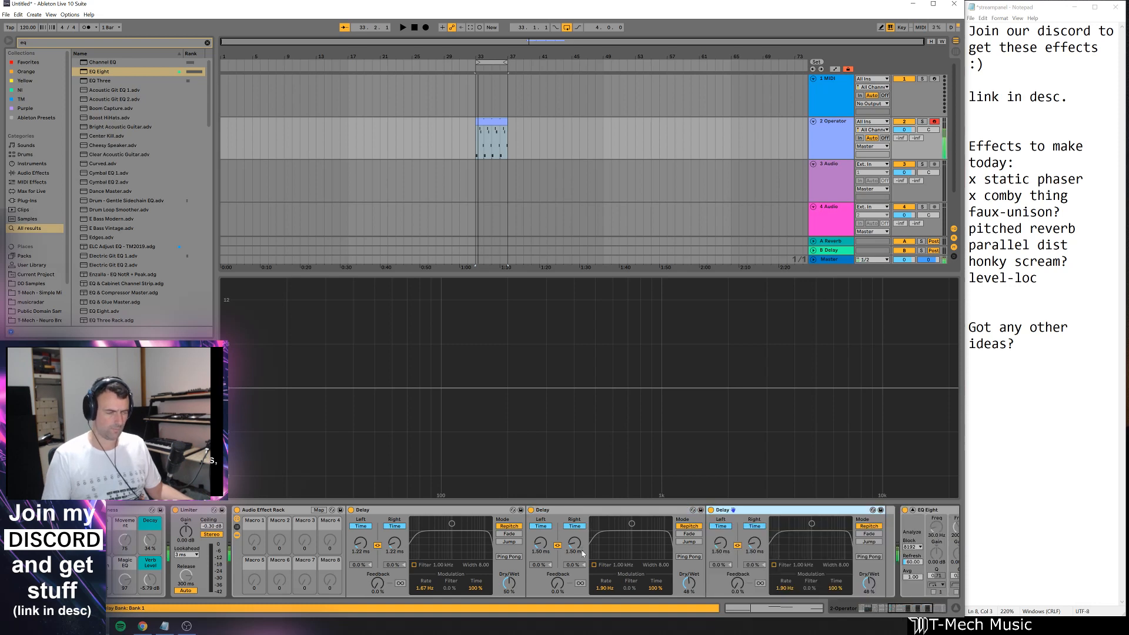
drag(869, 583, 869, 589)
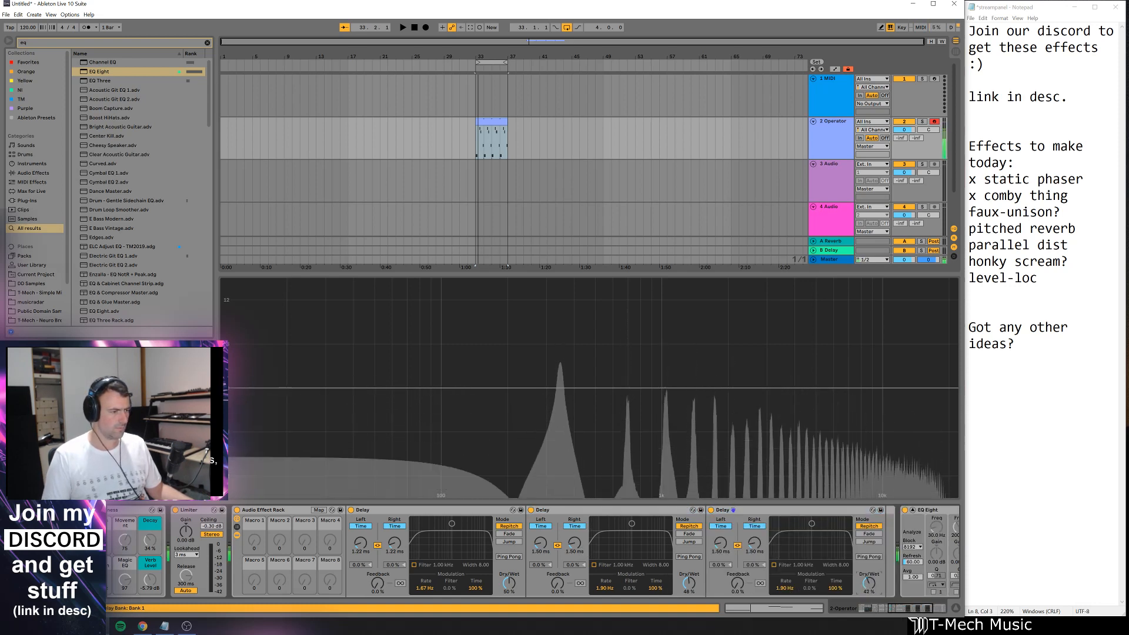
drag(689, 583, 689, 593)
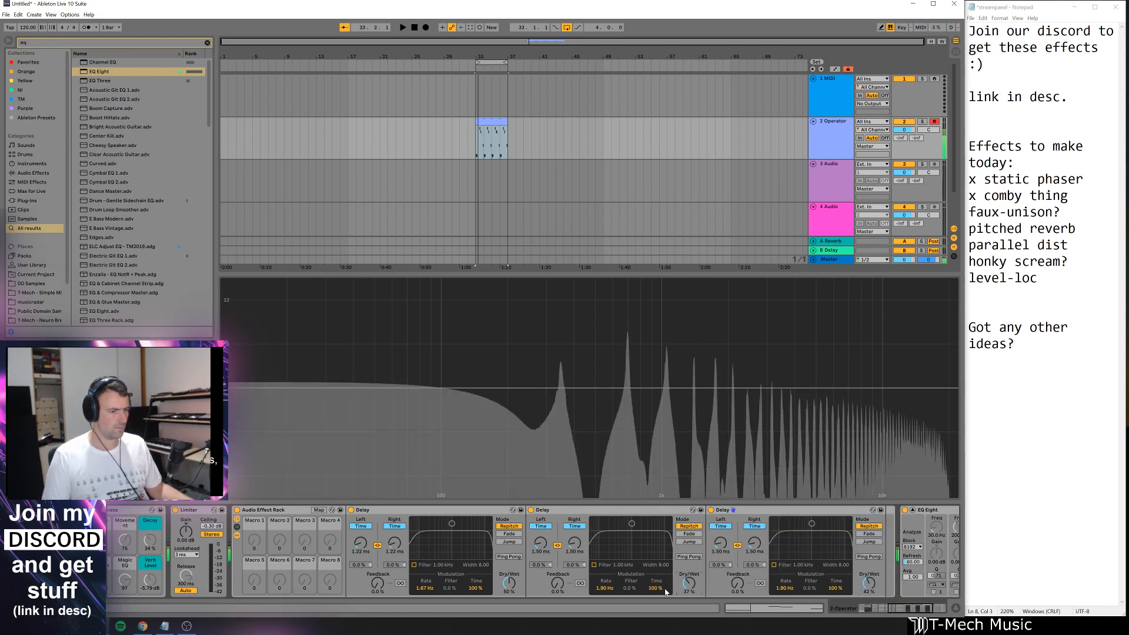
drag(509, 583, 509, 593)
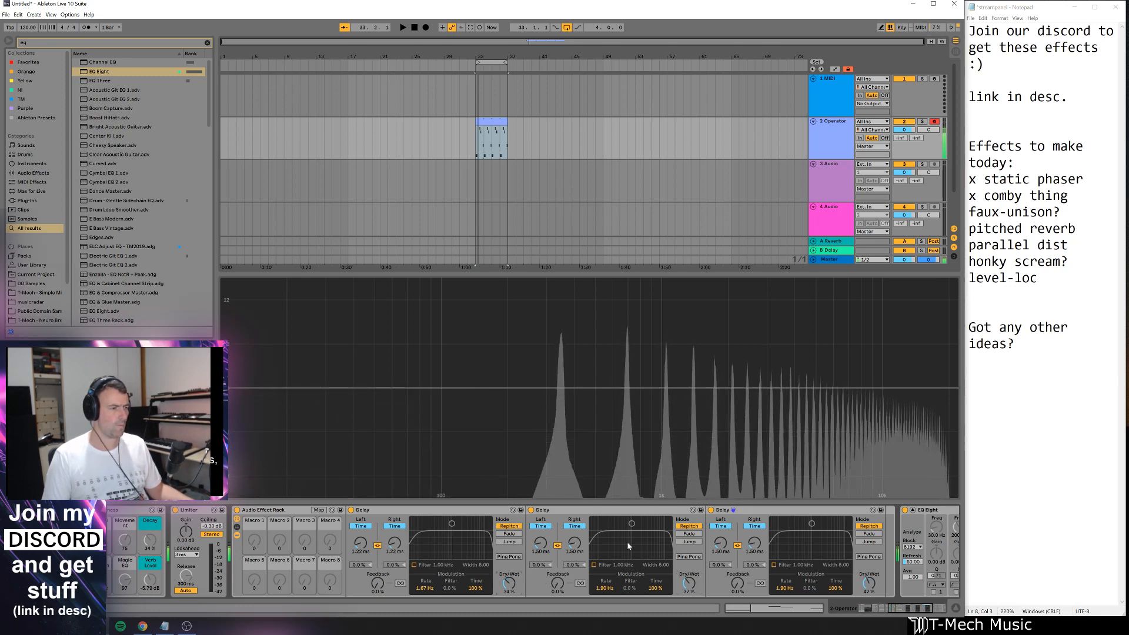
click(237, 510)
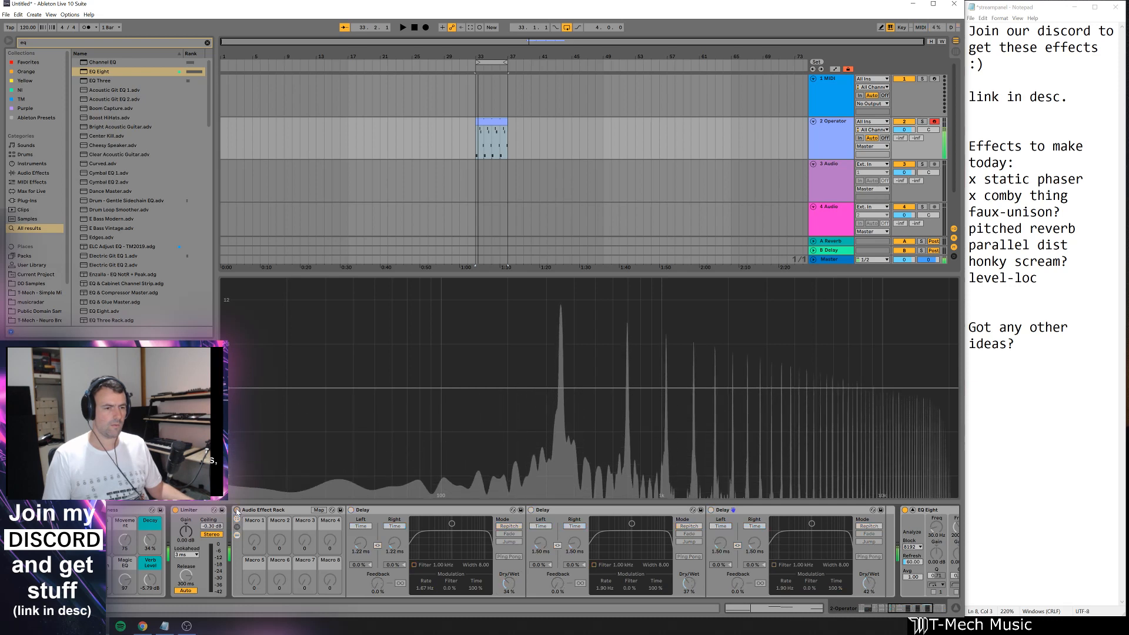
click(237, 511)
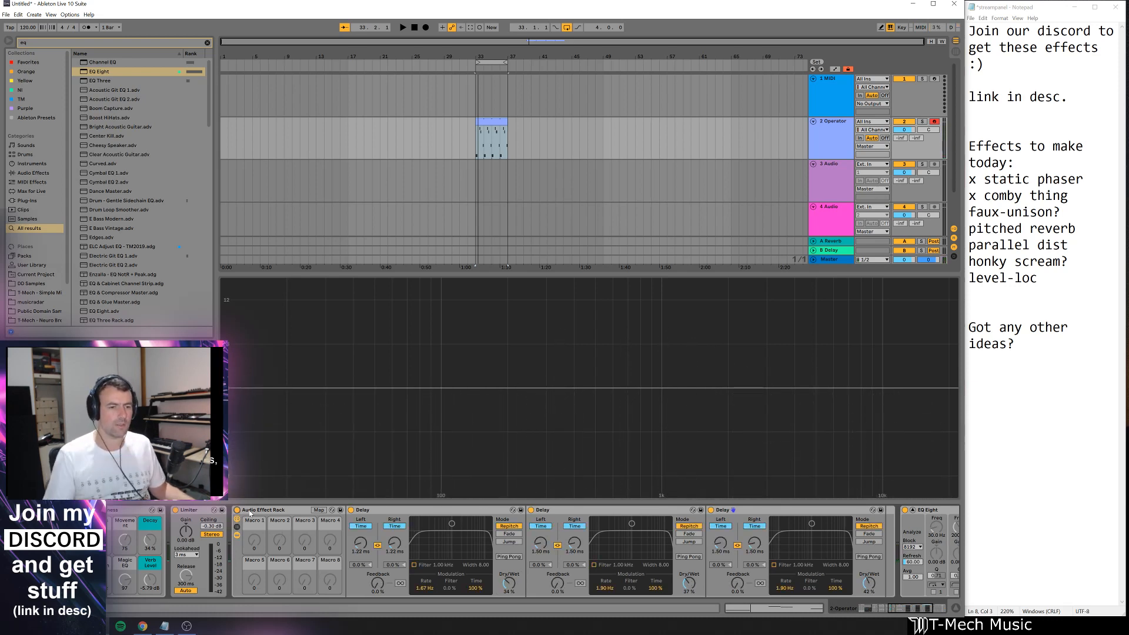
- Map the left delay time of all three Delays to the rack's first macro
right_click(377, 546)
click(400, 486)
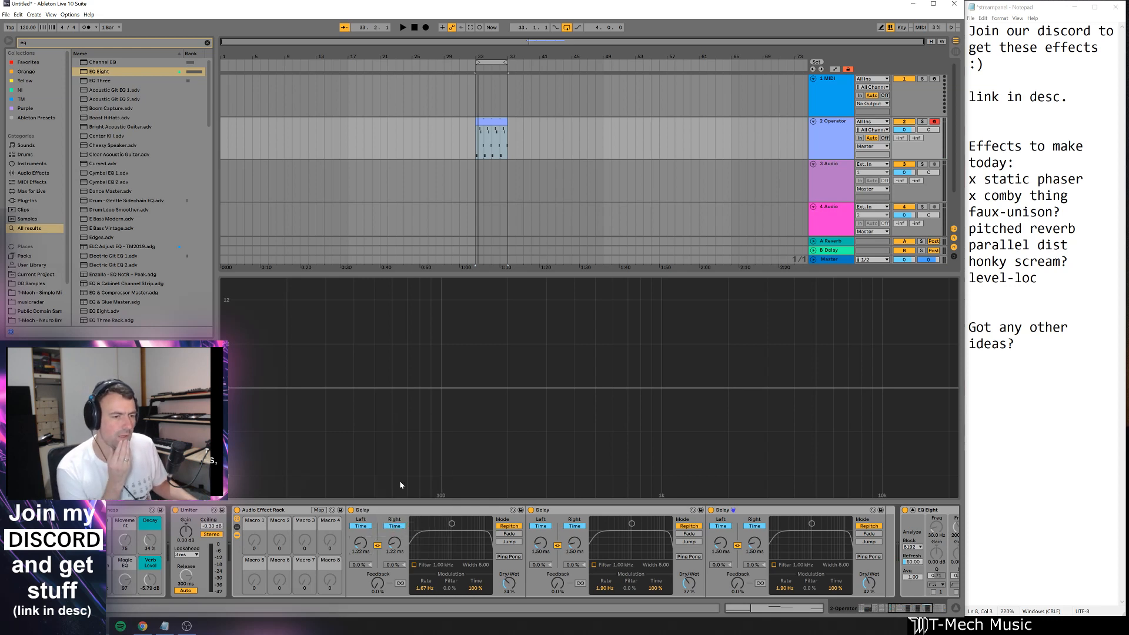
right_click(544, 551)
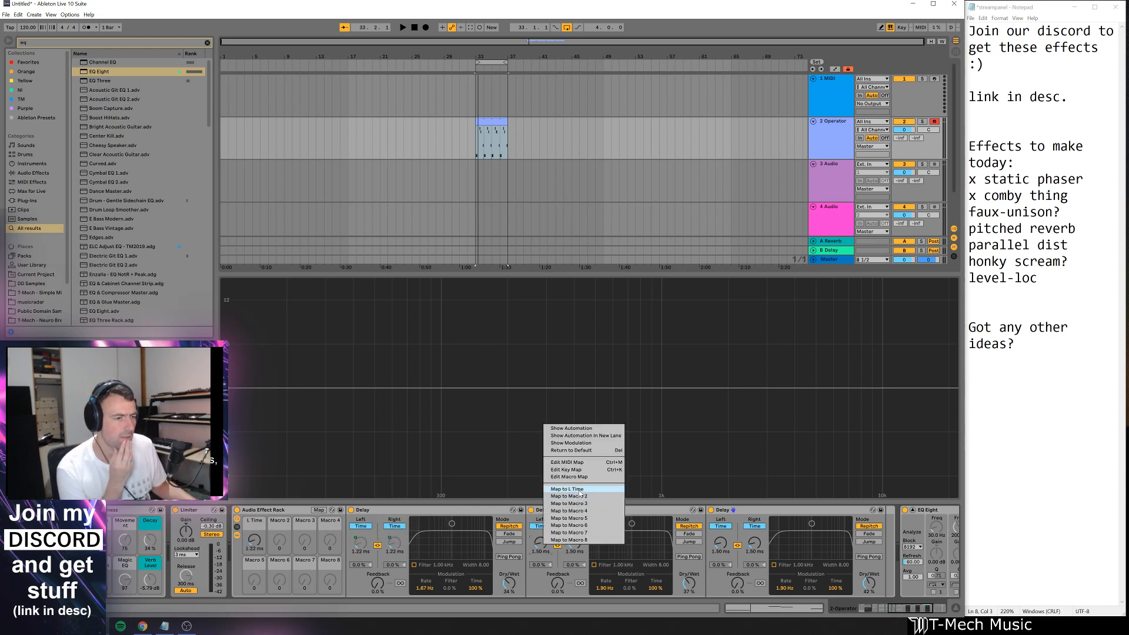
click(565, 484)
right_click(720, 544)
click(740, 484)
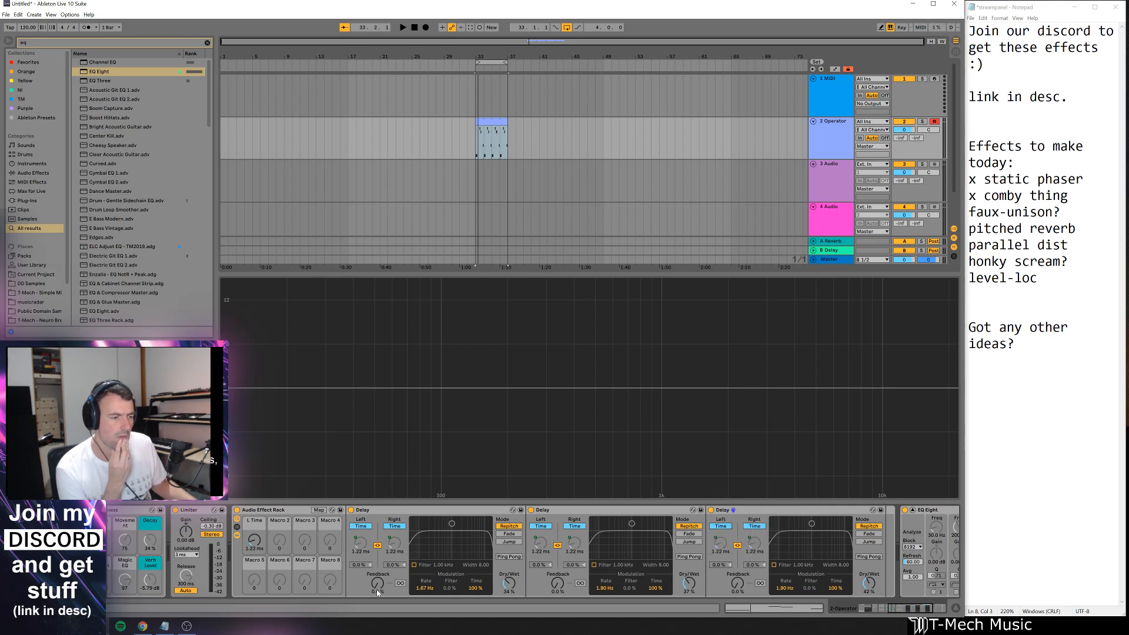
- Try higher feedback amounts on the three Delays and return them to 0%
drag(377, 590, 377, 564)
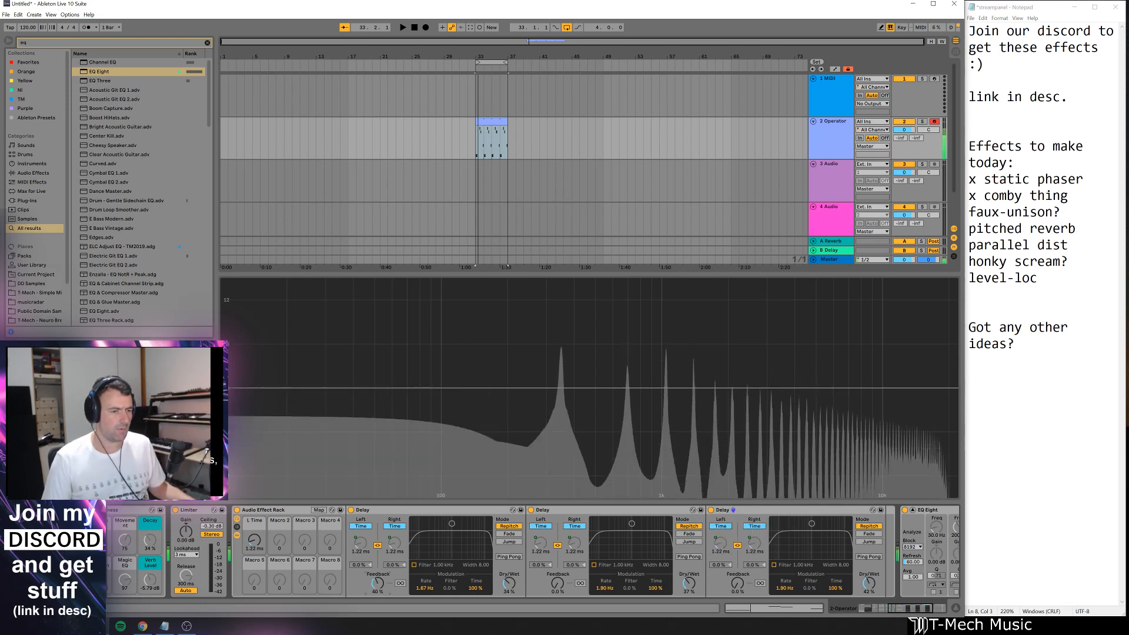
drag(564, 593, 565, 570)
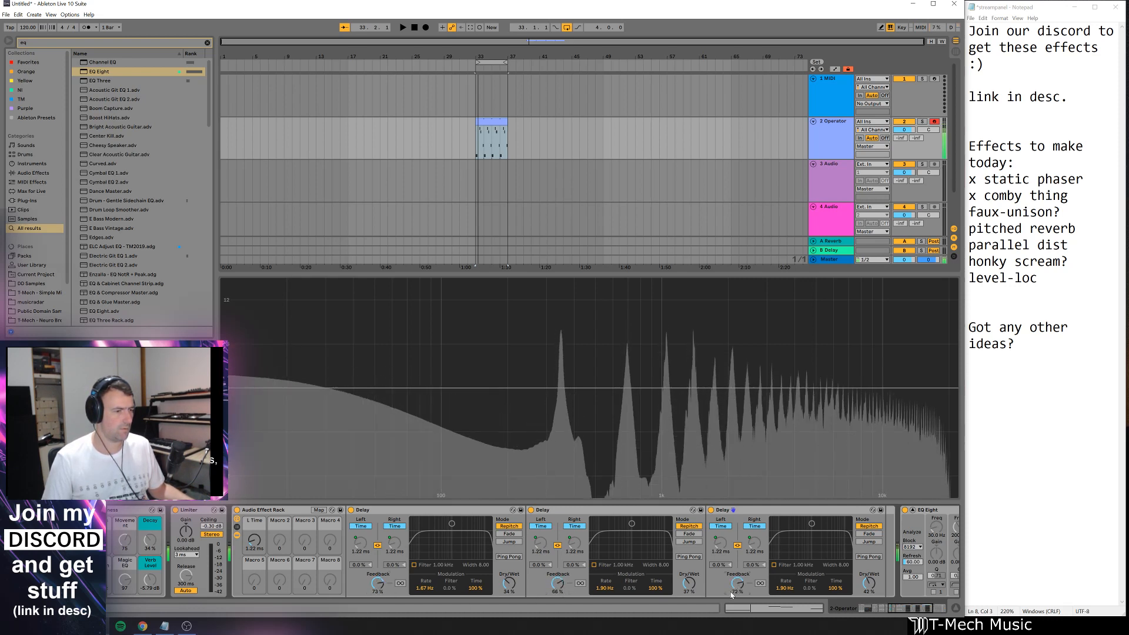
drag(732, 595, 732, 623)
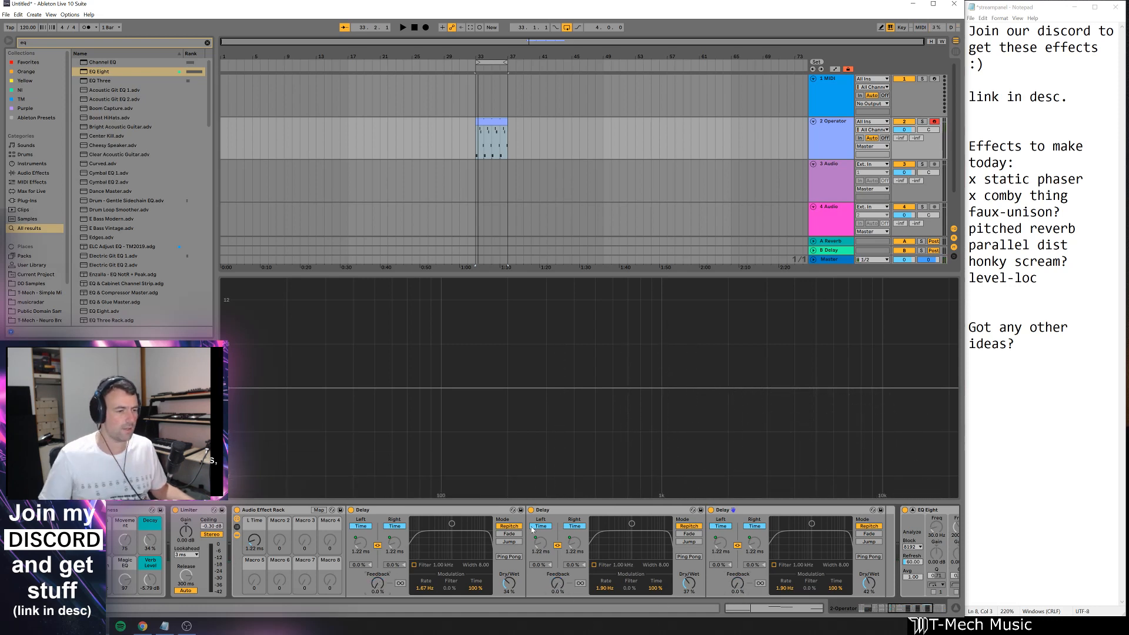
- Map the modulation rate of all three Delays to the rack's second macro
right_click(425, 584)
click(456, 532)
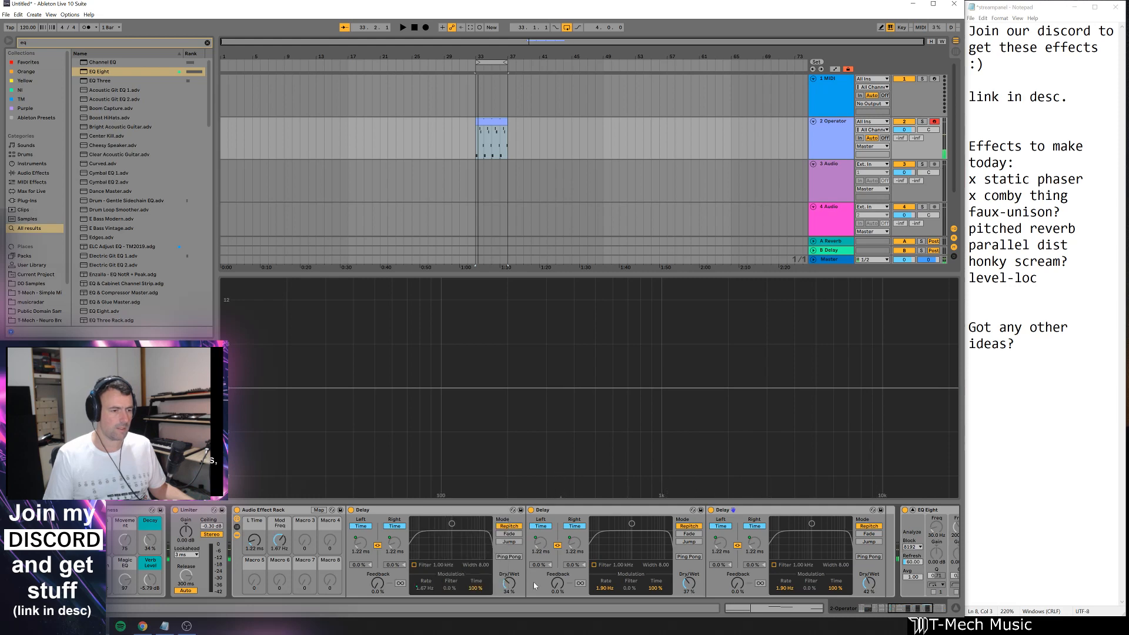
right_click(598, 591)
click(630, 547)
right_click(781, 590)
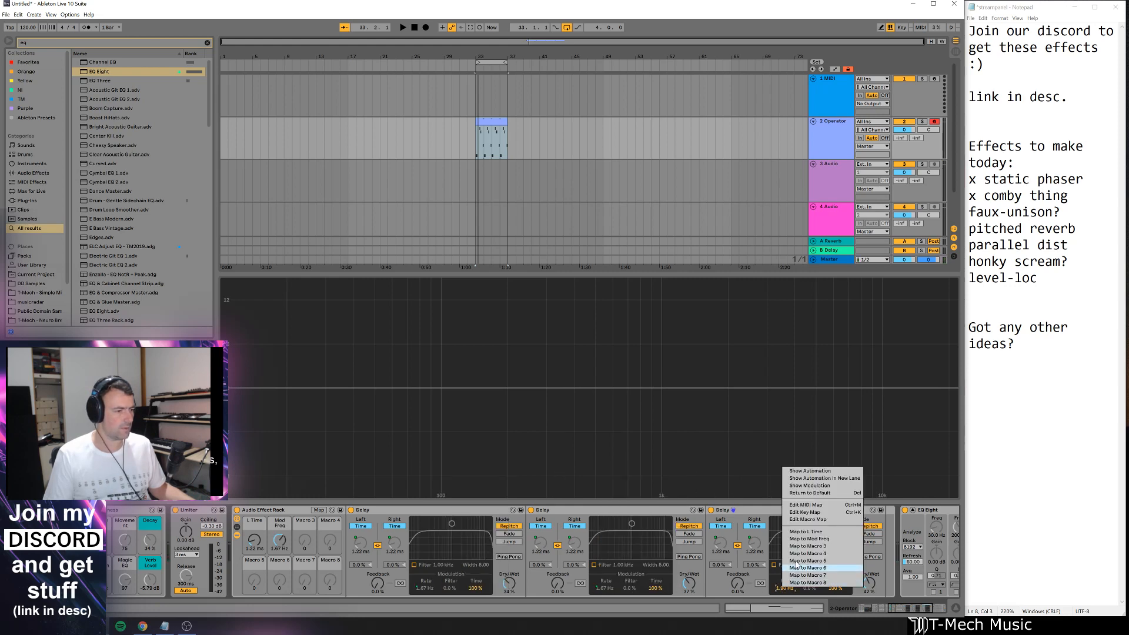
click(814, 546)
- Set the maximums of the three L Time mappings to 2.00, 2.50 and 3.00 ms, and turn the L Time macro up to 127
click(319, 510)
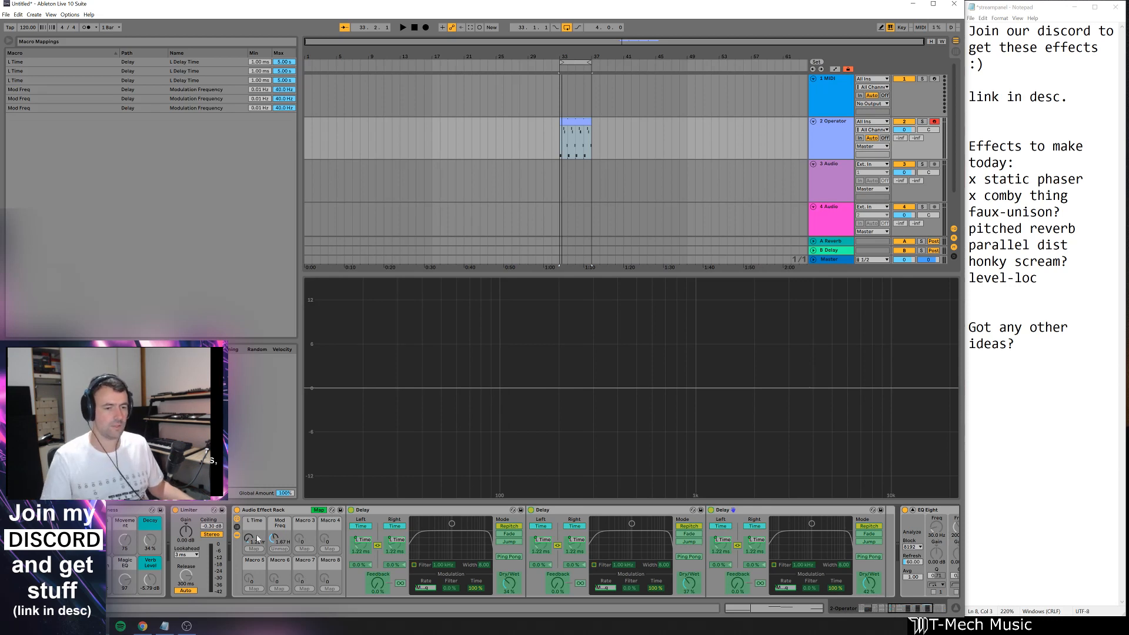
click(284, 62)
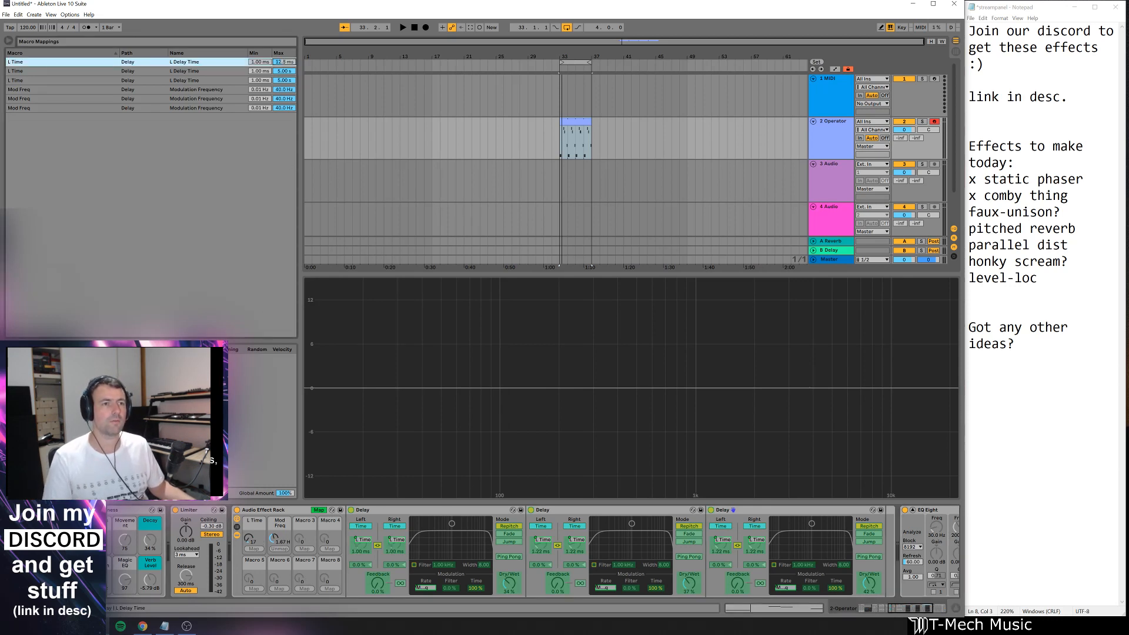
click(283, 72)
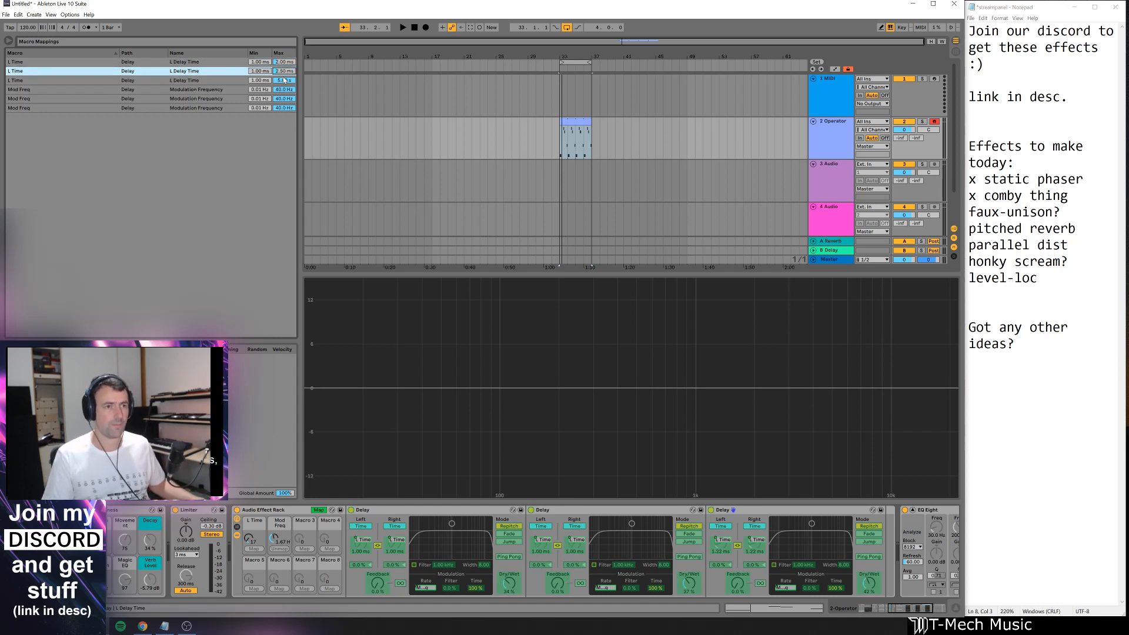
click(285, 80)
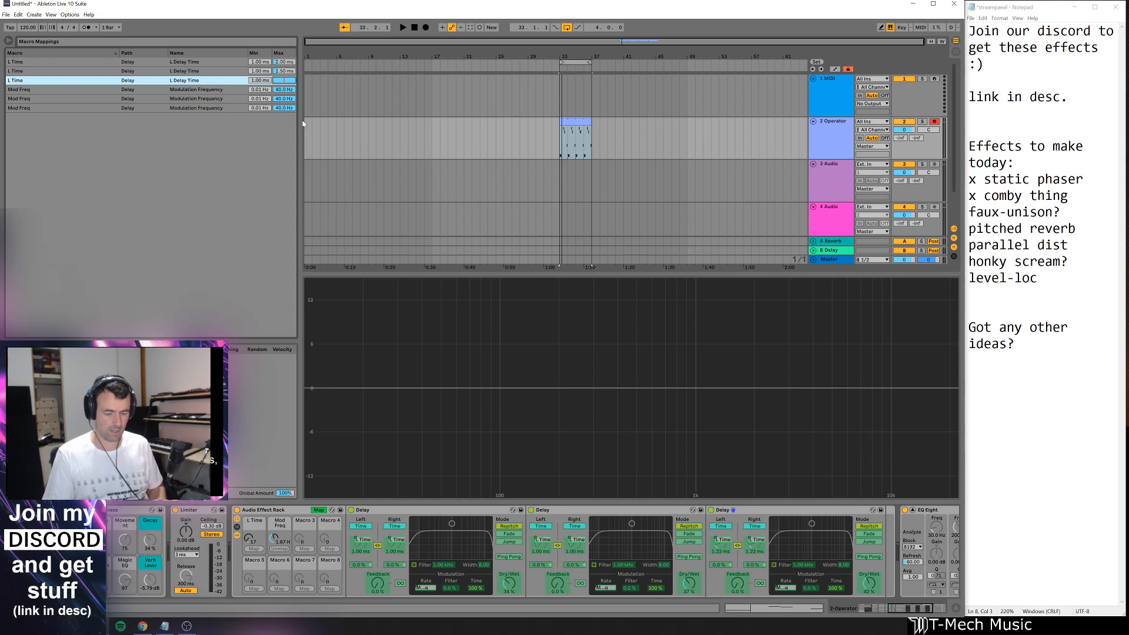
click(319, 511)
drag(254, 541, 253, 477)
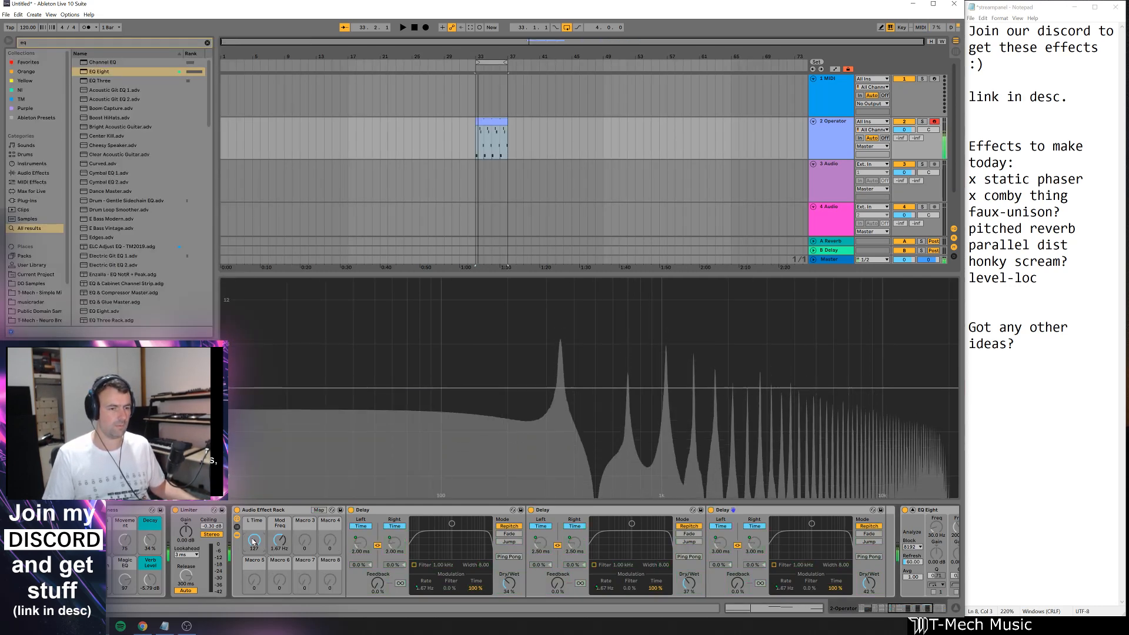
- Set the maximums of the second and third L Time mappings to 3.00 and 4.00 ms, and turn the L Time macro down to 54
click(319, 510)
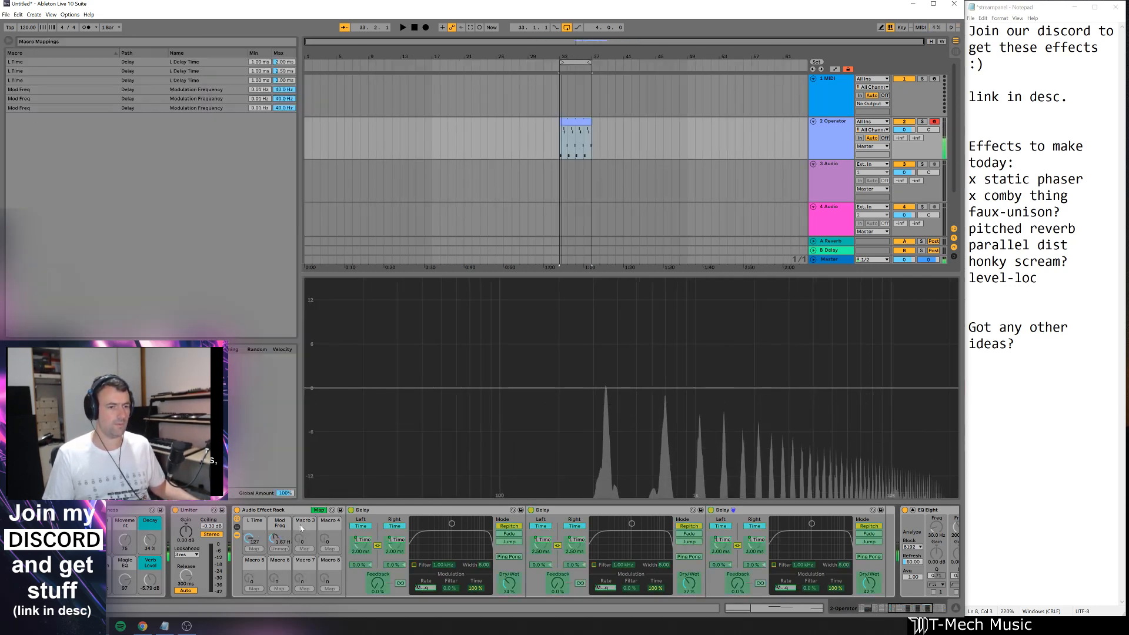
click(289, 81)
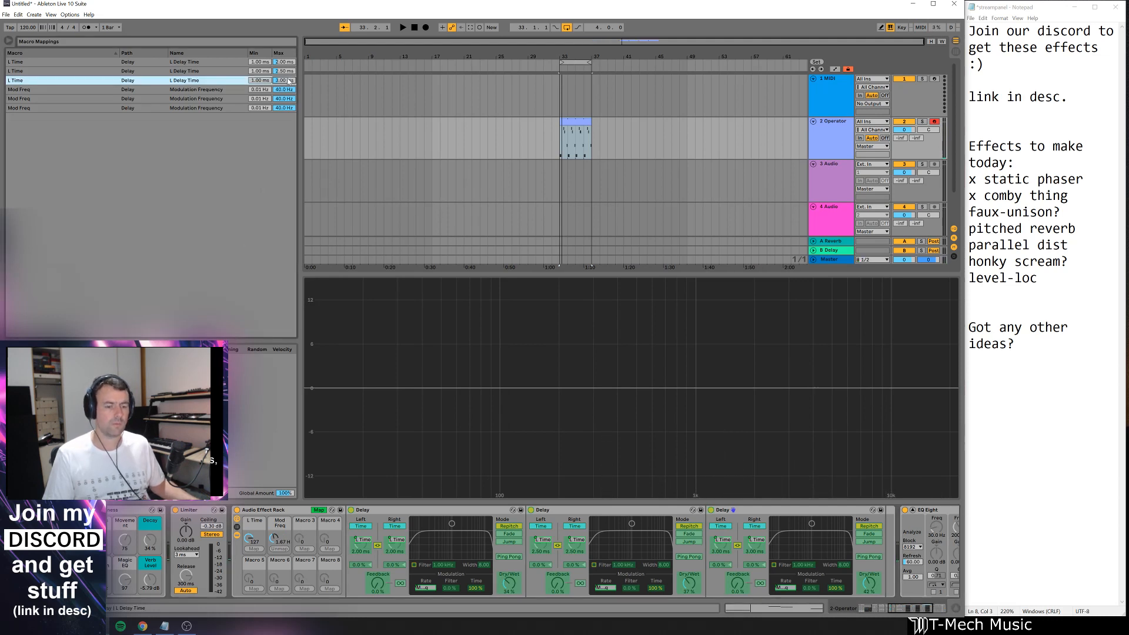
click(289, 71)
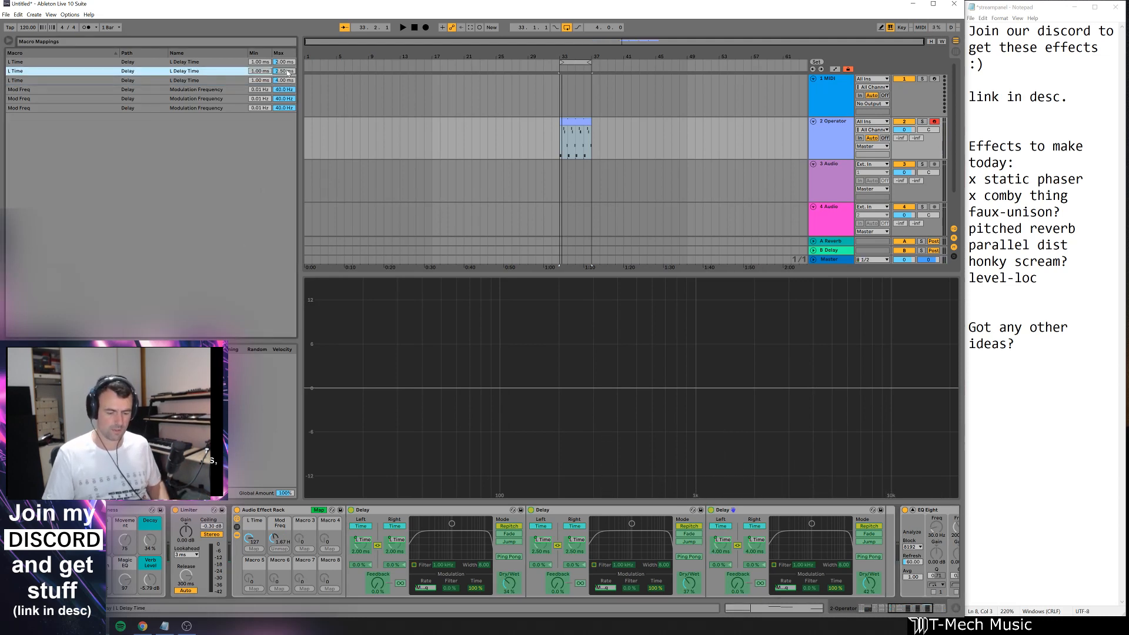
click(319, 511)
key(f)
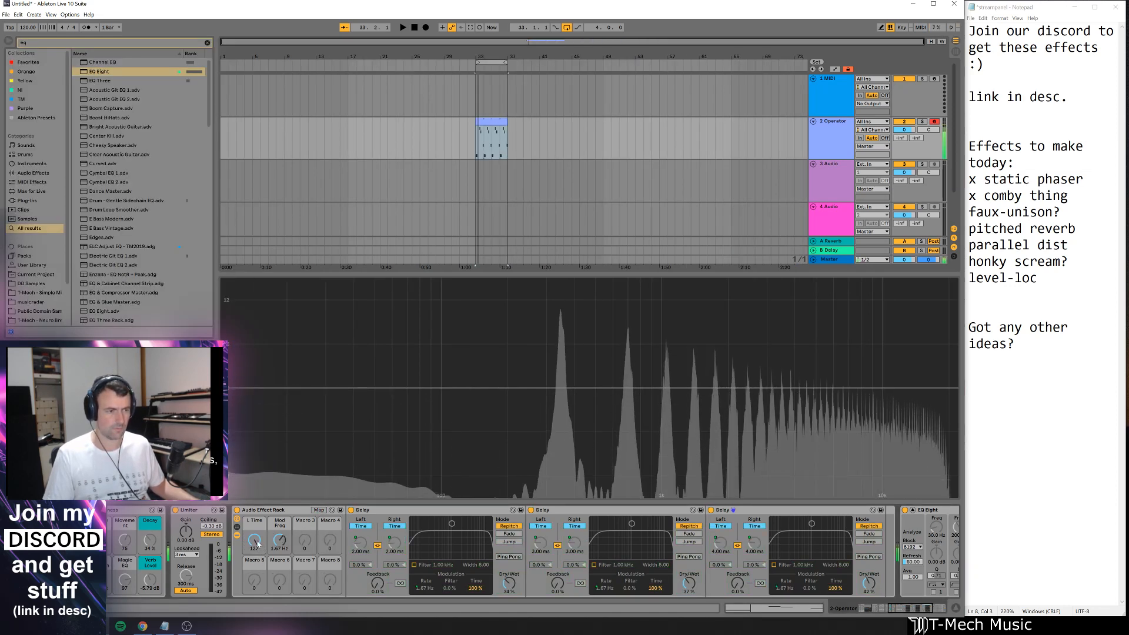
drag(254, 540, 254, 570)
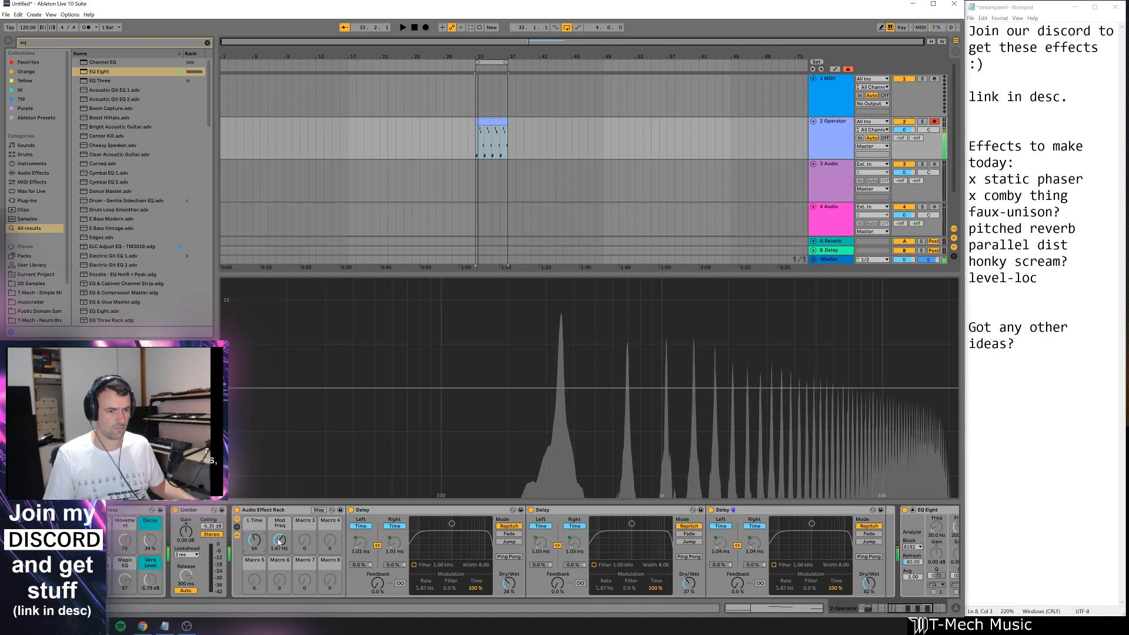
- Lower the Mod Freq macro to 0.97 Hz and set the maximum of all three Mod Freq mappings to 3.00 Hz
mouse_move(279, 541)
mouse_down()
mouse_move(280, 517)
mouse_move(279, 538)
mouse_up()
click(318, 510)
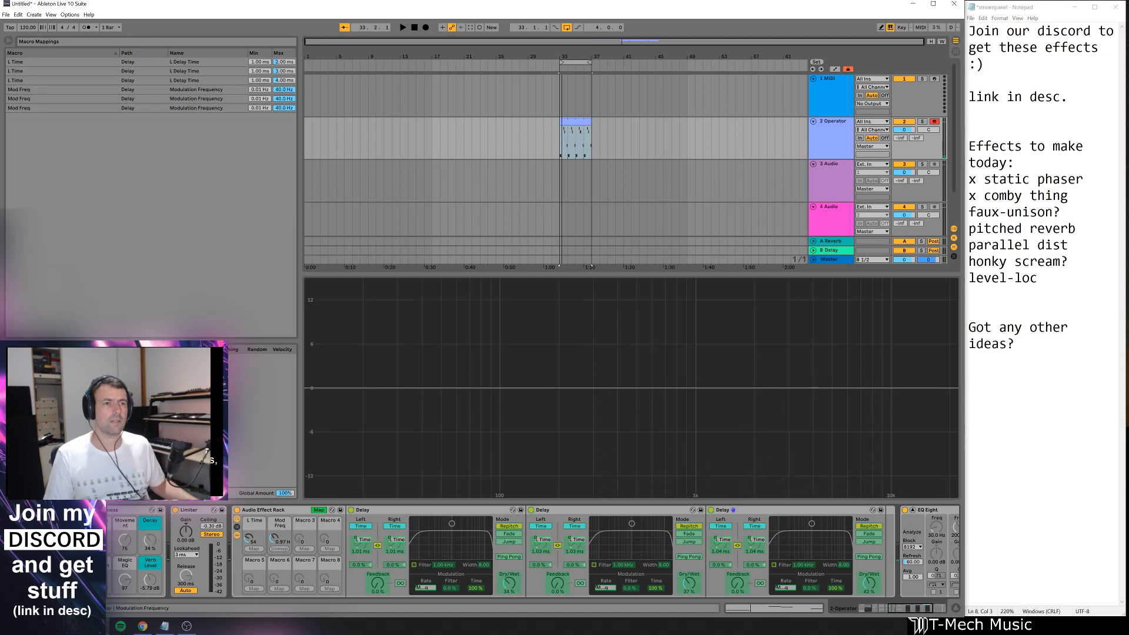
click(285, 90)
text(3)
key(Return)
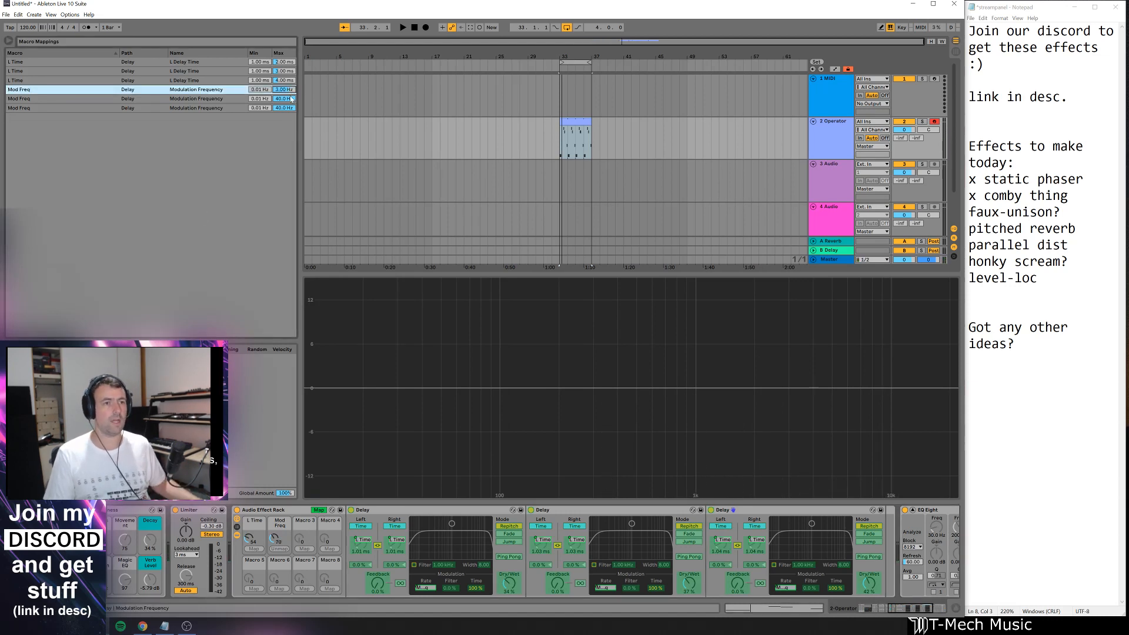
click(292, 99)
text(3)
key(Return)
click(287, 108)
text(3)
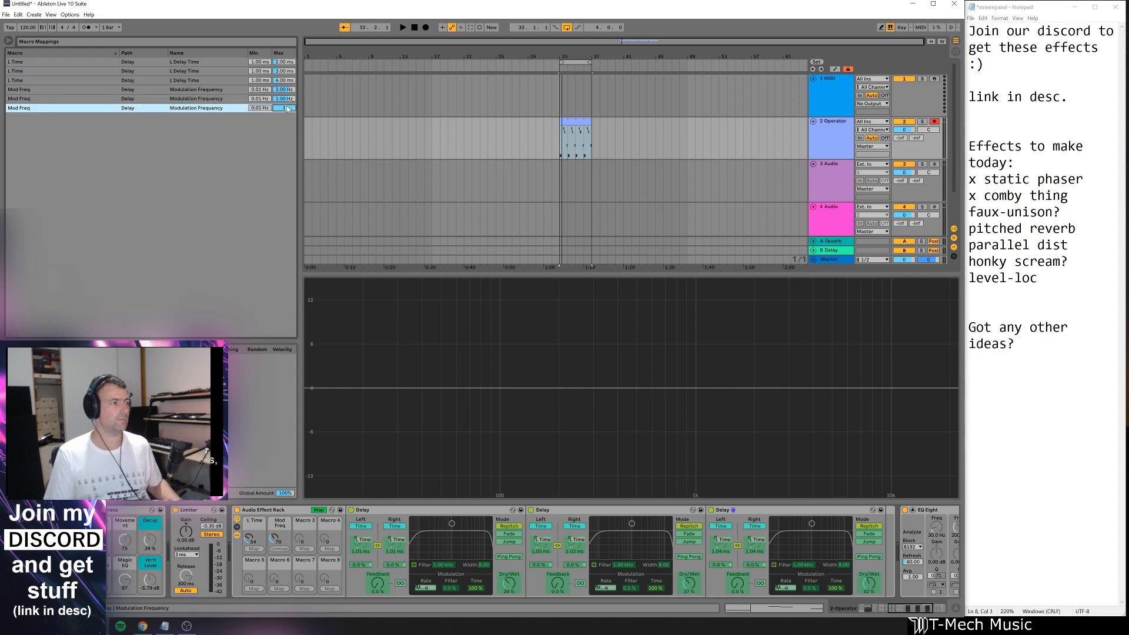
click(318, 510)
- Turn the L Time macro to 88 and Mod Freq to 1.07 Hz, and compare the sound with the rack bypassed
click(318, 510)
click(329, 512)
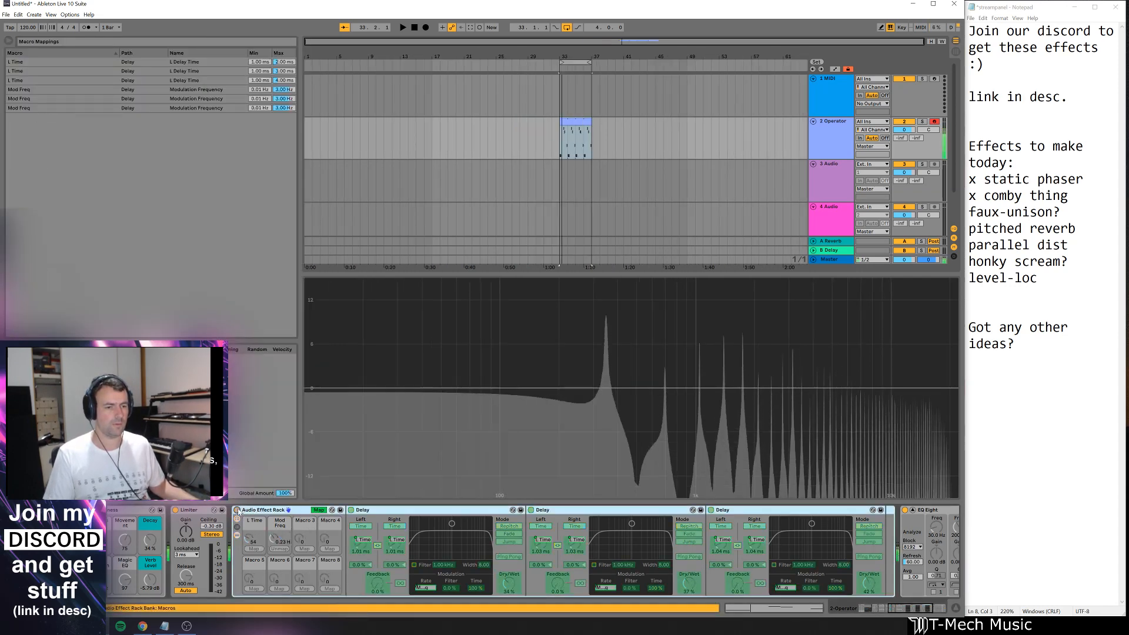
drag(274, 539, 250, 517)
click(318, 510)
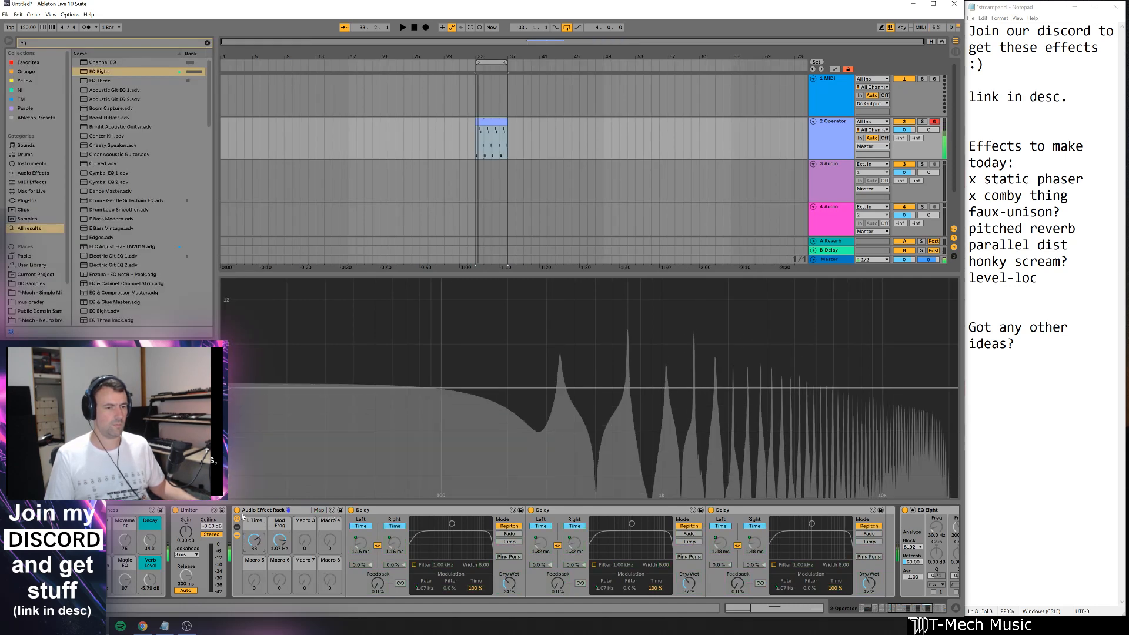
click(237, 510)
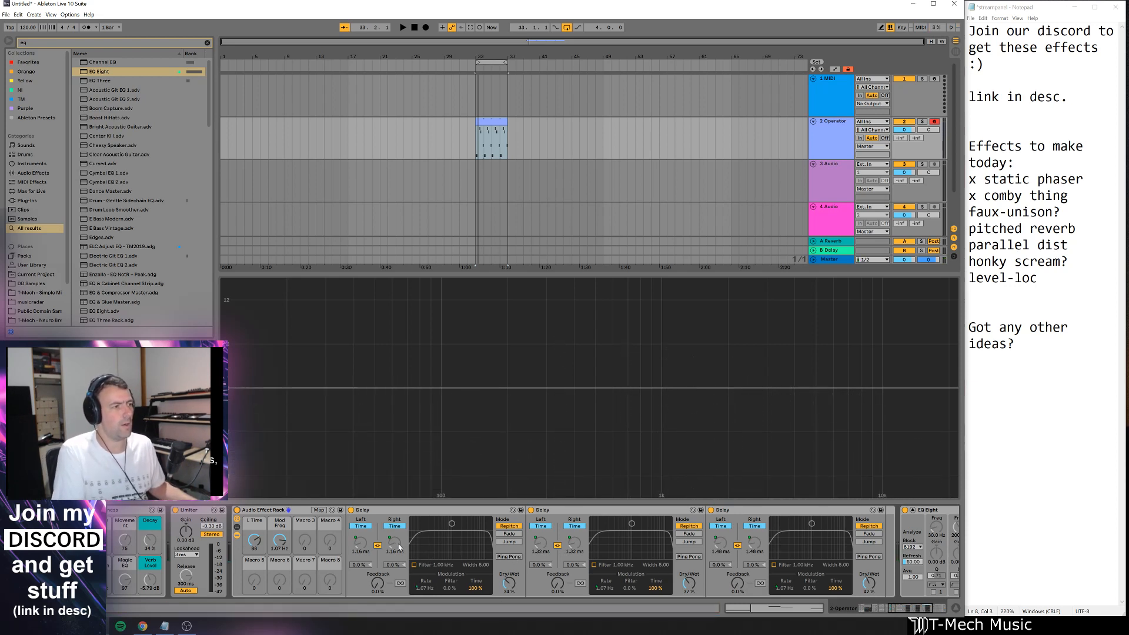
- Collapse the rack's device chain and move the rack between Operator and FSU5 - Comby Thing
click(237, 536)
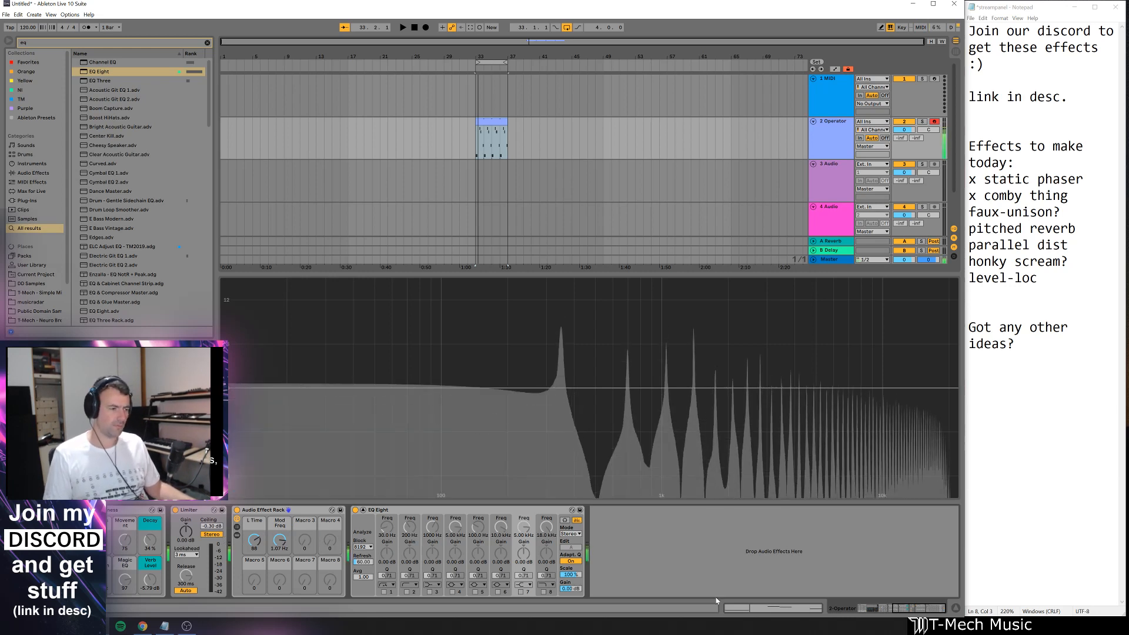
click(863, 608)
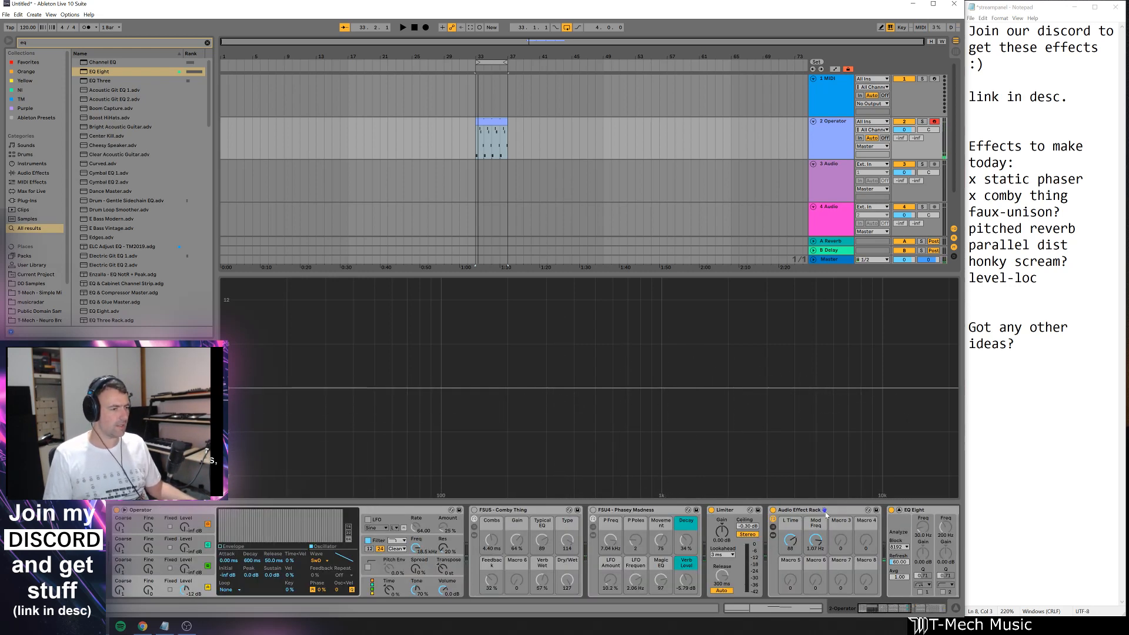
drag(826, 513, 586, 517)
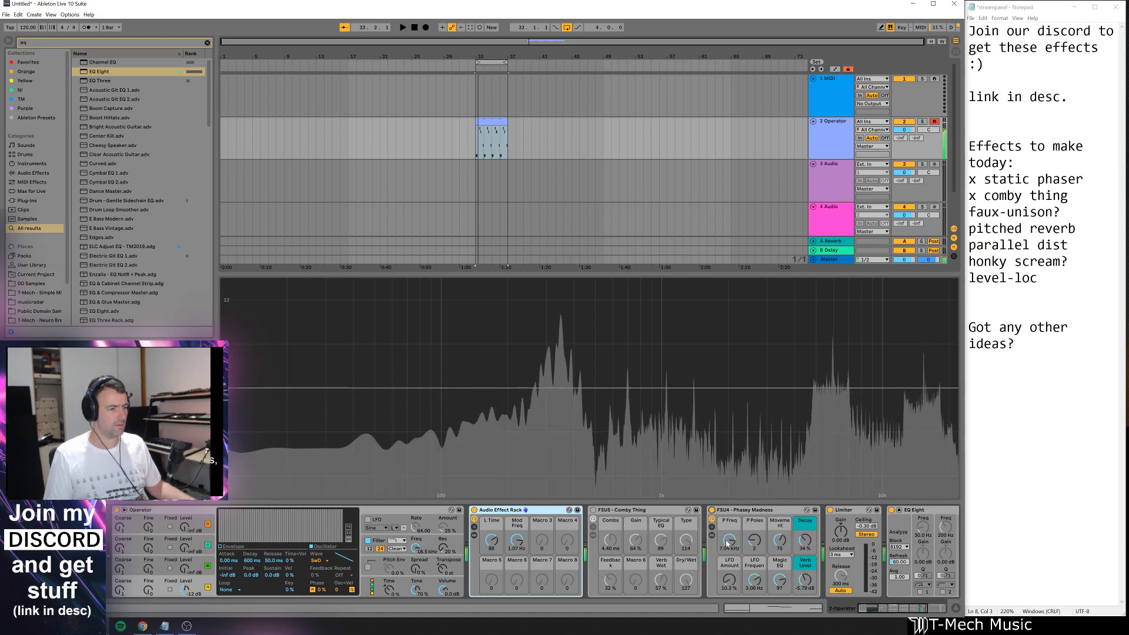
- On FSU4 - Phasey Madness, lower P Freq to about 326 Hz, LFO Amount to 0.00 %, LFO Frequency to 0.25 Hz, and reduce the Verb Level
drag(754, 541, 755, 556)
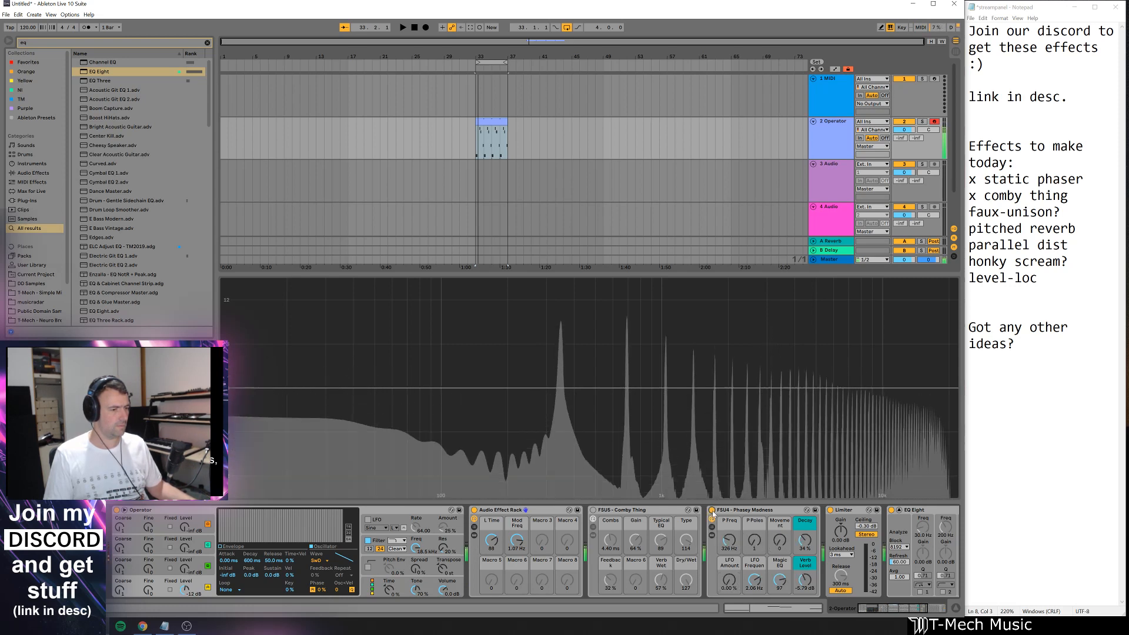
drag(795, 584, 795, 603)
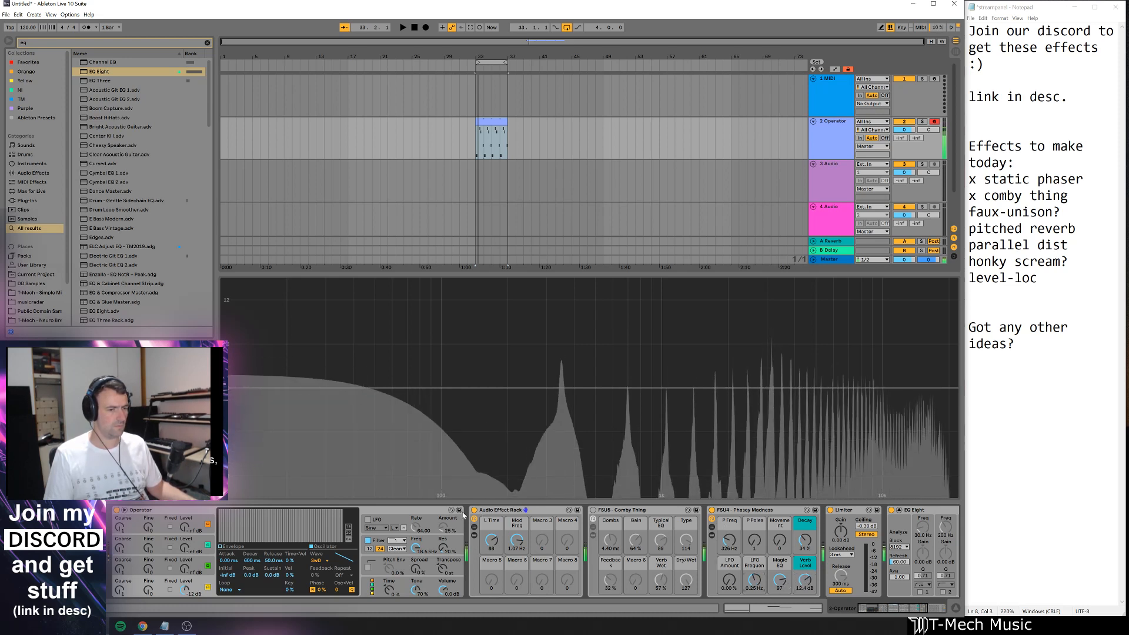
- Compare the sound with the delay rack on and off, and switch off FSU4 - Phasey Madness
click(474, 510)
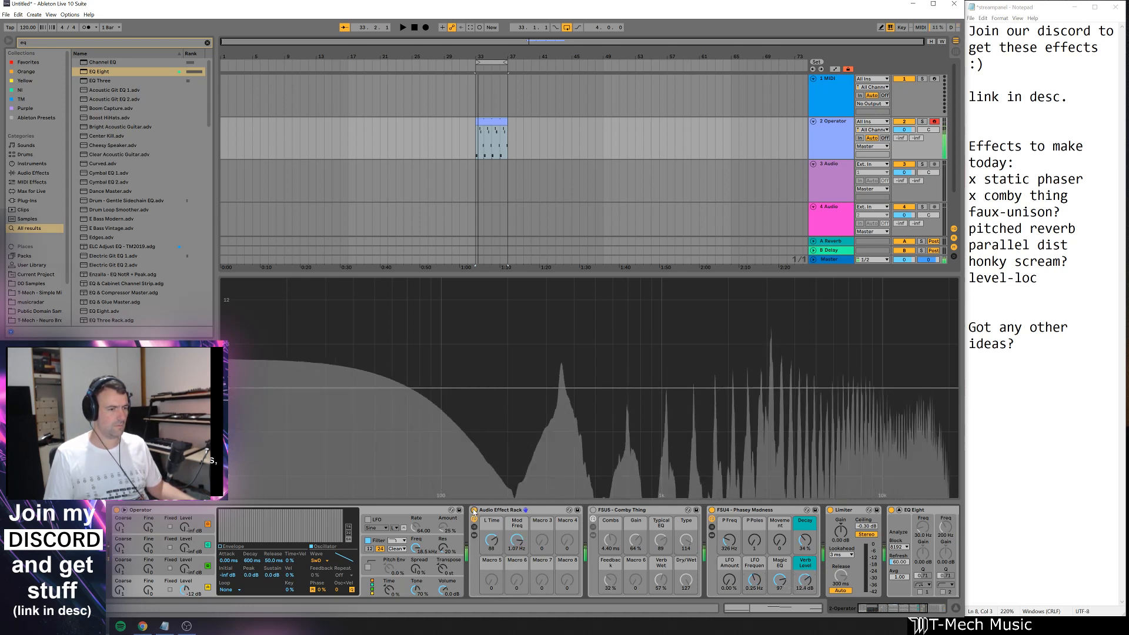
click(474, 511)
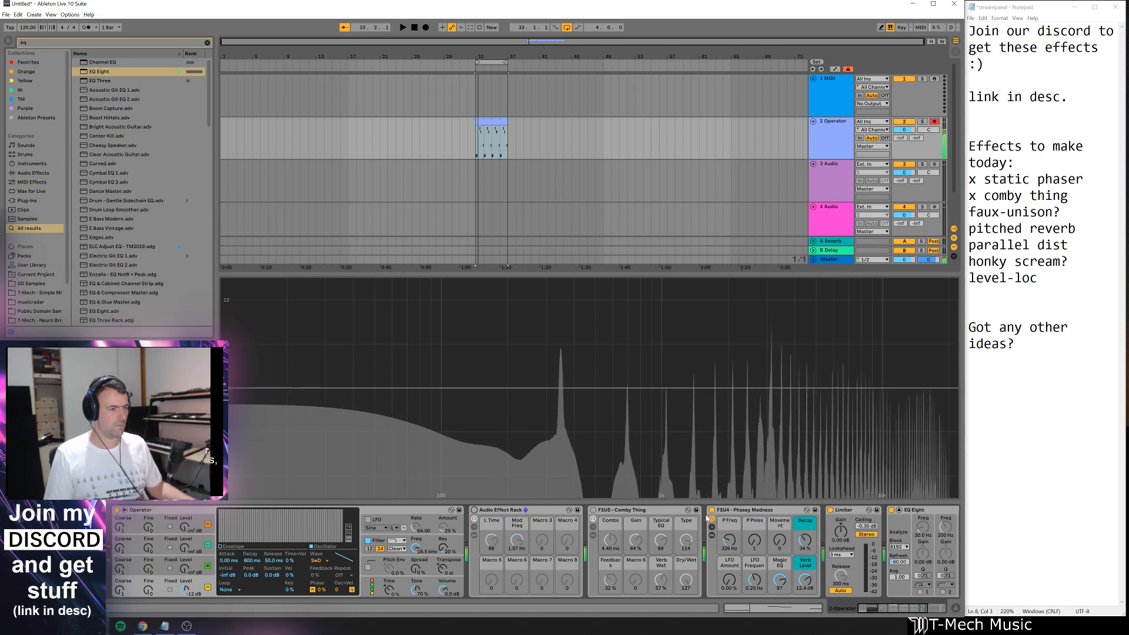
click(474, 511)
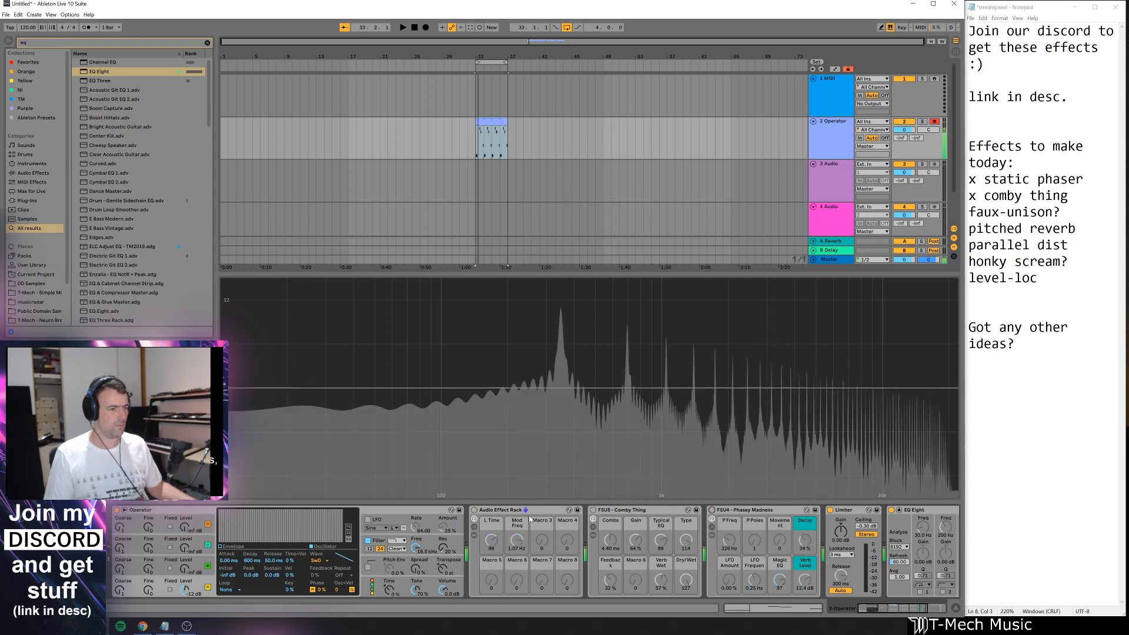
click(475, 510)
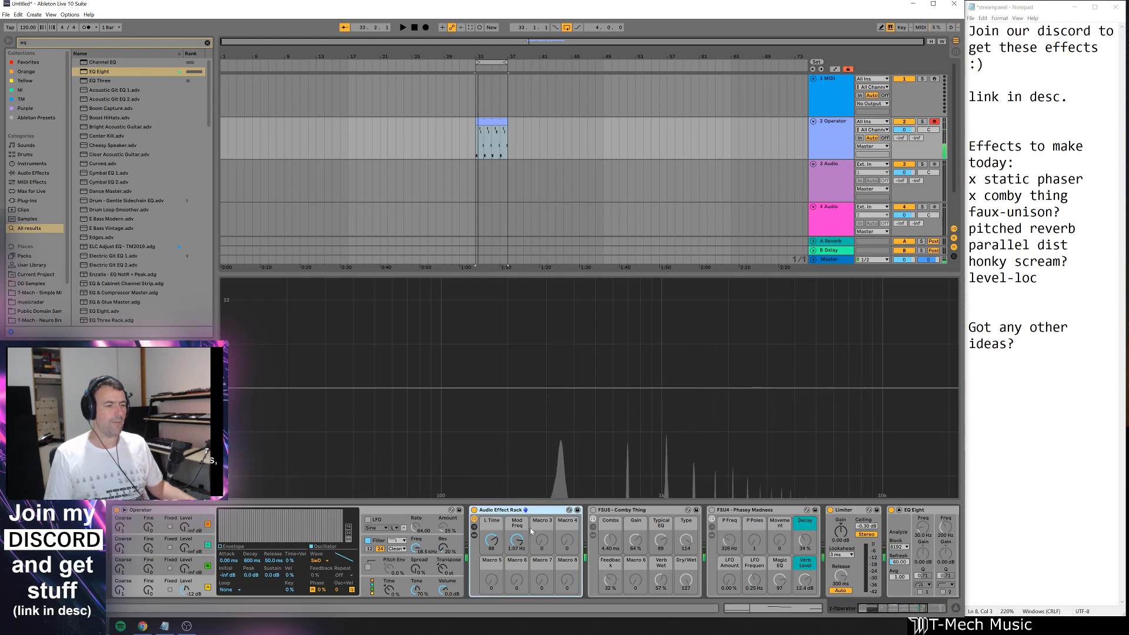
- Expand the delay rack and map the Dry/Wet of all three Delays to its fourth macro
click(474, 535)
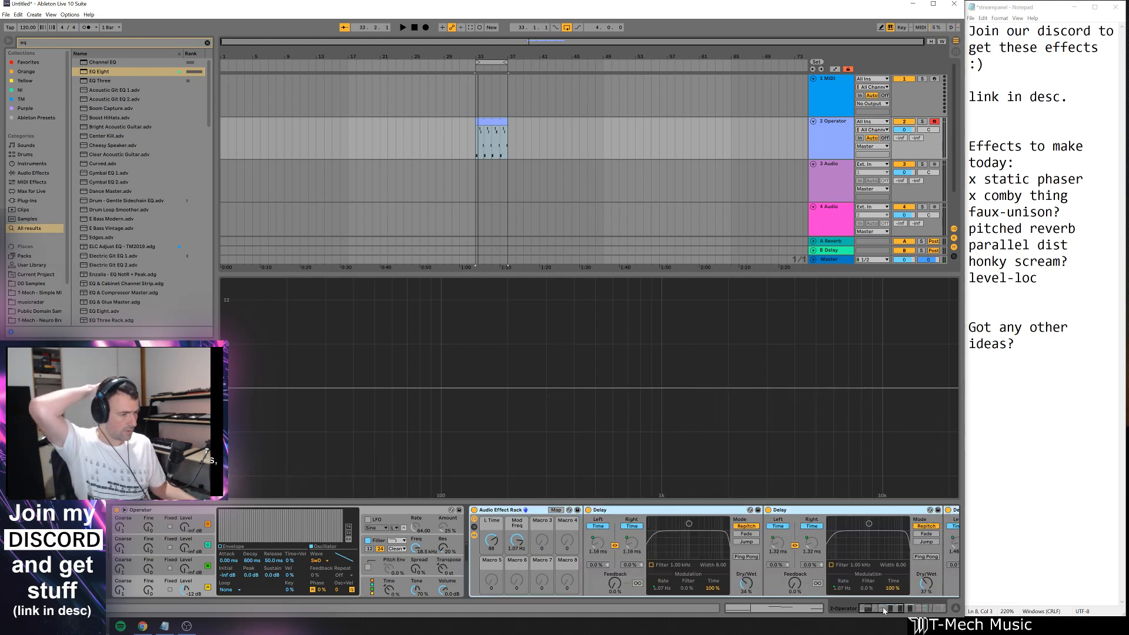
right_click(748, 584)
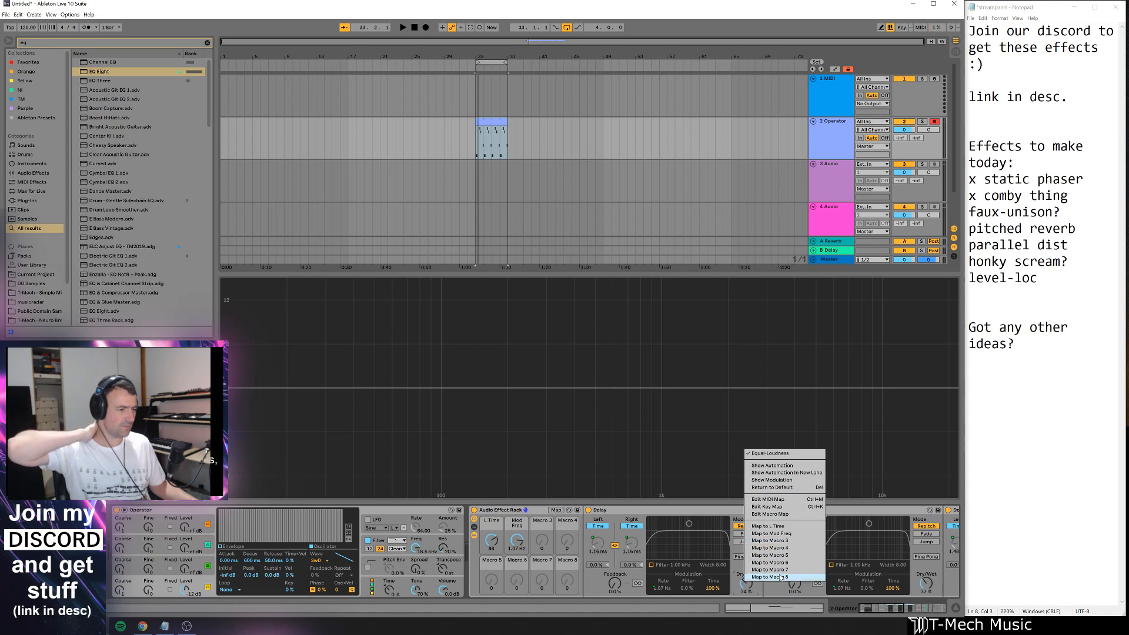
click(786, 548)
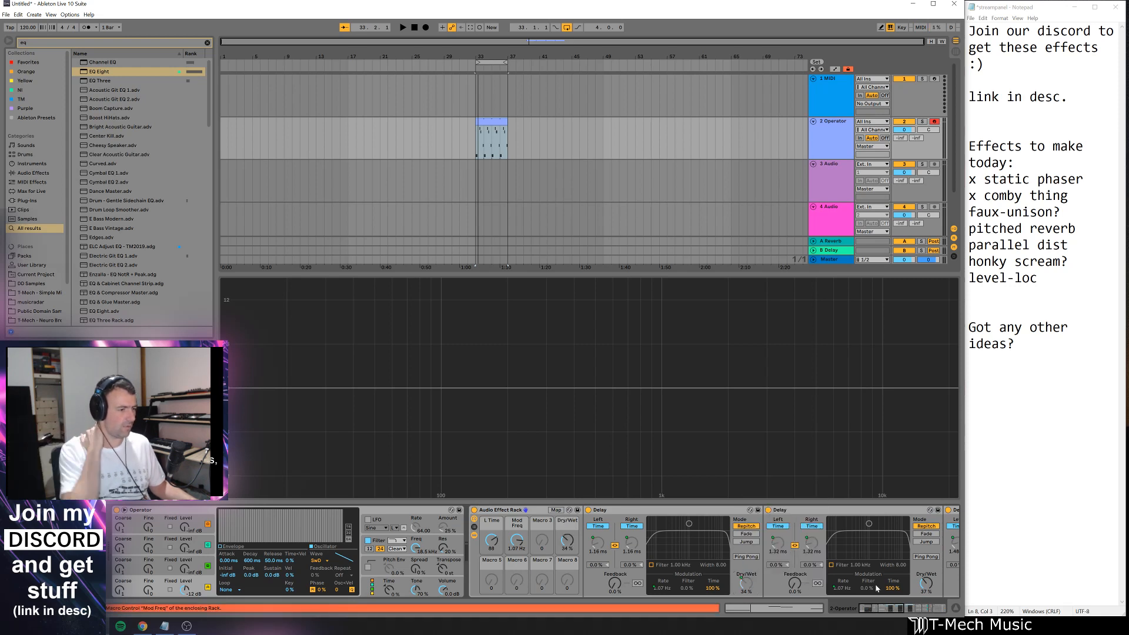
right_click(924, 585)
click(950, 551)
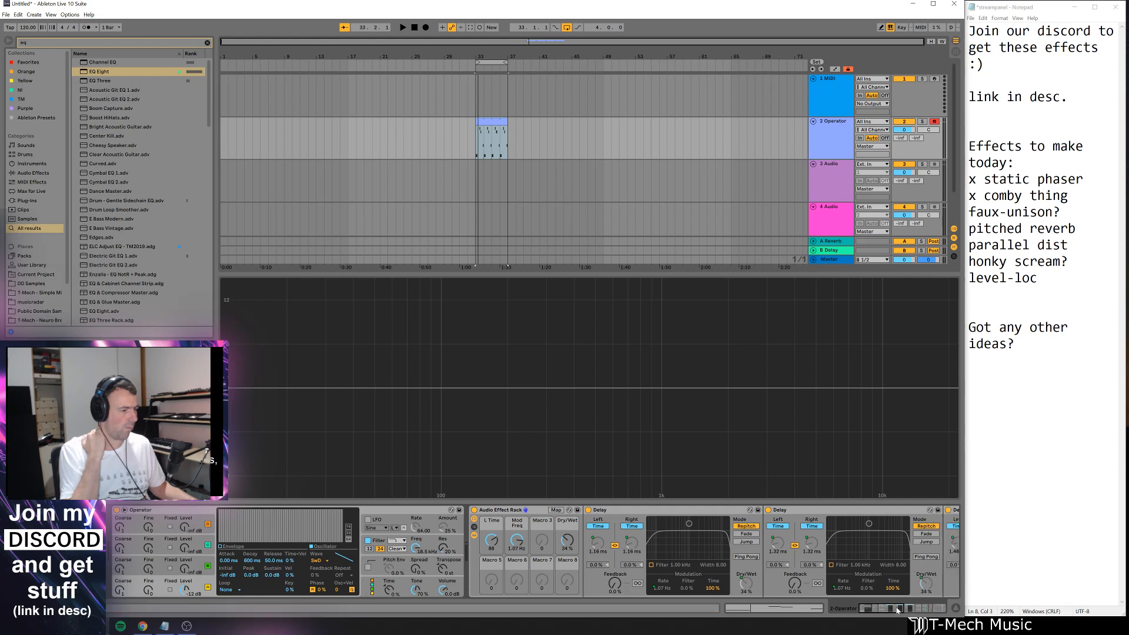
drag(872, 608, 882, 607)
right_click(904, 587)
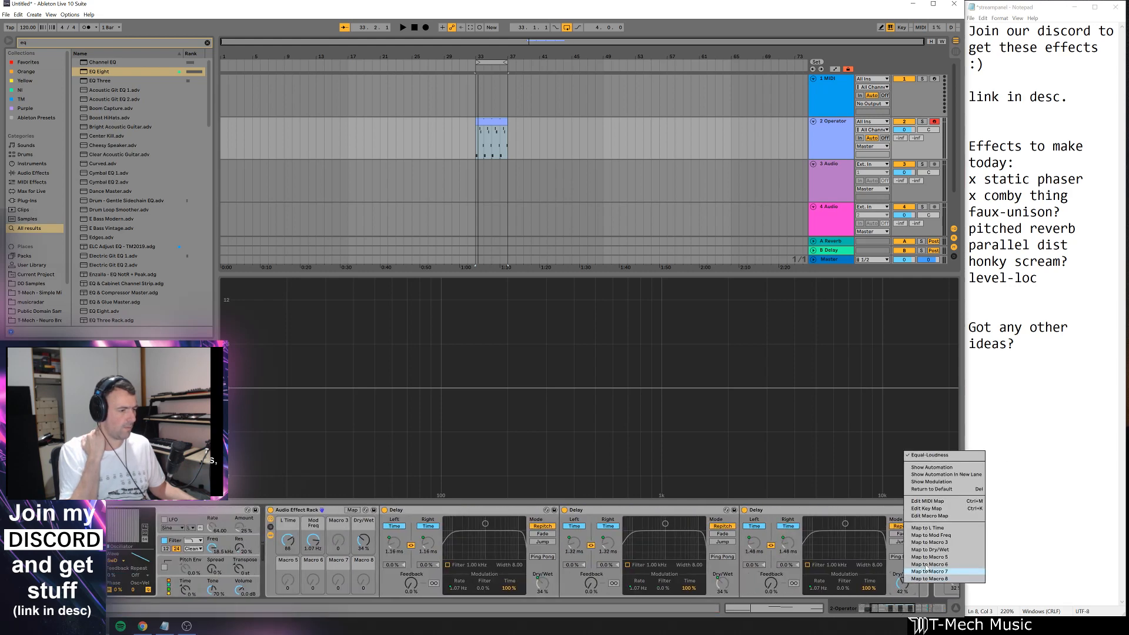
click(932, 549)
scroll(722, 585, up, 5)
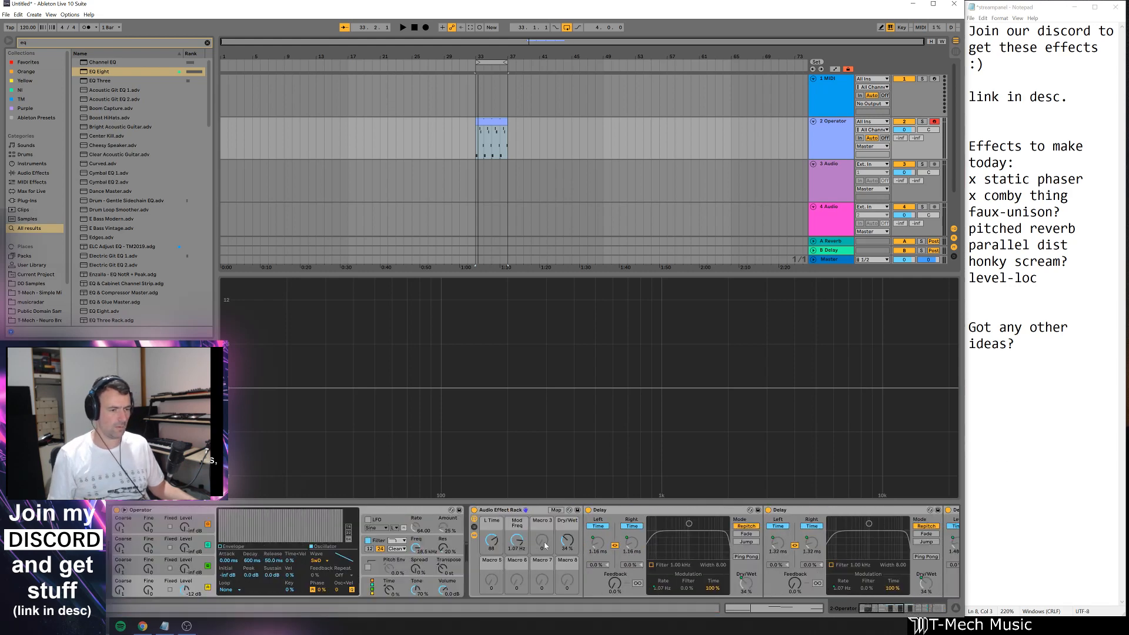
- Set the L Time macro to 25 and Mod Freq to 0.32 Hz while trying Dry/Wet amounts up to 100%
mouse_move(564, 537)
mouse_down()
mouse_move(564, 508)
mouse_move(564, 523)
mouse_up()
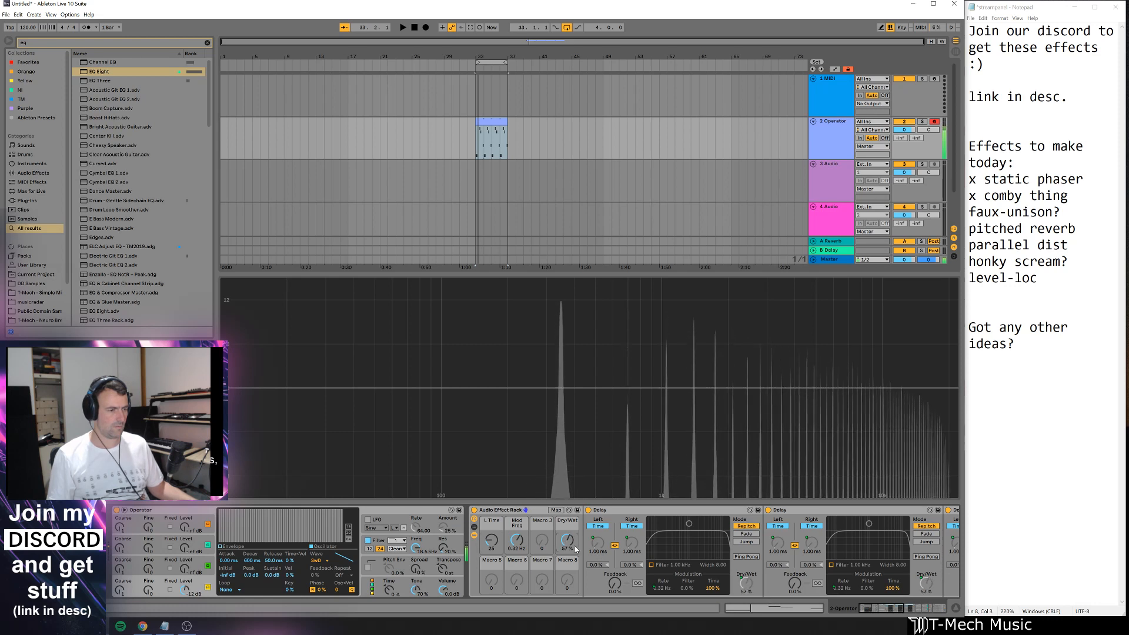
drag(574, 546, 574, 513)
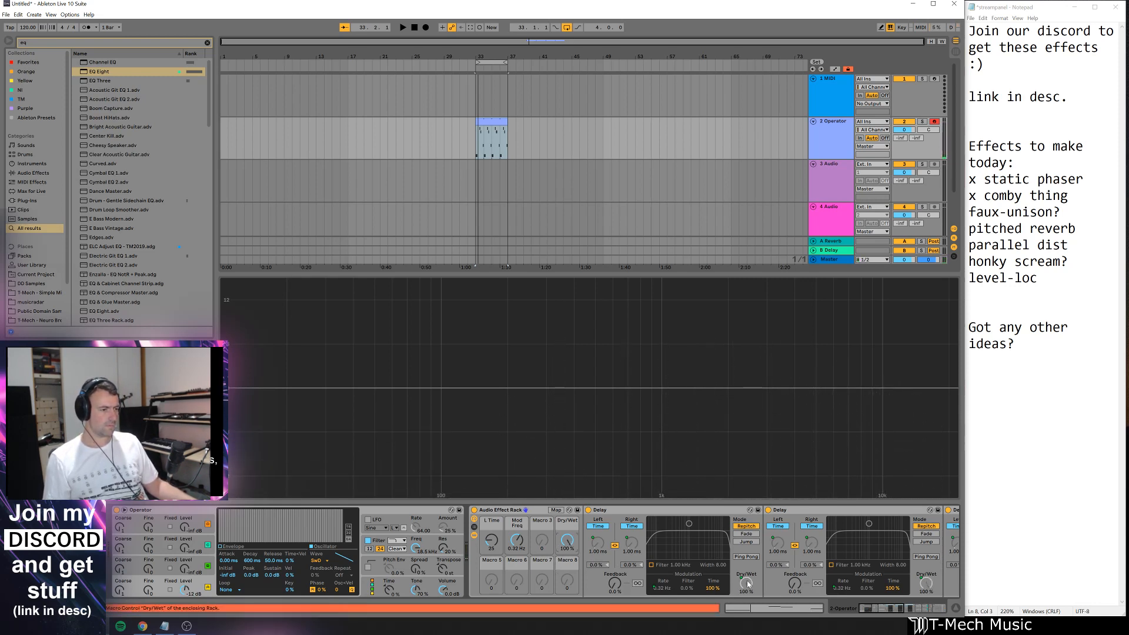
click(909, 609)
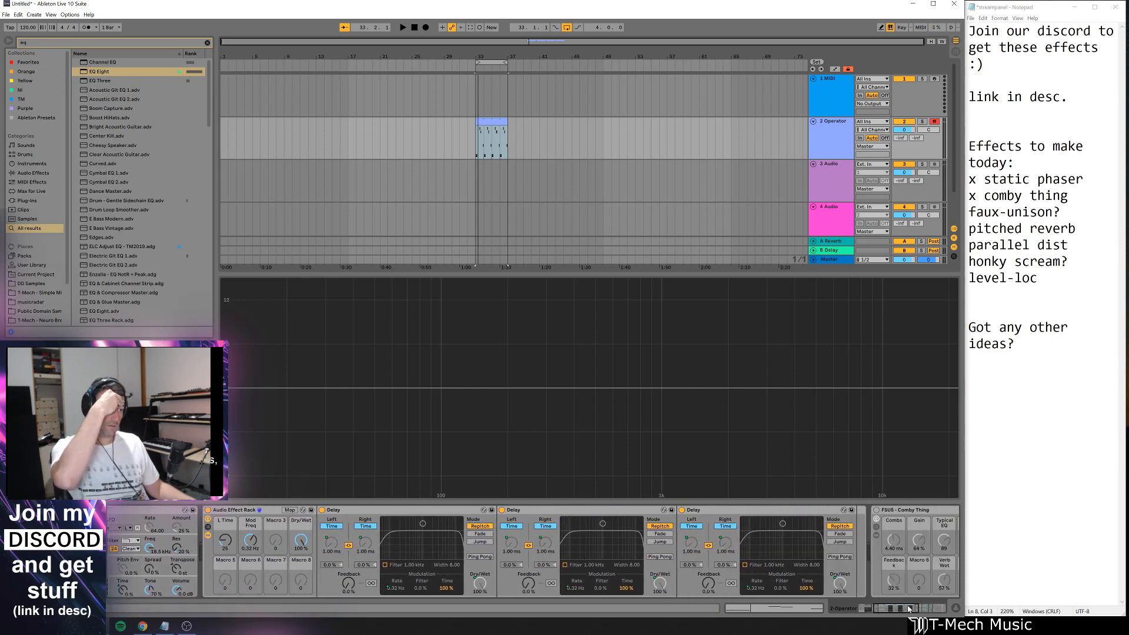
drag(908, 609, 908, 609)
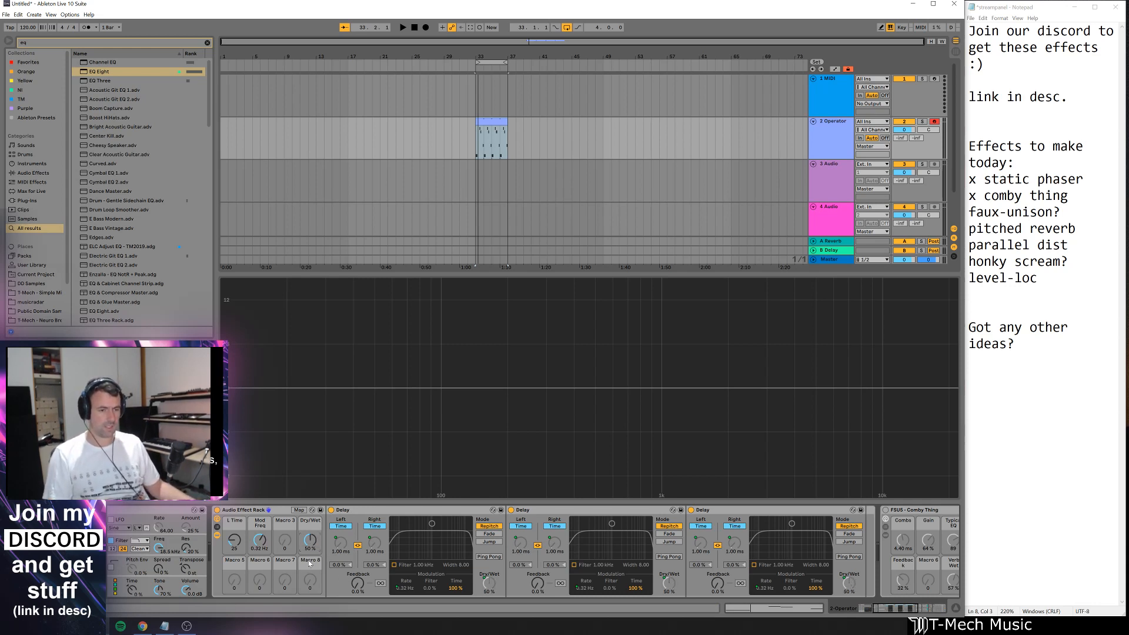
- Raise the L Time macro to 61, try Dry/Wet at 100%, and settle it at 46%
drag(234, 540, 235, 519)
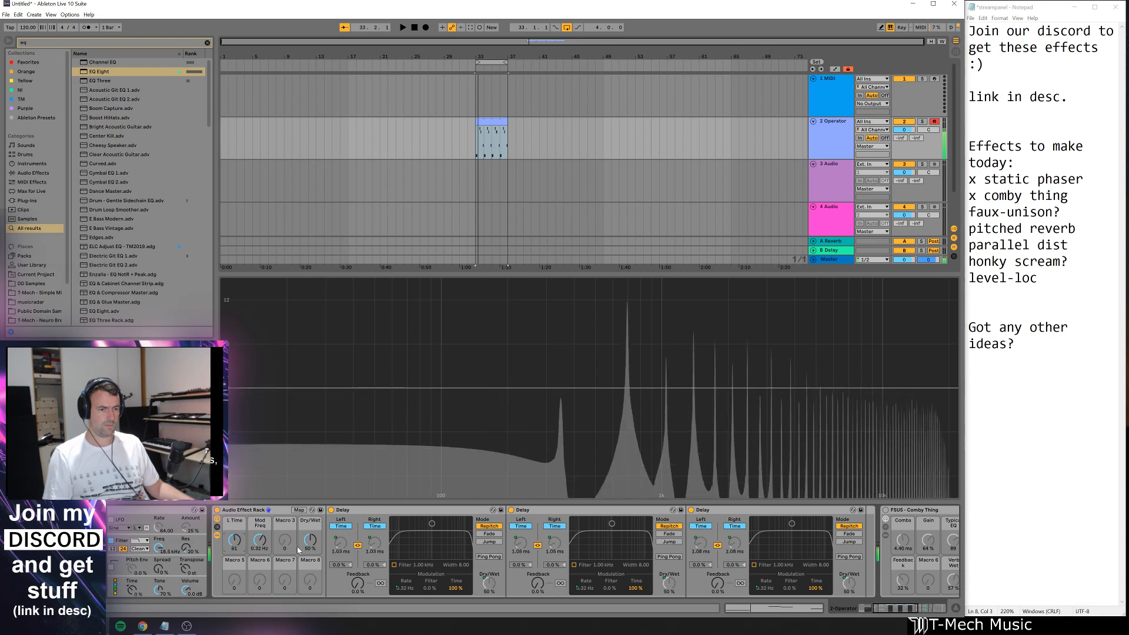
drag(309, 542, 310, 540)
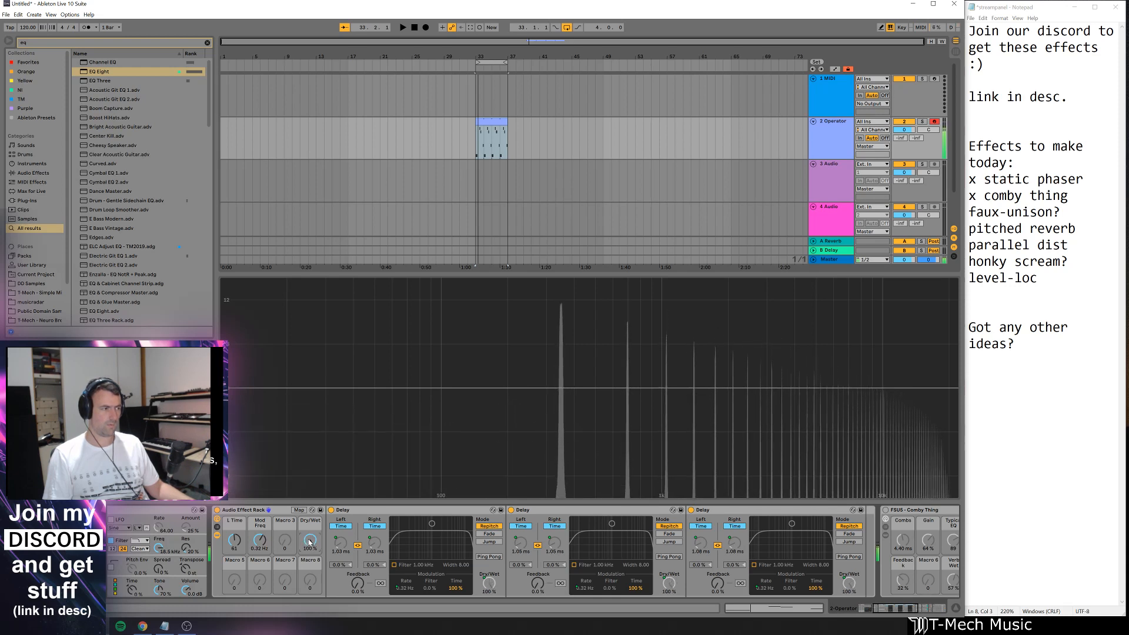
mouse_move(308, 547)
mouse_down()
mouse_move(308, 525)
mouse_move(310, 544)
mouse_up()
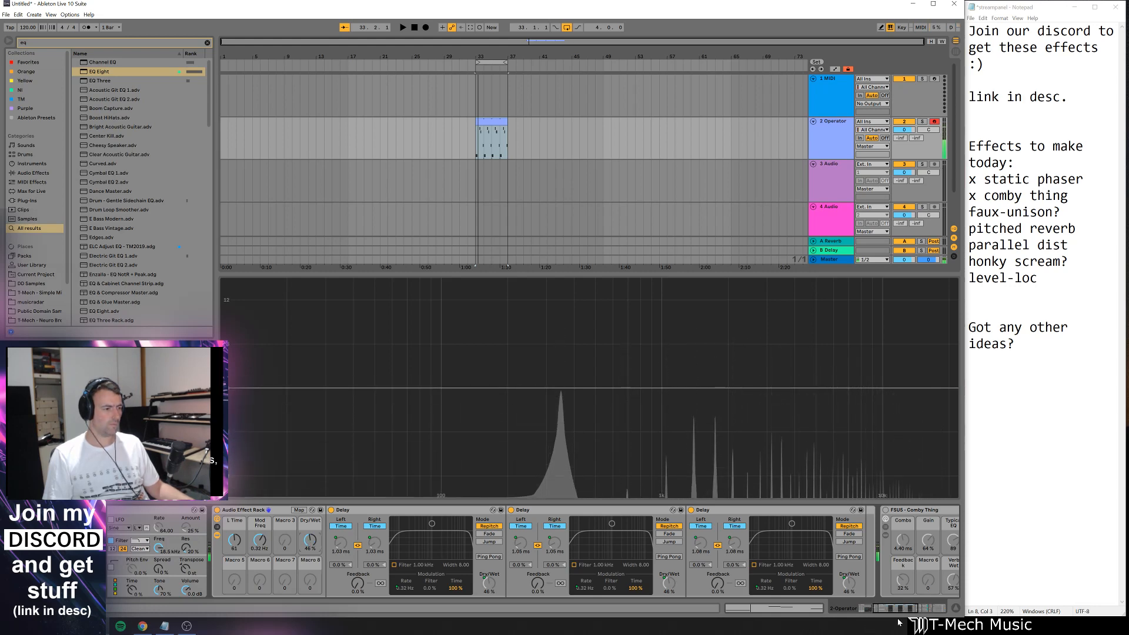
- Limit the Dry/Wet macro's mapping to a maximum of 50% for all three Delays
click(948, 610)
drag(943, 609, 894, 609)
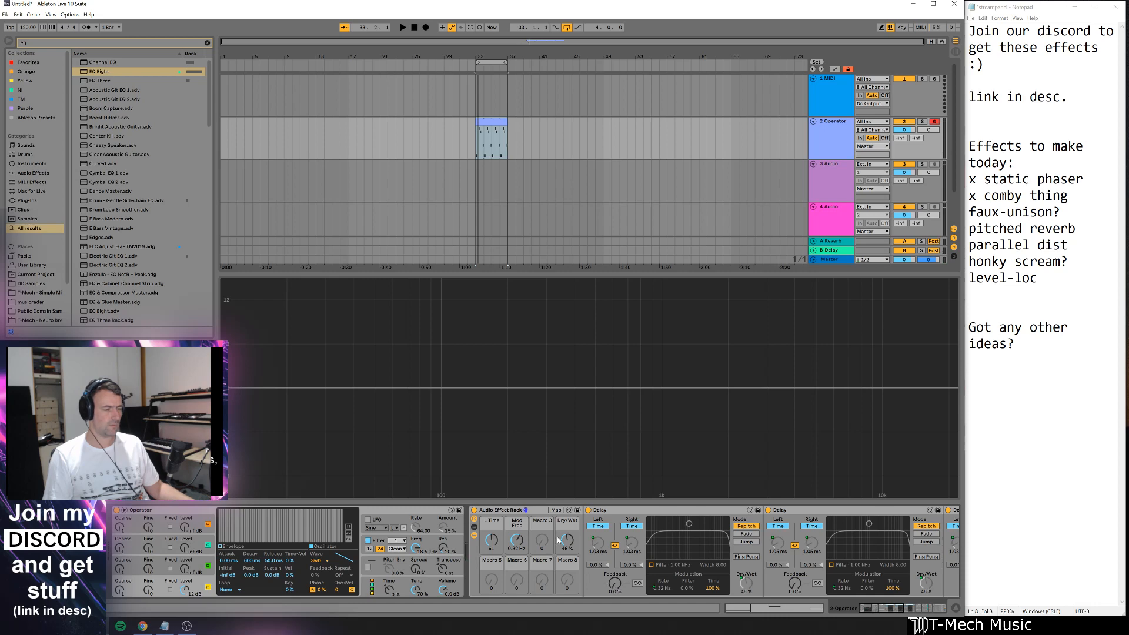
click(556, 510)
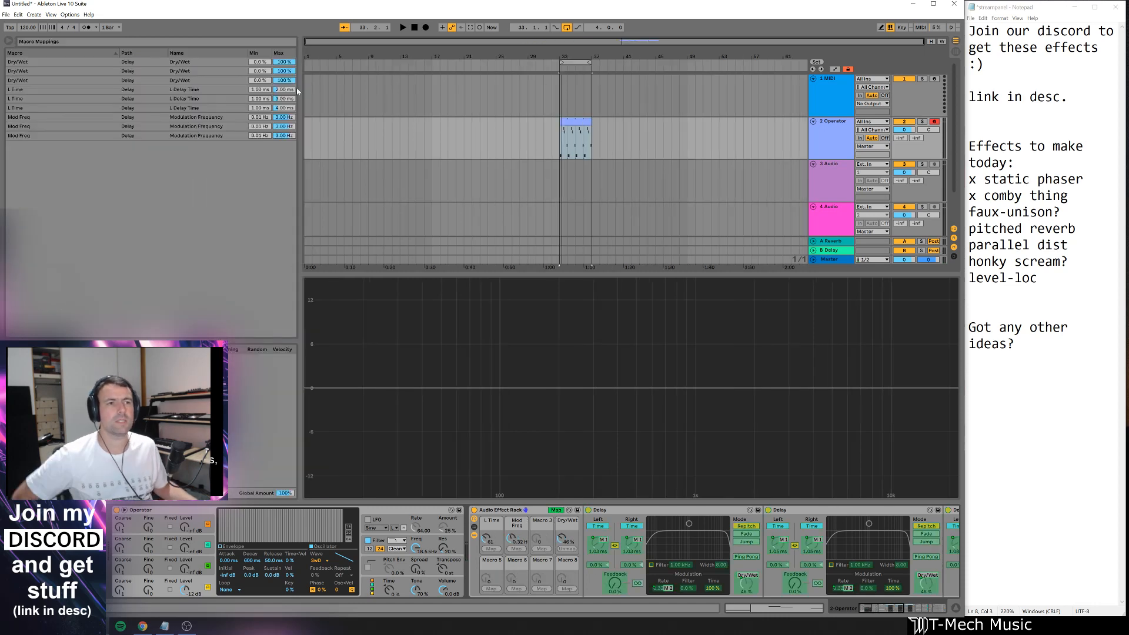
click(283, 62)
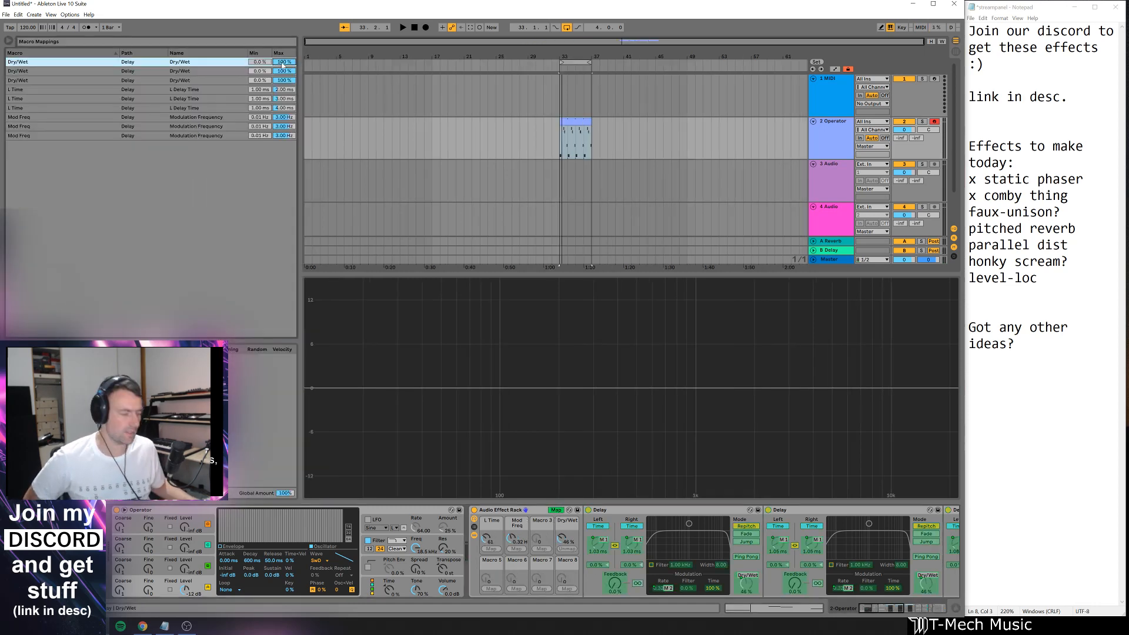
click(286, 72)
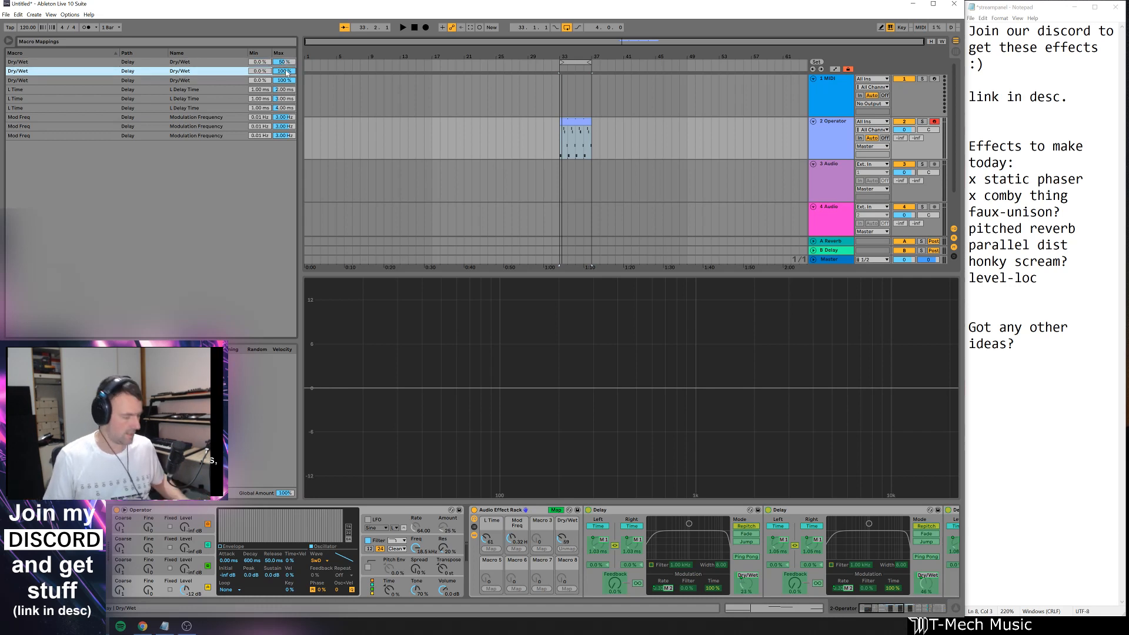
click(285, 80)
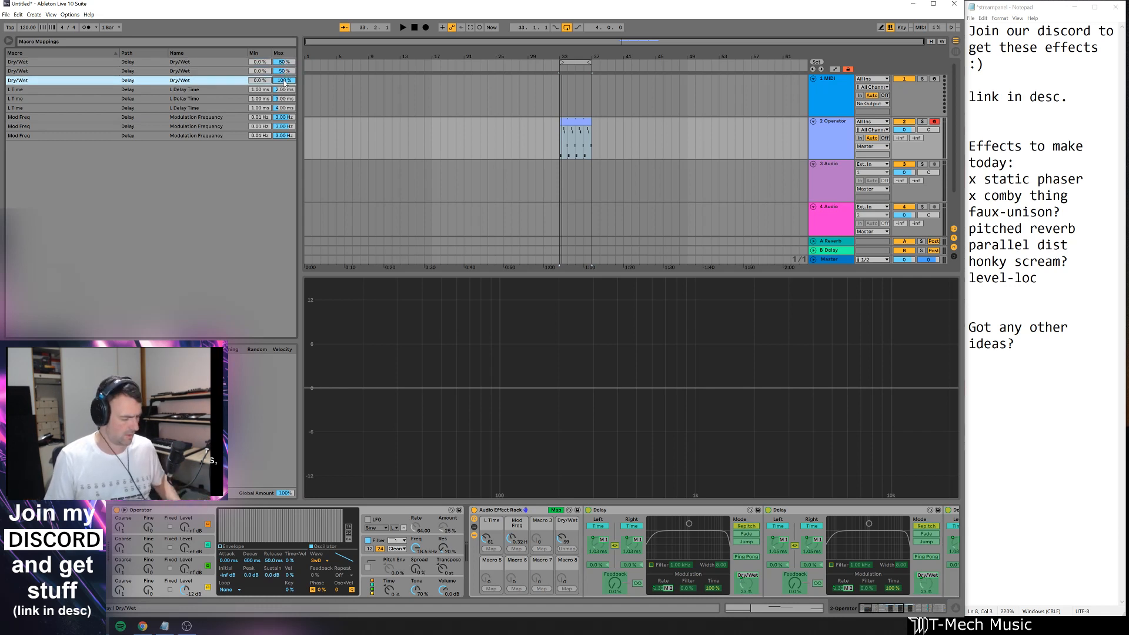
click(556, 510)
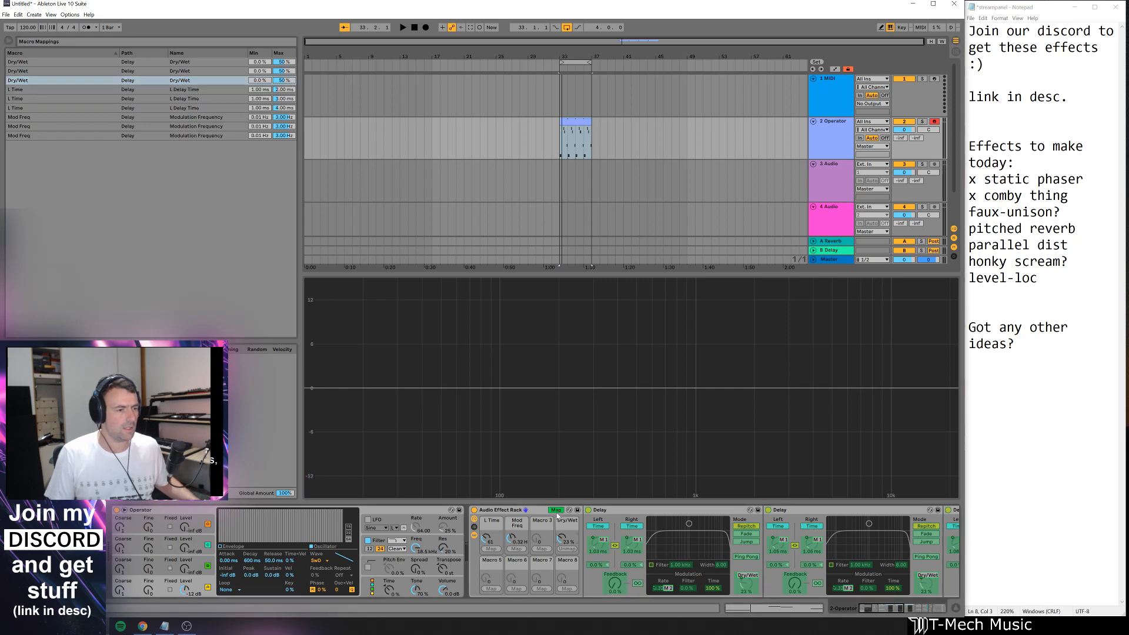
- Set the Dry/Wet macro to 42%, L Time to 26 and Mod Freq to 2.51 Hz, and play test notes
mouse_move(567, 540)
mouse_down()
mouse_move(492, 547)
mouse_move(491, 561)
mouse_move(567, 543)
mouse_move(567, 559)
mouse_move(567, 544)
mouse_up()
click(919, 609)
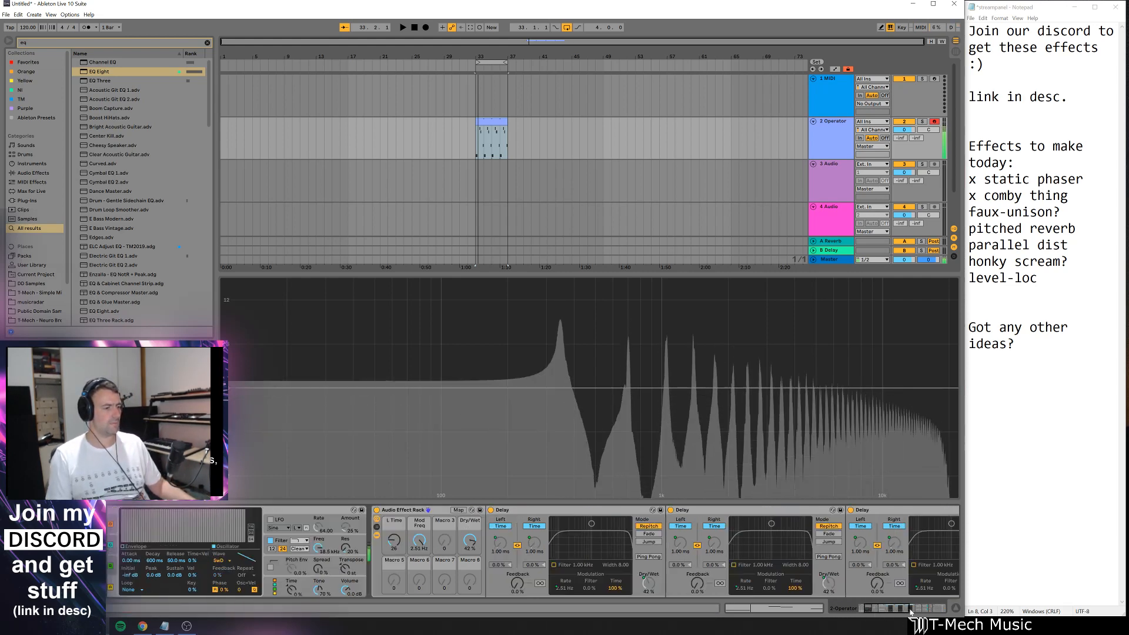
click(870, 611)
click(888, 611)
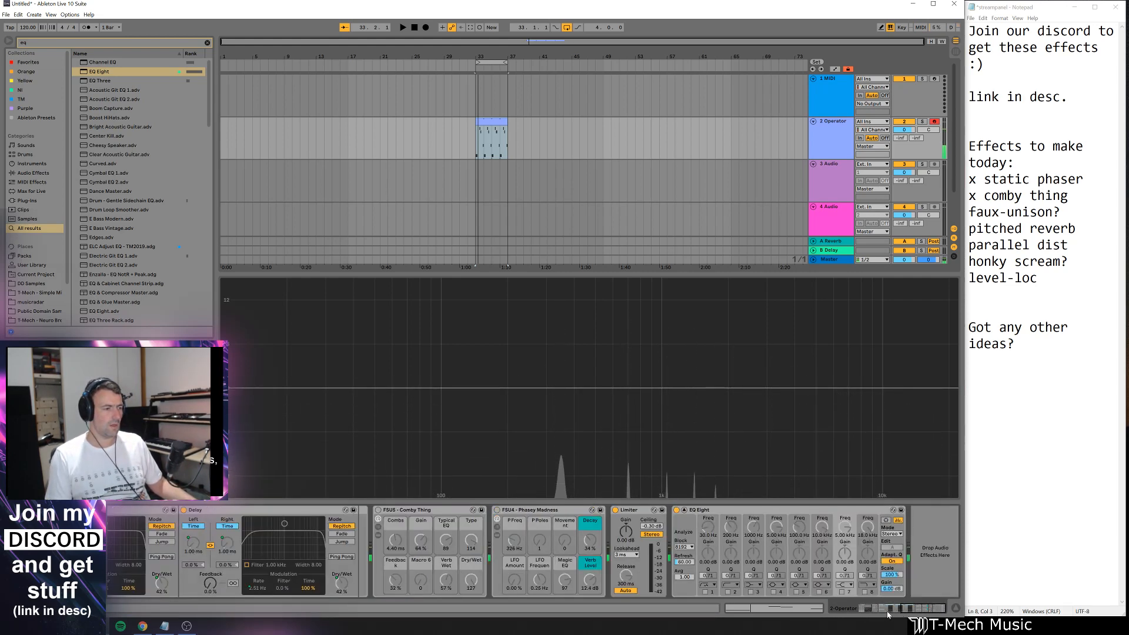
click(870, 610)
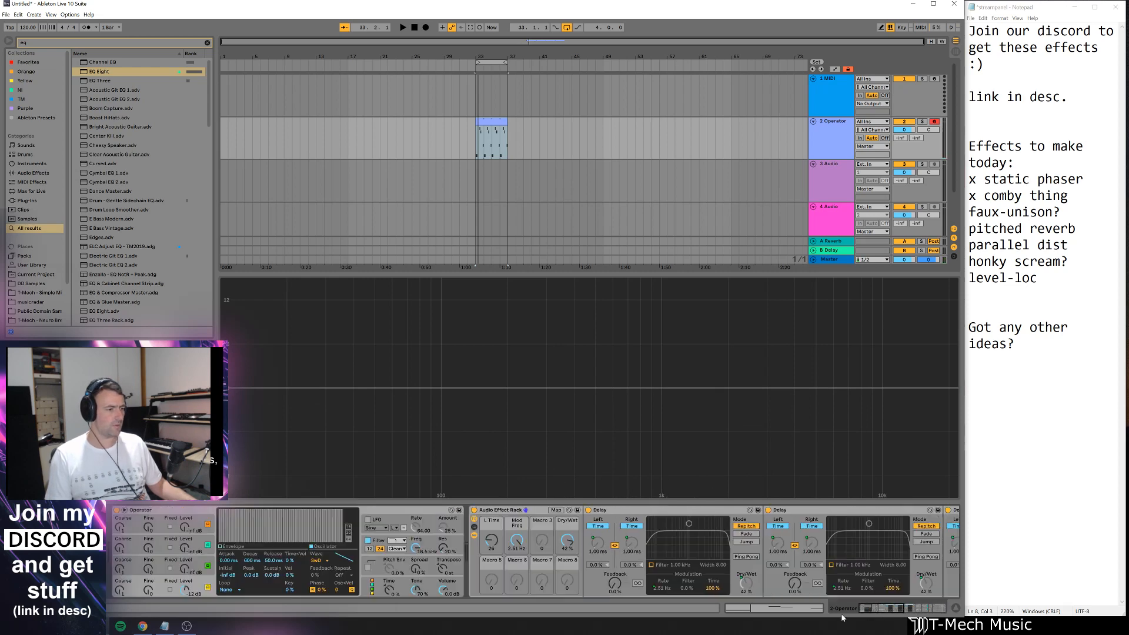
key(z)
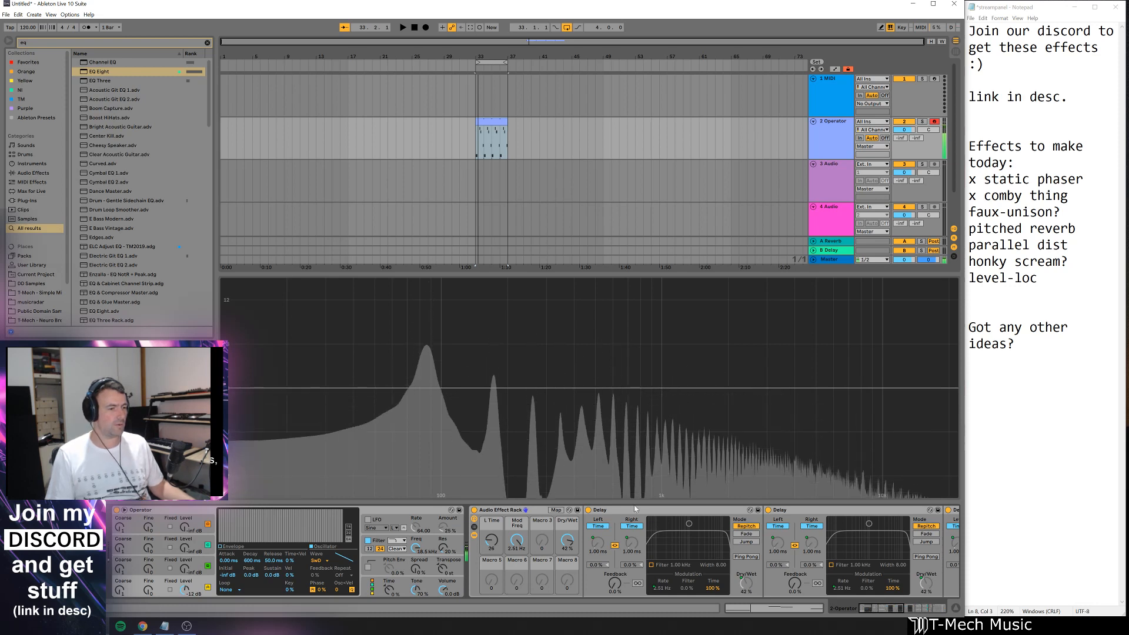
- Show the delay rack's chain list and group its three Delays into a nested Audio Effect Rack
click(516, 510)
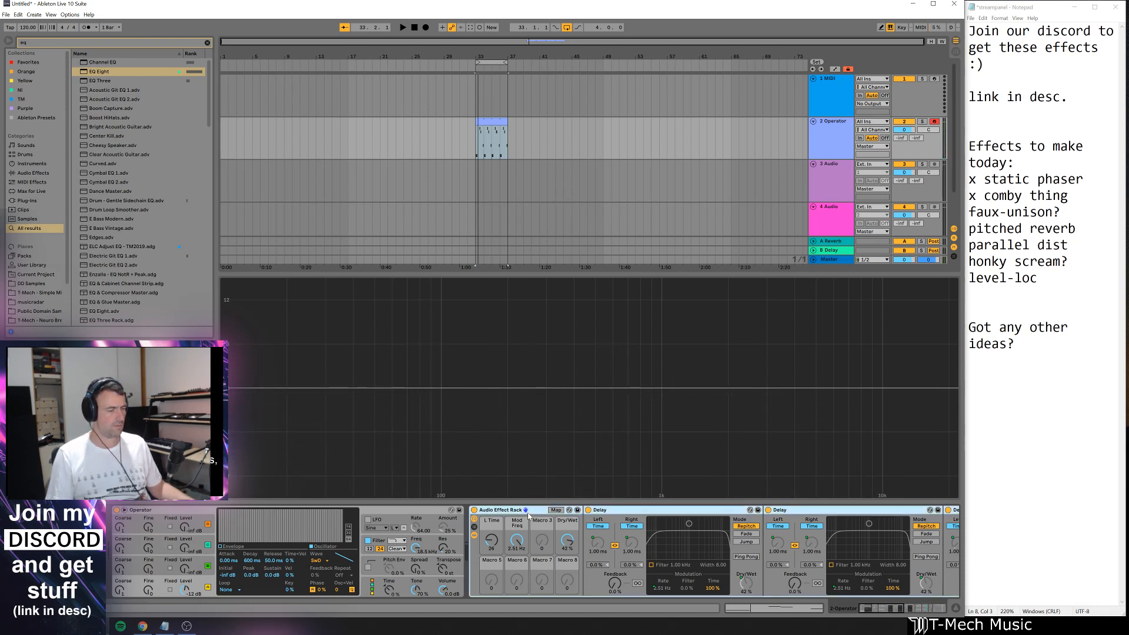
click(474, 527)
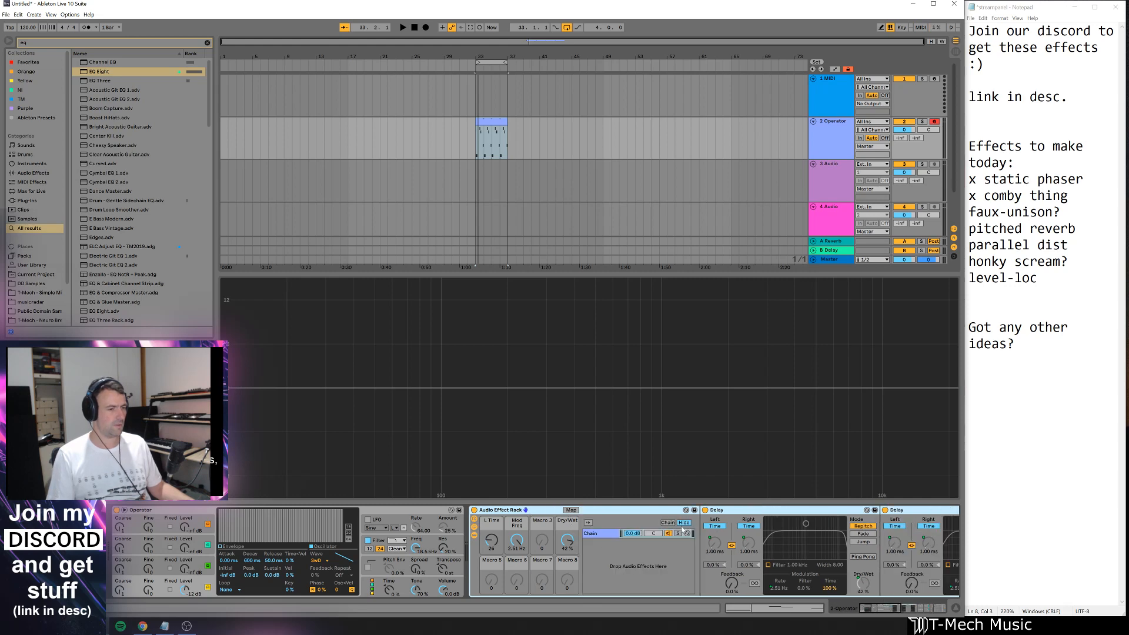
click(741, 516)
key(shift+Right)
key(shift+Right)
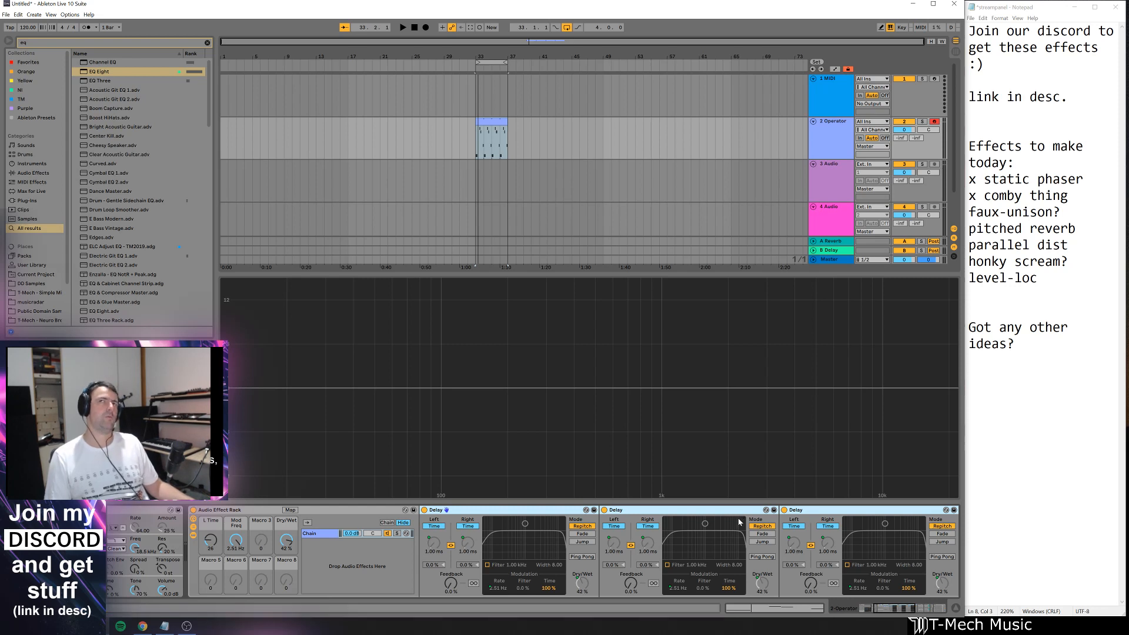
key(ctrl+g)
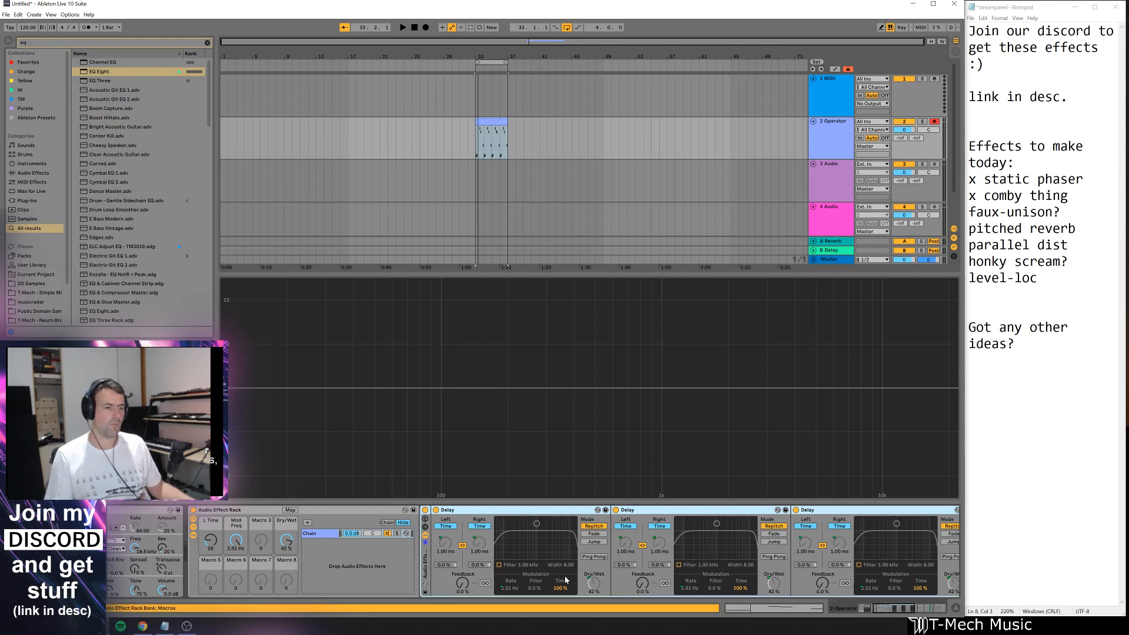
- Show the nested rack's chain list and rename its delay chain as Wet
click(426, 527)
click(455, 532)
key(ctrl+r)
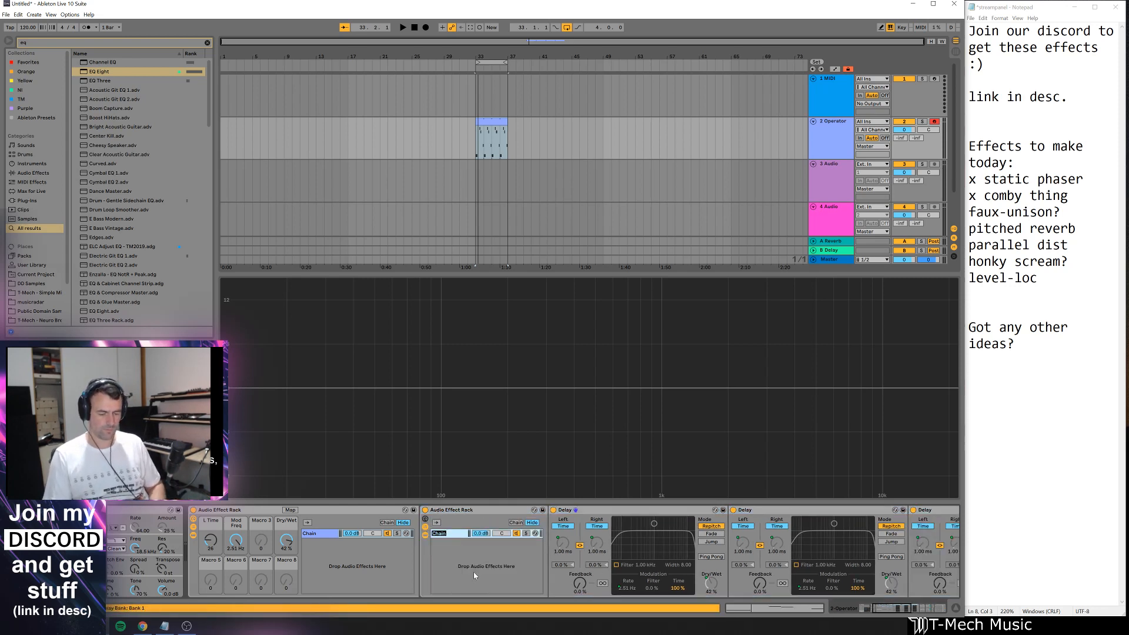
text(Wet)
key(Return)
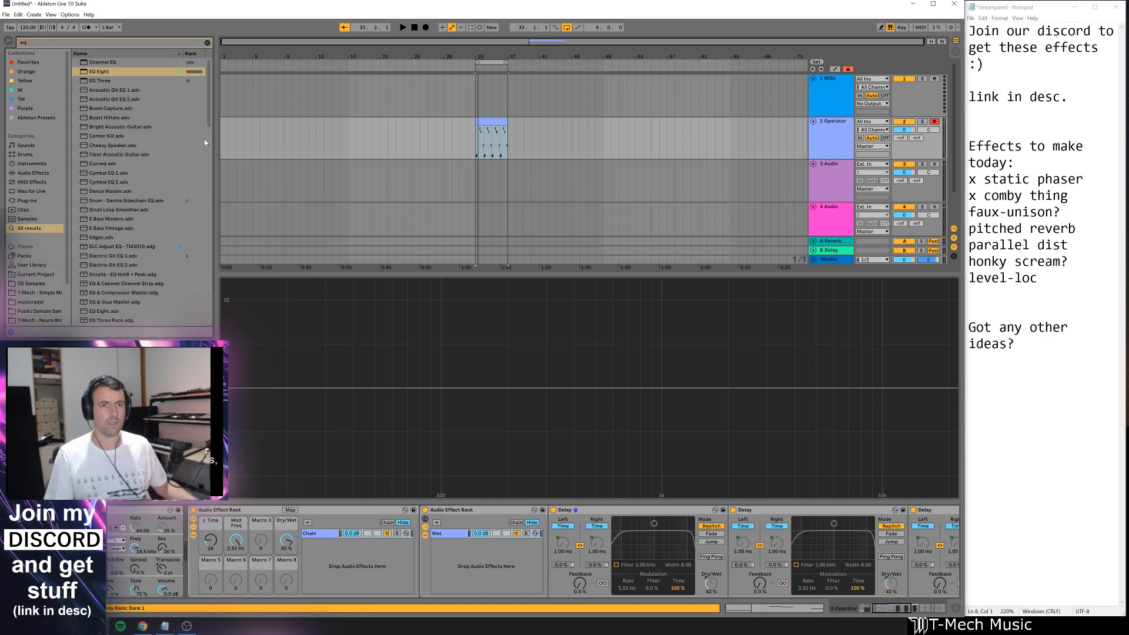
- Add a second chain to the nested rack and place an EQ Eight after the Wet chain's Delays, with a band 1 low cut at 182 Hz
drag(355, 522, 475, 562)
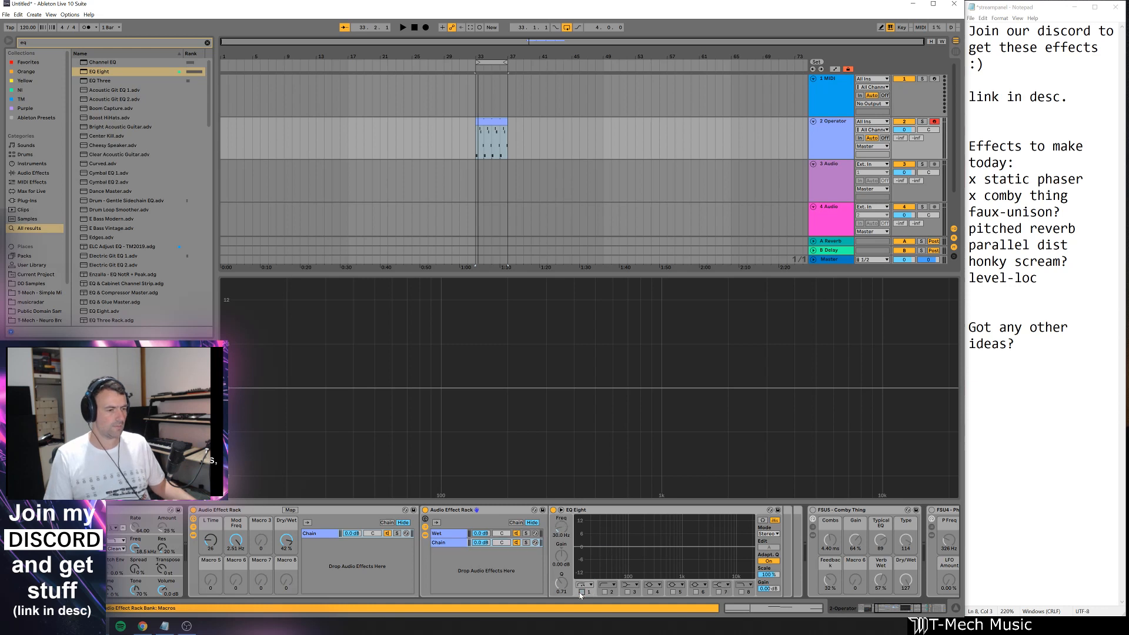
drag(603, 555, 716, 553)
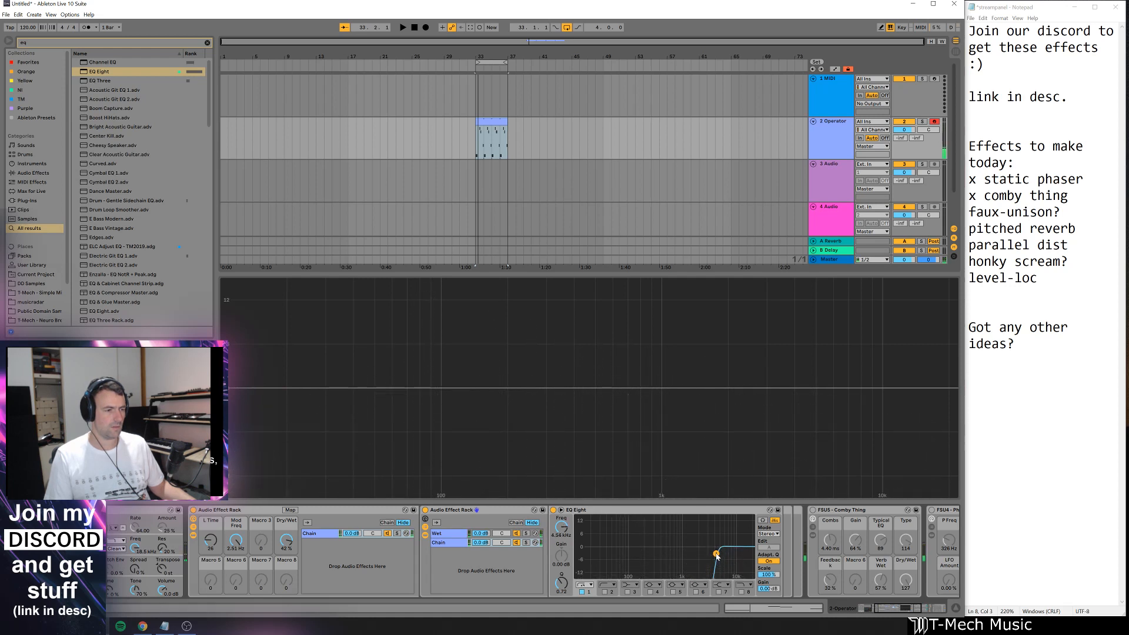
click(621, 514)
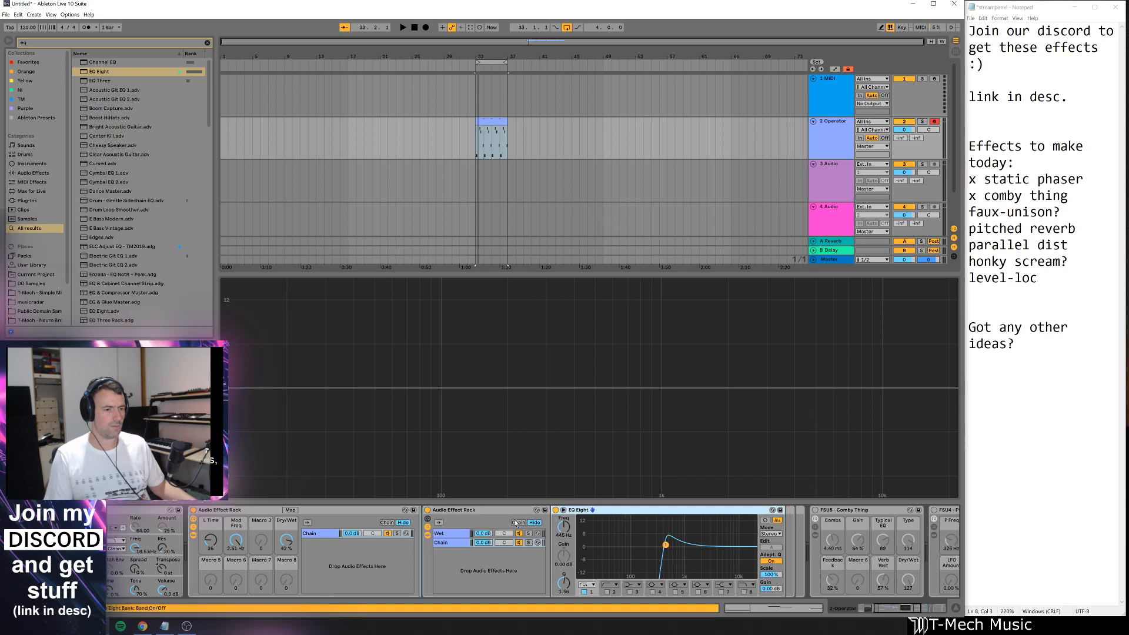
click(457, 542)
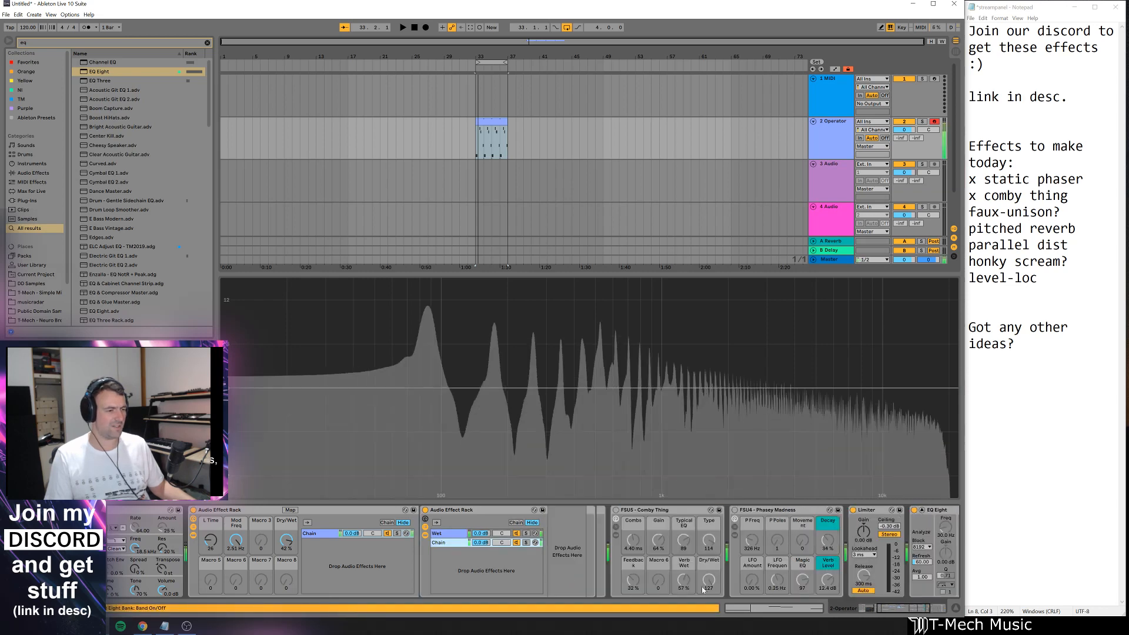
click(452, 534)
mouse_move(885, 609)
mouse_down()
mouse_move(922, 609)
mouse_move(908, 608)
mouse_up()
drag(650, 545, 628, 554)
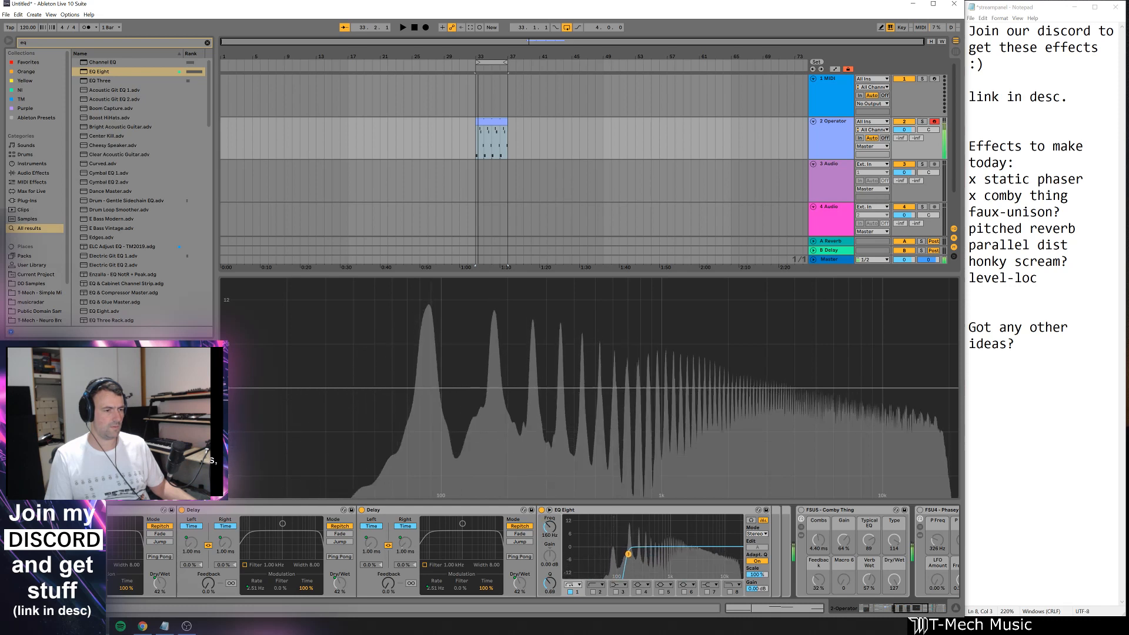
- Deactivate the nested rack's second chain and rename it as Dry
scroll(637, 555, up, 5)
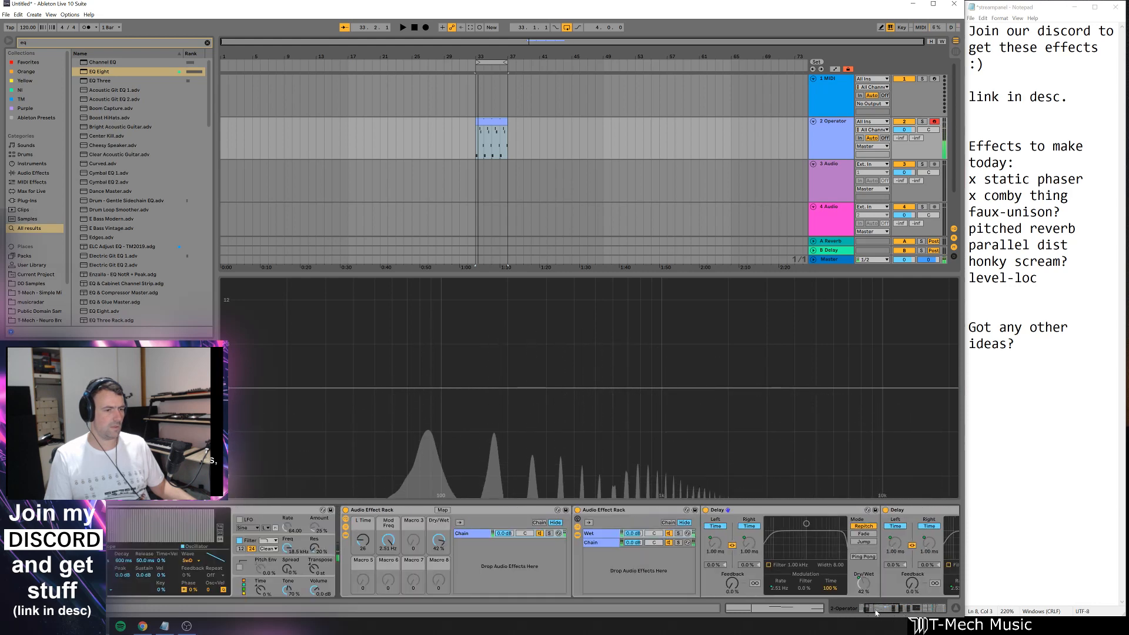
click(668, 544)
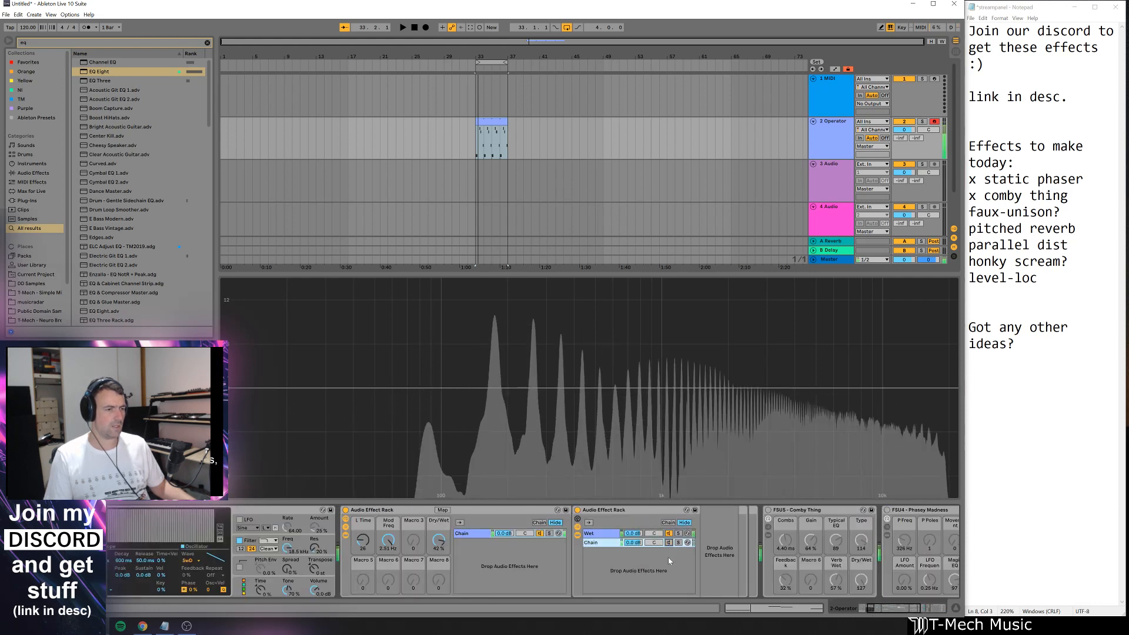
click(594, 543)
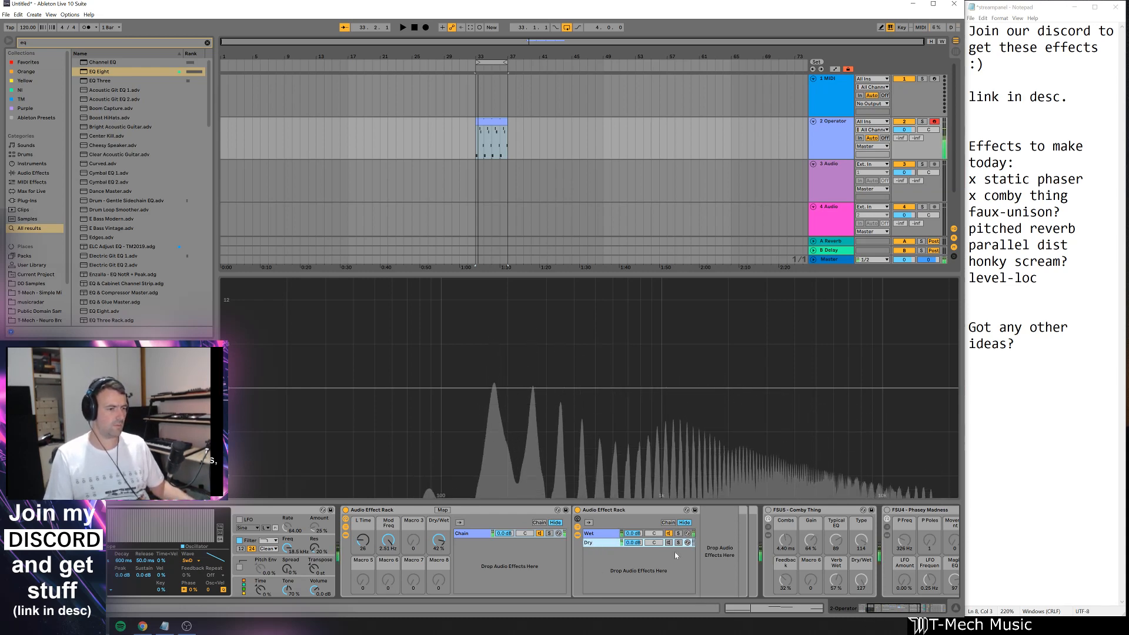
- Map the EQ Eight's band 1 frequency in the Wet chain to Macro 3 and rename the macro as Clean Sub
drag(894, 609, 915, 611)
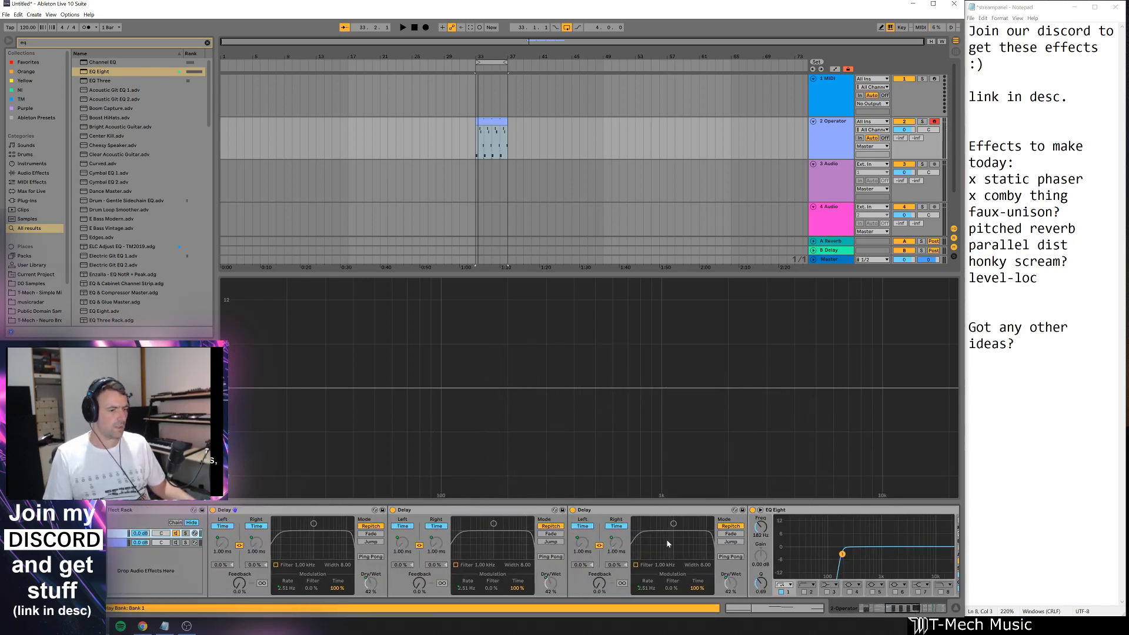
right_click(765, 529)
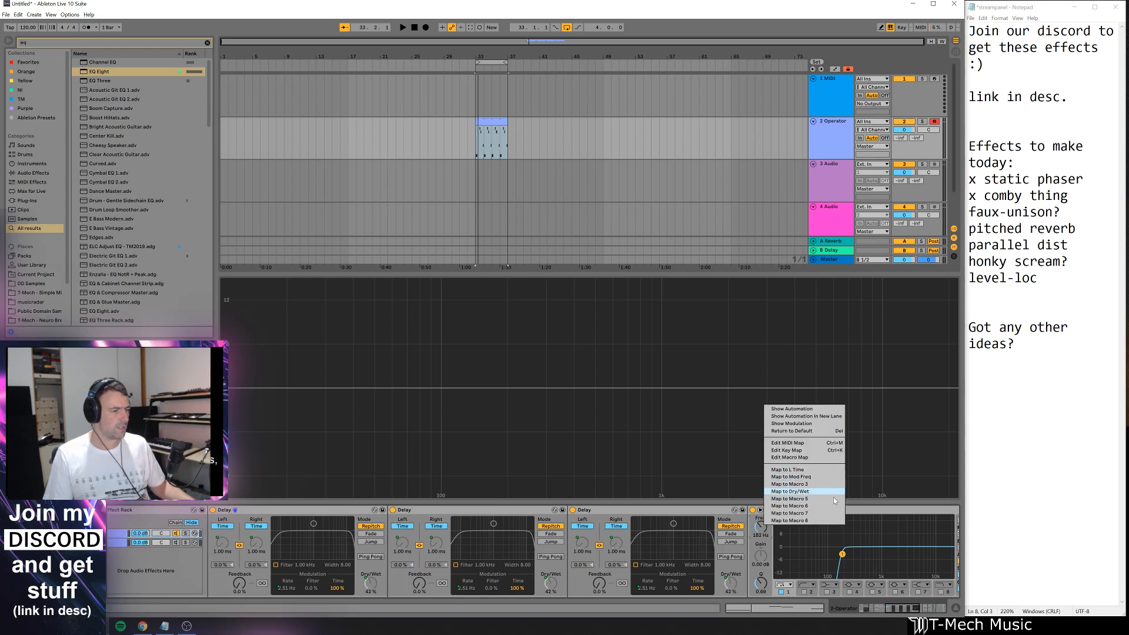
click(815, 483)
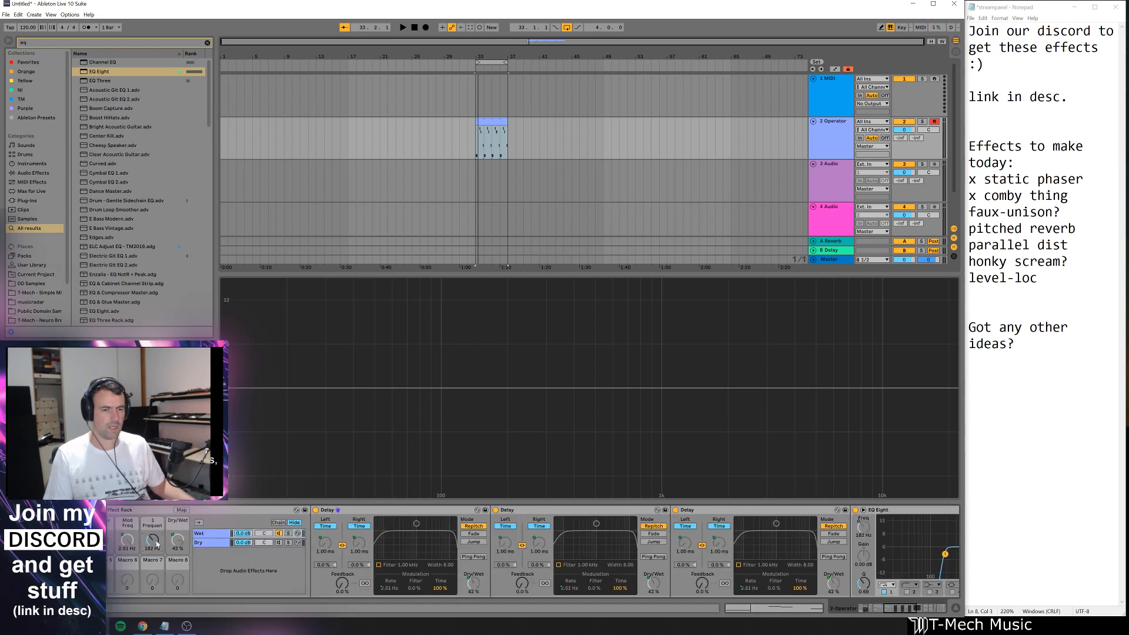
key(ctrl+r)
text(Clean Sub)
key(Return)
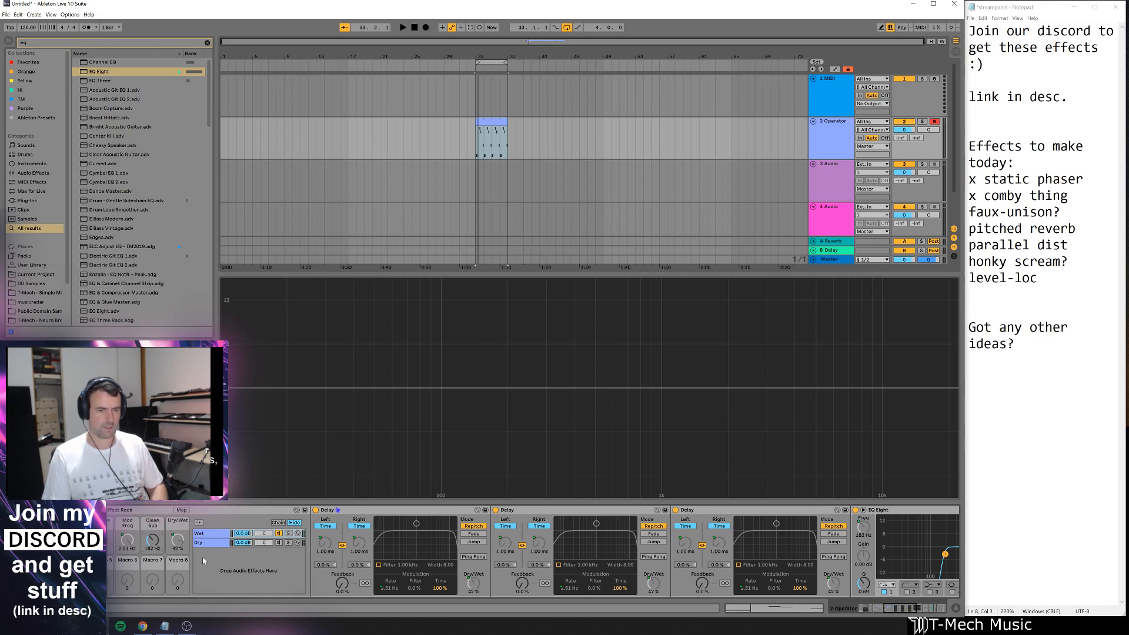
- Play test notes with the Dry chain muted, and reactivate the chain to compare the sound
key(z)
key(d)
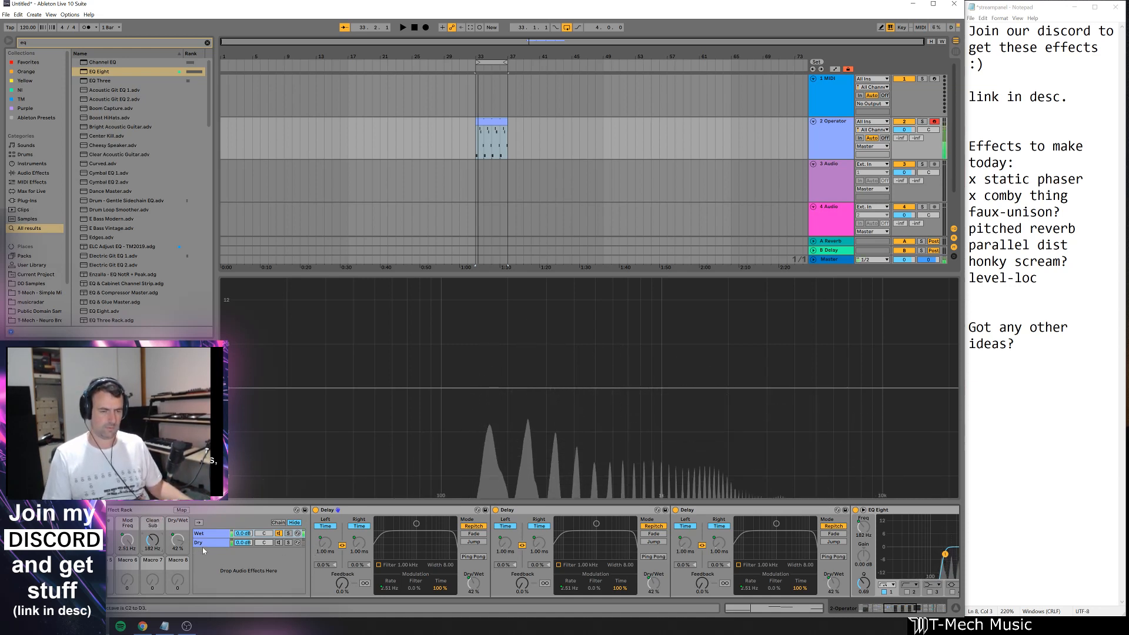
key(z)
key(z)
key(d)
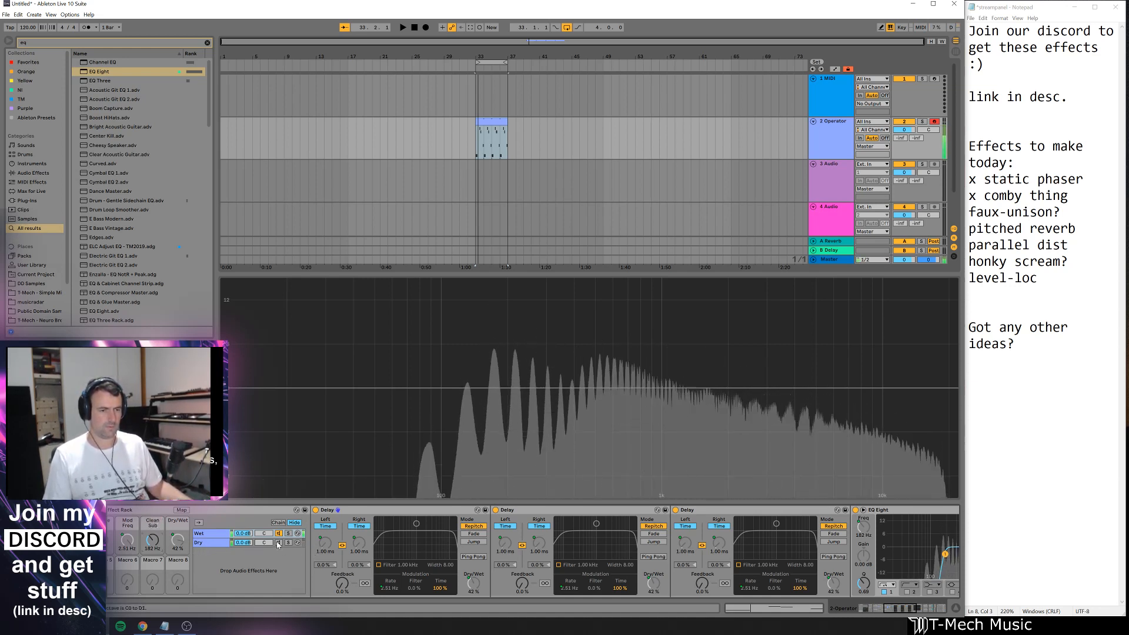
click(278, 543)
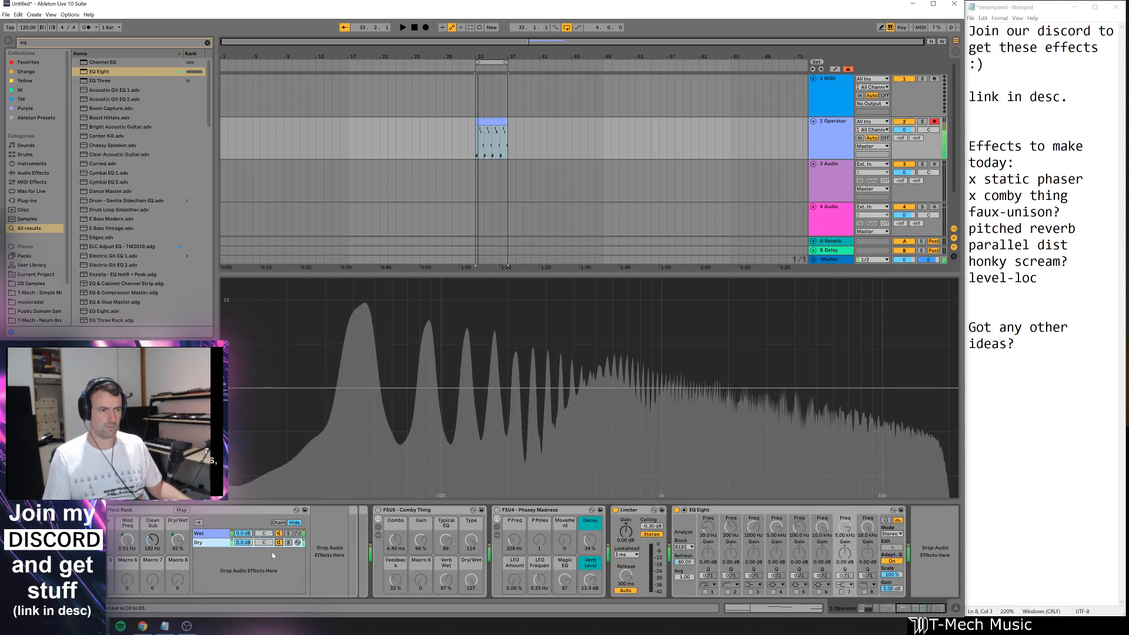
key(x)
key(f)
key(x)
key(f)
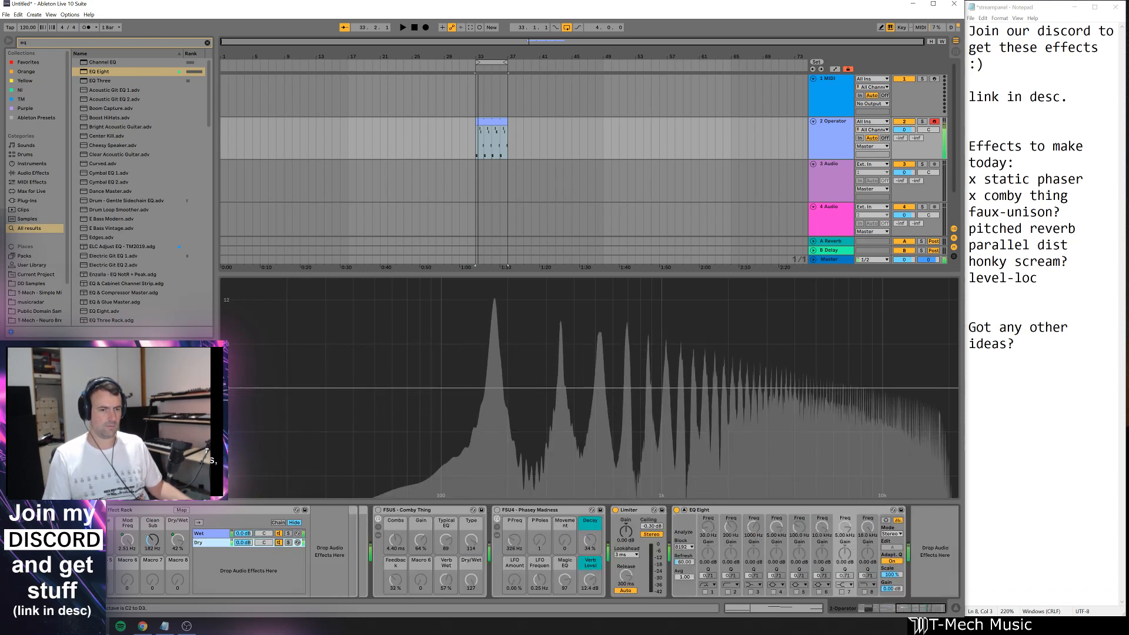
- Lower the Clean Sub macro to 22 Hz and inspect its EQ frequency mapping and the nested rack's two chains
mouse_move(152, 541)
mouse_down()
mouse_move(152, 504)
mouse_move(152, 532)
mouse_up()
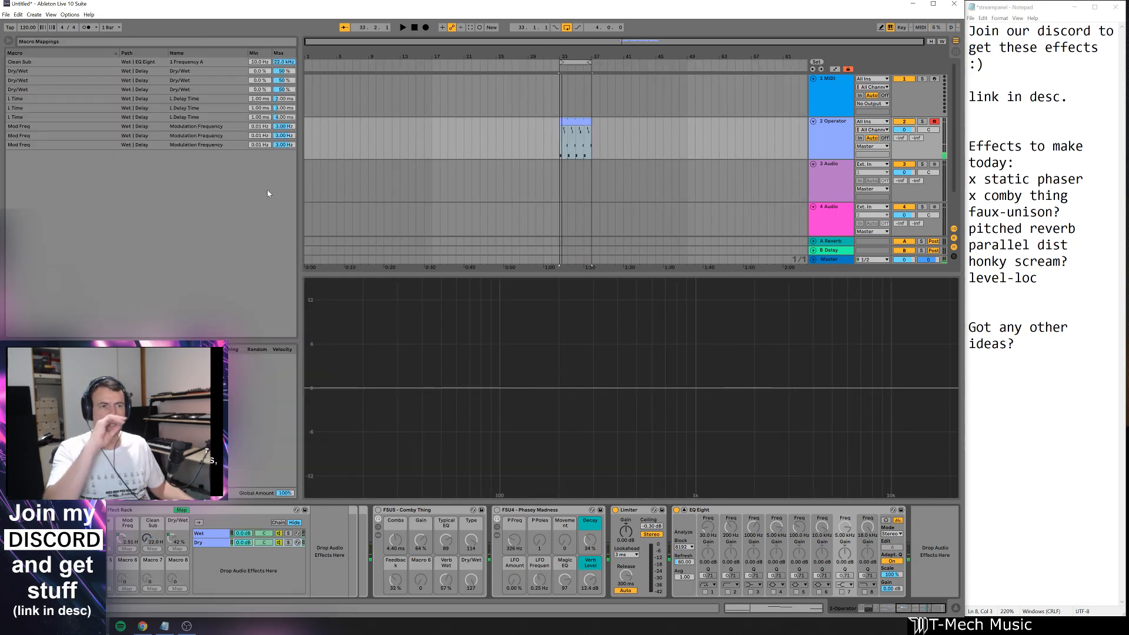
click(269, 62)
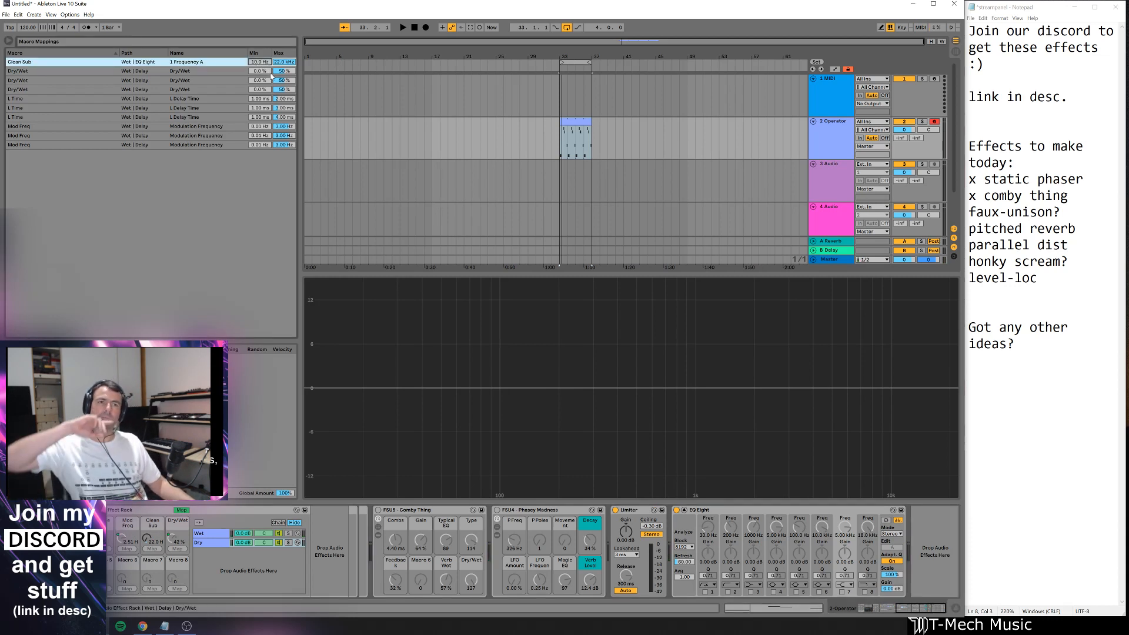
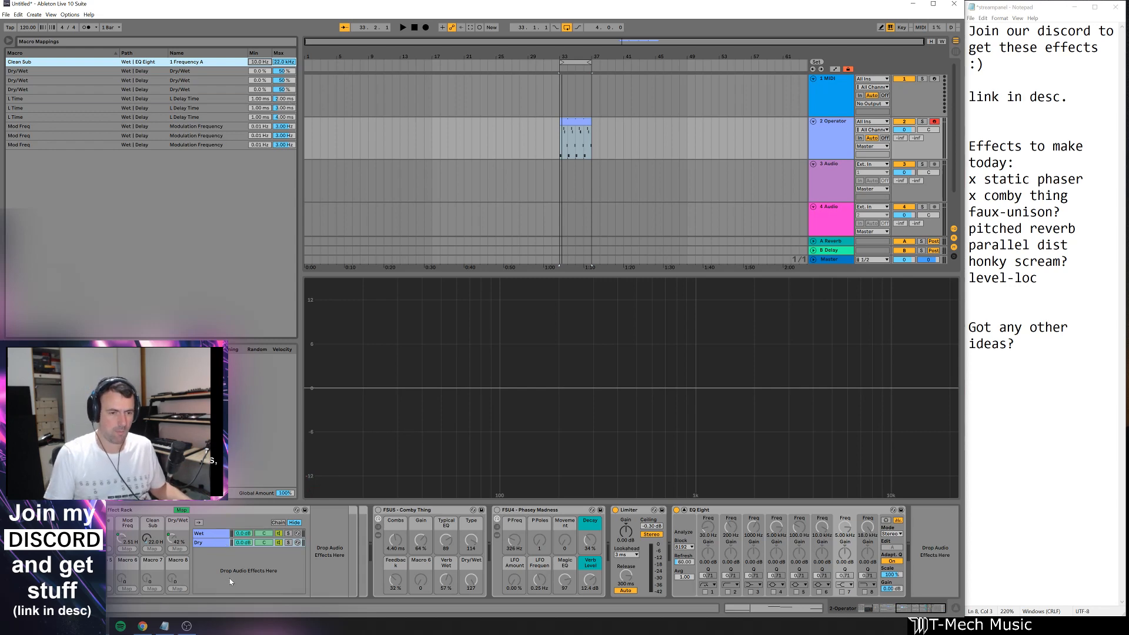
click(213, 534)
click(213, 543)
click(214, 534)
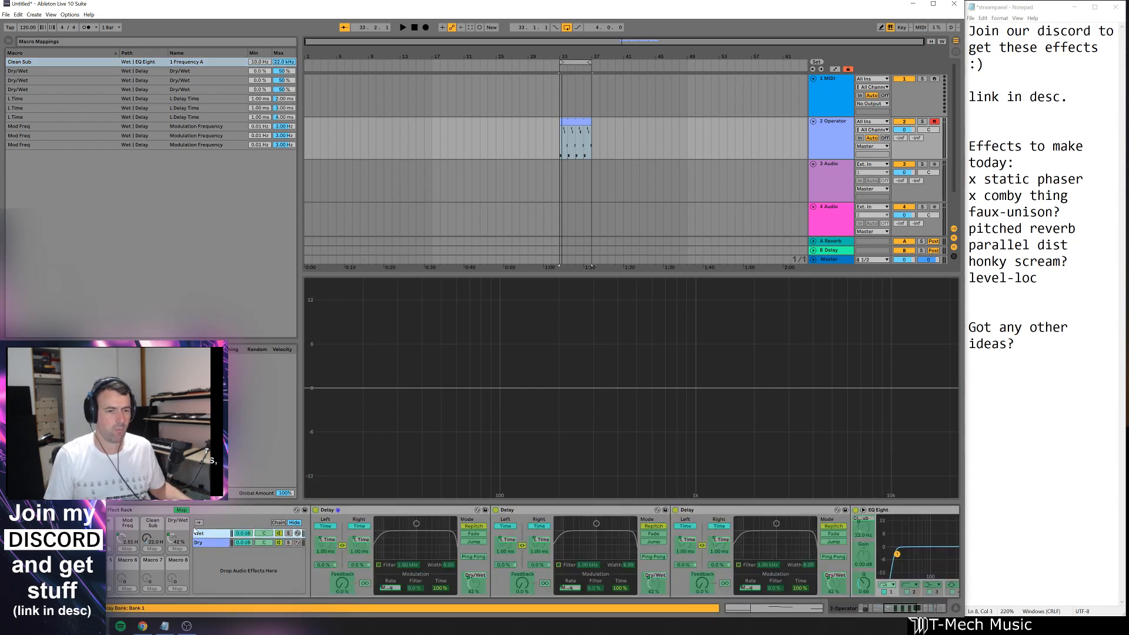
click(182, 510)
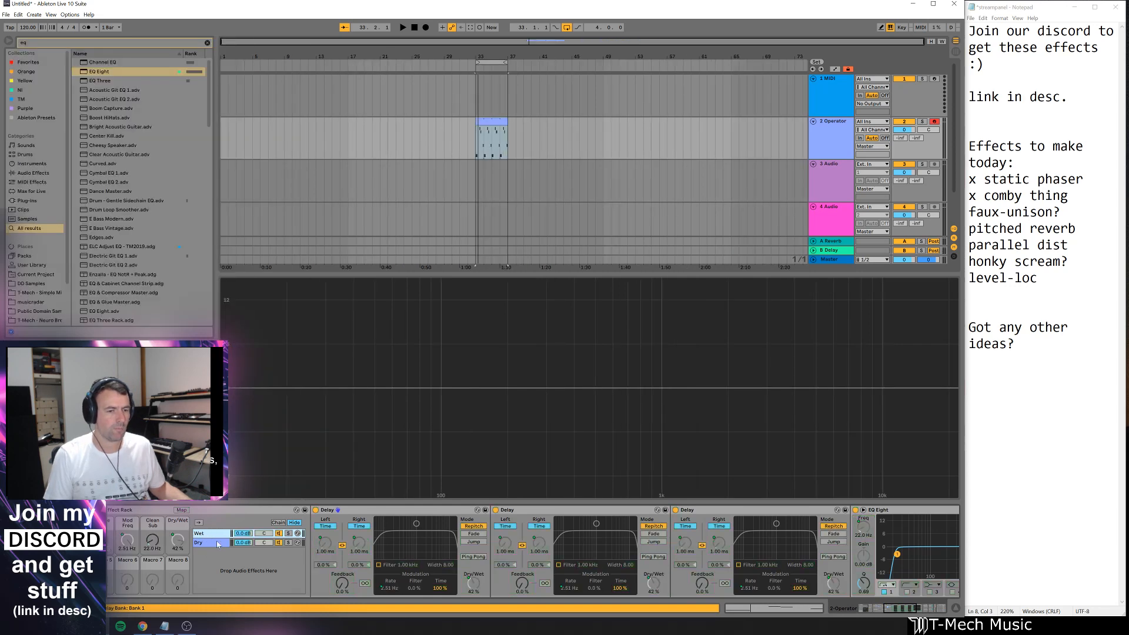
- Copy the Wet chain's EQ Eight to the Dry chain and switch its band 1 to a steep high cut filter
click(220, 536)
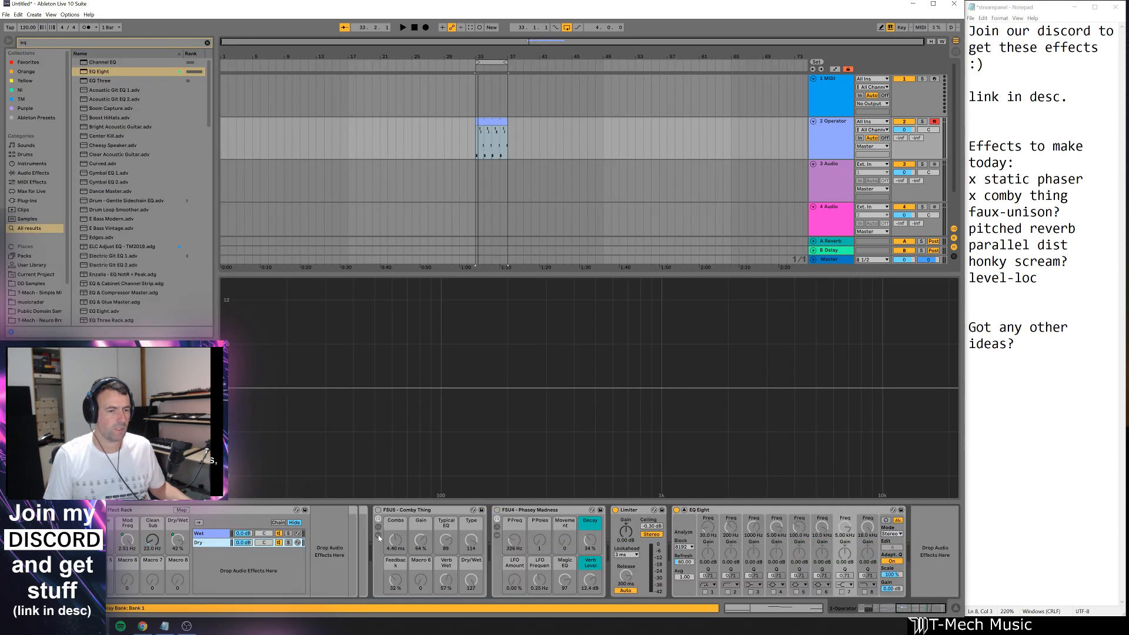
click(224, 542)
click(891, 510)
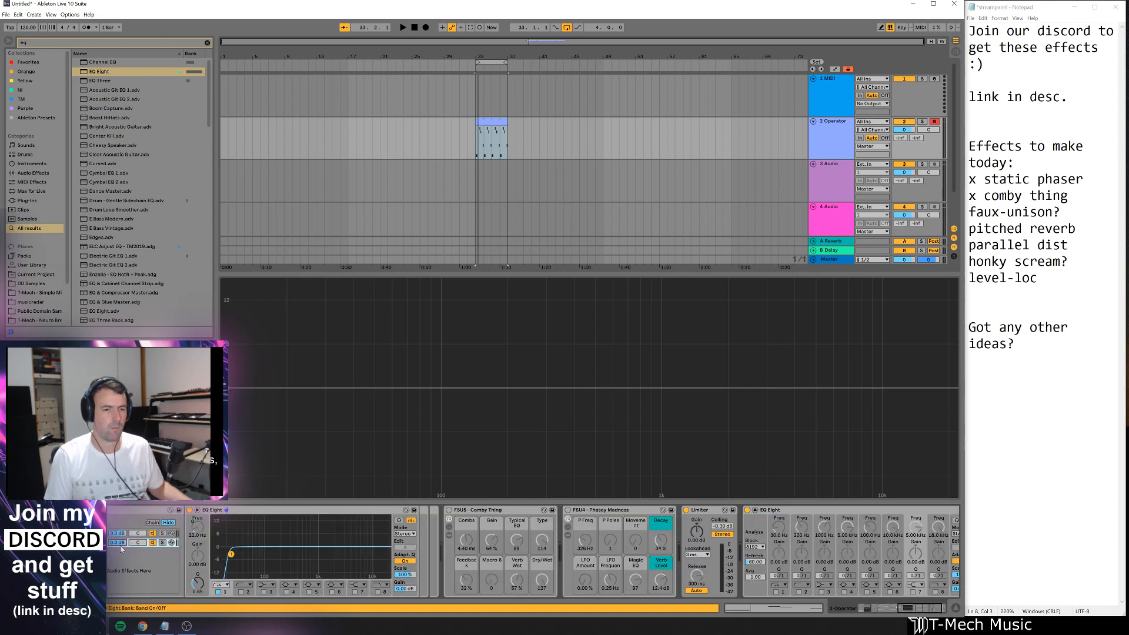
click(220, 585)
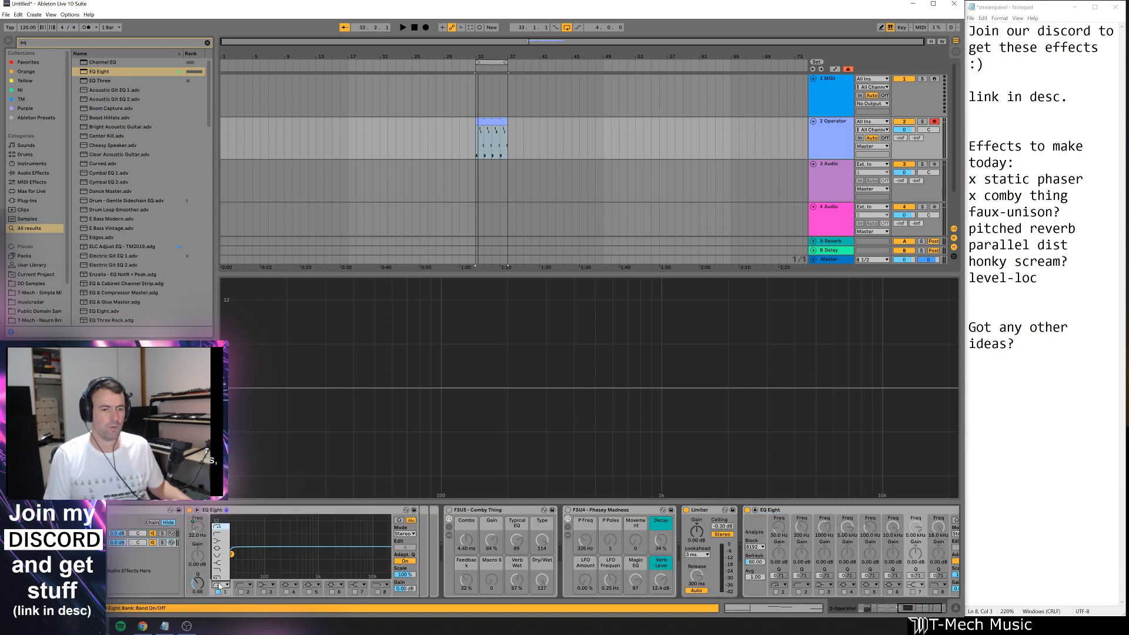
click(221, 536)
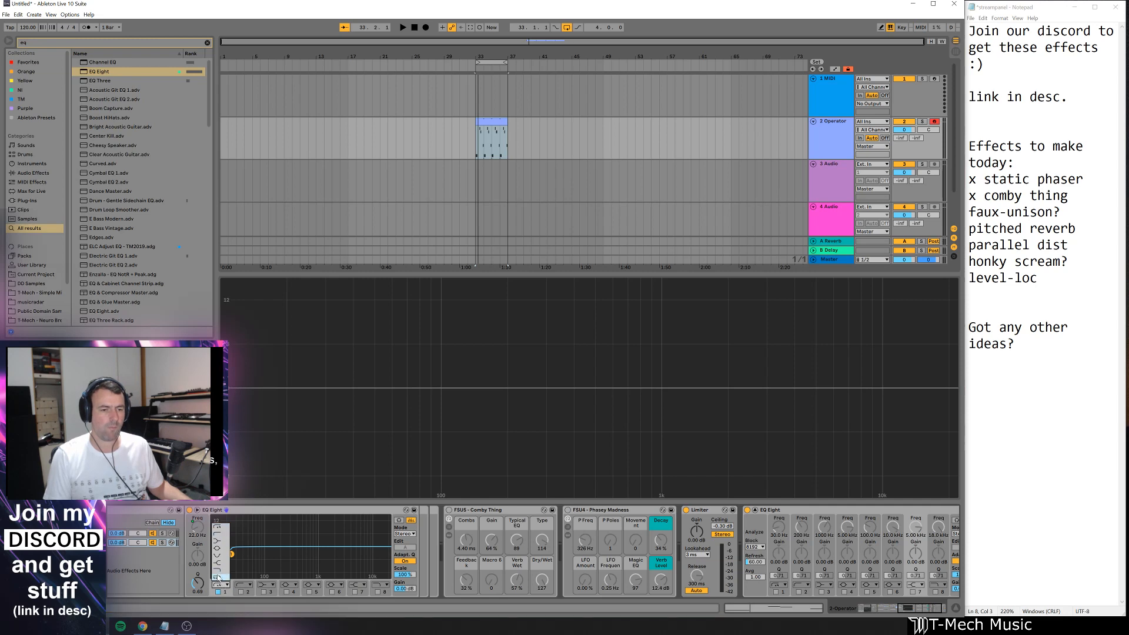
click(906, 610)
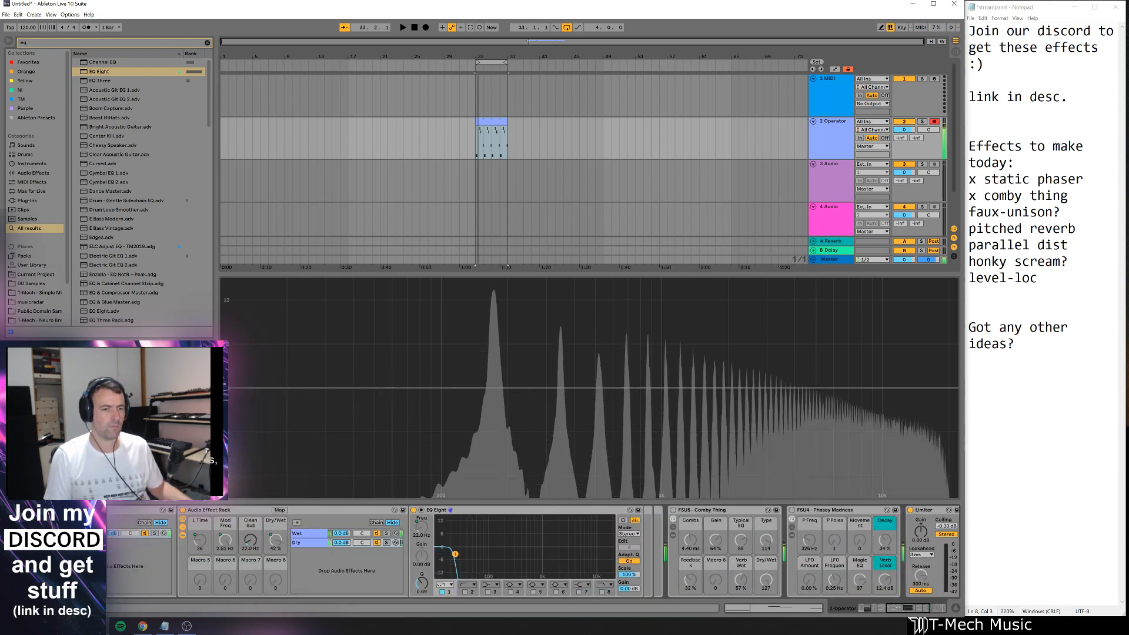
- Turn the nested rack's Clean Sub macro down to 10 Hz and set the maximum of both its frequency mappings to 2 kHz
mouse_move(250, 539)
mouse_down()
mouse_move(249, 497)
mouse_move(251, 526)
mouse_up()
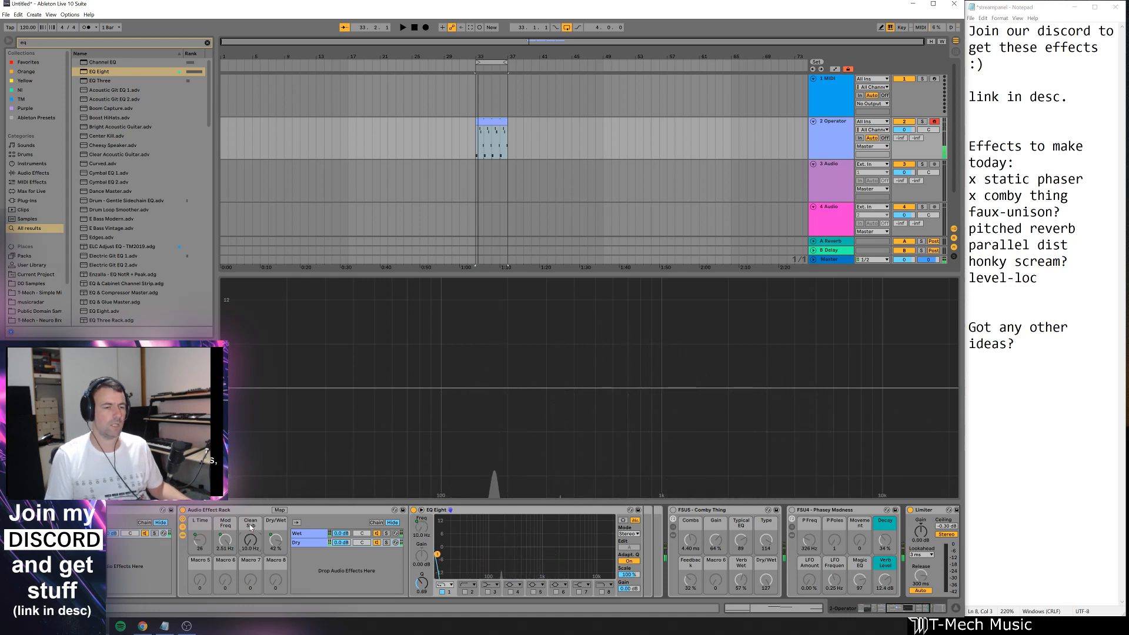
click(275, 510)
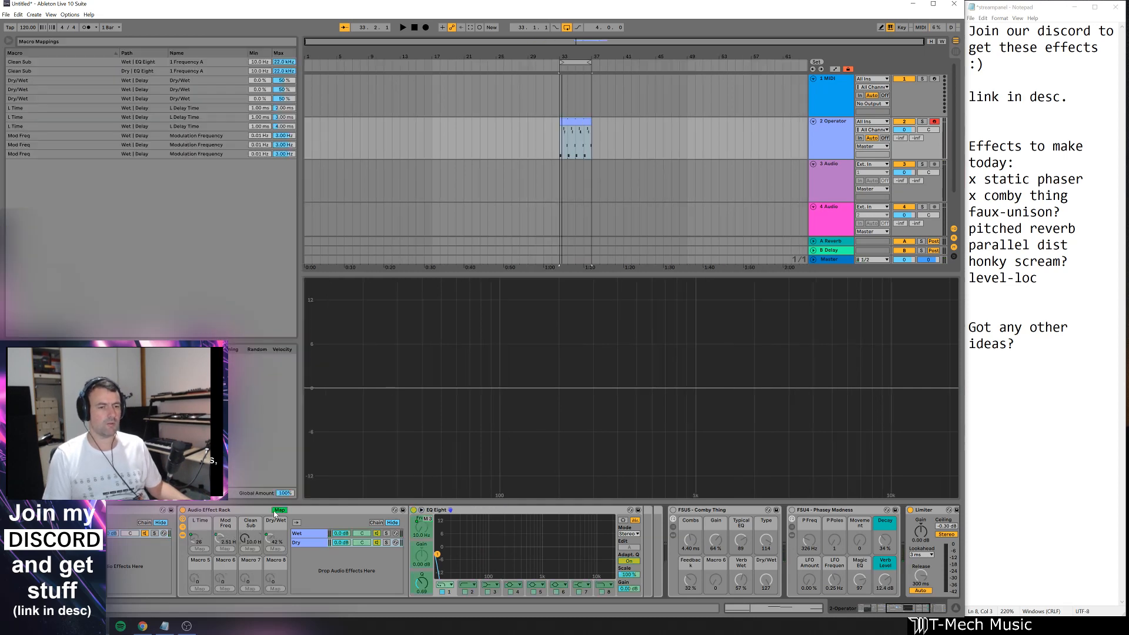
click(275, 510)
click(275, 510)
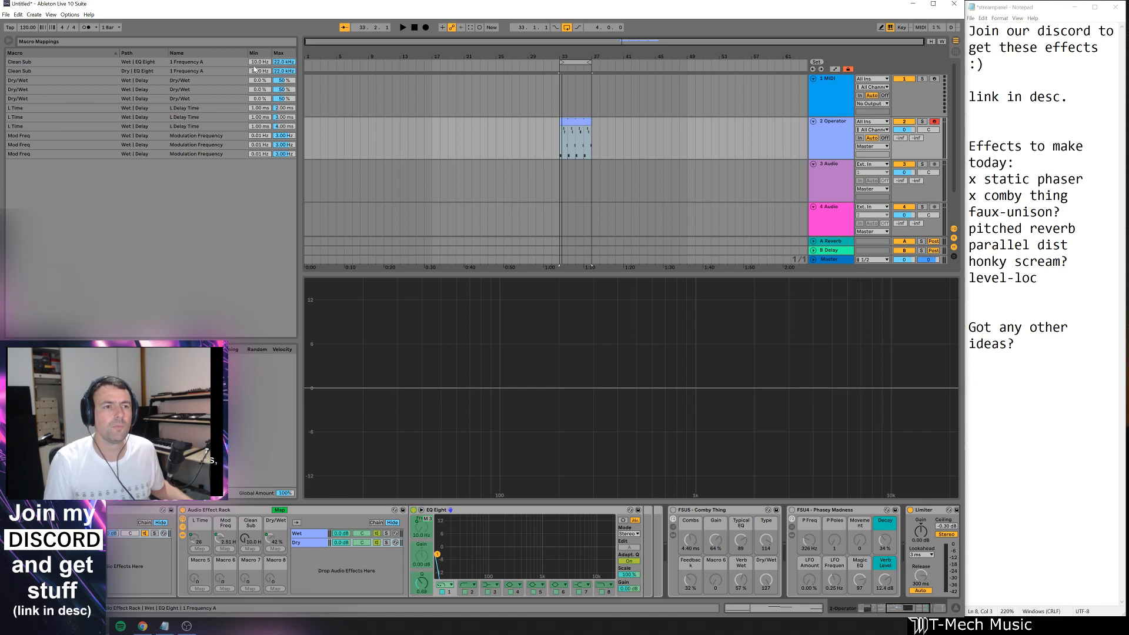
click(283, 62)
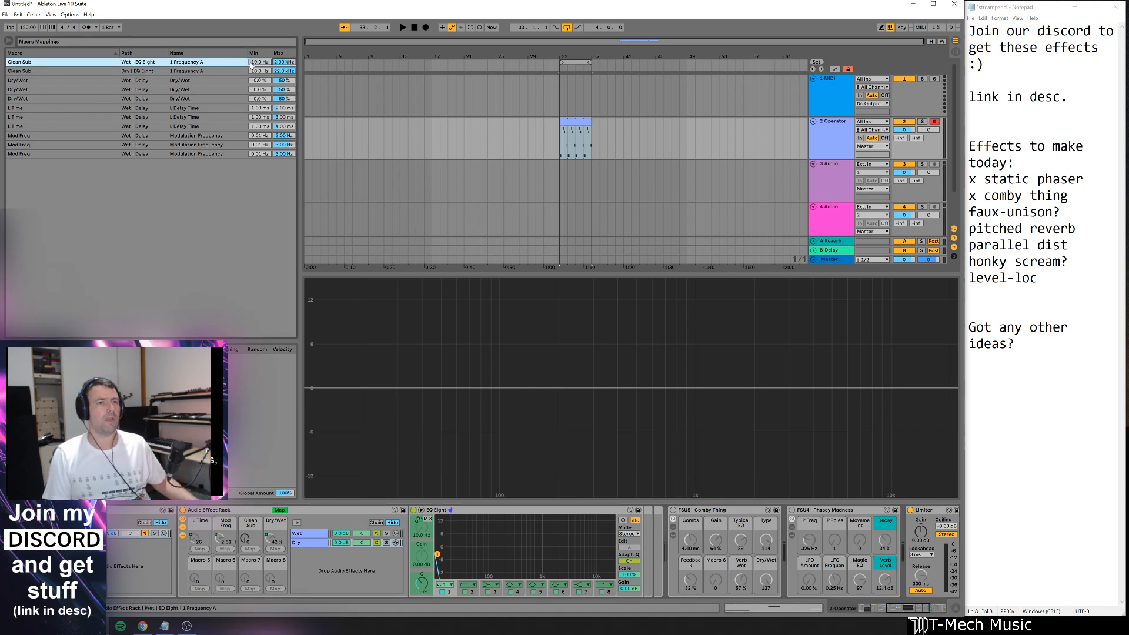
click(284, 71)
text(80)
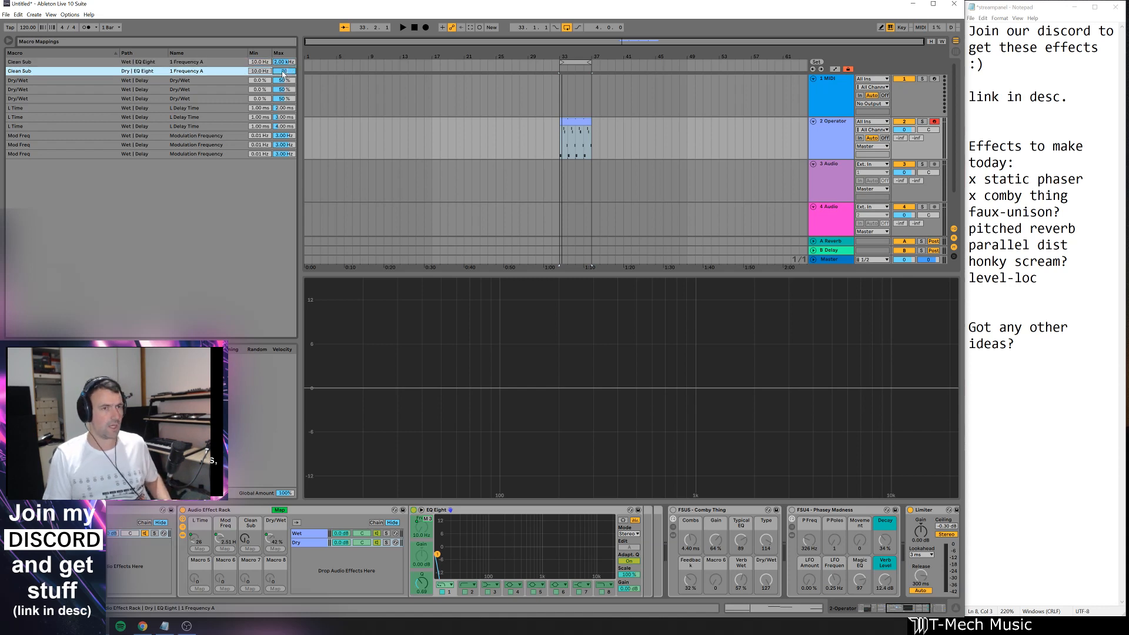
text(00)
key(Return)
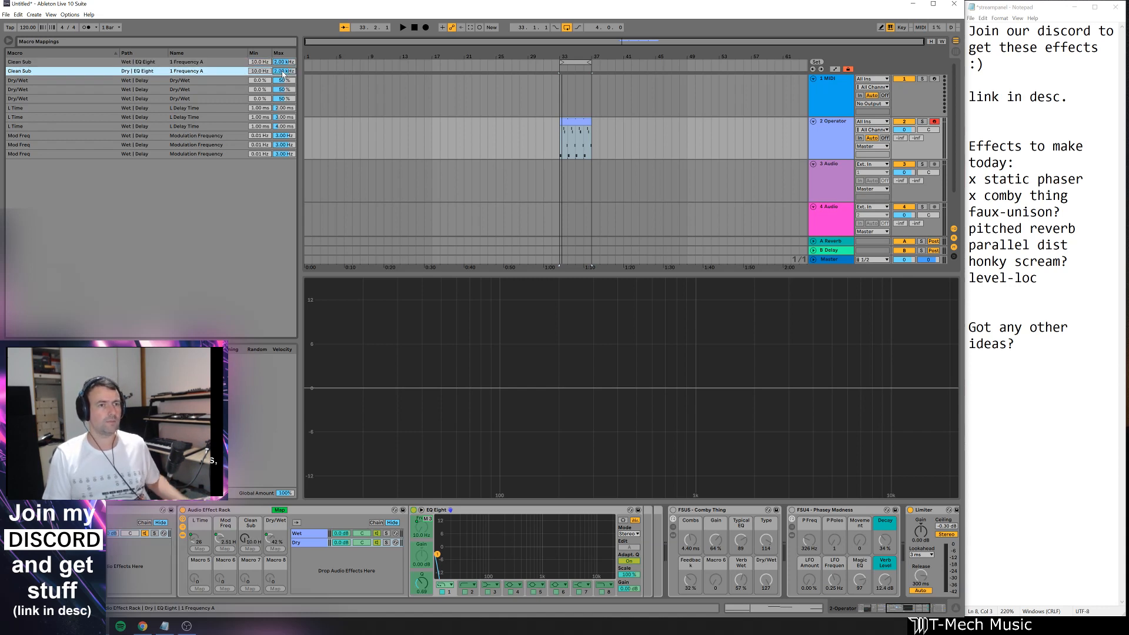
click(279, 510)
- Map the nested rack's Clean Sub macro to Macro 3 of the outer rack and sweep it while playing notes
right_click(250, 537)
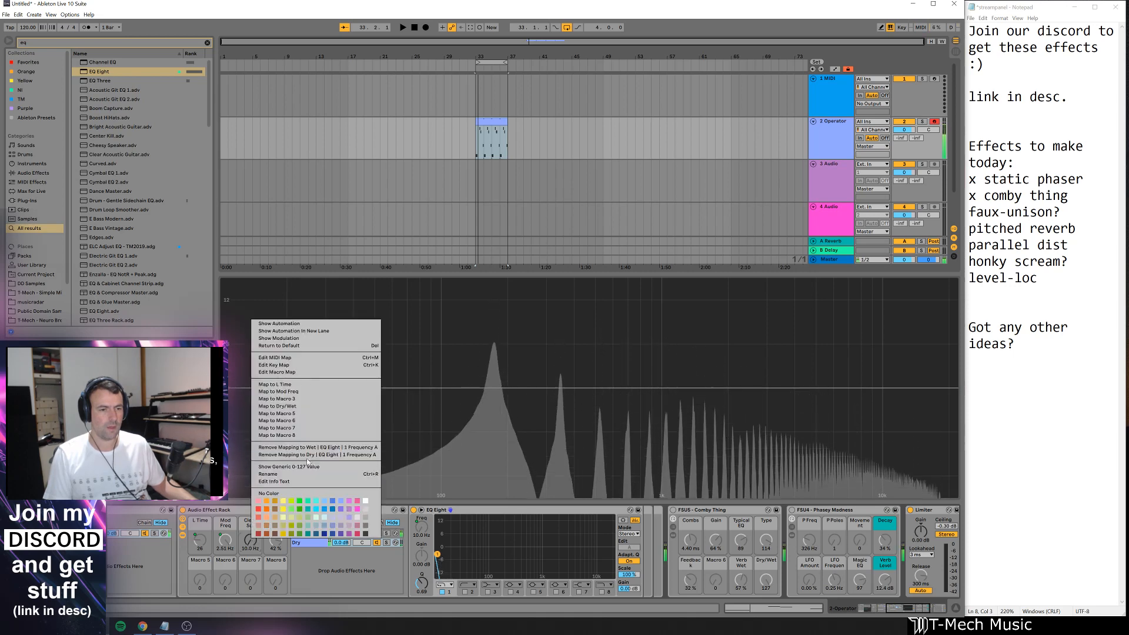
click(305, 398)
click(143, 511)
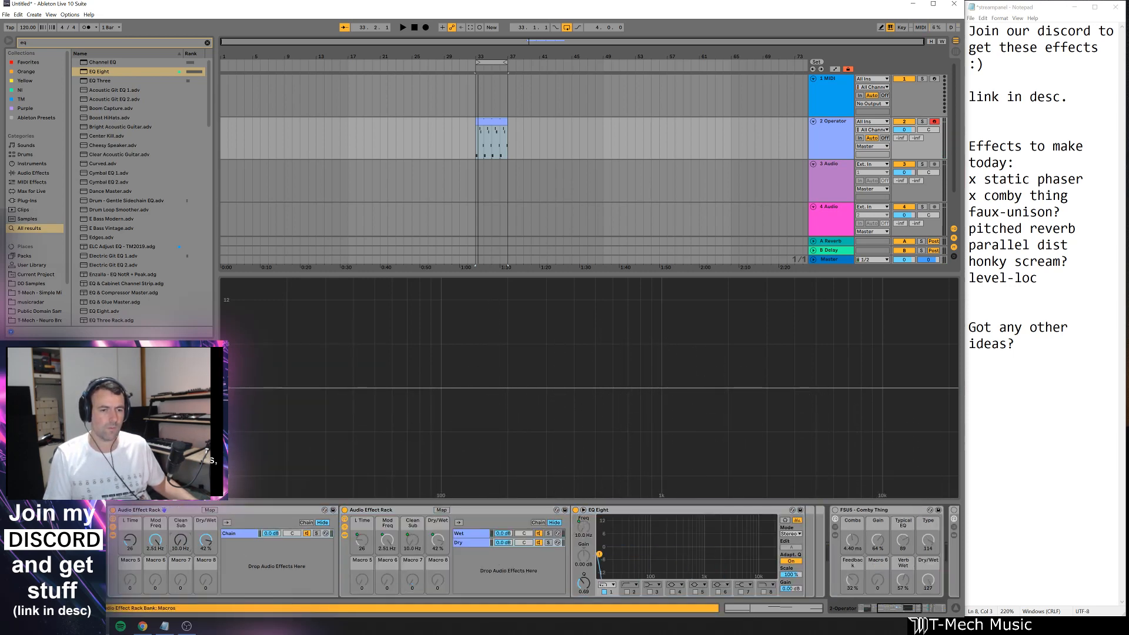
mouse_move(184, 545)
mouse_down()
mouse_move(185, 520)
mouse_move(184, 552)
mouse_up()
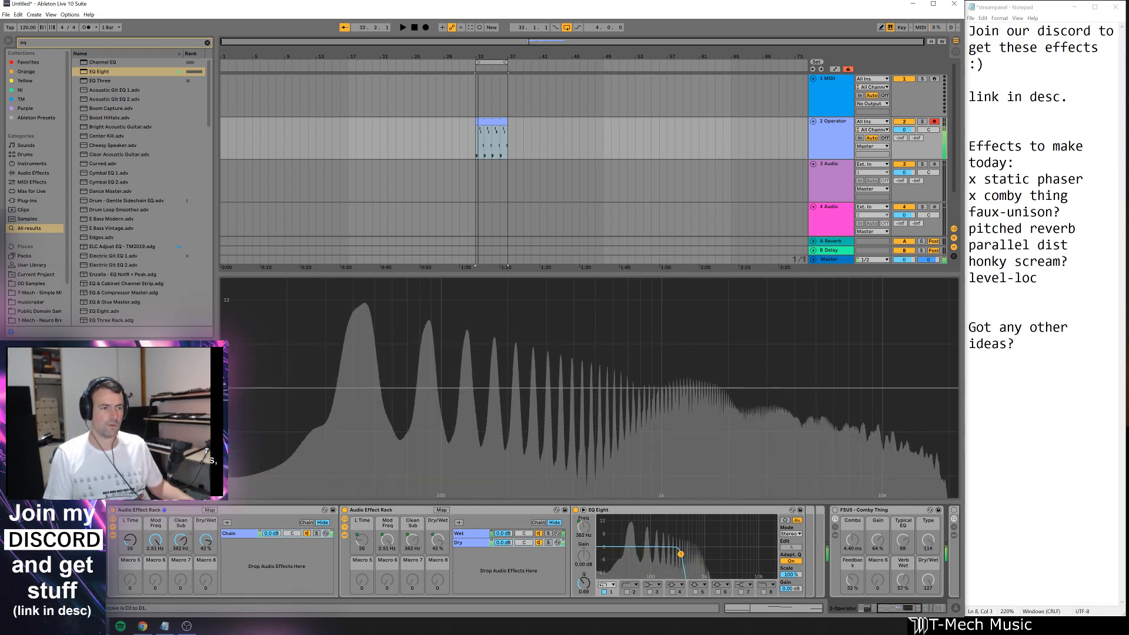
- Collapse the outer rack to its macro controls and rename it as FSU6 - HyperSaw
click(113, 527)
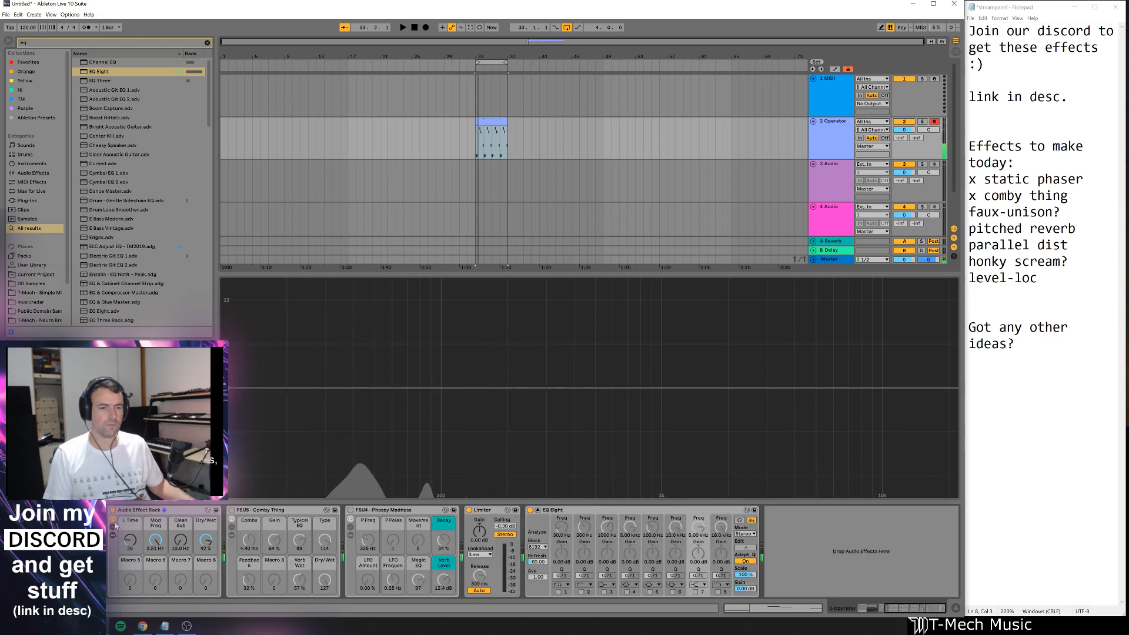
click(113, 519)
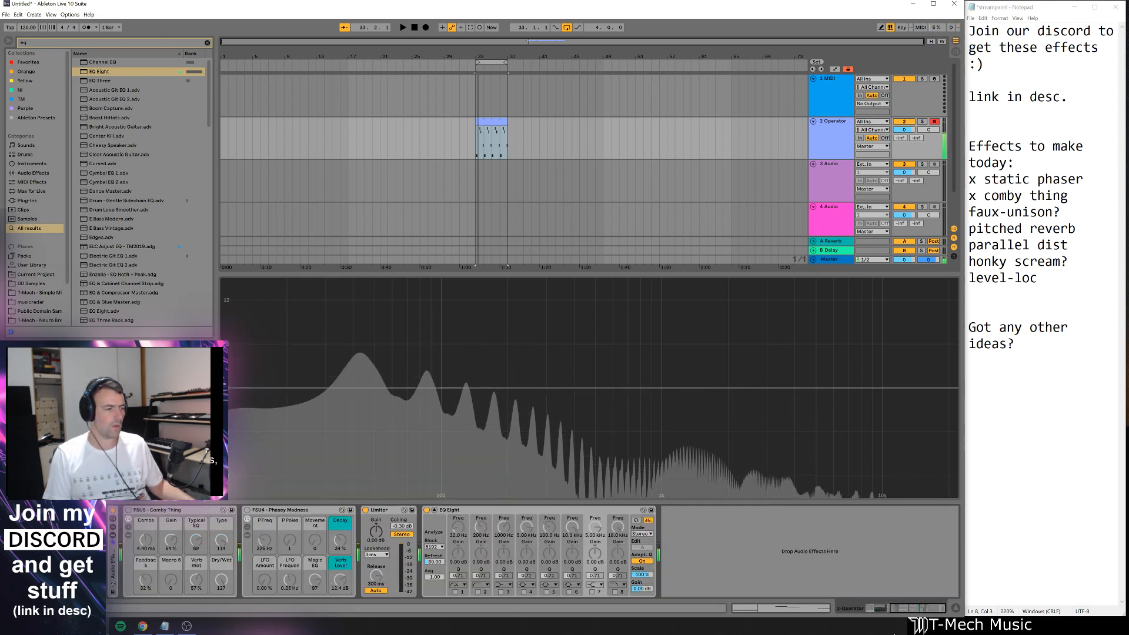
drag(931, 611, 909, 612)
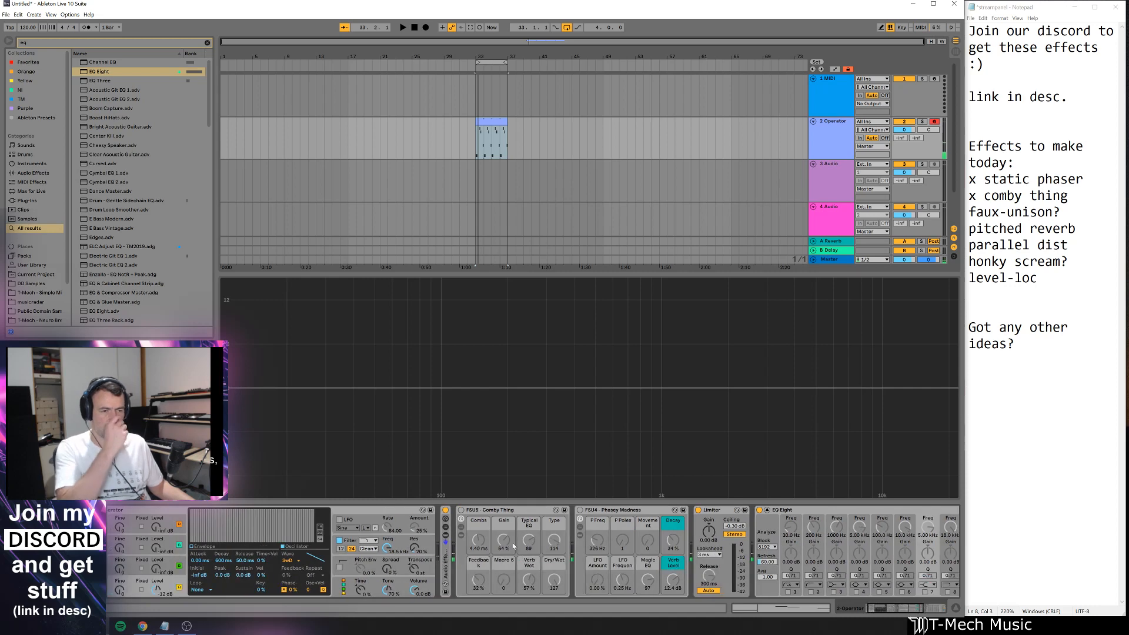
click(445, 519)
click(512, 510)
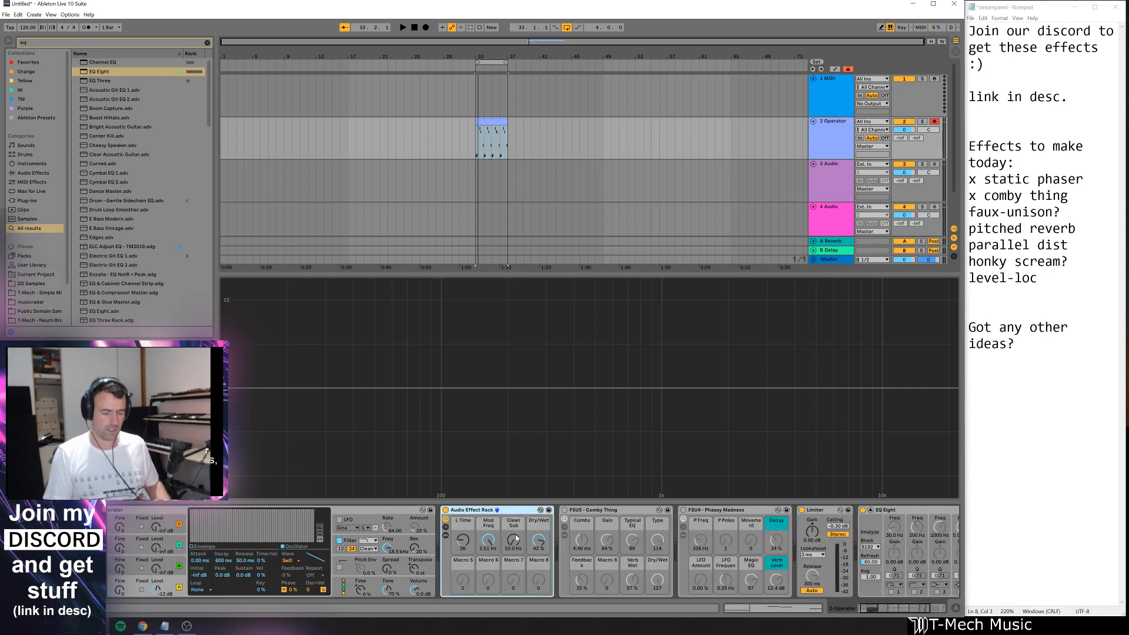
key(ctrl+r)
text(FSU6)
key(Return)
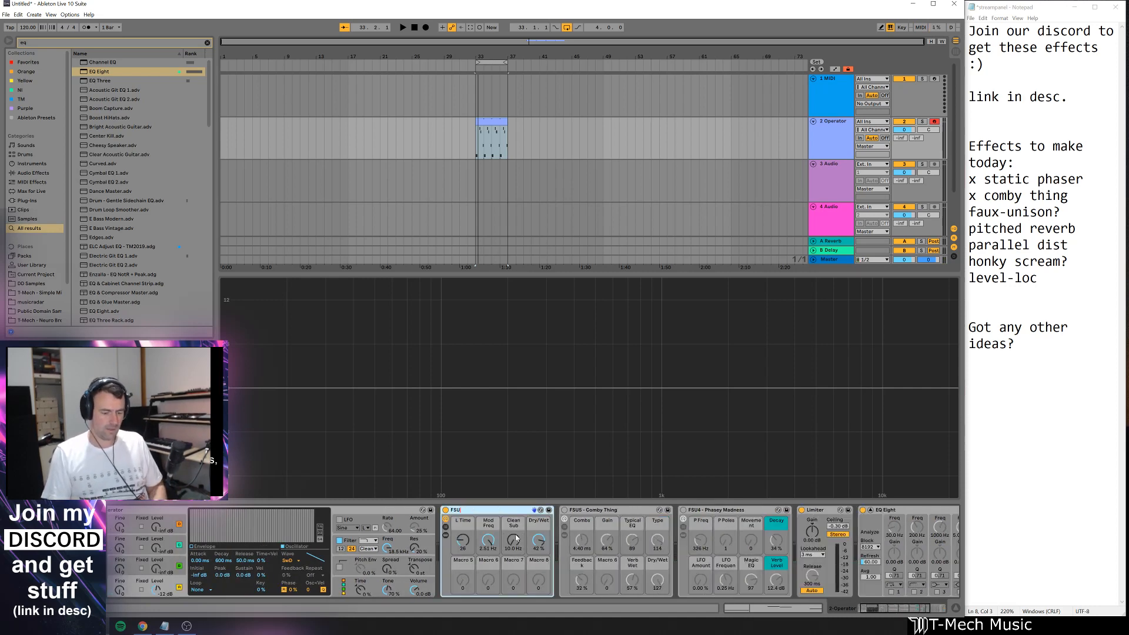
text(- HyperSaw)
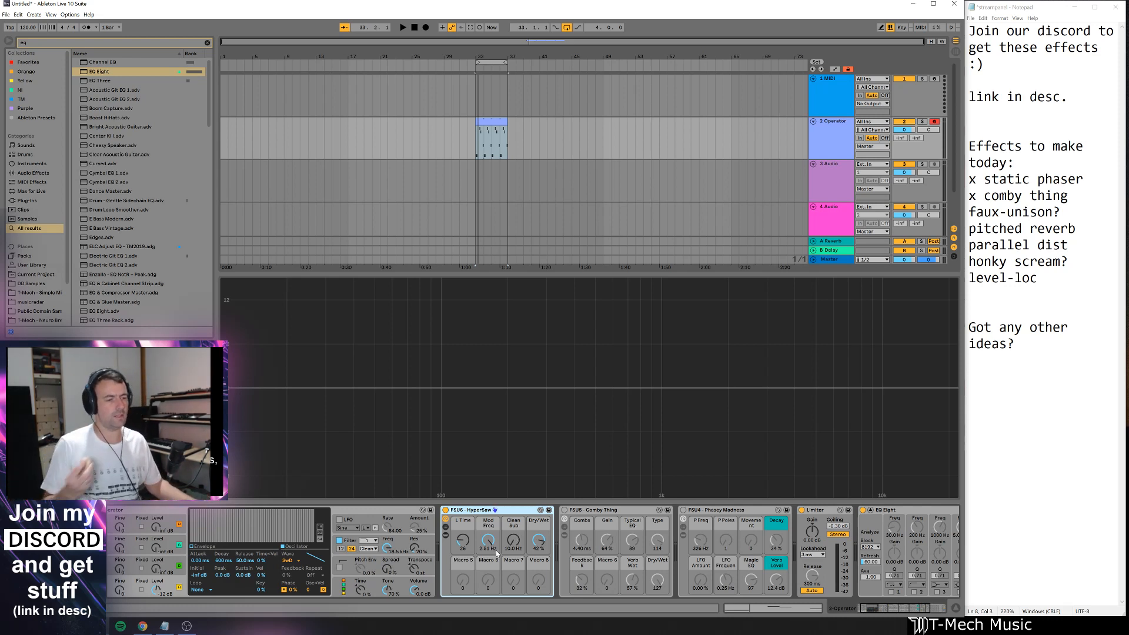
- Show the devices of FSU6 - HyperSaw, fold the nested rack and add a Delay after it
click(445, 537)
double_click(572, 510)
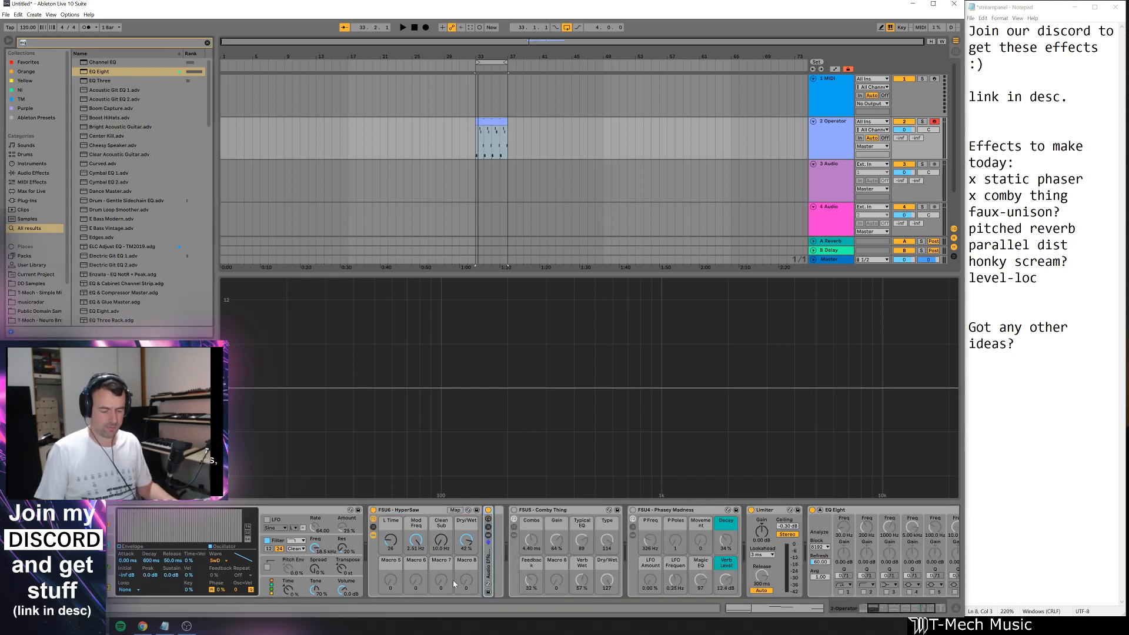
text(delauy)
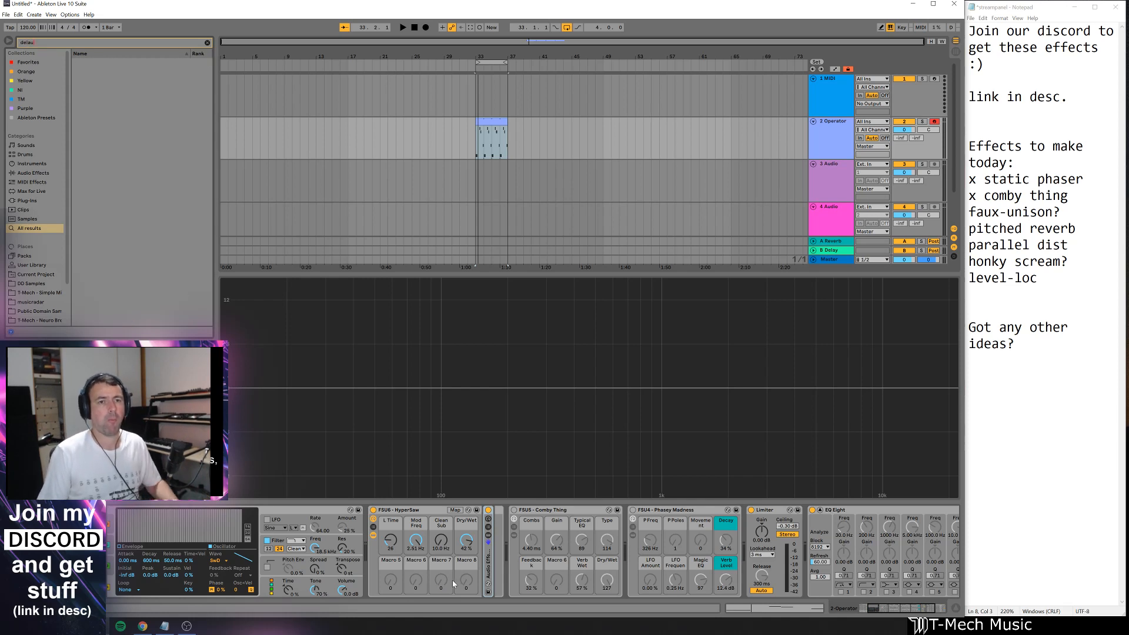
key(BackSpace)
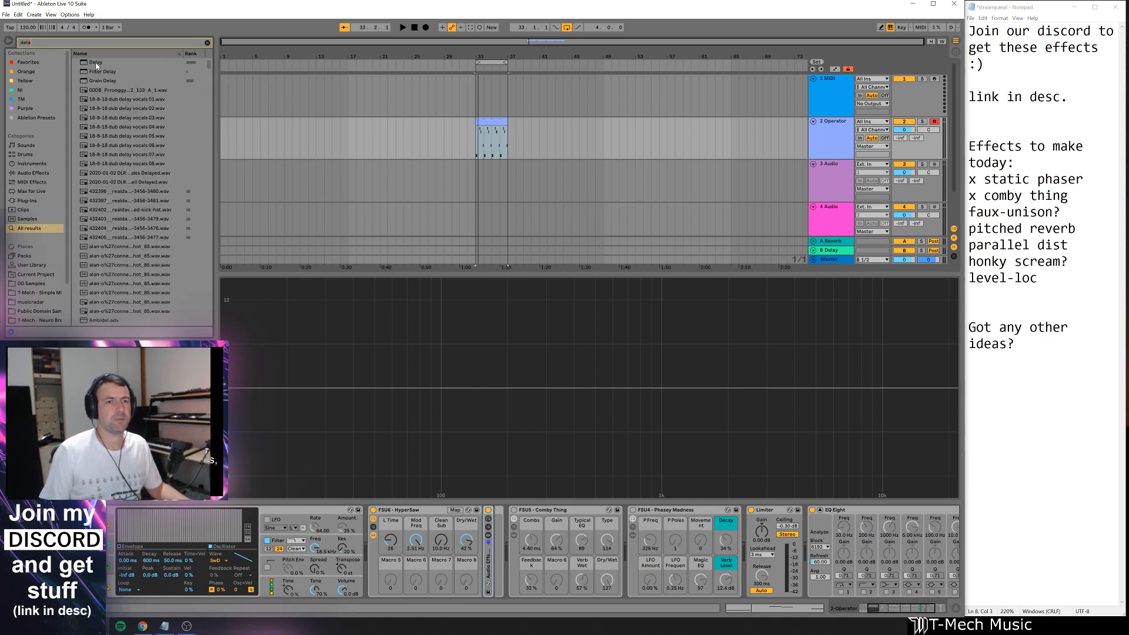
drag(96, 66, 498, 560)
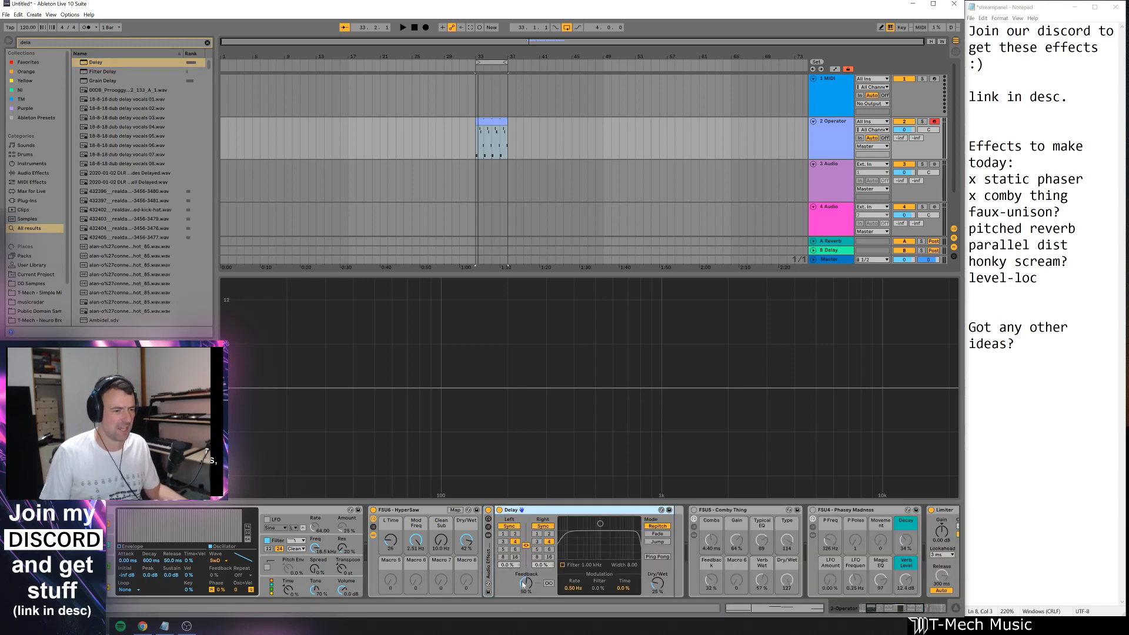
- Set the new Delay to 0% feedback and unlinked, unsynced 1 ms times, offset -16% on the left and 9.4% on the right
drag(521, 581, 521, 606)
click(517, 527)
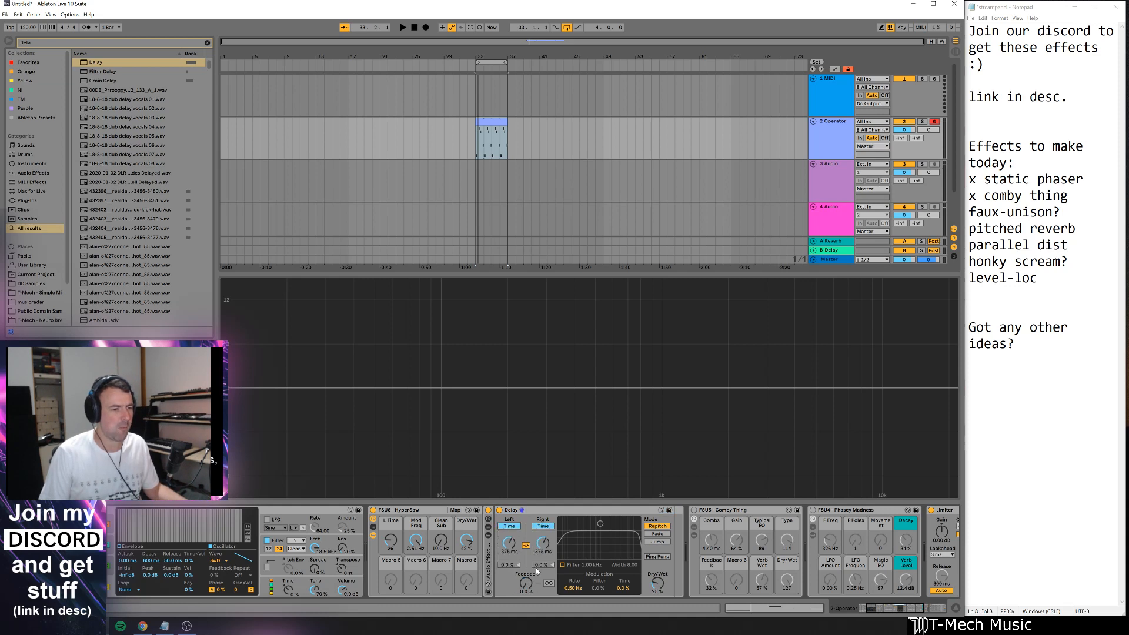
click(527, 546)
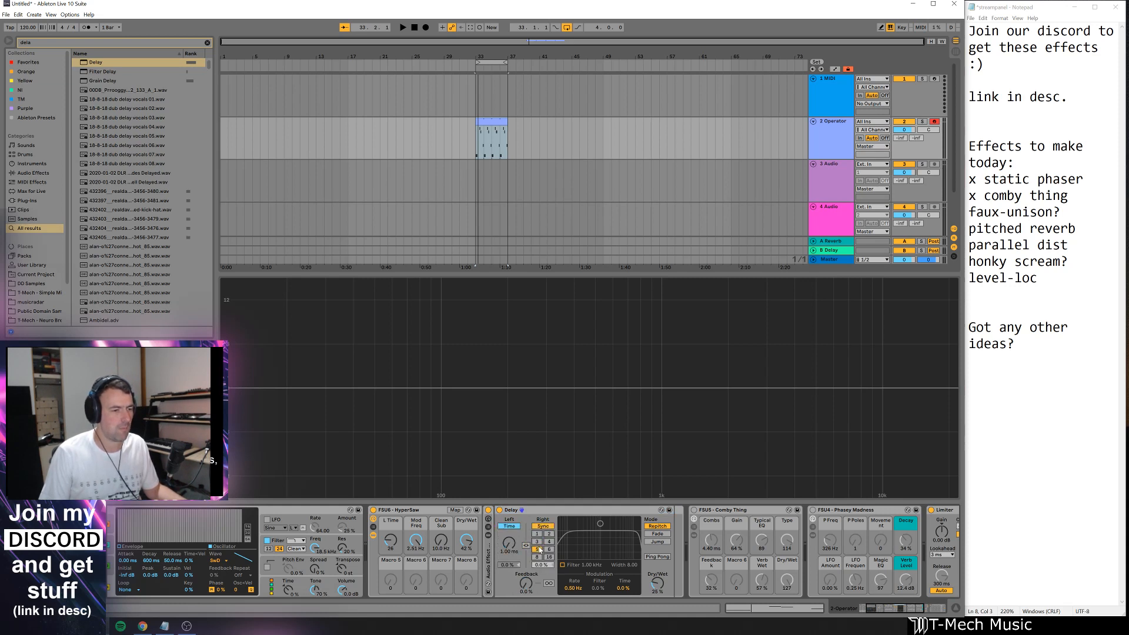
click(527, 548)
click(527, 547)
click(543, 527)
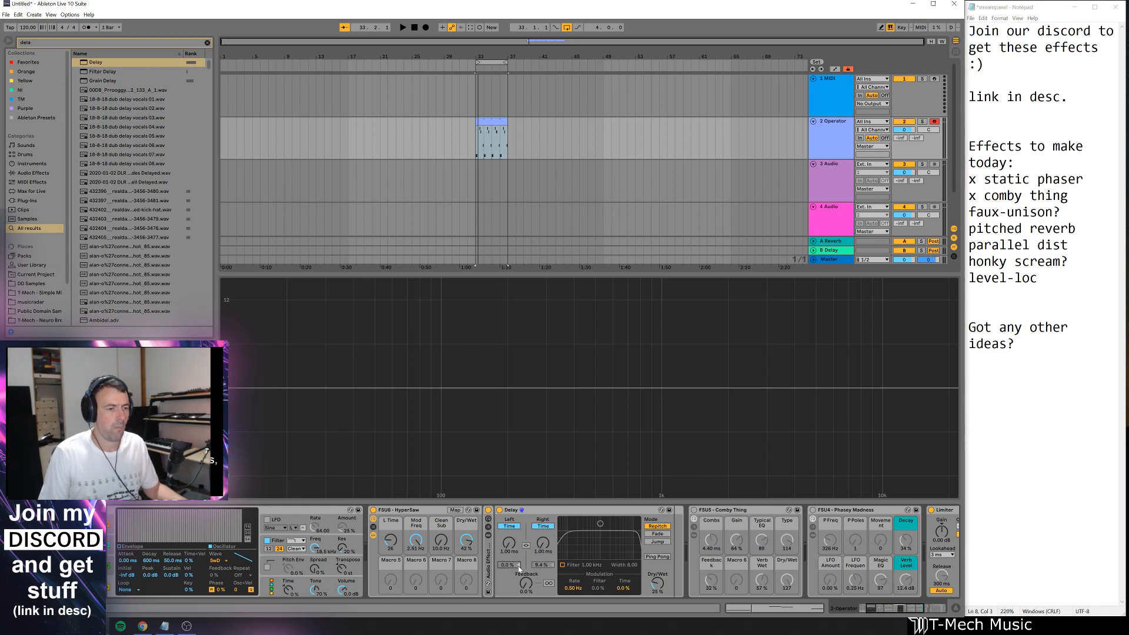
drag(509, 565, 509, 566)
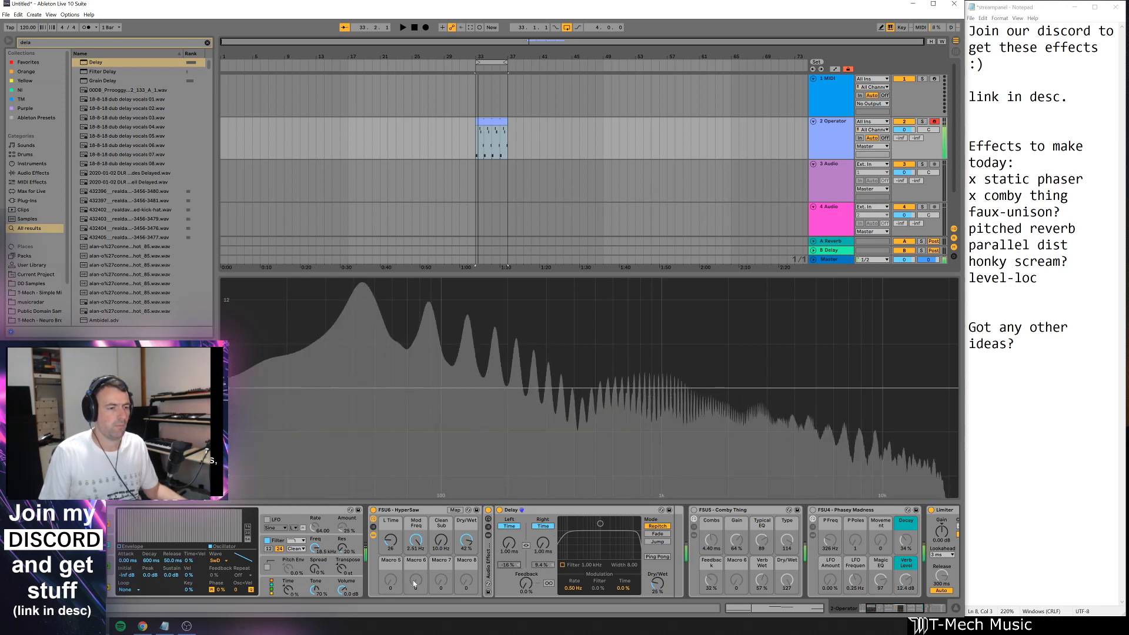
- Play test notes through the new Delay and deactivate the nested rack to hear the Delay alone
key(x)
key(x)
key(f)
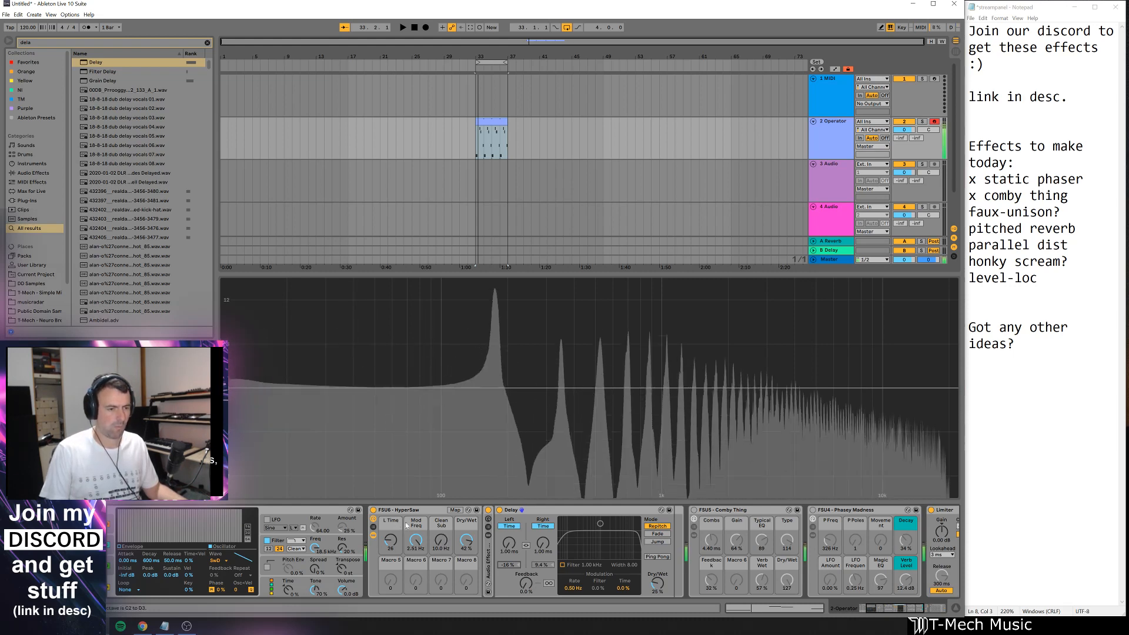
click(488, 511)
click(488, 575)
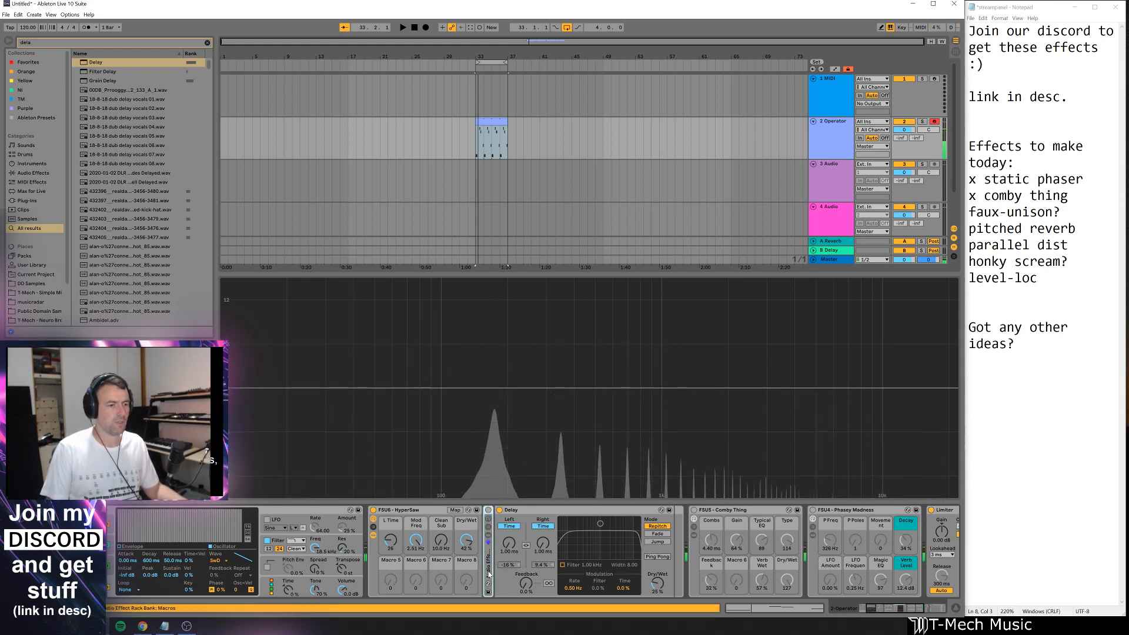
- Unfold the nested rack inside FSU6 - HyperSaw, rename it HyperSaw and fold it again
double_click(488, 575)
text(H)
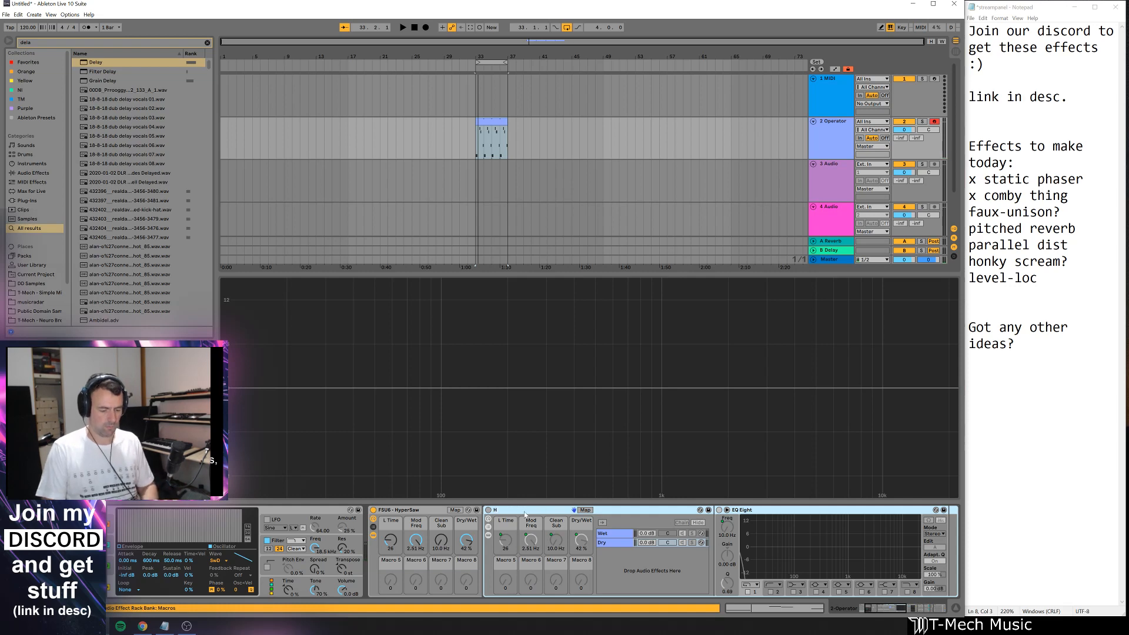
text(yperSaw)
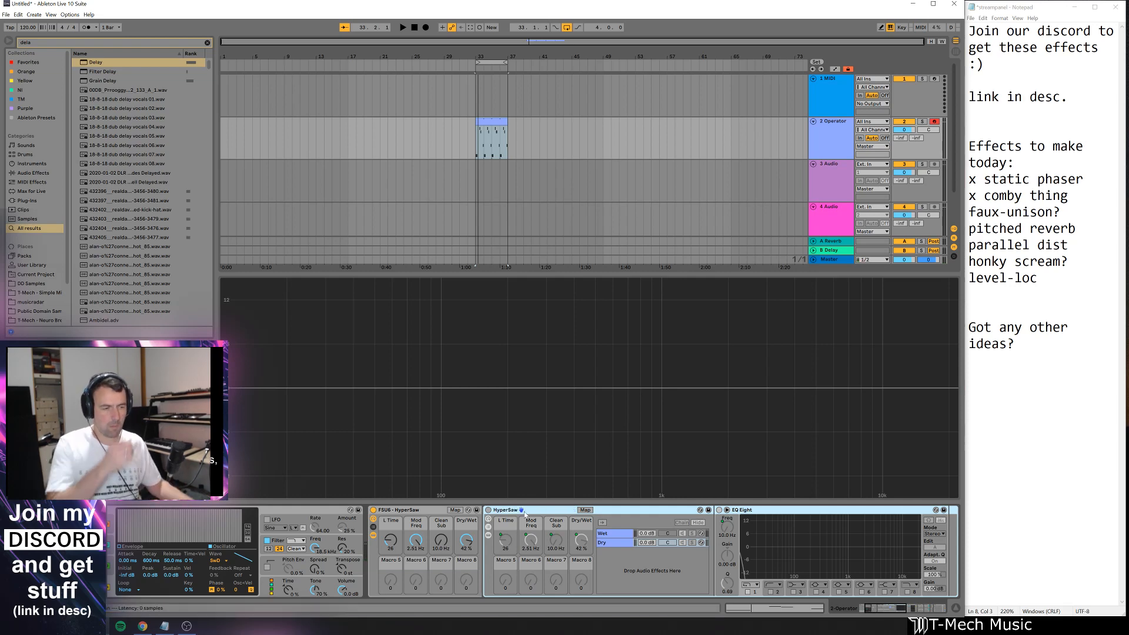
key(Return)
double_click(523, 510)
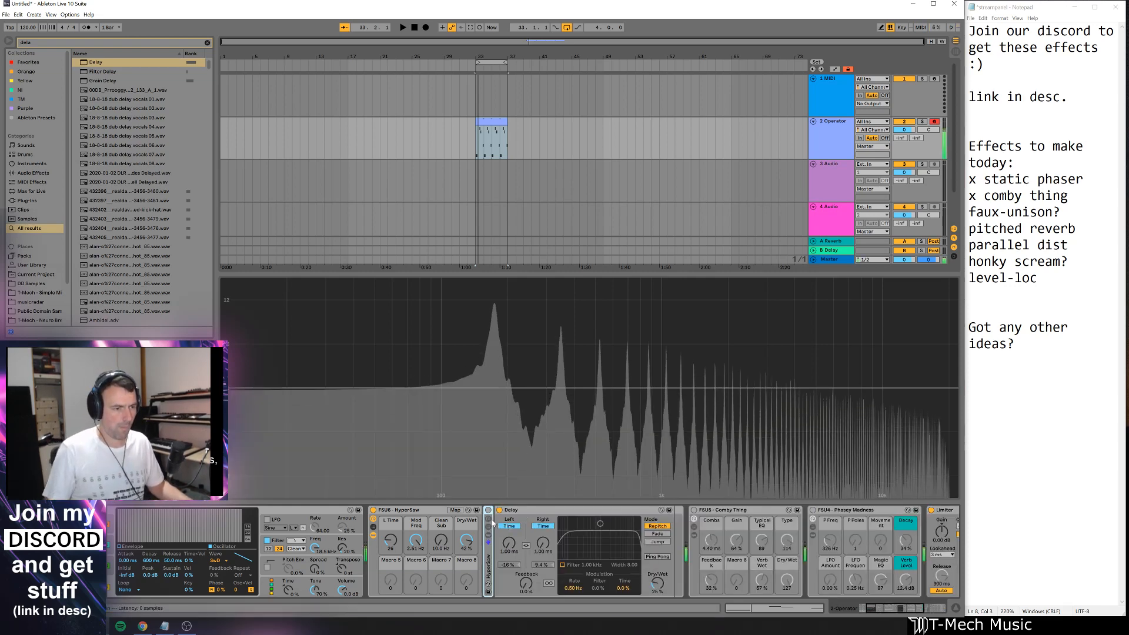
- Try the Delay at 100% wet with raised feedback and longer times of about 73 ms left and 67 ms right, returning feedback to 0%
click(574, 536)
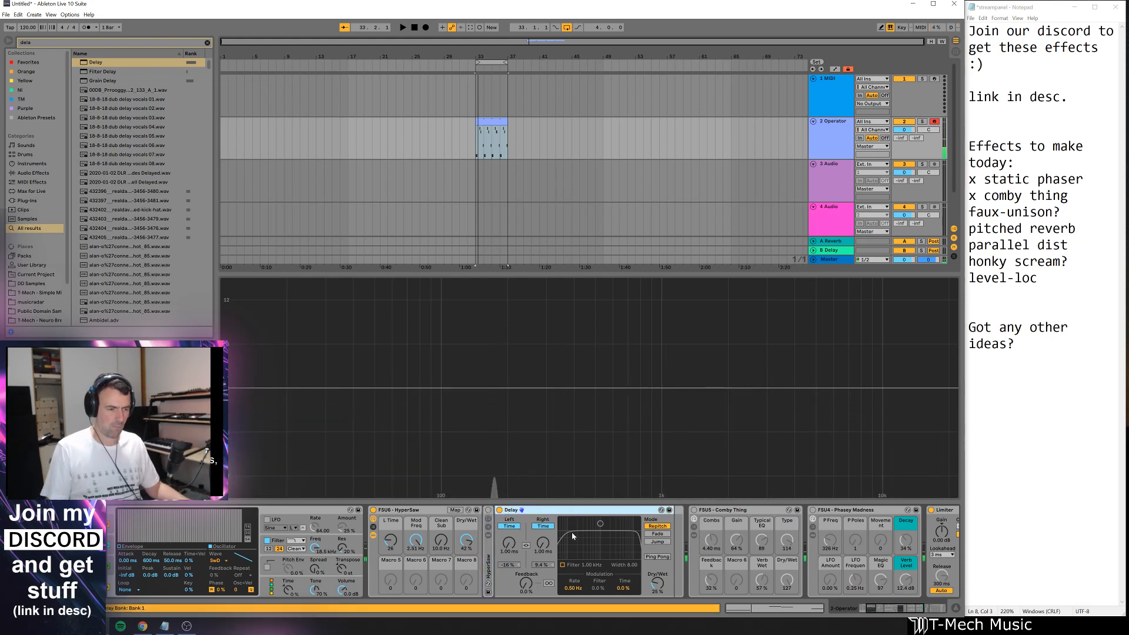
drag(657, 584, 657, 532)
drag(526, 588, 526, 526)
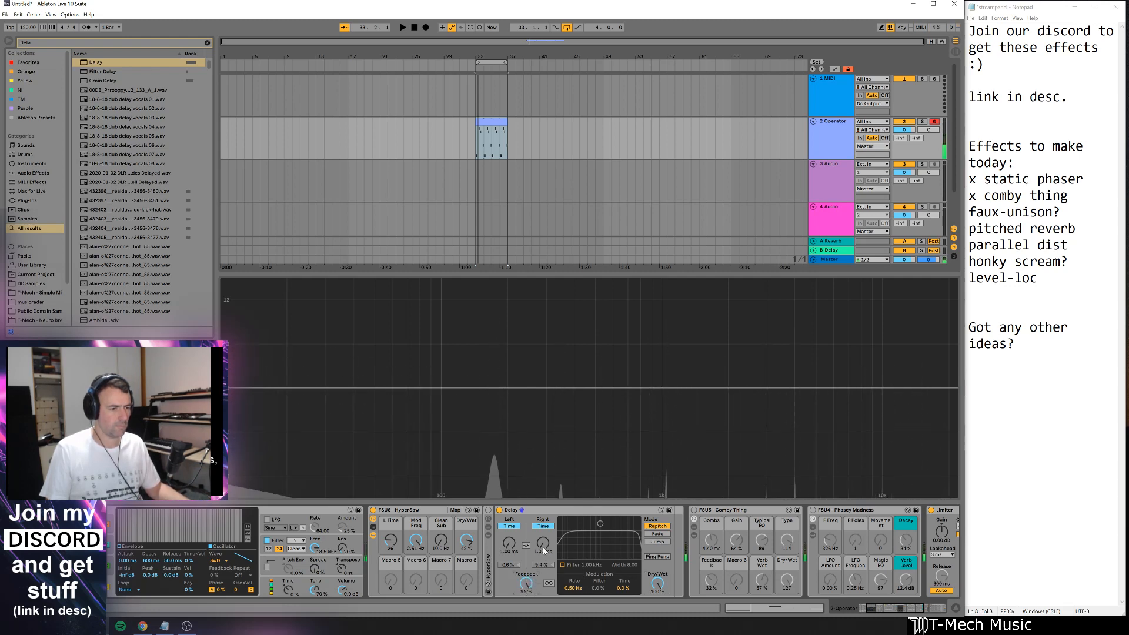
drag(542, 549, 509, 534)
drag(525, 582, 525, 633)
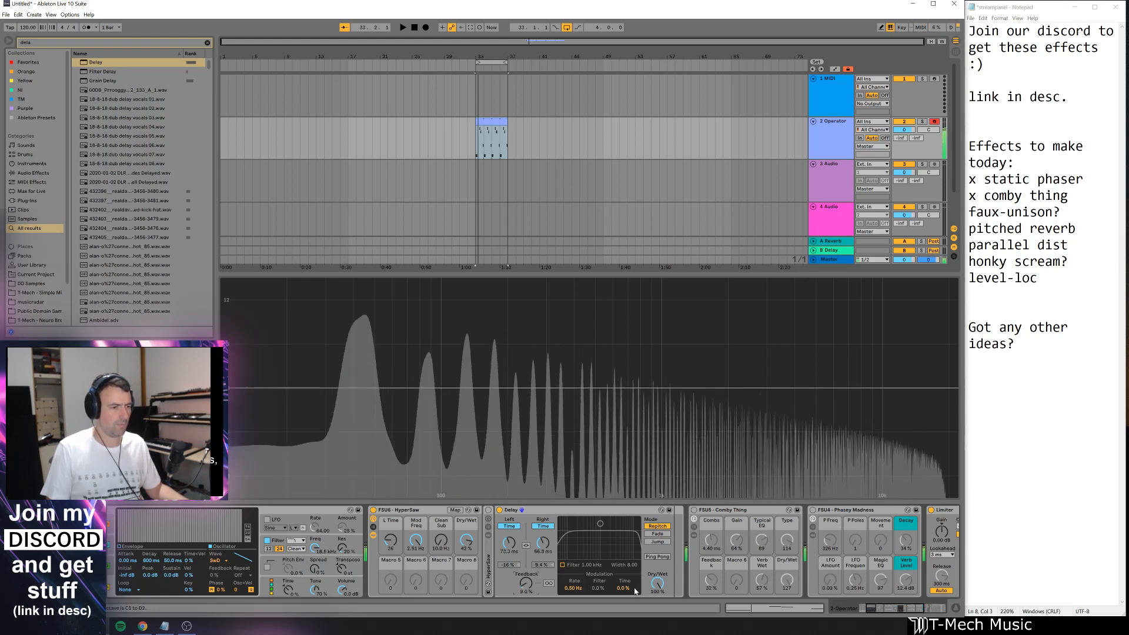
- Set the Delay times to about 11.9 ms left and 6.28 ms right, with 24% feedback and 38% dry/wet
drag(657, 584, 657, 618)
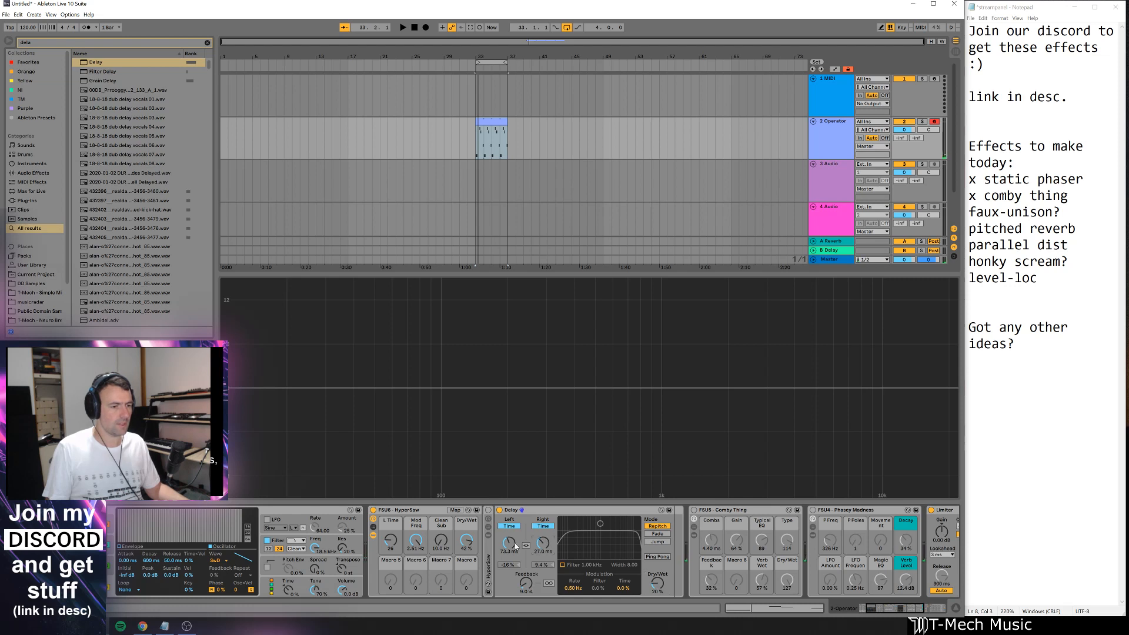
drag(509, 543, 525, 612)
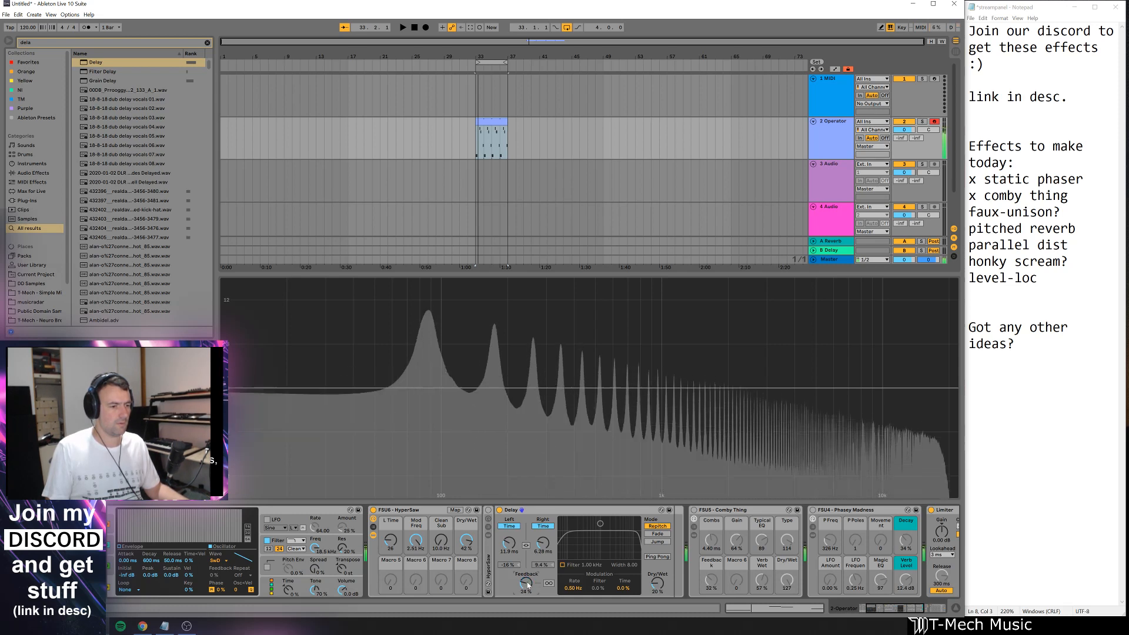
mouse_move(657, 584)
mouse_down()
mouse_move(657, 562)
mouse_move(657, 572)
mouse_up()
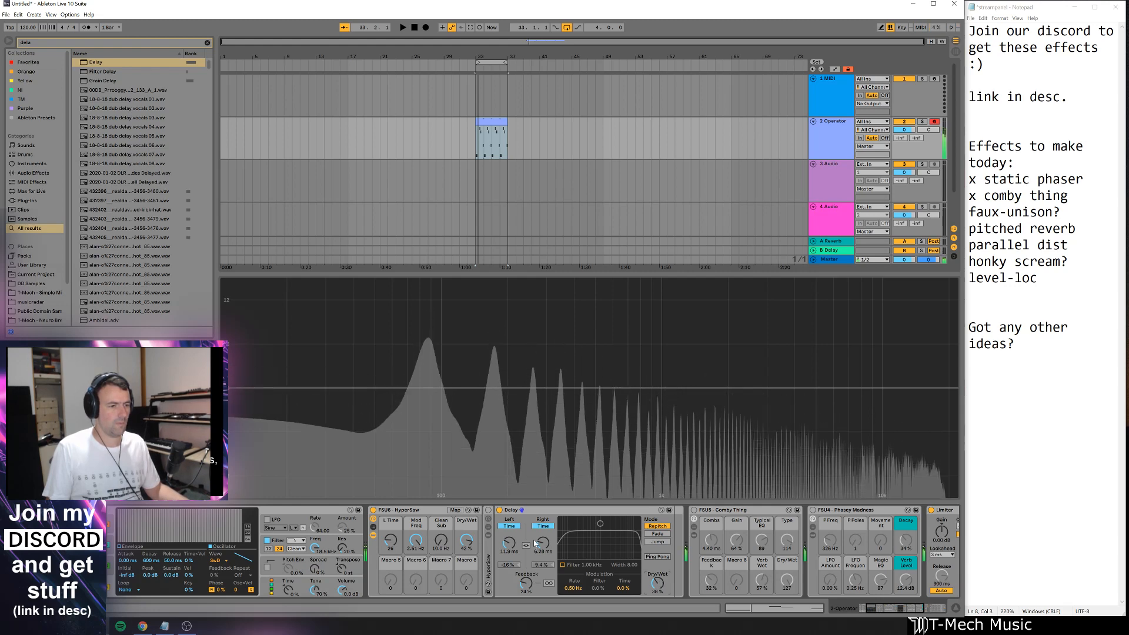
- Compare the sound with the Delay bypassed and active
click(500, 510)
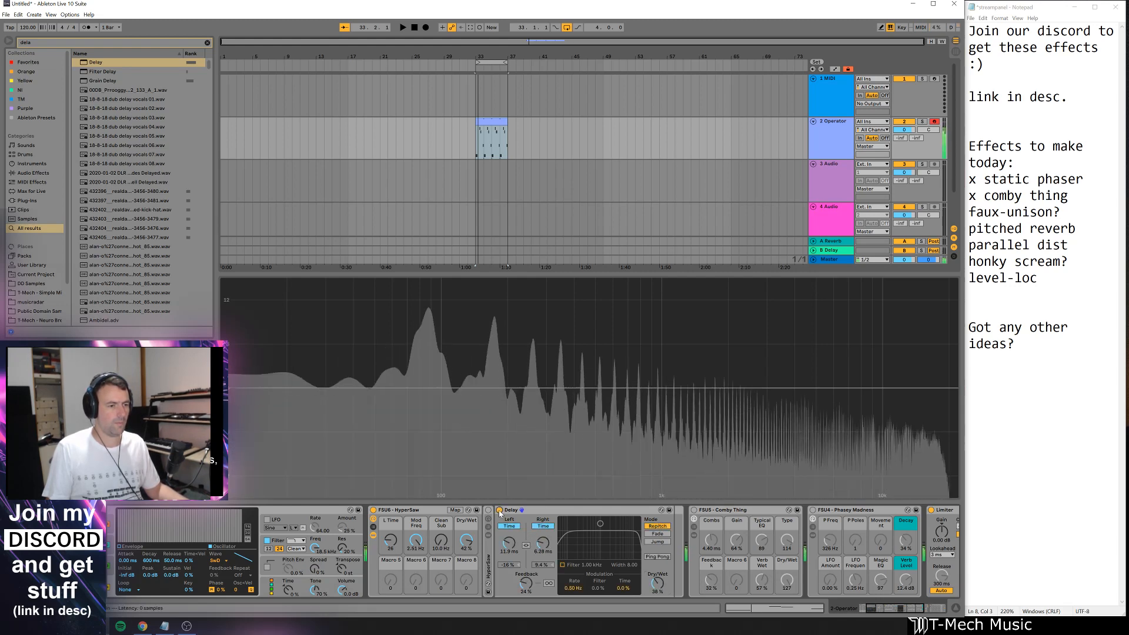
click(500, 510)
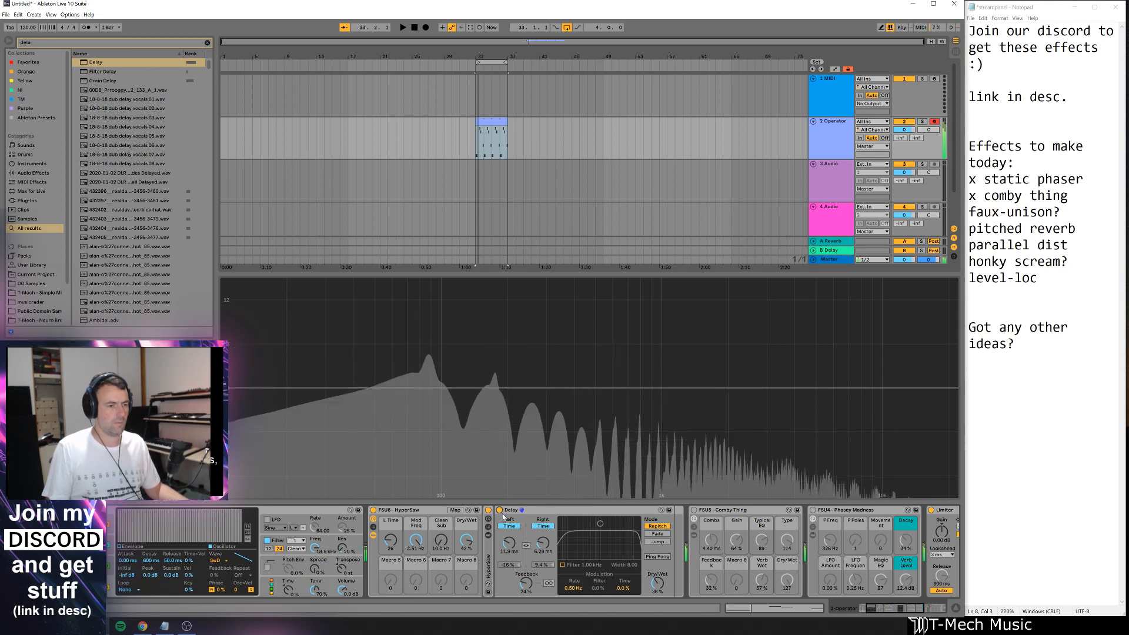
click(500, 510)
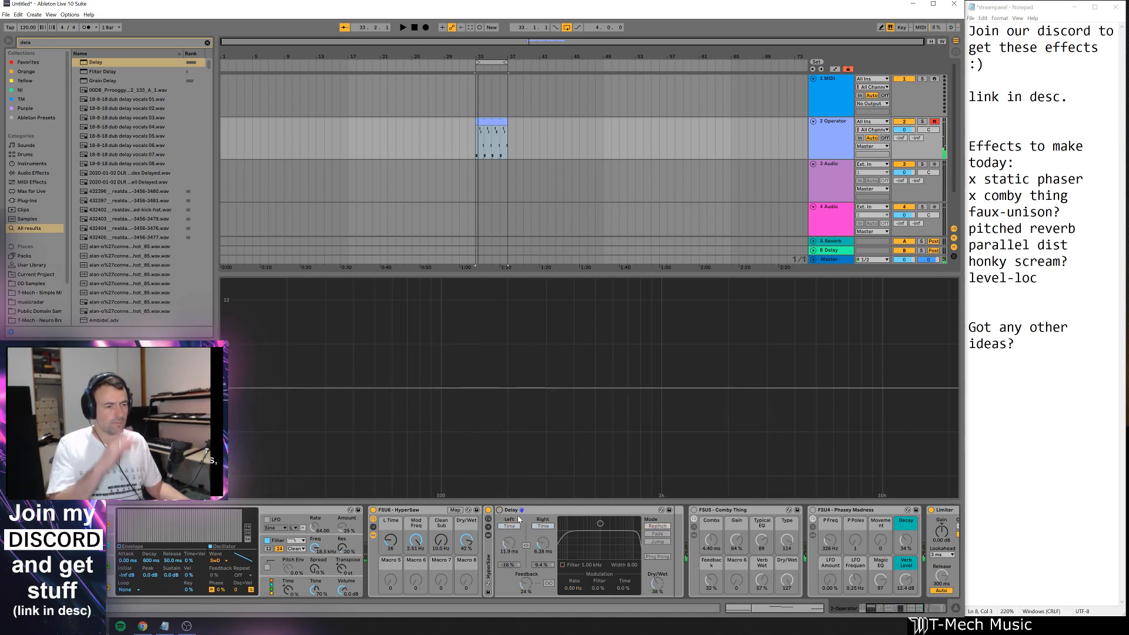
- Group the Delay into its own Audio Effect Rack and map its left and right times to a first macro named Size
click(526, 512)
key(ctrl+g)
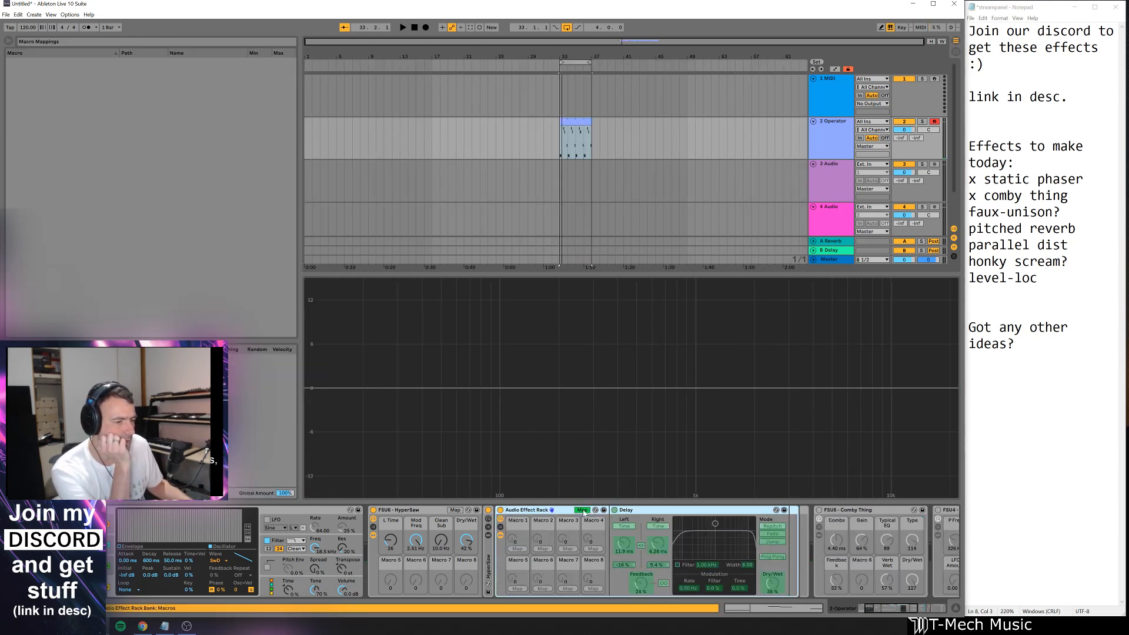
right_click(625, 544)
click(615, 509)
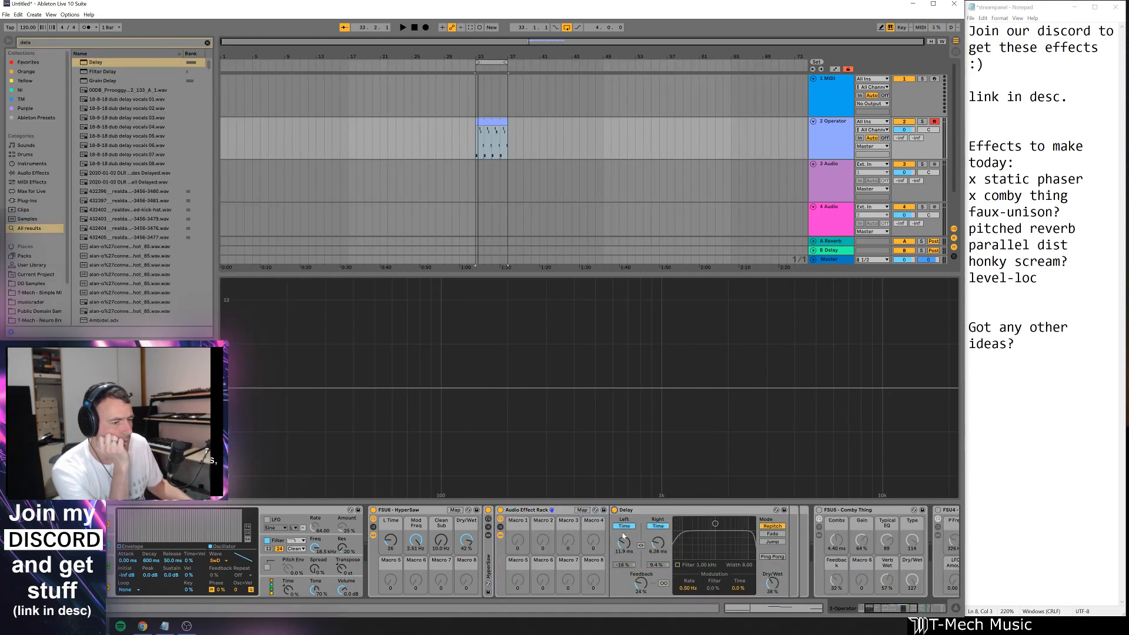
right_click(627, 546)
click(652, 492)
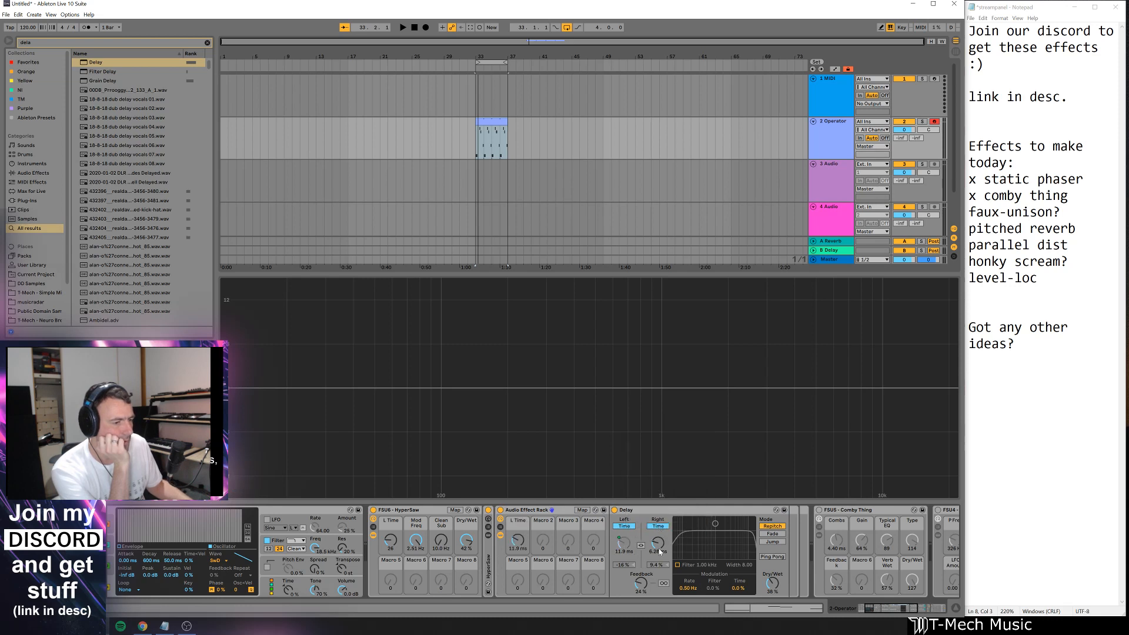
right_click(661, 546)
click(677, 492)
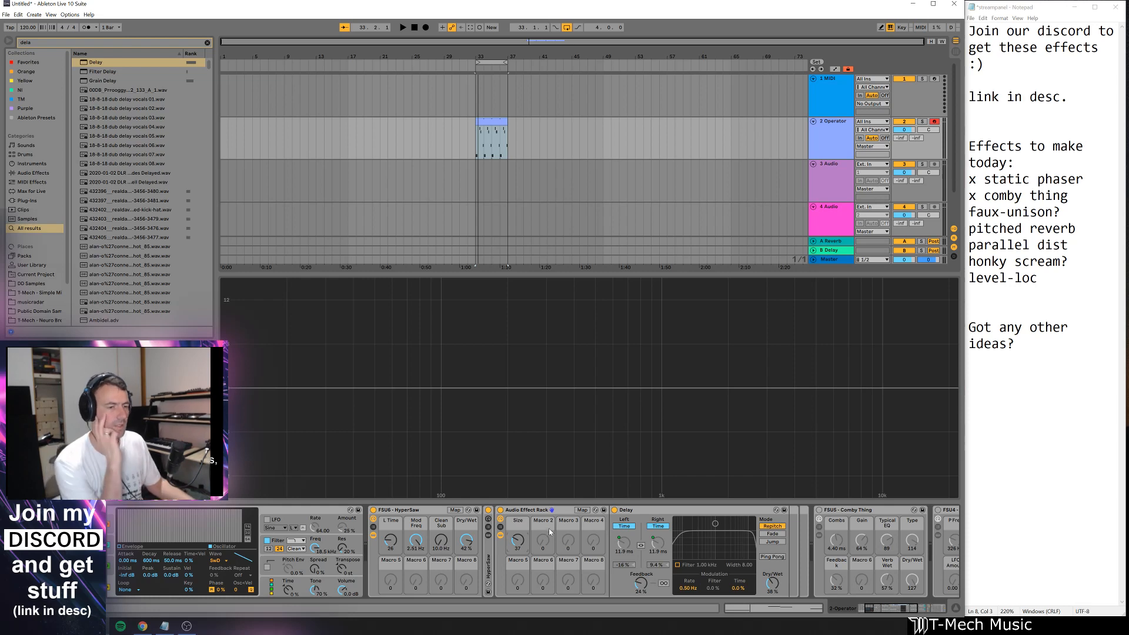
- Limit the Size macro's ranges to 15–80 ms for the left delay time and 13–90 ms for the right
click(582, 510)
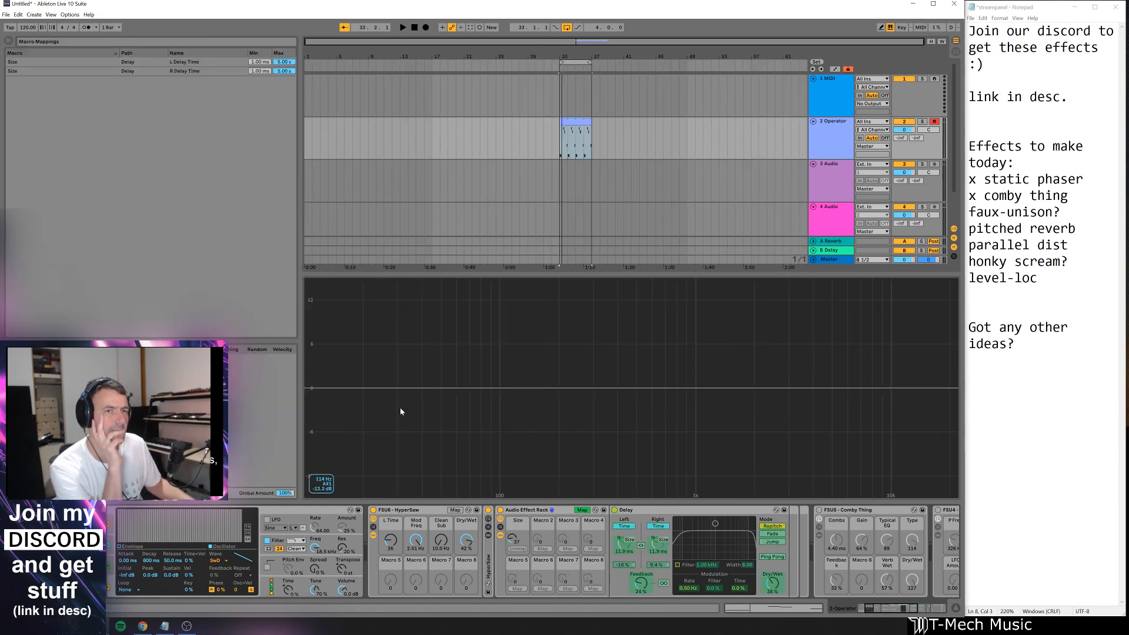
click(290, 62)
text(8)
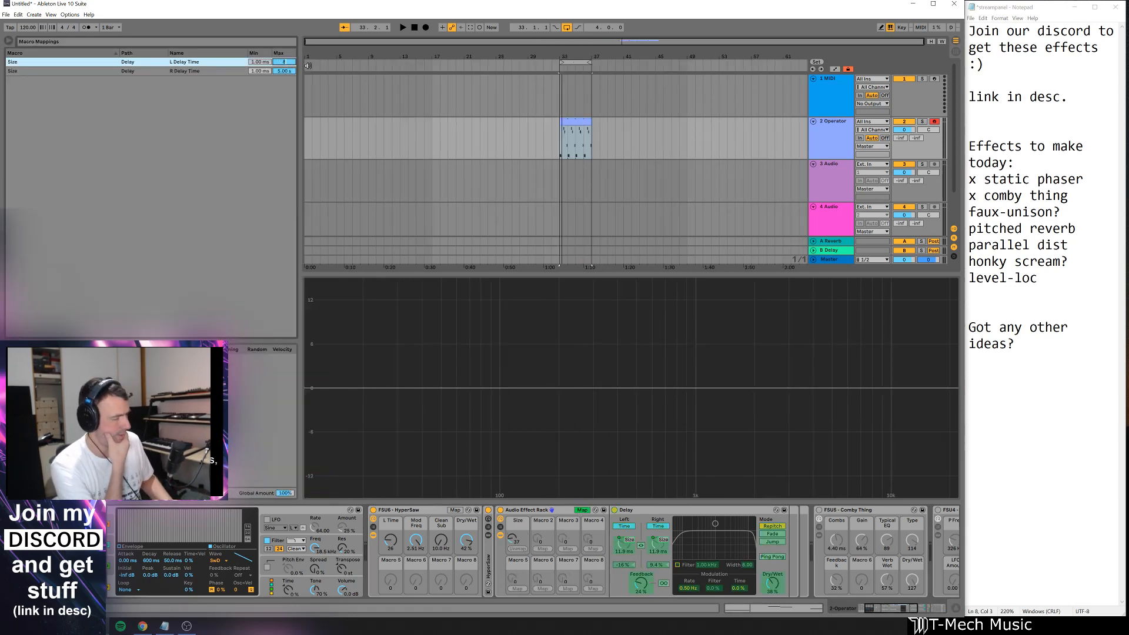
text(0)
key(Return)
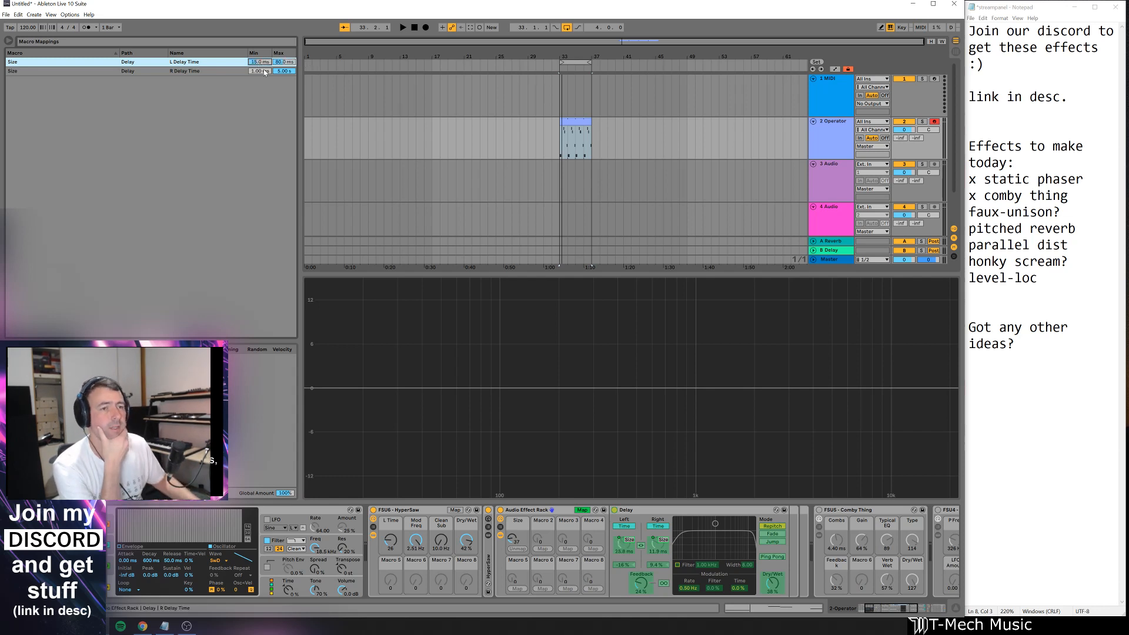
click(262, 71)
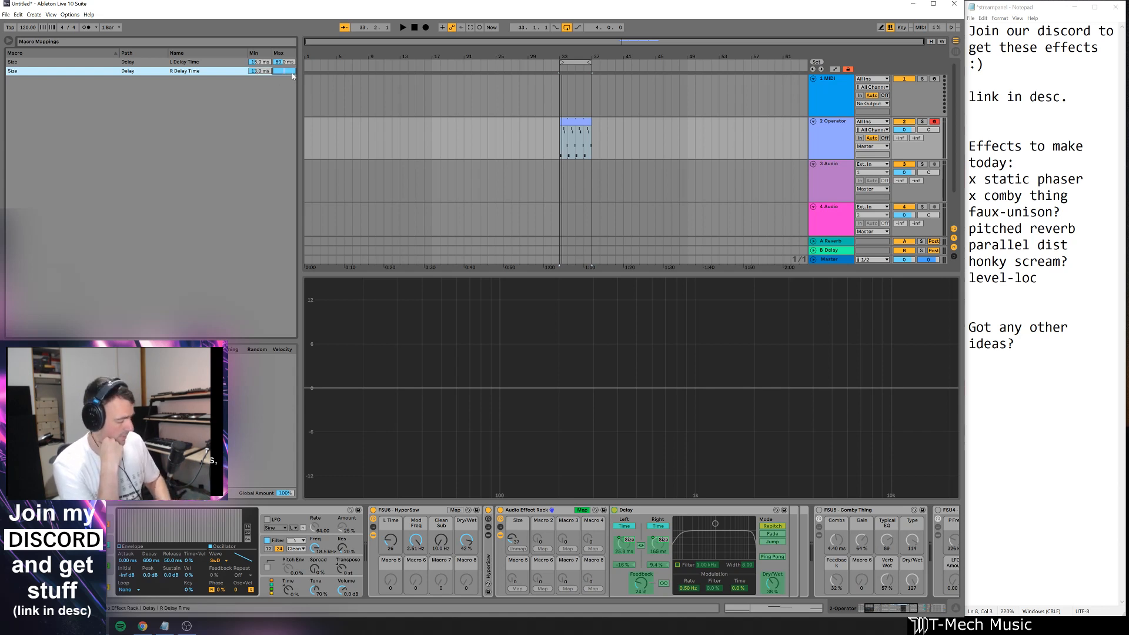
click(582, 510)
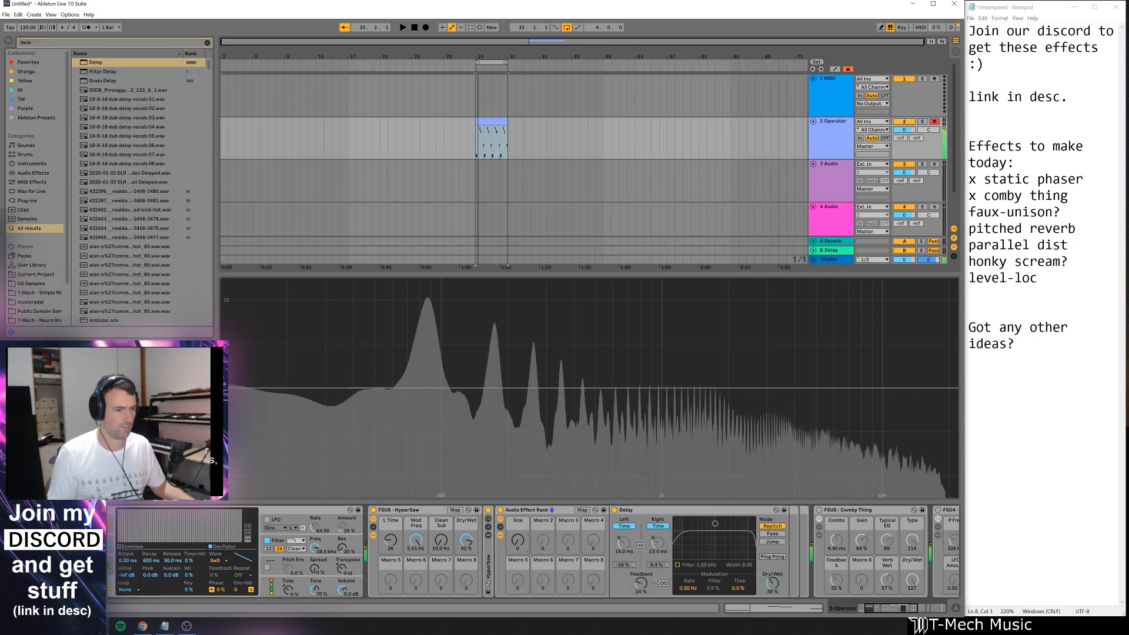
- Test the Size macro by sweeping it up to its maximum and back down to 0 while playing notes
drag(518, 542, 519, 484)
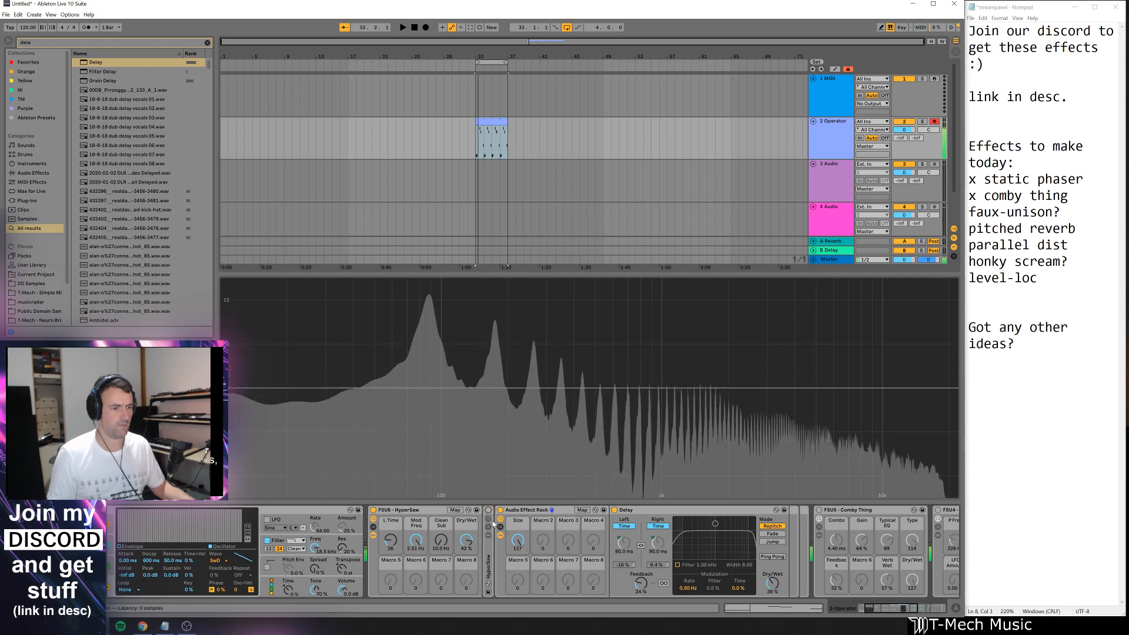
drag(519, 541, 518, 491)
drag(518, 543, 518, 606)
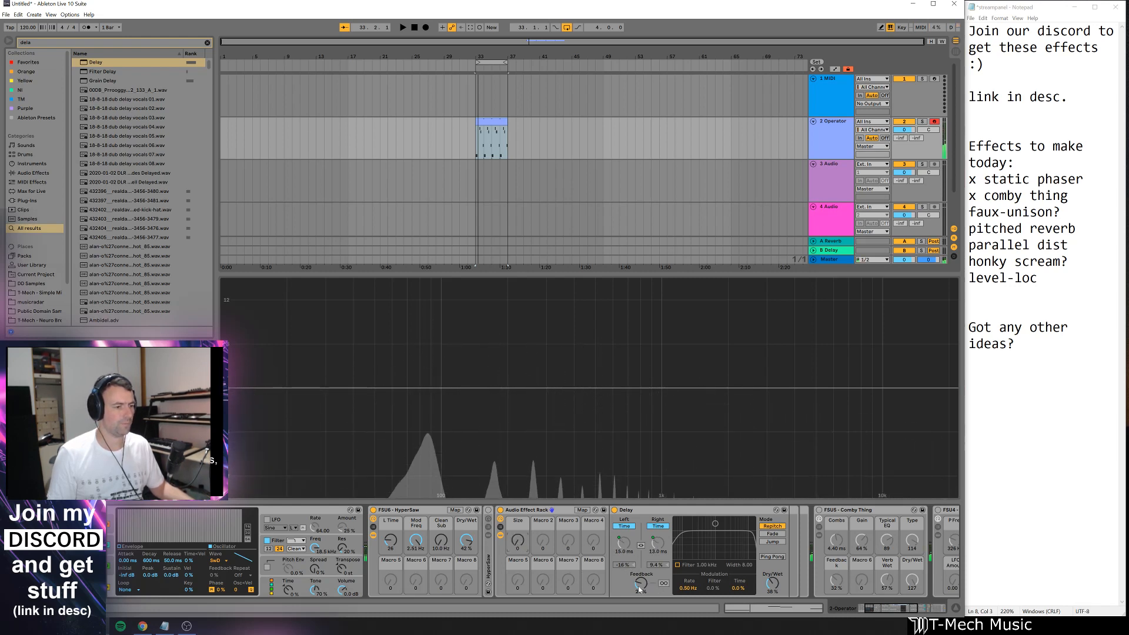
- Set the Delay to 100% dry/wet and 22% feedback
drag(640, 582, 641, 564)
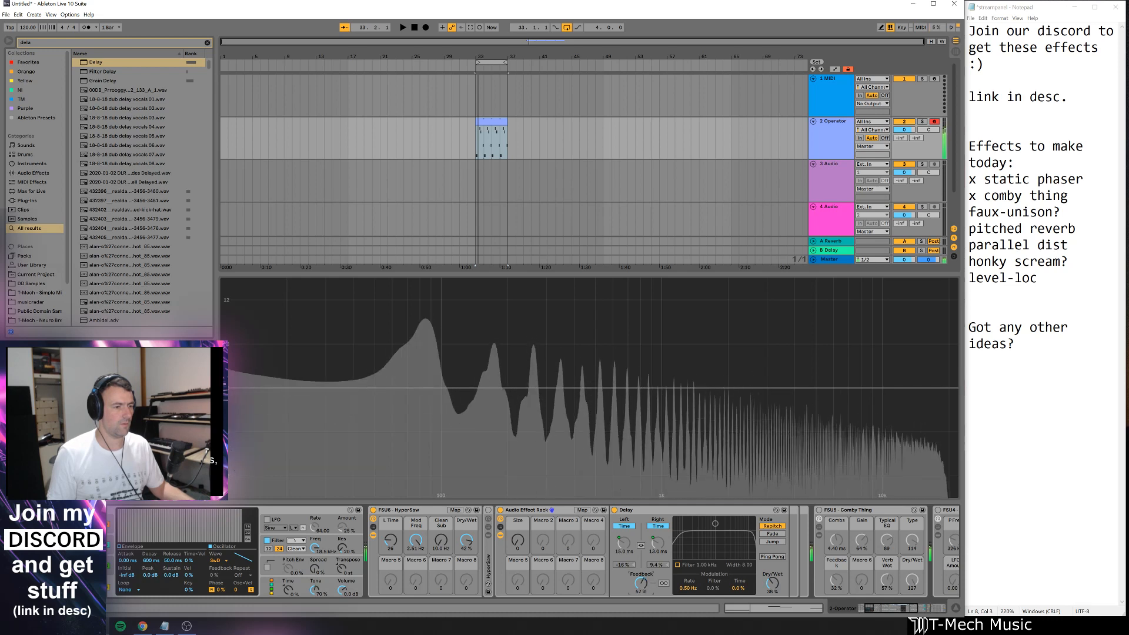
drag(773, 583, 773, 547)
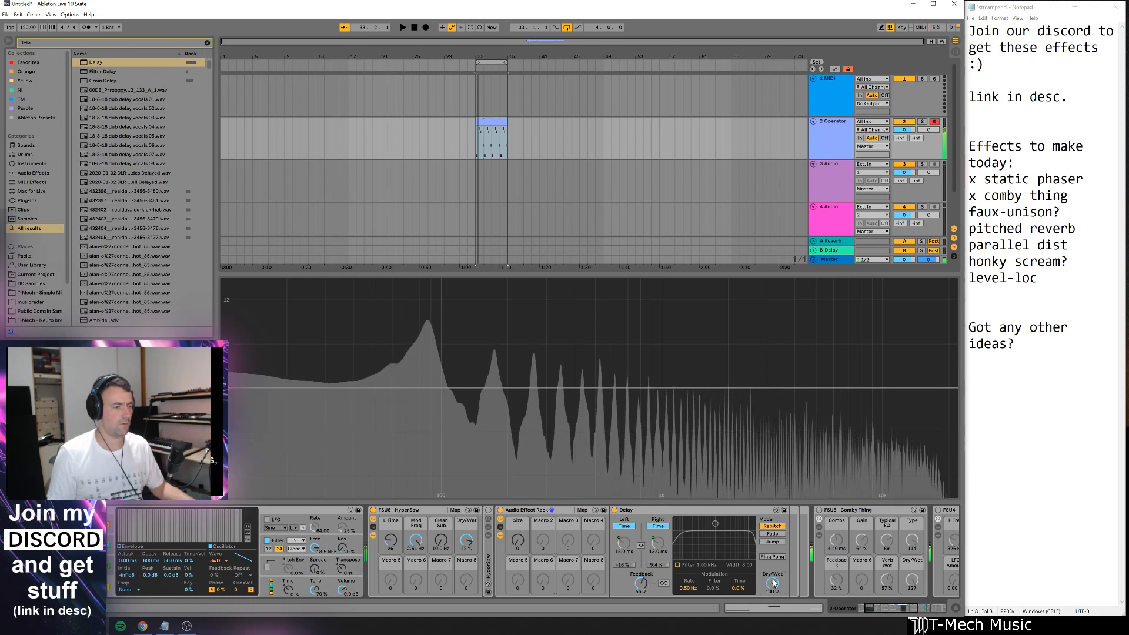
drag(638, 584, 638, 603)
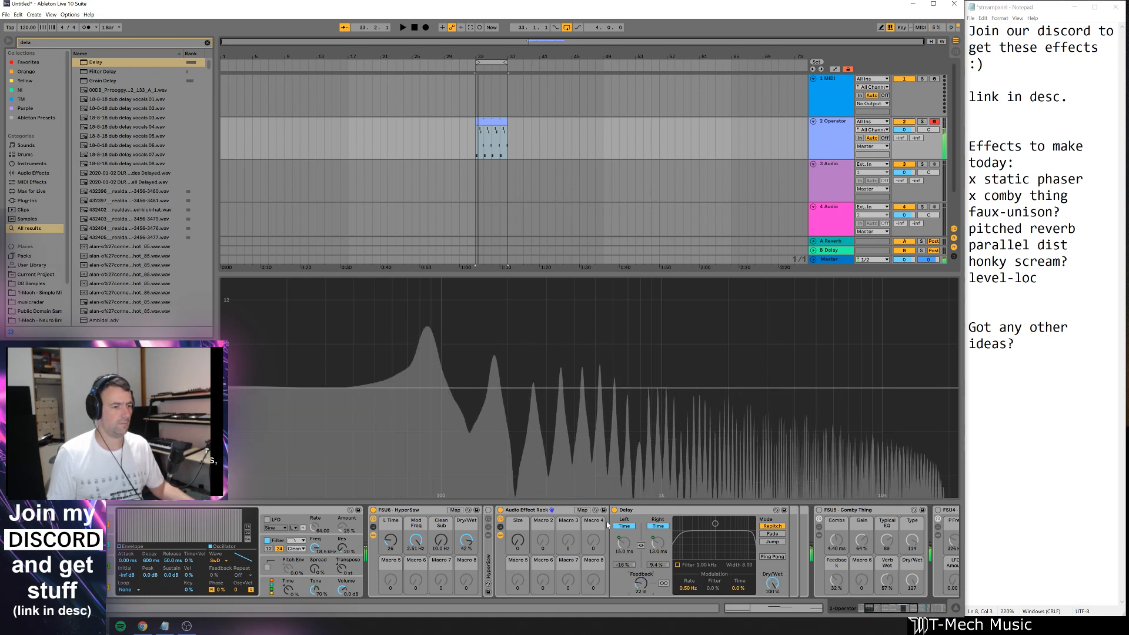
- Map the Delay's Feedback to Macro 2 and its Dry/Wet to Macro 3
right_click(648, 586)
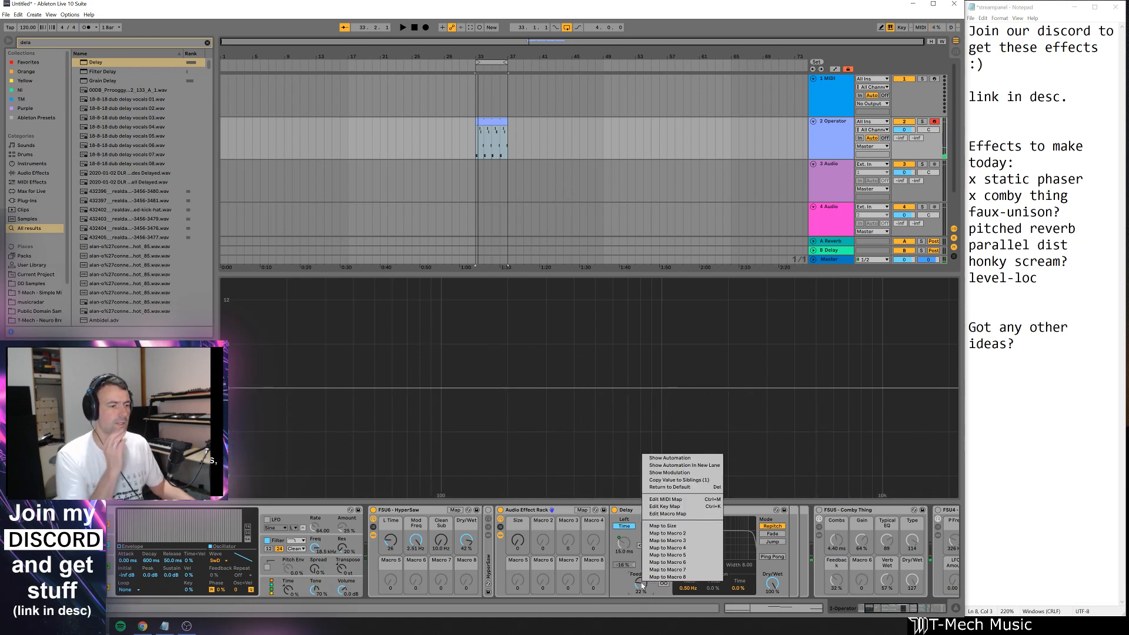
click(667, 533)
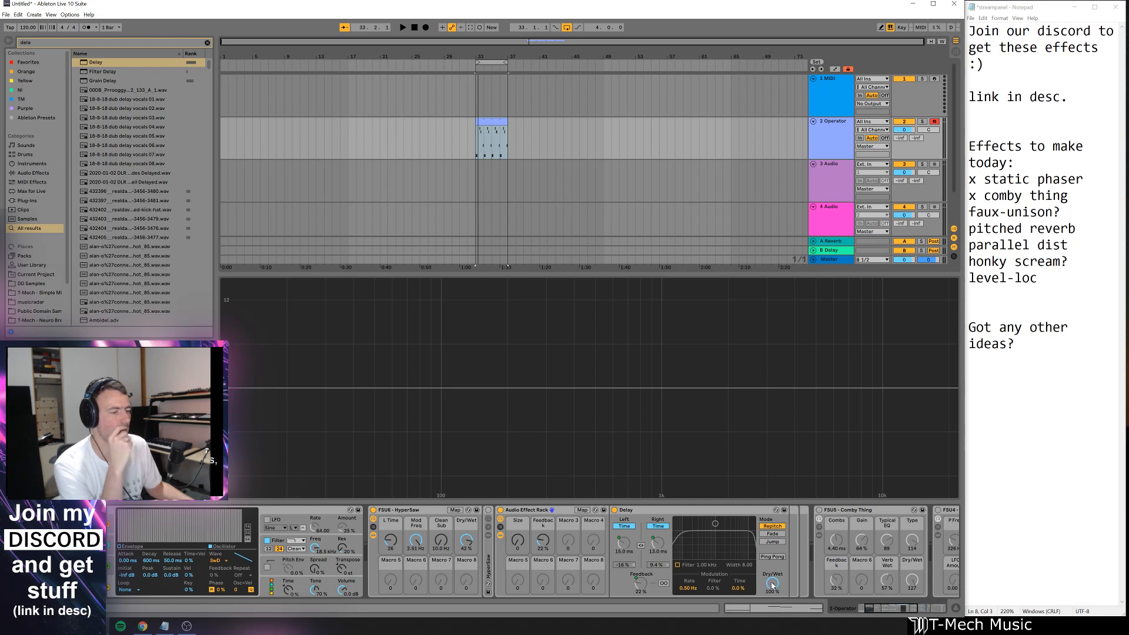
right_click(772, 585)
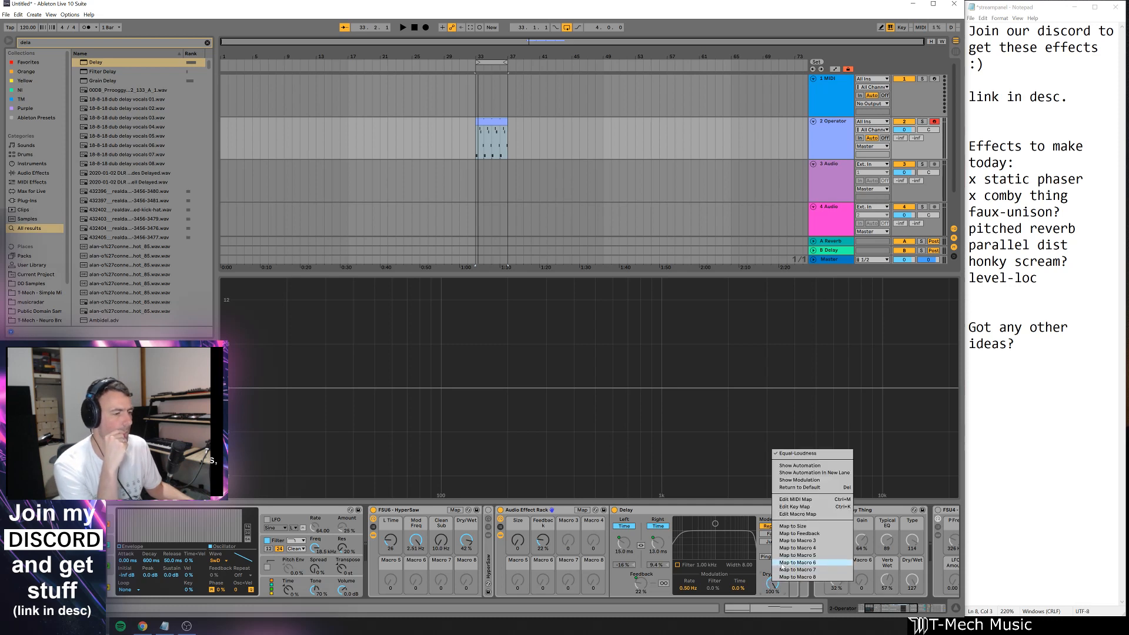
click(798, 541)
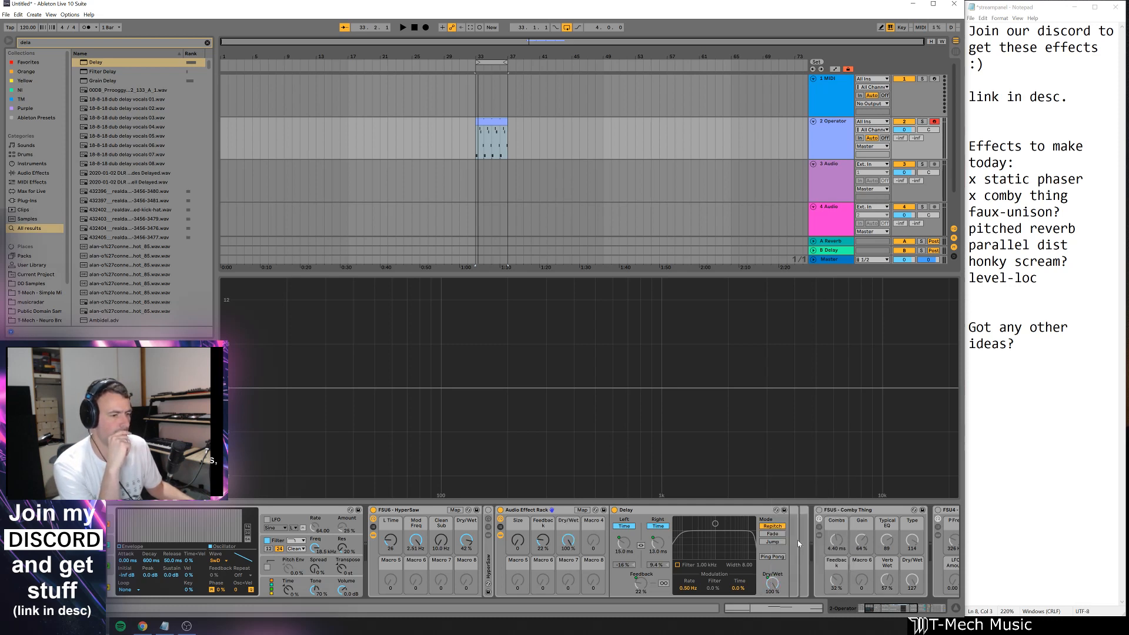
- Try 100% time modulation on the Delay, settling on a 0.40 Hz rate, 0% time modulation and 24% on the Dry/Wet macro
drag(740, 588, 740, 517)
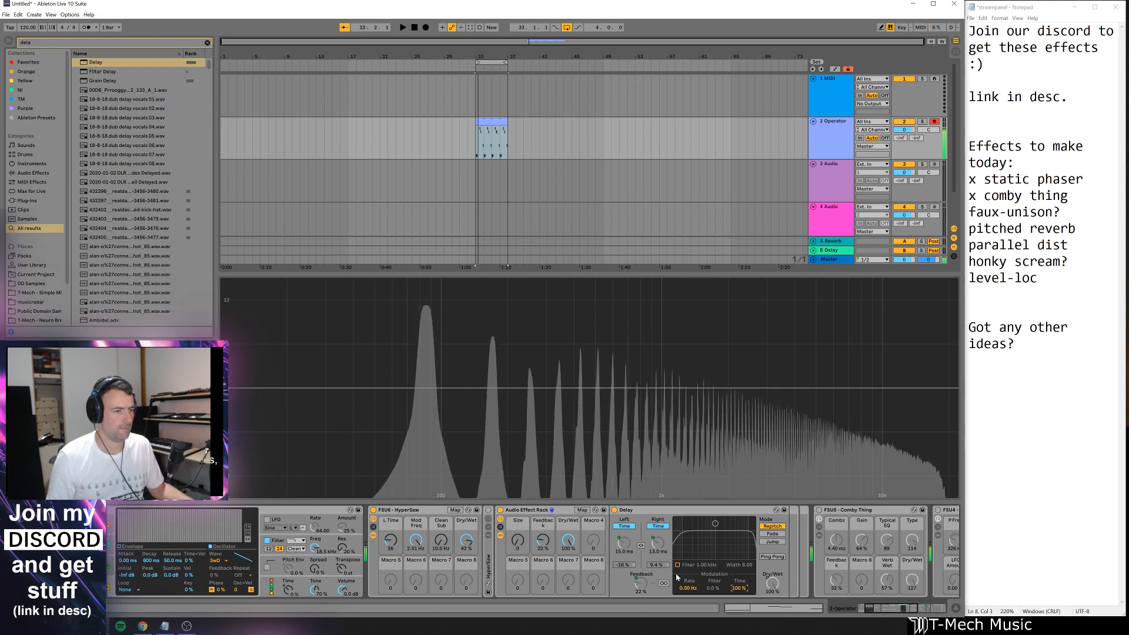
drag(573, 544, 567, 582)
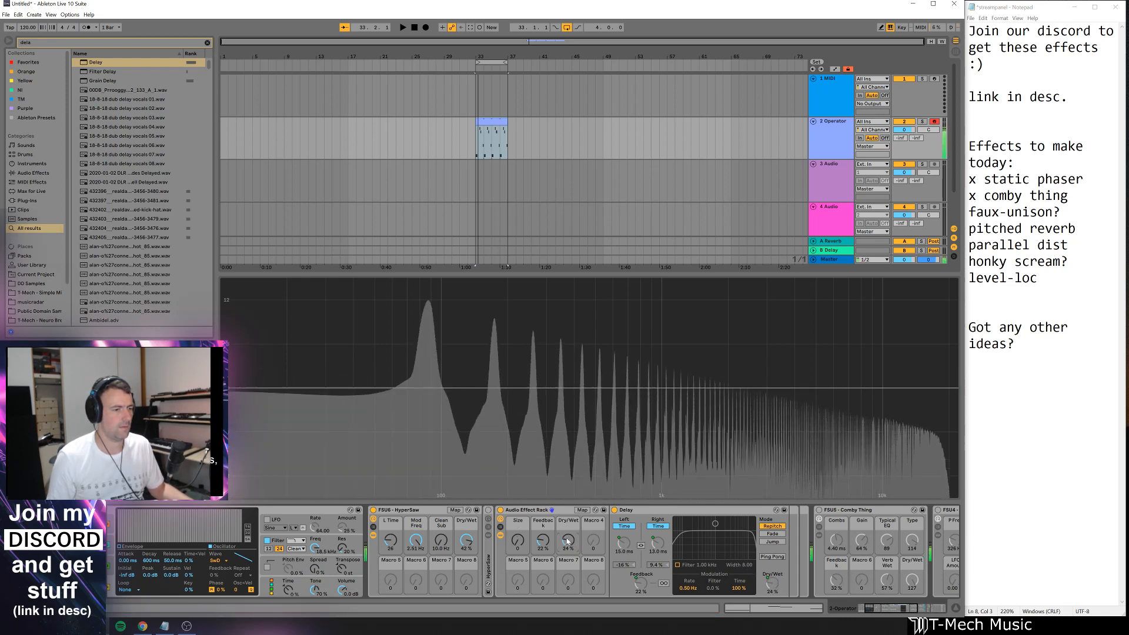
mouse_move(688, 588)
mouse_down()
mouse_move(689, 553)
mouse_move(687, 596)
mouse_up()
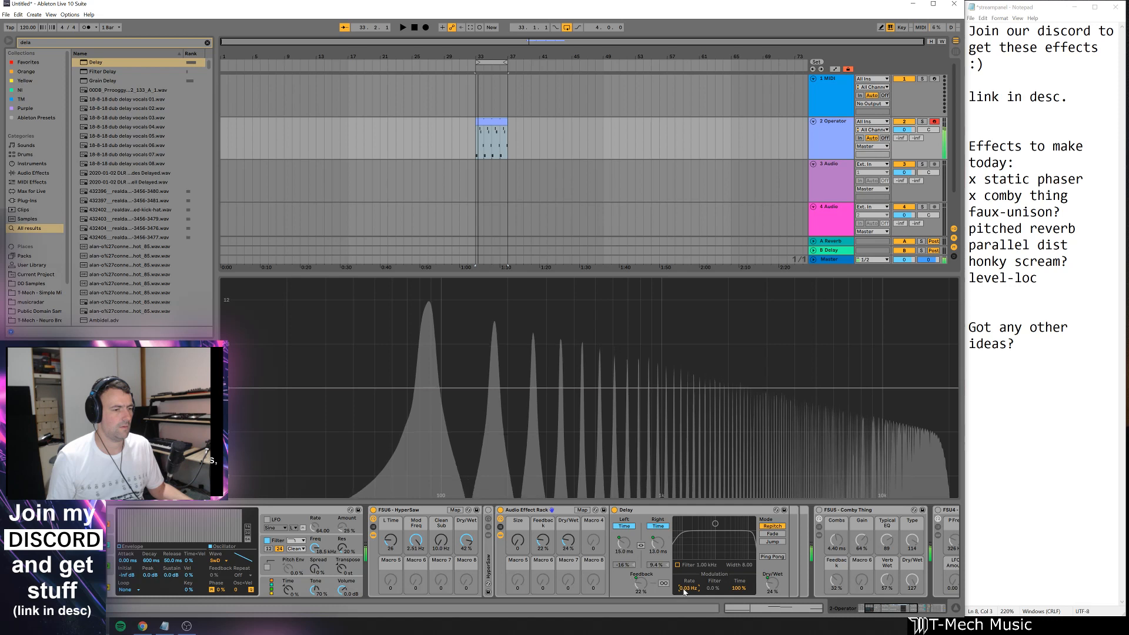
mouse_move(689, 588)
mouse_down()
mouse_move(689, 565)
mouse_move(687, 593)
mouse_up()
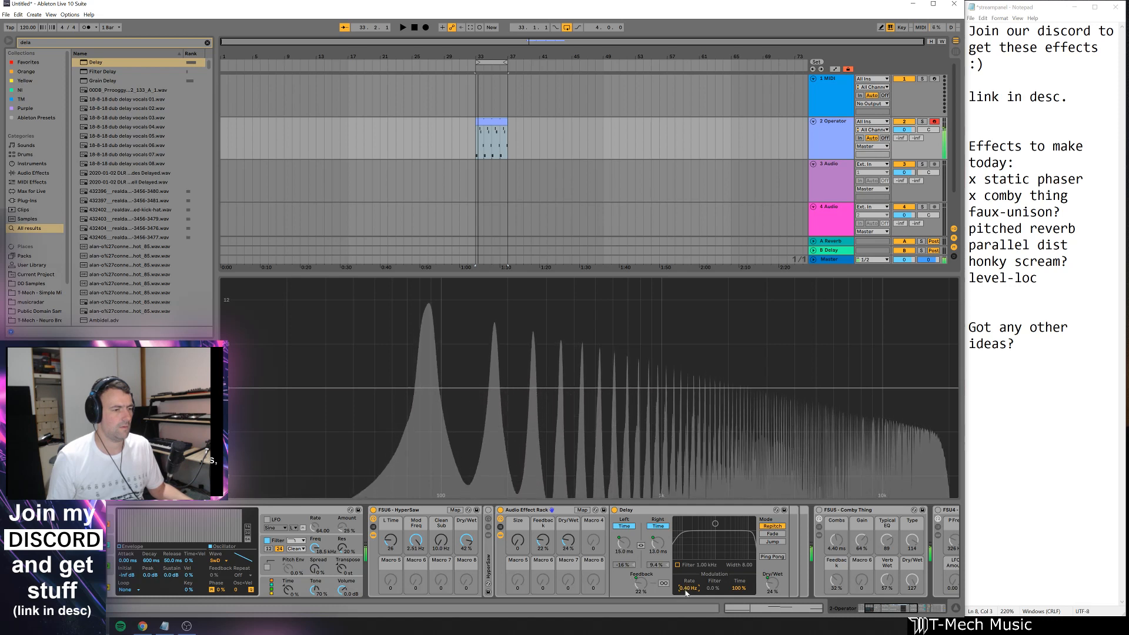
drag(739, 592, 738, 634)
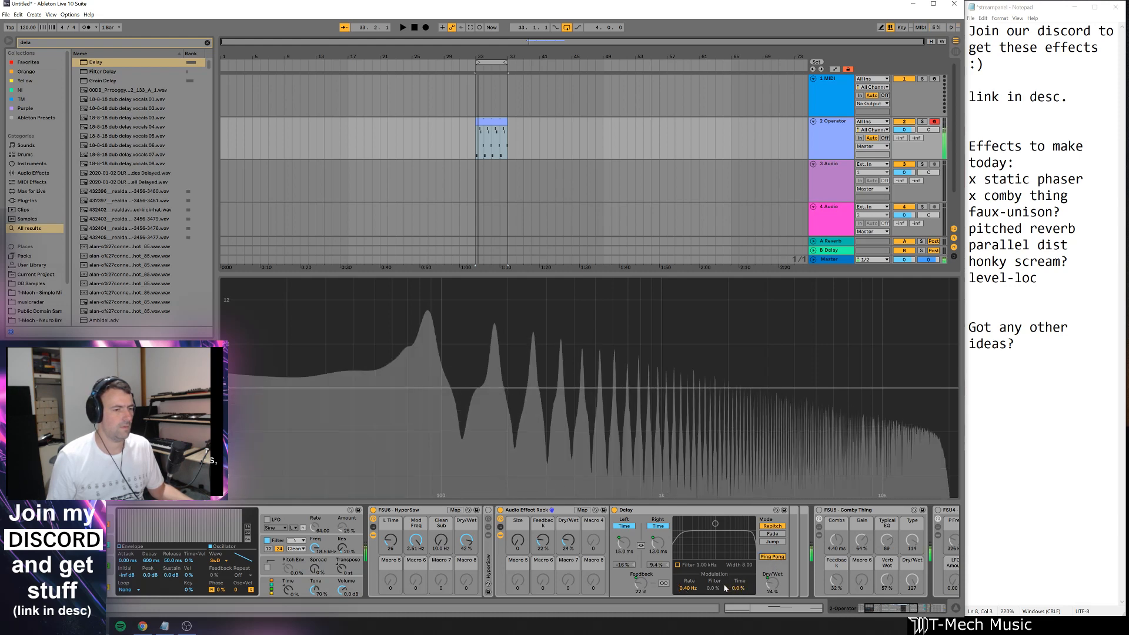
- Map the inner Delay rack's Size, Feedback and Dry/Wet macros to Macros 5, 6 and 8 of the outer FSU6 rack
click(774, 557)
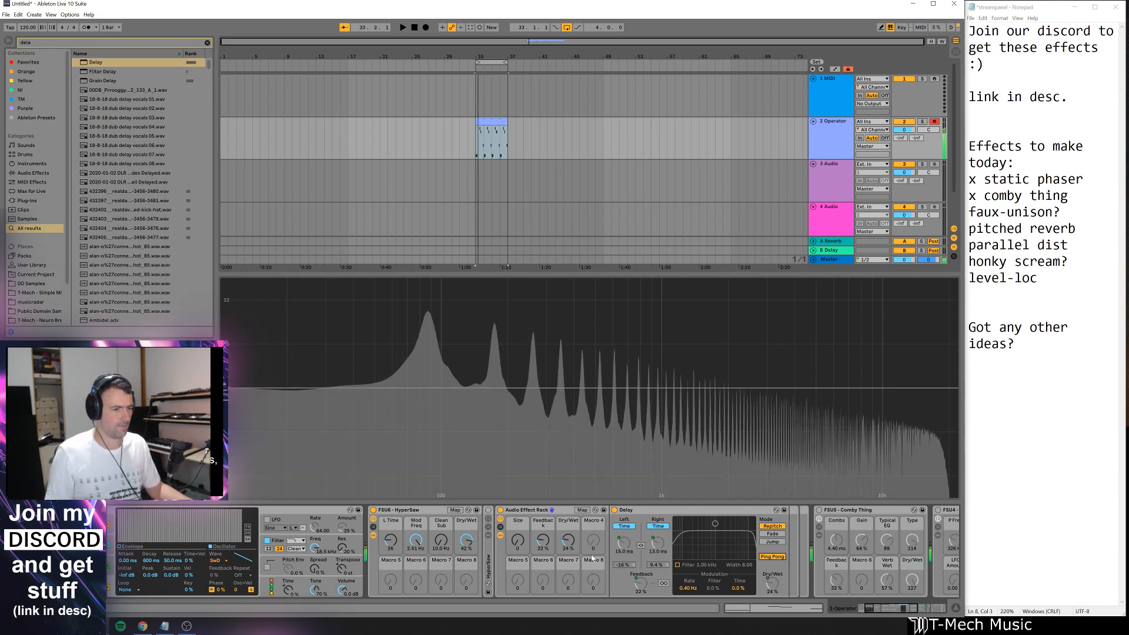
right_click(517, 540)
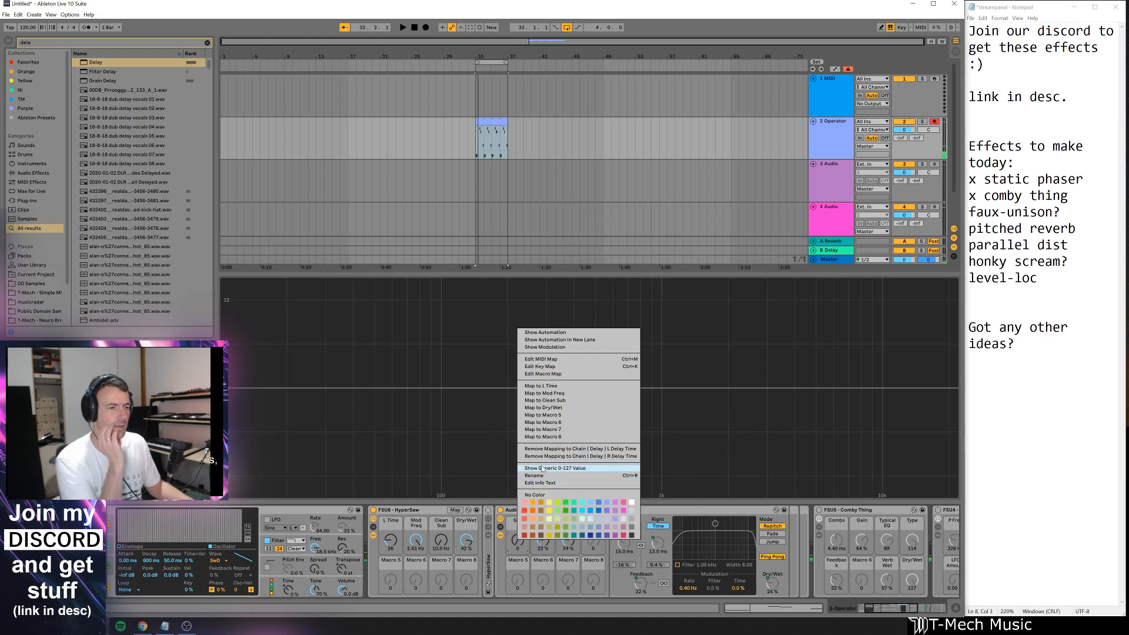
click(545, 416)
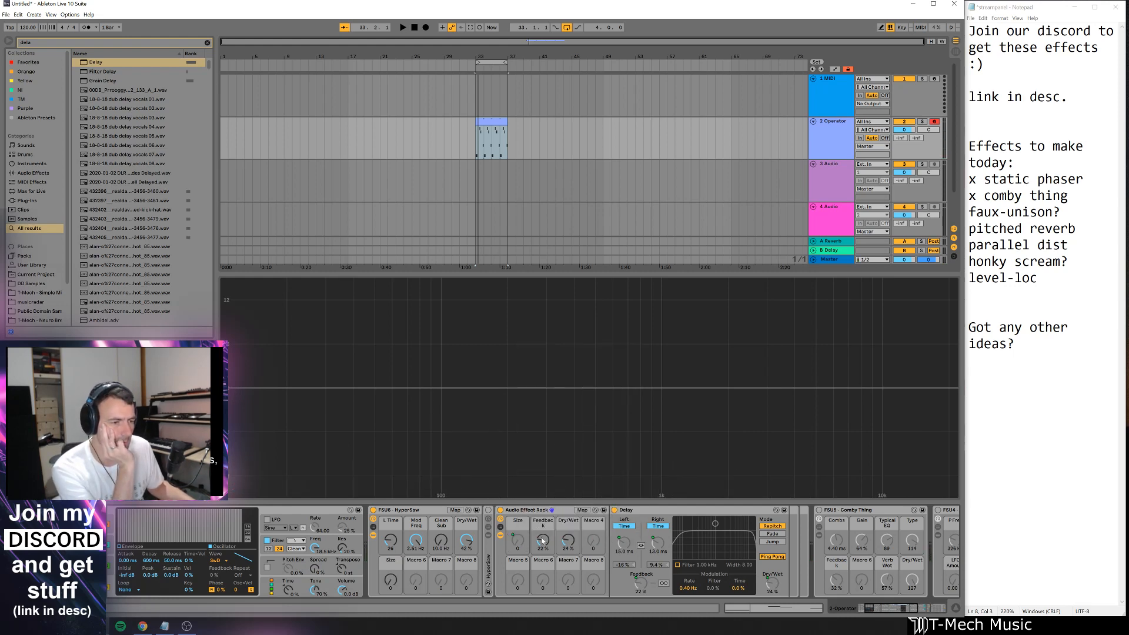
right_click(542, 540)
click(563, 425)
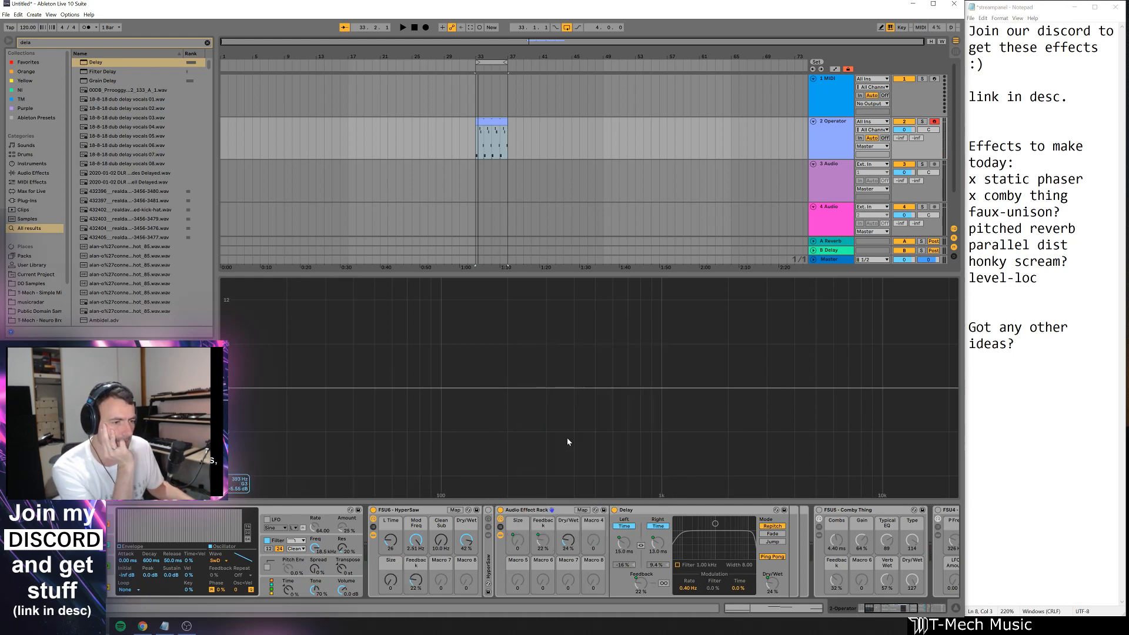
right_click(566, 542)
click(605, 447)
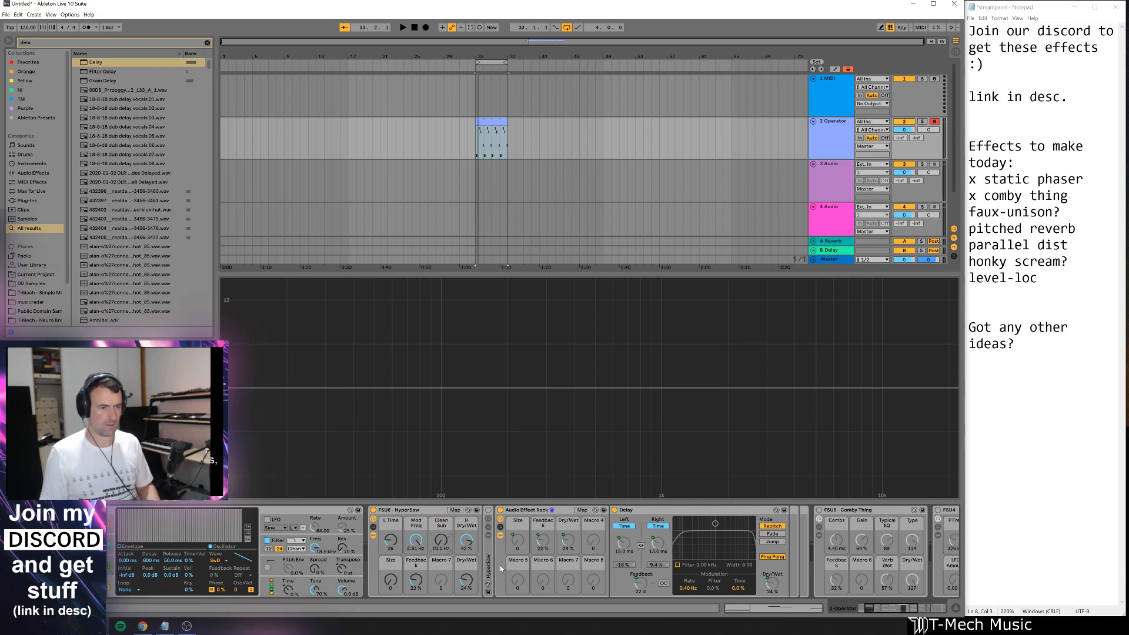
- Rename the outer rack FSU6 - HyperSaw / Dim Expand and set its Size macro to 22
click(436, 513)
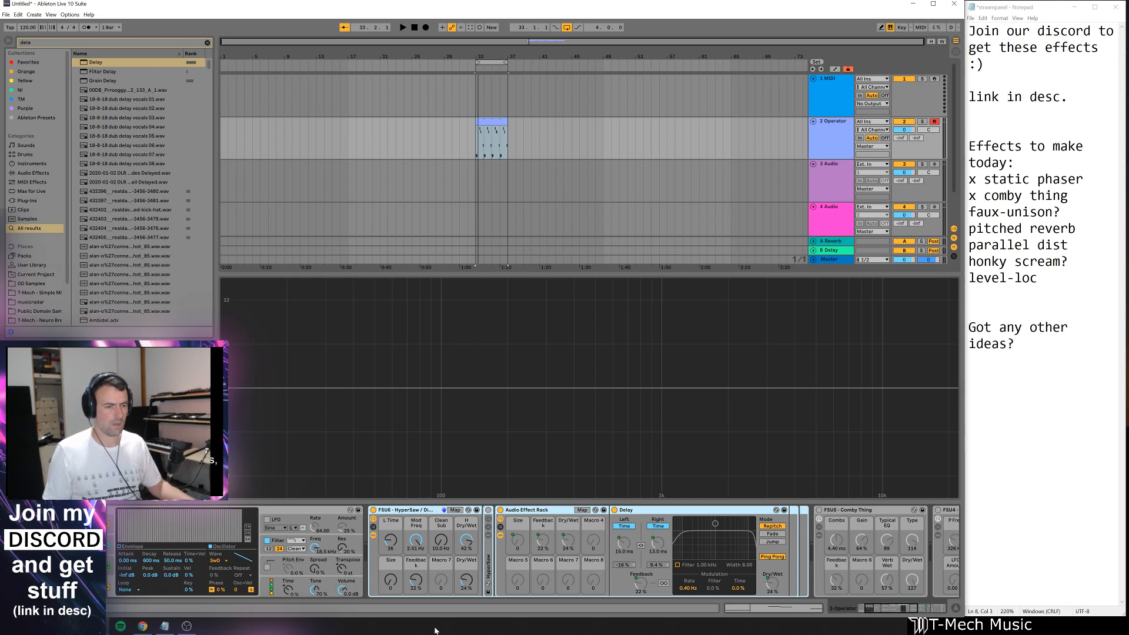
drag(394, 590, 393, 599)
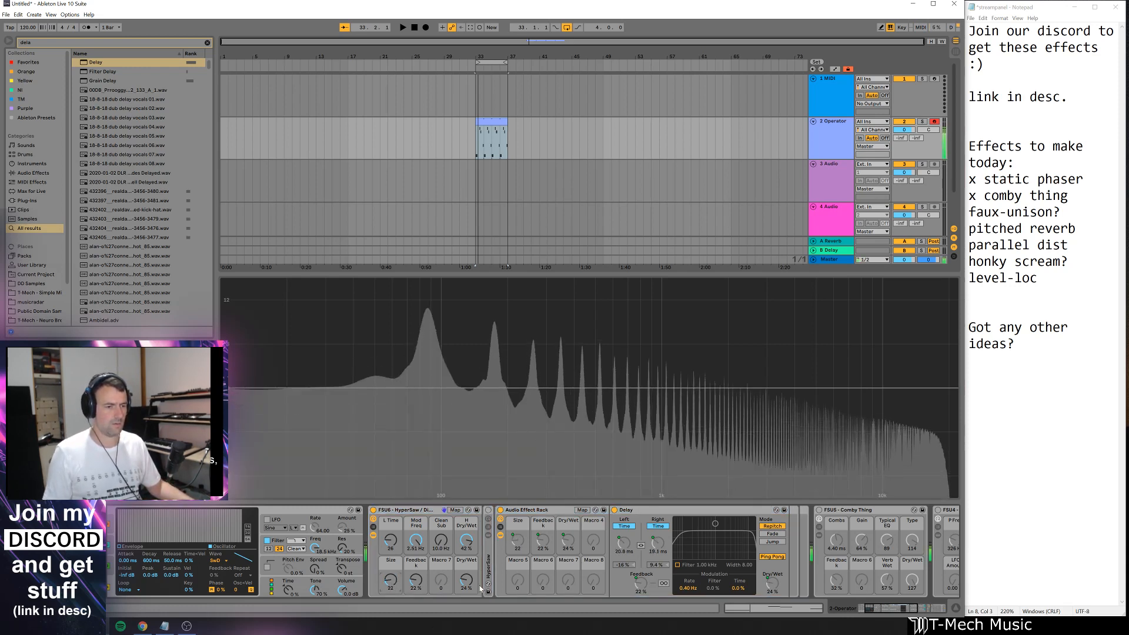
- Rename the inner Delay rack Dimension Expander and fold it up
click(525, 511)
key(ctrl+r)
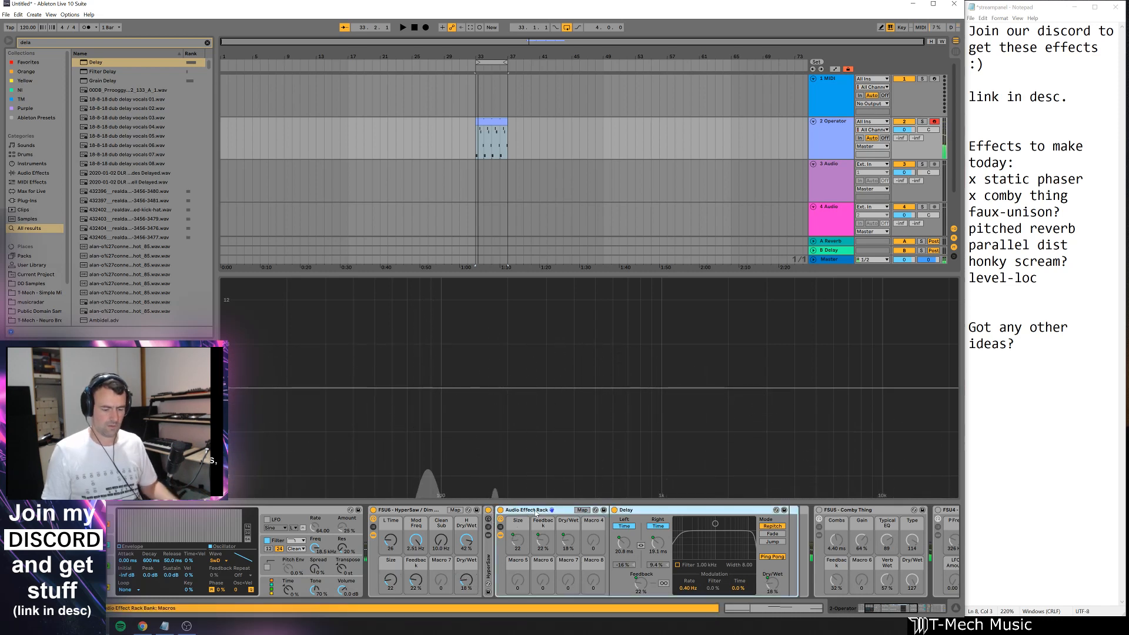
text(Dimension E)
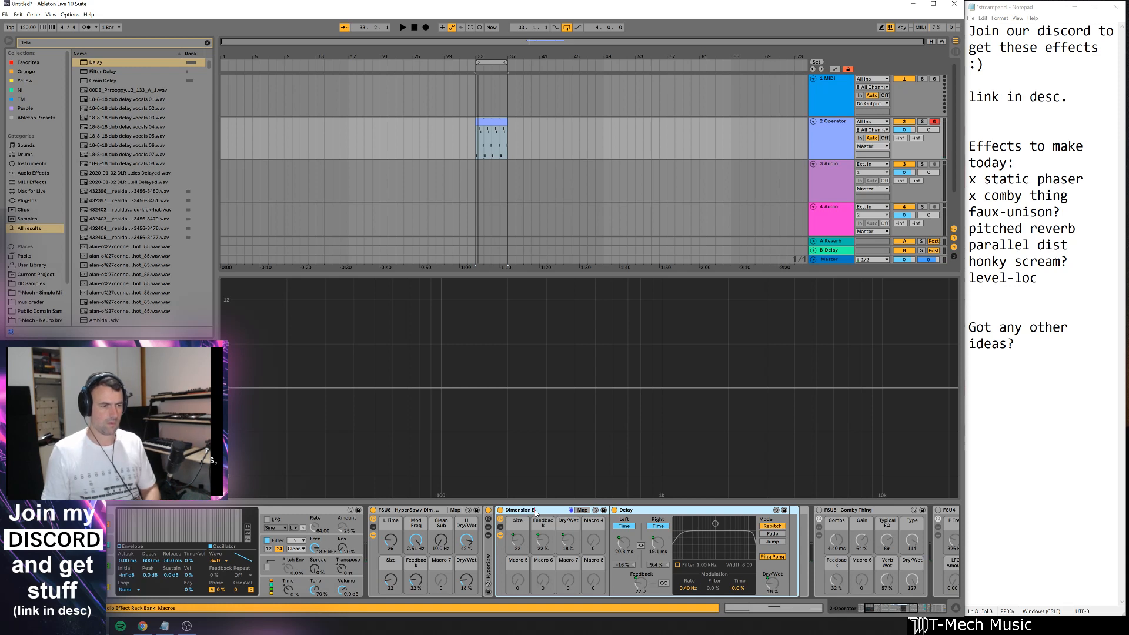
text(xpoa)
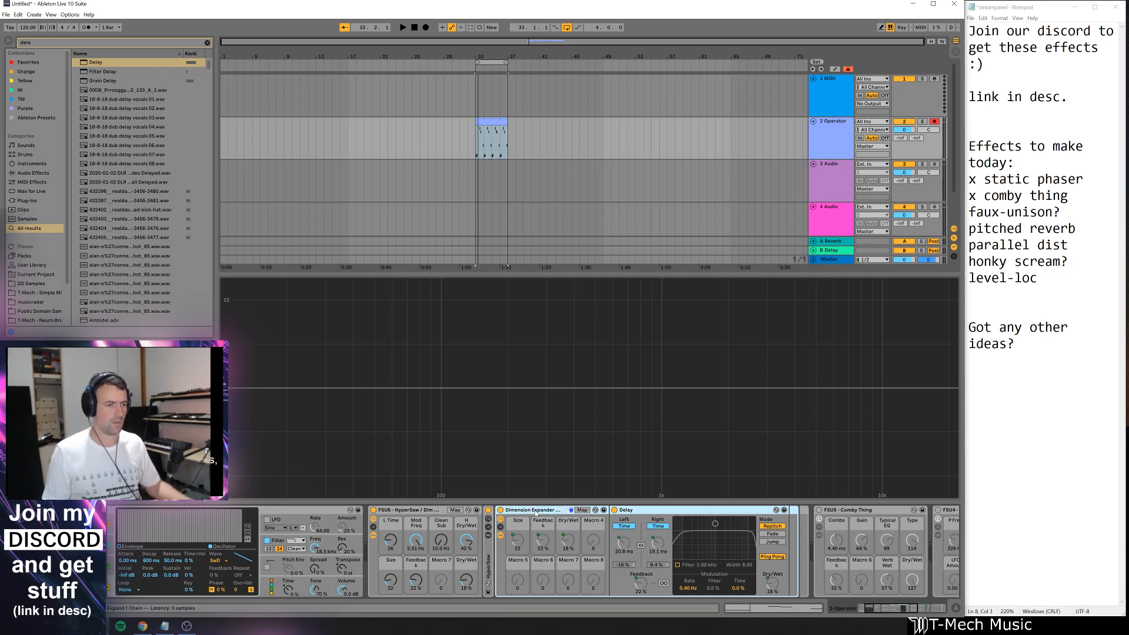
double_click(519, 511)
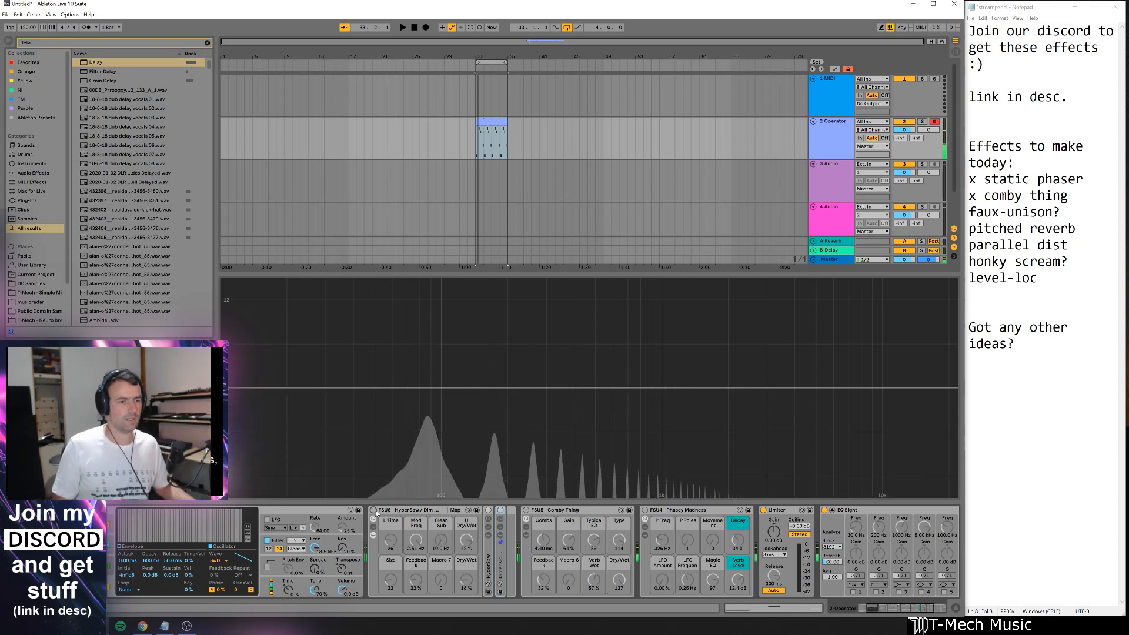
- Set the FSU6 rack's L Time to 108, Mod Freq to 0.15 Hz and H Dry/Wet to 15%, comparing the sound with the rack bypassed
click(374, 510)
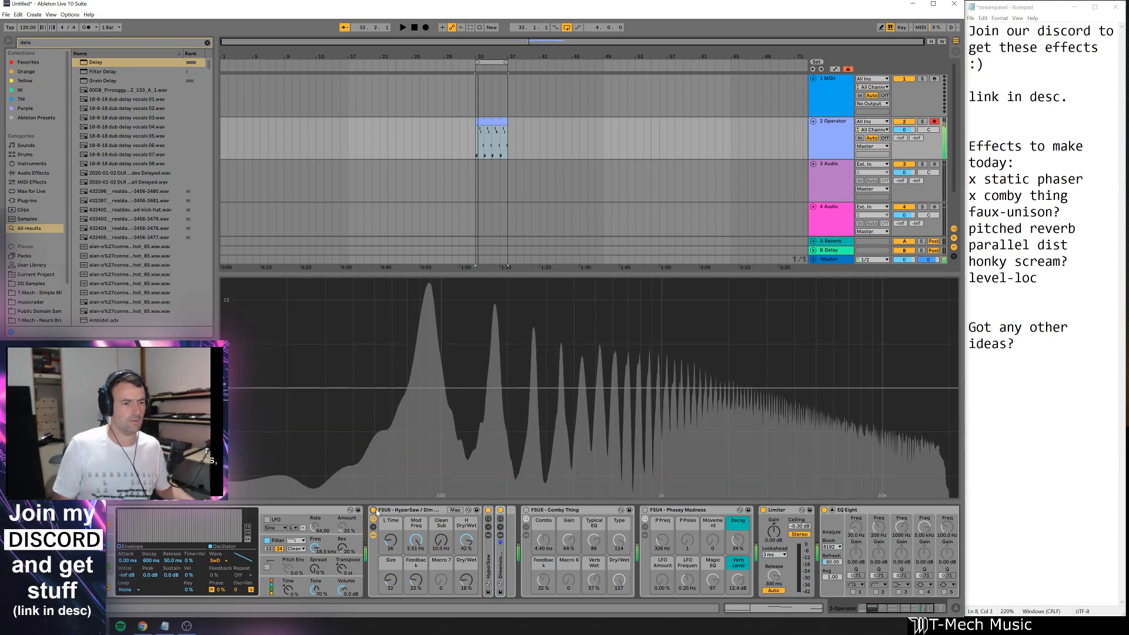
drag(390, 538, 466, 550)
drag(390, 540, 391, 502)
click(372, 511)
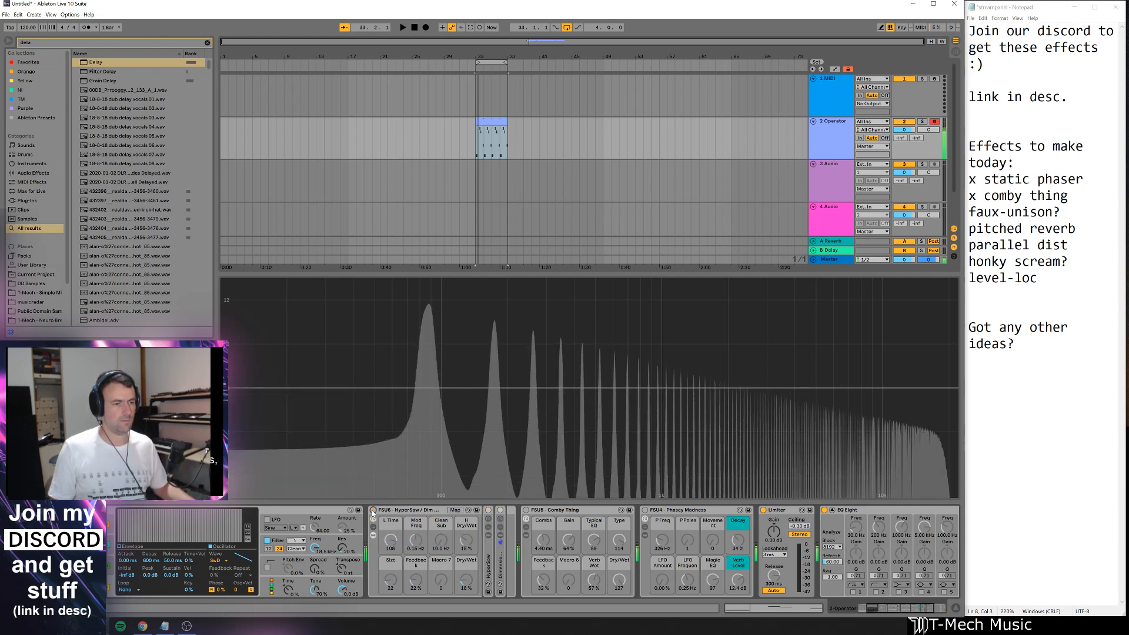
click(373, 511)
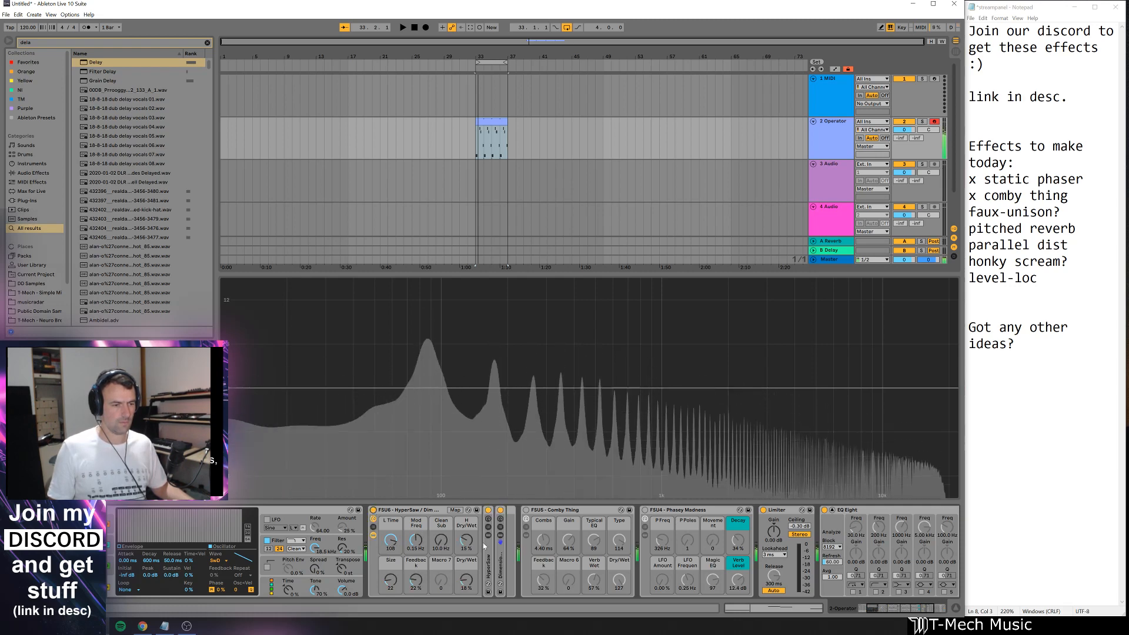
- Set the FSU6 rack's H Dry/Wet to 29%, L Time to 74 and Dry/Wet to 43%, comparing the sound with the rack bypassed
drag(468, 546, 468, 537)
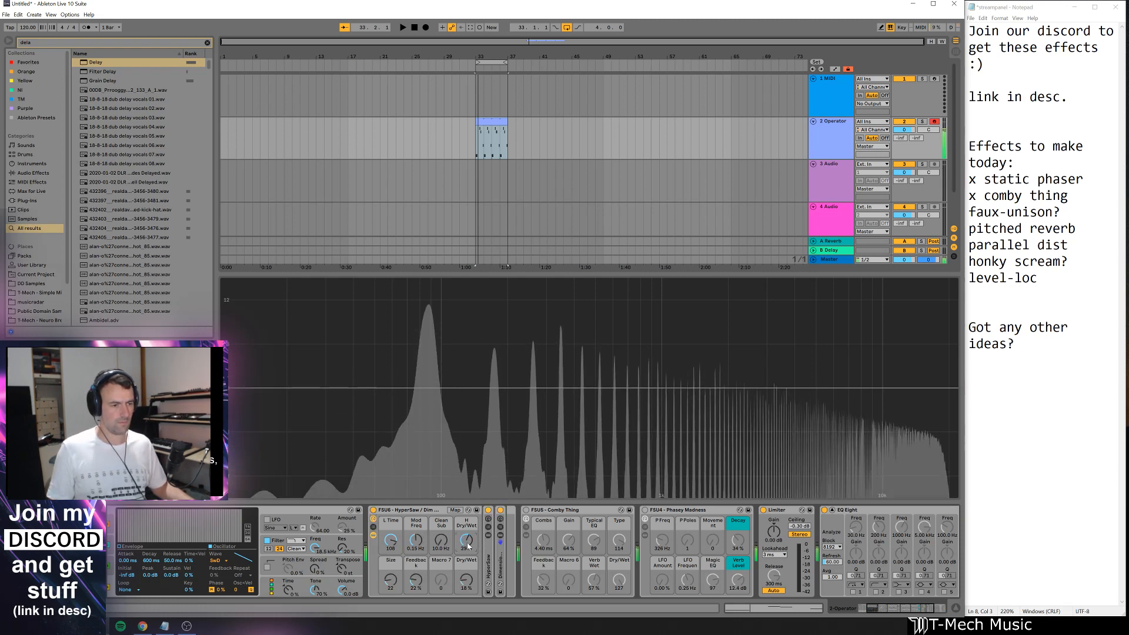
drag(390, 541, 391, 562)
drag(466, 584, 466, 611)
click(373, 511)
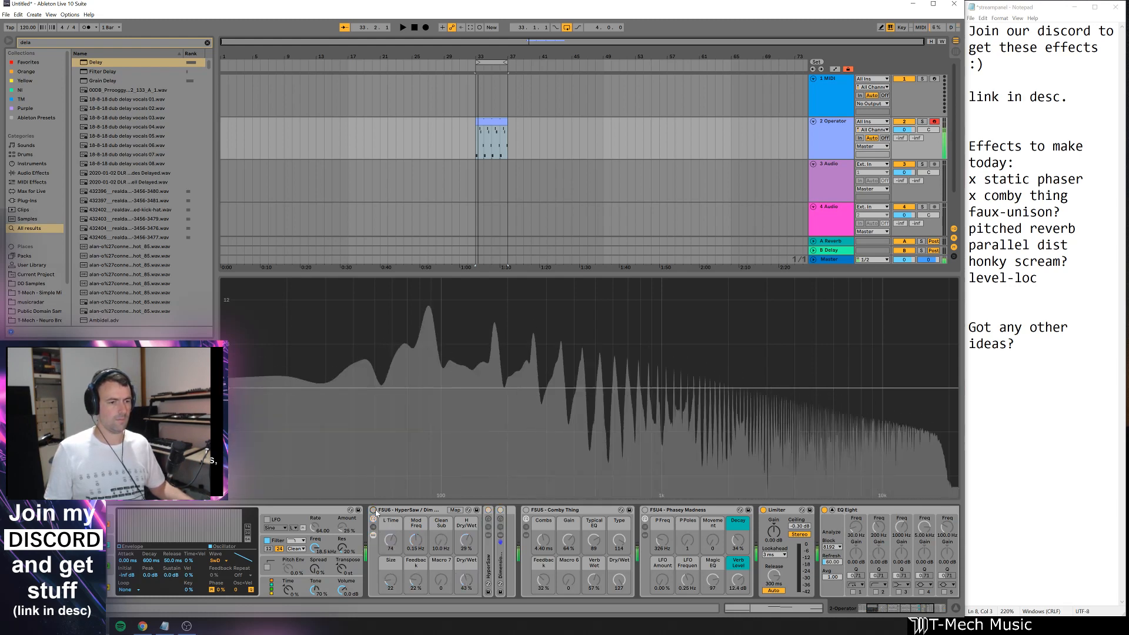
click(374, 510)
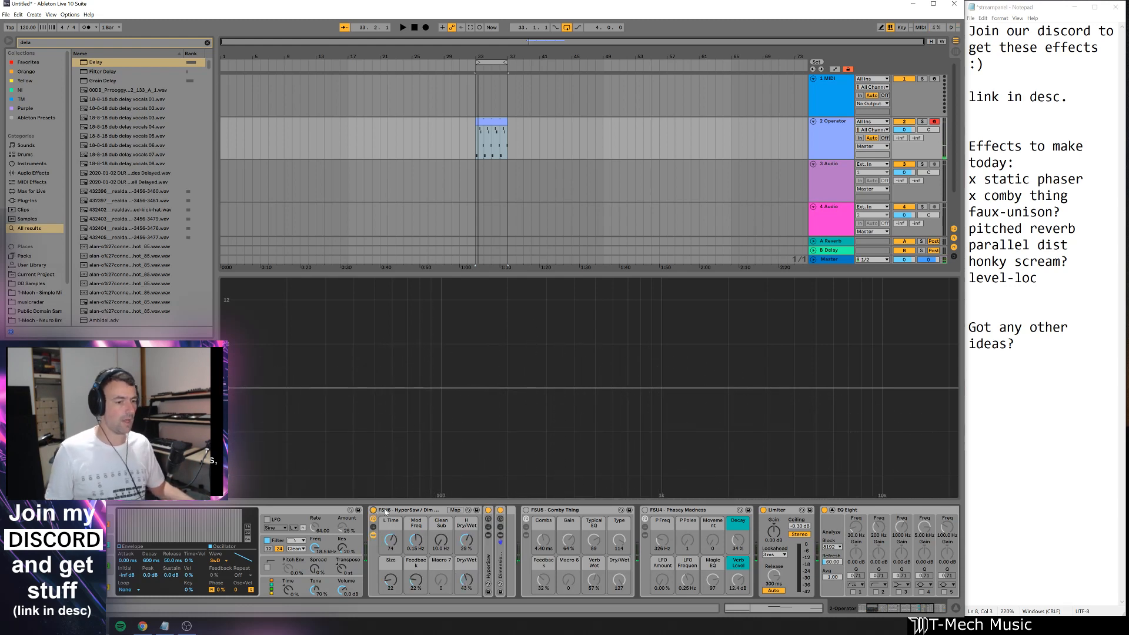
- Save the FSU6 rack as a preset in the User Library and move it into the TM20 FSU folder
click(415, 510)
click(477, 511)
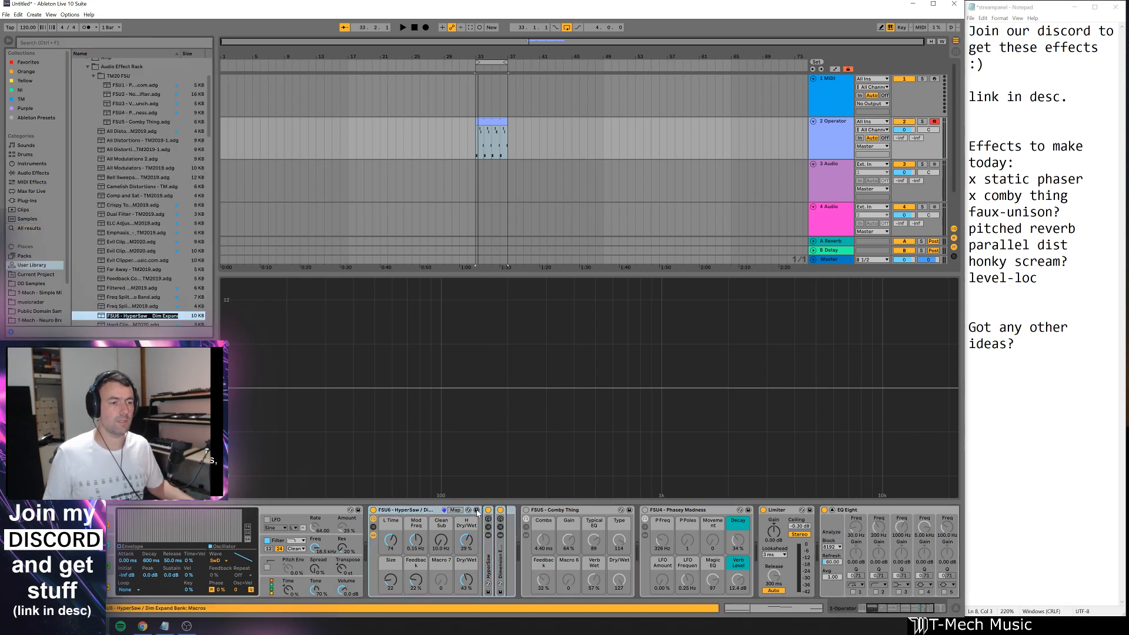
key(Return)
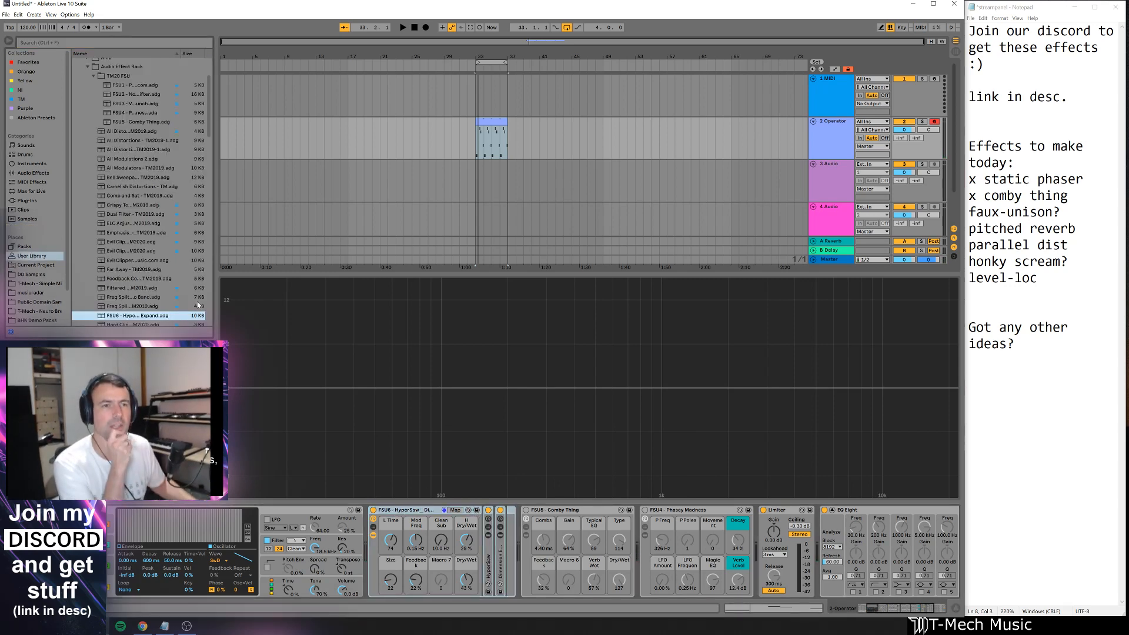
drag(131, 318, 129, 107)
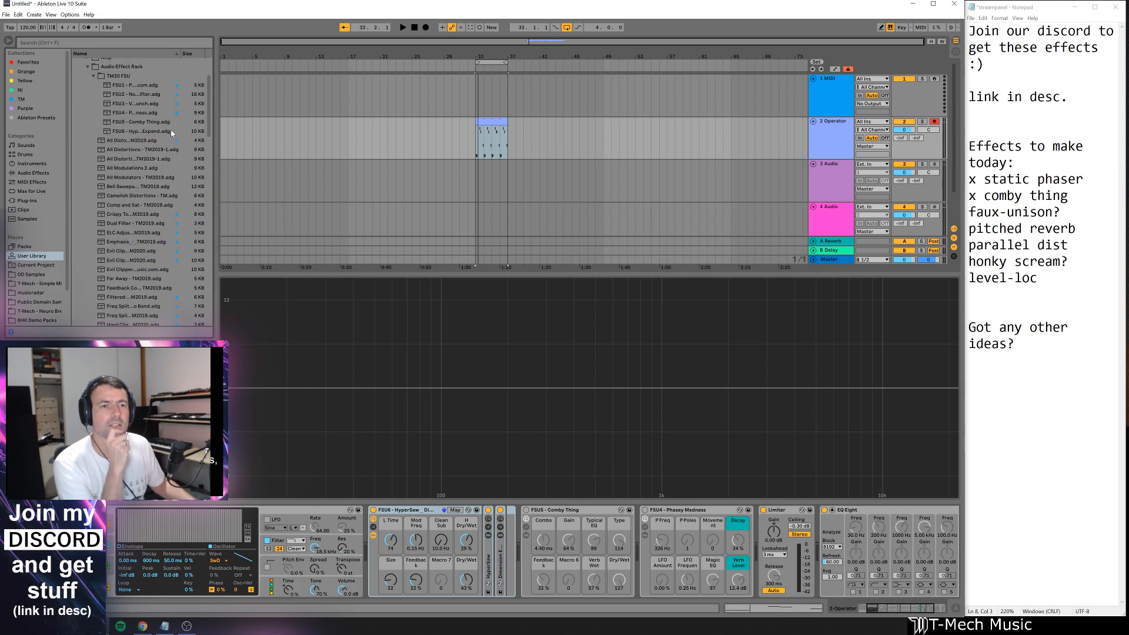
- Tag the FSU5 - Comby Thing and FSU6 presets with the TM collection colour
right_click(172, 130)
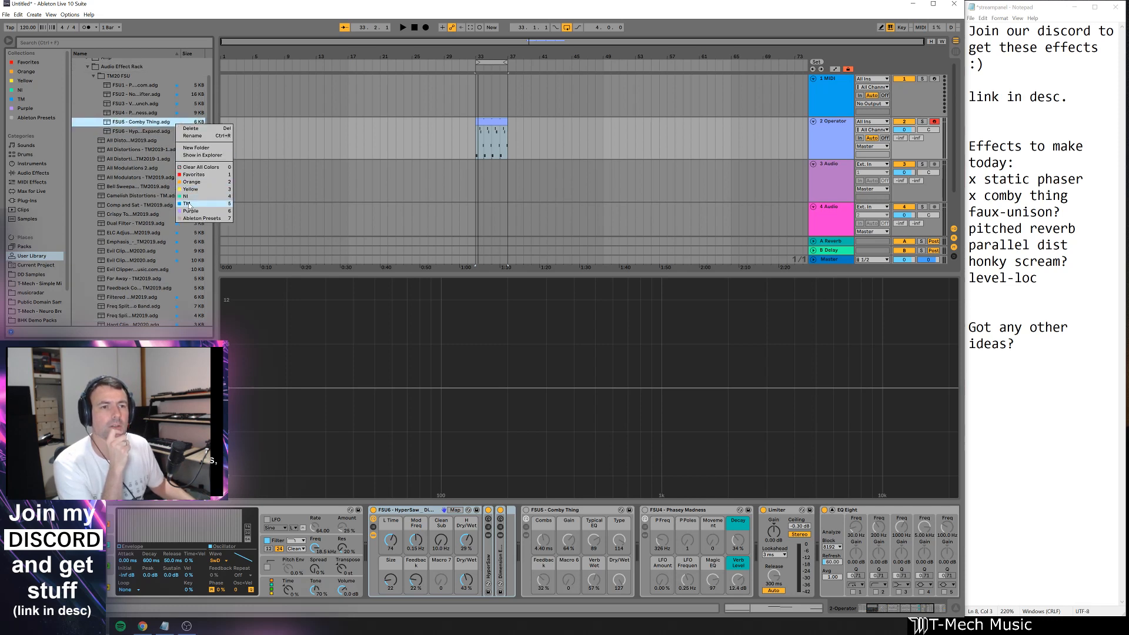
click(180, 125)
right_click(178, 128)
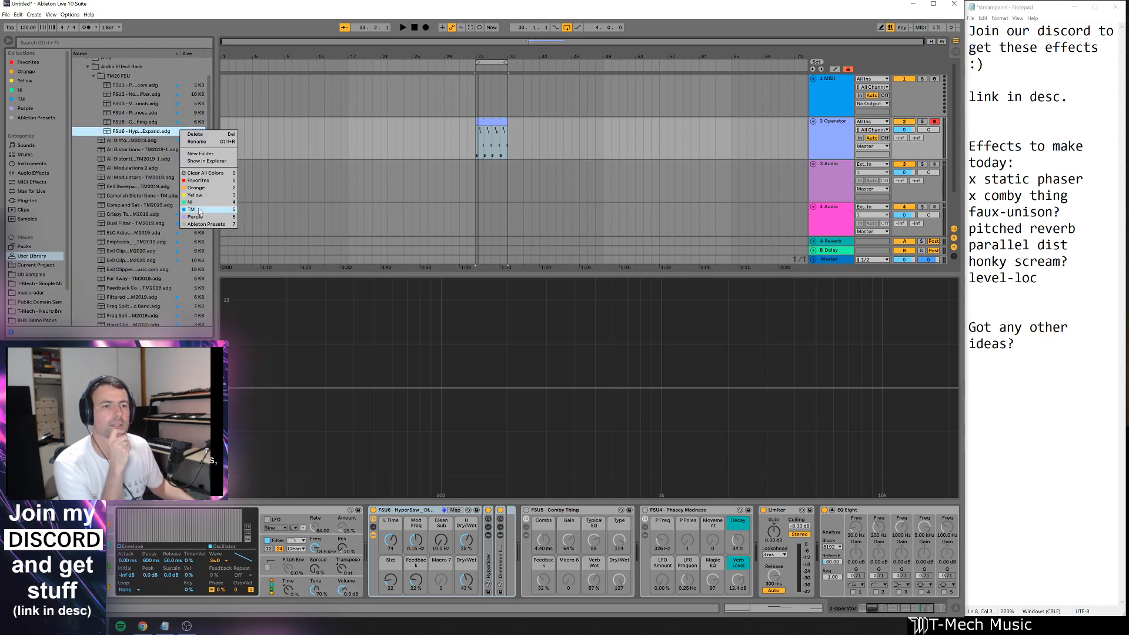
click(371, 355)
click(504, 355)
key(Escape)
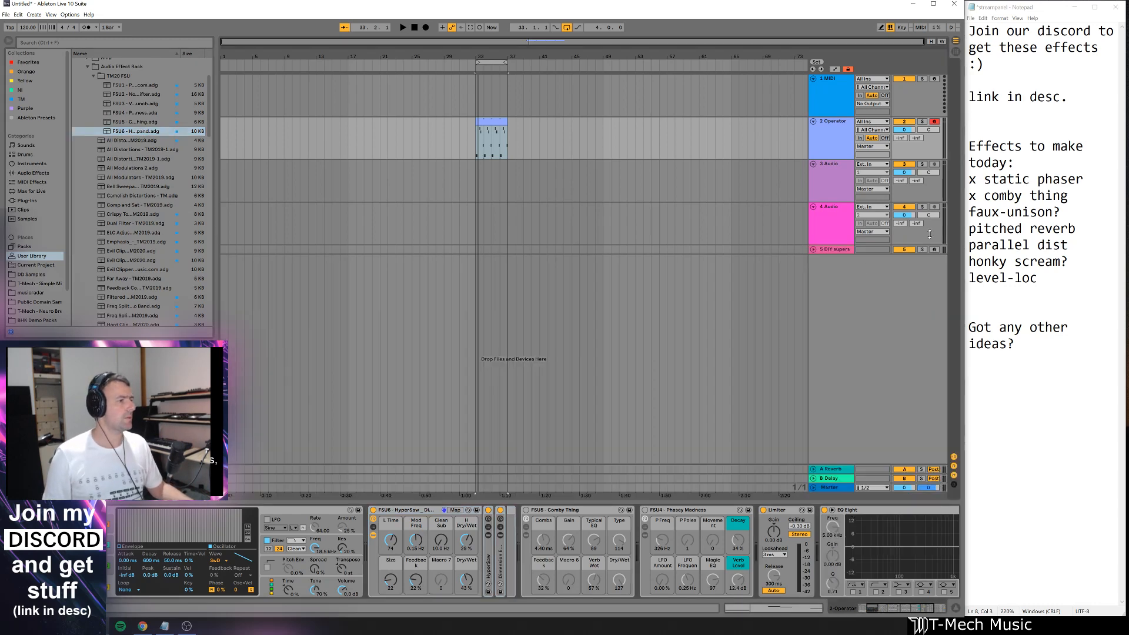
- Switch to Notepad and mark the faux-unison entry in the effects list with an x
click(966, 212)
text(x)
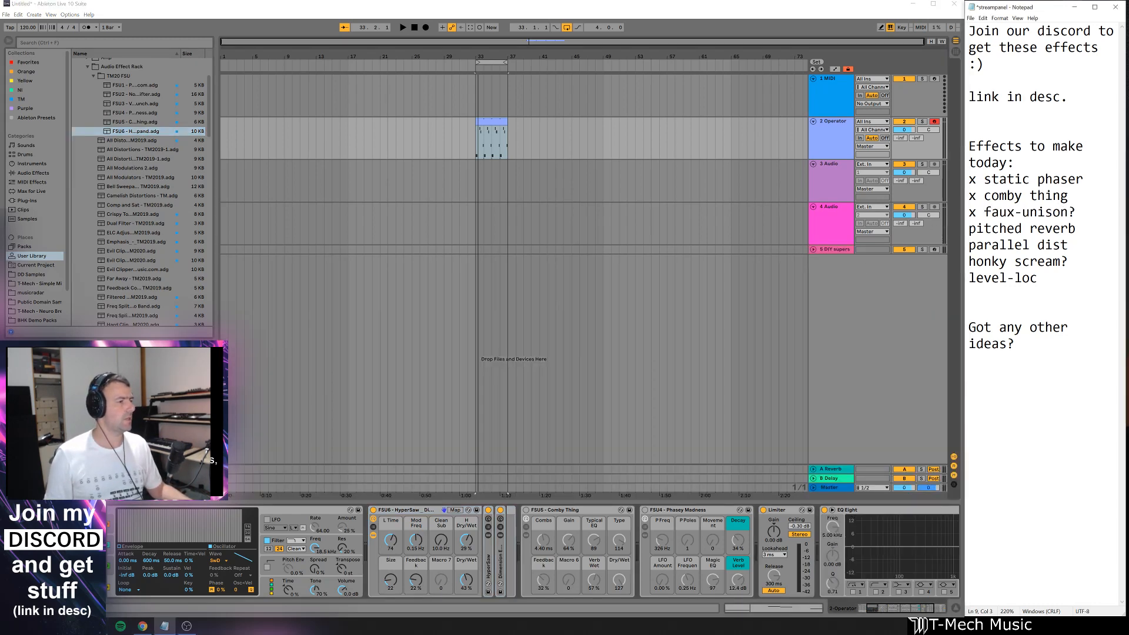
- Switch back to Ableton Live, bypass the FSU6 rack and bring back the enlarged EQ Eight display
click(373, 510)
click(849, 516)
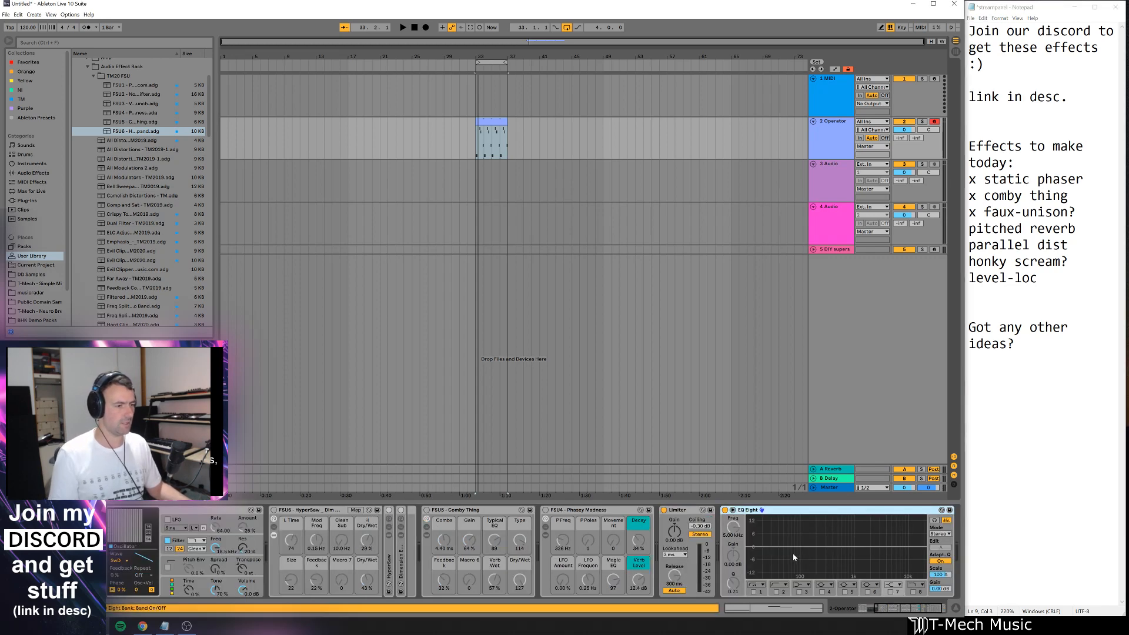
double_click(819, 537)
- Add a Grain Delay between the FSU4 rack and the Limiter and assign Spray to its horizontal axis
key(ctrl+f)
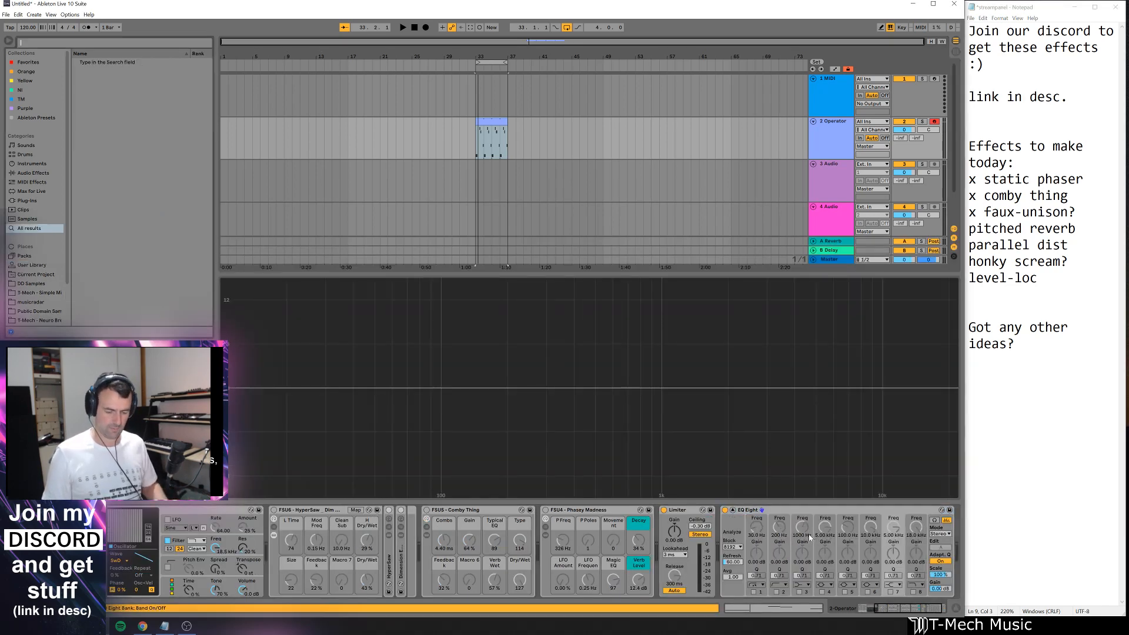
text(grain del)
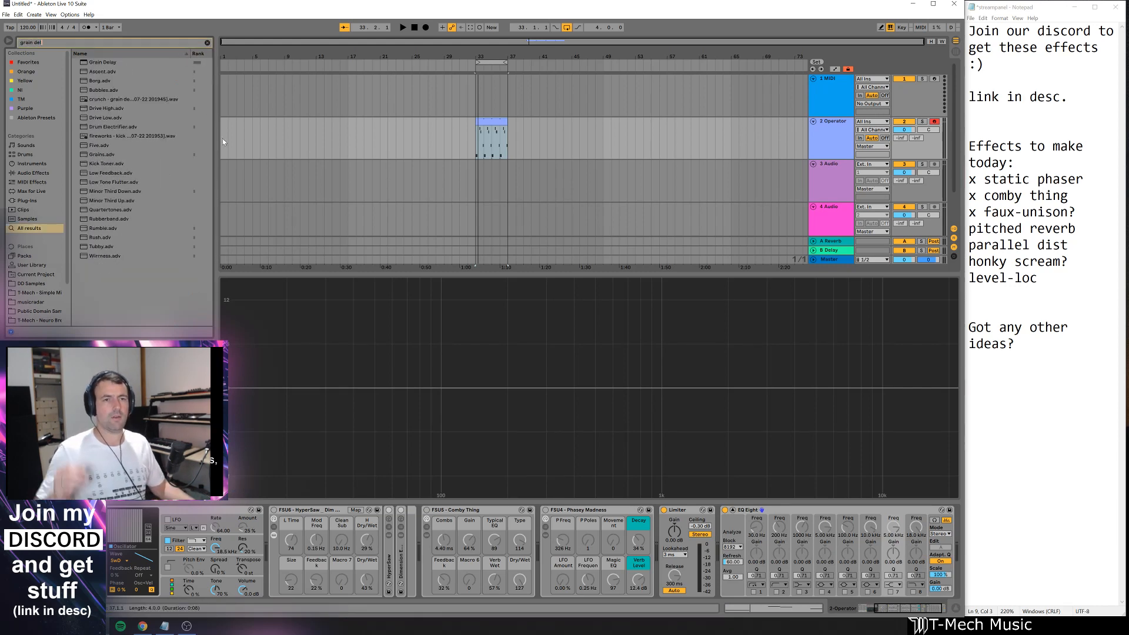
drag(124, 63, 678, 559)
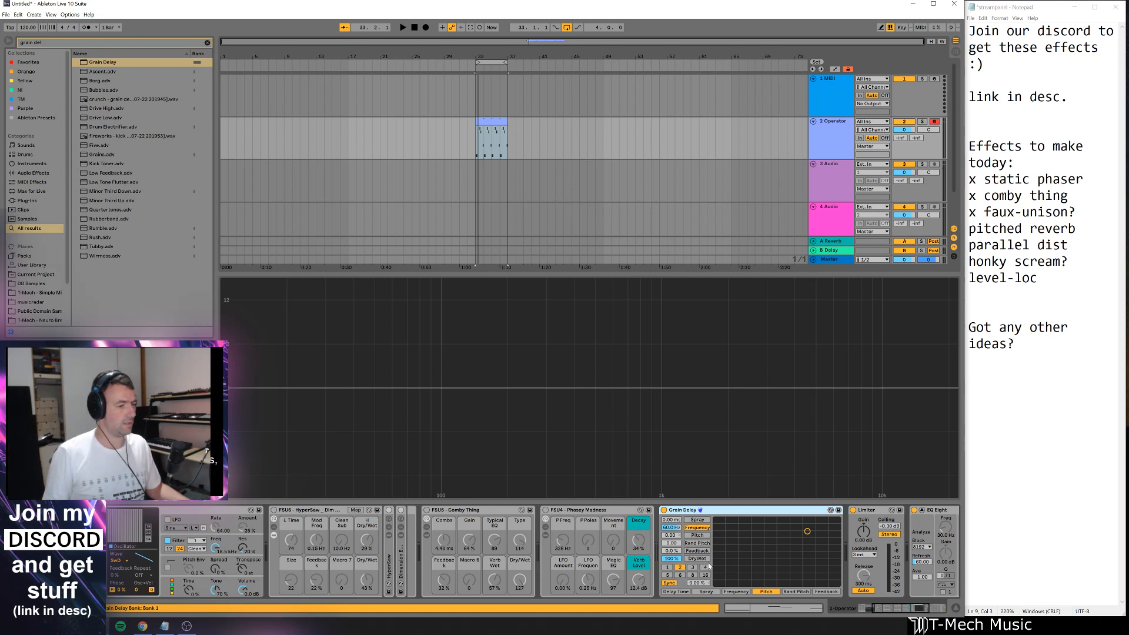
click(742, 596)
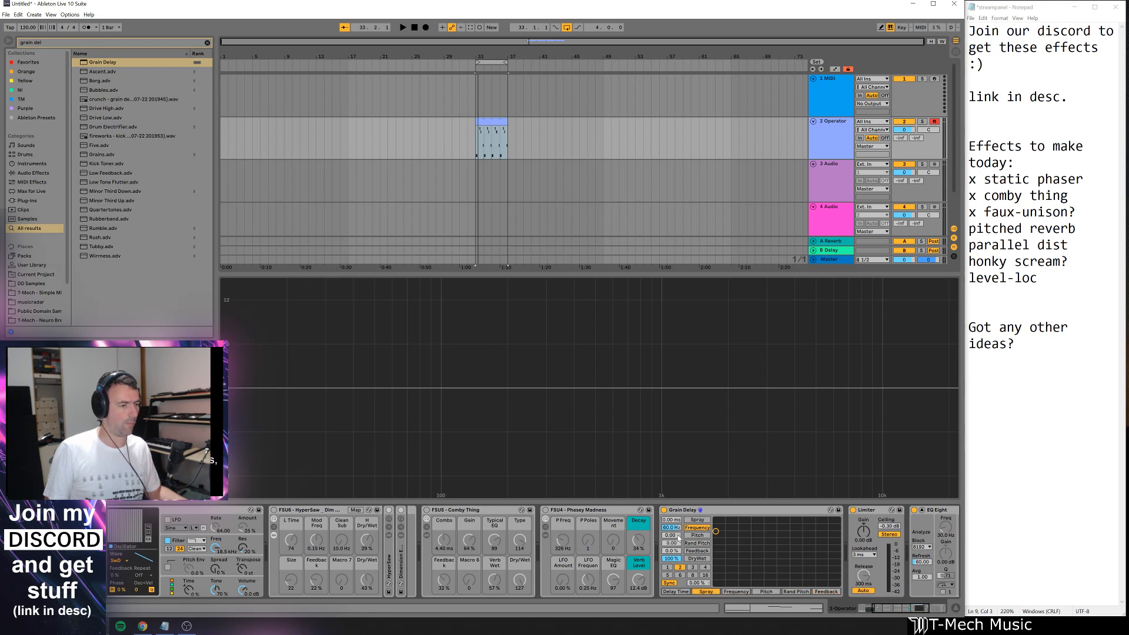
- Group the Grain Delay into an Audio Effect Rack and show the rack's chain list
click(717, 515)
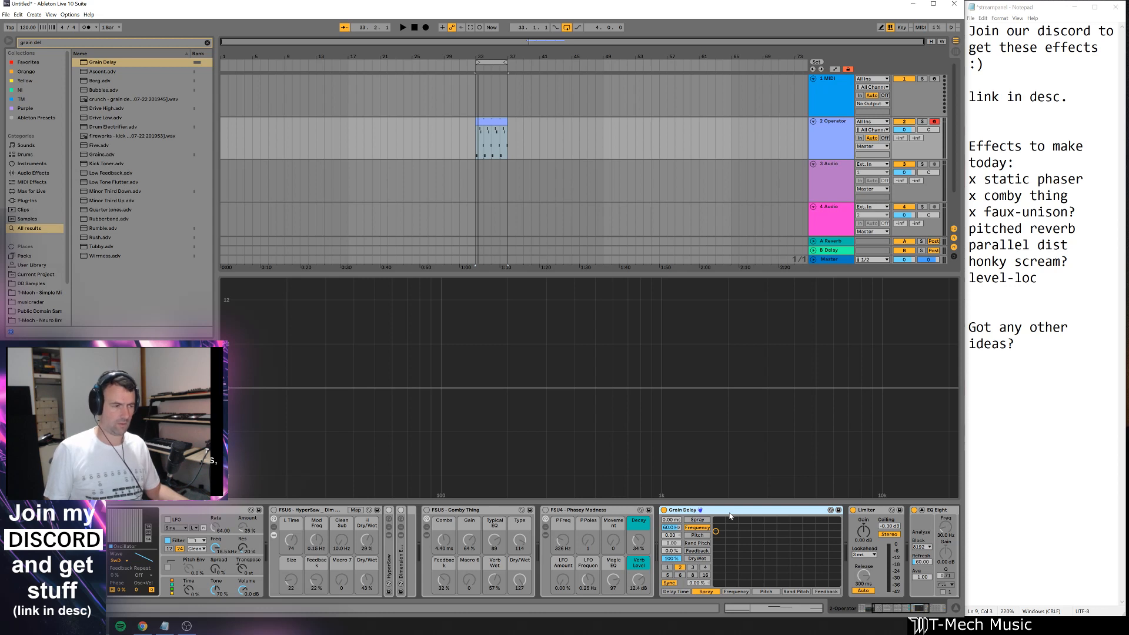
key(ctrl+g)
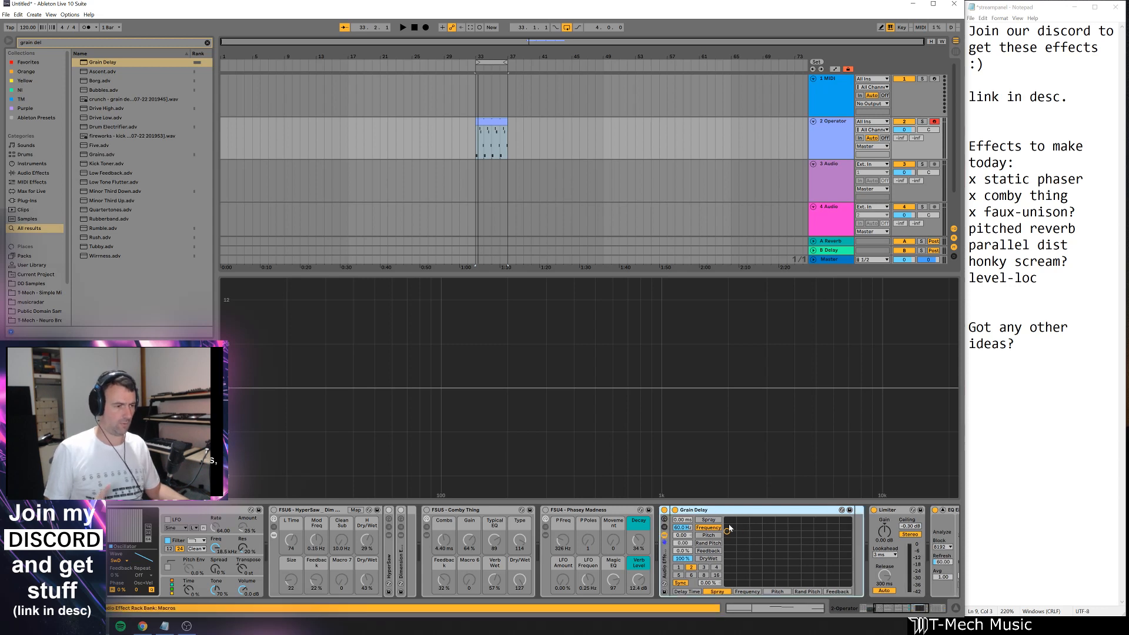
click(665, 528)
drag(877, 611, 892, 612)
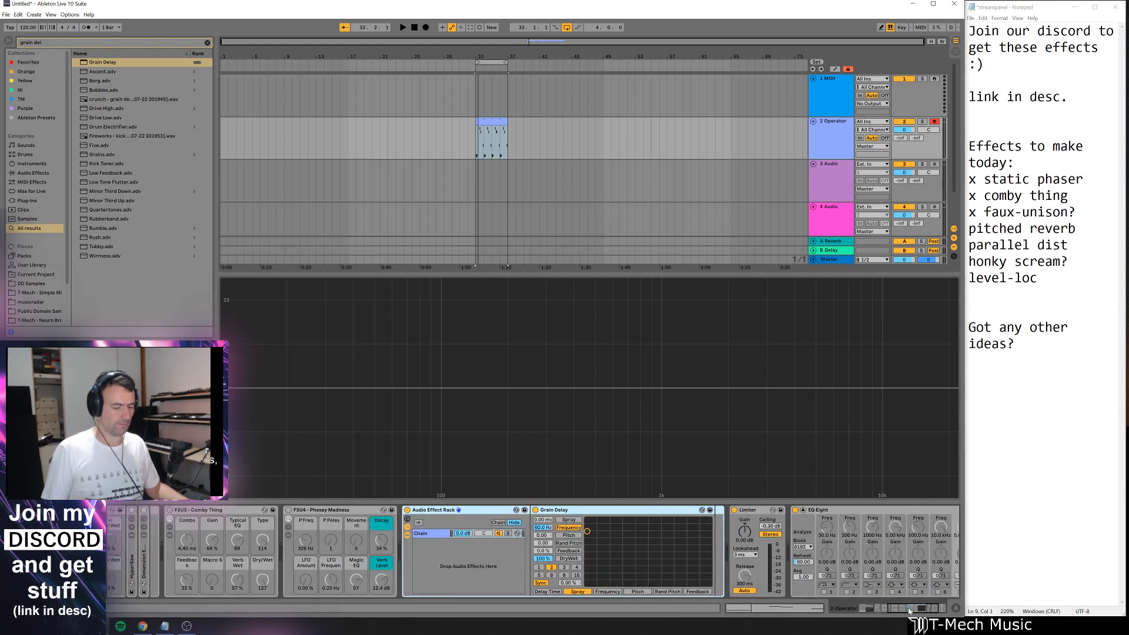
- Insert a Gate before the Grain Delay in the rack and take its sidechain audio from 2-Operator
key(ctrl+f)
text(gate)
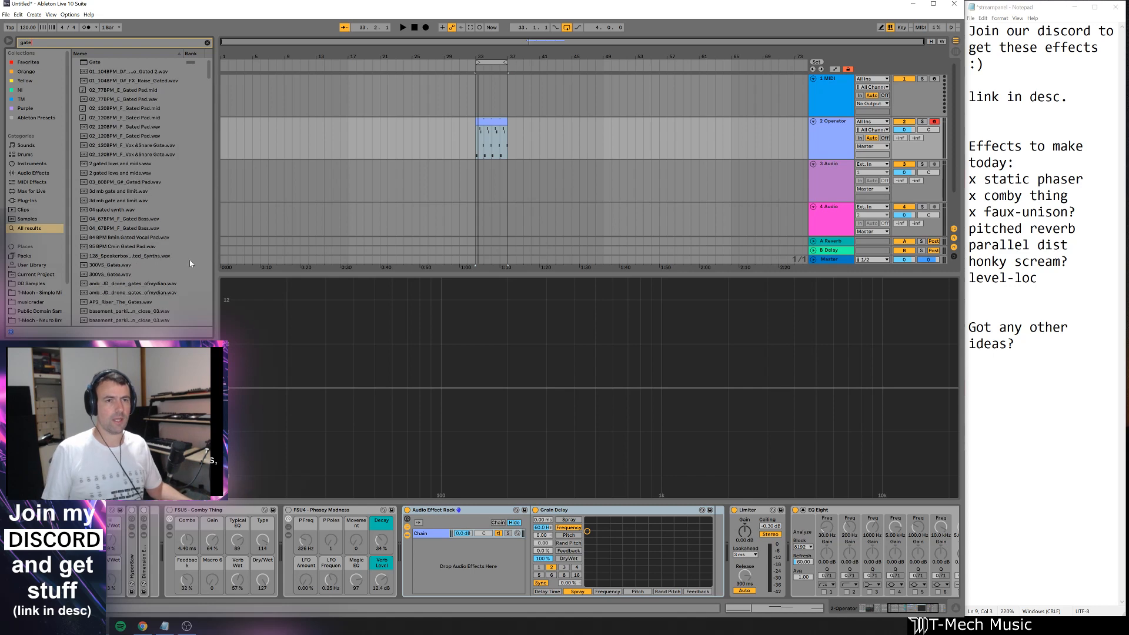
click(91, 64)
drag(562, 544, 562, 544)
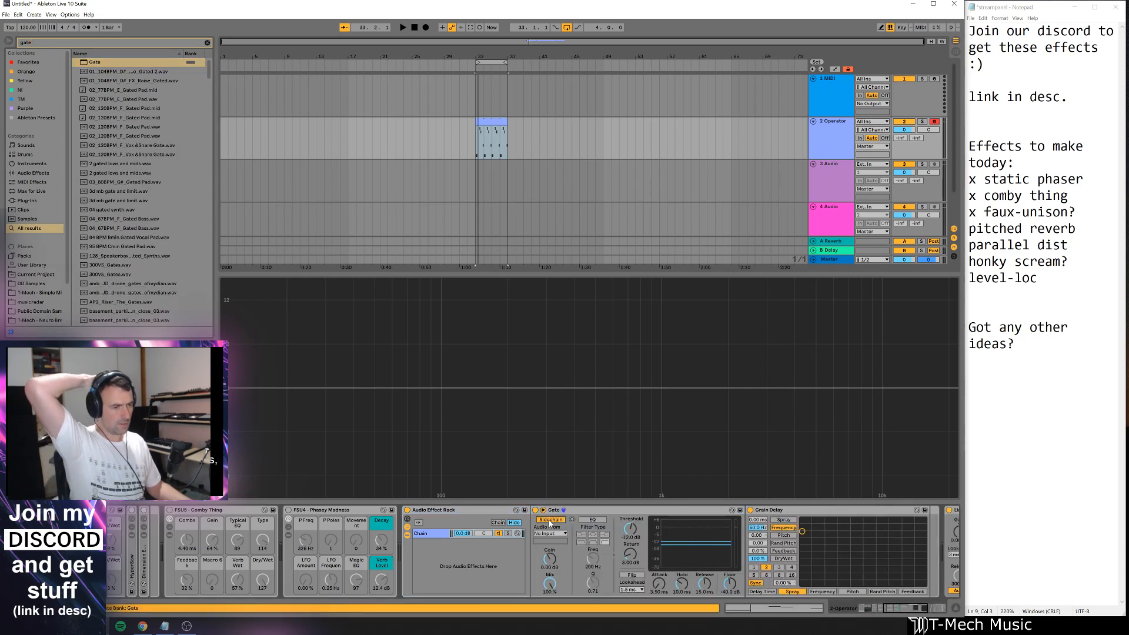
click(564, 533)
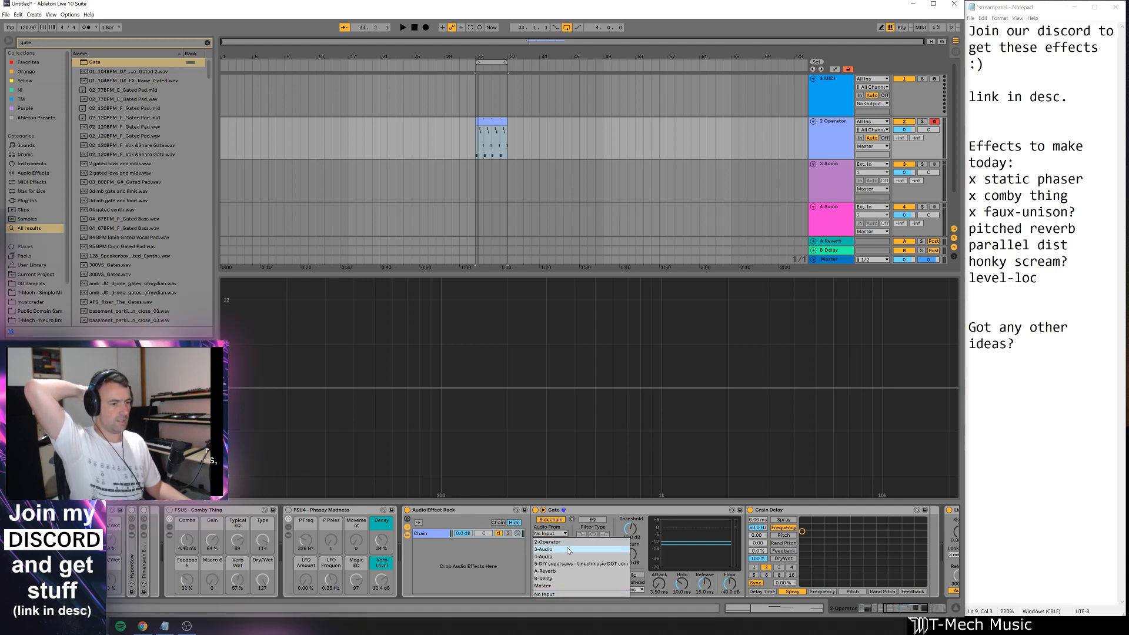
click(568, 543)
- Check the Gate's sidechain tap points and rename the new rack as x Audio Effect Rack
click(563, 542)
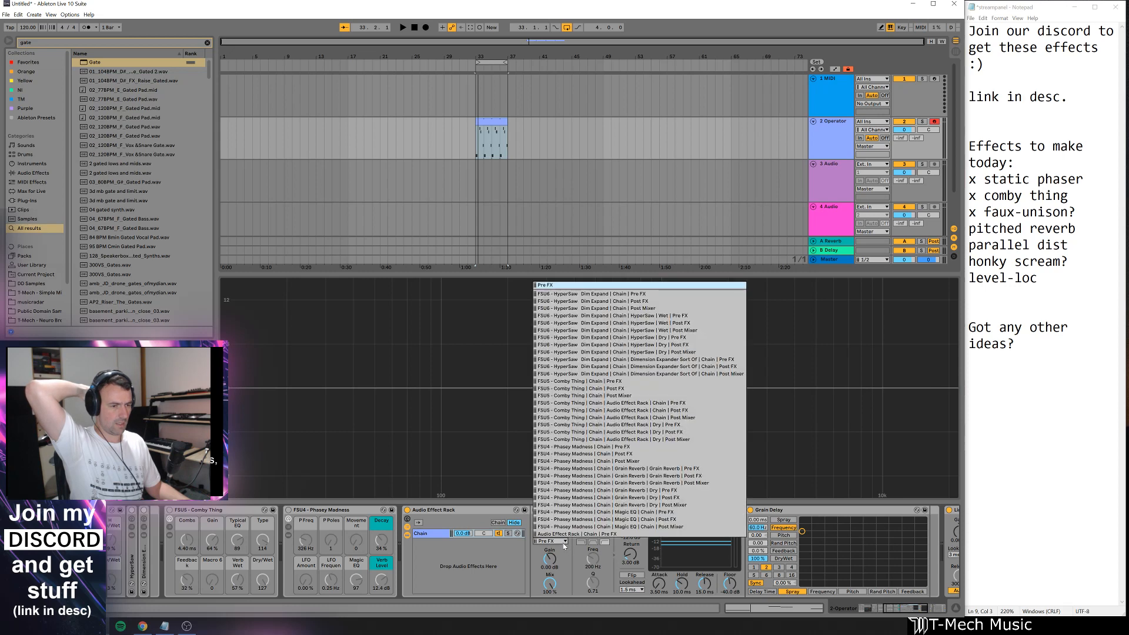
click(491, 566)
click(477, 527)
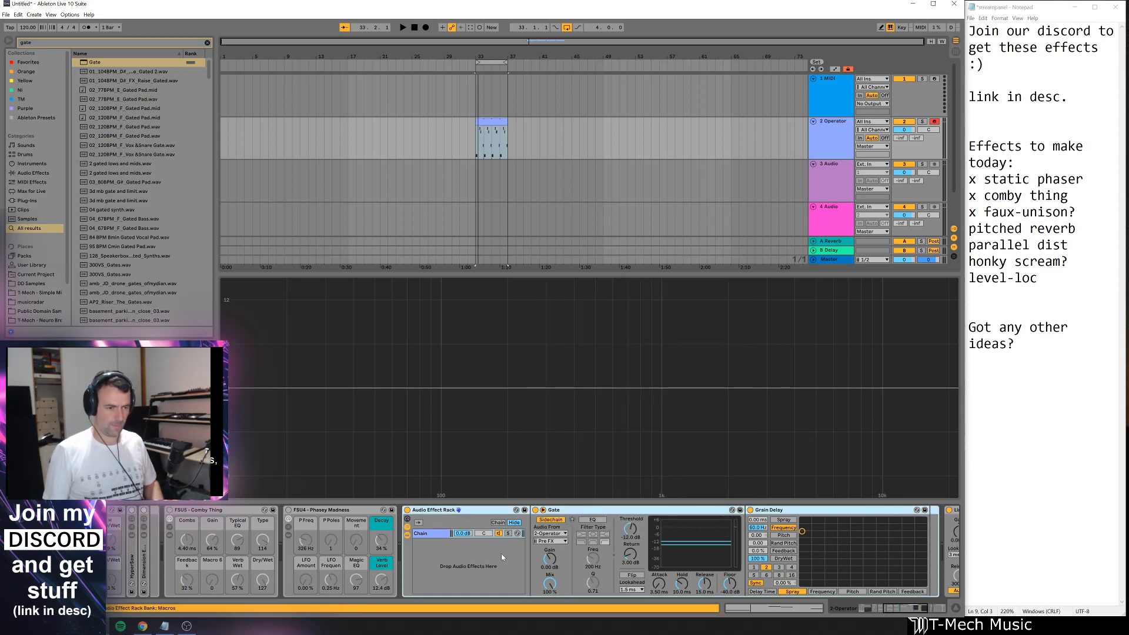
key(ctrl+r)
key(Home)
text(x)
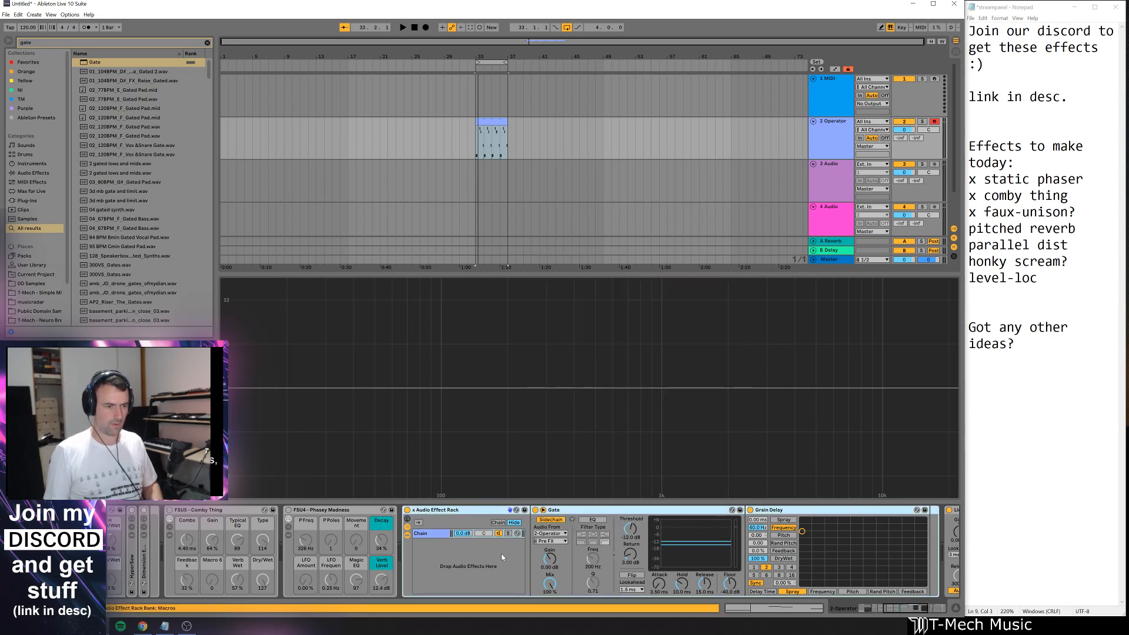
- Set the Gate's sidechain tap point to x Audio Effect Rack | Chain | Pre FX
click(557, 544)
click(587, 537)
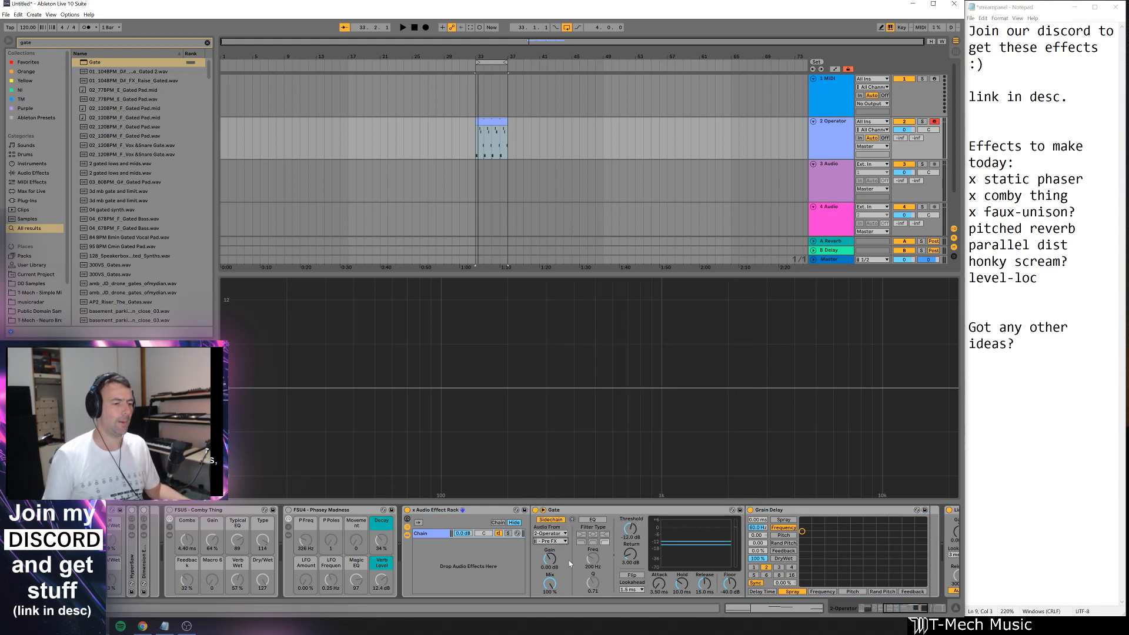
click(551, 541)
click(550, 534)
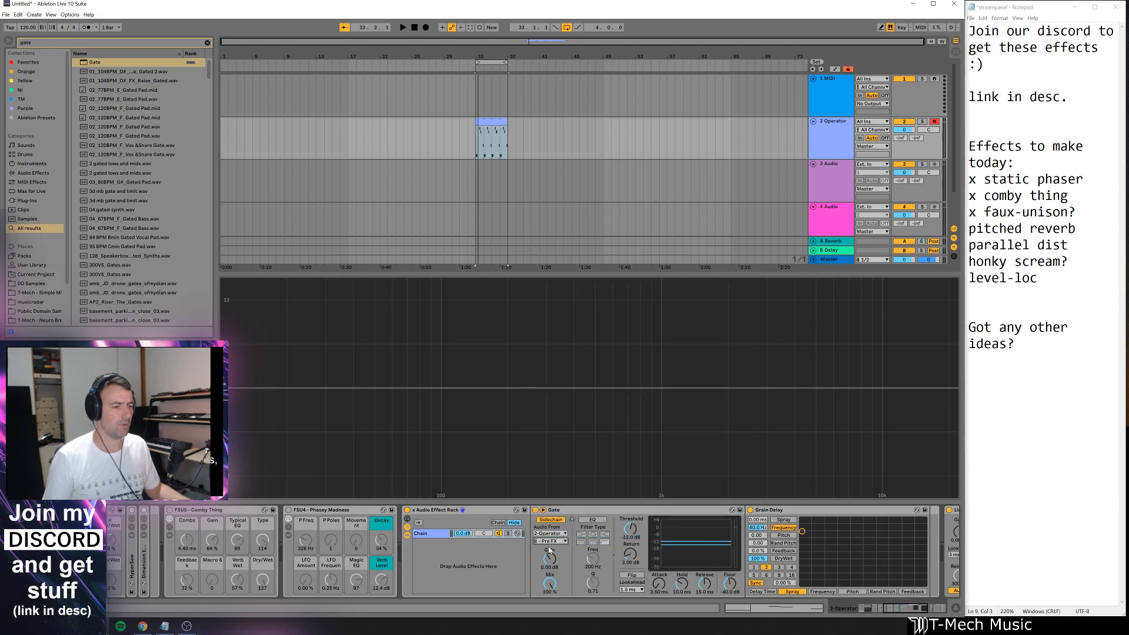
- Create a second, empty chain in the x Audio Effect Rack and check the Gate's sidechain tap points
right_click(434, 544)
click(453, 557)
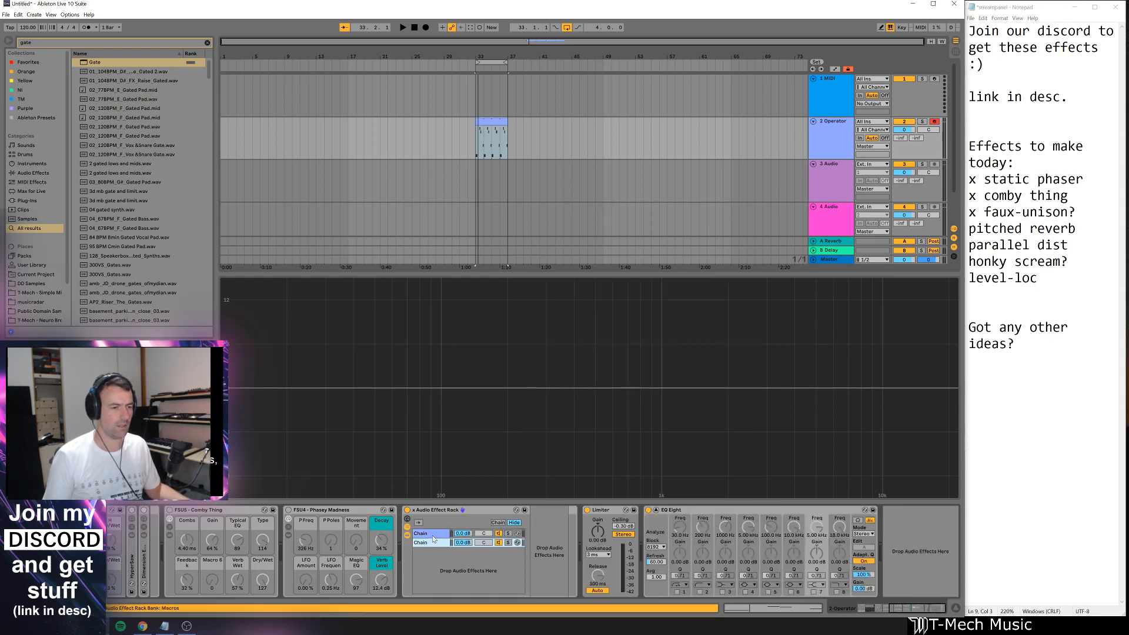
click(433, 541)
click(549, 541)
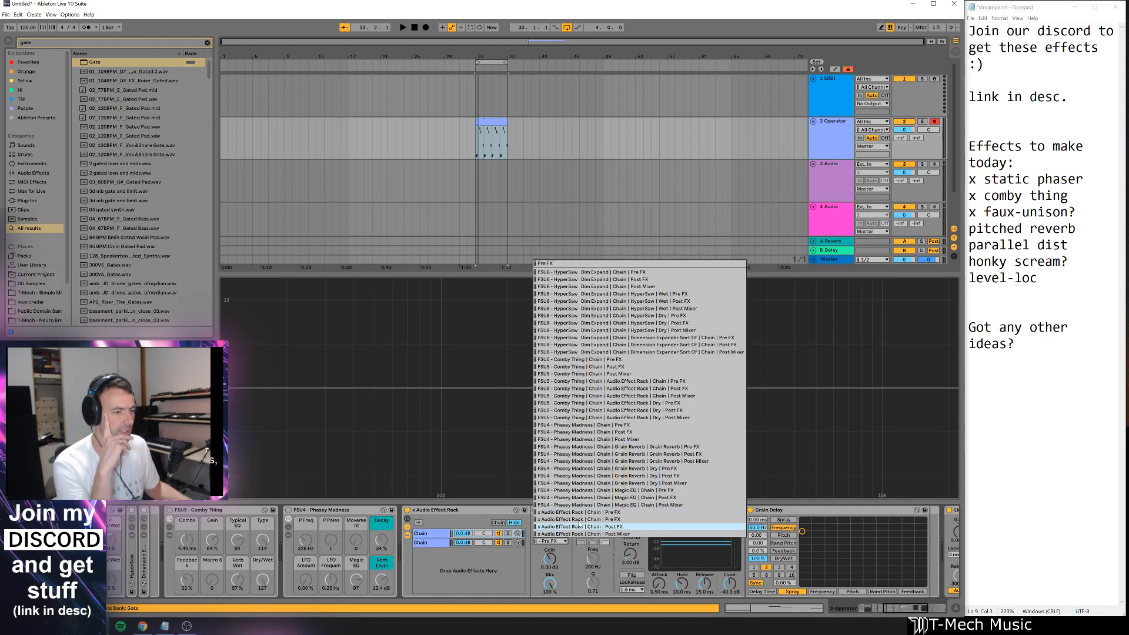
click(438, 536)
- Rename the first chain as Chain x and look it up among the Gate's sidechain tap points
click(435, 536)
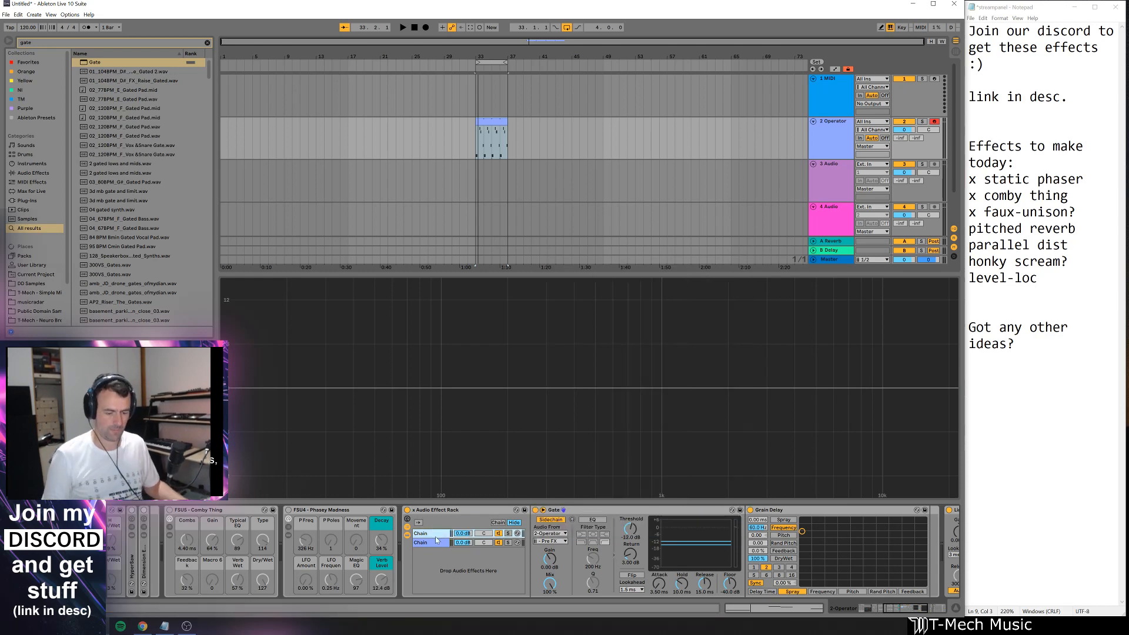
key(ctrl+r)
key(End)
text(x)
key(Return)
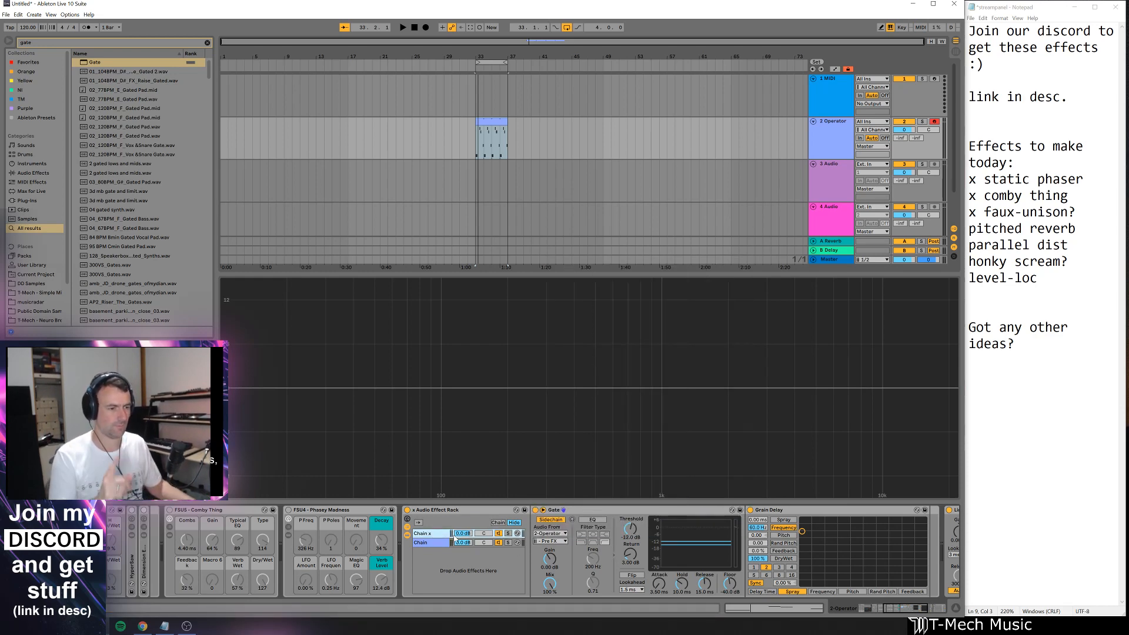
click(562, 542)
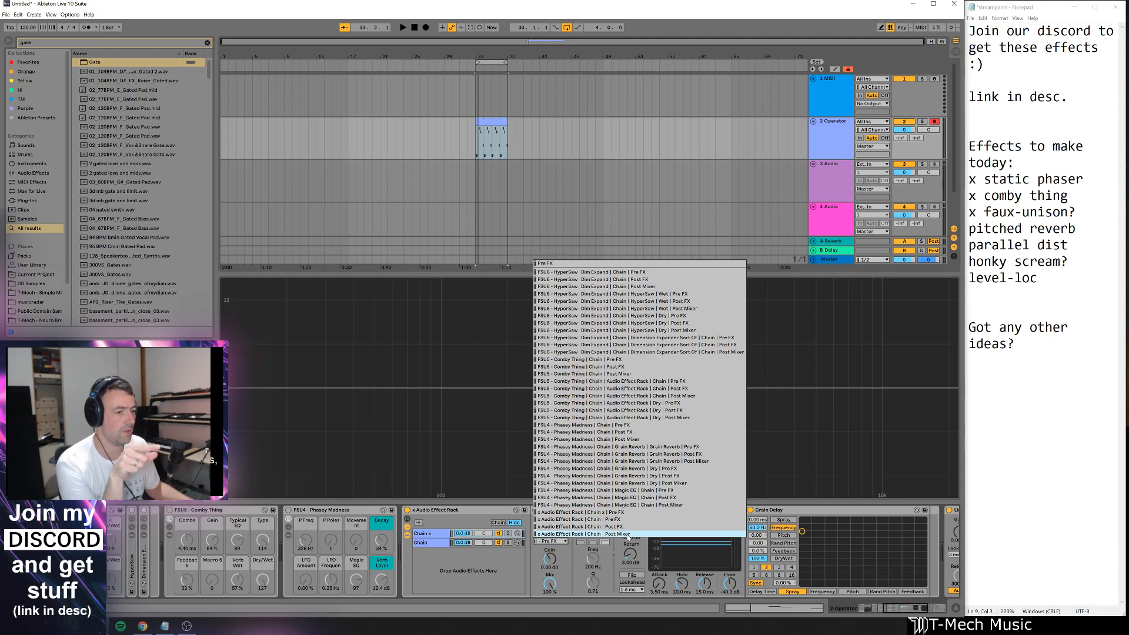
click(440, 537)
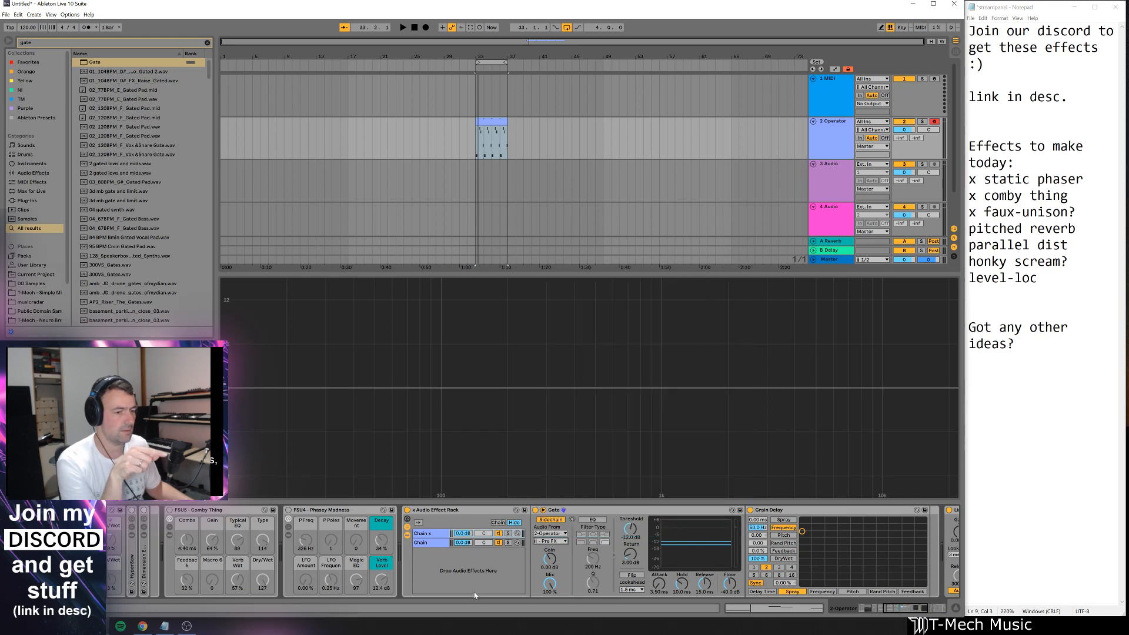
- Rename the rack's two chains as Chain 1 and Chain 2
click(440, 536)
key(ctrl+r)
text(Chain 1)
key(Return)
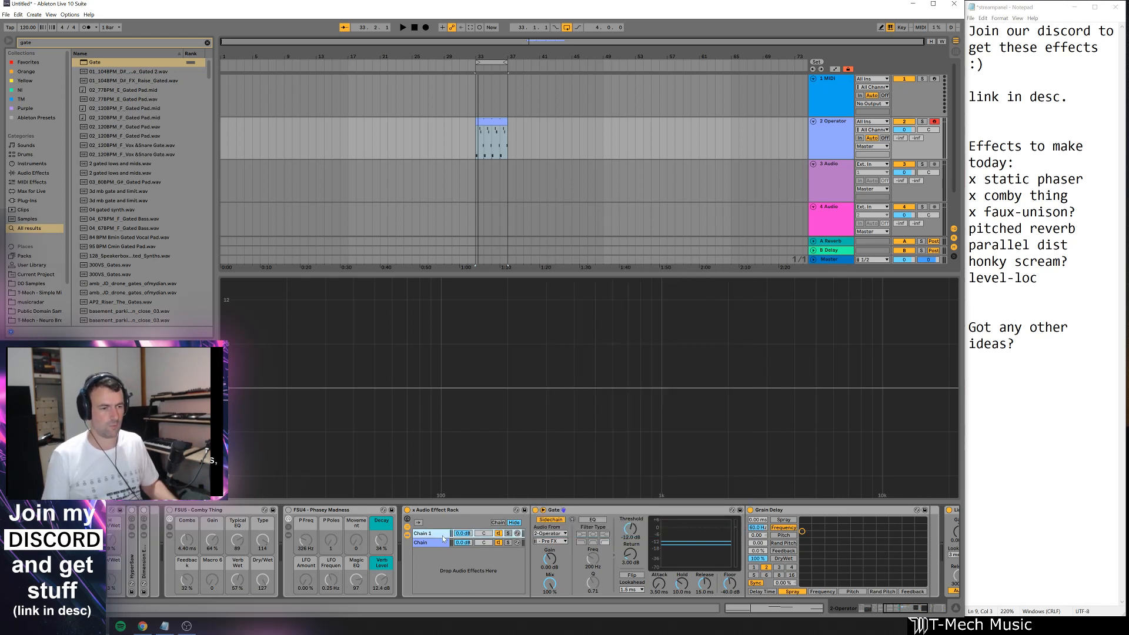
click(442, 543)
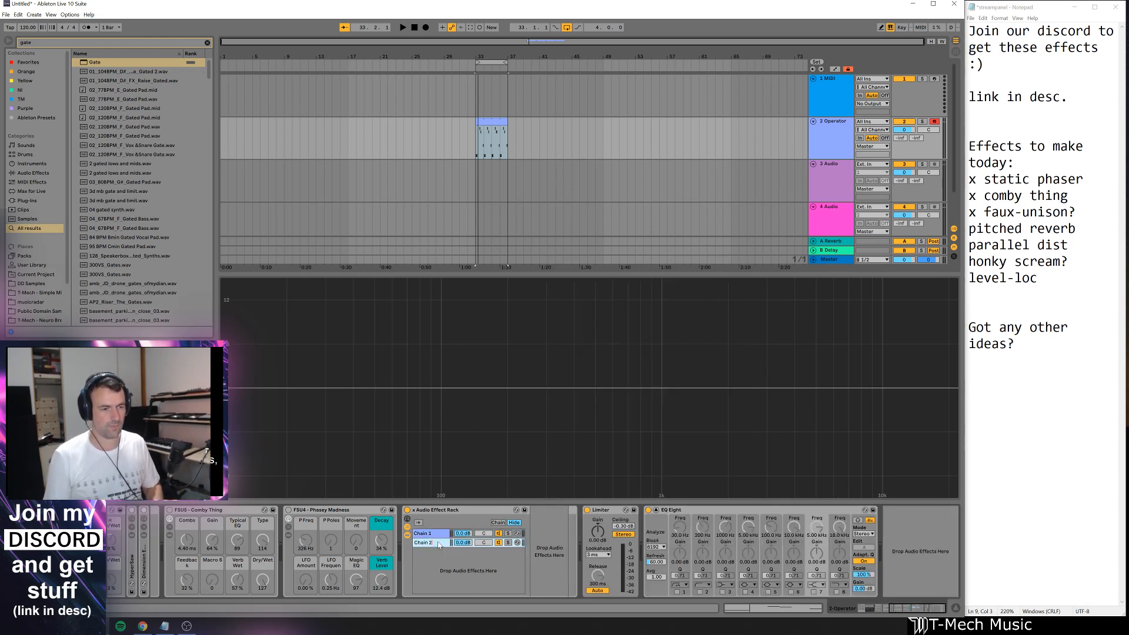
key(Return)
- Set the sidechain tap point of Chain 1's Gate to Chain 2 | Post Mixer
click(435, 534)
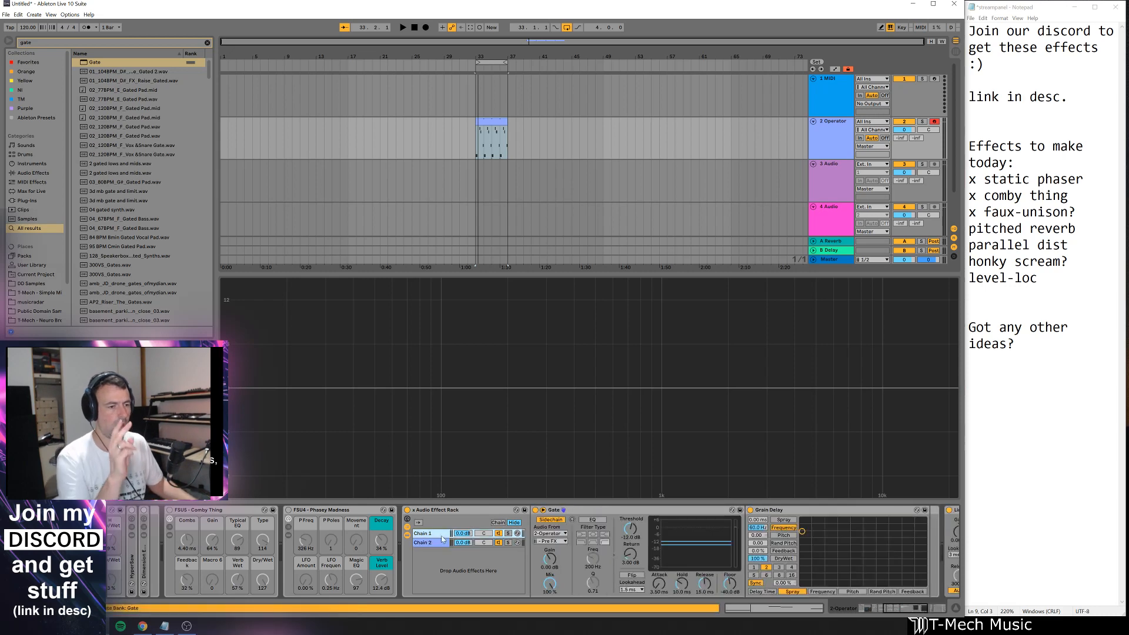
click(565, 541)
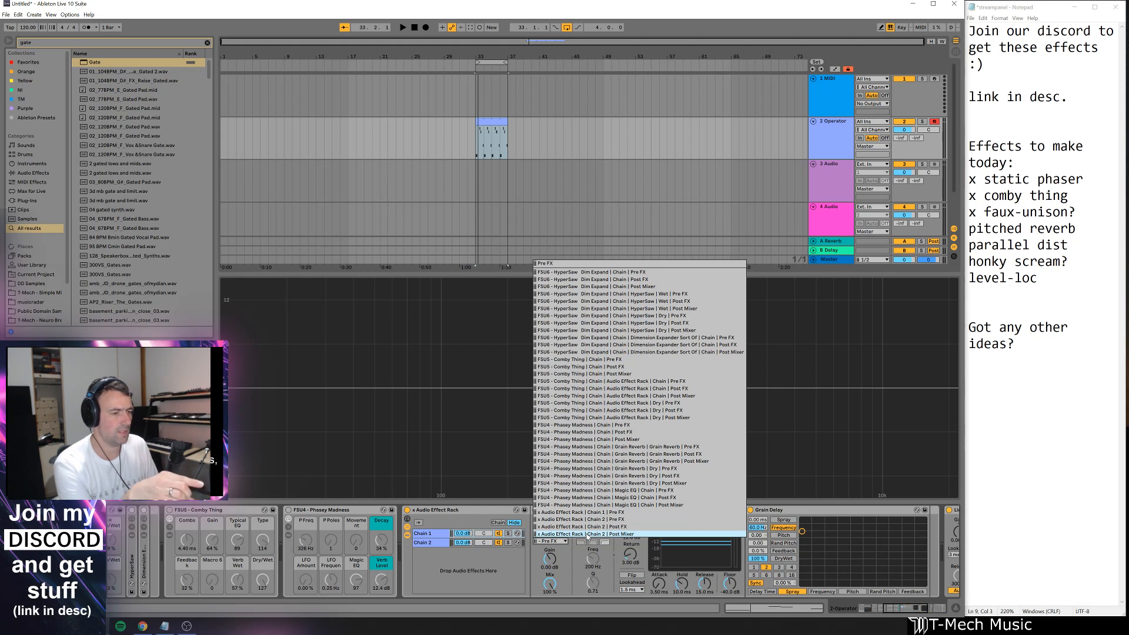
click(587, 535)
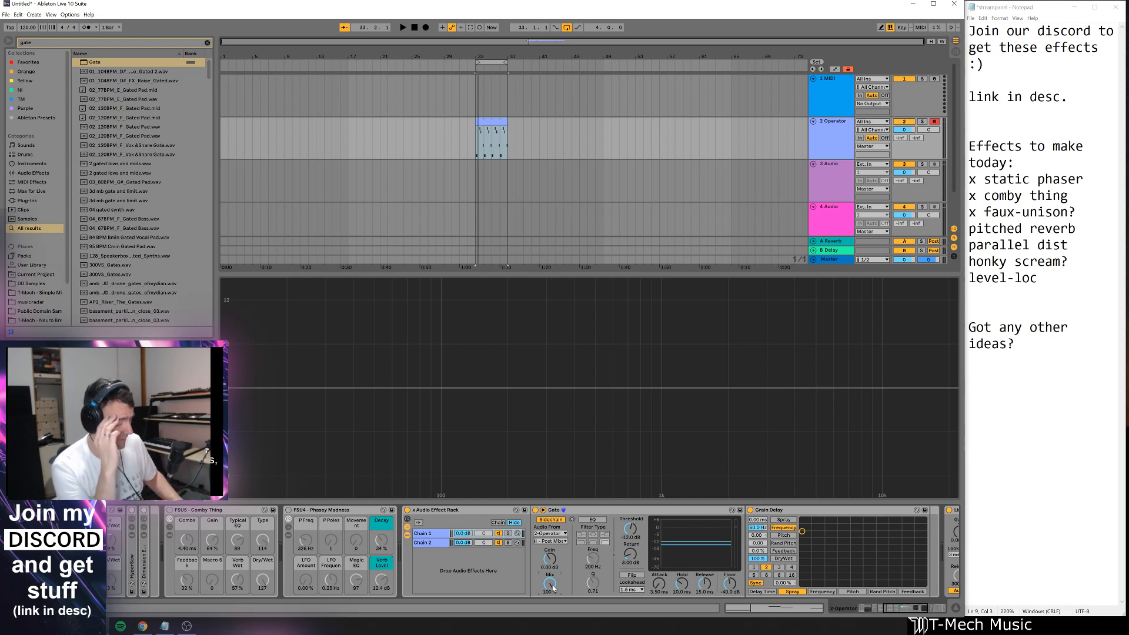
- Lower the Gate's sidechain Mix to 50% and turn on sidechain listening
drag(553, 586, 553, 587)
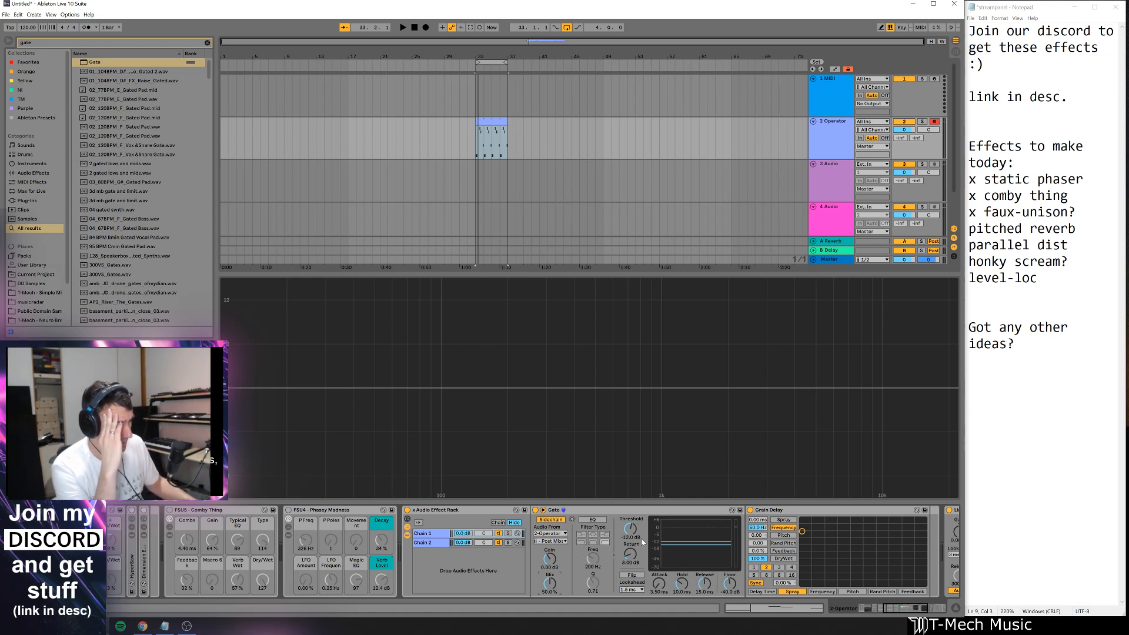
click(573, 520)
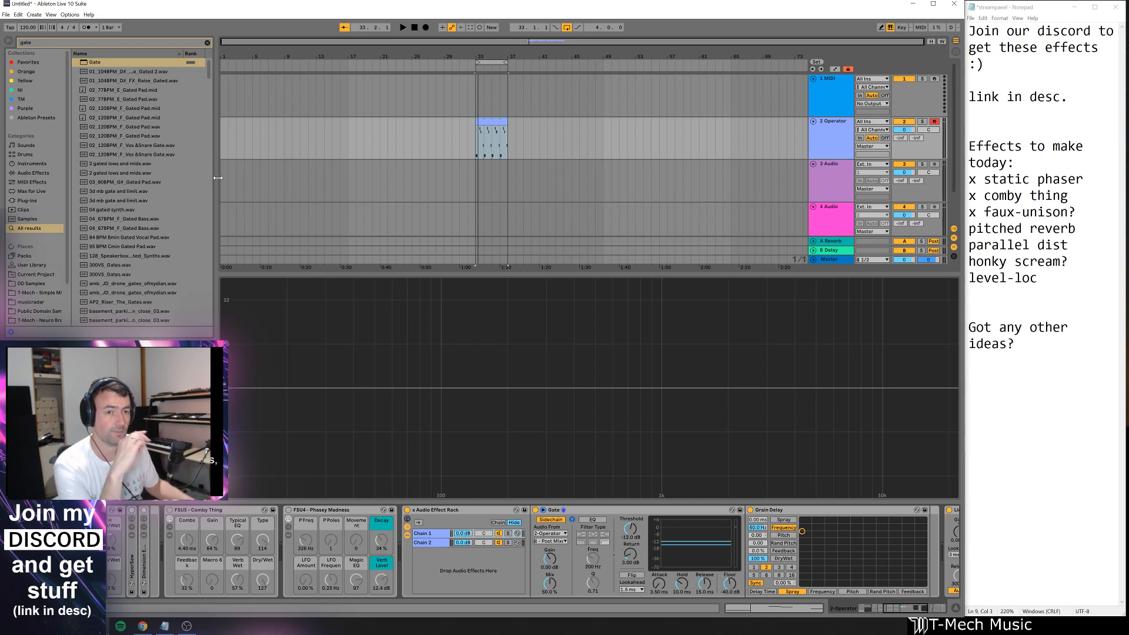
key(ctrl+f)
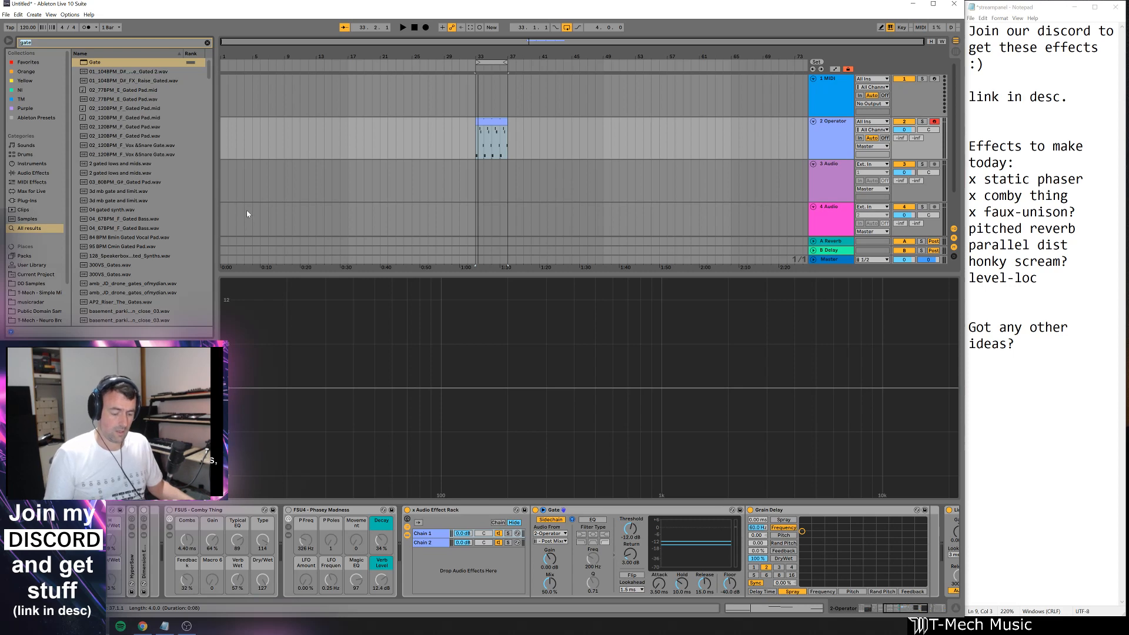
text(uti)
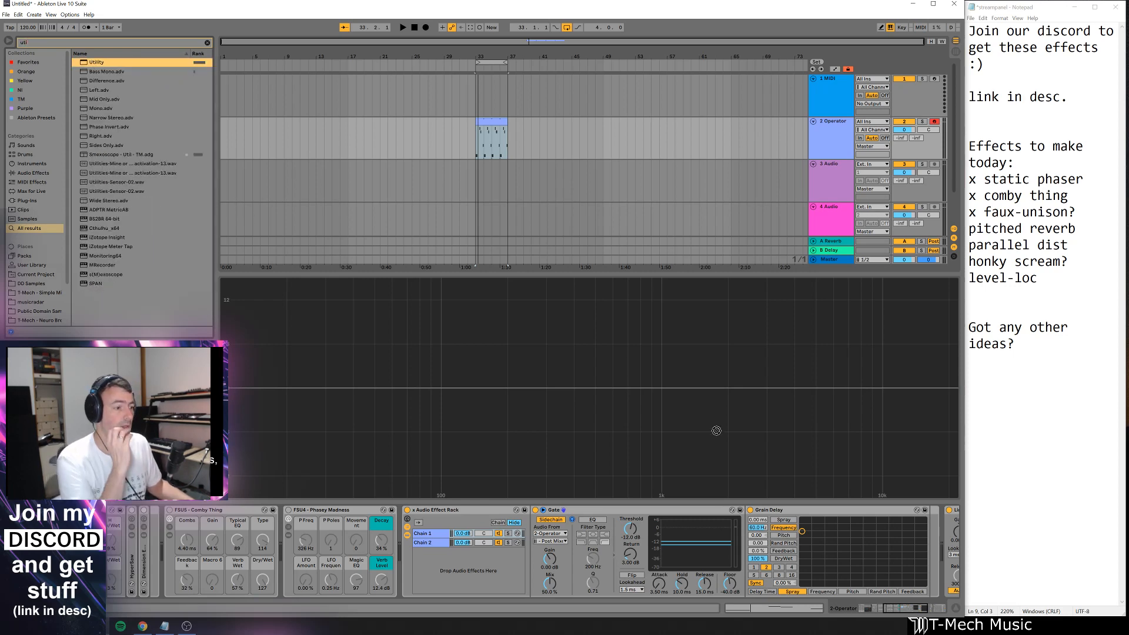
key(Return)
drag(938, 544, 938, 582)
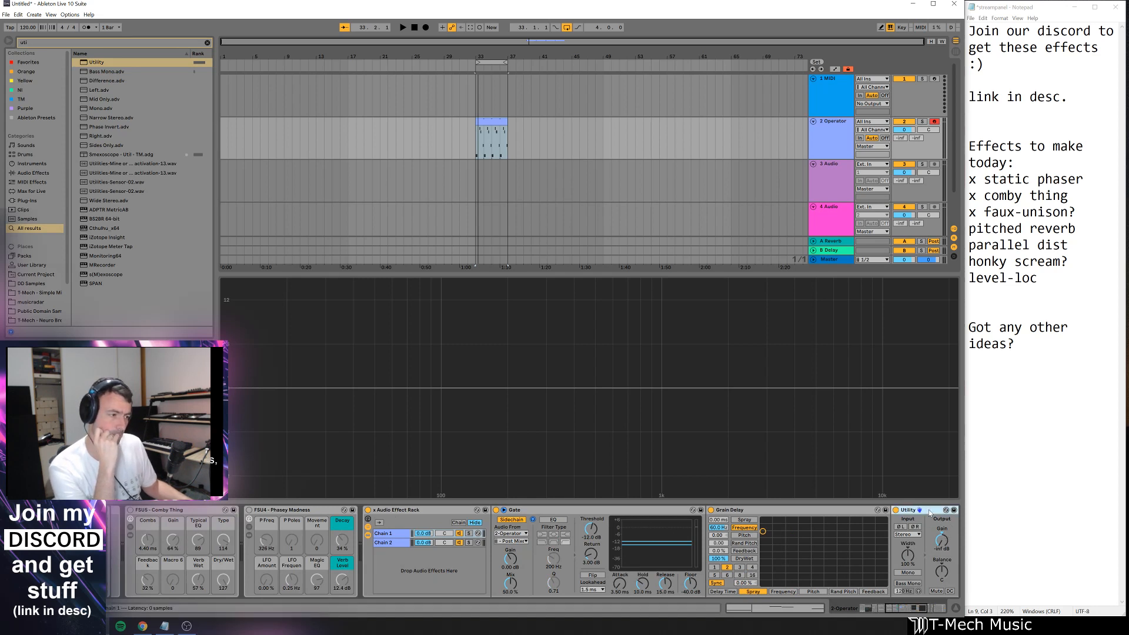
key(Delete)
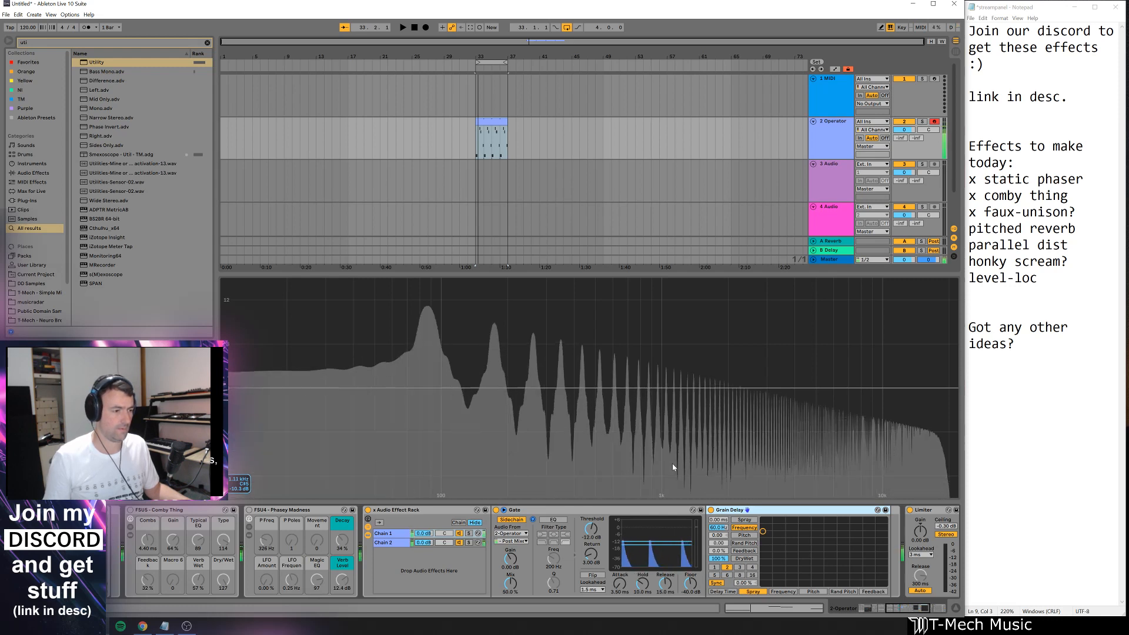
- Compare the contents of both chains and bypass the Grain Delay in Chain 1
click(396, 544)
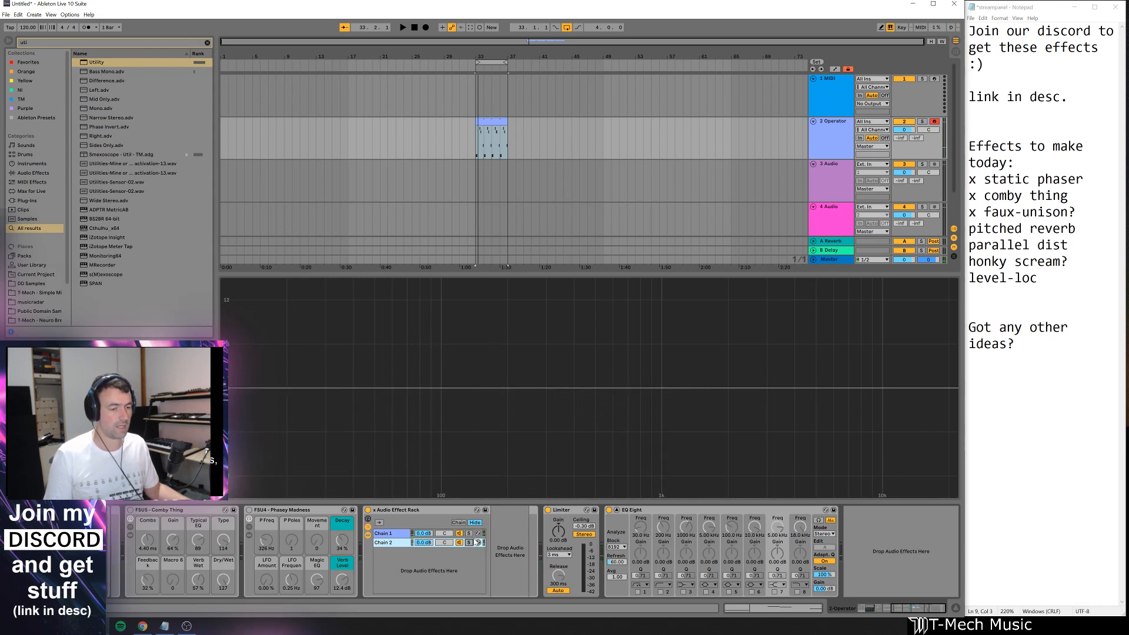
click(398, 540)
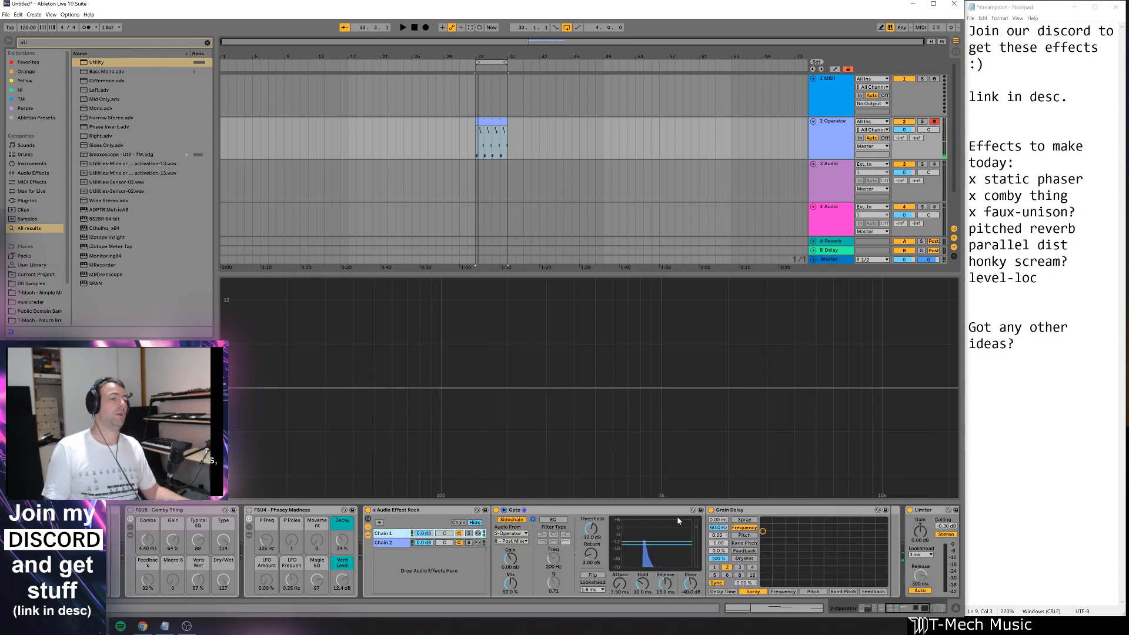
click(711, 511)
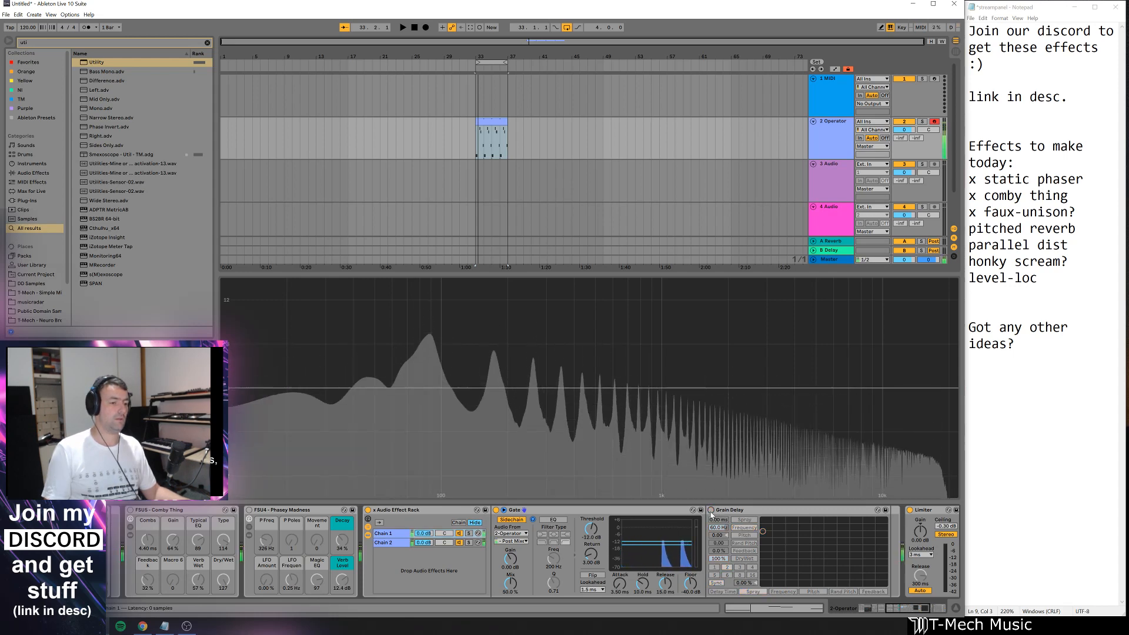
- Move the Grain Delay from Chain 1 to Chain 2 and turn it on
click(398, 543)
click(396, 534)
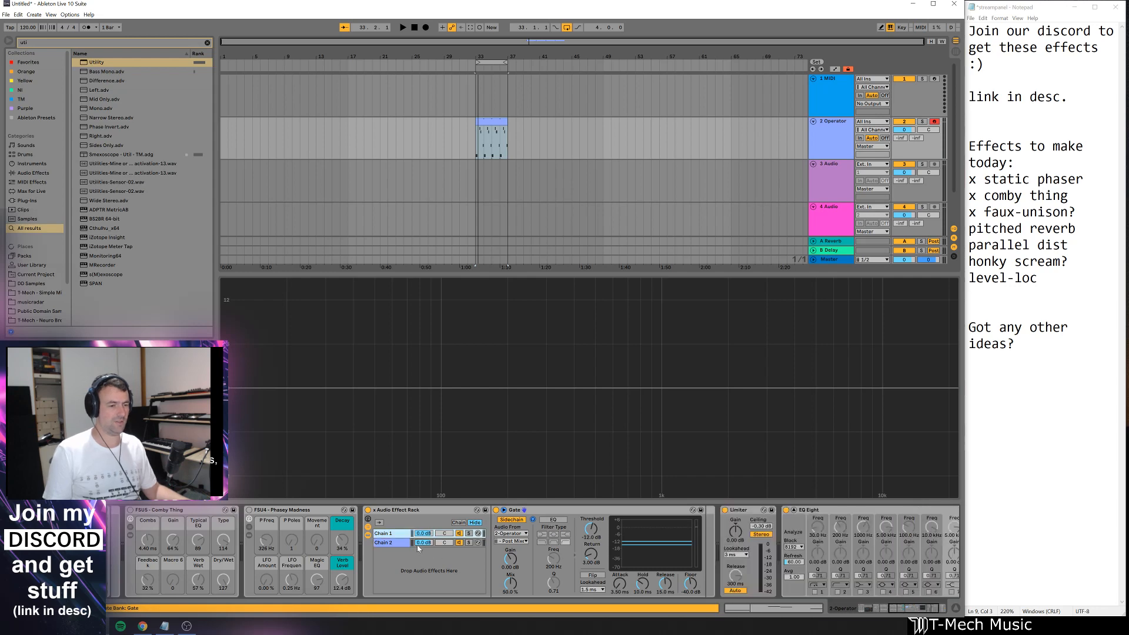
click(396, 543)
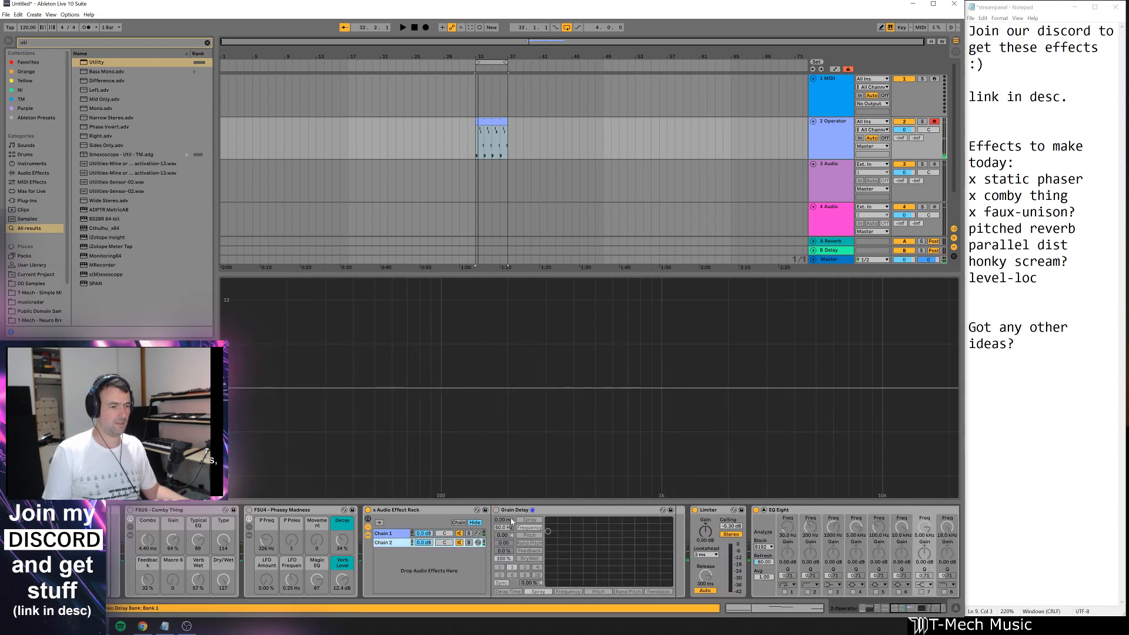
click(495, 510)
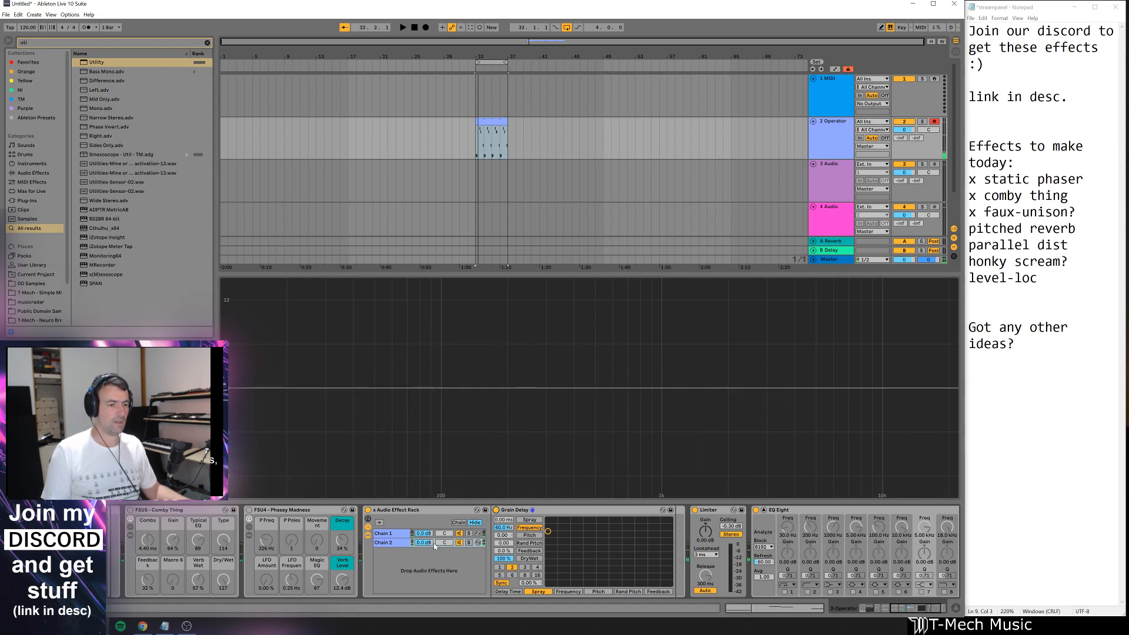
- Lower Chain 2's volume to -inf dB and set the Gate's sidechain tap point to Chain 2 | Post FX
drag(434, 546, 435, 588)
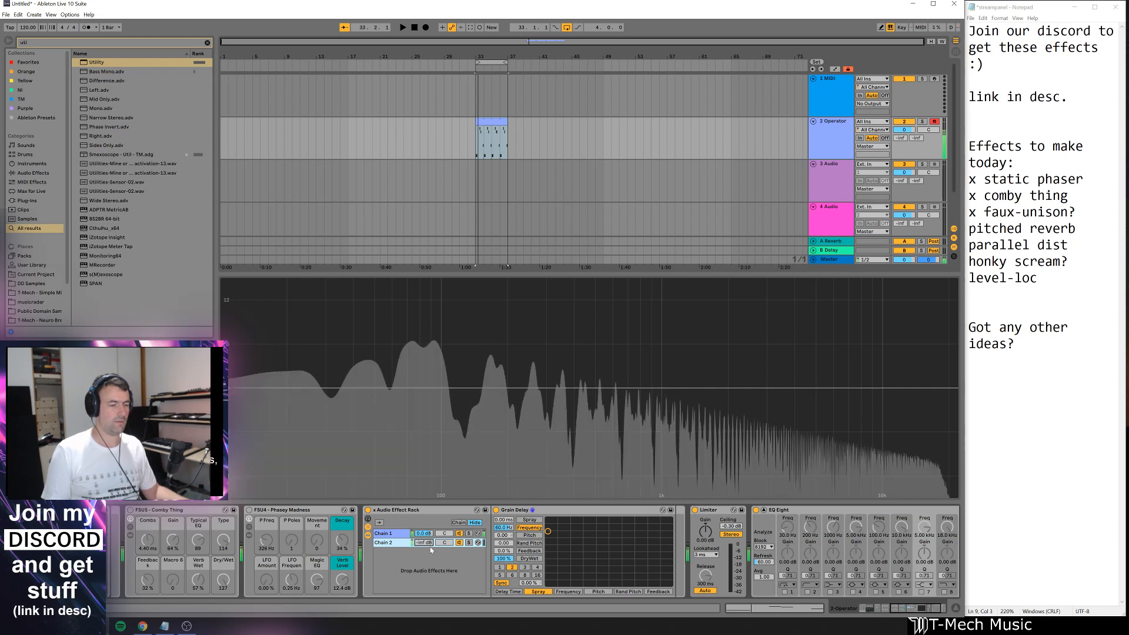
click(385, 534)
click(525, 542)
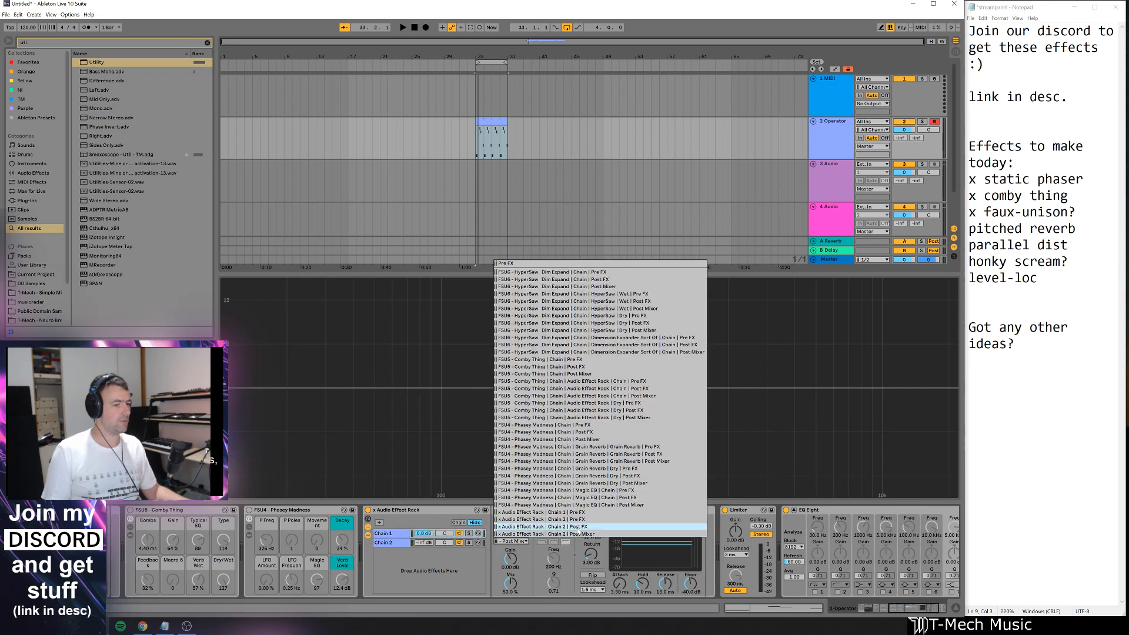
click(578, 528)
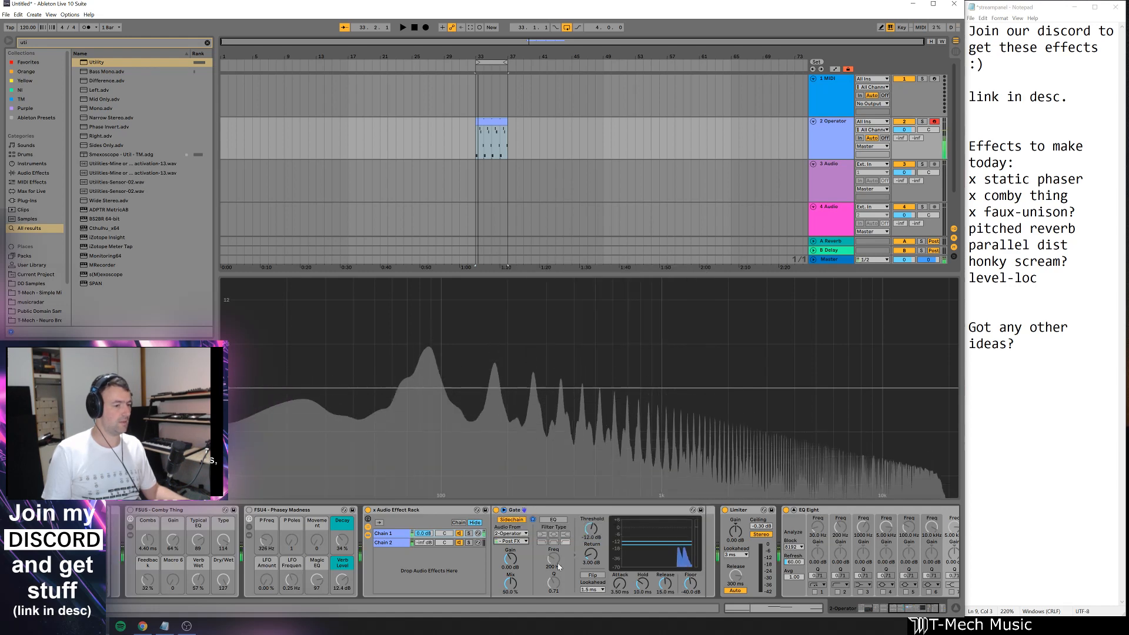
click(399, 542)
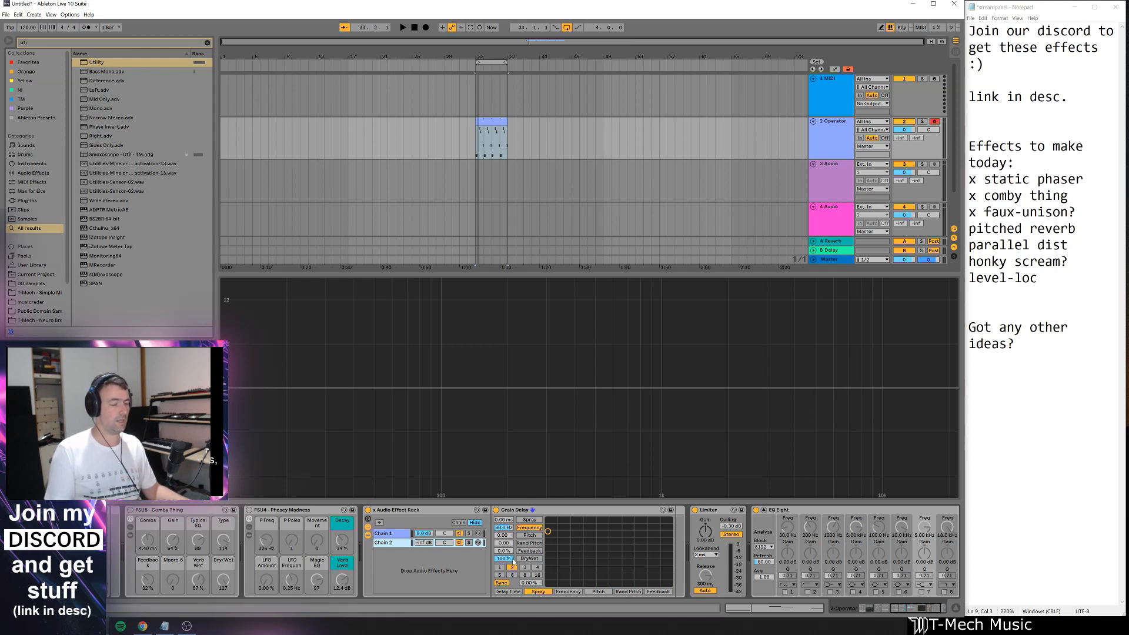
- Add a Gate in front of the Grain Delay in Chain 2
click(468, 534)
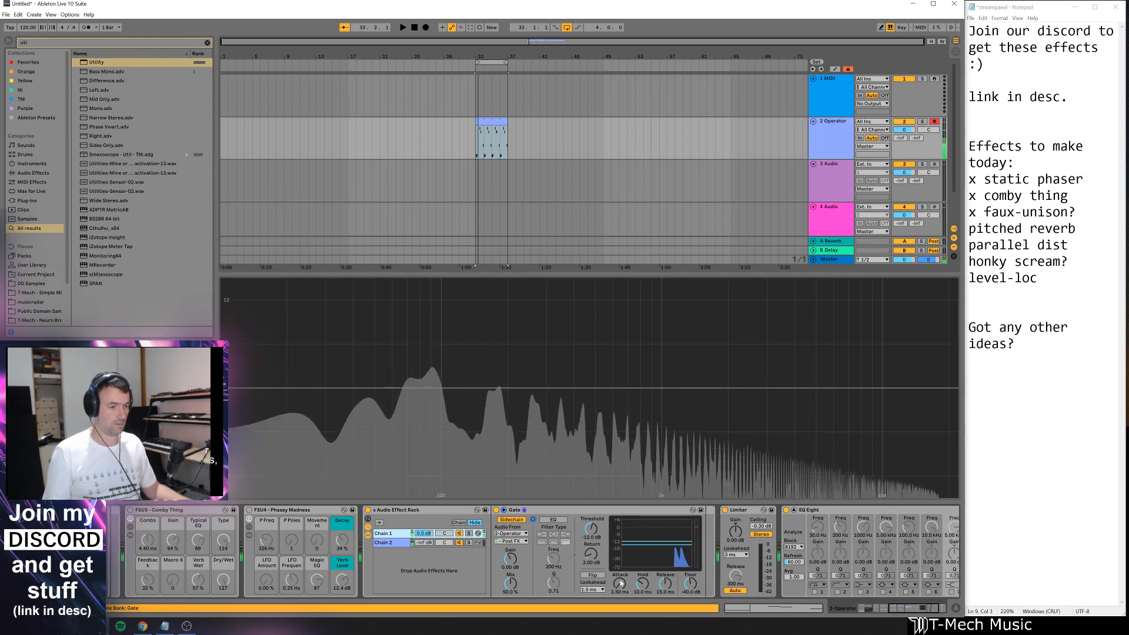
click(385, 543)
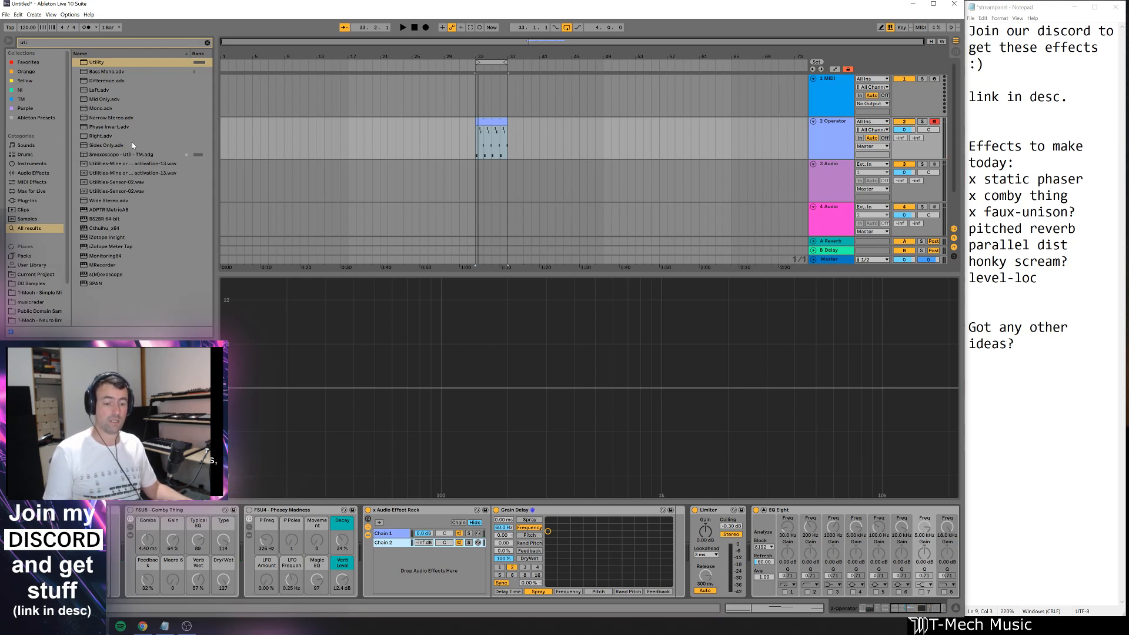
key(ctrl+f)
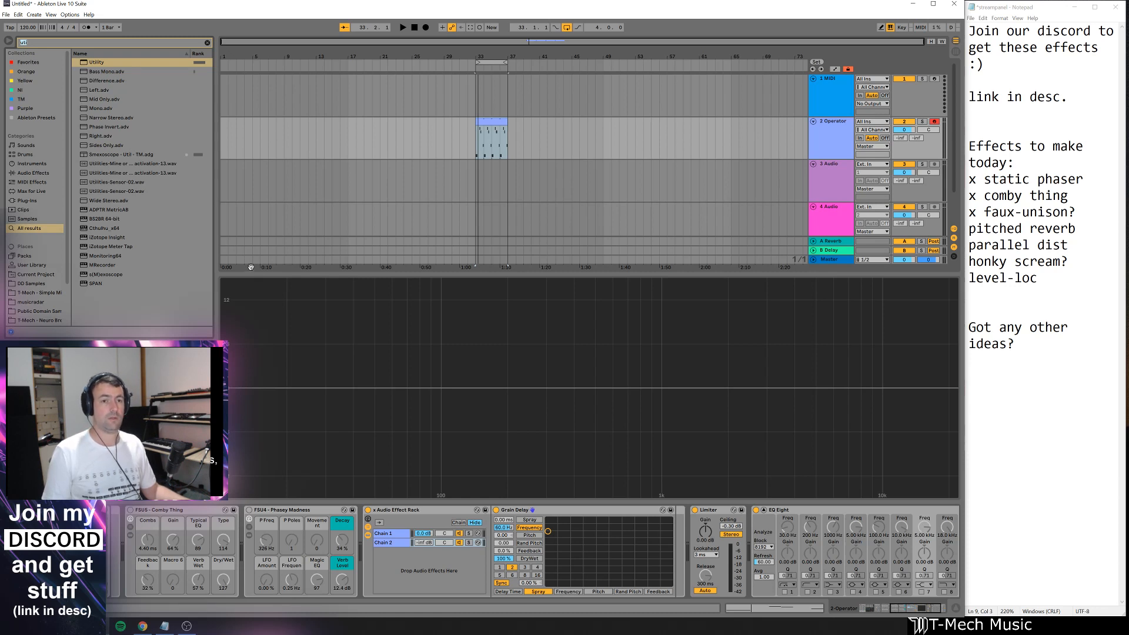
text(gate)
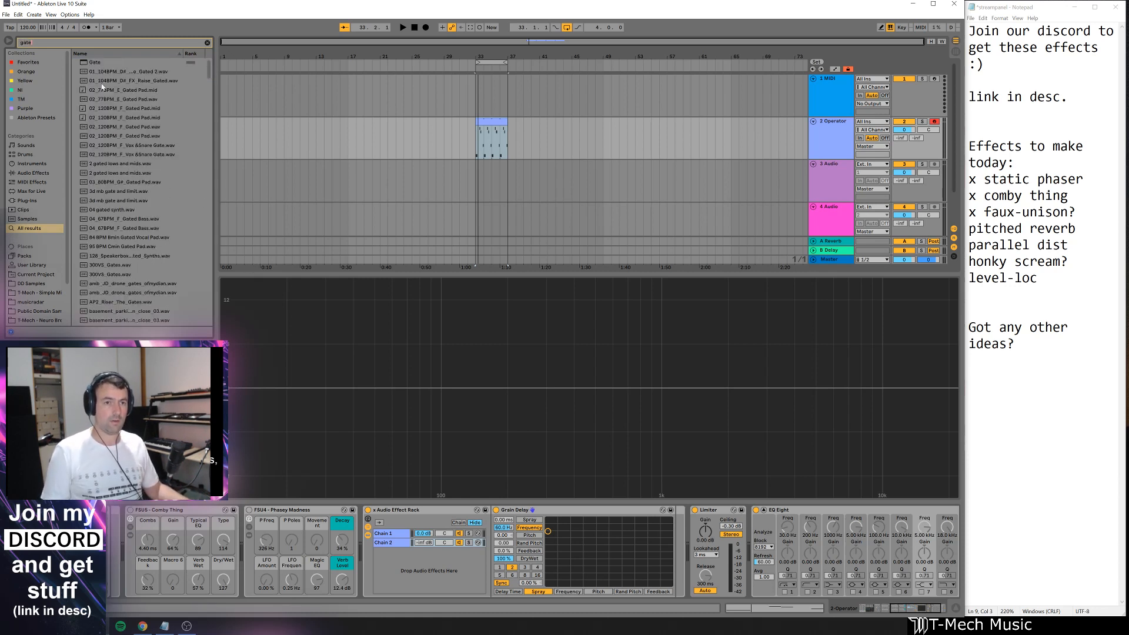
drag(93, 61, 511, 573)
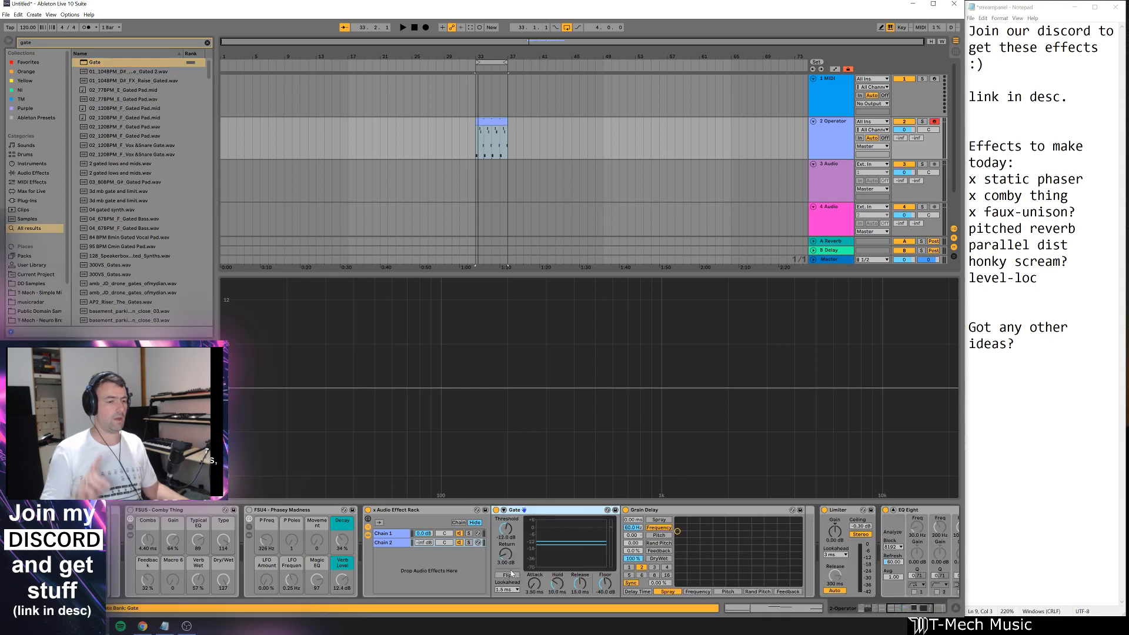
- Set the new Gate's sidechain source to 2-Operator, tapped from the current rack's Chain 1 | Post FX
click(503, 509)
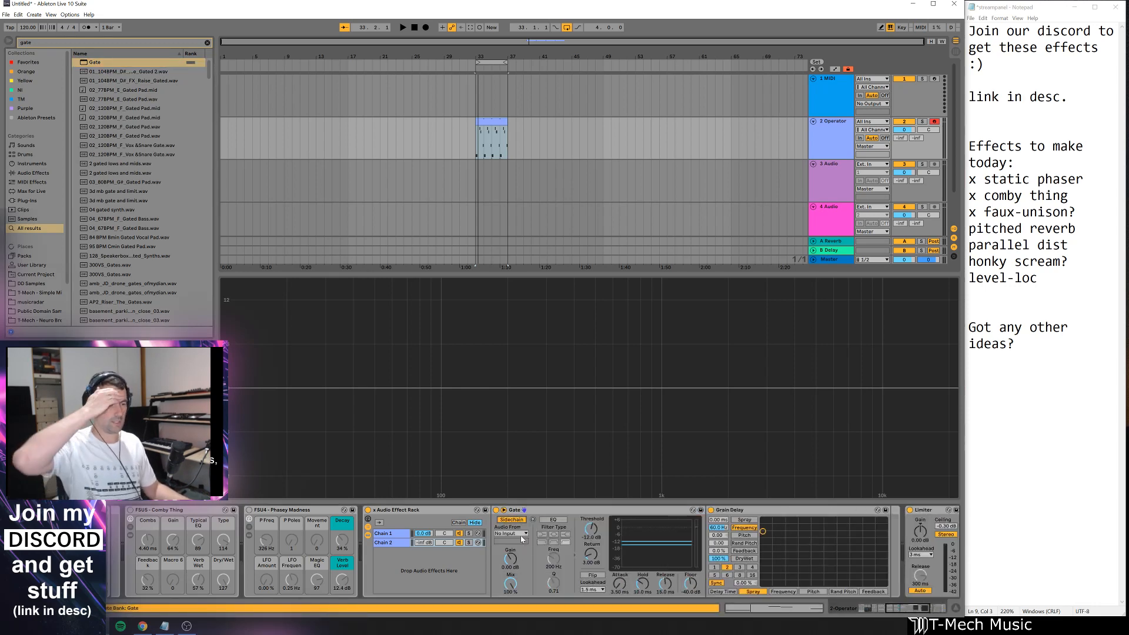
click(510, 534)
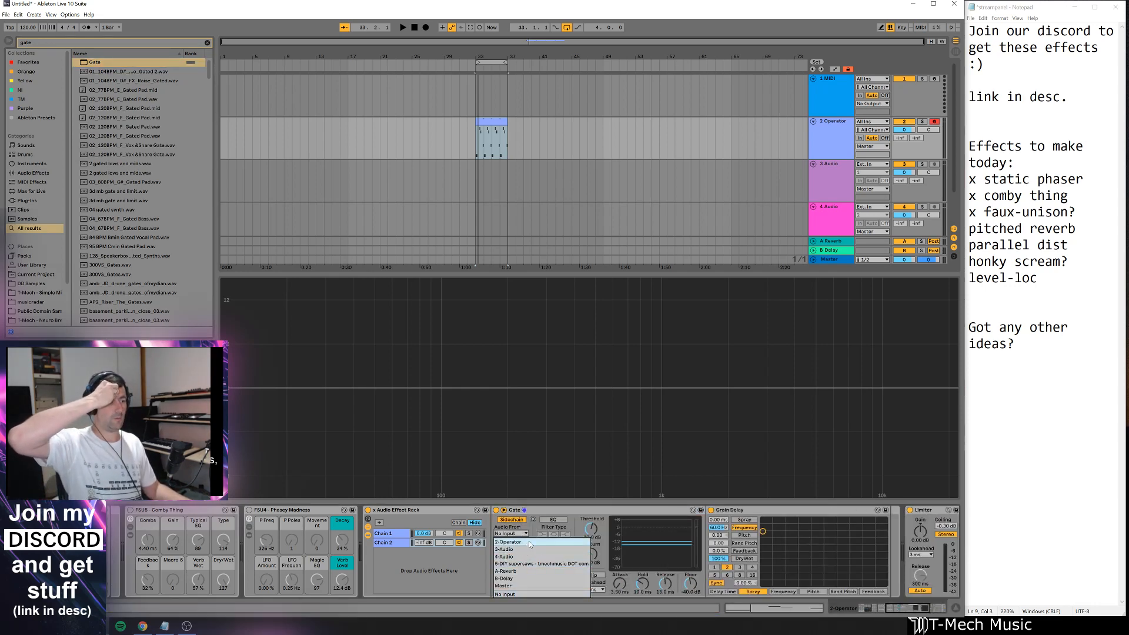
click(528, 542)
click(524, 542)
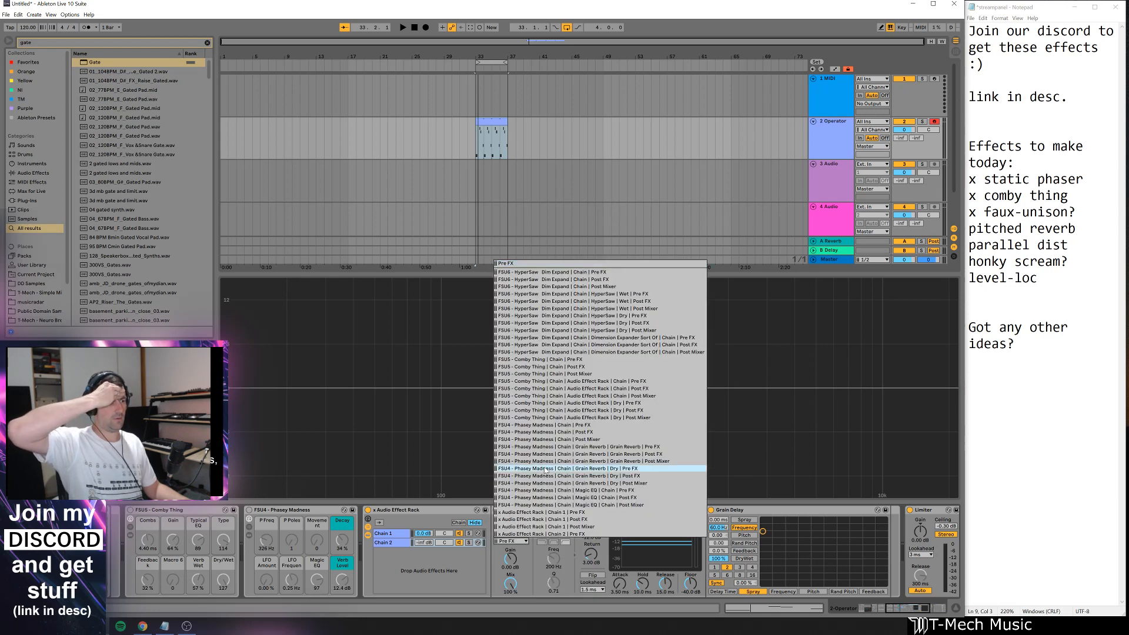
click(584, 521)
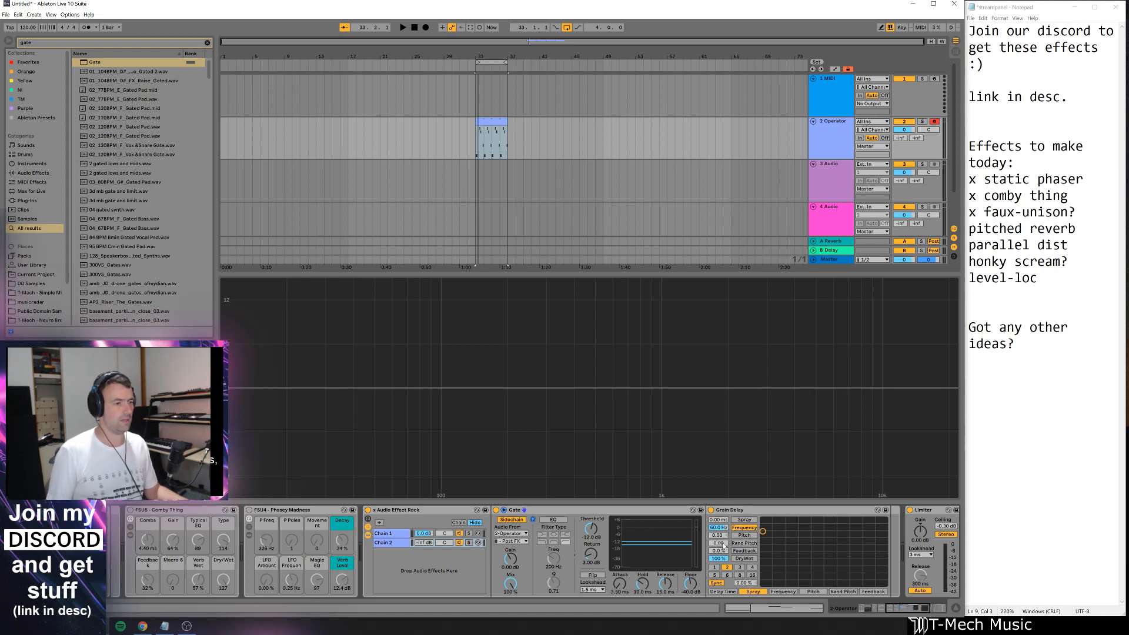
- Try several Random Pitch amounts on Chain 2's Grain Delay, set Pitch to 12, and return Random Pitch to 0
drag(723, 544, 723, 532)
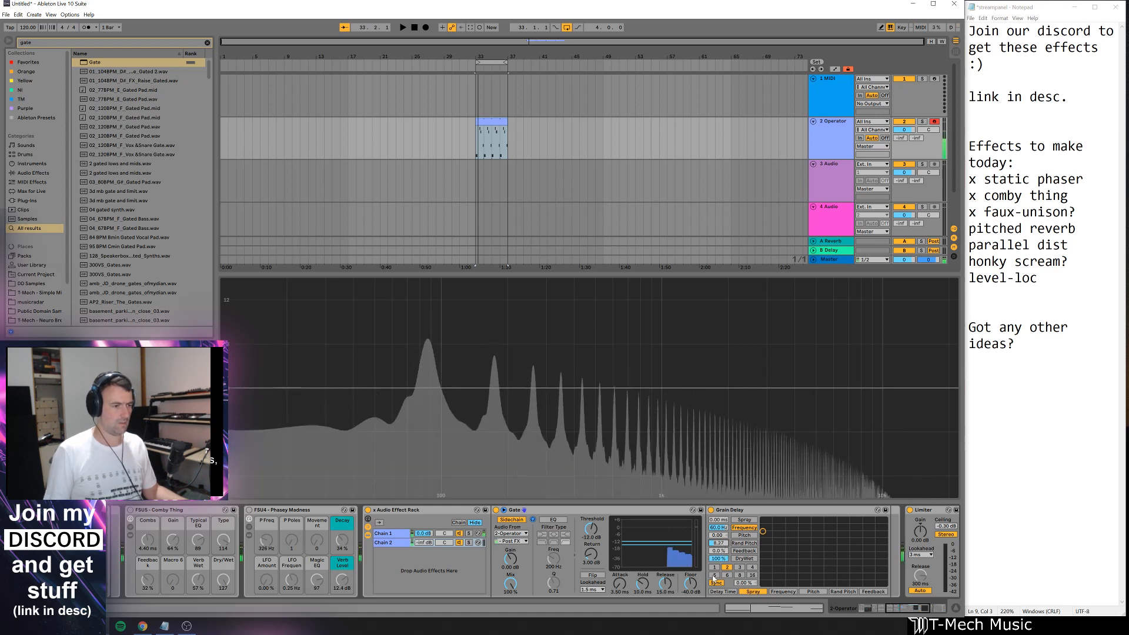
drag(721, 544, 721, 470)
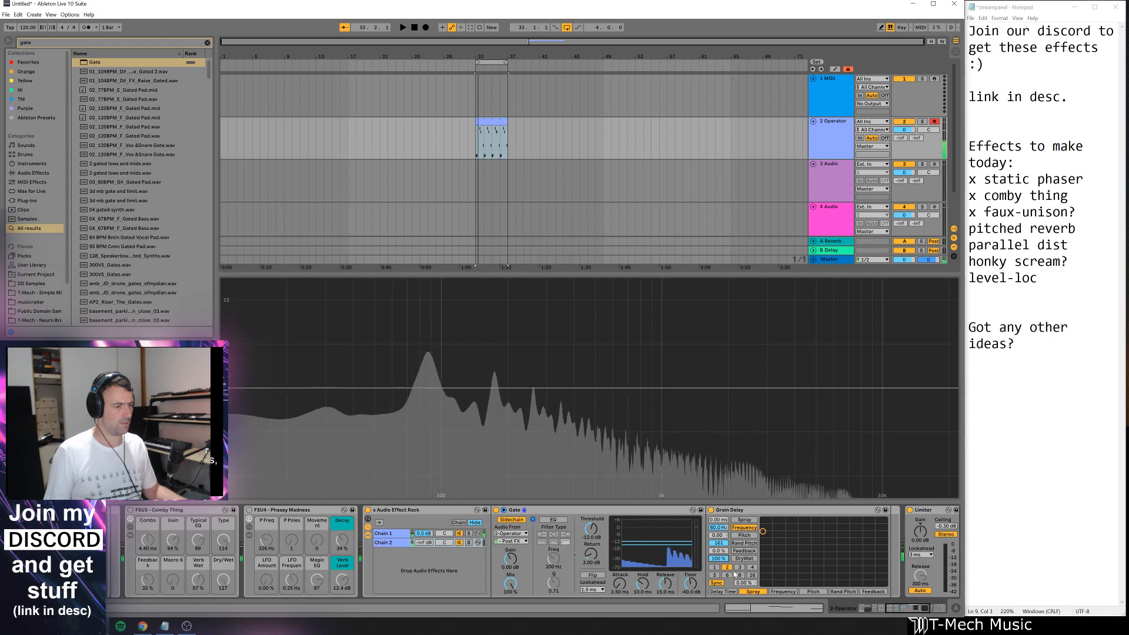
drag(724, 544, 724, 574)
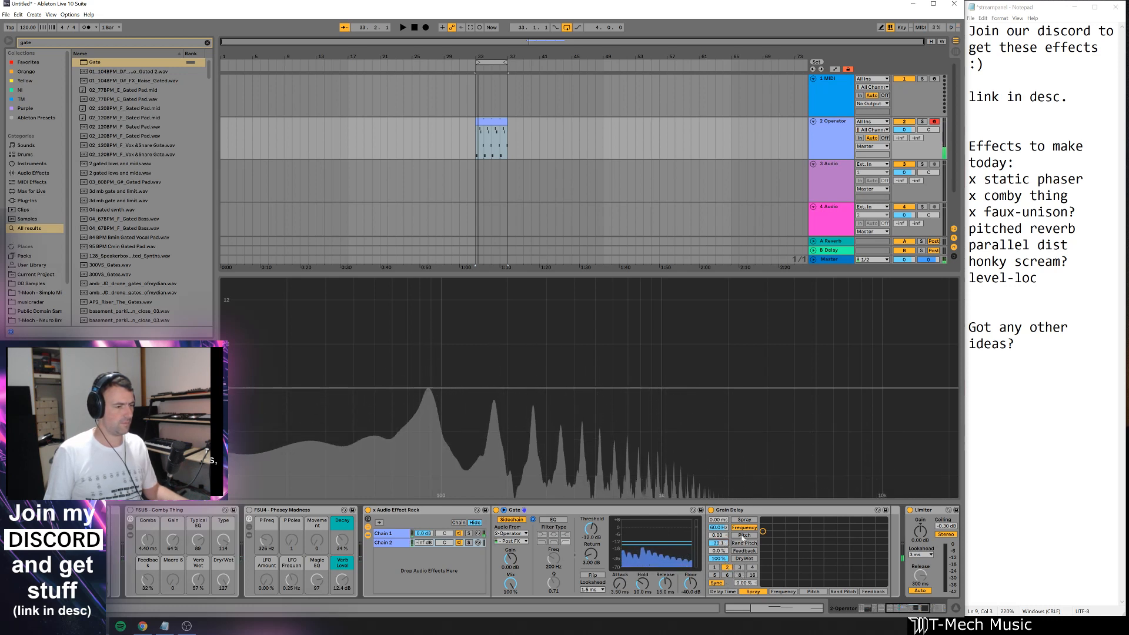
drag(718, 535, 718, 494)
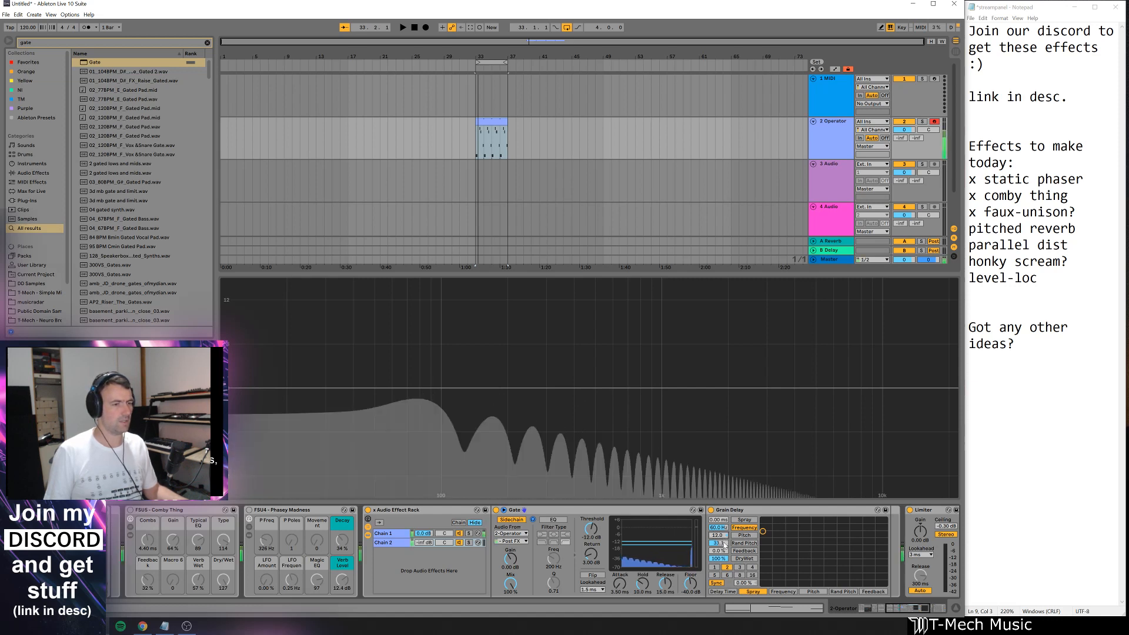
drag(720, 544, 720, 579)
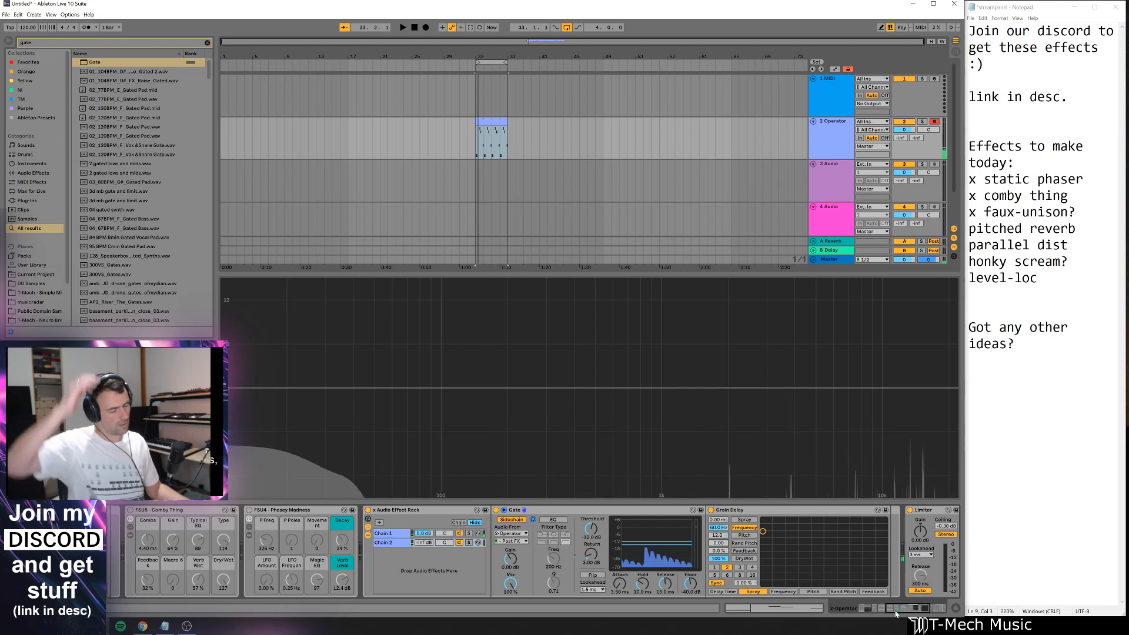
- Set the Grain Delay's Spray to about 35 ms and its Feedback to 33%, trying 99% Feedback first
drag(730, 522, 728, 523)
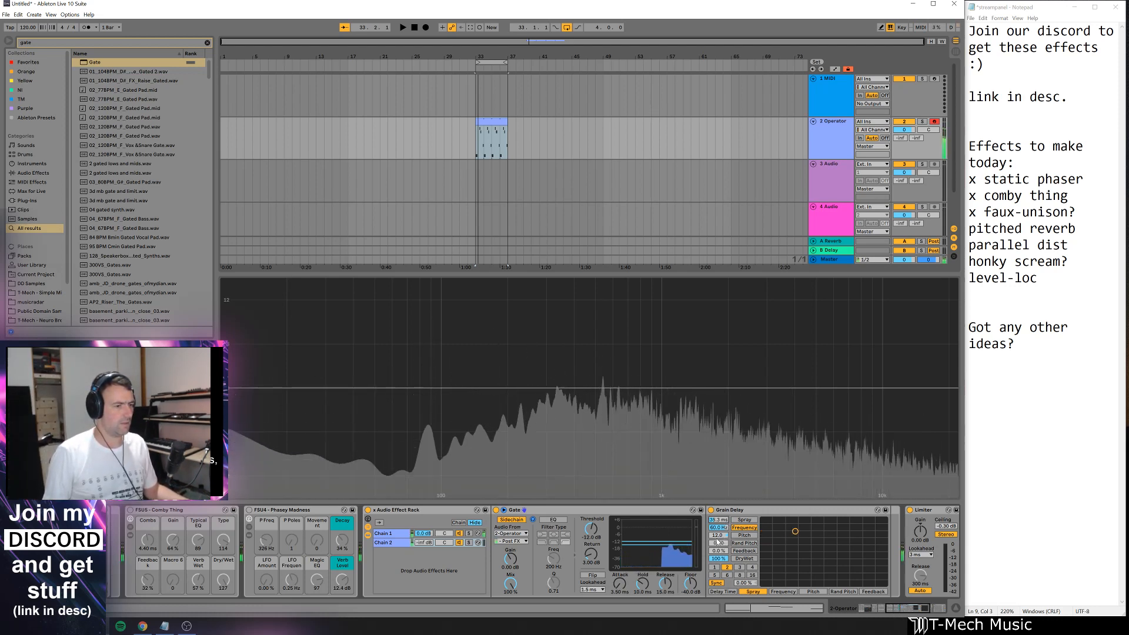
drag(720, 554, 723, 561)
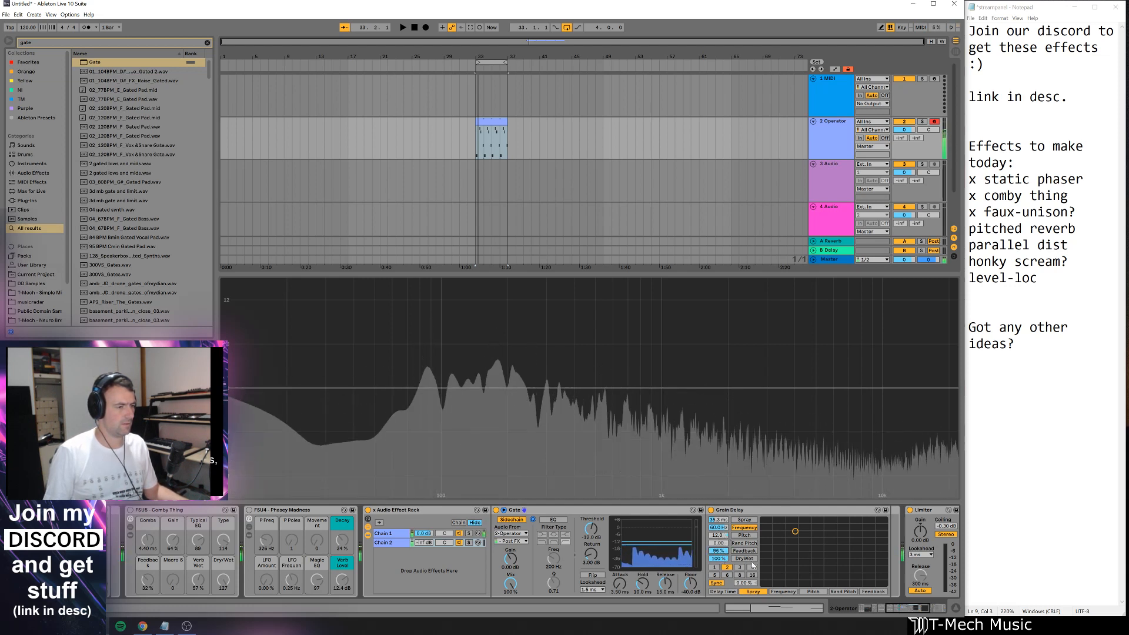
scroll(617, 555, right, 3)
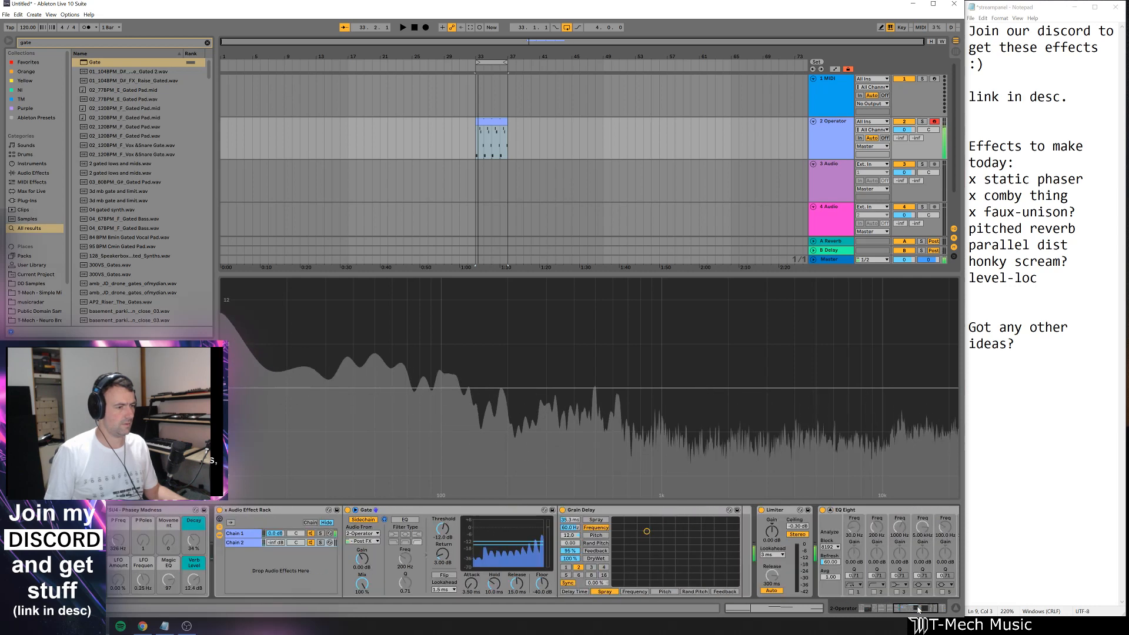
drag(561, 551, 560, 587)
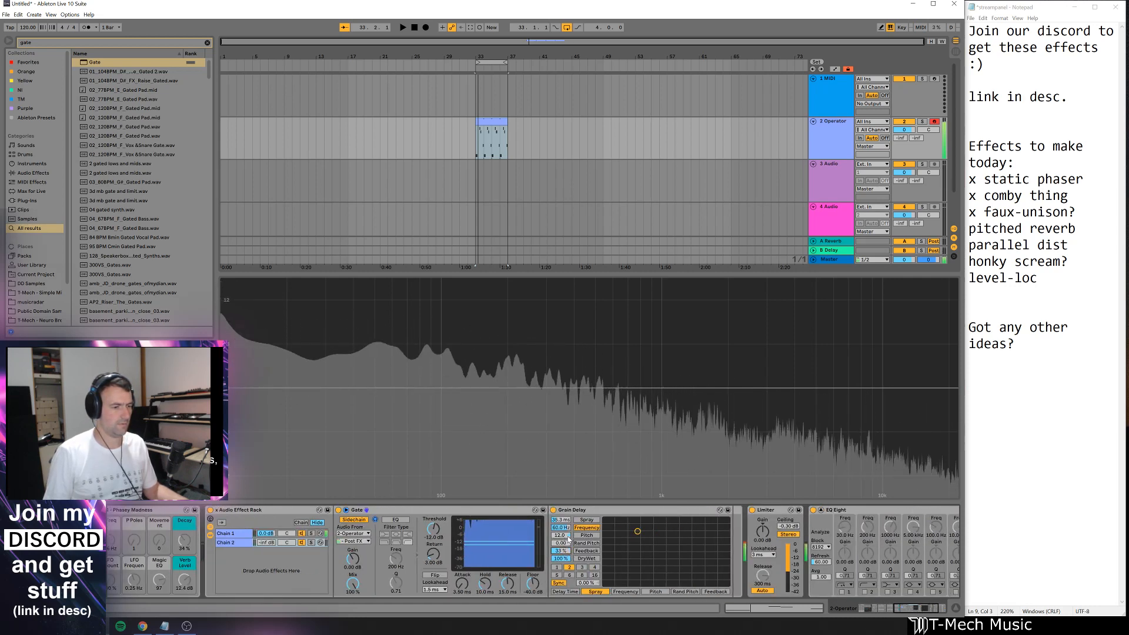
- Raise the Grain Delay's Spray to 150 ms and set its Pitch to 9
double_click(567, 536)
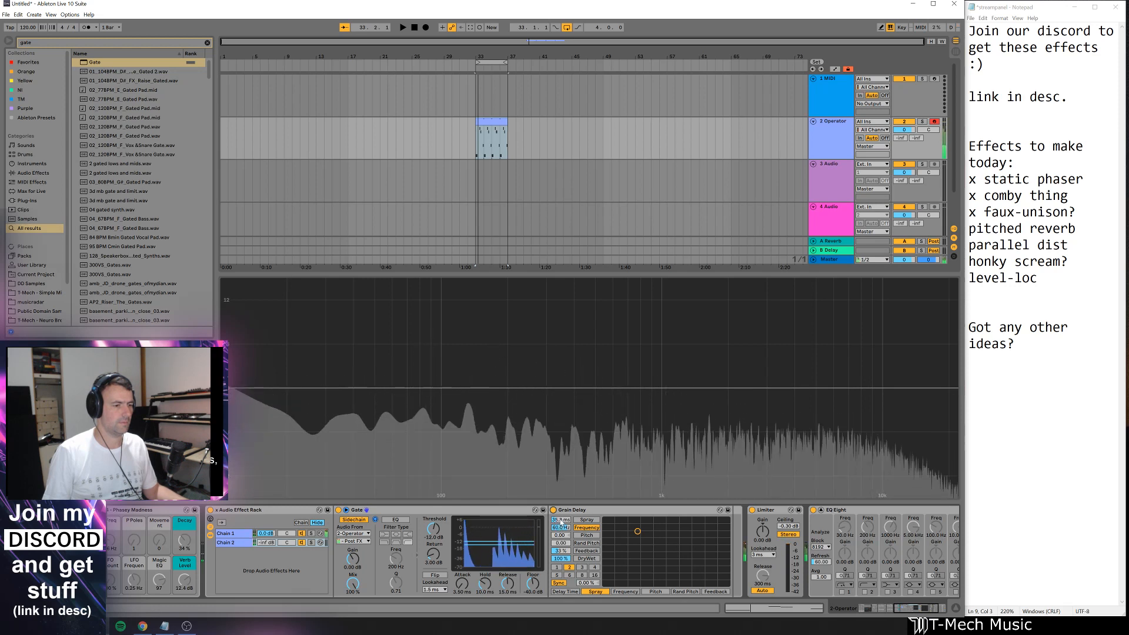
drag(560, 522, 561, 487)
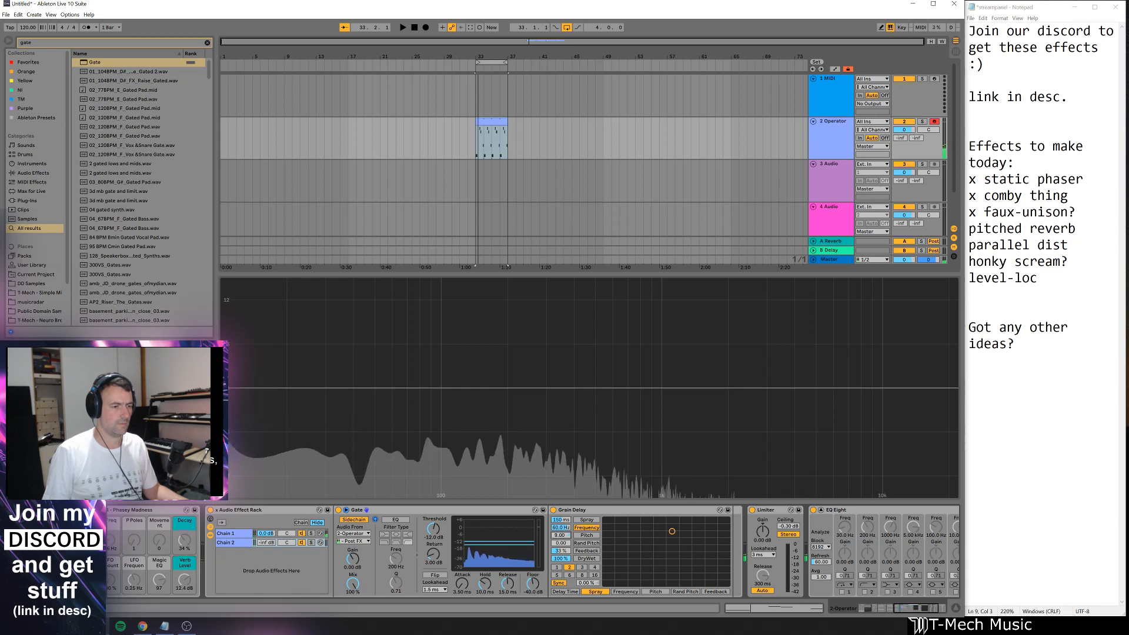
drag(562, 535, 562, 521)
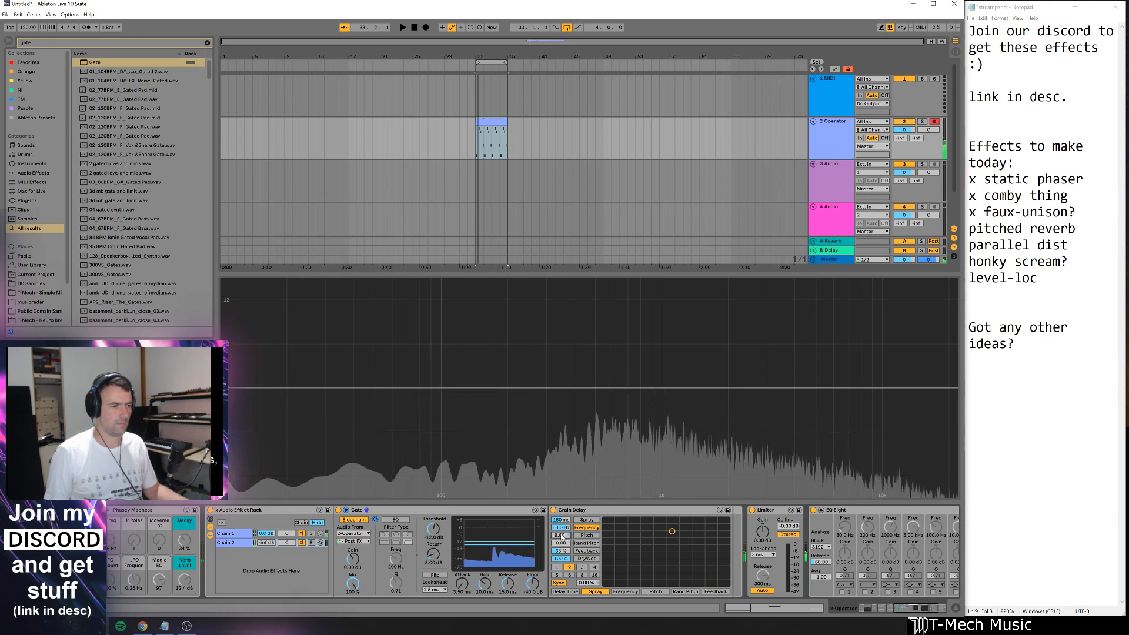
- Add a Reverb after the Grain Delay in Chain 2
key(ctrl+f)
text(rev)
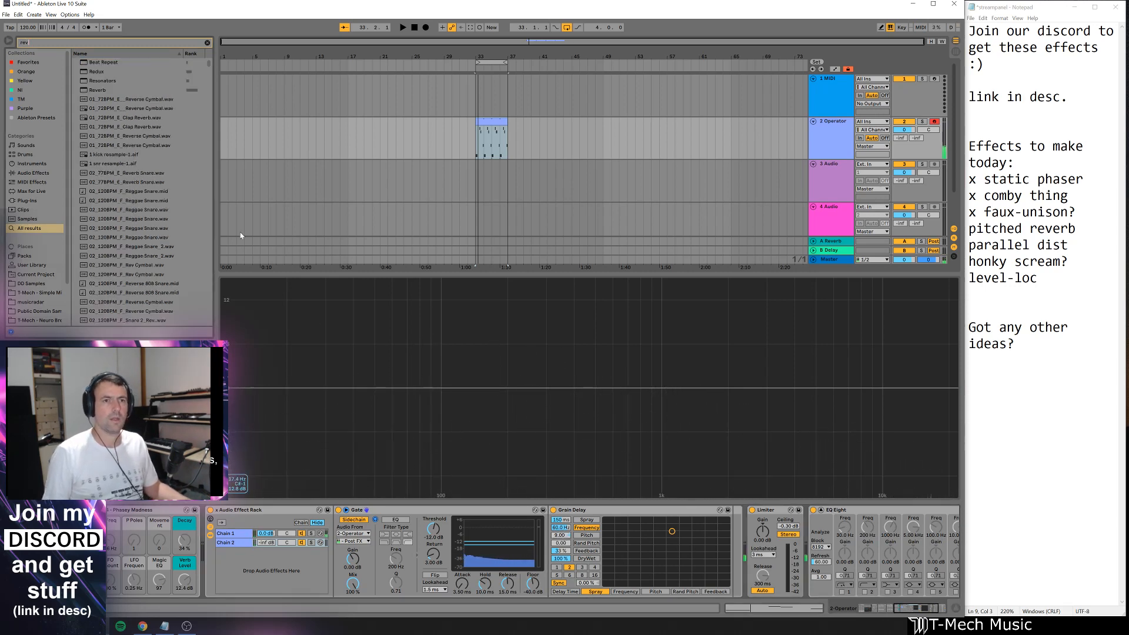
drag(363, 193, 725, 559)
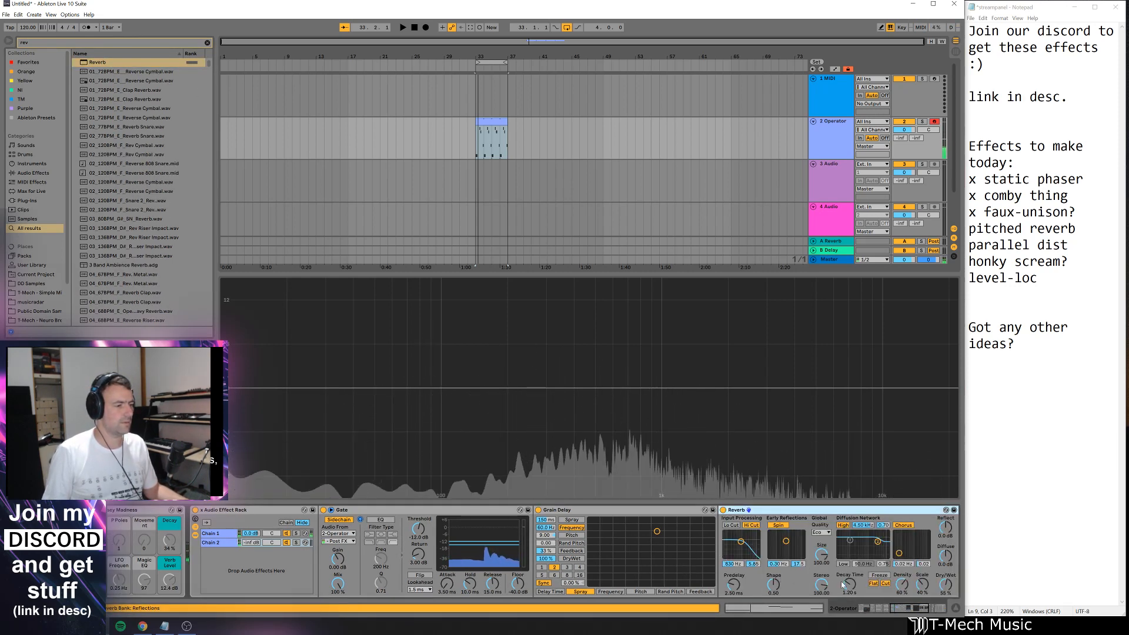
- Lengthen the Reverb's Decay Time to 3.02 s and adjust its Dry/Wet balance
drag(843, 585, 848, 587)
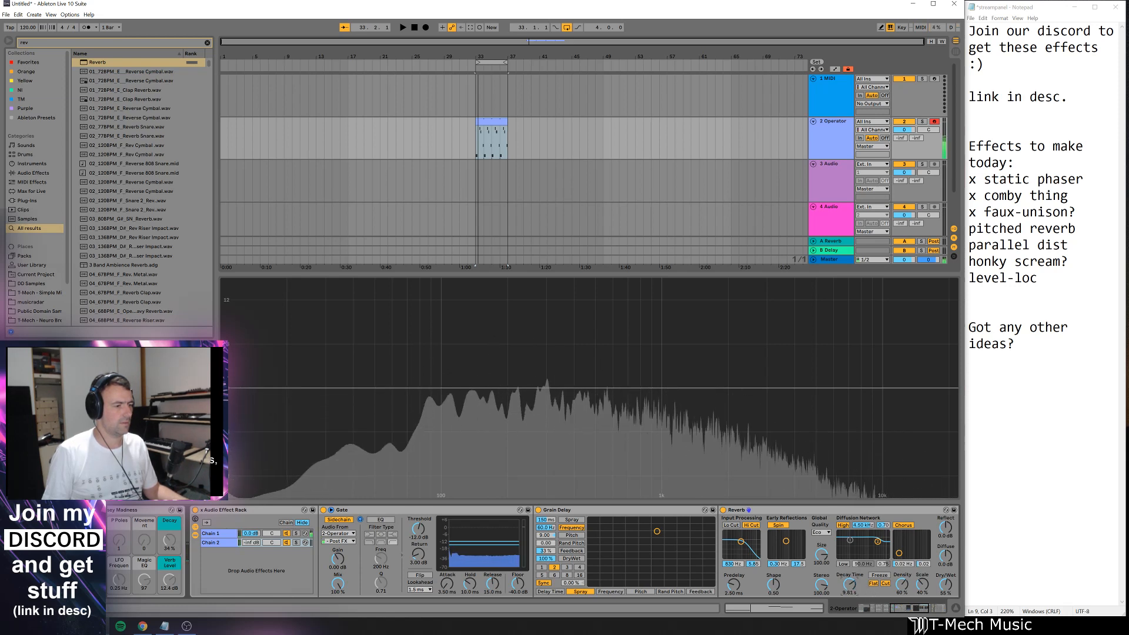
drag(849, 585, 849, 587)
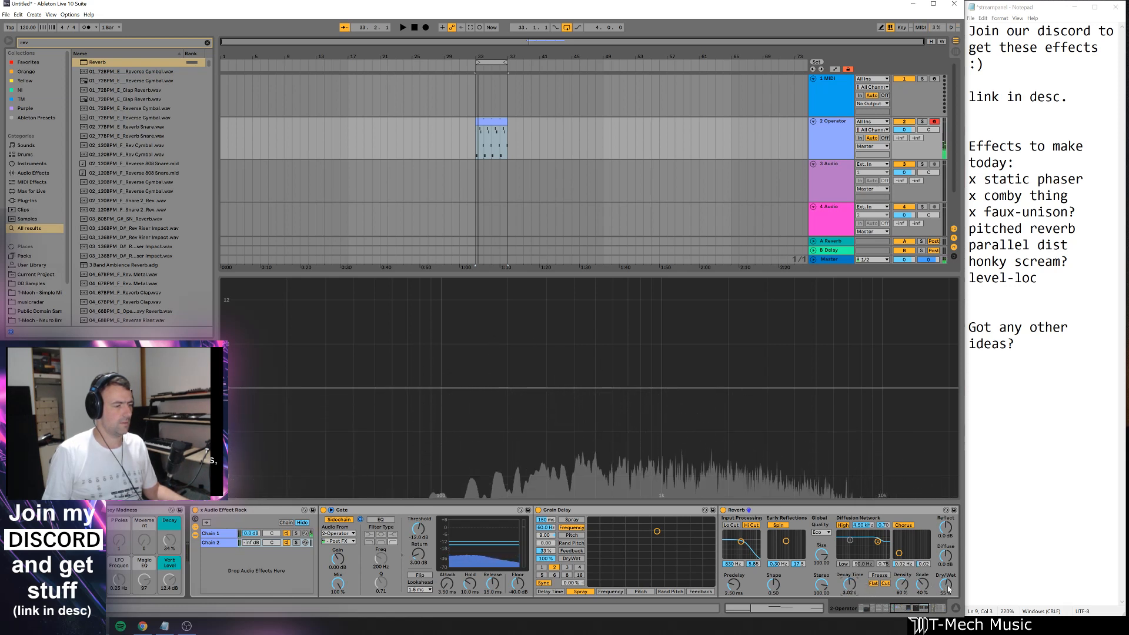
drag(947, 586, 947, 595)
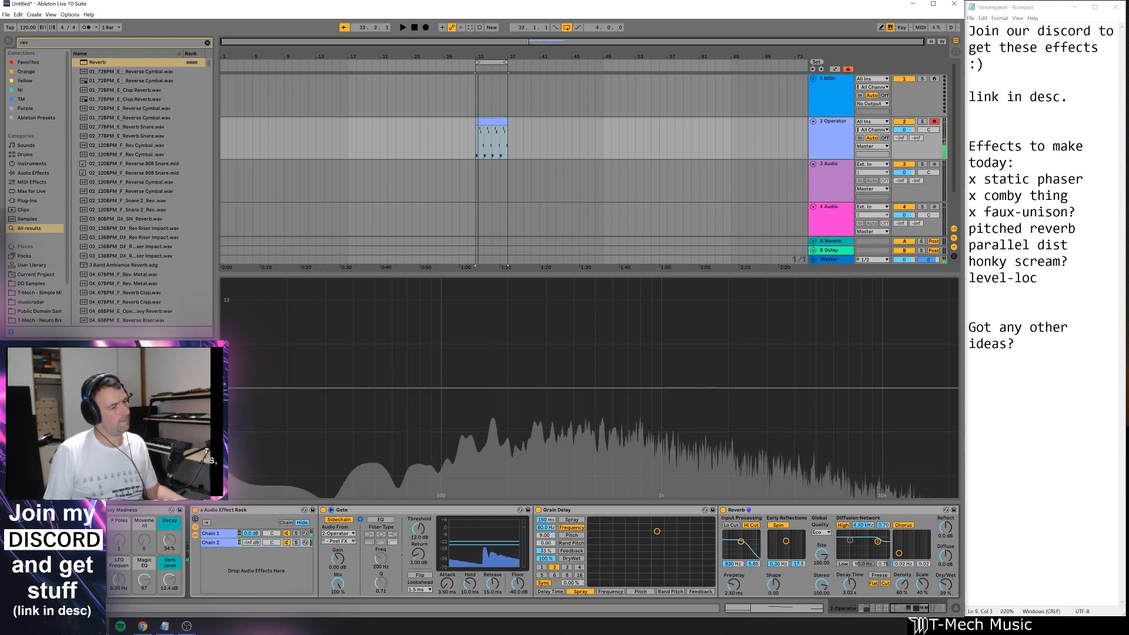
- Bypass the Grain Delay, raise the Reverb's Decay Time to 8.57 s and adjust its Dry/Wet
click(538, 510)
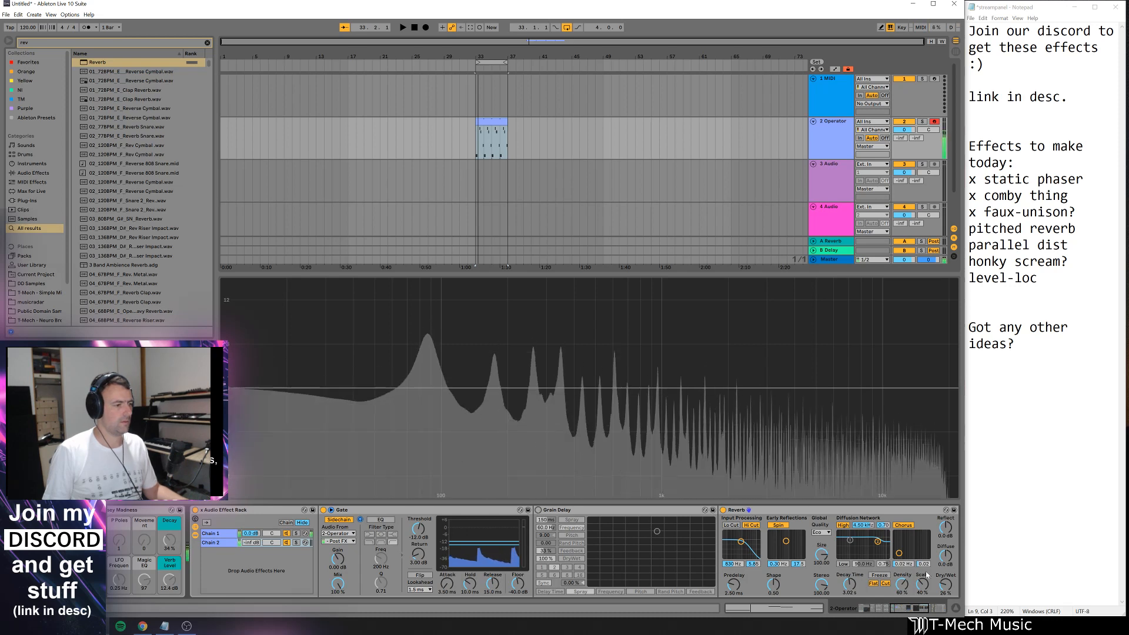
drag(852, 584, 852, 569)
drag(946, 585, 946, 559)
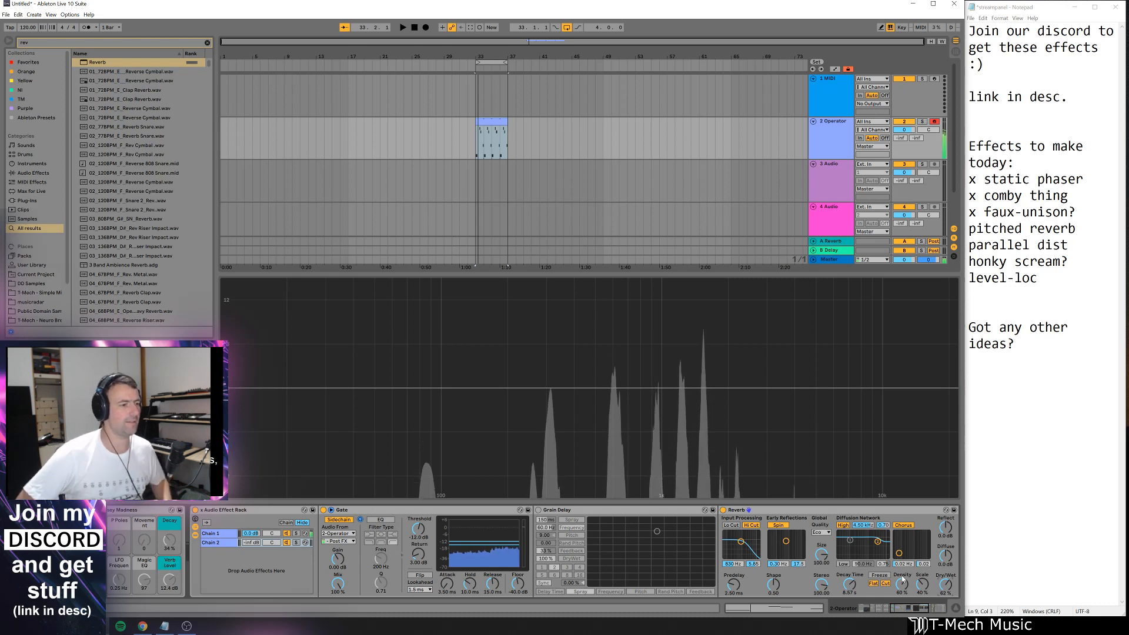
- Turn off the Reverb's Lo Cut and Hi Cut input filters and set its Decay Time to 3.02 s
click(737, 526)
drag(741, 541, 749, 538)
click(738, 526)
click(750, 526)
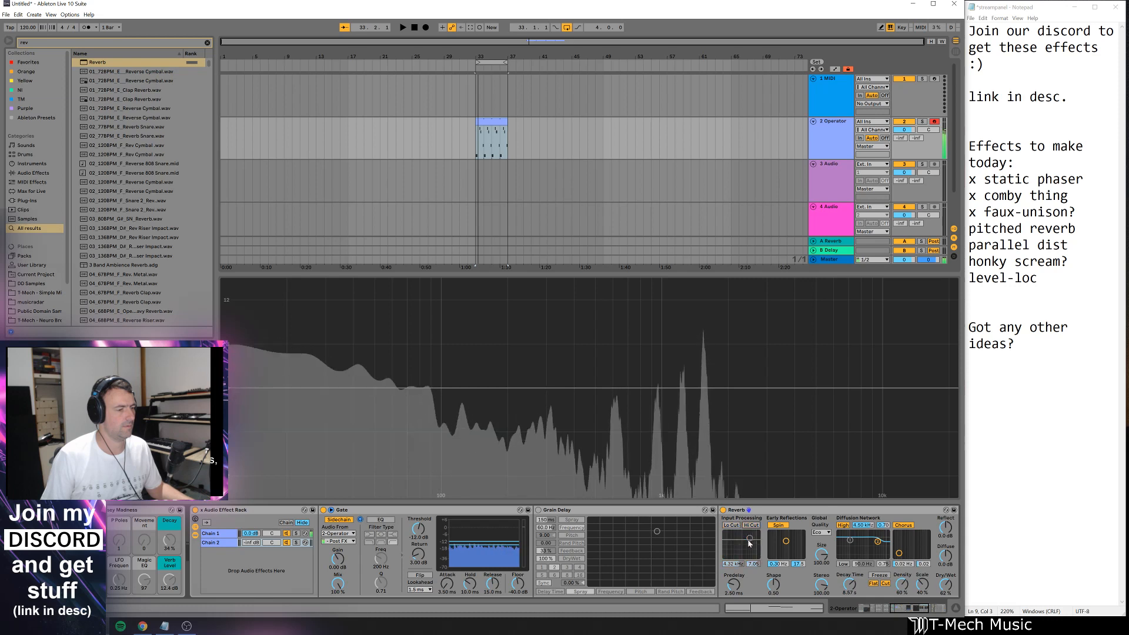
drag(849, 584, 849, 605)
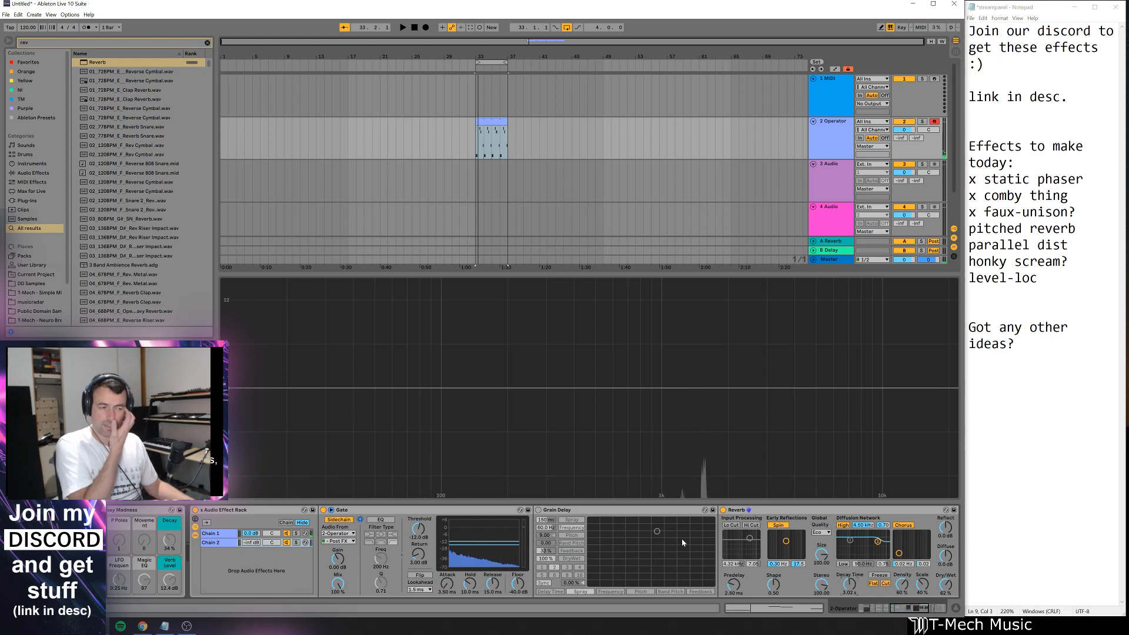
- Add an Auto Filter between the Grain Delay and the Reverb in Chain 2
key(ctrl+f)
text(filter)
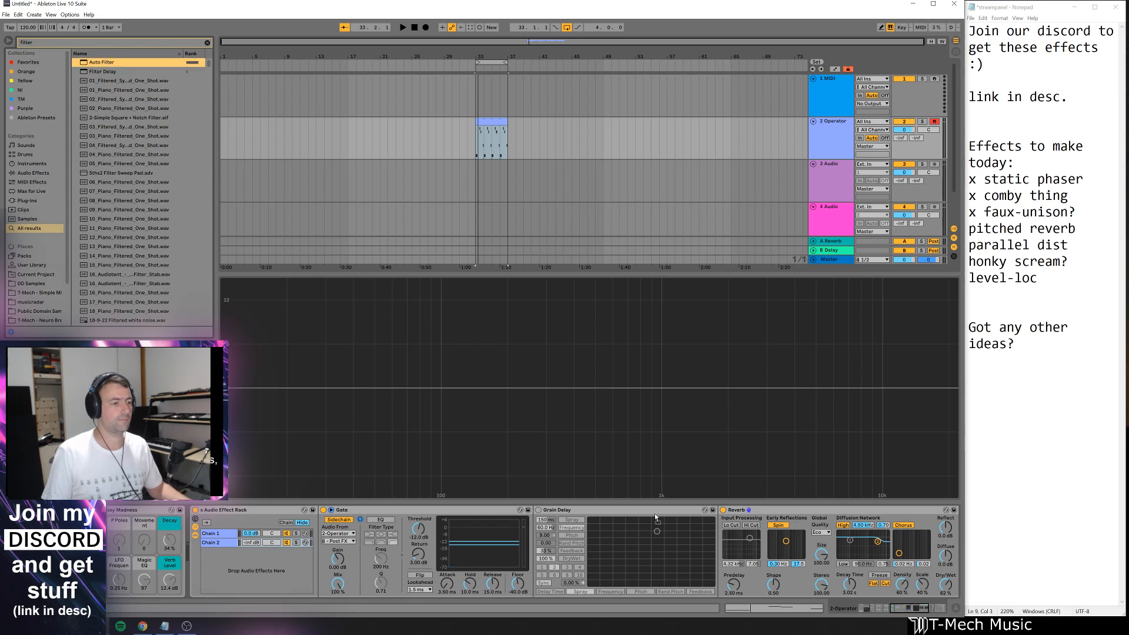
key(Return)
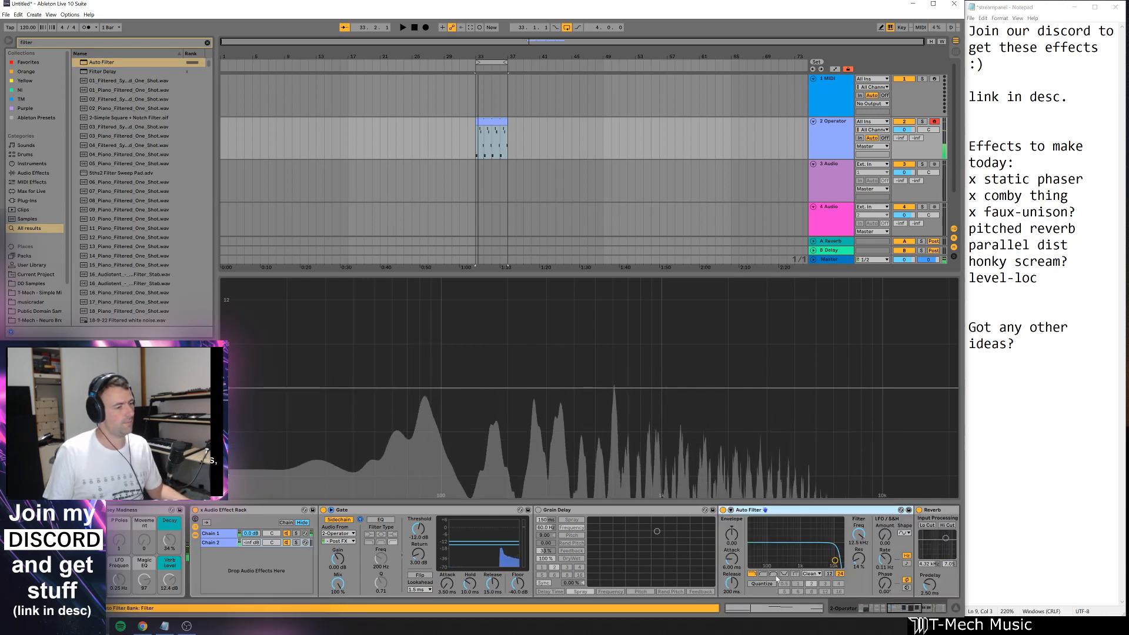
- Switch the Auto Filter to band-pass and raise its resonance to 46%
click(774, 574)
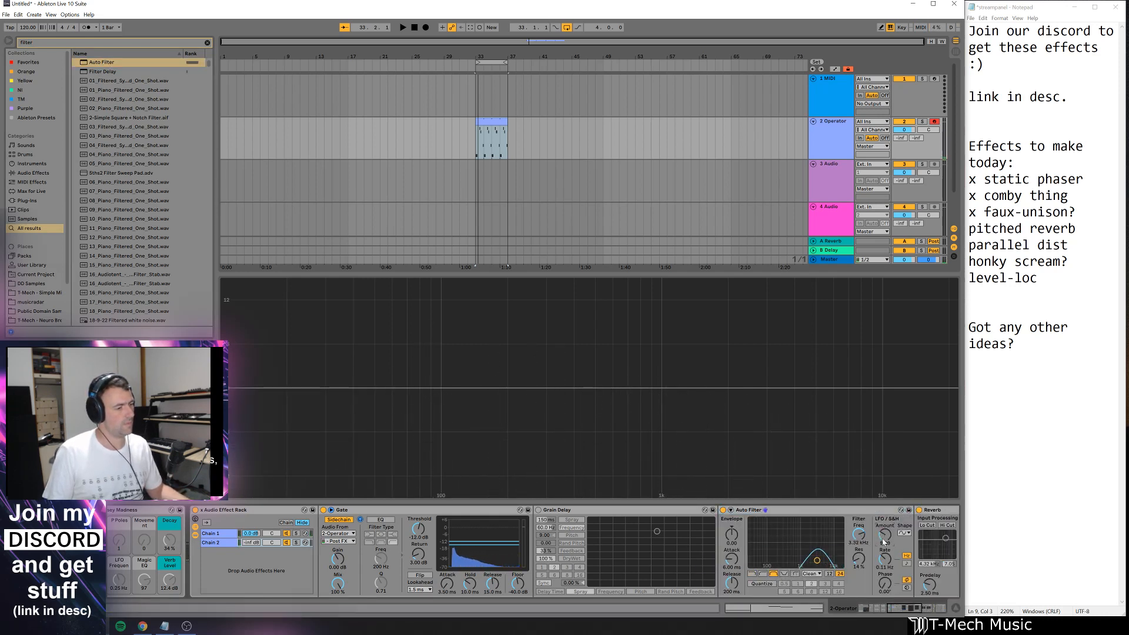
drag(859, 560, 859, 531)
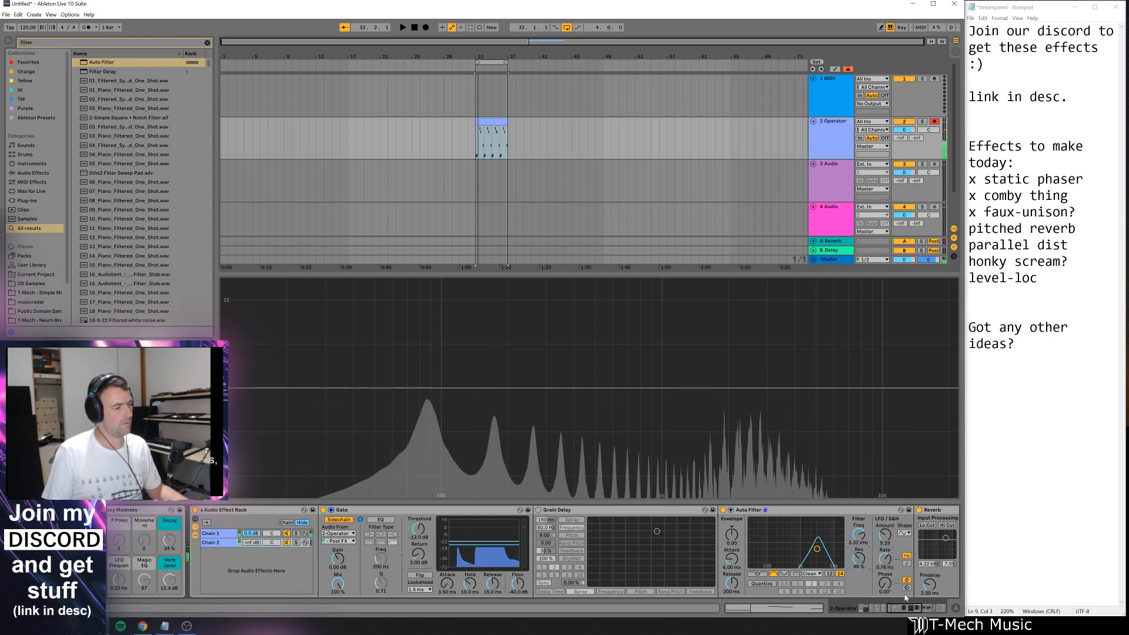
scroll(832, 598, down, 5)
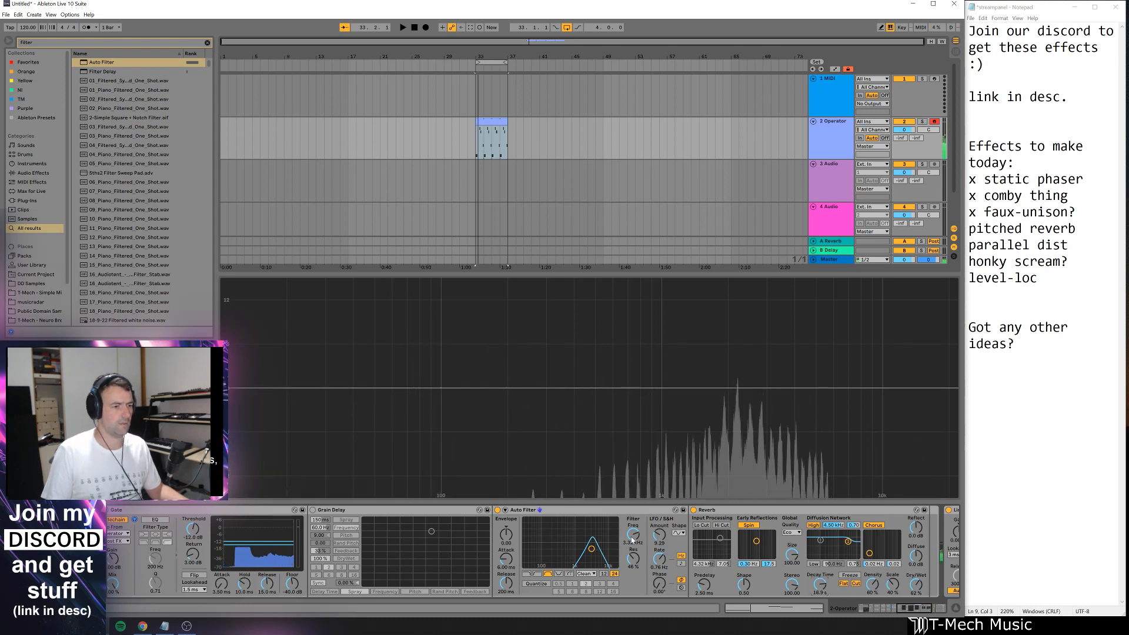
- Try a lower Auto Filter frequency with the Grain Delay's Pitch at 12 and the Reverb's Decay Time at 1.17 s
drag(564, 553, 544, 552)
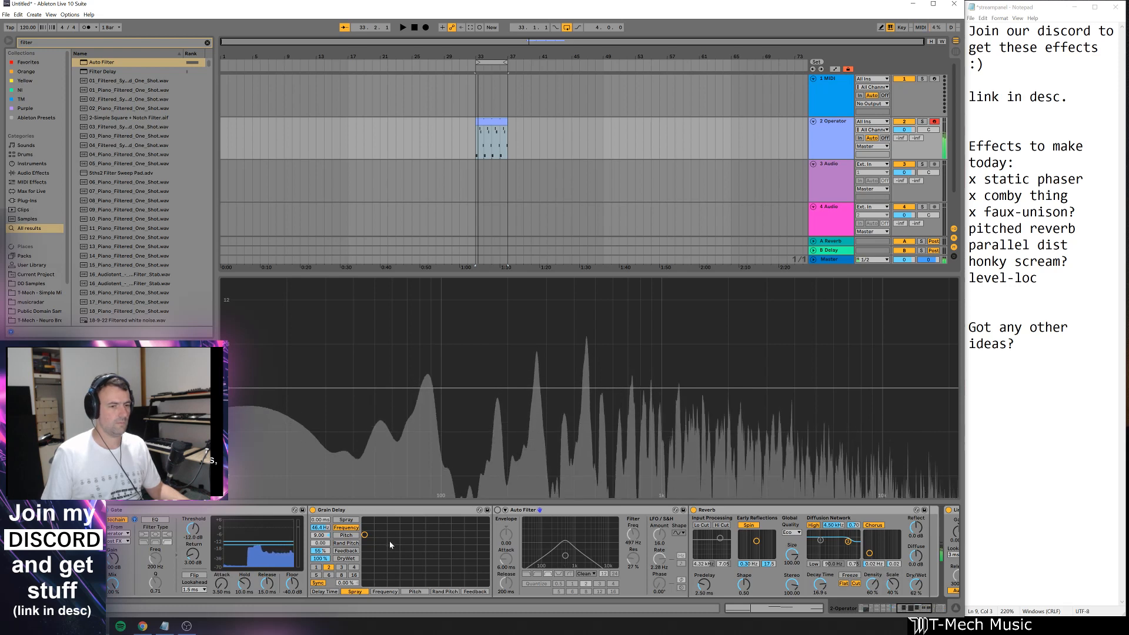
drag(320, 536, 319, 518)
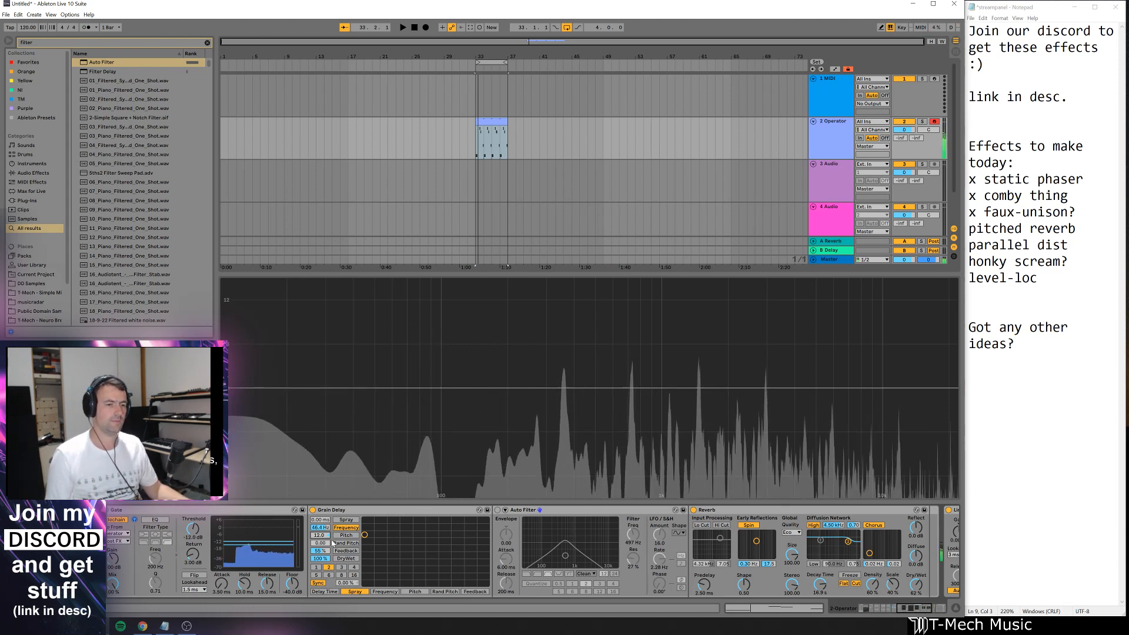
drag(820, 583, 819, 633)
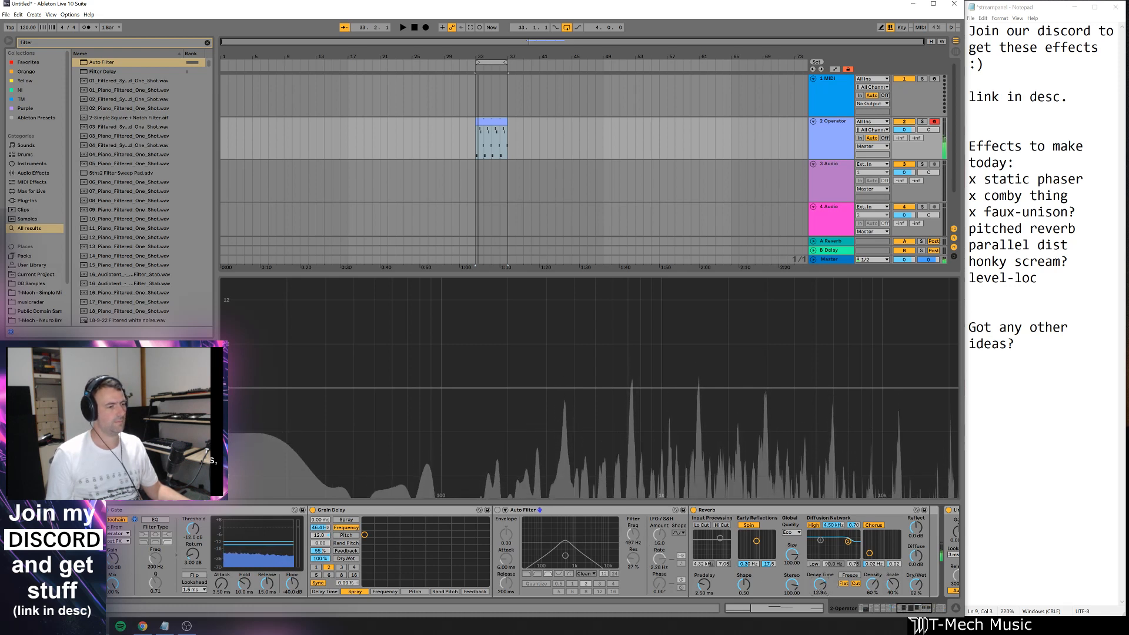
- Delete the Auto Filter from Chain 2 and play a note to hear the chain without it
click(559, 510)
key(Delete)
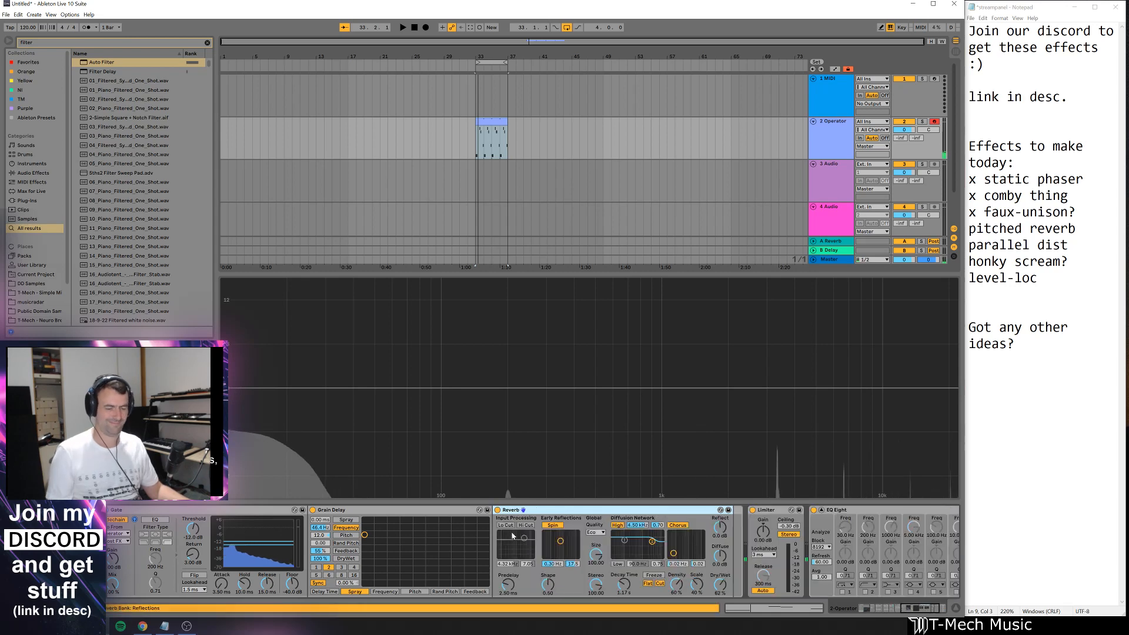
key(x)
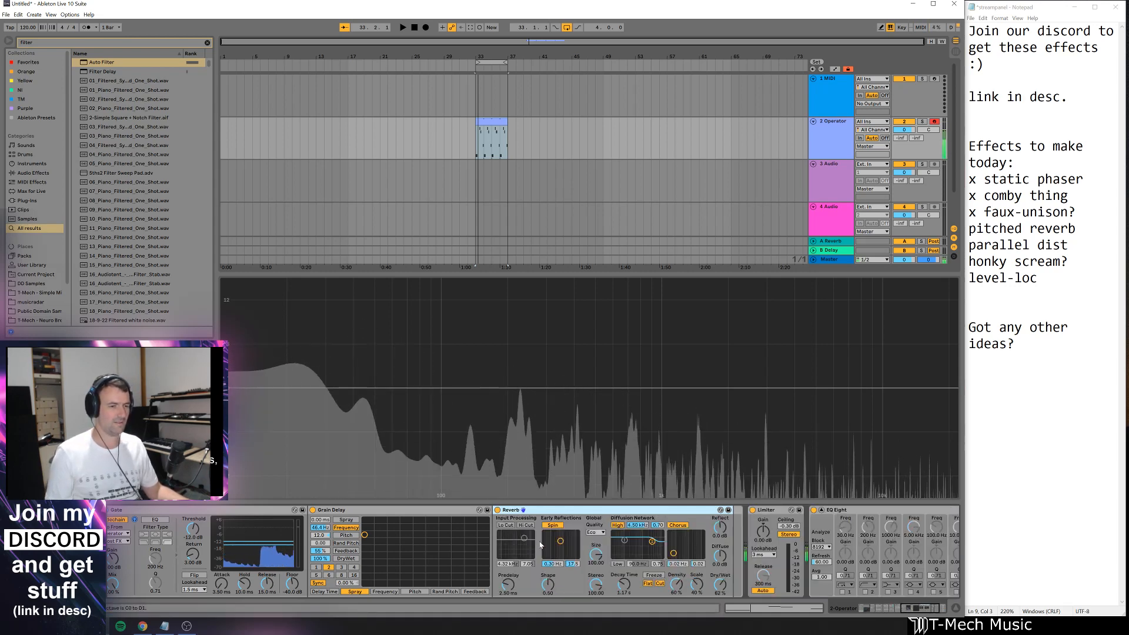
- Reset the Grain Delay's Pitch to 0 and raise the Reverb's Decay Time to 16.9 s
drag(909, 611, 891, 610)
click(364, 519)
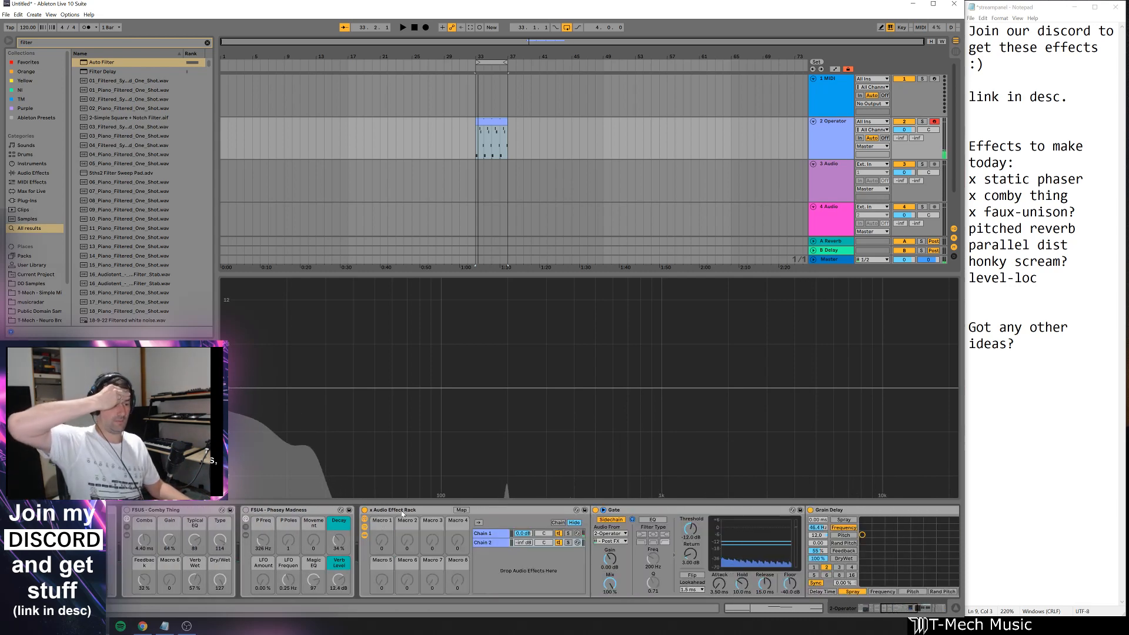
click(426, 510)
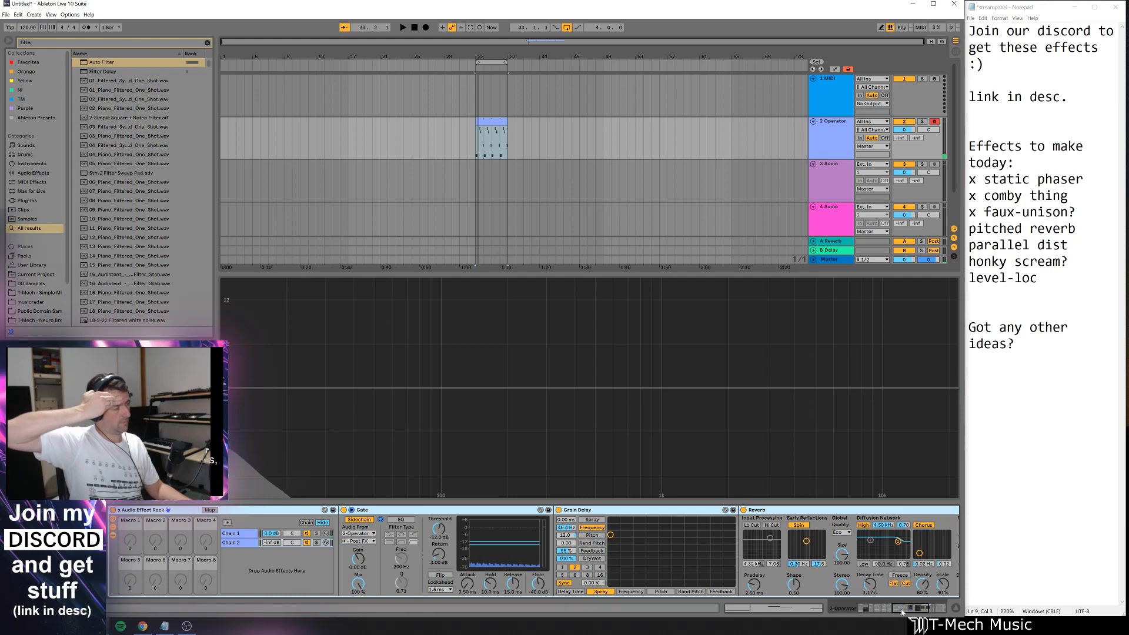
drag(902, 611, 915, 611)
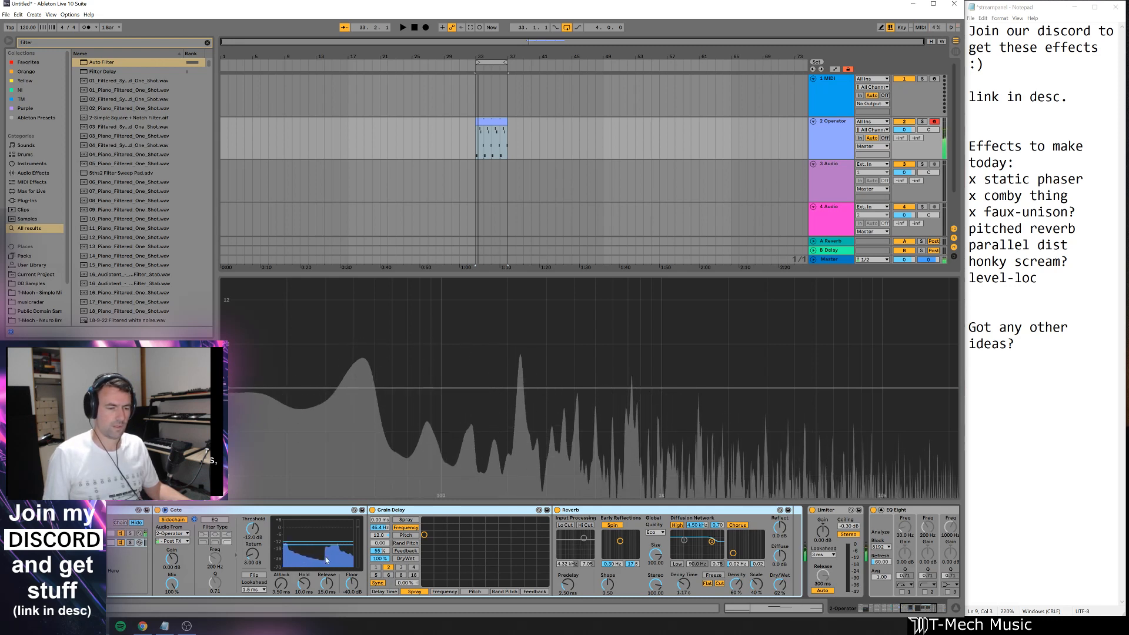
double_click(387, 538)
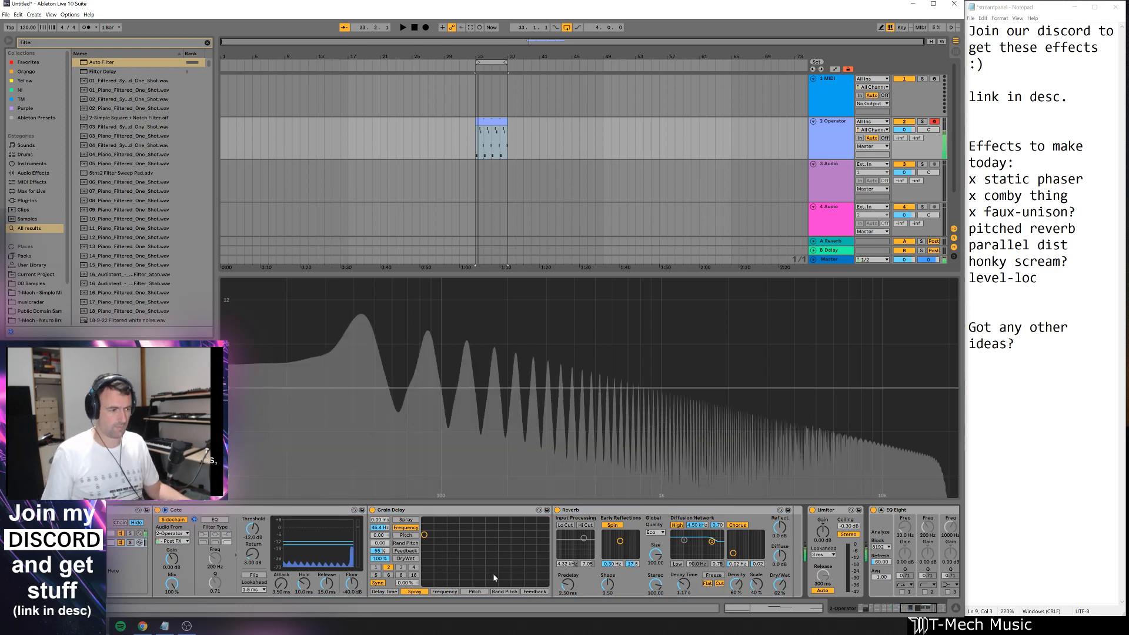
drag(682, 584, 682, 547)
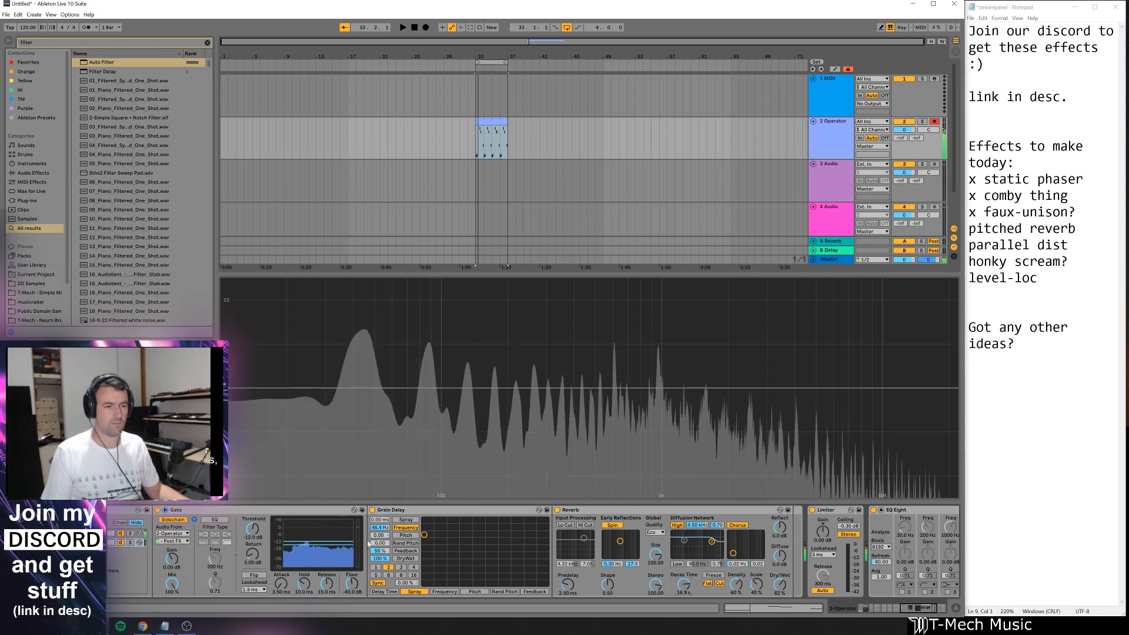
- Map the Grain Delay's Spray, Frequency and Pitch to Macros 1, 2 and 3 of the rack
drag(921, 613, 887, 605)
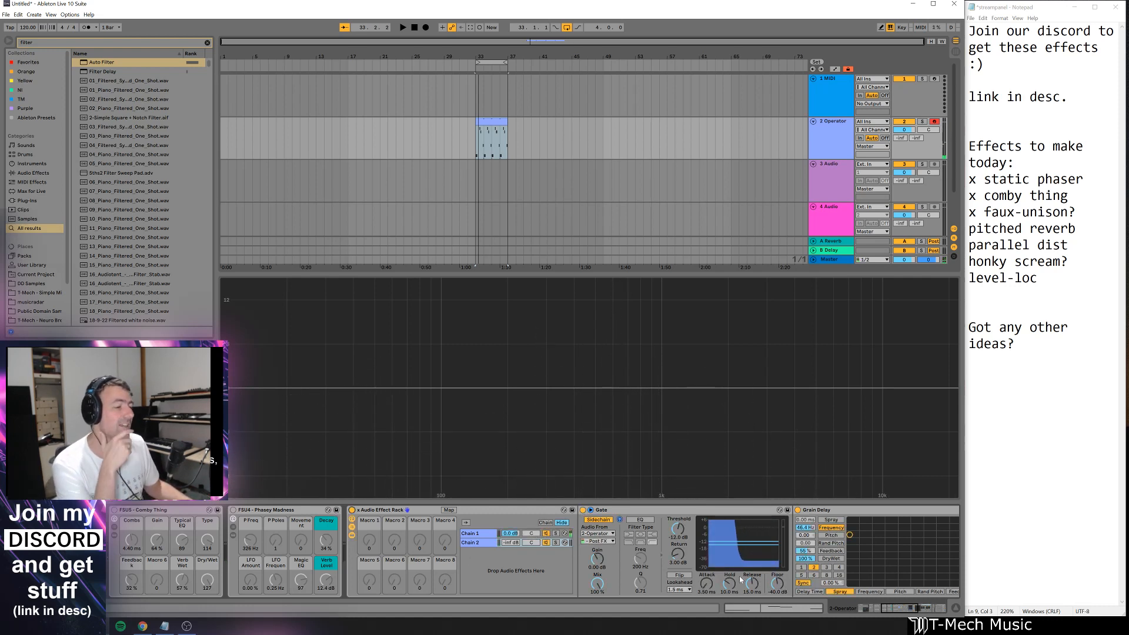
right_click(808, 523)
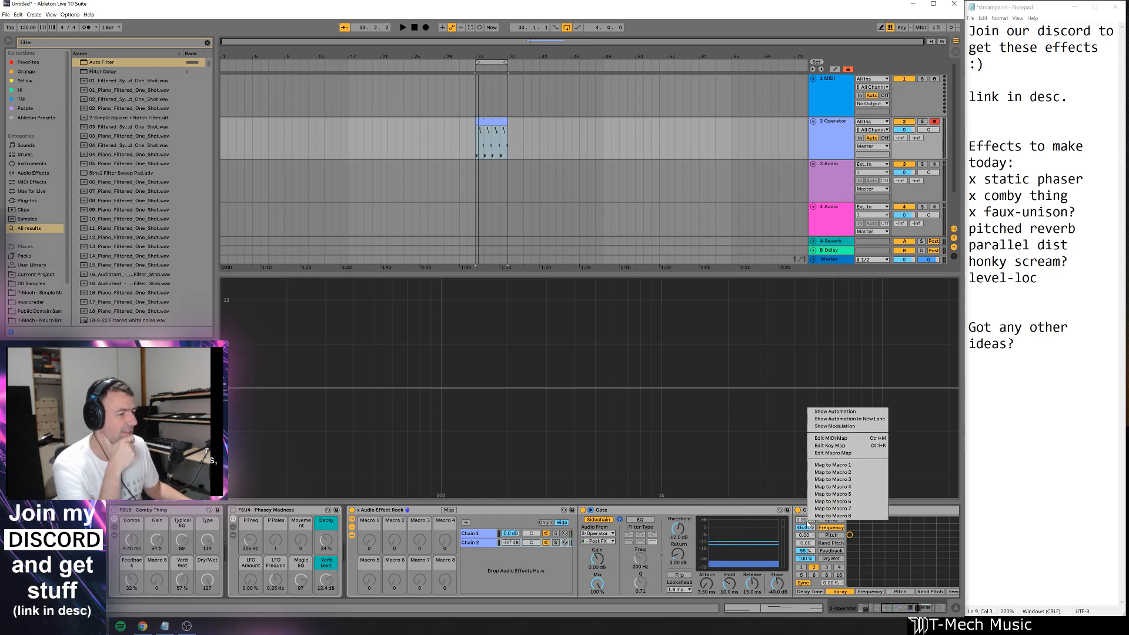
click(826, 465)
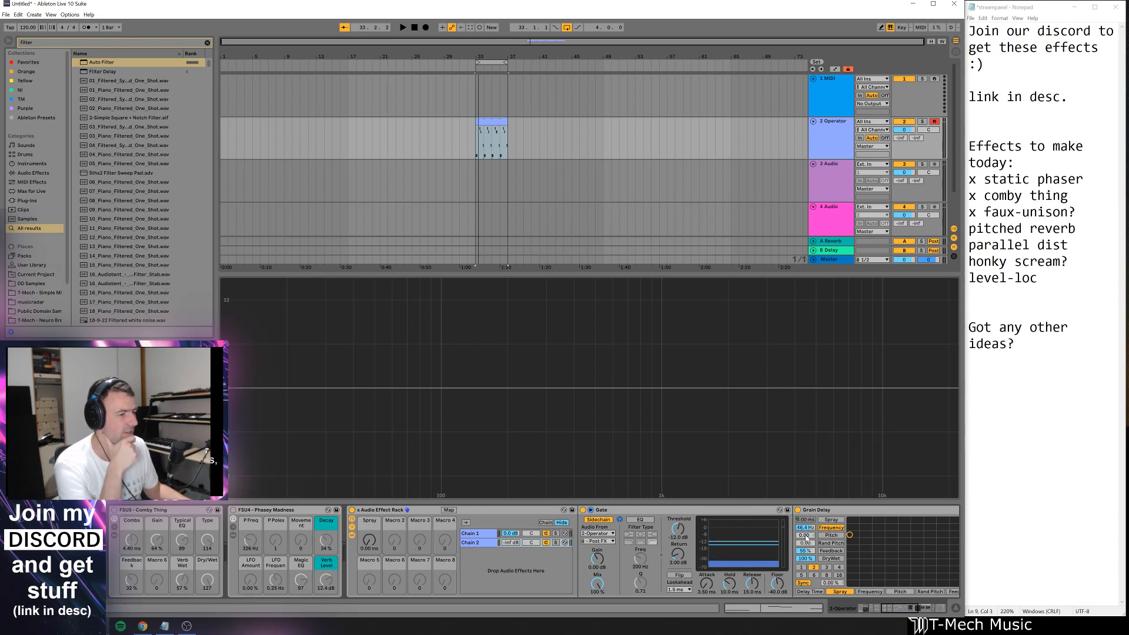
right_click(809, 528)
click(833, 477)
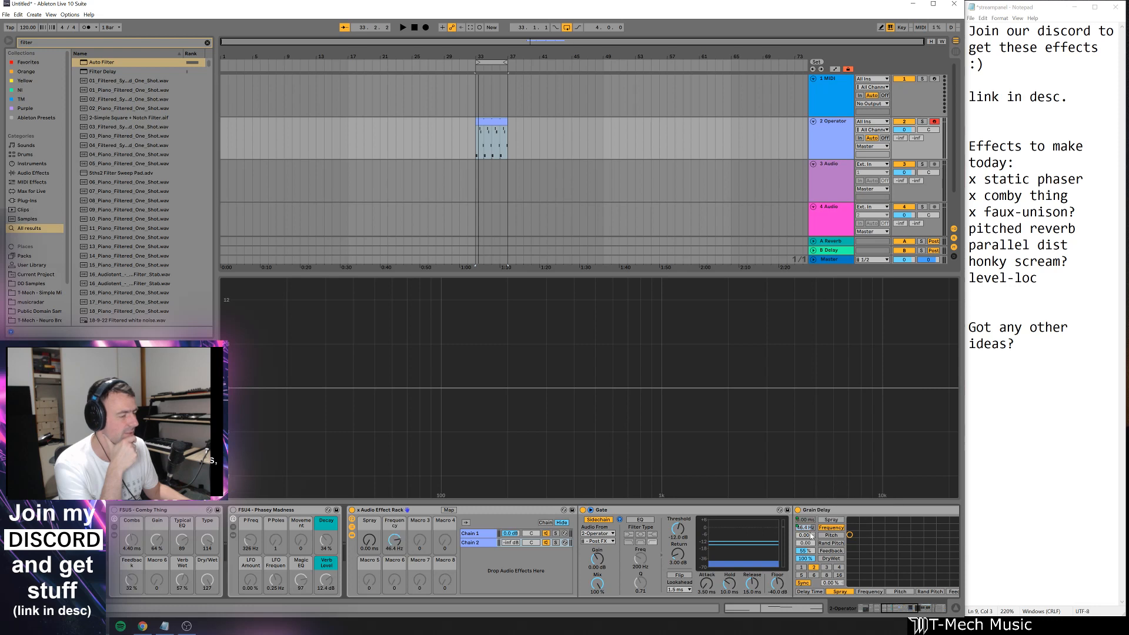
right_click(807, 536)
click(829, 491)
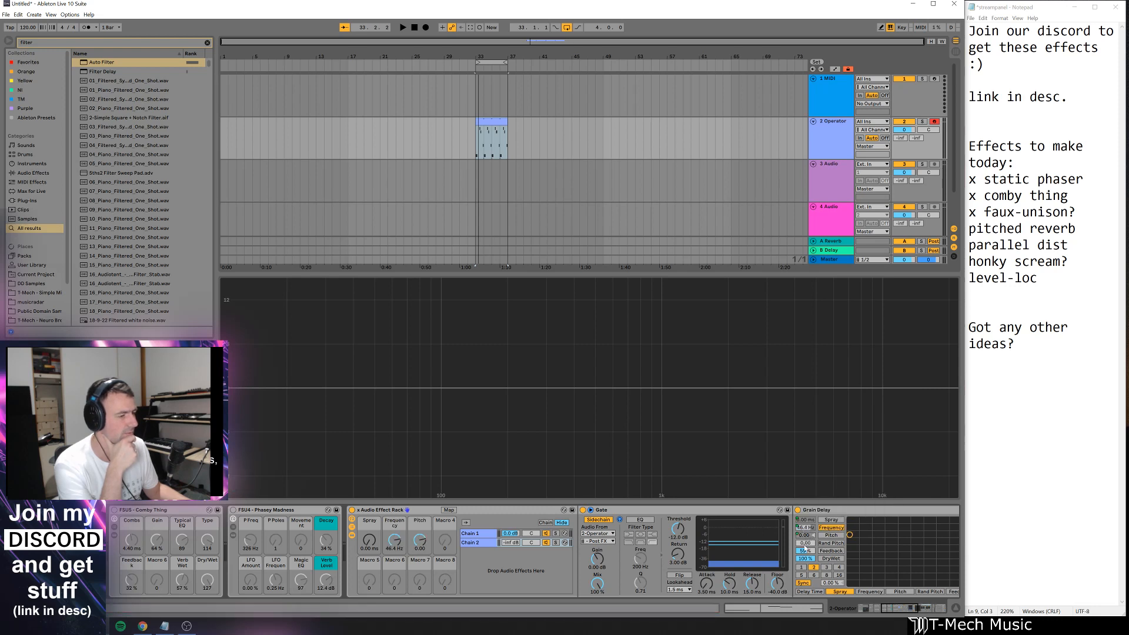
- Map the Grain Delay's Feedback to Macro 4 and, with Sync switched to Time, its Time Delay to Macro 5
right_click(811, 552)
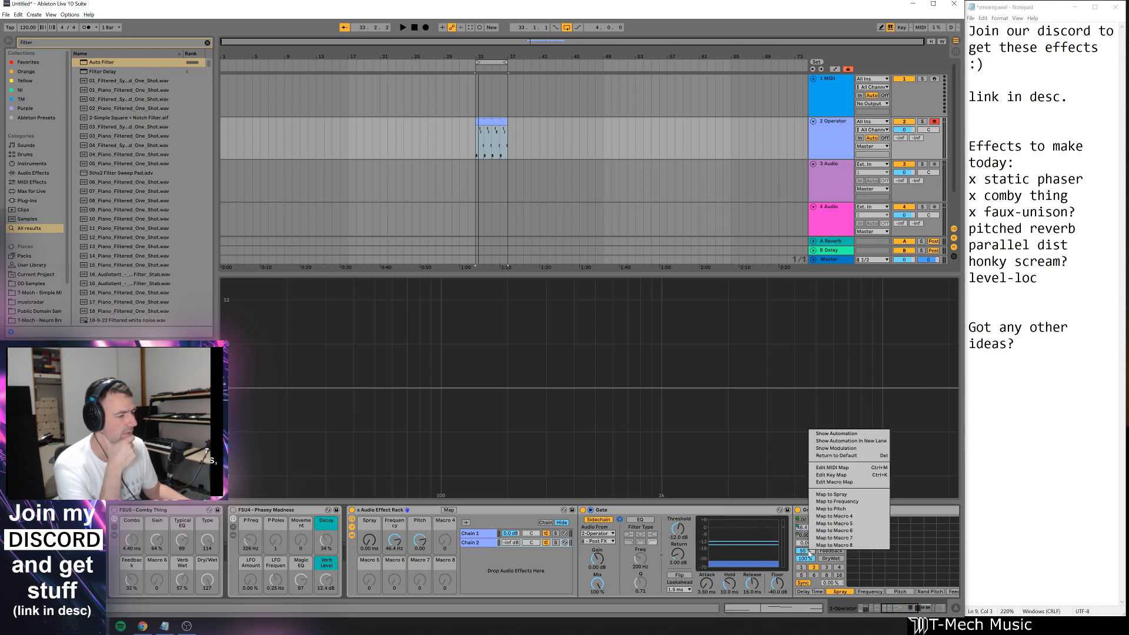
click(826, 517)
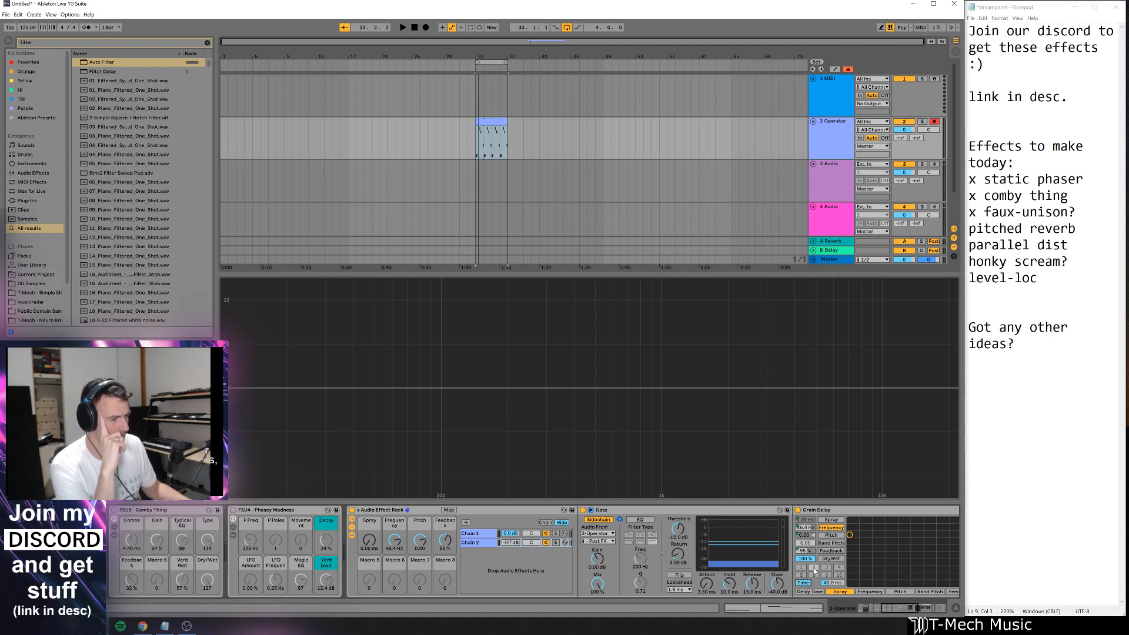
right_click(829, 583)
click(853, 556)
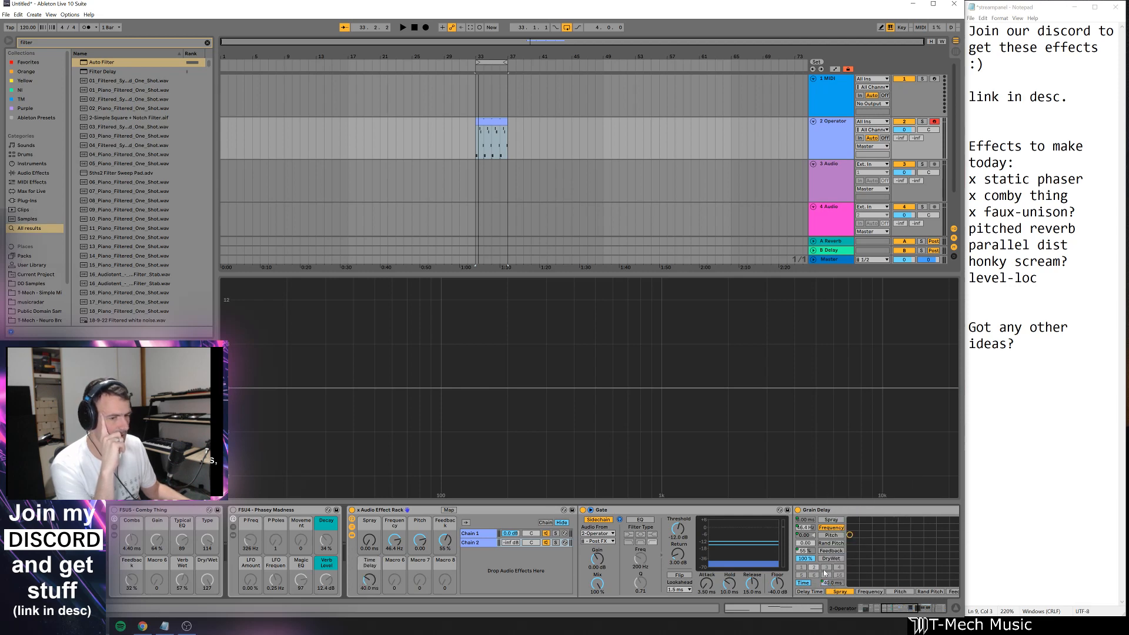
- Map the Reverb's Room Size, Decay Time and Dry/Wet to Macros 6, 7 and 8 of the rack
drag(898, 611, 916, 613)
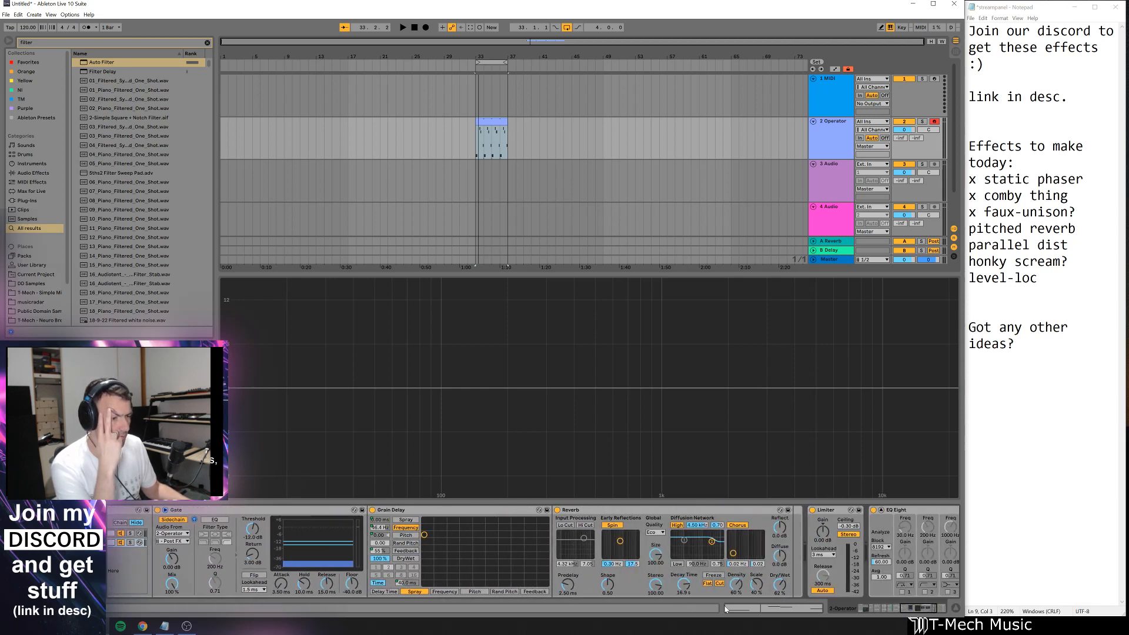
right_click(656, 559)
click(685, 542)
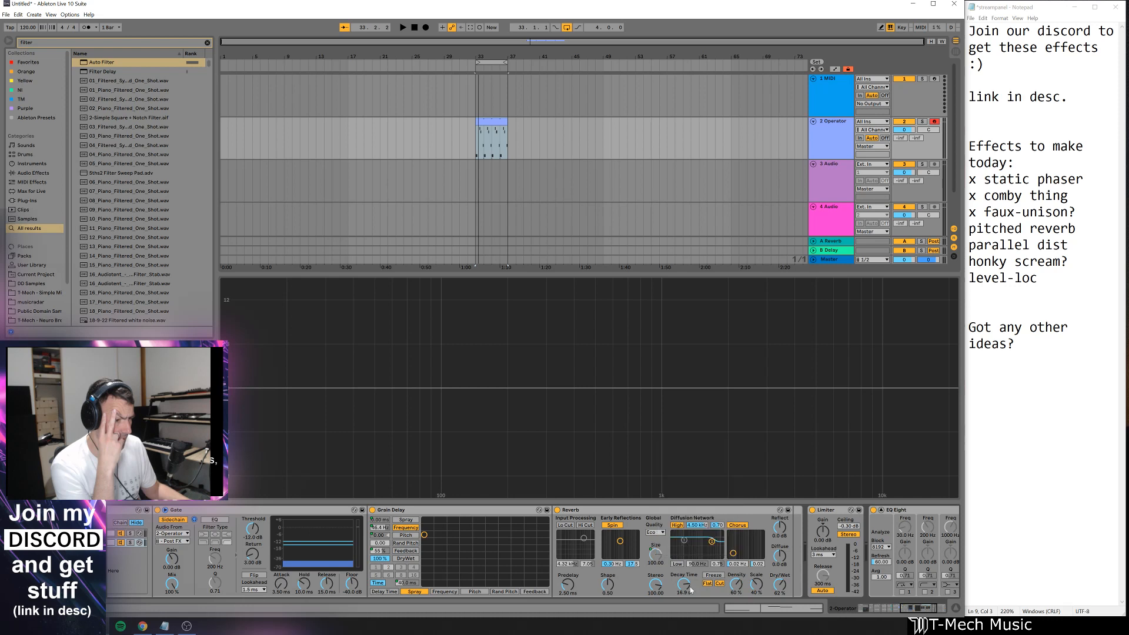
right_click(684, 584)
click(704, 570)
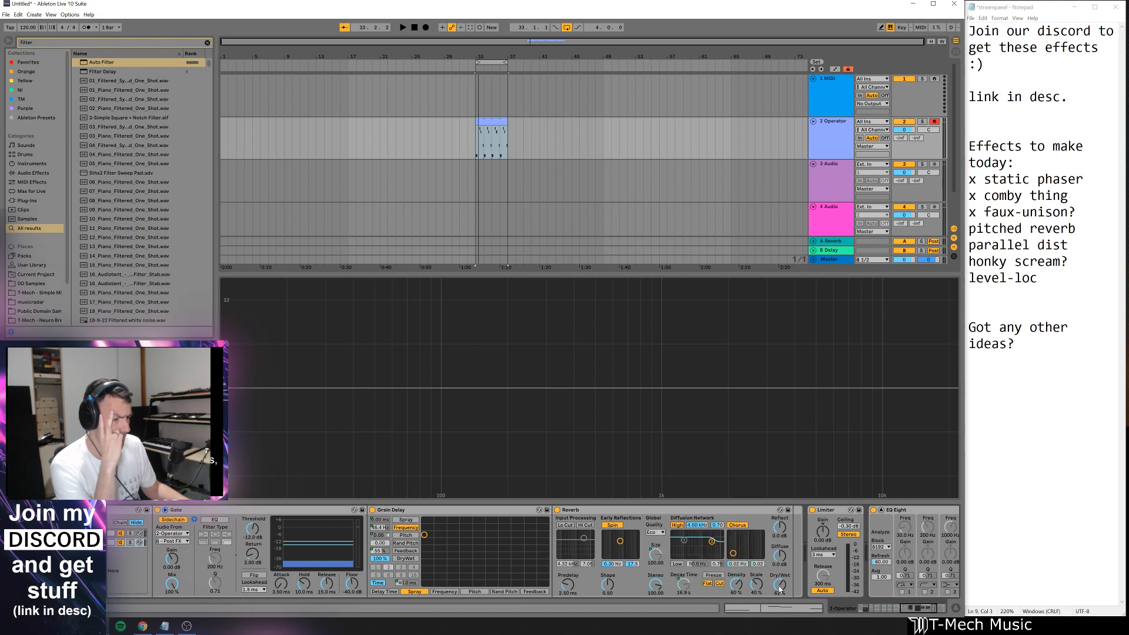
right_click(780, 586)
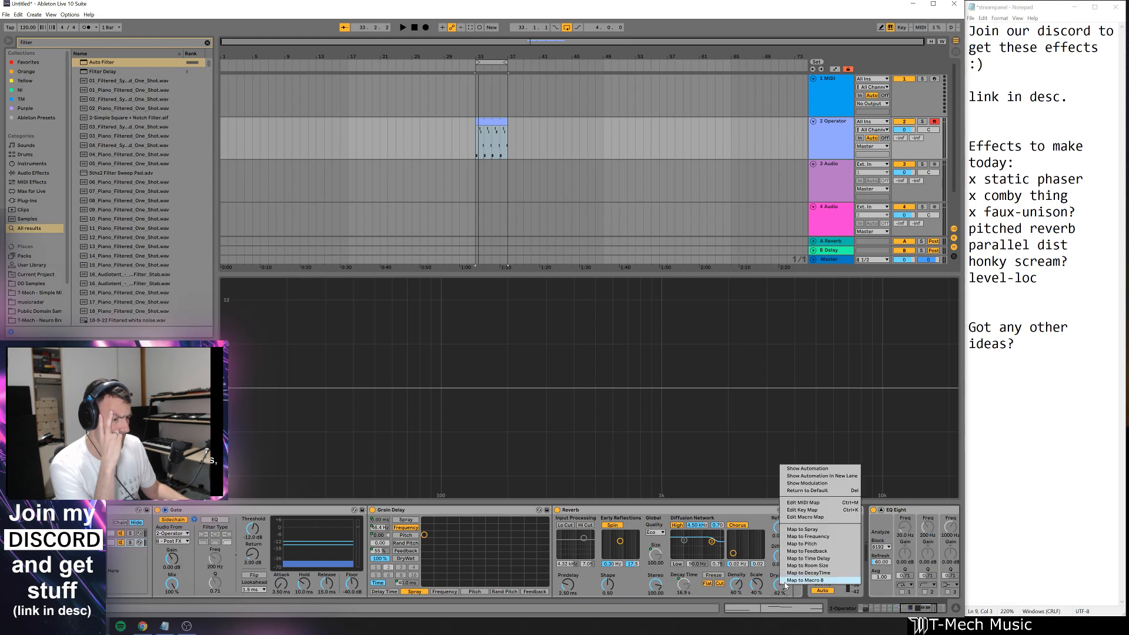
click(788, 580)
- Collapse the rack to its macro controls and audition the sound through it
scroll(463, 569, left, 10)
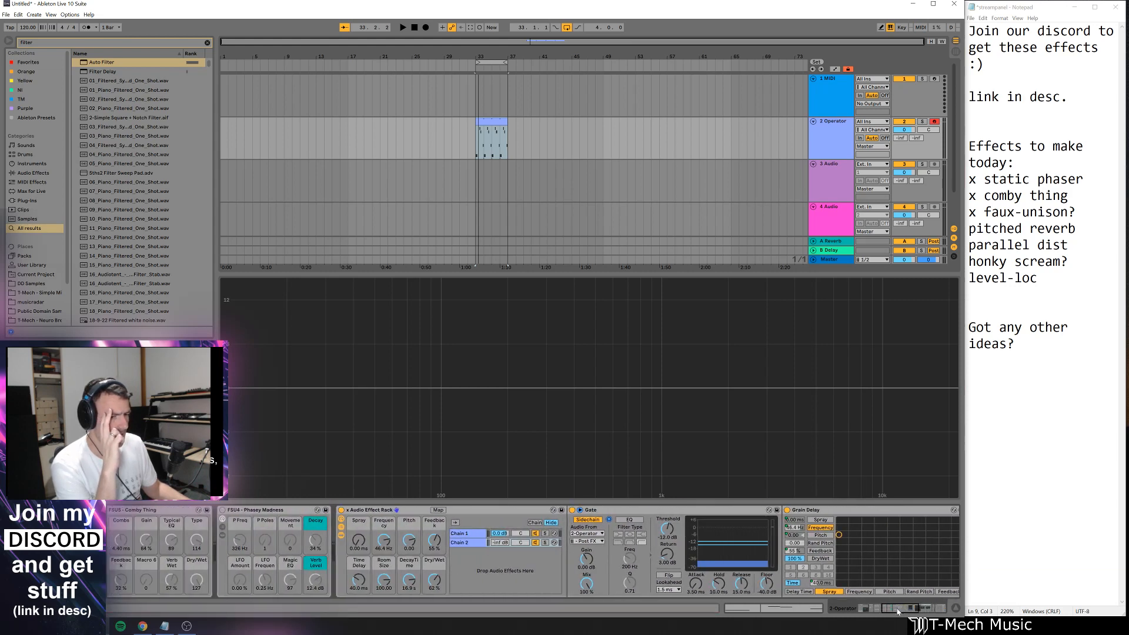
click(354, 534)
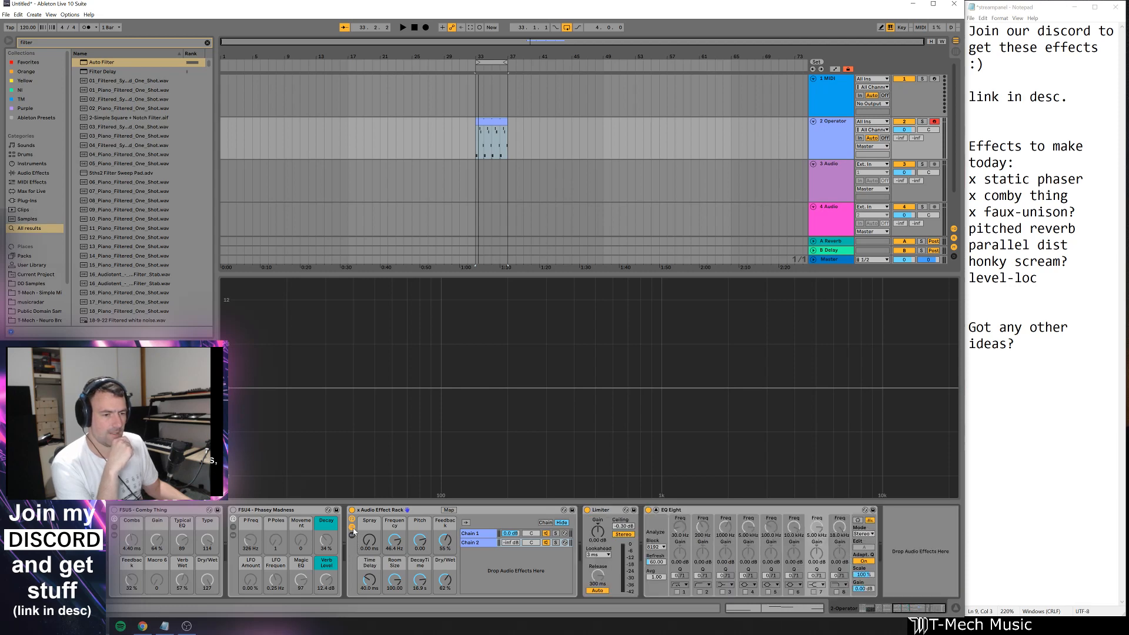
click(352, 528)
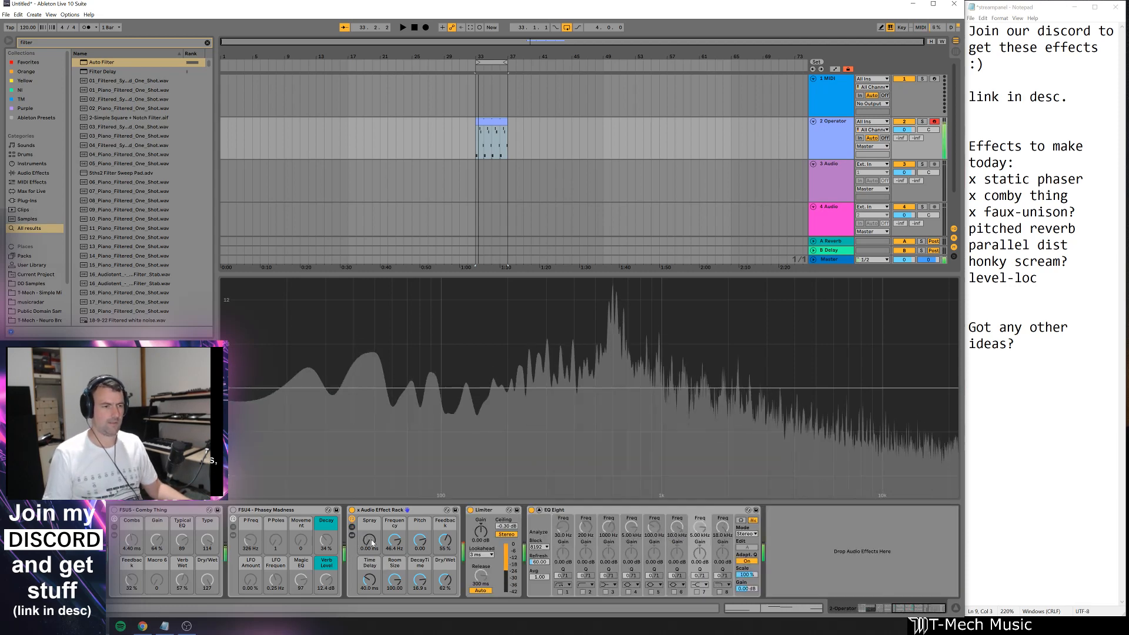
key(space)
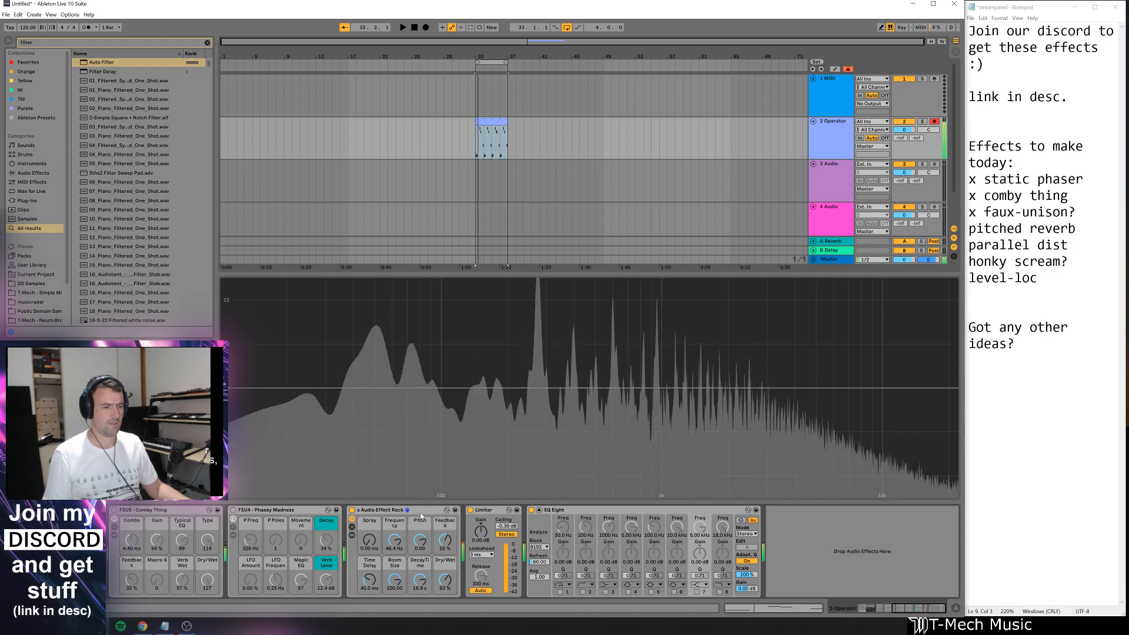
- Bypass the Audio Effect Rack and re-enable it with its chains and devices shown
click(352, 511)
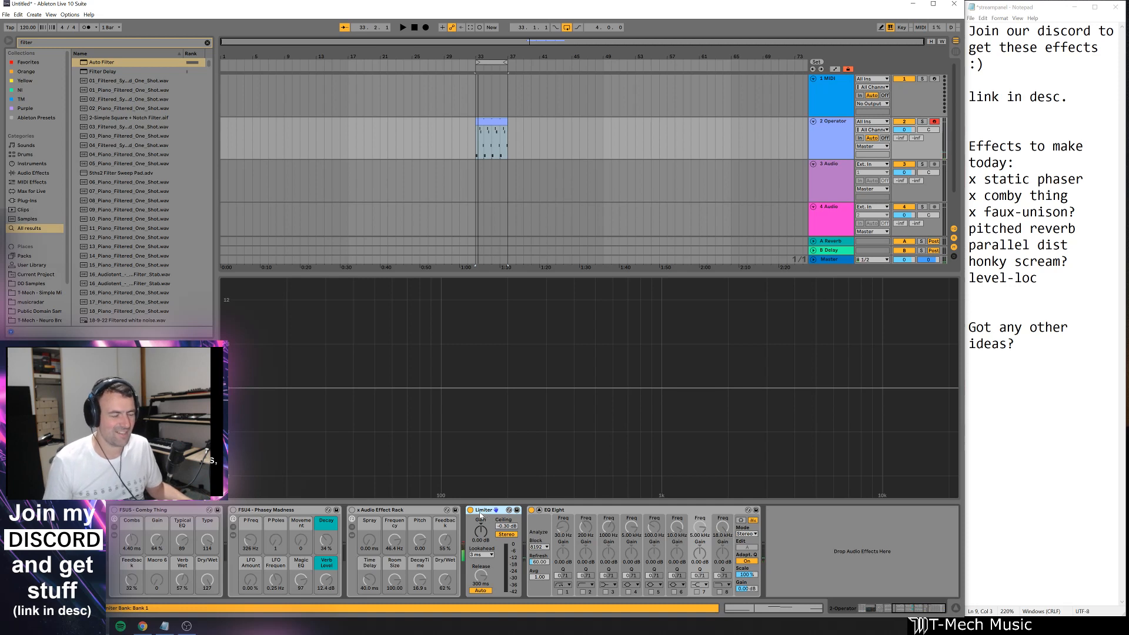
click(431, 515)
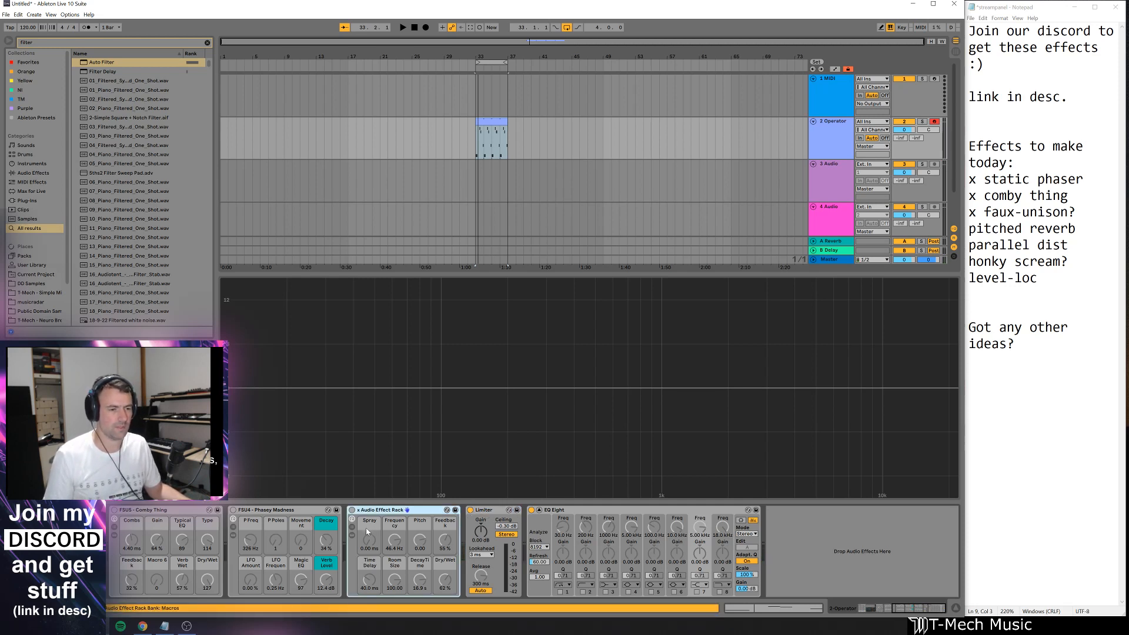
click(352, 535)
click(351, 510)
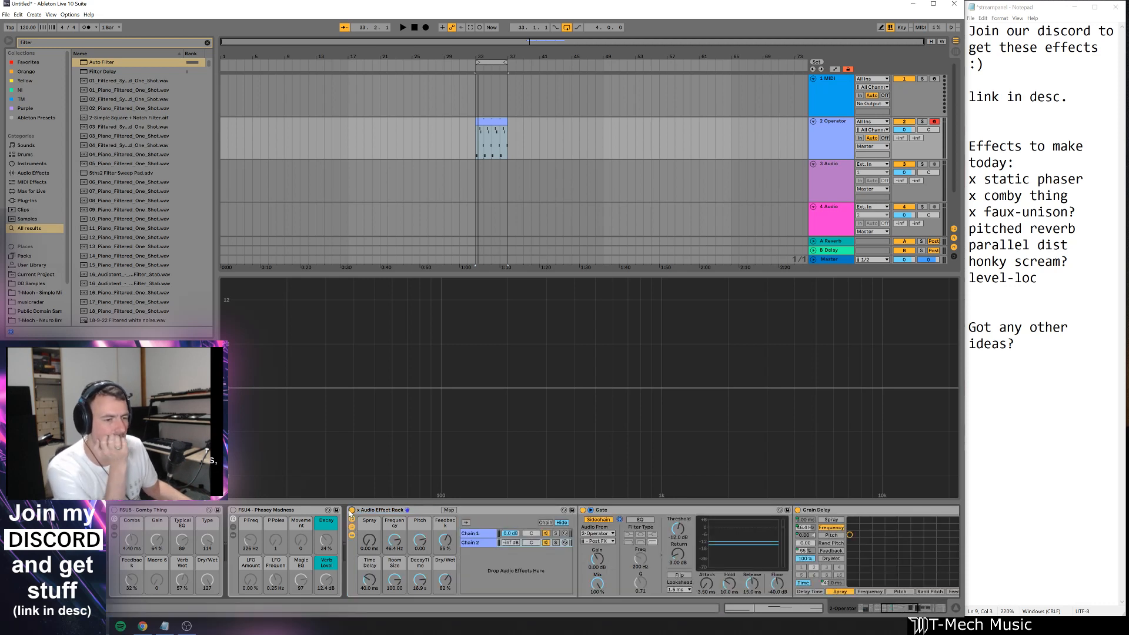
- Hide the rack's devices and group the whole rack inside a new outer Audio Effect Rack
click(389, 511)
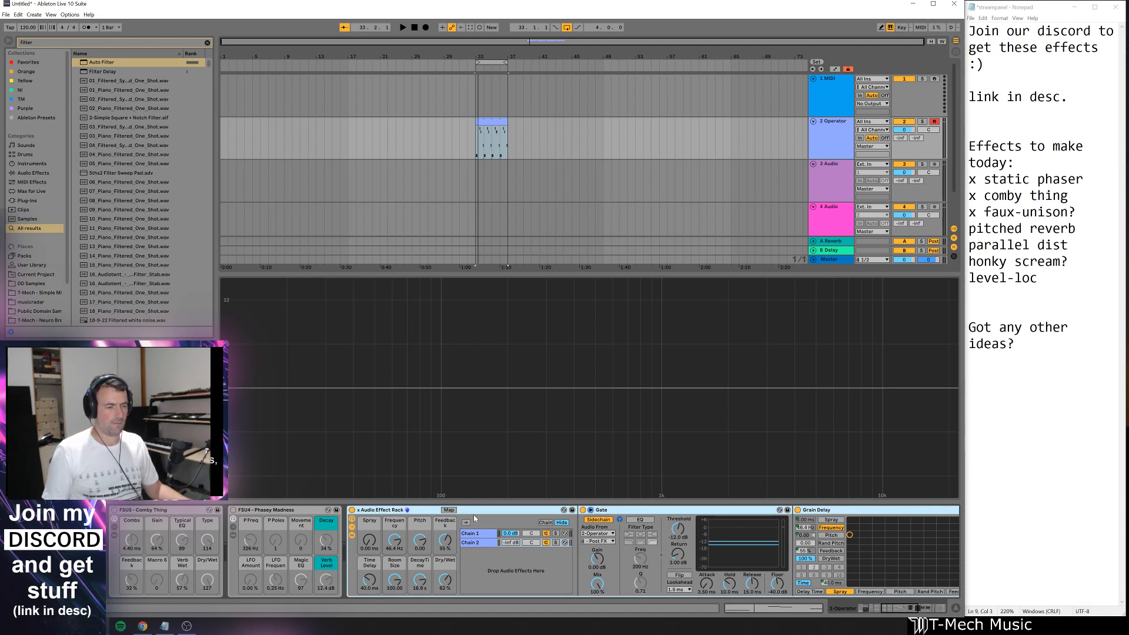
click(352, 527)
click(353, 527)
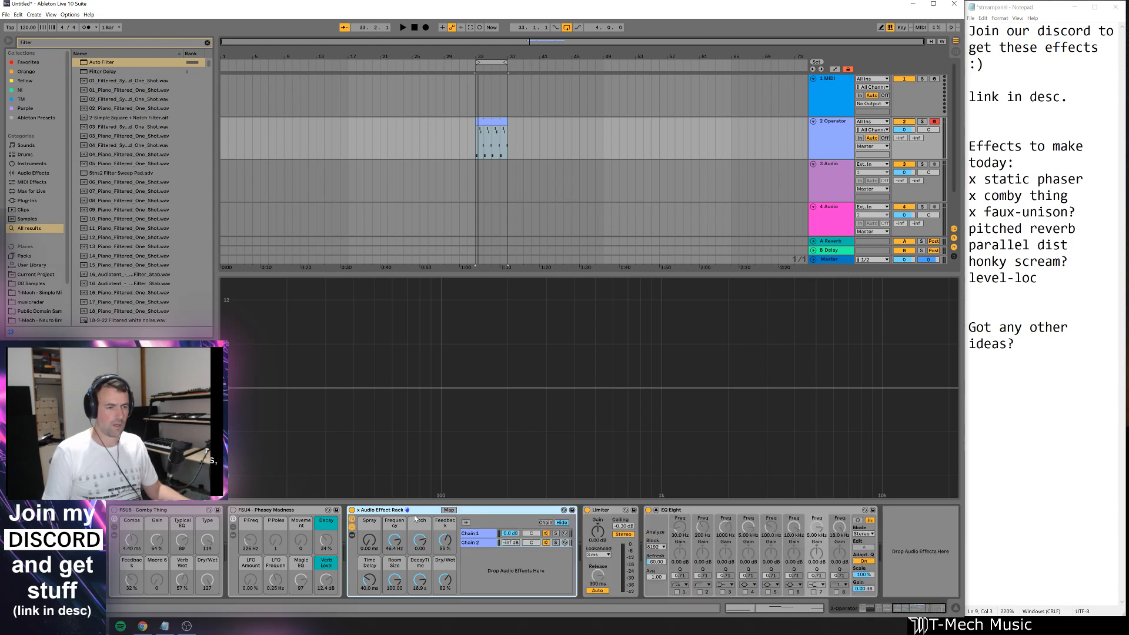
key(ctrl+g)
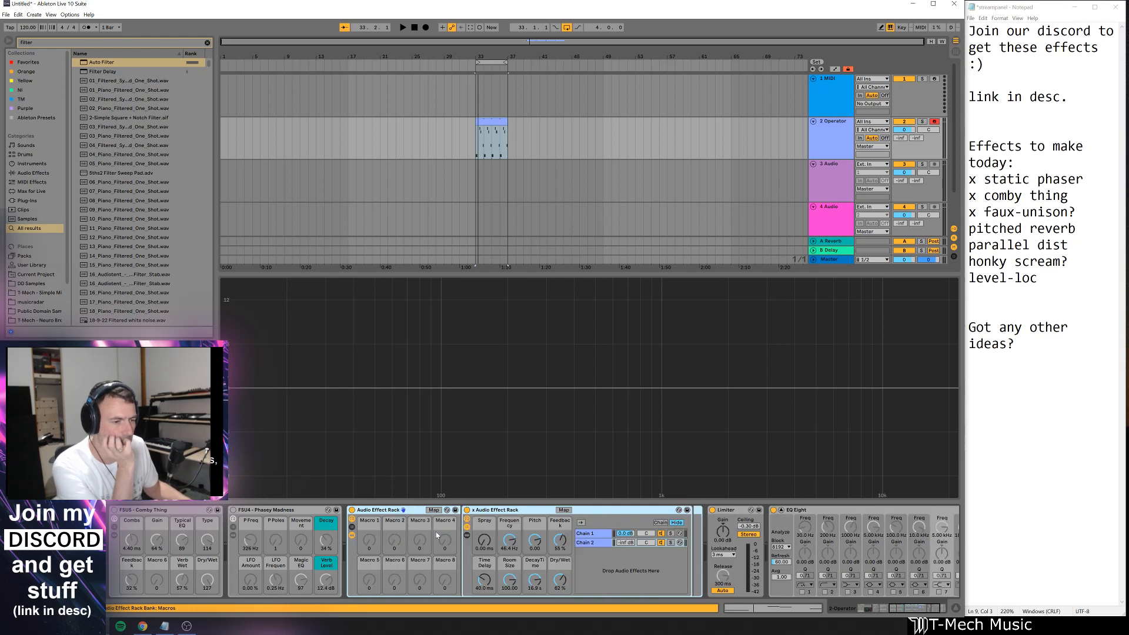
- Map the inner rack's Spray, Frequency and Pitch macros to Macros 1, 2 and 3 of the outer rack
right_click(485, 523)
click(535, 380)
right_click(516, 534)
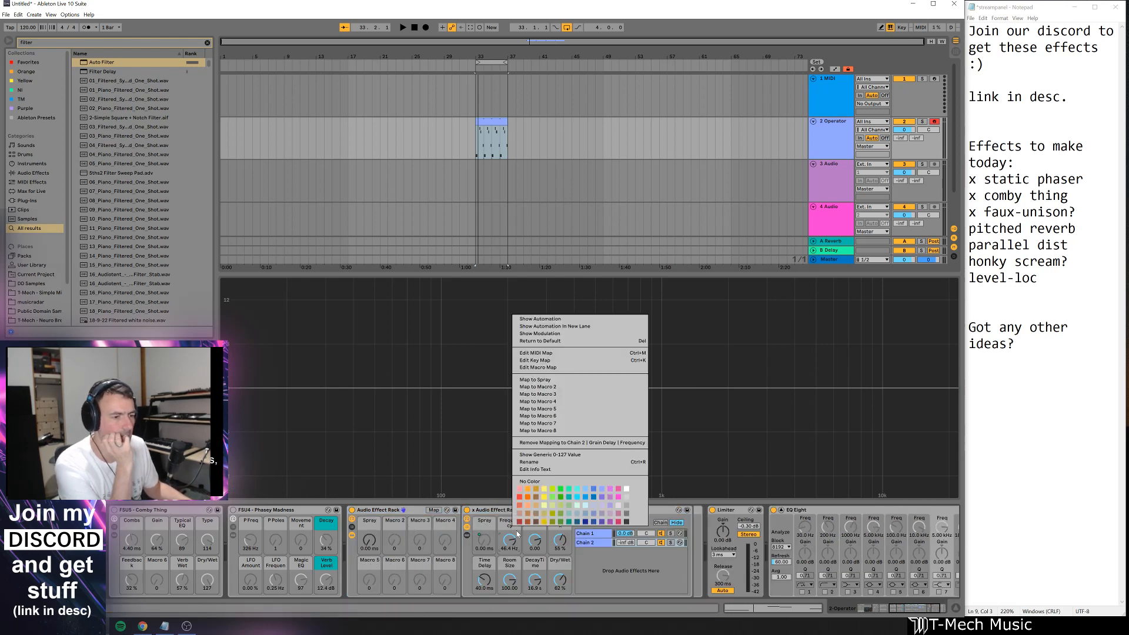
click(559, 388)
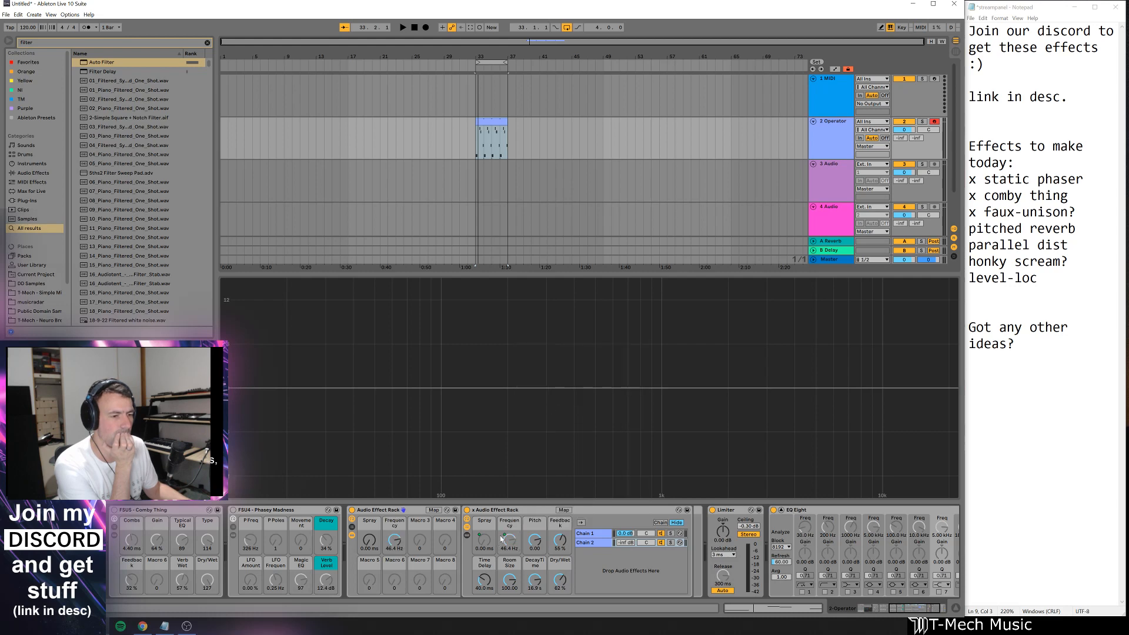
right_click(533, 527)
click(588, 391)
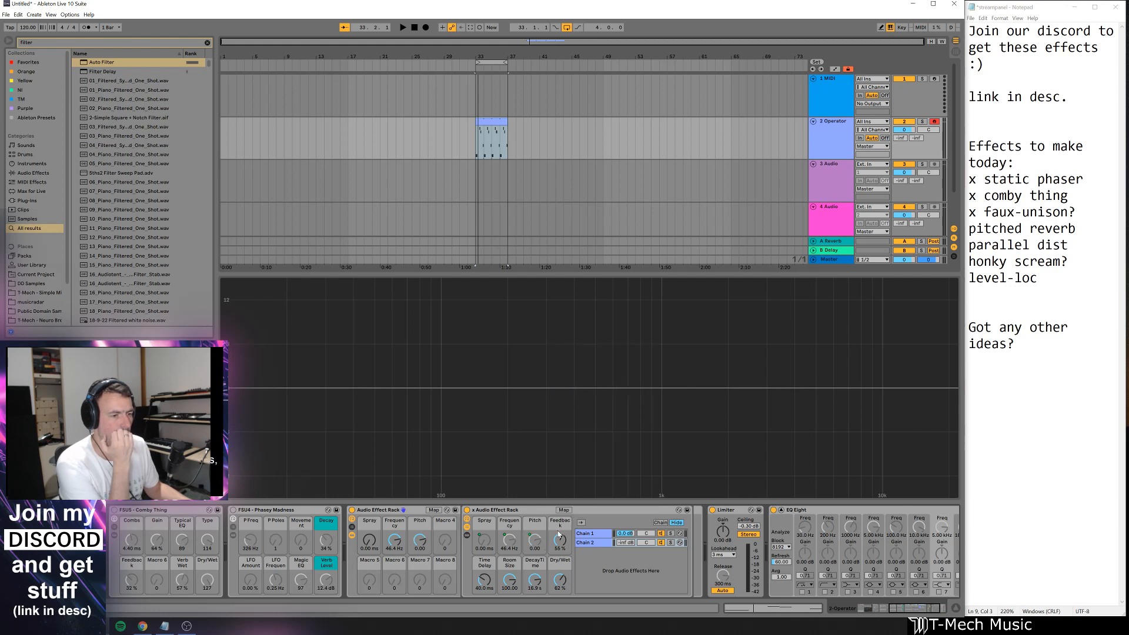
- Map the inner rack's Feedback, Time Delay, Room Size, DecayTime and Dry/Wet macros to Macros 4 through 8 of the outer rack
right_click(561, 538)
click(587, 397)
right_click(488, 575)
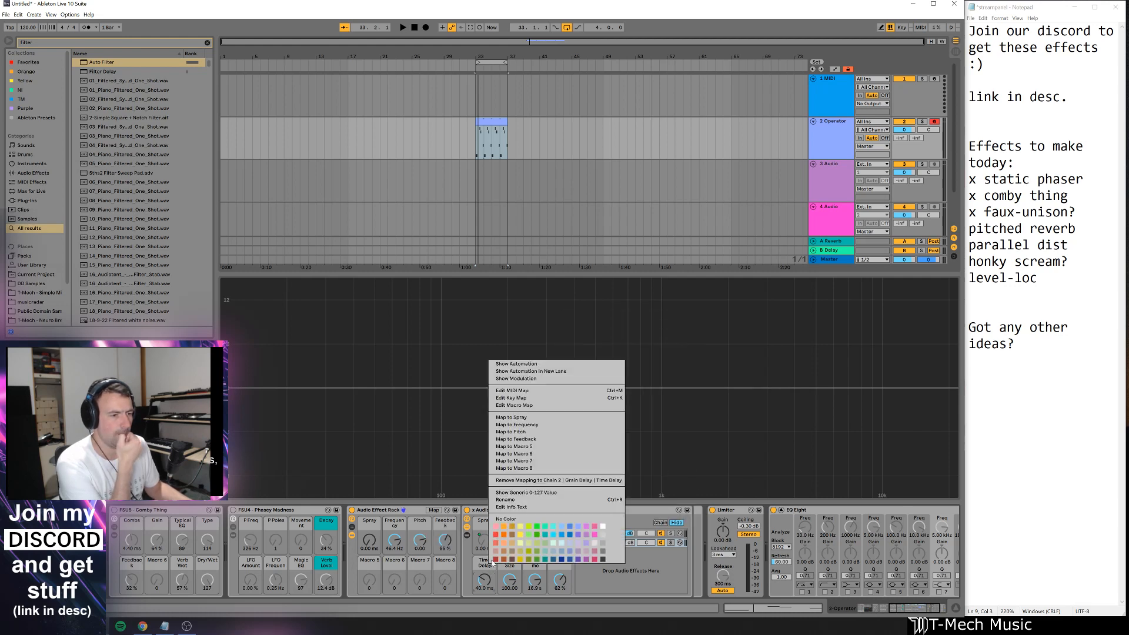
click(545, 447)
right_click(509, 580)
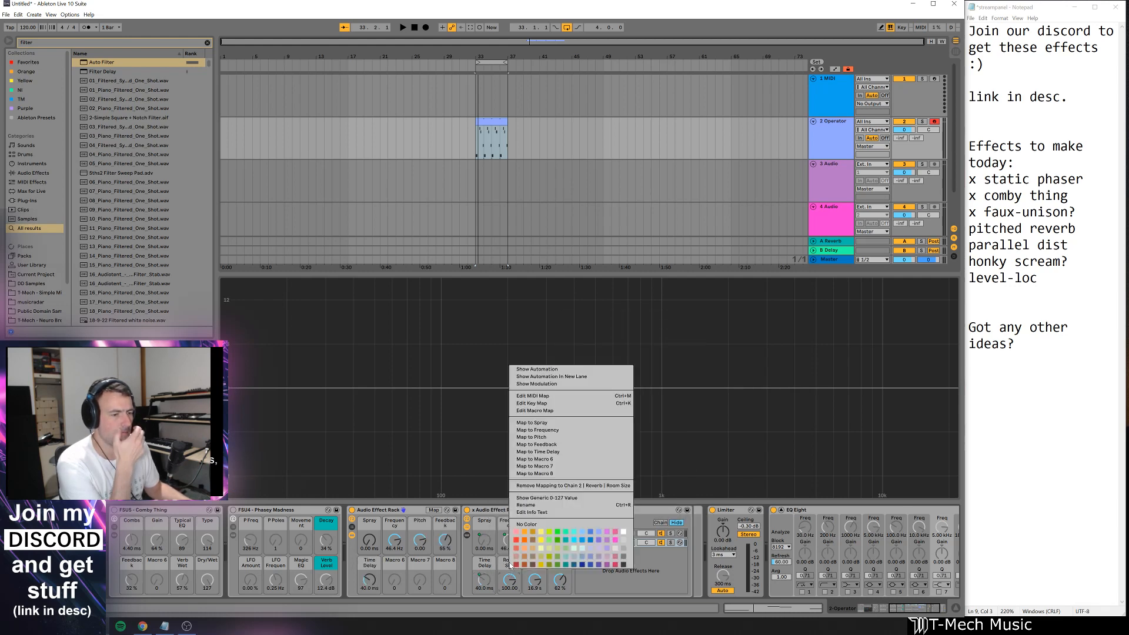
click(551, 460)
right_click(535, 580)
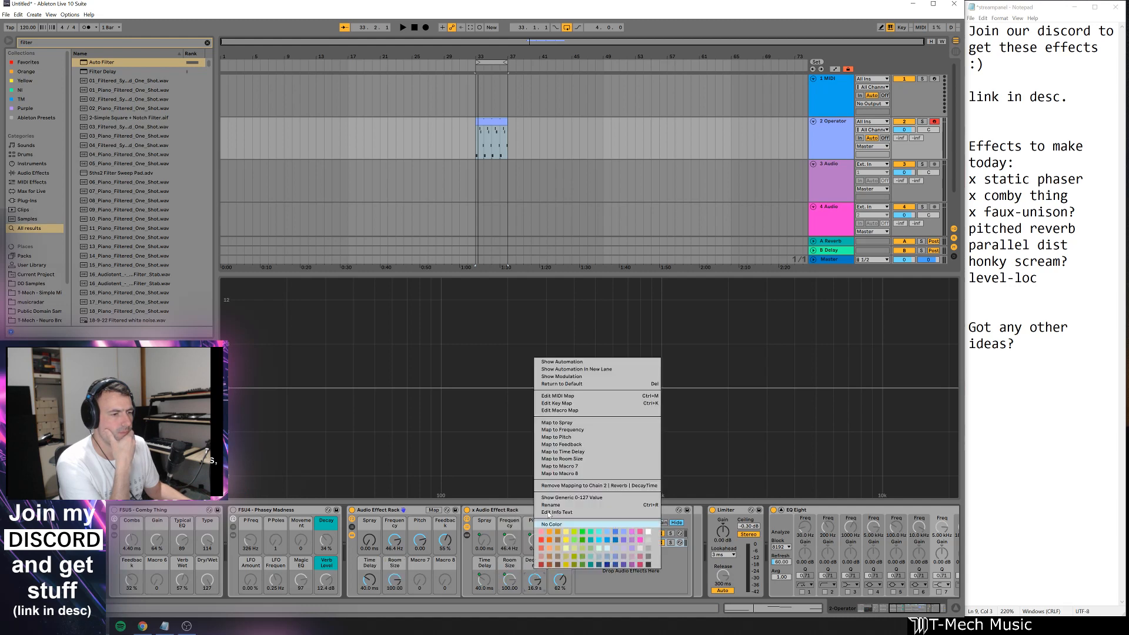
click(553, 458)
right_click(555, 581)
click(597, 469)
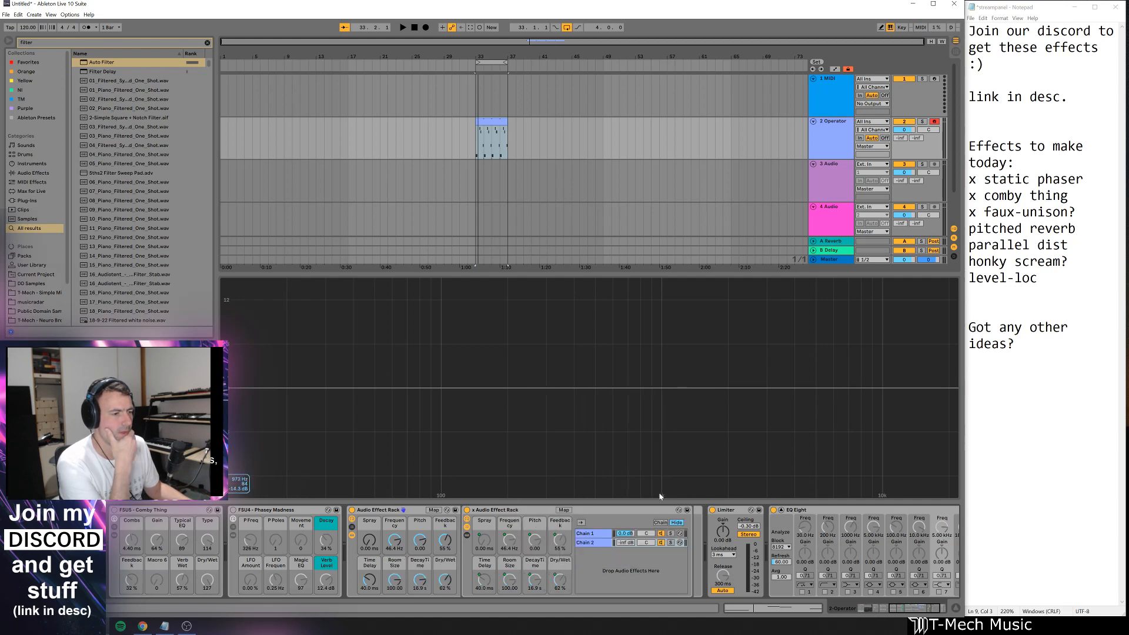
- Move the Limiter into the outer rack after the nested rack and audition it with Pitch at -13 and Dry/Wet at 100%
drag(684, 525, 676, 543)
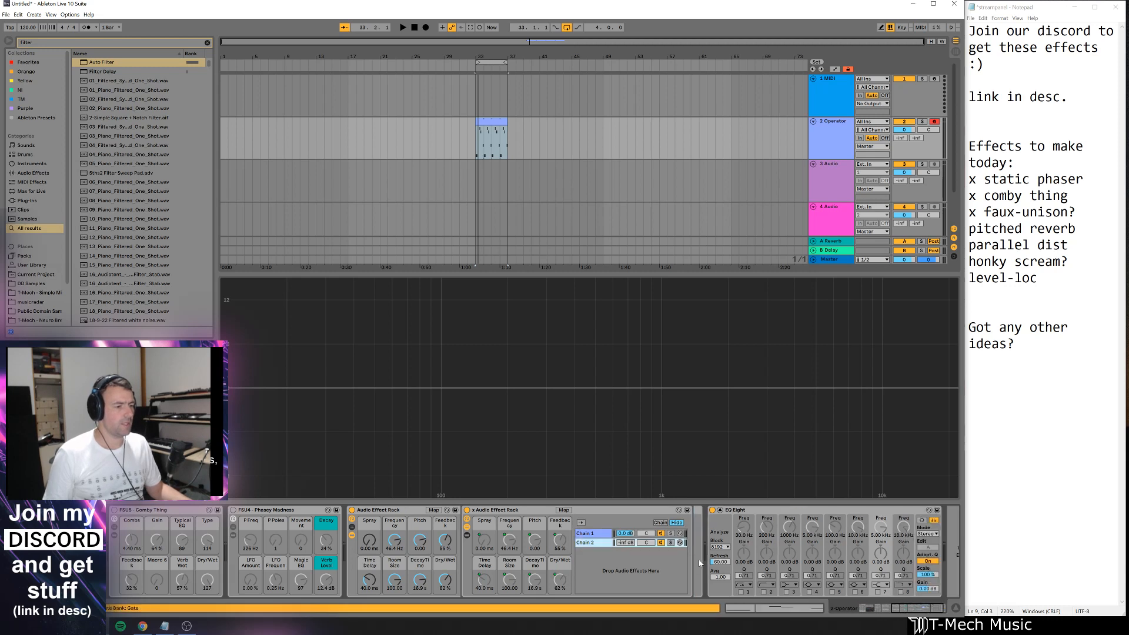
key(ctrl+z)
drag(728, 510, 713, 566)
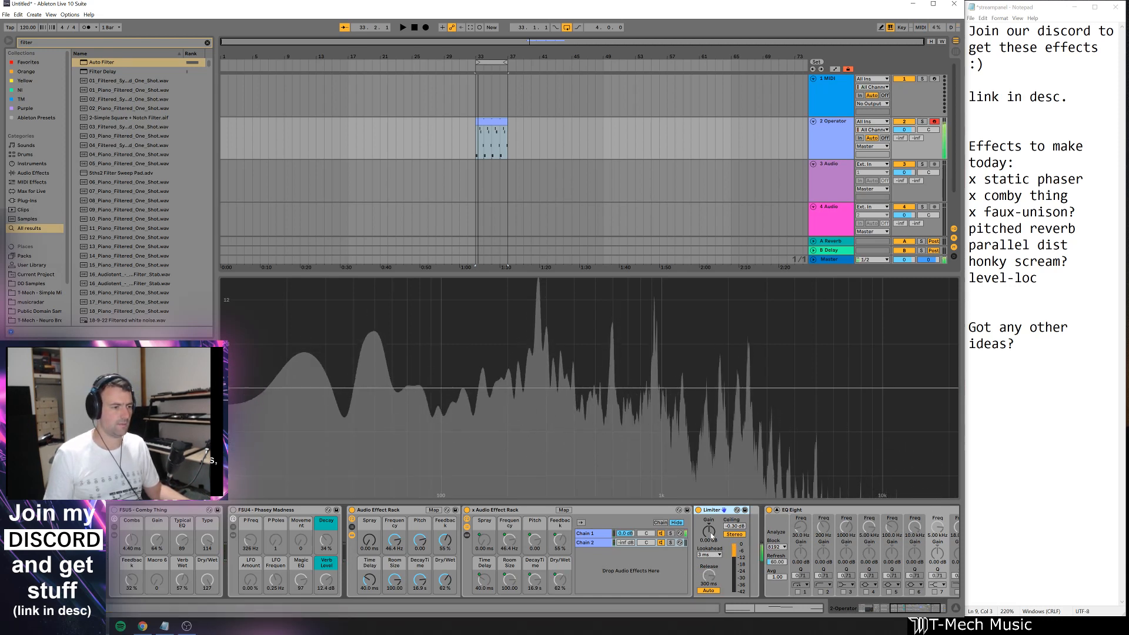
drag(444, 581, 418, 612)
drag(414, 542, 393, 570)
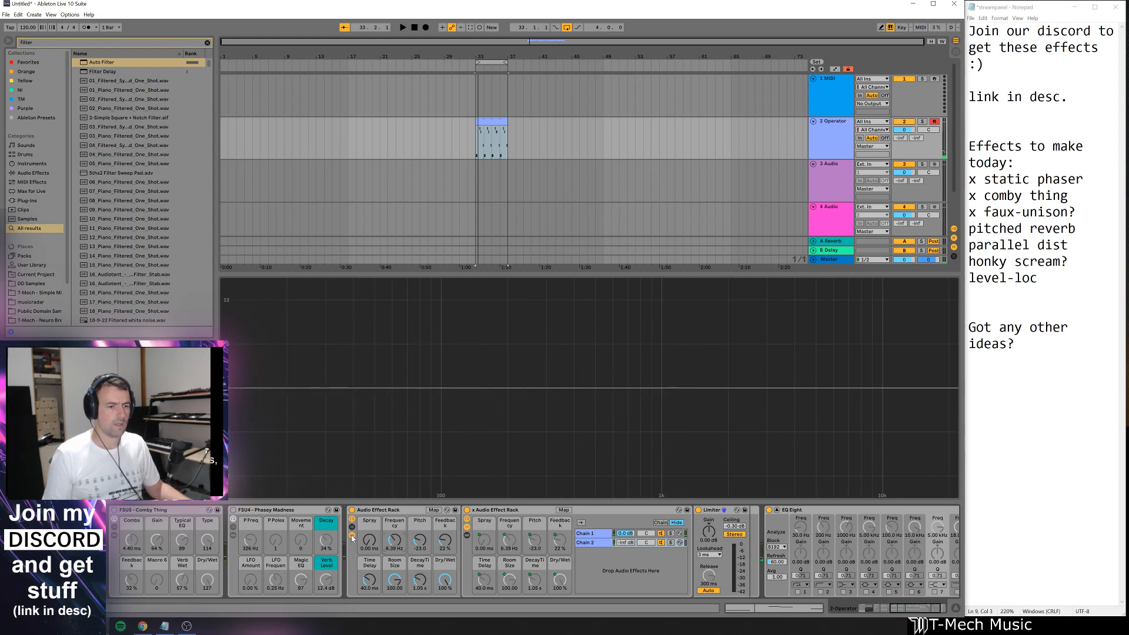
- Collapse the outer rack to its macro controls and add another Limiter after the EQ Eight
key(Delete)
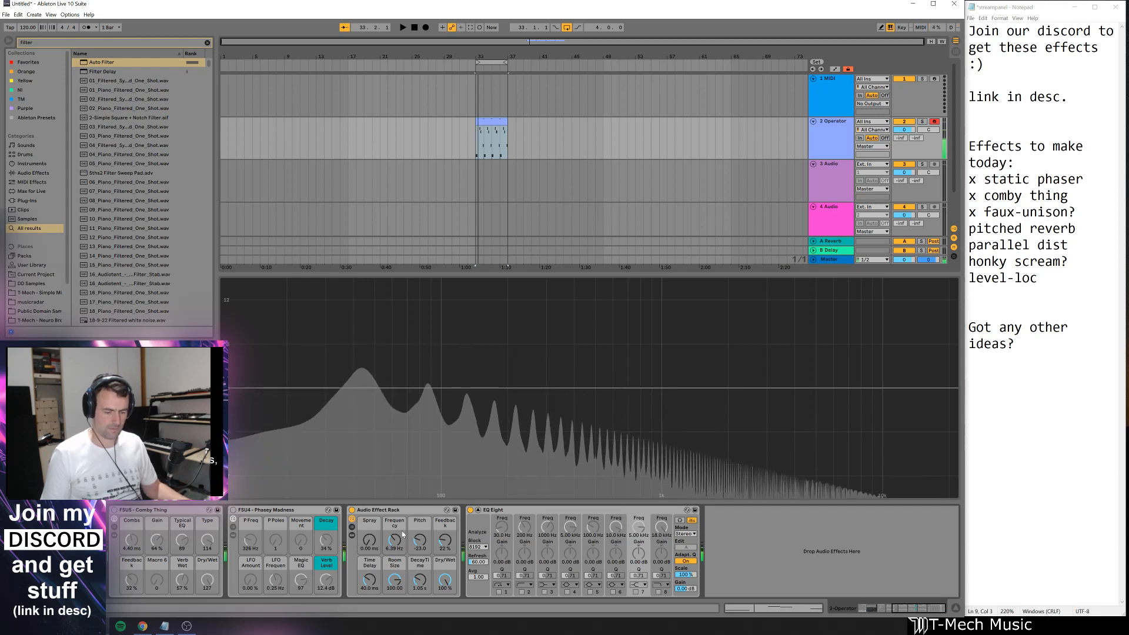
key(ctrl+f)
text(limi)
key(Down)
key(Return)
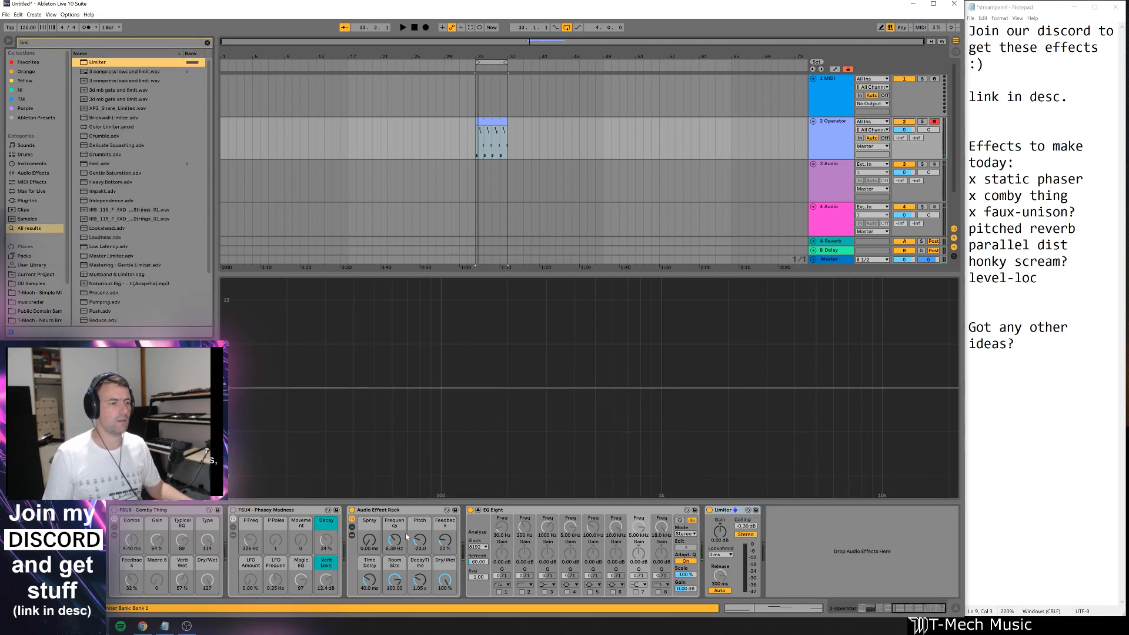
- Audition the rack with Spray at 161 ms, Feedback 64%, Time Delay 100 ms, Room Size 1.22 and DecayTime 15.6 s
drag(368, 542, 368, 500)
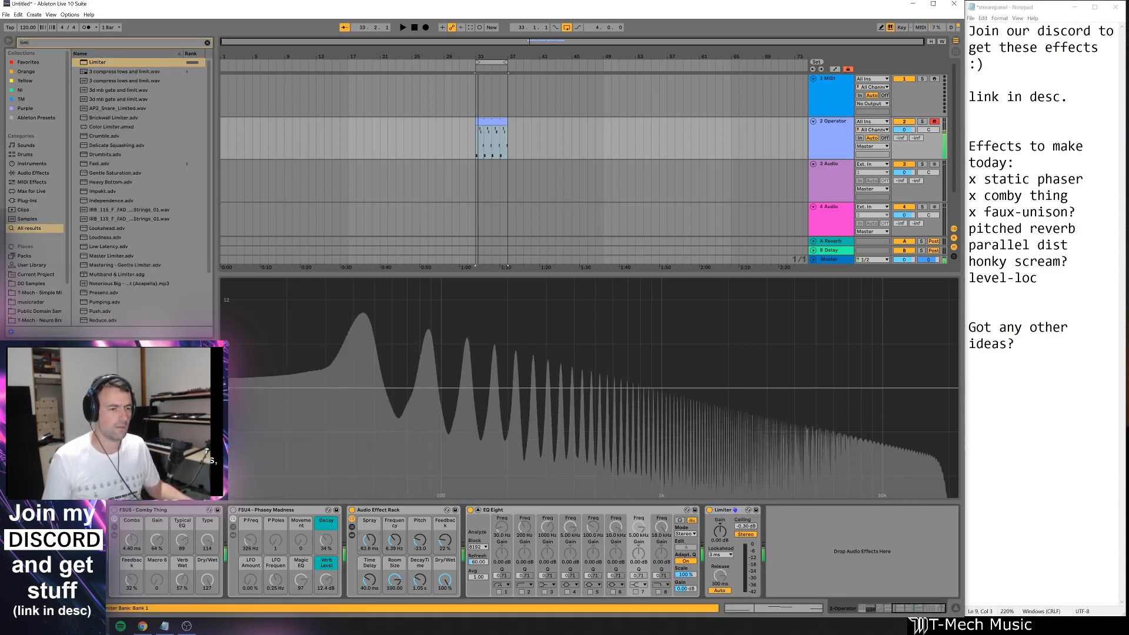
drag(445, 541, 445, 510)
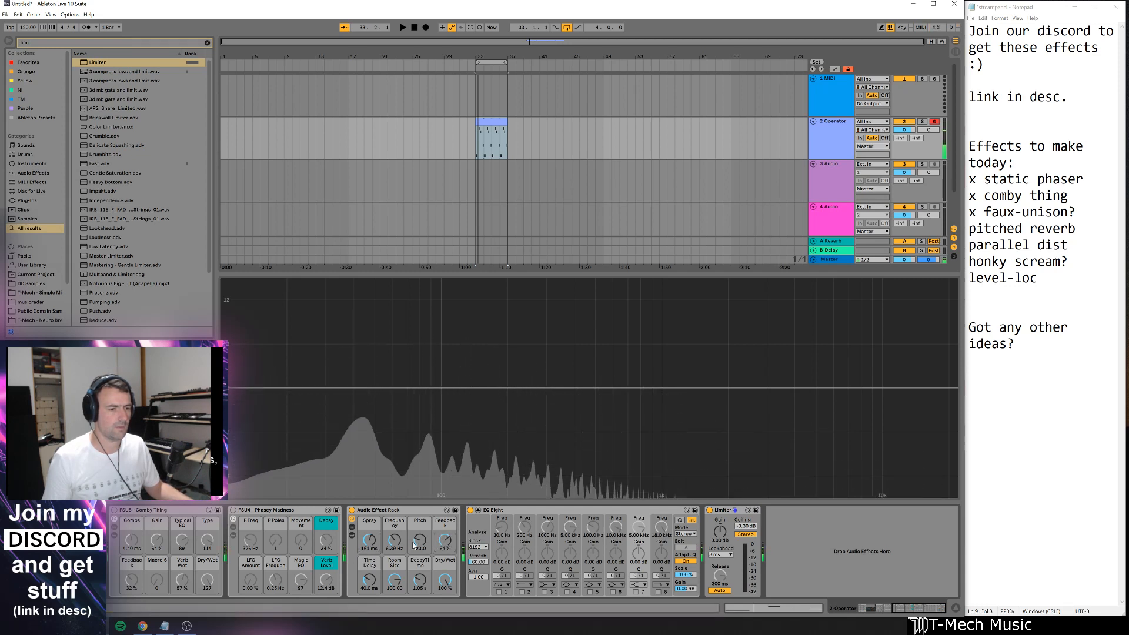
drag(369, 581, 369, 547)
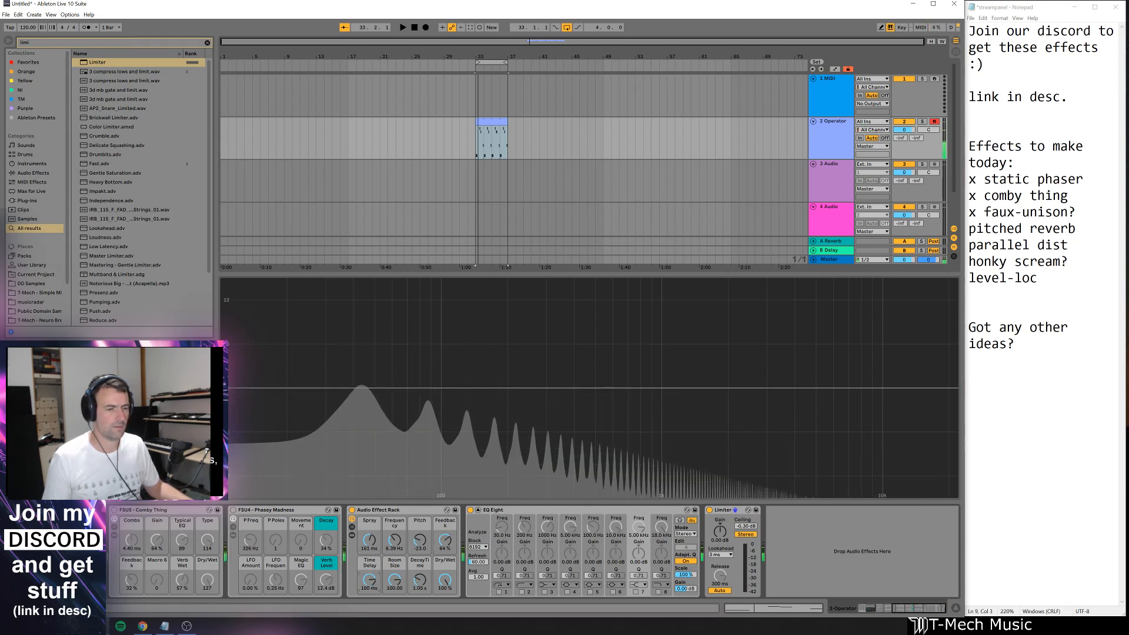
drag(392, 584, 393, 620)
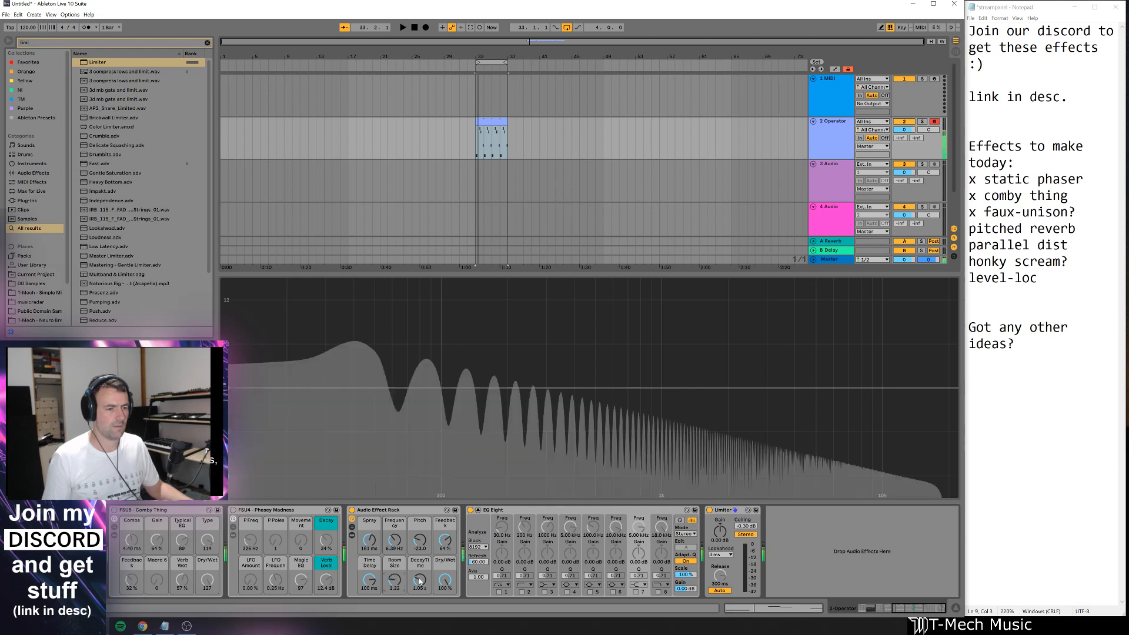
drag(419, 581, 439, 612)
drag(421, 542, 421, 516)
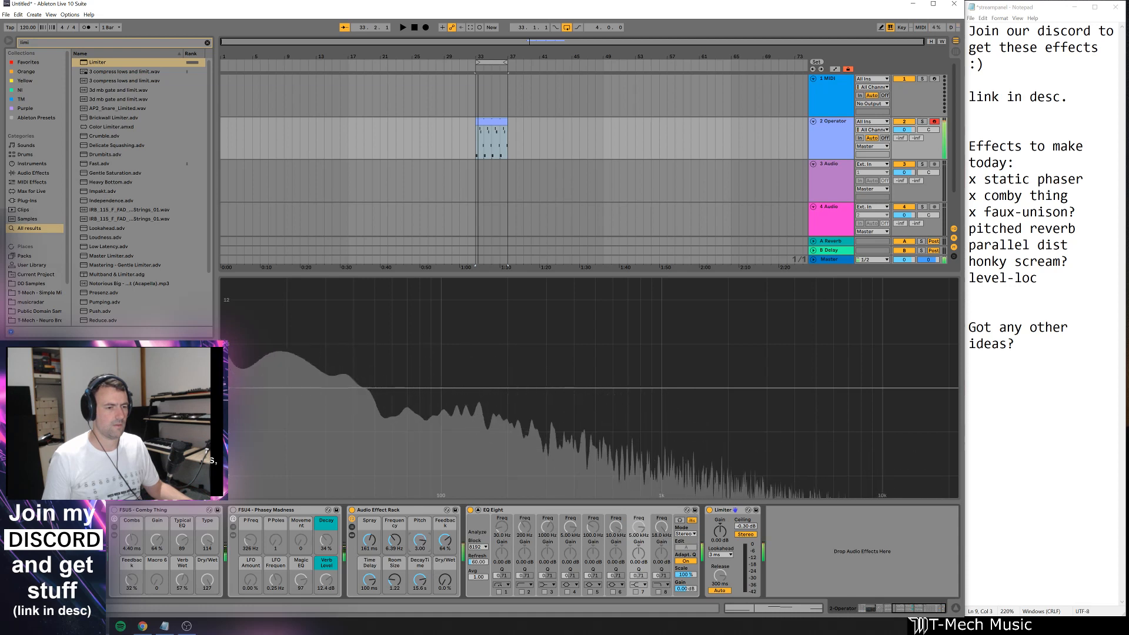
- Audition the rack with Pitch at 12, Feedback 95%, Time Delay 39 ms and Dry/Wet varied between 100% and 57%
drag(423, 542, 395, 520)
drag(369, 581, 370, 614)
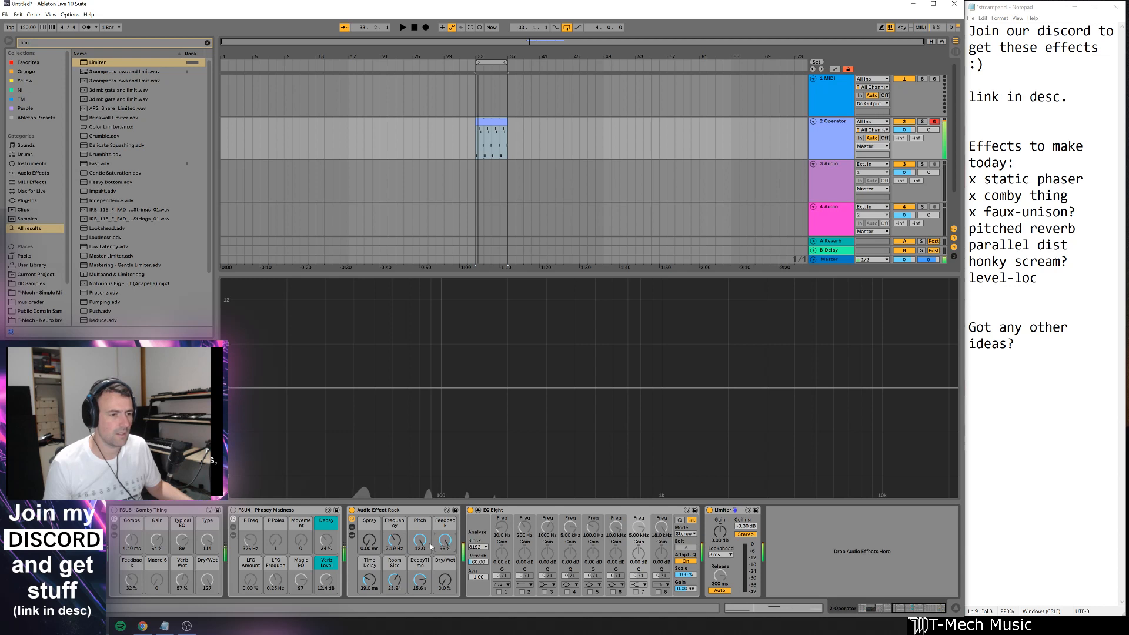
drag(445, 580, 448, 546)
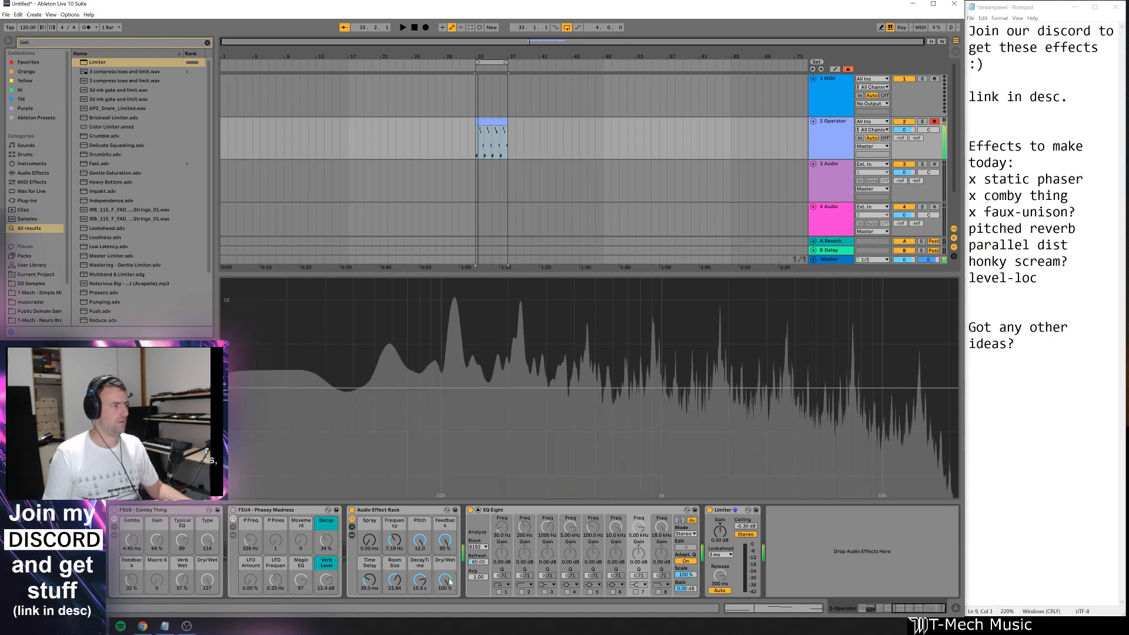
drag(445, 583, 446, 615)
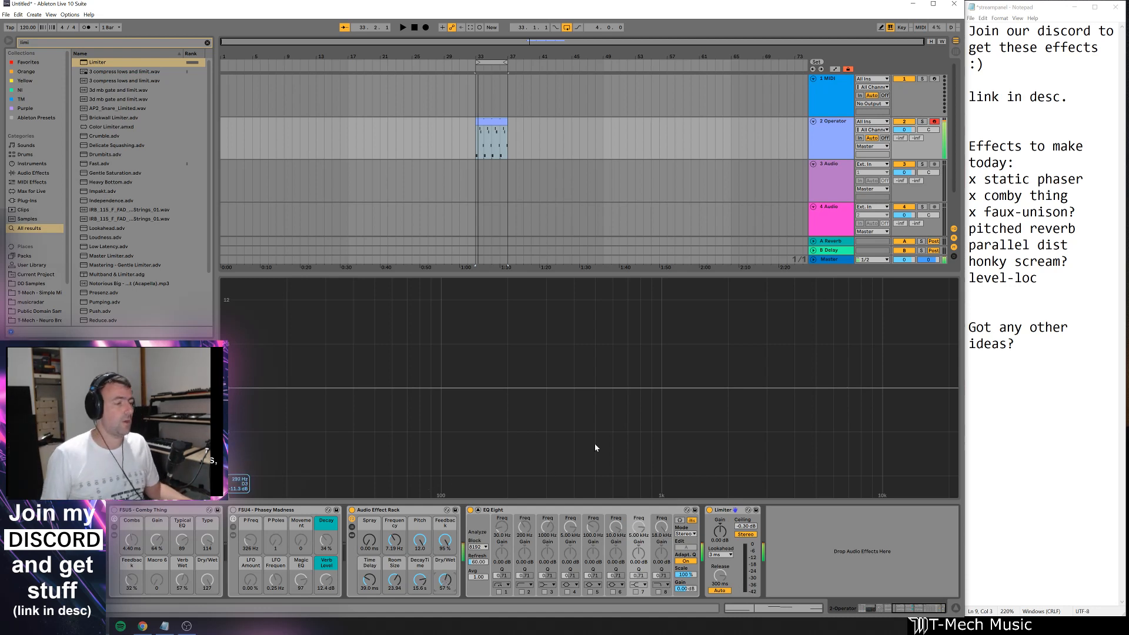
- Play the clip through the rack and try a 1.89 s DecayTime with Pitch at -14, then Pitch at 4 and Feedback at 82%
key(space)
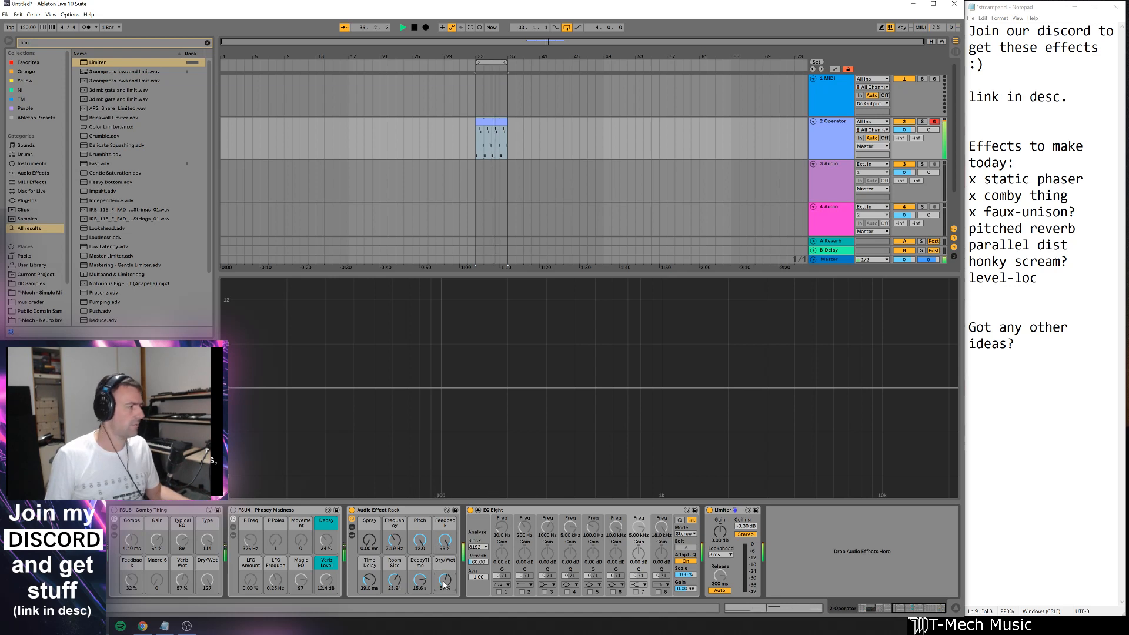
drag(445, 581, 420, 608)
drag(419, 540, 420, 571)
drag(438, 534, 438, 565)
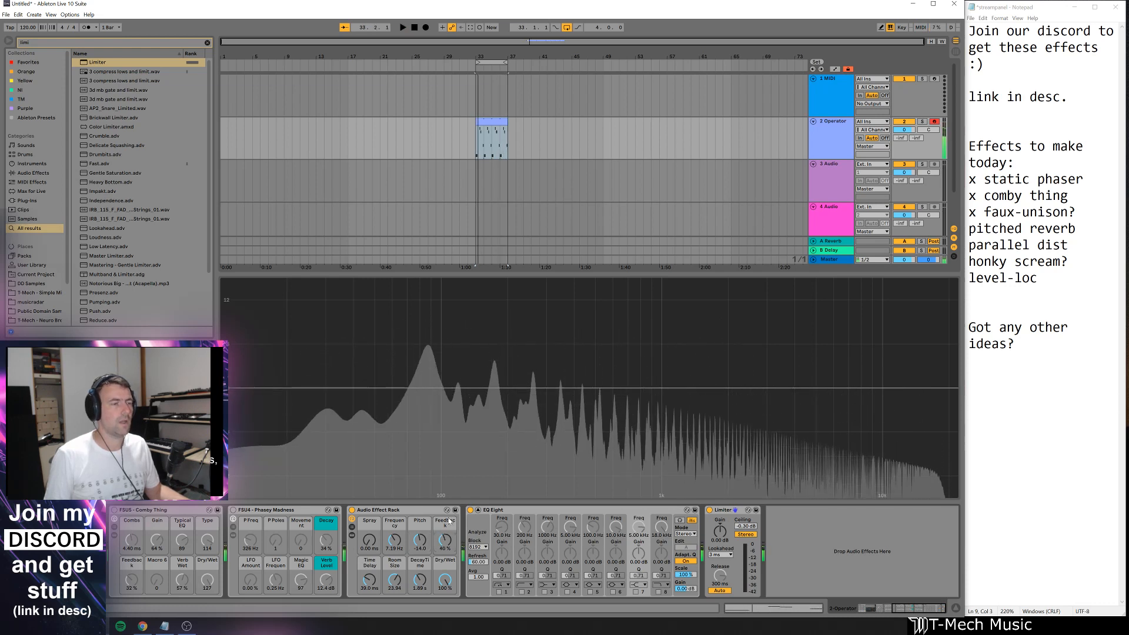
drag(420, 540, 445, 515)
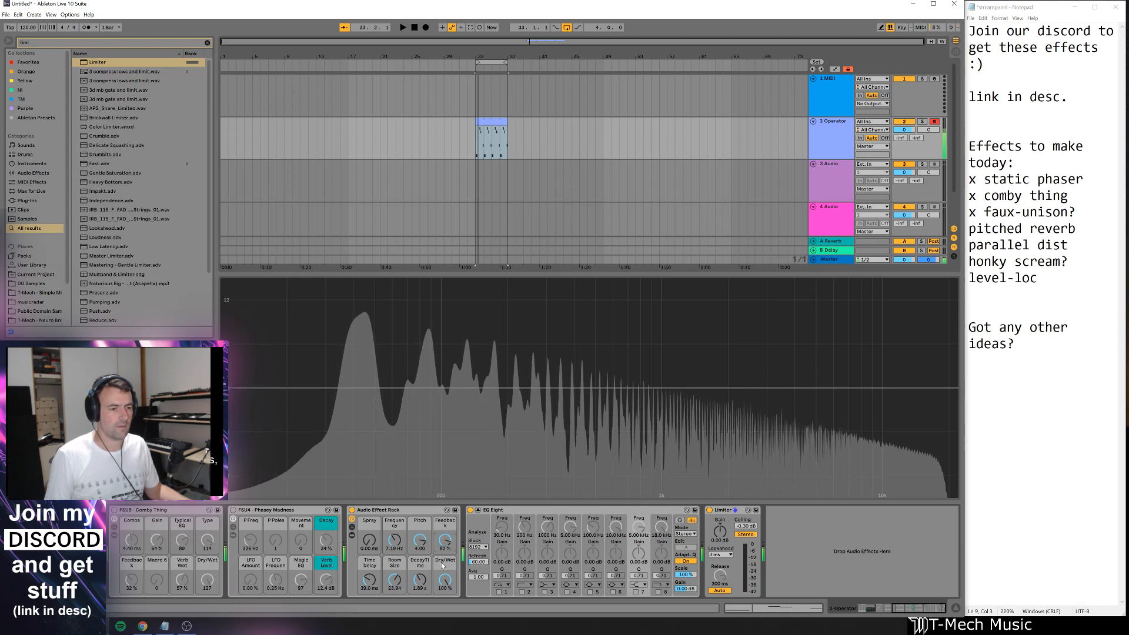
- Audition the rack without Feedback, with Frequency at 27.5 Hz, Spray 83.8 ms, Time Delay 93 ms and DecayTime 3.24 s
drag(445, 580, 445, 629)
drag(395, 540, 395, 518)
click(585, 158)
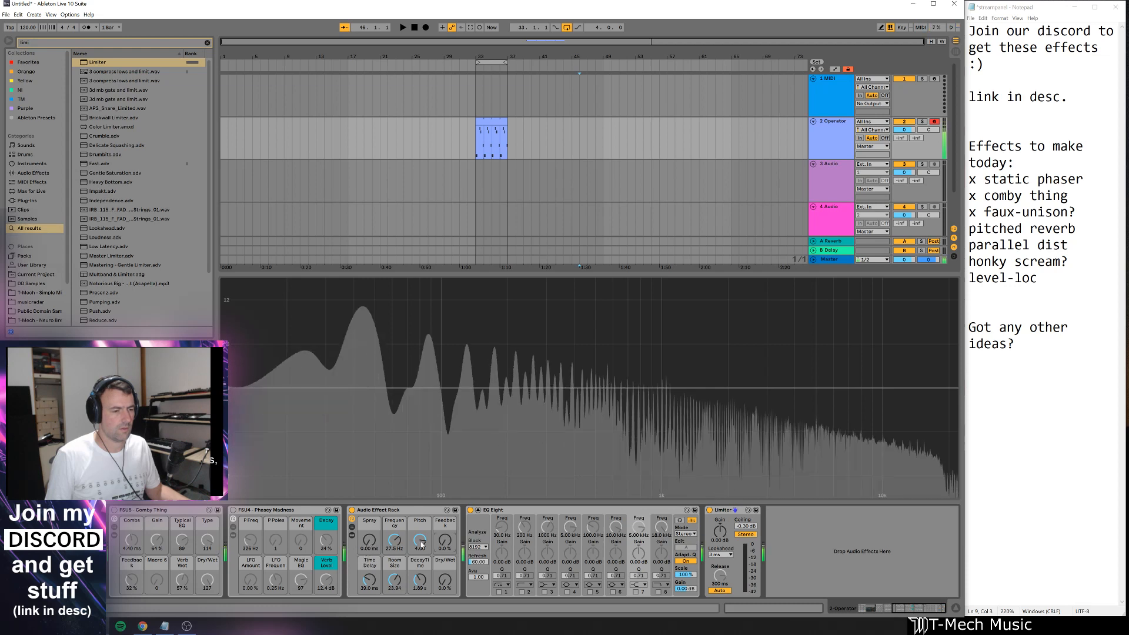
mouse_move(445, 542)
mouse_down()
mouse_move(445, 464)
mouse_move(445, 547)
mouse_up()
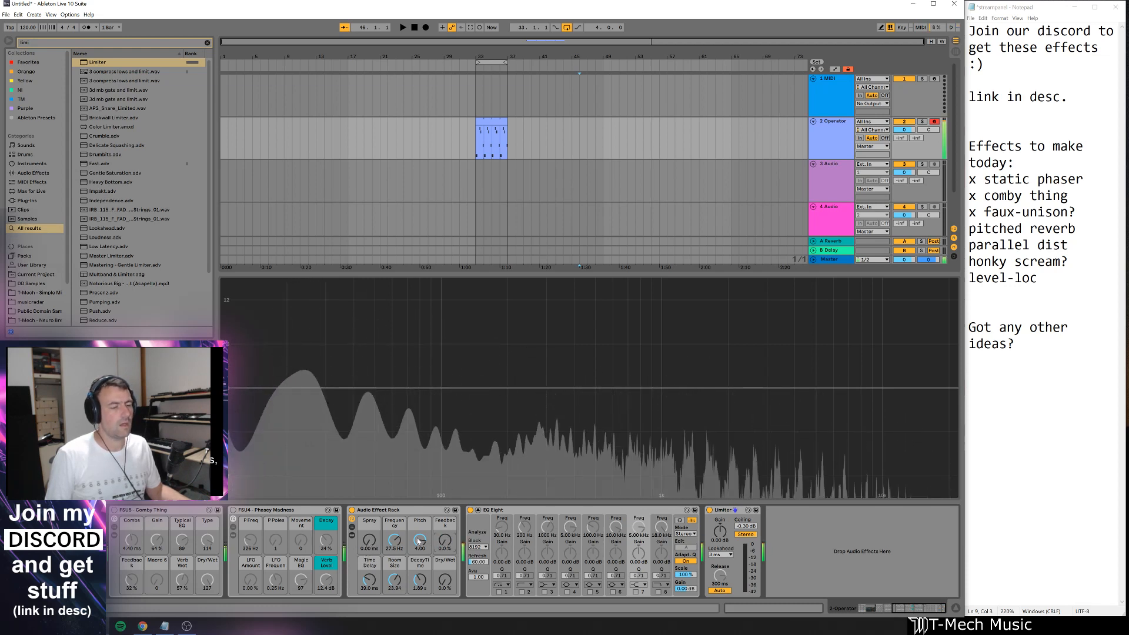
drag(369, 541, 369, 494)
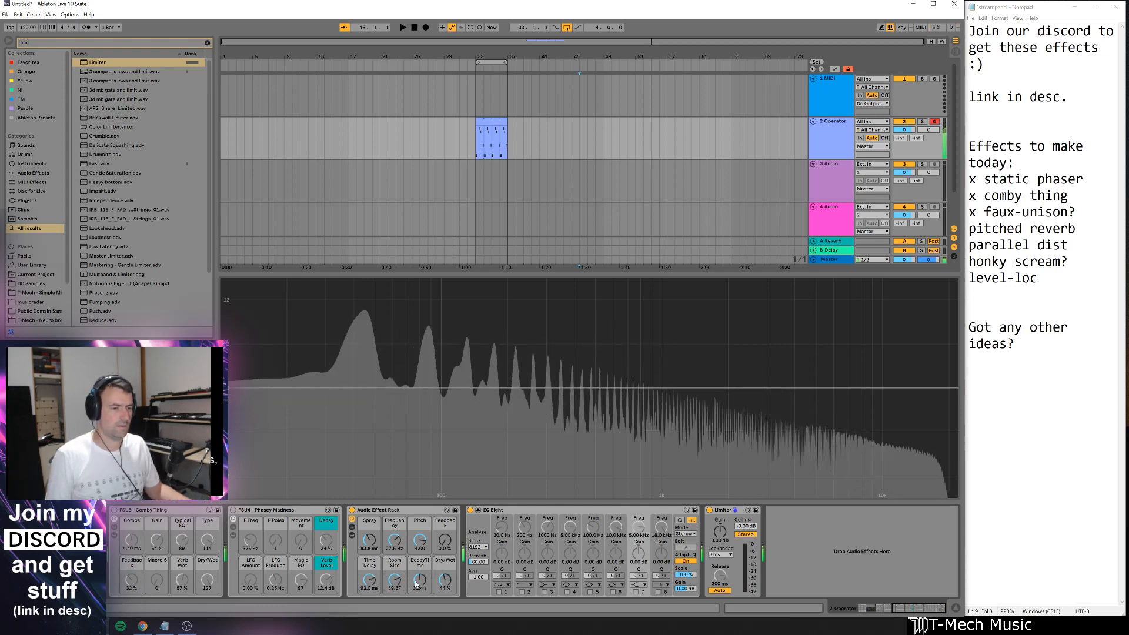
- Audition stronger Spray, Frequency and Pitch, then set Spray to 0 ms, Frequency to 14.6 Hz, Time Delay to 33 ms and Room Size to 23.94
drag(445, 584, 445, 618)
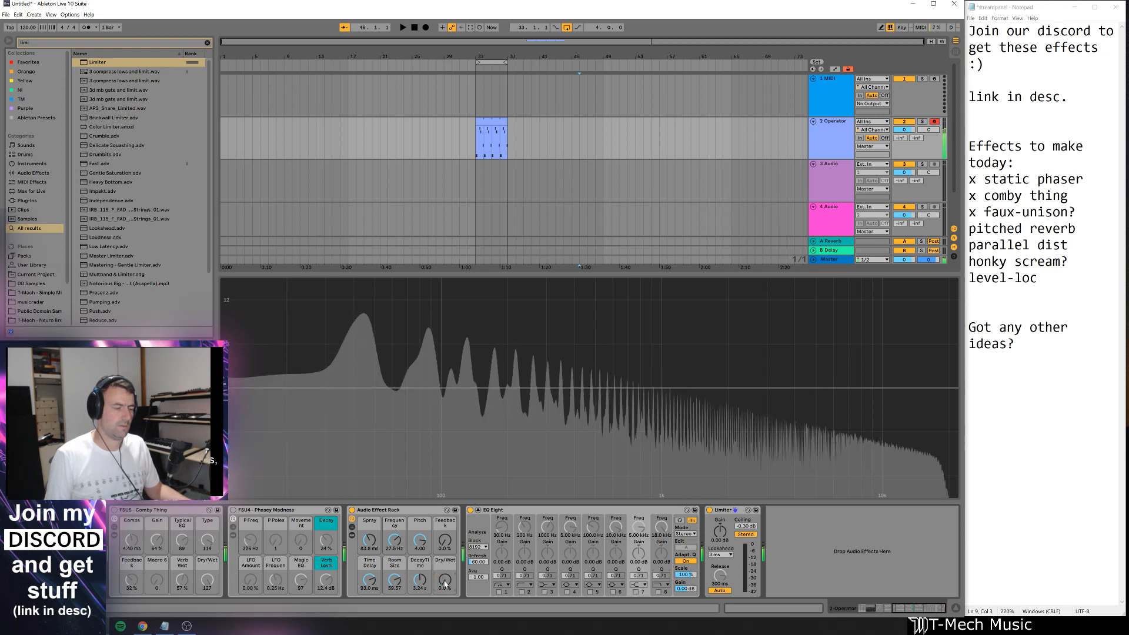
drag(445, 540, 446, 471)
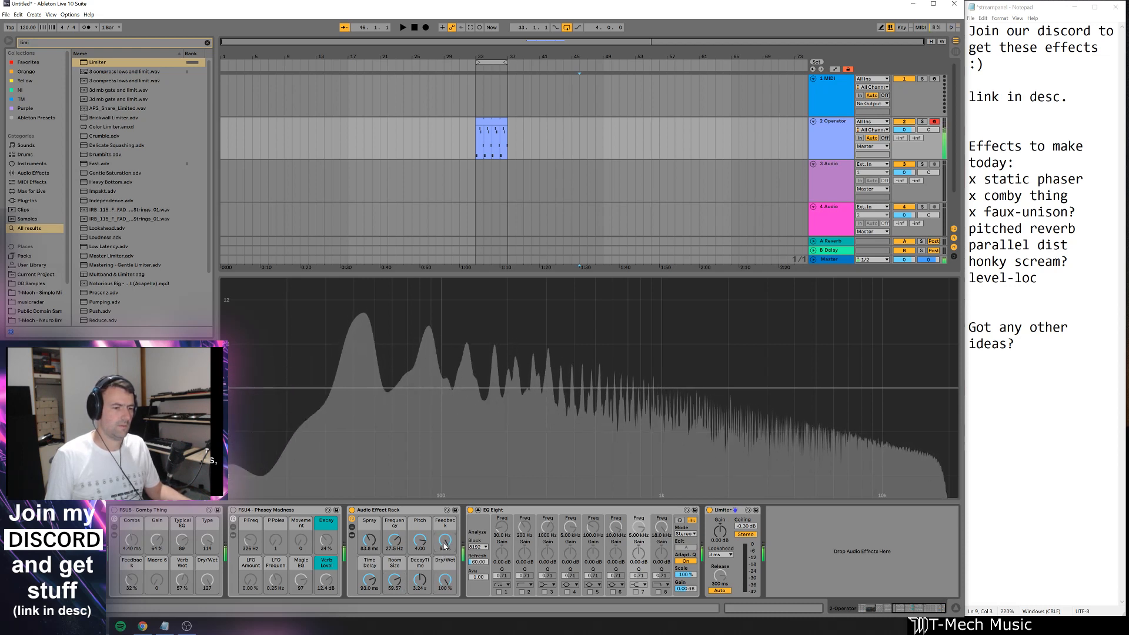
drag(420, 542, 444, 629)
mouse_move(369, 539)
mouse_down()
mouse_move(369, 523)
mouse_move(394, 518)
mouse_move(370, 521)
mouse_up()
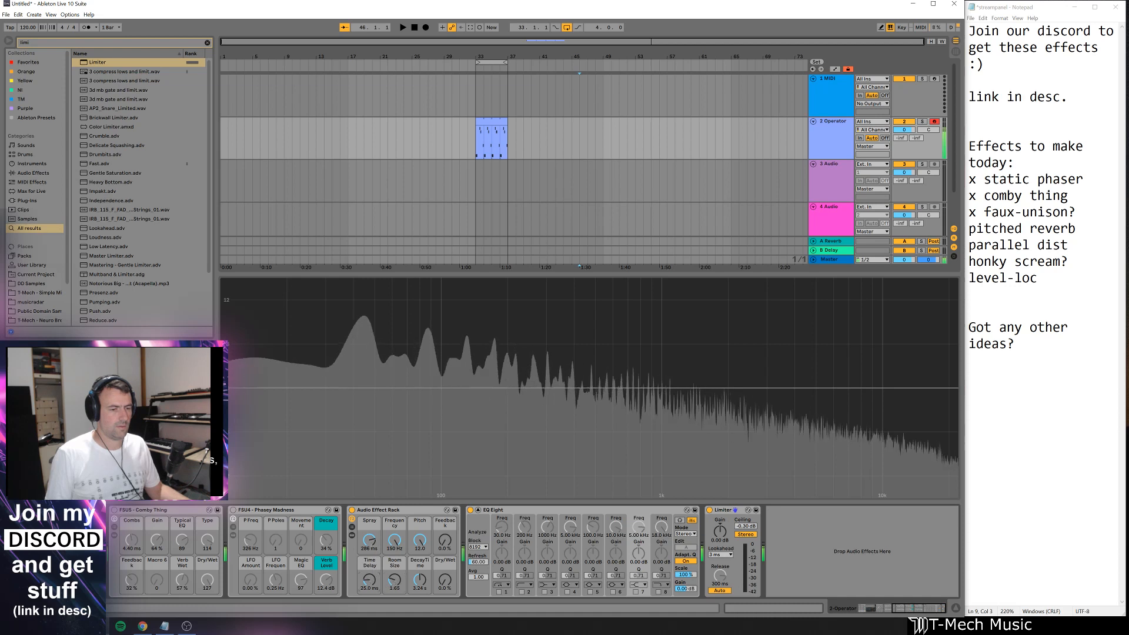
drag(369, 579, 369, 559)
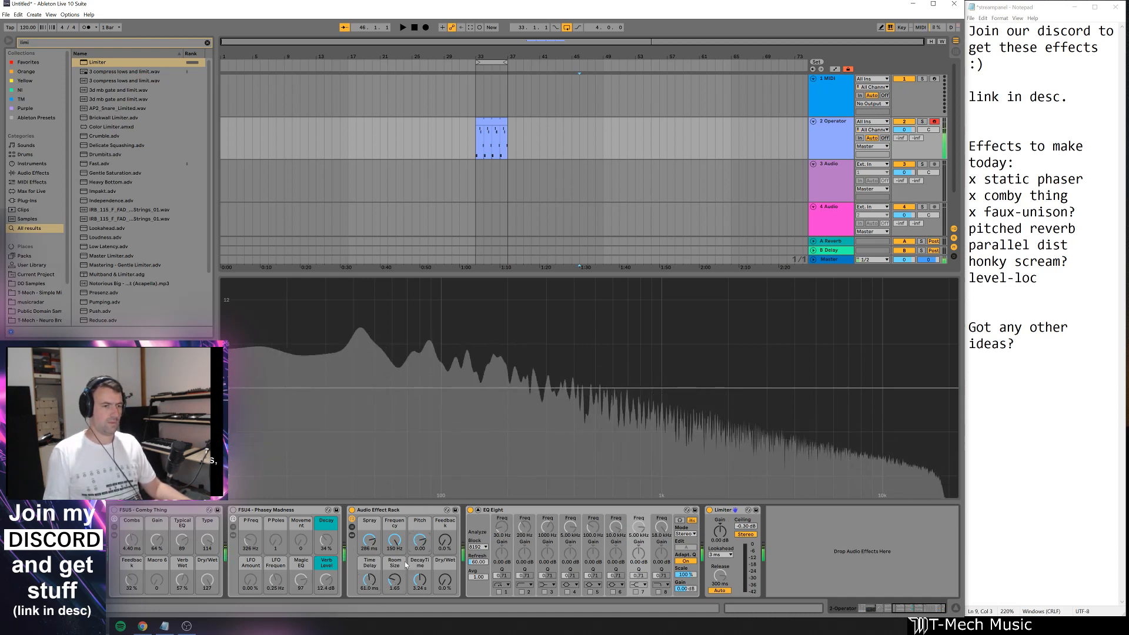
drag(374, 580, 372, 542)
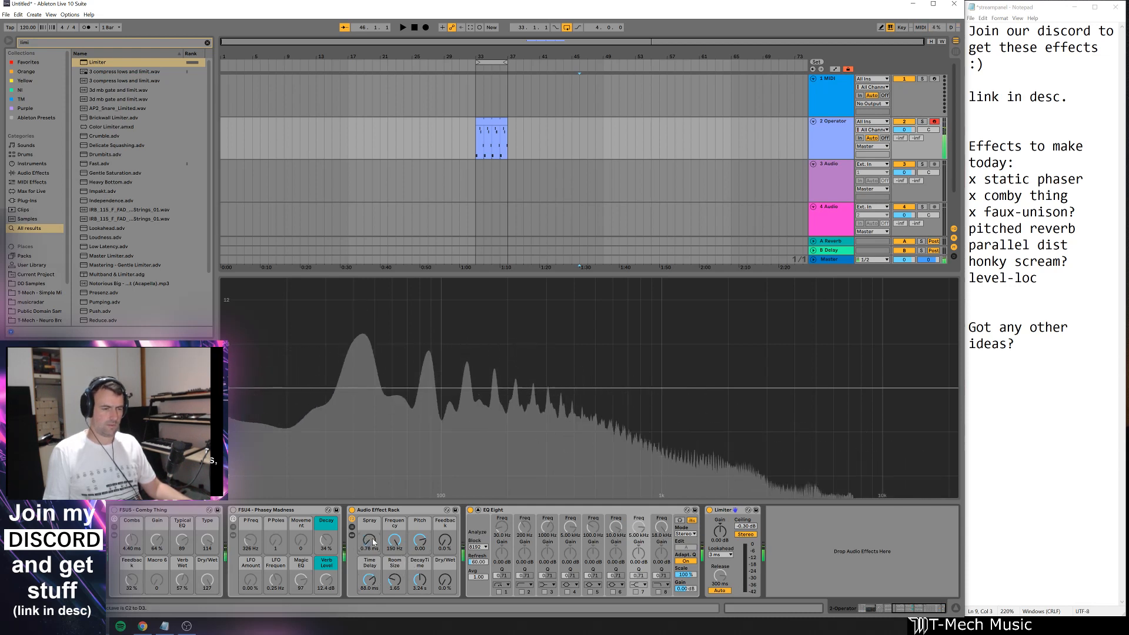
mouse_move(371, 543)
mouse_down()
mouse_move(394, 566)
mouse_move(370, 583)
mouse_move(369, 599)
mouse_move(420, 571)
mouse_move(420, 560)
mouse_move(395, 568)
mouse_up()
- Colour the outer rack's Dry/Wet, DecayTime and Room Size macros yellow
right_click(445, 565)
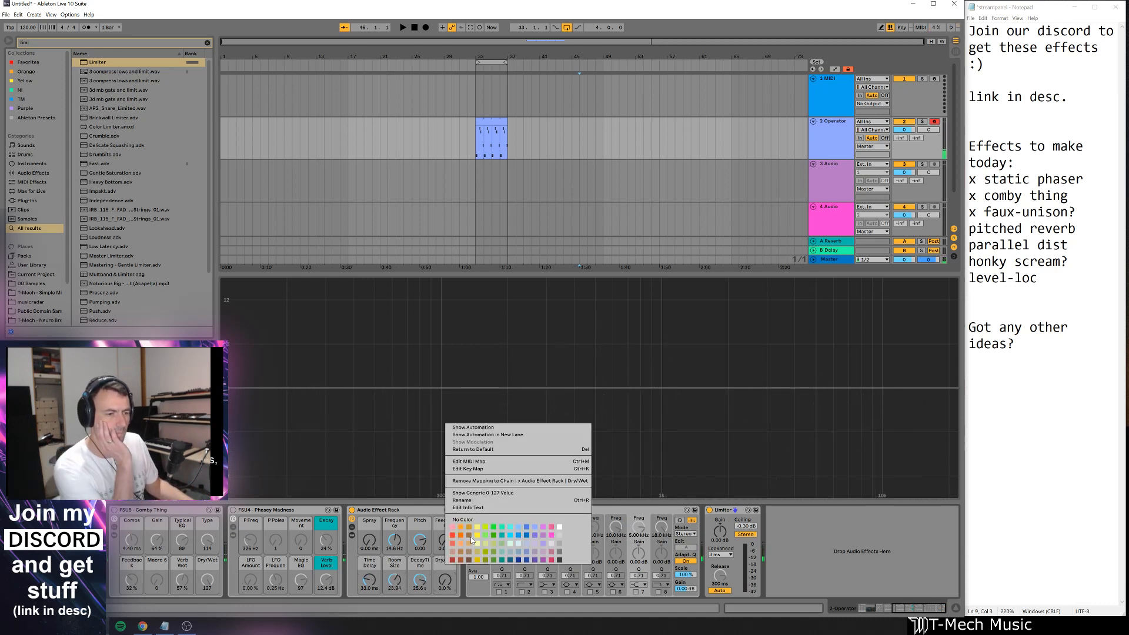
click(478, 533)
right_click(415, 564)
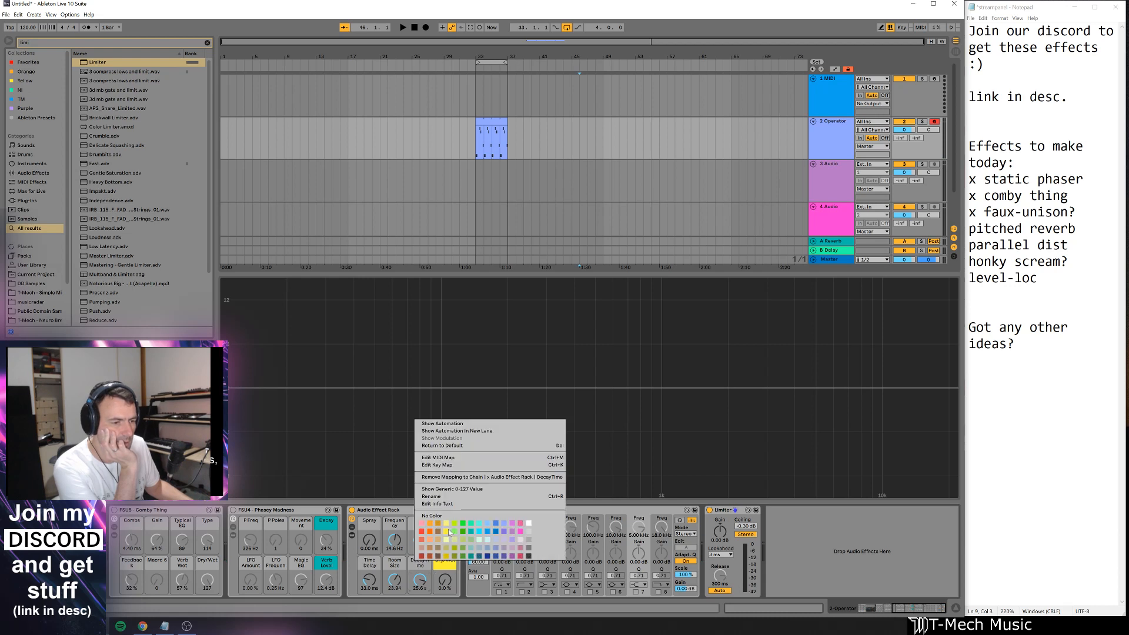
click(448, 529)
right_click(406, 561)
click(430, 532)
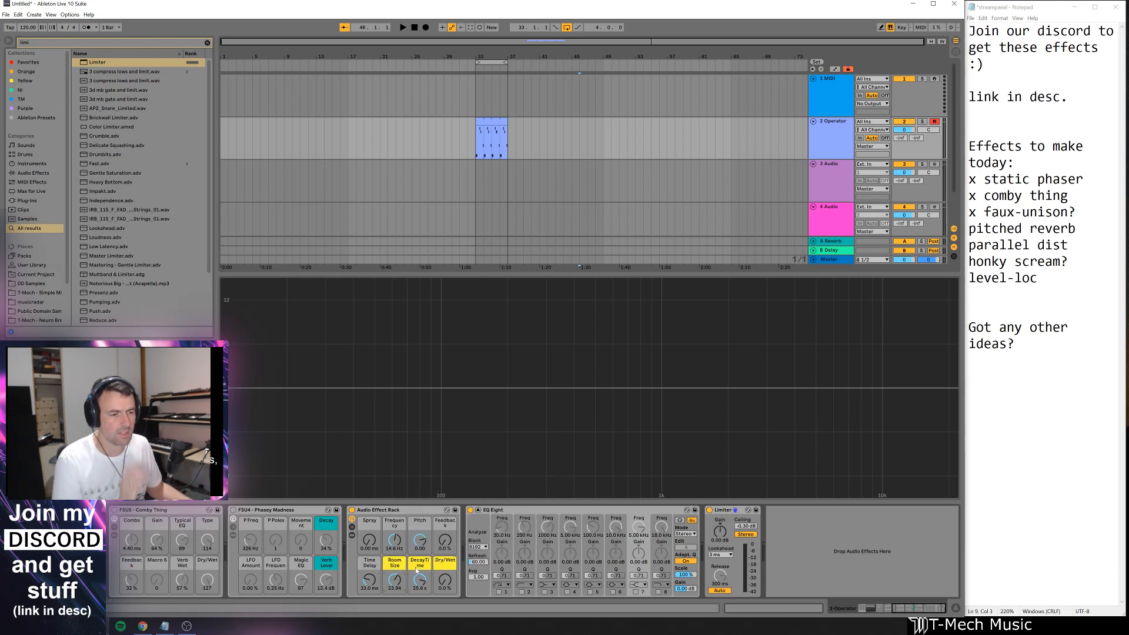
- Audition the rack with Time Delay set to 76 ms, Spray to 33.8 ms, Frequency to 2.03 Hz and Pitch to 12
mouse_move(369, 580)
mouse_down()
mouse_move(369, 565)
mouse_move(395, 559)
mouse_move(371, 517)
mouse_move(422, 569)
mouse_move(422, 523)
mouse_up()
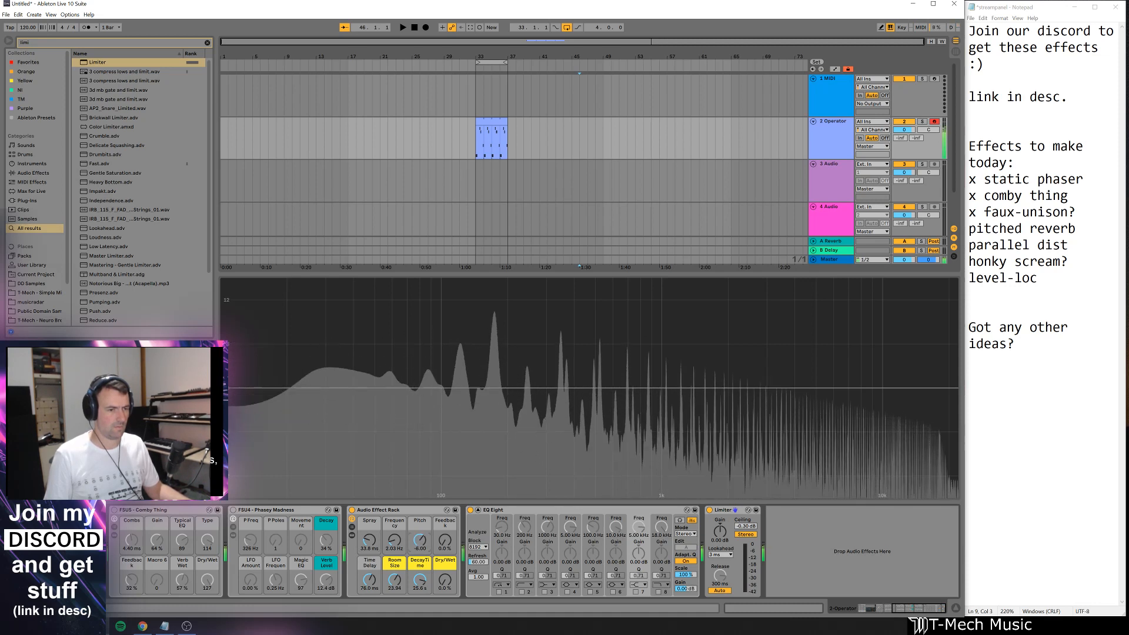
mouse_move(421, 540)
mouse_down()
mouse_move(421, 520)
mouse_move(449, 540)
mouse_move(439, 550)
mouse_up()
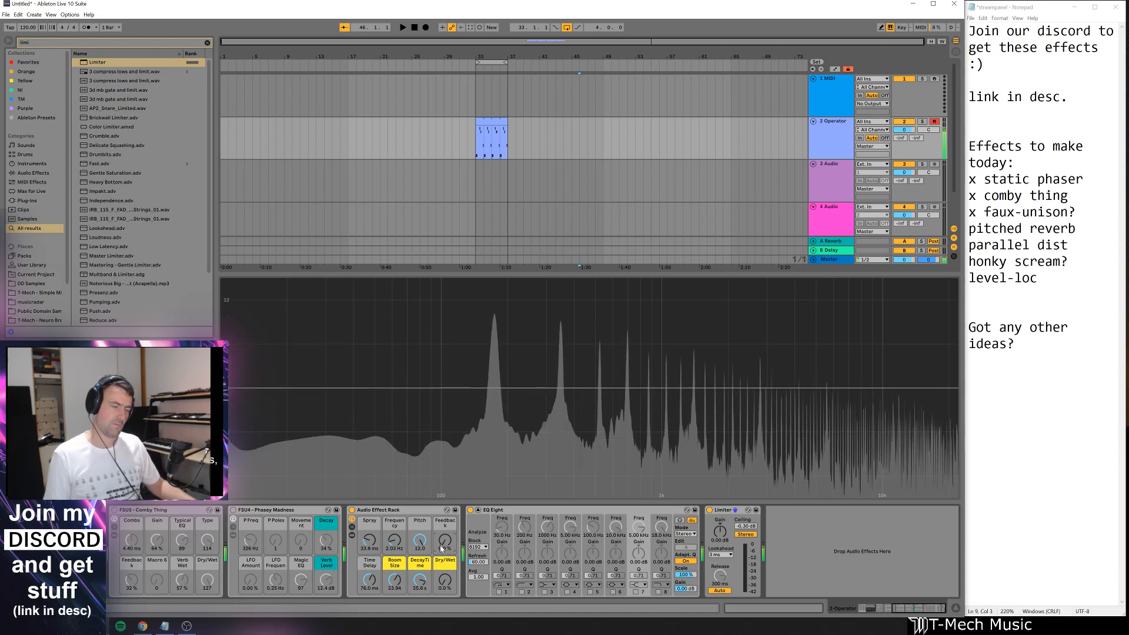
- Unmap the Grain Delay's feedback from the Feedback macro in Chain 2 of the nested rack
click(352, 535)
click(589, 542)
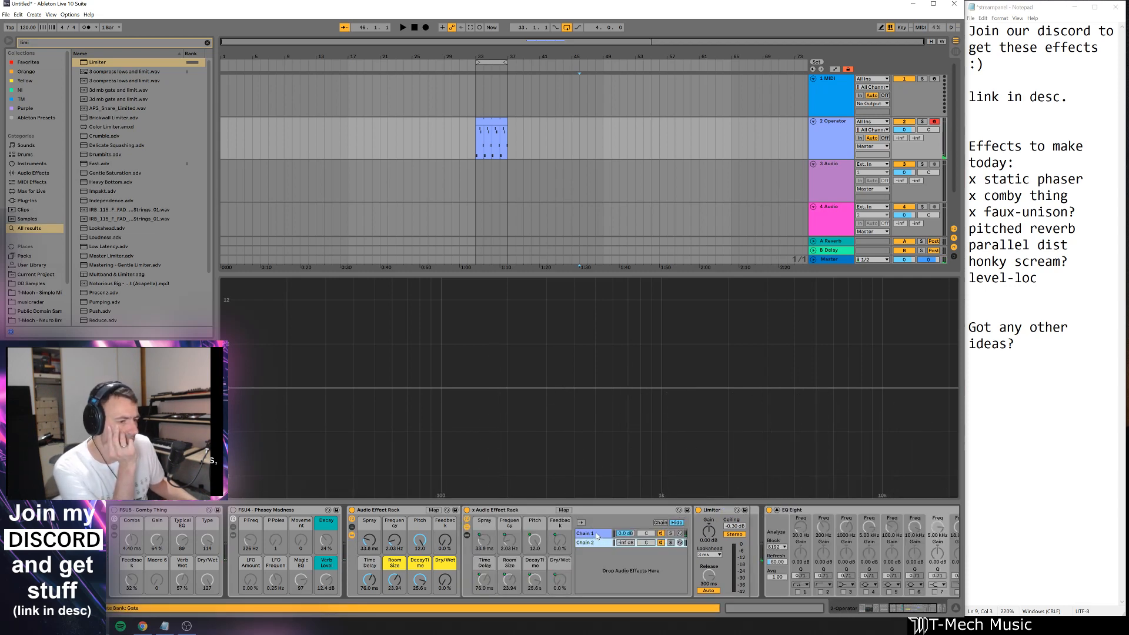
click(604, 543)
drag(894, 607, 904, 608)
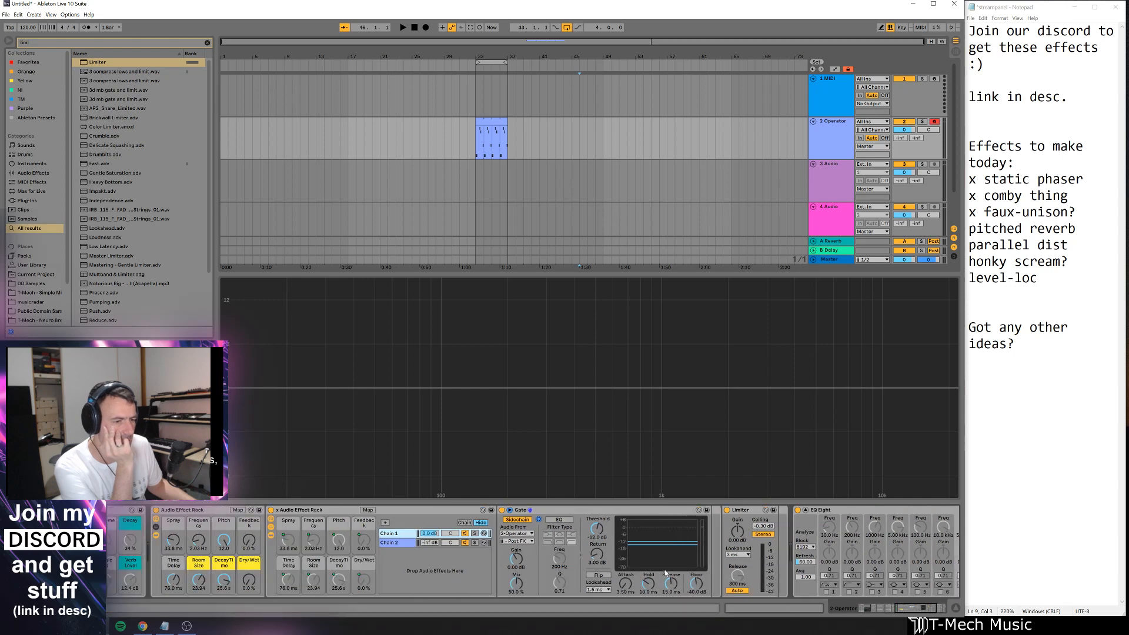
click(415, 545)
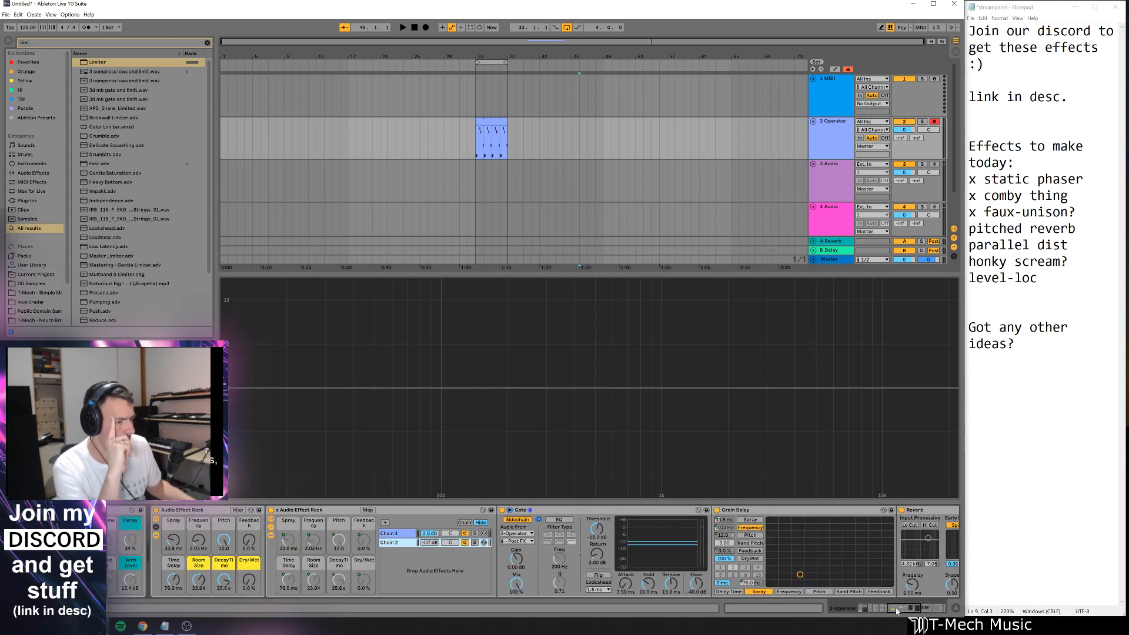
drag(896, 612, 902, 612)
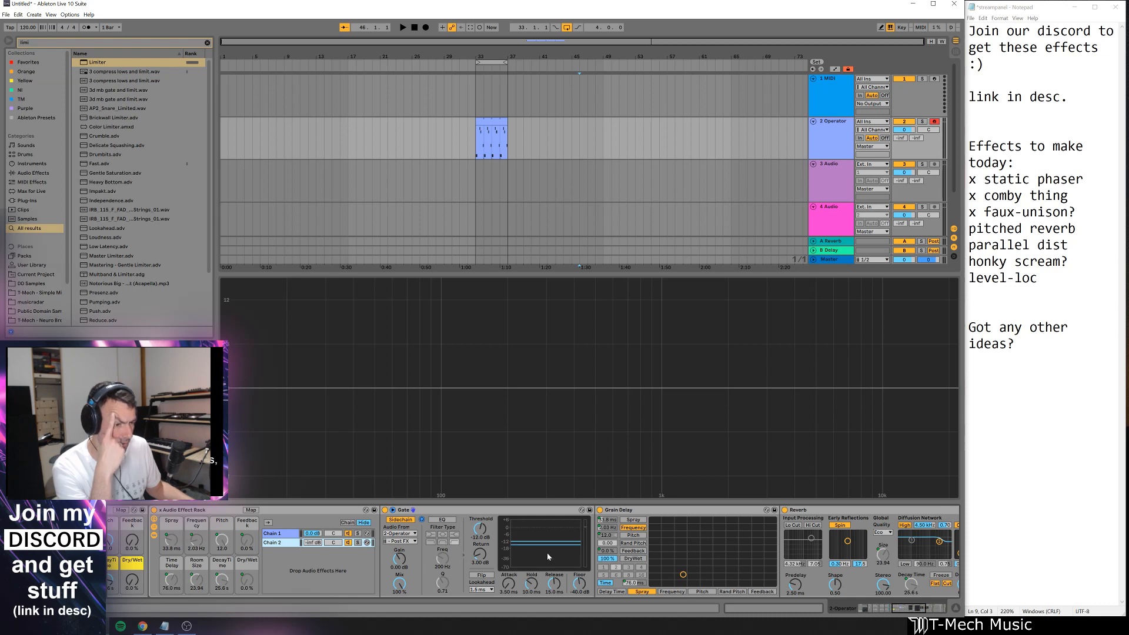
right_click(610, 556)
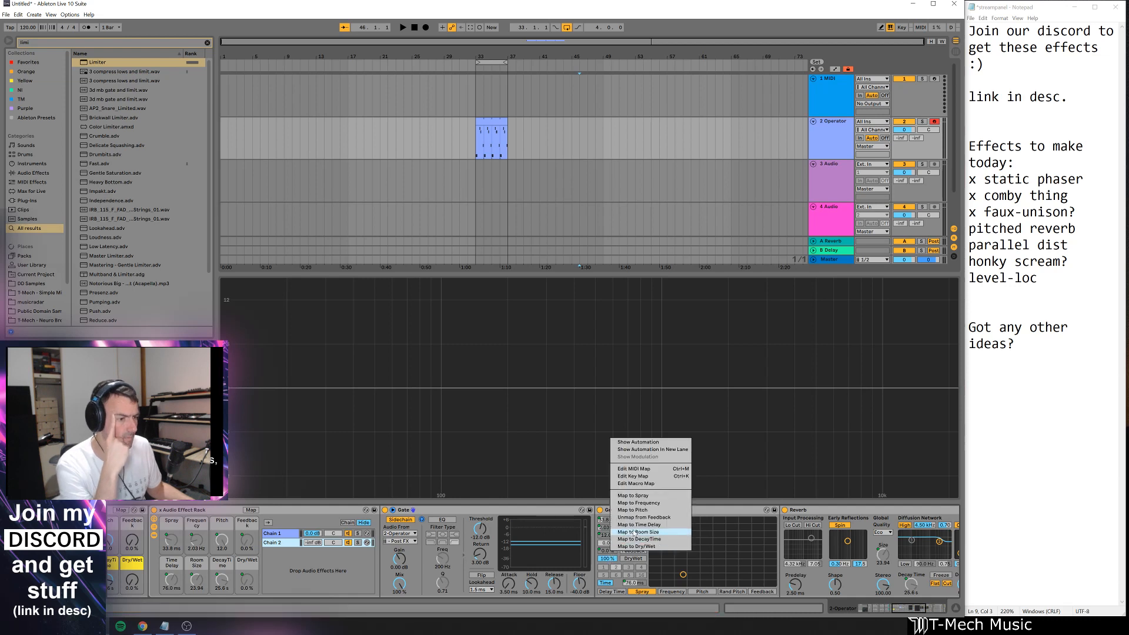
click(643, 517)
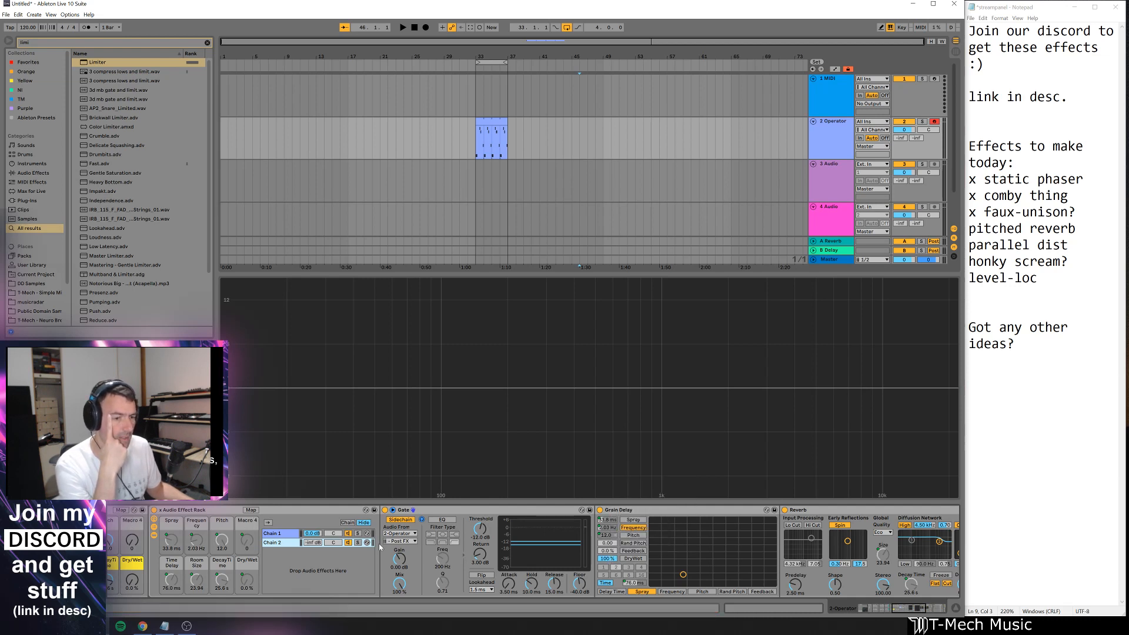
- Map the Mix of Chain 1's Gate to the freed Macro 4 and name the macro S/C Mix
click(289, 537)
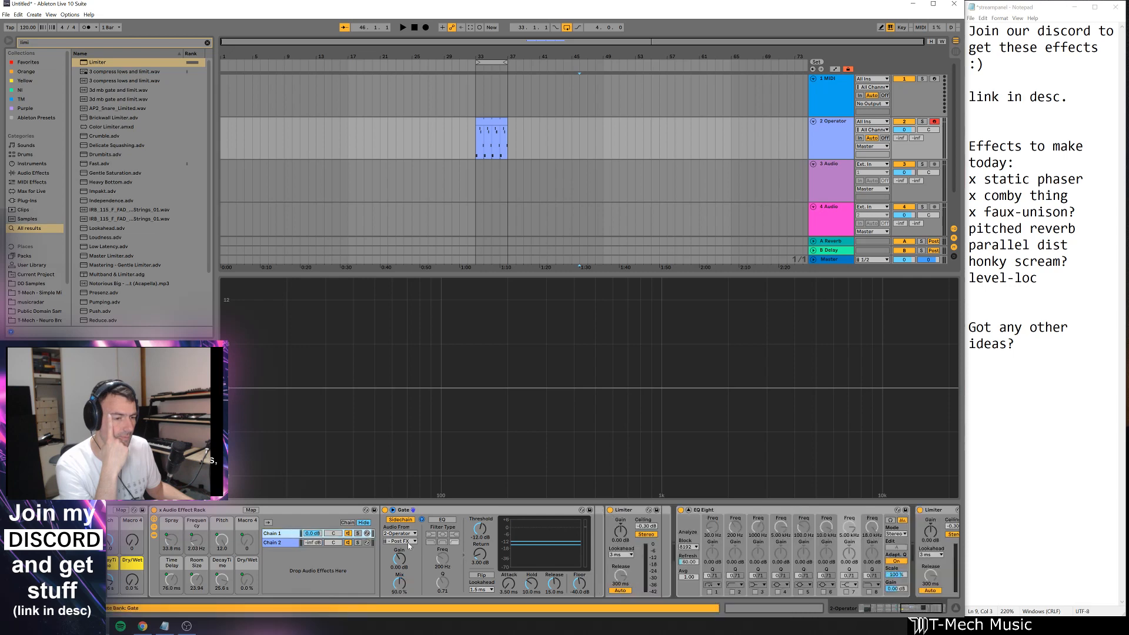
right_click(400, 581)
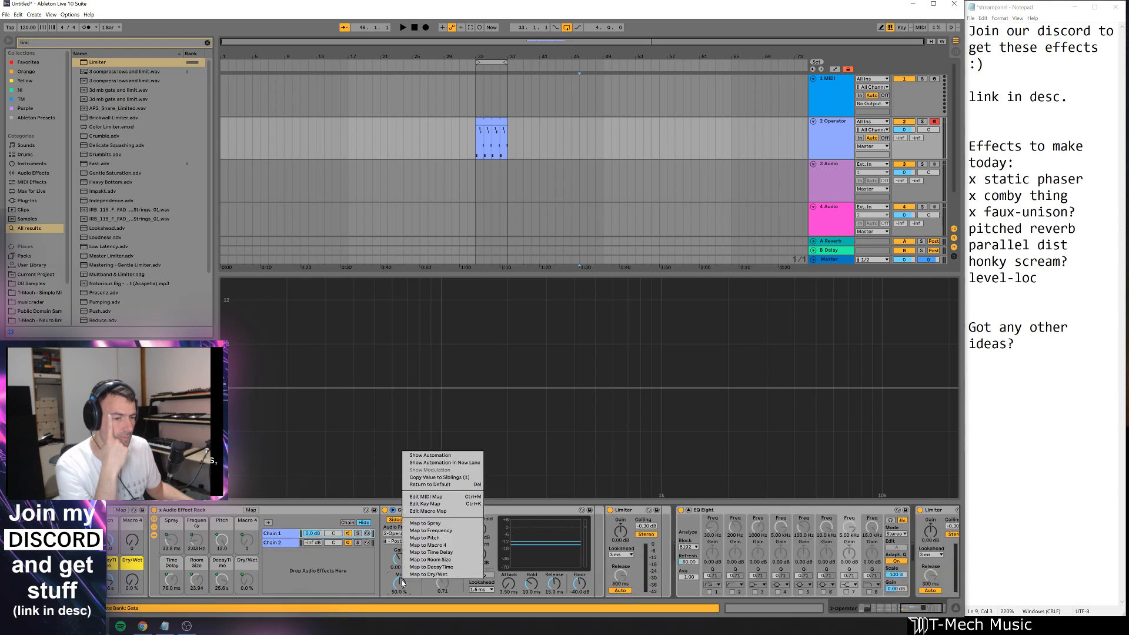
click(429, 546)
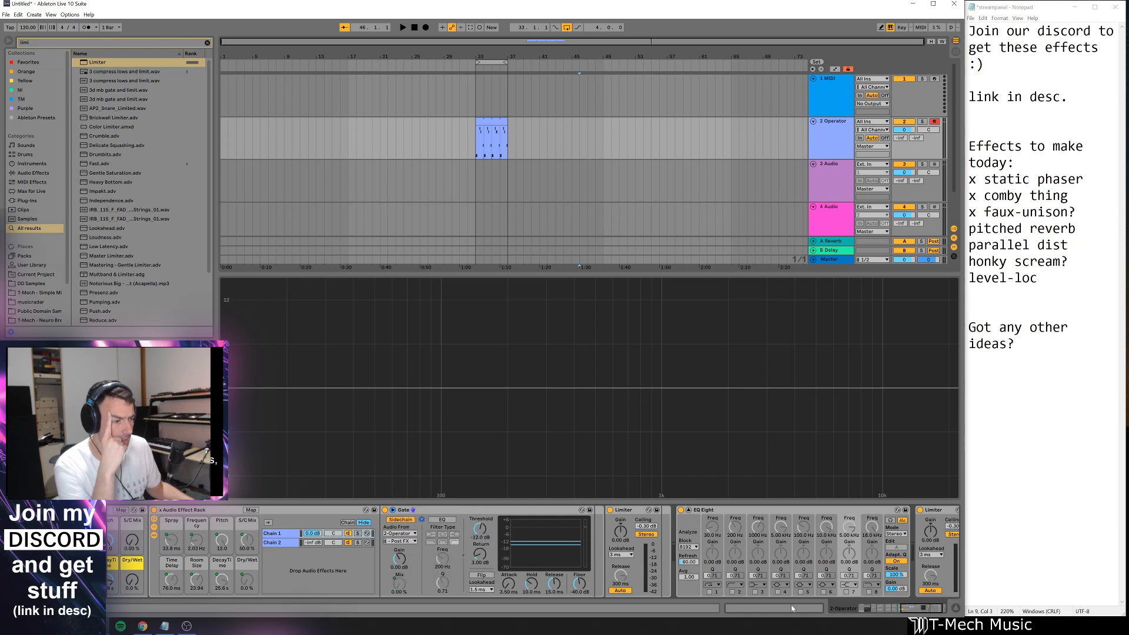
- Audition the outer rack with Dry/Wet at 40 % and S/C Mix at 44.1 %
mouse_move(921, 614)
mouse_down()
mouse_move(857, 609)
mouse_move(913, 609)
mouse_up()
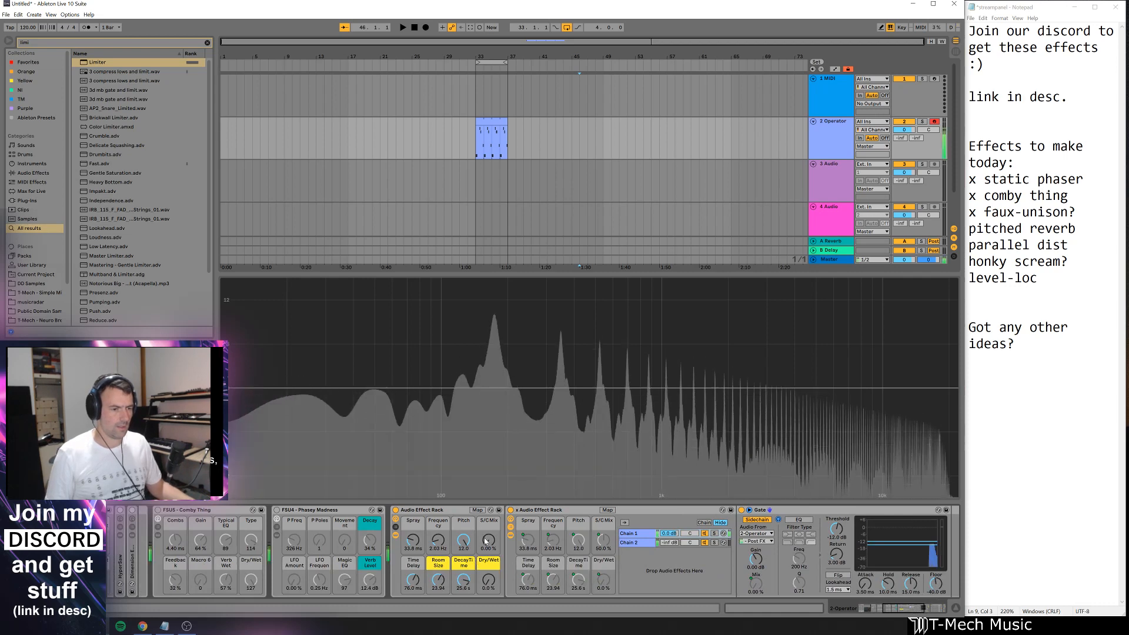
drag(486, 542, 489, 579)
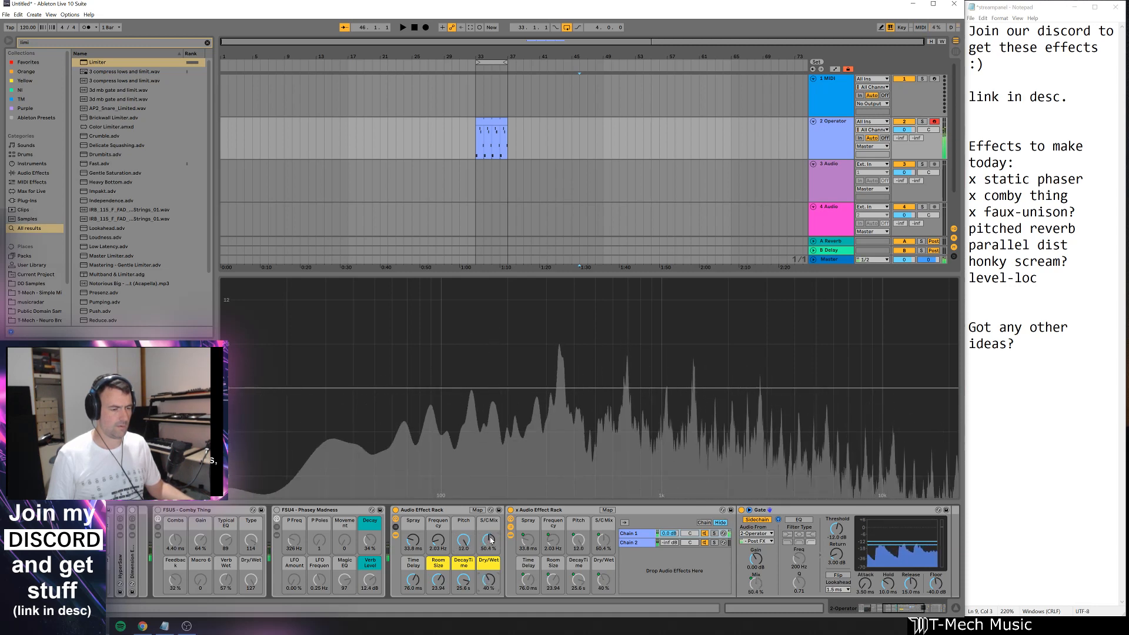
drag(491, 540, 491, 542)
- Limit the outer rack's S/C Mix macro mapping to a maximum of 50 %
click(478, 510)
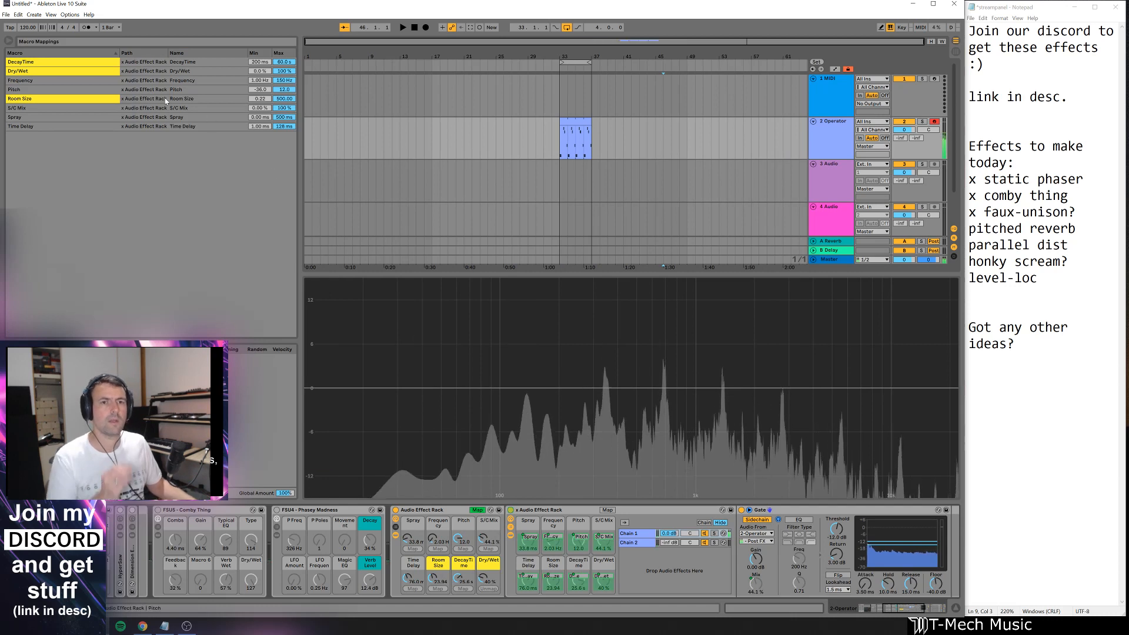
click(258, 110)
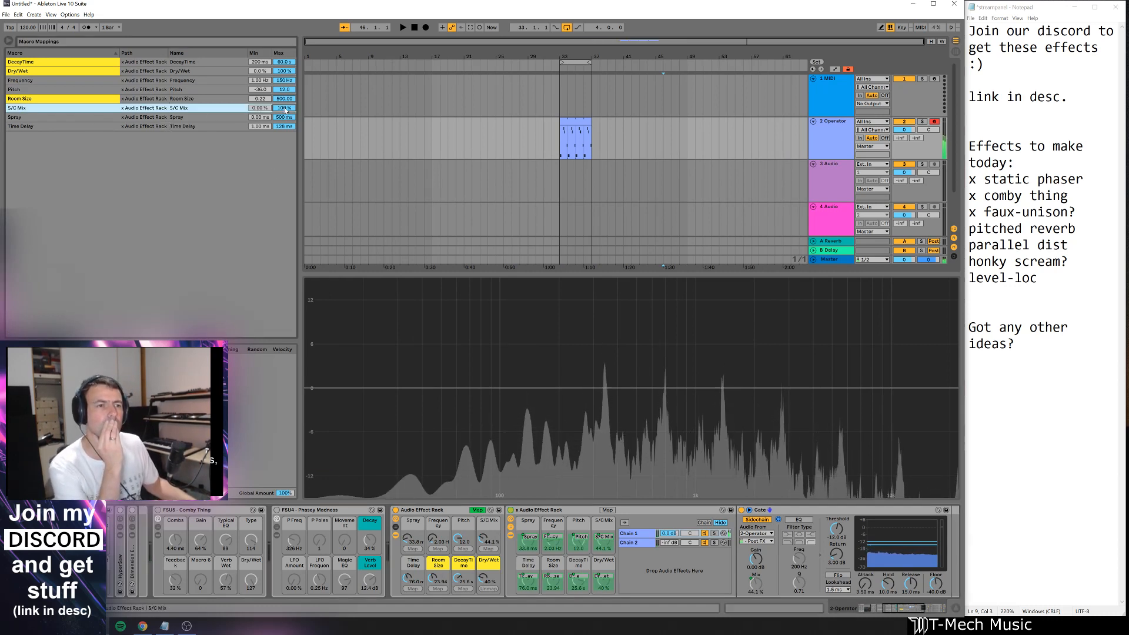
key(Return)
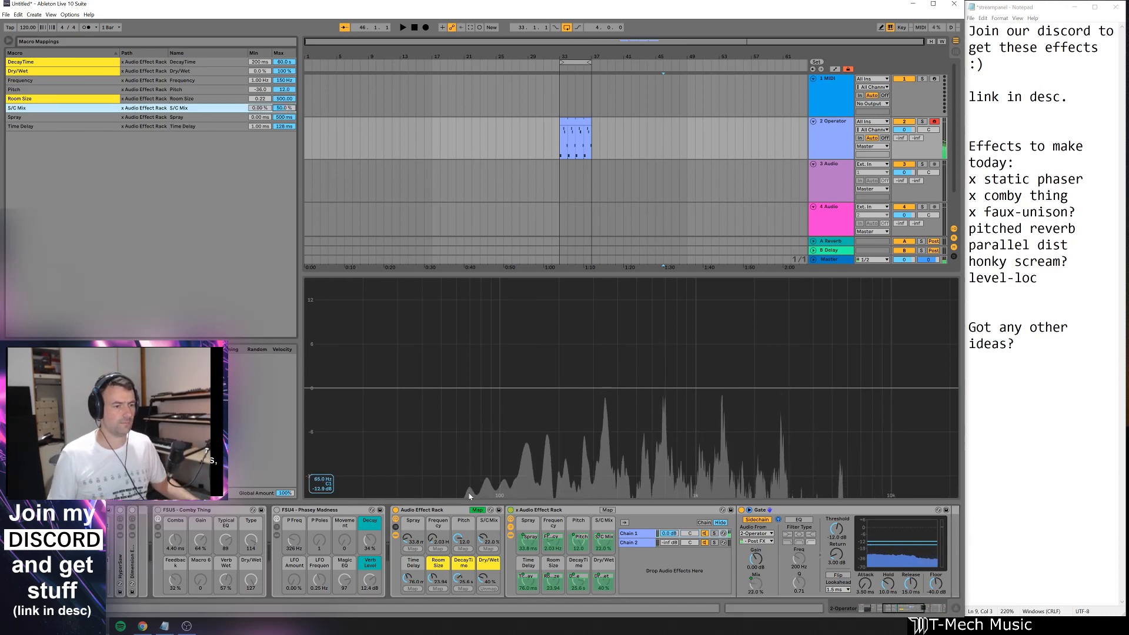
click(477, 510)
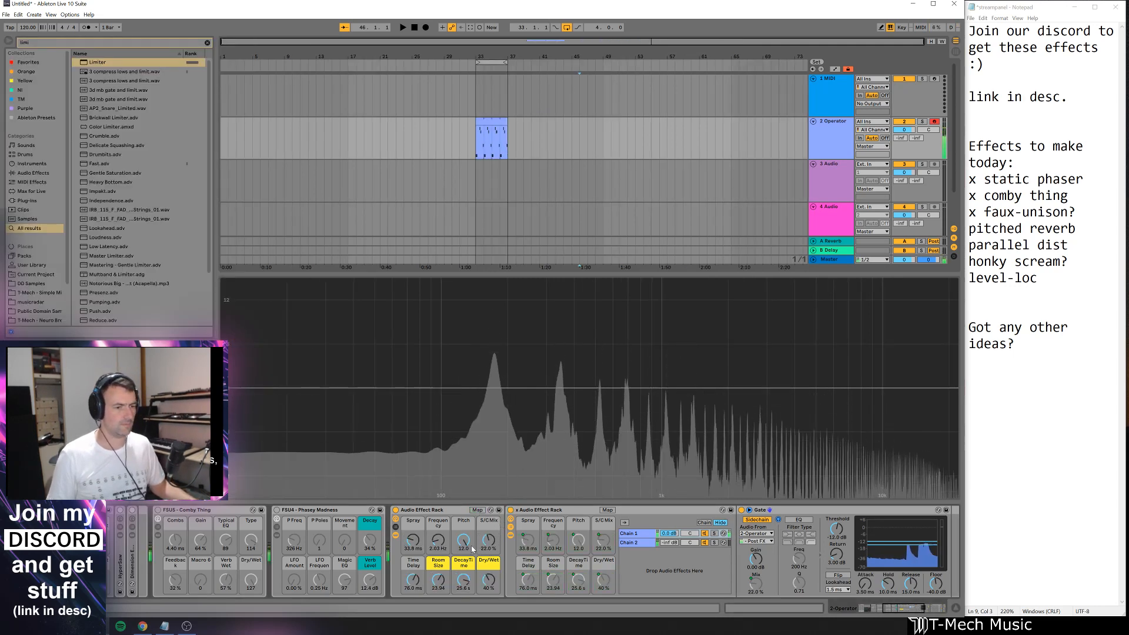
- Audition the outer rack while setting DecayTime to 6.64 s, Dry/Wet to 100 %, Time Delay to 116 ms and S/C Mix to 50 %
drag(489, 545, 489, 513)
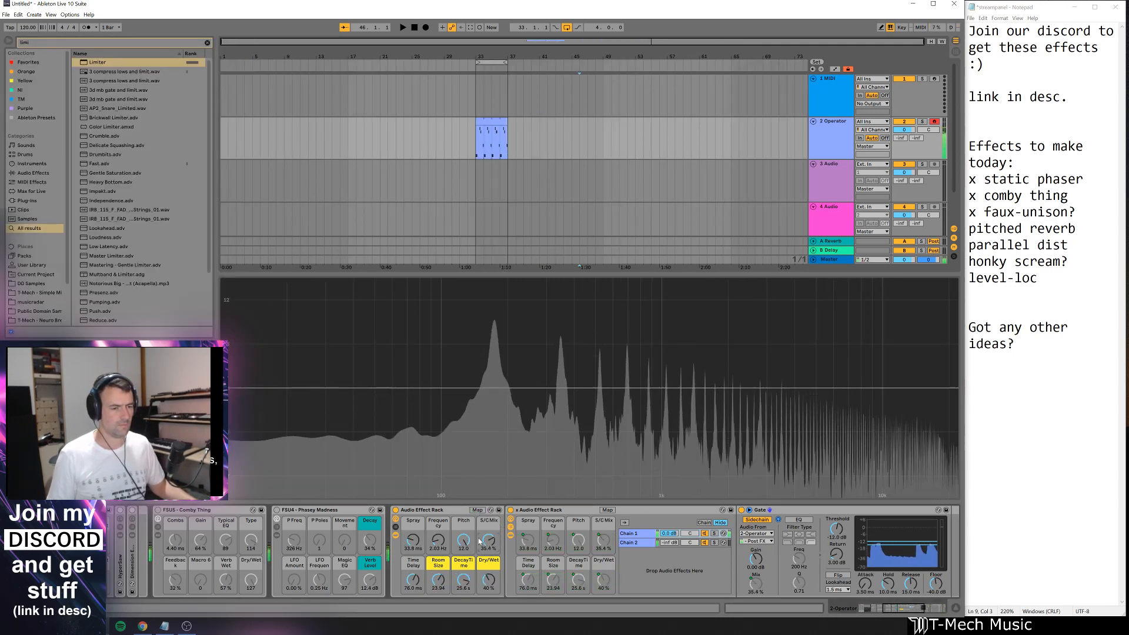
drag(481, 584, 488, 536)
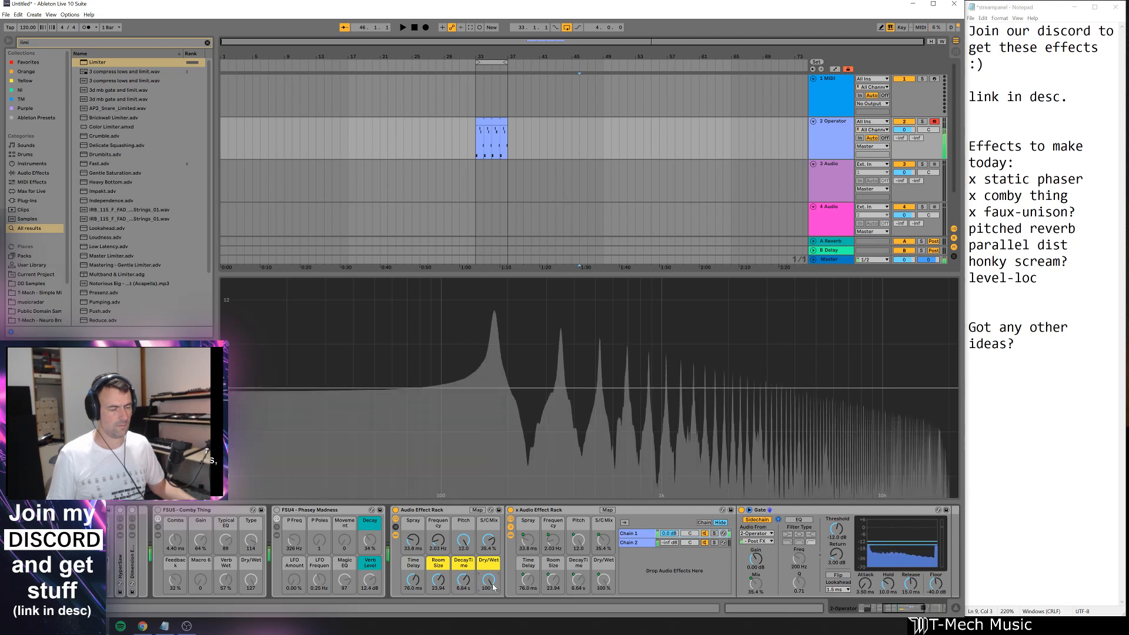
click(420, 587)
drag(420, 587, 420, 565)
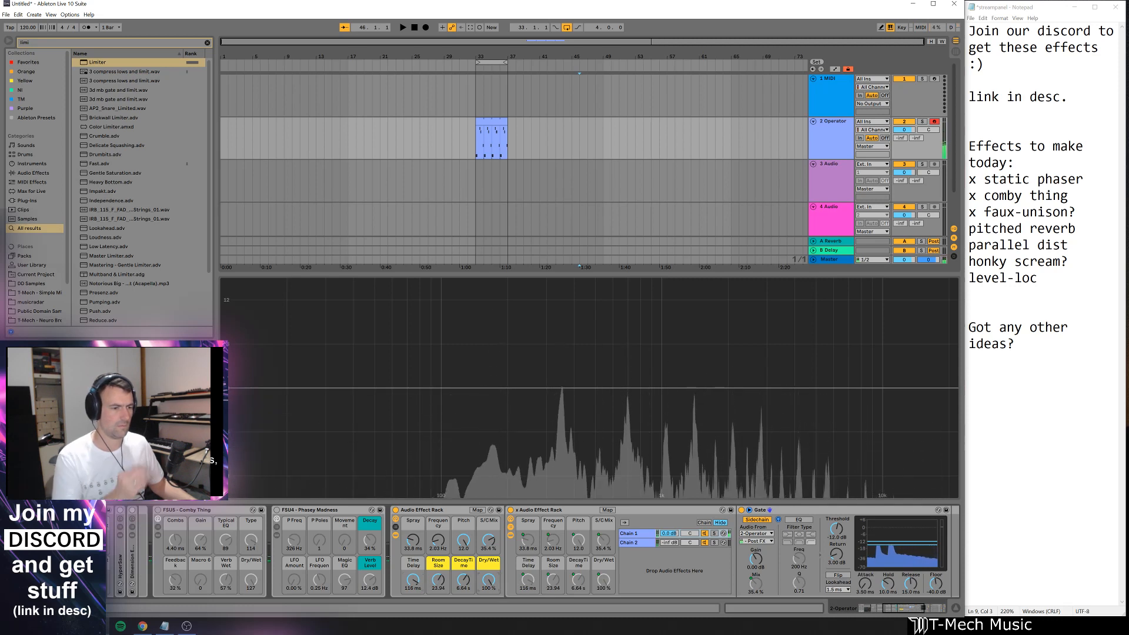
drag(489, 541, 438, 488)
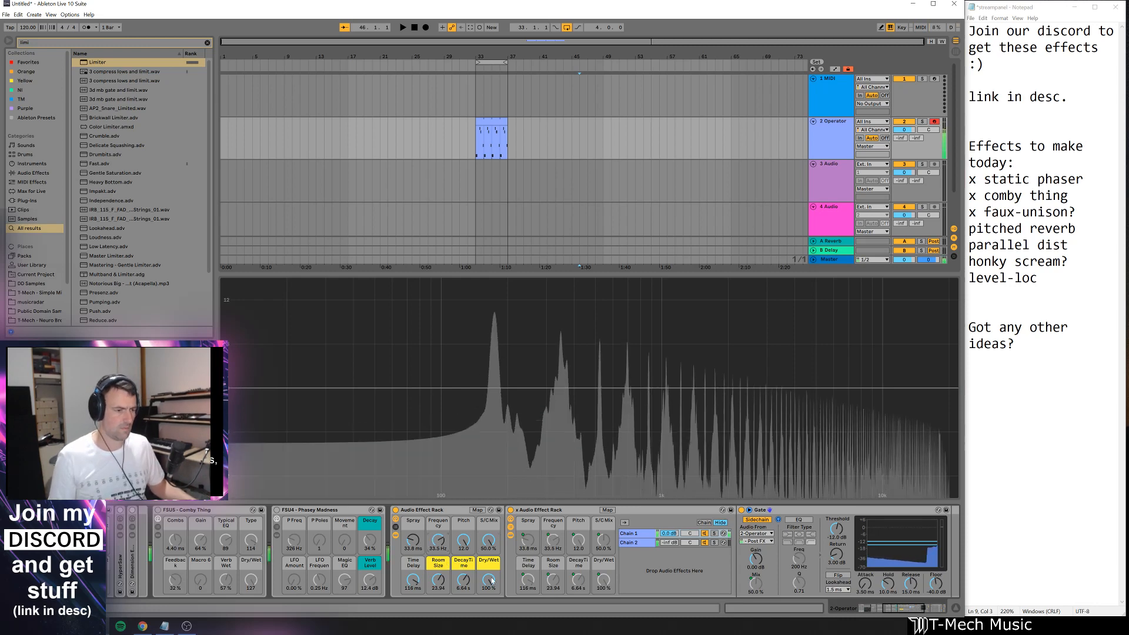
- Review the nested Gate, Grain Delay and Reverb settings, and set the outer rack's Pitch macro to 0
drag(904, 608, 925, 611)
click(599, 544)
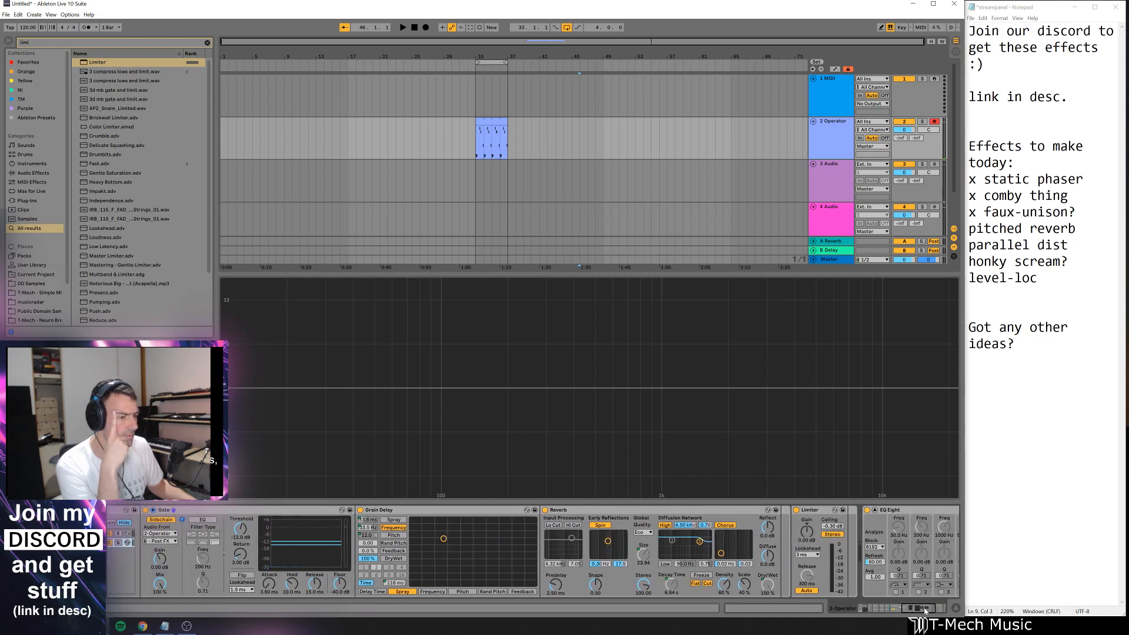
drag(925, 611, 894, 610)
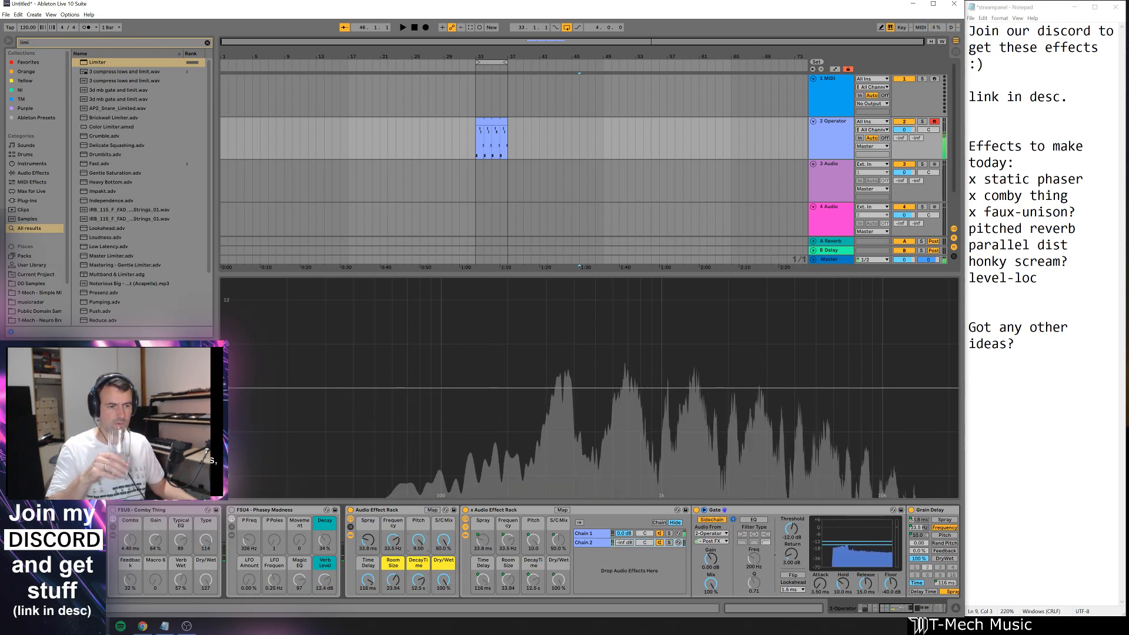
drag(421, 544, 420, 565)
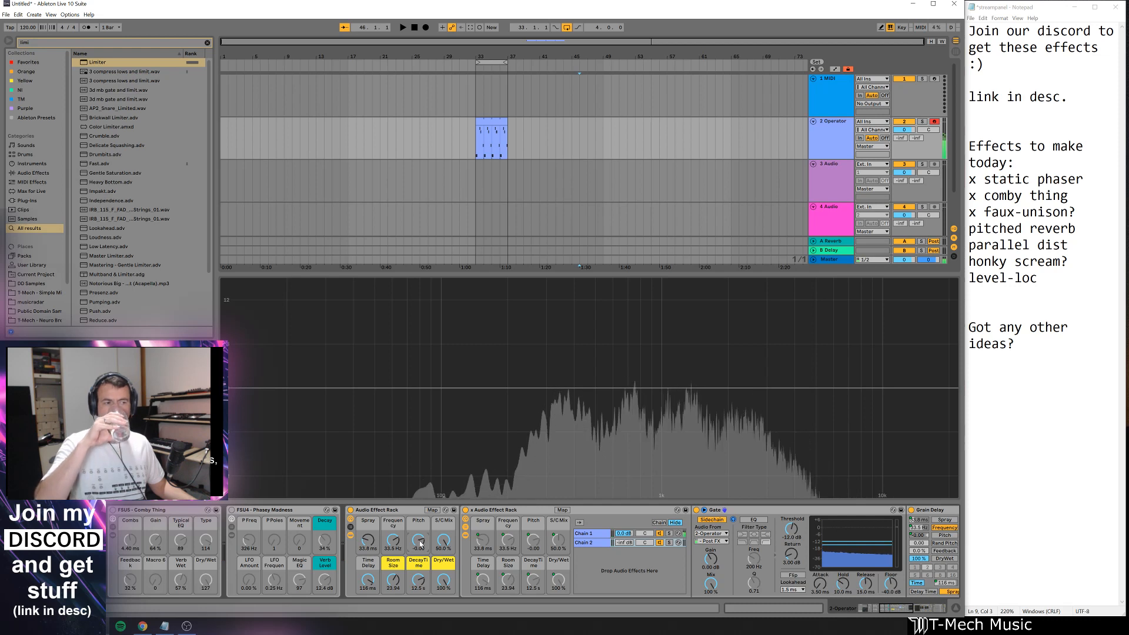
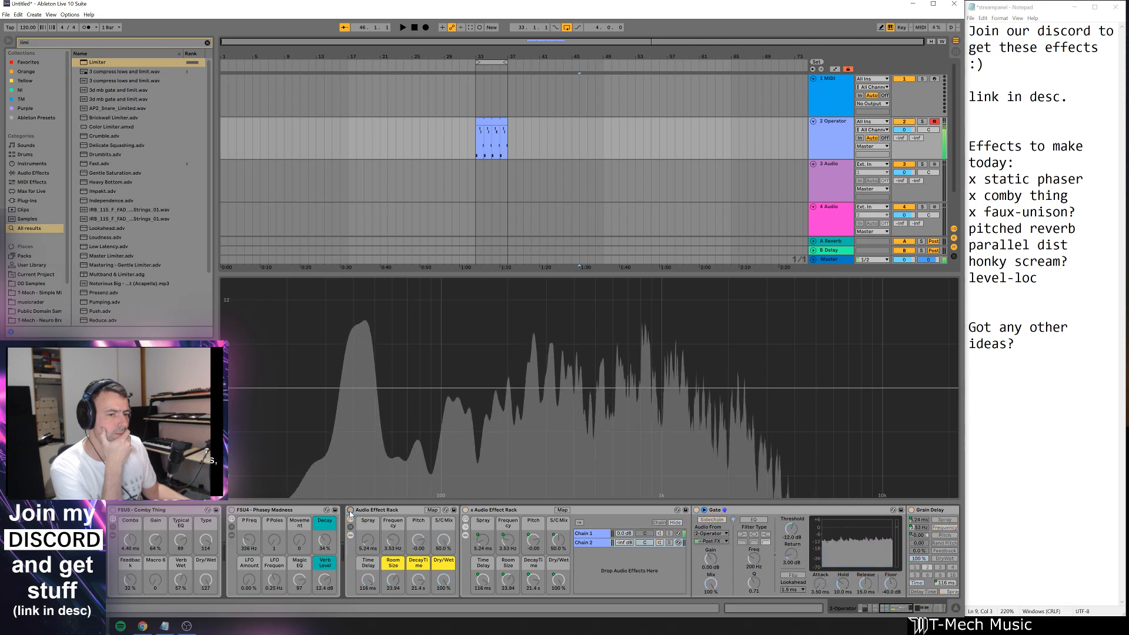
- Hide the selected Audio Effect Rack's chains and devices, keep its macros shown, and rename it "FSU7 - Frozen Reverbs"
click(370, 511)
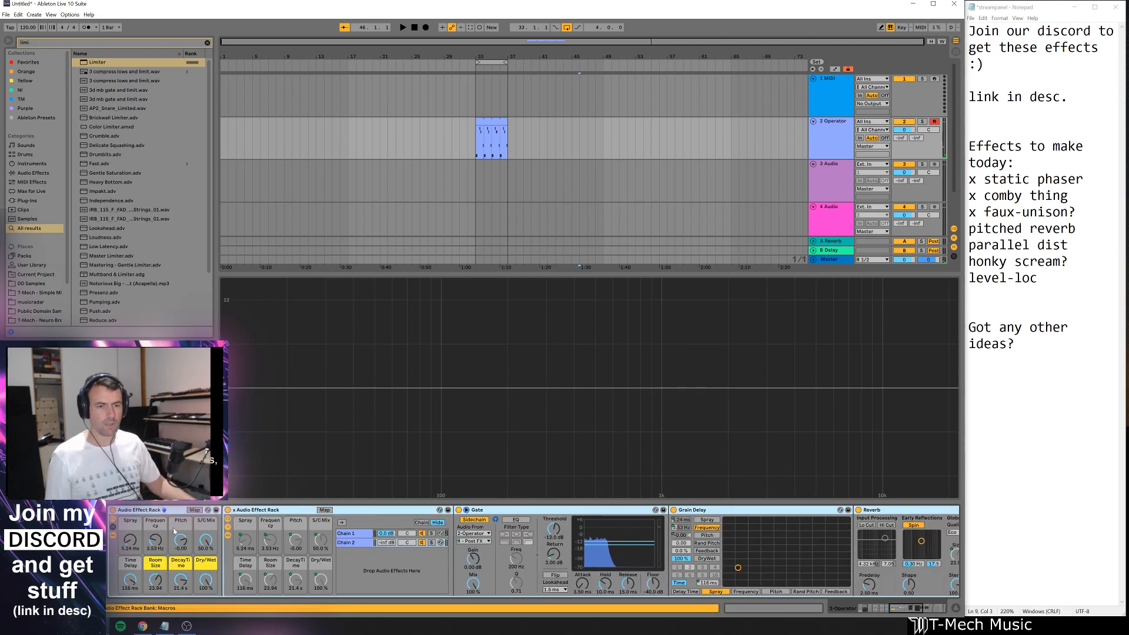
click(113, 535)
click(113, 519)
click(113, 519)
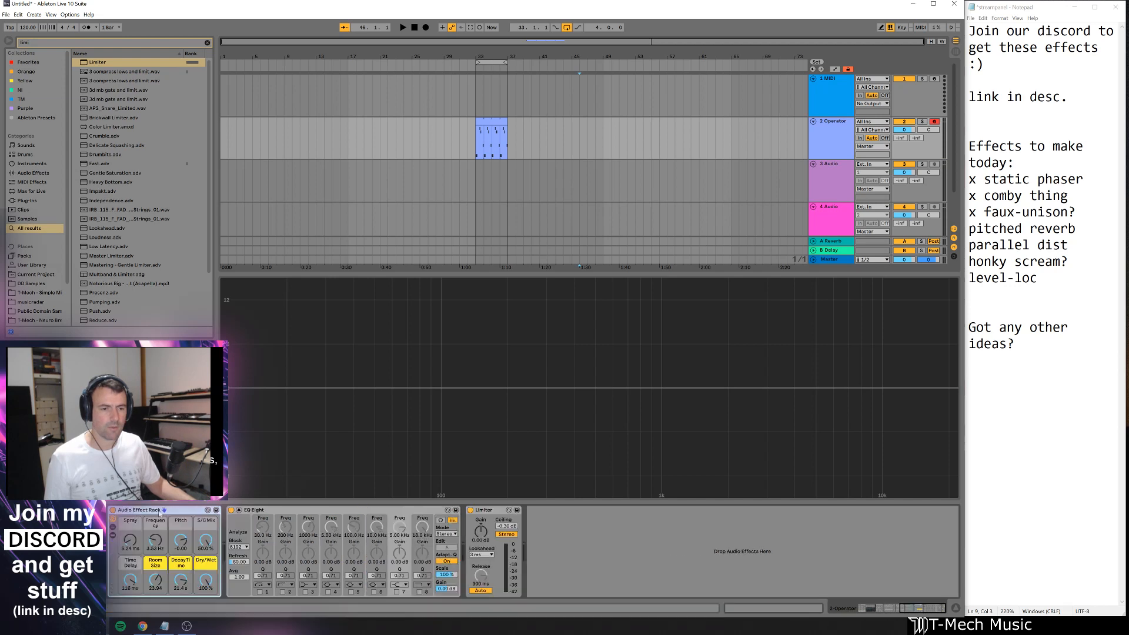
key(ctrl+r)
text(FSU)
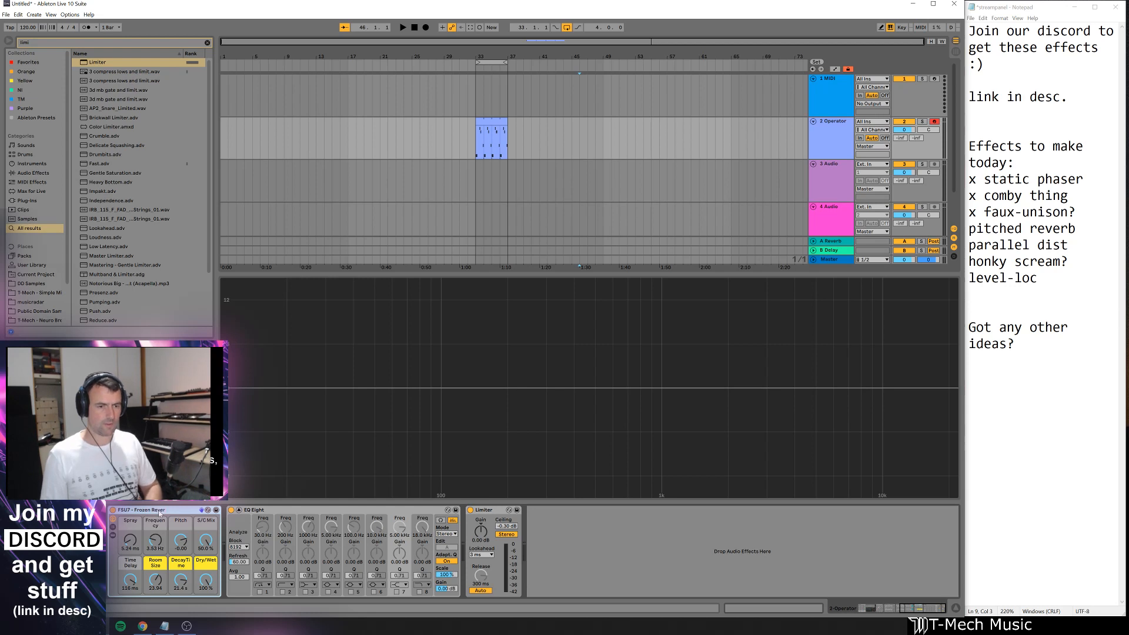
- Save the rack as a preset in the TM20 FSU library folder and mark "pitched reverb" with an x in the Notepad list
click(216, 510)
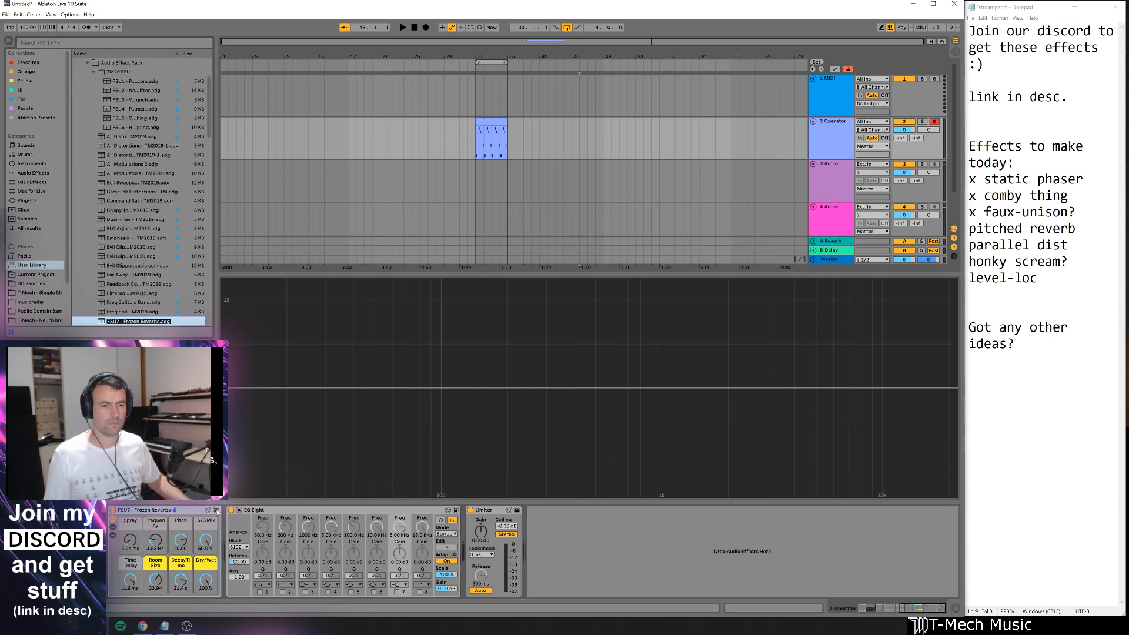
key(Return)
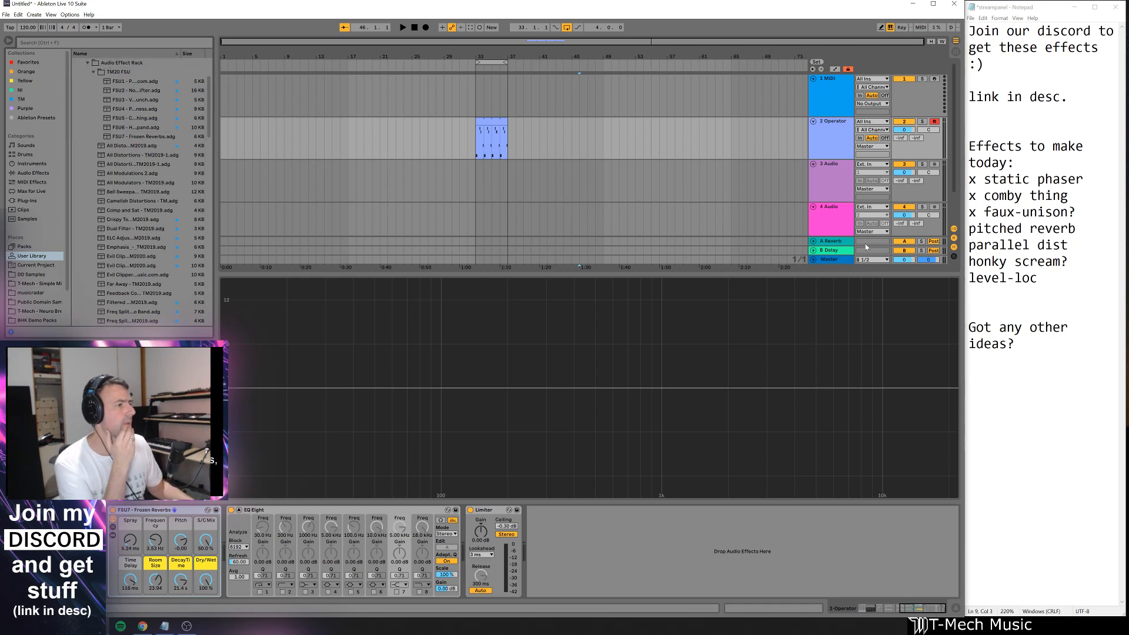
click(971, 212)
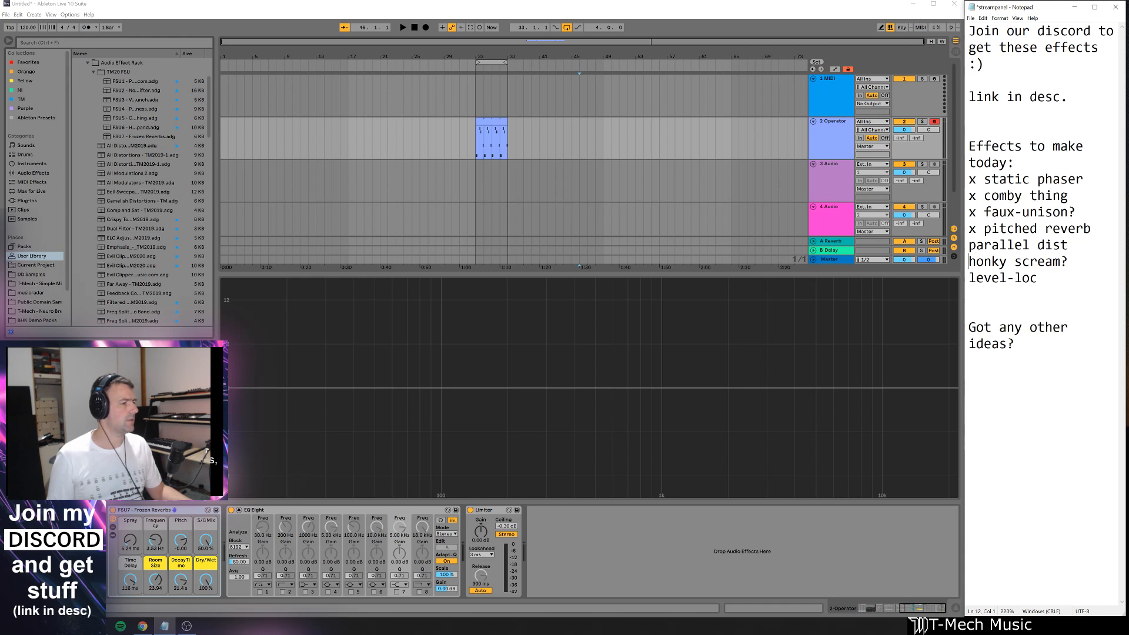
click(644, 556)
double_click(634, 438)
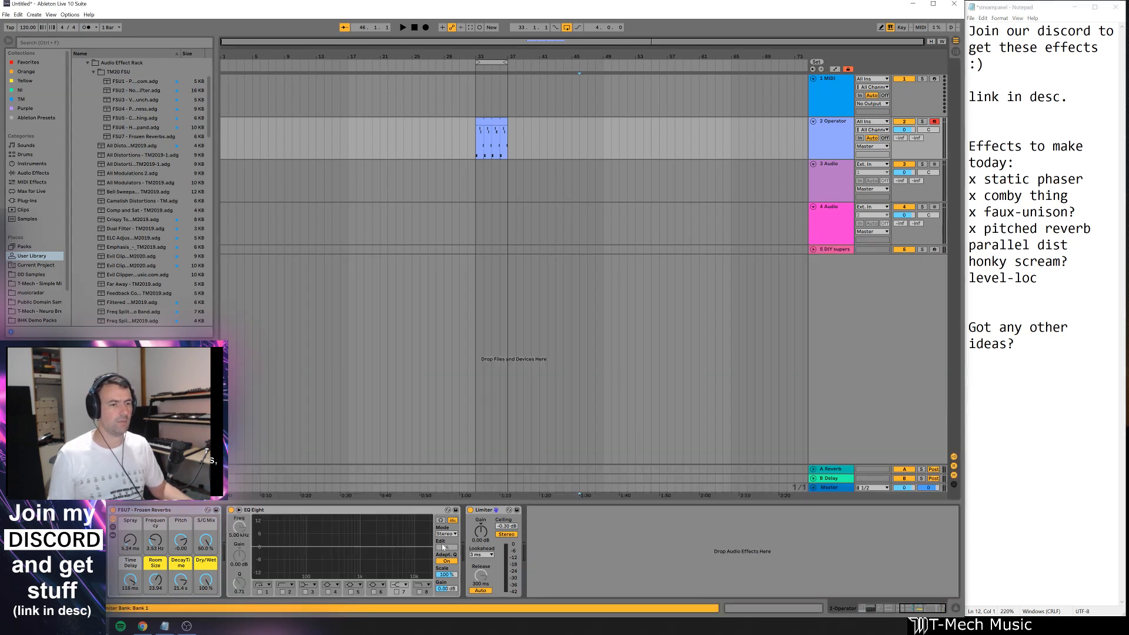
double_click(292, 531)
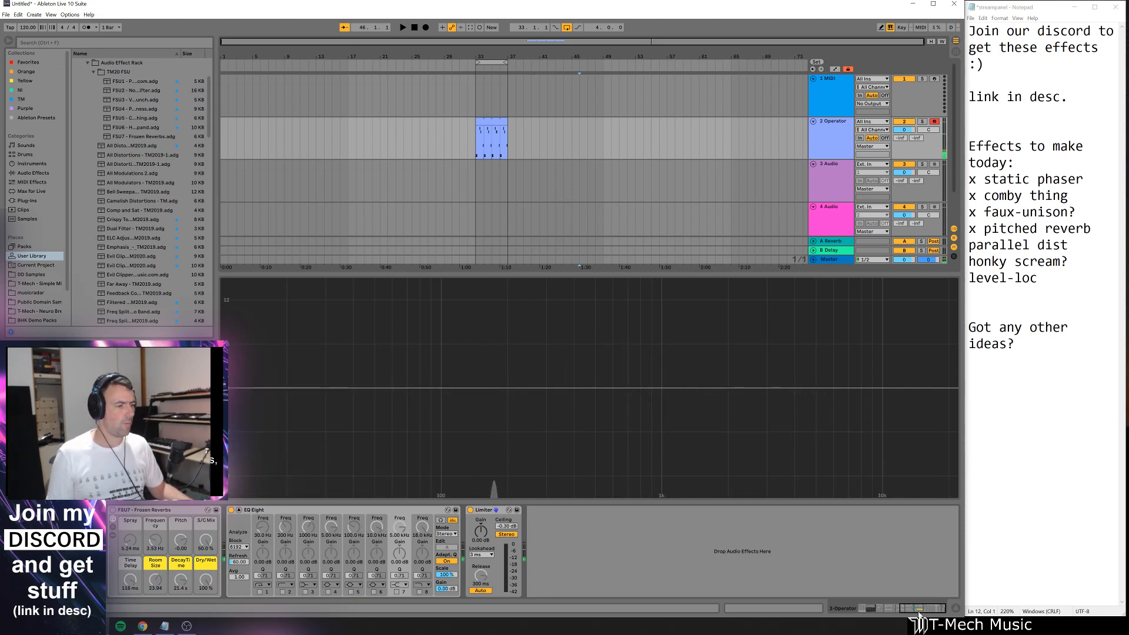
- Insert a Reverb between the FSU7 rack and EQ Eight, and raise its decay time to about 5.21 s
drag(908, 609, 849, 611)
key(ctrl+f)
text(rev)
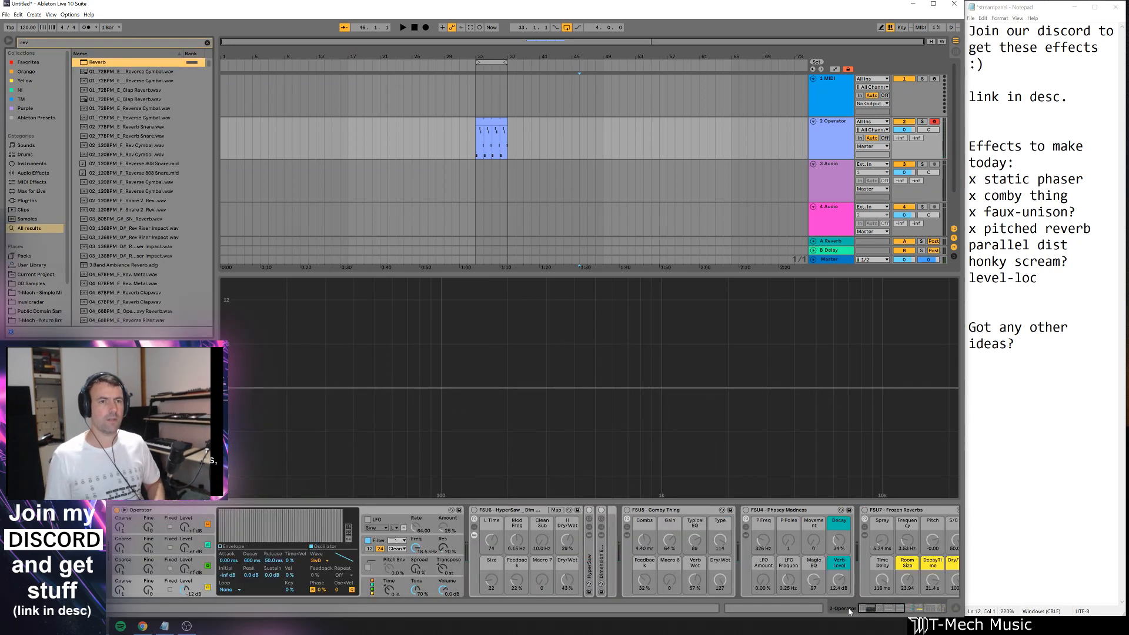
key(Return)
click(811, 514)
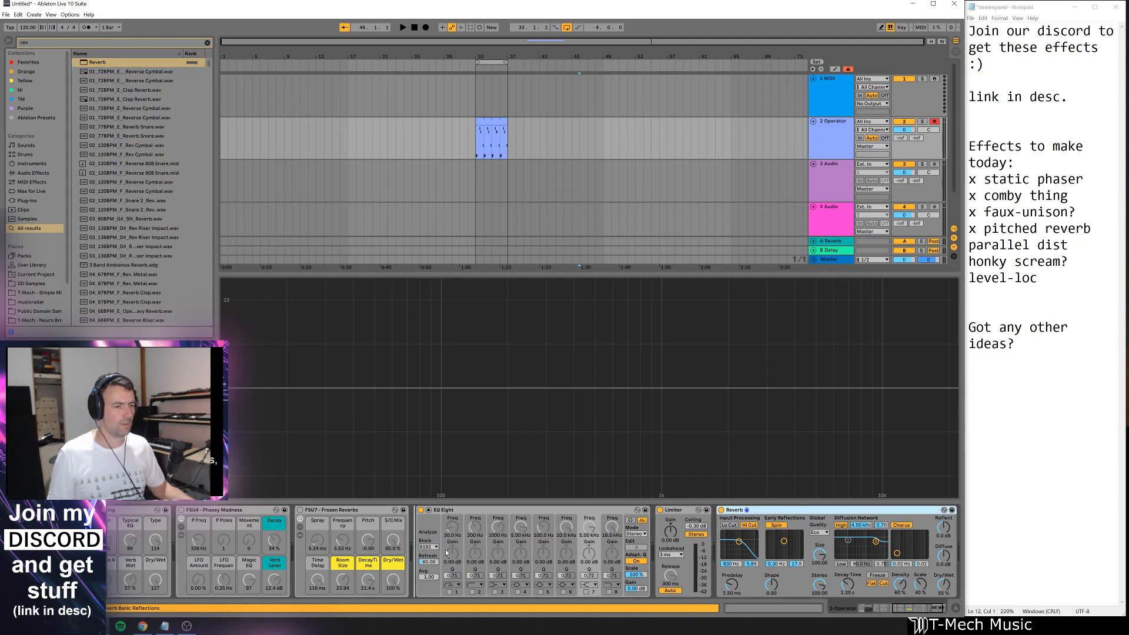
drag(445, 553, 445, 552)
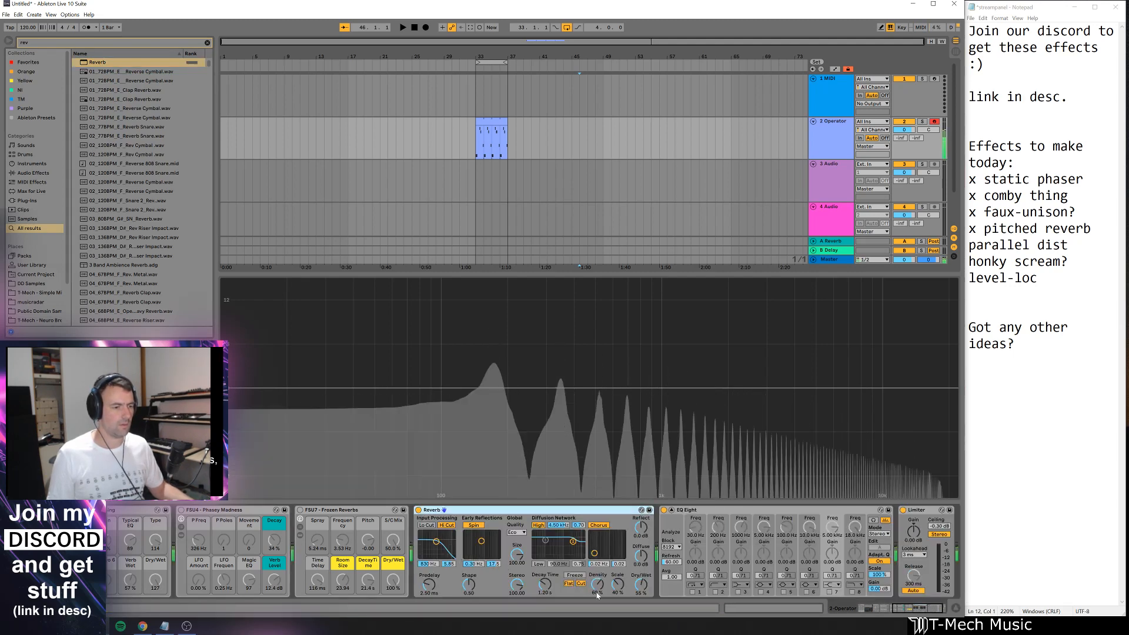
drag(546, 584, 545, 554)
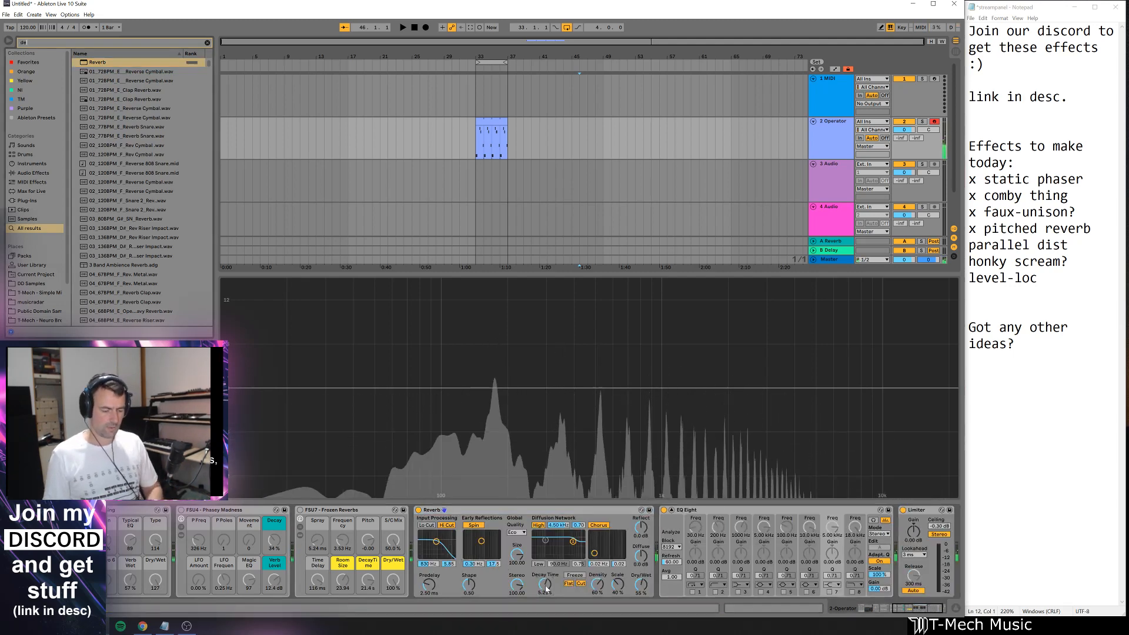
- Find the DevilLoc plug-in and insert it between the Reverb and EQ Eight
key(ctrl+f)
text(devil loc)
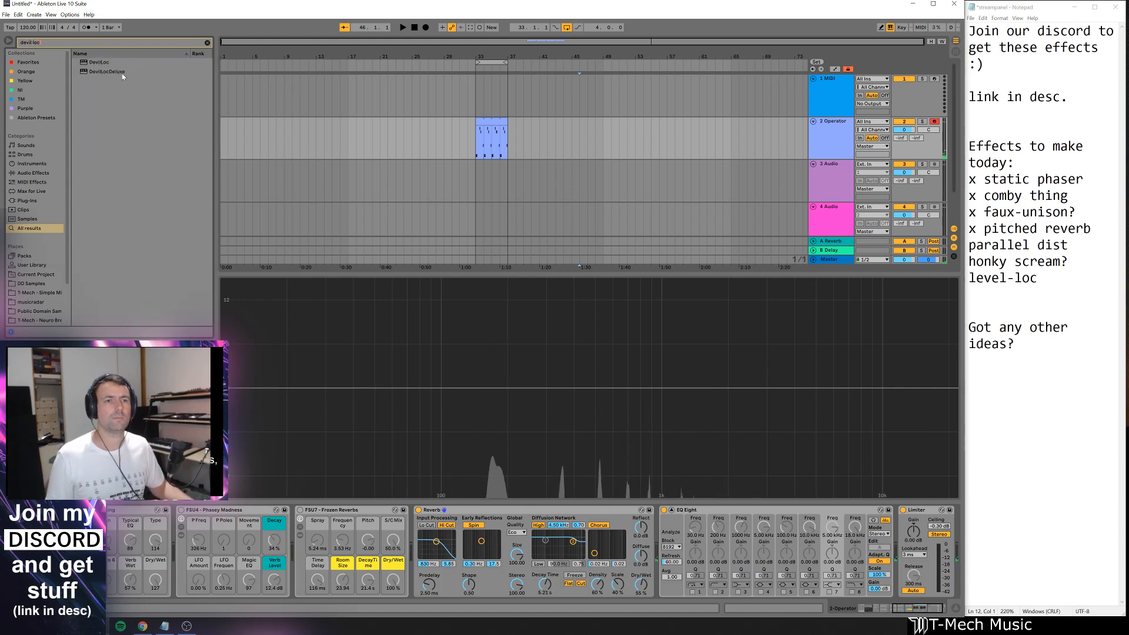
drag(275, 104, 669, 551)
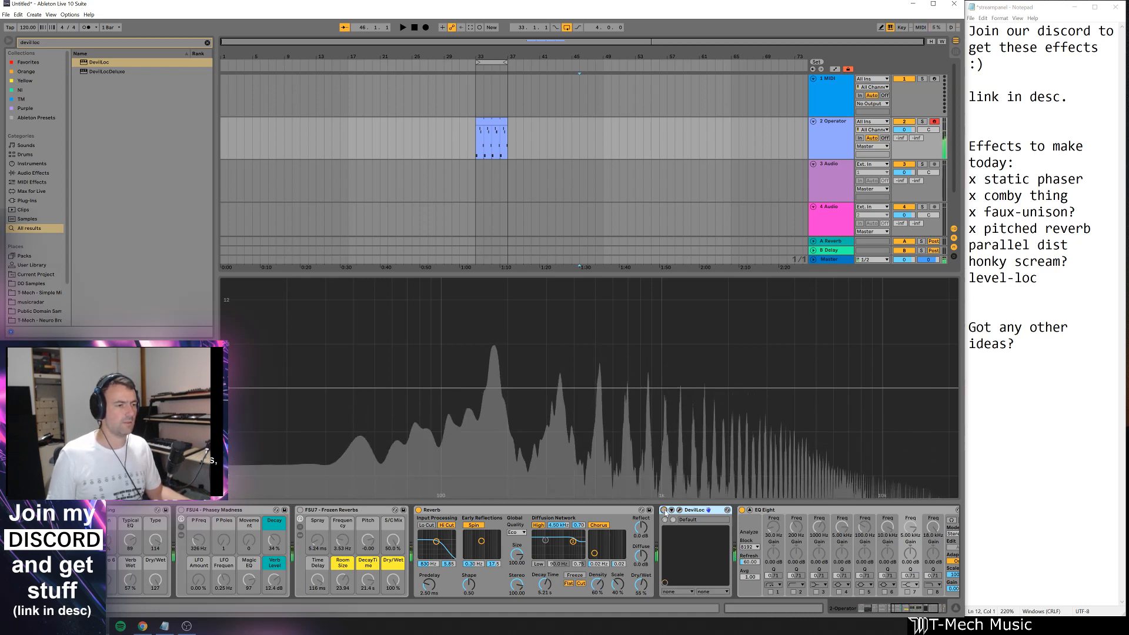
- Switch DevilLoc on, open its plug-in window and turn up the Crush and Crunch knobs
click(664, 511)
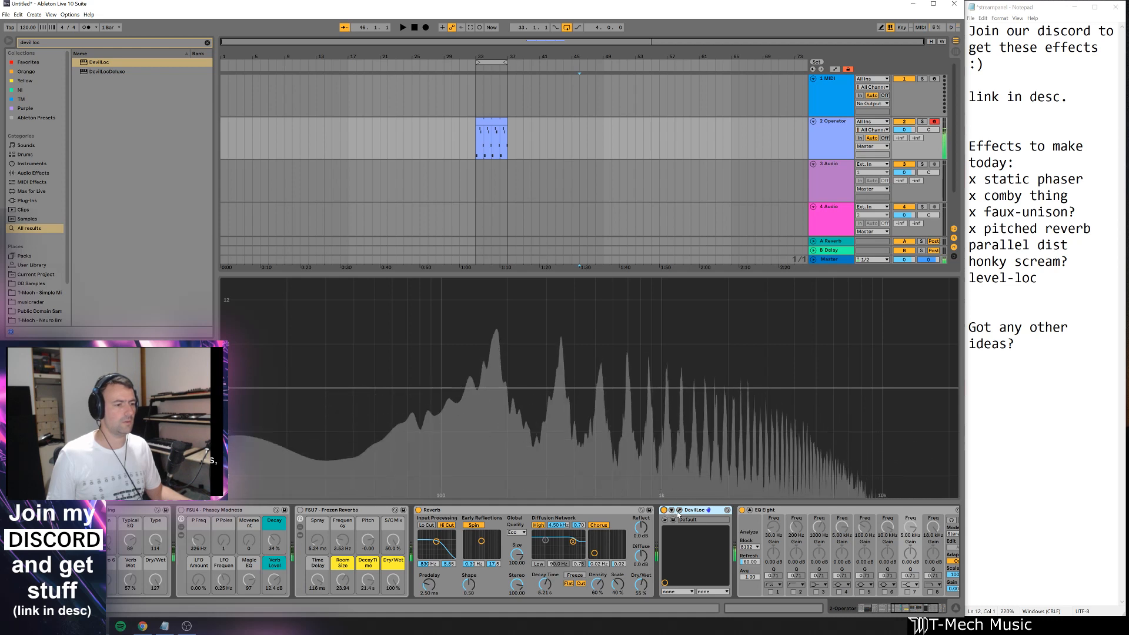
click(679, 511)
drag(68, 108, 68, 3)
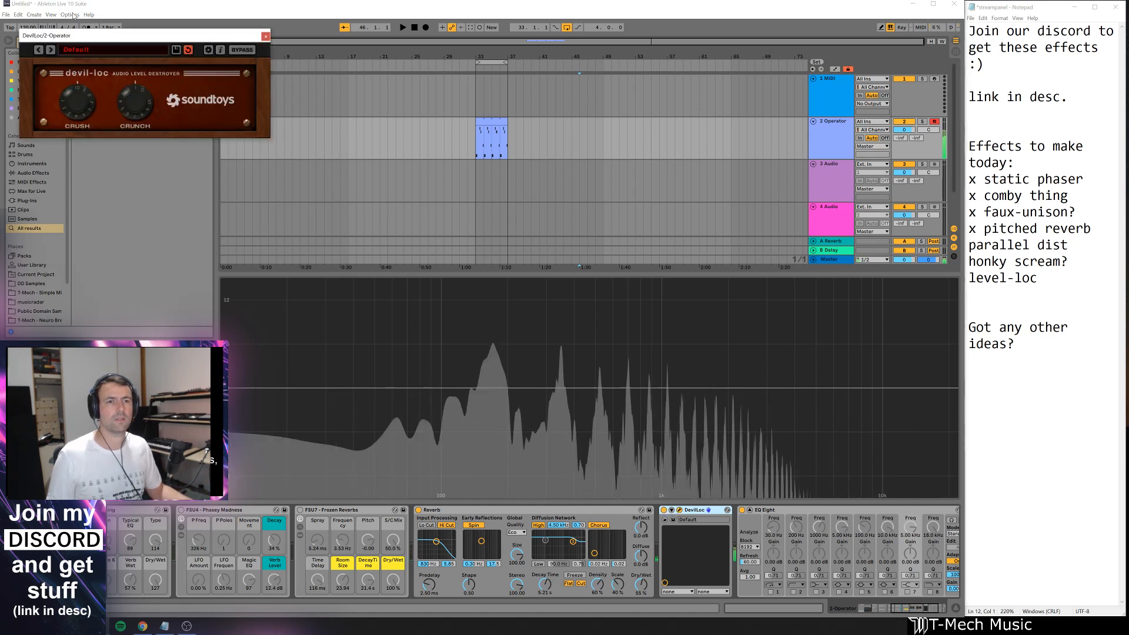
drag(128, 105, 123, 3)
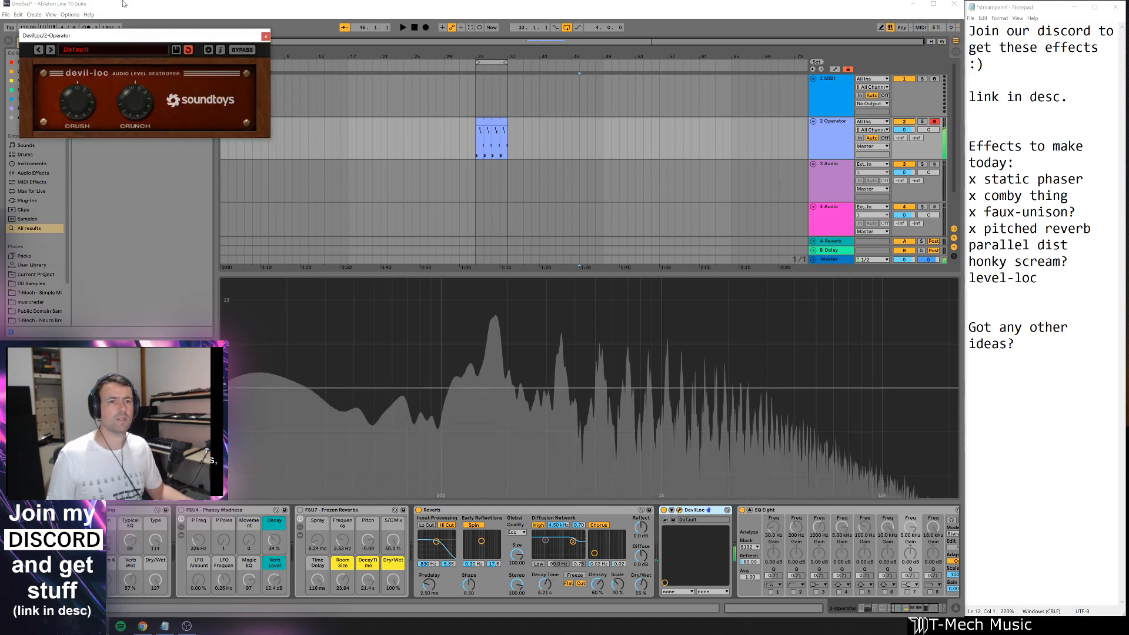
- Close the DevilLoc window and delete the plug-in from the Operator track
click(265, 37)
click(682, 511)
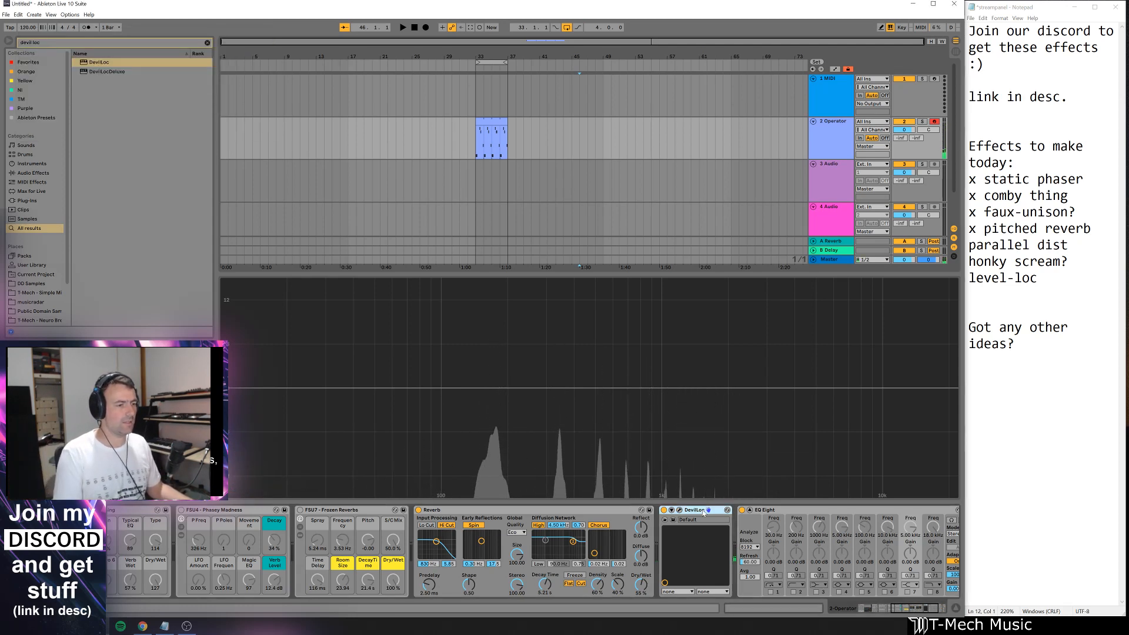
key(Delete)
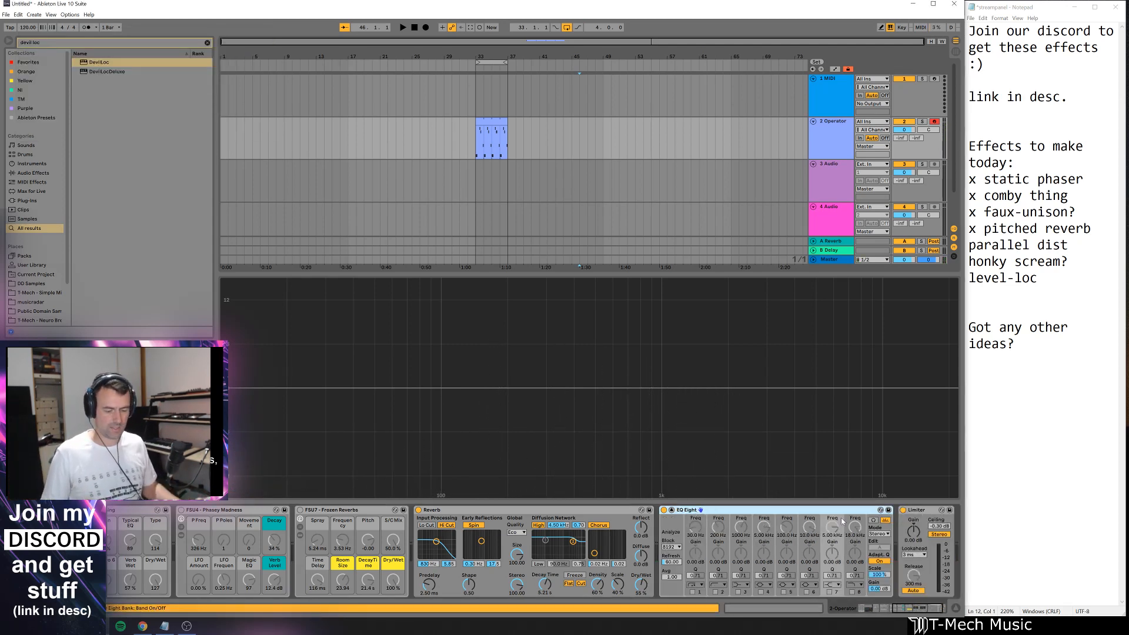
- Insert the OTT.adv preset between the Reverb and EQ Eight, lower its time and raise its output to about 7.1 dB
key(ctrl+f)
text(ott)
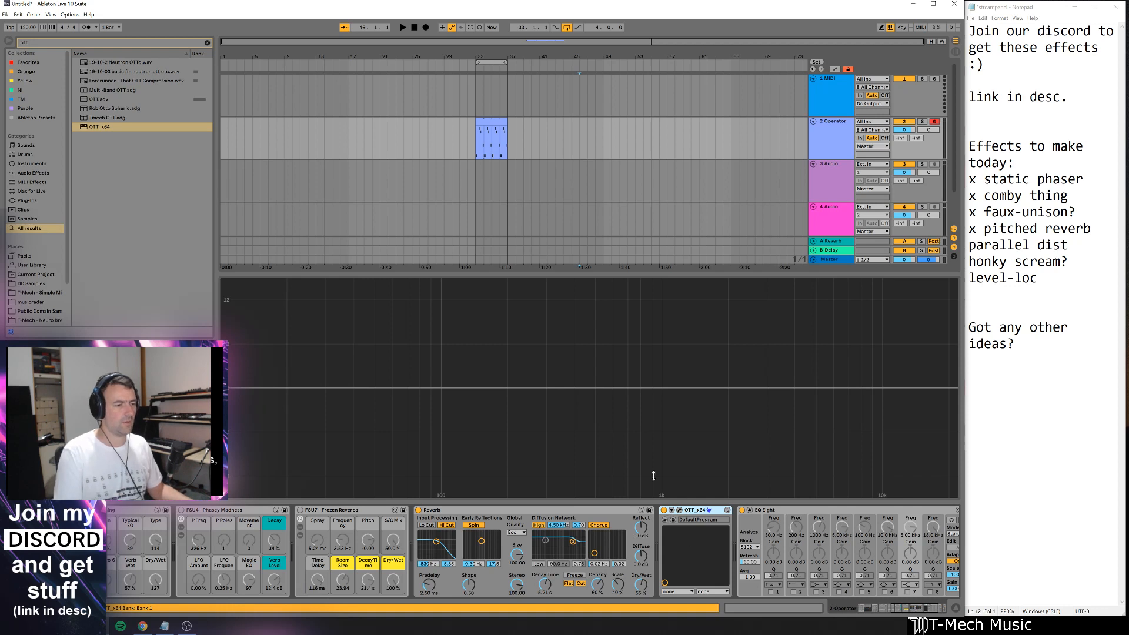
key(Delete)
mouse_move(90, 101)
mouse_down()
mouse_move(534, 303)
mouse_move(666, 572)
mouse_move(692, 550)
mouse_up()
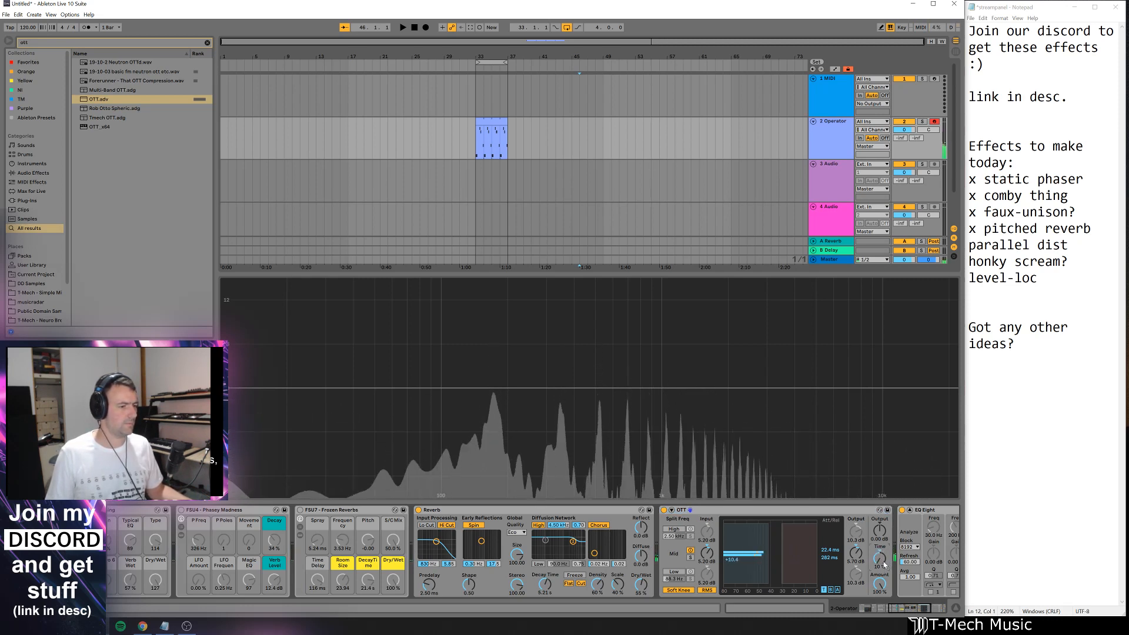
drag(882, 563, 882, 623)
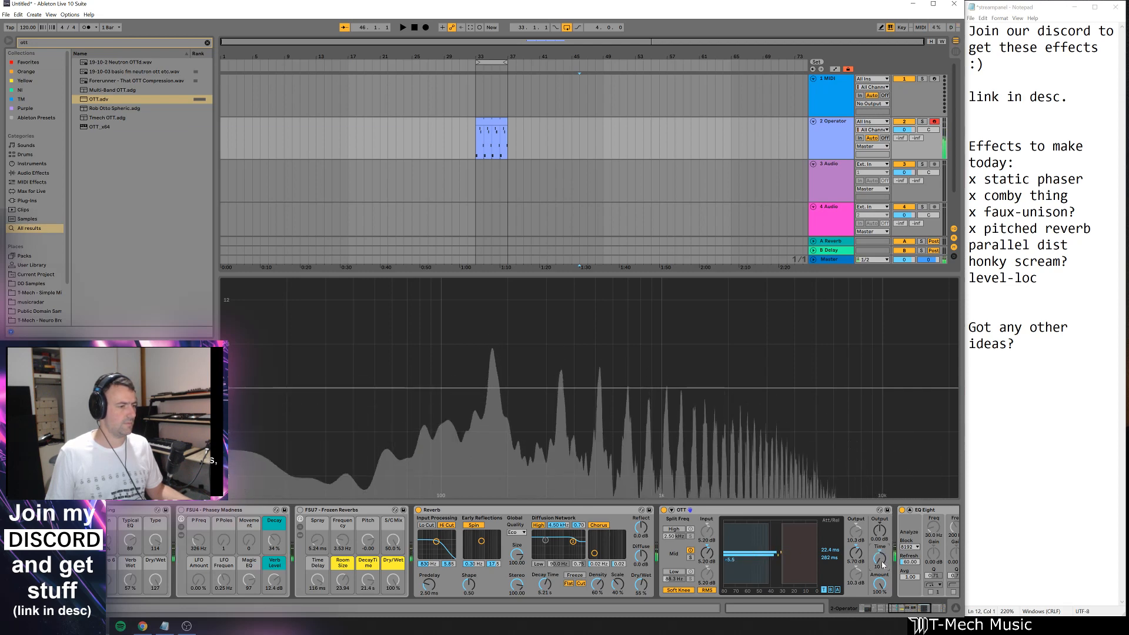
drag(881, 531, 881, 511)
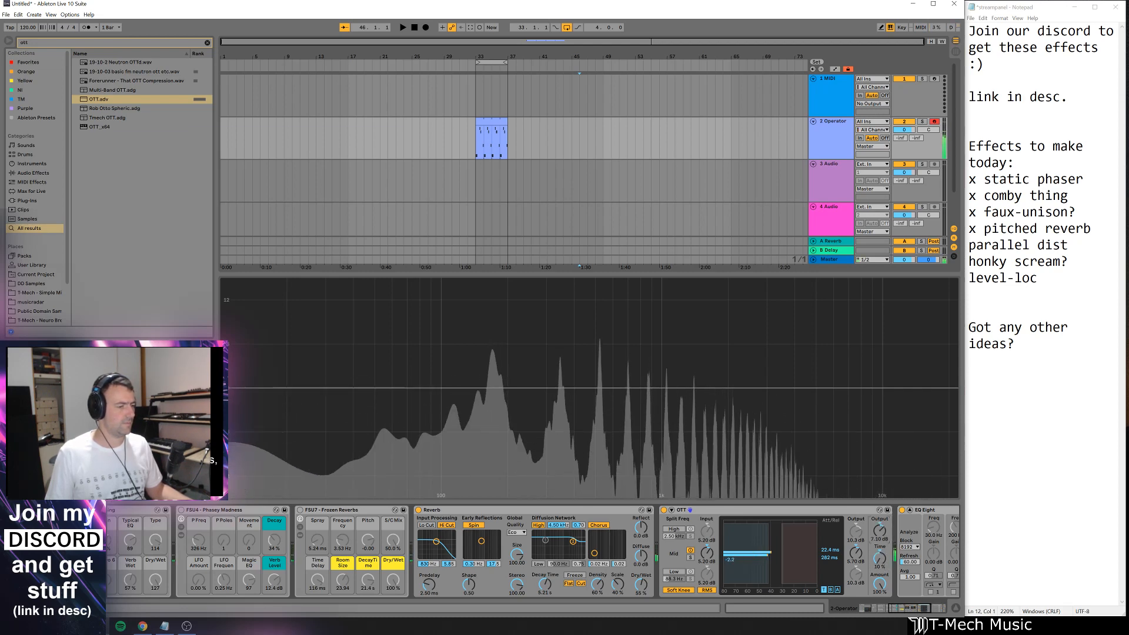
- Find the Saturator effect and insert it directly after OTT
drag(925, 608, 952, 608)
click(519, 511)
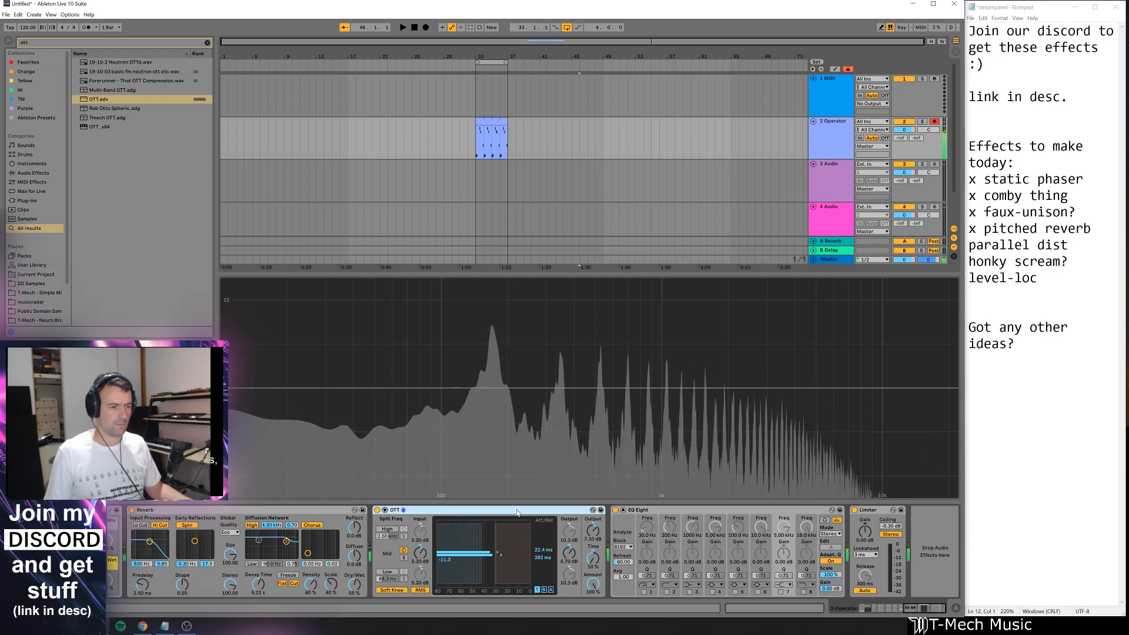
key(ctrl+f)
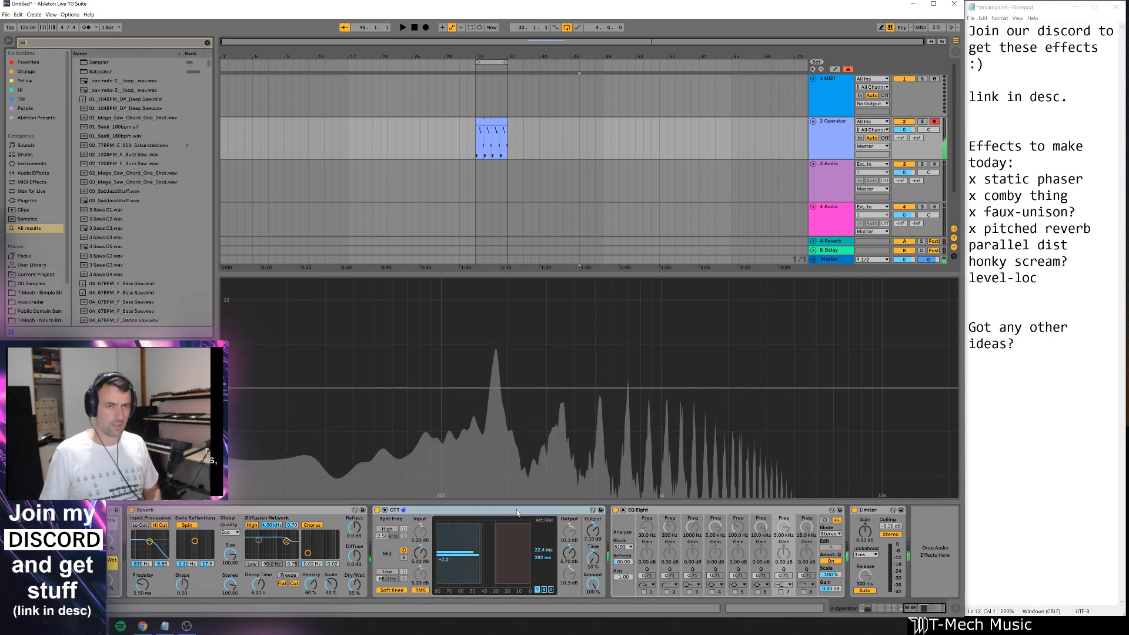
text(sat)
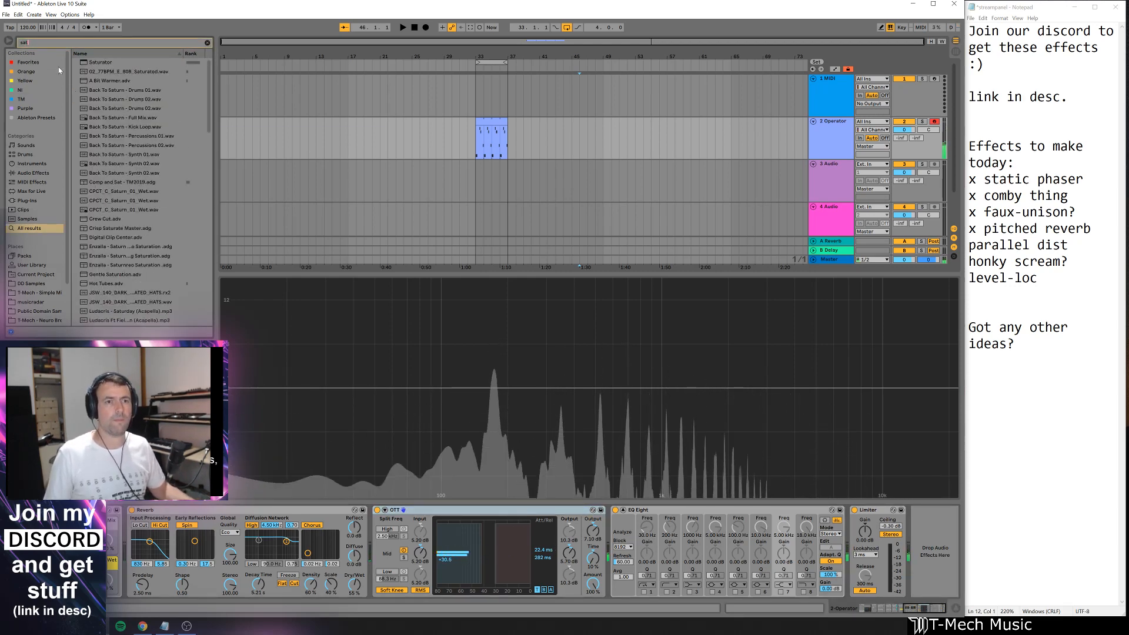
key(Down)
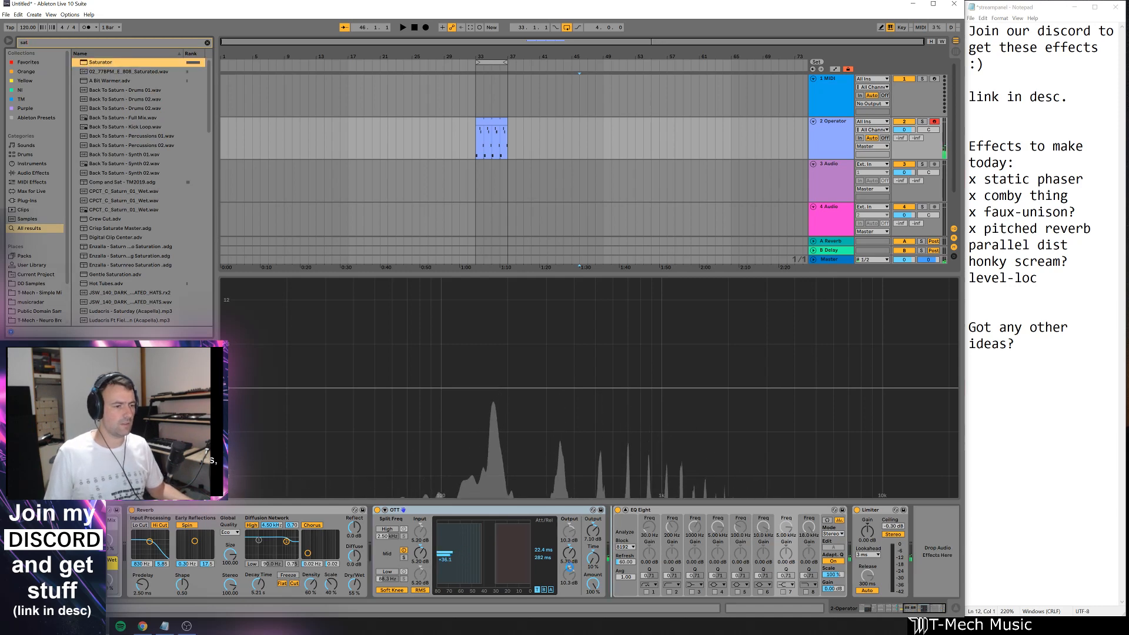
key(Return)
- Copy the Saturator to before OTT and set the copy to Sinoid Fold with 6 dB drive and 71.4% dry/wet
ctrl+drag(648, 513, 424, 572)
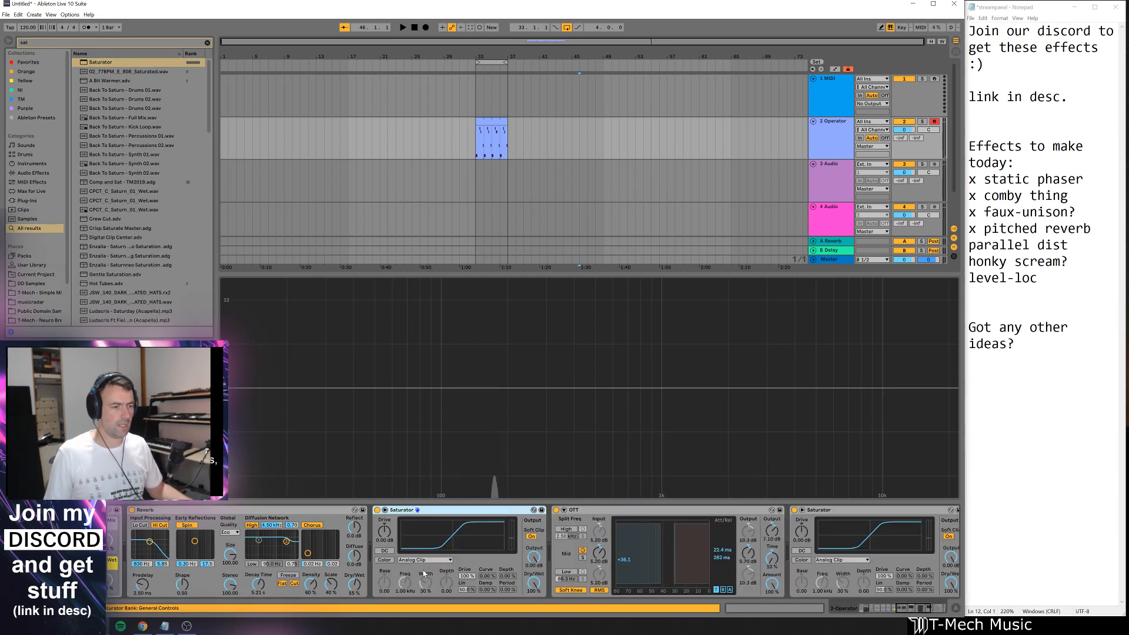
click(431, 561)
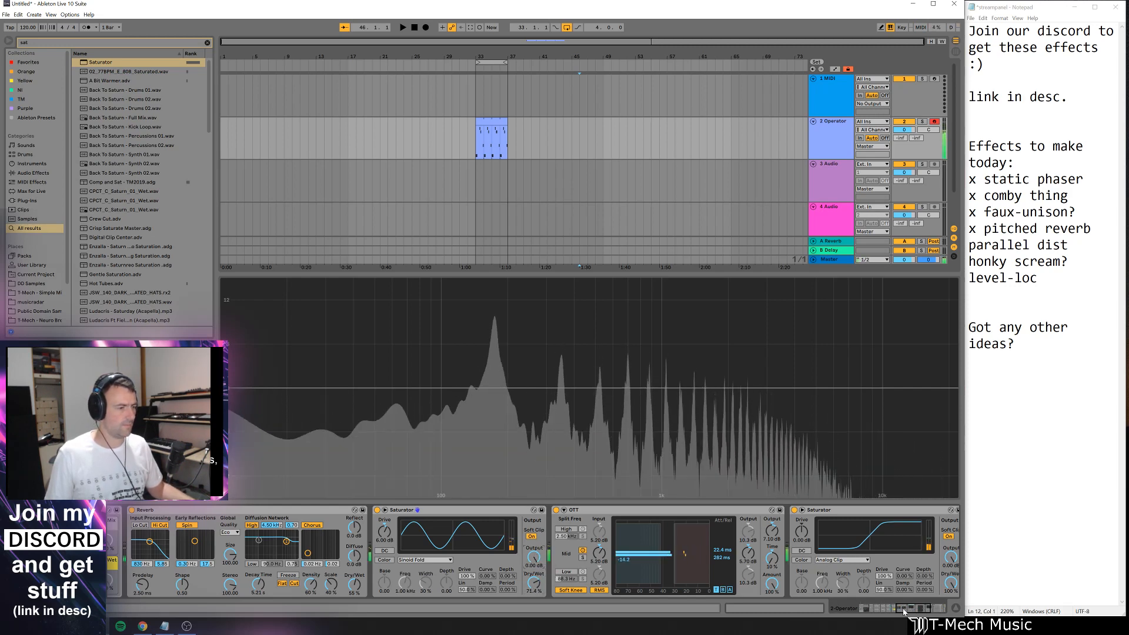
- Group the first Saturator, OTT and the second Saturator into one Audio Effect Rack
click(907, 610)
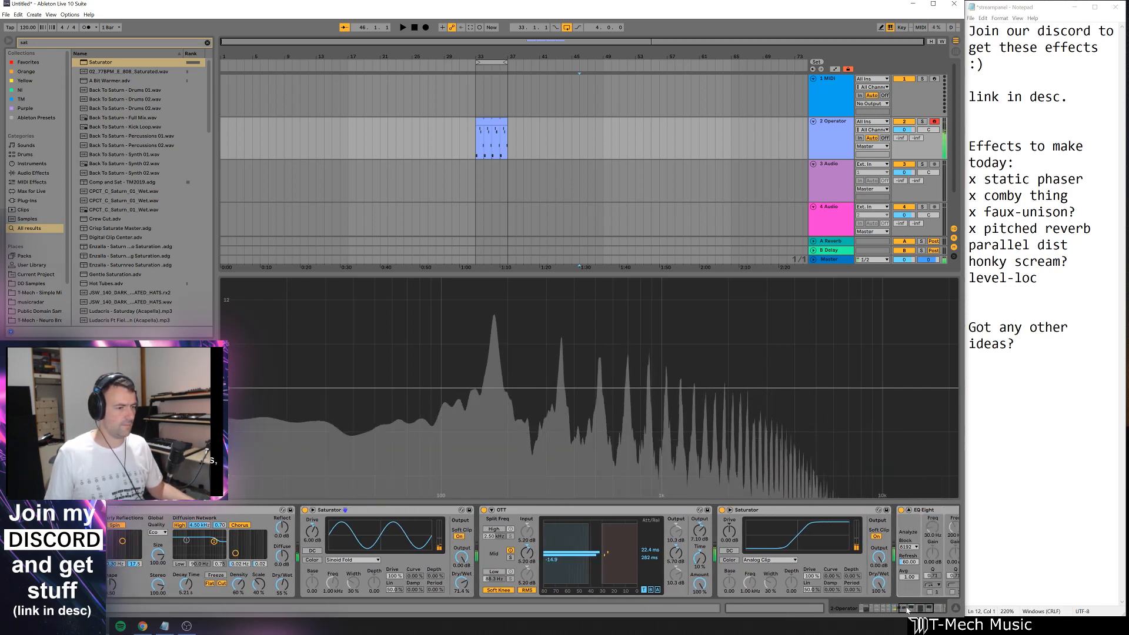
click(388, 511)
shift+click(738, 510)
key(ctrl+g)
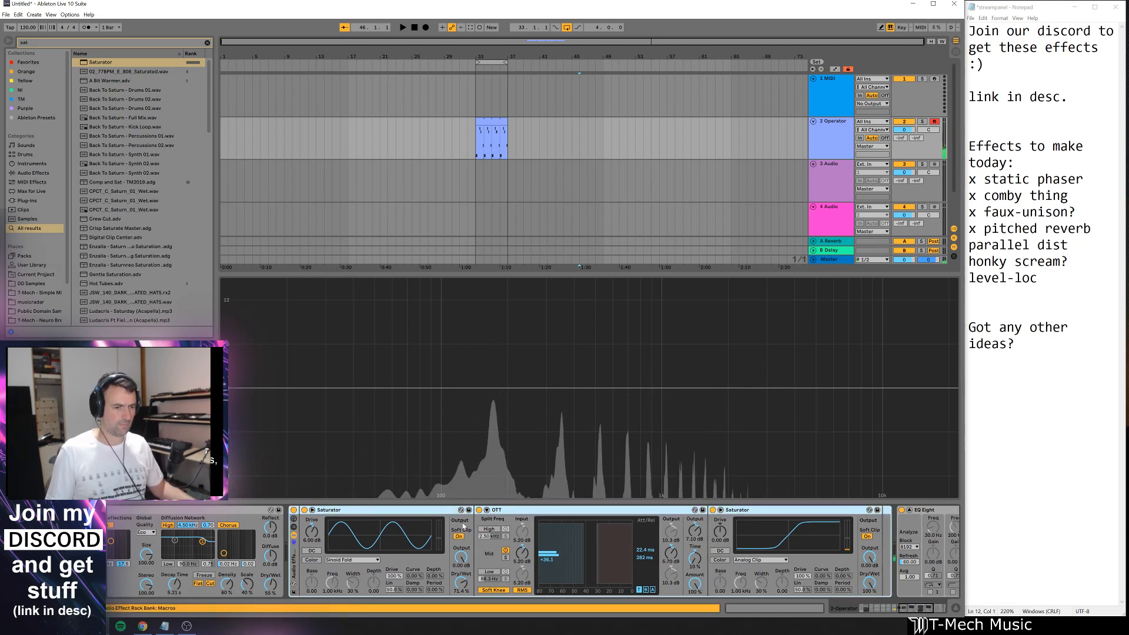
- Show the new rack's macro controls and rename the rack "FSU8 - Level Locked"
click(294, 520)
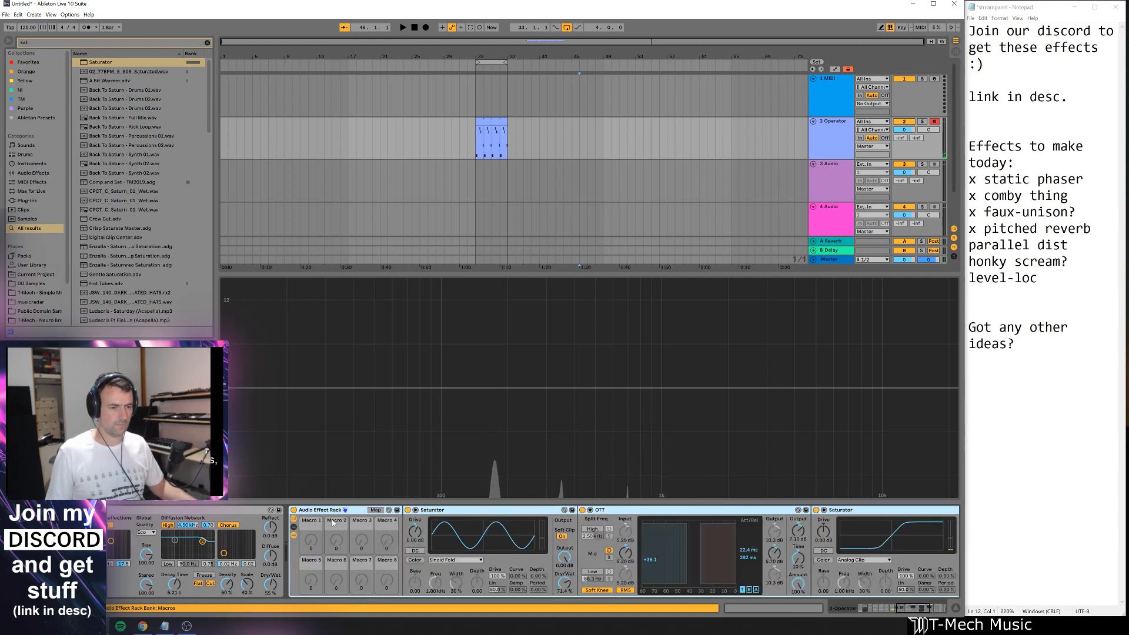
text(FS)
key(Return)
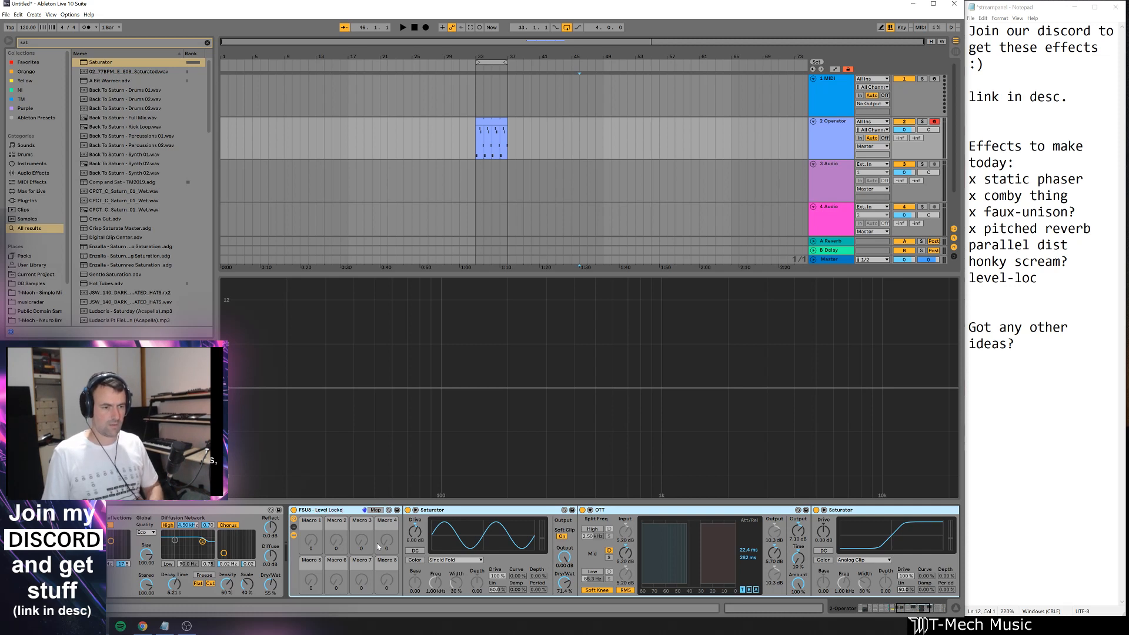
- Map the first Saturator's Drive to Macro 1 of the FSU8 rack
right_click(413, 533)
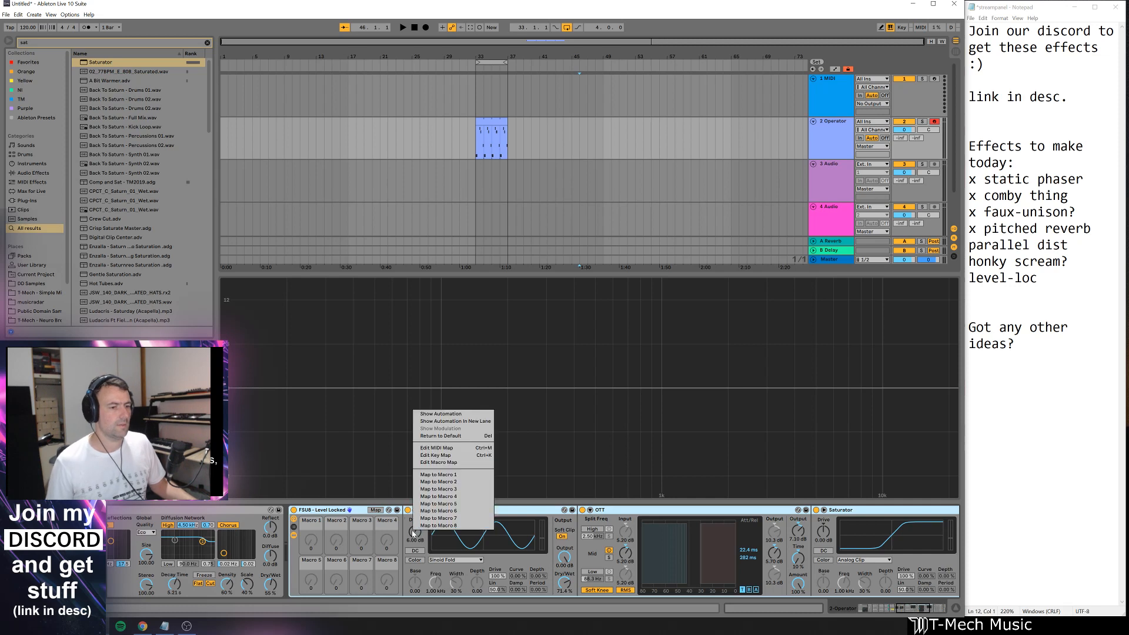
click(440, 474)
right_click(462, 511)
click(472, 507)
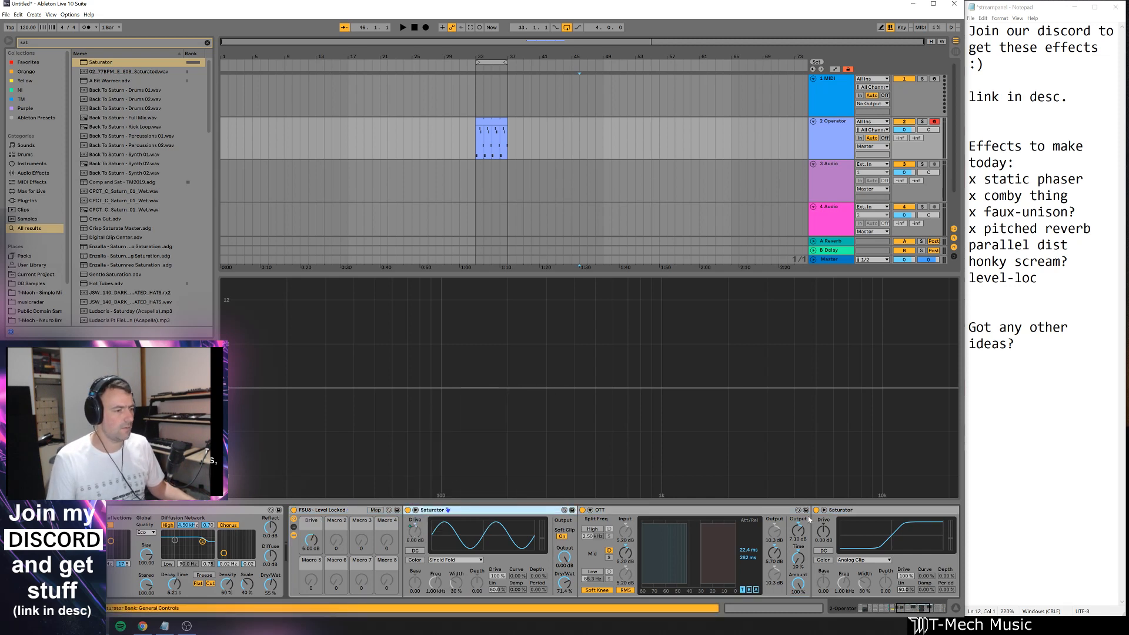
- Rename Macro 1 of the FSU8 rack to "Input Drive"
right_click(853, 511)
click(871, 507)
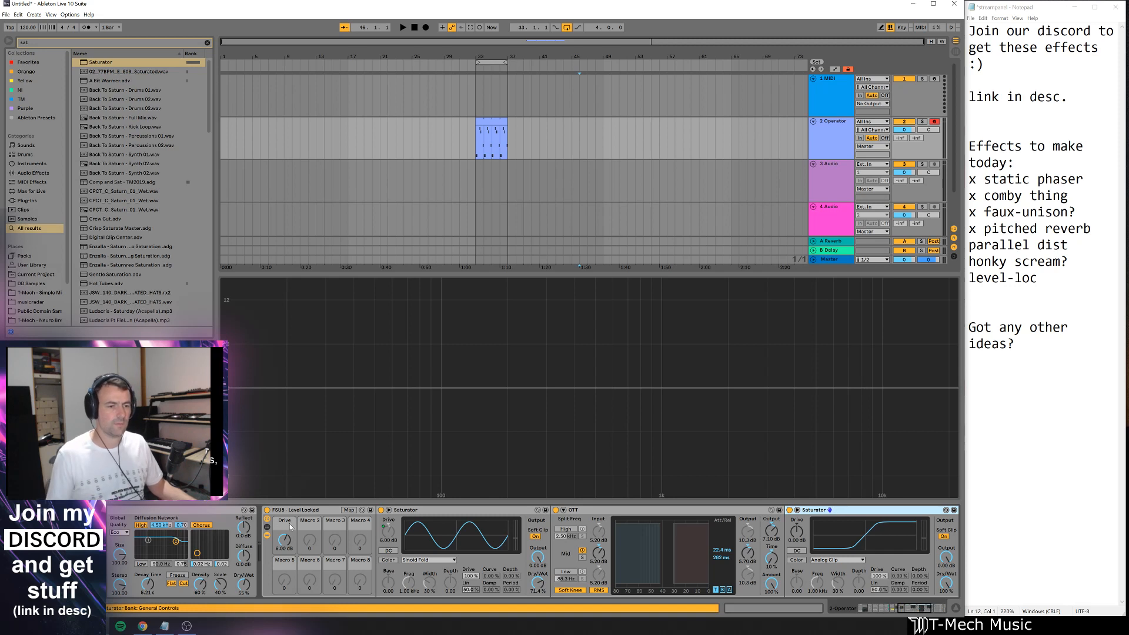
text(Input)
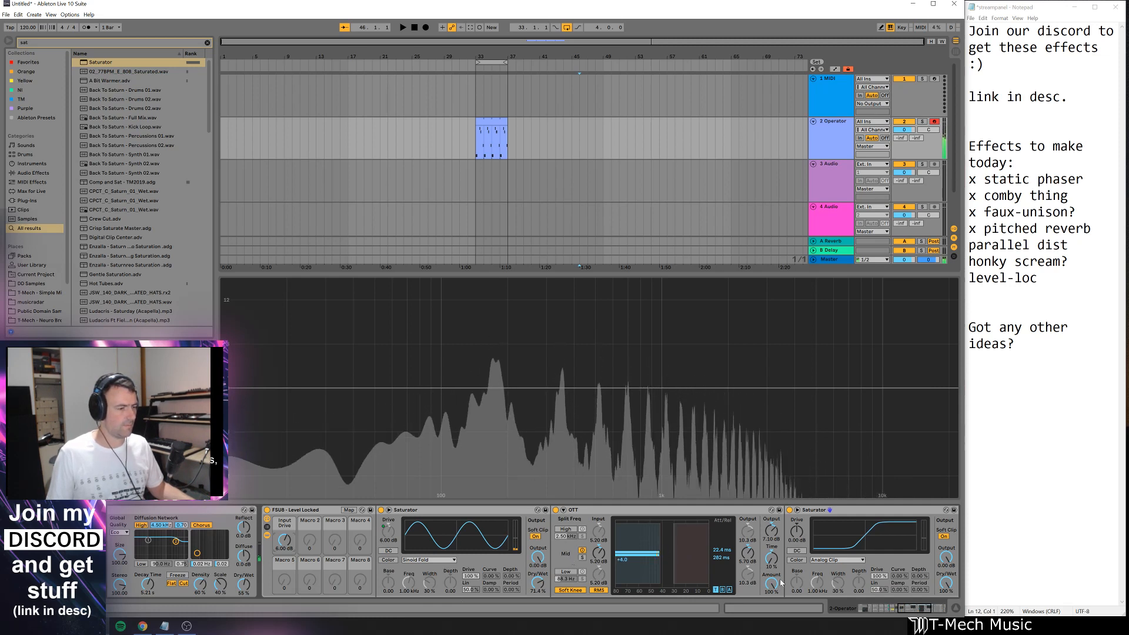
- Map OTT's Time to Macro 2 as "Squash / Punch" and set that macro to about 29%
right_click(773, 560)
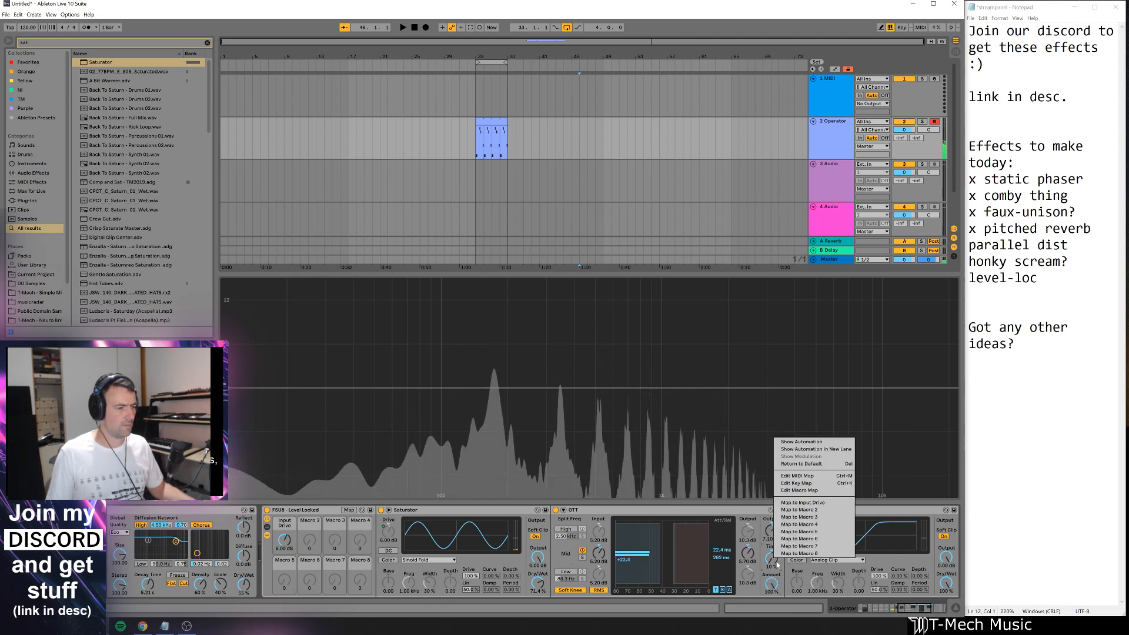
click(773, 559)
right_click(774, 560)
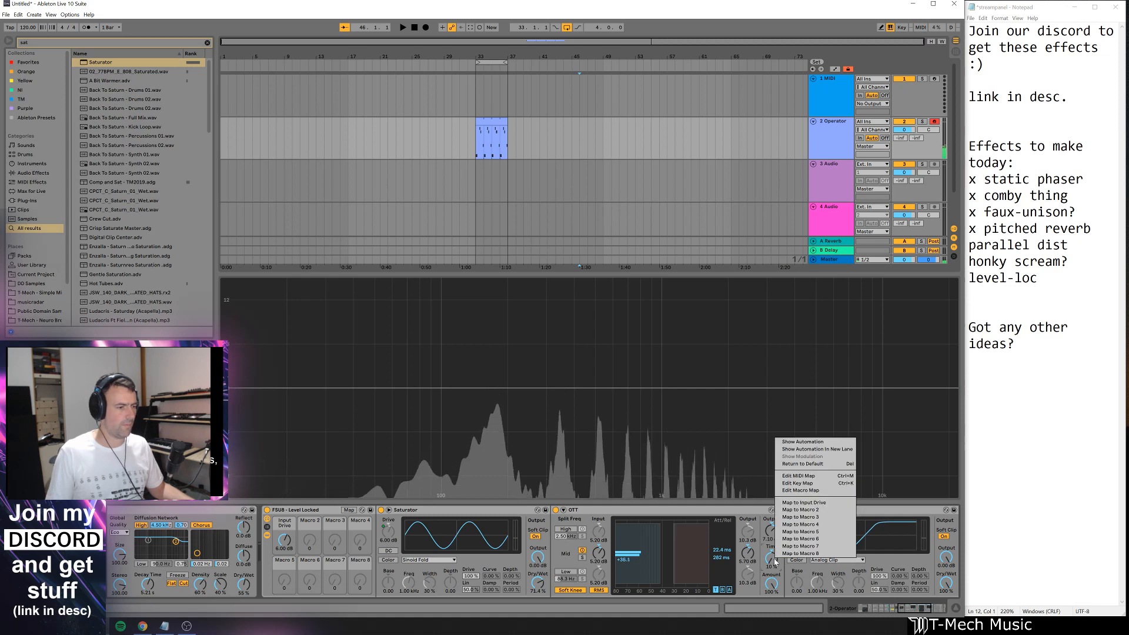
click(812, 510)
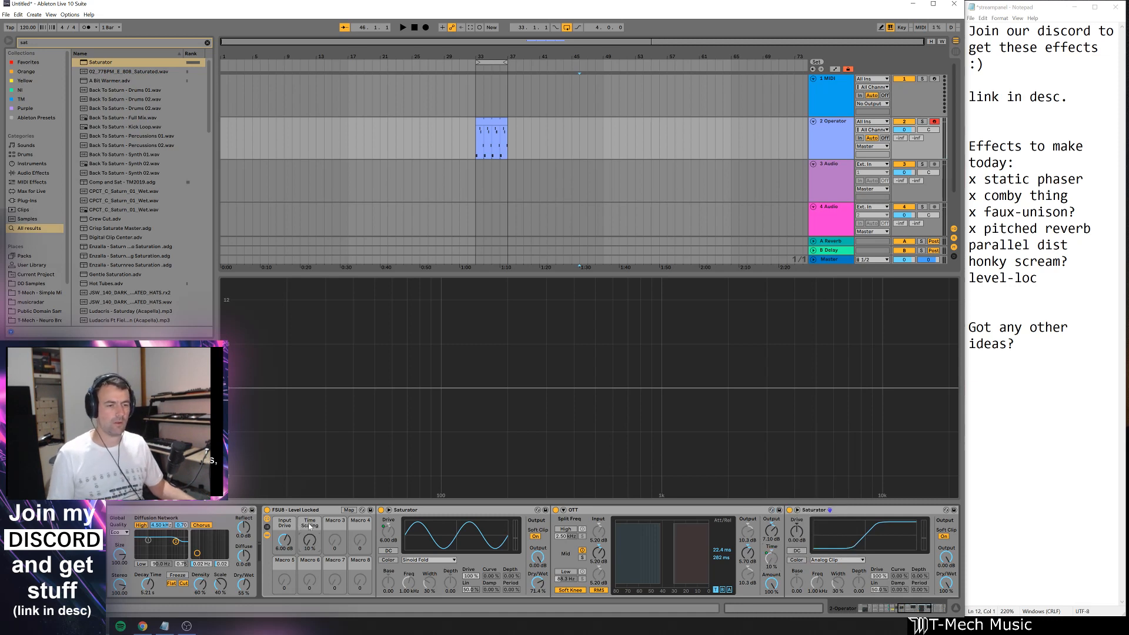
text(Squash / Punch)
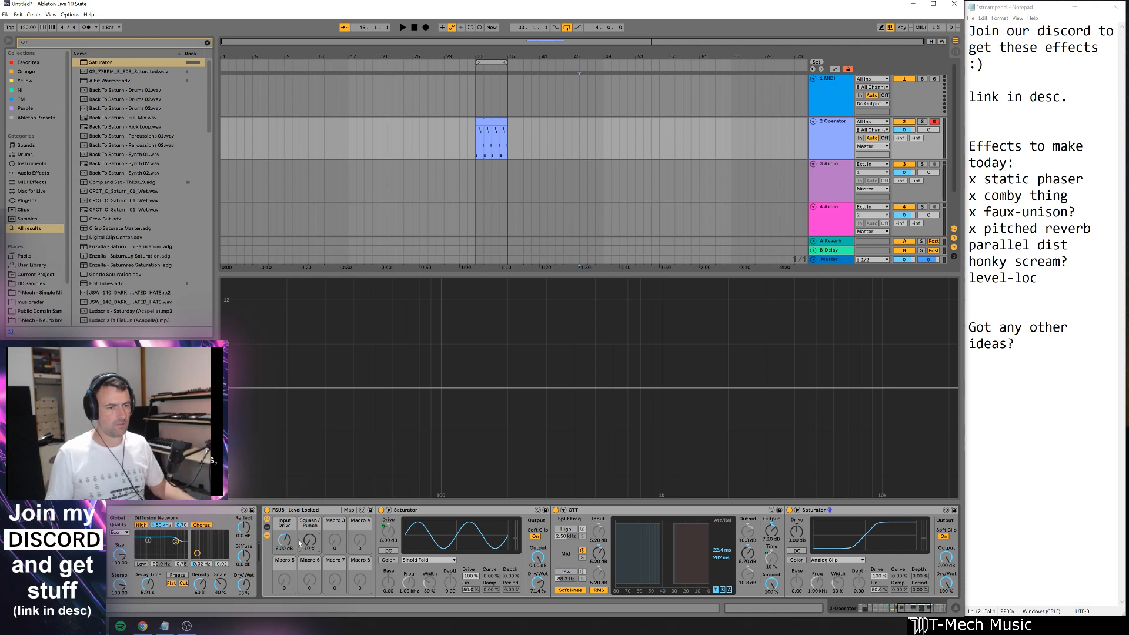
drag(309, 540, 310, 447)
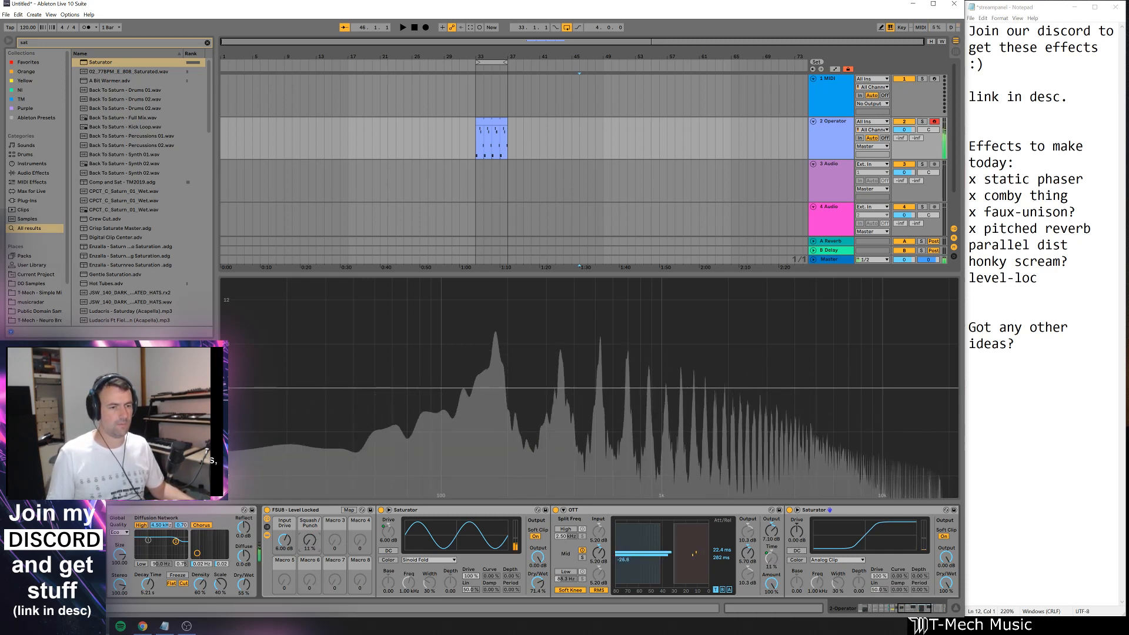
mouse_move(309, 541)
mouse_down()
mouse_move(309, 617)
mouse_move(309, 534)
mouse_up()
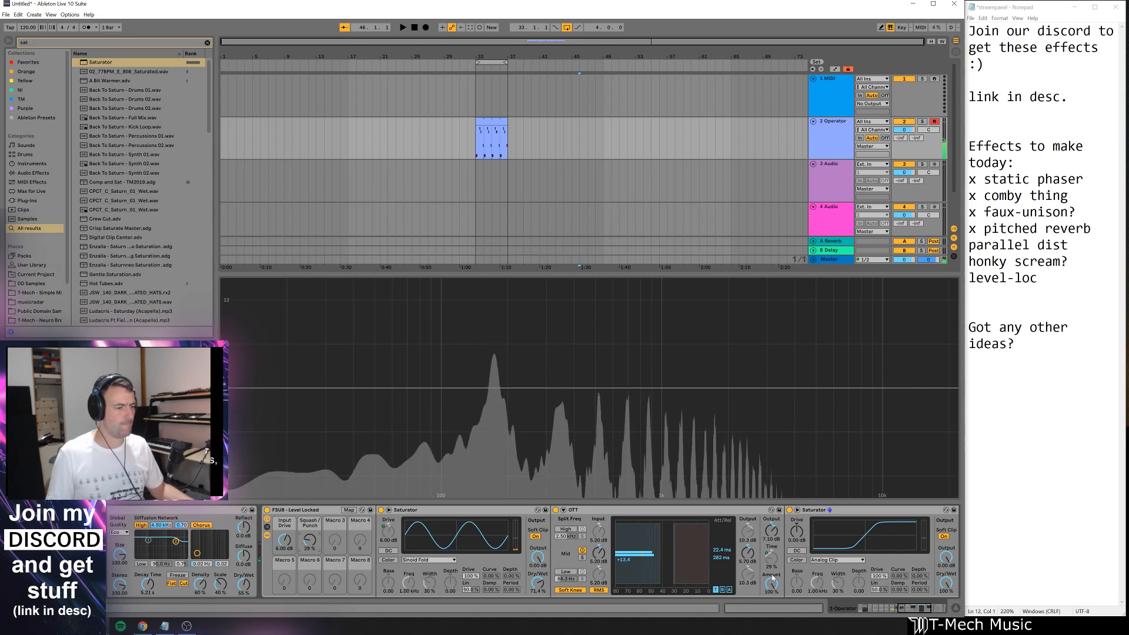
- Map OTT's Amount to Macro 6 as "OTT Amnt" and colour it and the Squash / Punch macro cyan
right_click(772, 582)
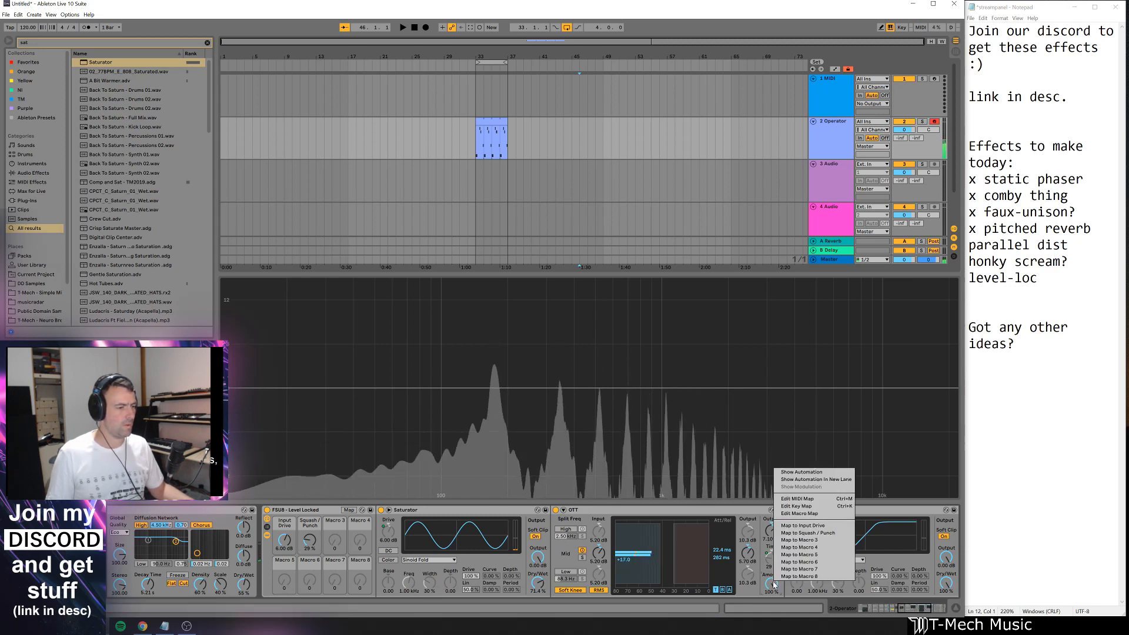
click(810, 562)
right_click(310, 525)
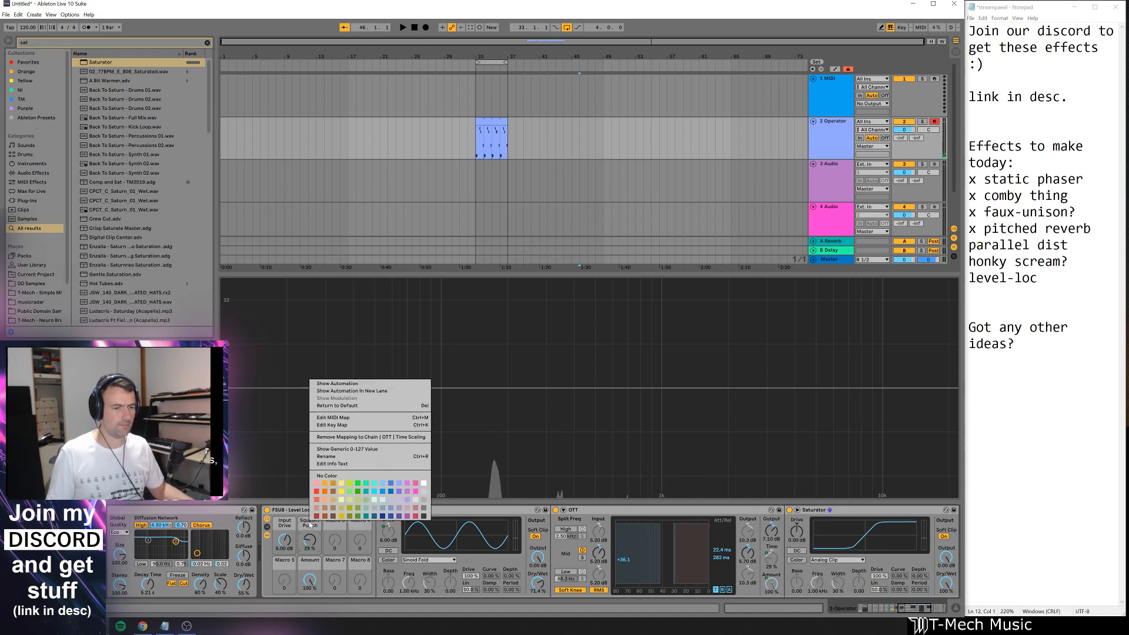
click(374, 490)
right_click(318, 565)
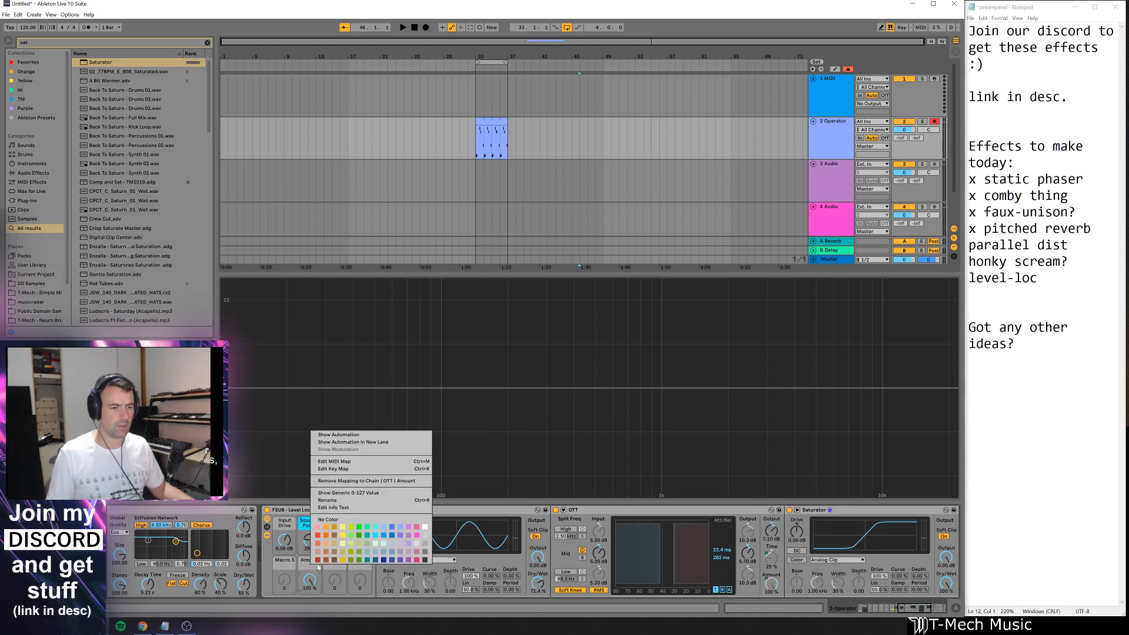
click(375, 535)
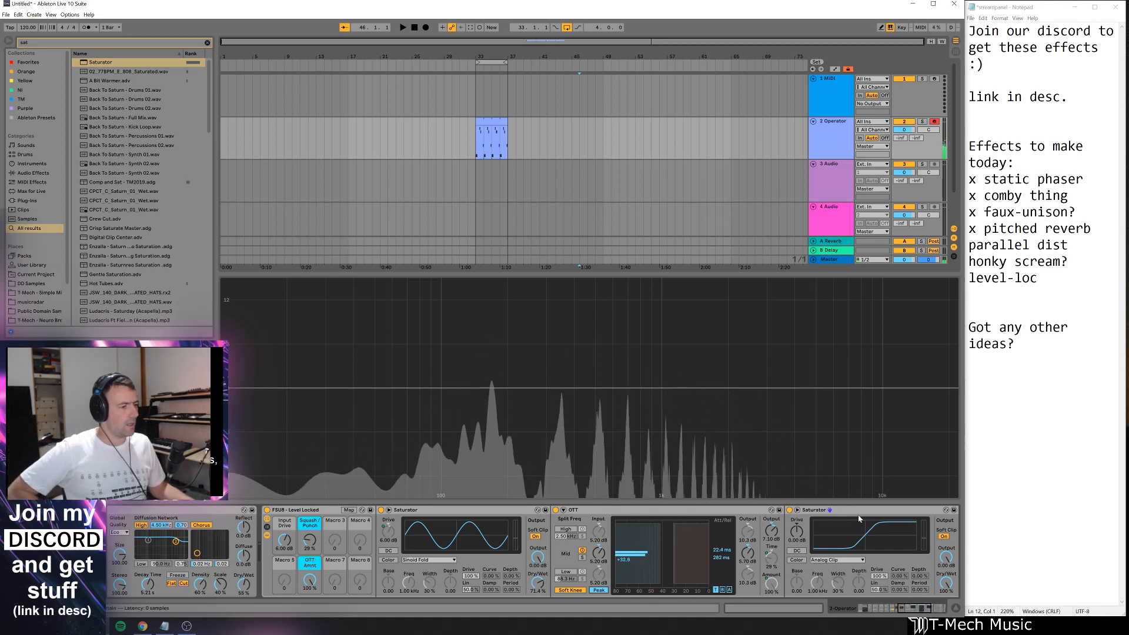
- Map the last Saturator's Drive to Macro 4, rename it "Output Drive" and raise it to about 13 dB
right_click(799, 532)
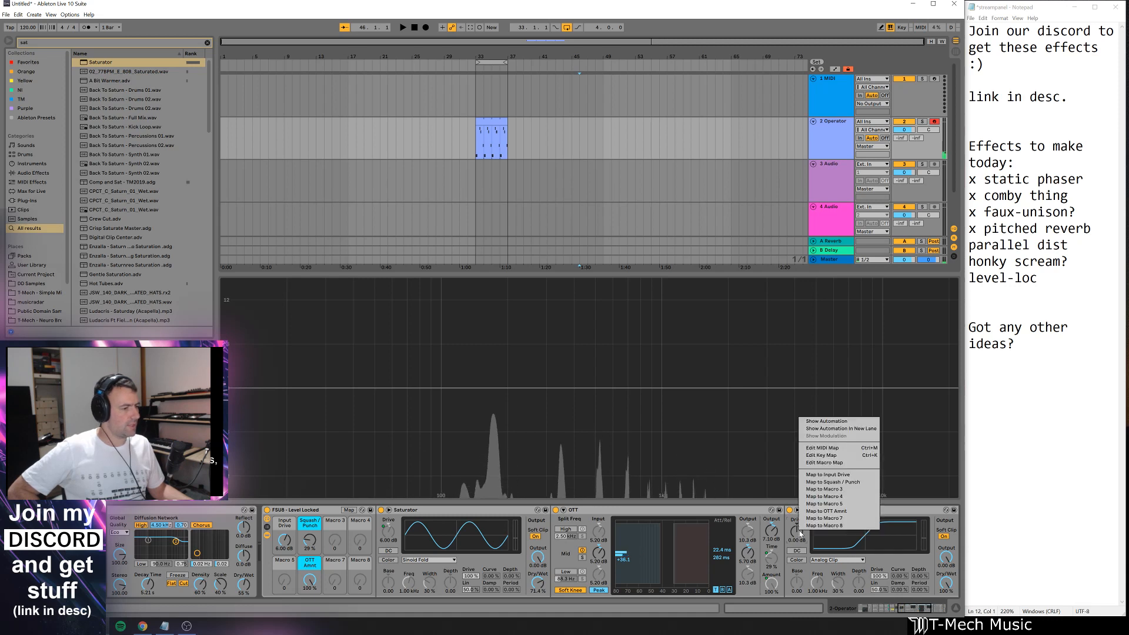
click(841, 496)
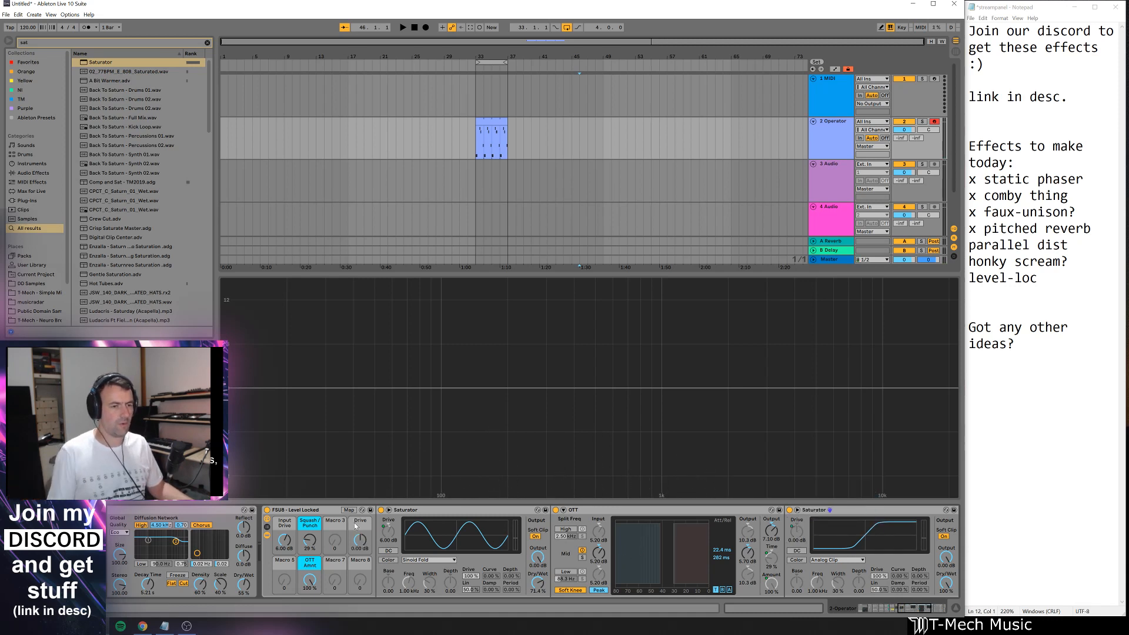
key(ctrl+r)
text(Ou)
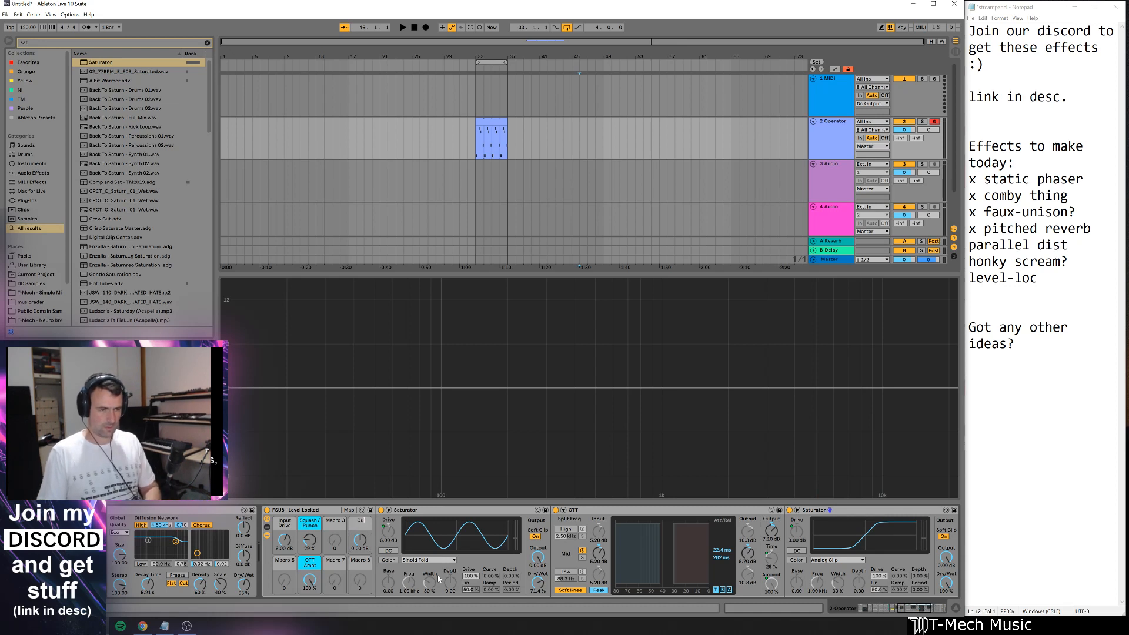
text(tput Drive)
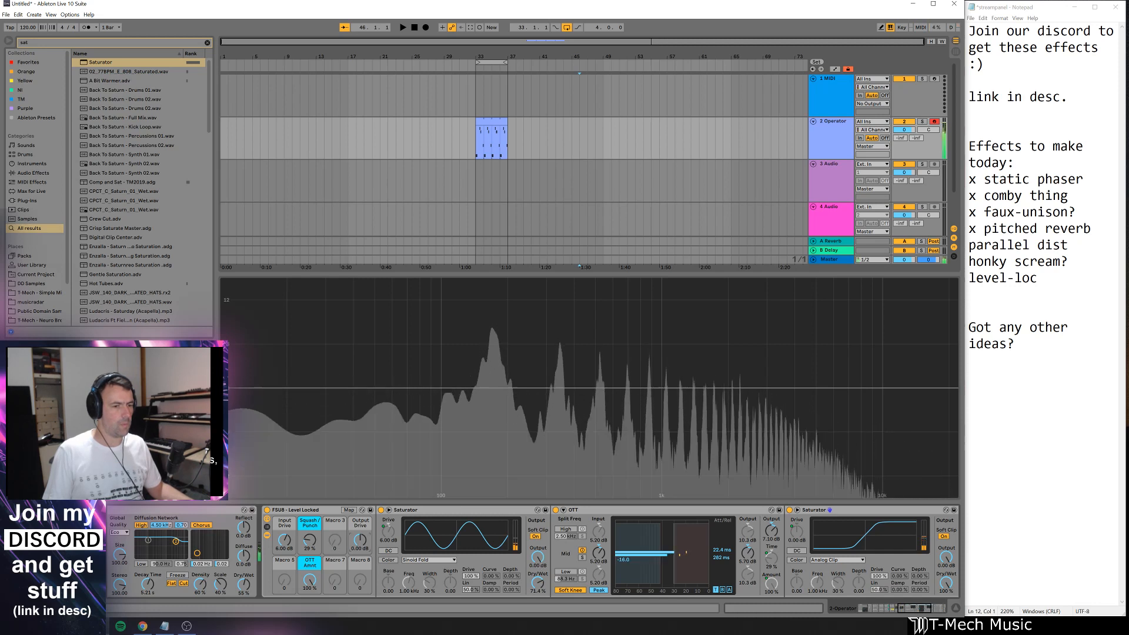
drag(357, 544, 357, 522)
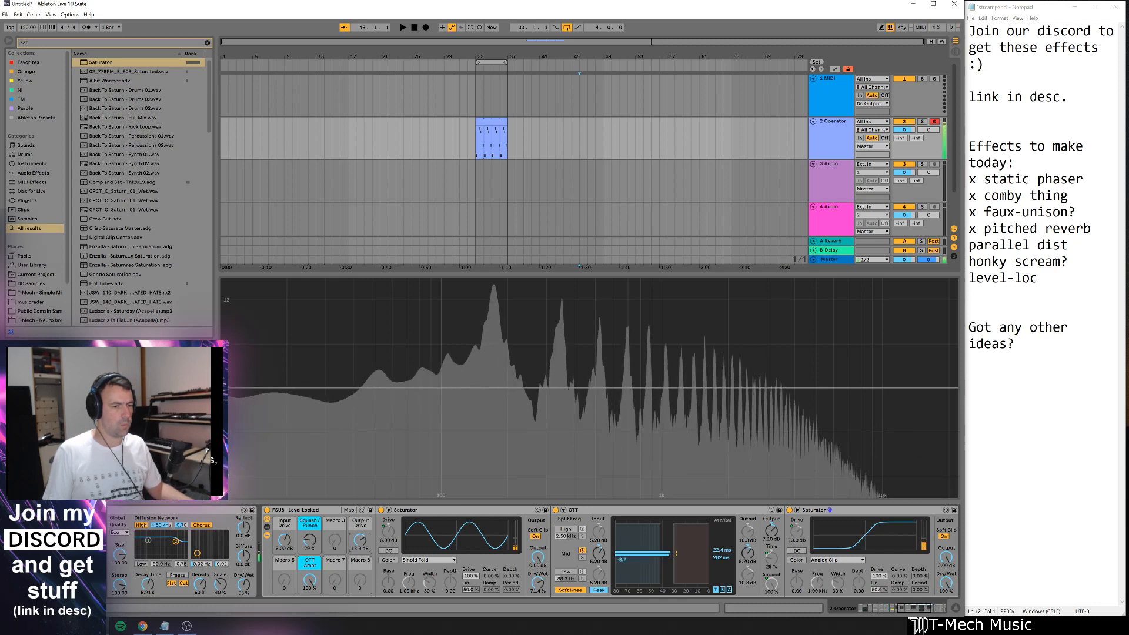
- Map the last Saturator's Output to Macro 8 as "Output Level" and lower the Output Drive macro to about -3.7 dB
right_click(948, 555)
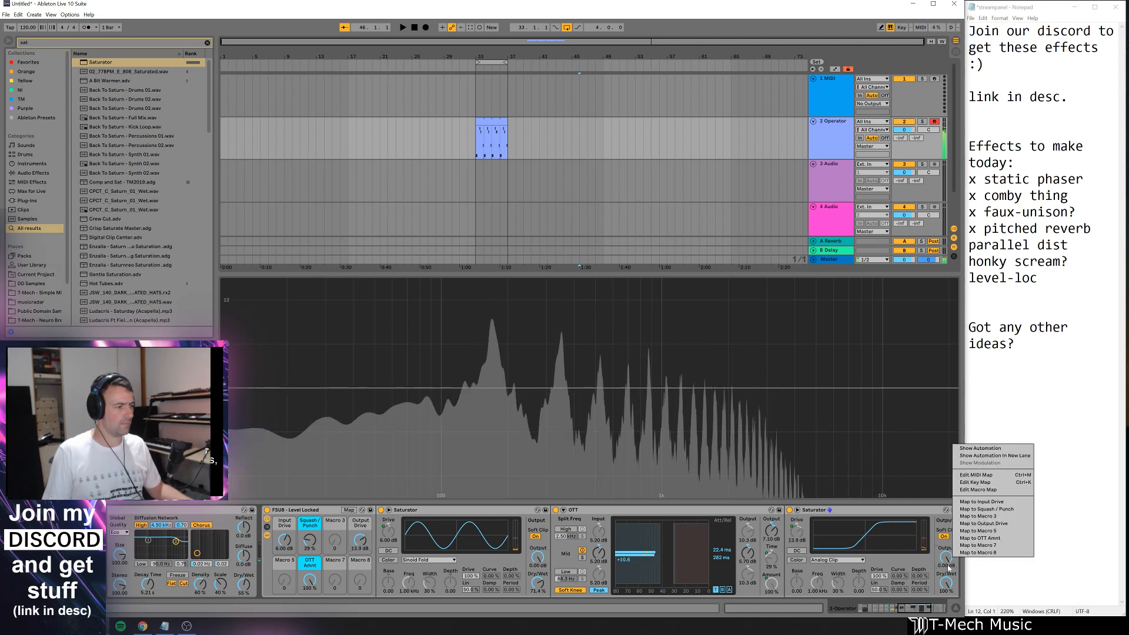
click(978, 553)
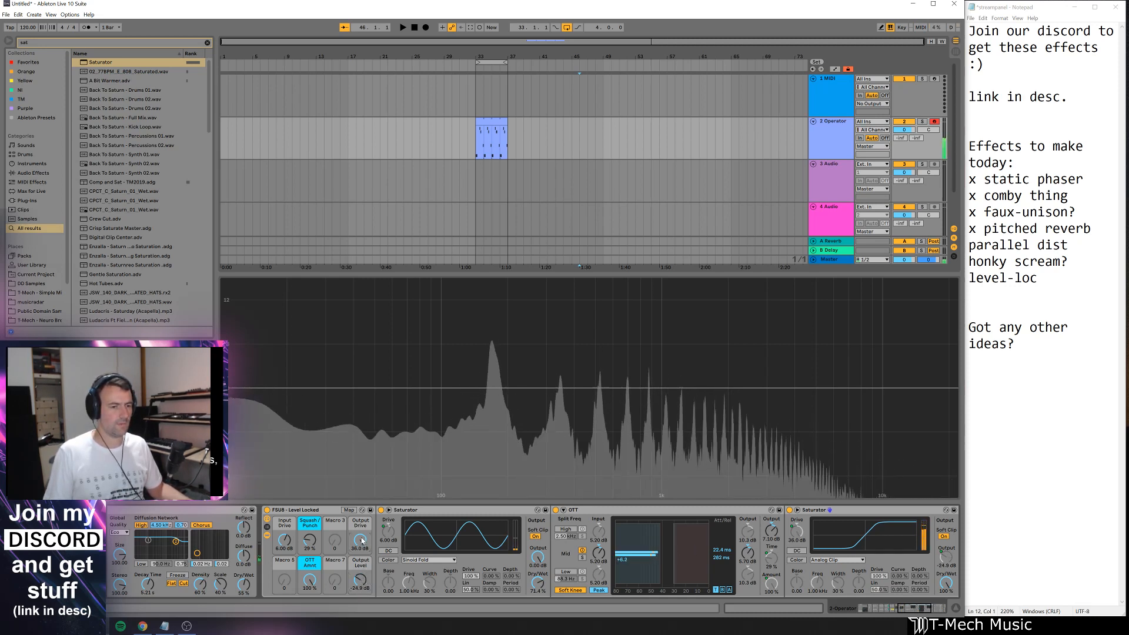
mouse_move(360, 539)
mouse_down()
mouse_move(360, 591)
mouse_move(362, 536)
mouse_up()
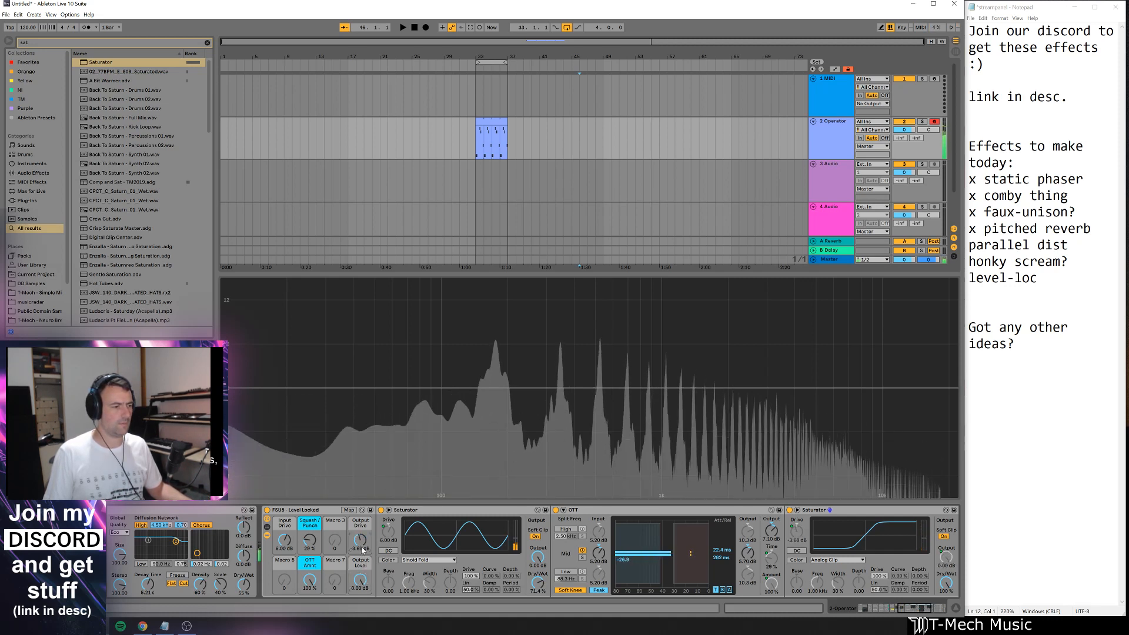
- Set the Output Drive macro to about 13.3 dB and the Output Level macro to about -14.2 dB
click(913, 610)
drag(914, 612, 910, 611)
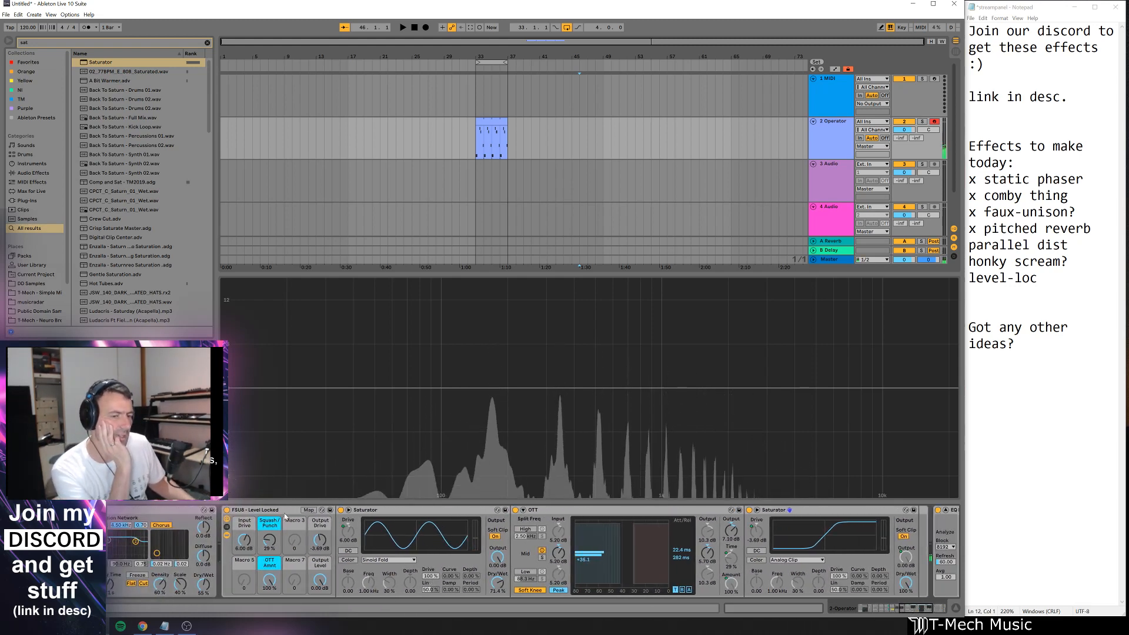
click(227, 535)
click(227, 535)
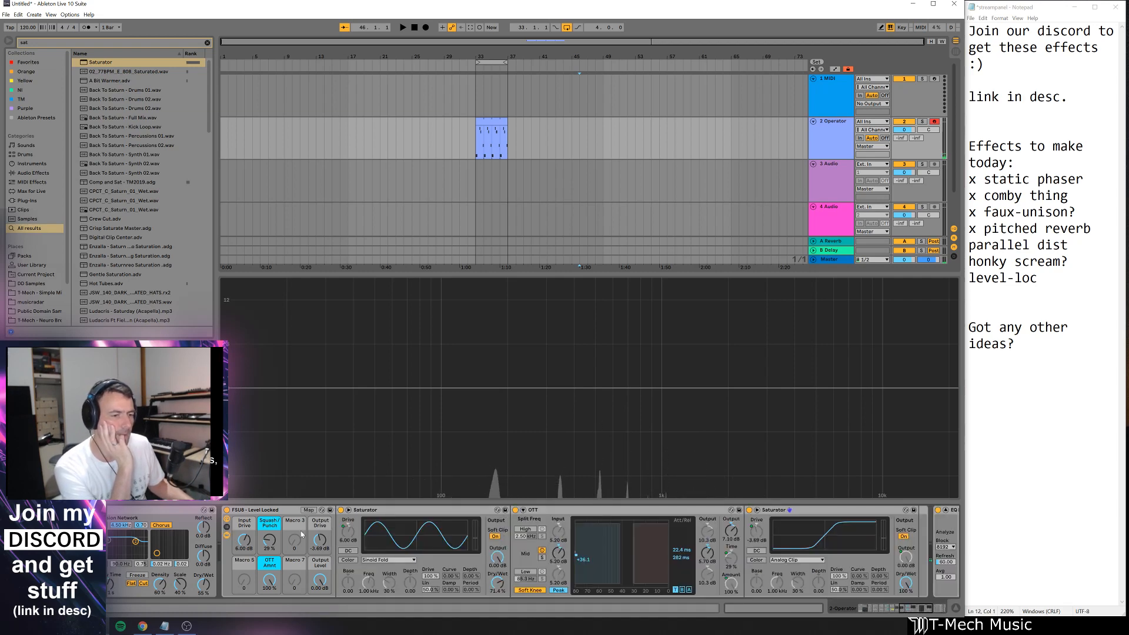
mouse_move(913, 611)
mouse_down()
mouse_move(925, 611)
mouse_move(913, 611)
mouse_up()
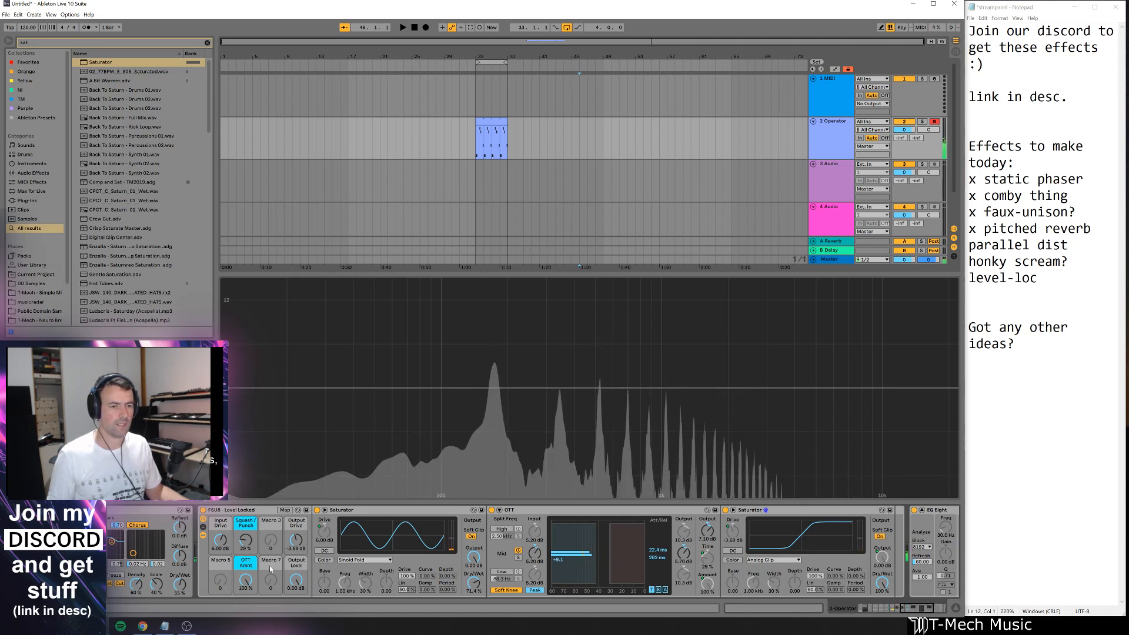
drag(294, 546, 294, 506)
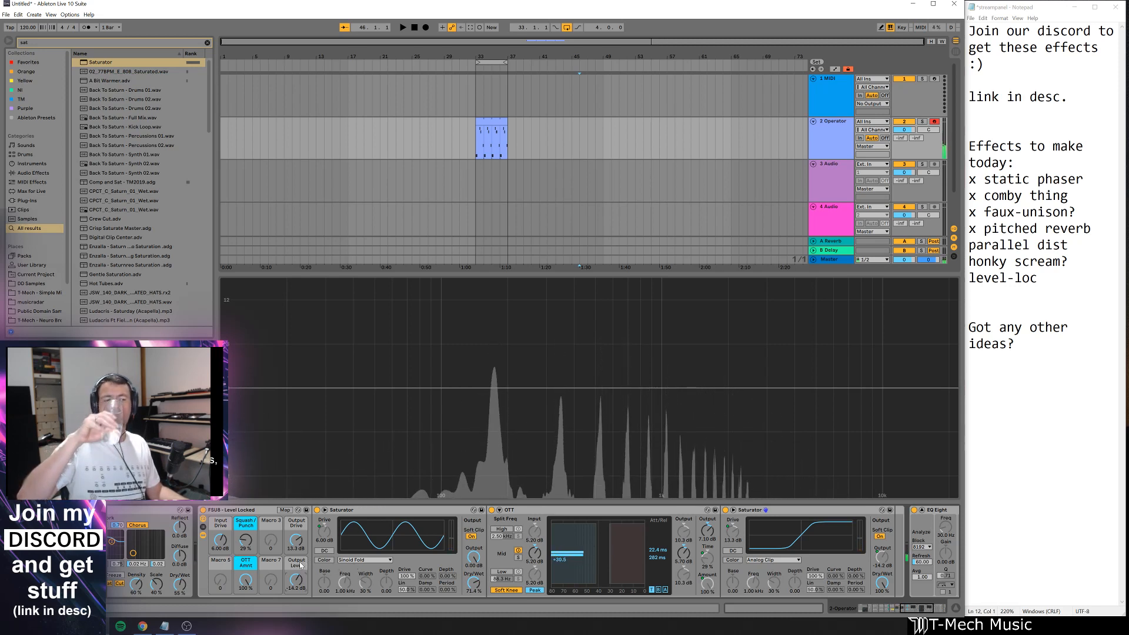
- Compare OTT's sound with its High and Low bands switched on and off
click(498, 530)
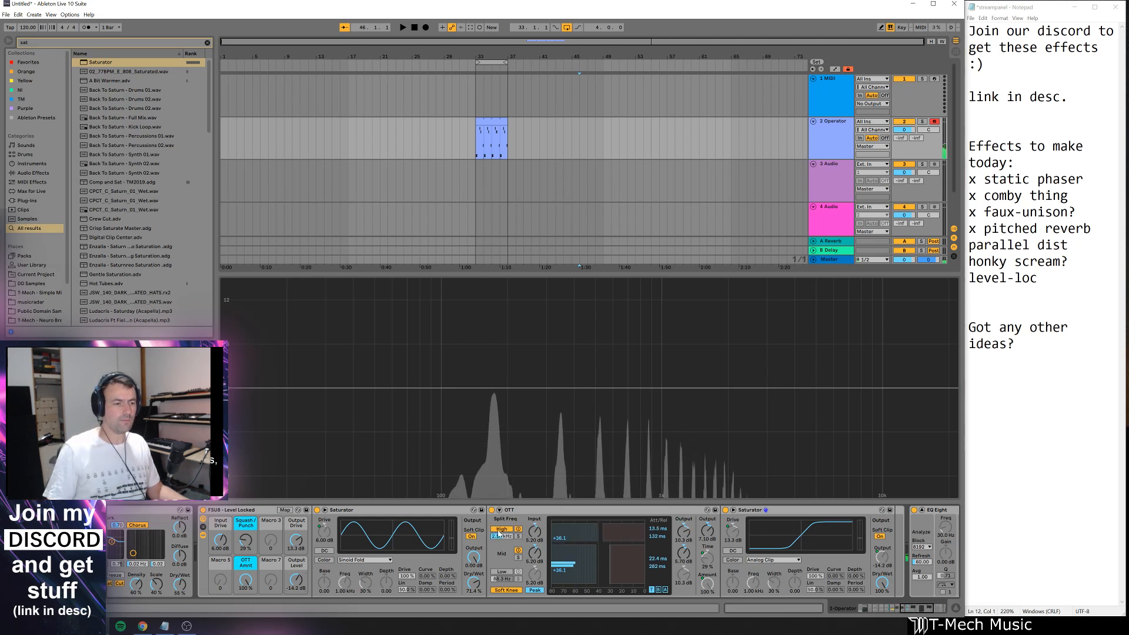
click(502, 572)
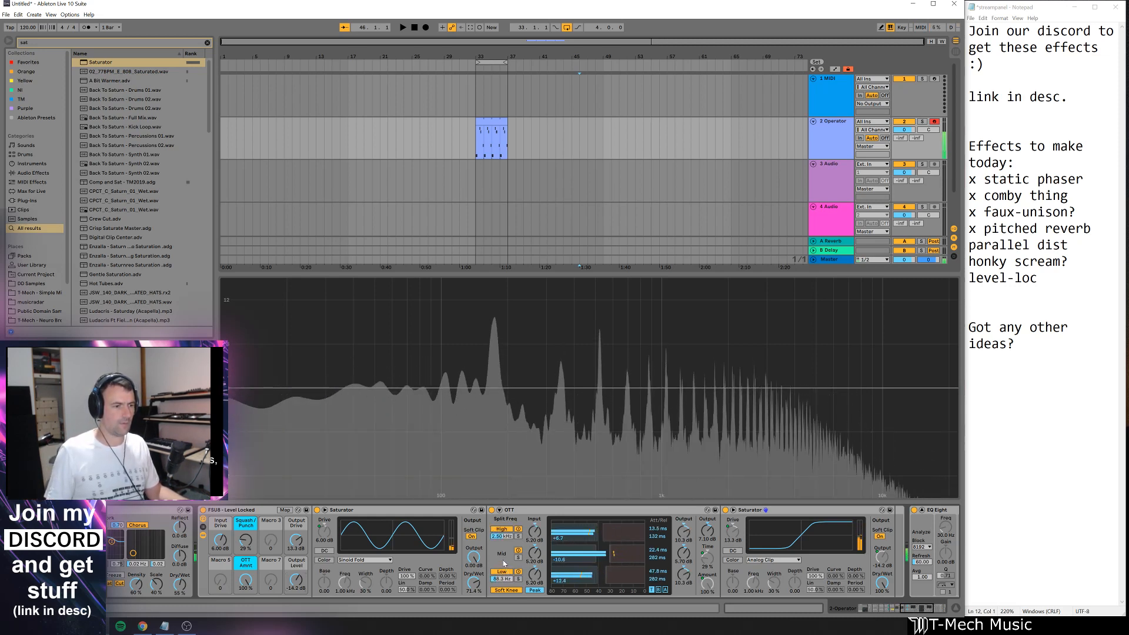
click(507, 530)
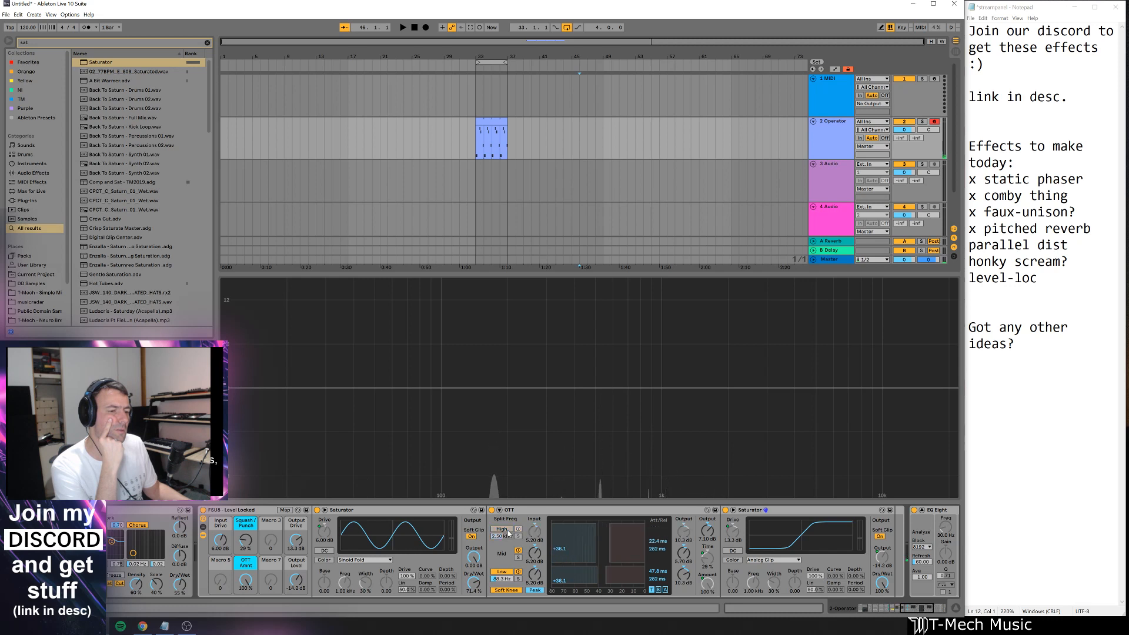
click(503, 573)
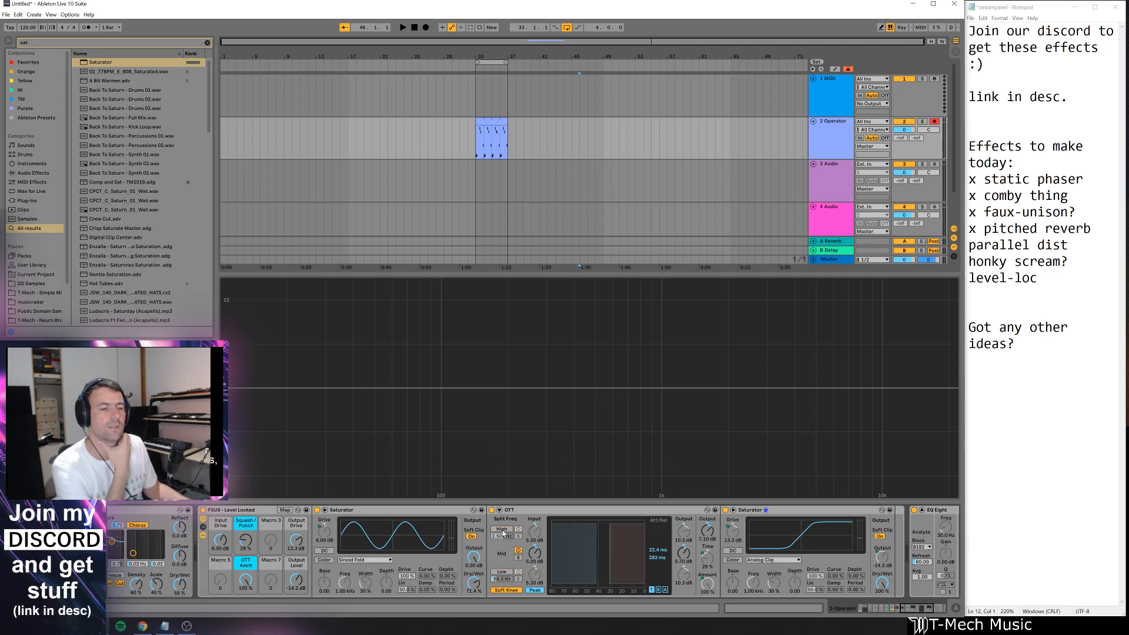
click(510, 530)
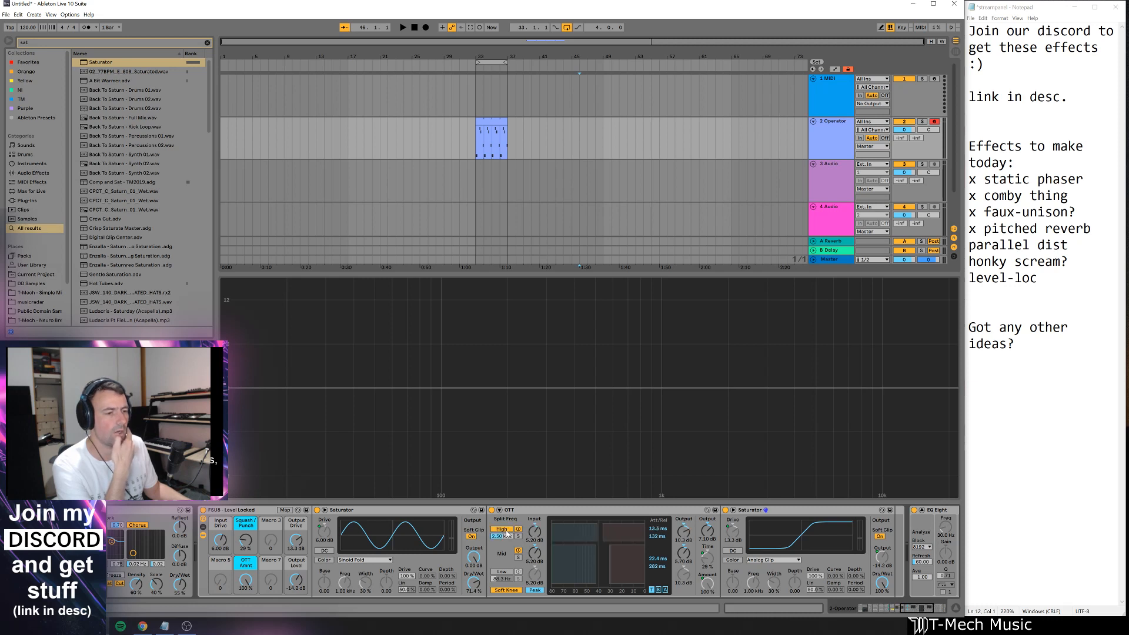
click(509, 573)
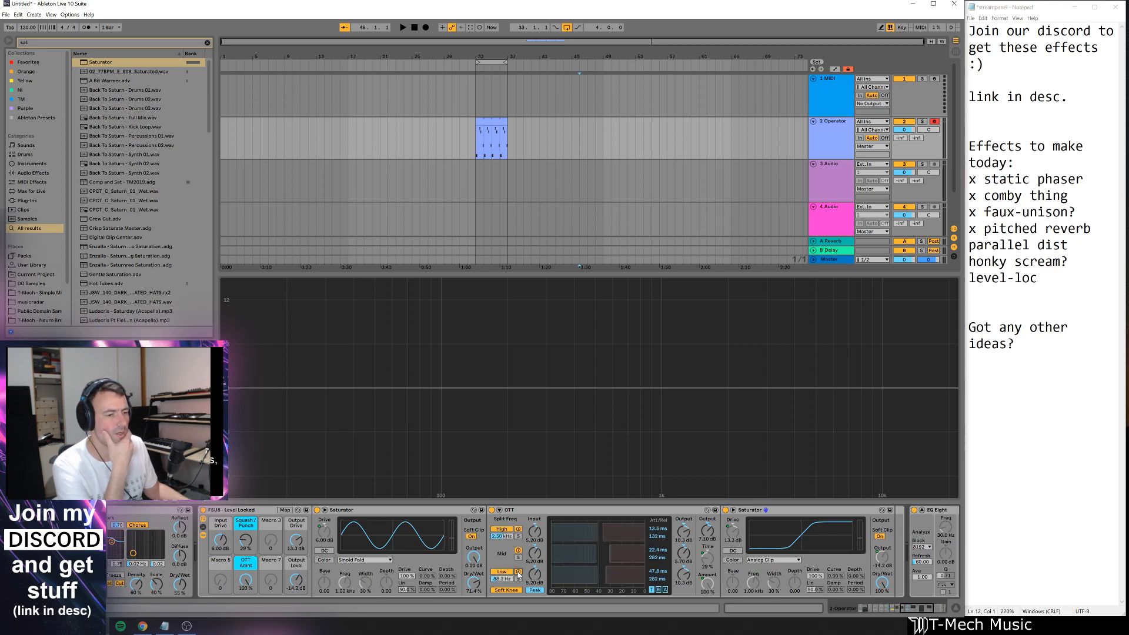
click(500, 528)
- Duplicate the OTT device and enable the High and Low bands on the copy
click(525, 509)
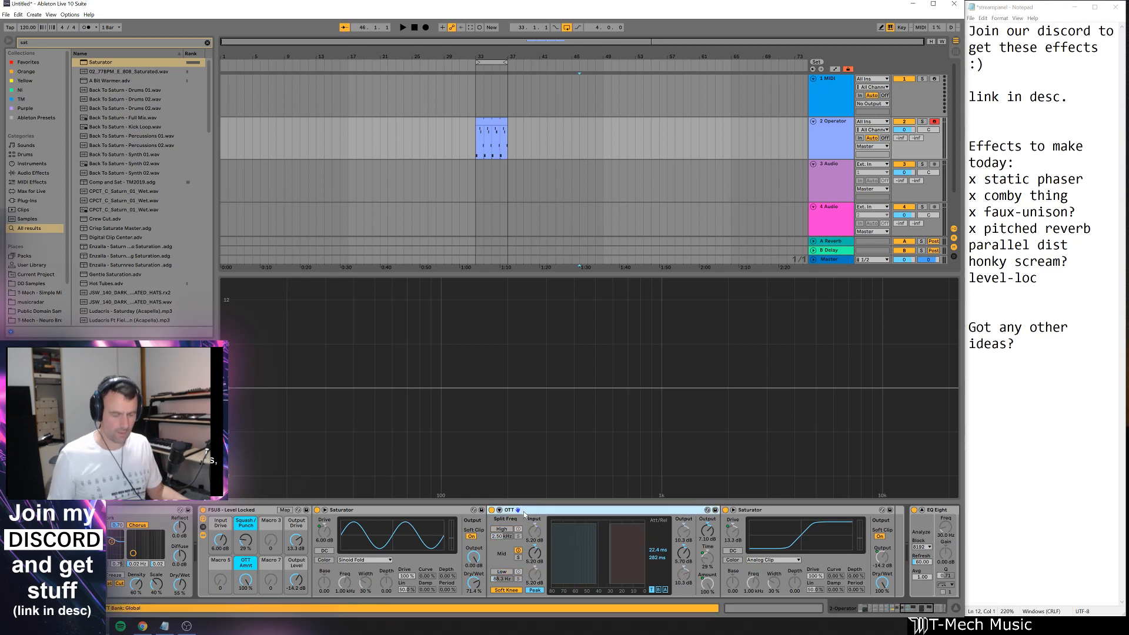
key(ctrl+d)
click(735, 528)
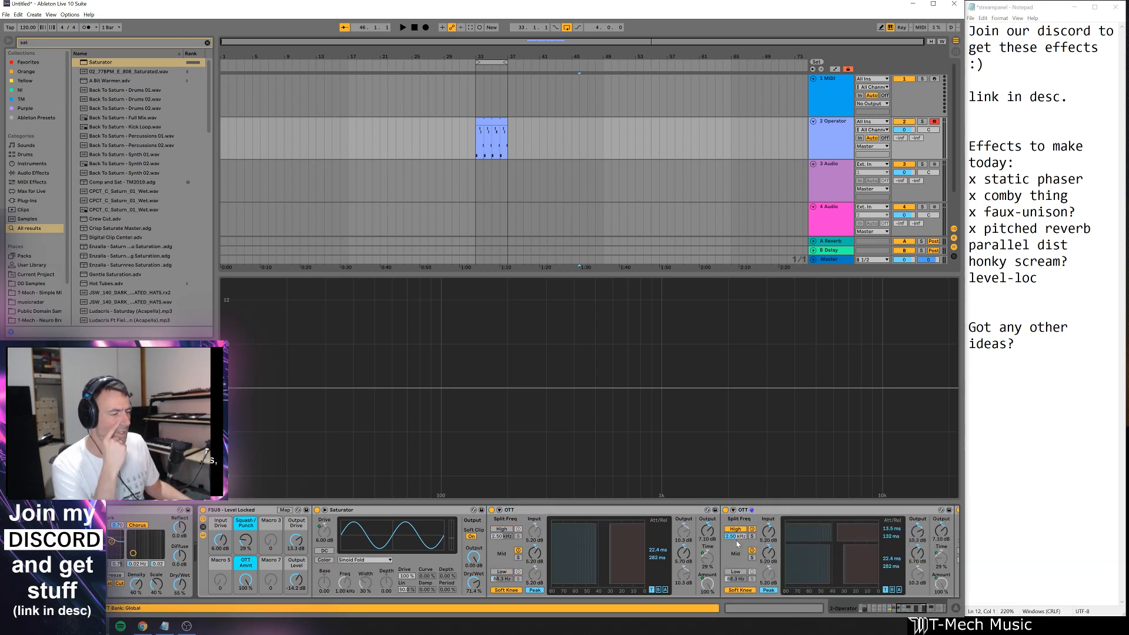
click(736, 572)
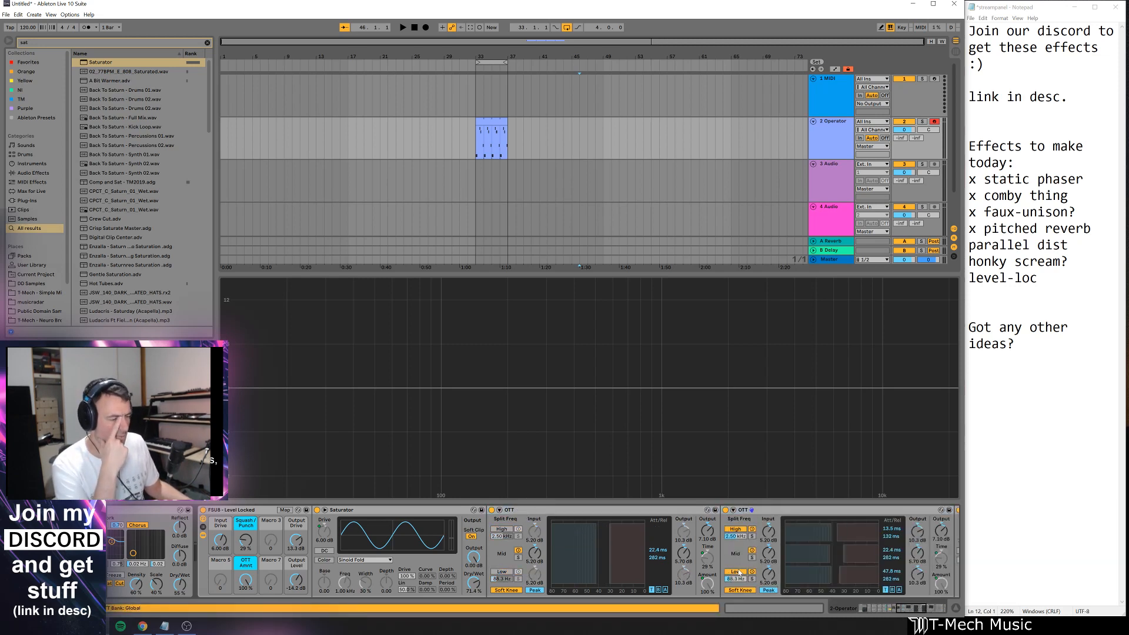
- Map the on/off switches of both OTTs to Macro 3, name it "Multiband?" and colour it orange
right_click(725, 512)
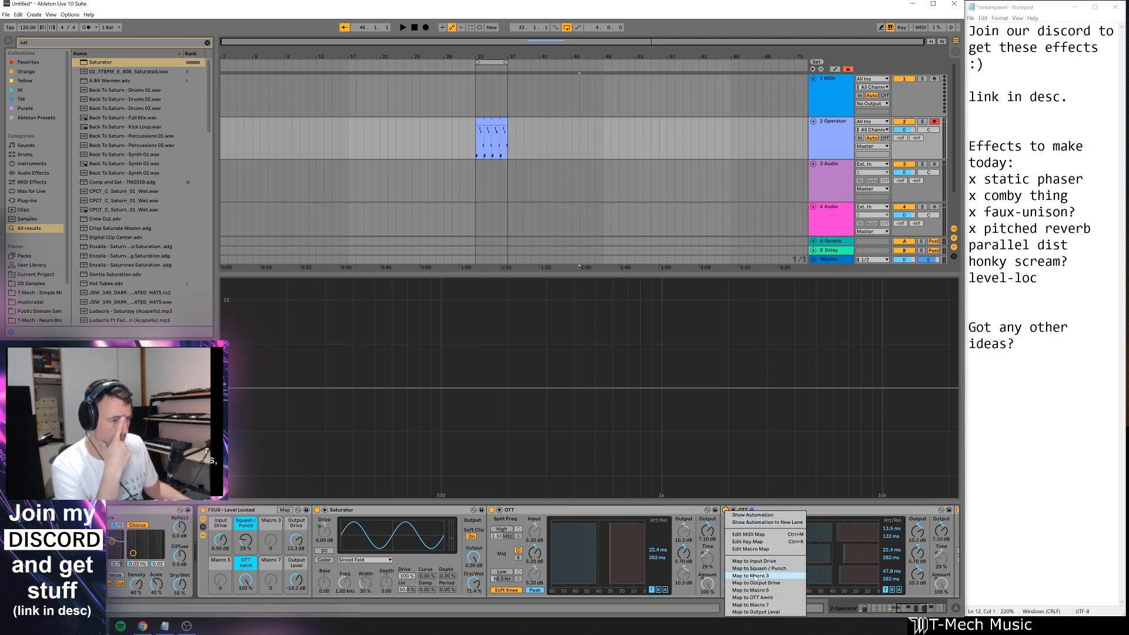
click(749, 576)
right_click(492, 512)
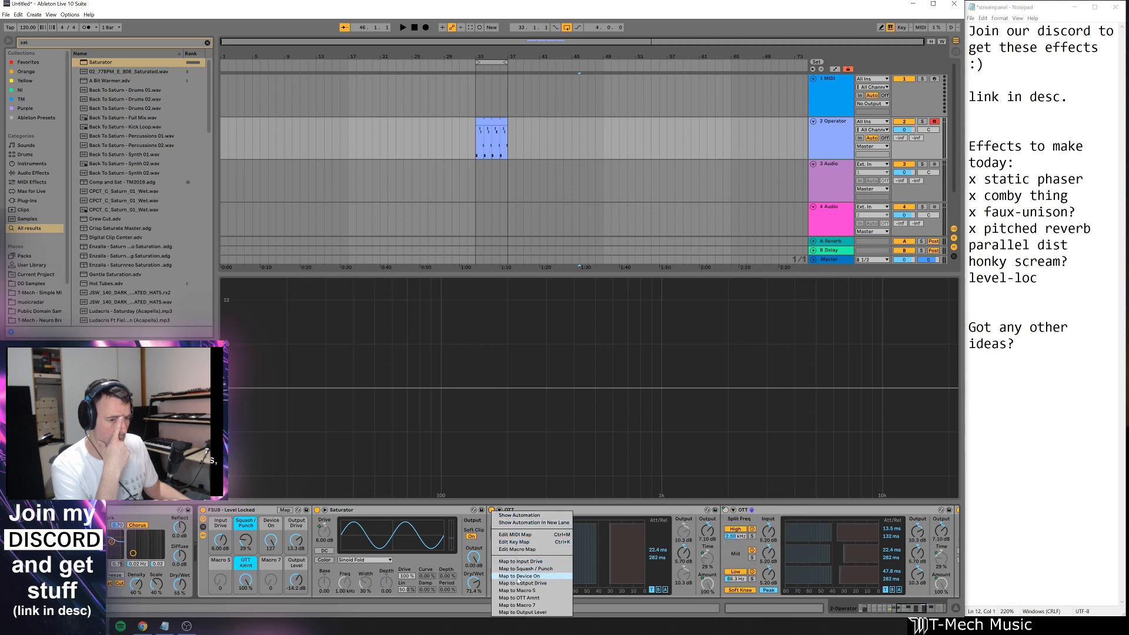
click(521, 582)
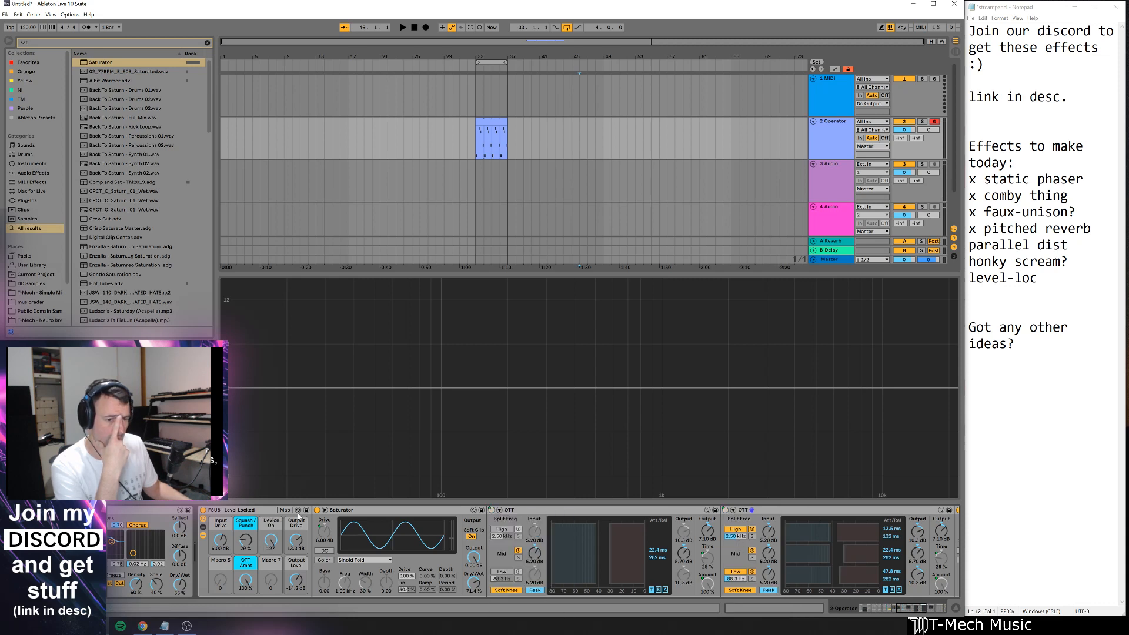
right_click(271, 527)
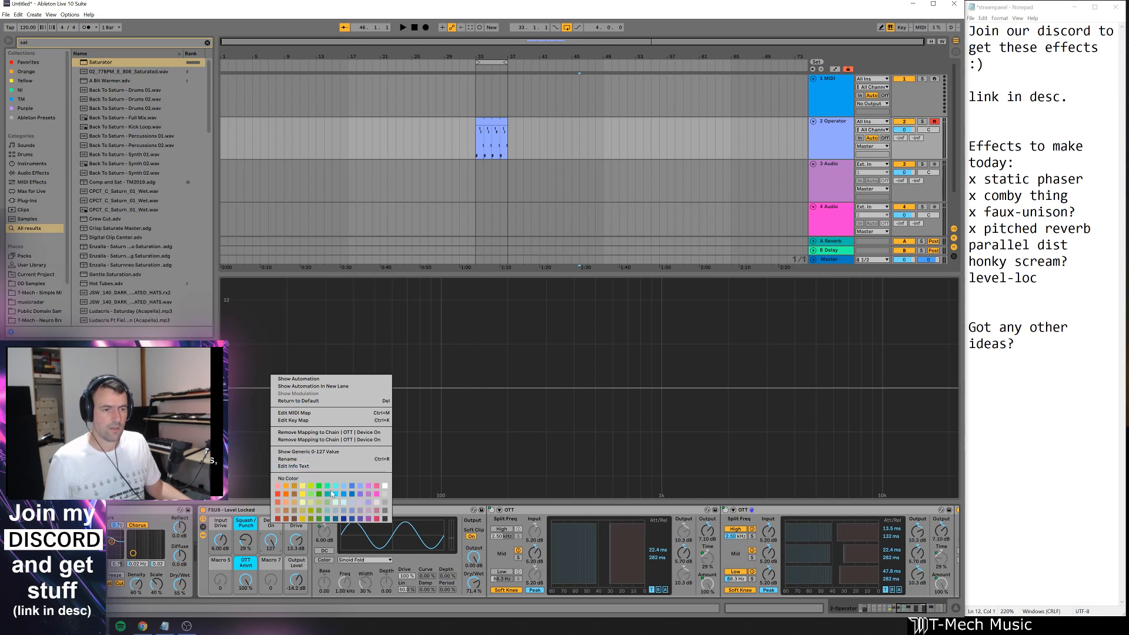
click(288, 503)
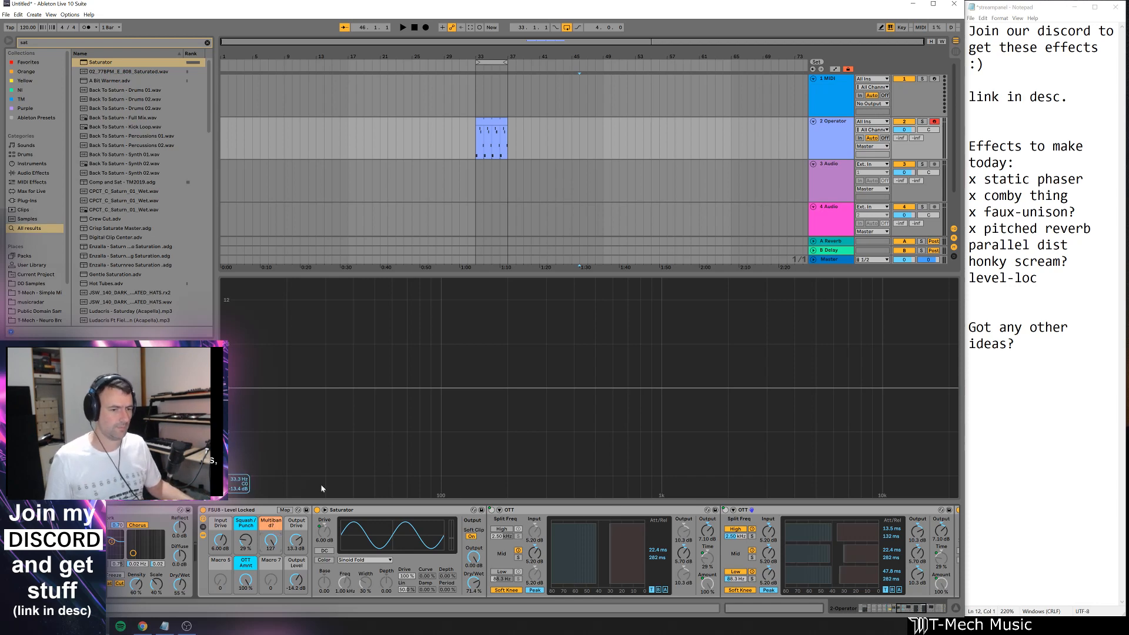
- Invert the first OTT's Multiband? mapping range to 127–64 and turn the Multiband? macro down to 0
click(283, 510)
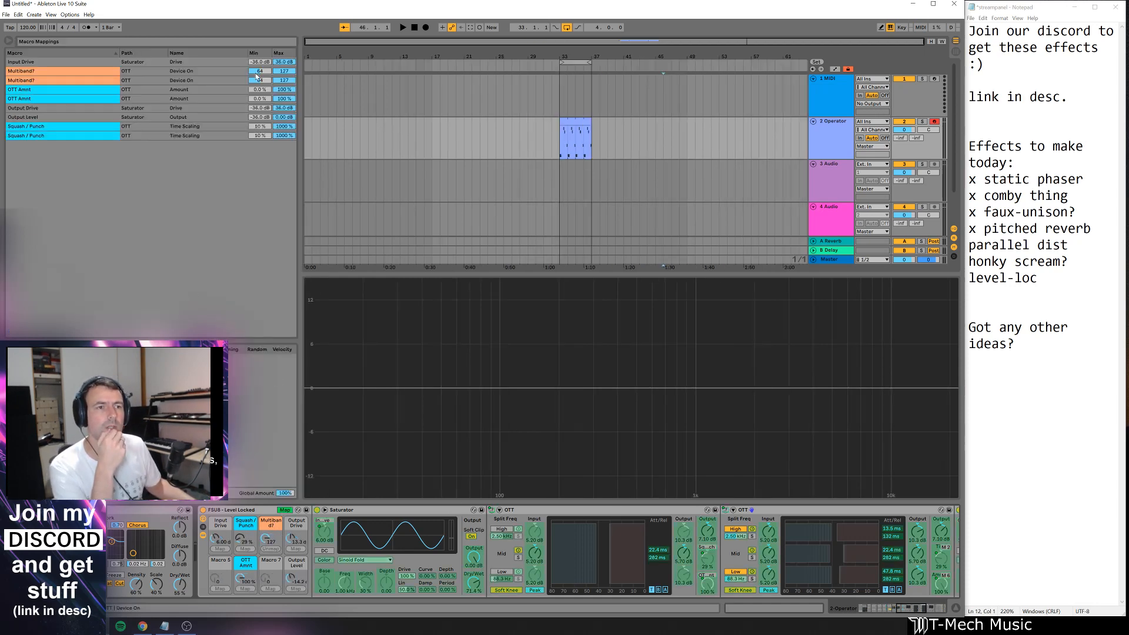
right_click(206, 72)
click(220, 77)
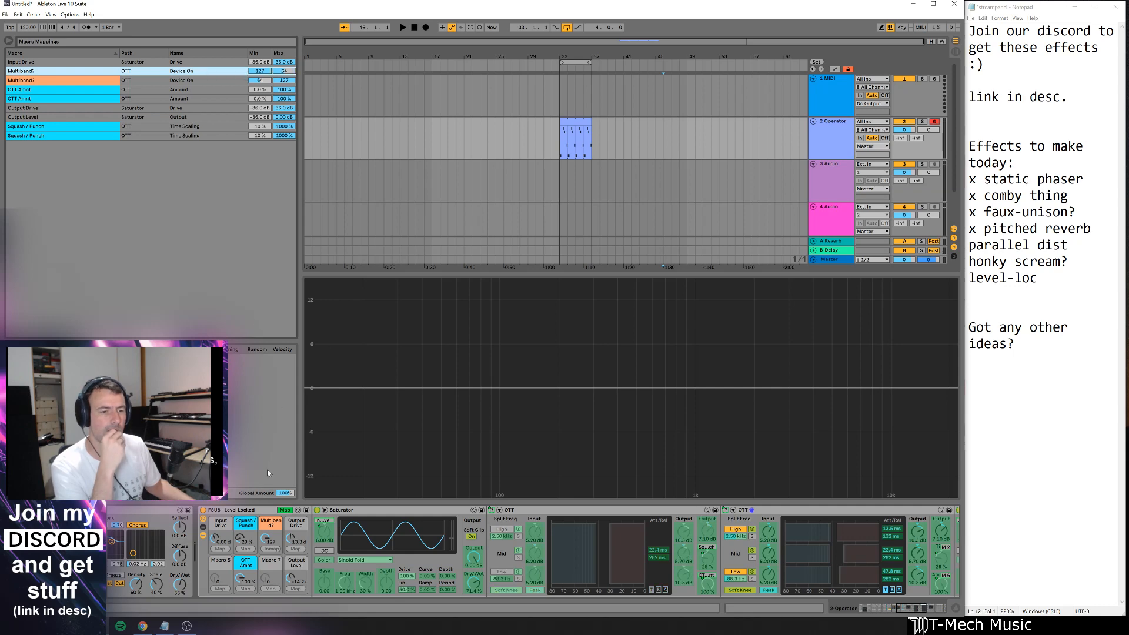
click(285, 510)
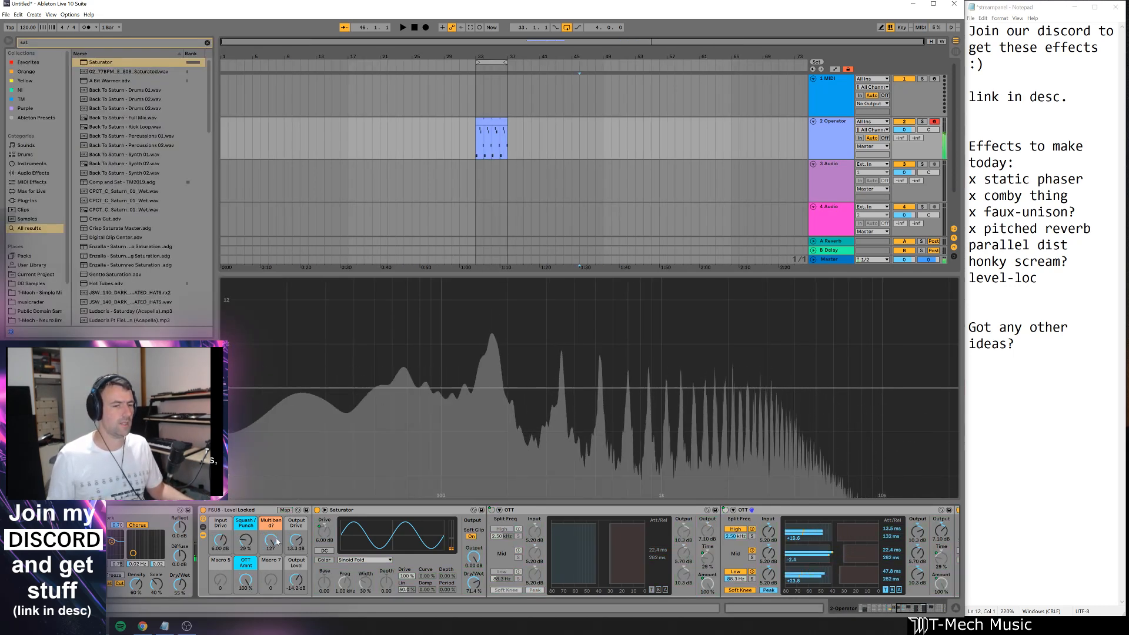
drag(276, 541, 279, 555)
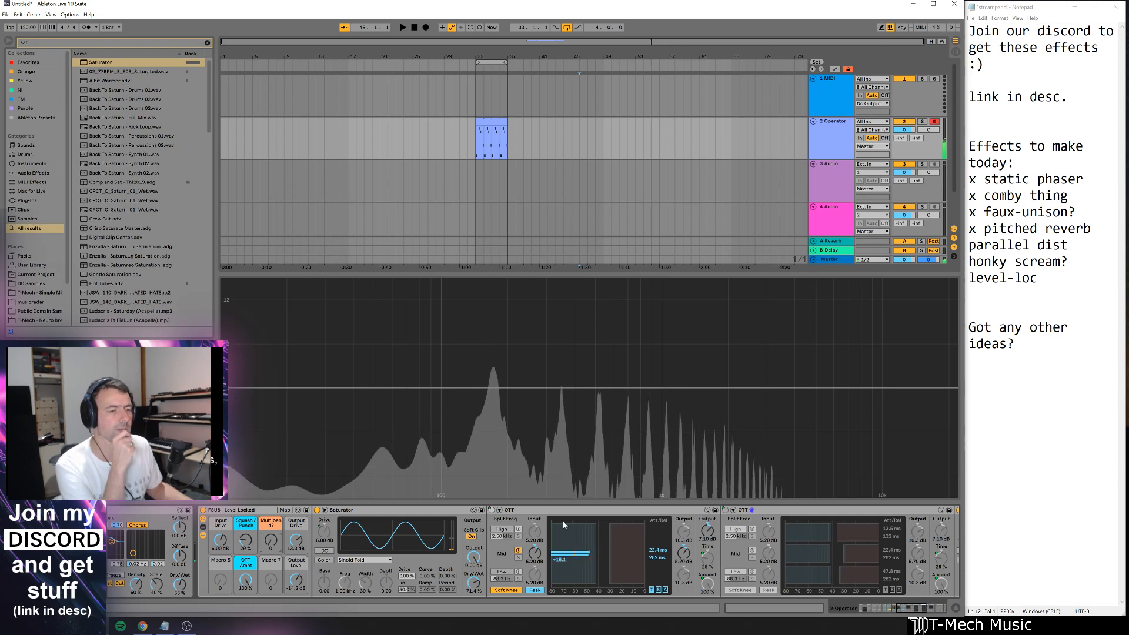
- Fold both OTTs and both Saturators inside the Level Locked rack
double_click(577, 511)
double_click(577, 511)
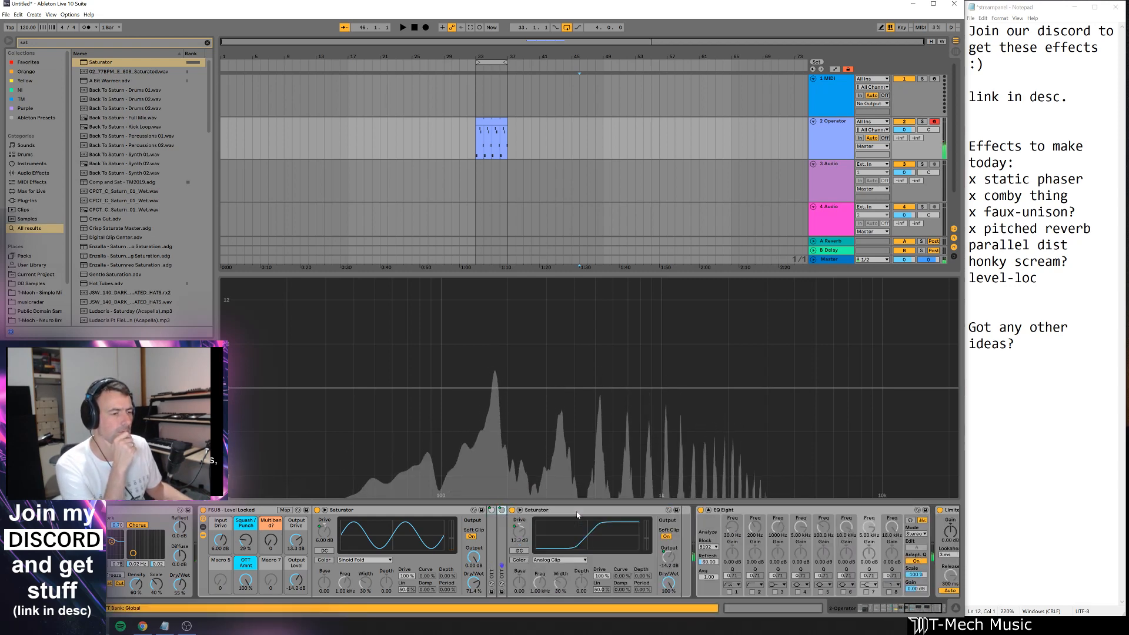
double_click(386, 511)
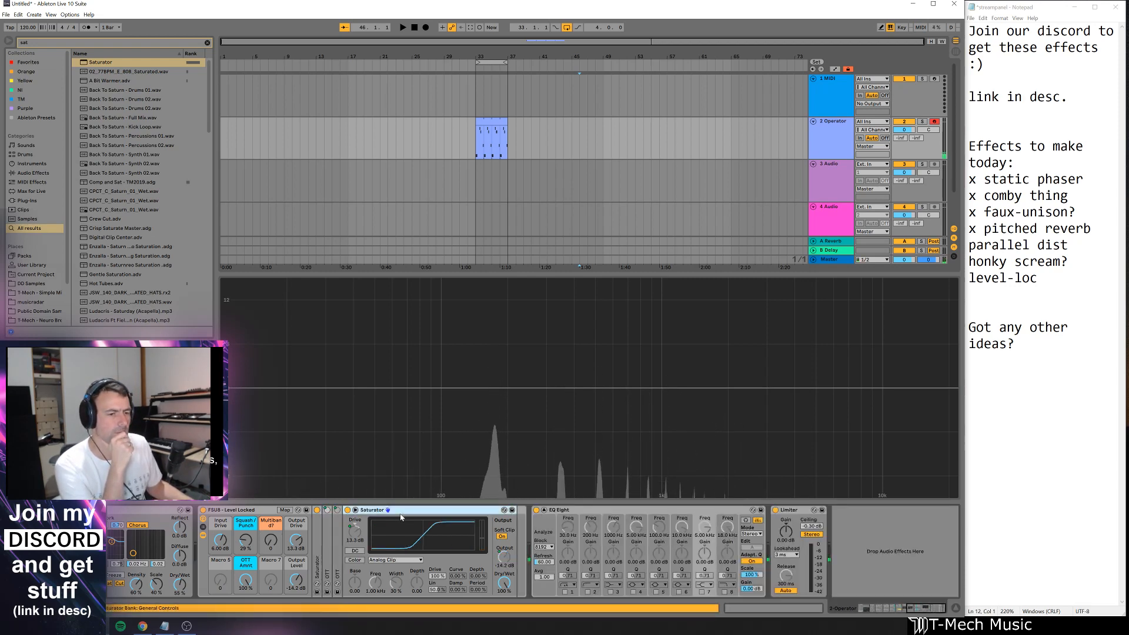
double_click(397, 511)
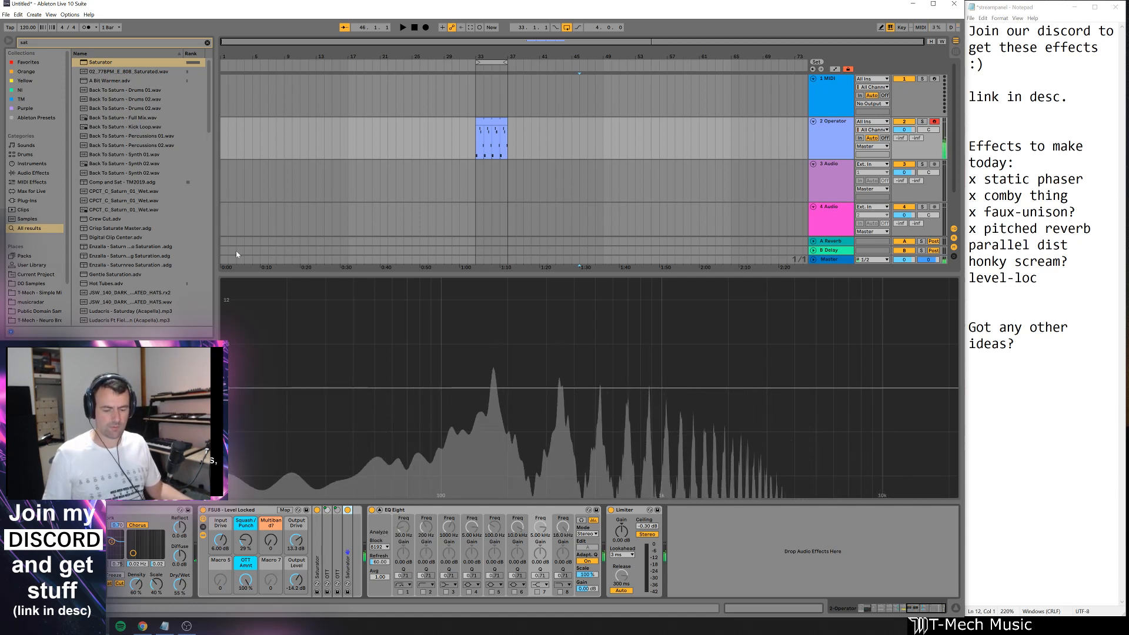
- Find EQ Eight in the browser and insert it between the second OTT and the last Saturator
key(ctrl+f)
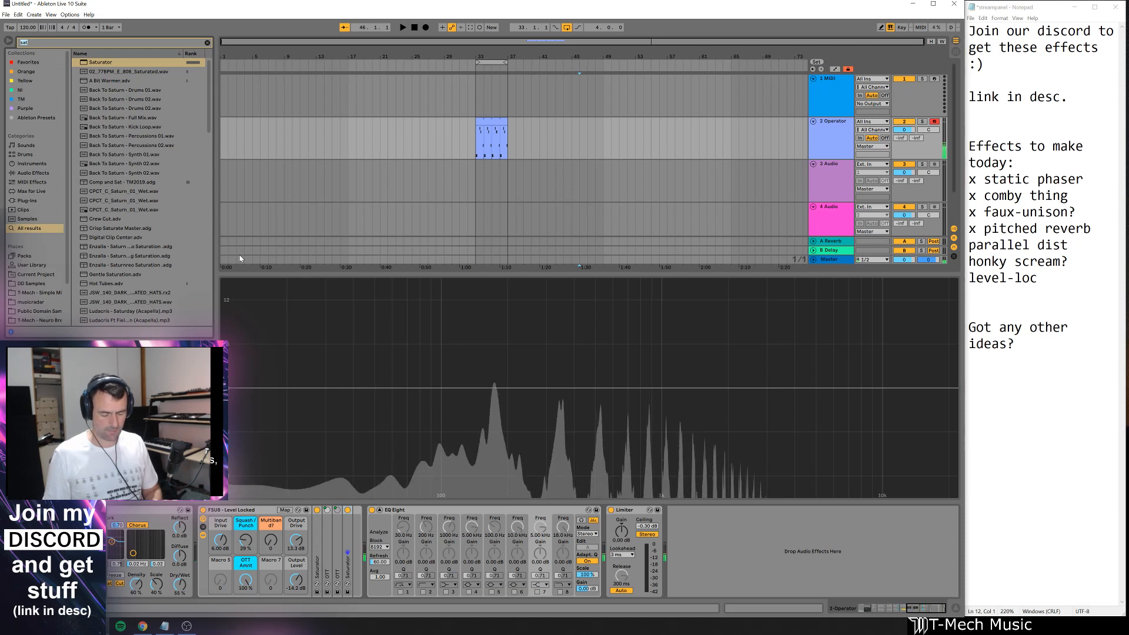
text(eq)
key(Down)
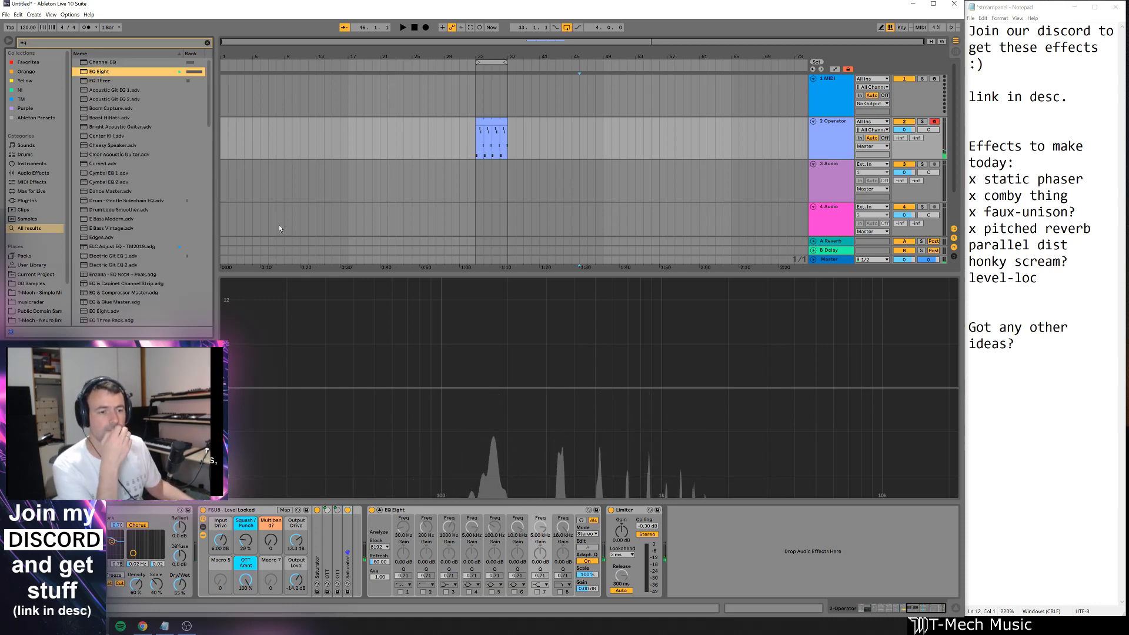
mouse_move(278, 225)
mouse_down()
mouse_move(356, 559)
mouse_move(343, 562)
mouse_move(353, 562)
mouse_up()
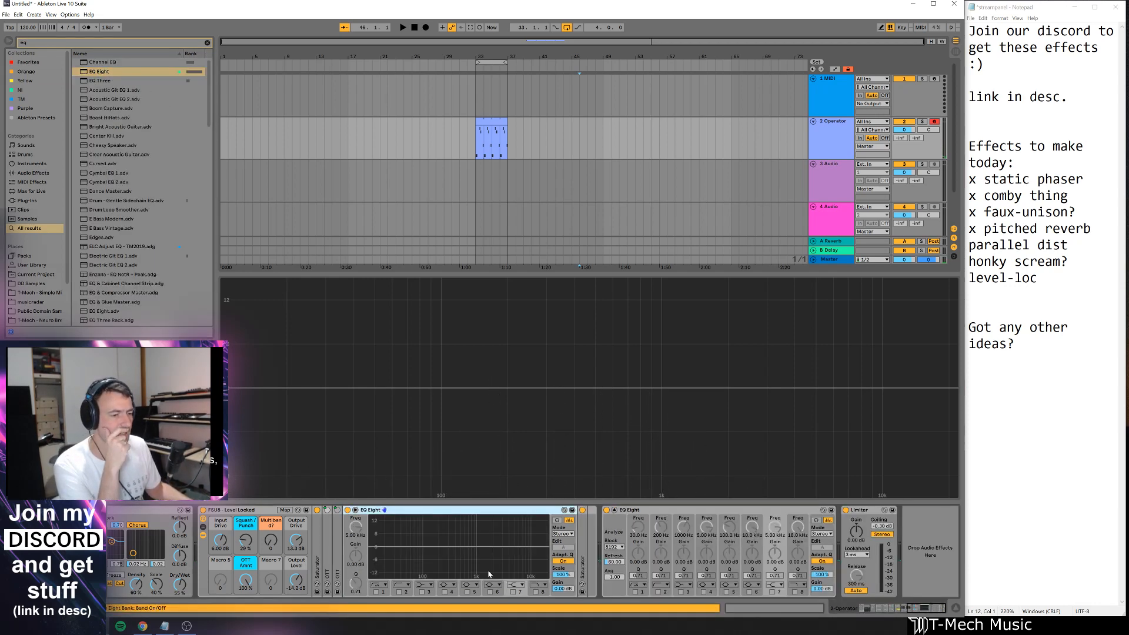
- Enable band 1 of the new EQ Eight at 10 Hz and map its frequency to Macro 5 as "Reduce Rumble"
click(376, 592)
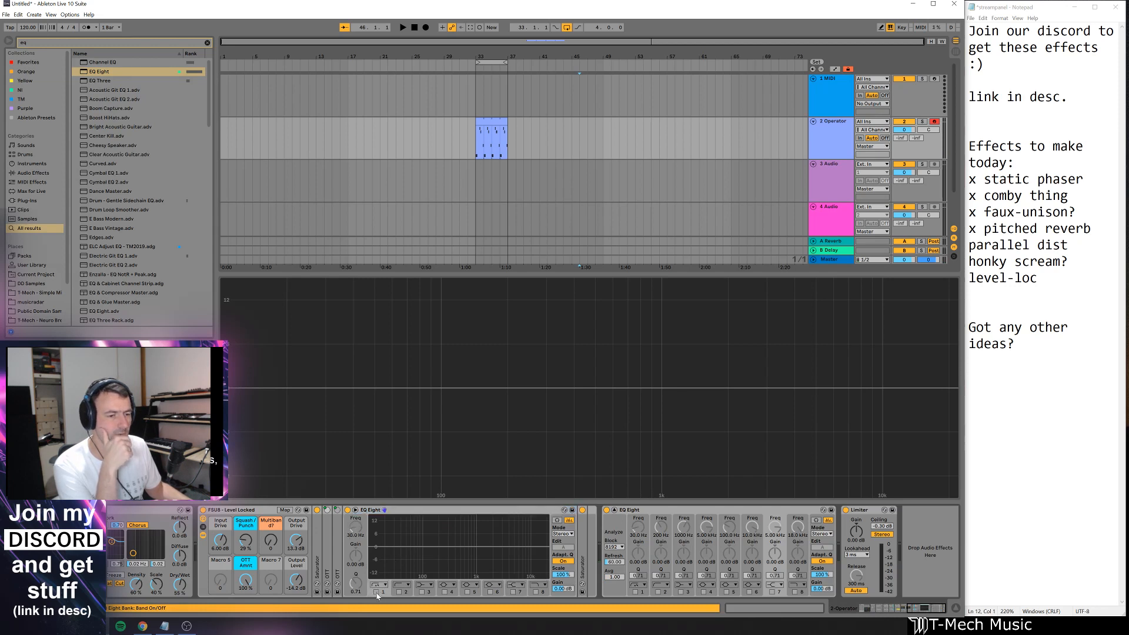
click(376, 592)
drag(389, 551, 427, 554)
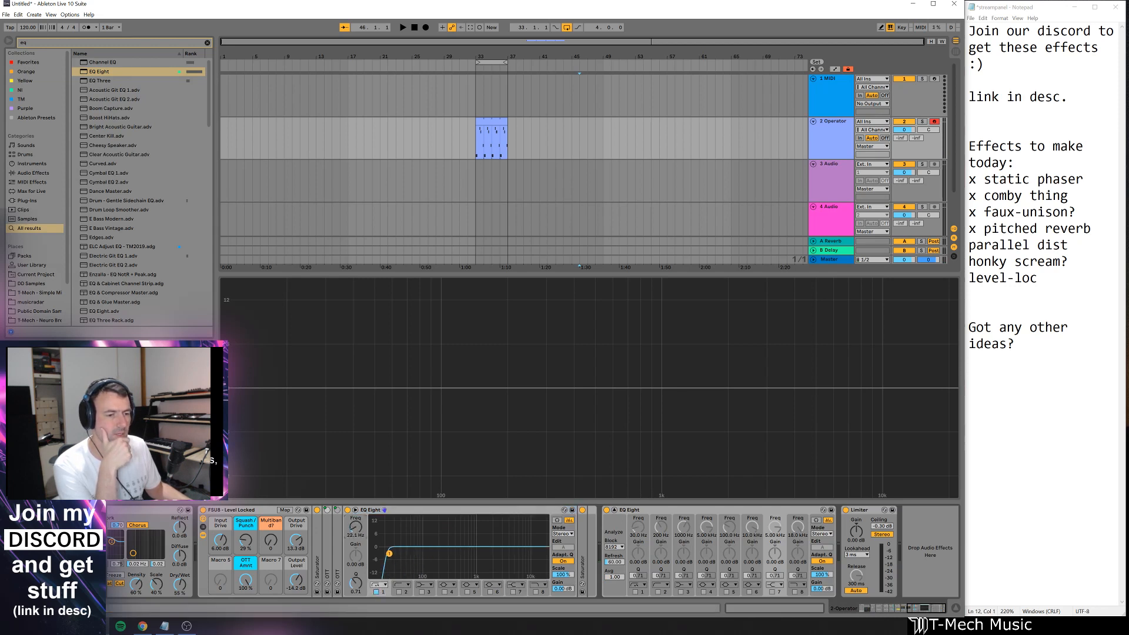
right_click(357, 534)
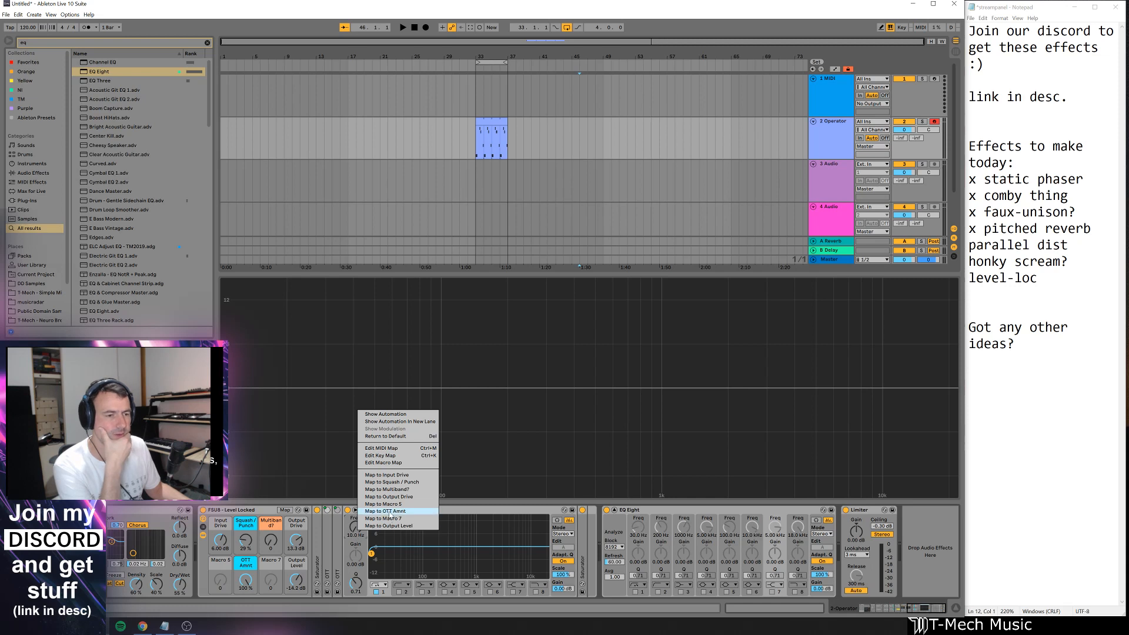
click(387, 510)
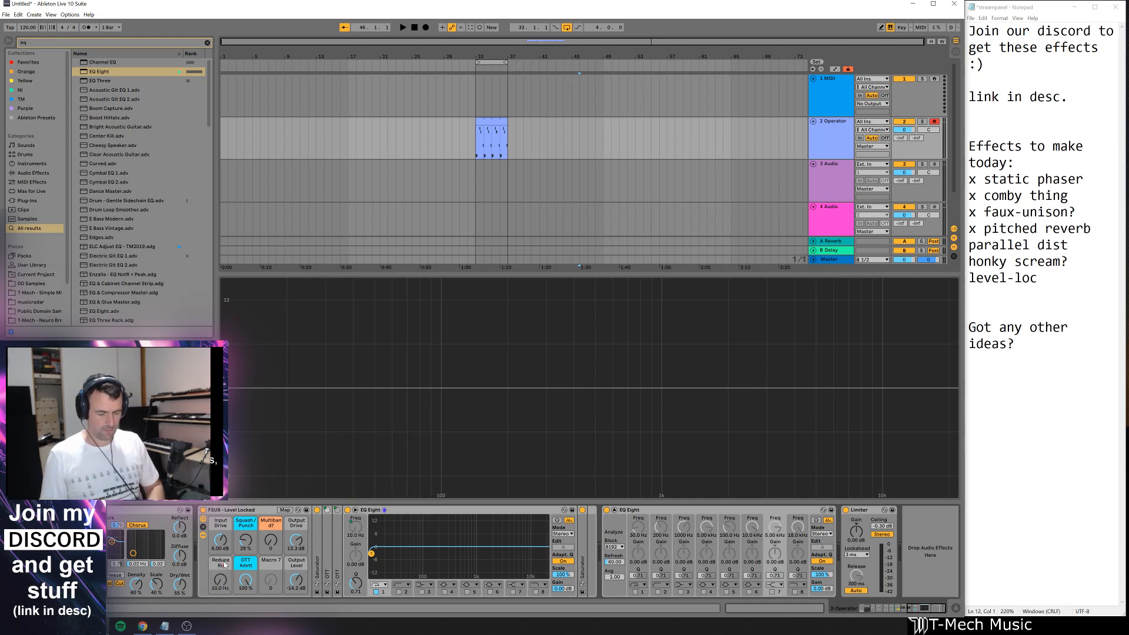
- Limit the Reduce Rumble mapping's maximum to 100 Hz and audition the macro at 100 Hz and back at 10 Hz
click(286, 510)
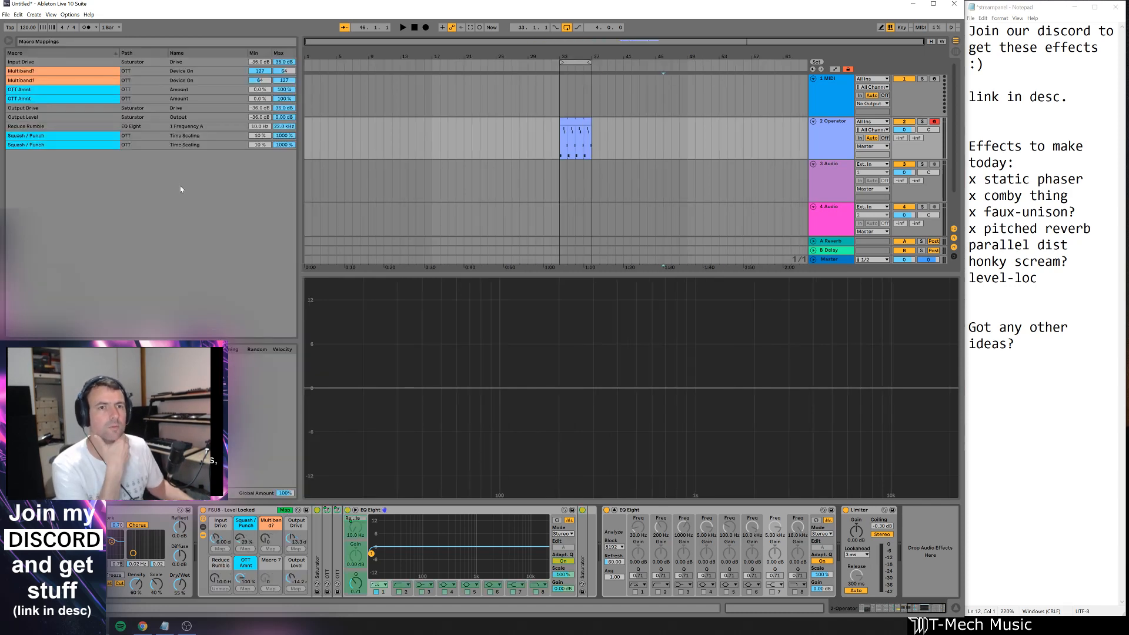
click(281, 132)
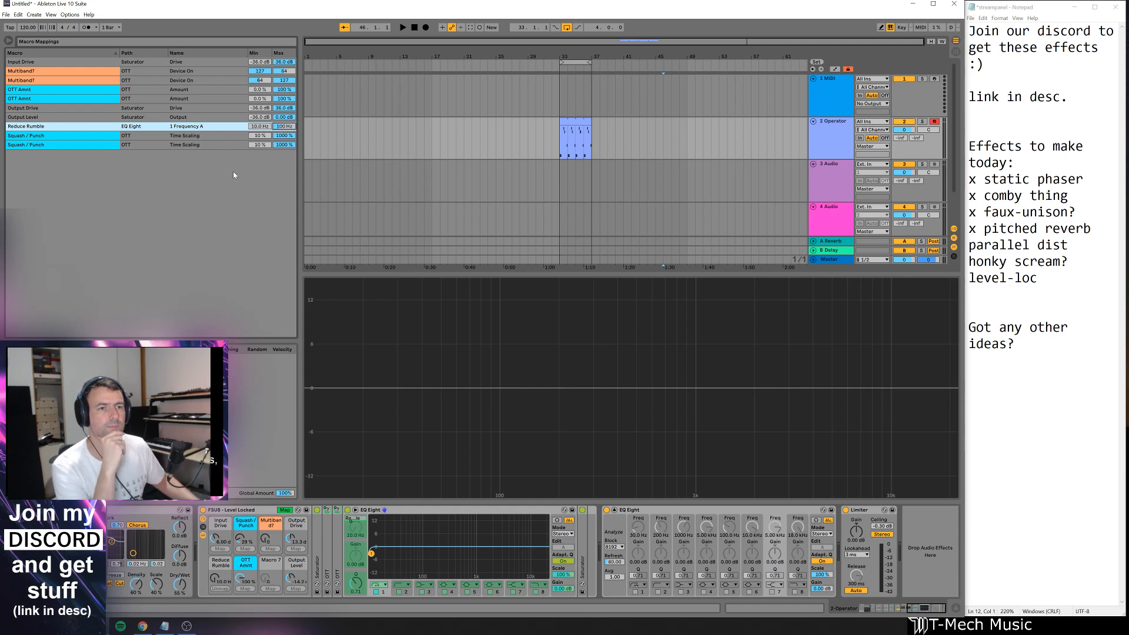
click(285, 511)
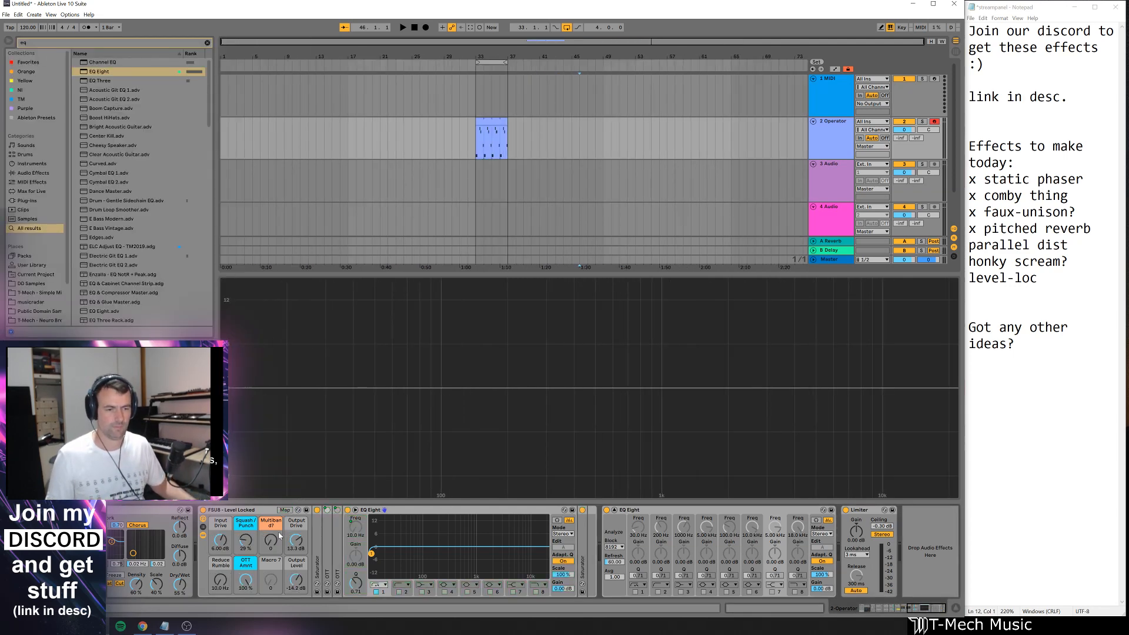
drag(226, 581, 227, 518)
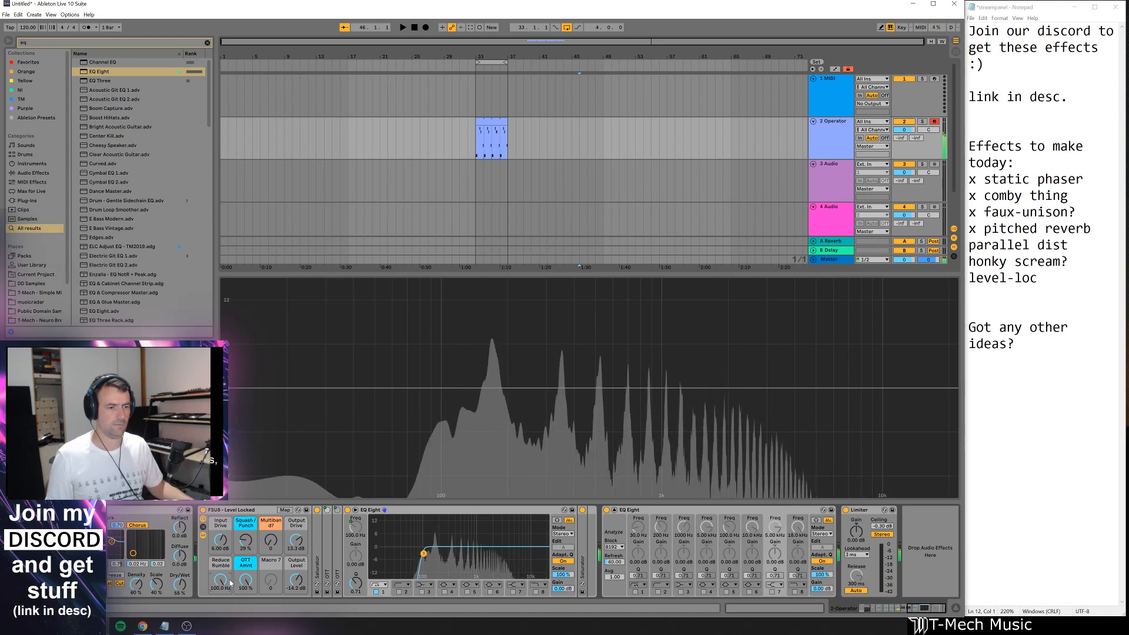
drag(233, 581, 233, 611)
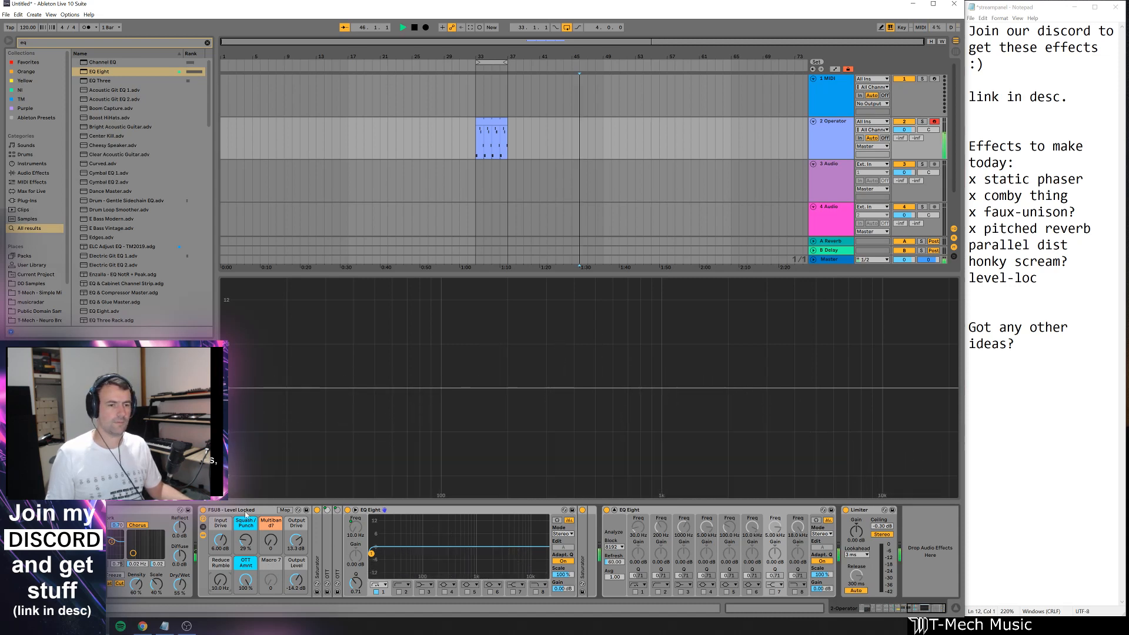
key(space)
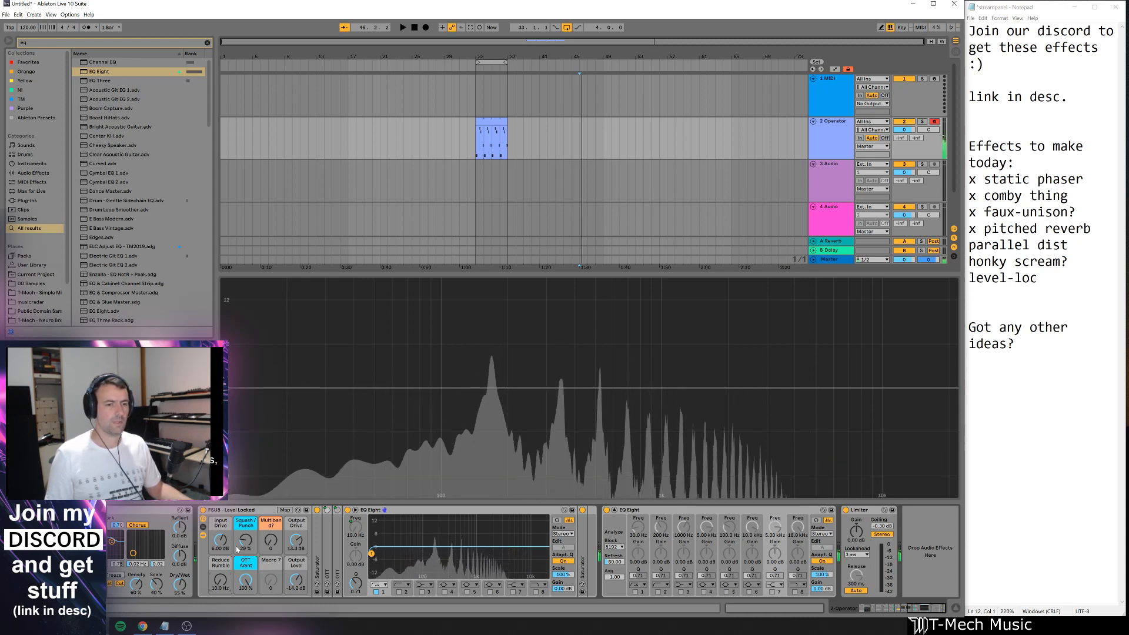
- Stop playback, hide the rack's device chain and save the "FSU8 - Level Locked" rack to the User Library
key(space)
click(203, 536)
click(257, 511)
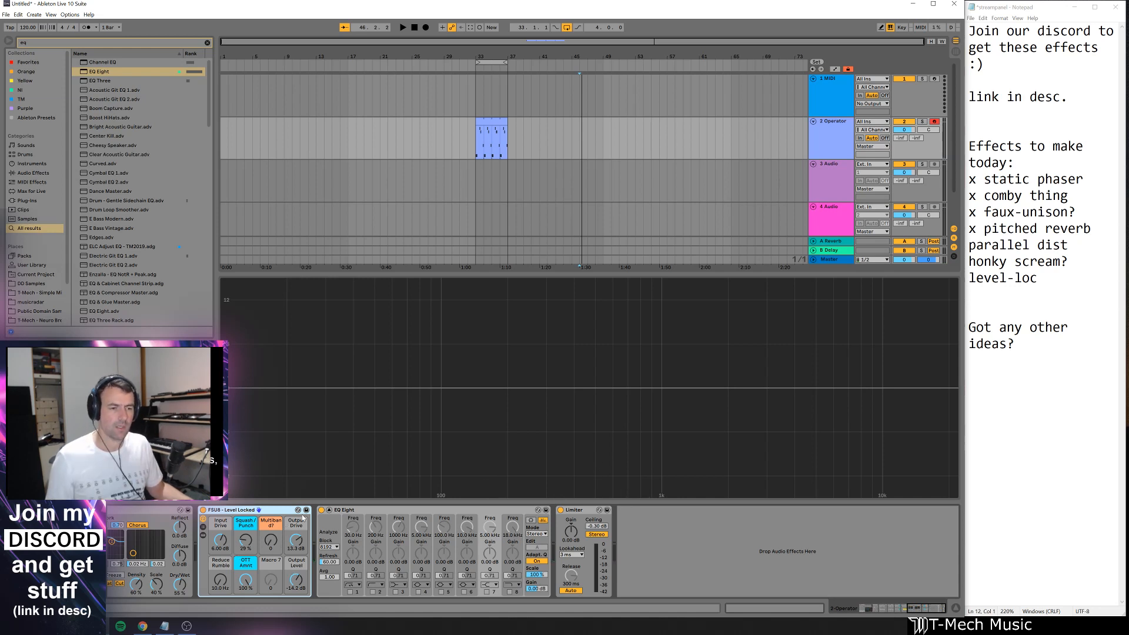
click(306, 510)
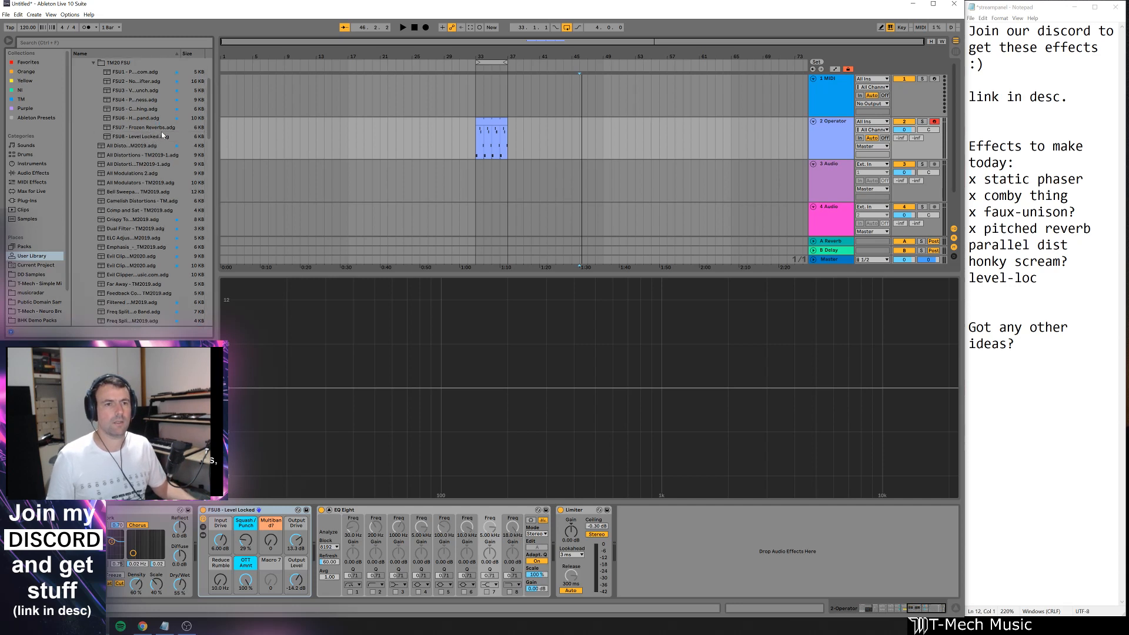
- Tag the FSU7 - Frozen Reverbs and FSU8 - Level Locked presets with the TM collection
right_click(185, 127)
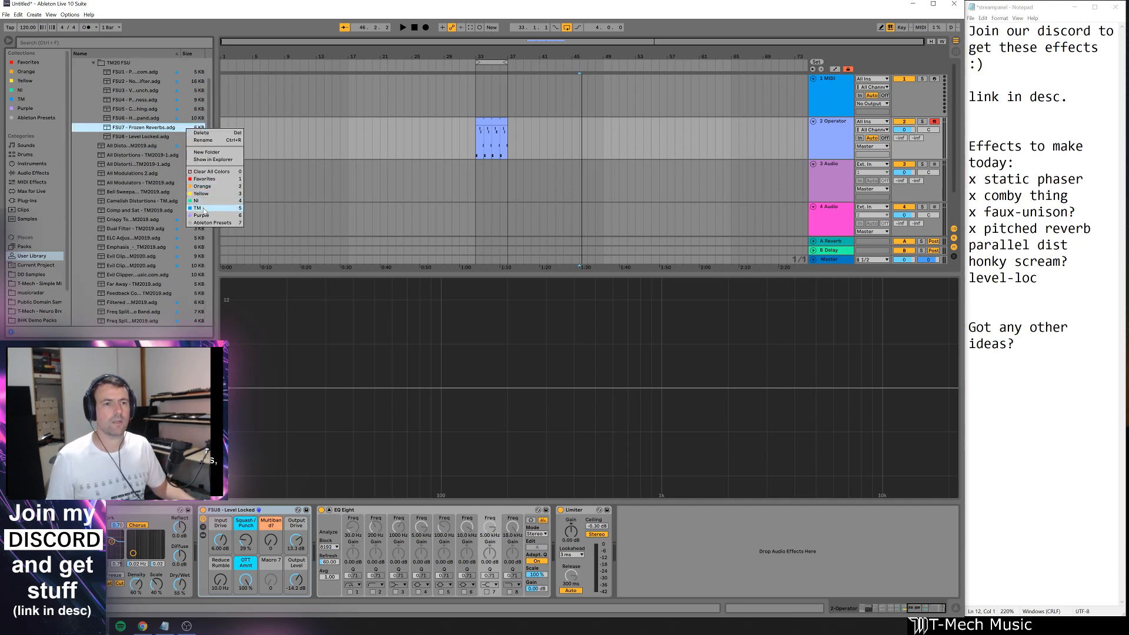
click(202, 207)
right_click(184, 137)
click(203, 216)
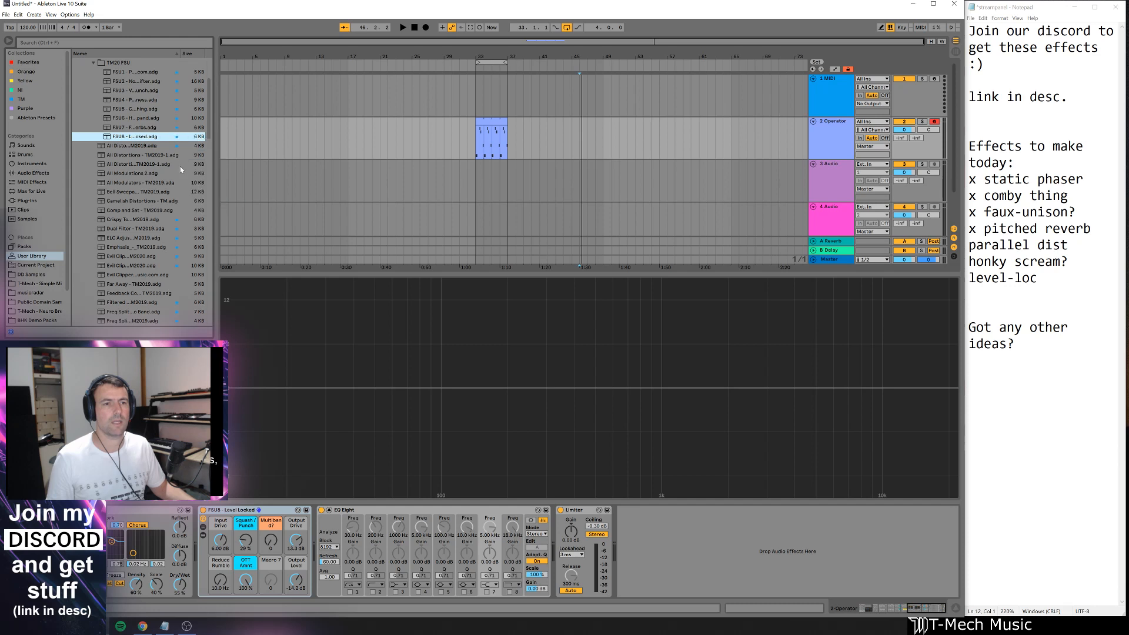
- Switch to the Notepad list and mark "level-loc" as done with an x
click(970, 294)
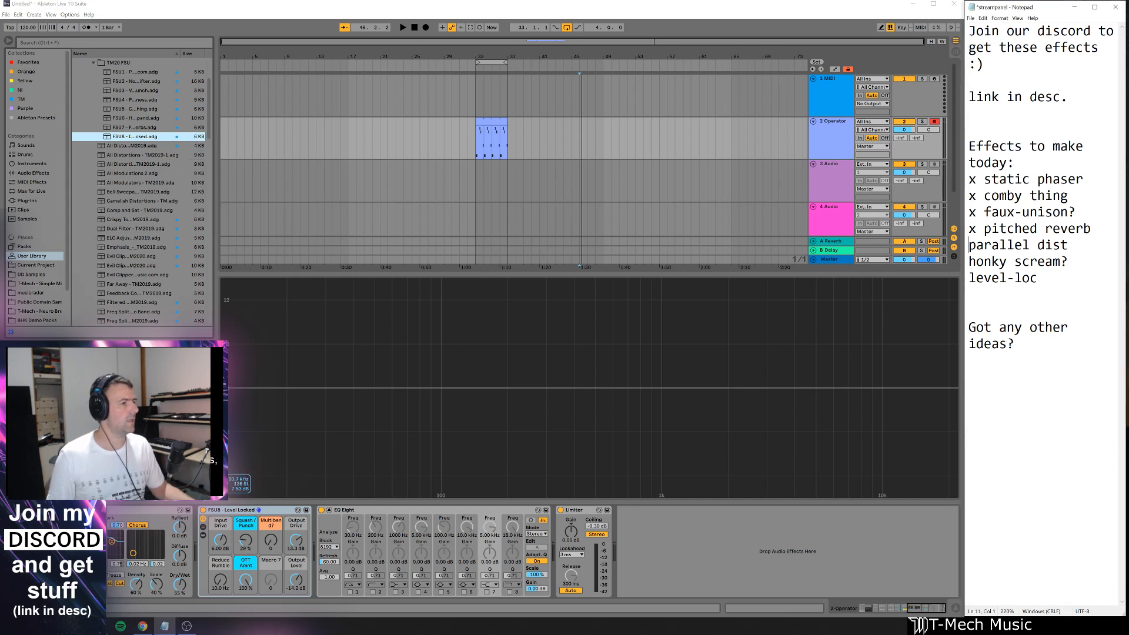
key(Down)
key(Down)
text(x)
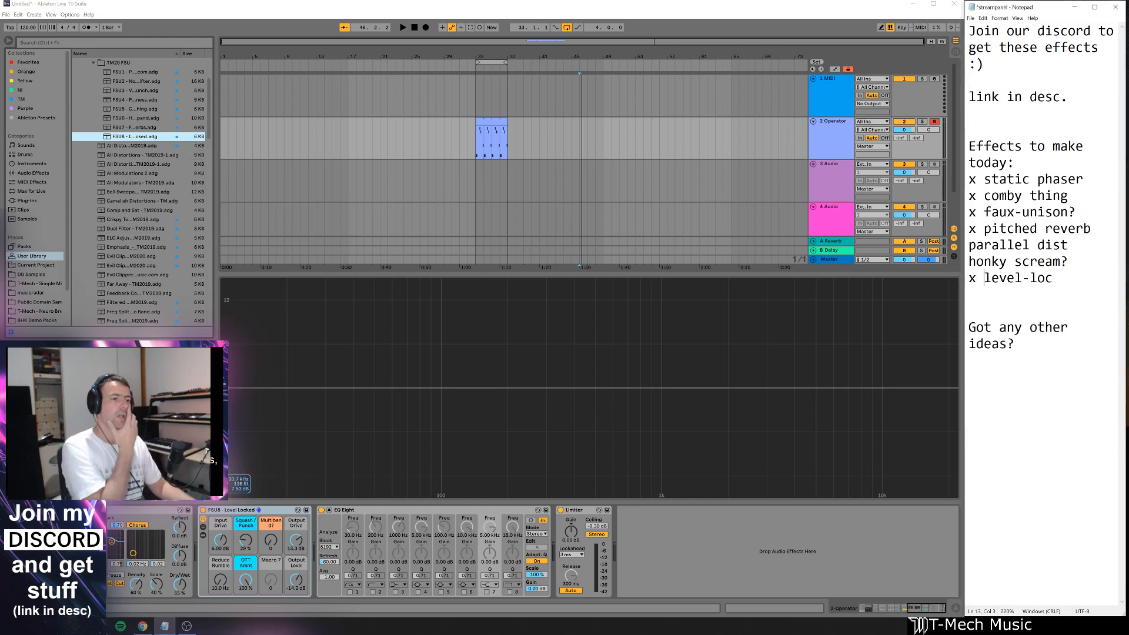
- Deactivate the Level Locked rack and the Reverb in the Operator track's device chain, and leave the rack selected
click(262, 520)
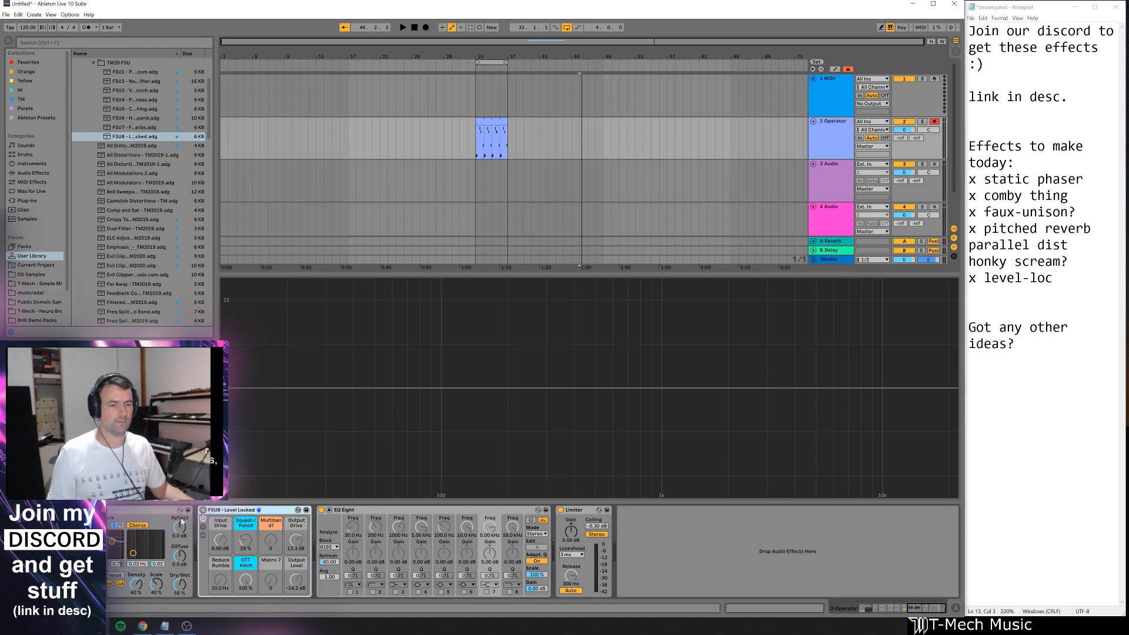
click(145, 520)
key(0)
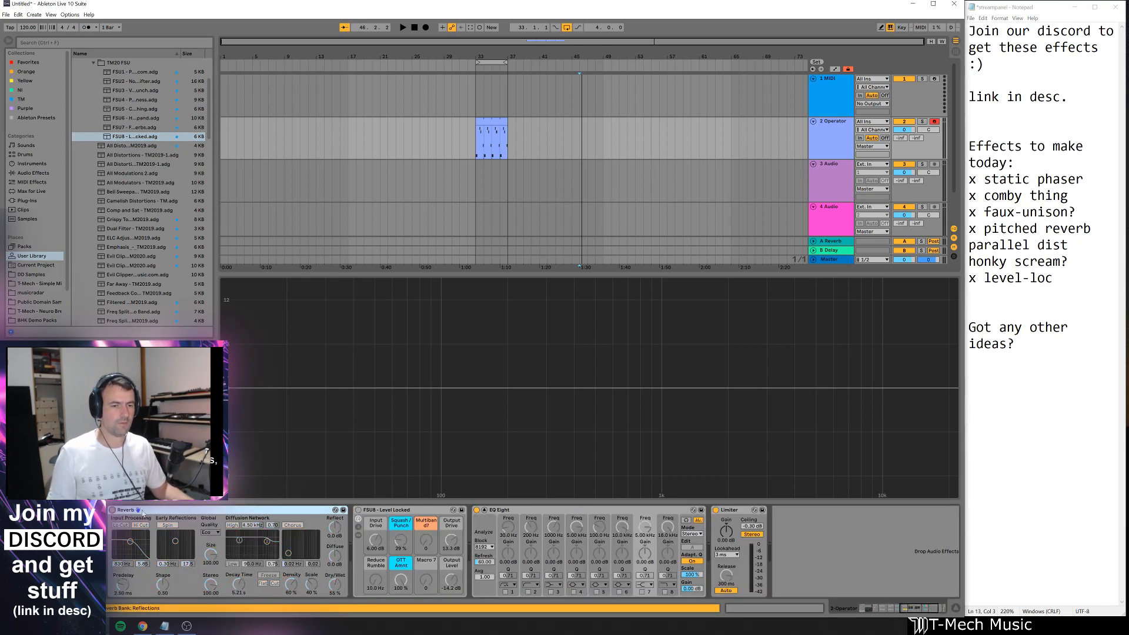
click(559, 511)
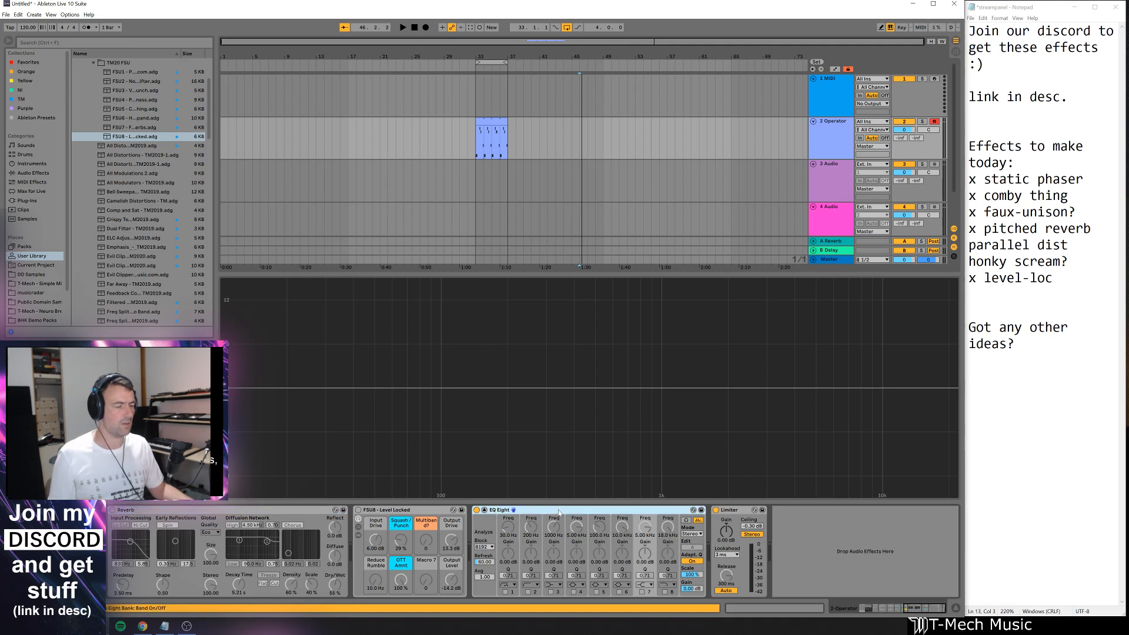
click(429, 512)
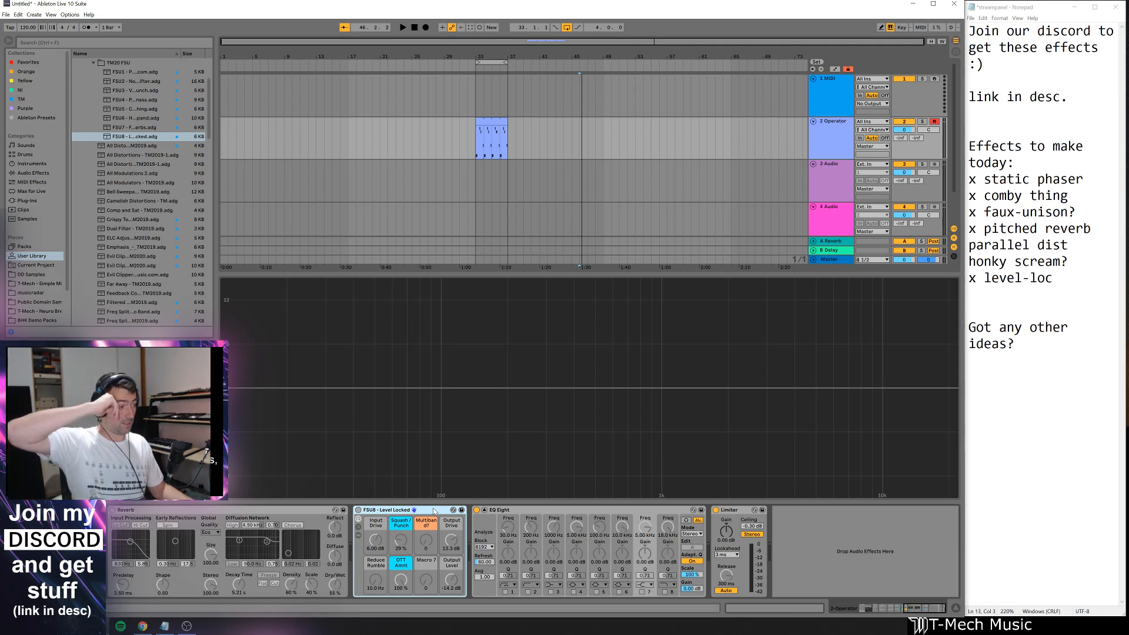
- Find Auto Filter in the browser, insert it after the Level Locked rack, switch it to band-pass and lower its frequency
key(ctrl+f)
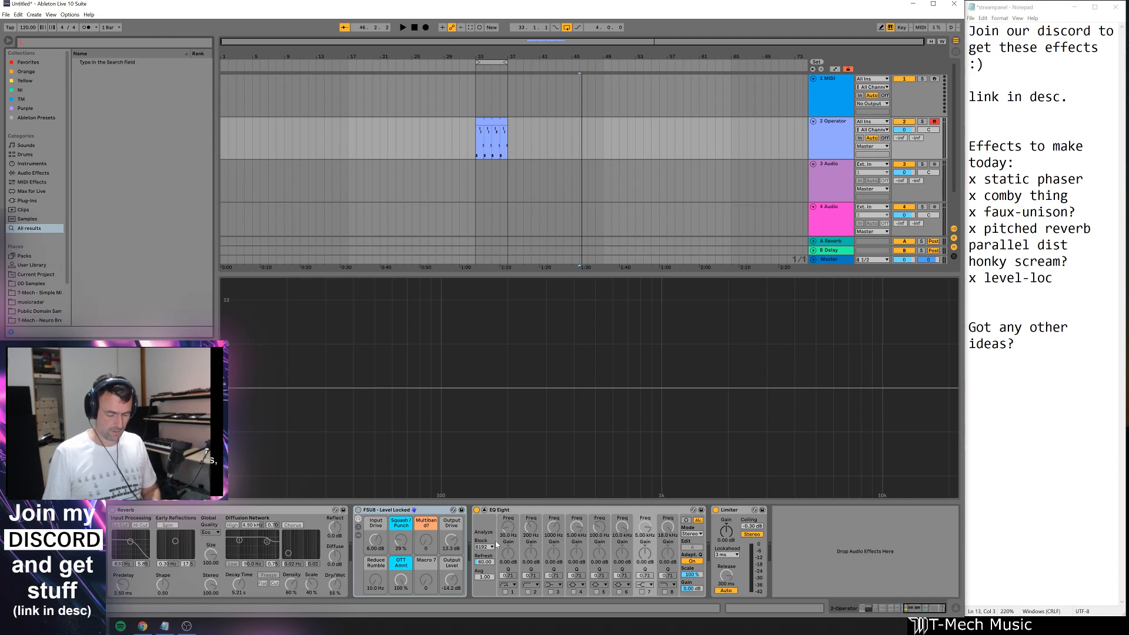
text(auto)
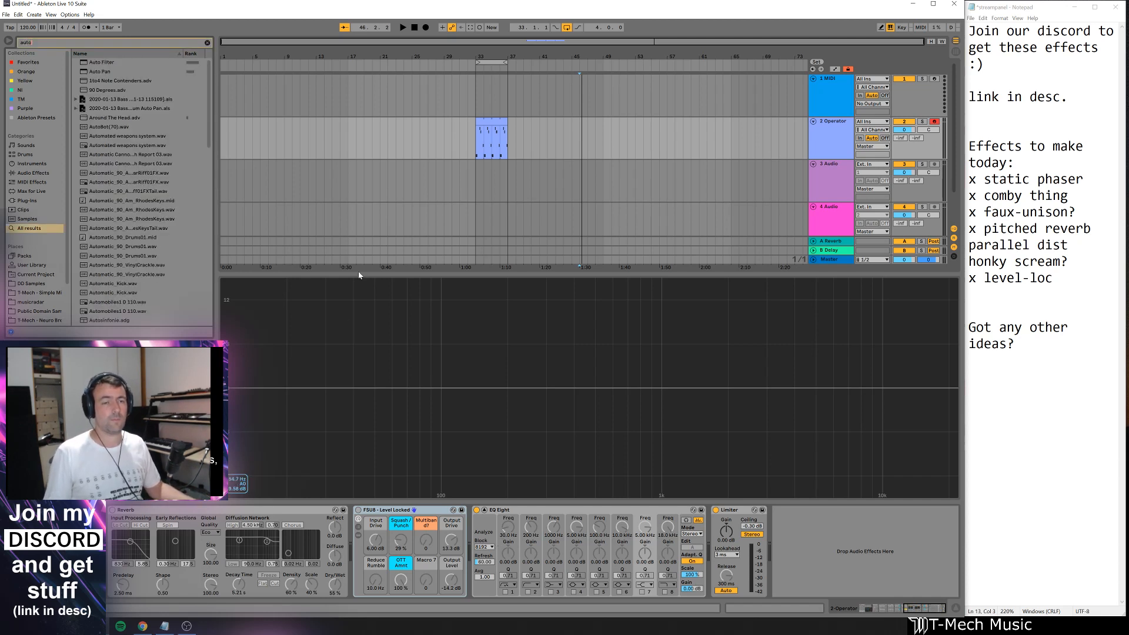
drag(103, 63, 470, 556)
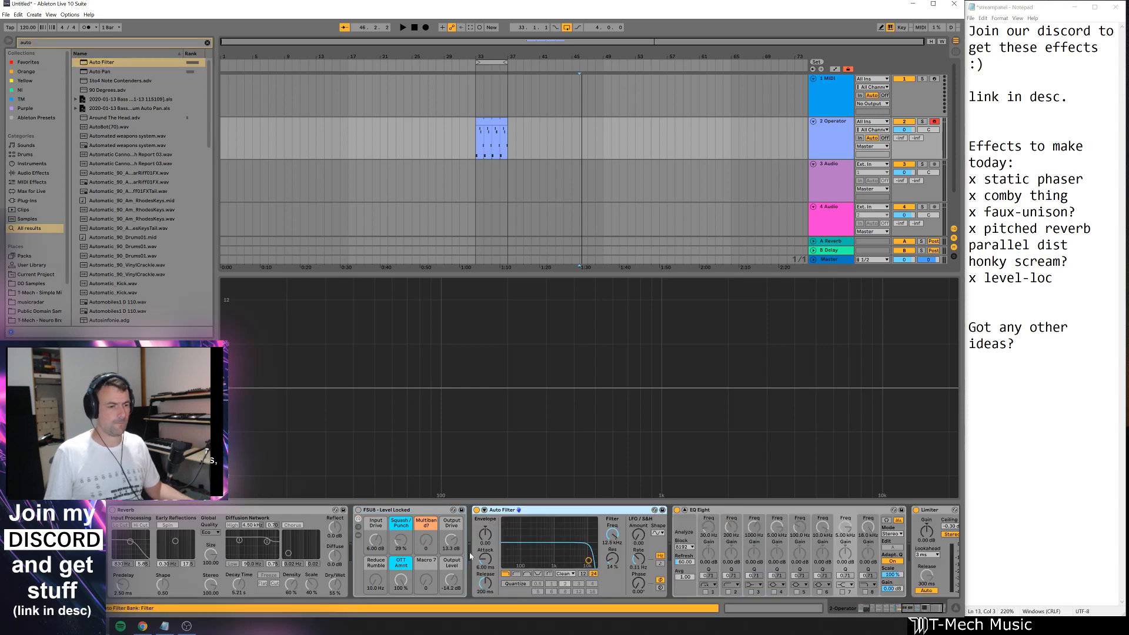
click(528, 574)
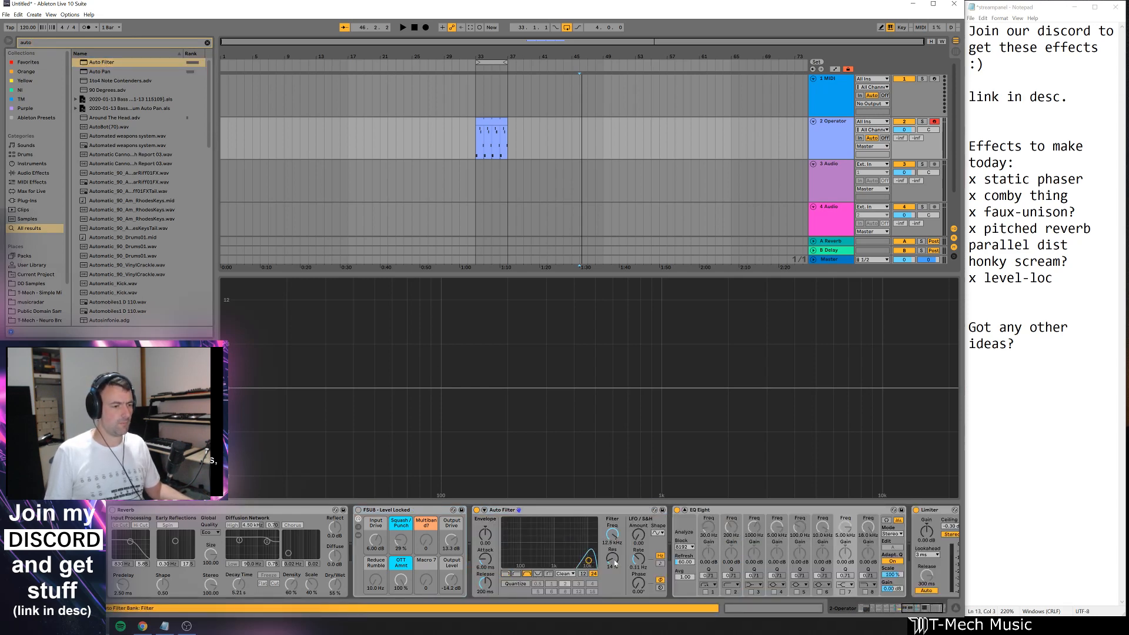
drag(613, 534, 613, 577)
- Group the Auto Filter into an Audio Effect Rack and show the rack's macros and chain list
click(572, 511)
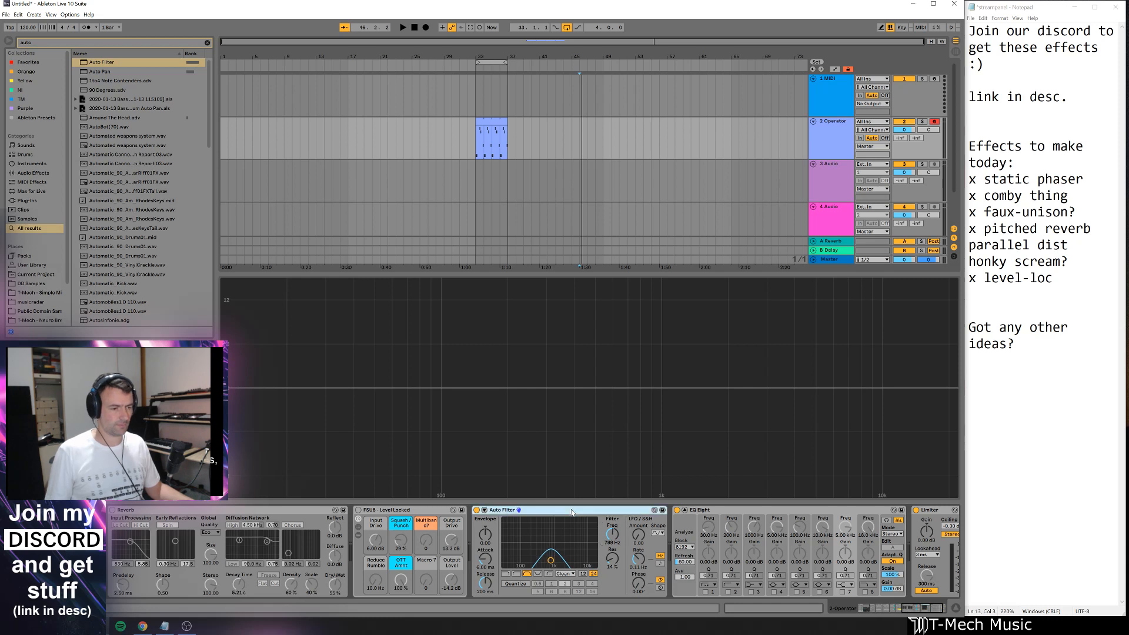
key(ctrl+g)
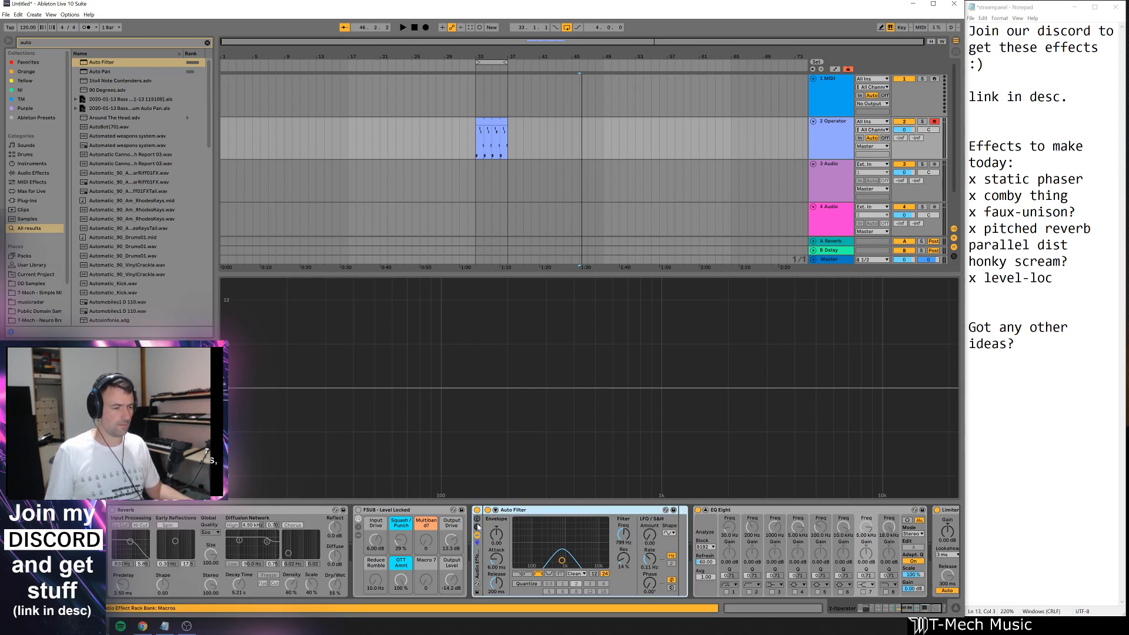
click(478, 526)
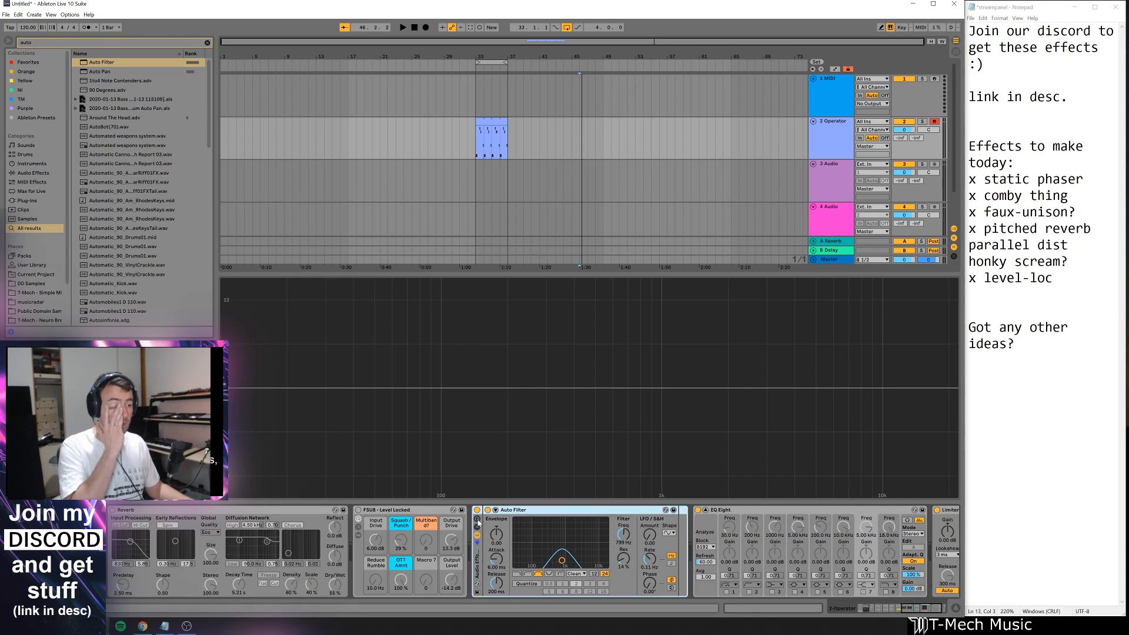
click(478, 534)
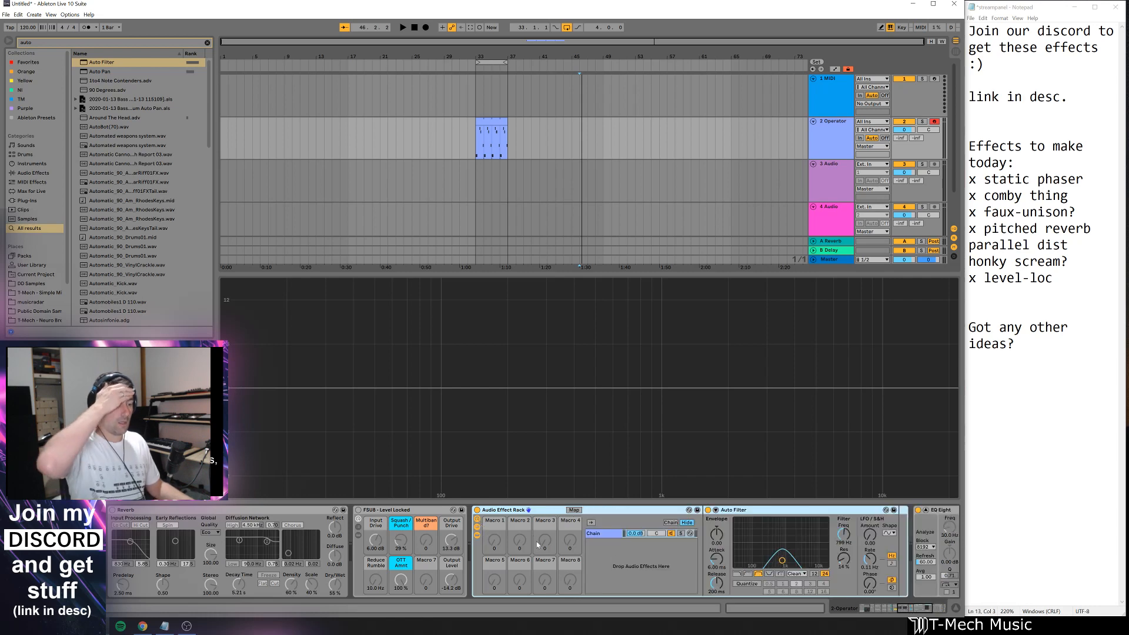
- Create a second empty chain in the rack and name the two chains BP and Dry
right_click(639, 567)
click(658, 568)
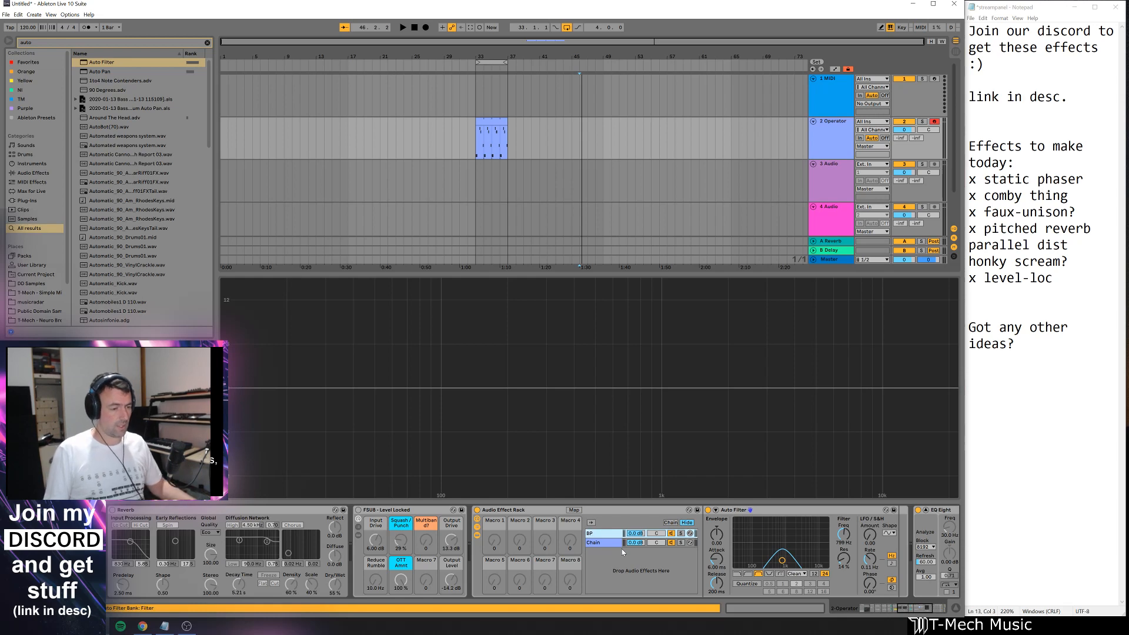
click(611, 543)
key(ctrl+r)
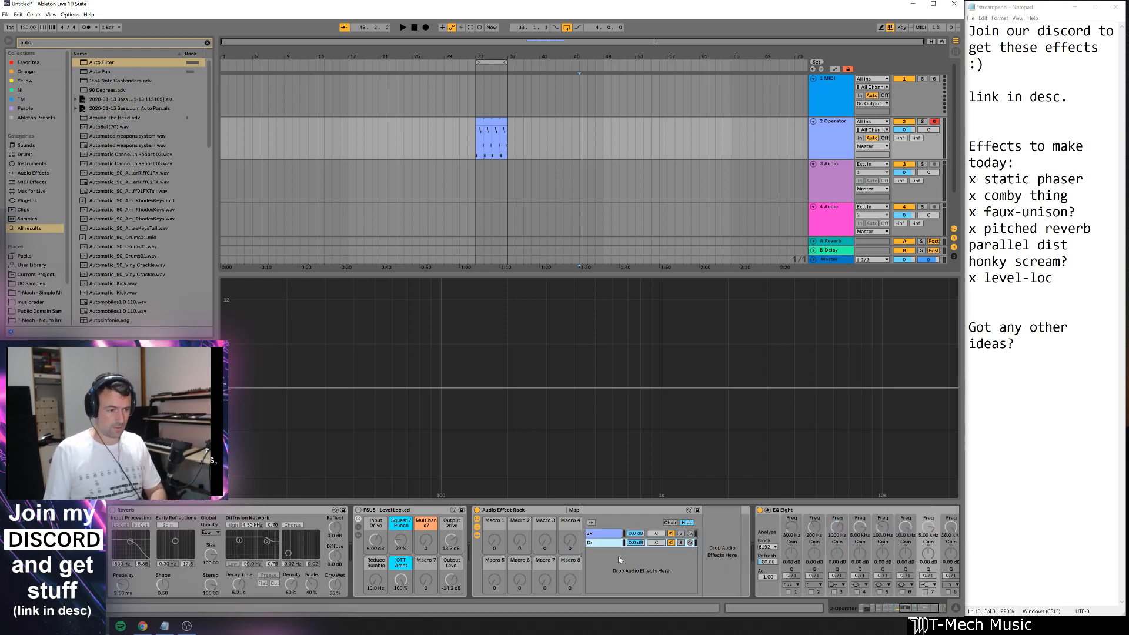
- Set the BP chain's Auto Filter to 72% resonance and a frequency of about 203 Hz, and bring the rack into view
click(597, 533)
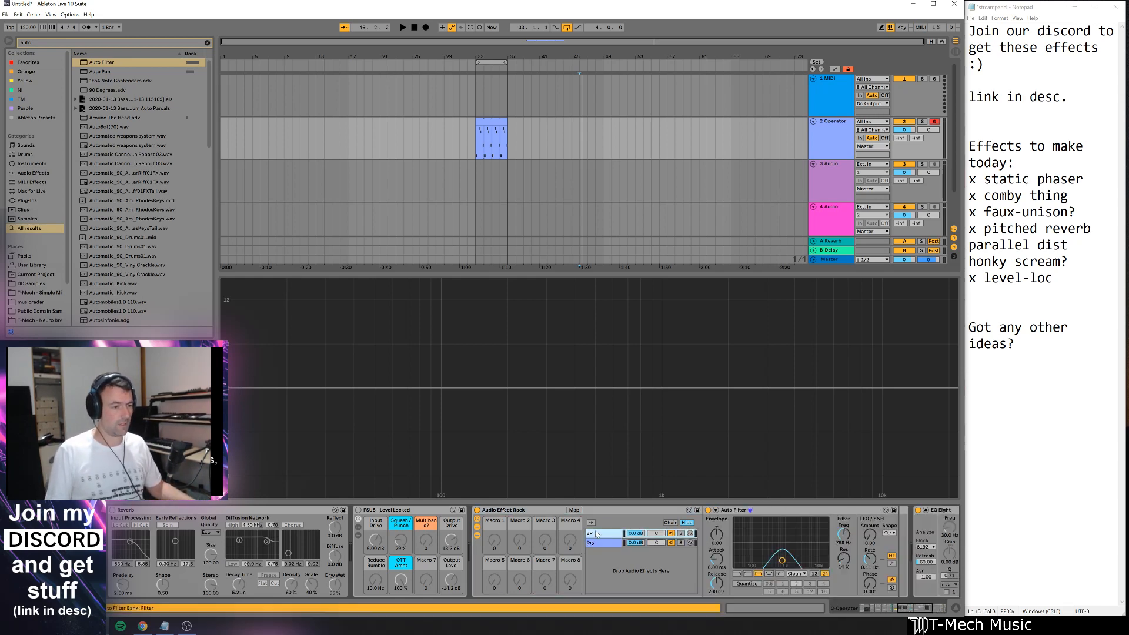
mouse_move(844, 534)
mouse_down()
mouse_move(844, 500)
mouse_move(844, 565)
mouse_move(844, 468)
mouse_move(844, 575)
mouse_move(844, 529)
mouse_up()
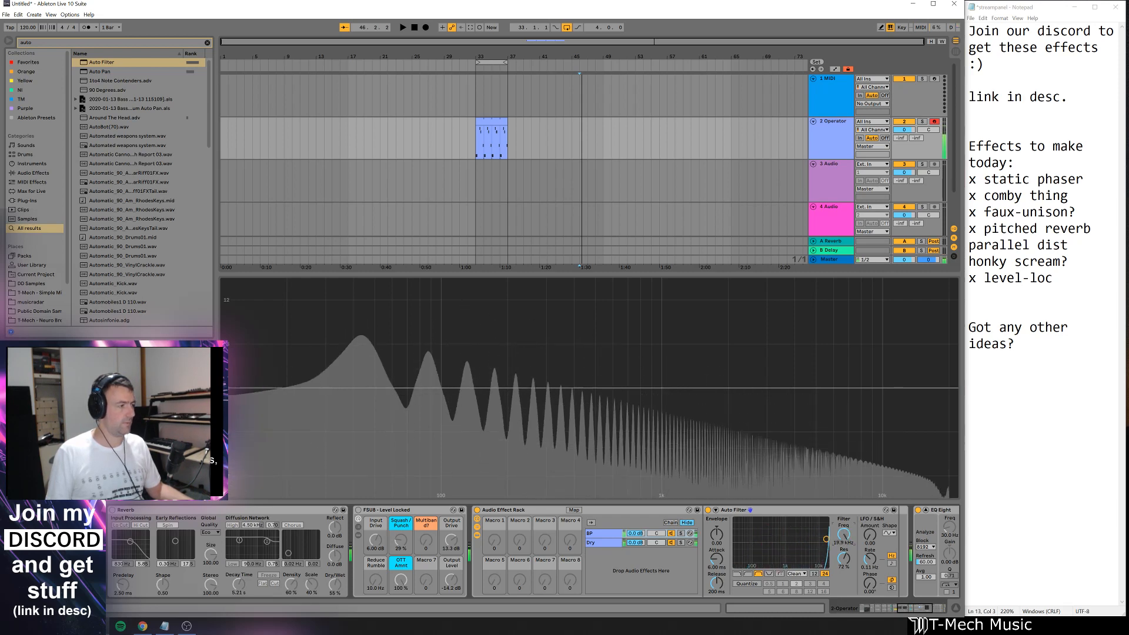
click(938, 611)
drag(699, 534, 699, 586)
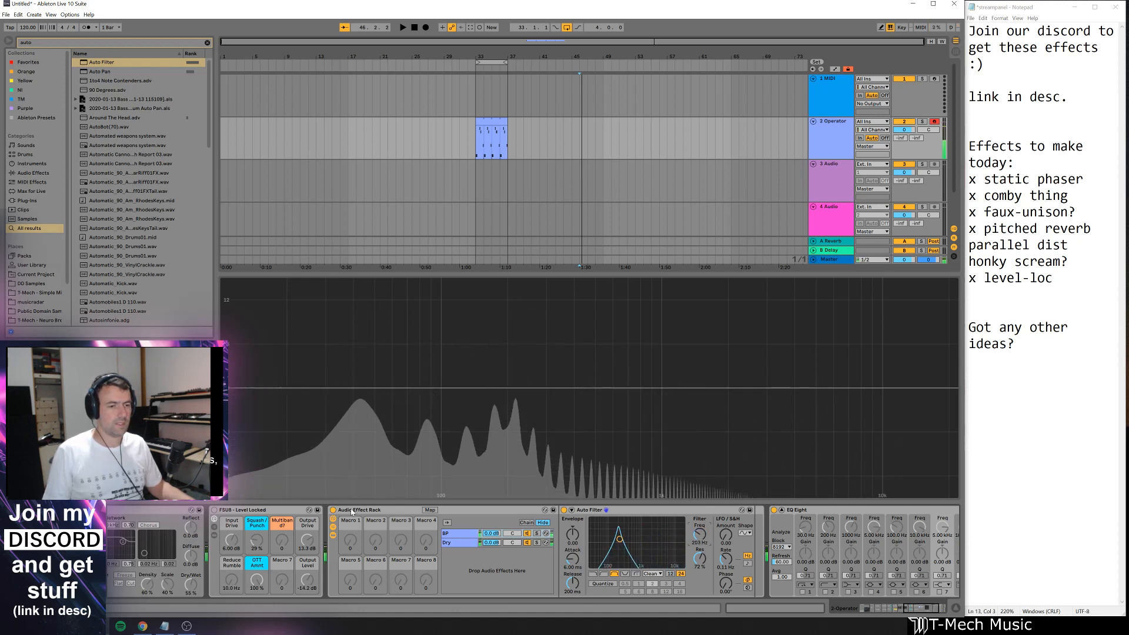
click(439, 538)
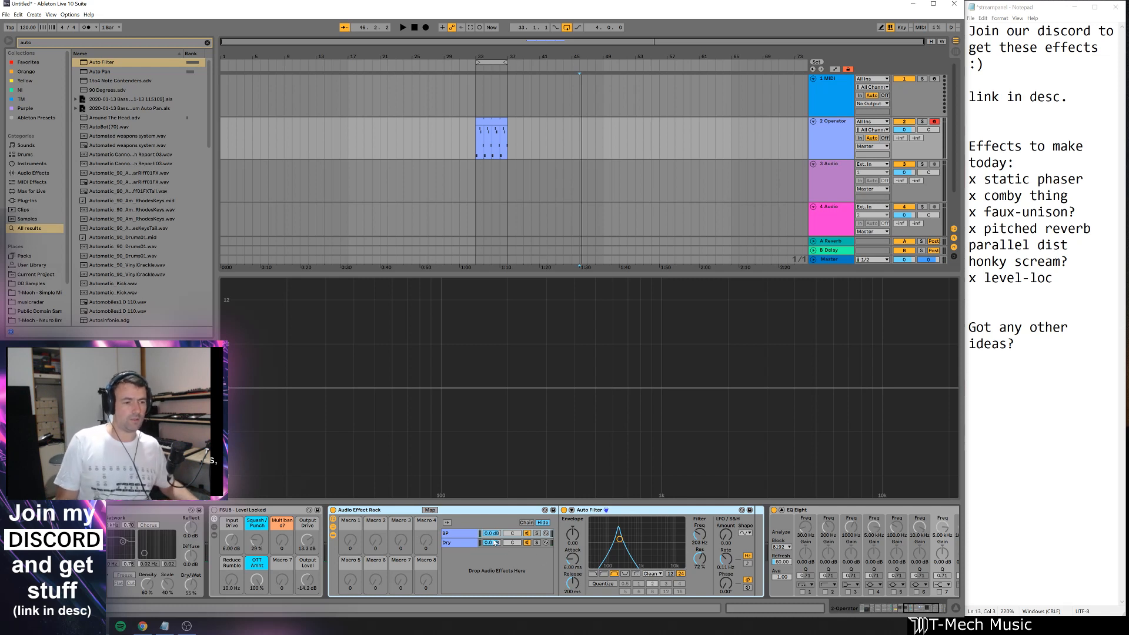
- Map the Auto Filter's frequency to Macro 1, its resonance to Macro 2 and its slope to Macro 4
right_click(699, 536)
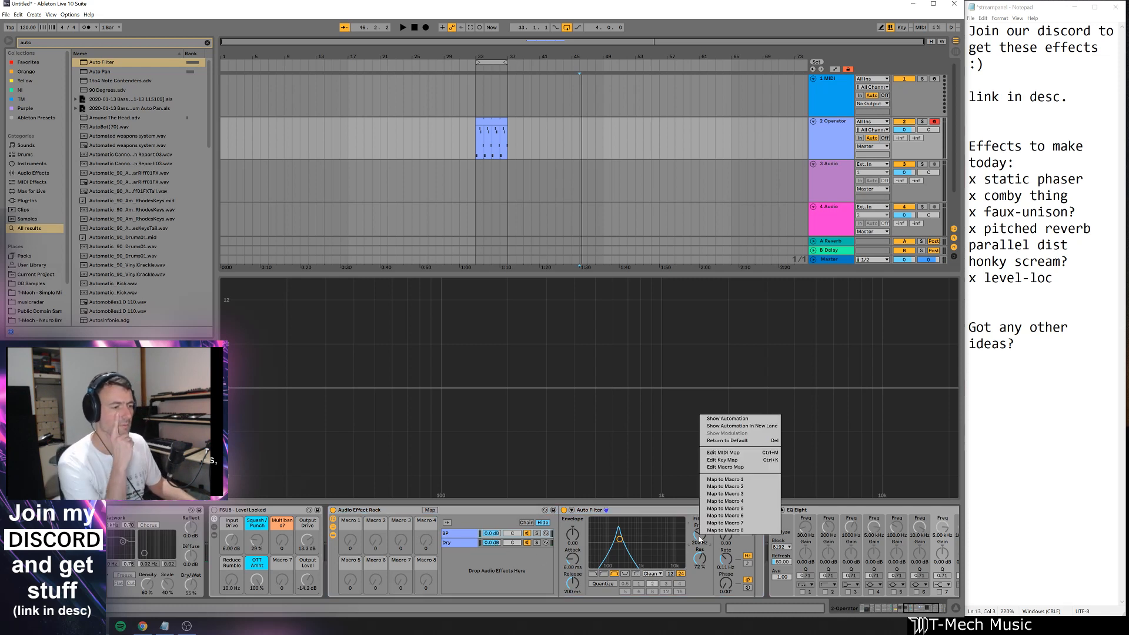
click(738, 484)
right_click(700, 557)
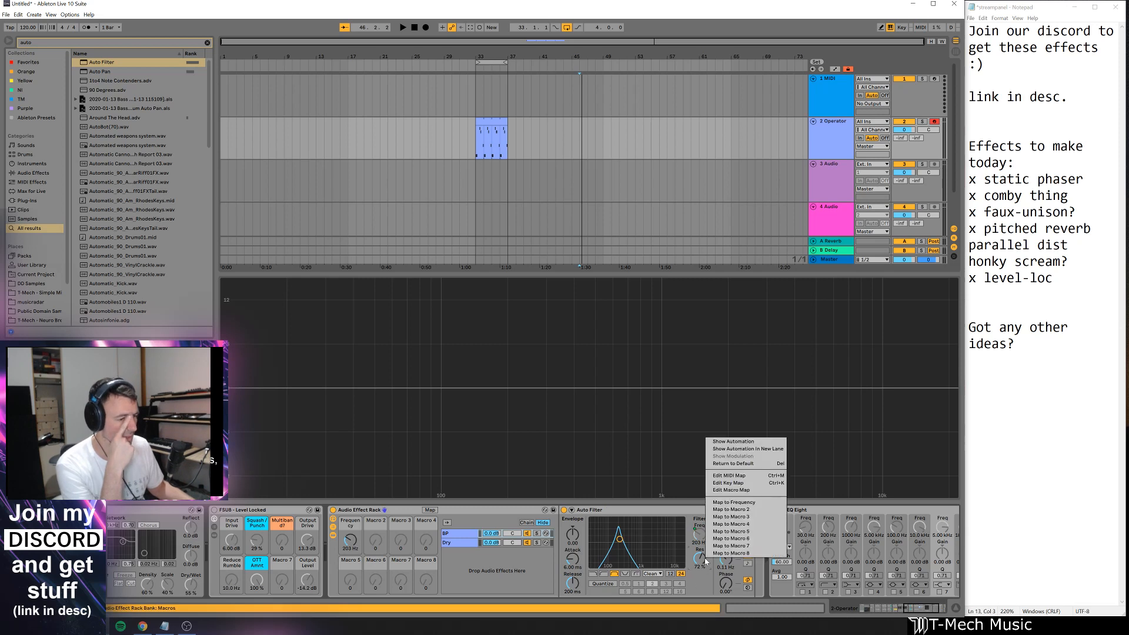
click(740, 510)
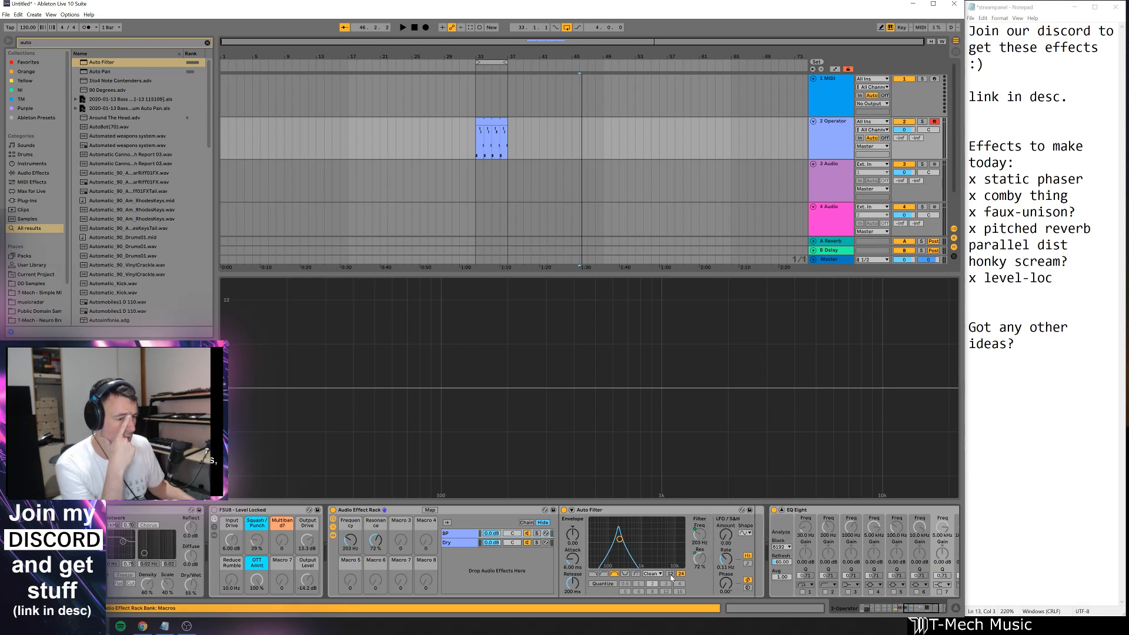
right_click(672, 577)
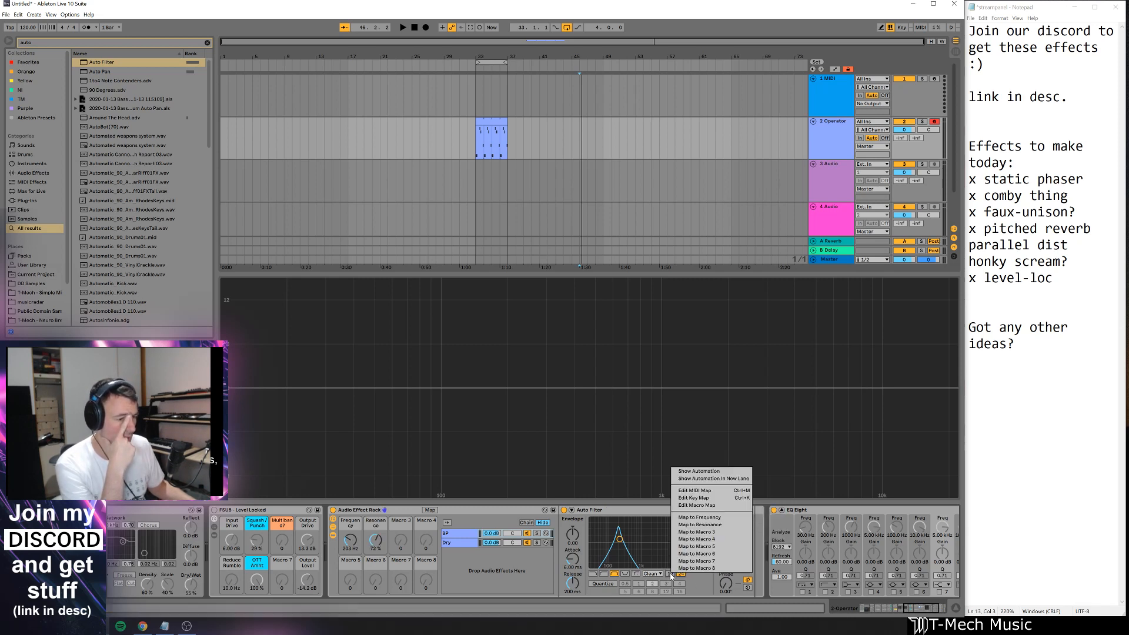
click(714, 539)
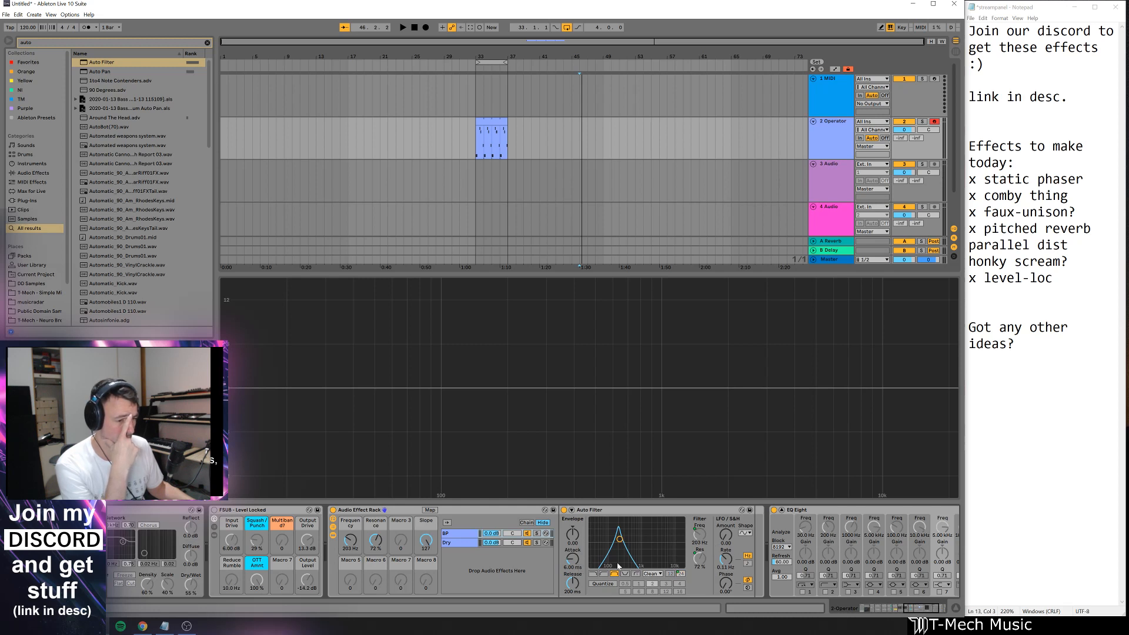
- Map the Dry chain's volume to Macro 3 and rename that macro "Dry Level"
click(455, 543)
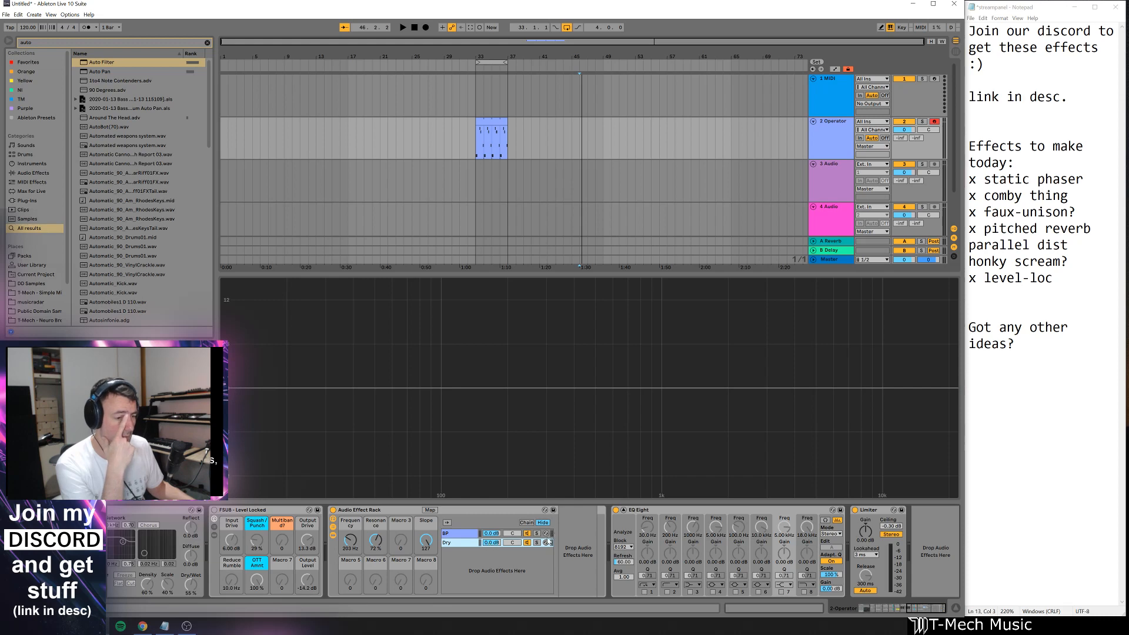
click(470, 544)
right_click(493, 542)
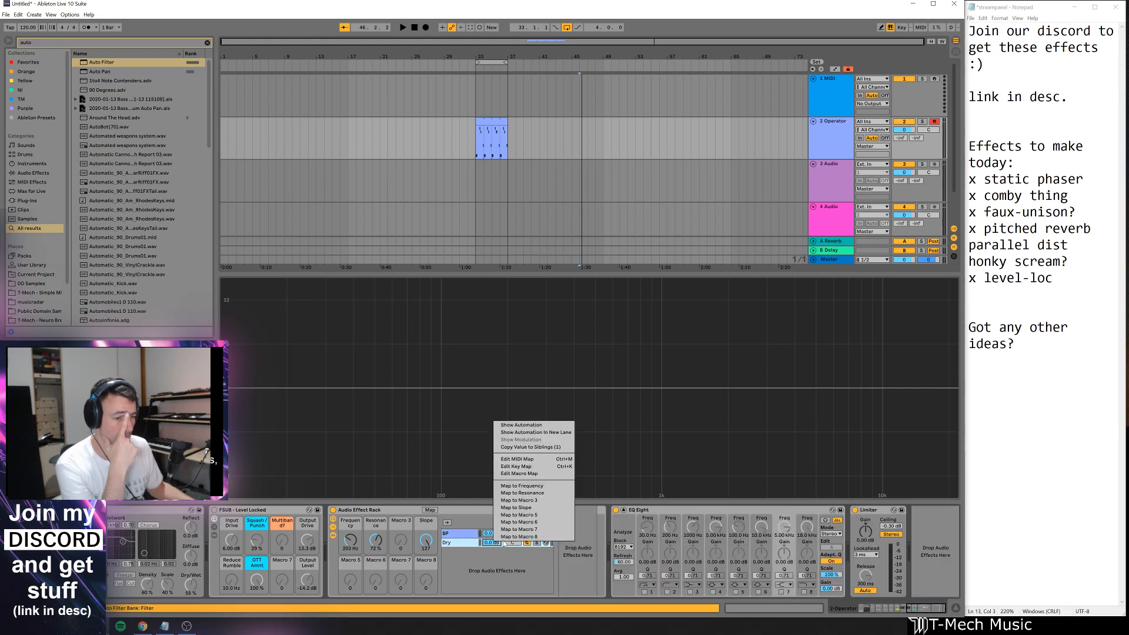
click(518, 500)
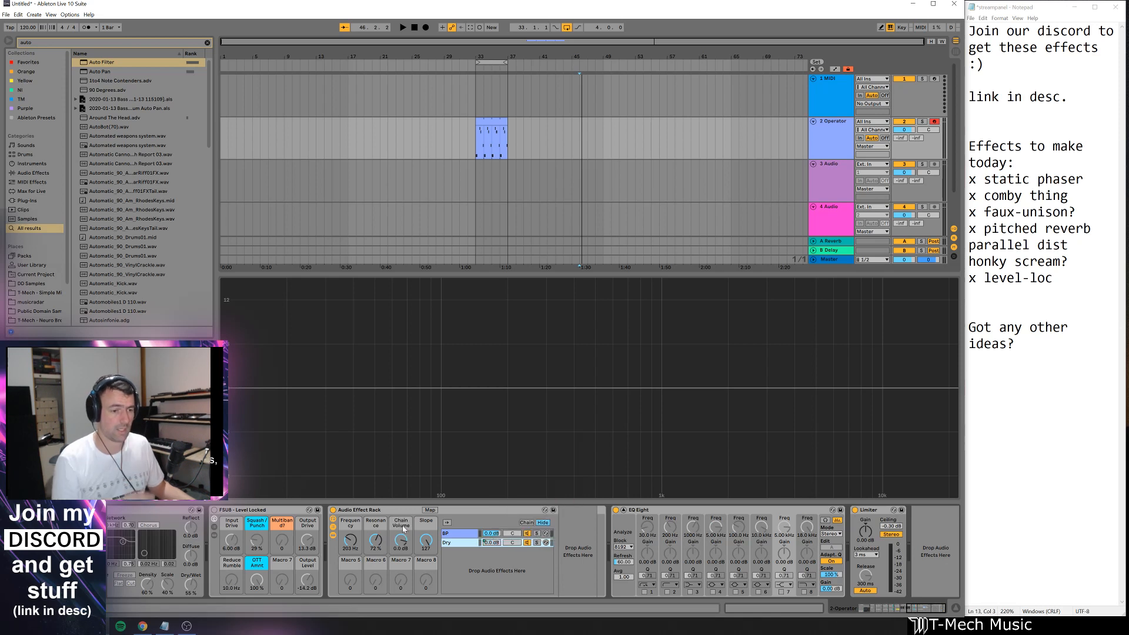
text(Dry)
key(Return)
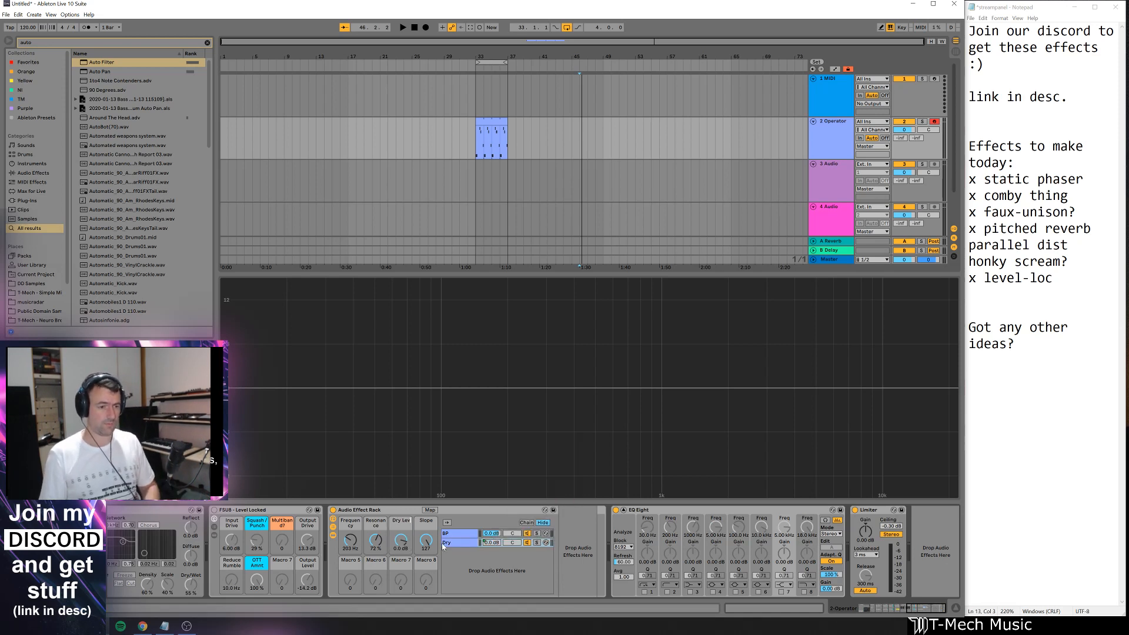
- Turn down the Dry Level macro and limit the maximum of its chain volume mapping to 0 dB
drag(401, 540, 400, 565)
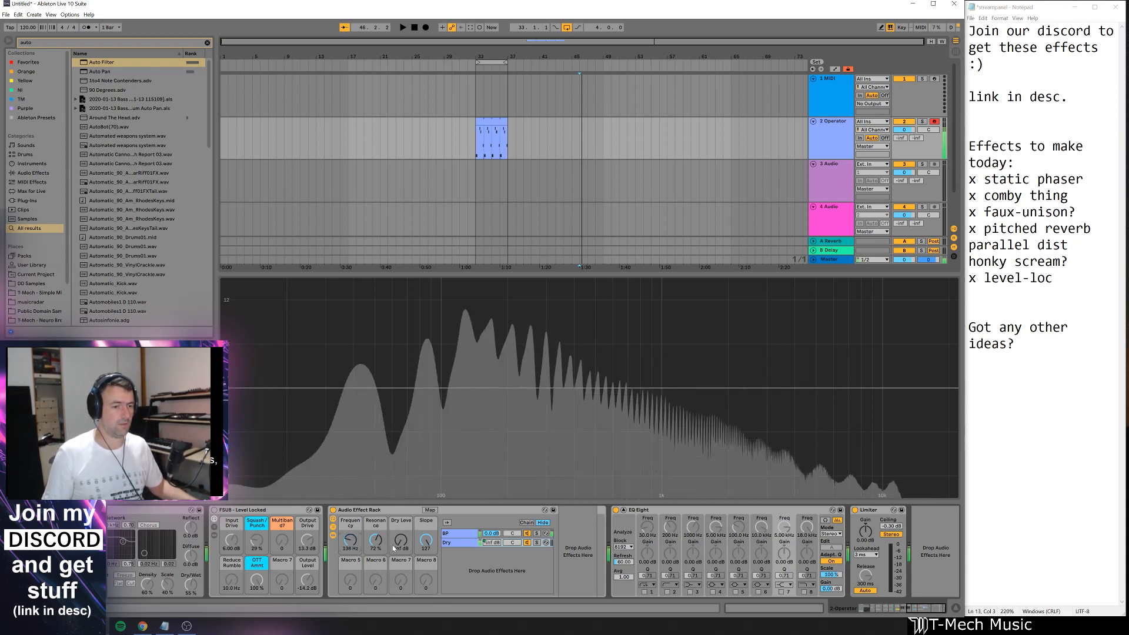
drag(394, 548, 393, 529)
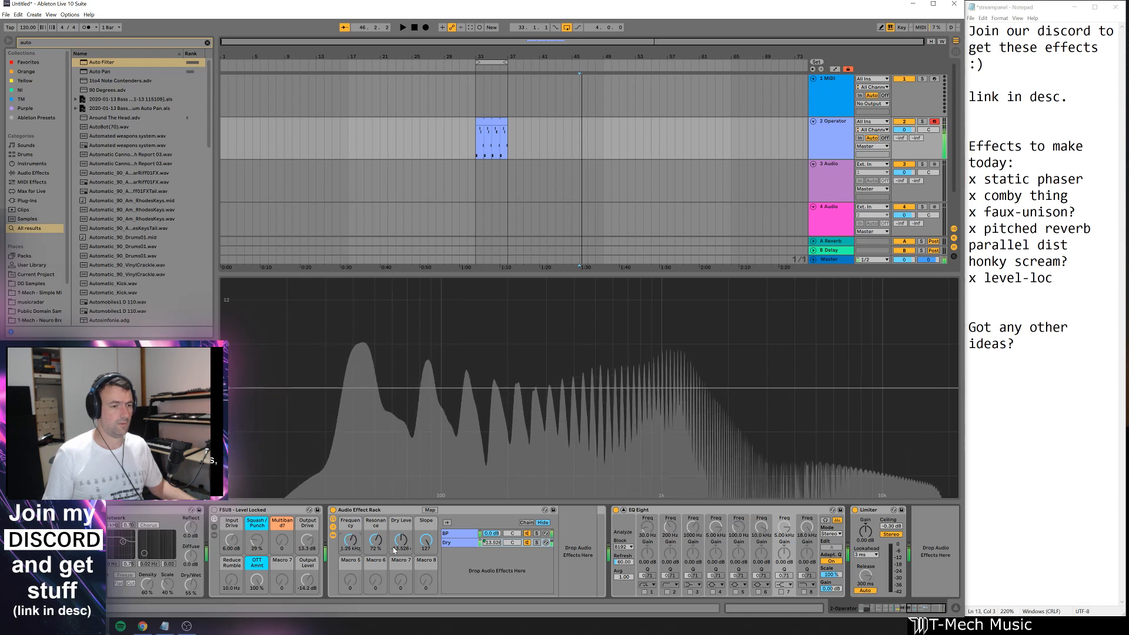
click(429, 510)
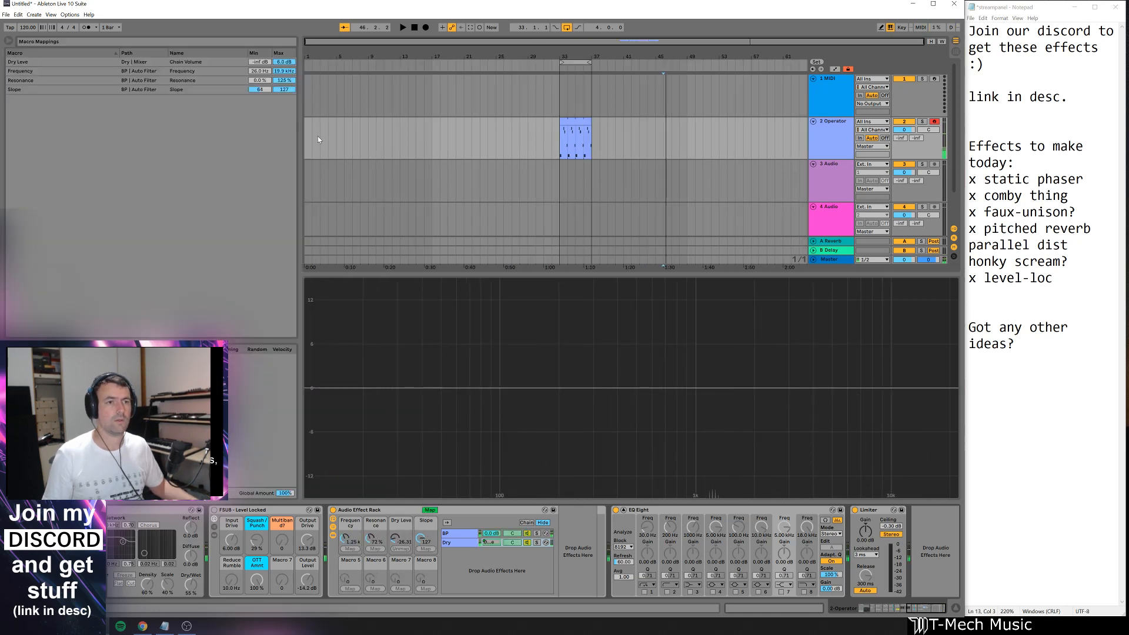
click(282, 63)
text(0)
key(Return)
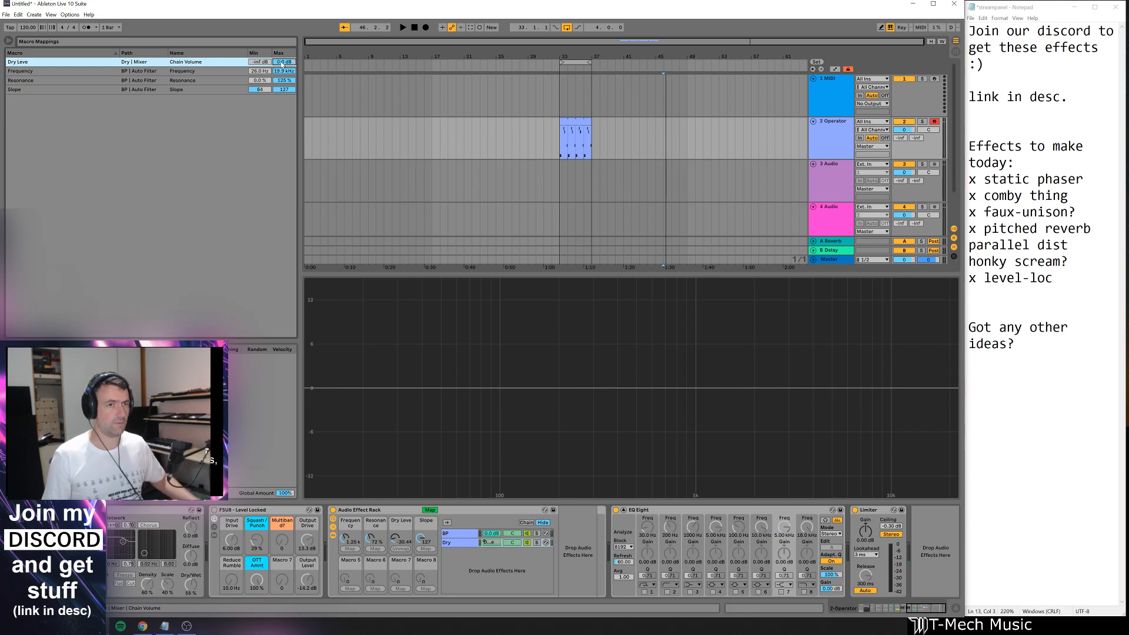
click(430, 510)
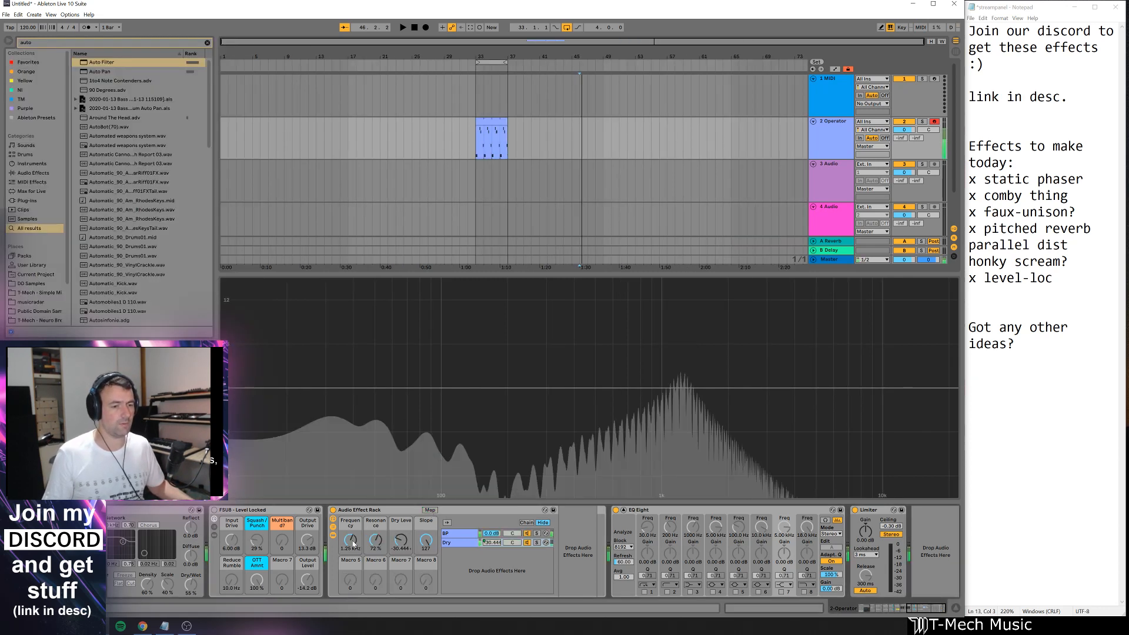
- Raise the Frequency macro to 19.9 kHz and rename the rack "Peak Filter"
drag(350, 539, 350, 476)
click(370, 511)
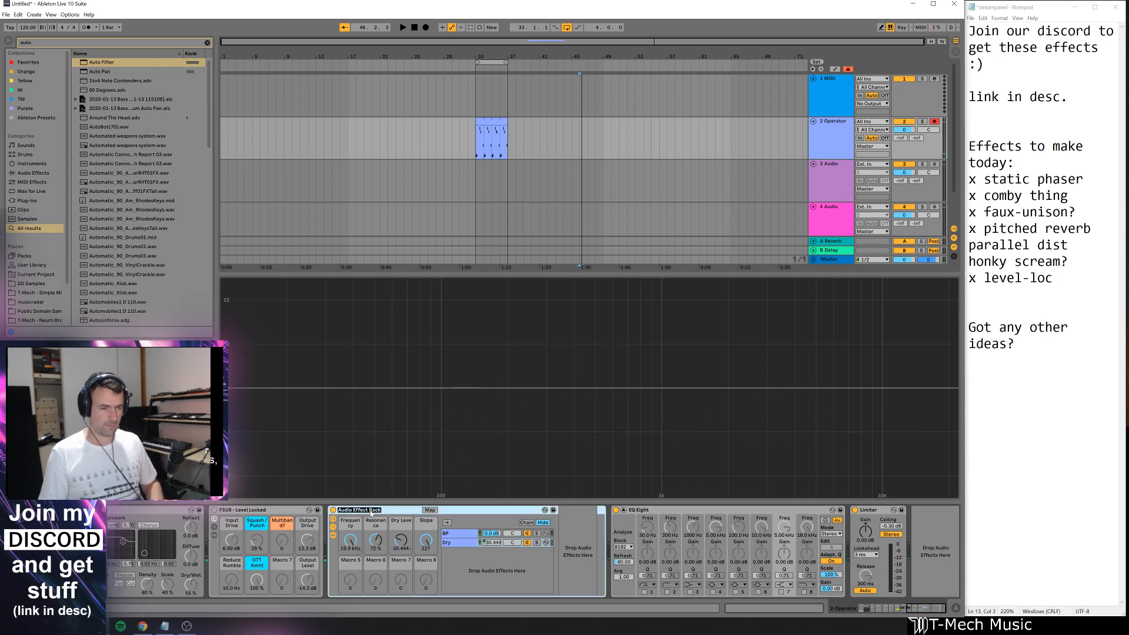
key(ctrl+r)
text(P)
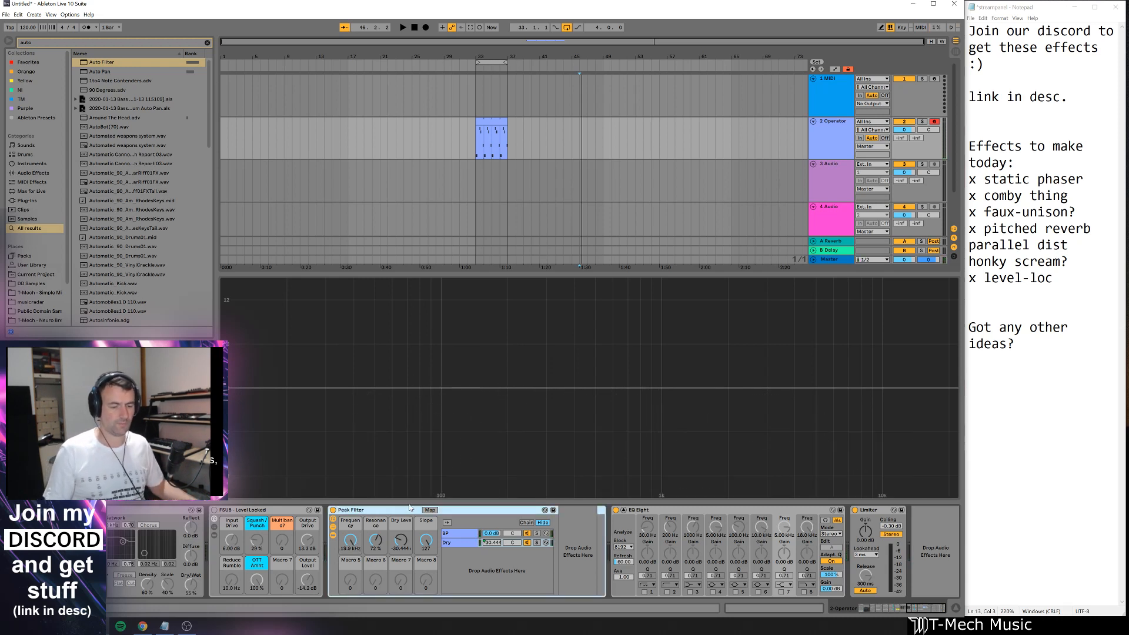
- Group Peak Filter into an outer rack and map its Frequency, Resonance, Dry Level and Slope macros to outer Macros 1 to 4
key(ctrl+g)
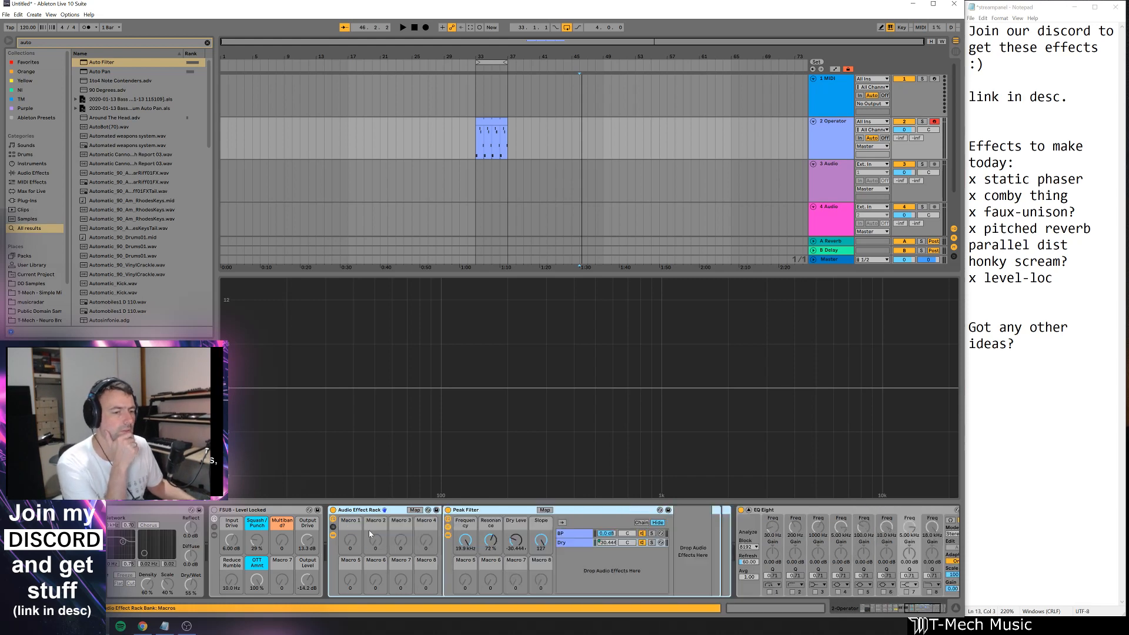
right_click(469, 540)
click(506, 391)
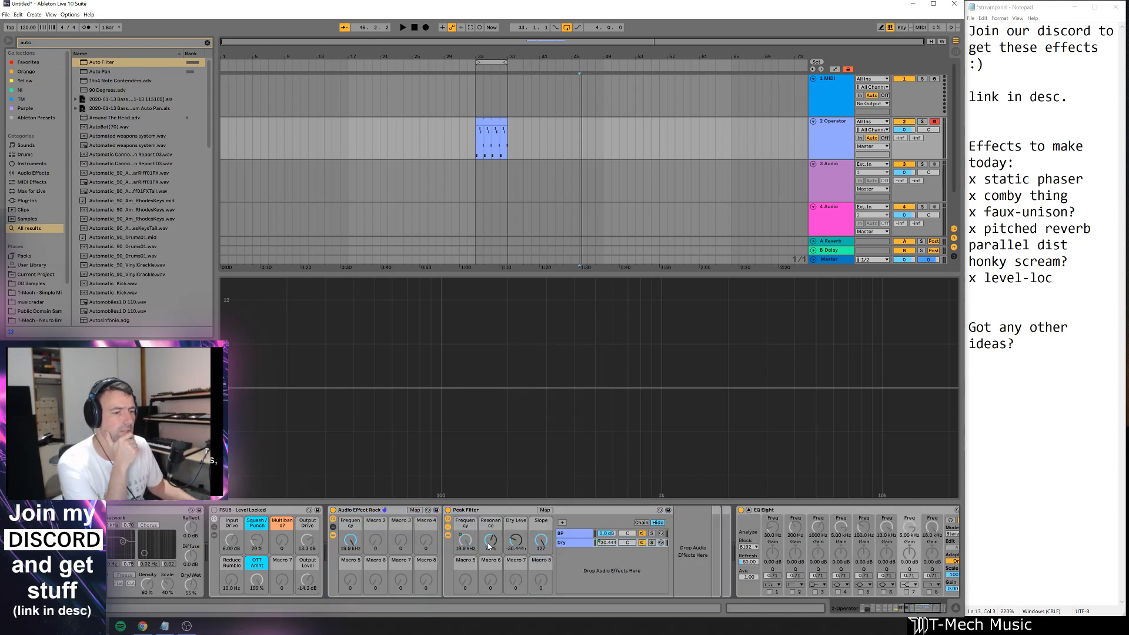
right_click(490, 539)
click(516, 401)
right_click(517, 541)
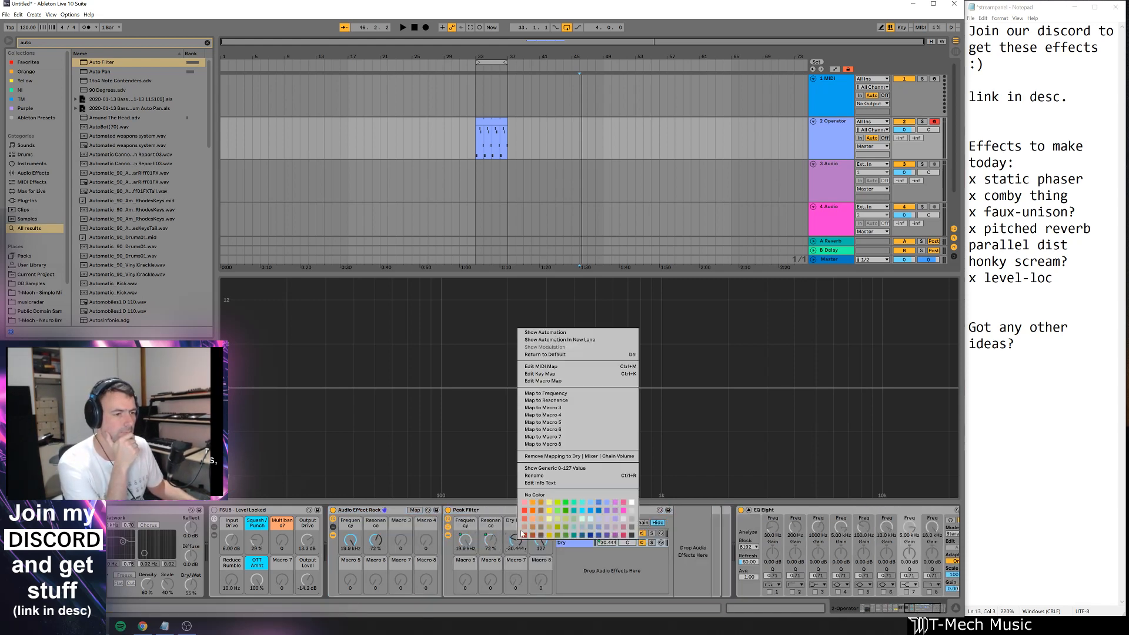
click(542, 407)
right_click(546, 540)
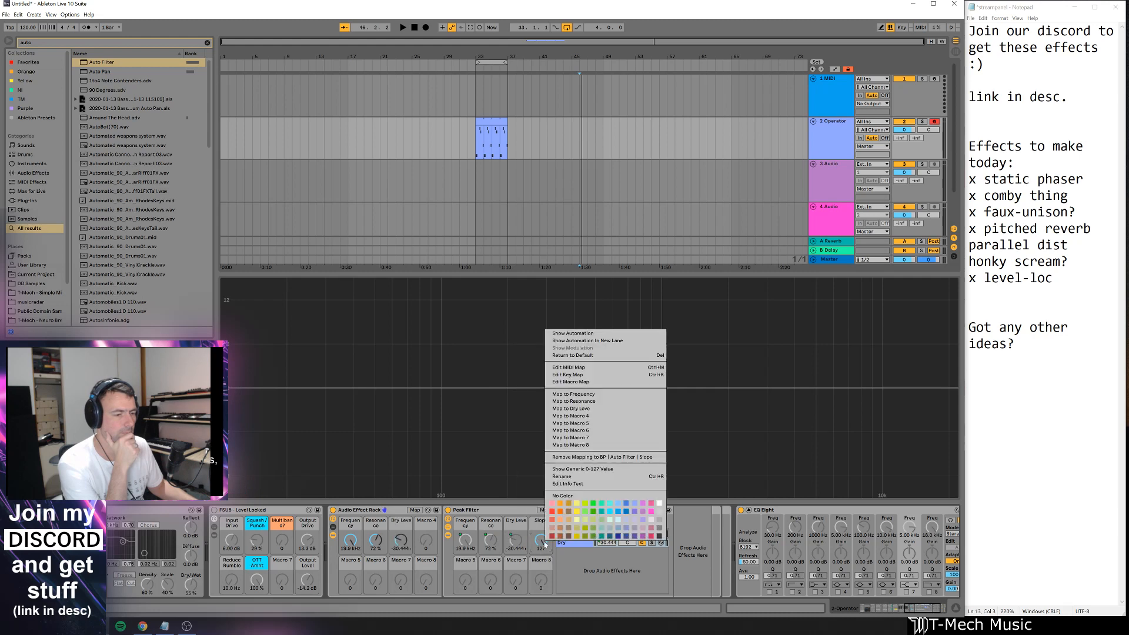
click(582, 417)
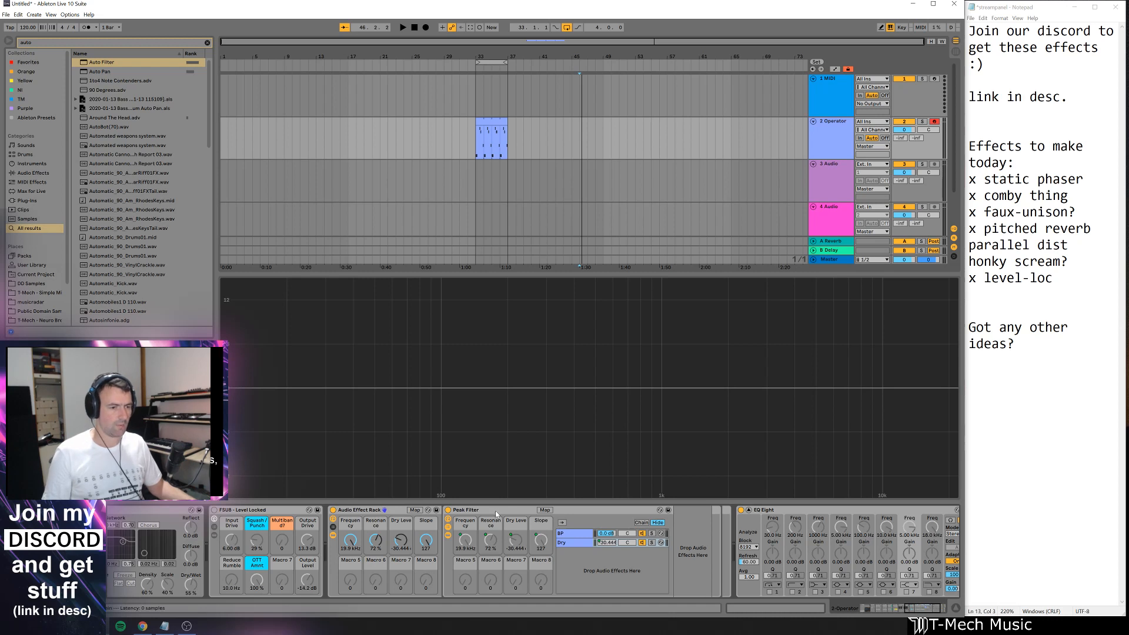
- Search the browser for "pedal" and add the Pedal effect to the Operator track between the rack and EQ Eight
key(ctrl+f)
key(BackSpace)
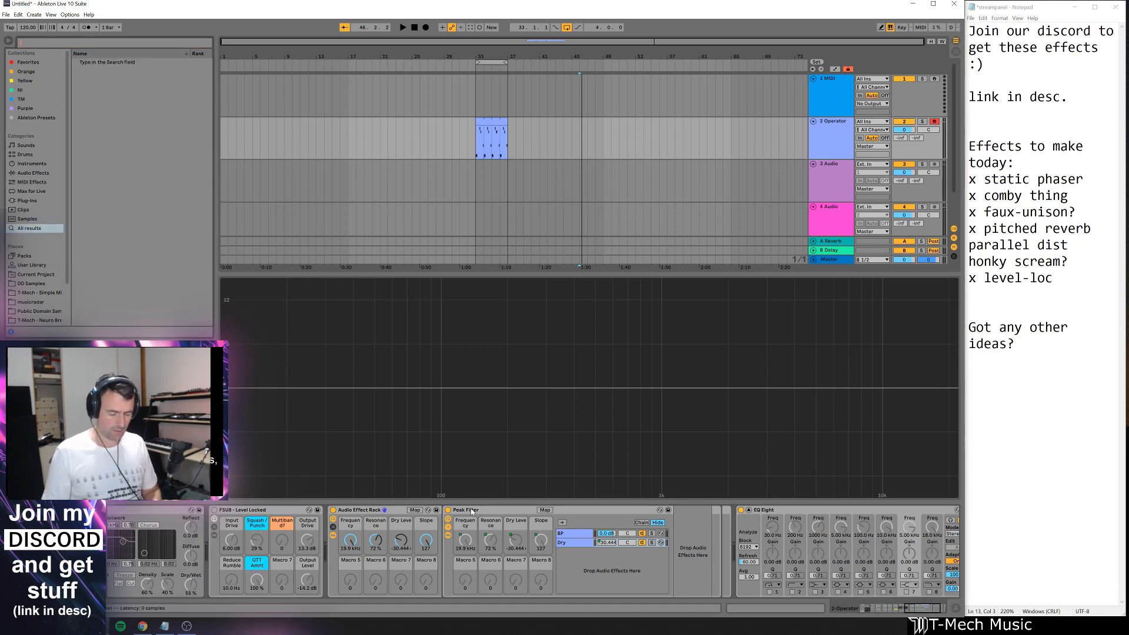
text(pedal)
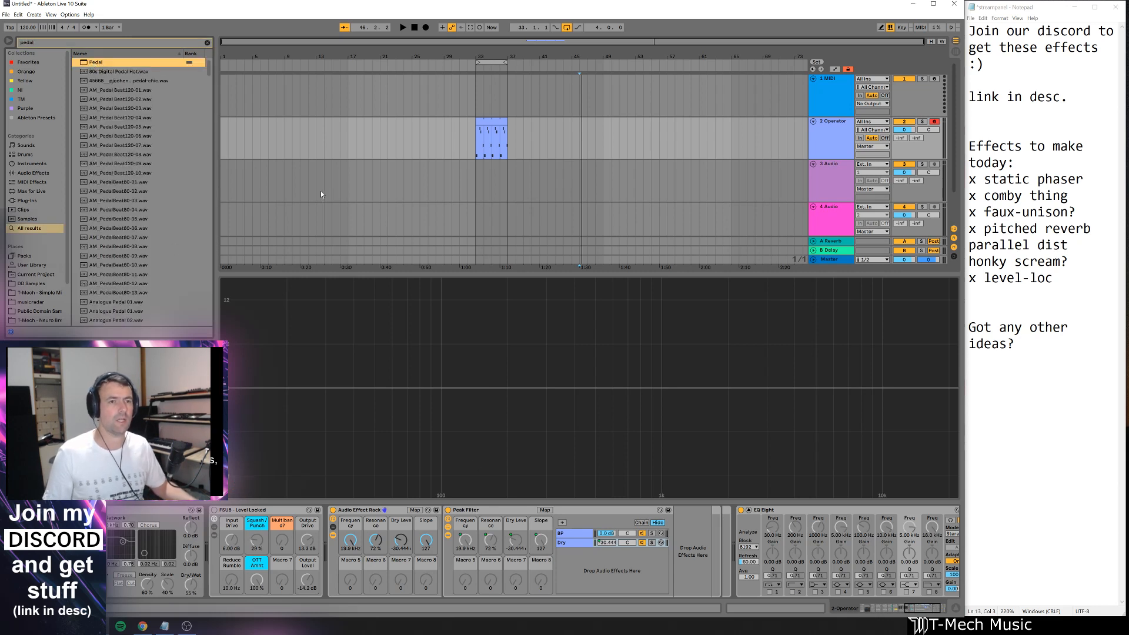
mouse_move(322, 192)
mouse_down()
mouse_move(684, 536)
mouse_move(659, 556)
mouse_move(722, 559)
mouse_move(759, 447)
mouse_up()
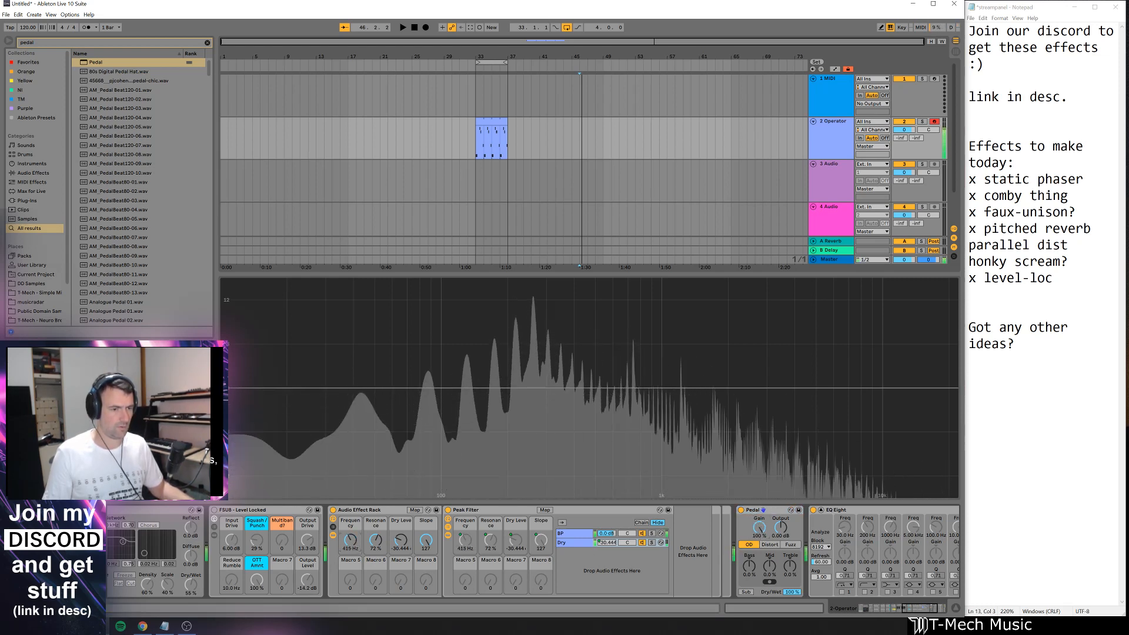
- Switch Pedal to Distort mode while auditioning the rack's macros, and move it inside the outer rack after Peak Filter
mouse_move(350, 539)
mouse_down()
mouse_move(350, 557)
mouse_move(375, 523)
mouse_move(375, 508)
mouse_move(350, 528)
mouse_move(351, 499)
mouse_move(352, 557)
mouse_move(355, 546)
mouse_up()
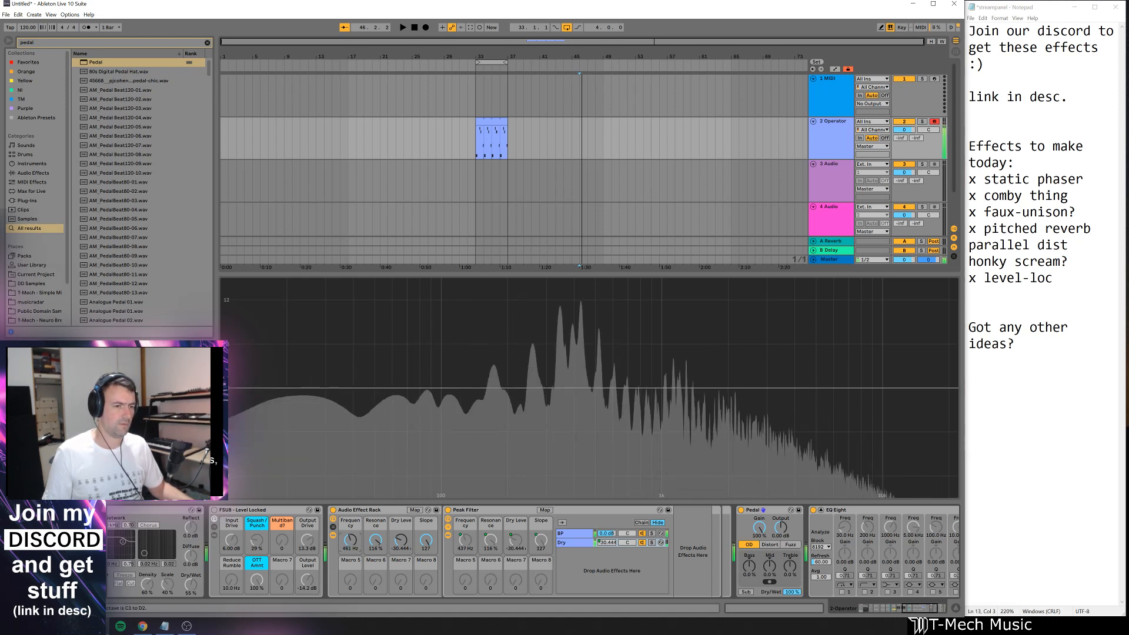
drag(353, 547, 376, 574)
click(769, 545)
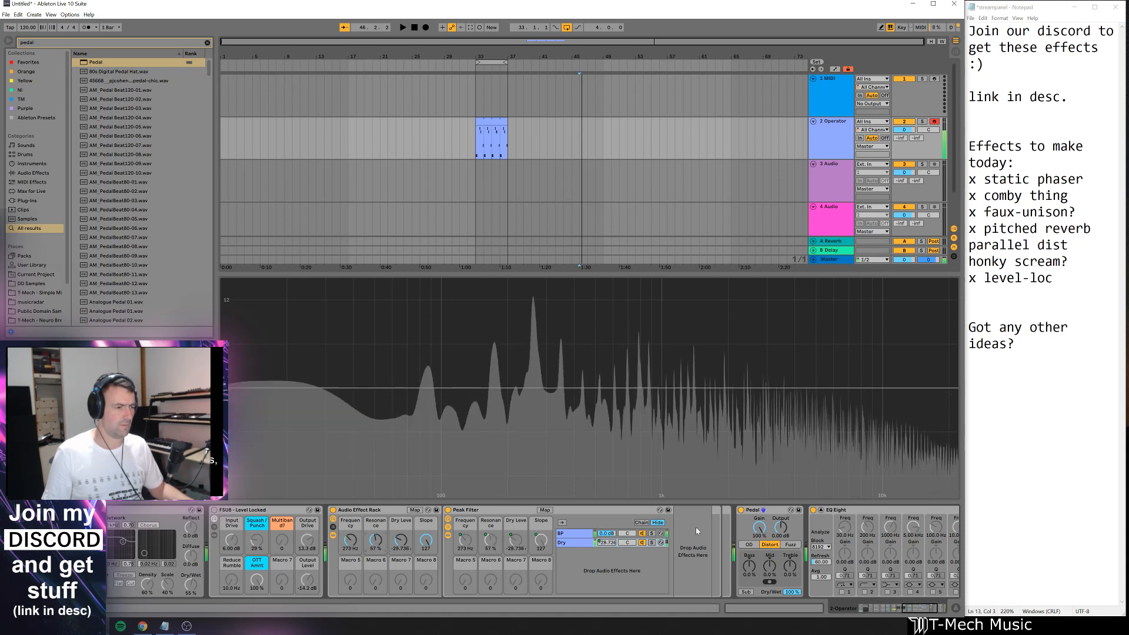
drag(738, 535, 721, 536)
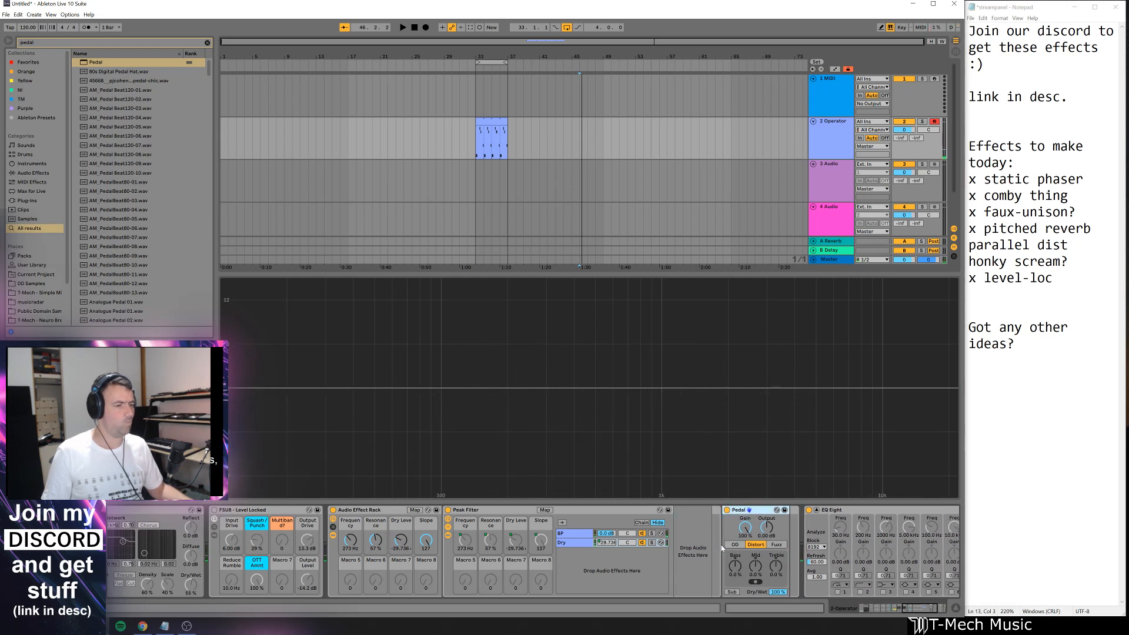
- Duplicate the BP chain in the Peak Filter rack
click(604, 543)
click(560, 543)
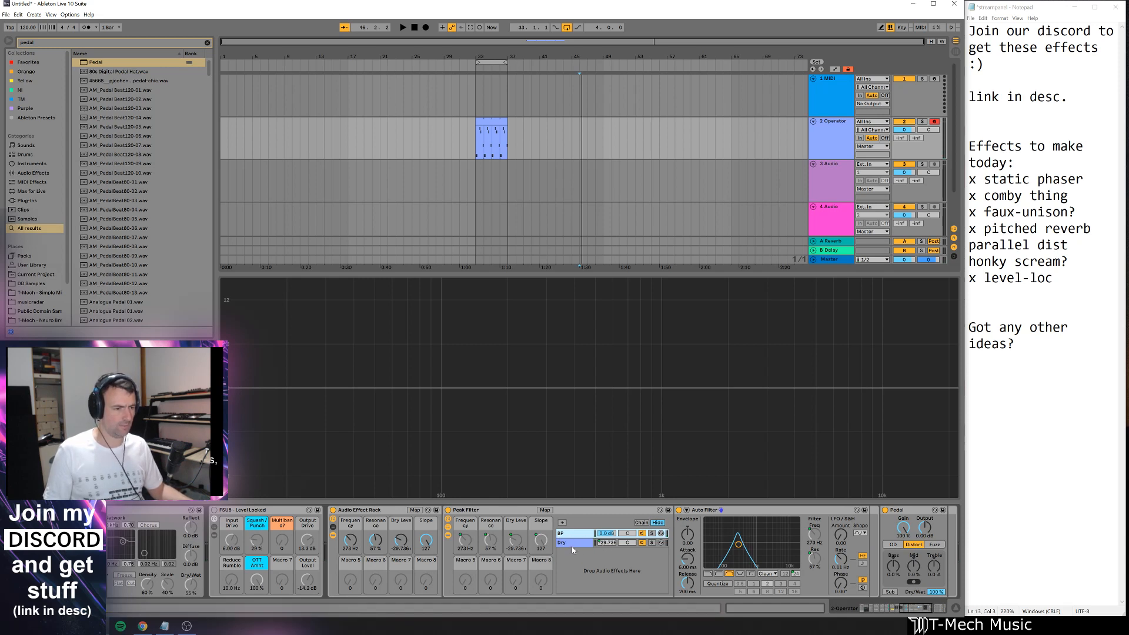
key(ctrl+d)
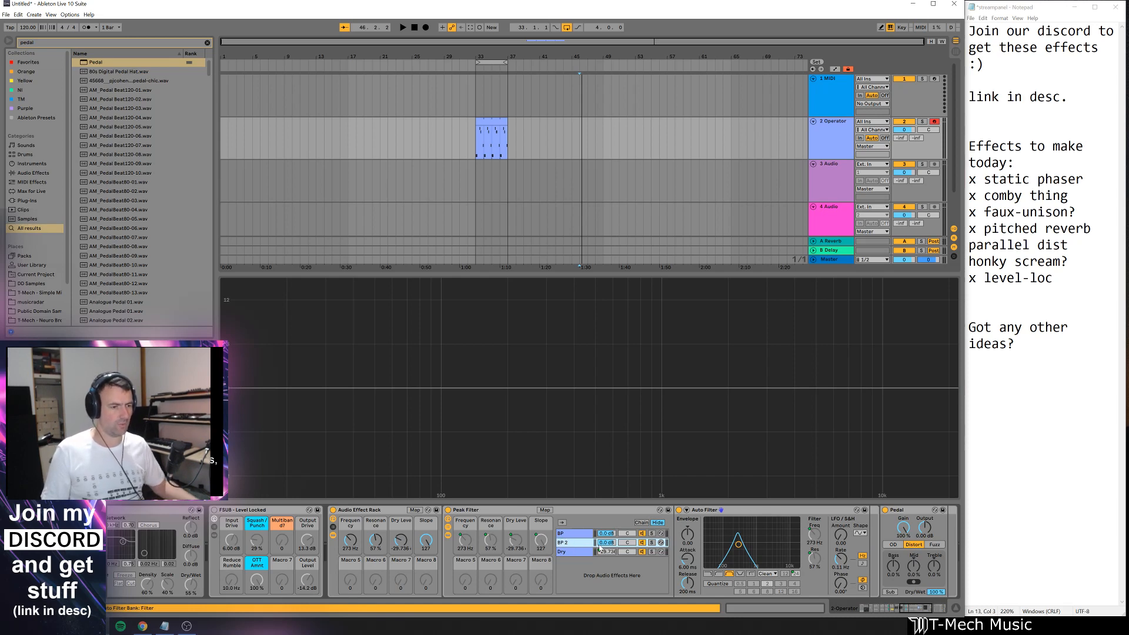
- Set the Frequency mapping ranges to 100 Hz–8 kHz for BP and 200 Hz–16 kHz for BP 2
click(544, 510)
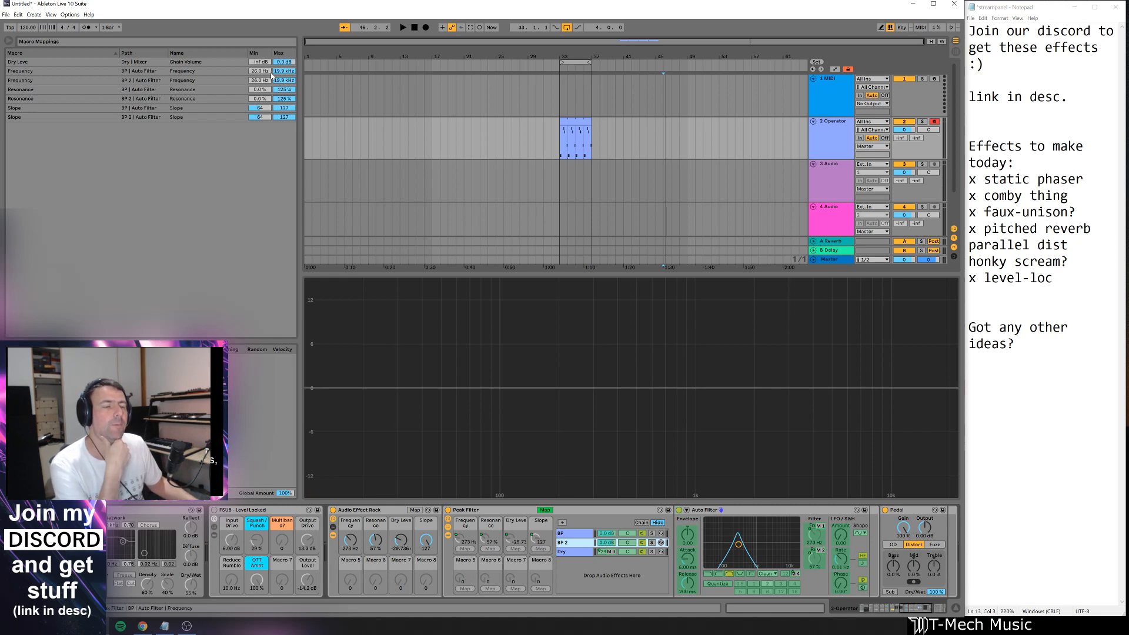
click(286, 71)
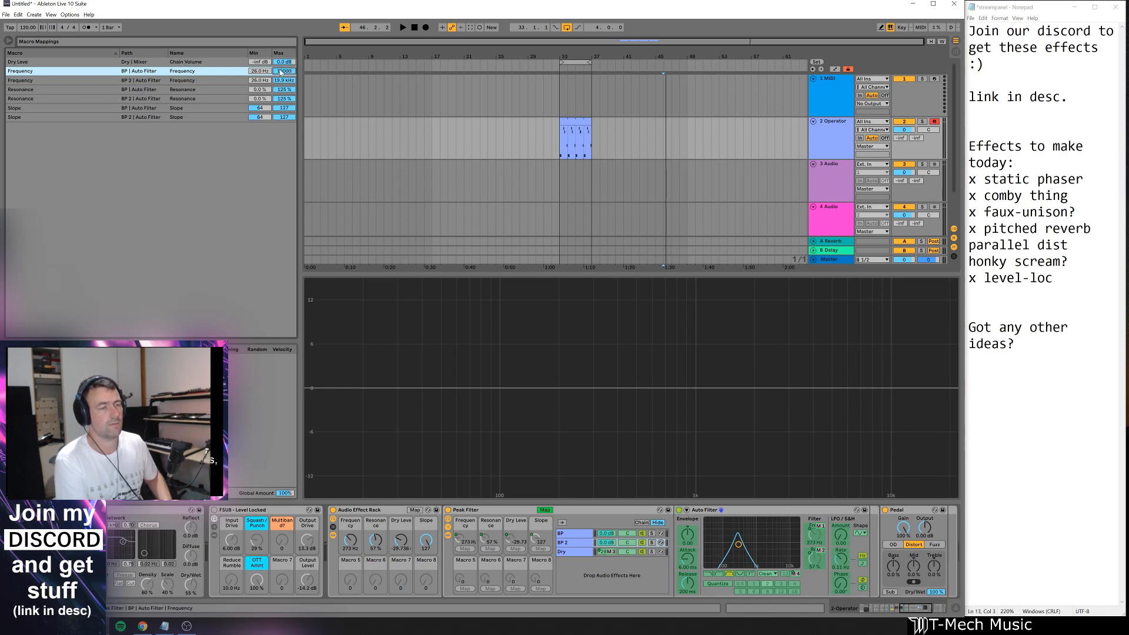
click(283, 82)
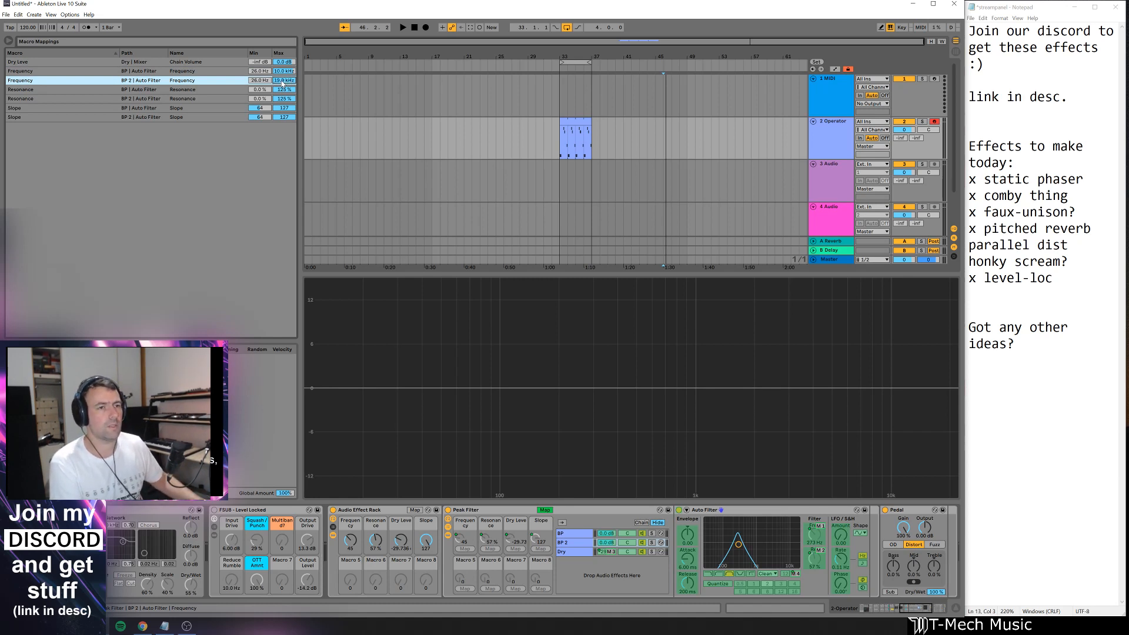
click(283, 73)
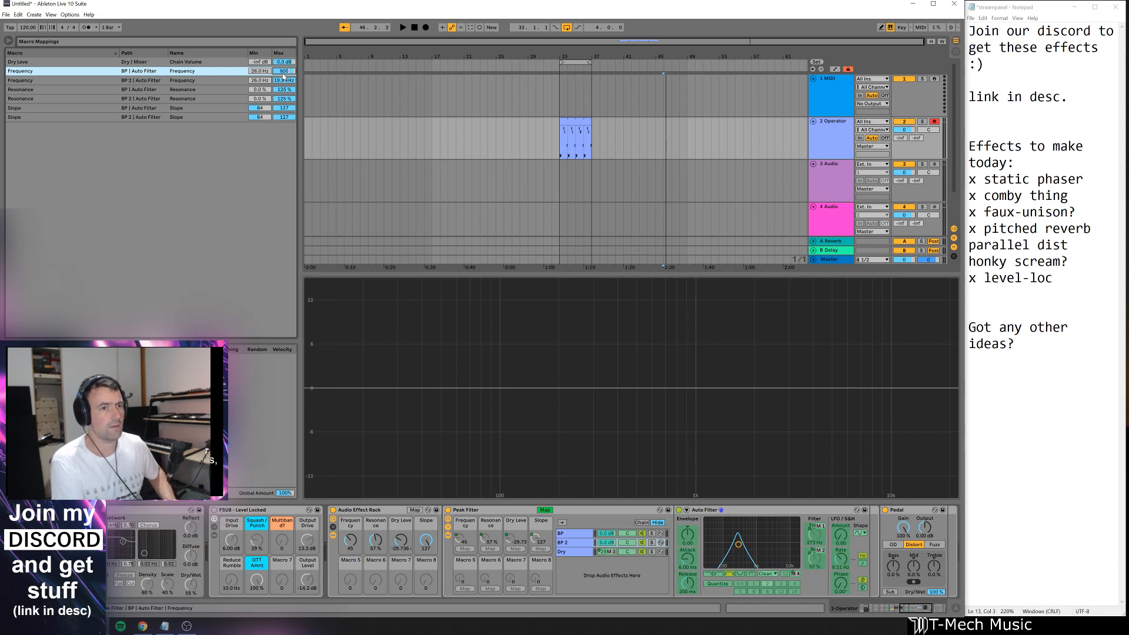
click(274, 82)
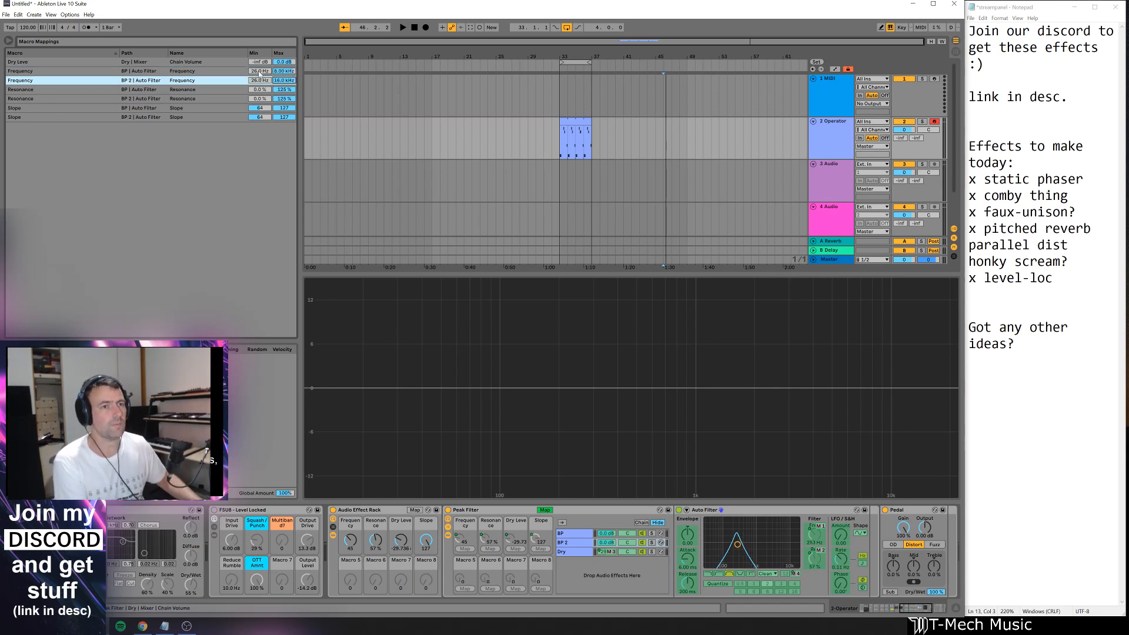
click(260, 73)
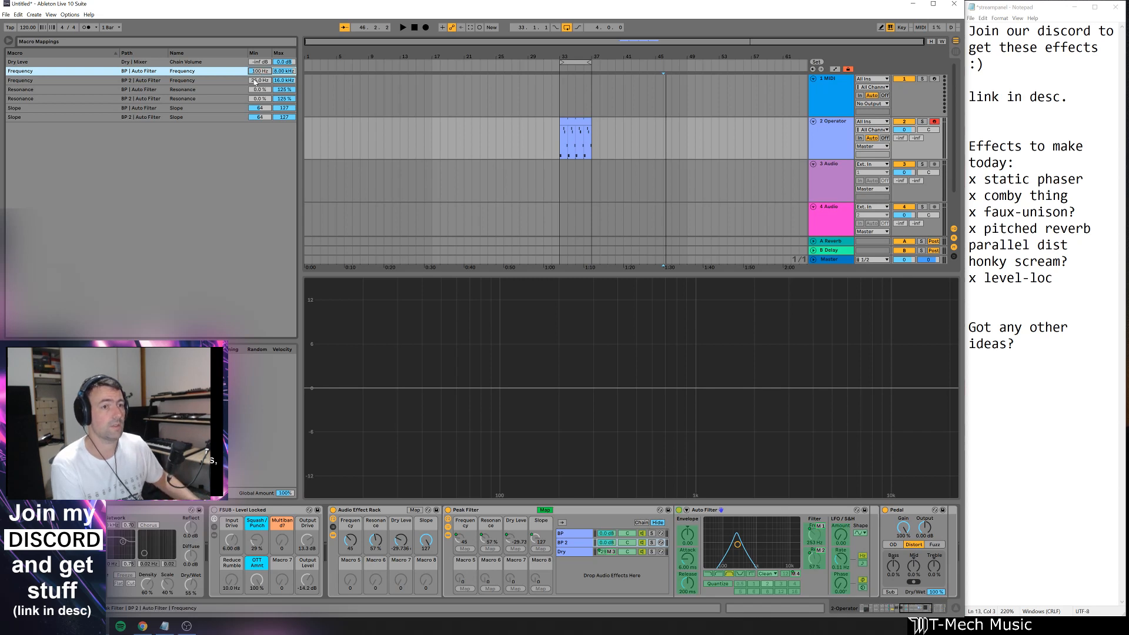
click(257, 83)
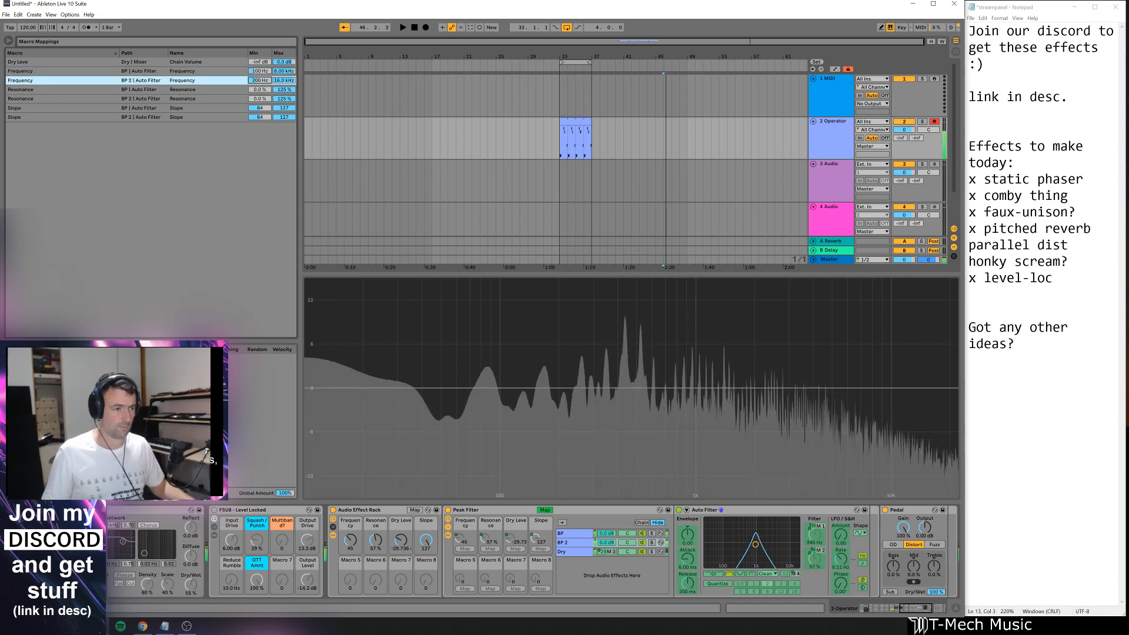
- Audition the two band-pass chains by sweeping the Frequency macro and toggling the chains' activation and solo
mouse_move(350, 539)
mouse_down()
mouse_move(351, 559)
mouse_move(350, 519)
mouse_move(350, 573)
mouse_move(351, 518)
mouse_up()
click(544, 510)
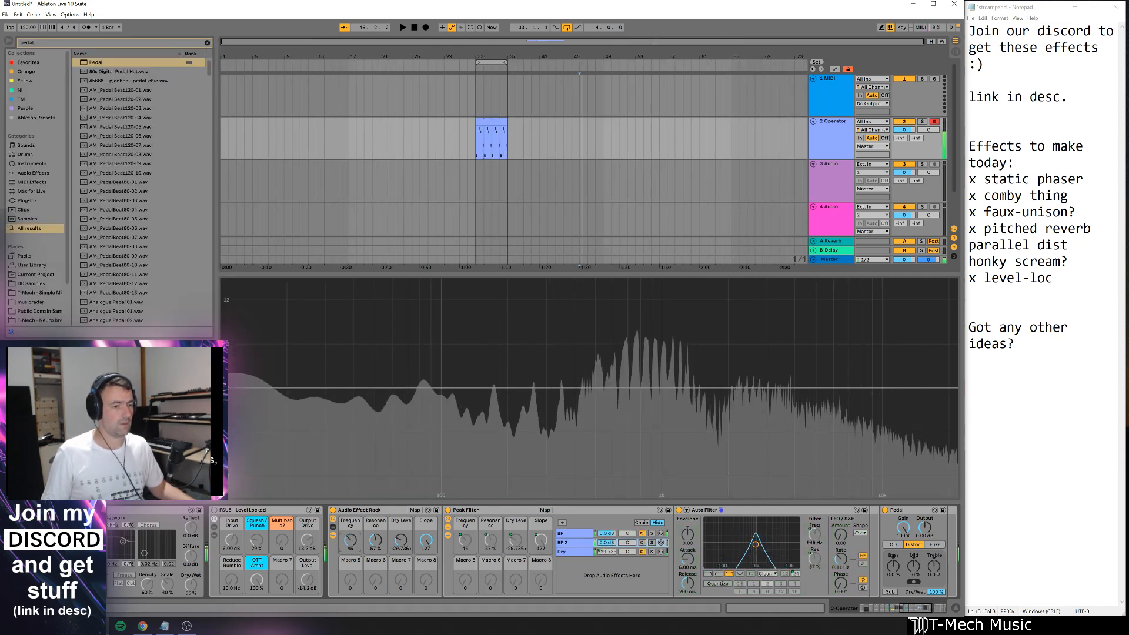
click(642, 543)
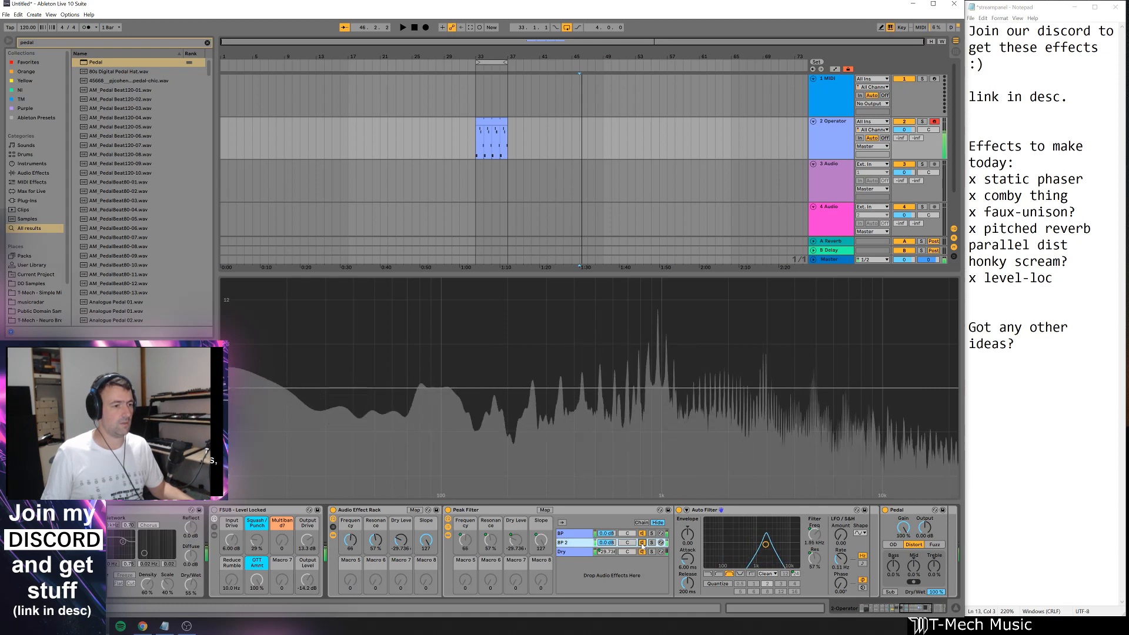
mouse_move(351, 540)
mouse_down()
mouse_move(351, 570)
mouse_move(351, 520)
mouse_move(350, 531)
mouse_up()
click(651, 543)
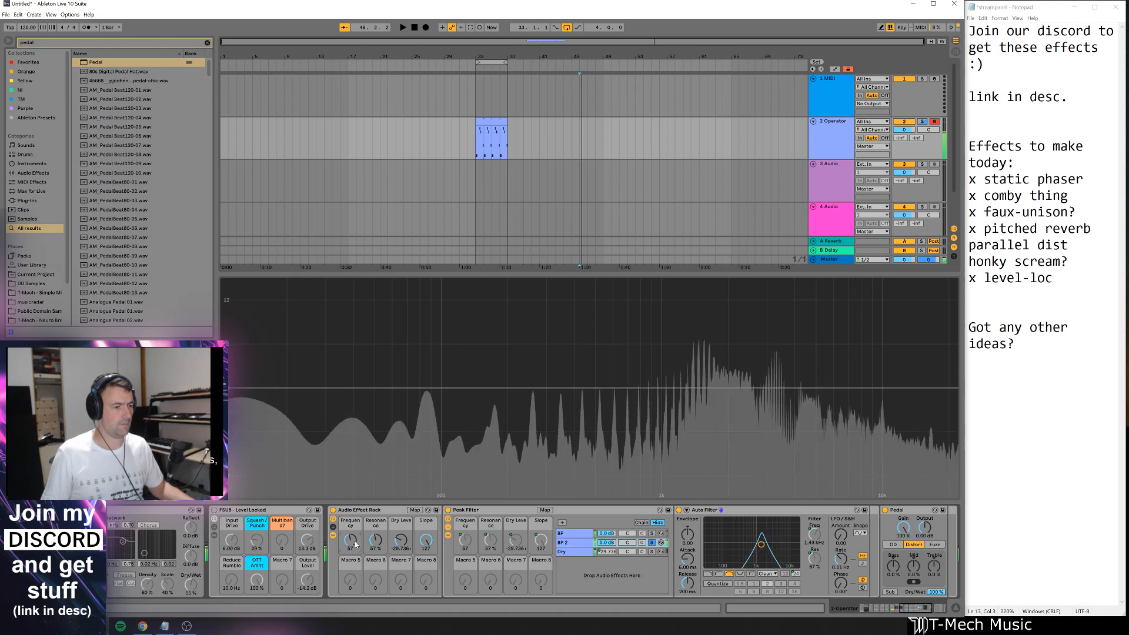
click(651, 533)
click(652, 543)
click(652, 543)
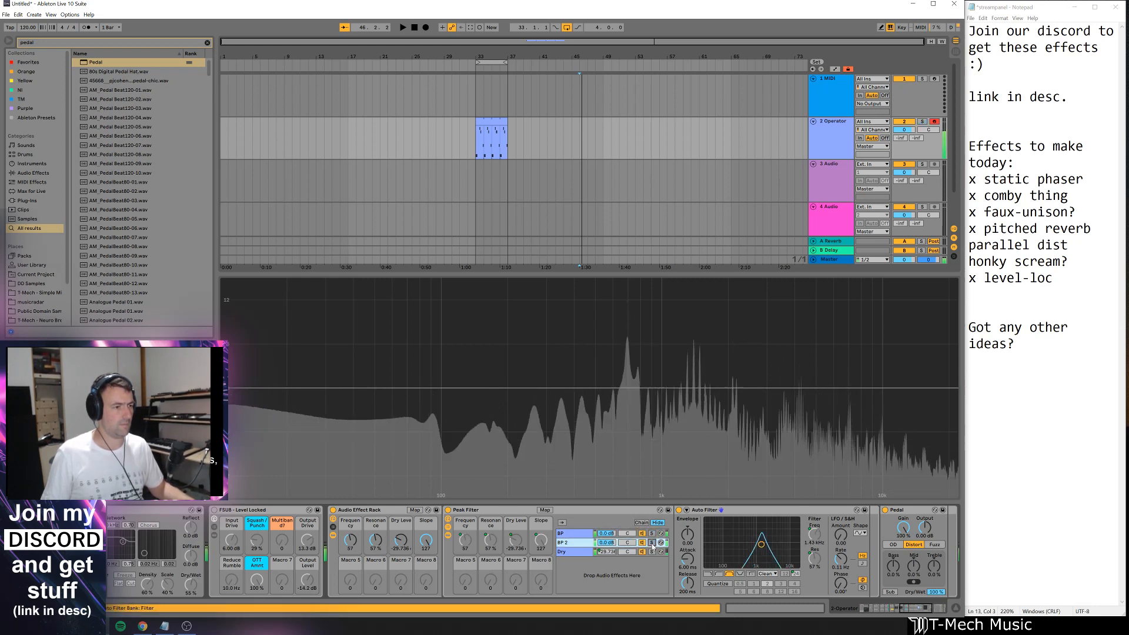
drag(348, 539, 348, 566)
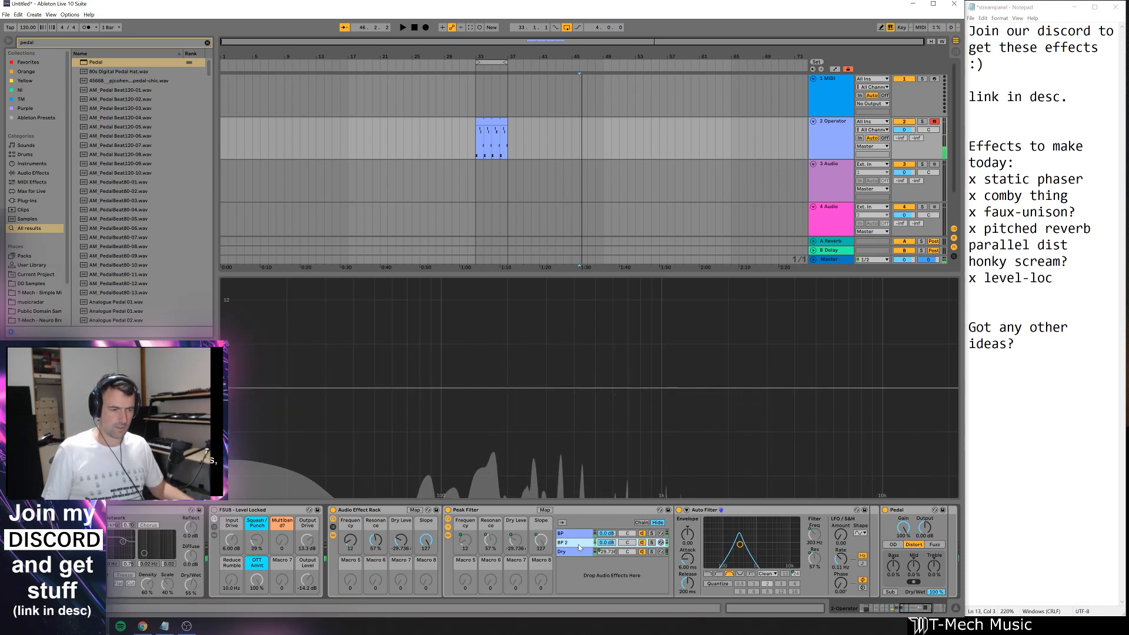
- Duplicate the BP 2 chain and set the new BP 3 chain's Frequency mapping minimum to 400 Hz
key(ctrl+d)
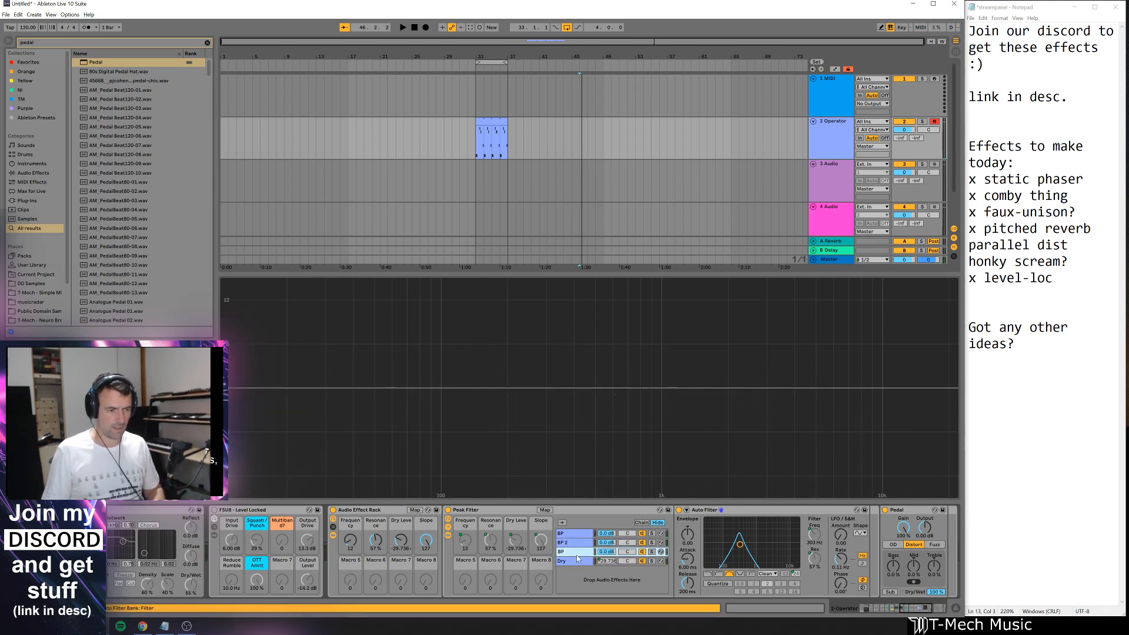
click(545, 510)
click(269, 90)
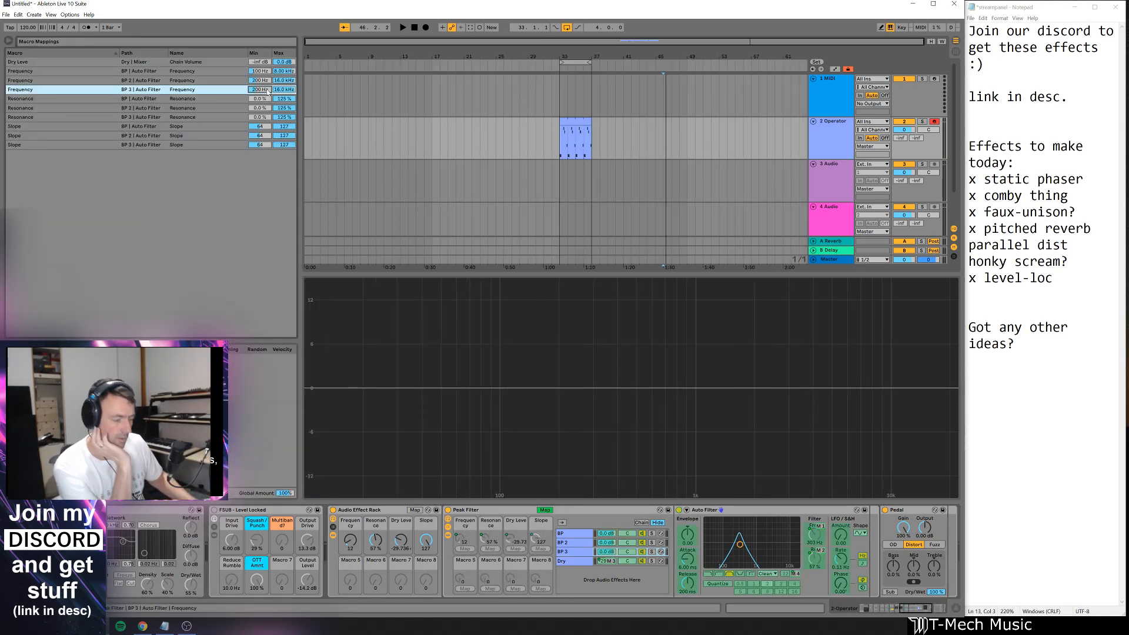
text(400)
key(Return)
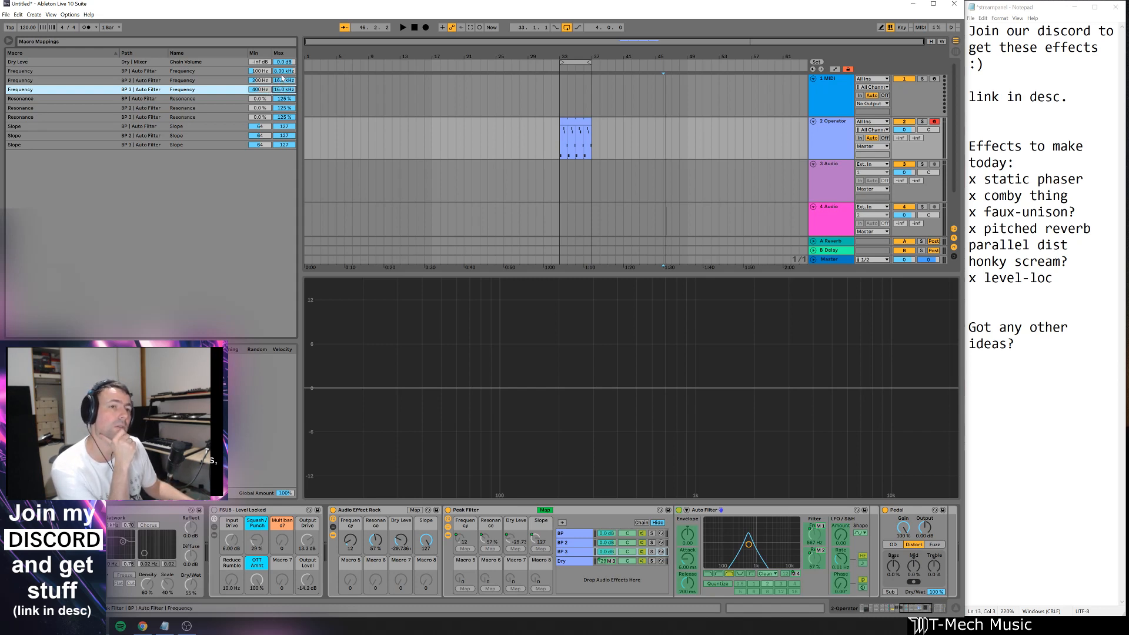
- Set the maximum of the Frequency mapping to 4 kHz for BP and 8 kHz for BP 2
click(282, 72)
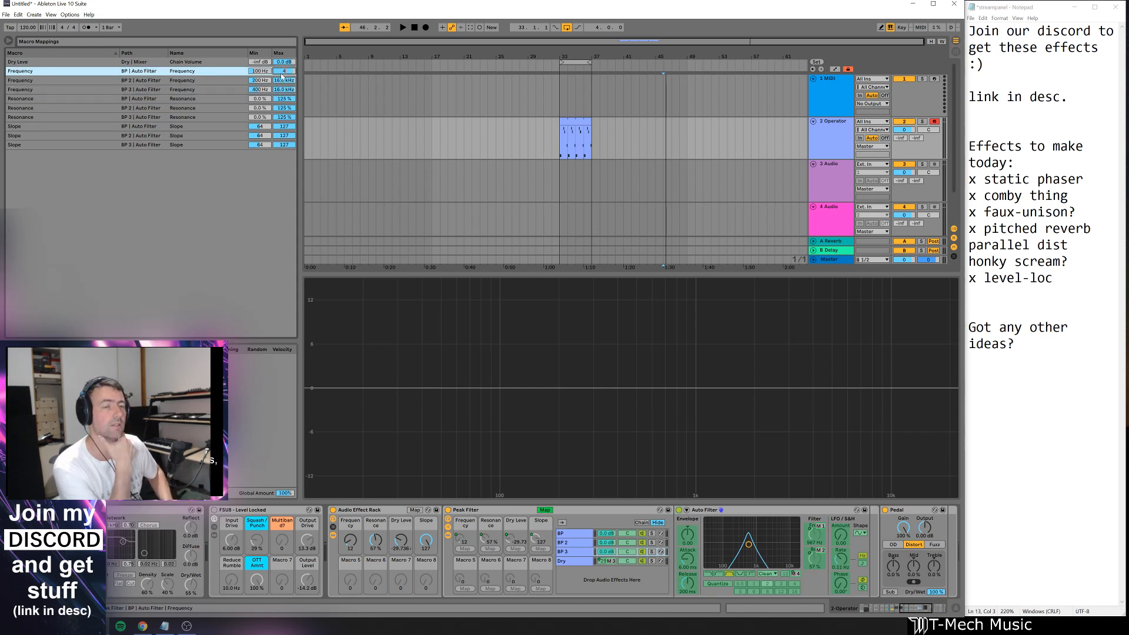
click(283, 80)
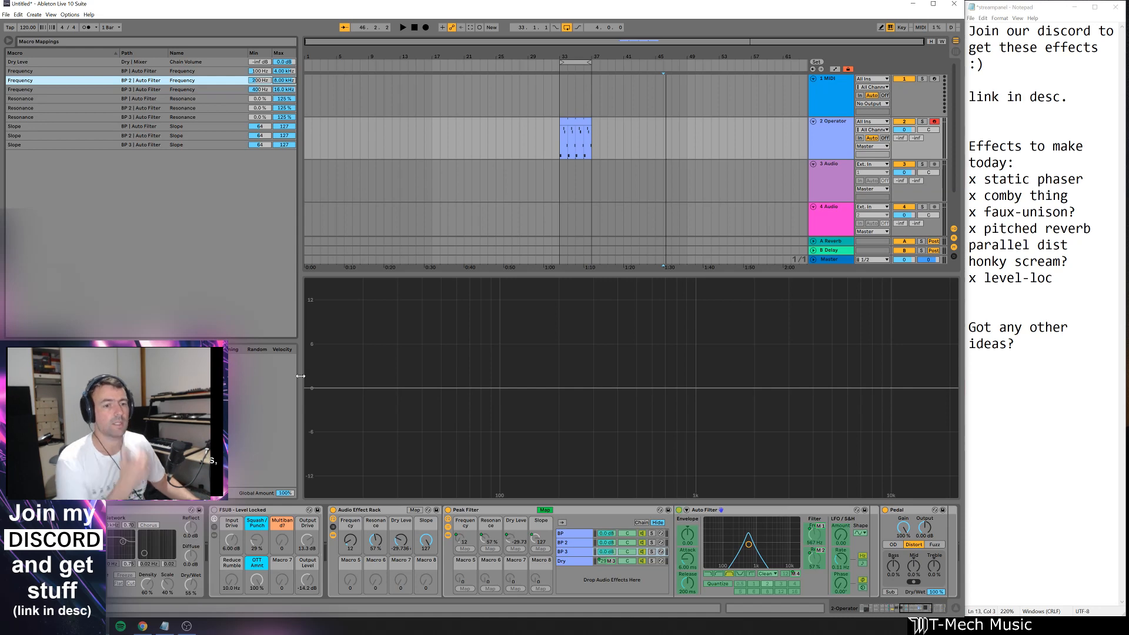
click(545, 510)
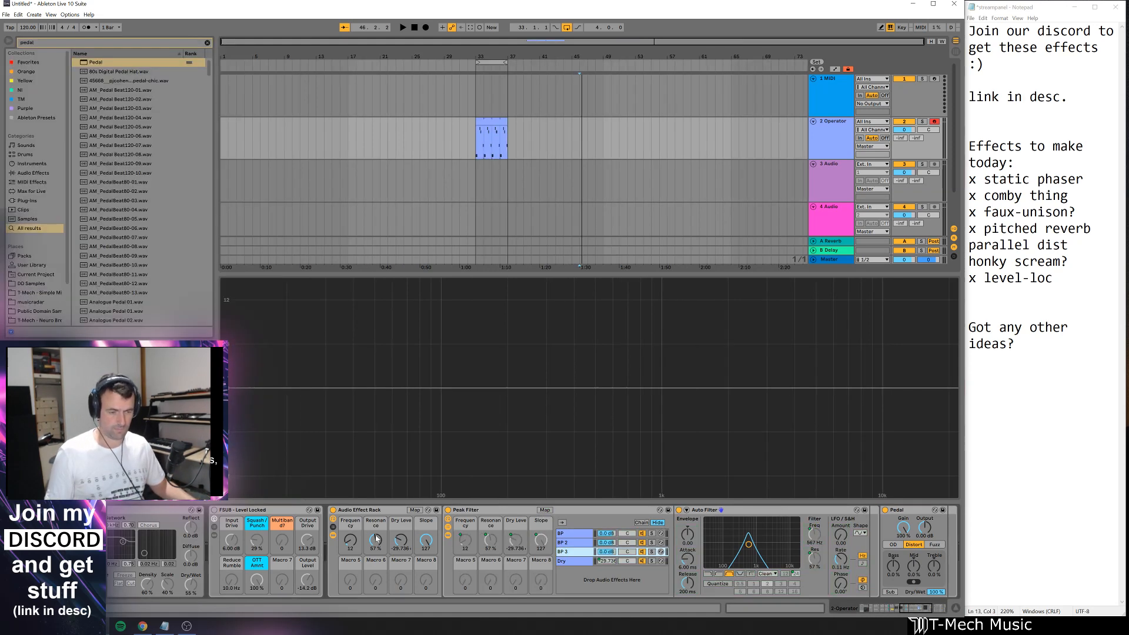
- Set the Frequency mapping minimums to 30 Hz for BP, 60 Hz for BP 2 and 120 Hz for BP 3
drag(351, 540, 351, 520)
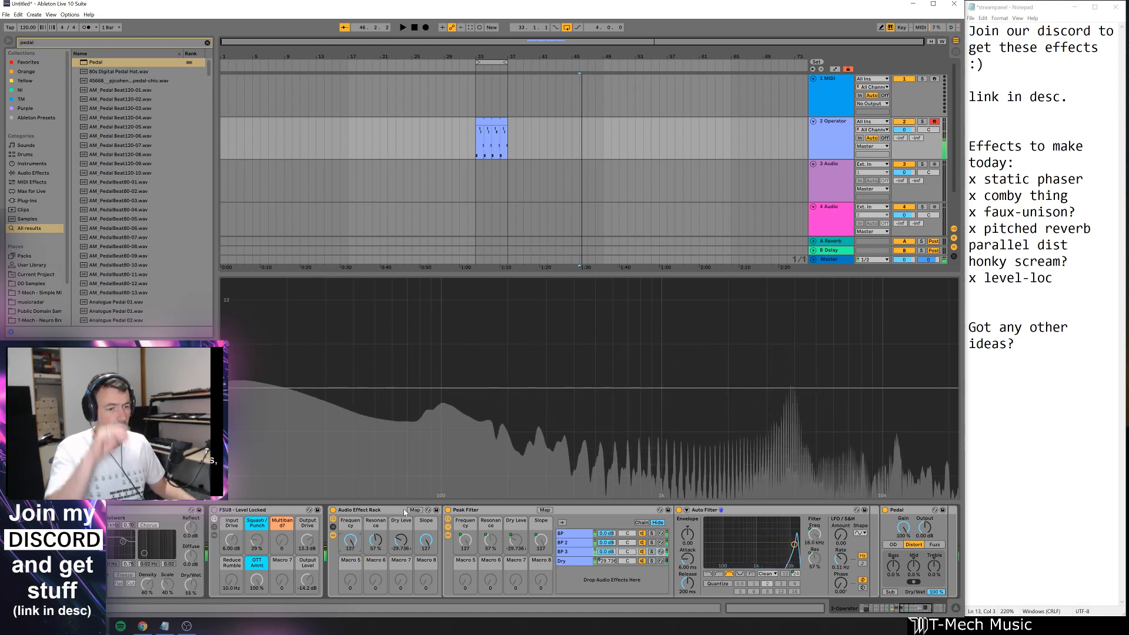
click(544, 510)
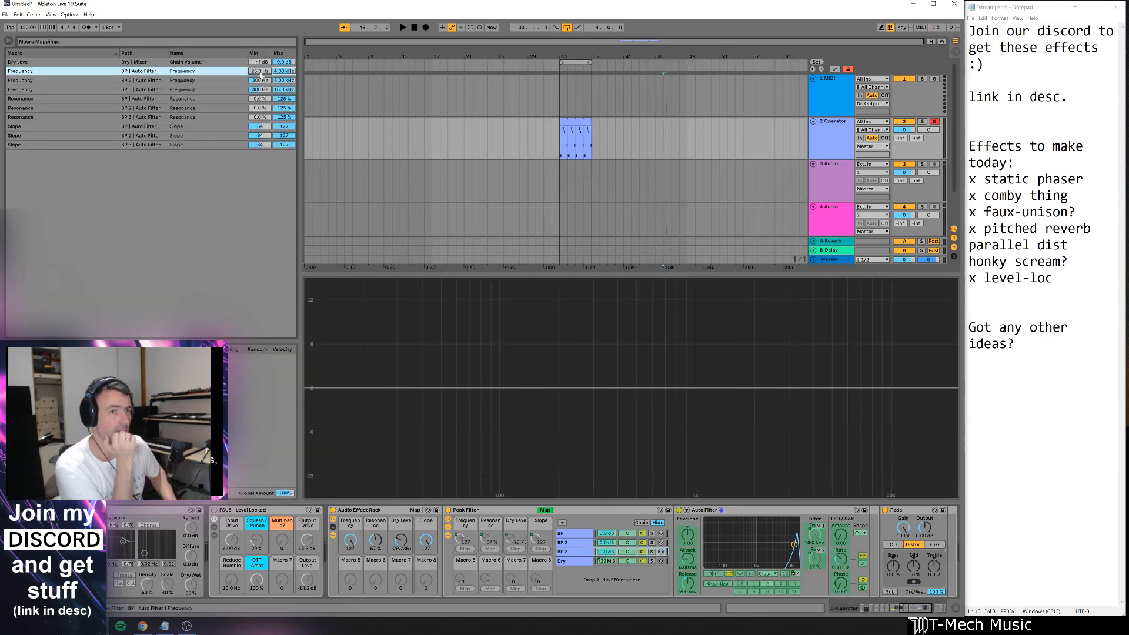
drag(261, 74, 264, 74)
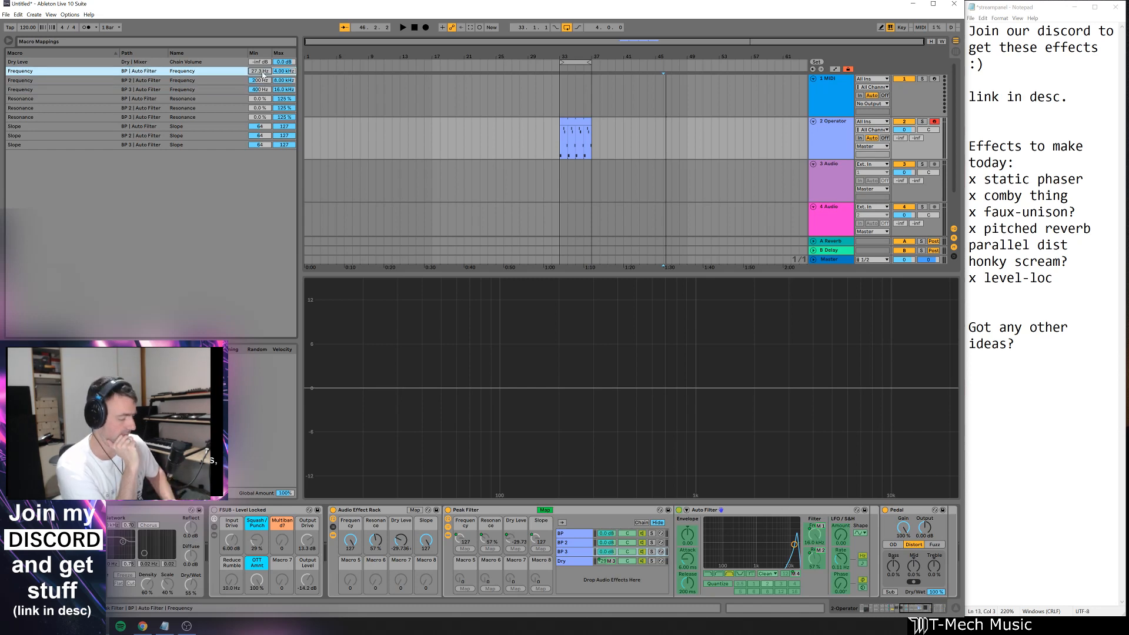
click(265, 83)
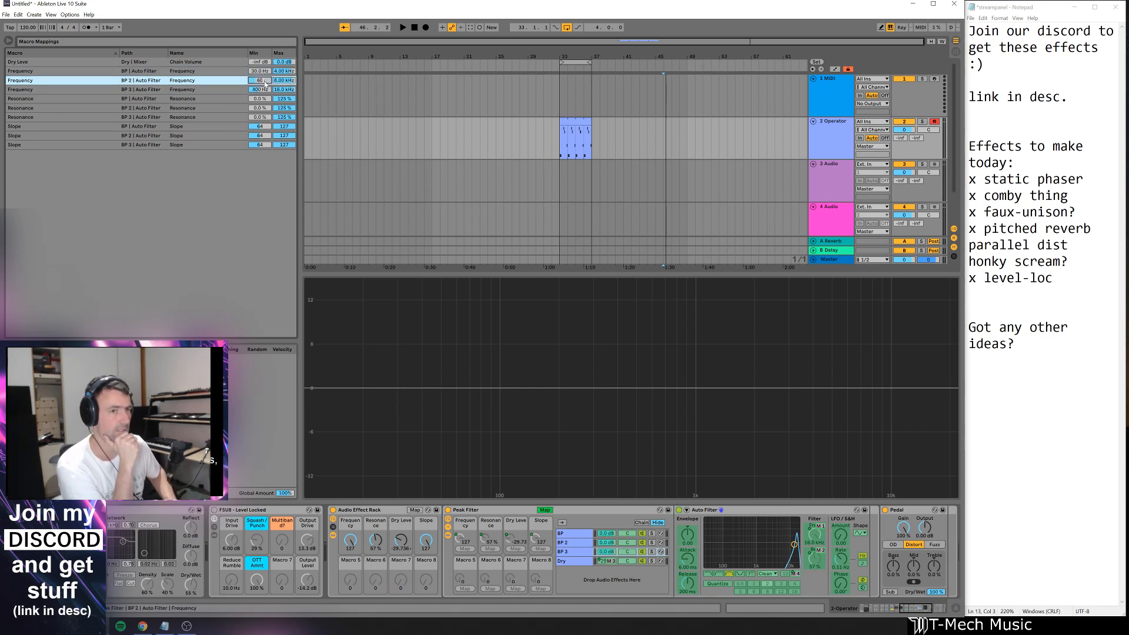
click(264, 91)
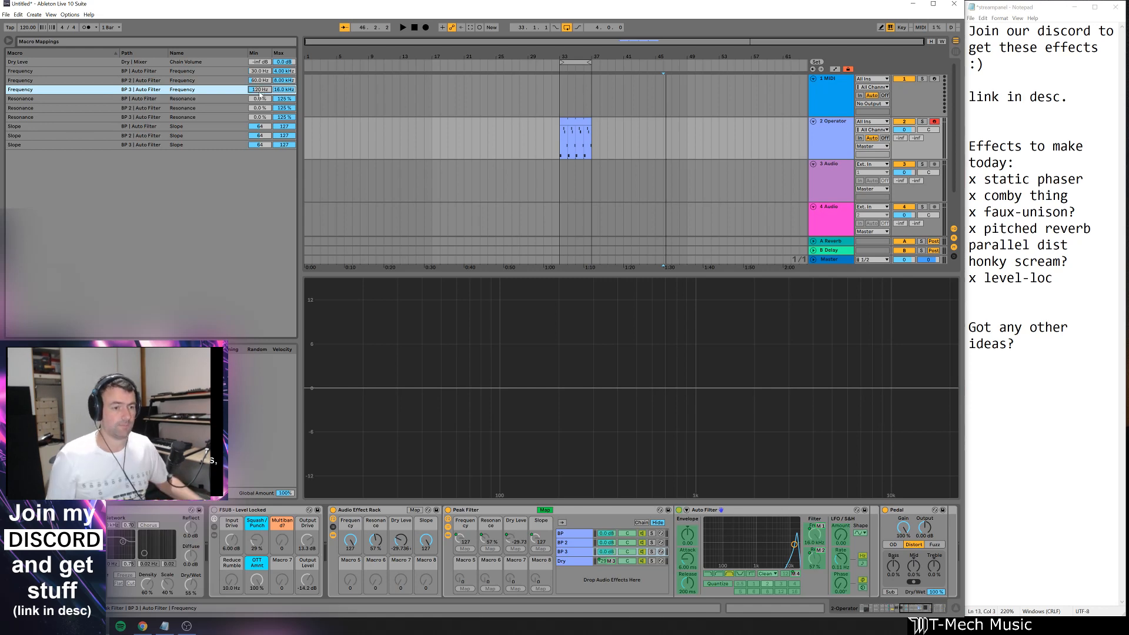
click(545, 510)
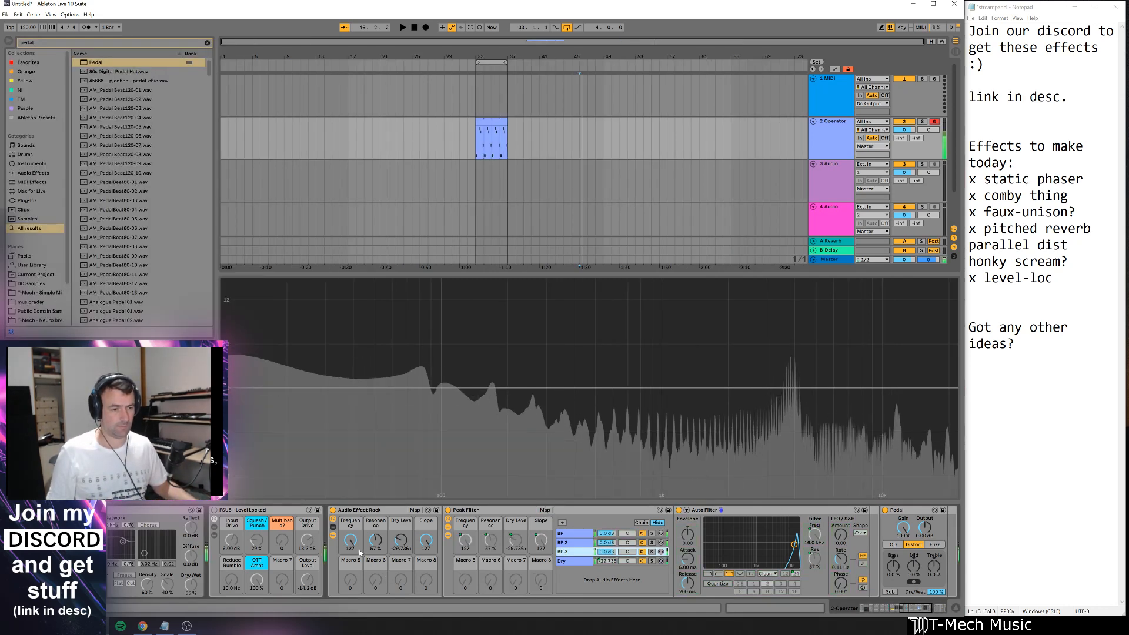
- Sweep the outer Frequency macro, switch Pedal to Fuzz mode and reset the Dry Level macro to -inf dB
drag(350, 540, 351, 612)
drag(353, 547, 403, 494)
drag(350, 541, 351, 582)
click(935, 544)
double_click(402, 541)
- Toggle Pedal off and on while adjusting the Frequency macro to compare the sound with and without it
click(885, 510)
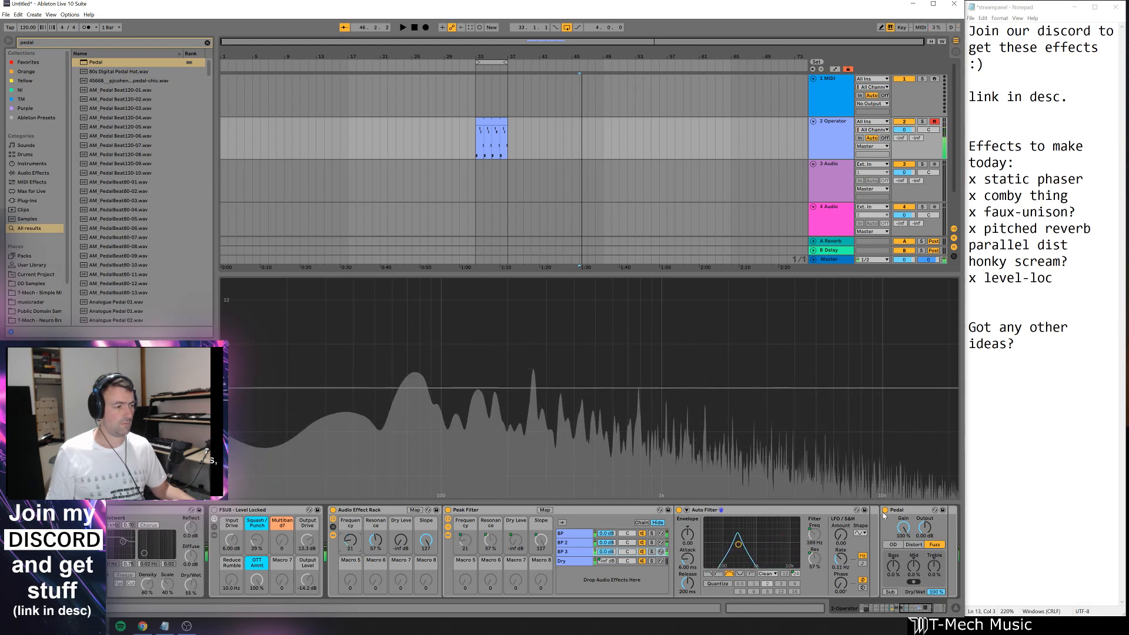
mouse_move(350, 540)
mouse_down()
mouse_move(350, 477)
mouse_move(351, 543)
mouse_up()
click(885, 510)
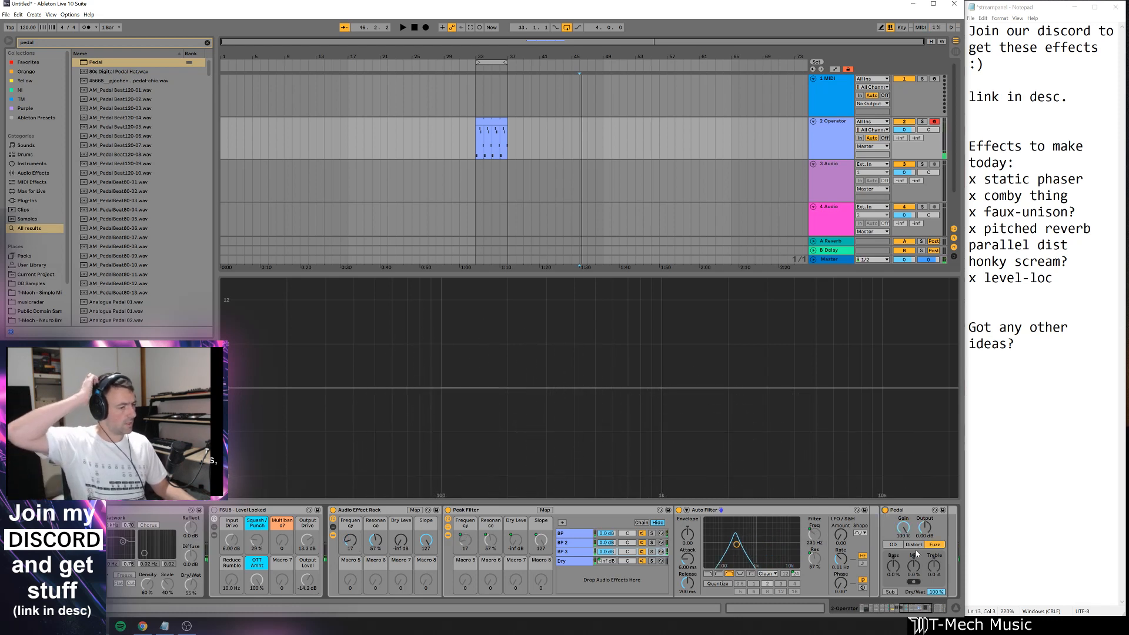
- Map the Pedal's Gain to Macro 5, its distortion type to Macro 6 and its Dry/Wet to Macro 8 of the outer rack
right_click(904, 528)
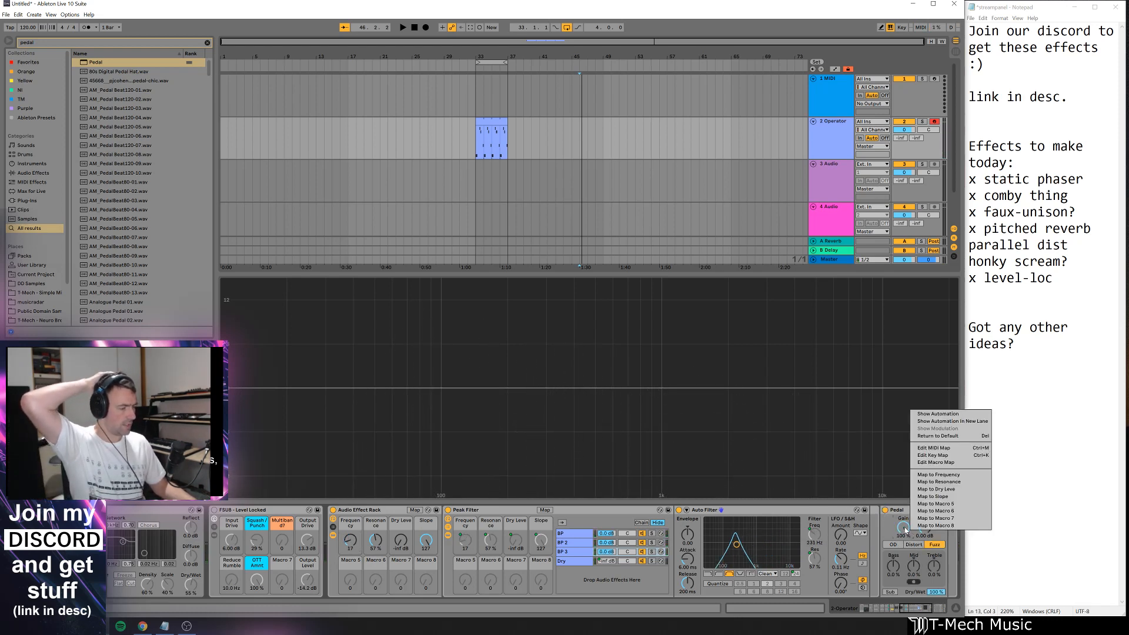
click(941, 504)
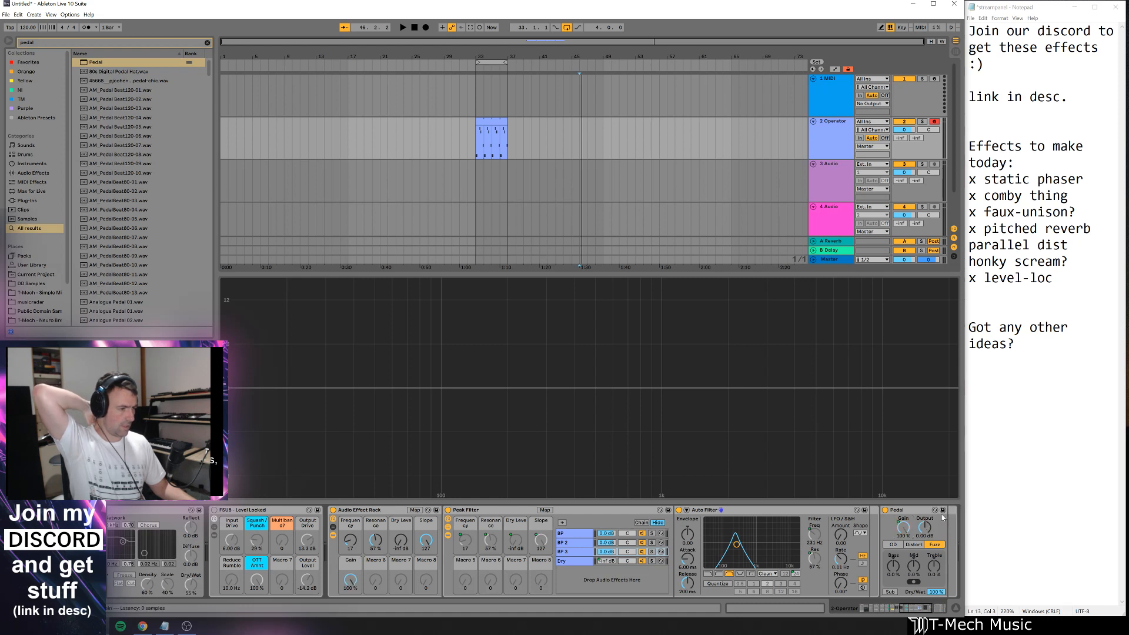
right_click(929, 546)
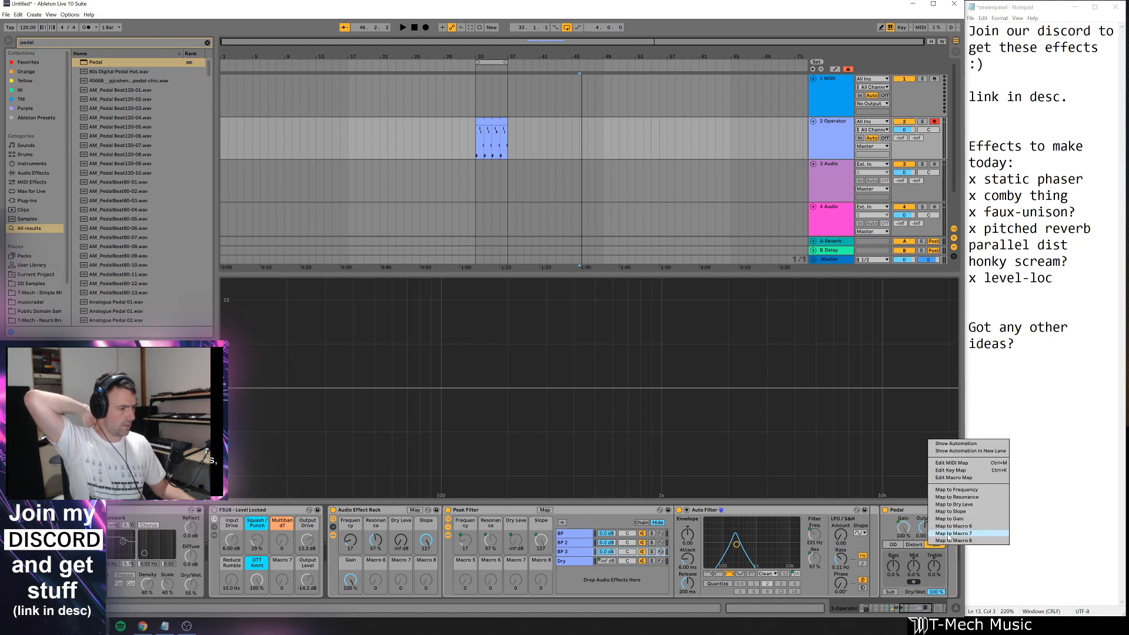
click(952, 526)
right_click(935, 592)
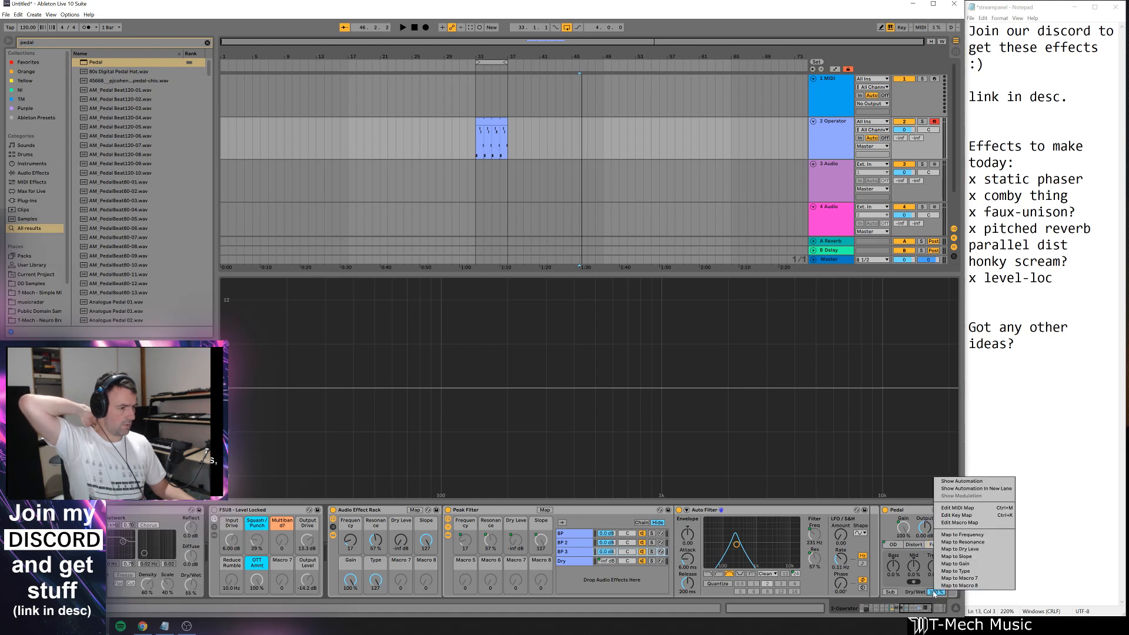
click(960, 586)
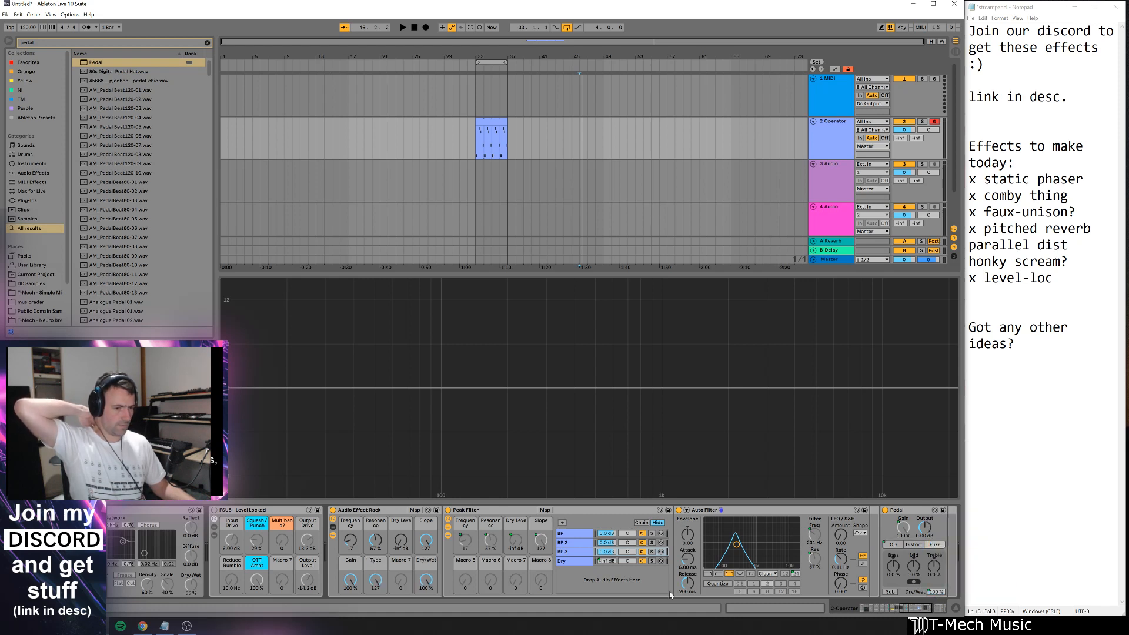
- Audition the rack while adjusting its Frequency, Type and Dry/Wet macros, and hide the rack's devices so only the macros show
key(a)
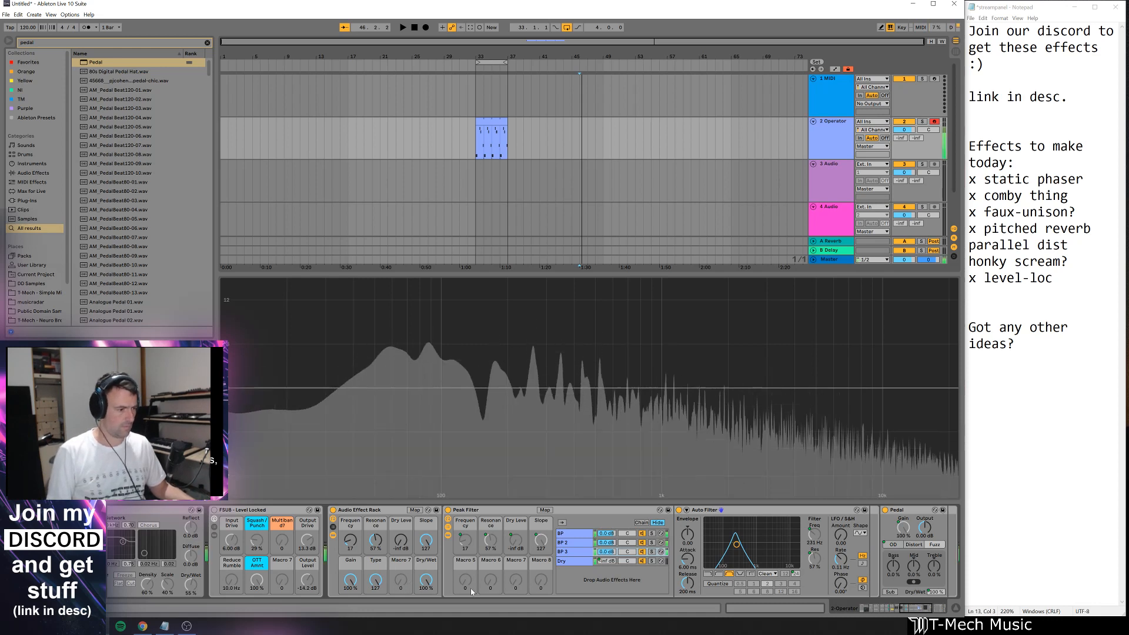
drag(375, 581, 350, 581)
mouse_move(351, 540)
mouse_down()
mouse_move(350, 495)
mouse_move(351, 550)
mouse_up()
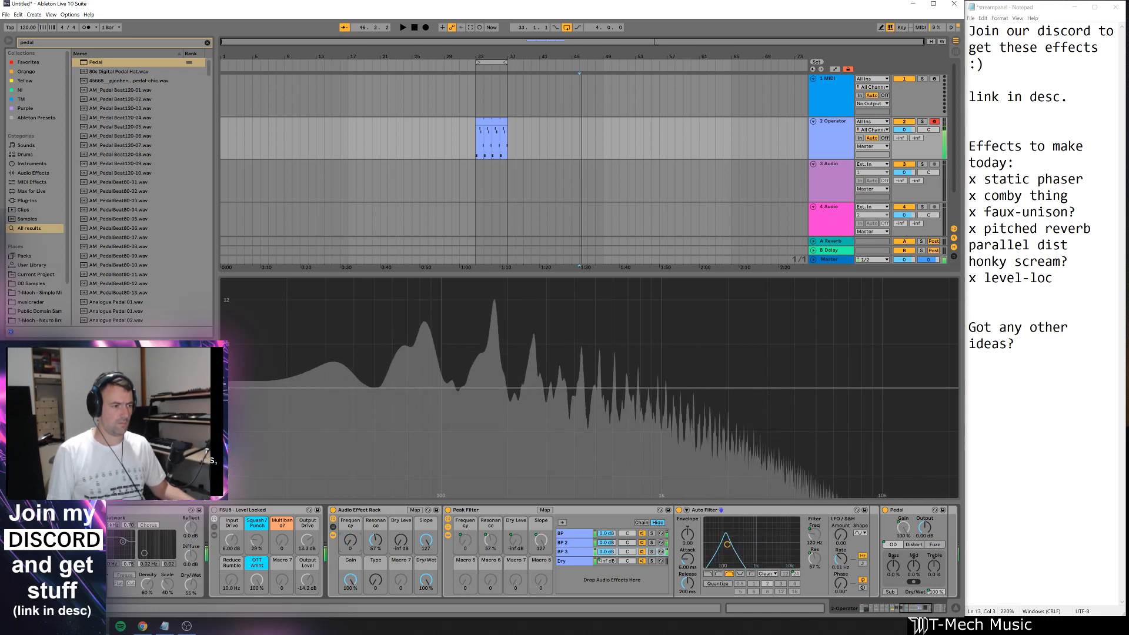
mouse_move(425, 580)
mouse_down()
mouse_move(426, 605)
mouse_move(425, 579)
mouse_up()
drag(351, 540, 351, 504)
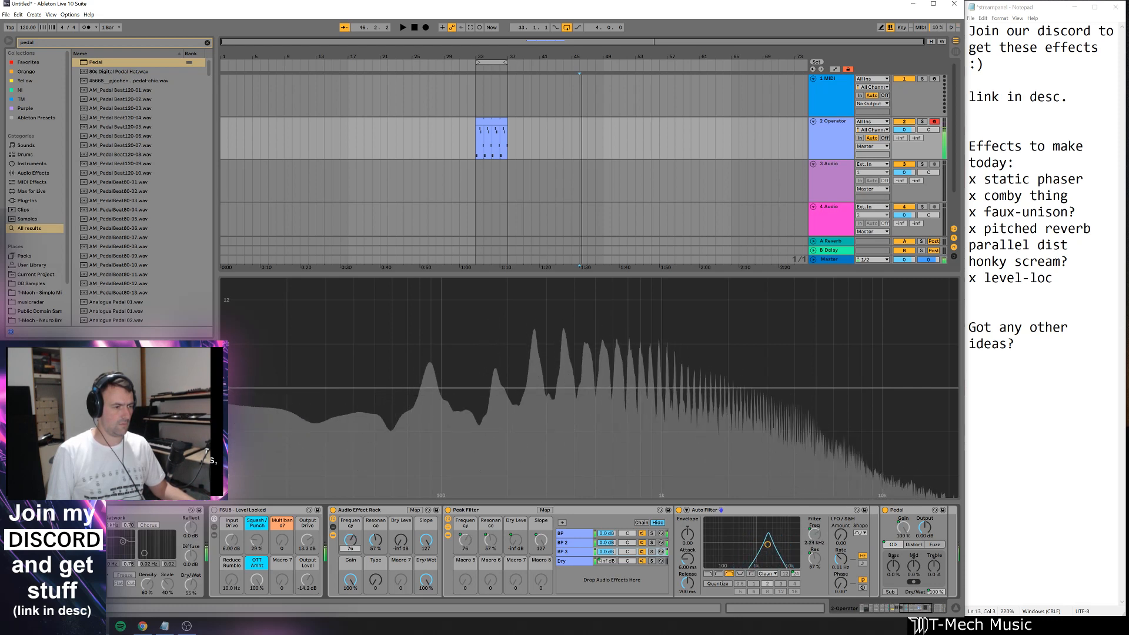
click(331, 538)
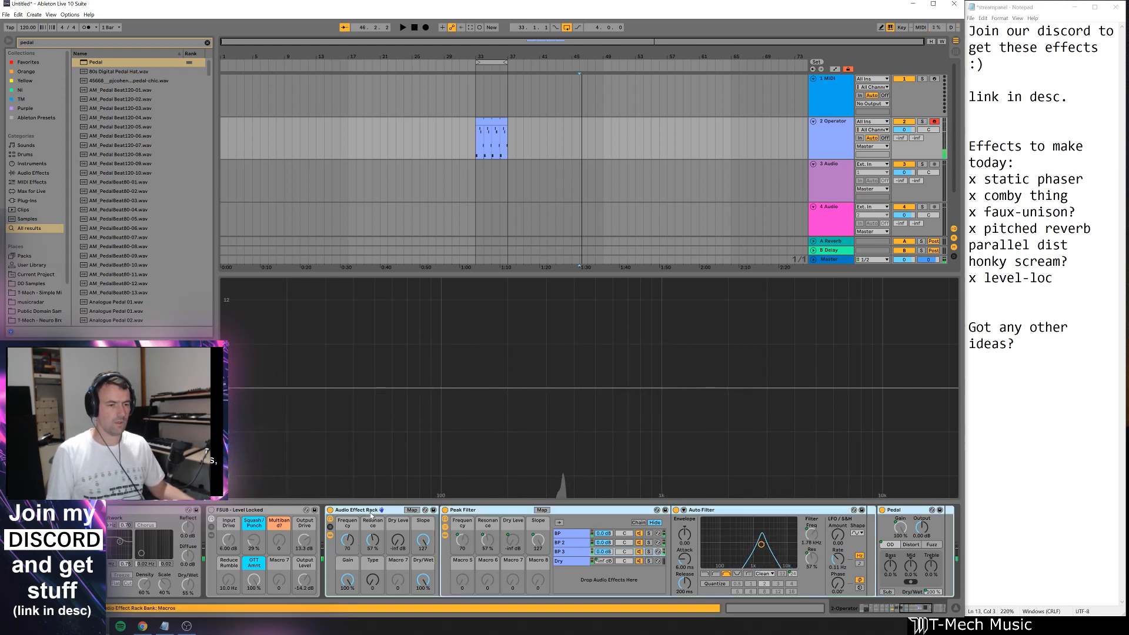
click(331, 536)
drag(373, 581, 349, 511)
key(ctrl+r)
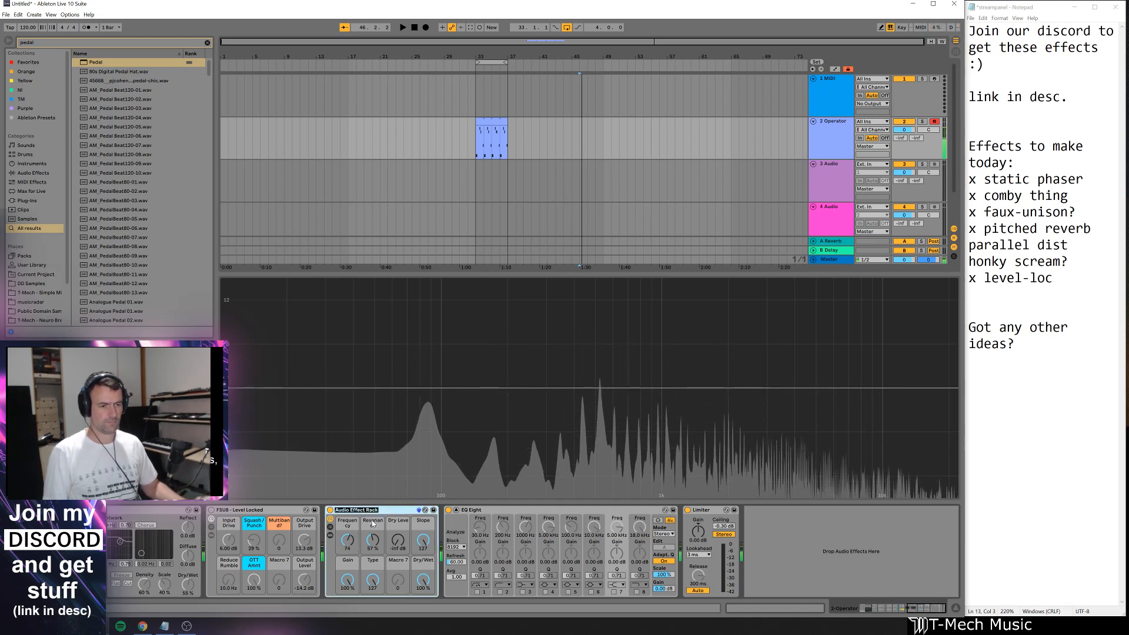
text(FSU)
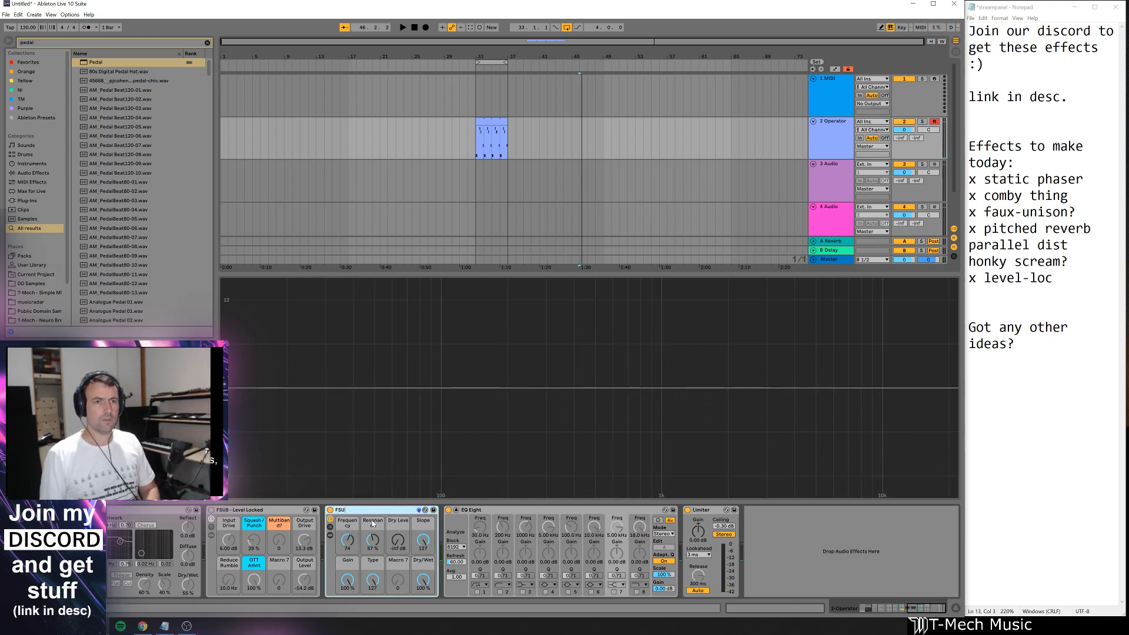
text(9)
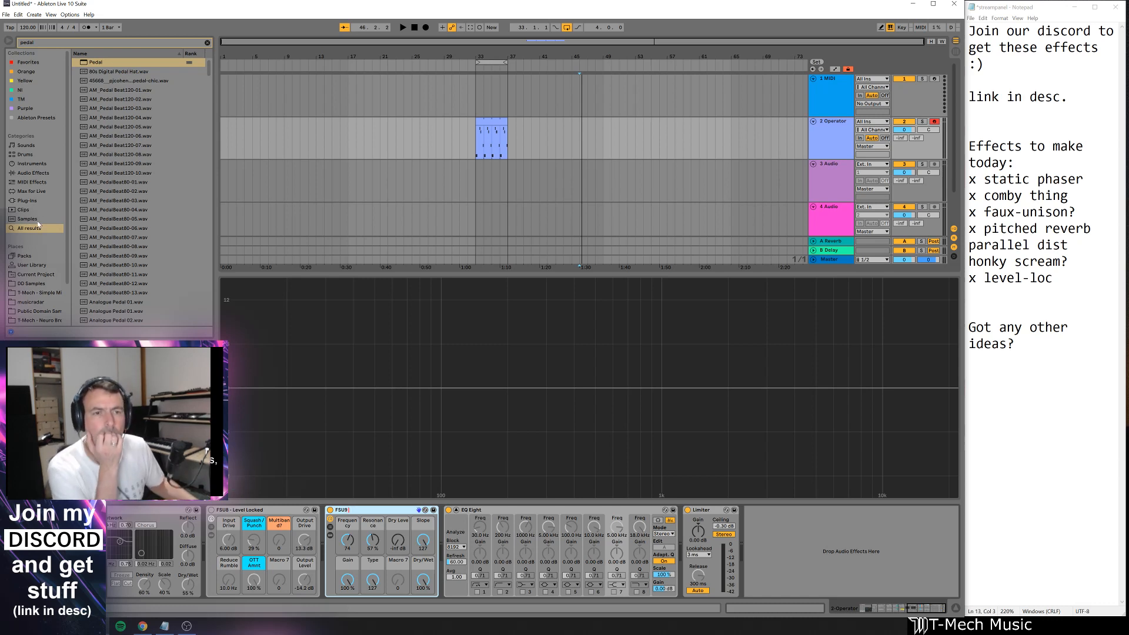
- Search the browser for "fsu" to check the numbering of the existing FSU presets
key(ctrl+f)
text(fsu)
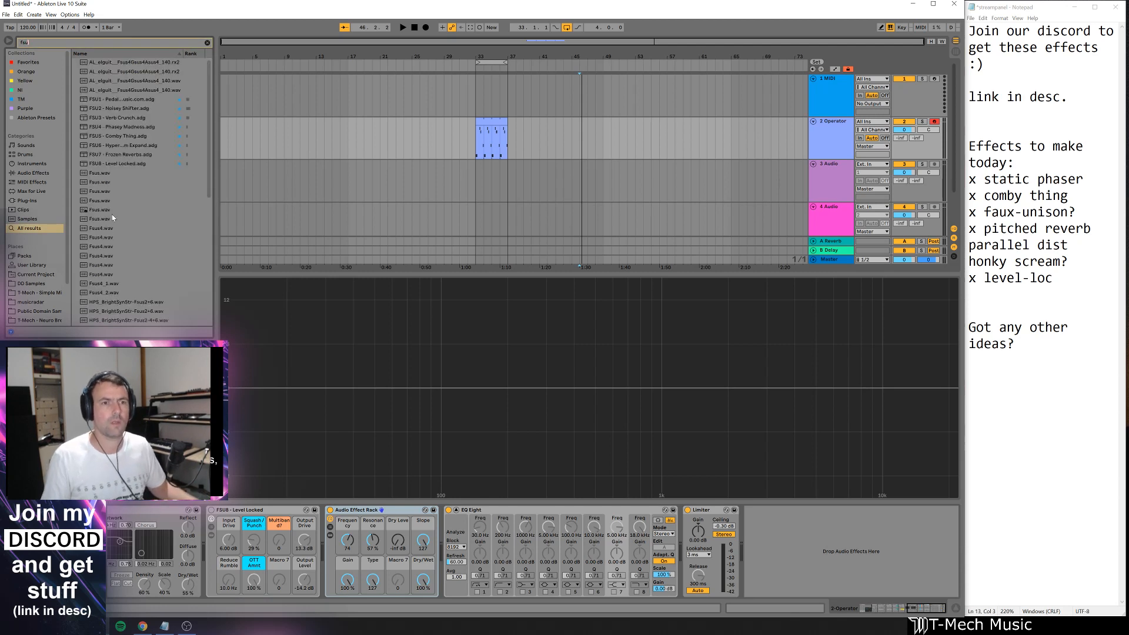
click(123, 145)
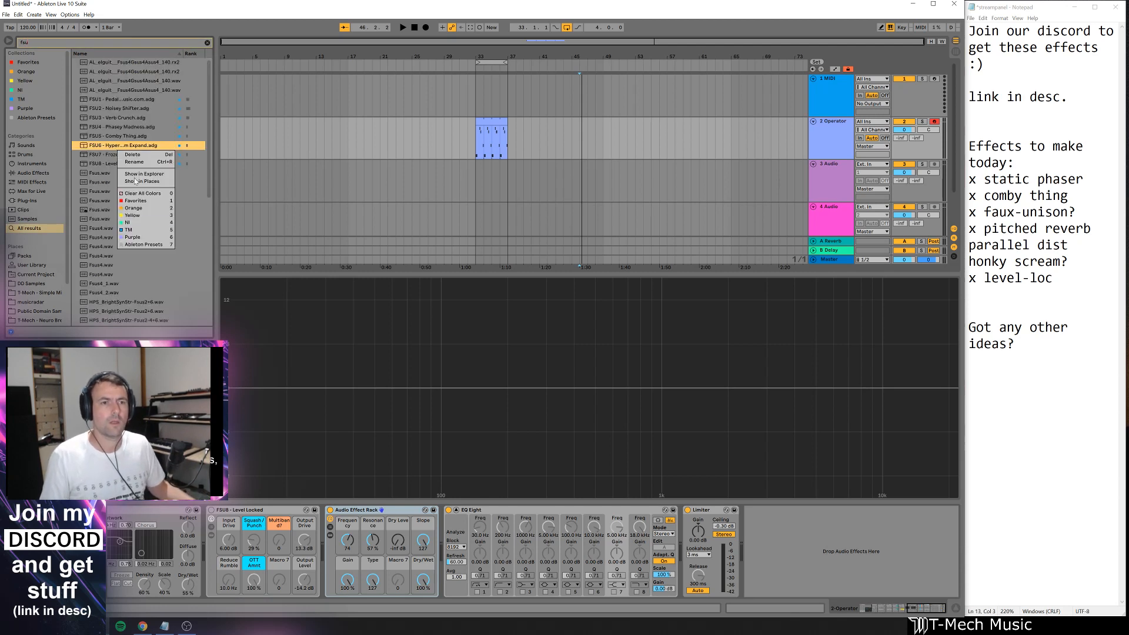
- Rename the outer Audio Effect Rack as "FSU9 - Screamy Filter"
click(367, 511)
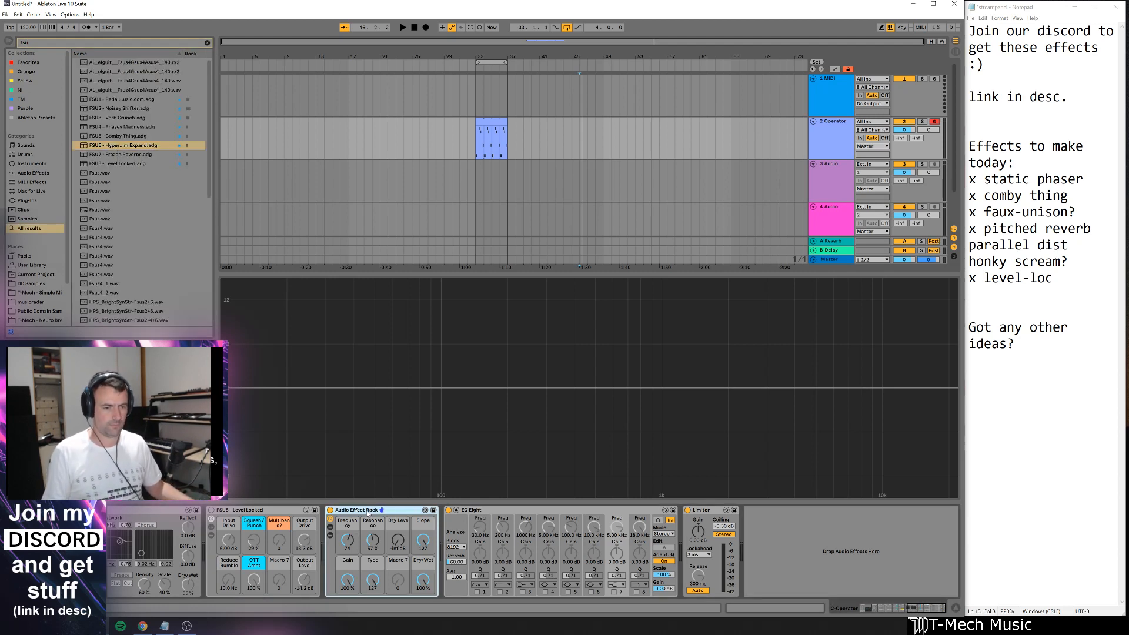
key(ctrl+r)
text(FSU90)
key(BackSpace)
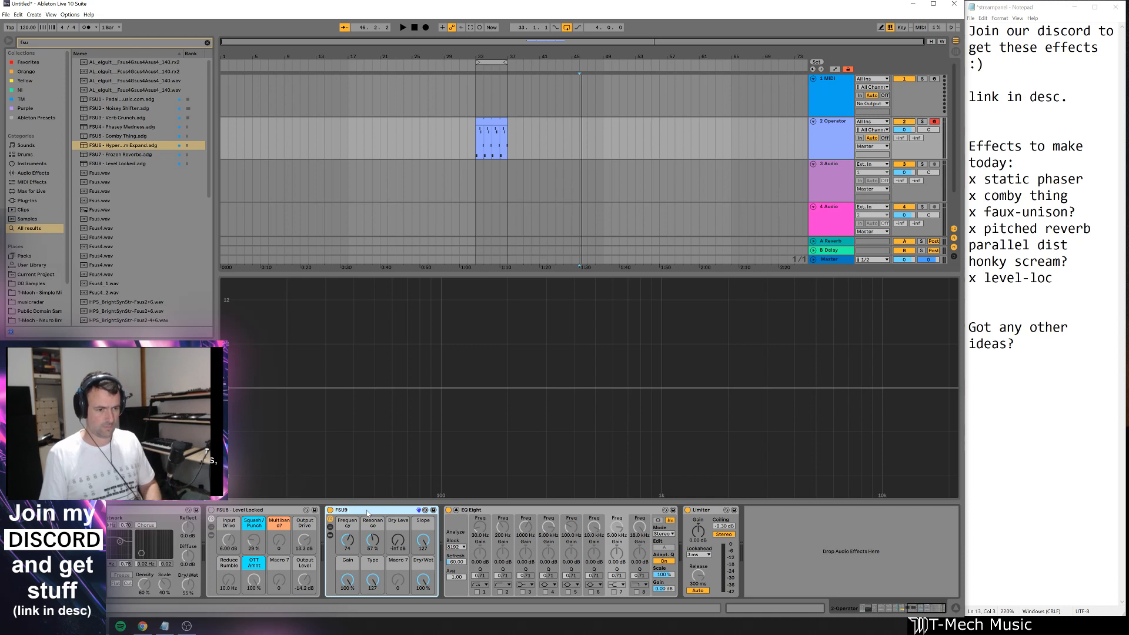
text(- Scr)
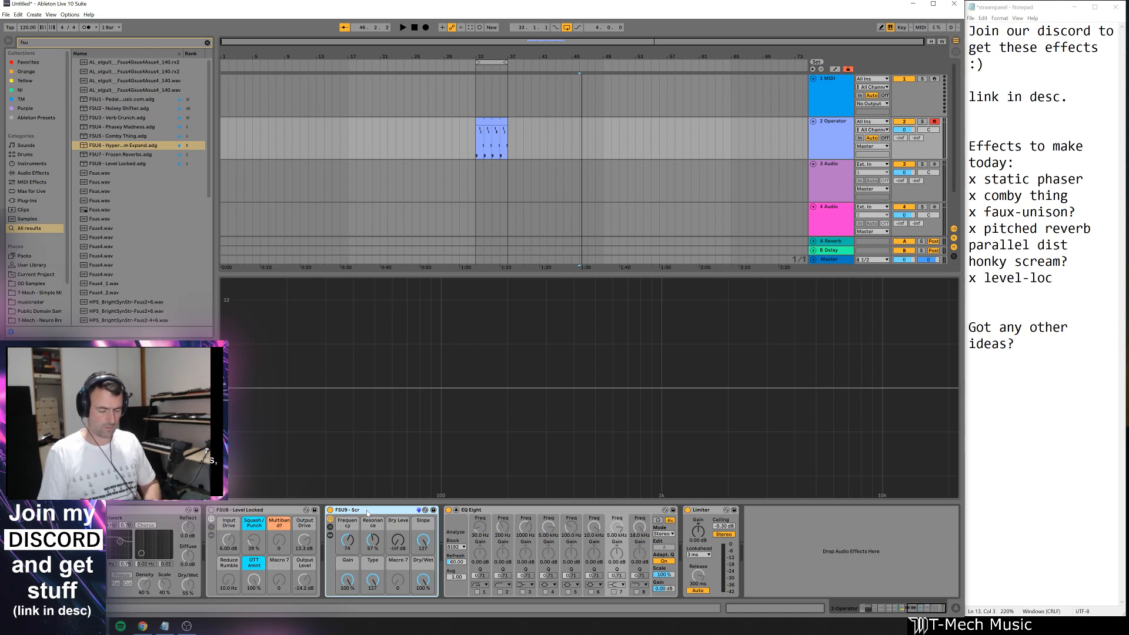
text(eamyF)
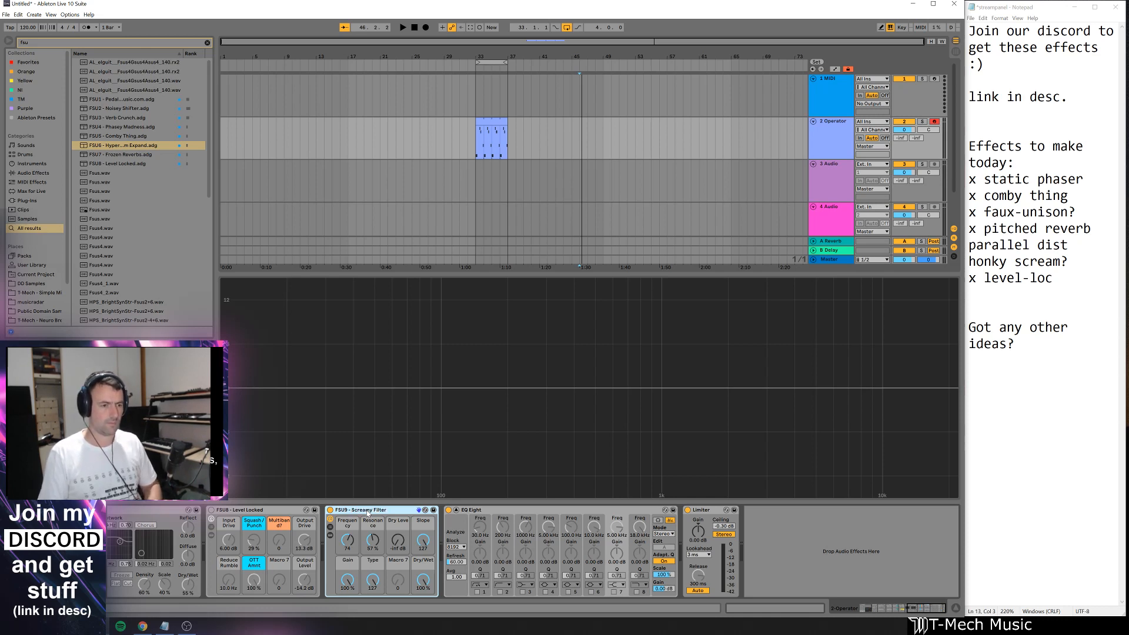
- Save the FSU9 - Screamy Filter rack to the User Library and move the preset into the folder with the other FSU presets
click(434, 510)
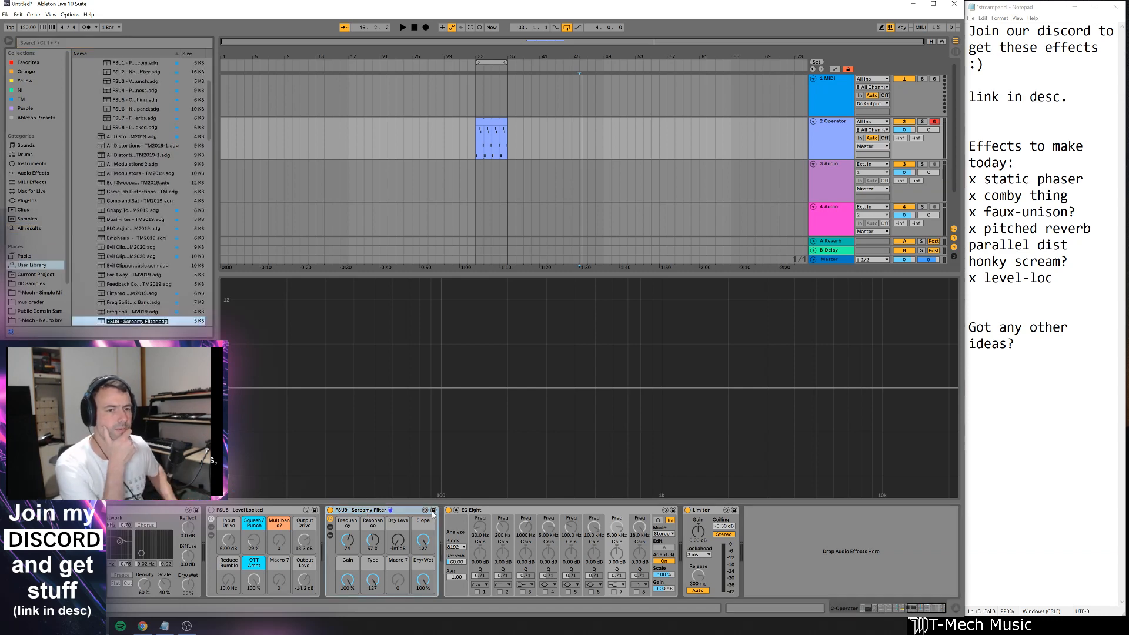
key(Return)
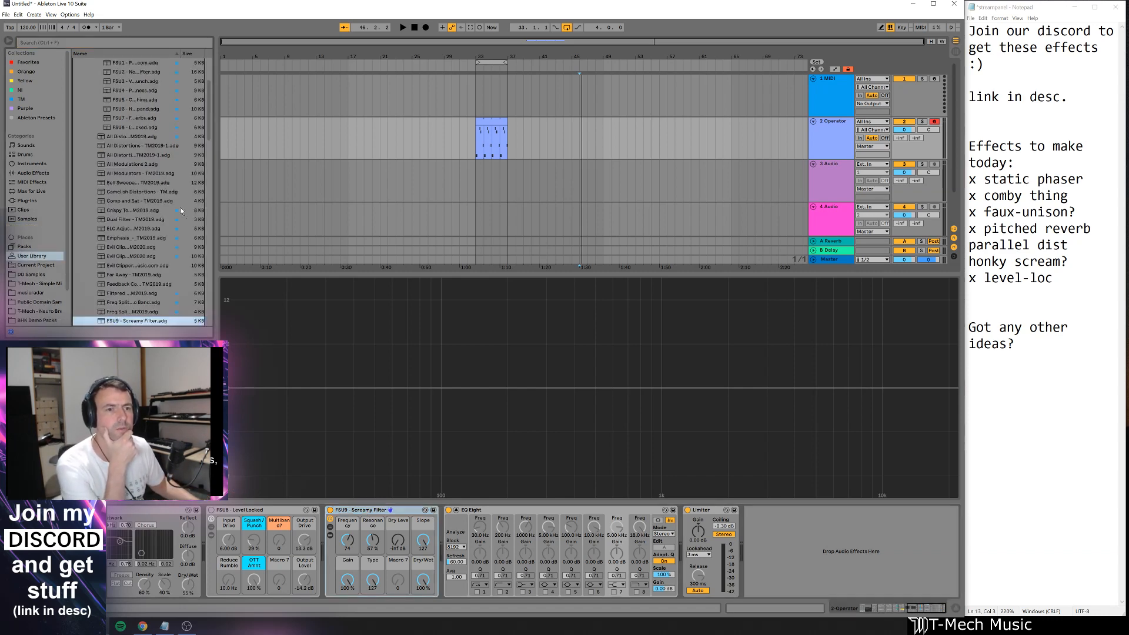
drag(181, 211, 151, 119)
- Mark "honky scream?" as done with an x in the Notepad effects list and collapse EQ Eight's expanded display
click(456, 510)
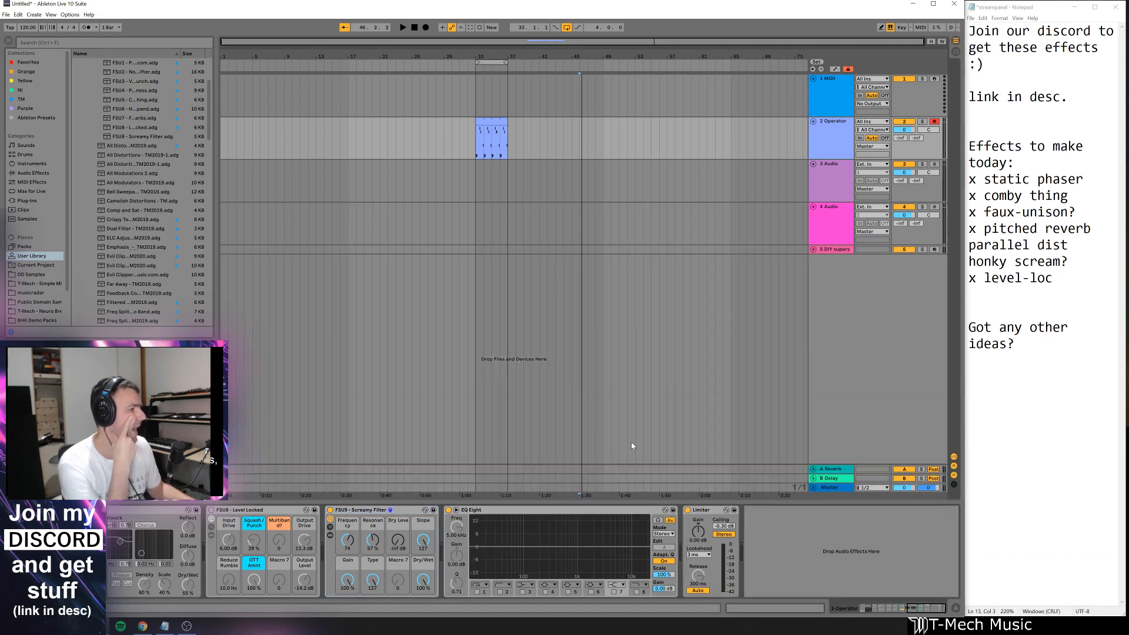
double_click(573, 536)
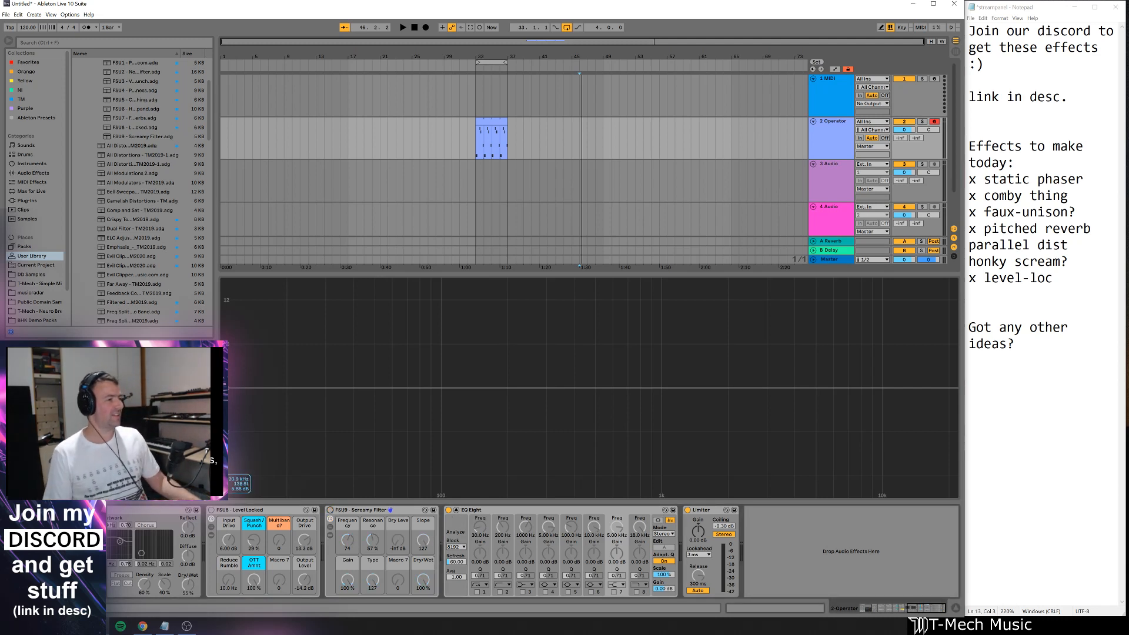
click(970, 263)
text(x)
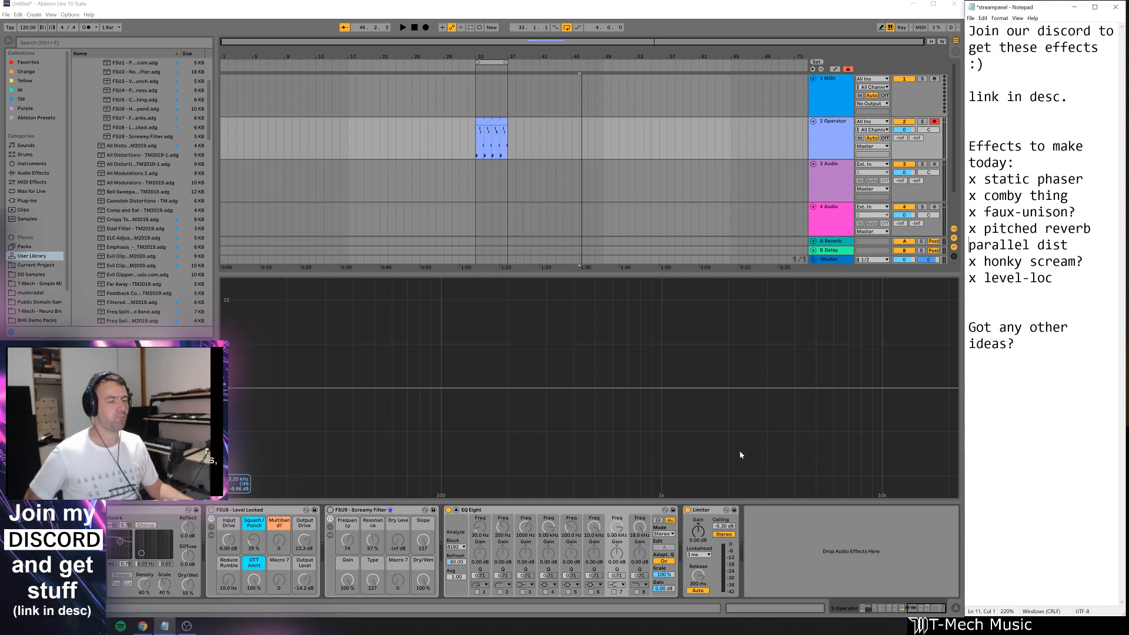
double_click(740, 445)
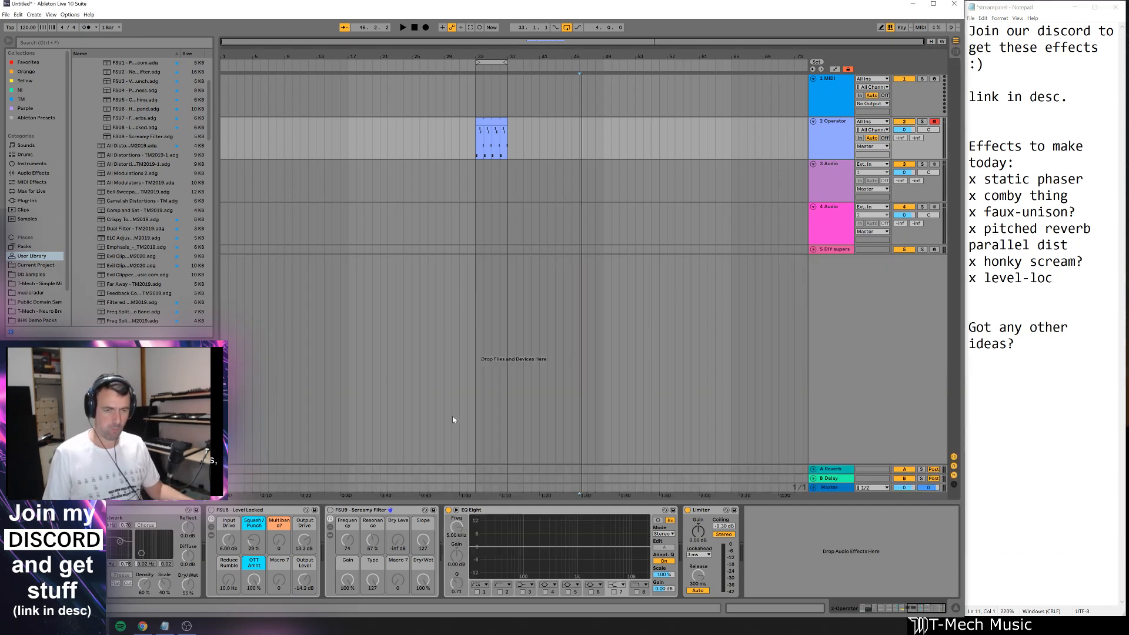
- Add an Amp from the audio effects directly after the FSU9 - Screamy Filter rack
key(ctrl+f)
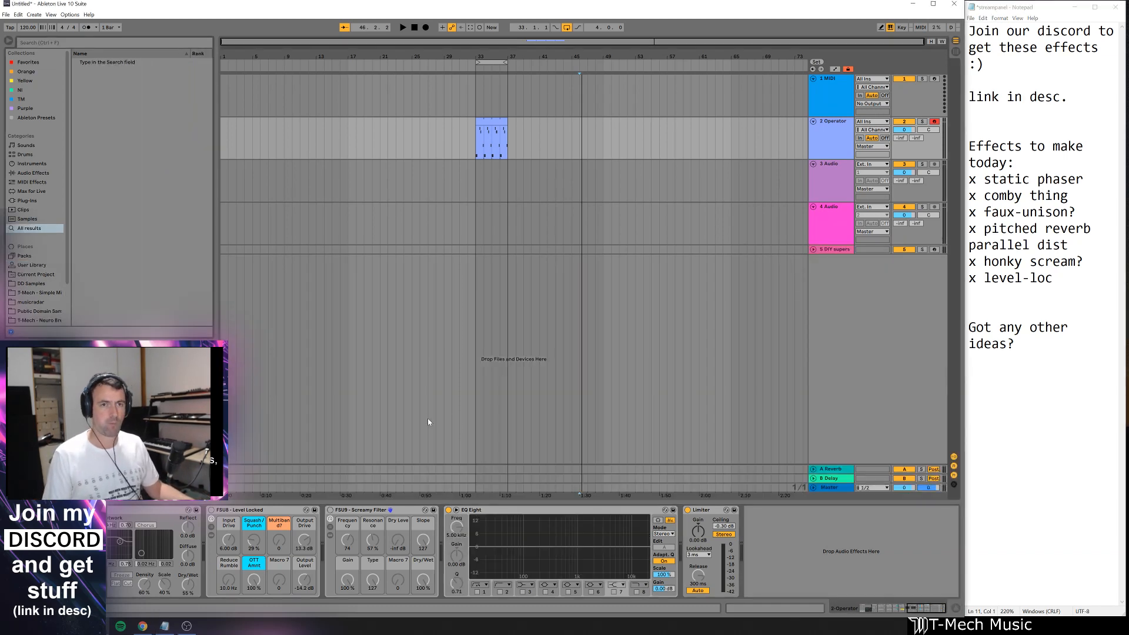
click(24, 173)
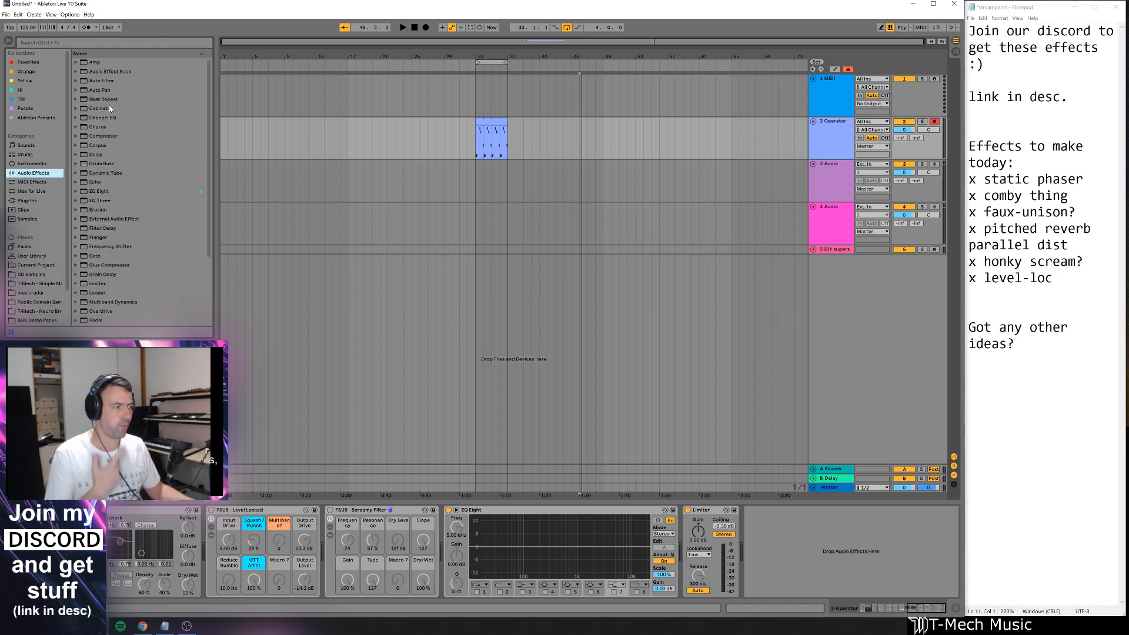
drag(89, 62, 464, 546)
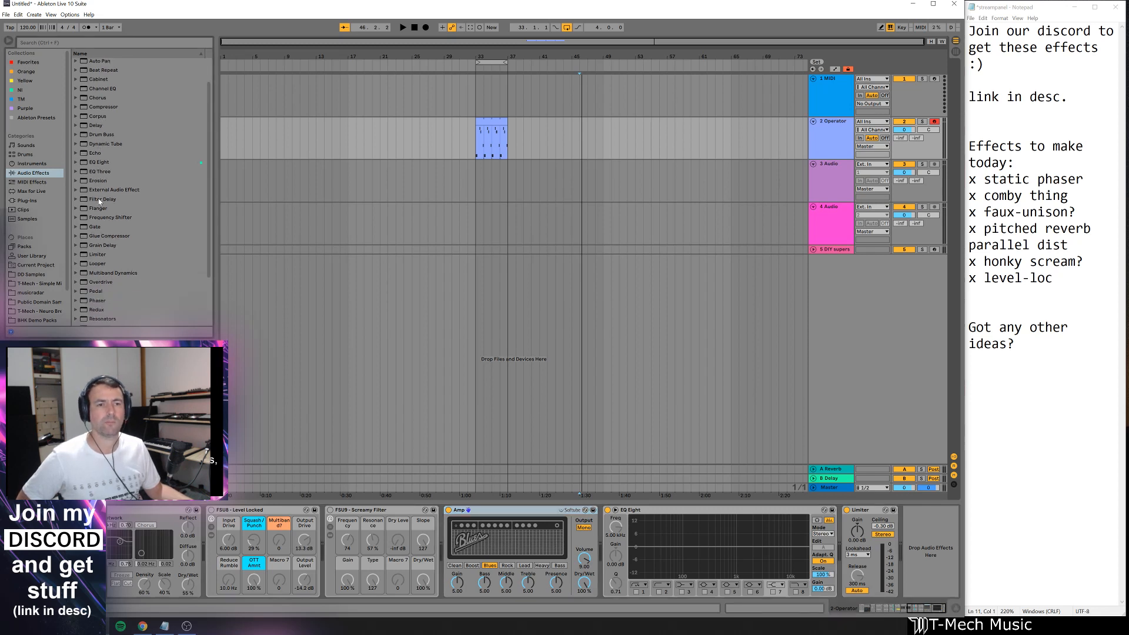
- Remove the NI color tag from EQ Eight in the browser's audio effects list
scroll(100, 200, down, 5)
right_click(188, 99)
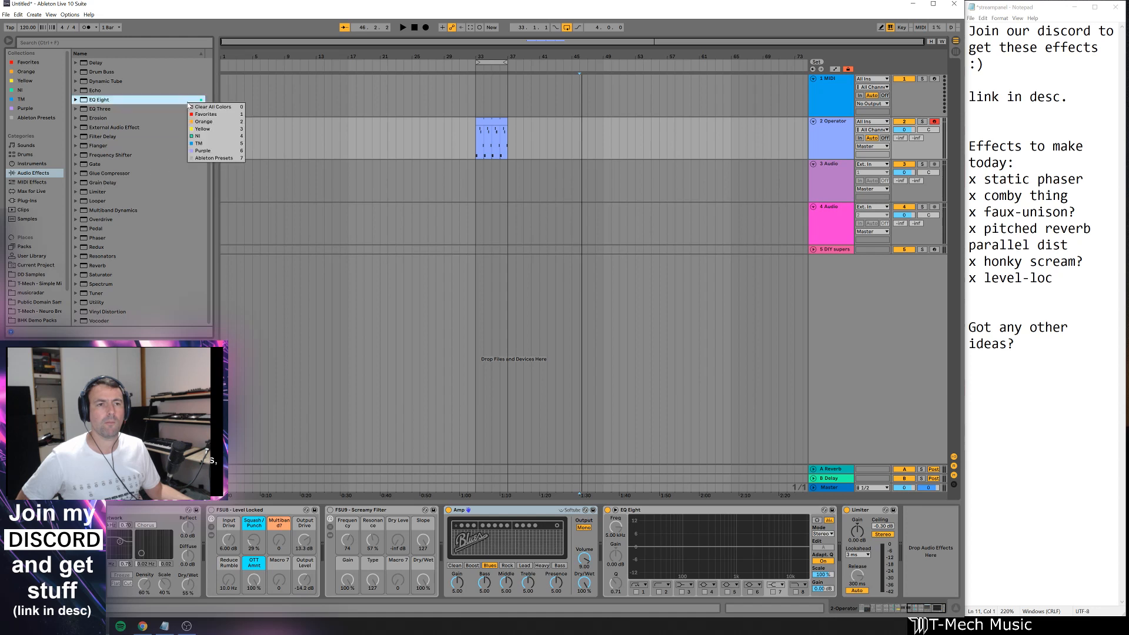
click(191, 135)
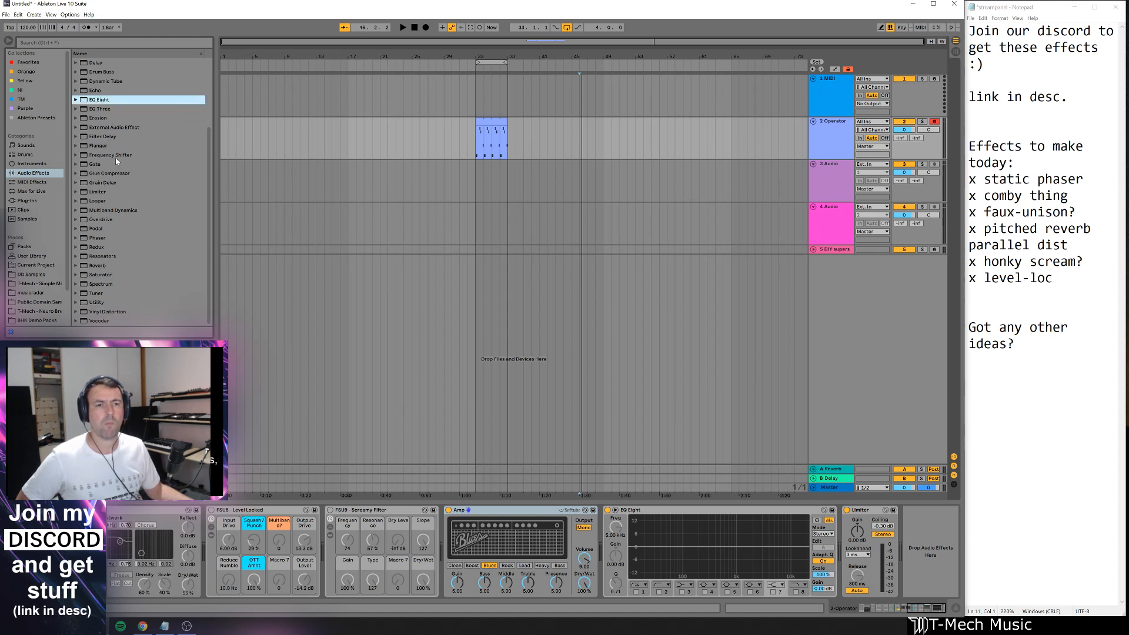
- Add a Glue Compressor after the Amp, and insert Overdrive, Pedal, Saturator and Vinyl Distortion between it and EQ Eight
drag(111, 174, 540, 566)
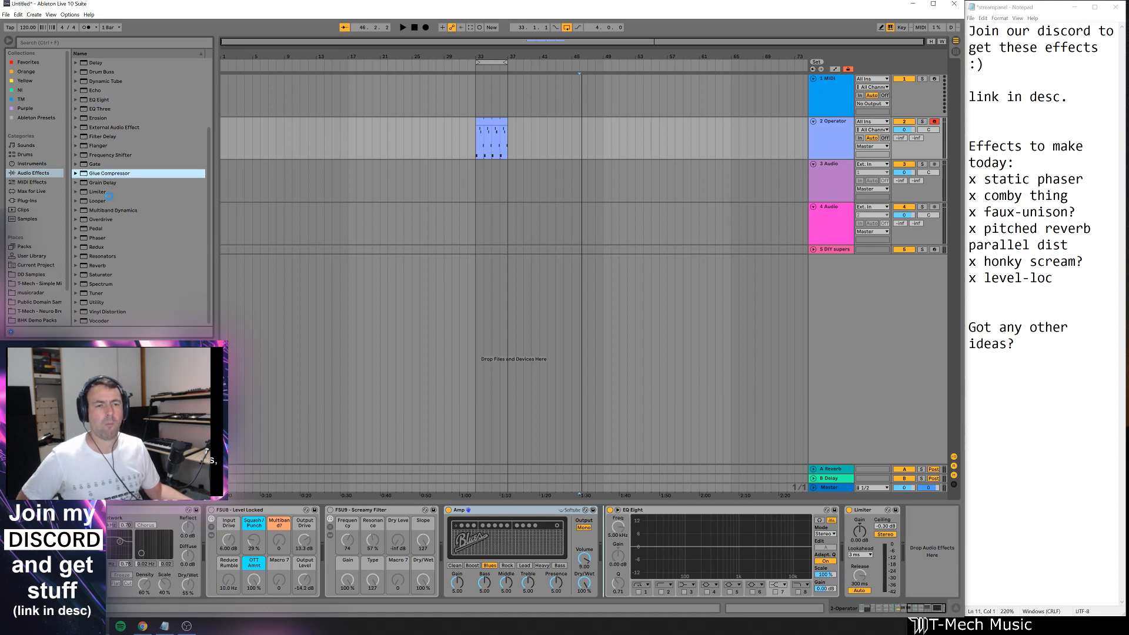
double_click(111, 220)
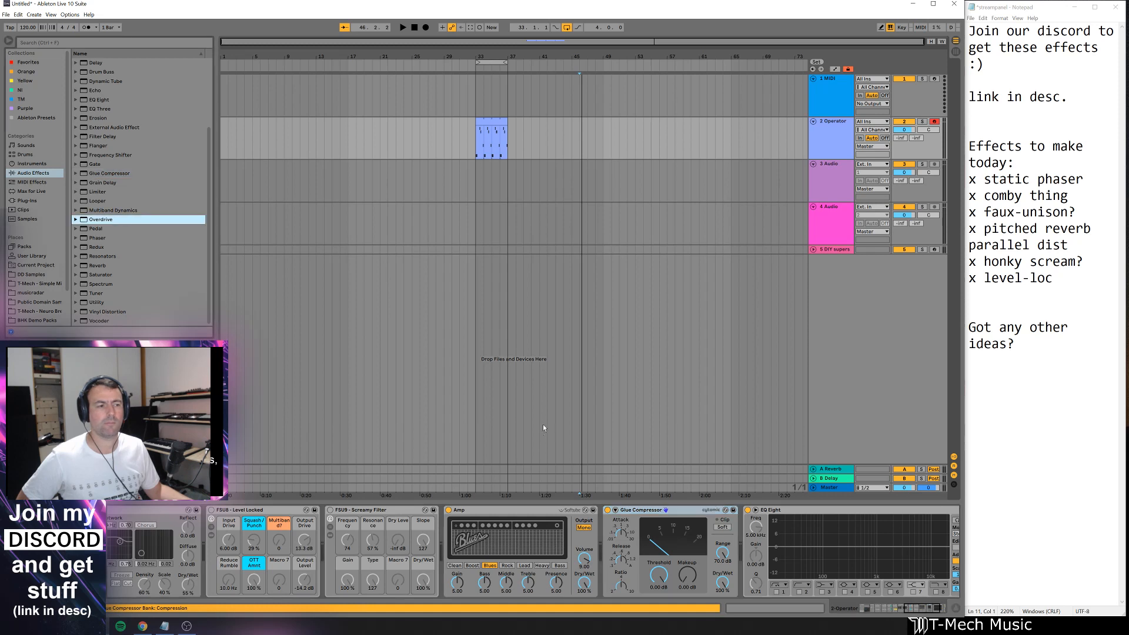
double_click(94, 228)
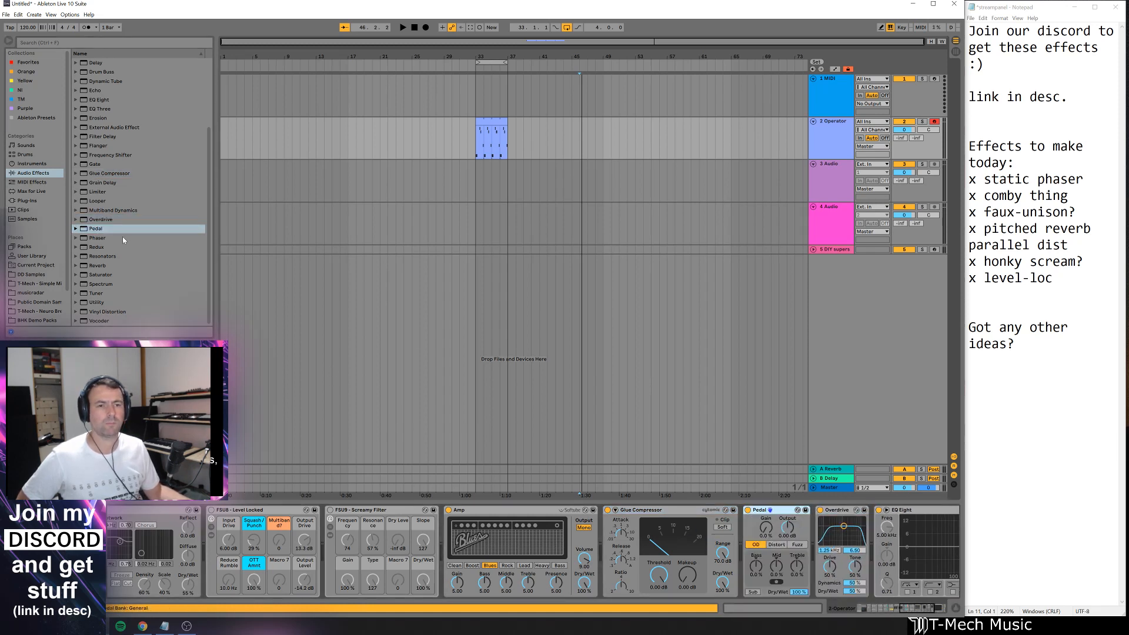
double_click(93, 275)
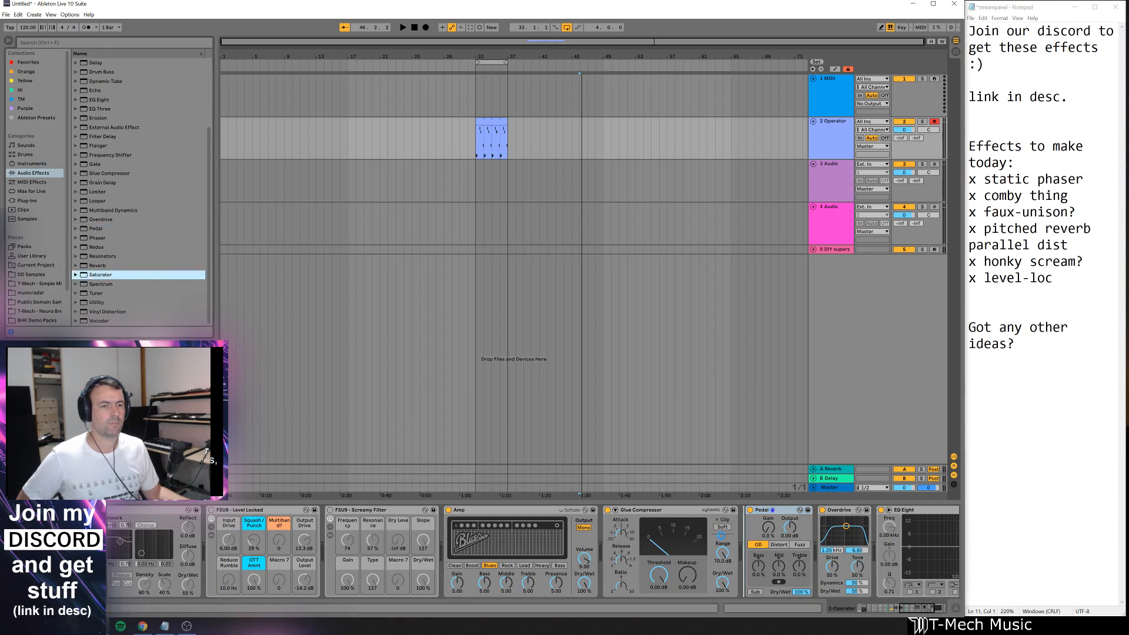
click(117, 313)
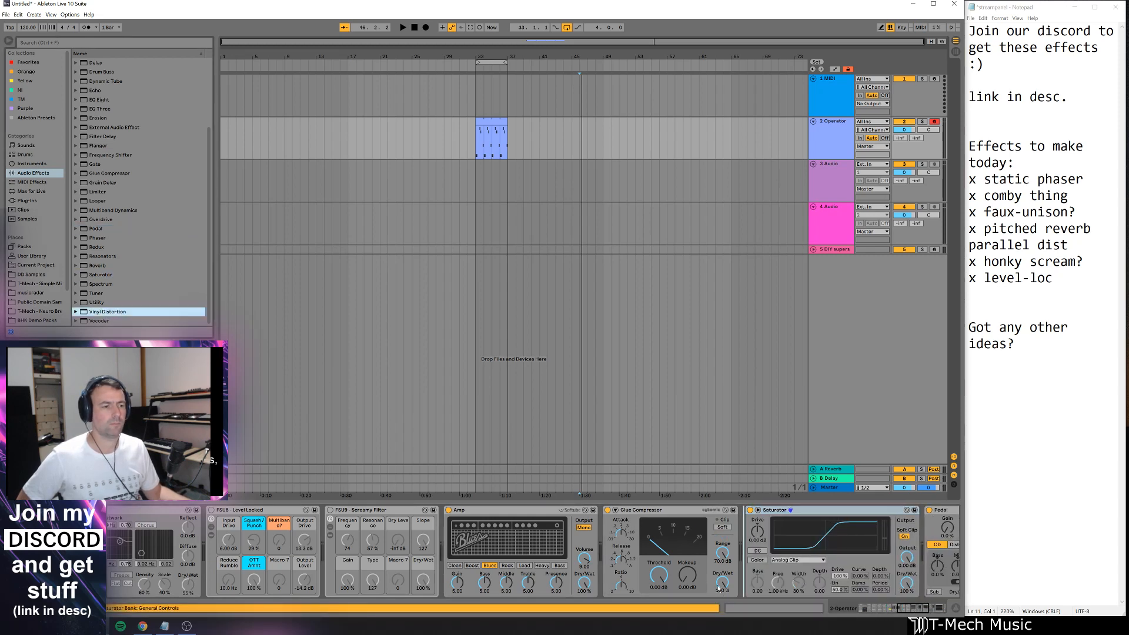
drag(724, 586, 718, 578)
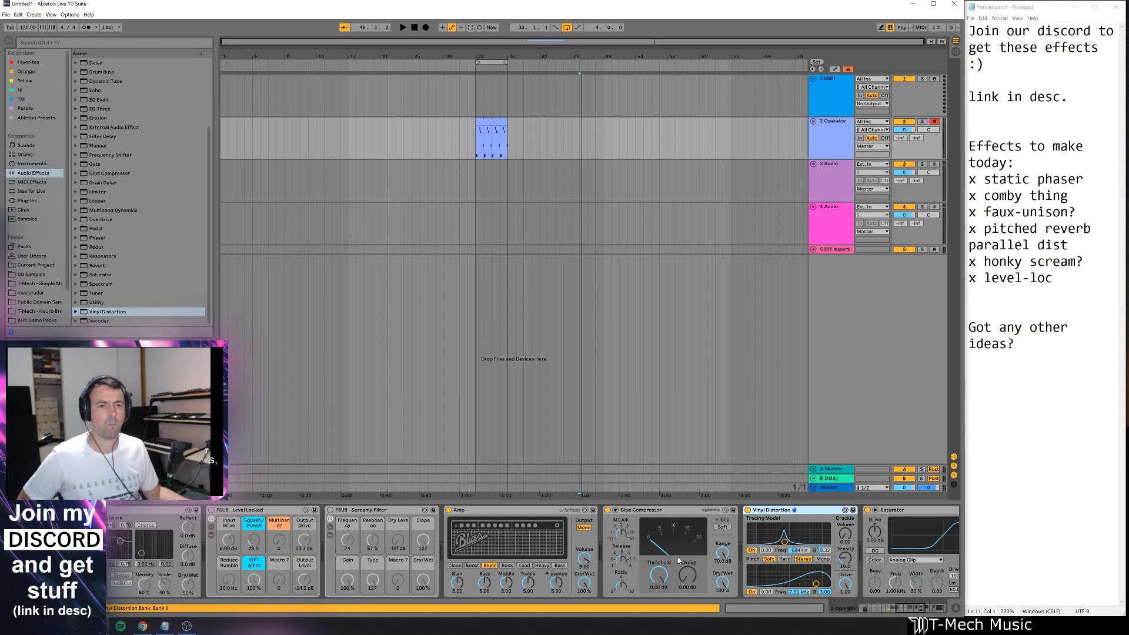
- Group the devices from Amp through Overdrive into one Audio Effect Rack and show its chain list
scroll(920, 609, down, 5)
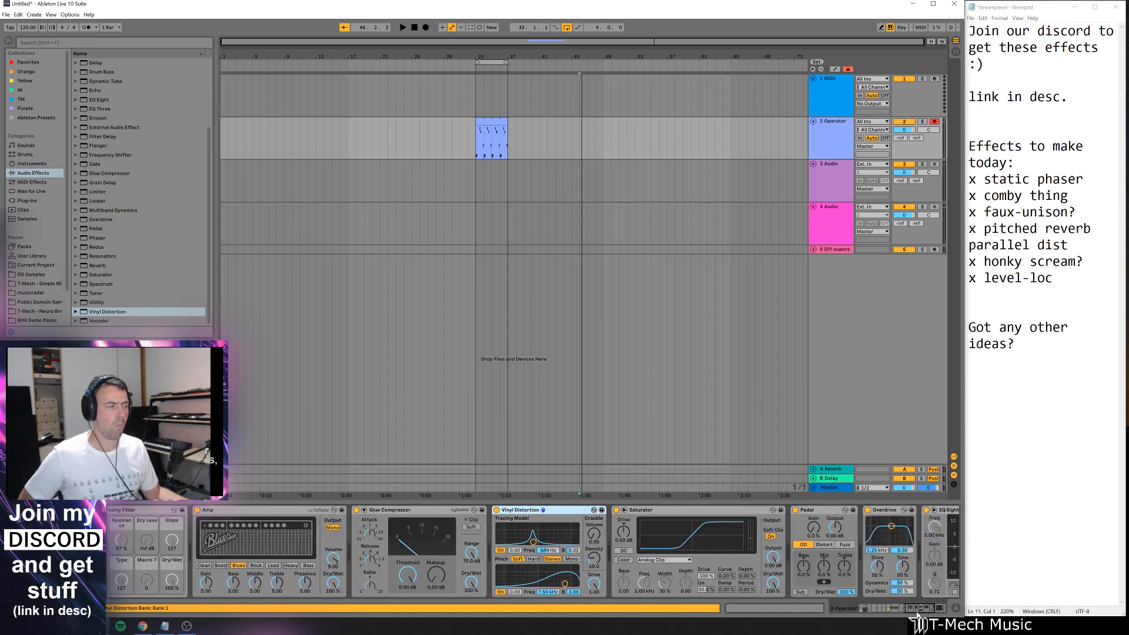
click(289, 511)
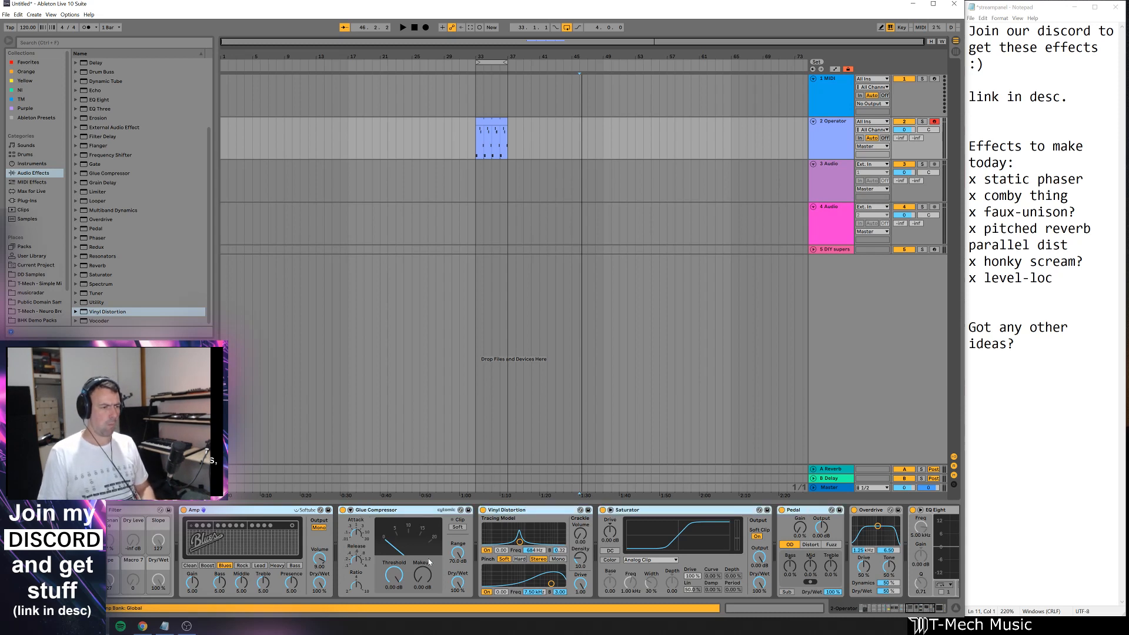
key(ctrl+g)
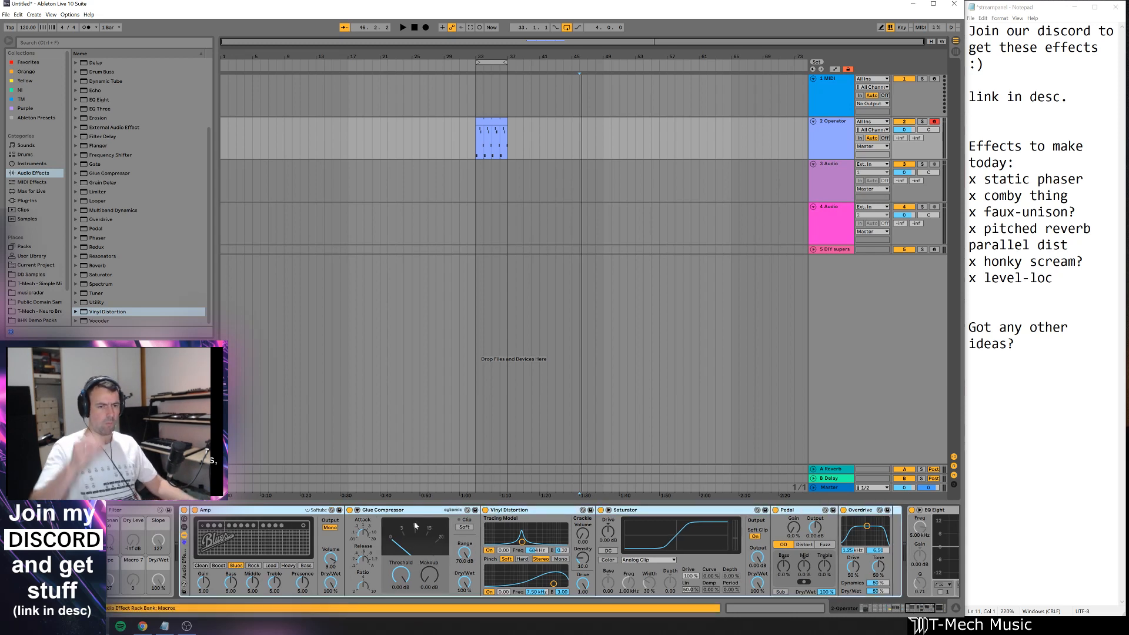
click(185, 527)
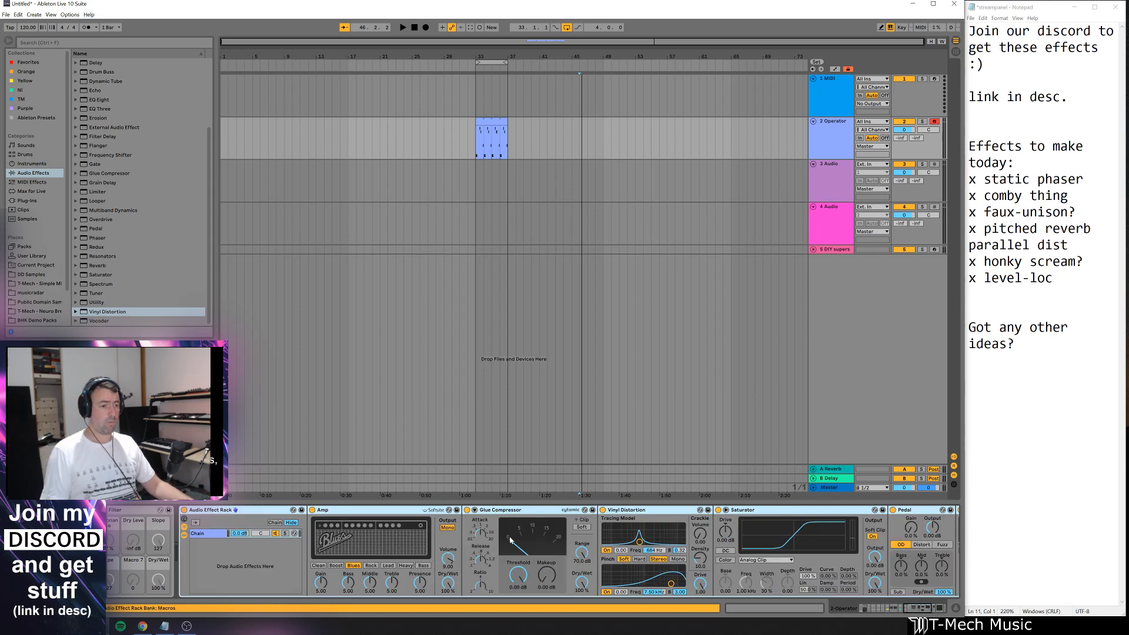
- Duplicate the rack's chain five times to make six parallel chains
drag(917, 608, 910, 608)
click(402, 541)
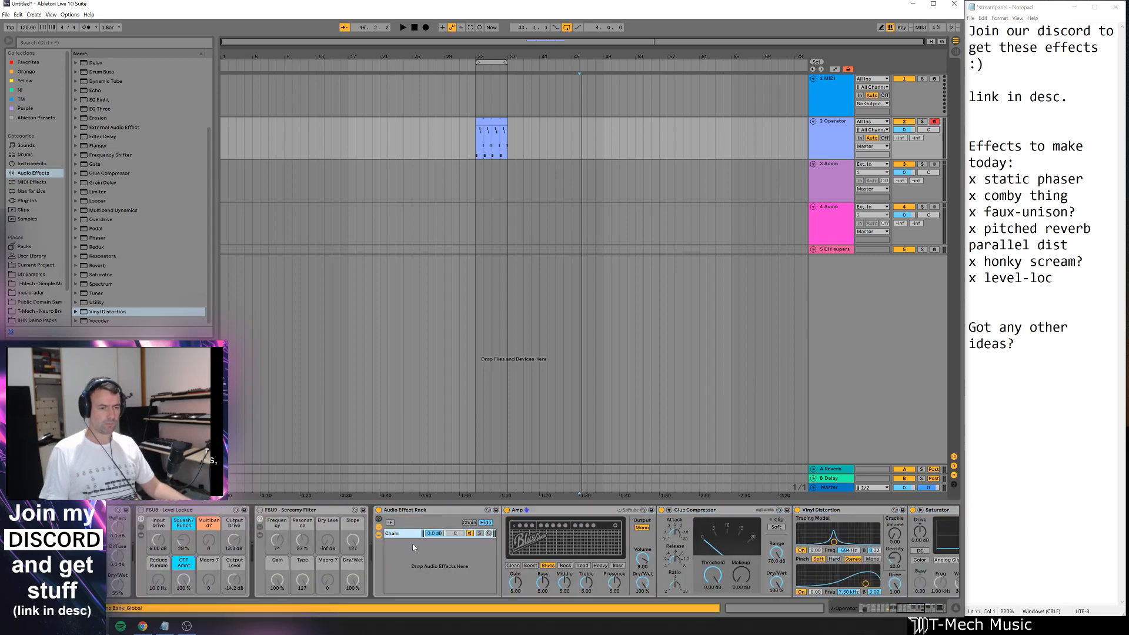
key(ctrl+d)
key(ctrl+d)
key(ctrl+d)
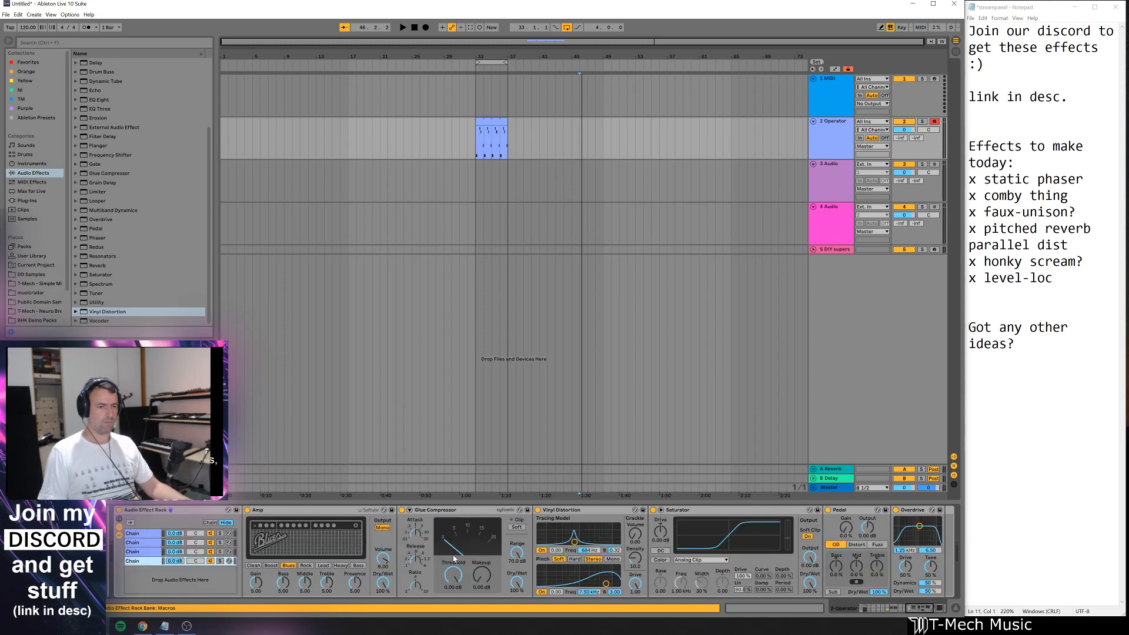
key(ctrl+d)
key(ctrl+d)
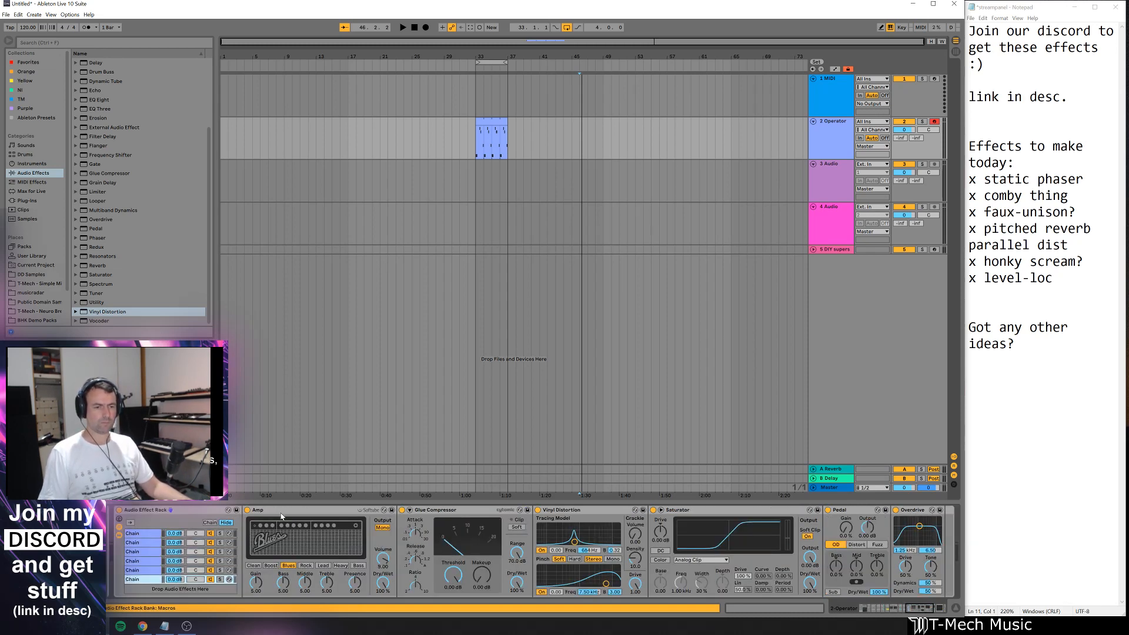
- In the first chain, delete every device from Glue Compressor through Overdrive, leaving only the Amp
click(256, 517)
click(430, 512)
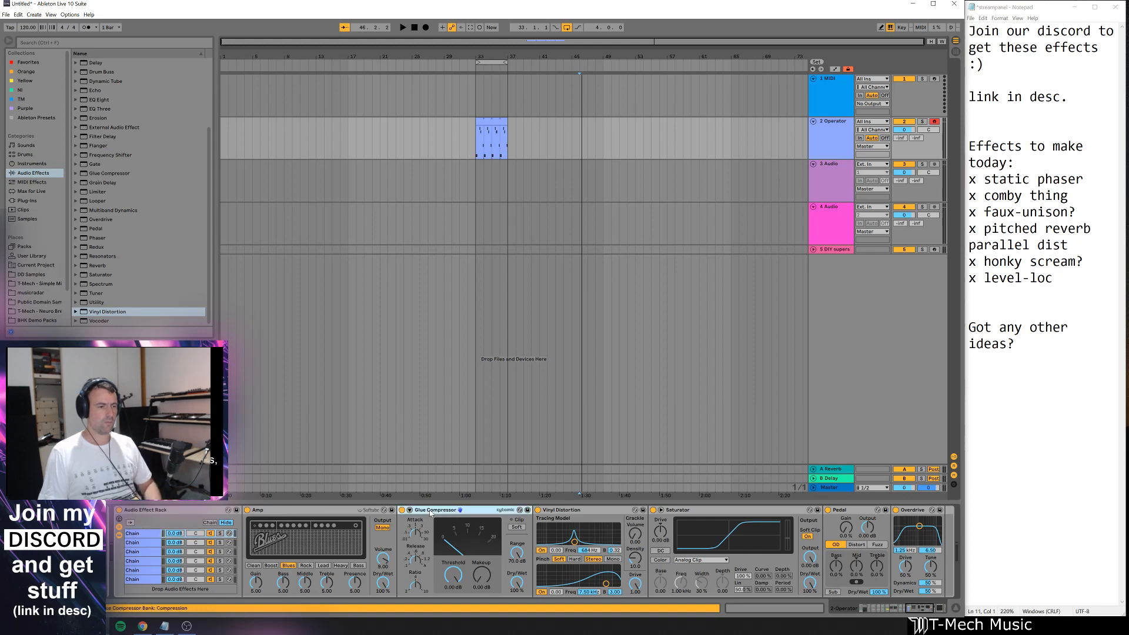
key(Delete)
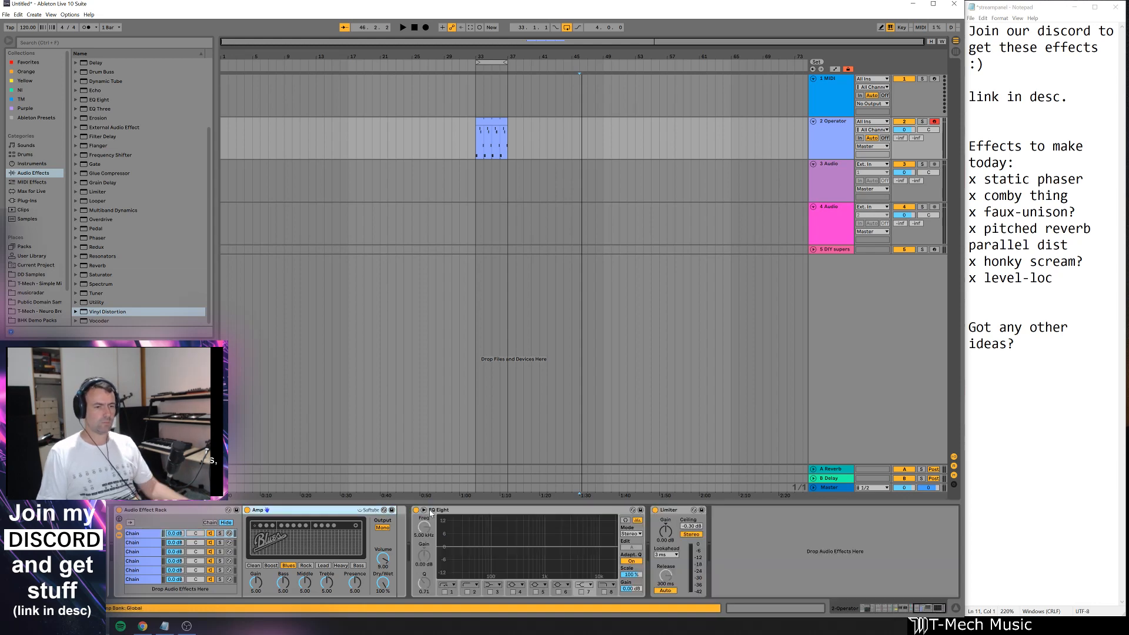
- In the second chain, delete the Amp and everything from Vinyl Distortion through Overdrive, leaving only the Glue Compressor
click(155, 542)
click(306, 512)
key(Delete)
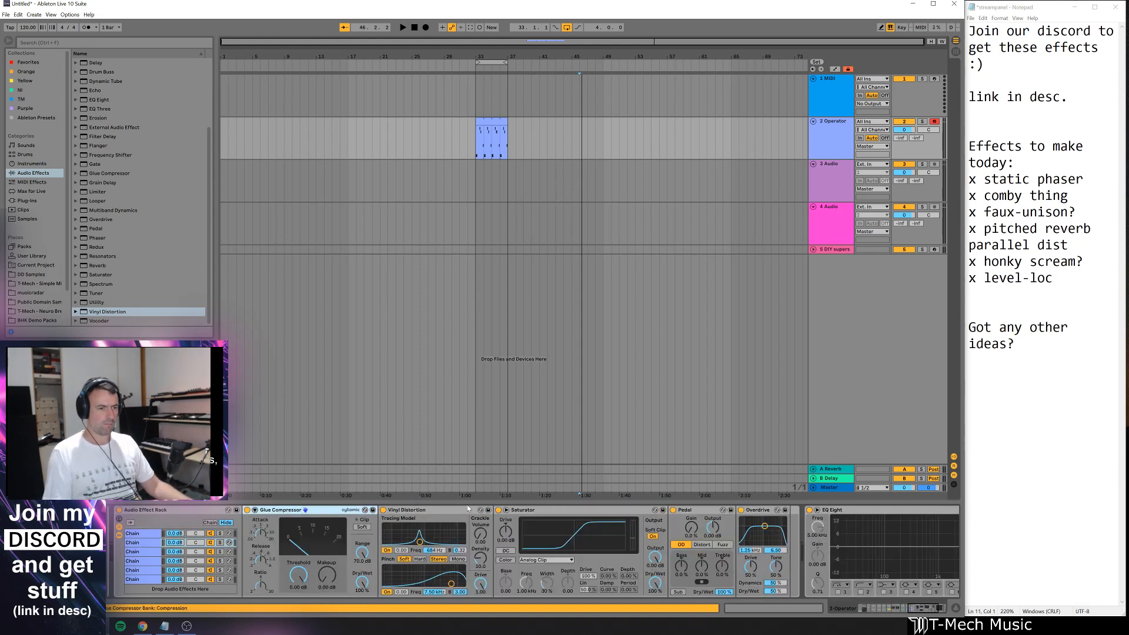
click(438, 512)
key(shift+Right)
key(shift+Right)
key(Delete)
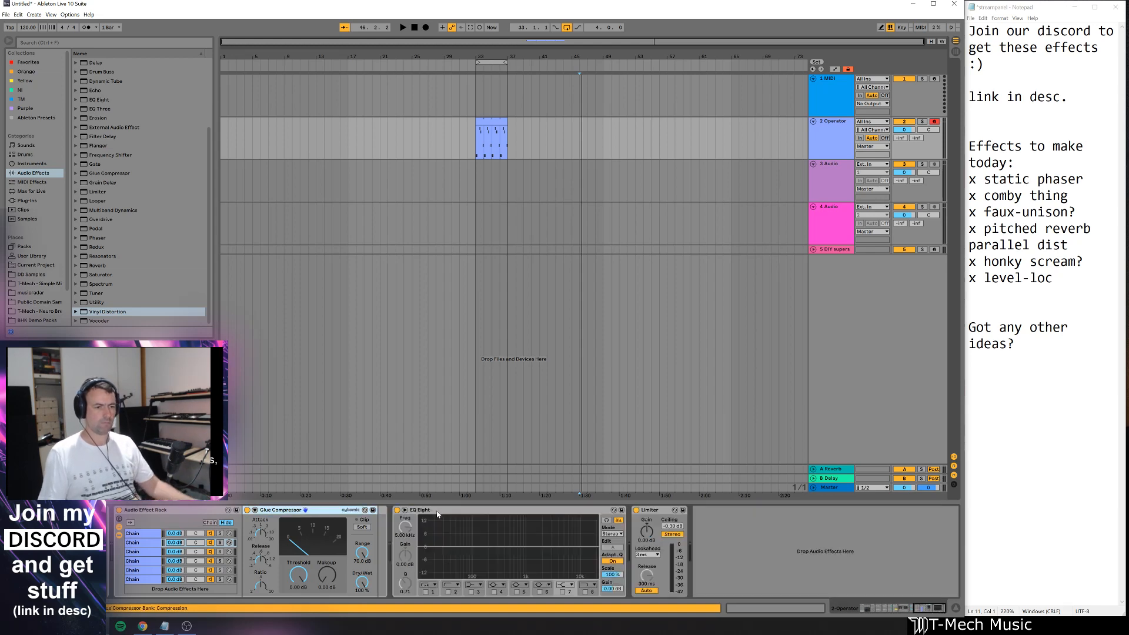
- In the third chain, delete the Amp, Glue Compressor, Saturator, Pedal and Overdrive, leaving only Vinyl Distortion
click(137, 561)
click(294, 516)
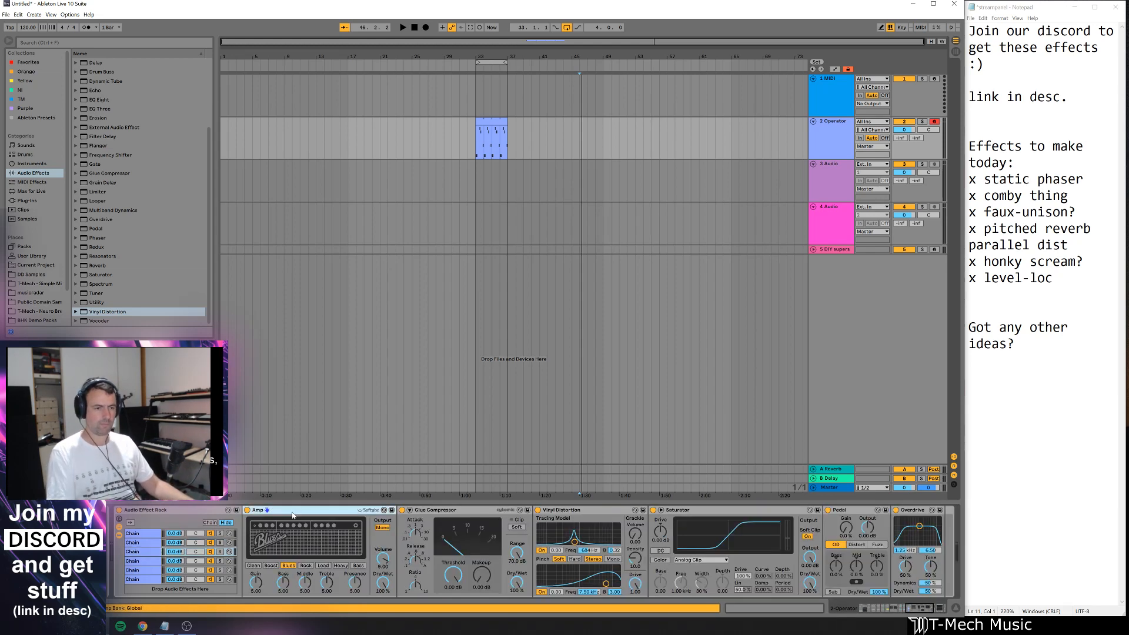
key(Delete)
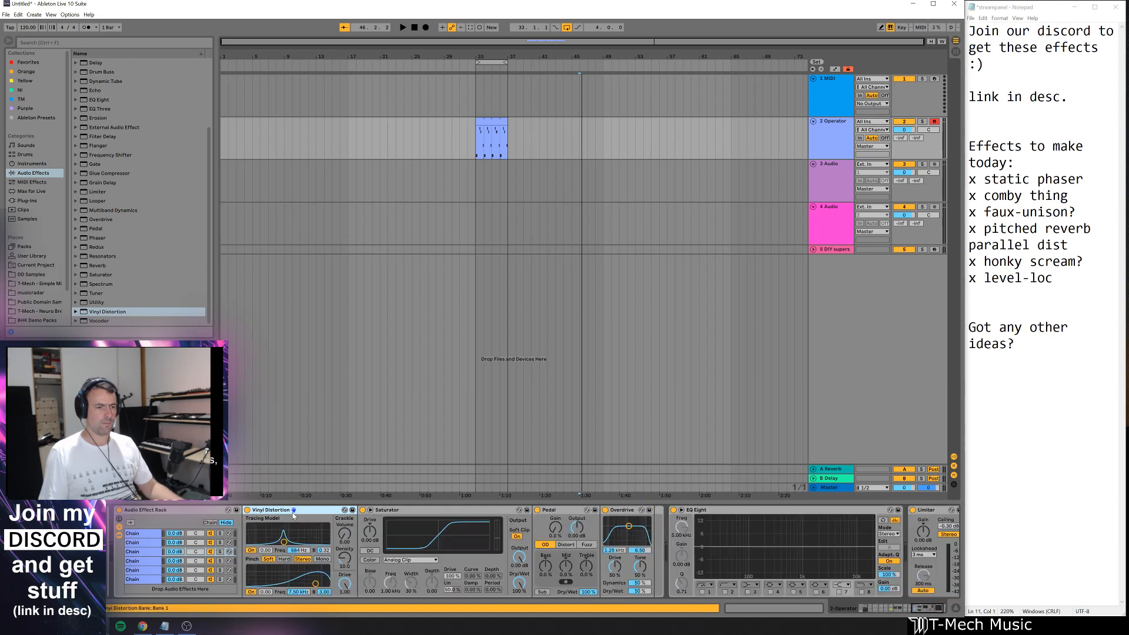
click(146, 544)
click(147, 554)
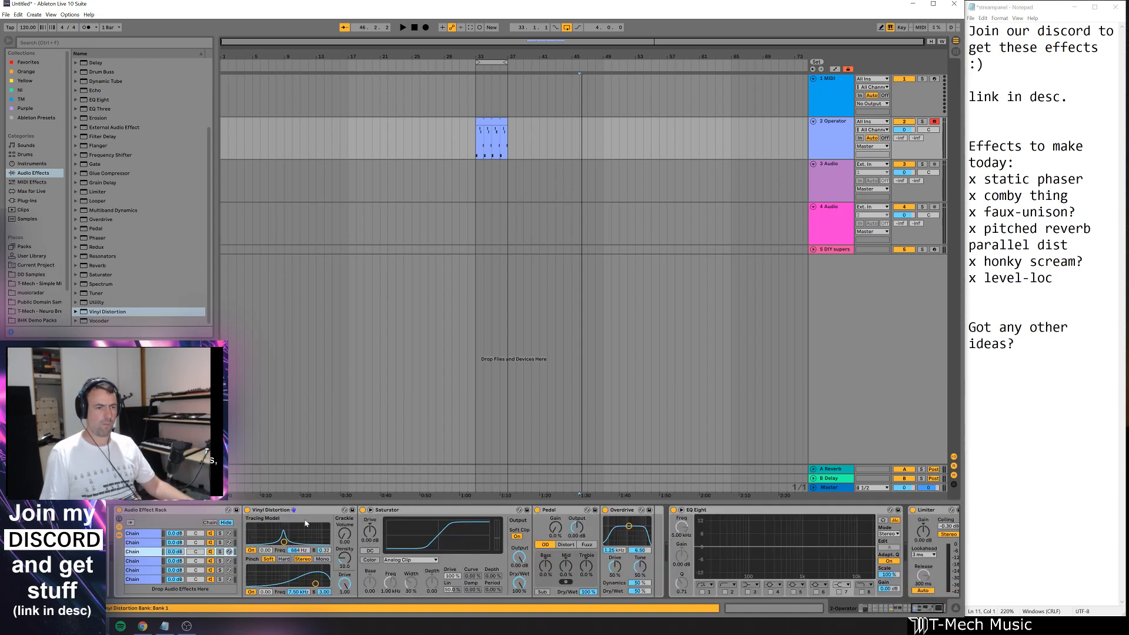
click(407, 511)
key(shift+Right)
key(shift+Right)
key(Delete)
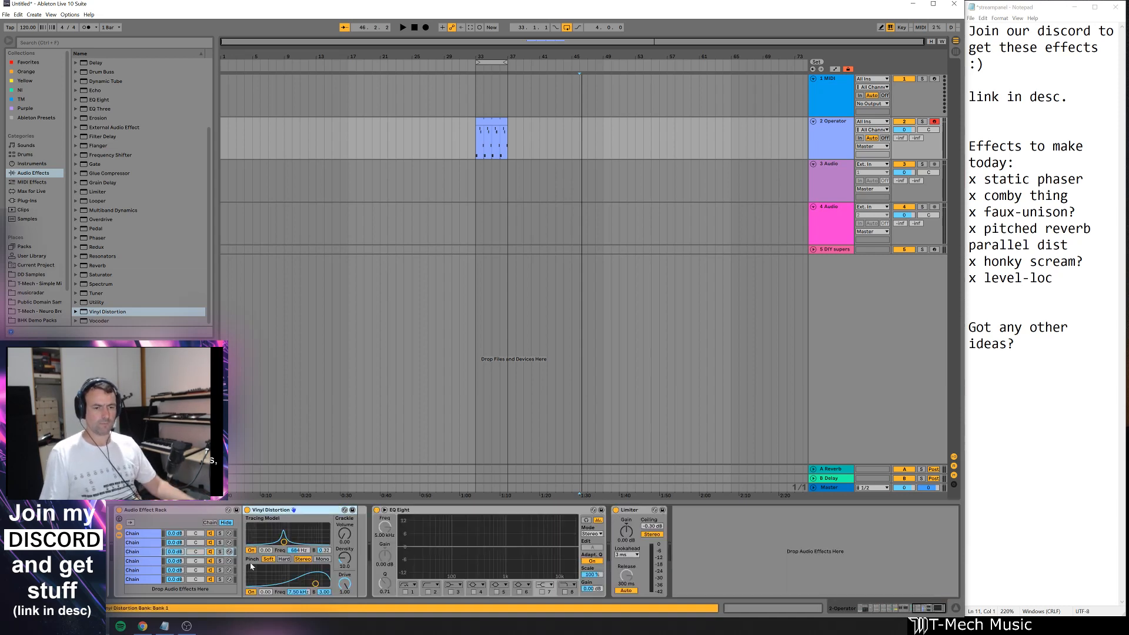
- In the fourth chain, delete the Amp, Glue Compressor, Vinyl Distortion, Pedal and Overdrive, leaving only the Saturator
click(153, 562)
click(289, 512)
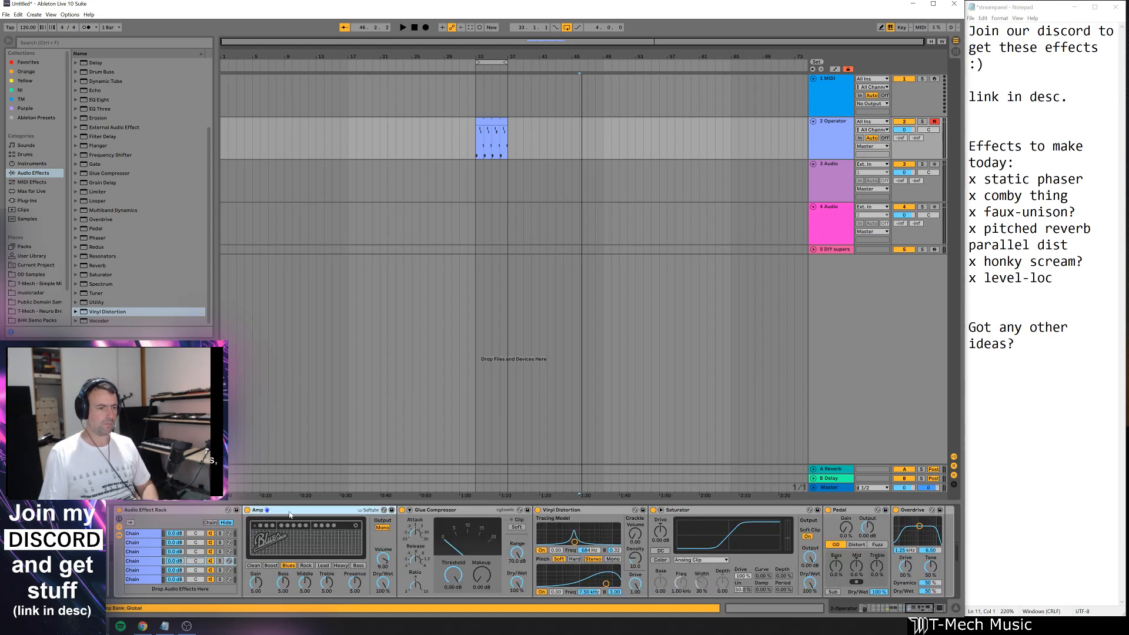
key(shift+Right)
key(shift+Right)
key(Delete)
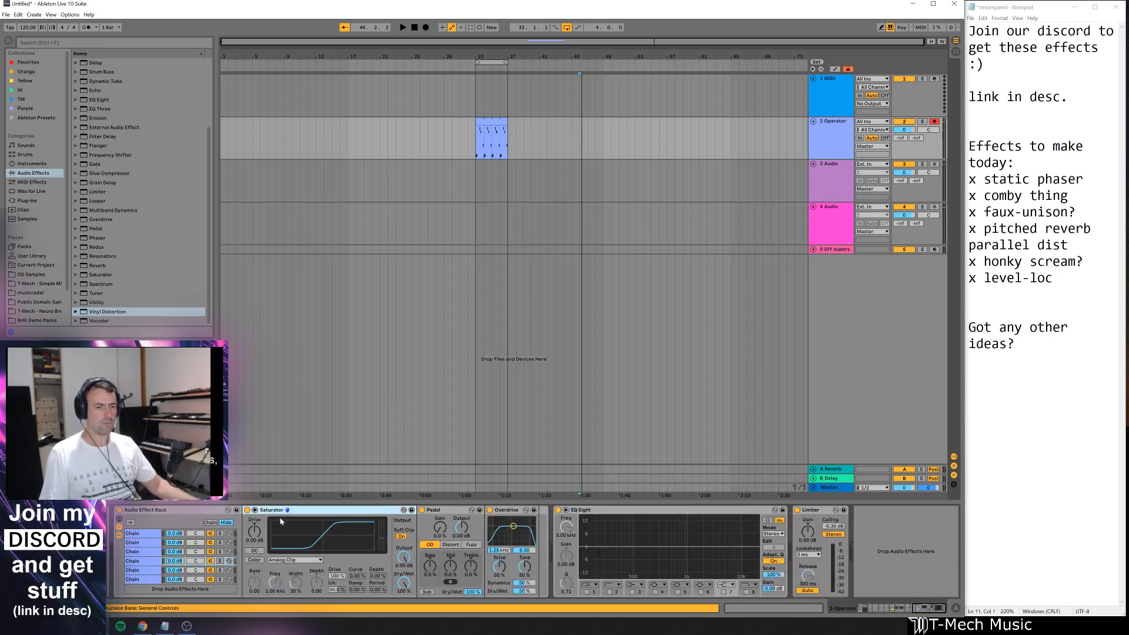
click(447, 511)
key(shift+Right)
key(Delete)
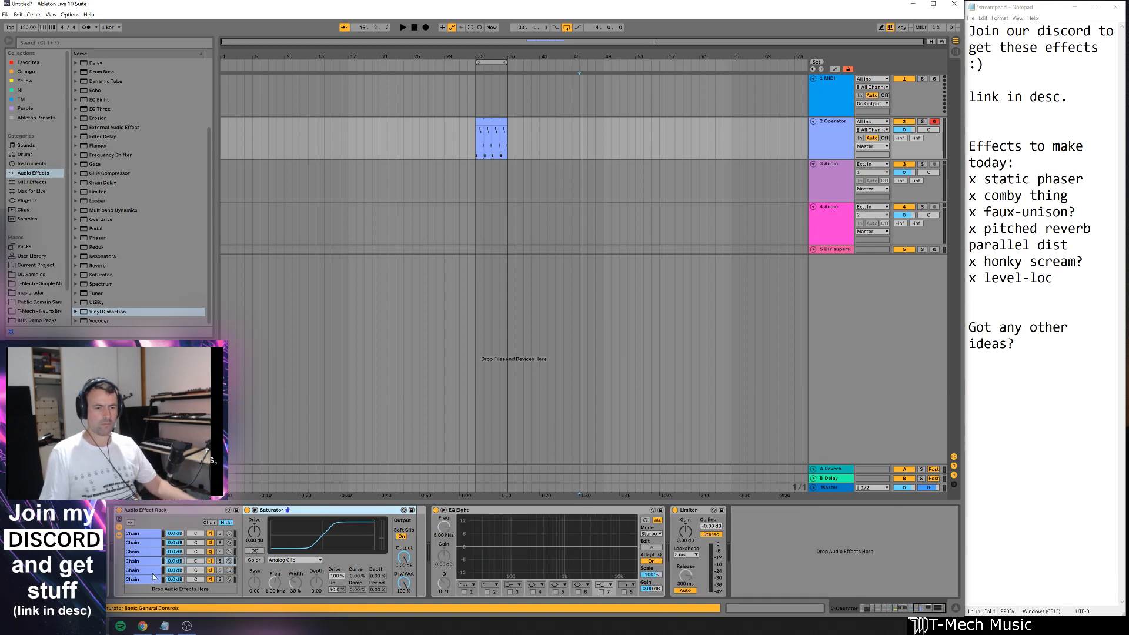
- In the fifth chain, delete the Amp, Glue Compressor, Vinyl Distortion, Saturator and Overdrive, leaving only the Pedal
click(154, 570)
click(354, 511)
key(shift+Right)
key(shift+Right)
key(shift+Right)
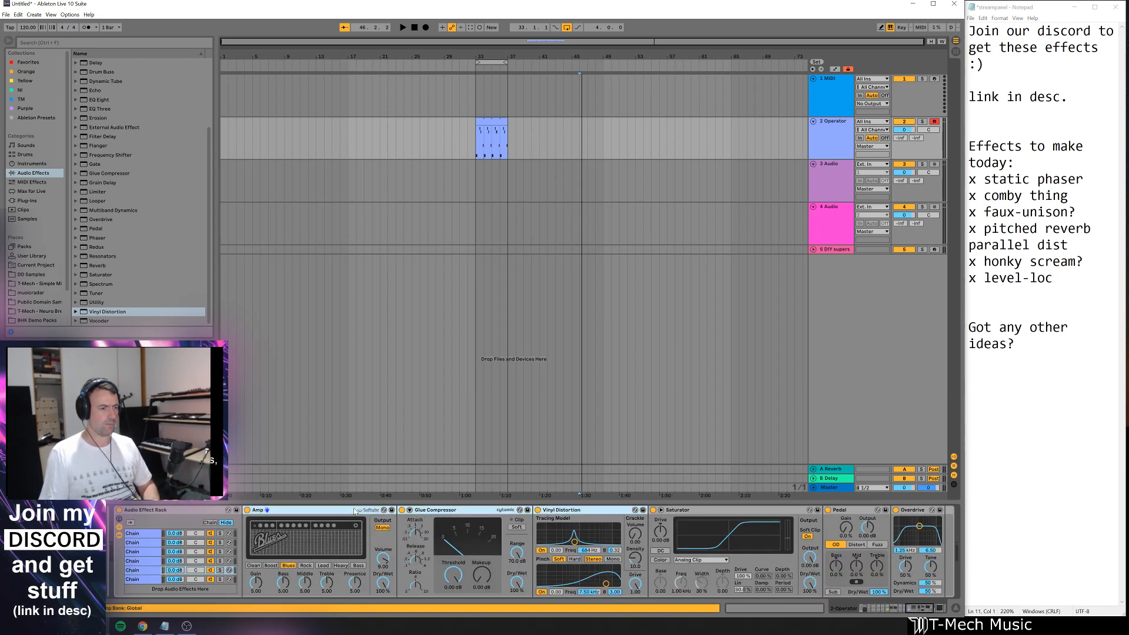
key(Delete)
click(323, 511)
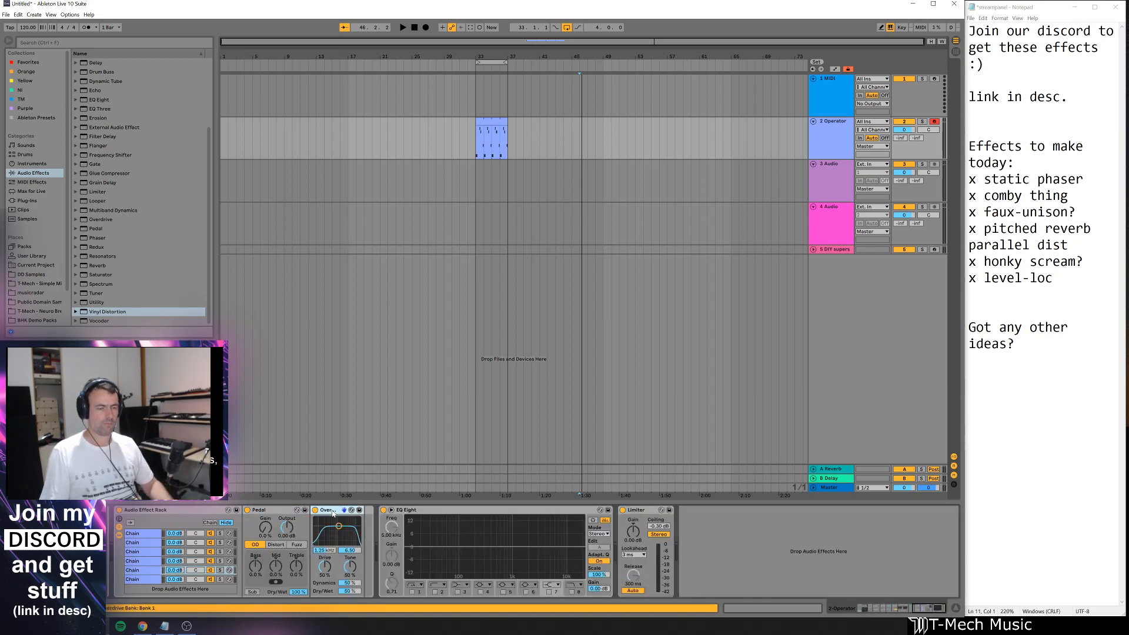
key(Delete)
- In the sixth chain, delete every device from Amp through Pedal, leaving only the Overdrive
click(155, 580)
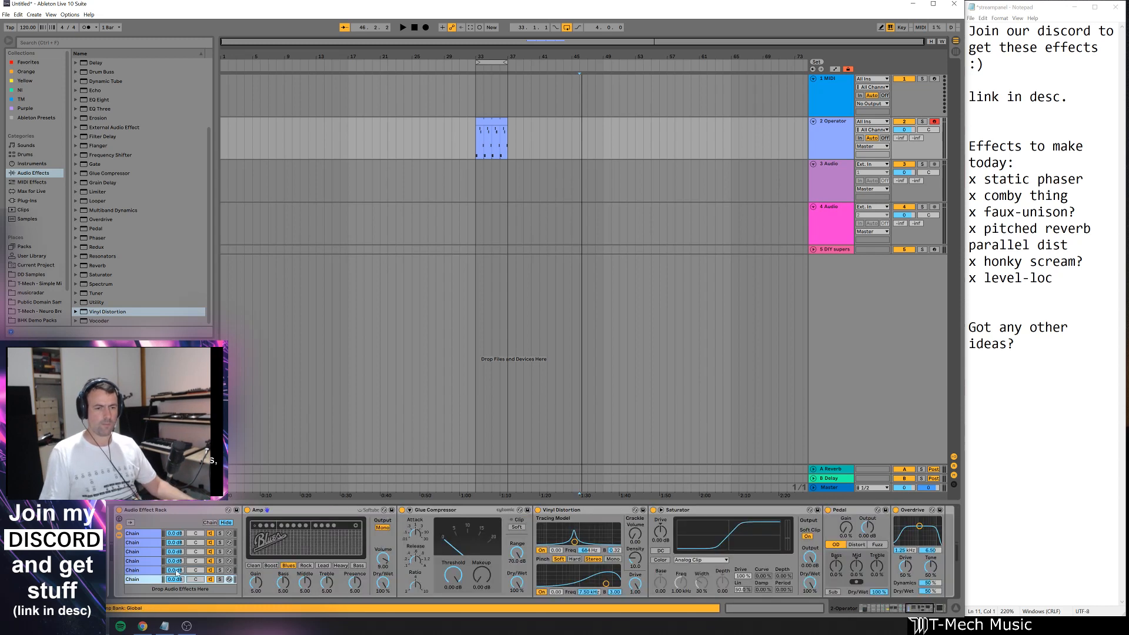
click(282, 511)
key(shift+Right)
key(shift+Right)
key(shift+Right)
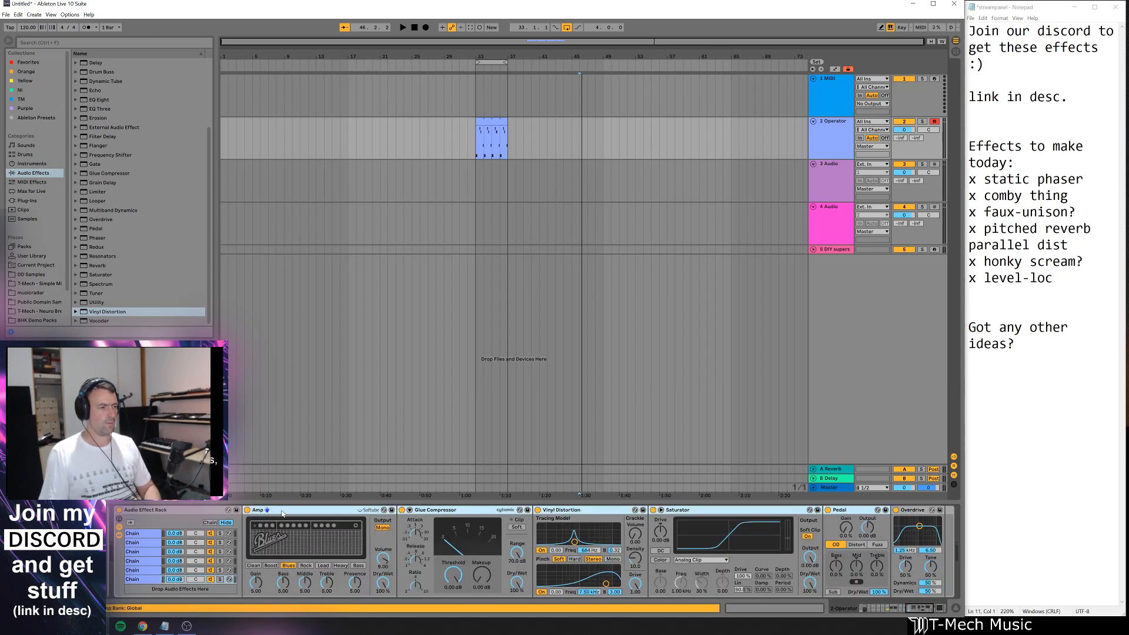
key(Delete)
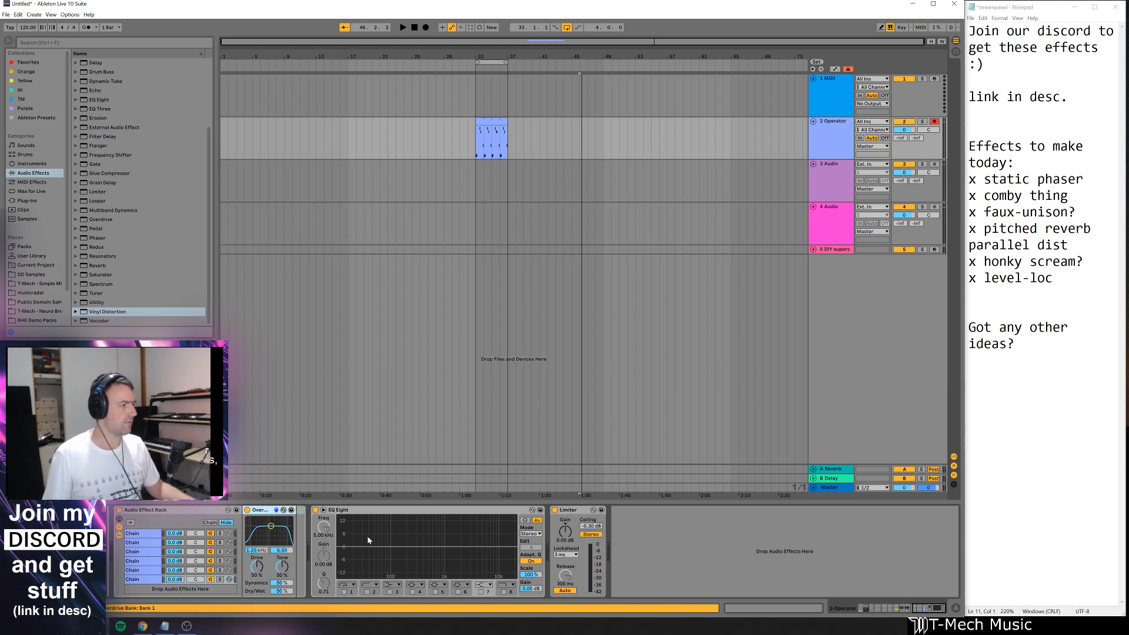
- Compare the sound with the rack bypassed and active, and set the Pedal's gain to 0%
click(124, 517)
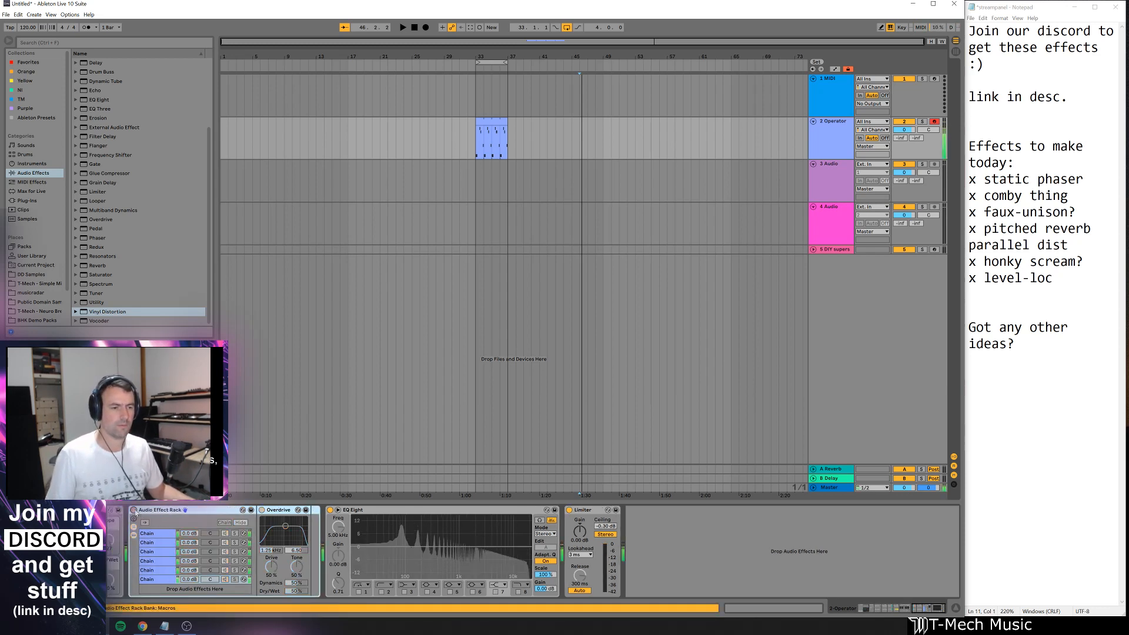
click(134, 510)
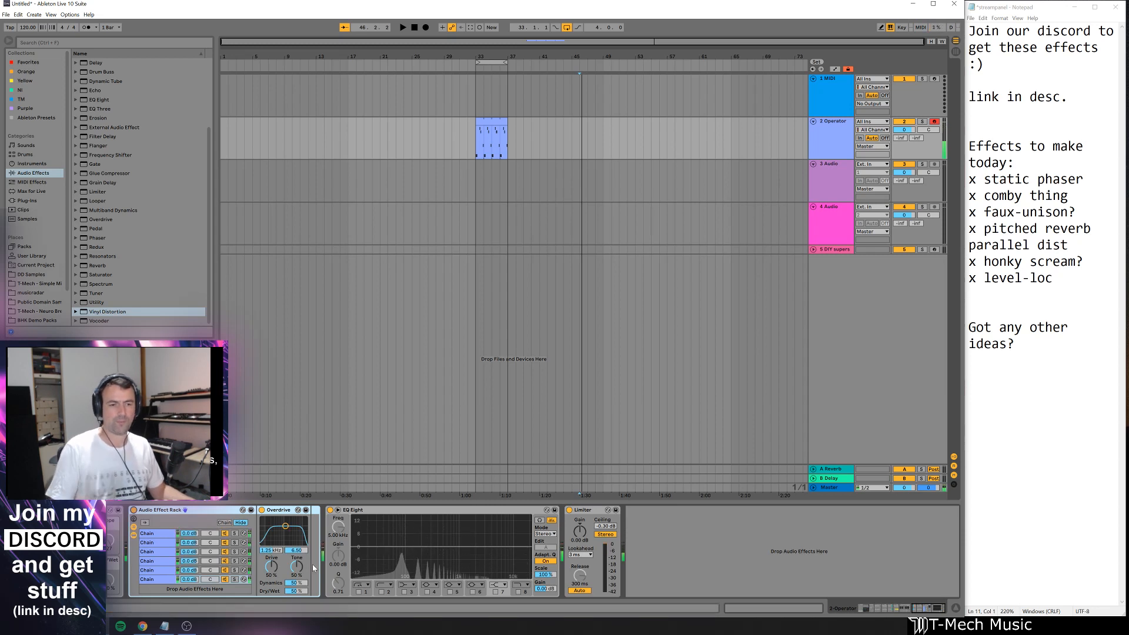
click(163, 571)
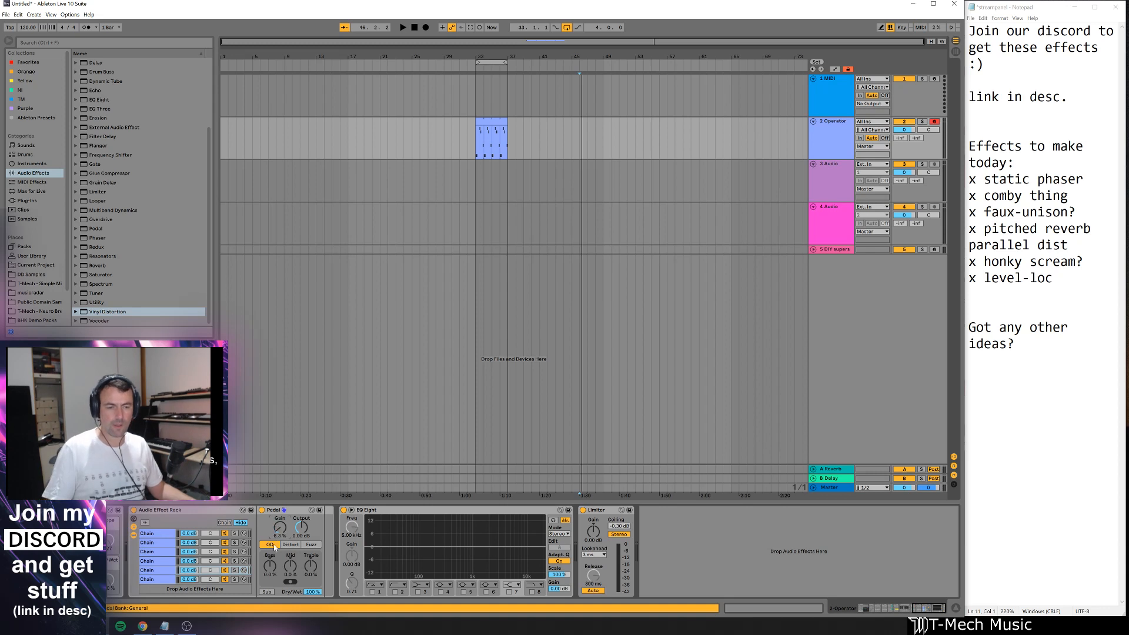
drag(279, 527, 275, 541)
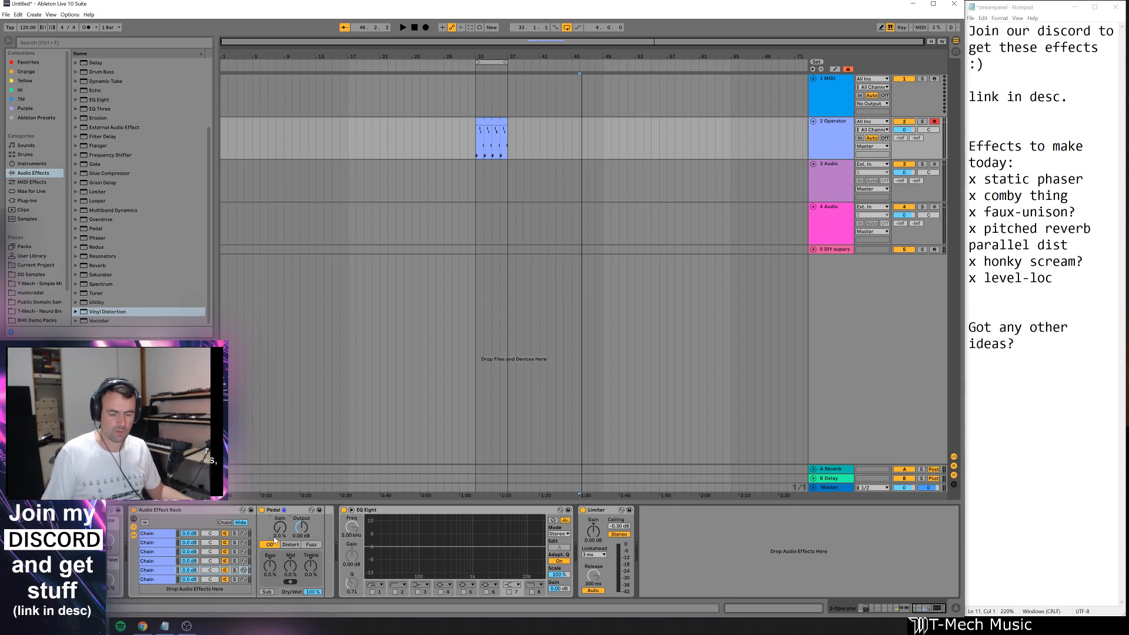
- Go through the parallel chains and delete the Vinyl Distortion chain from the rack
click(166, 579)
click(165, 561)
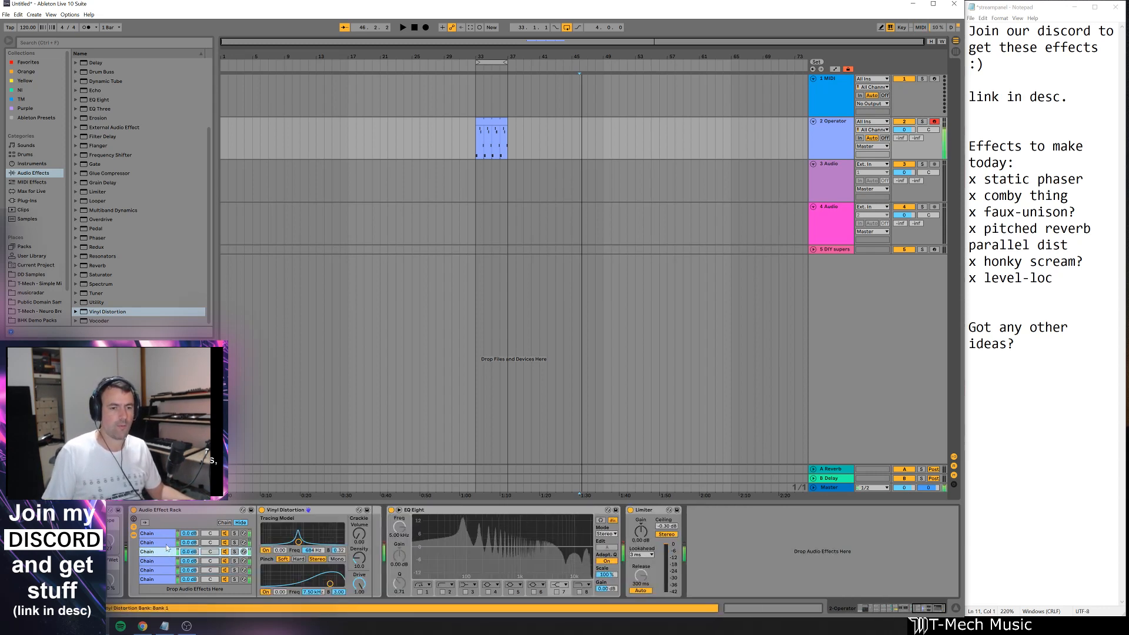
click(166, 543)
click(165, 534)
click(164, 551)
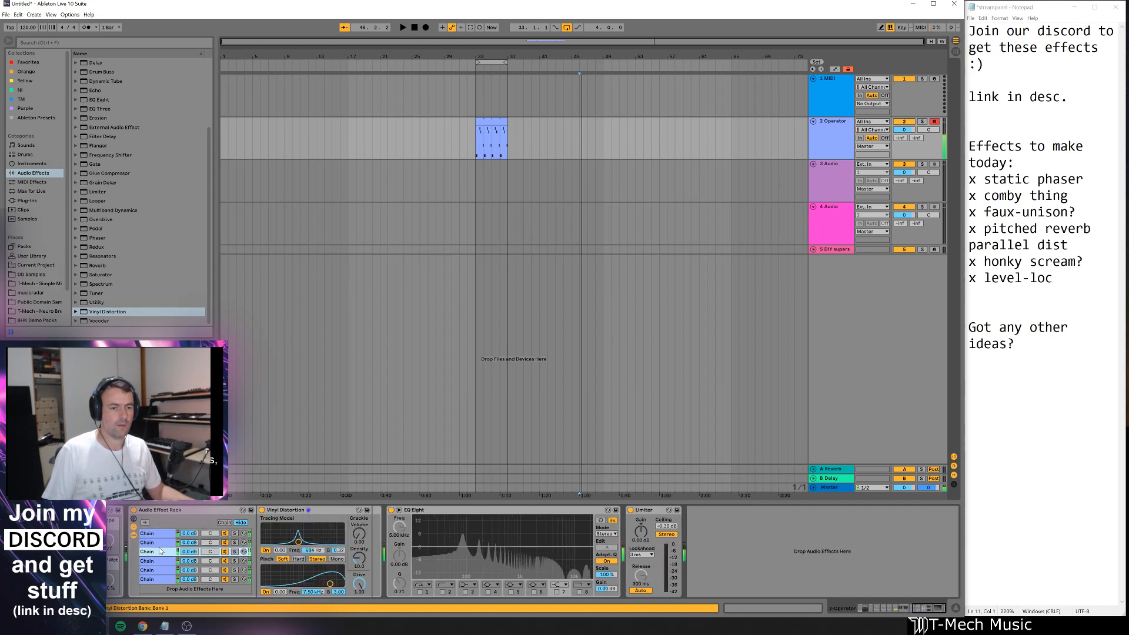
key(Delete)
- Enable soft clipping and set makeup to 20 dB on the Glue Compressor in the second chain, and toggle that chain's solo
click(162, 542)
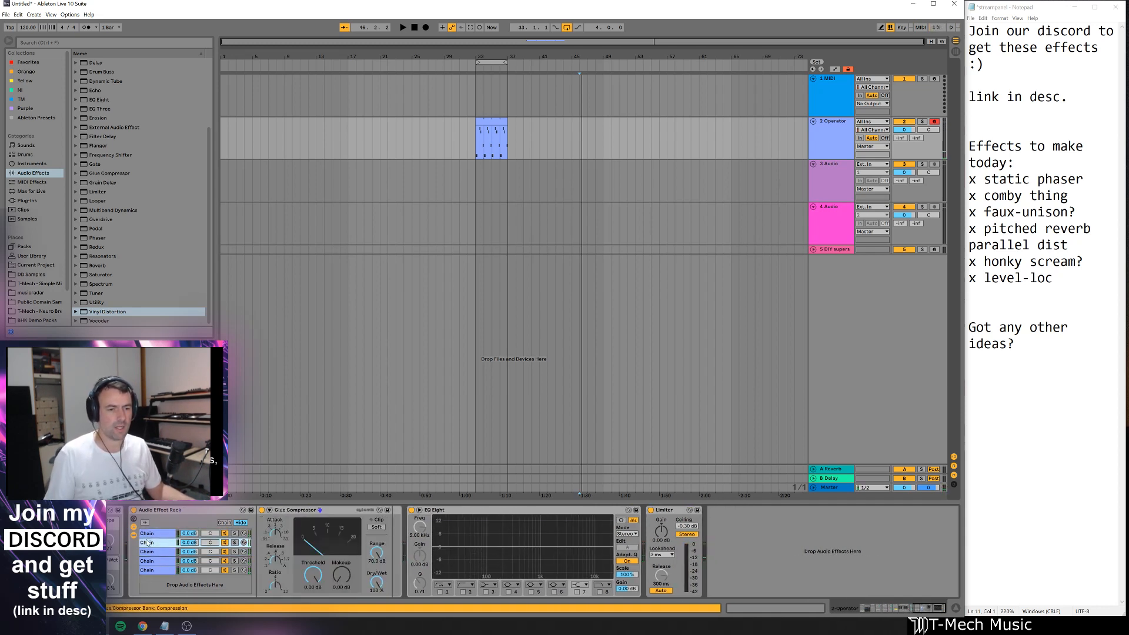
click(161, 534)
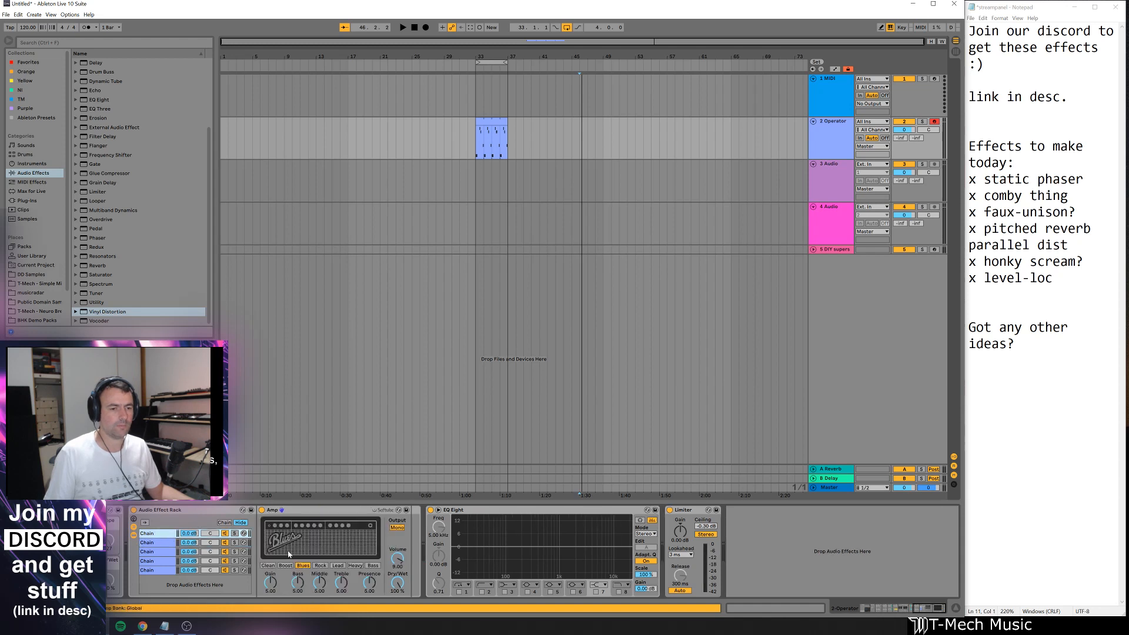
click(154, 544)
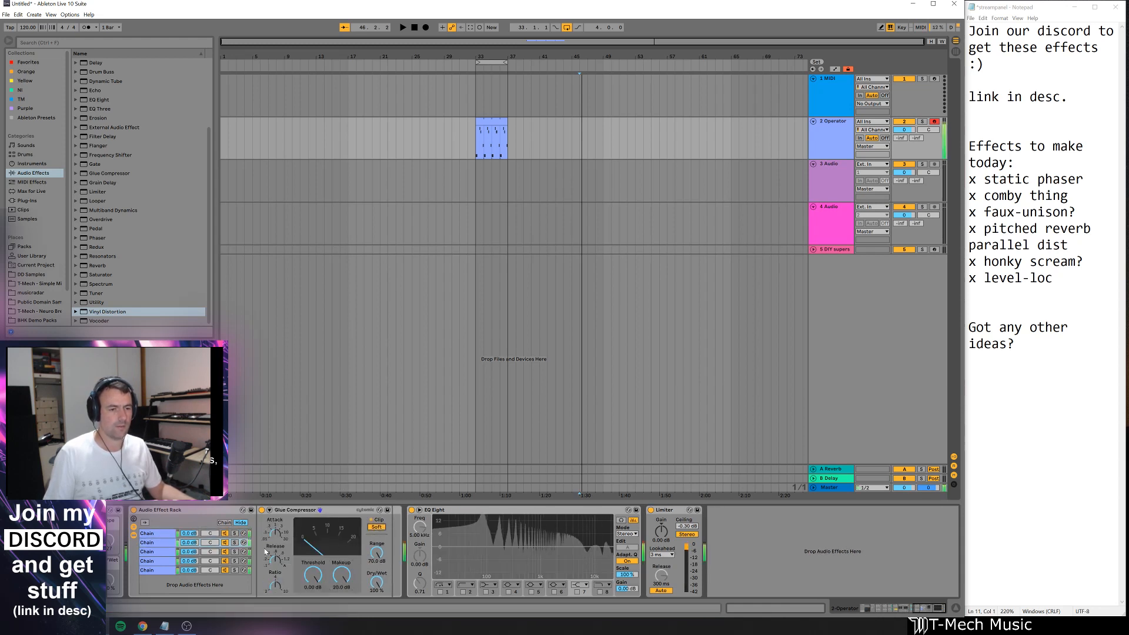
click(235, 543)
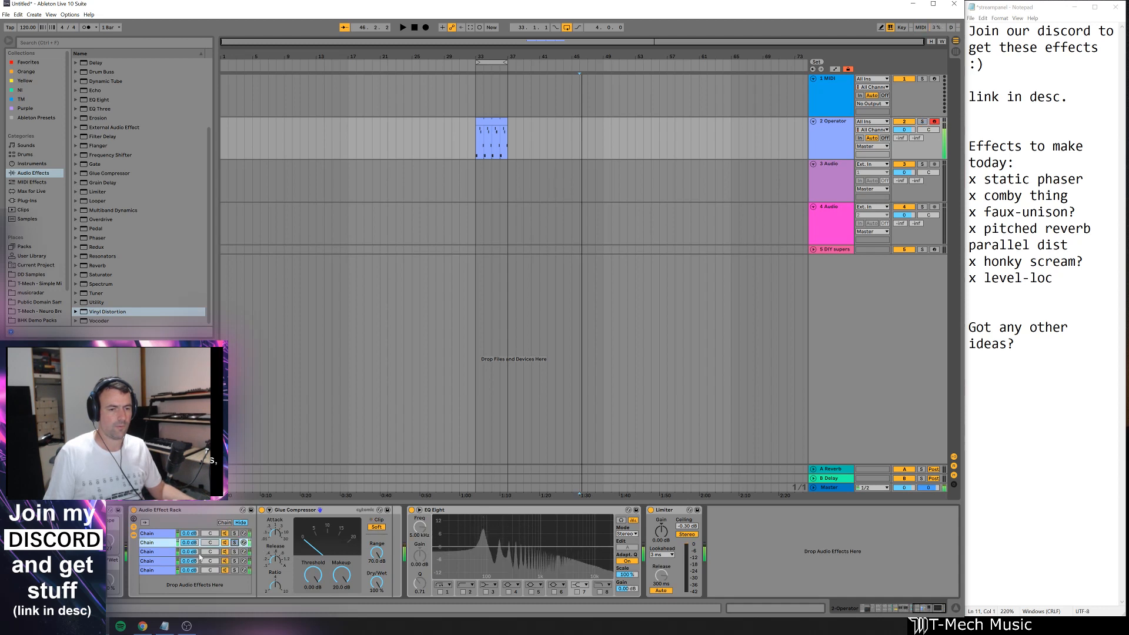
- Move the parallel distortion rack onto a new audio track and add a Limiter after it
click(193, 511)
drag(473, 459, 474, 460)
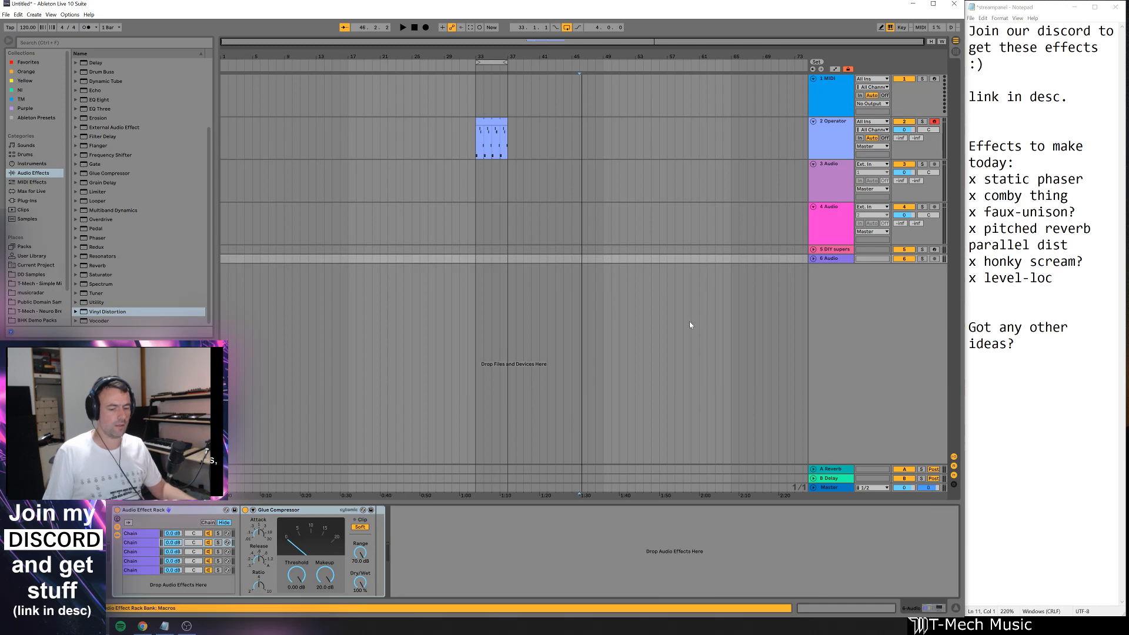
key(ctrl+f)
text(limi)
key(Down)
key(Return)
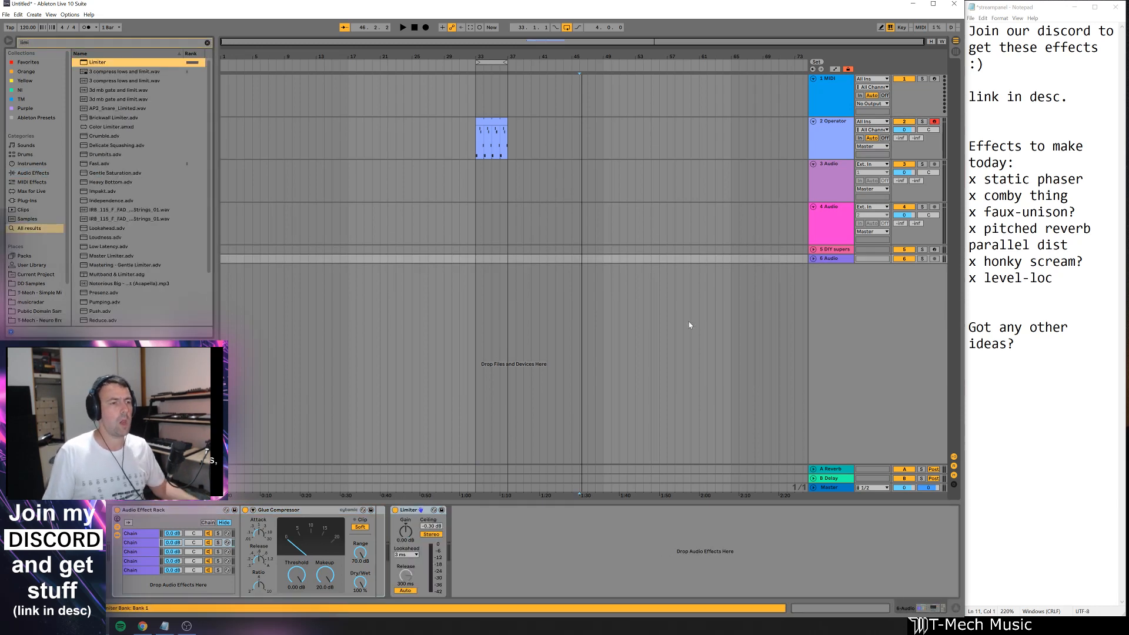
- Place the 120bpm_Drum-Loop-9.wav sample at bar 27 on the new audio track with the distortion rack and play it
key(Escape)
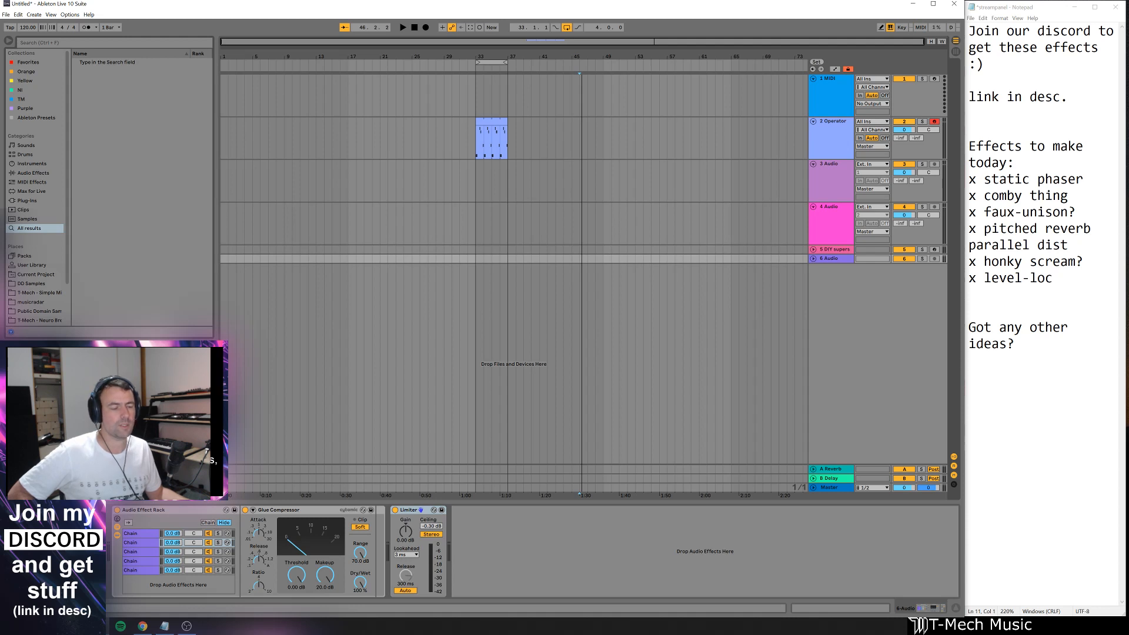
click(814, 258)
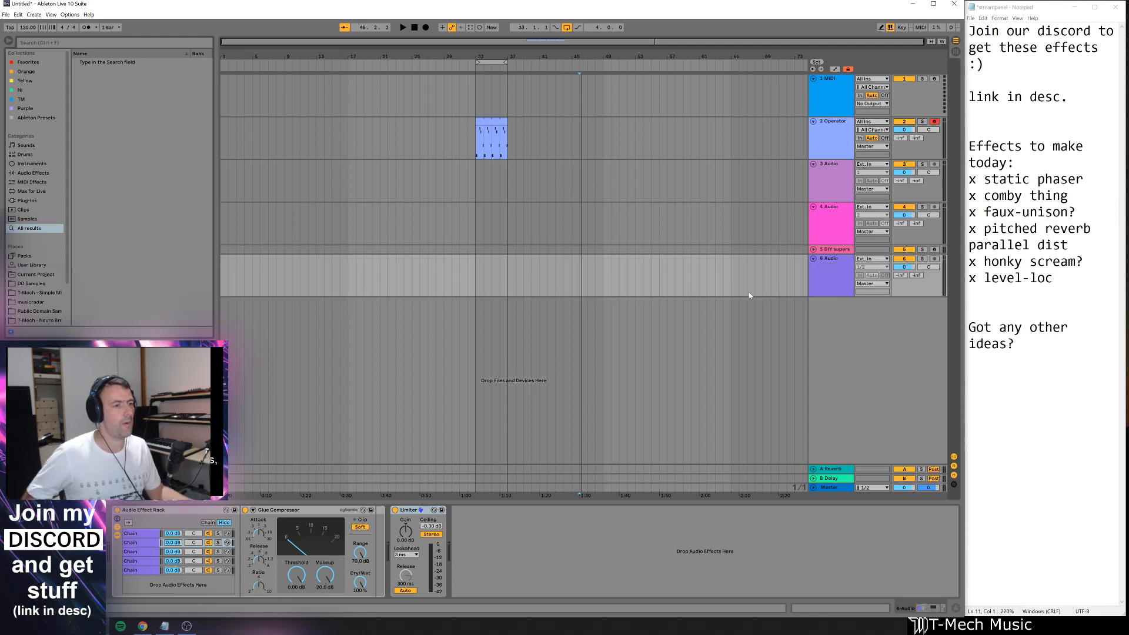
key(ctrl+f)
text(drum l)
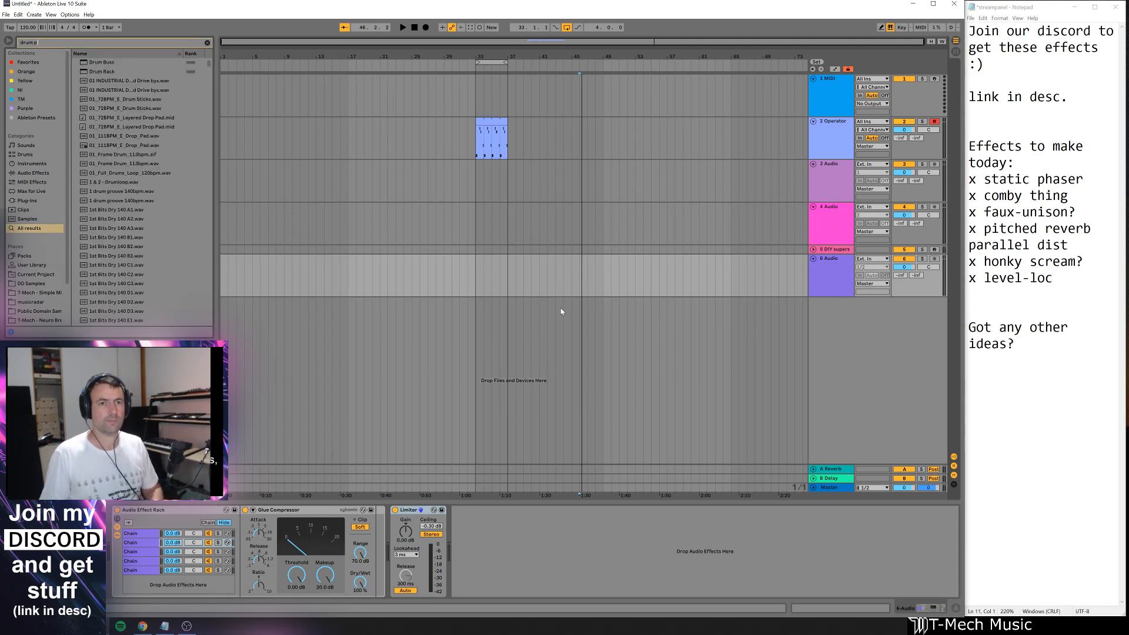
click(136, 155)
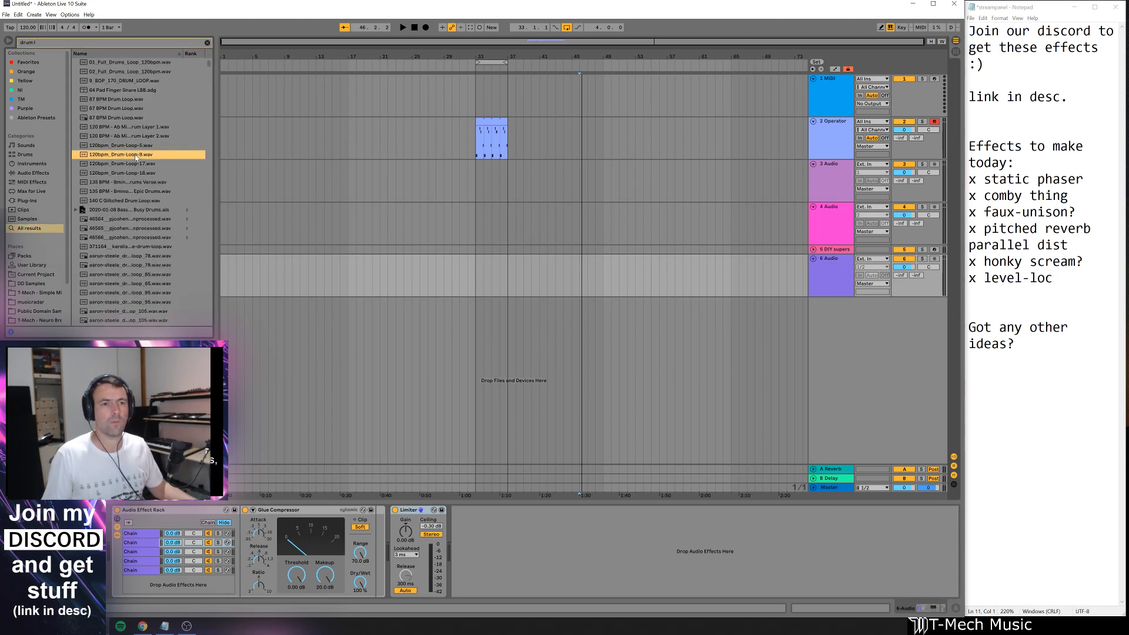
drag(121, 159, 433, 277)
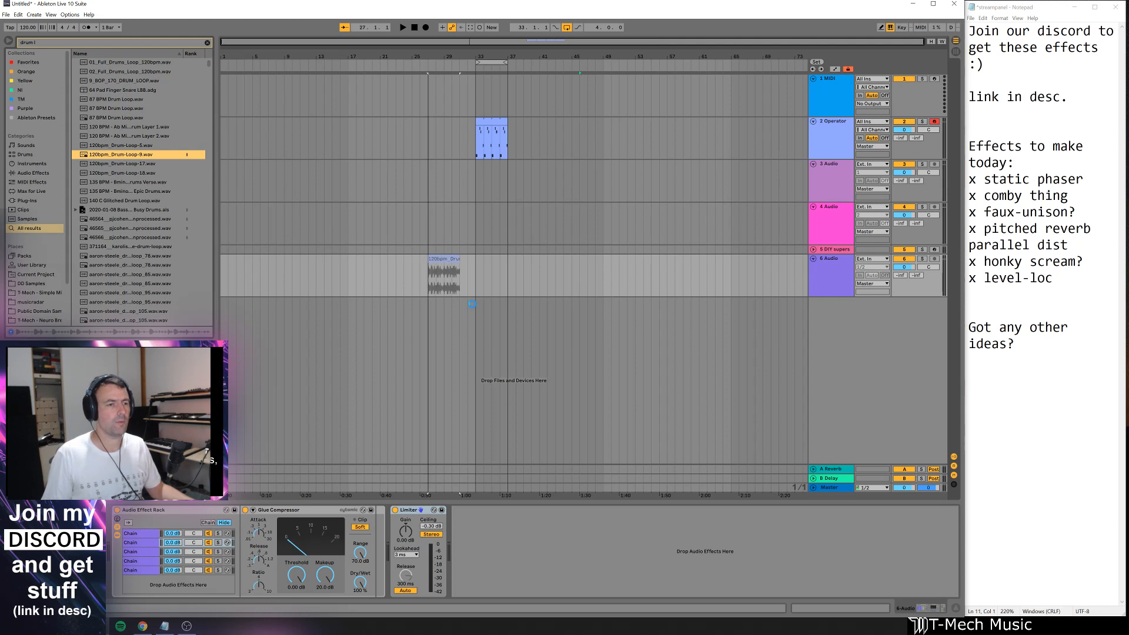
key(space)
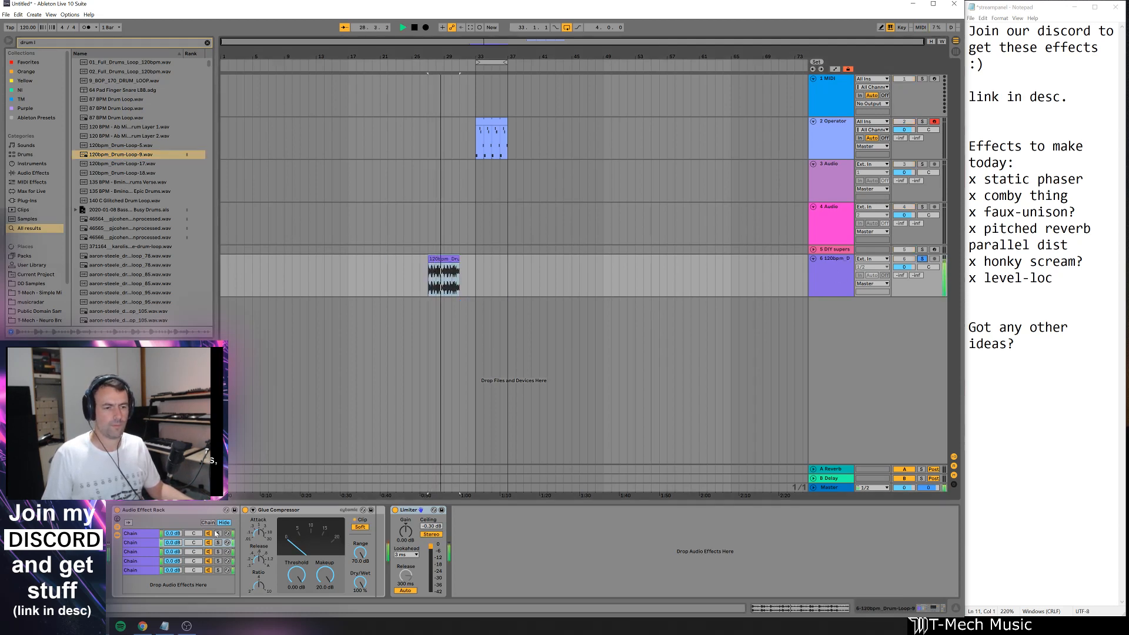
- Audition the Bass and Heavy models on the first chain's Amp, and settle on Lead with dual output
click(147, 534)
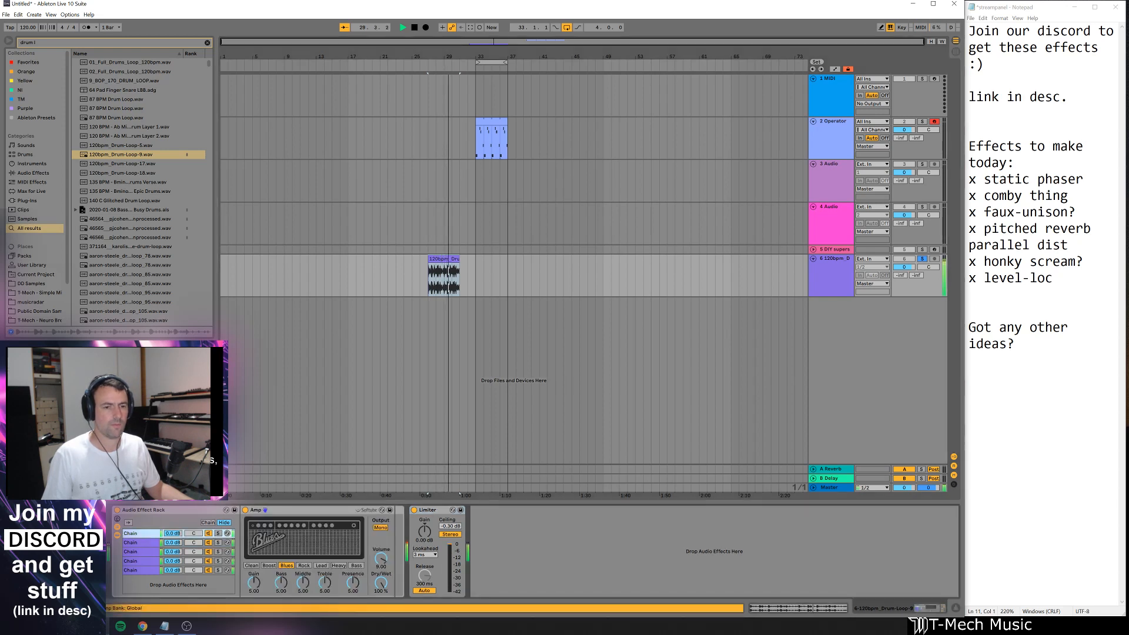
click(356, 565)
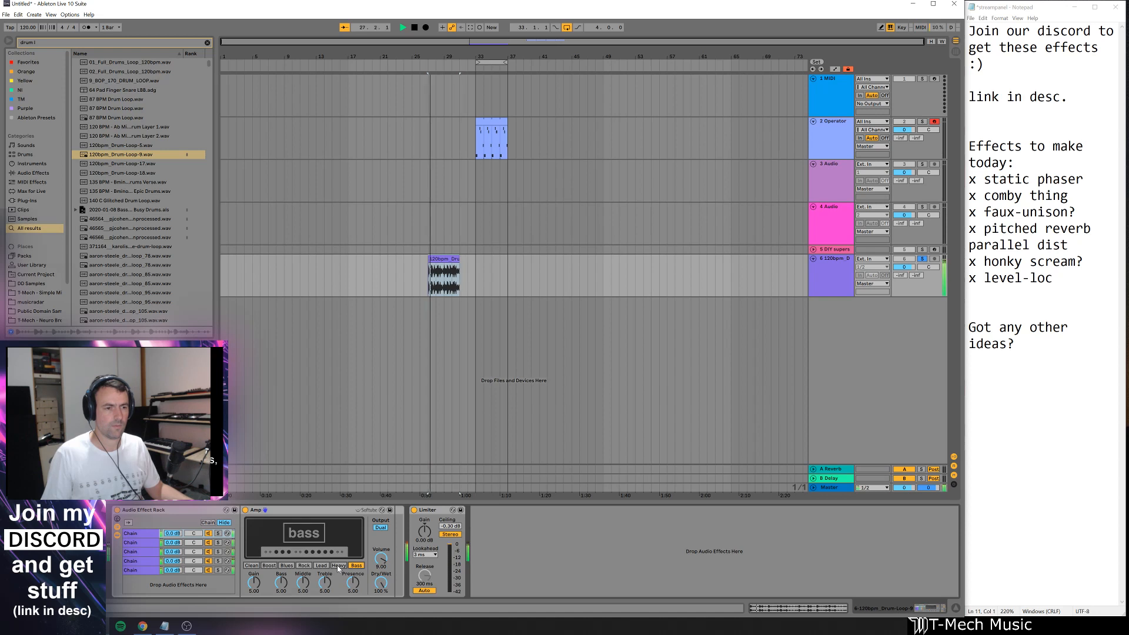
click(339, 565)
click(321, 566)
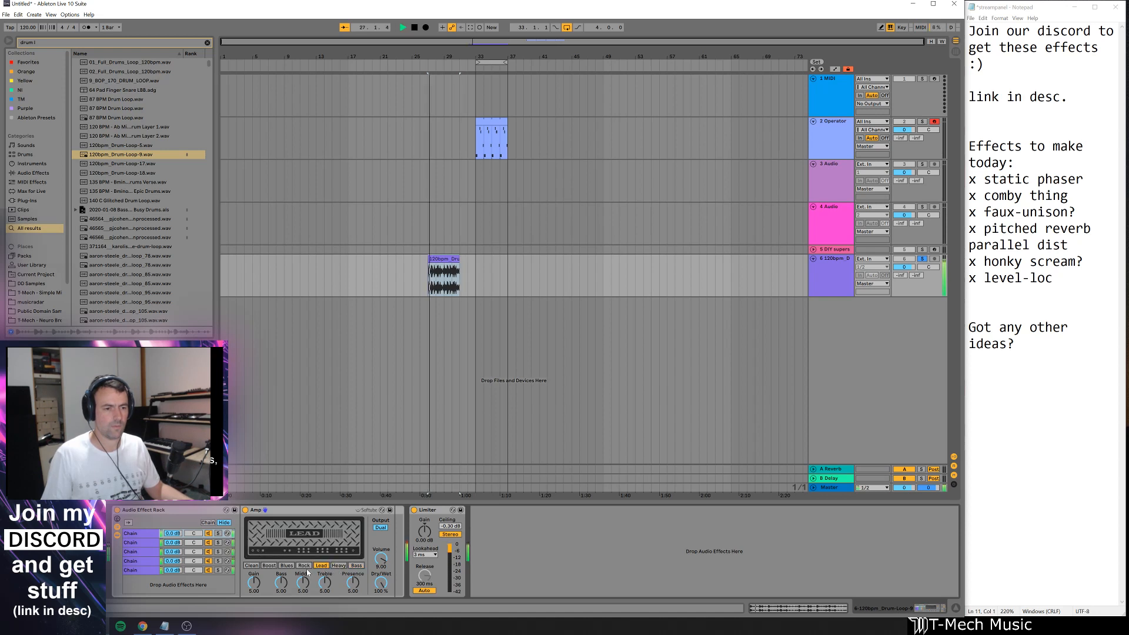
- Switch the third chain's Saturator to Waveshaper, raise its curve to about 45%, solo the chain and set drive to about 5.7 dB
click(227, 552)
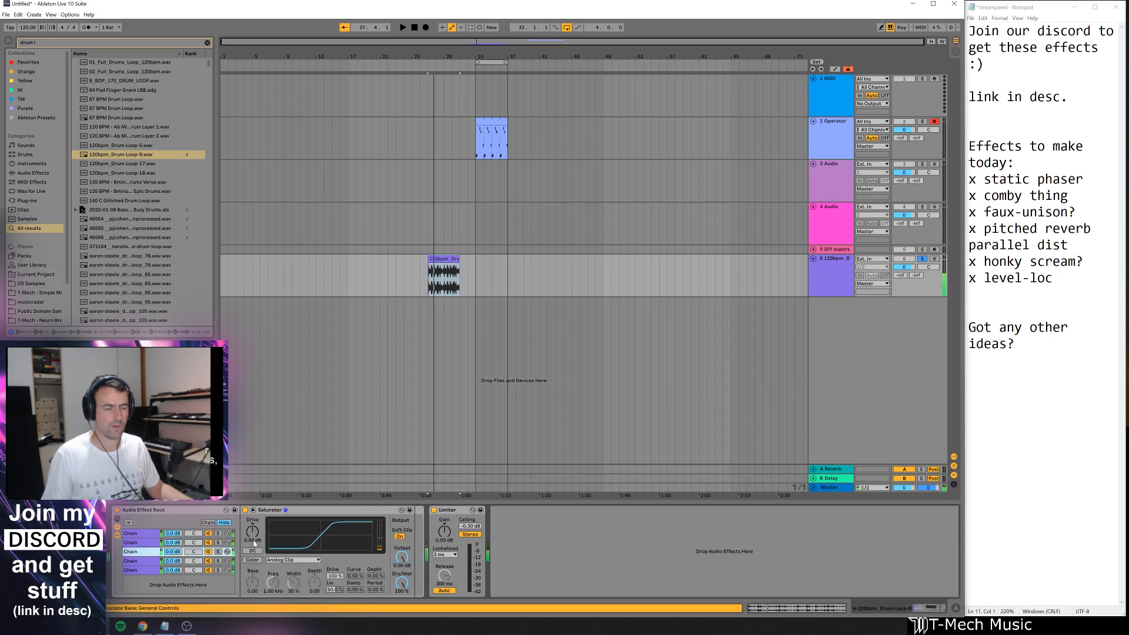
click(292, 560)
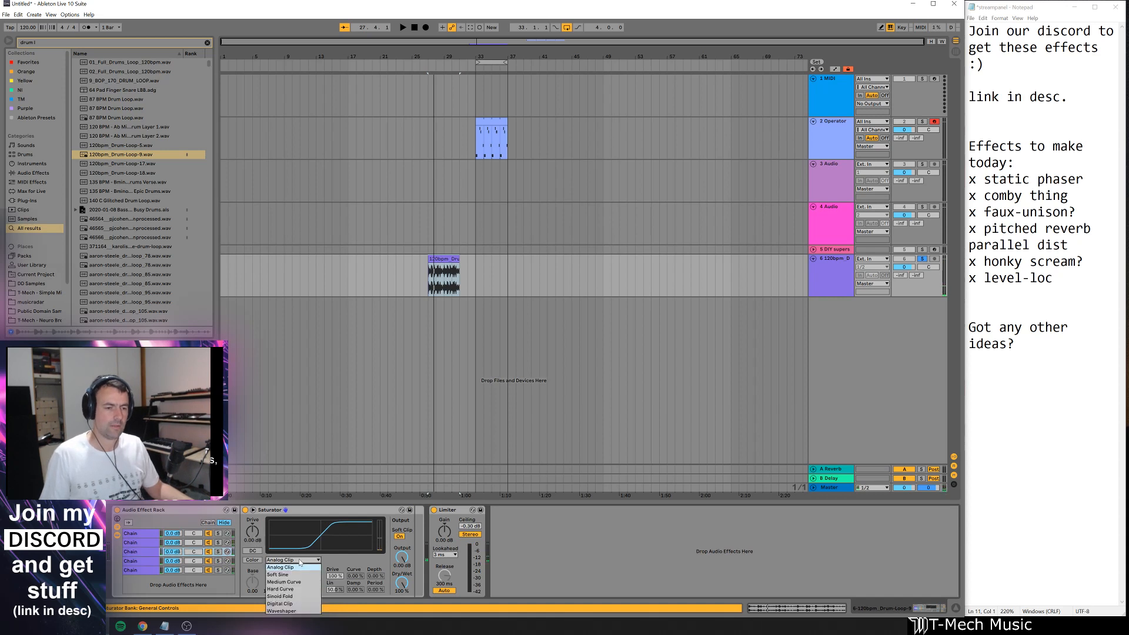
click(282, 611)
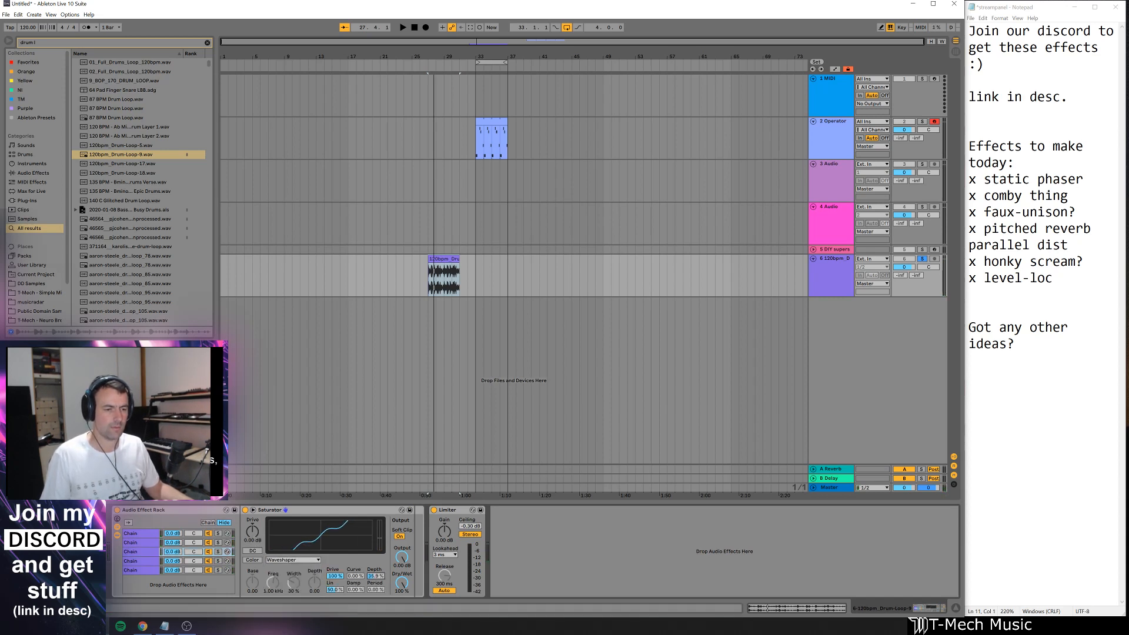
drag(355, 576, 356, 538)
key(space)
click(219, 552)
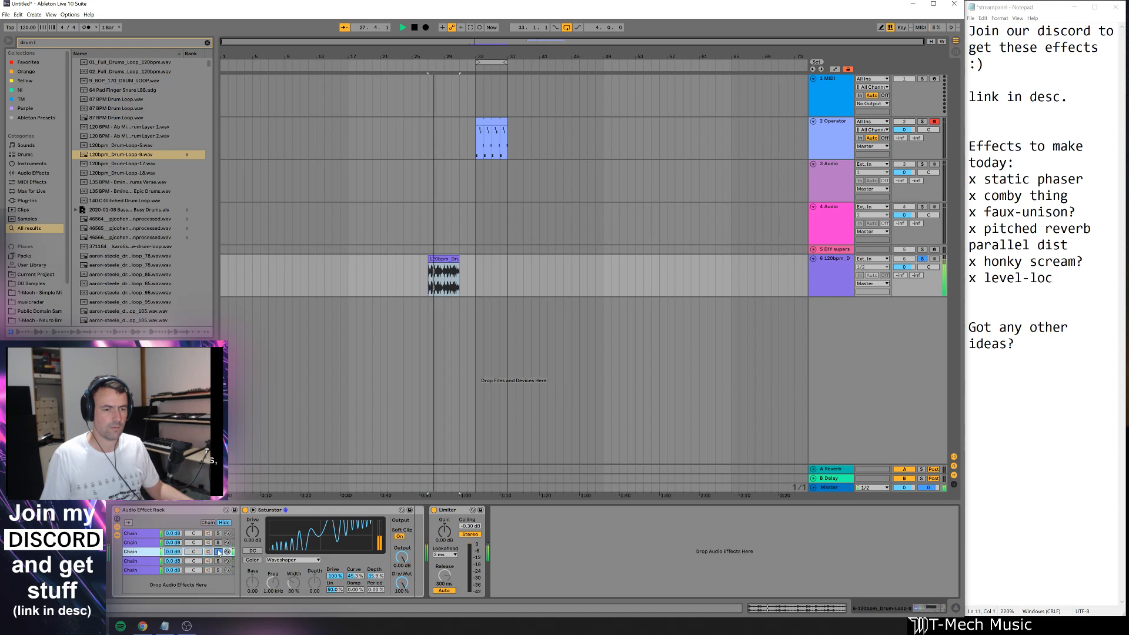
drag(253, 531, 253, 522)
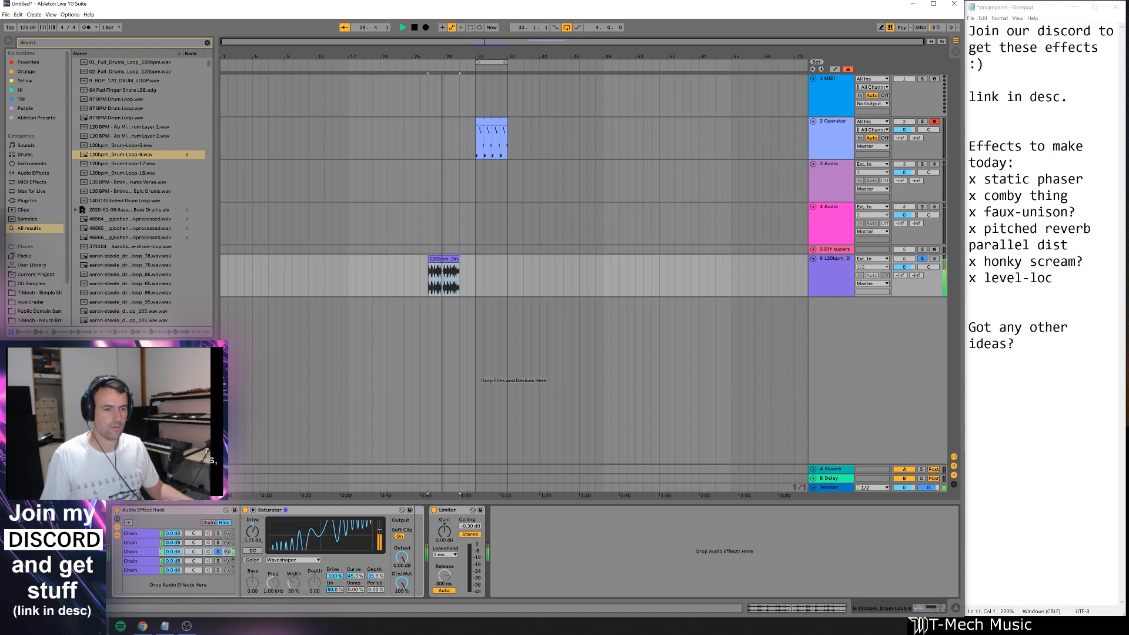
- Solo the fourth chain and set its Pedal to OD with gain about 37%, treble 100% and mid about 27%
click(220, 561)
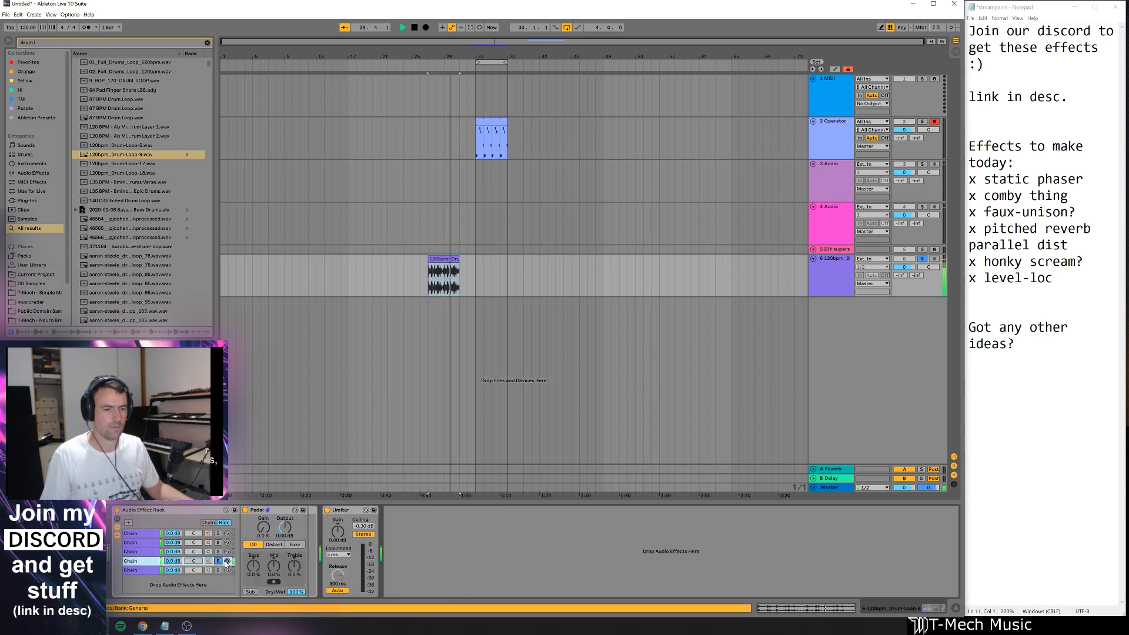
click(289, 546)
drag(264, 528, 264, 504)
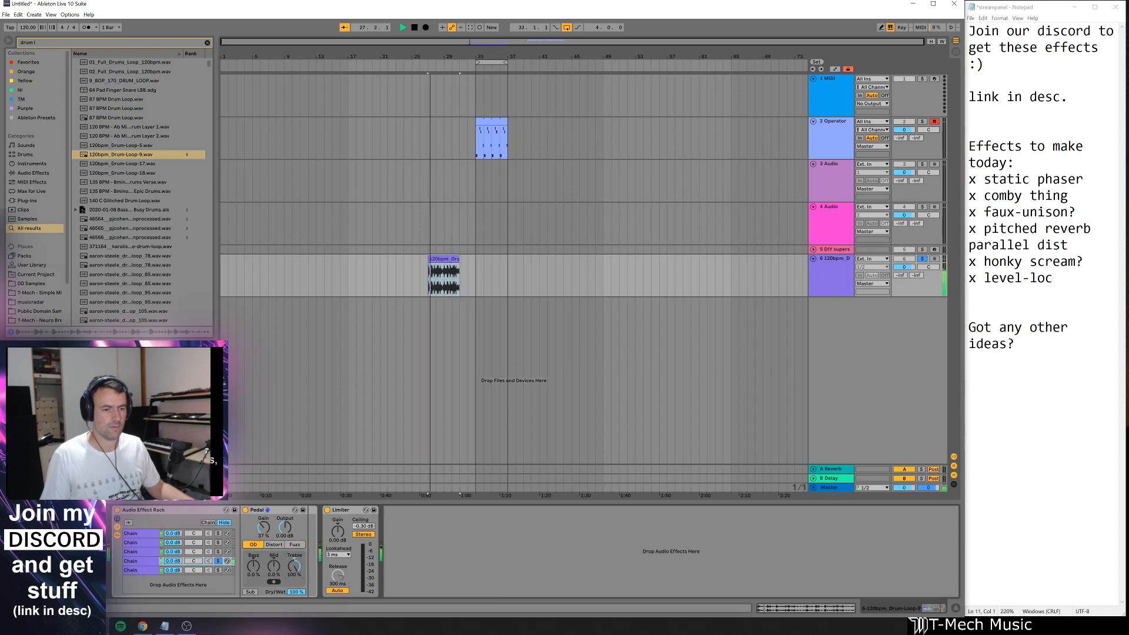
drag(274, 567, 273, 550)
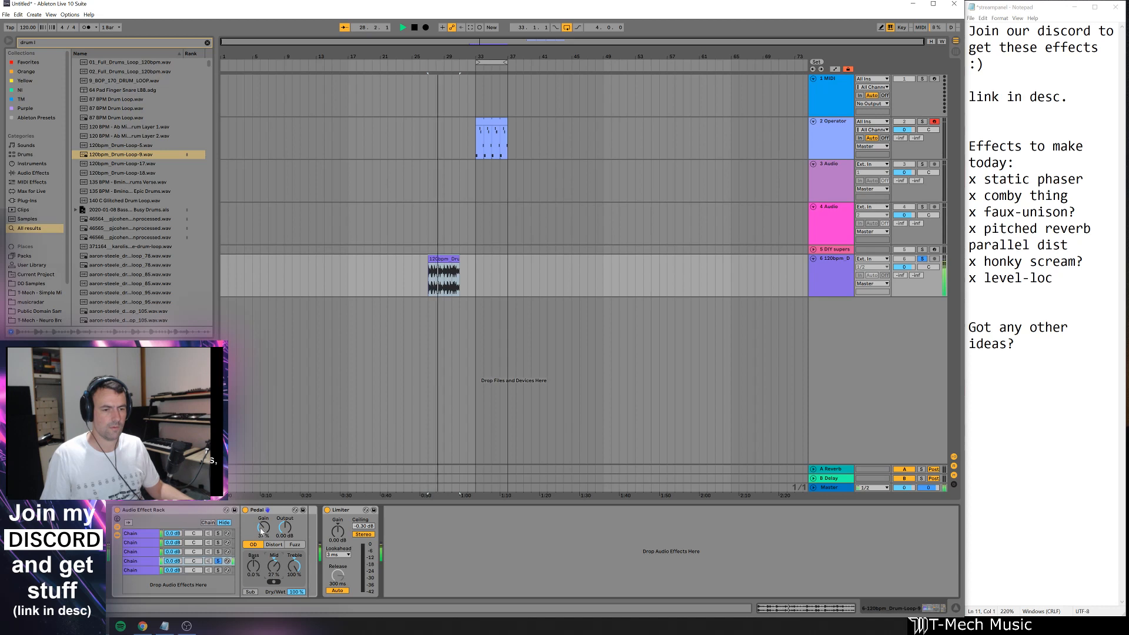
- Solo the last chain, set its Overdrive to about 80% drive and 72% tone, and turn the solo off
click(218, 570)
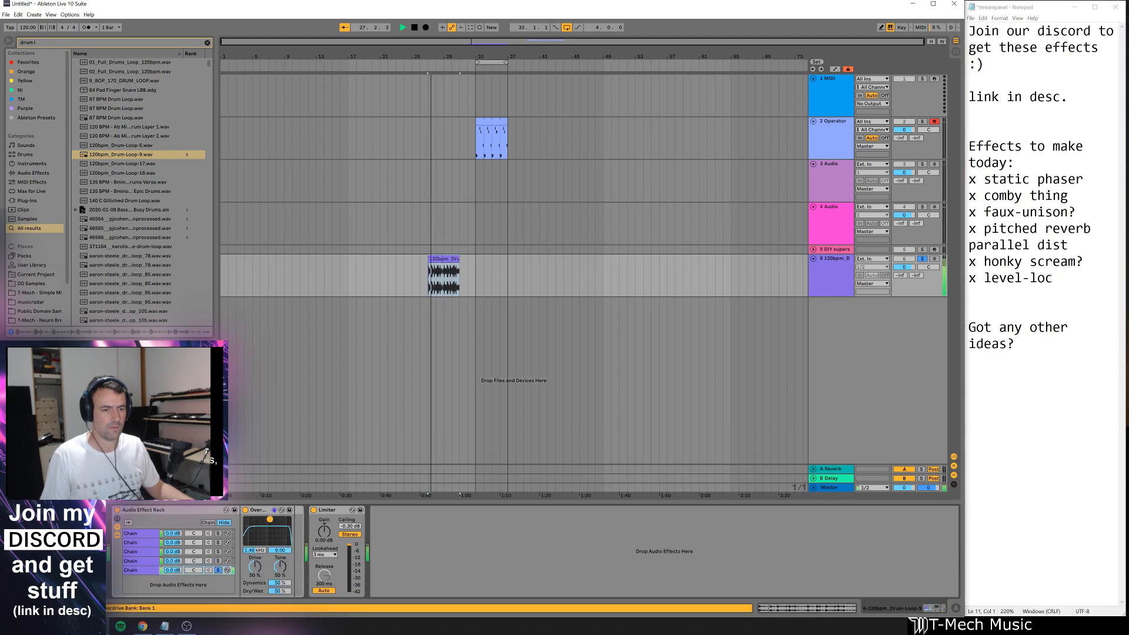
drag(270, 520, 270, 519)
drag(279, 566, 255, 560)
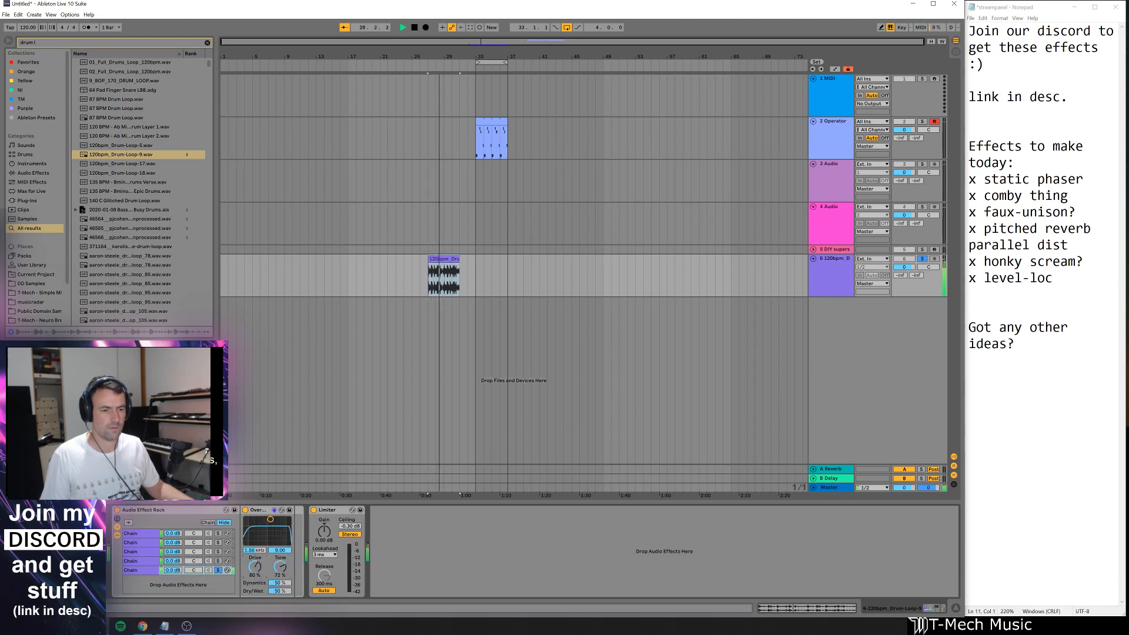
click(218, 570)
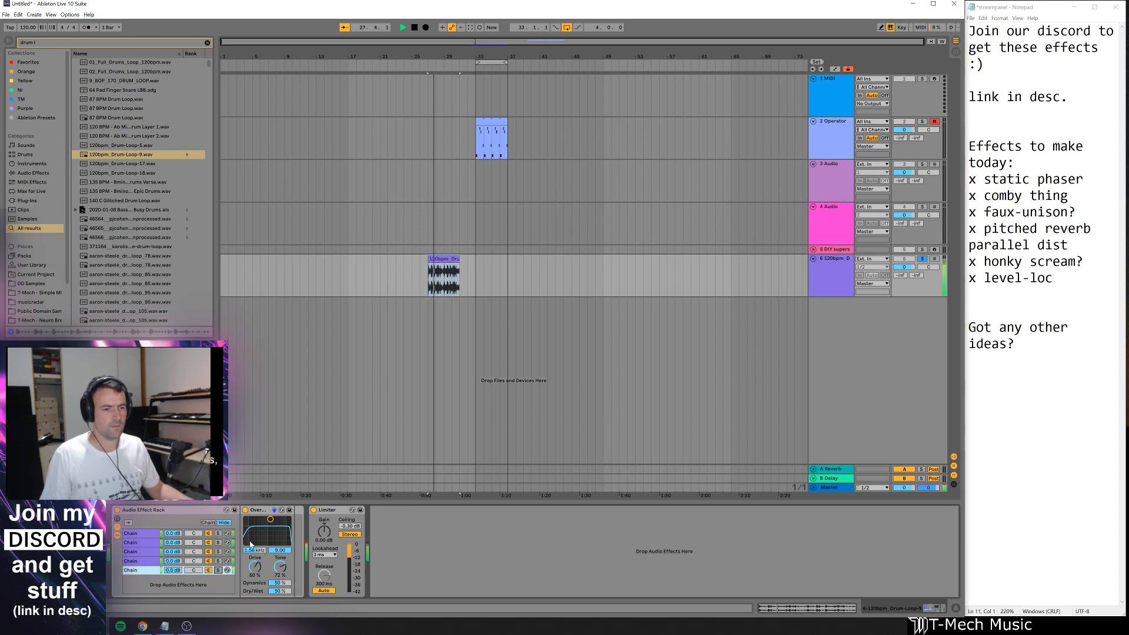
- Compare the drum loop with the distortion rack bypassed and active
click(117, 510)
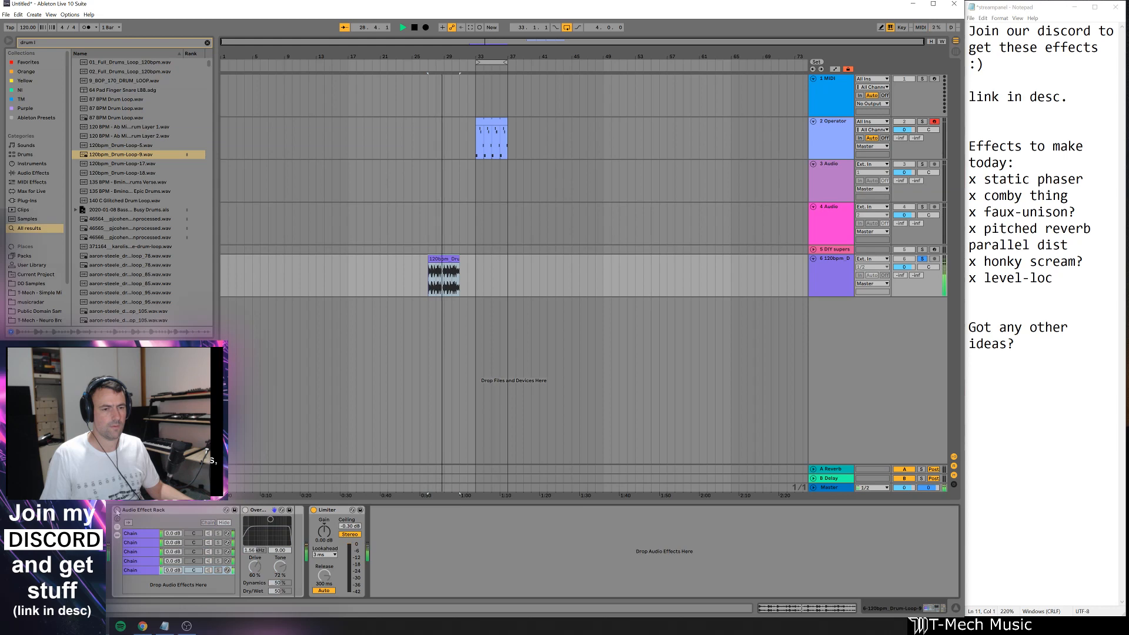
click(117, 510)
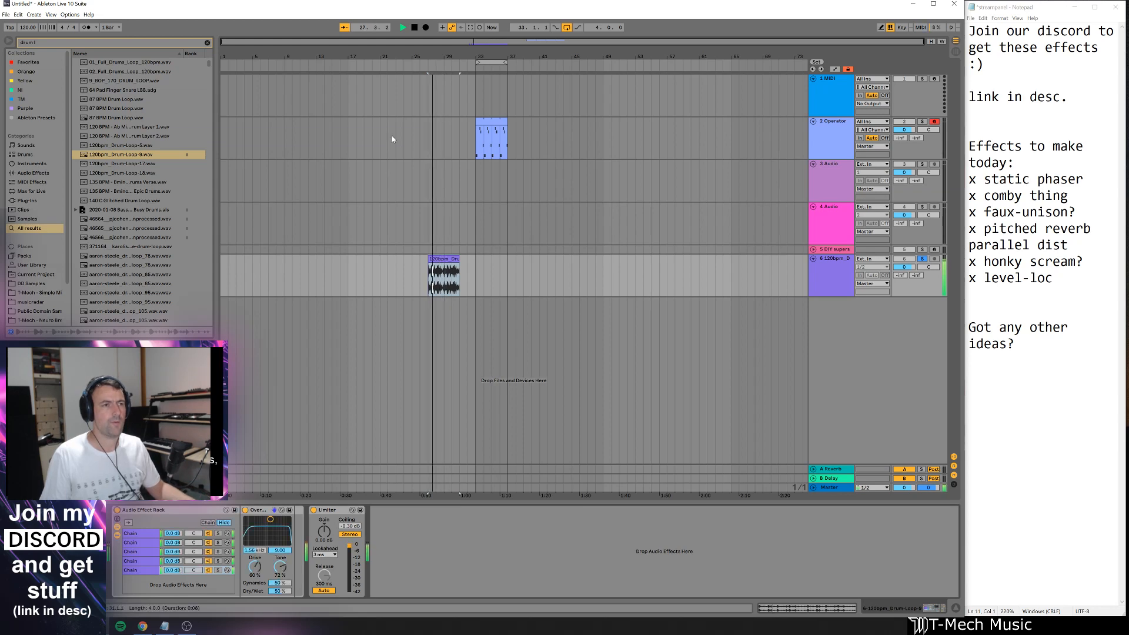
drag(433, 58, 438, 88)
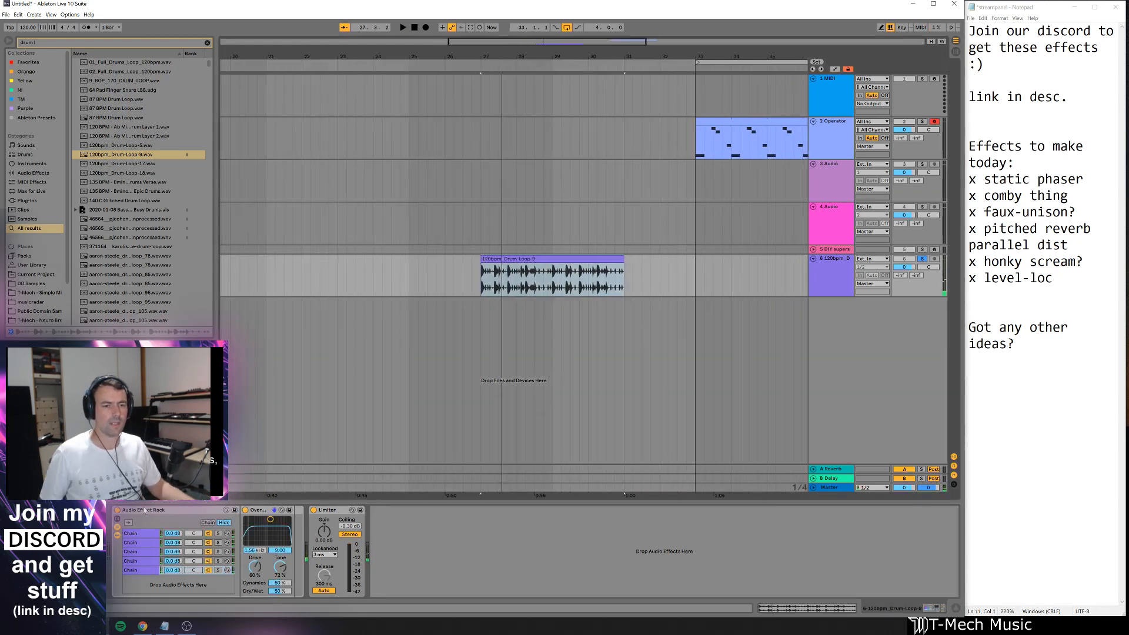
- Show the distortion rack's macro controls and add the OTT.adv preset in front of the rack
click(146, 510)
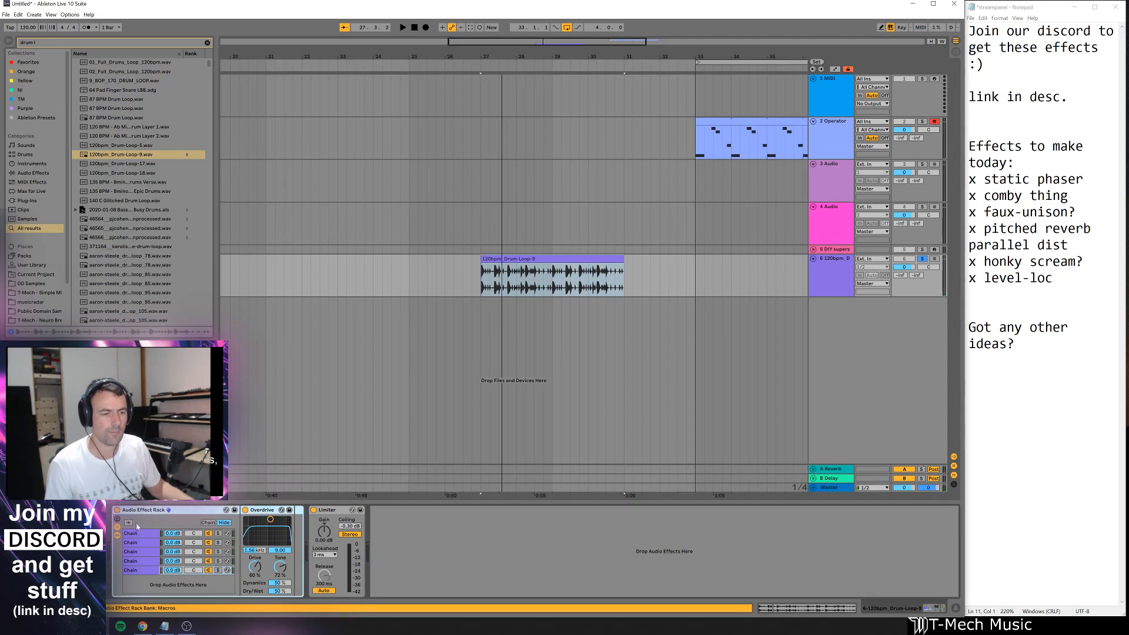
click(118, 520)
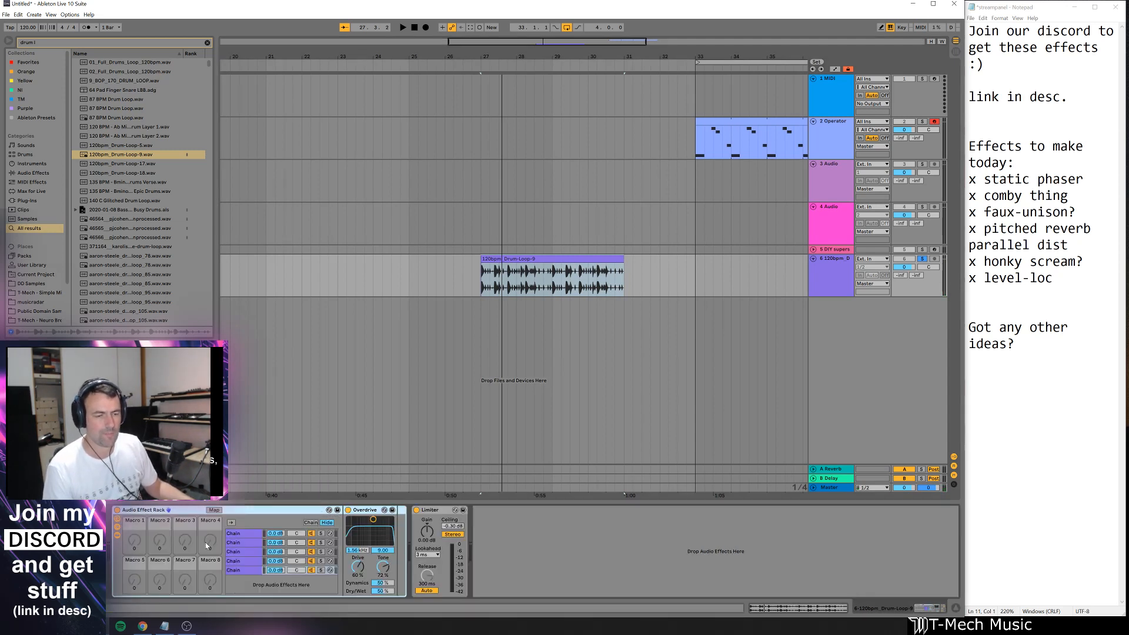
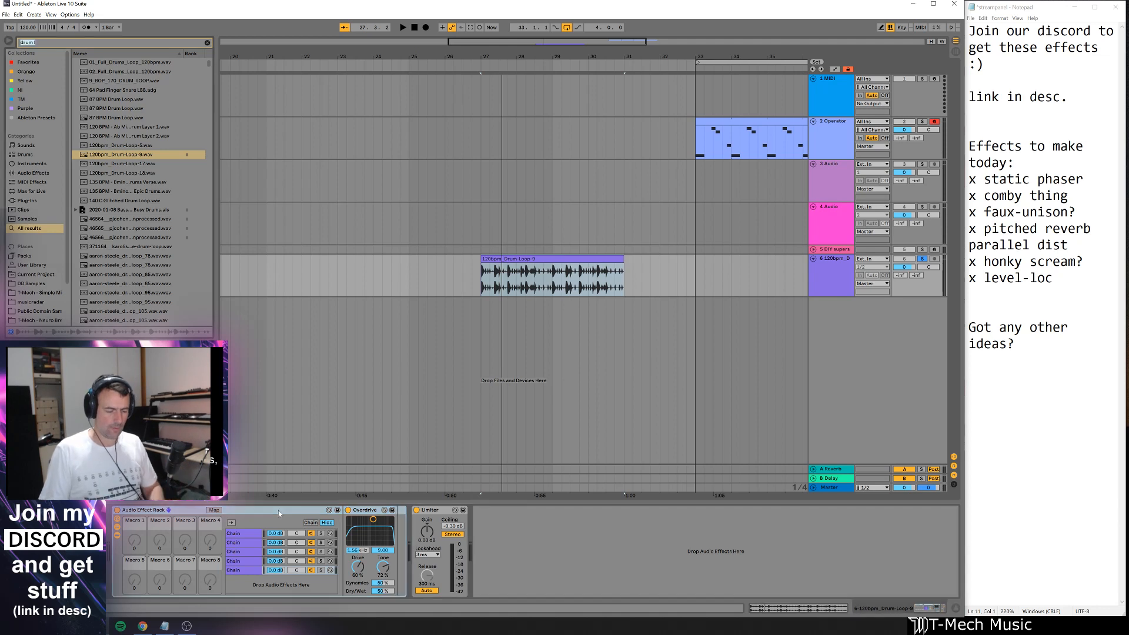
key(ctrl+f)
text(ott)
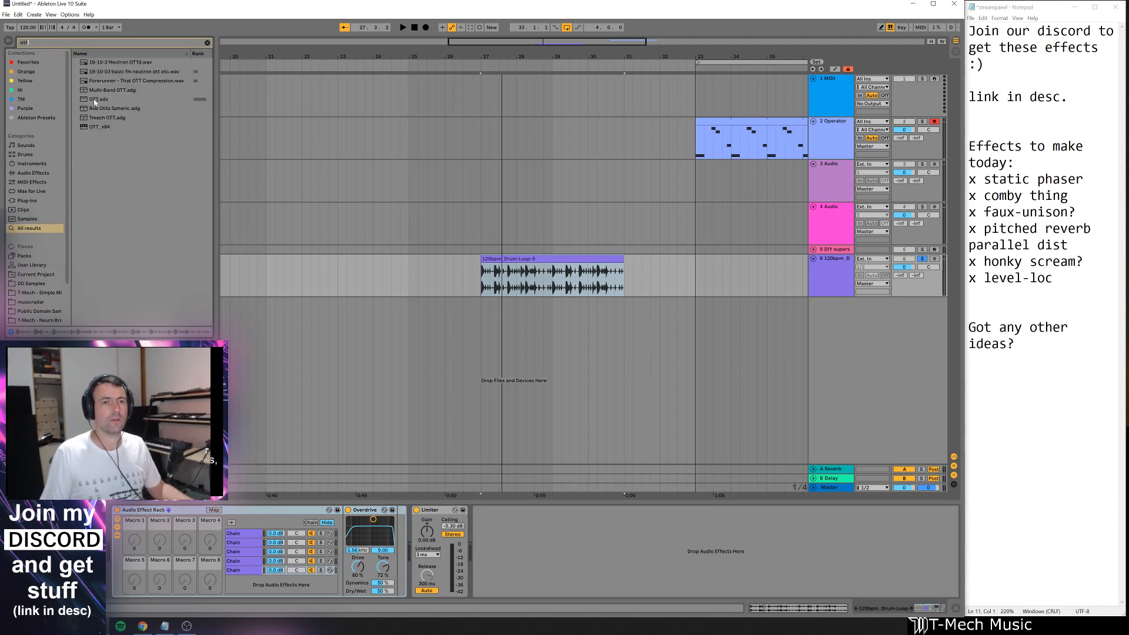
drag(99, 99, 118, 547)
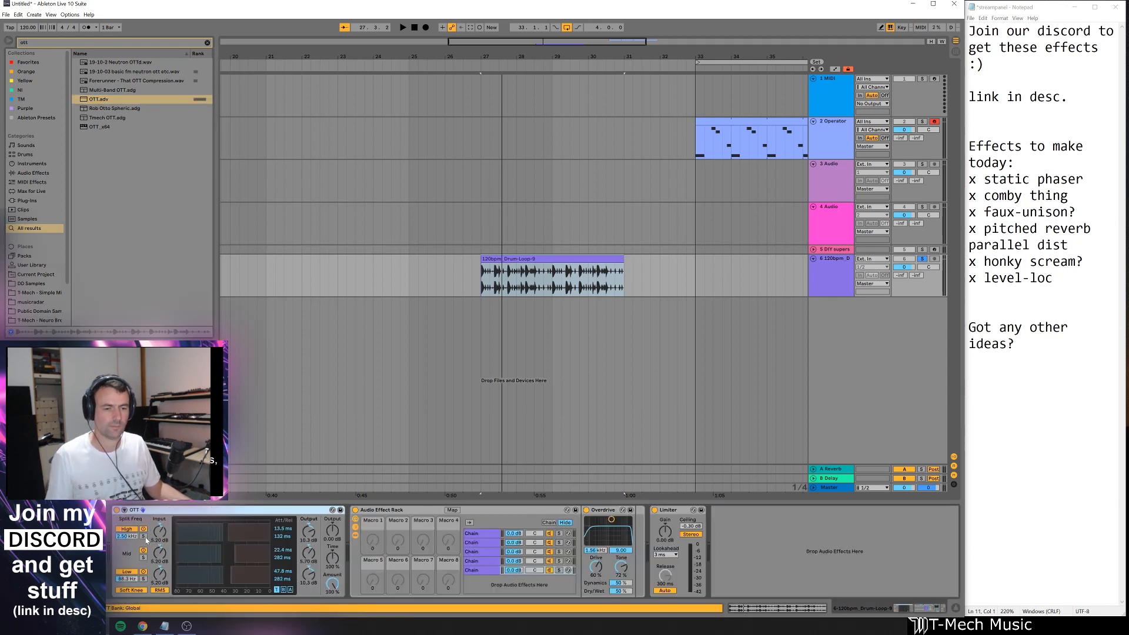
- Listen to the loop through OTT and place a copy of OTT between the rack and the Limiter
key(space)
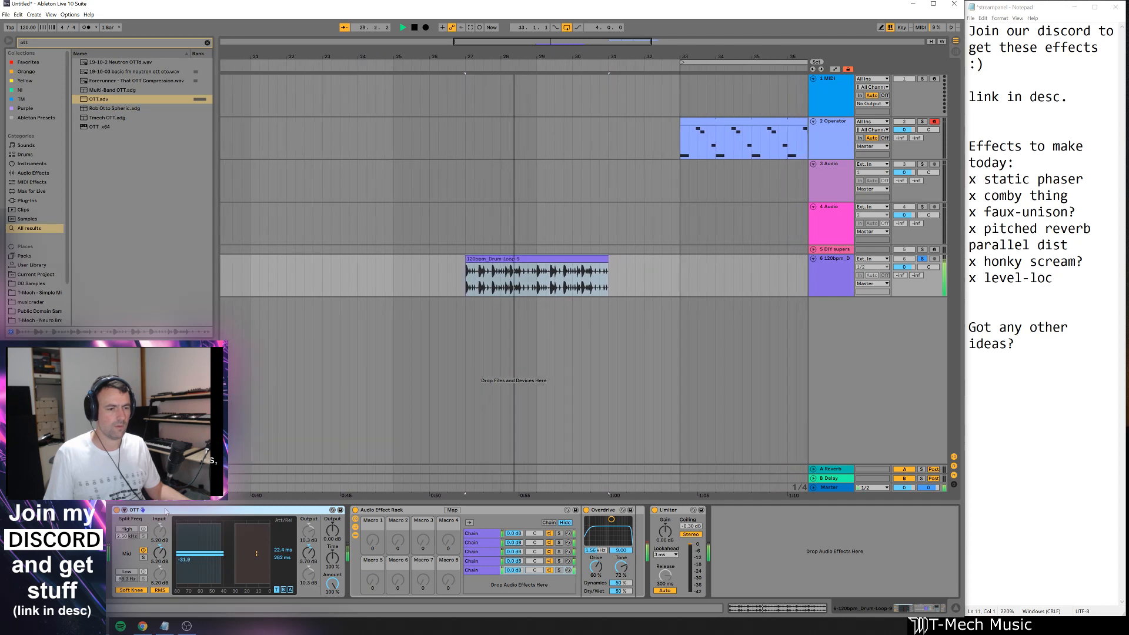
key(space)
drag(131, 511, 647, 562)
key(space)
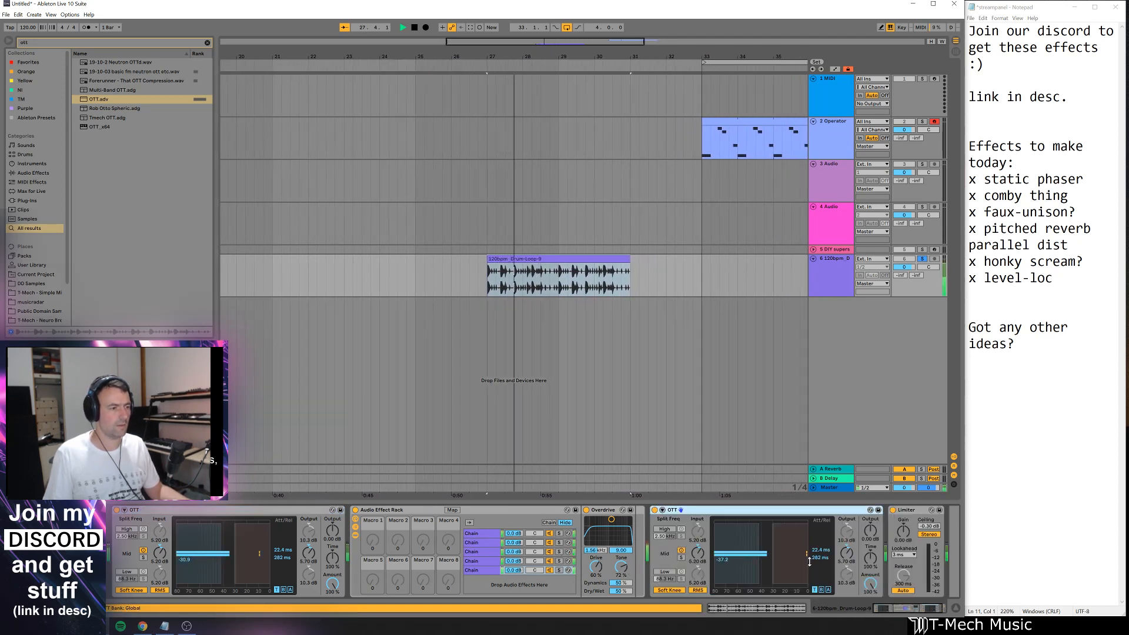
- Set the second OTT's output to about 12 dB and raise its time, and set the first OTT's output to about 10.1 dB
drag(871, 538, 872, 509)
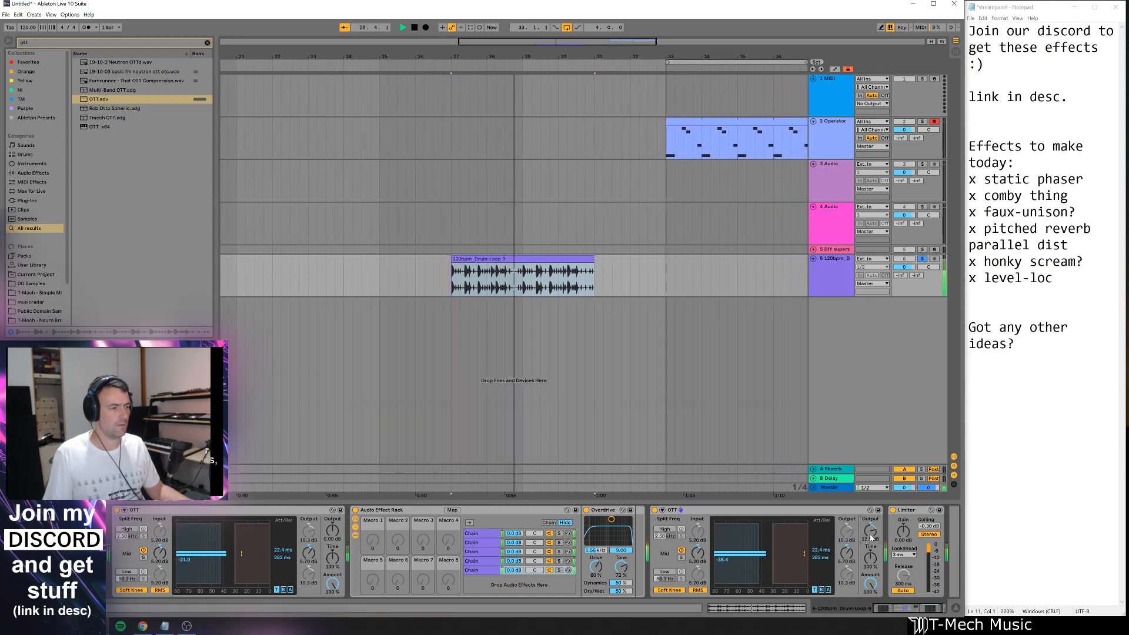
key(space)
key(space)
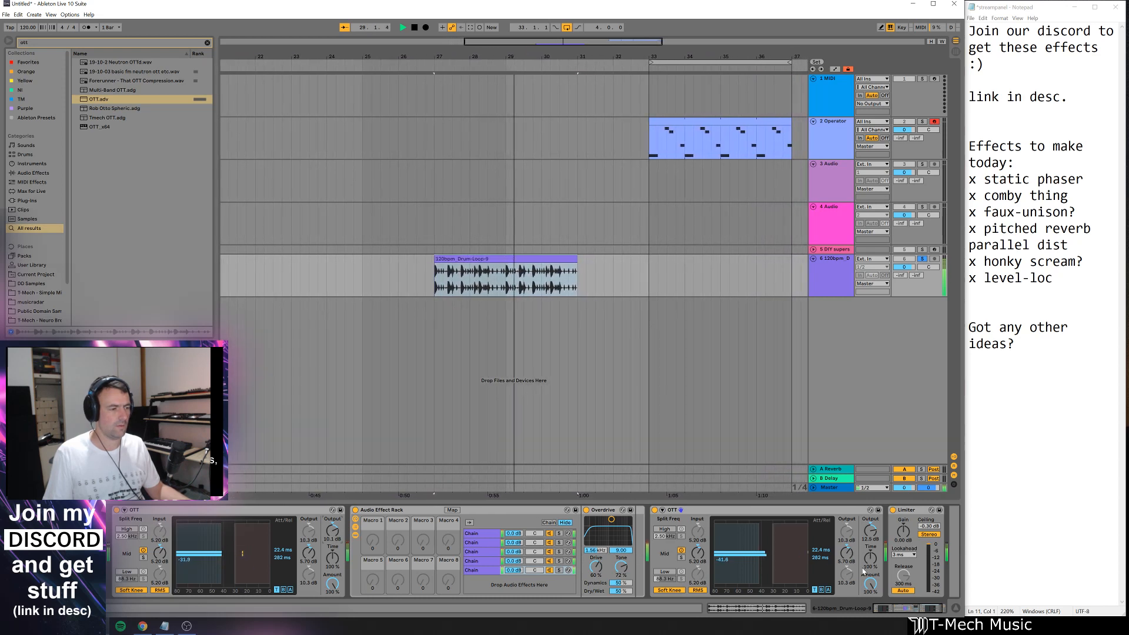
drag(873, 558, 874, 512)
key(space)
key(space)
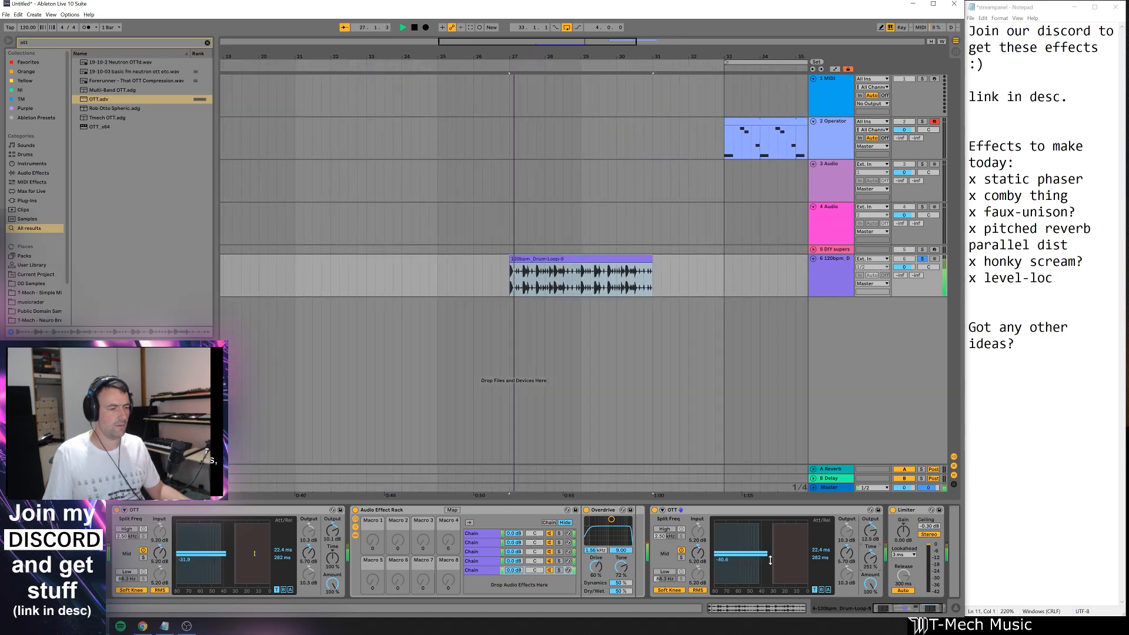
- Lower the first OTT's time to about 23% while starting and stopping the drum loop to judge the sound
key(space)
key(space)
mouse_move(332, 558)
mouse_down()
mouse_move(333, 586)
mouse_move(332, 557)
mouse_up()
key(space)
key(space)
key(space)
key(space)
key(space)
key(space)
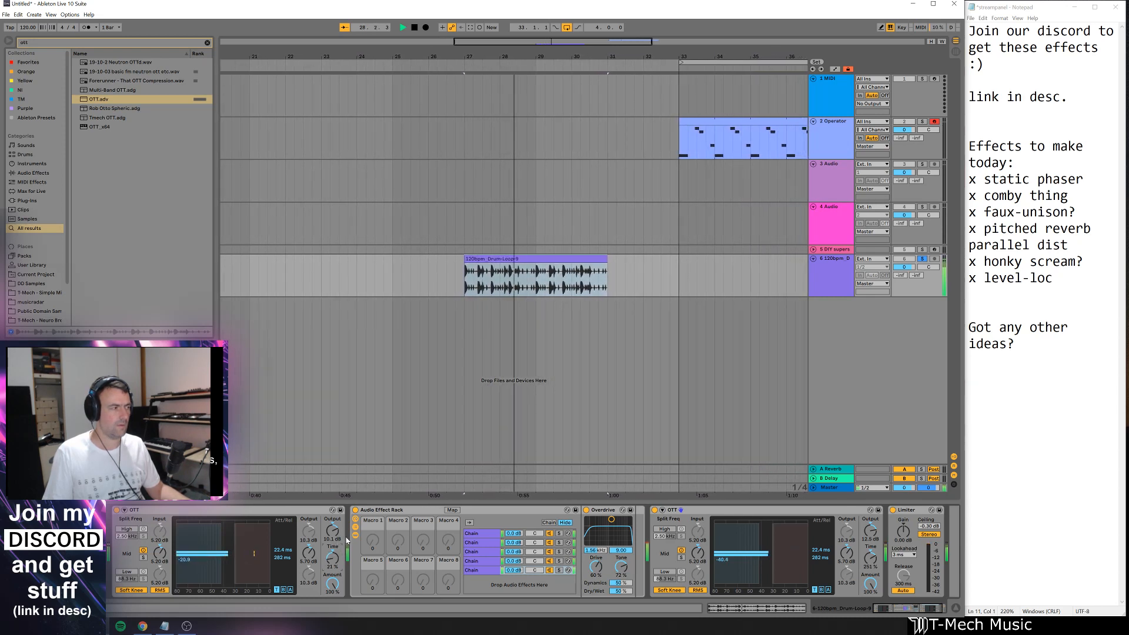
key(space)
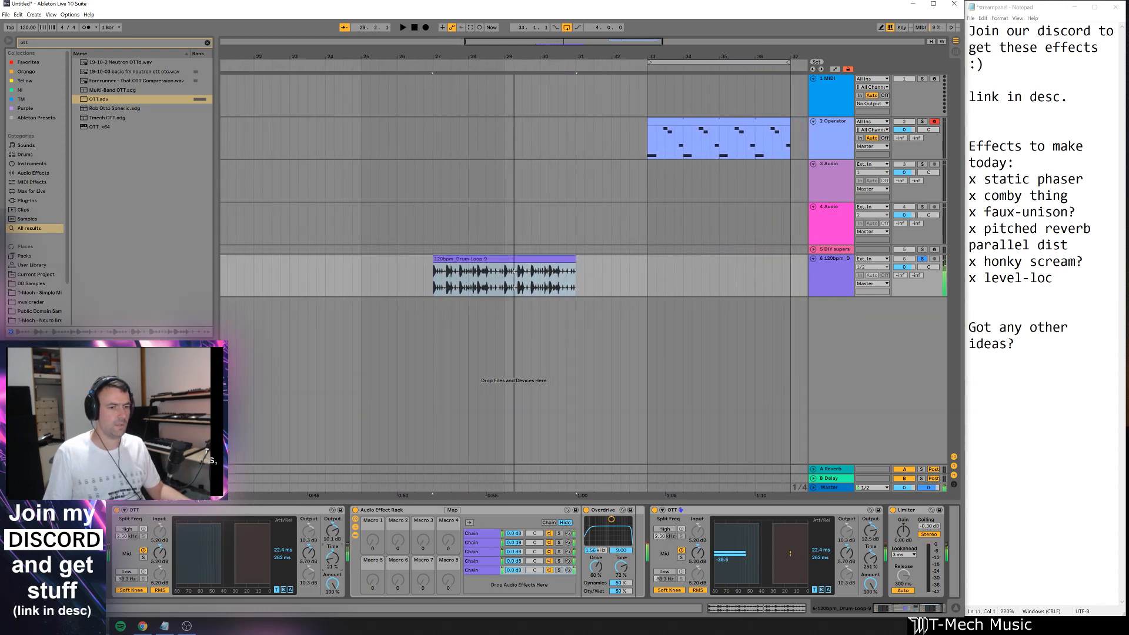
- Play the drum loop and compare its sound with both OTT devices bypassed and active
click(222, 512)
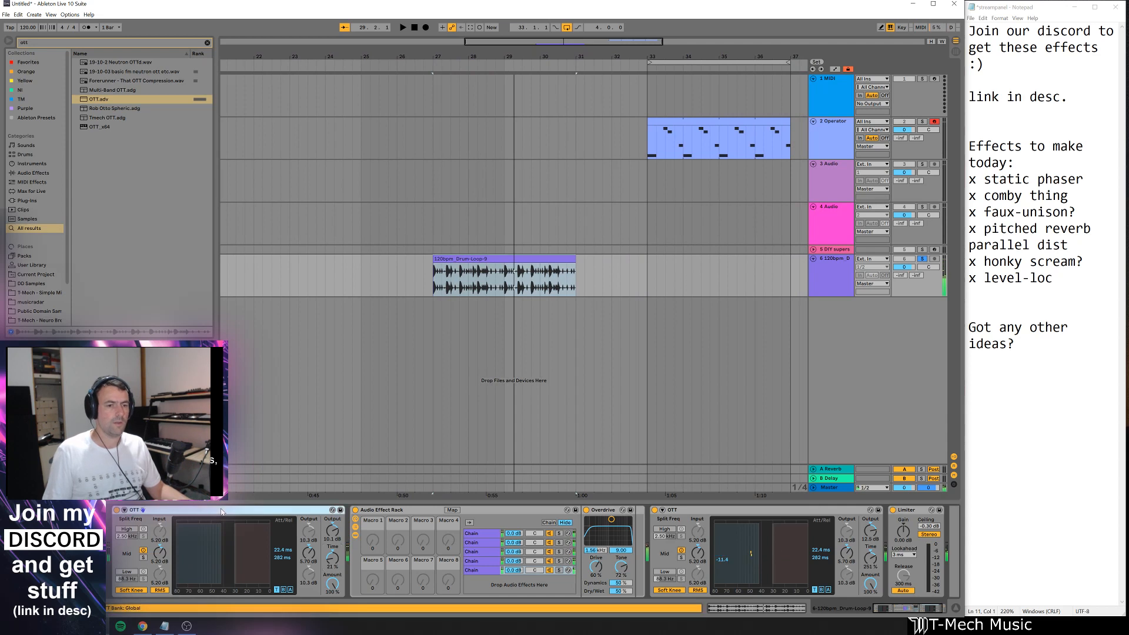
key(space)
click(654, 510)
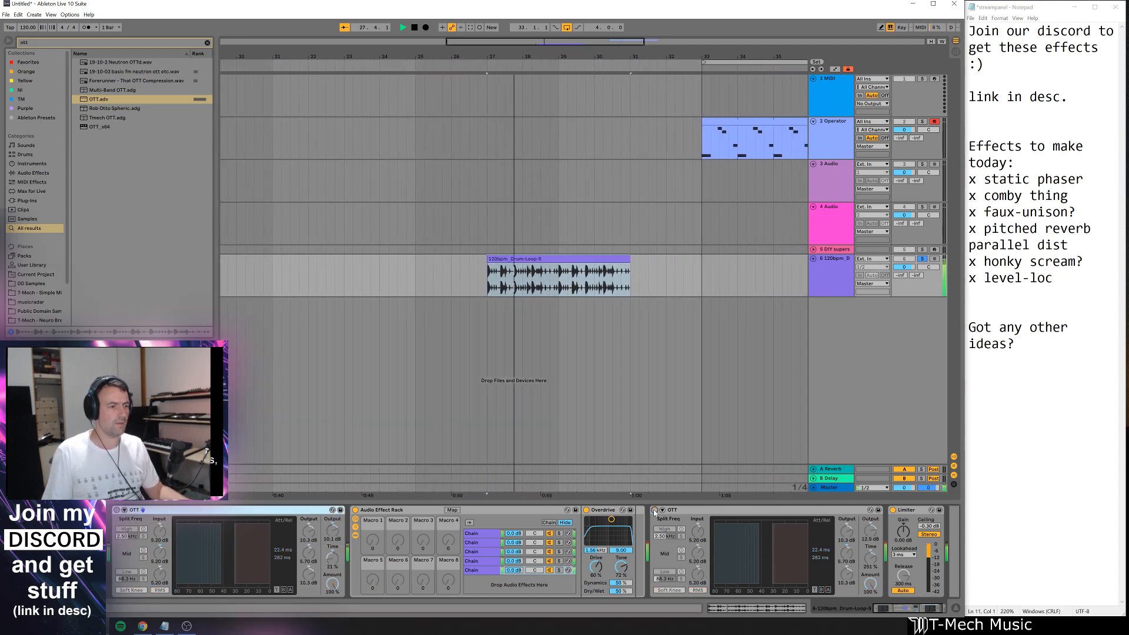
click(655, 510)
click(117, 510)
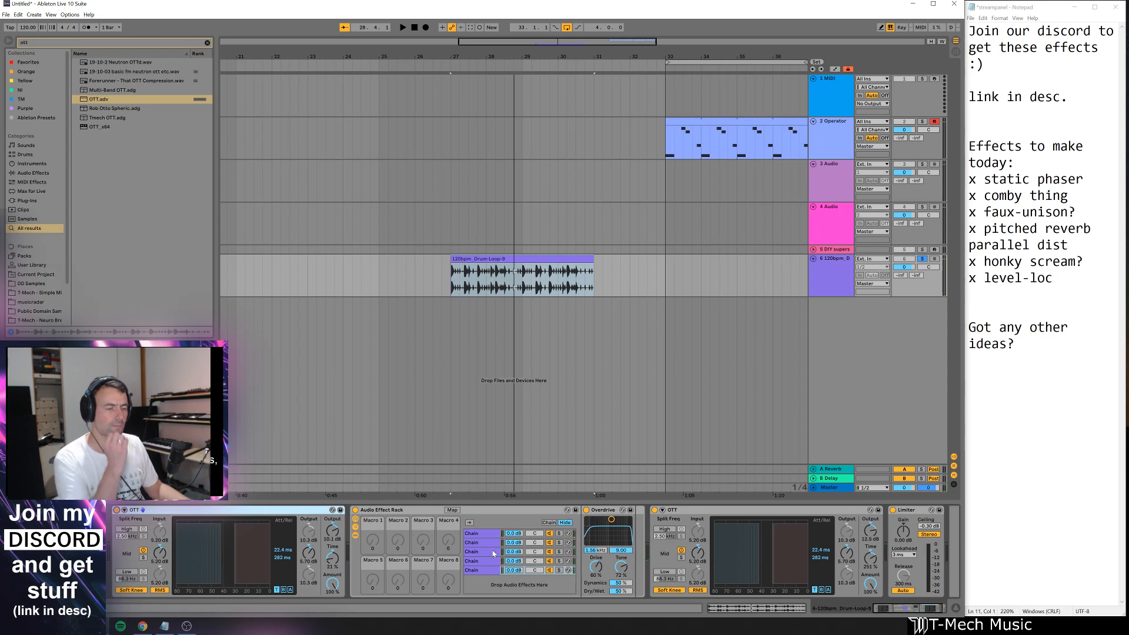
- Audition the rack's Amp chain by soloing it and comparing it with the full mix while starting and stopping the loop
click(560, 534)
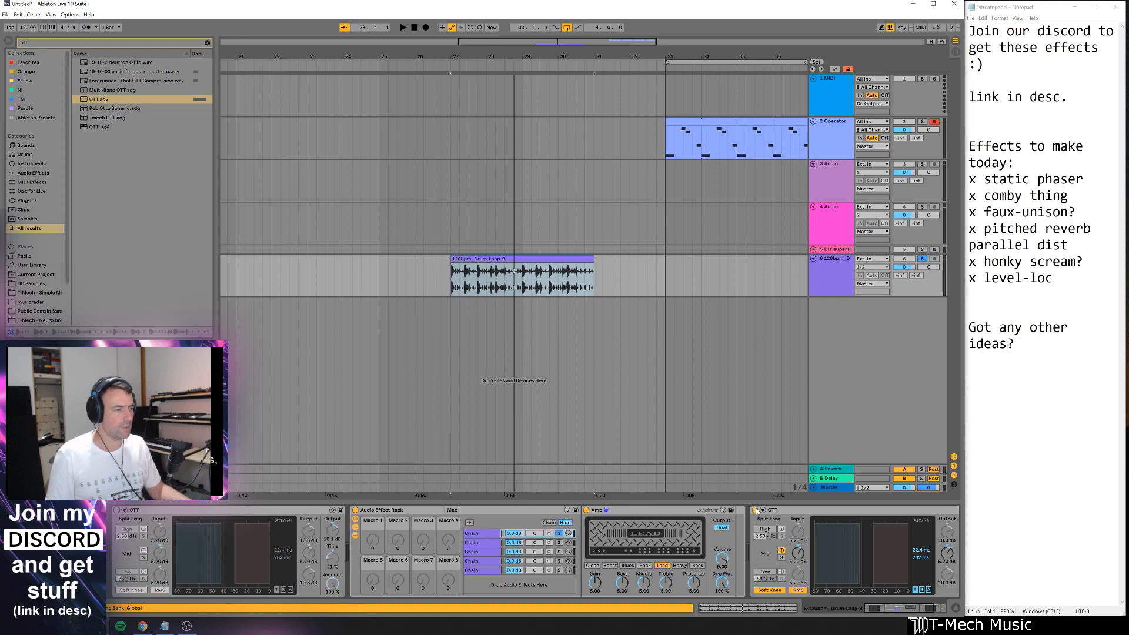
key(space)
click(559, 534)
key(space)
key(space)
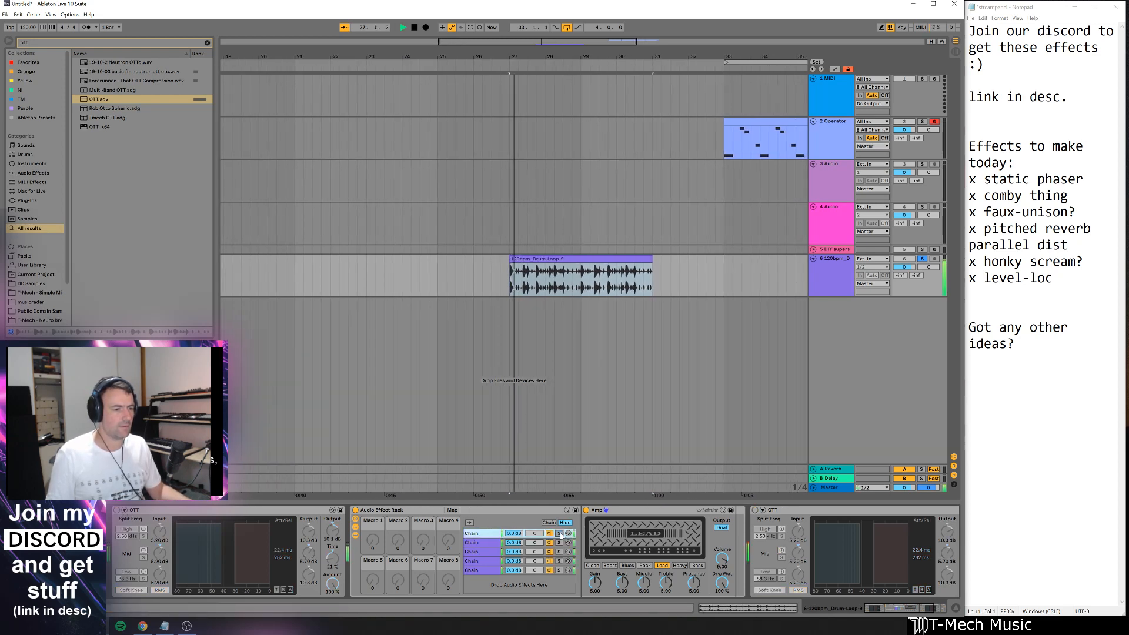
key(space)
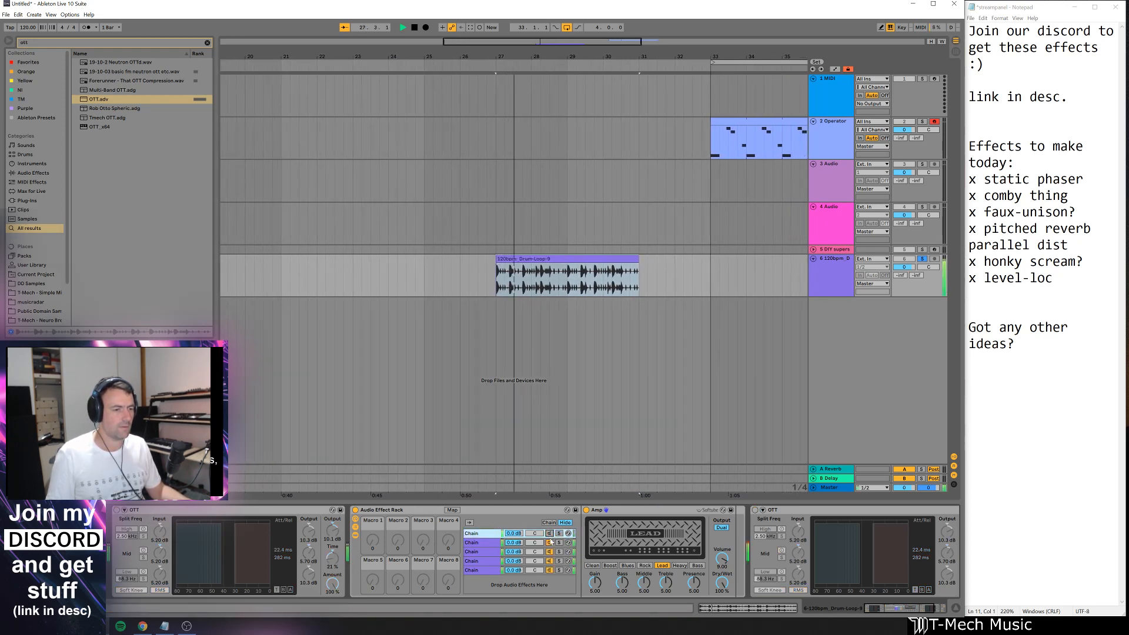
- Audition the Glue Compressor chain soloed and muted, and delete that chain from the rack
key(space)
key(space)
click(559, 542)
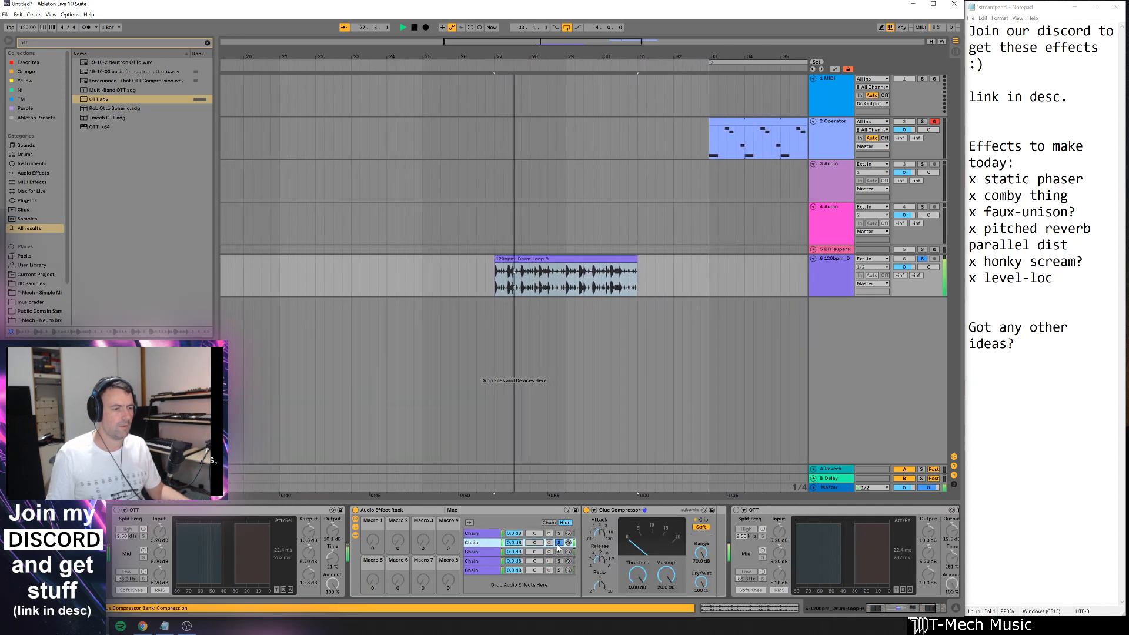
click(559, 544)
key(space)
click(550, 544)
key(space)
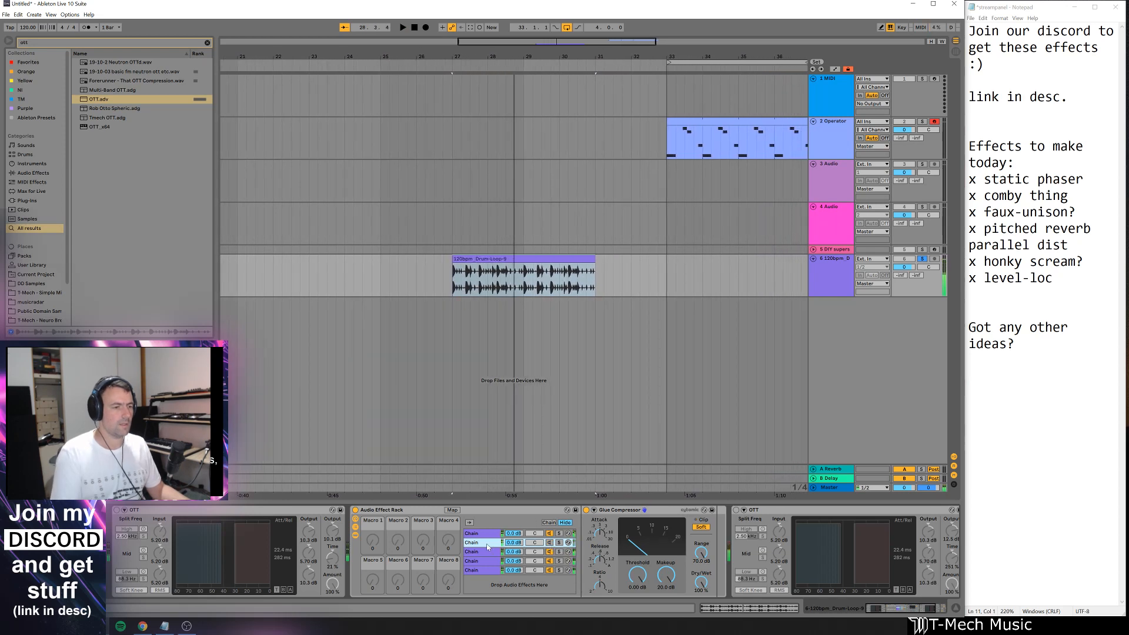
key(Delete)
- Audition the Saturator chain on its own and within the rack while the drum loop plays
click(557, 544)
key(space)
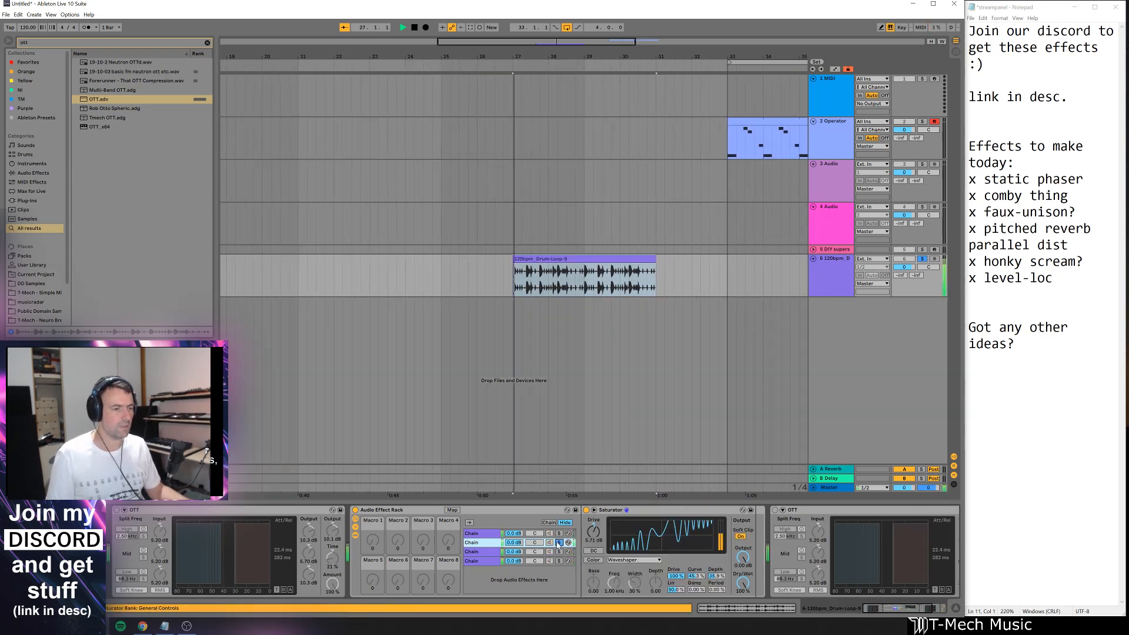
click(558, 543)
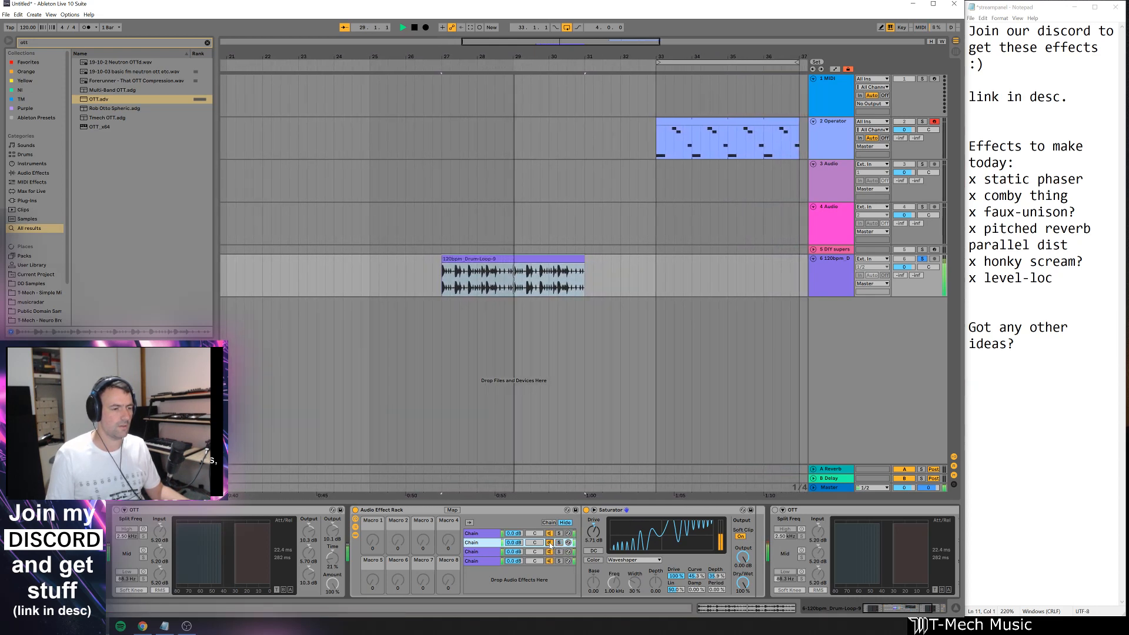
- Audition the Pedal chain soloed and muted, and delete it from the rack
click(559, 552)
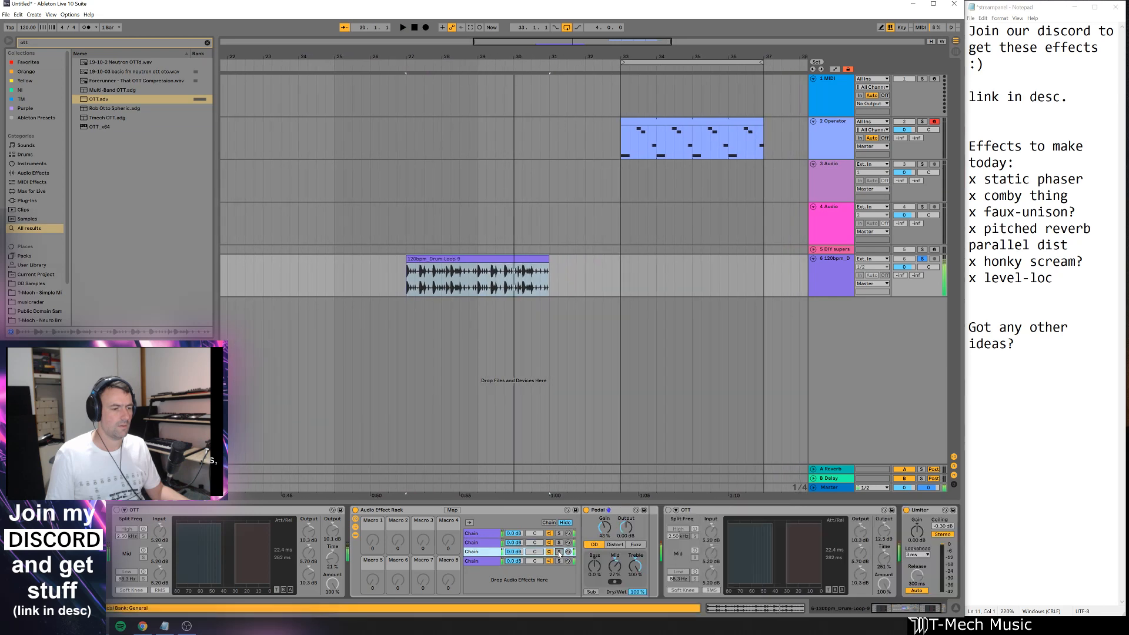
click(558, 552)
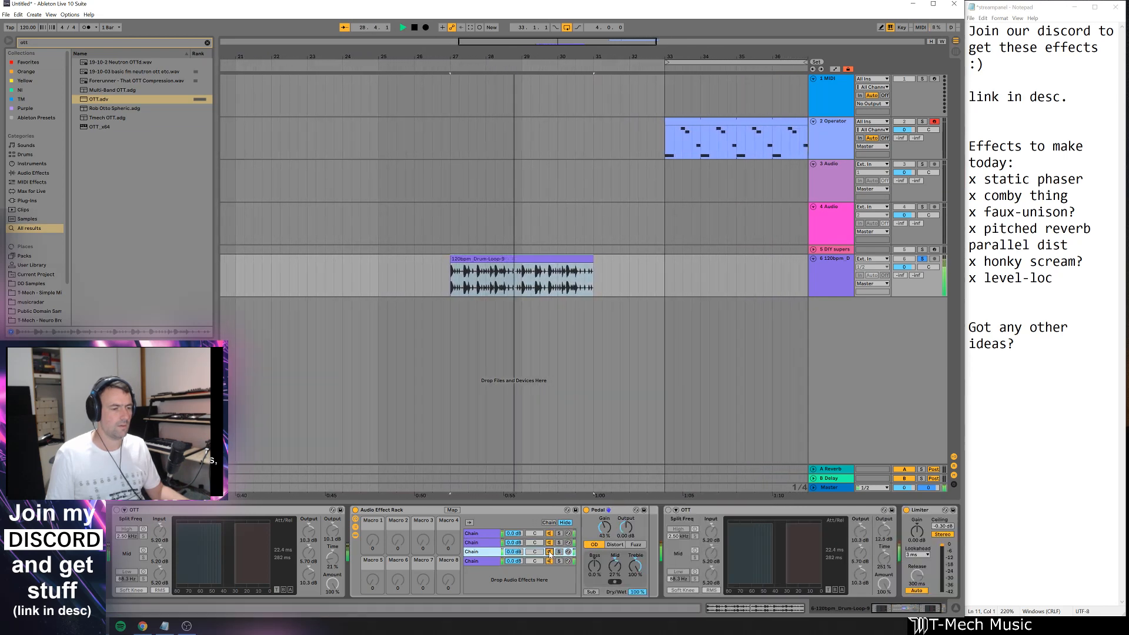
click(549, 552)
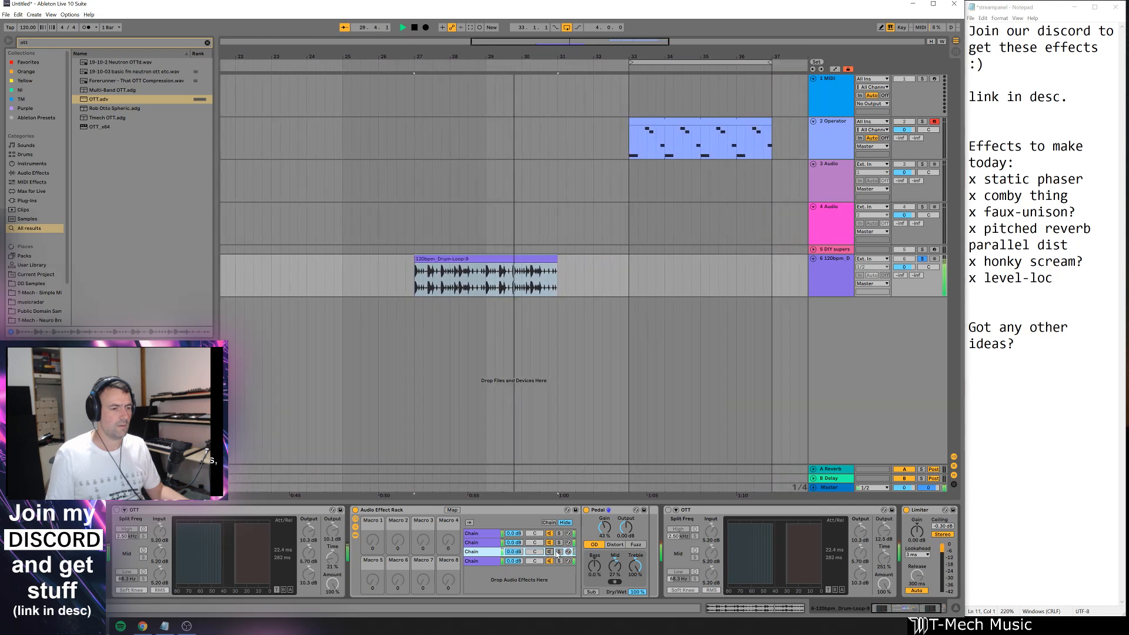
key(Delete)
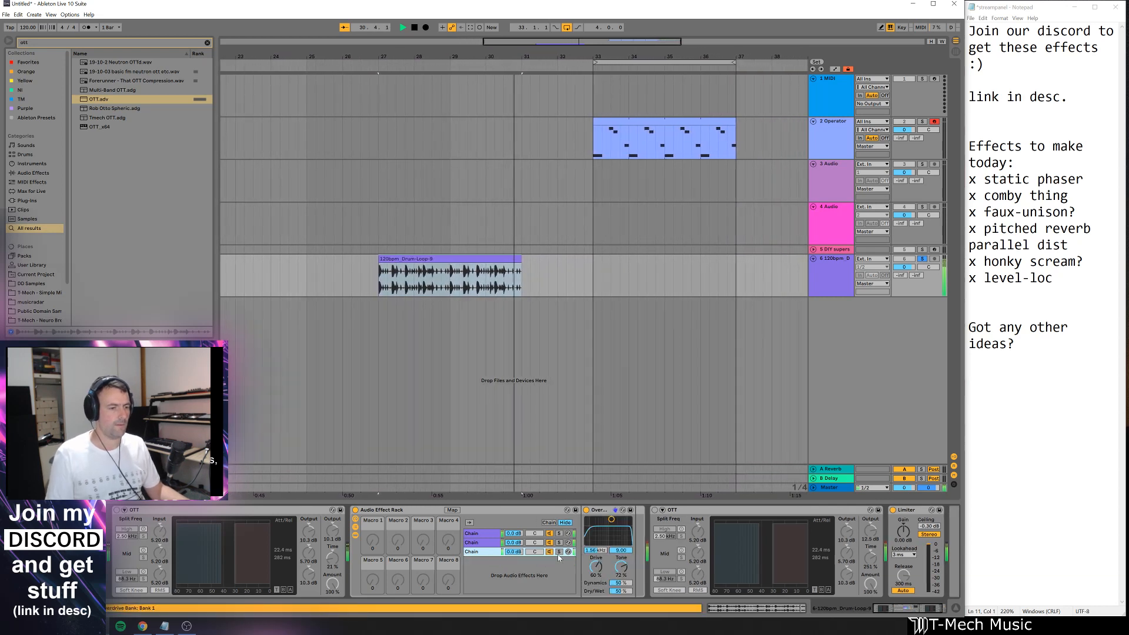
- Audition the Overdrive chain soloed and muted, and delete it from the rack
click(559, 552)
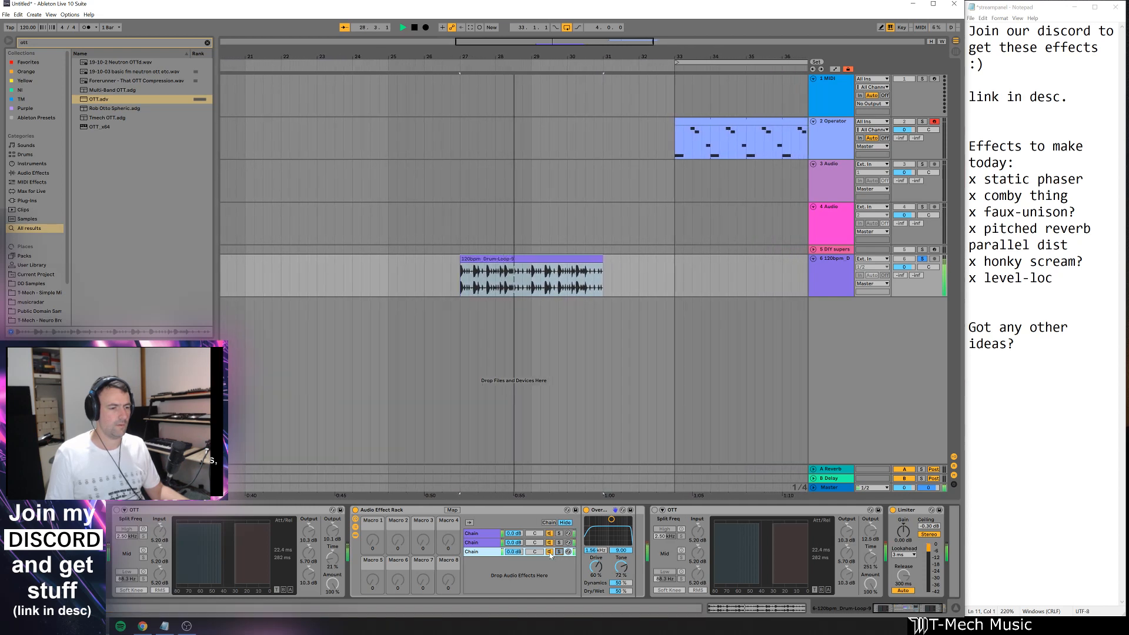
click(559, 553)
click(550, 552)
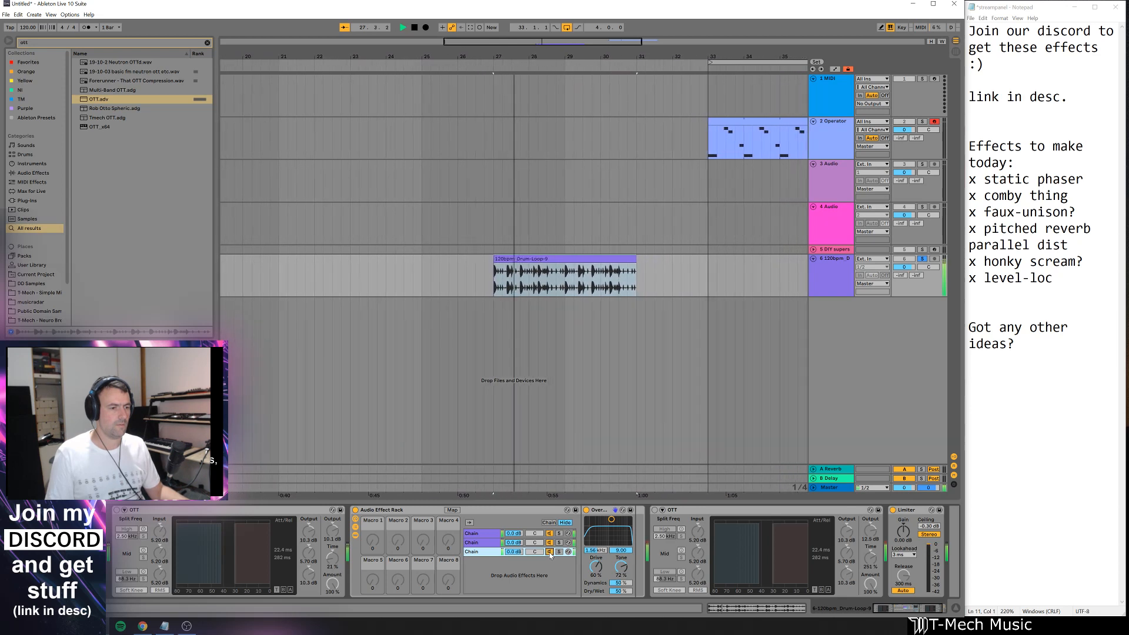
key(Delete)
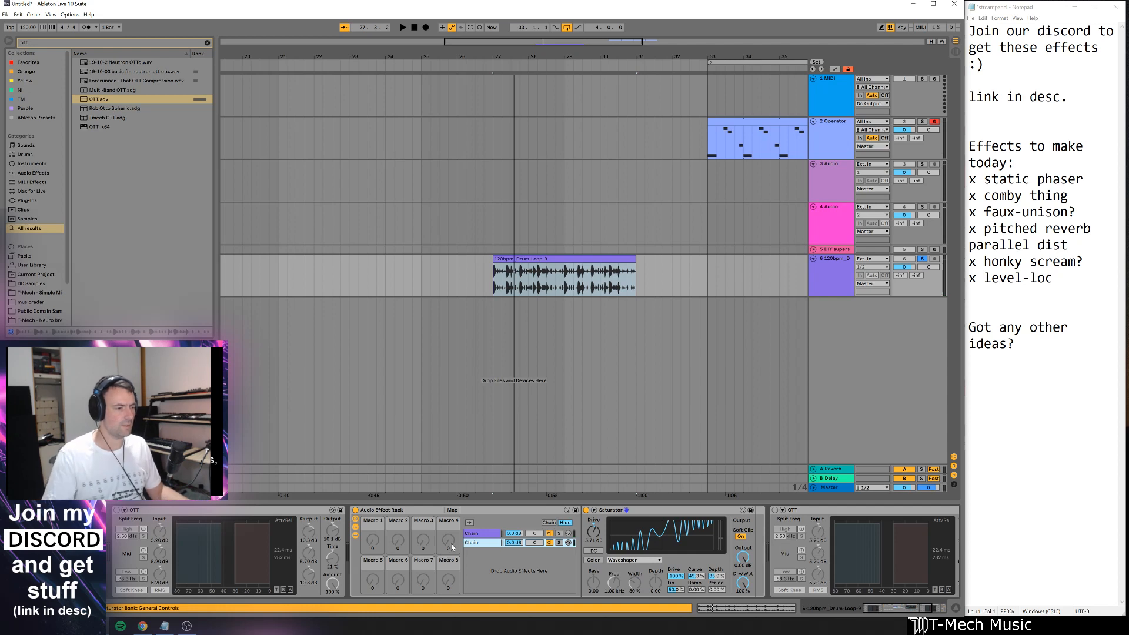
- Extend the chain select zones of the Amp and Saturator chains over the full 0–127 range and fade them against each other
key(space)
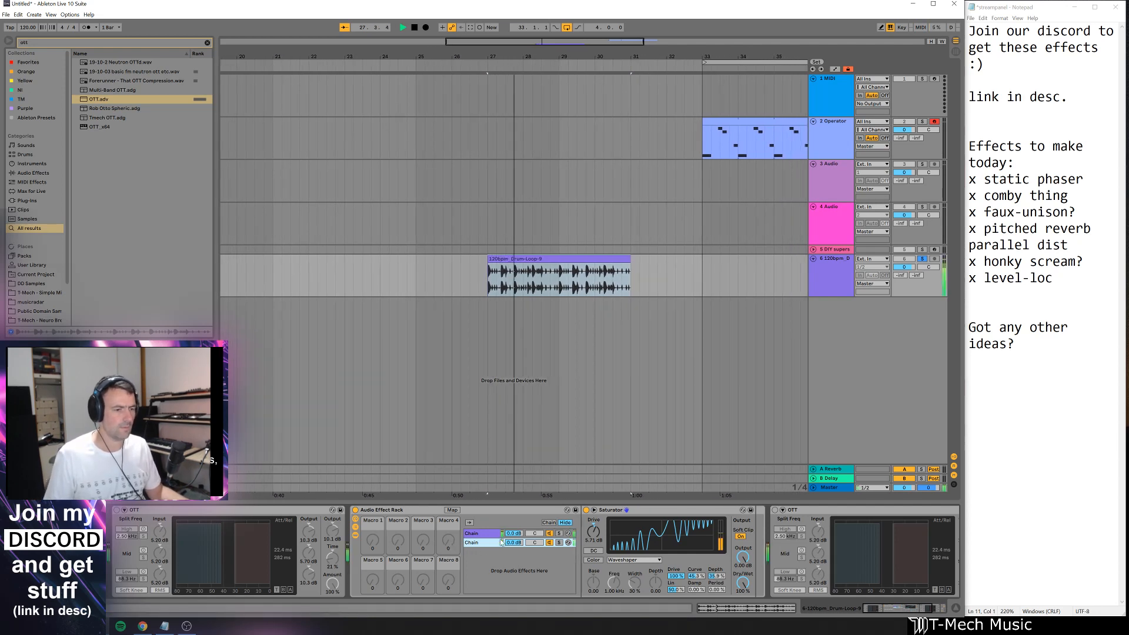
click(549, 523)
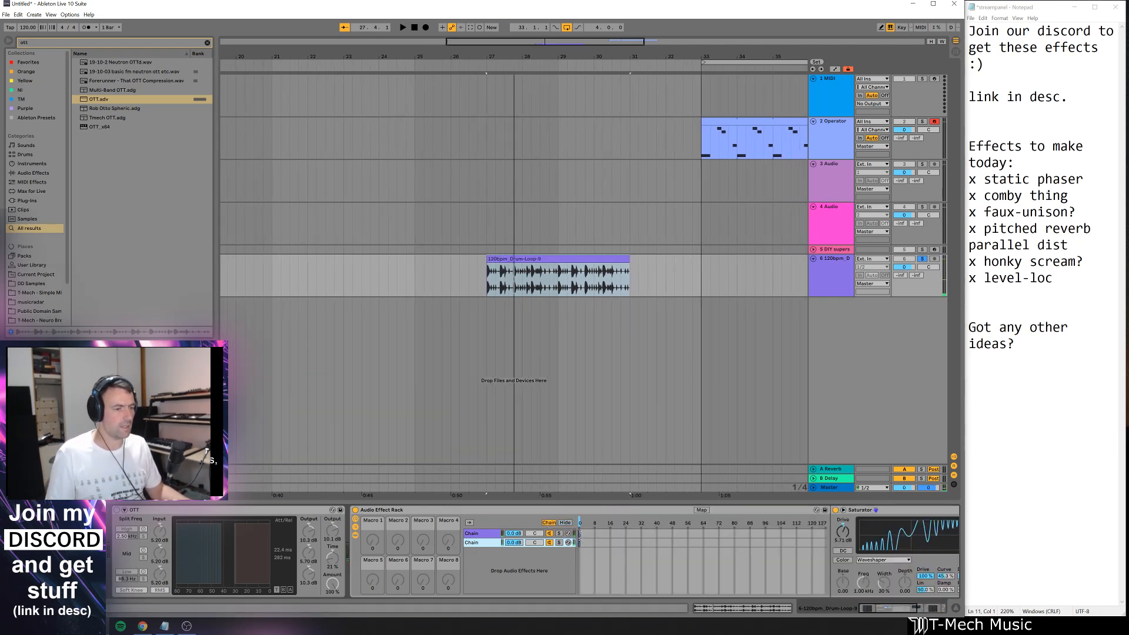
drag(580, 533, 758, 536)
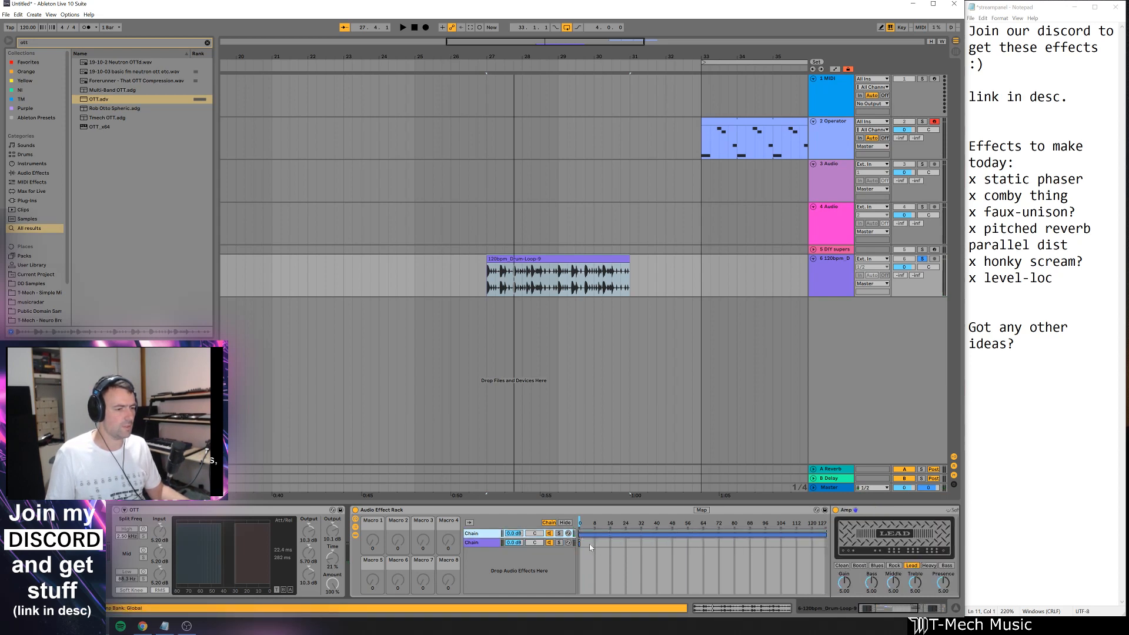
drag(583, 544, 826, 545)
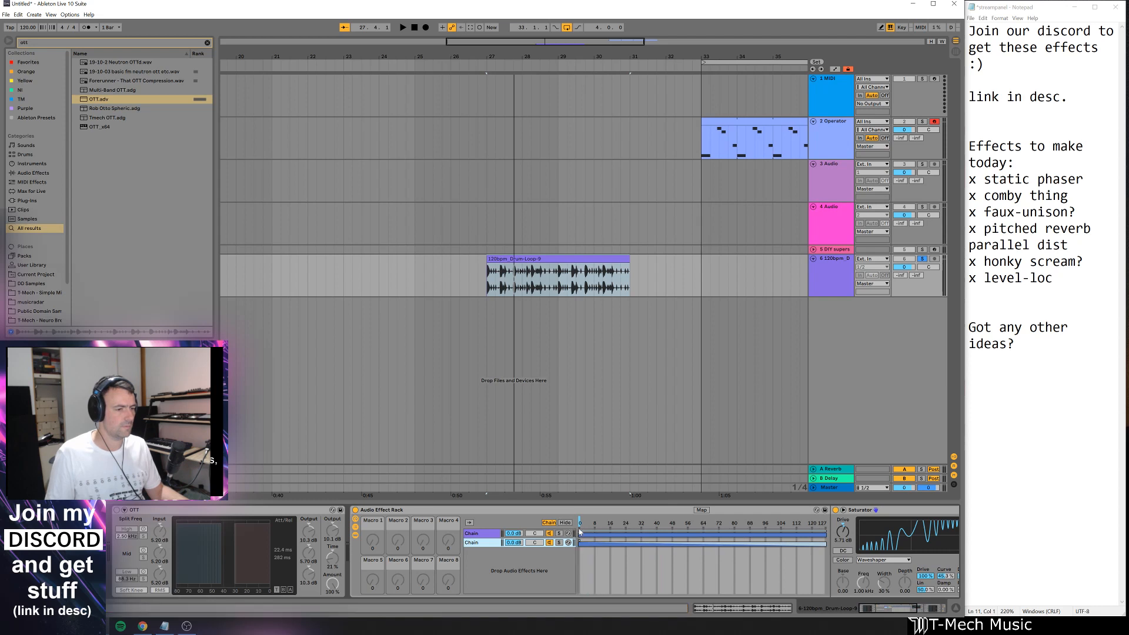
click(581, 532)
- Map the rack's Chain Selector to Macro 1 and turn that macro to 71 while the loop plays
key(space)
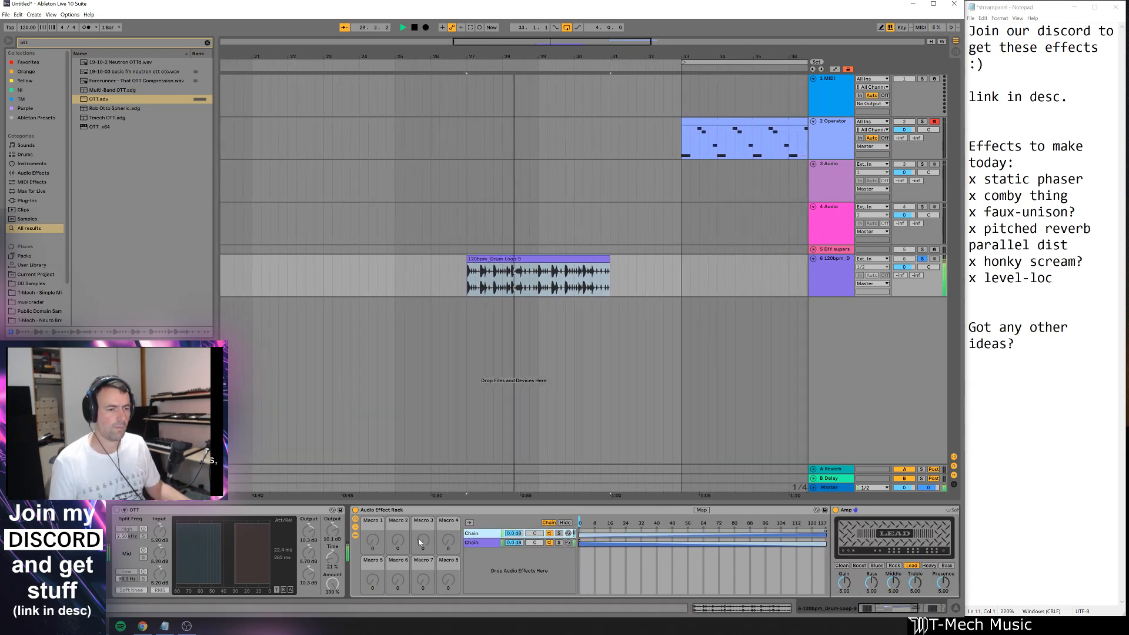
right_click(620, 524)
click(647, 467)
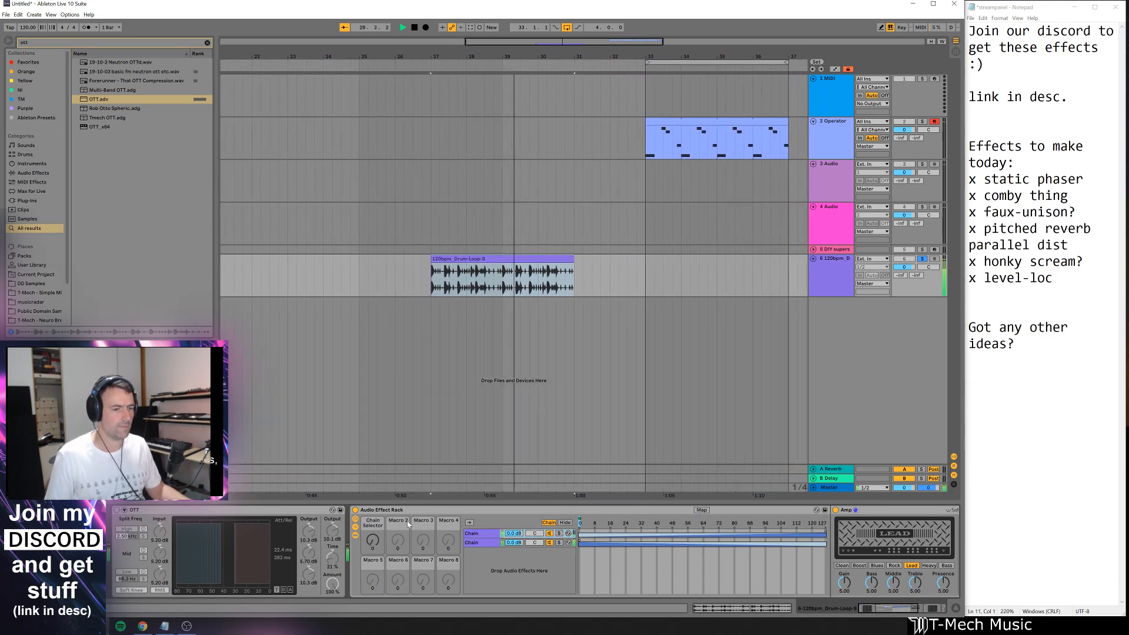
drag(372, 540, 372, 512)
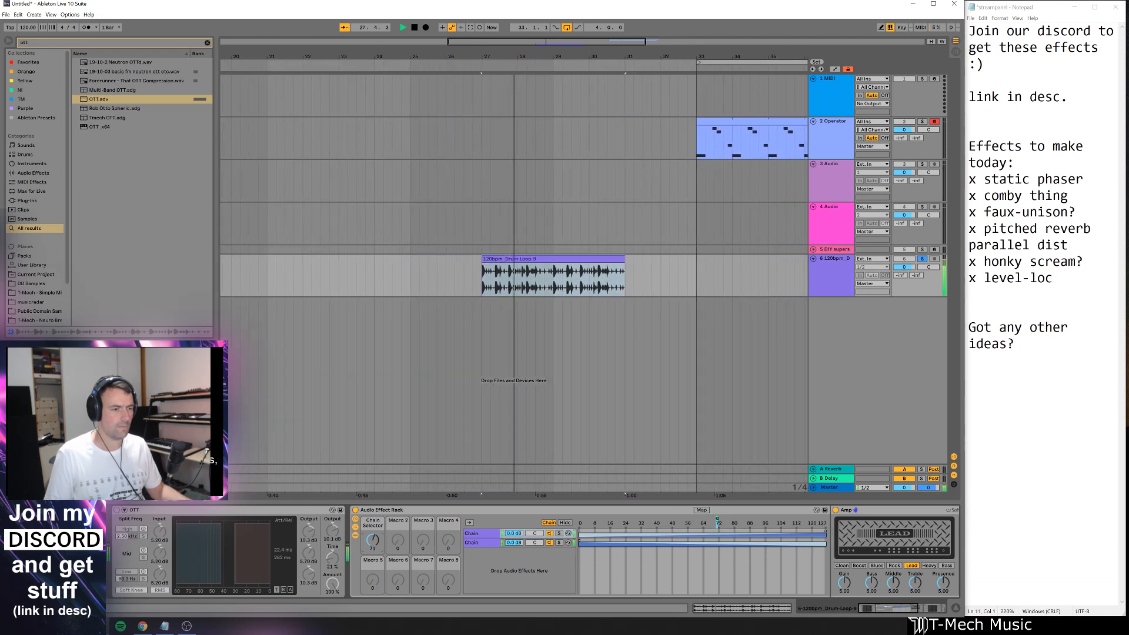
- Collapse the rack's chain list and devices, and rename its first macro "Amp Vs Waveshaper"
click(355, 534)
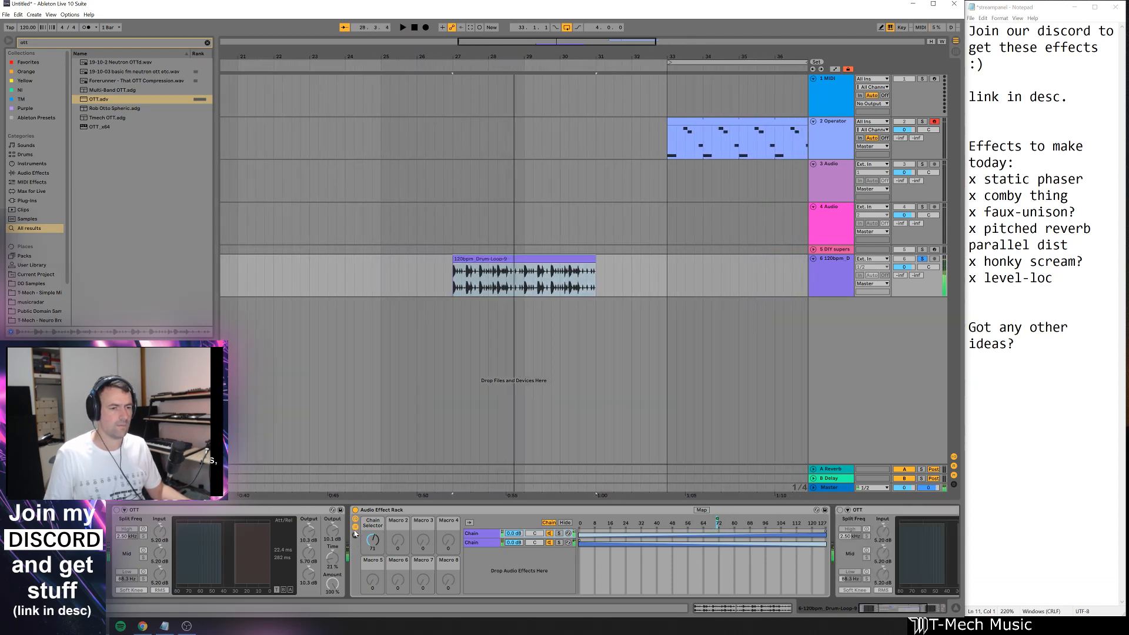
click(355, 530)
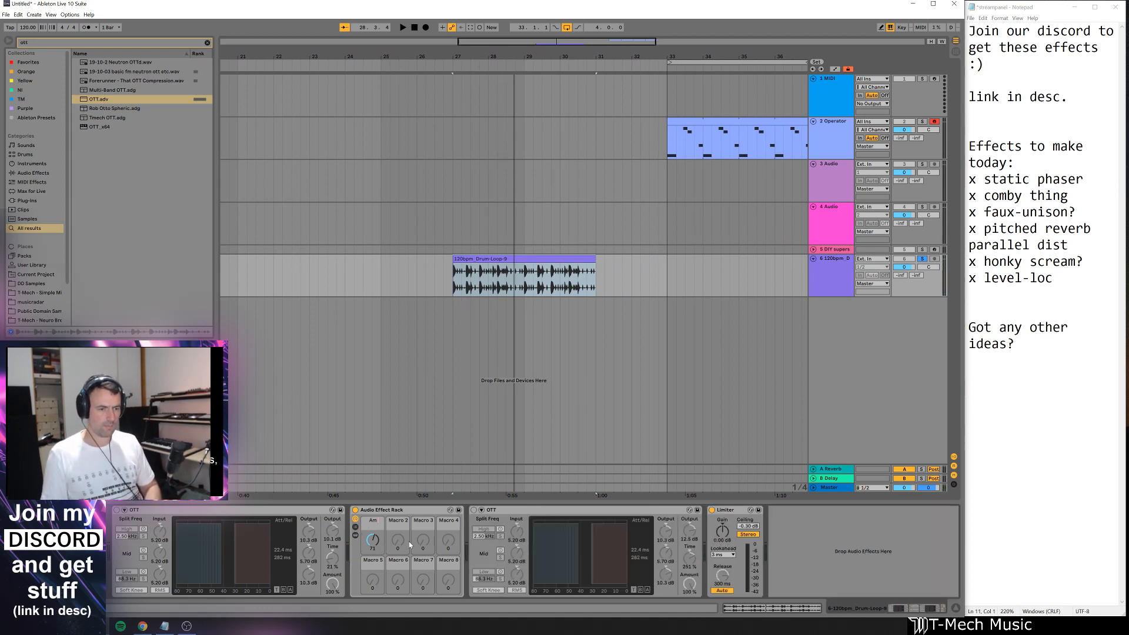
text(Amp Vs Waves)
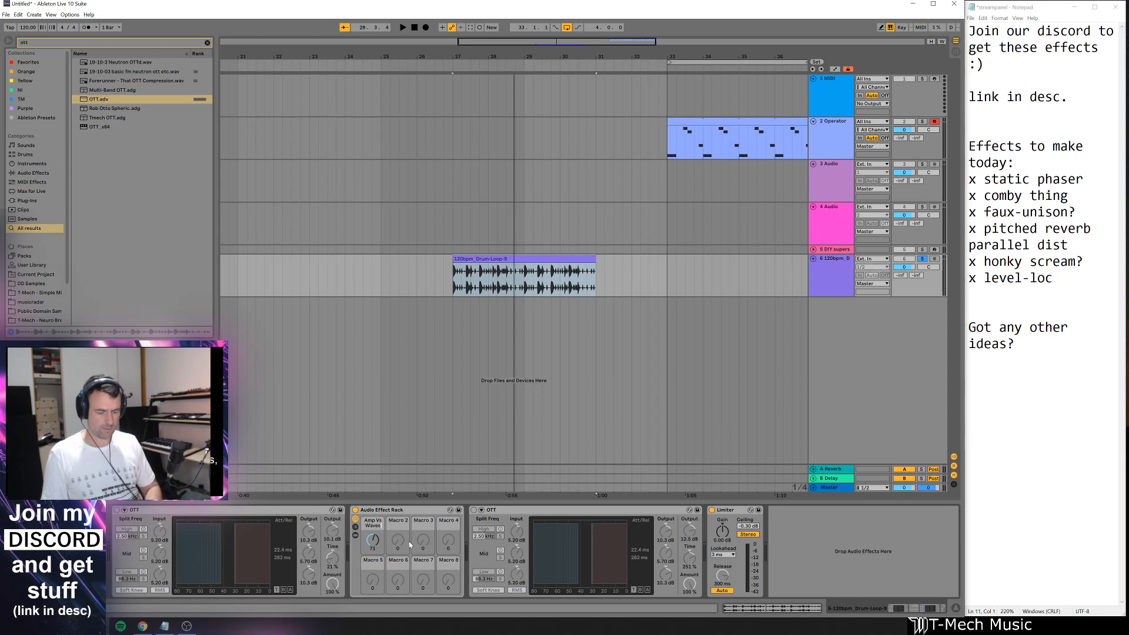
text(haper)
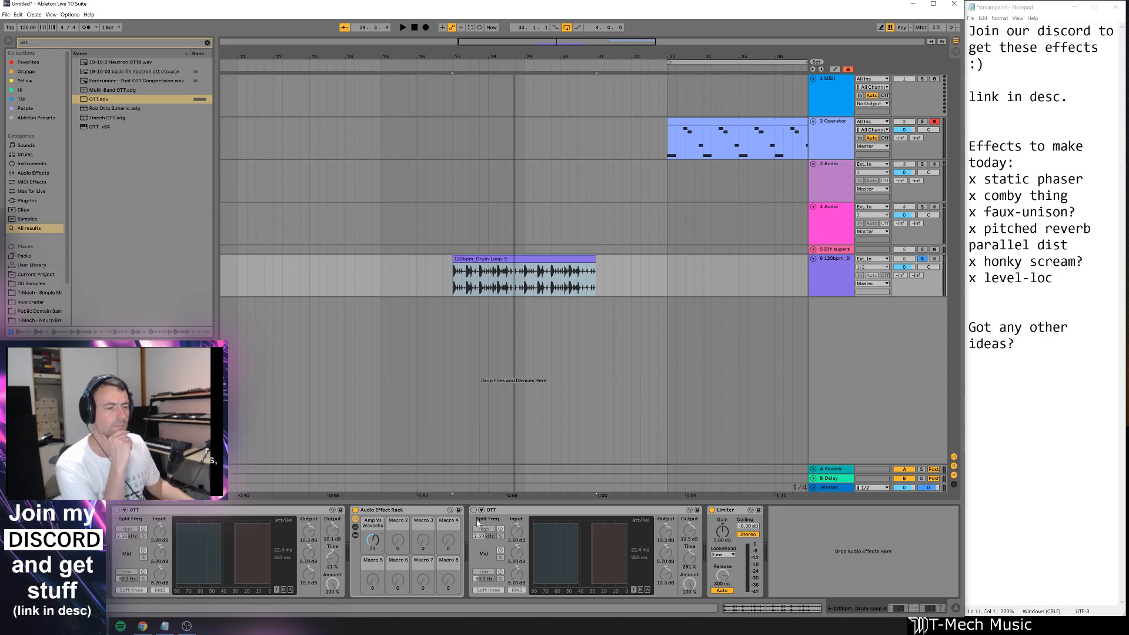
- Switch both OTT devices back on and listen to the drum loop, toggling the first OTT for comparison
click(473, 510)
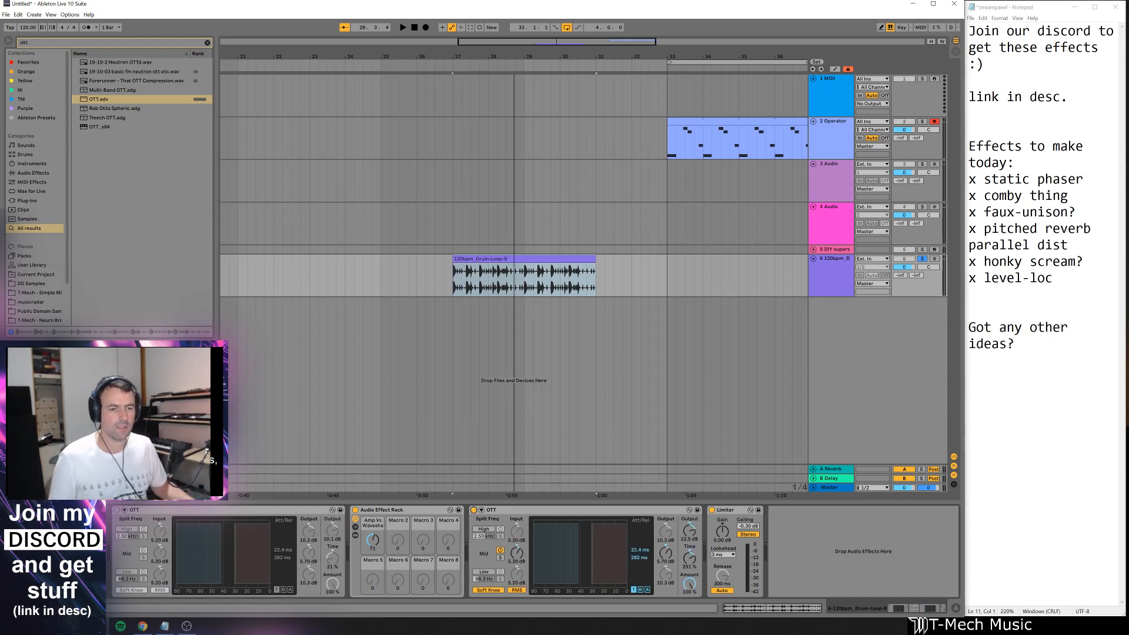
click(117, 511)
key(space)
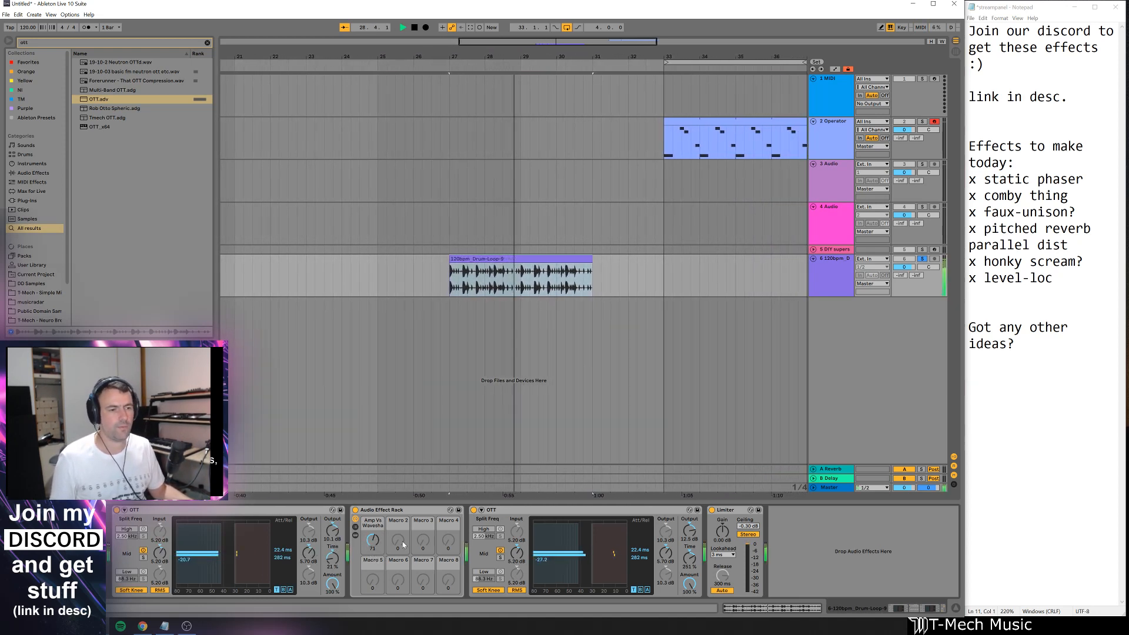
click(117, 510)
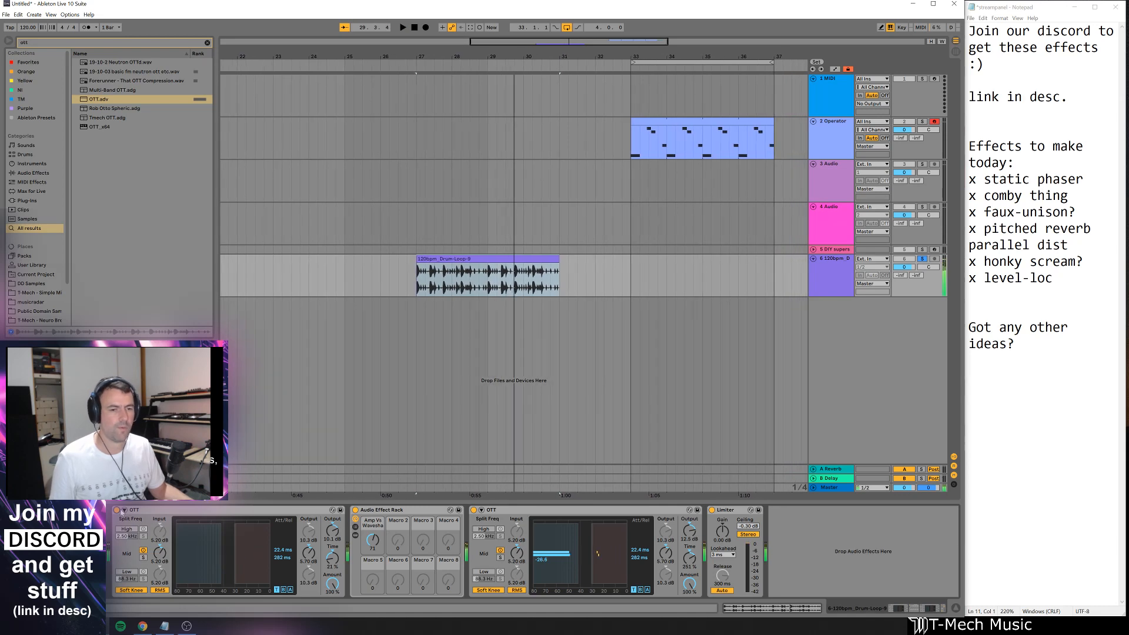
- Group the first OTT, the distortion rack and the second OTT into one Audio Effect Rack
click(189, 514)
shift+click(517, 510)
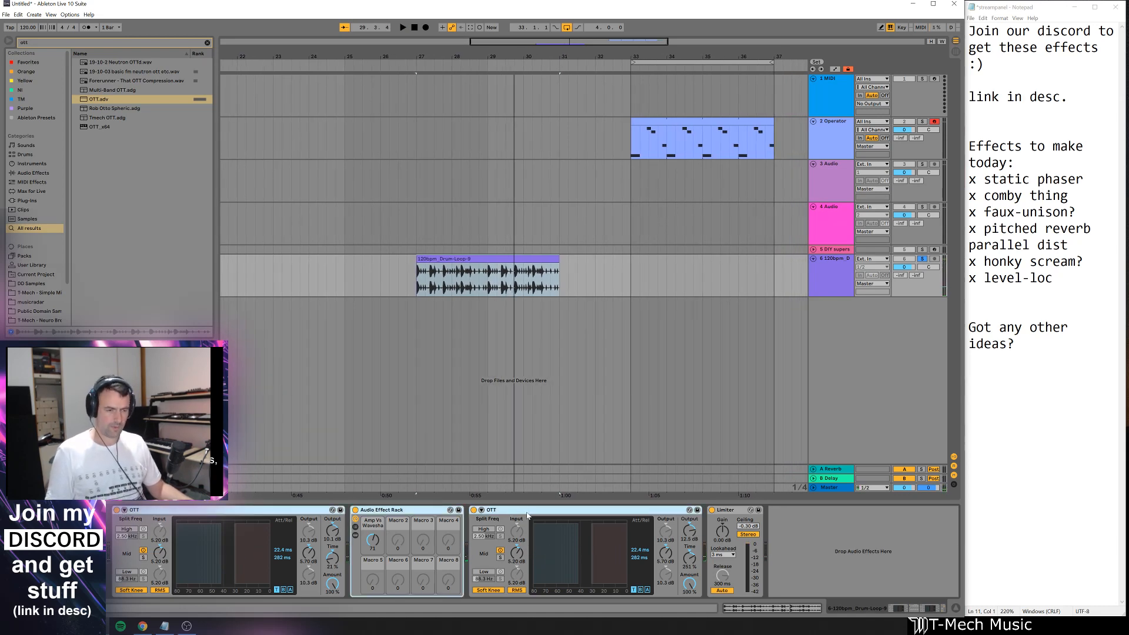
key(ctrl+g)
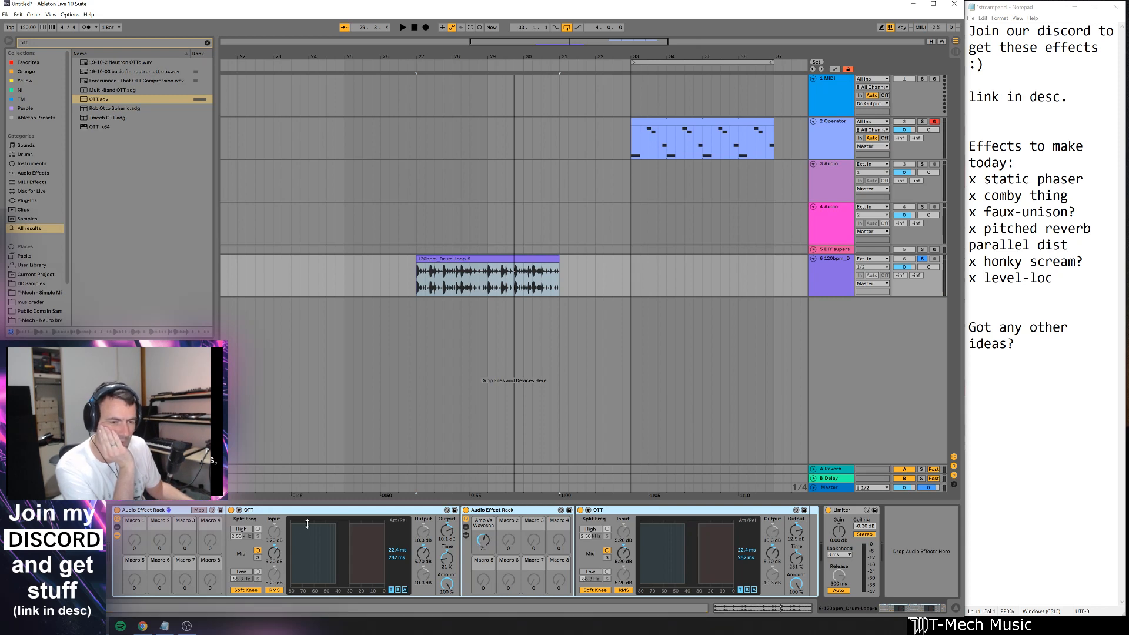
- Map the first OTT's amount to Macro 1 of the new outer rack and select that macro
right_click(447, 584)
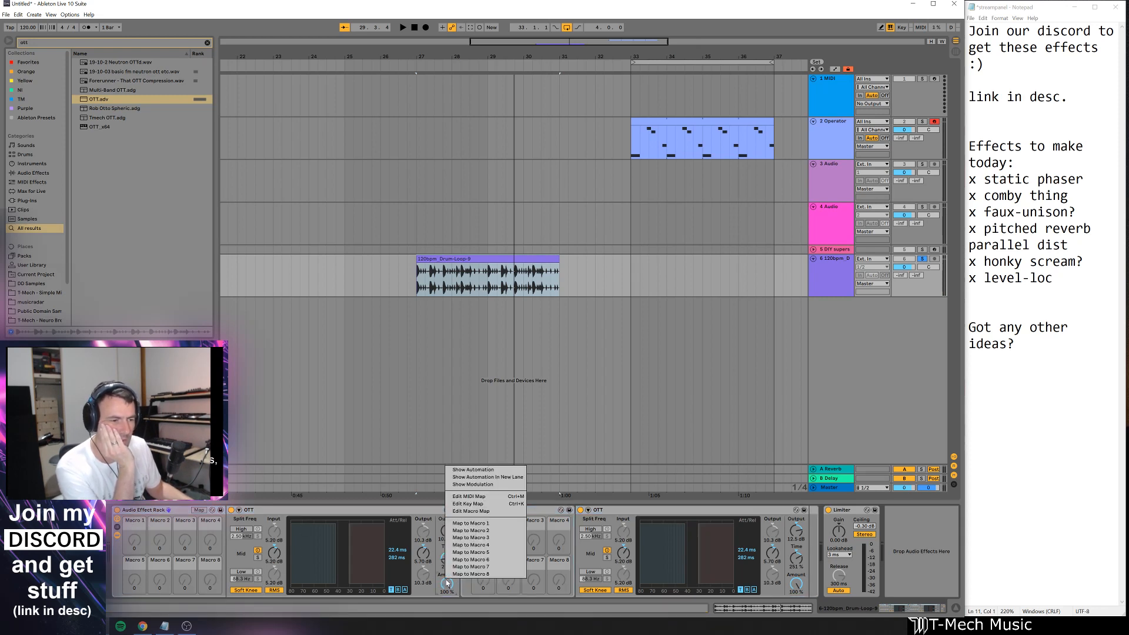
click(479, 530)
click(135, 525)
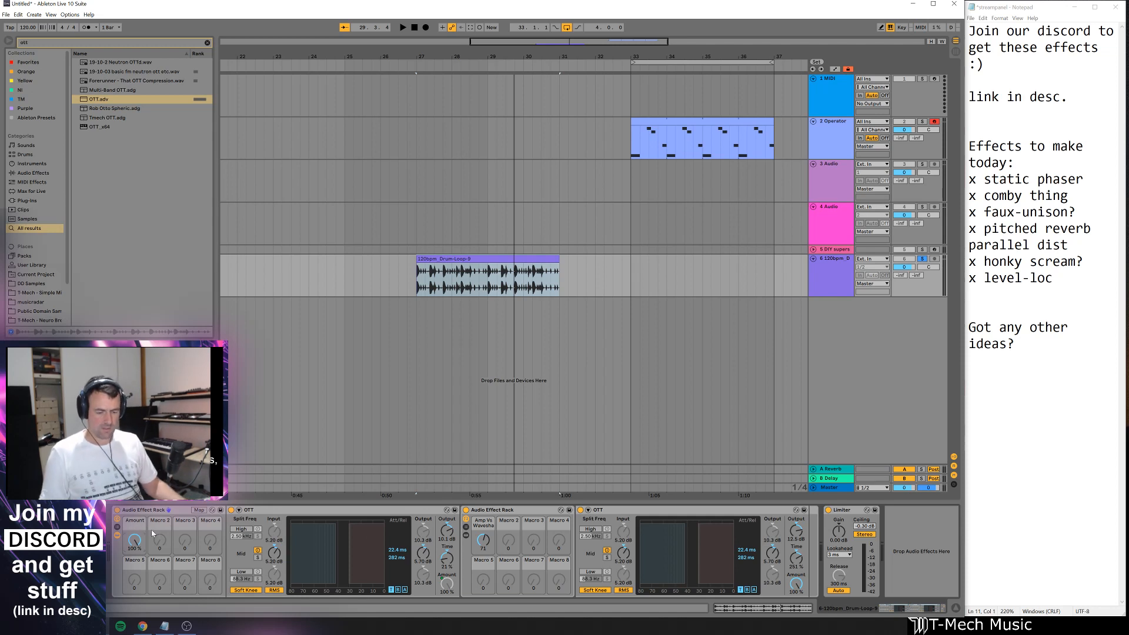
- Rename the outer rack's first macro "Level In"
key(ctrl+r)
text(Level In)
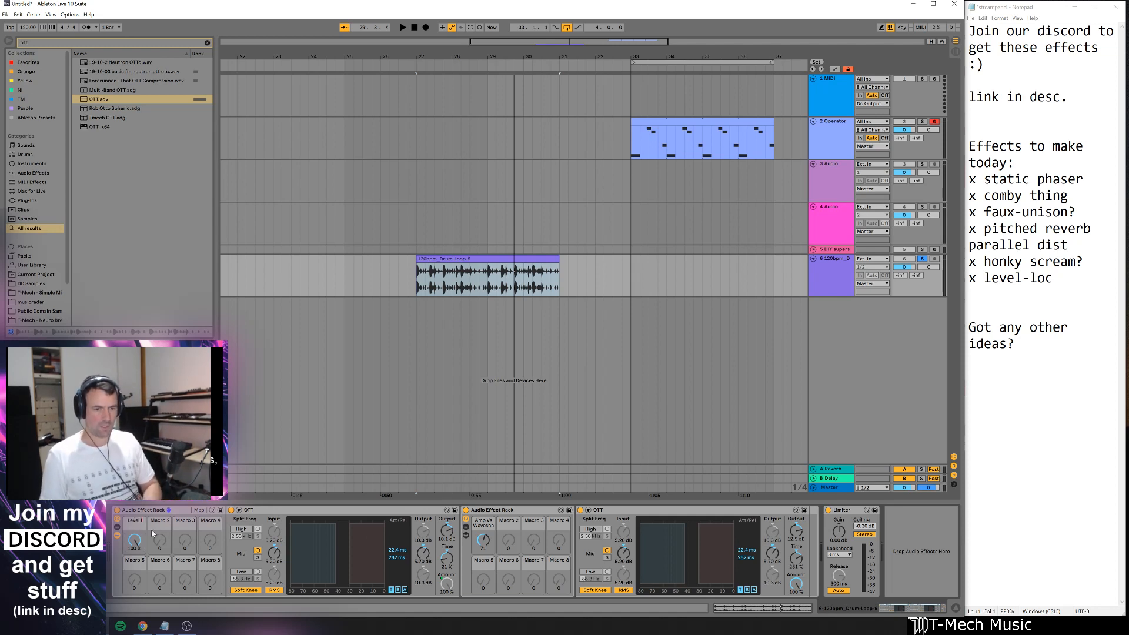
key(Return)
- Map the inner rack's Amp Vs Waveshaper macro to outer Macro 2 and the second OTT's Amount to Macro 3
right_click(481, 538)
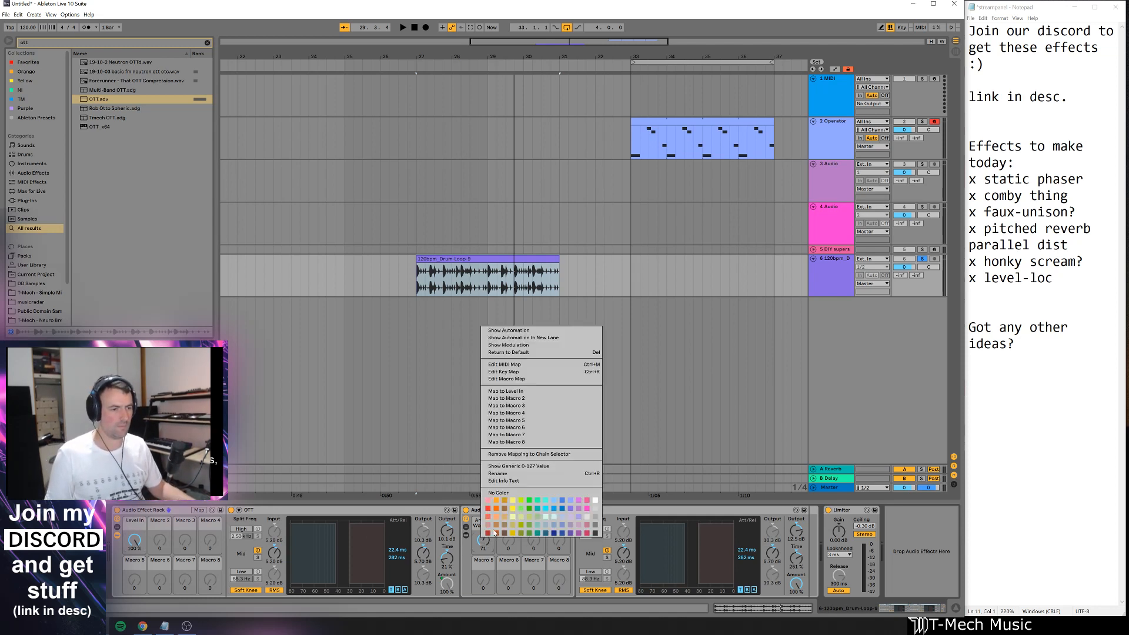
click(527, 399)
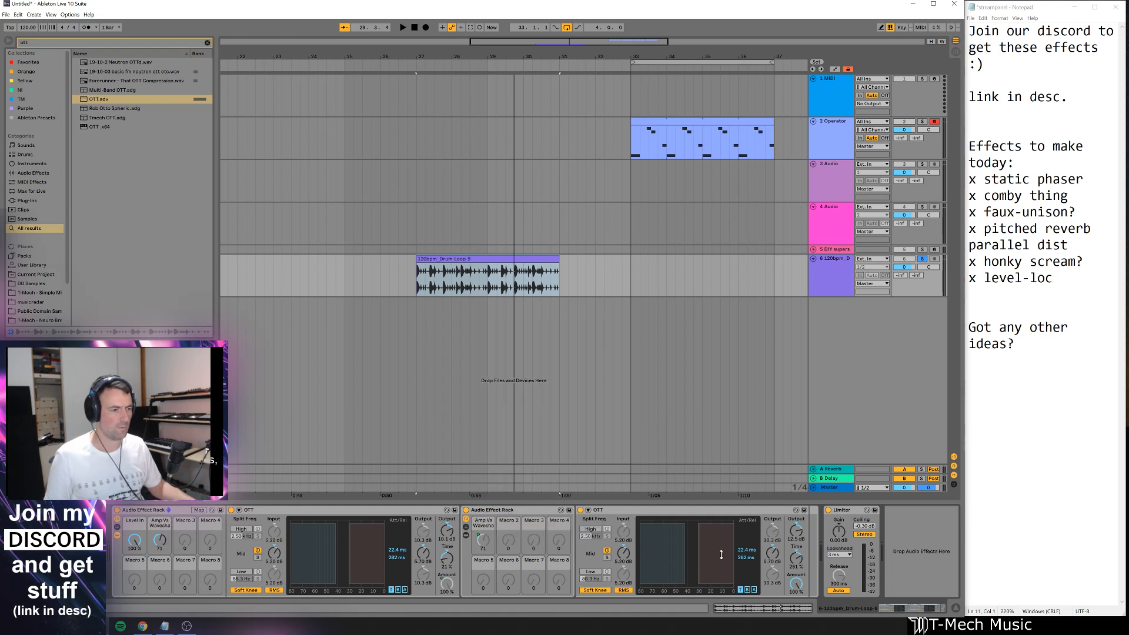
right_click(802, 585)
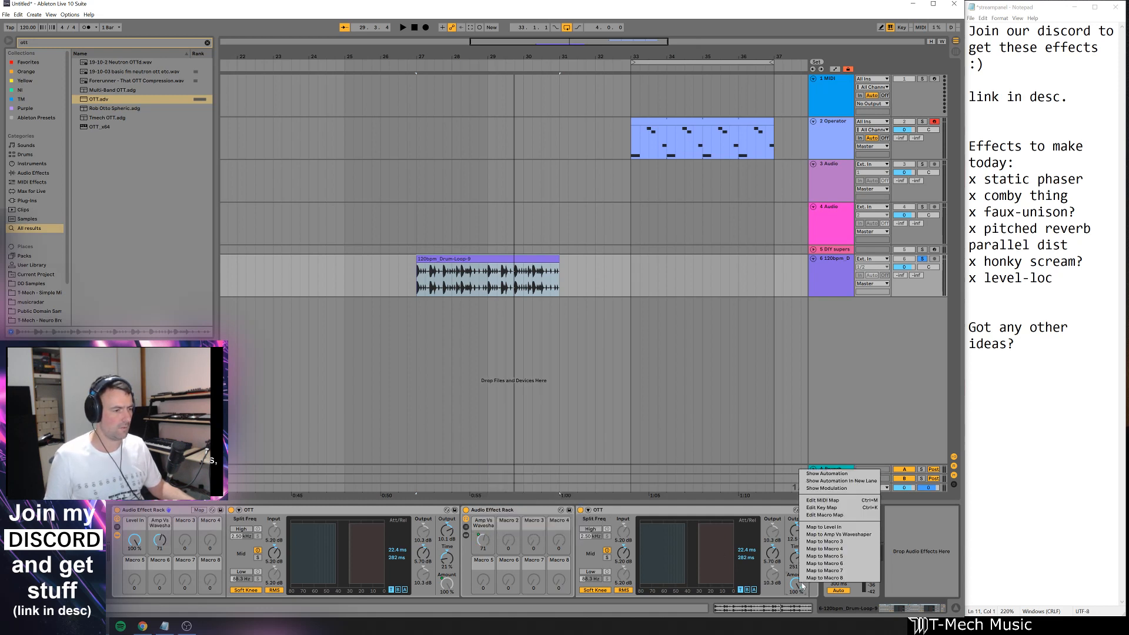
click(824, 545)
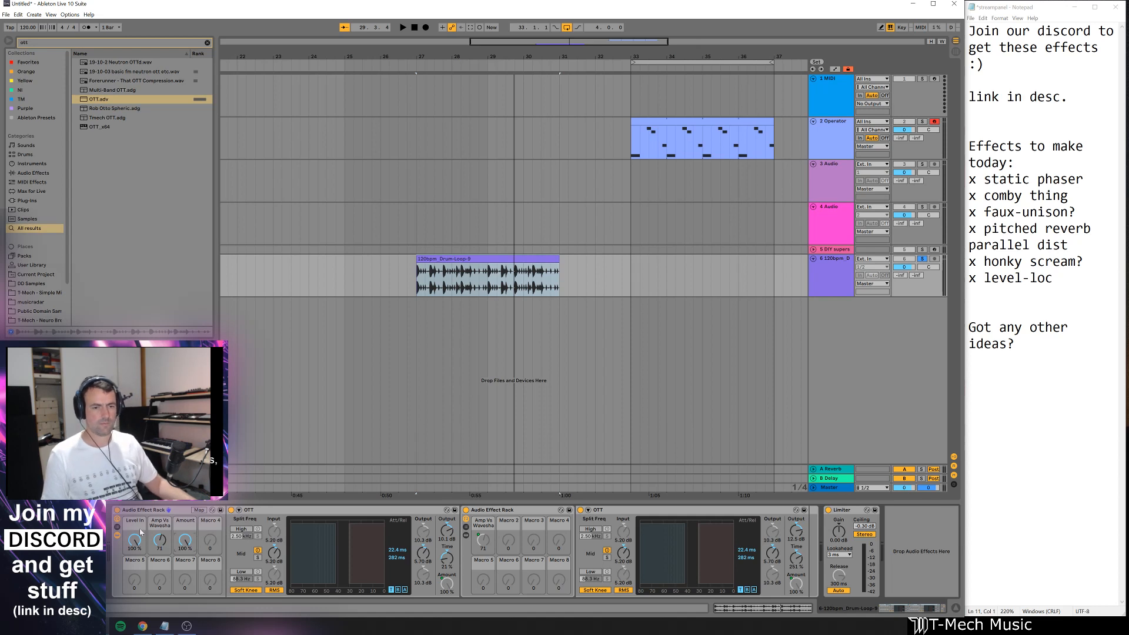
- Rename the outer rack's first macro "Control In" and its third macro "Conbtrol Out"
key(ctrl+r)
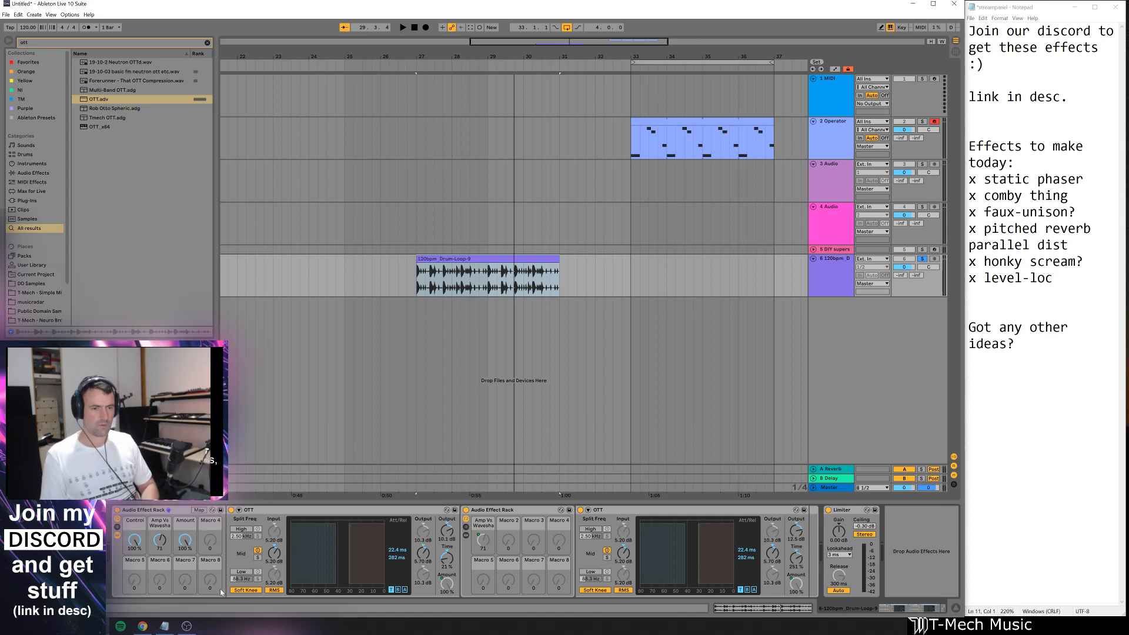
key(ctrl+r)
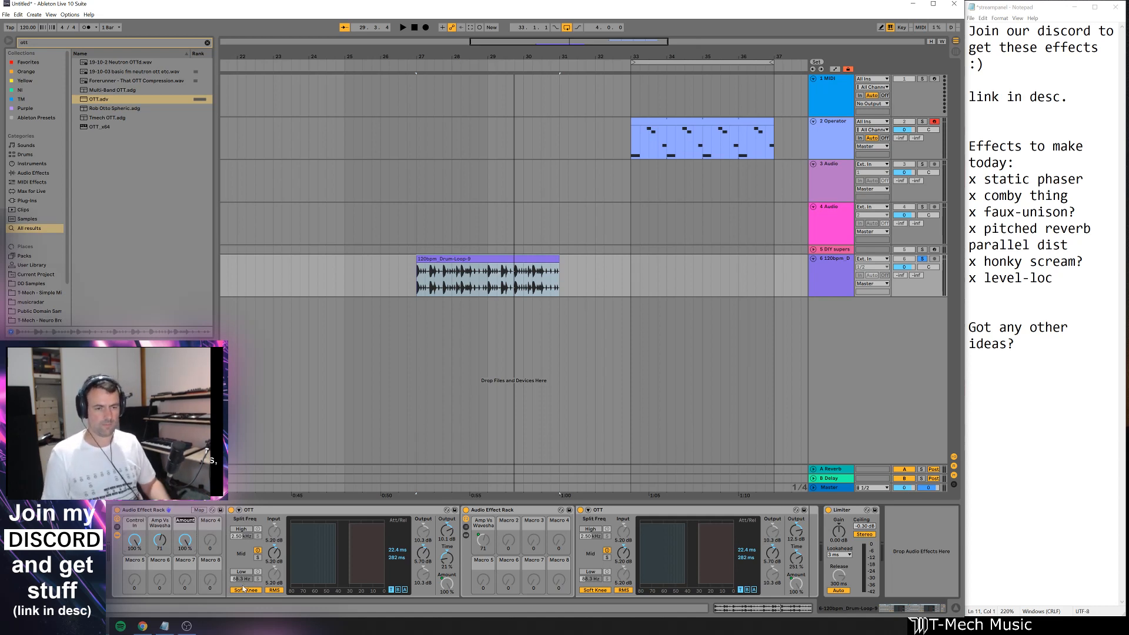
text(Conbtrol Out)
key(Return)
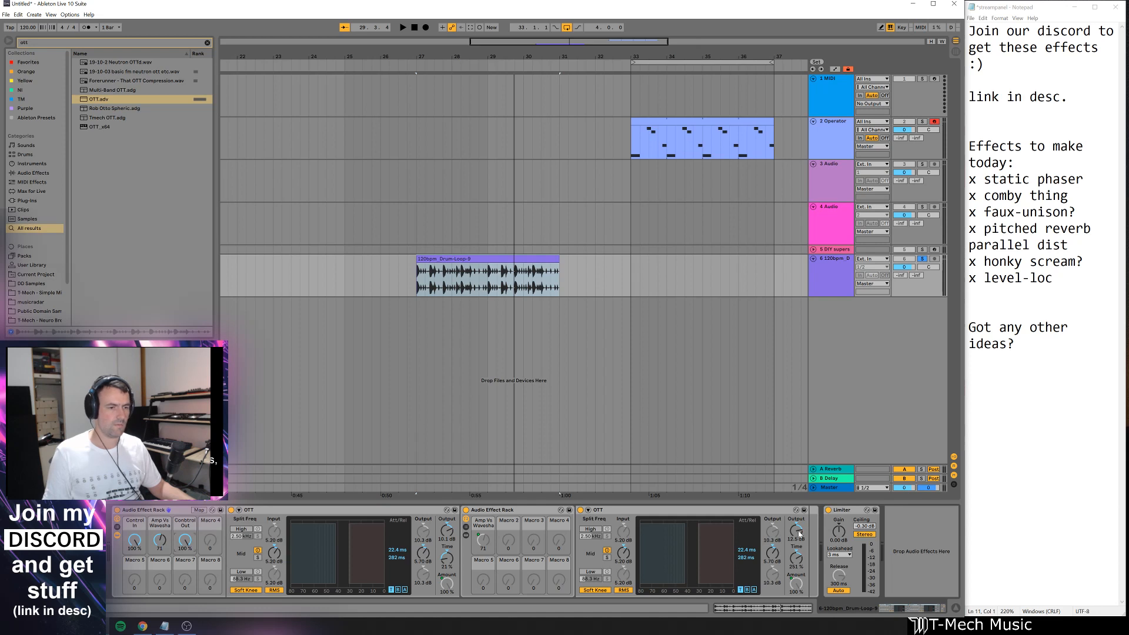
- Play the drum loop, turn the output control macro down to 0% and reset the second OTT's overall output to 0 dB
key(space)
drag(798, 533, 798, 582)
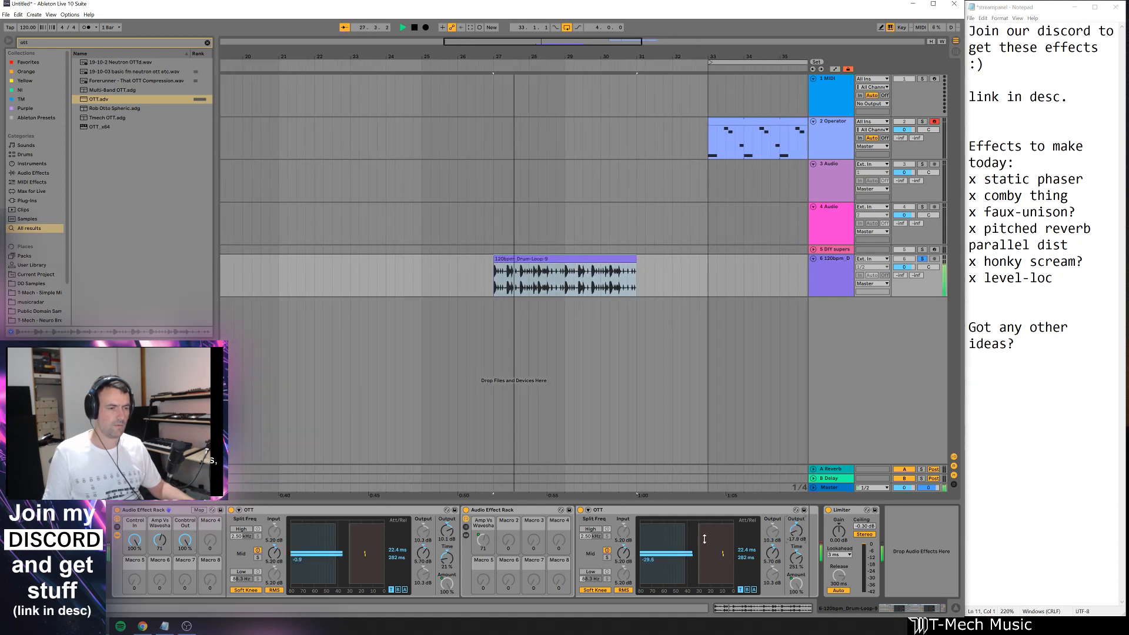
double_click(186, 544)
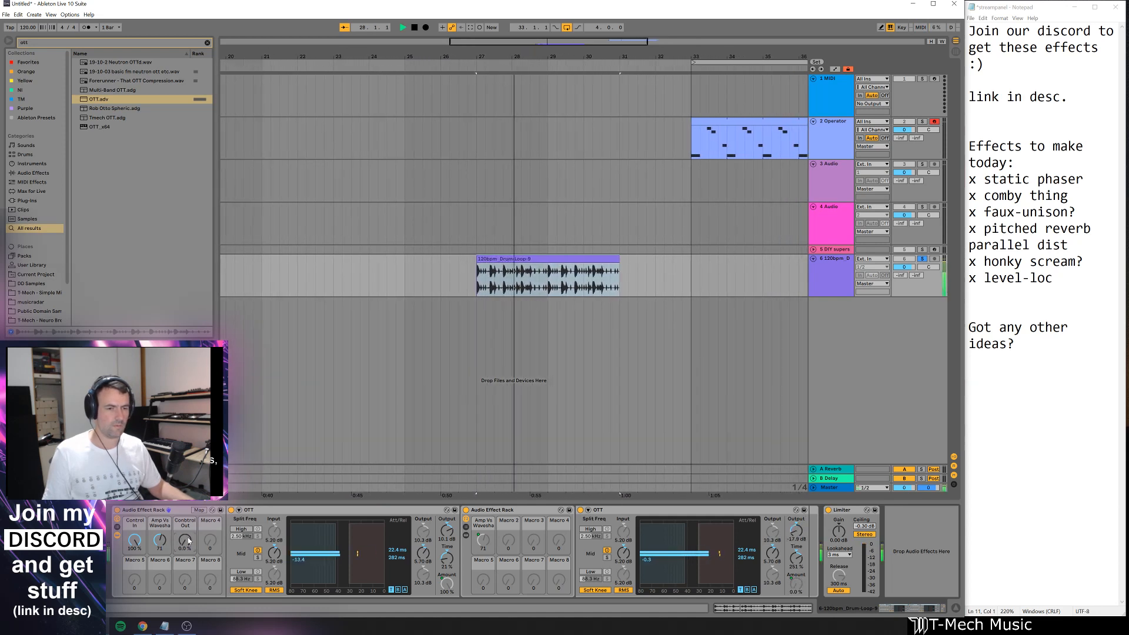
double_click(798, 533)
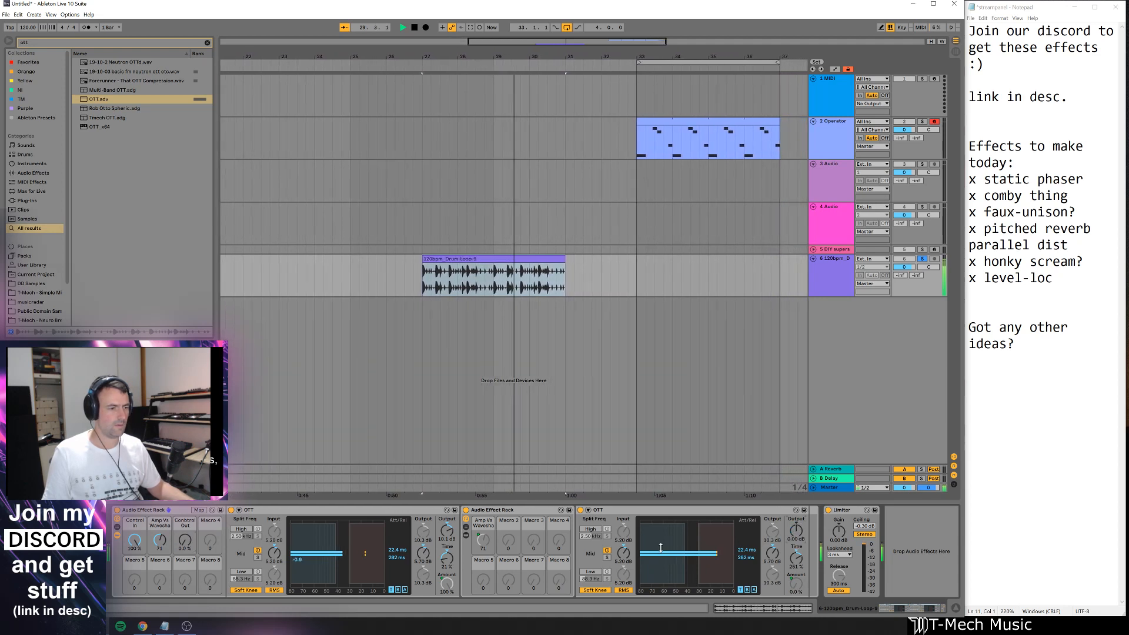
- Compare both control macros at their extremes on the playing loop, leaving Control In at about 68% and the output control at about 50%
double_click(134, 545)
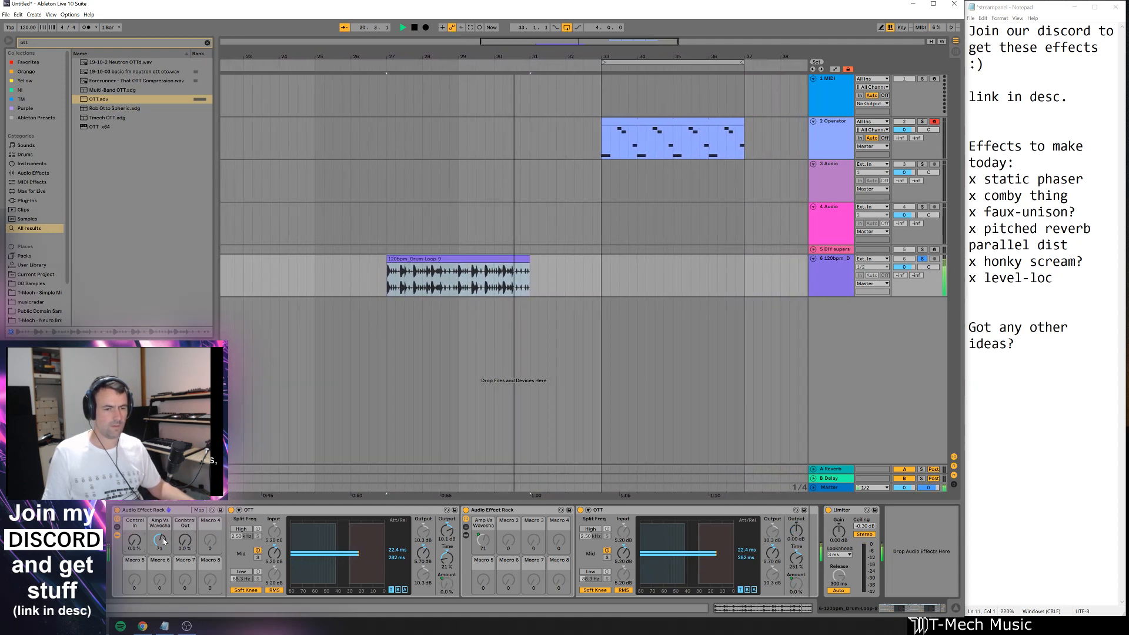
drag(134, 545, 134, 464)
drag(185, 543, 185, 465)
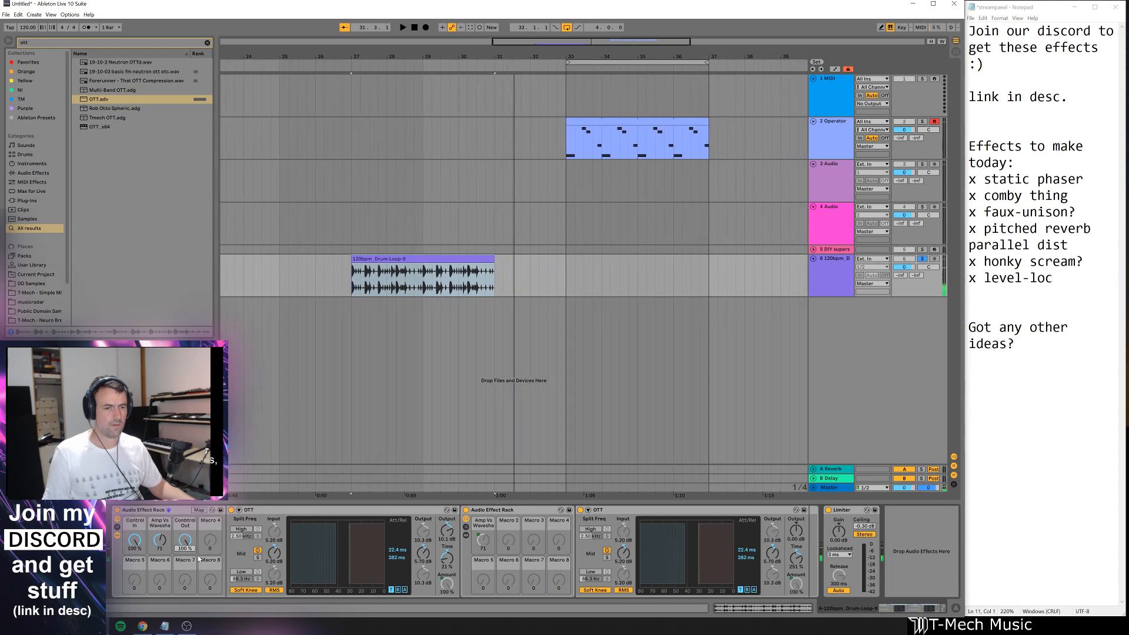
drag(134, 541, 134, 567)
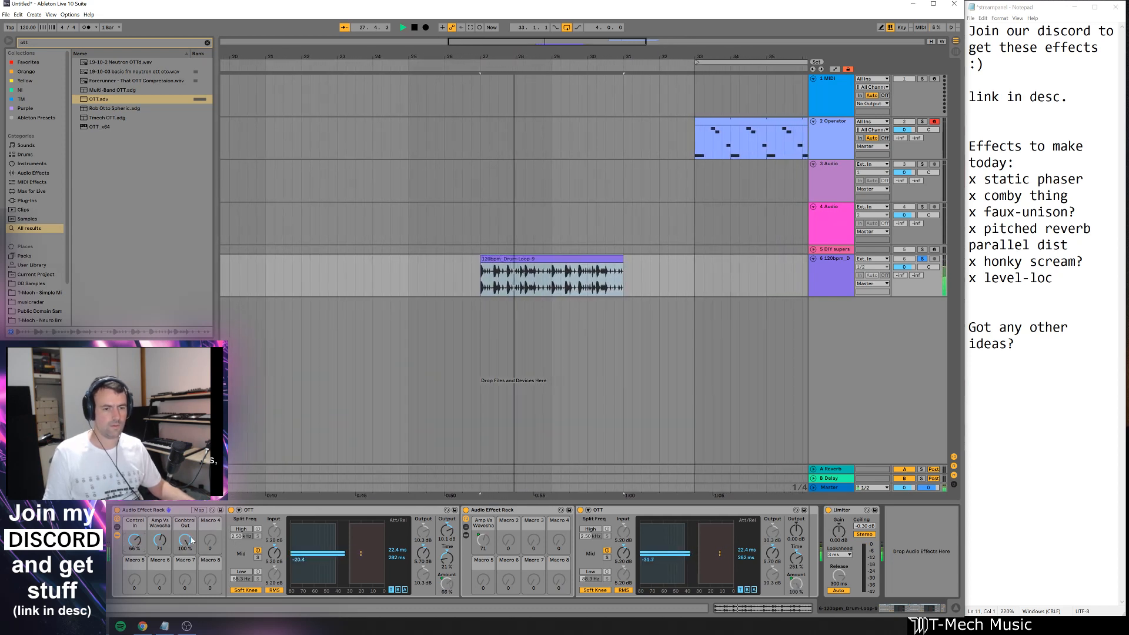
drag(185, 541, 185, 579)
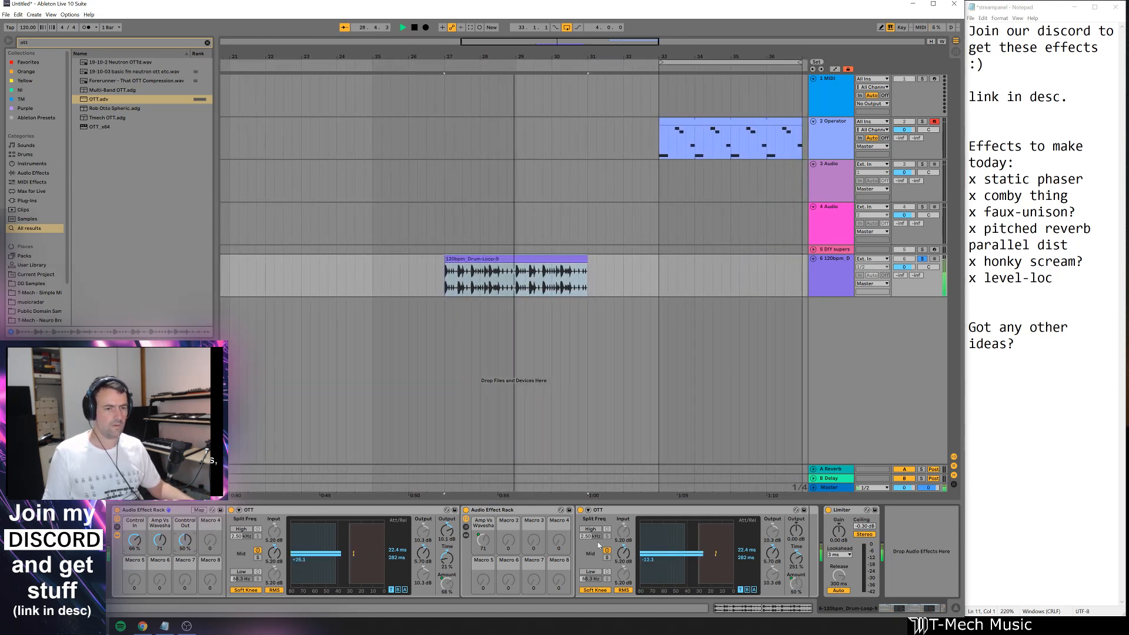
key(space)
- Map the first OTT's Time scaling to Macro 5 and the second OTT's Time scaling to Macro 7
right_click(447, 559)
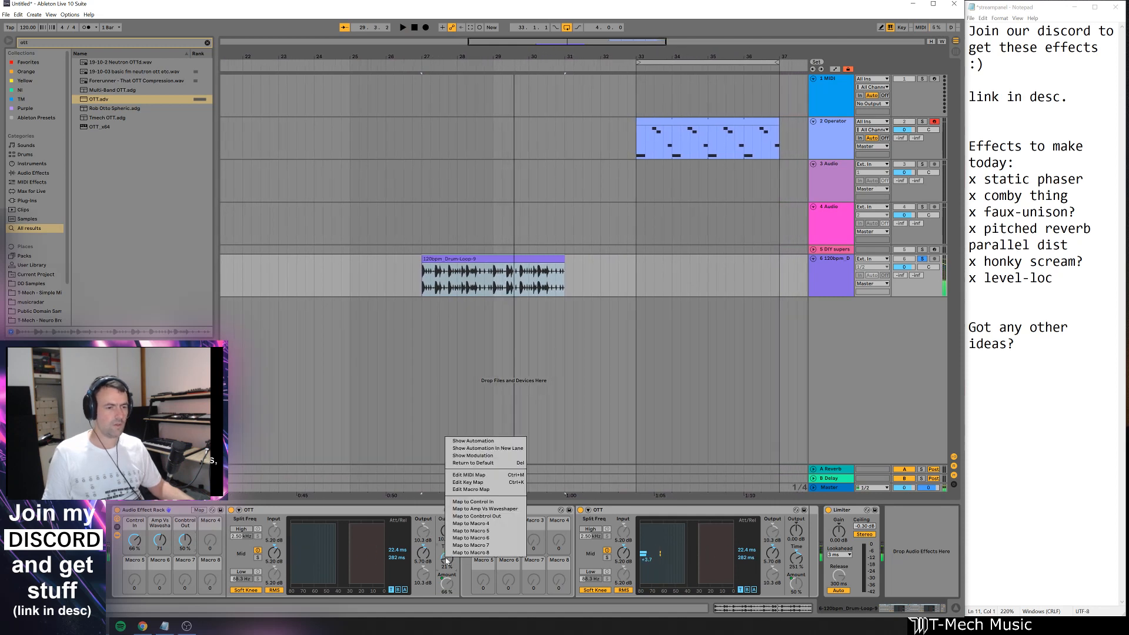
click(480, 531)
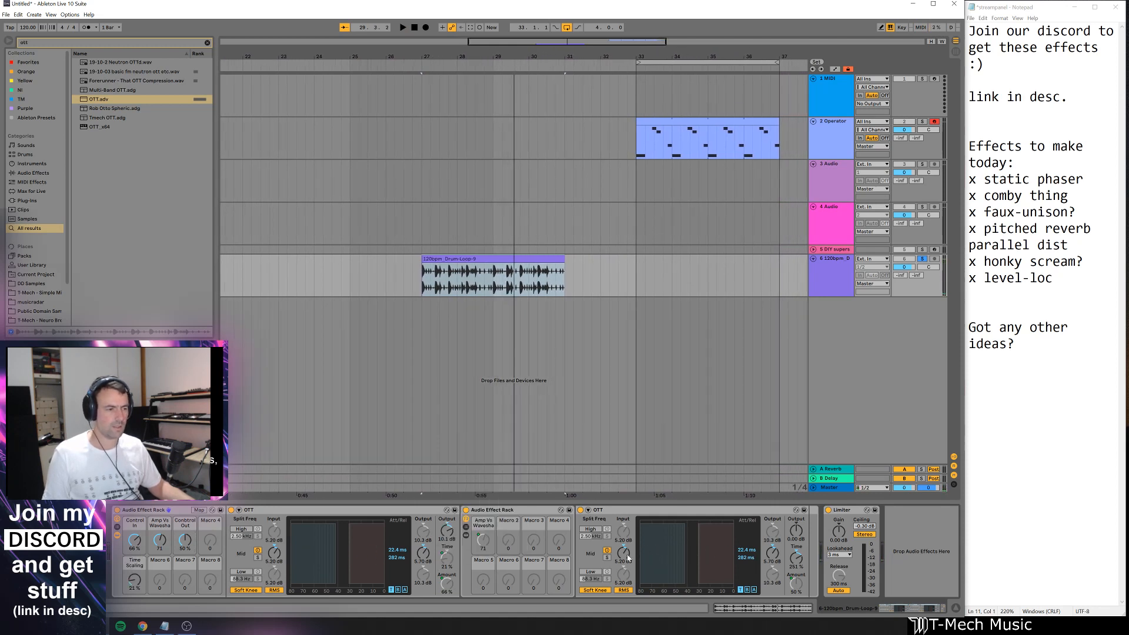
right_click(801, 567)
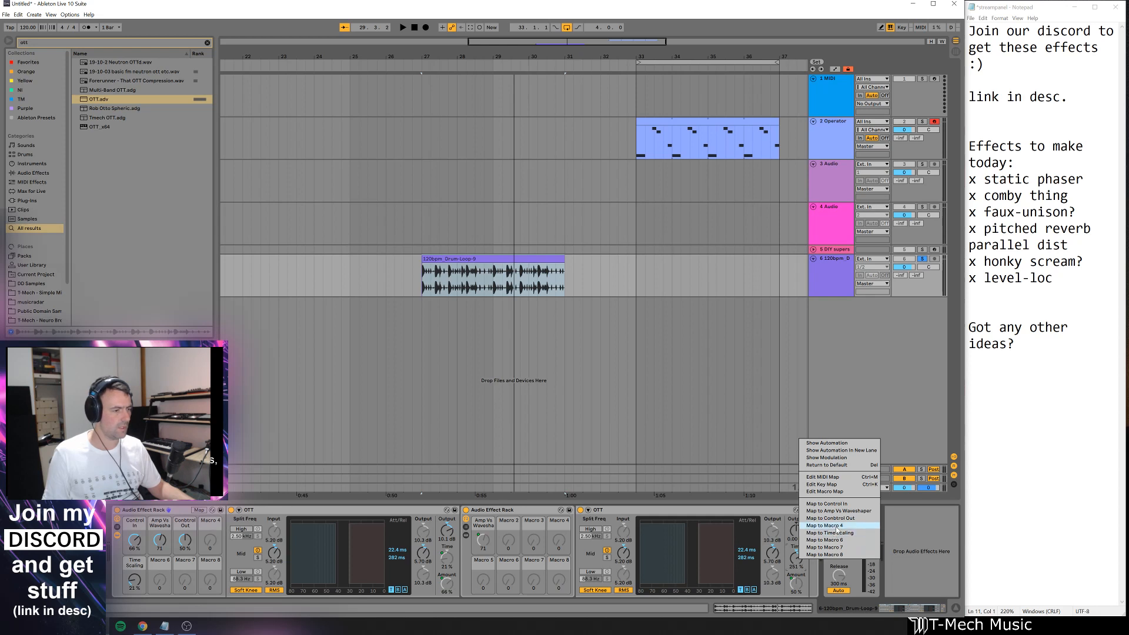
click(840, 548)
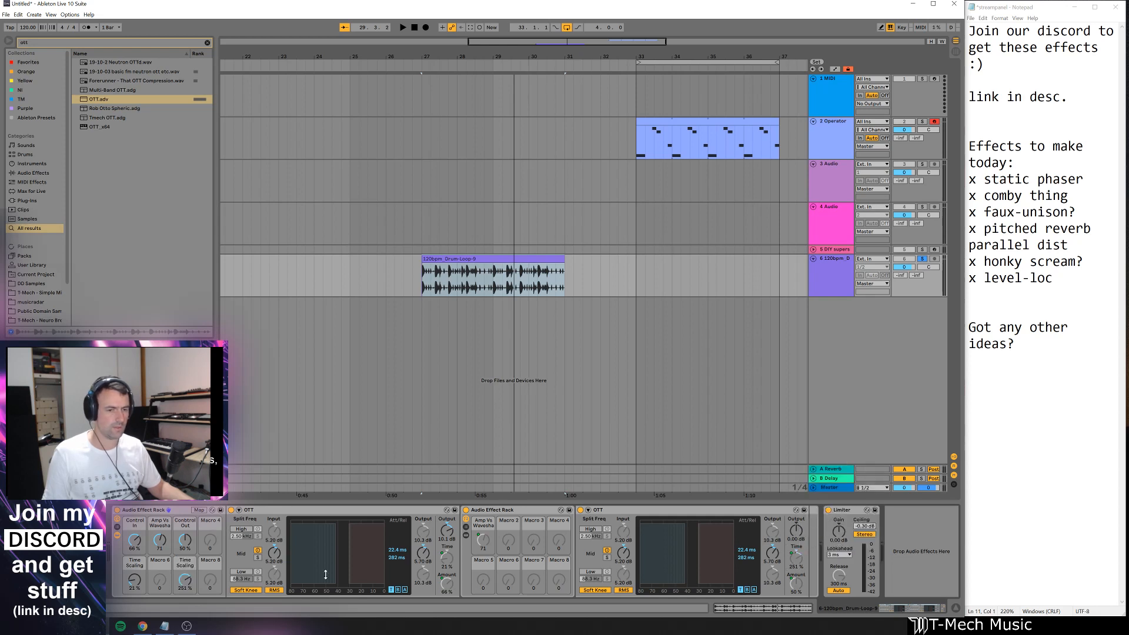
- Rename the two time-scaling macros "In Scaling" and "Out Scaling", and listen briefly to the loop
key(ctrl+r)
text(In Scaling)
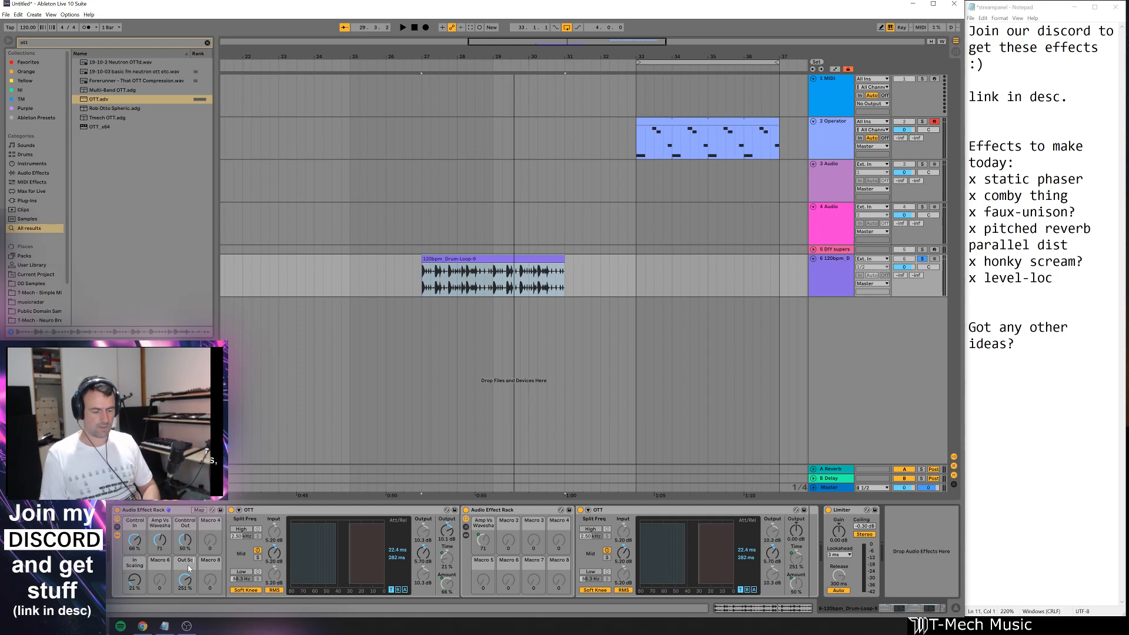
key(space)
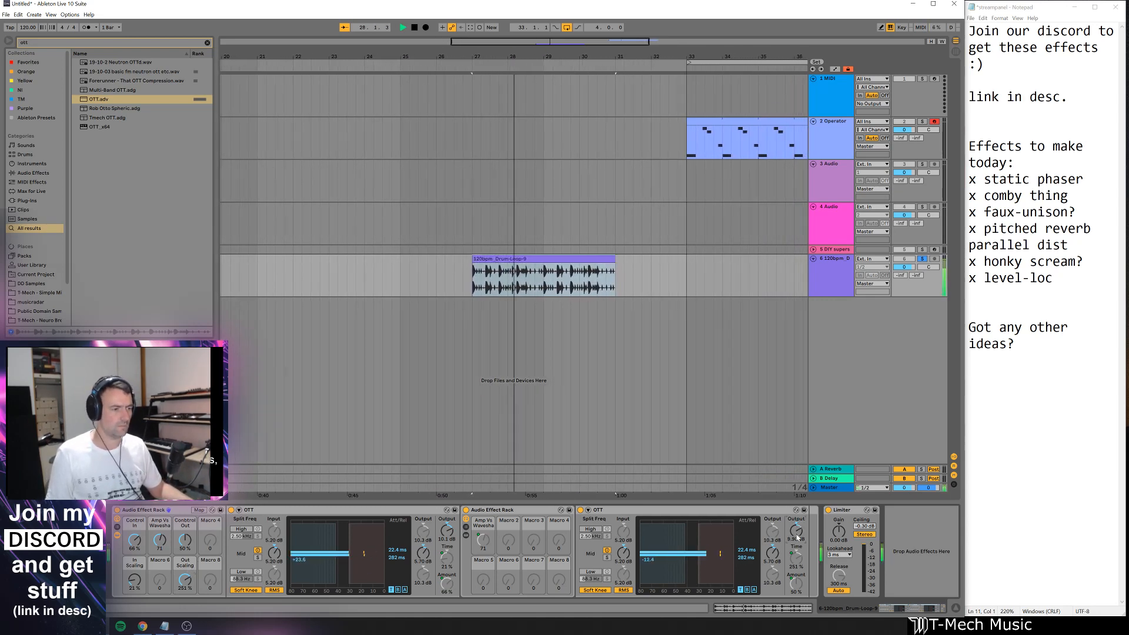
key(space)
- Search the browser for "sat" and add a Saturator after the second OTT in the outer rack
key(ctrl+f)
text(sat)
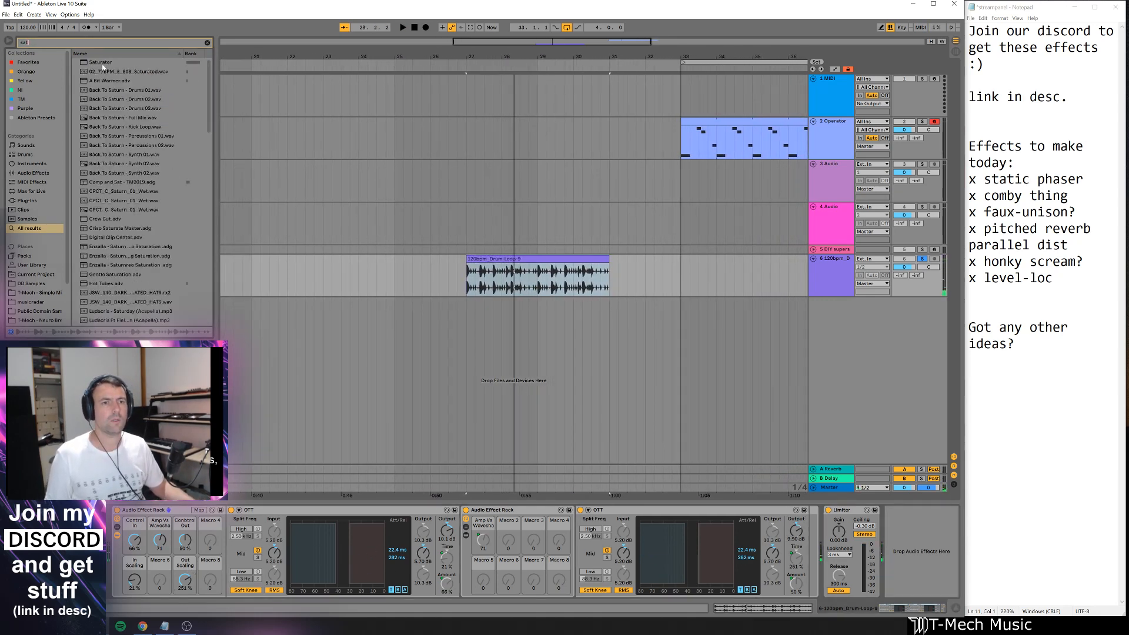
key(Return)
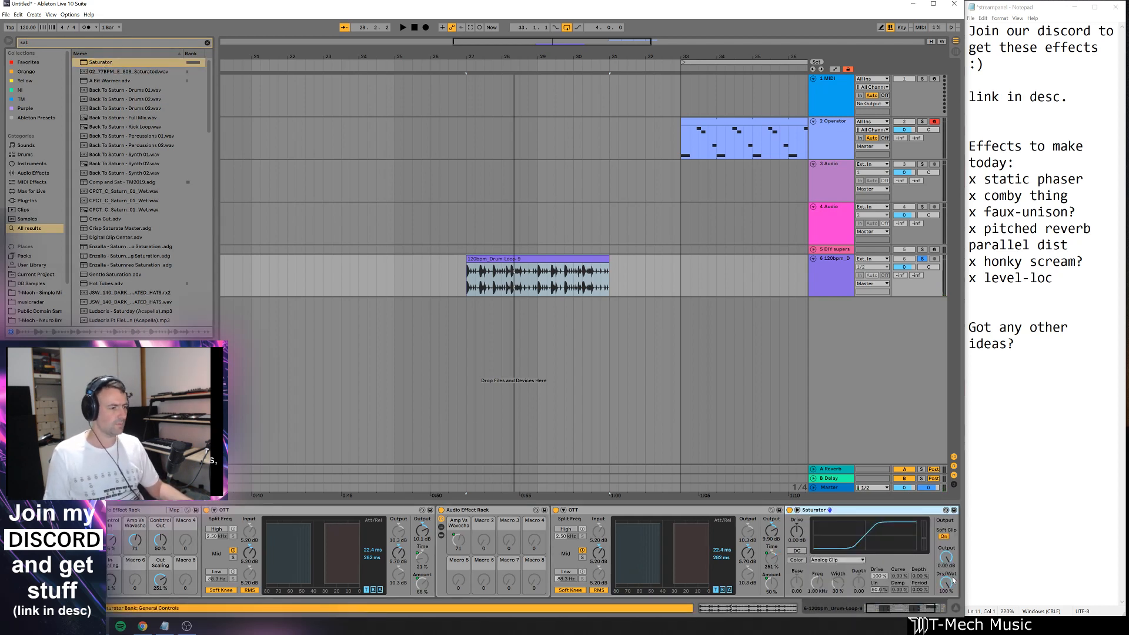
- Map the Saturator's Drive to Macro 8, named "Output Drive", and set it to about -0.85 dB while the loop plays
right_click(797, 533)
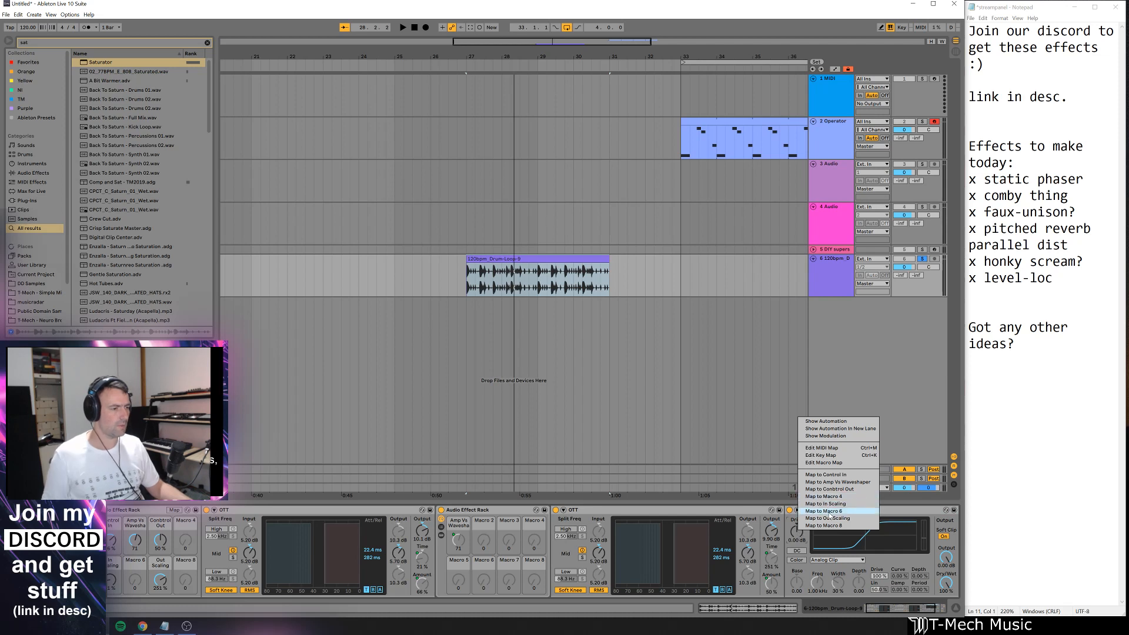
click(832, 526)
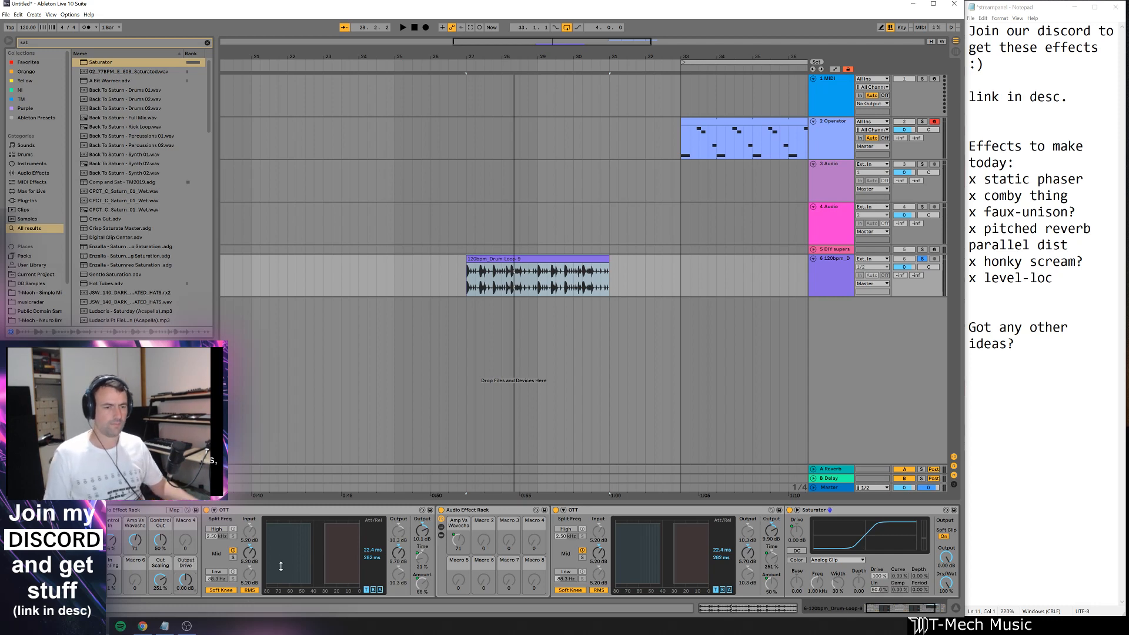
drag(907, 609, 893, 609)
key(space)
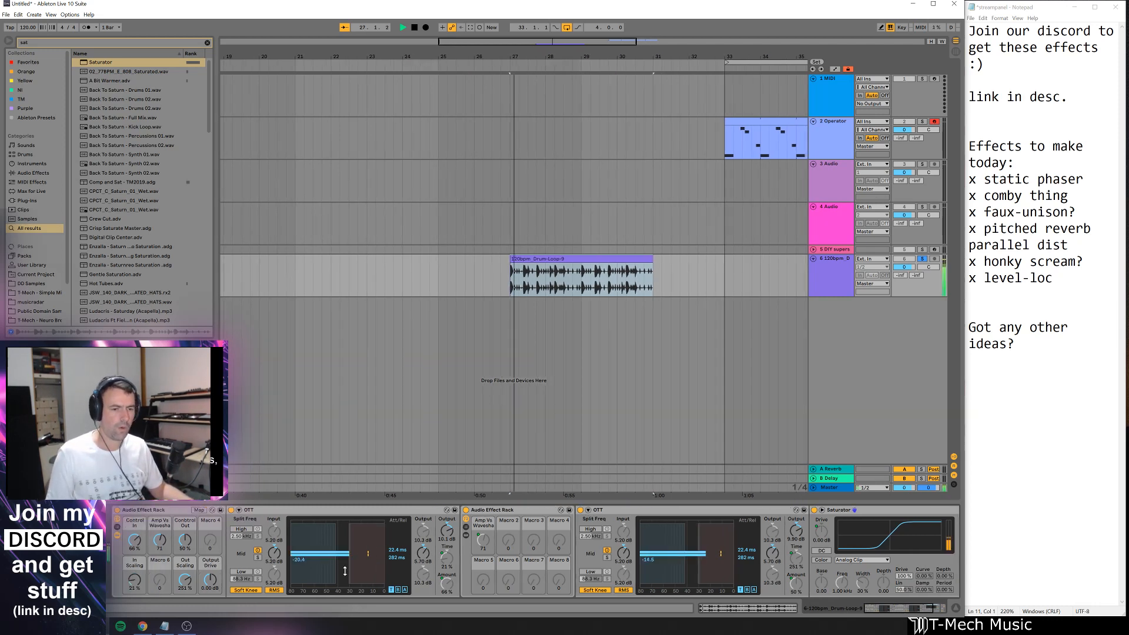
mouse_move(210, 578)
mouse_down()
mouse_move(211, 563)
mouse_move(211, 580)
mouse_up()
key(space)
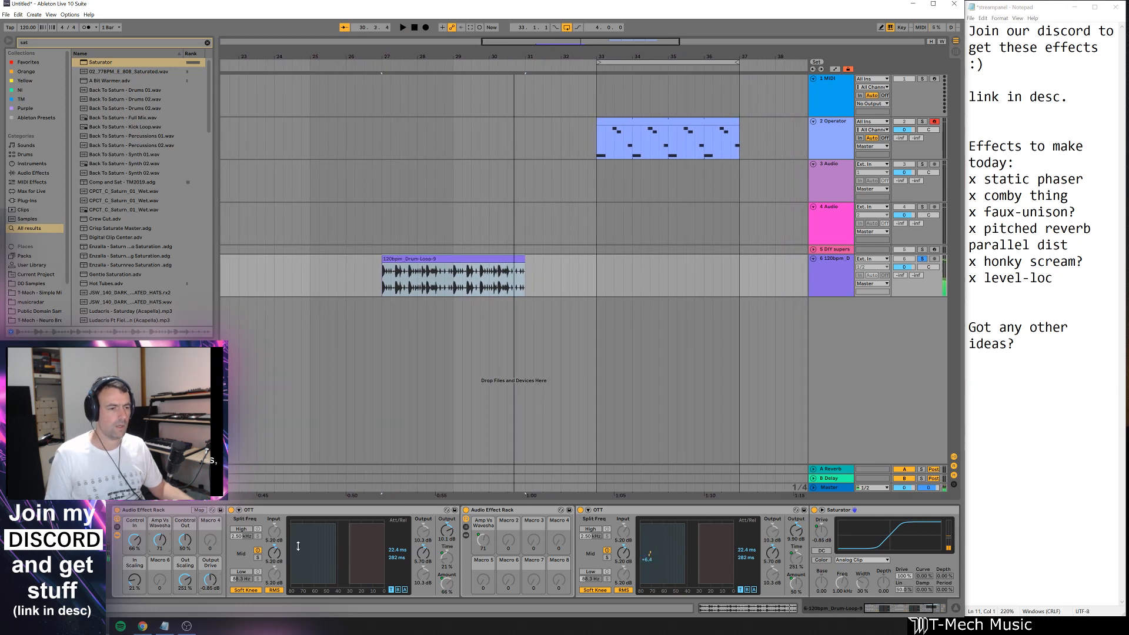
- Unmap the inner rack's Amp Vs Waveshaper macro from outer Macro 2 and map it to Macro 4
right_click(483, 525)
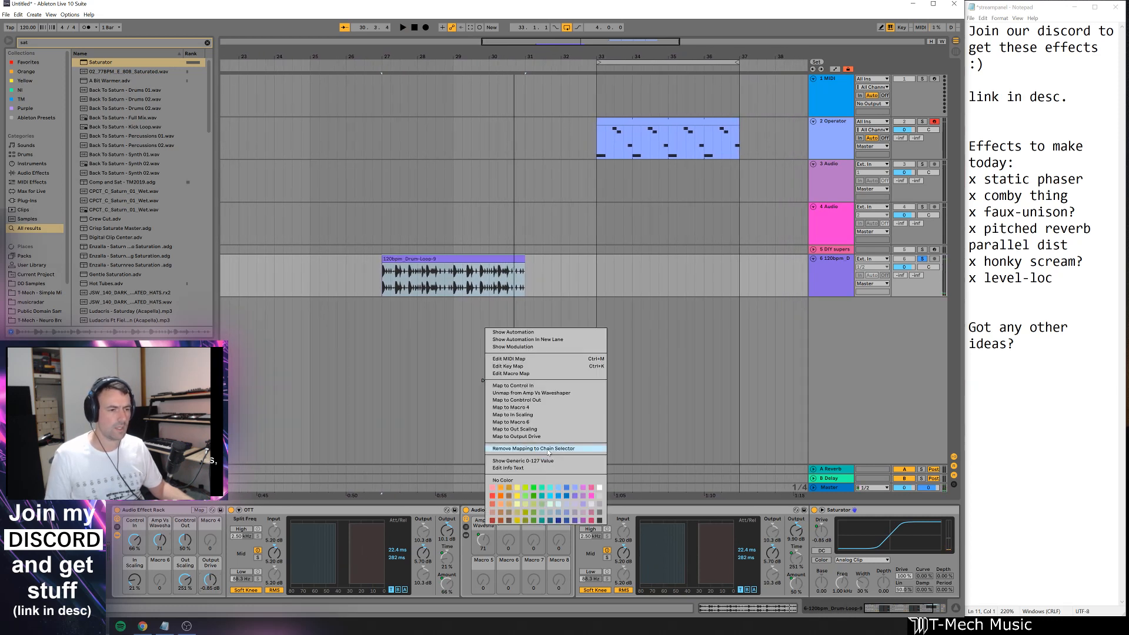
click(553, 393)
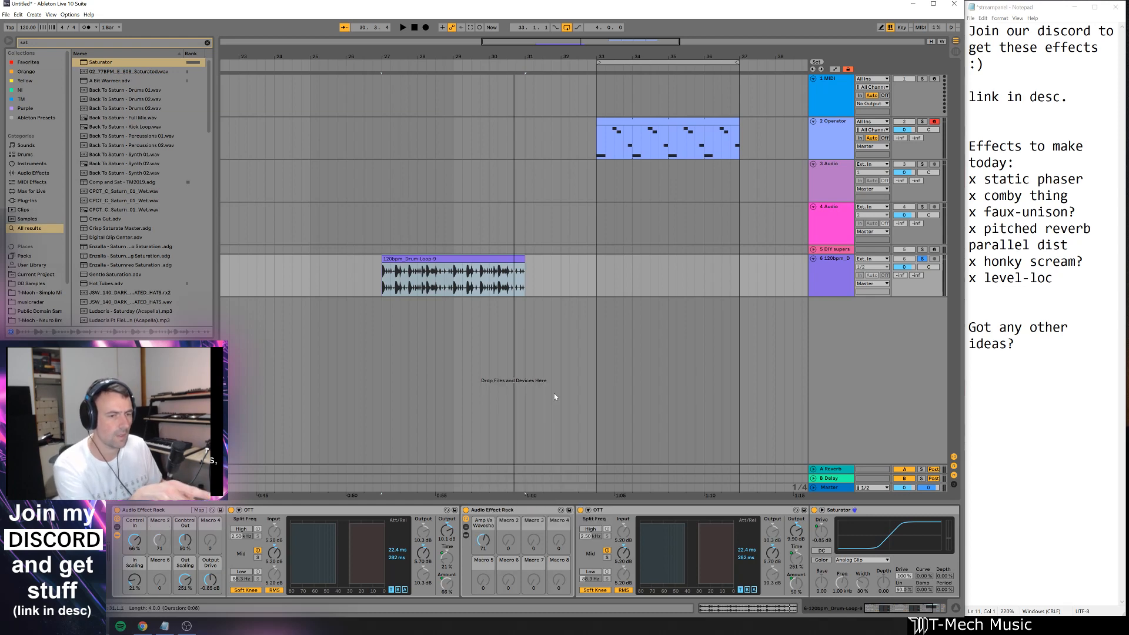
right_click(486, 527)
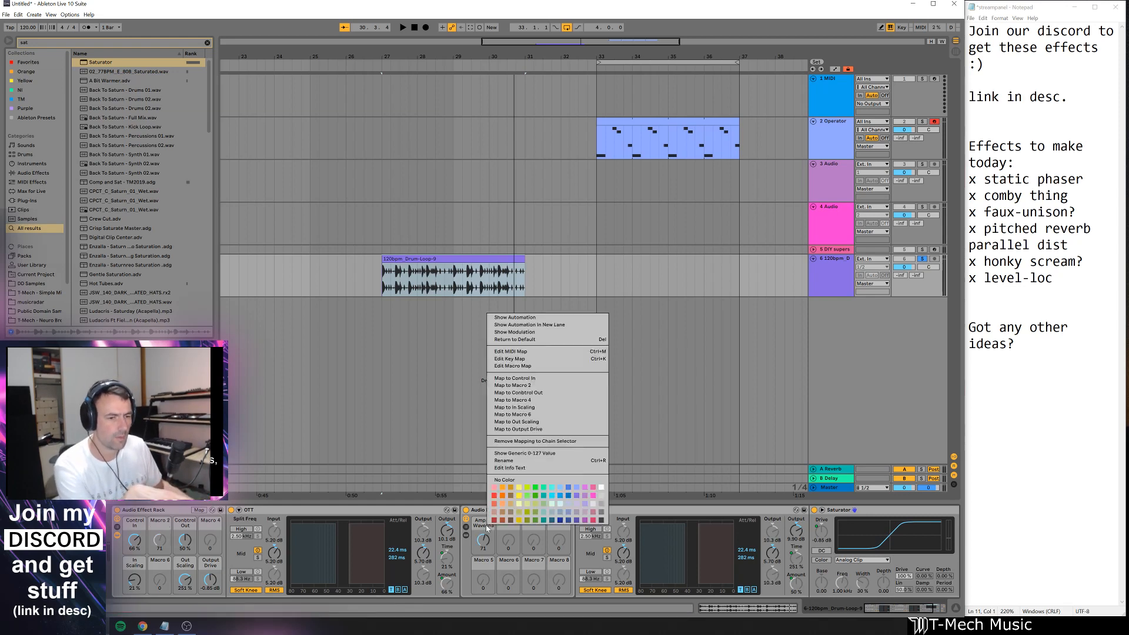
click(526, 401)
right_click(185, 528)
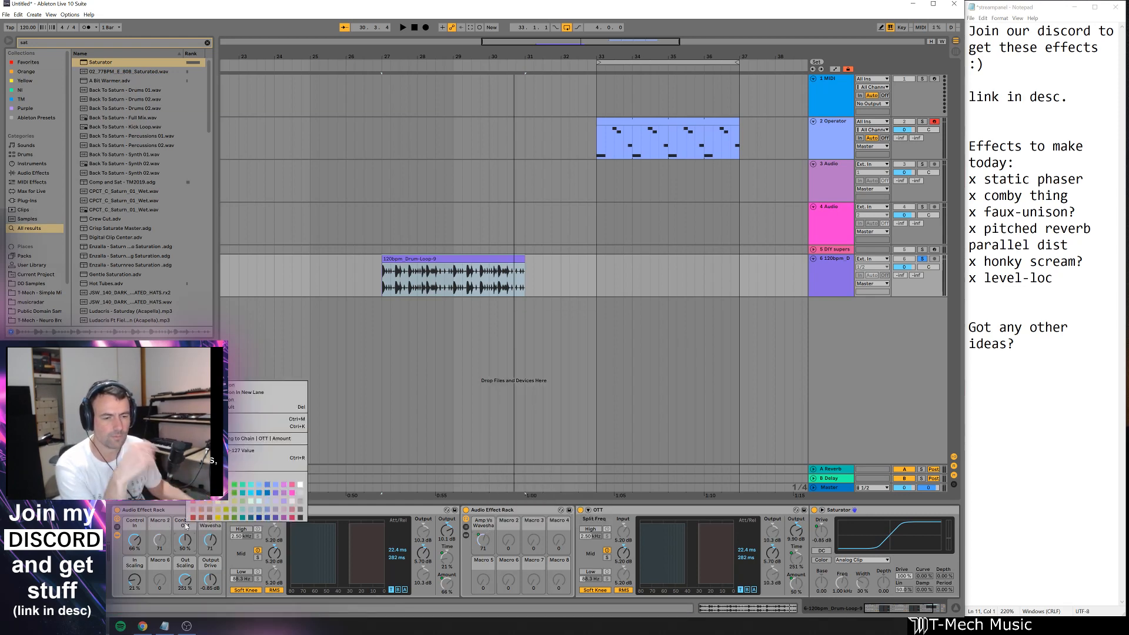
click(180, 527)
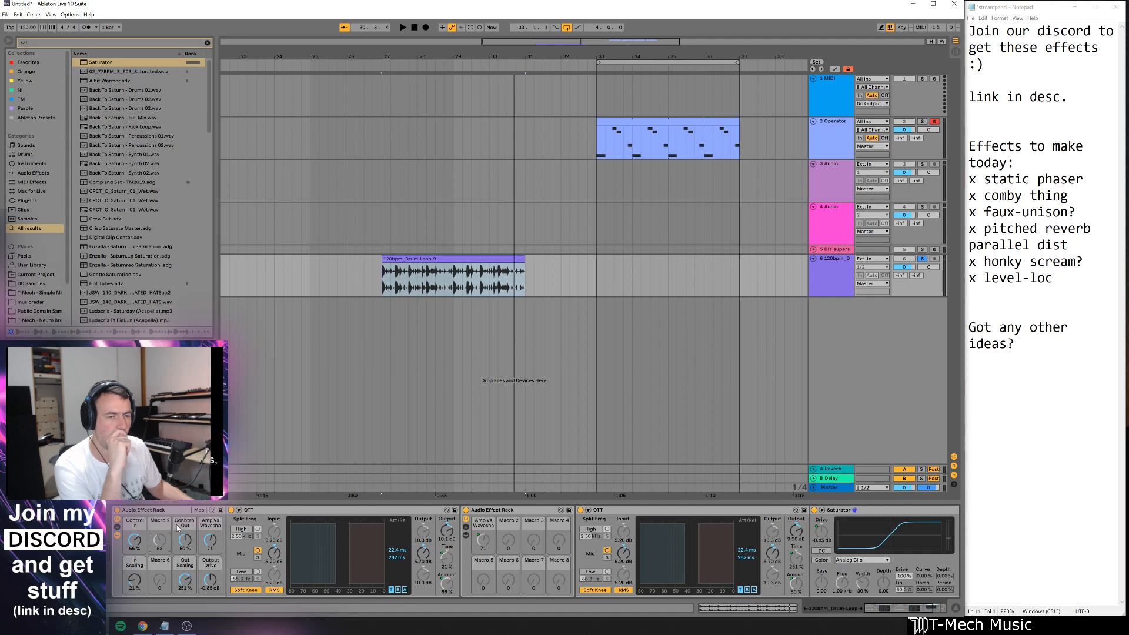
right_click(177, 529)
click(182, 527)
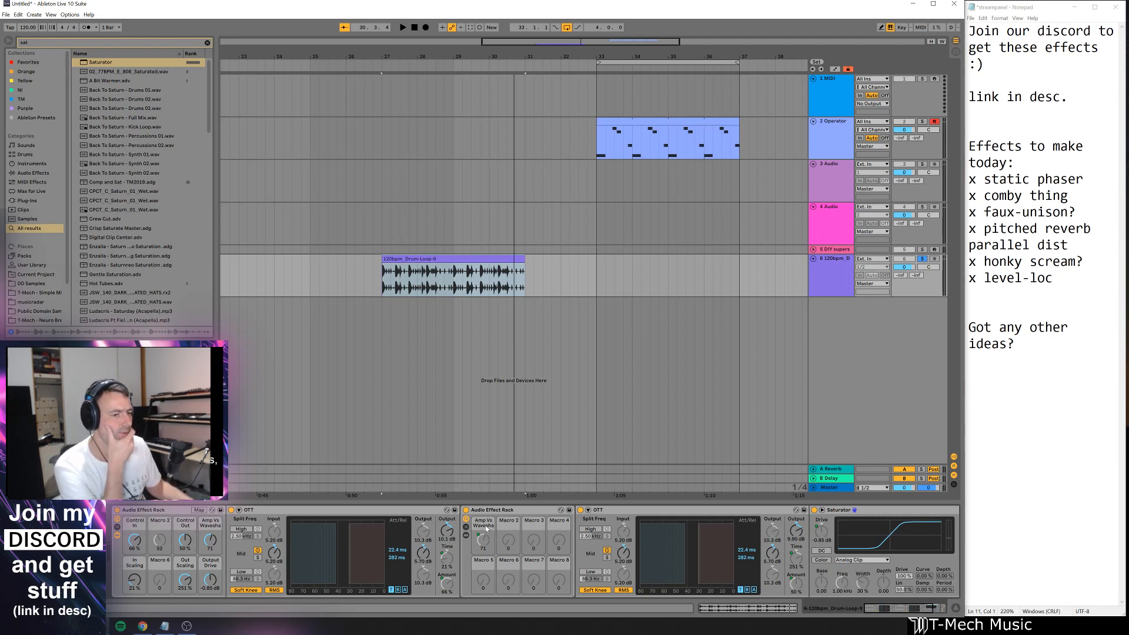
- Show the inner distortion rack's chain list and select its Amp chain
click(467, 528)
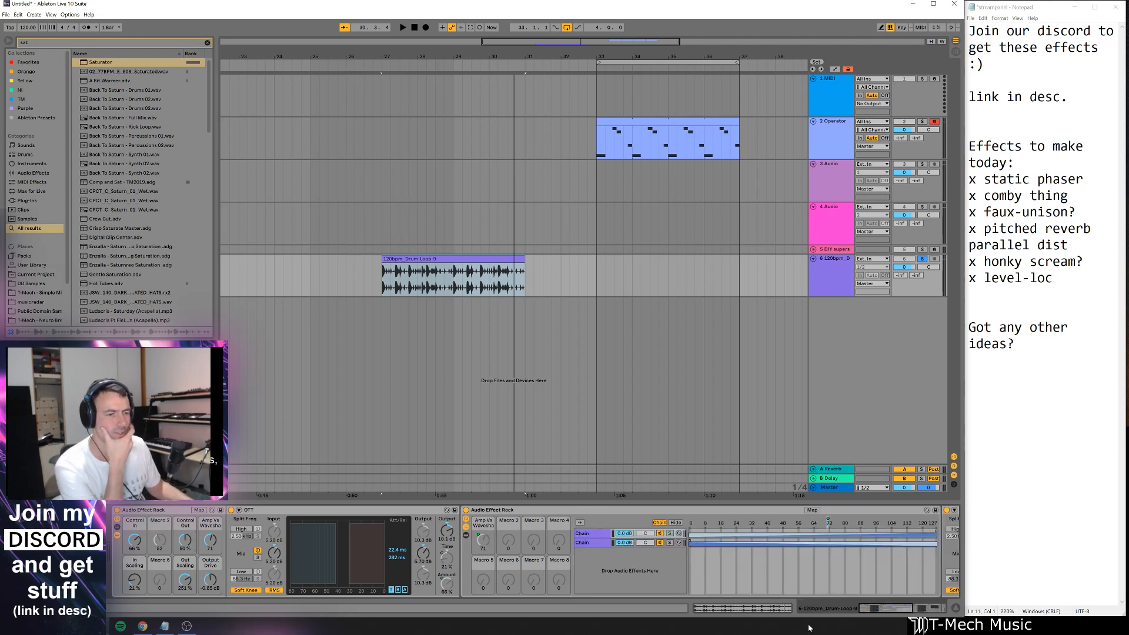
drag(894, 611, 906, 613)
click(429, 534)
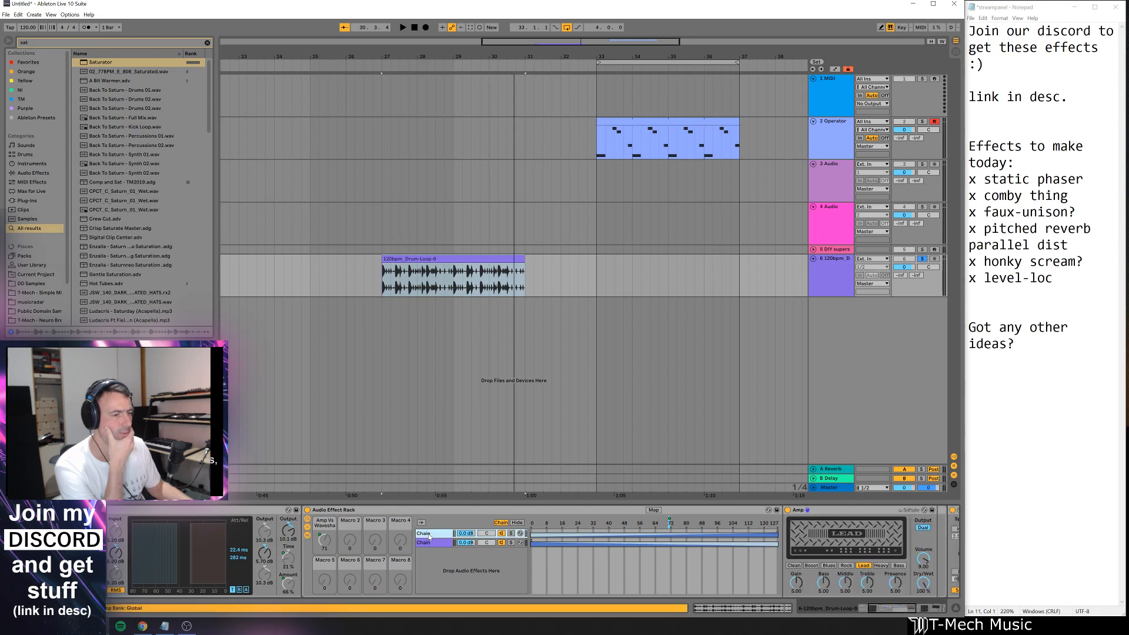
- Map the Amp's type selector to the inner rack's Macro 2 and map that Amp Type macro to the outer rack's Macro 2
right_click(854, 566)
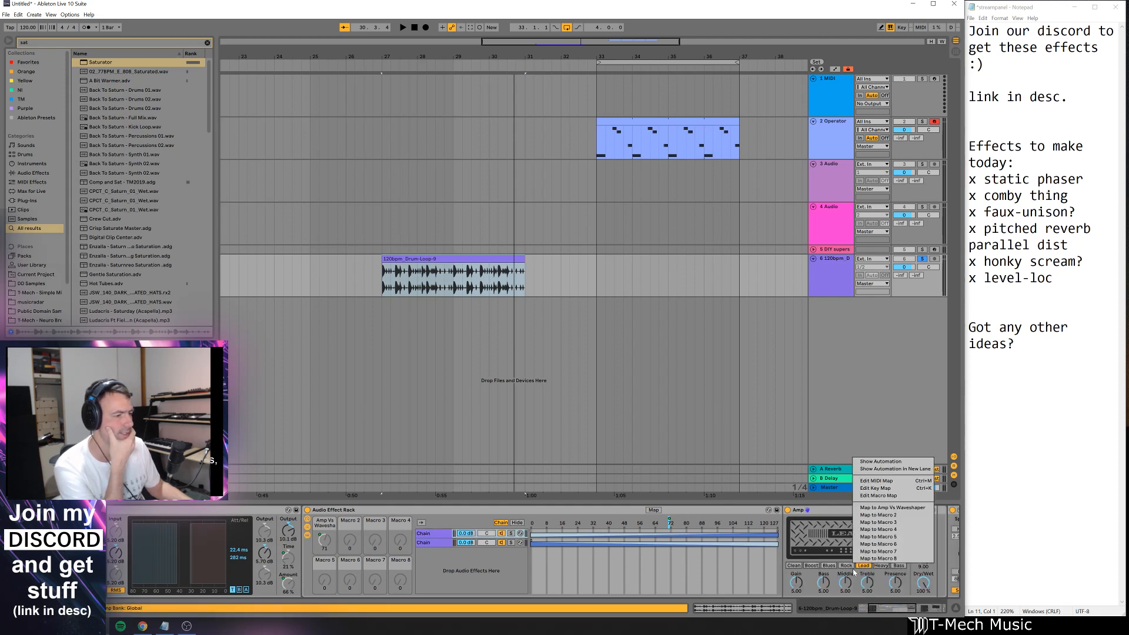
click(880, 515)
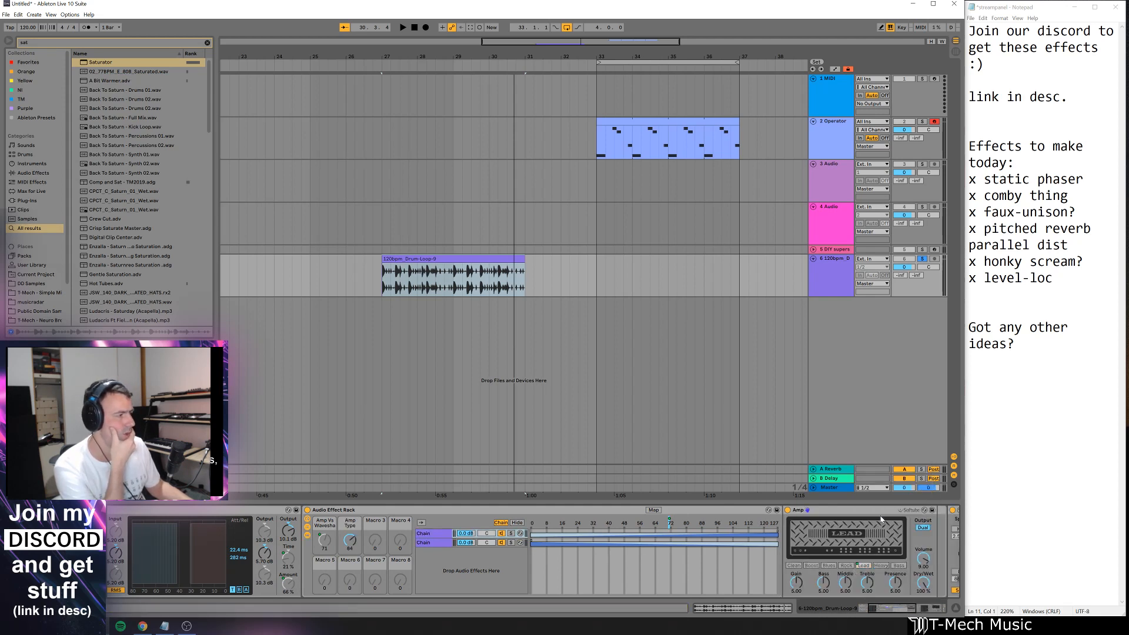
drag(903, 610, 885, 609)
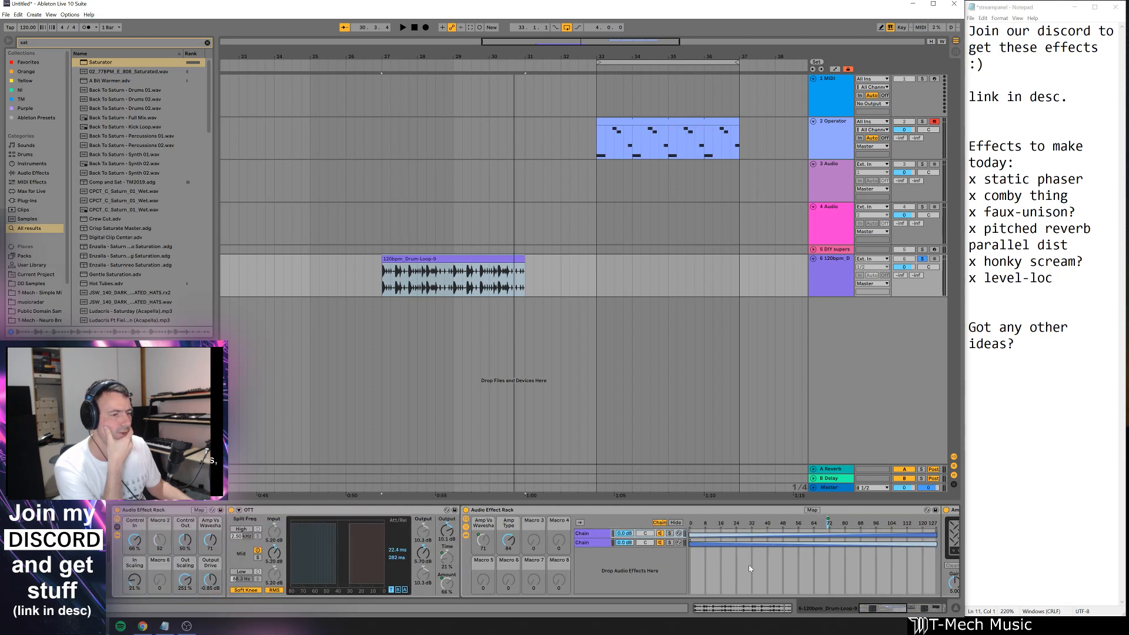
right_click(511, 527)
click(559, 386)
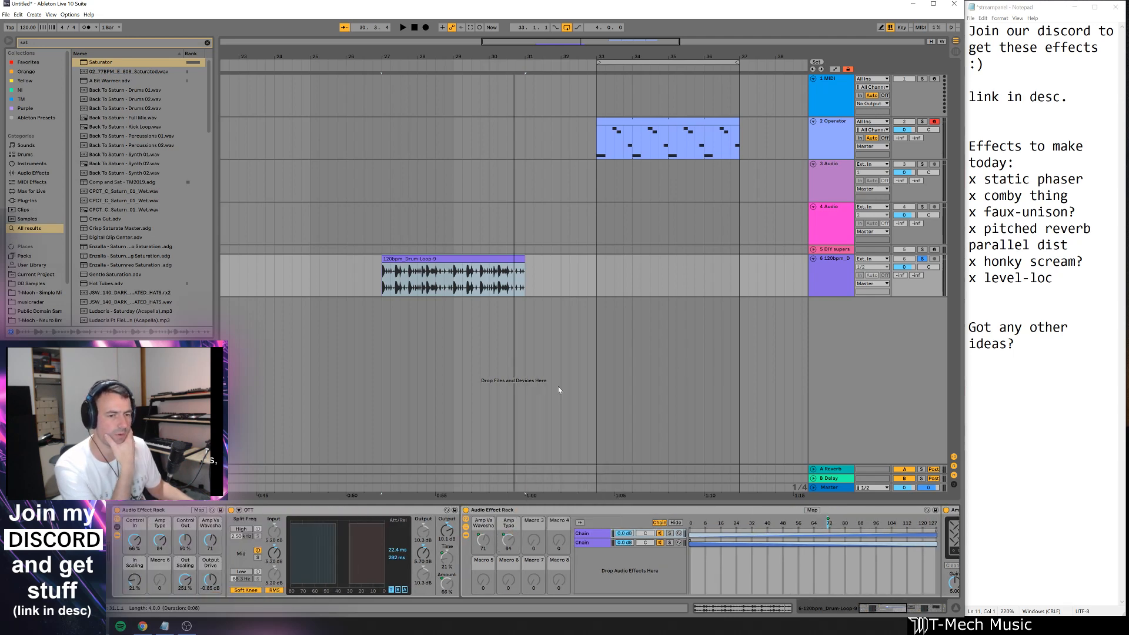
- Select the inner rack's Saturator chain, loop the first three bars of the drum clip and play it
click(600, 543)
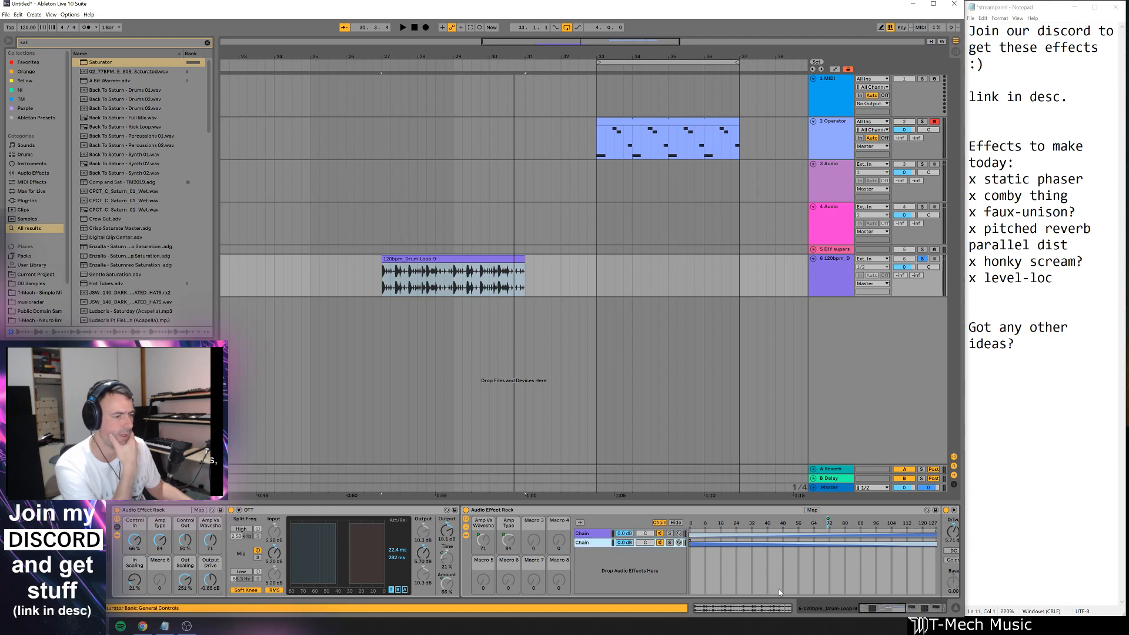
drag(890, 613, 911, 612)
key(space)
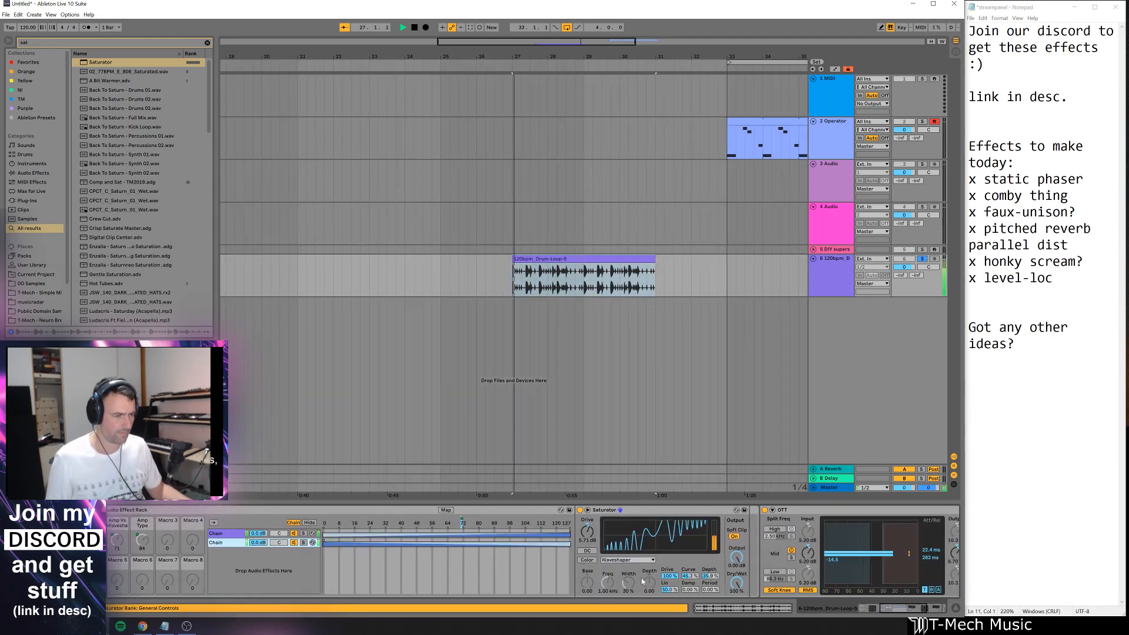
key(space)
click(485, 276)
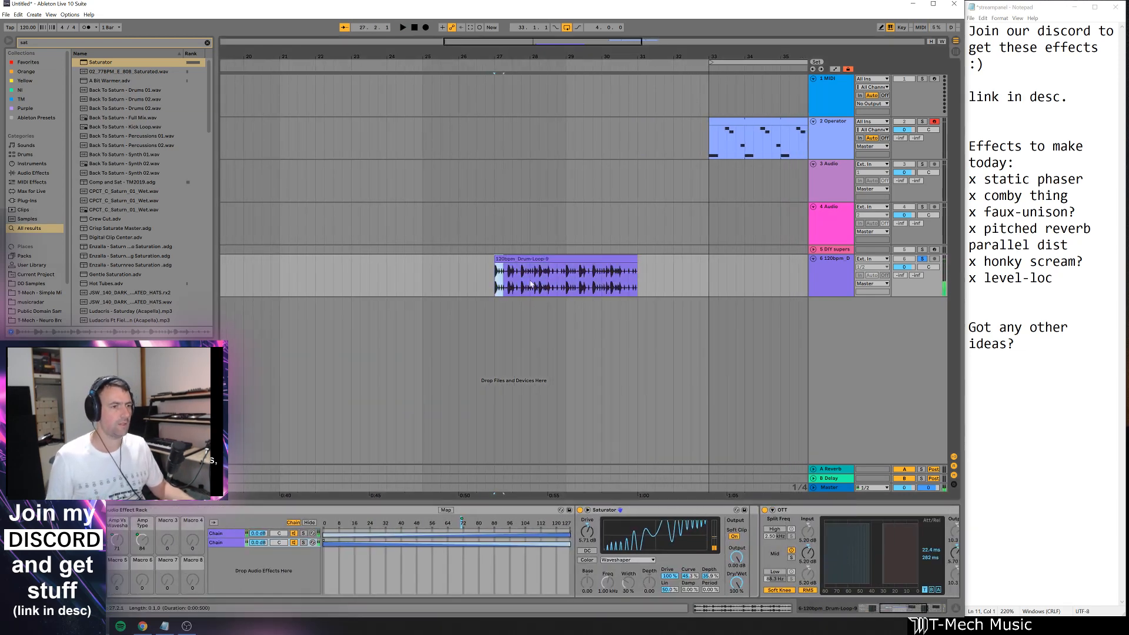
drag(530, 285, 602, 285)
key(ctrl+l)
key(space)
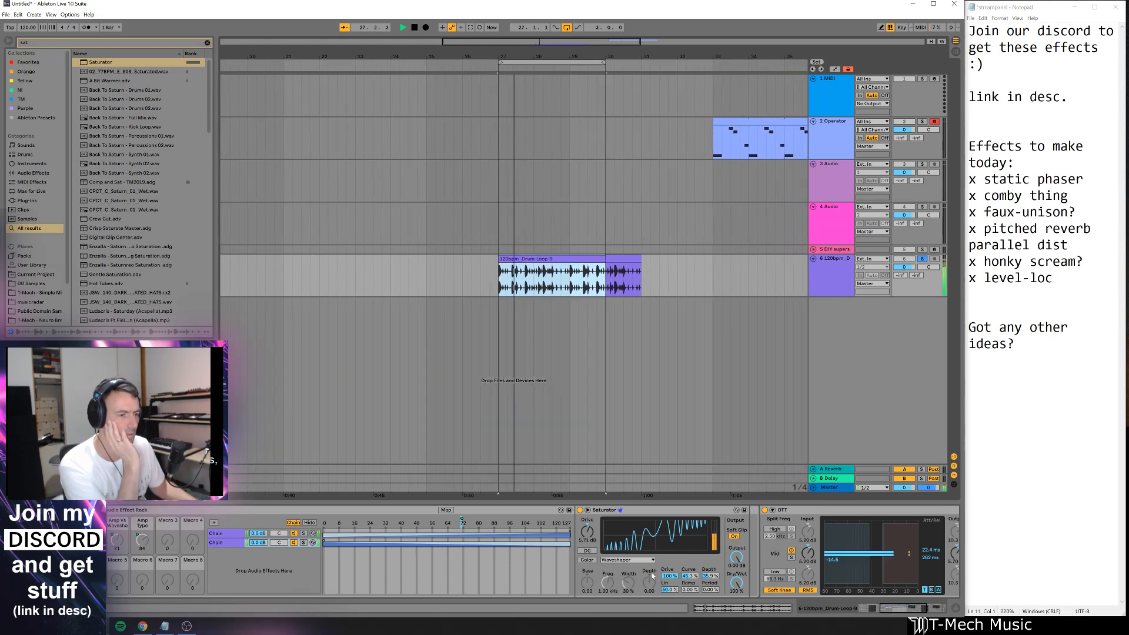
- Lower the outer rack's Amp Vs Waveshaper macro to 0 while the loop plays
mouse_move(669, 576)
mouse_down()
mouse_move(669, 631)
mouse_move(669, 575)
mouse_up()
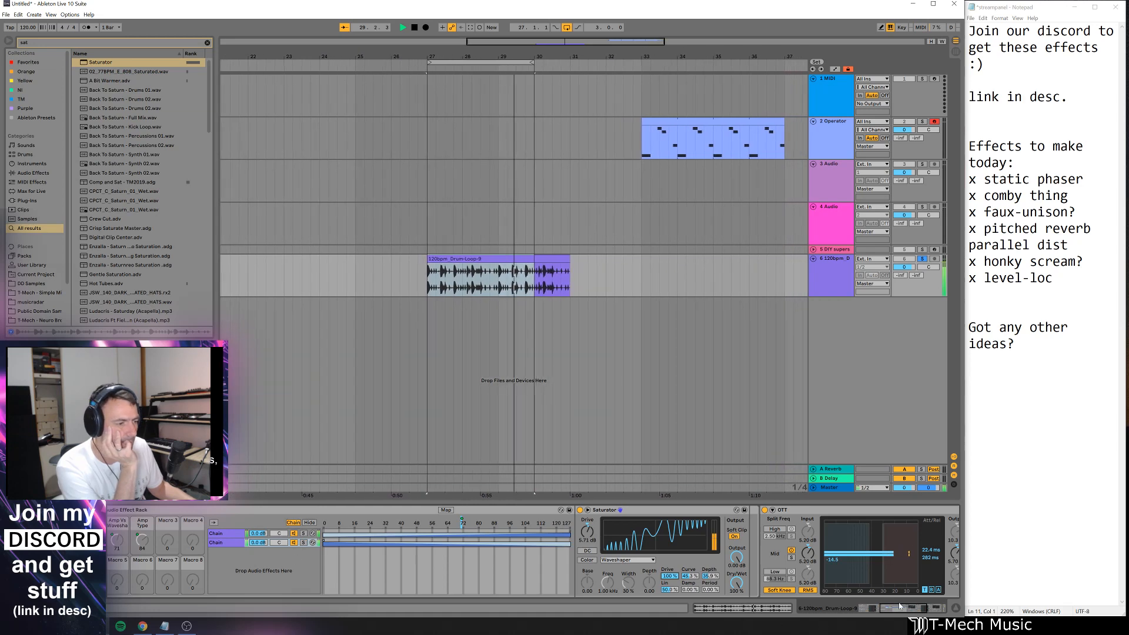
drag(899, 607, 874, 608)
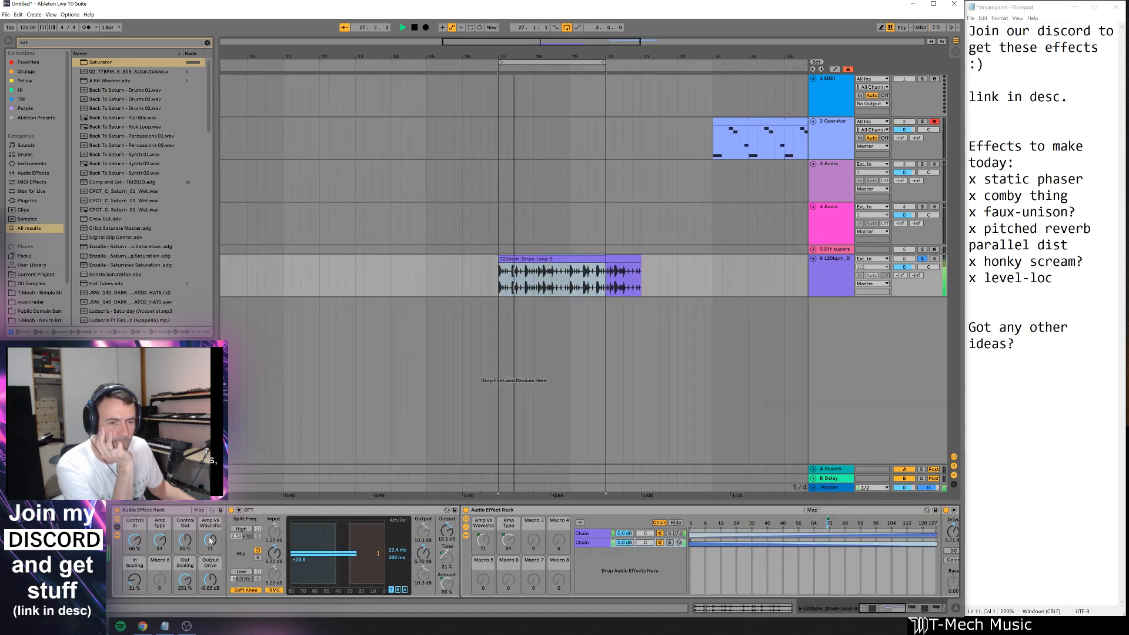
drag(210, 540, 210, 588)
drag(879, 612, 902, 613)
- Set the Saturator's Drive to 6 dB, its waveshaper Drive to 100% and its Curve to about 38%
drag(627, 576, 627, 629)
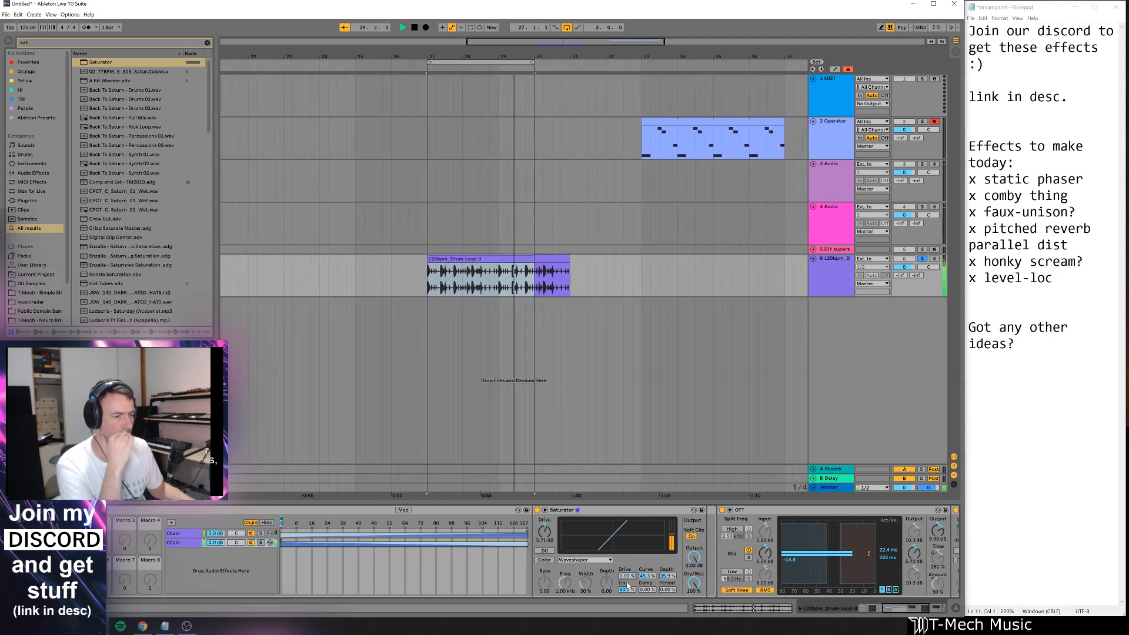
mouse_move(544, 532)
mouse_down()
mouse_move(544, 470)
mouse_move(544, 527)
mouse_up()
drag(627, 577, 627, 518)
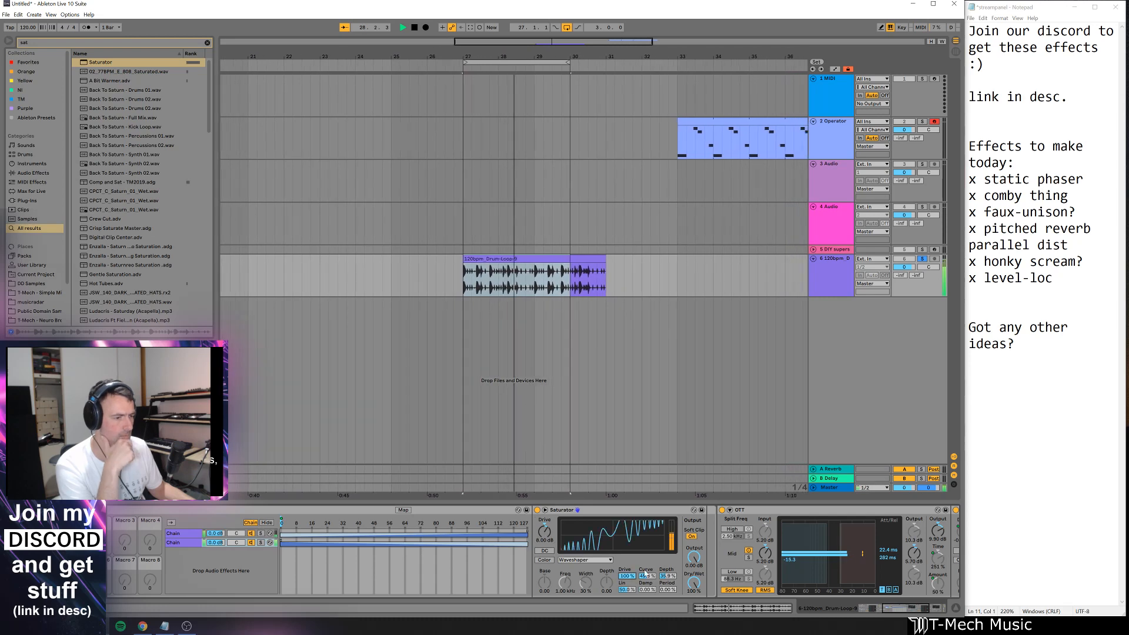
drag(647, 577, 648, 535)
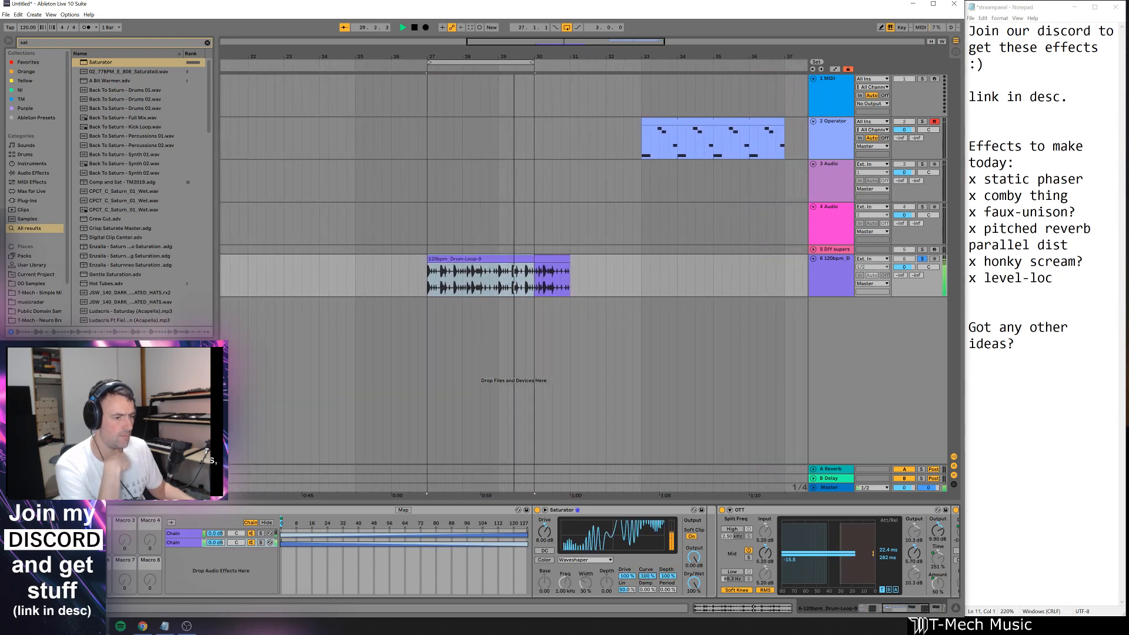
mouse_move(649, 580)
mouse_down()
mouse_move(649, 612)
mouse_move(627, 579)
mouse_move(630, 630)
mouse_move(629, 571)
mouse_up()
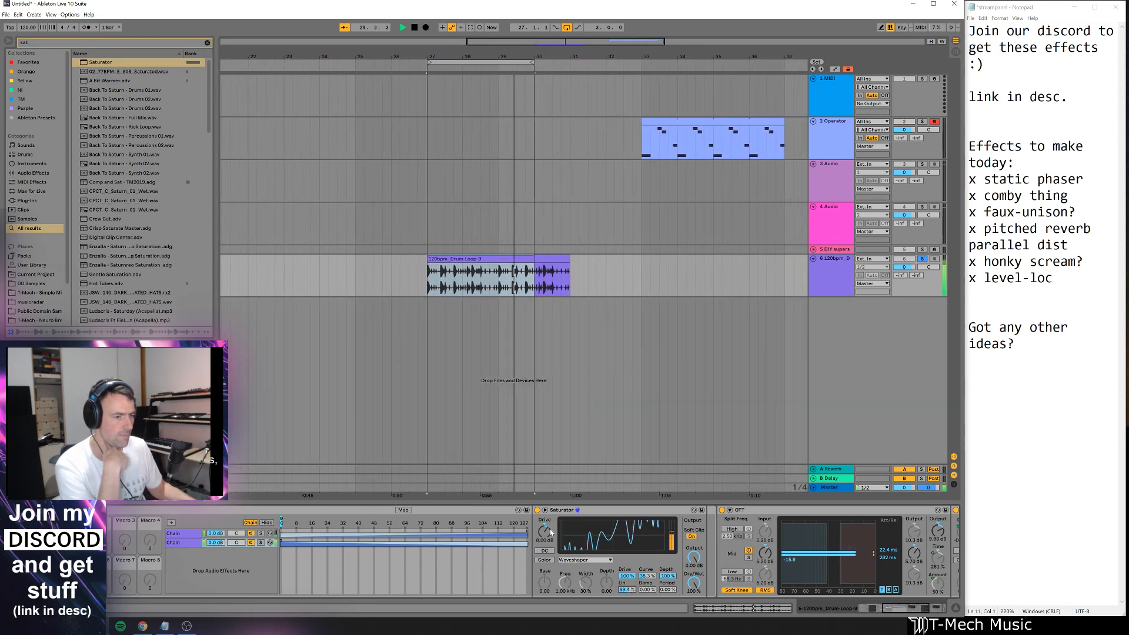
- Set the Saturator's Drive to 12 dB, waveshaper Depth to 100%, Lin and Period to 0% and Damp to about 26.6%
drag(550, 532, 550, 523)
drag(628, 590, 647, 541)
drag(668, 590, 668, 524)
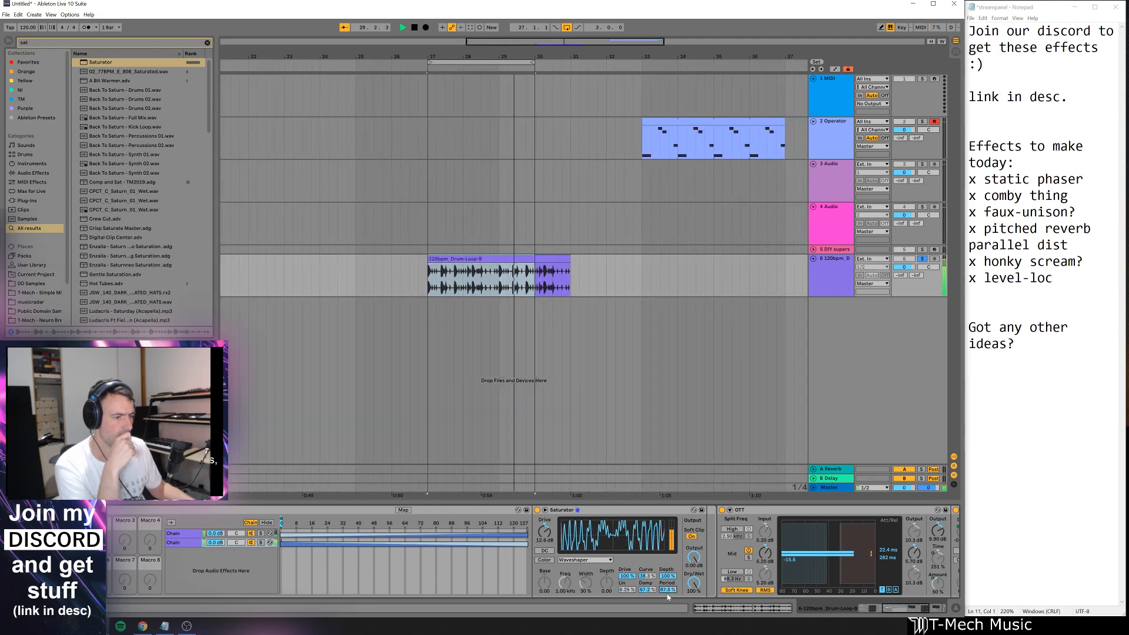
drag(668, 597, 667, 634)
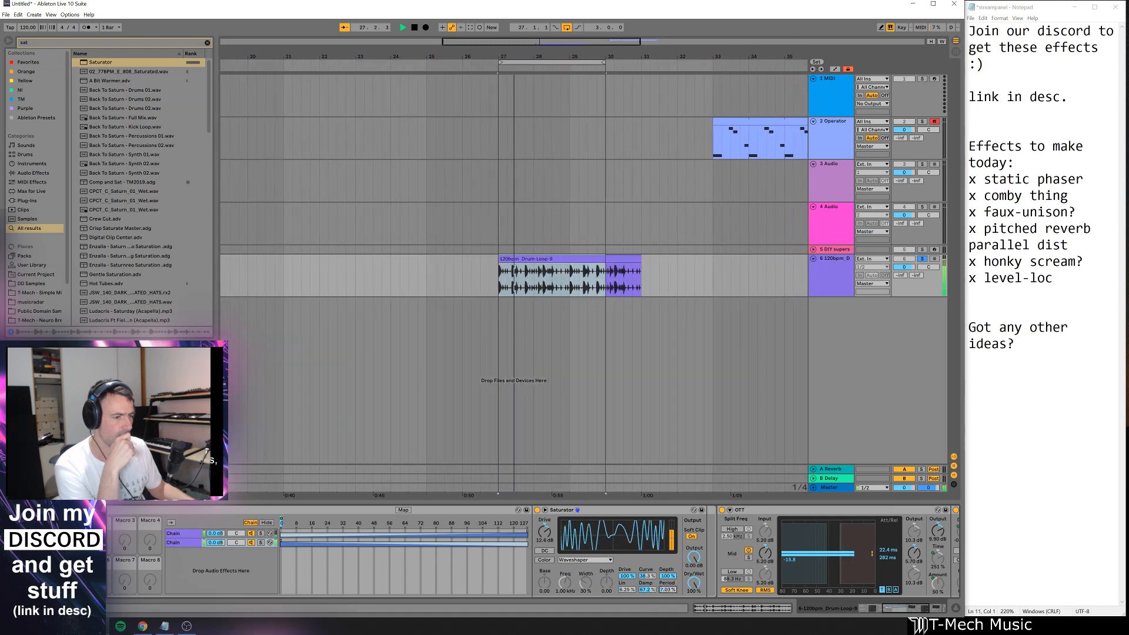
drag(667, 590, 626, 599)
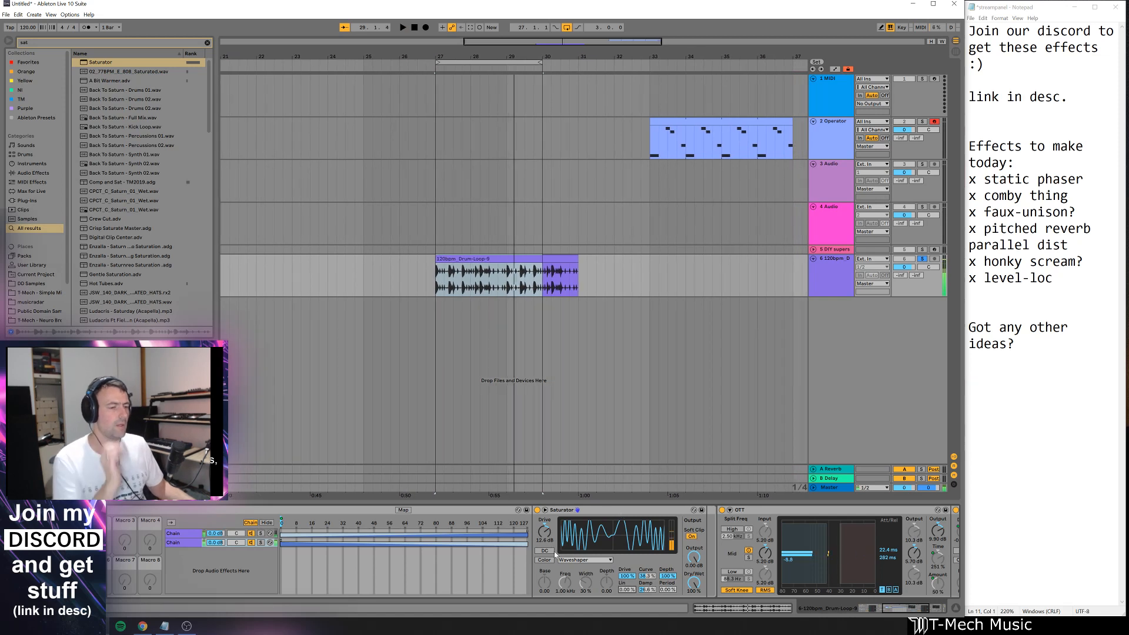
- Map the Saturator's Drive and waveshaper Curve to the inner rack's Macro 3 and name that macro "Waveshaper Ctrl"
right_click(544, 536)
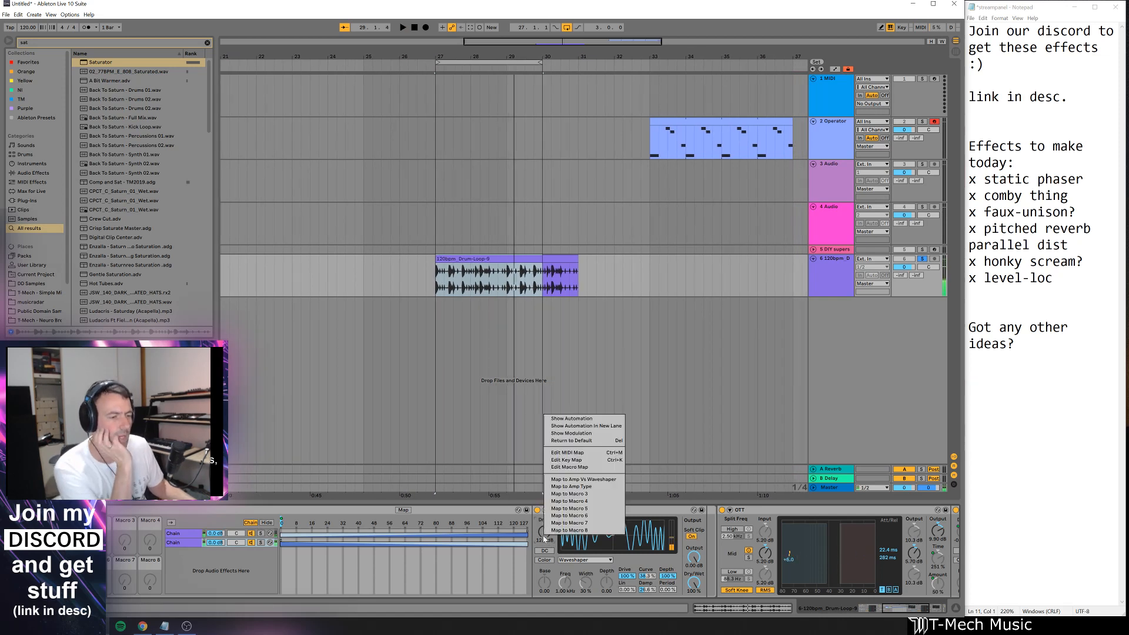
click(589, 495)
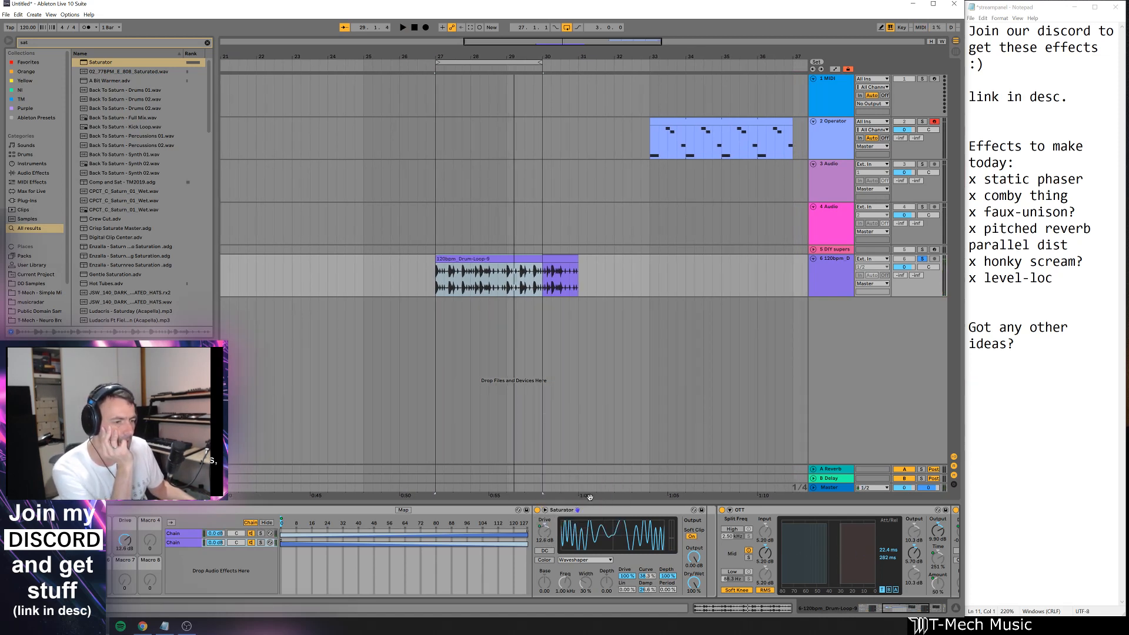
right_click(649, 580)
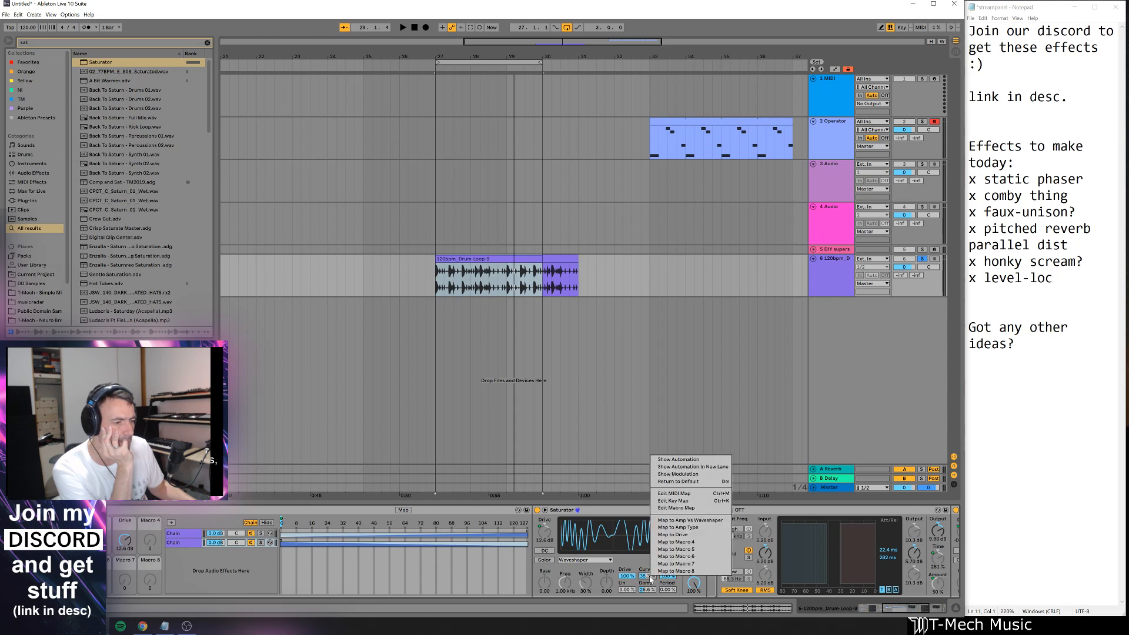
click(675, 535)
right_click(669, 579)
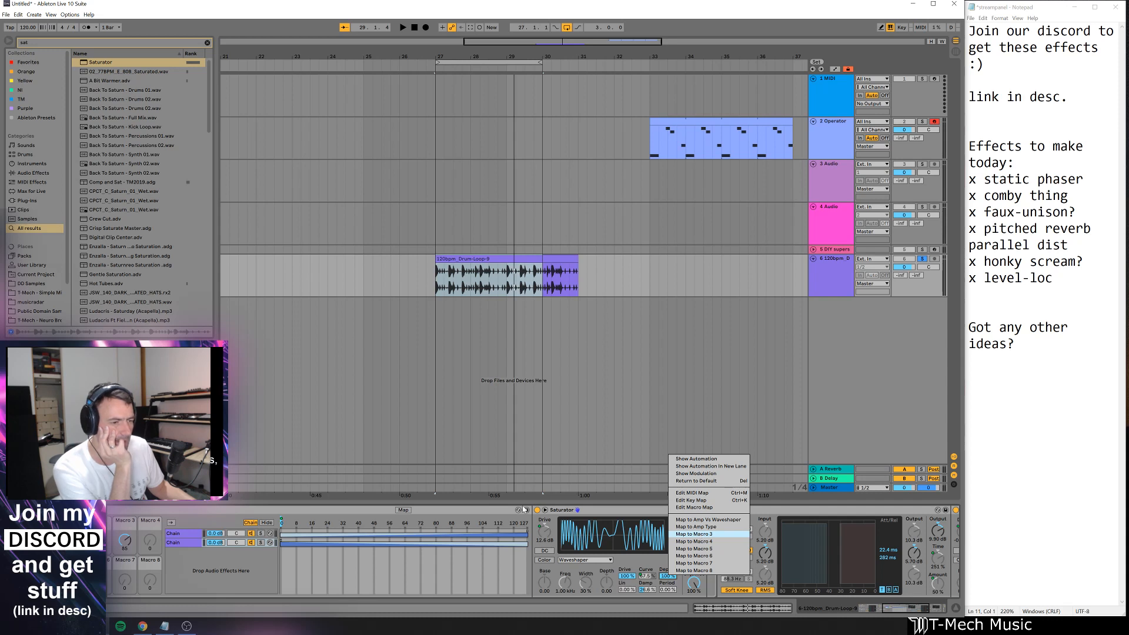
click(470, 517)
click(177, 512)
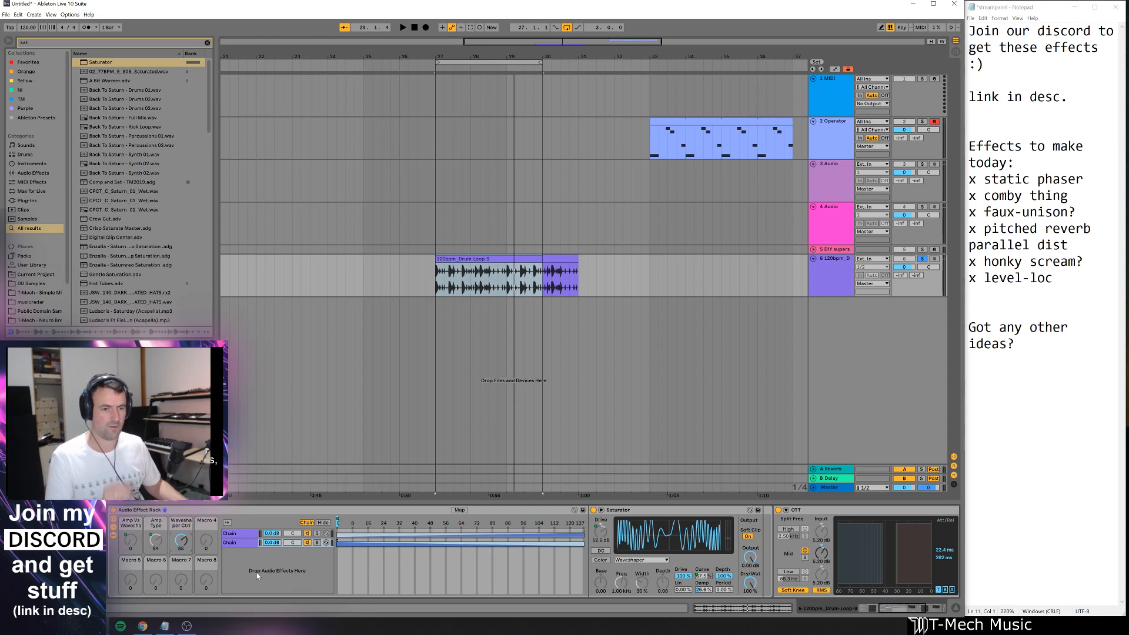
- Map the Saturator's waveshaper Depth and Lin to the Waveshaper Ctrl macro
right_click(725, 577)
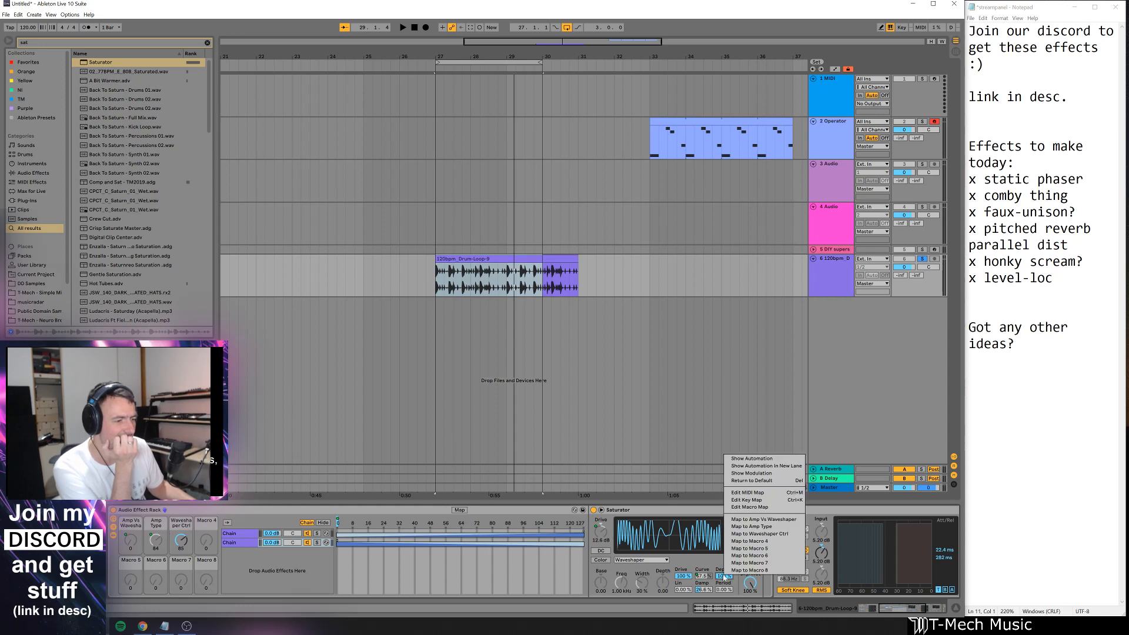
click(744, 534)
right_click(681, 591)
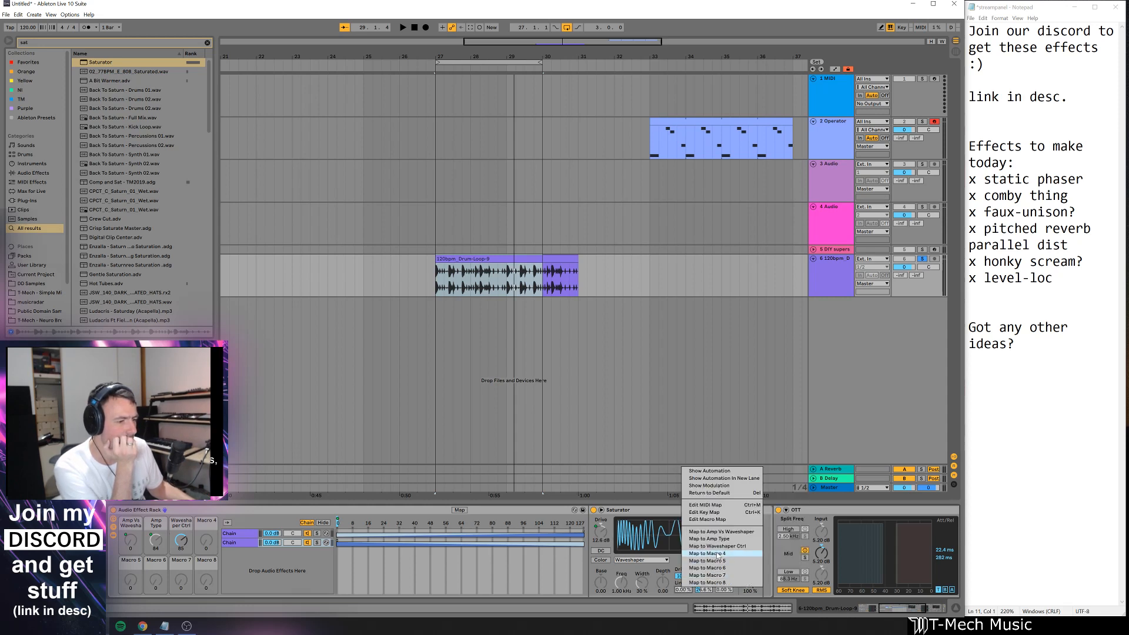
click(722, 546)
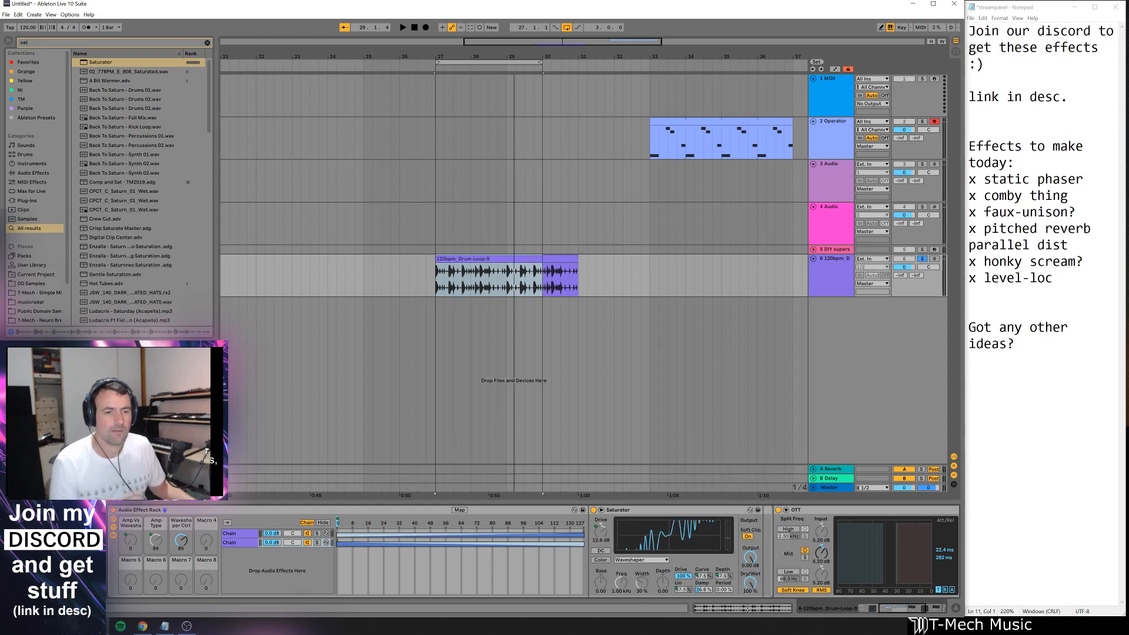
- Audition the Waveshaper Ctrl macro at about 81 and limit its Saturator Drive mapping to a range of 0 to 9 dB
key(space)
mouse_move(181, 540)
mouse_down()
mouse_move(181, 590)
mouse_move(181, 515)
mouse_move(183, 576)
mouse_move(178, 538)
mouse_up()
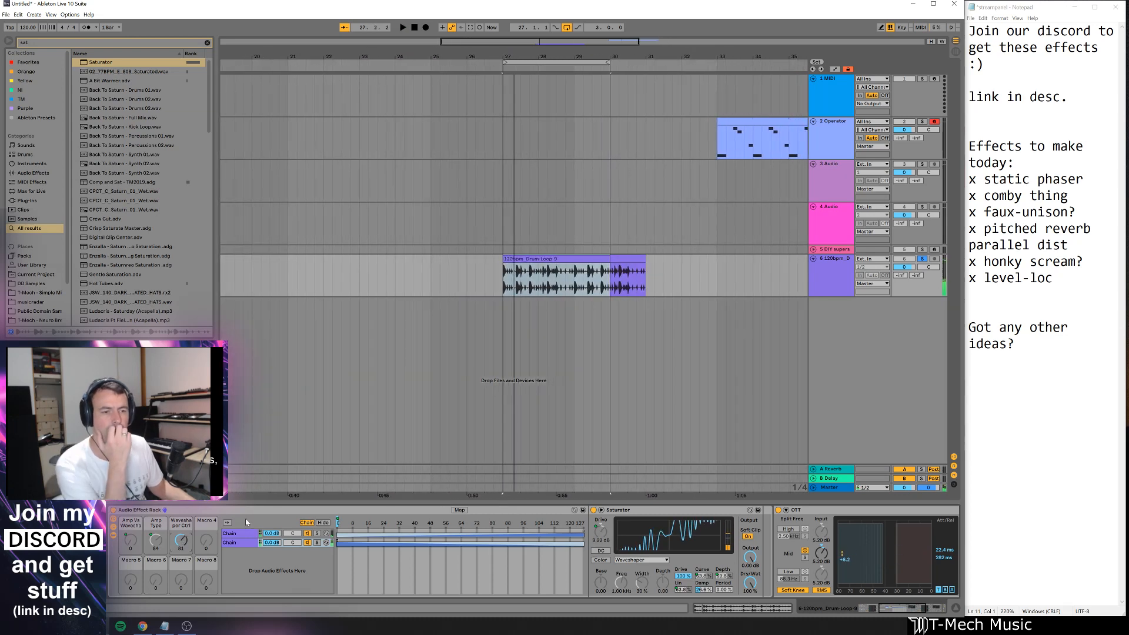
click(459, 510)
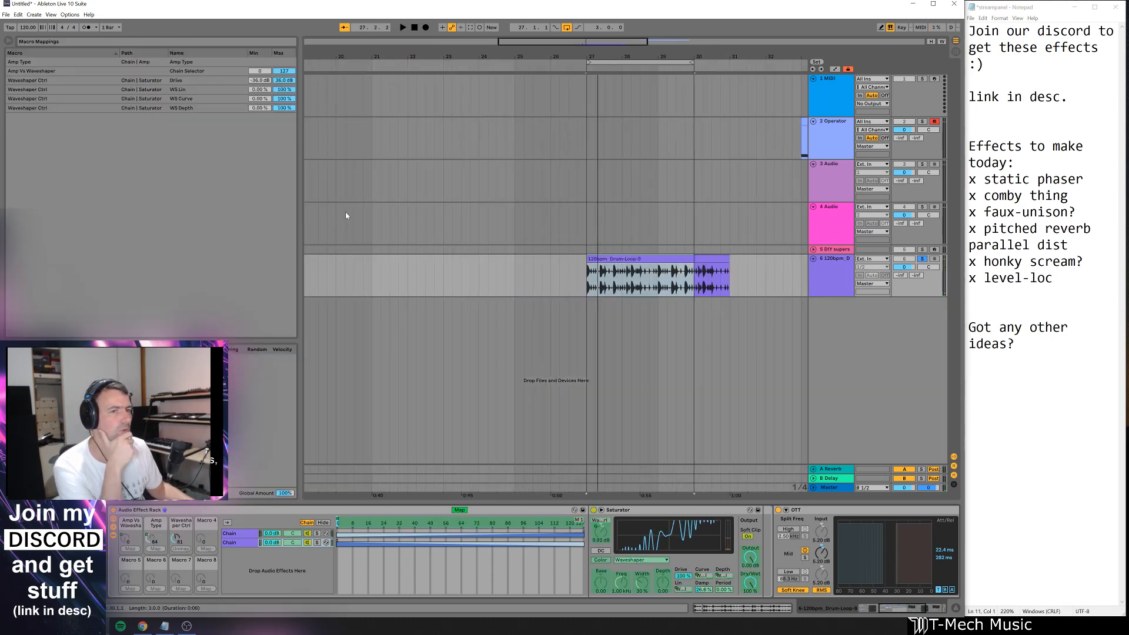
click(266, 82)
text(0)
key(Return)
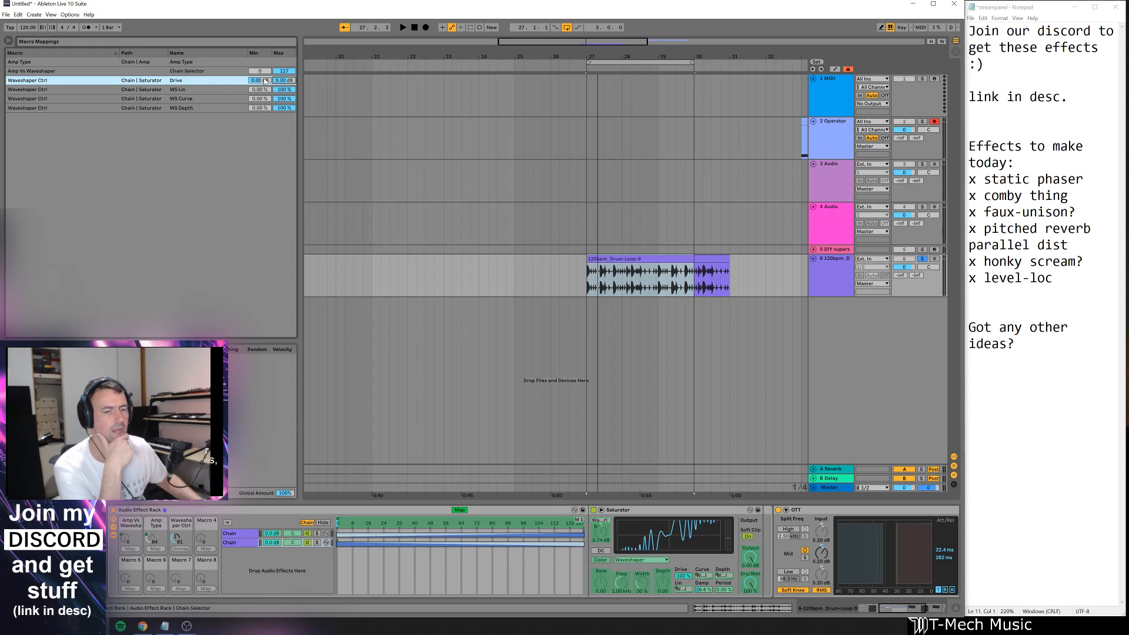
click(458, 511)
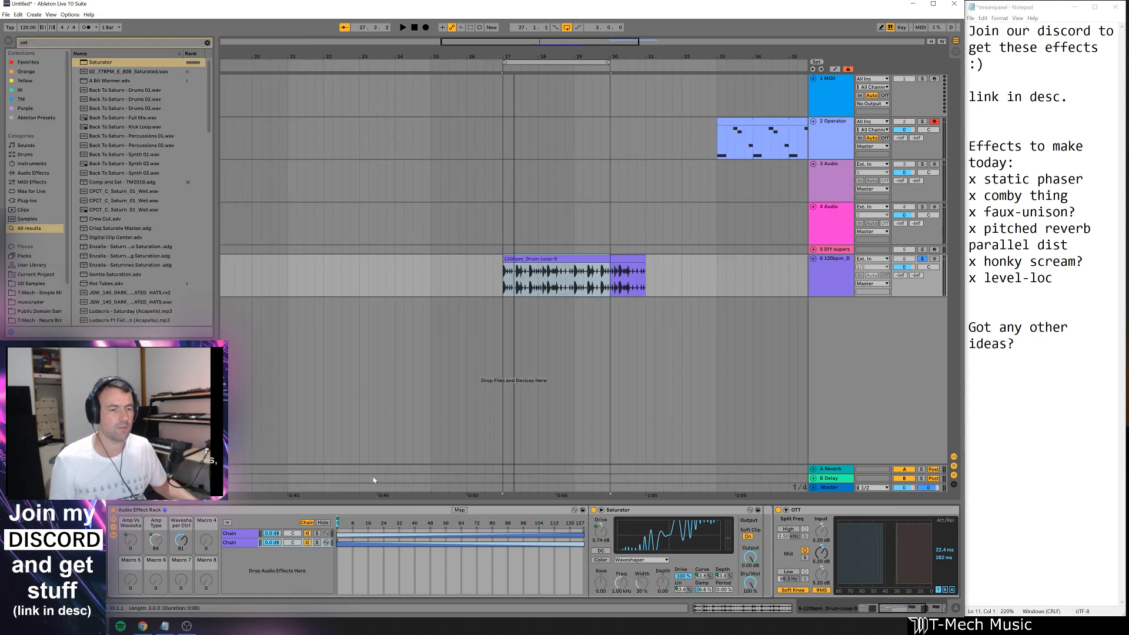
- Sweep the Waveshaper Ctrl macro to about 97 during playback and invert the range of its Saturator Drive mapping
key(space)
drag(184, 541, 183, 506)
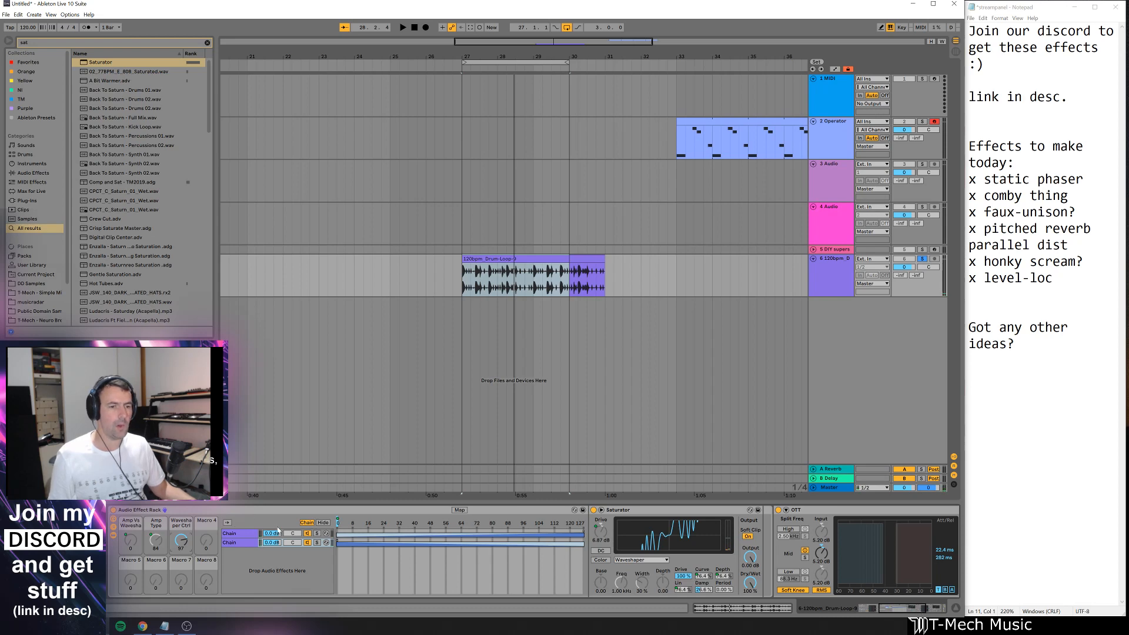
click(459, 510)
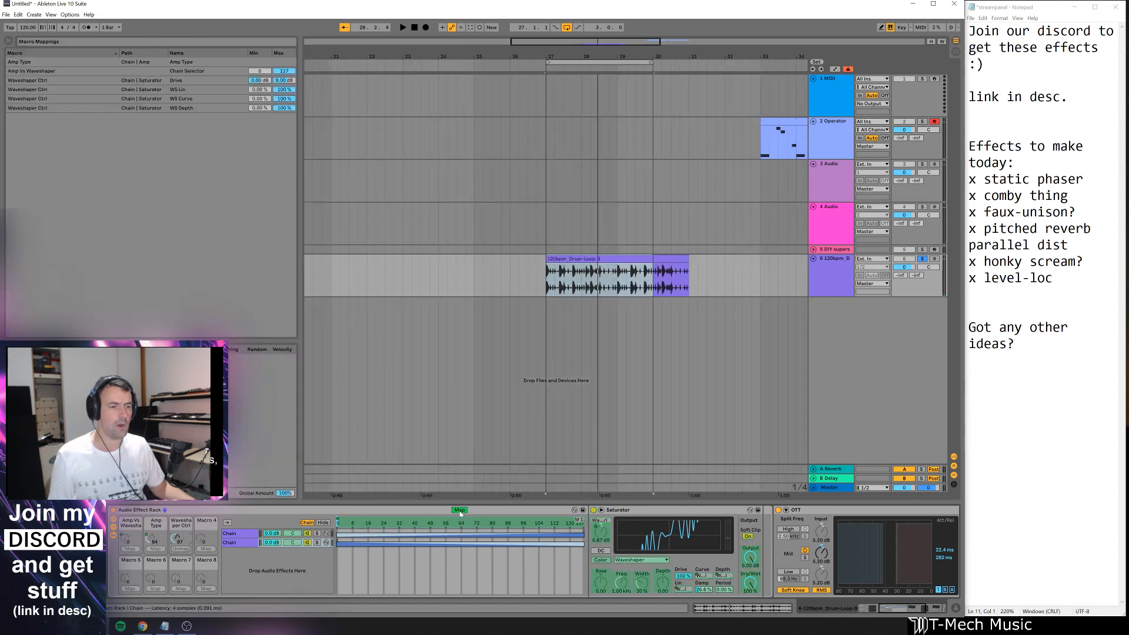
right_click(224, 83)
- Sweep Waveshaper Ctrl to about 26 during playback and raise the mapping minimums of WS Lin and WS Curve to about 23%, plus WS Depth's
key(space)
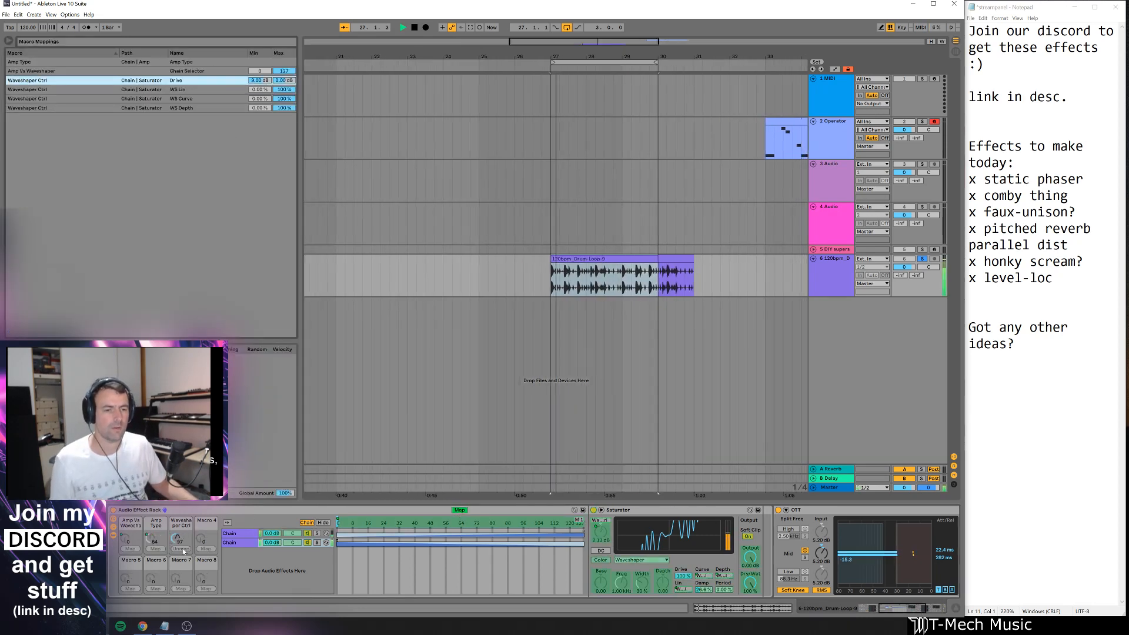
drag(174, 543, 175, 588)
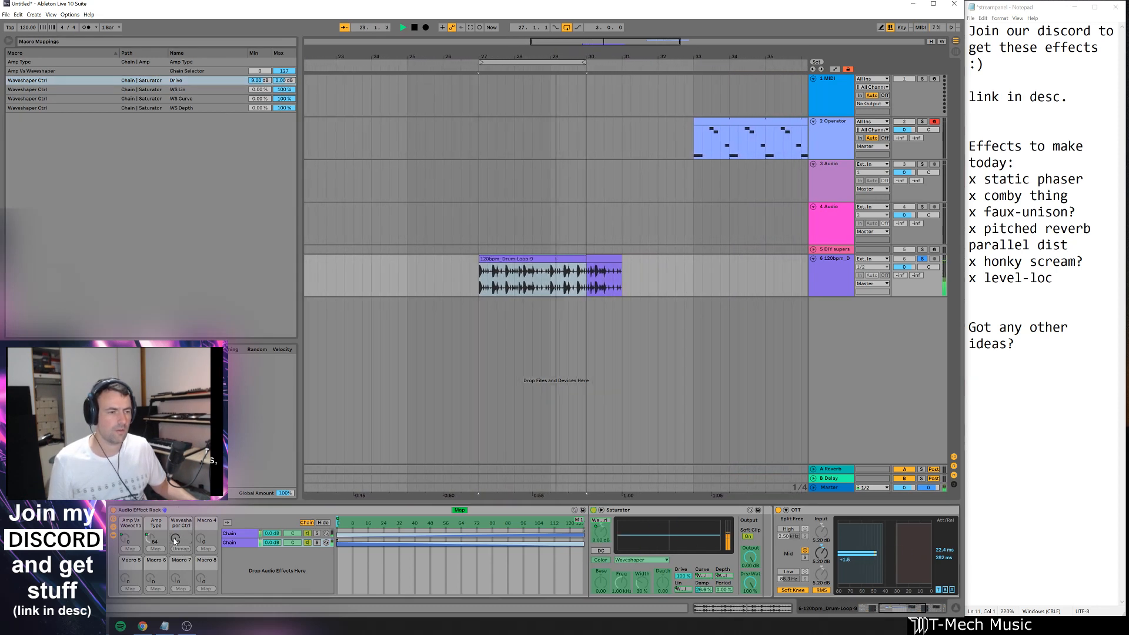
drag(178, 538, 178, 523)
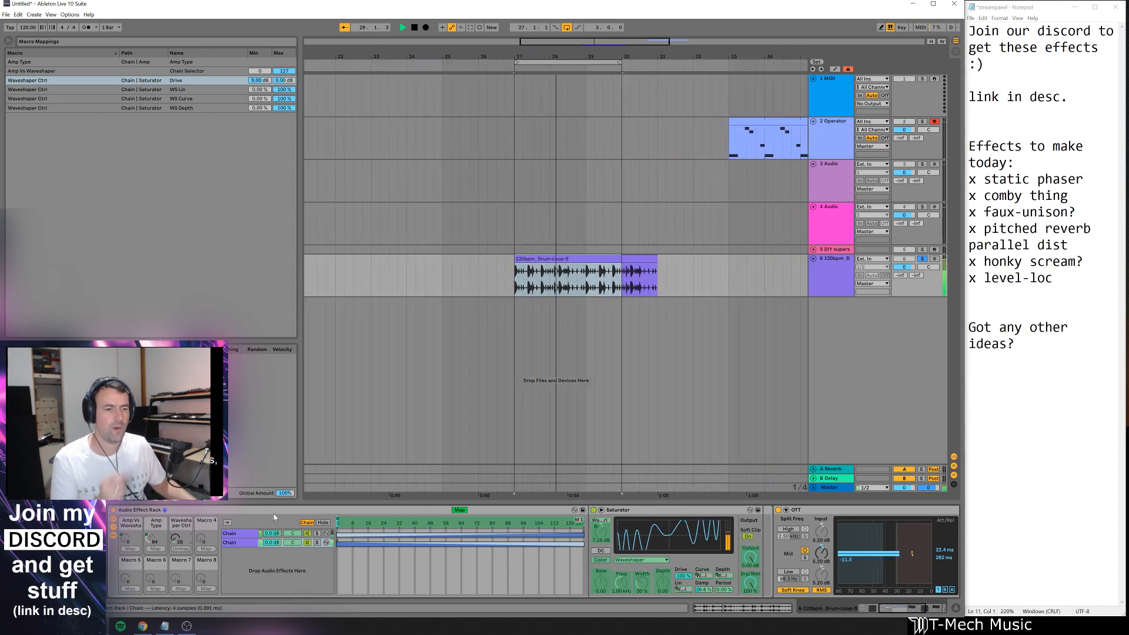
mouse_move(261, 90)
mouse_down()
mouse_move(260, 73)
mouse_move(259, 89)
mouse_up()
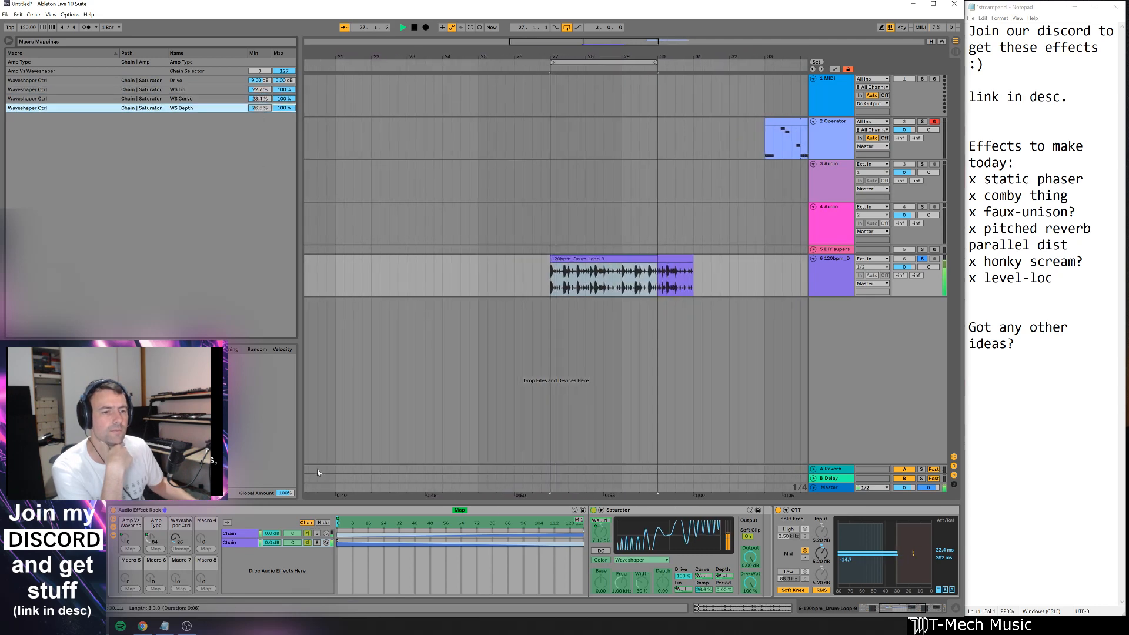
- Leave mapping mode, raise Waveshaper Ctrl to about 71, and map it to the outer rack's free sixth macro
click(459, 510)
mouse_move(181, 540)
mouse_down()
mouse_move(181, 480)
mouse_move(181, 555)
mouse_move(181, 517)
mouse_up()
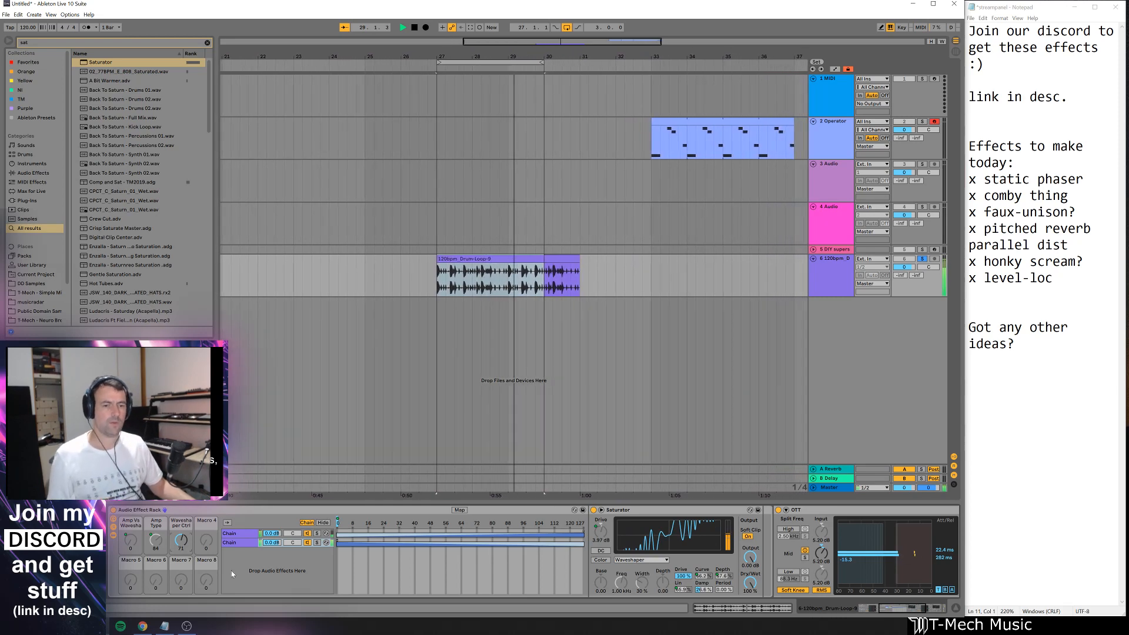
right_click(184, 528)
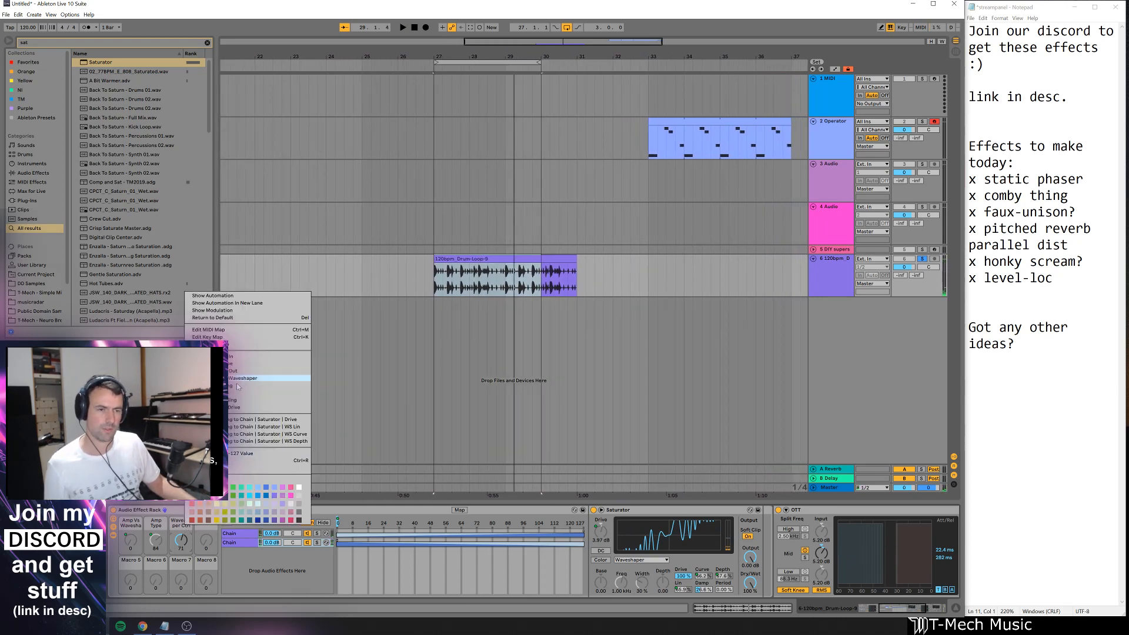
click(592, 585)
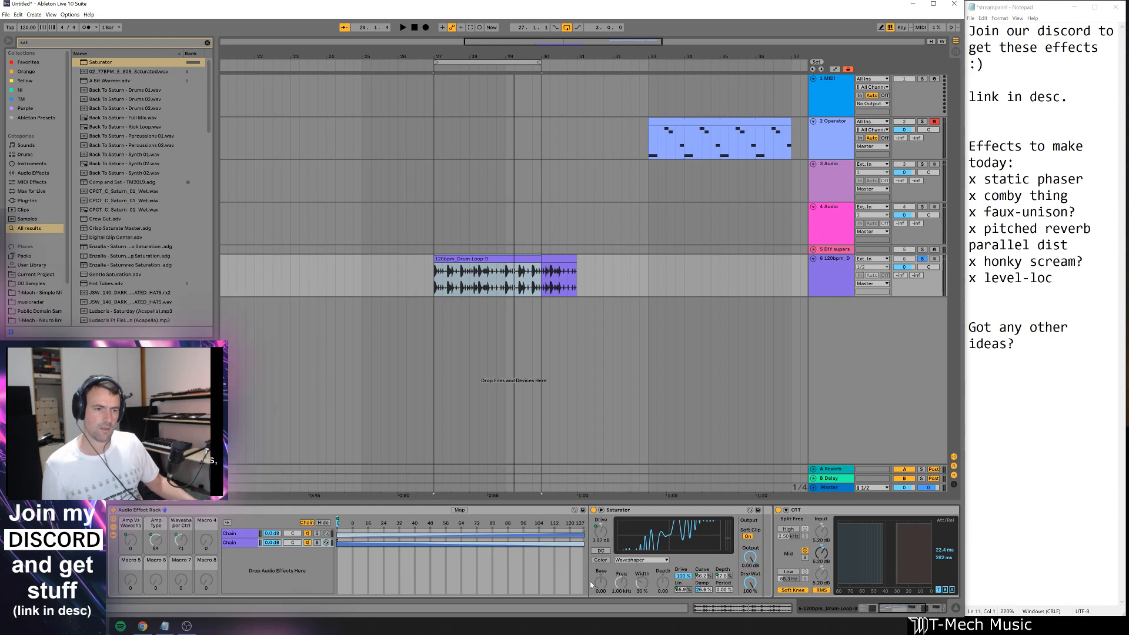
- Hide the outer rack's devices and audition the drum loop with the Amp Vs Waveshaper macro raised to 71
drag(910, 614, 866, 614)
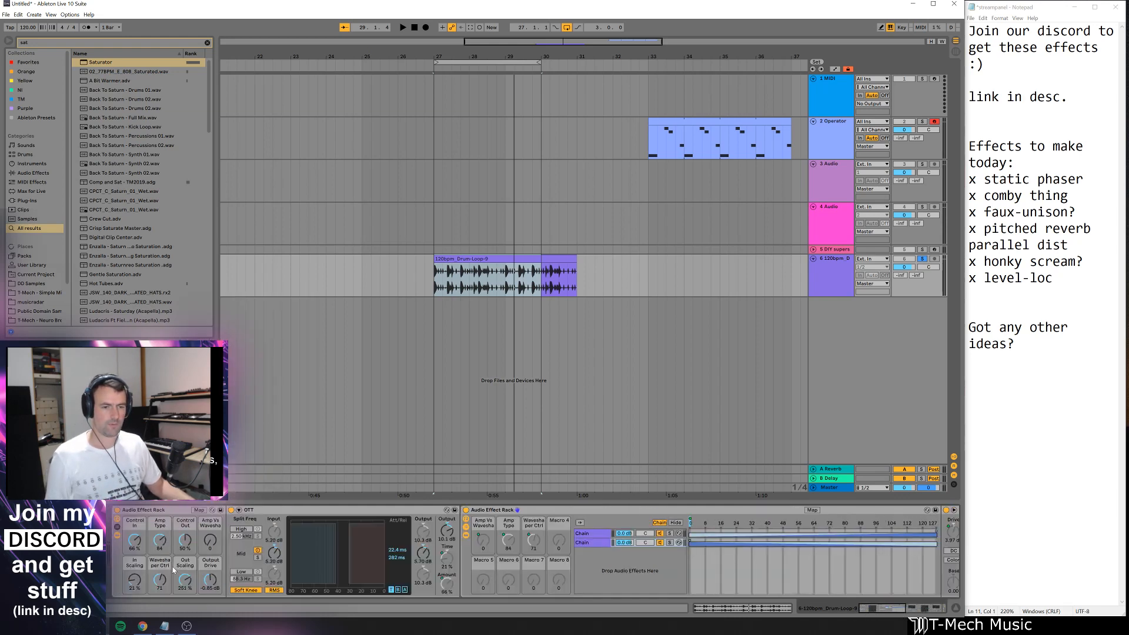
click(117, 536)
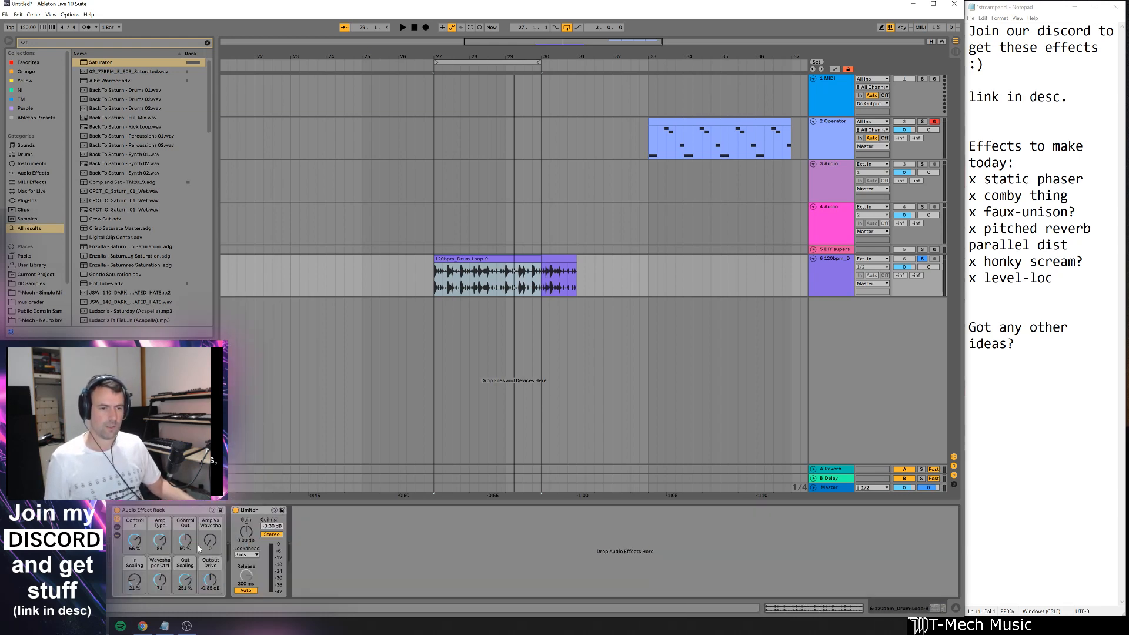
key(space)
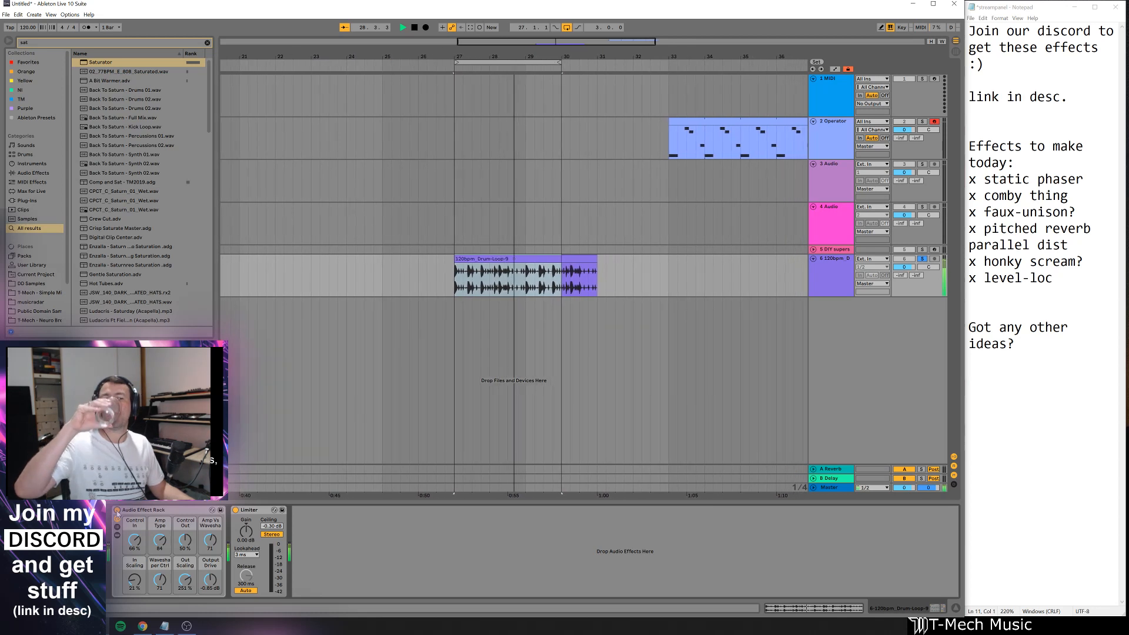
key(space)
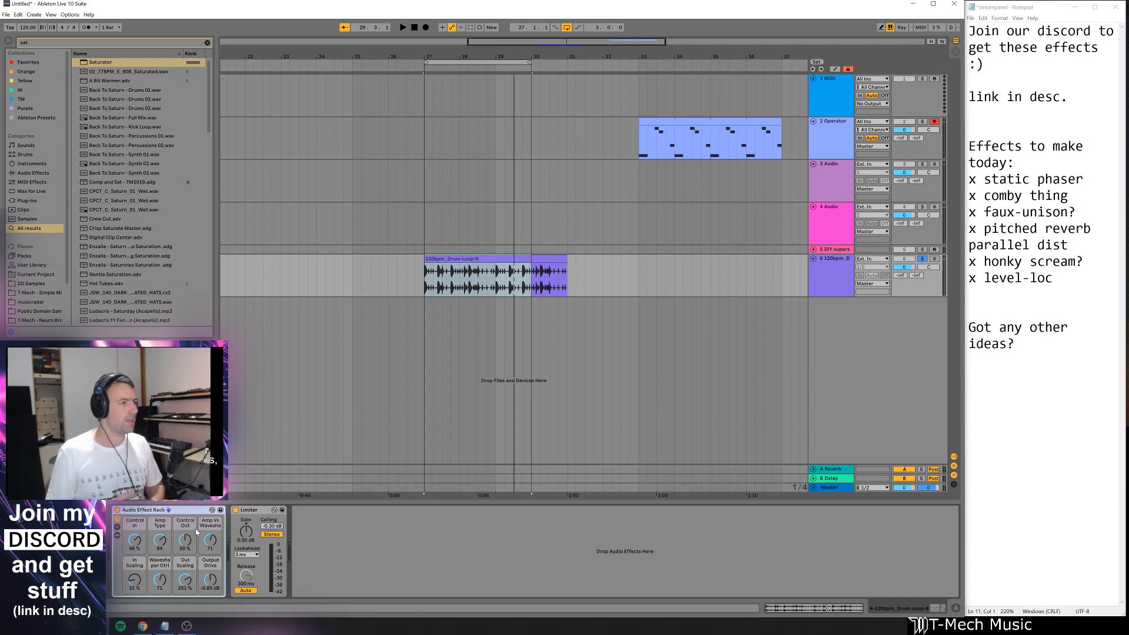
- Mark parallel dist with an x in the Notepad list, and name and save the outer rack as FSU10 - Insane Distortion
click(975, 245)
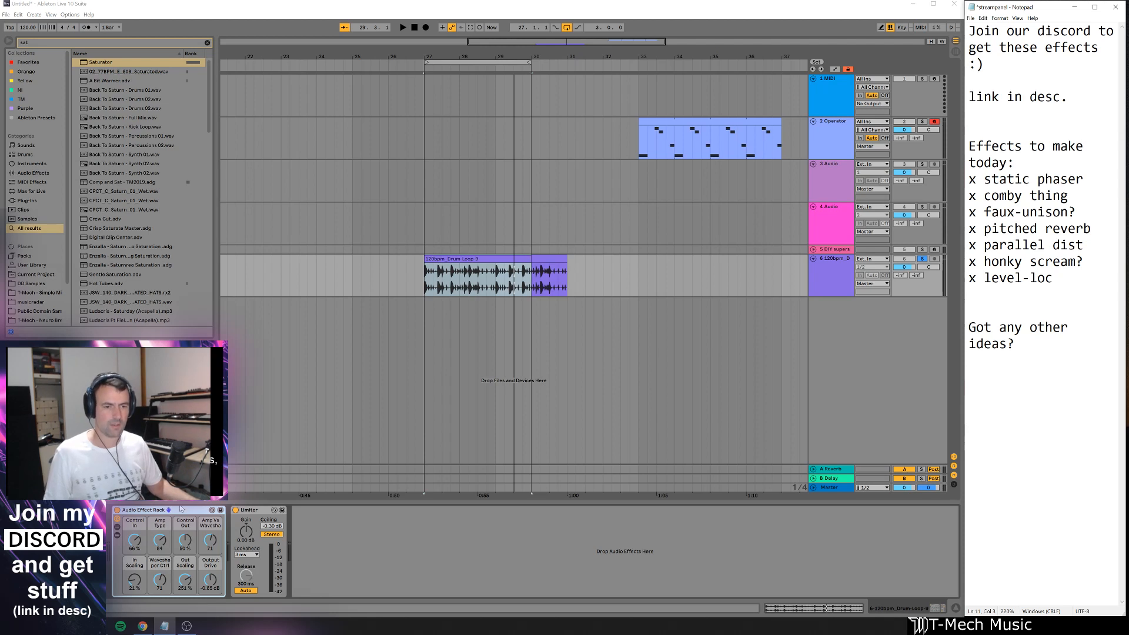
click(199, 510)
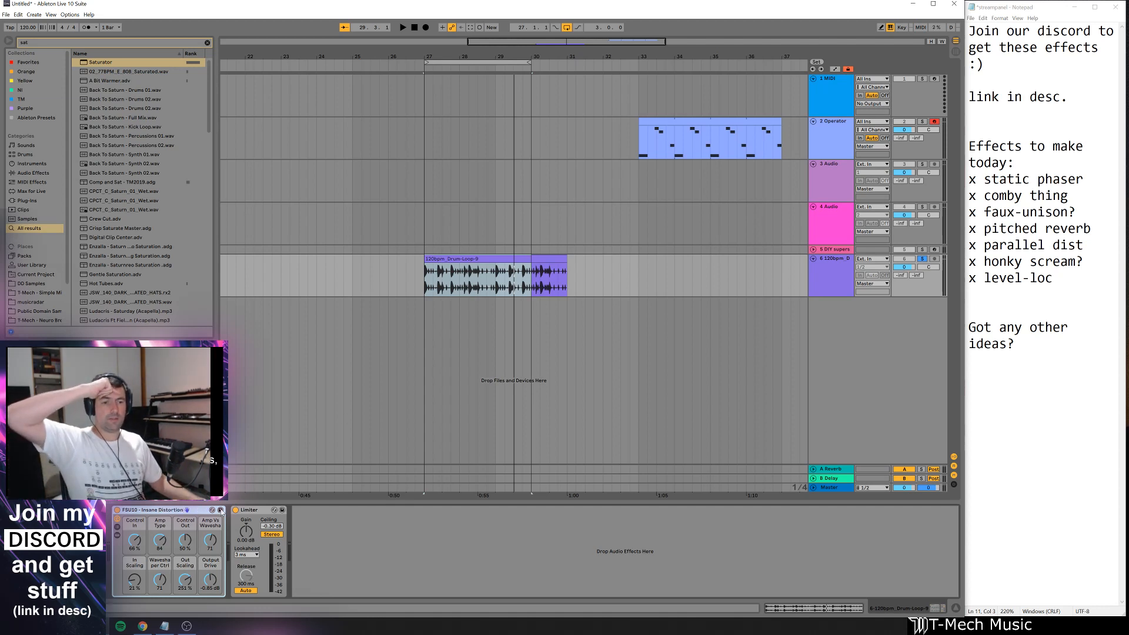
click(221, 509)
key(Return)
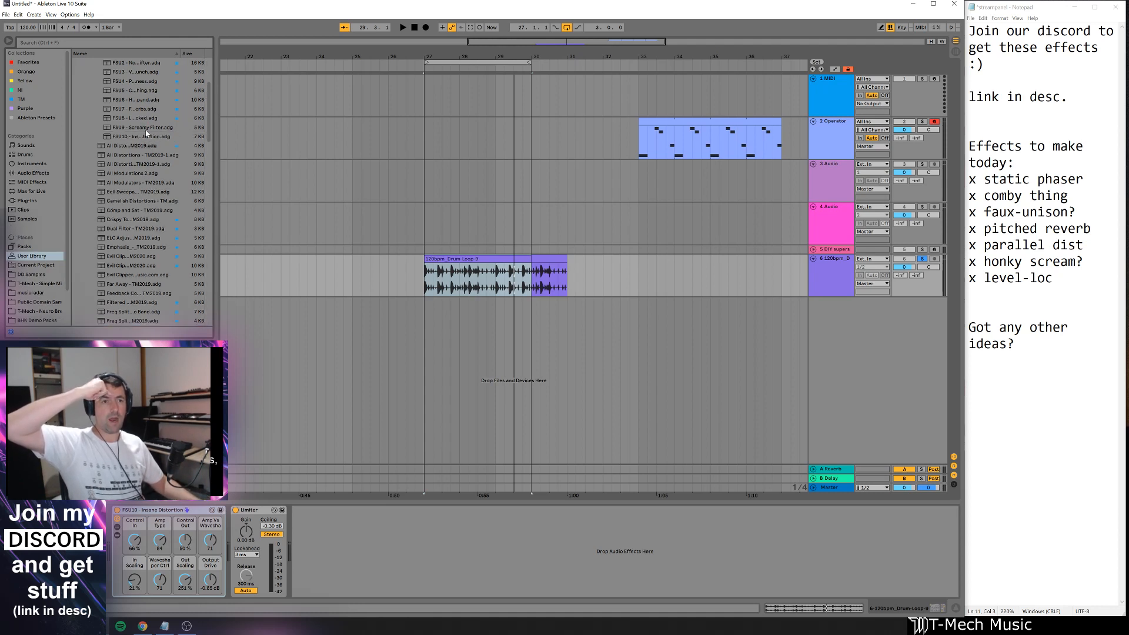
- Tag the FSU10 distortion and FSU9 Screamy Filter presets in the User Library with the TM collection colour
right_click(156, 137)
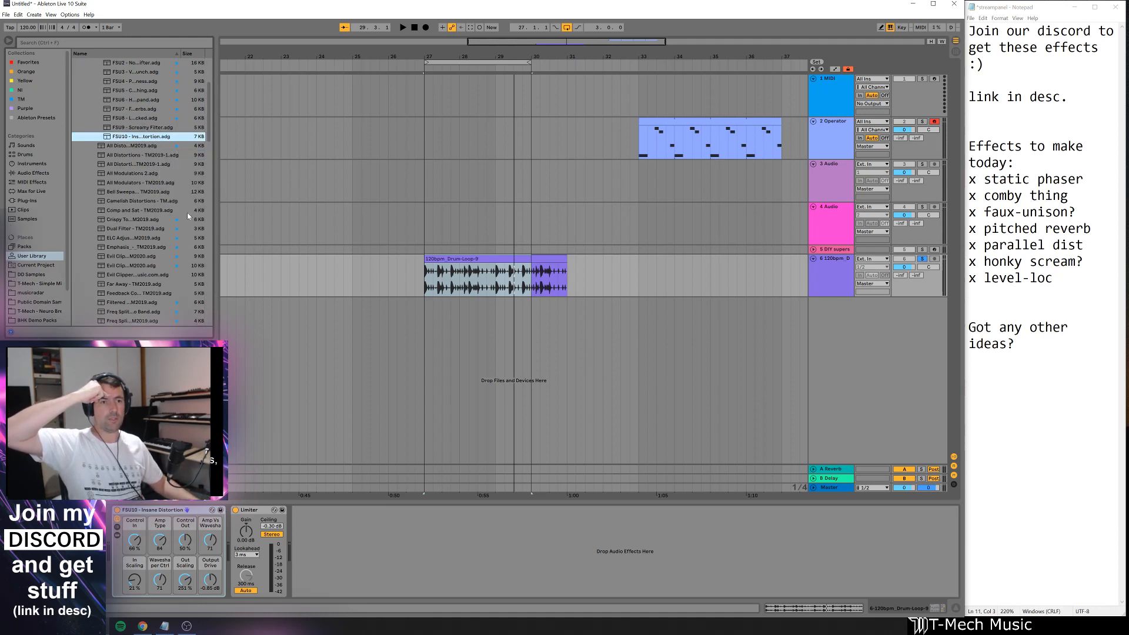
right_click(160, 127)
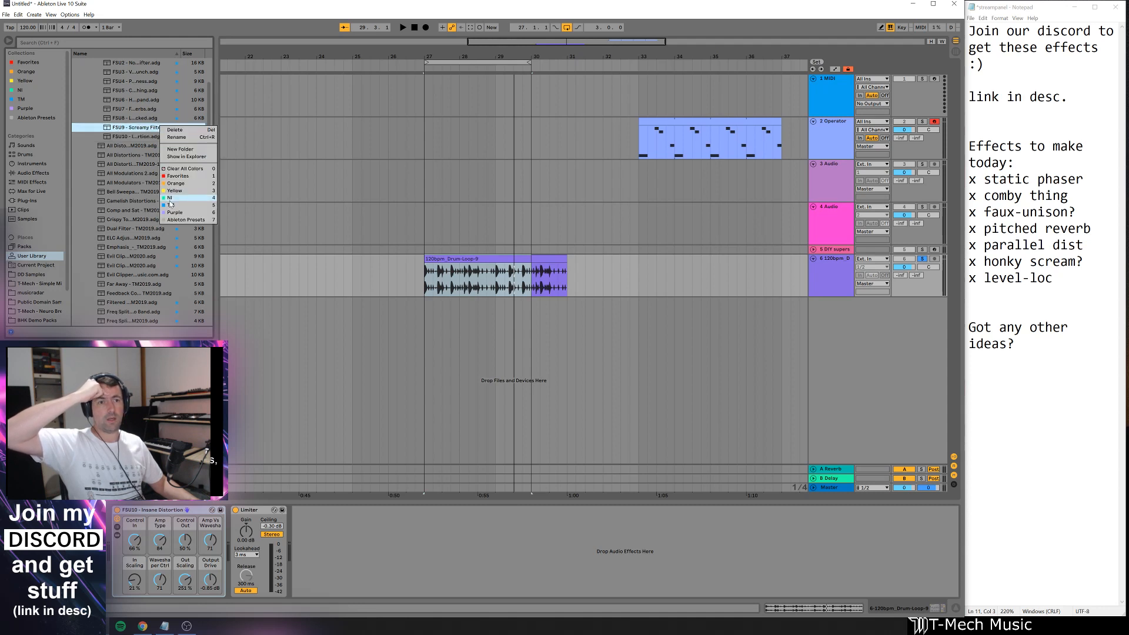
click(171, 203)
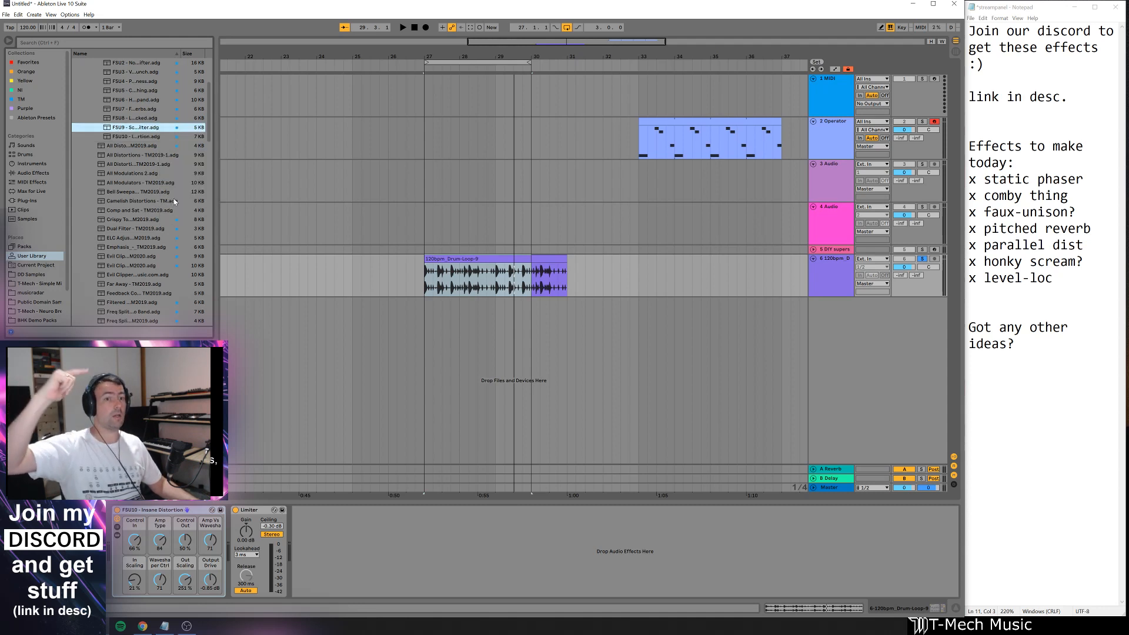